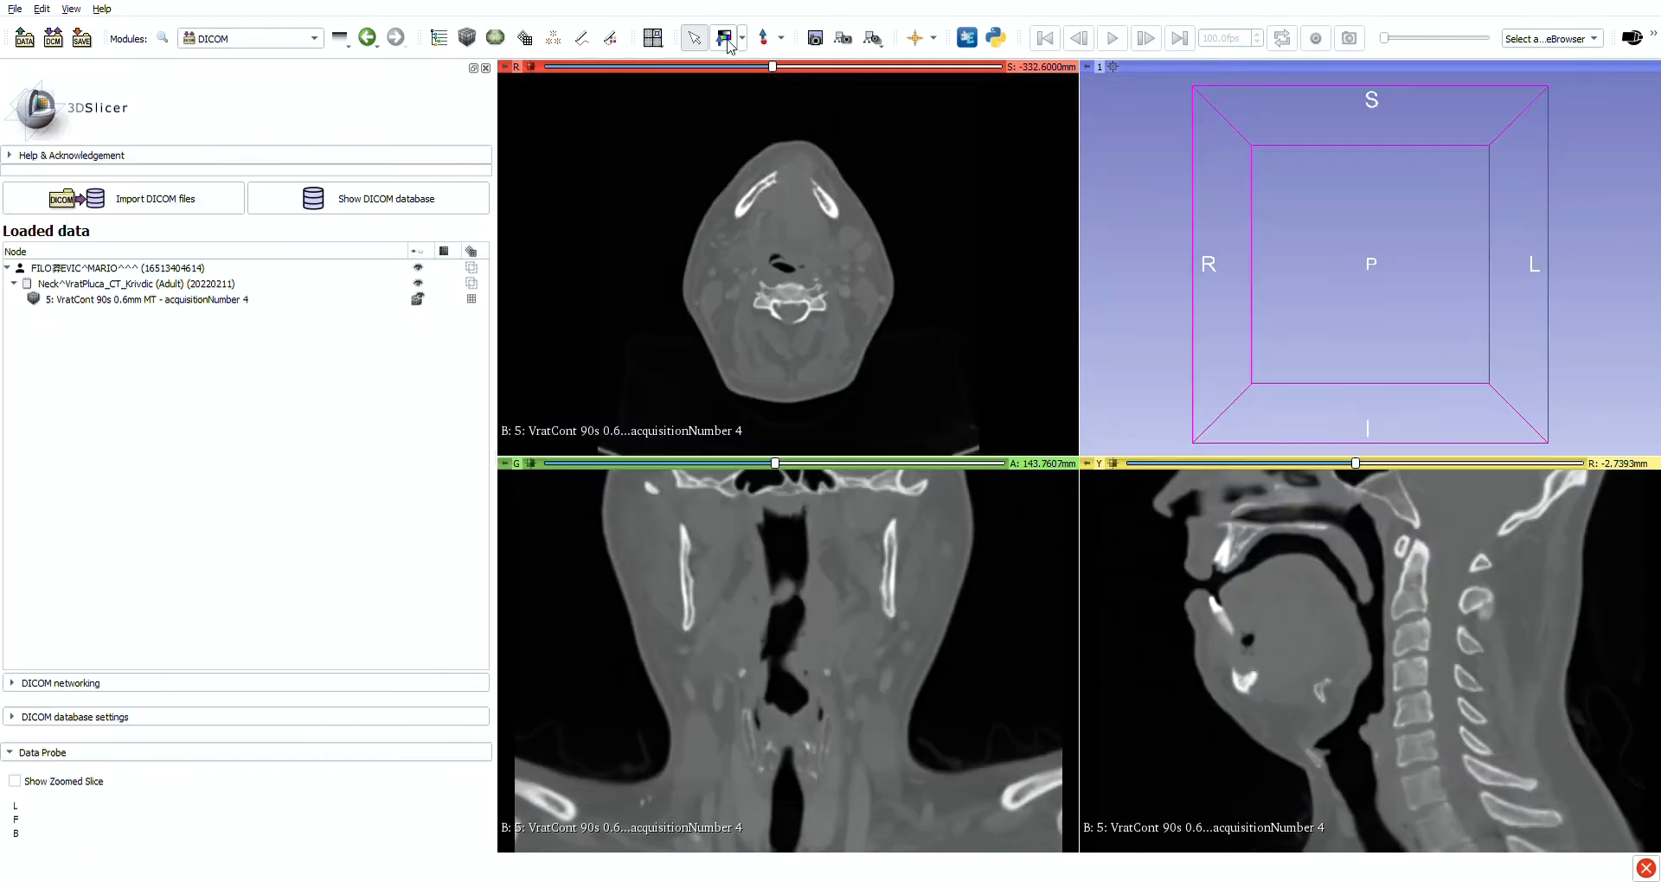
Adjust the window/level of the CT slices on the axial view
{"action": "left_click", "coordinate": [725, 39]}
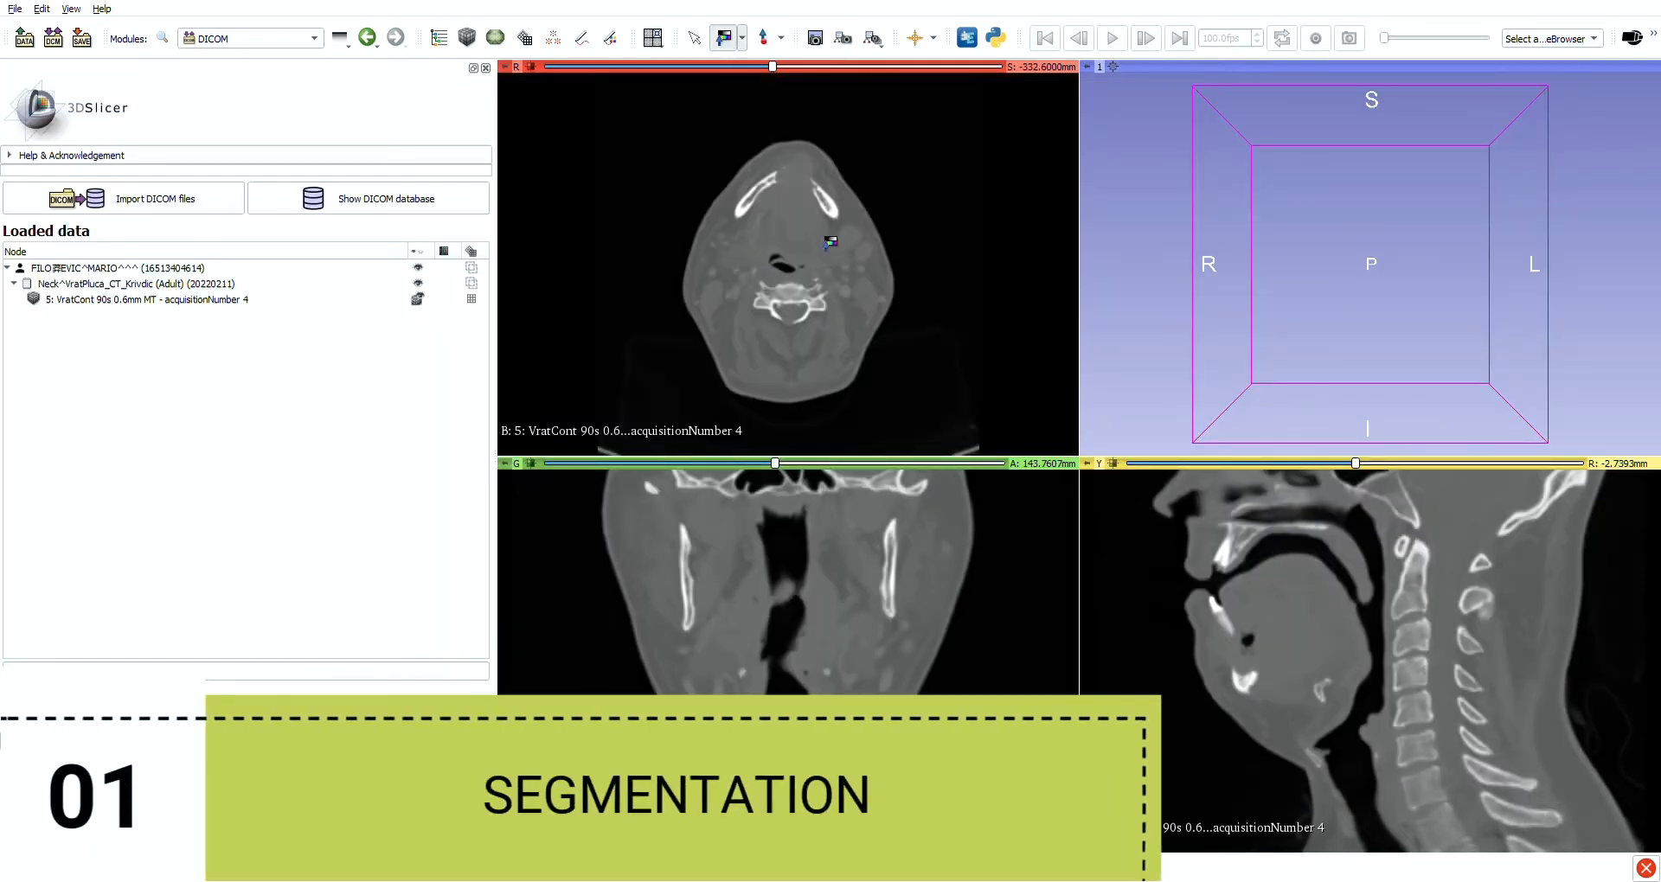
{"action": "left_click_drag", "start_coordinate": [828, 224], "coordinate": [898, 177]}
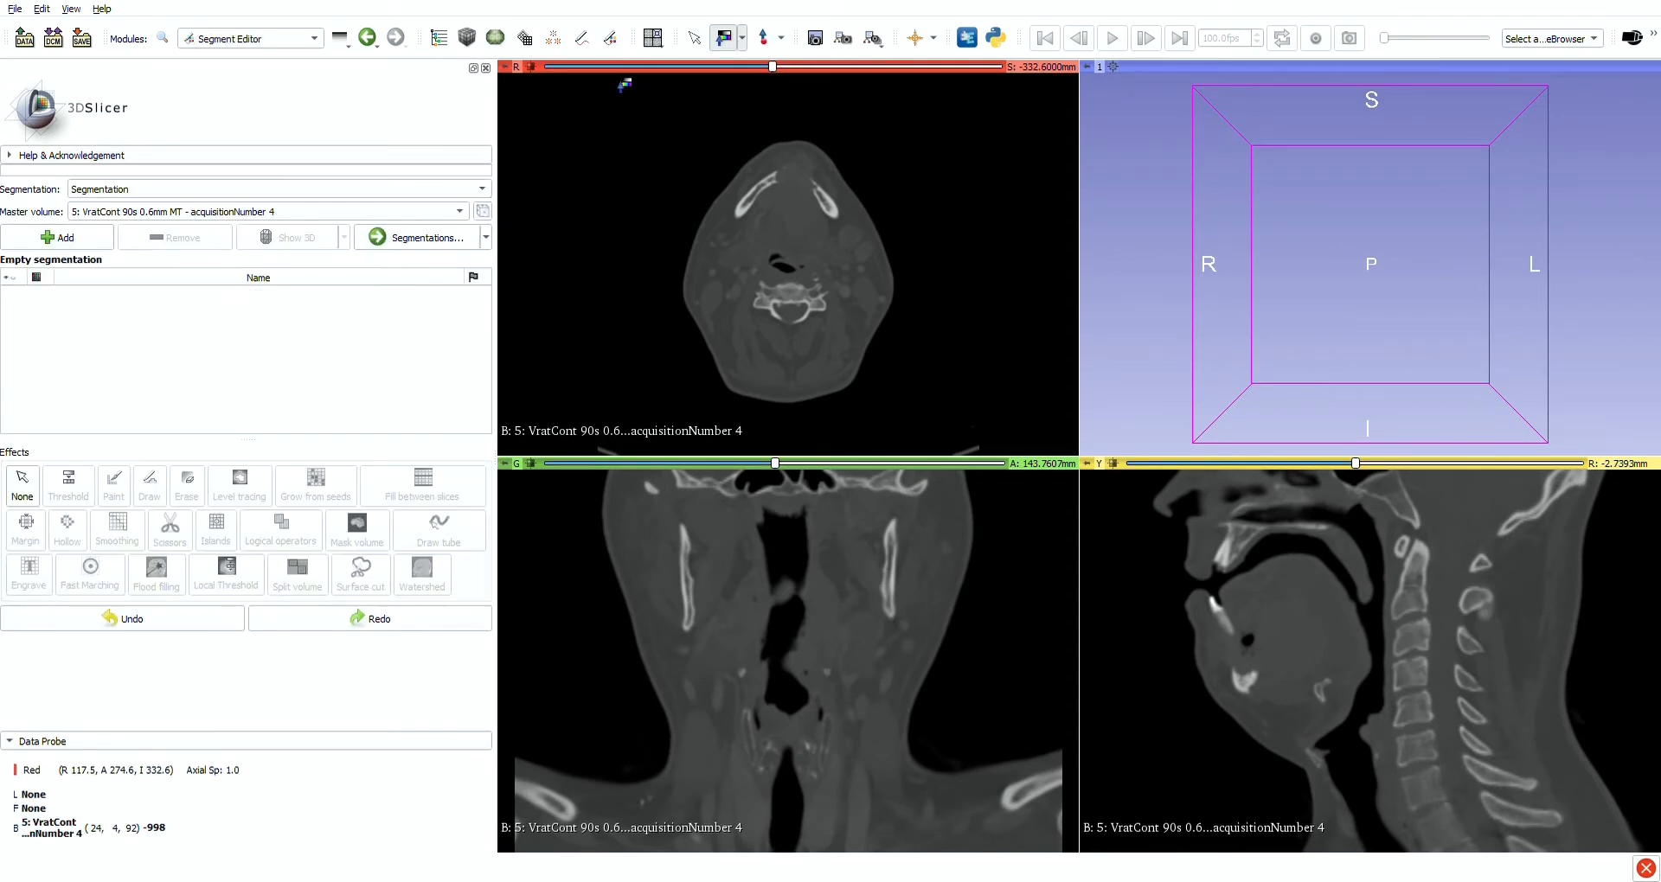
Add a new segment to the segmentation and name it "mandibula org"
{"action": "left_click", "coordinate": [60, 237]}
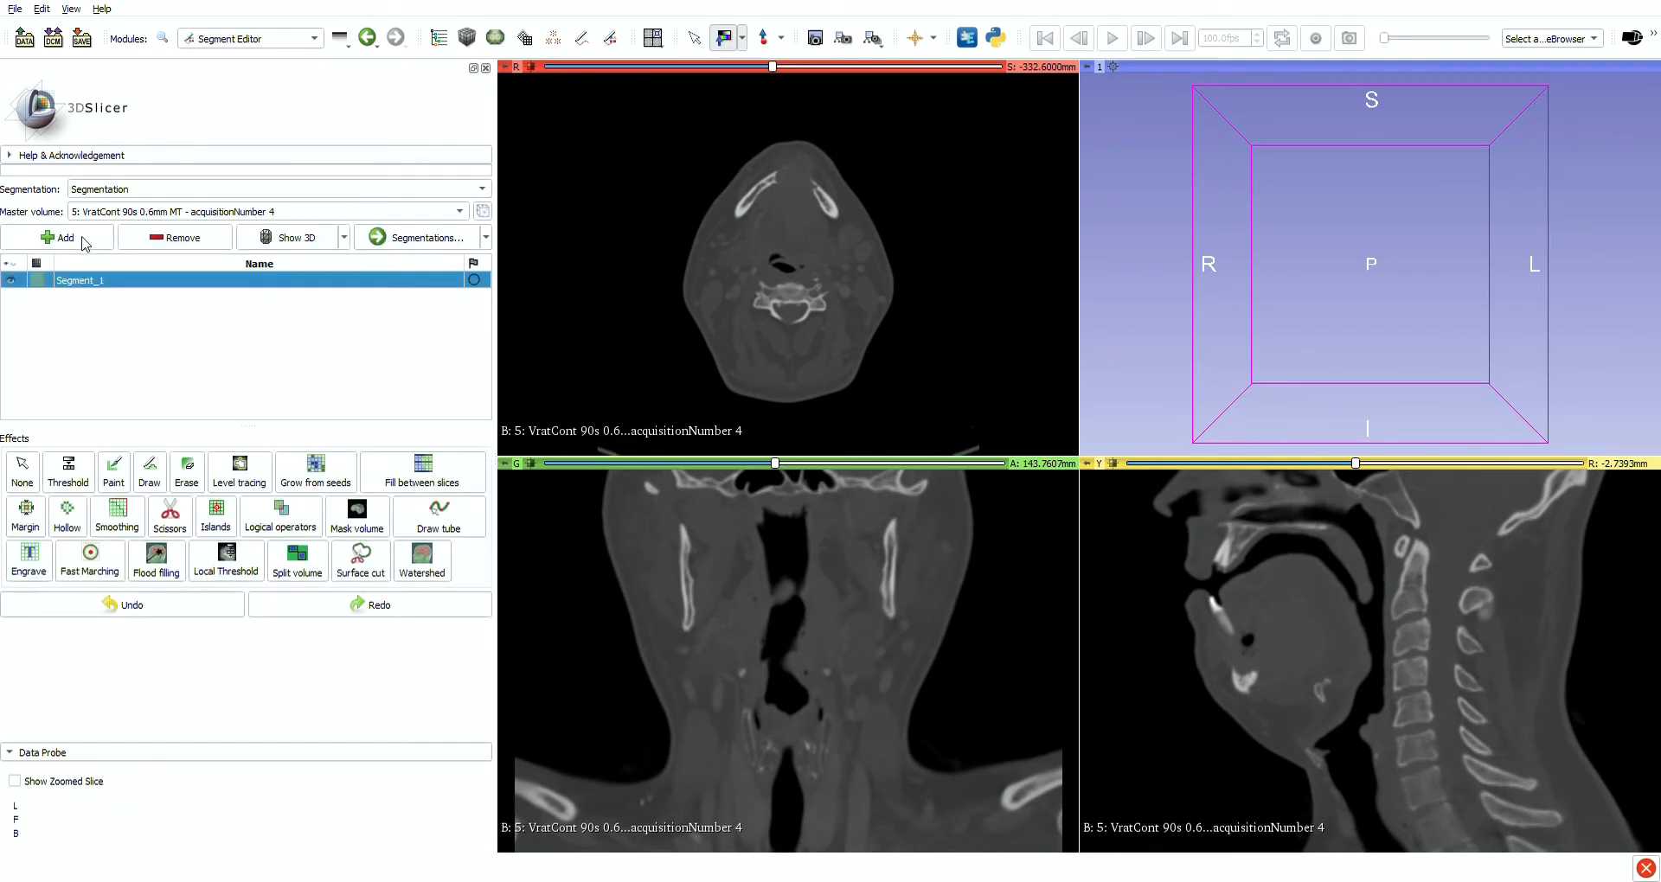
{"action": "double_click", "coordinate": [98, 284]}
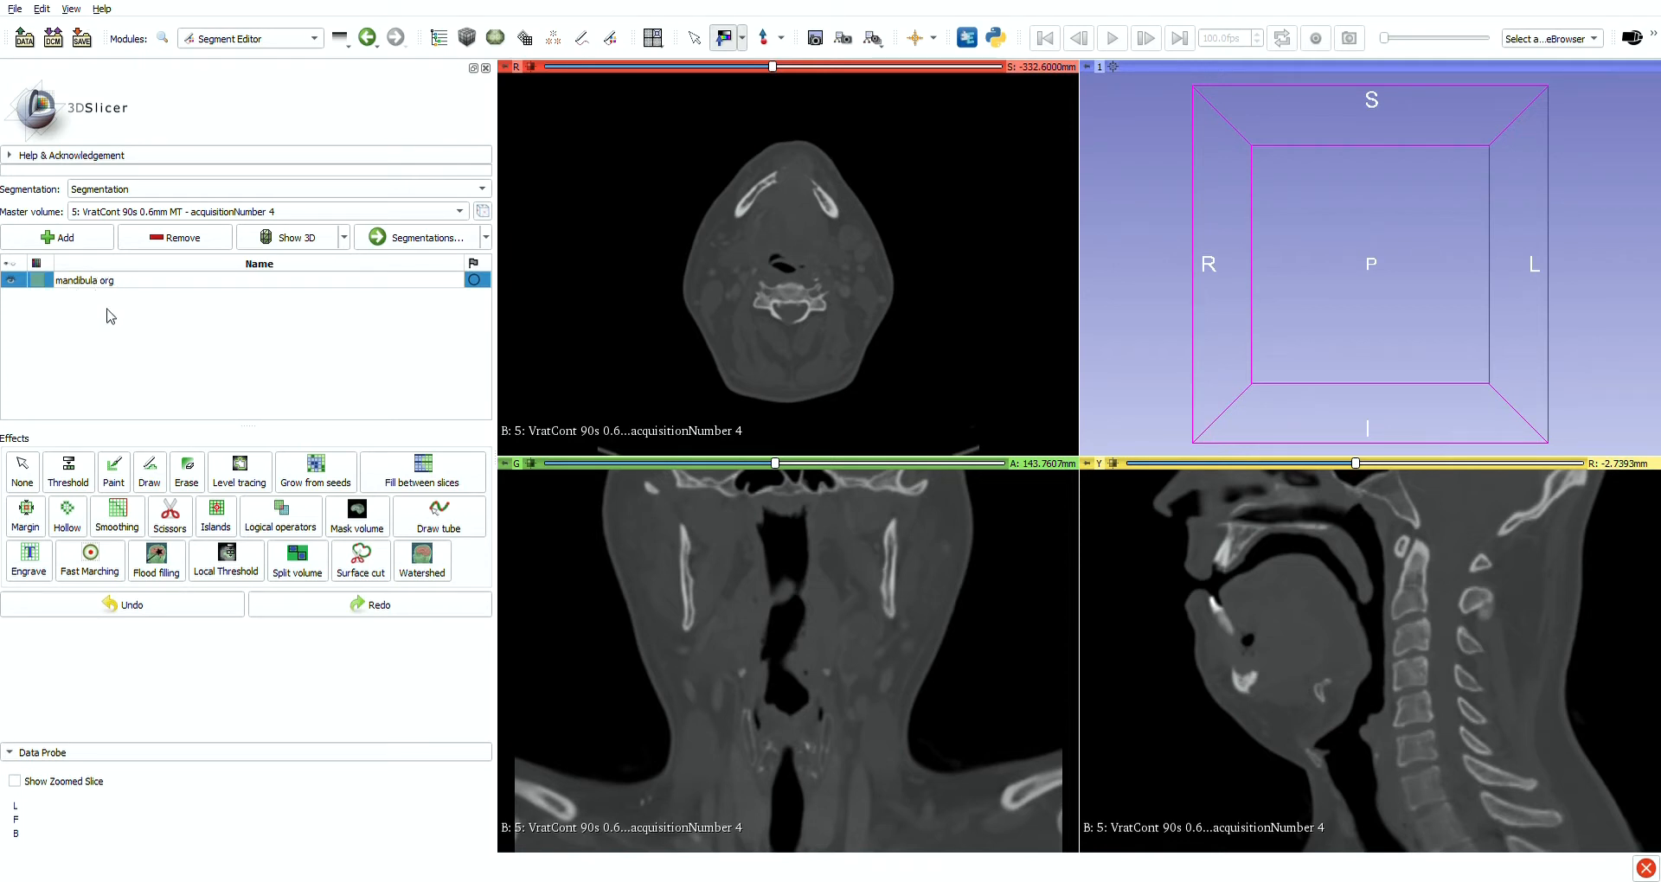
{"action": "key", "text": "Return"}
Set the threshold range of the mandibula org segment to 290.50–3071.00 so that it covers the bone in all slices
{"action": "left_click", "coordinate": [68, 472]}
{"action": "left_click_drag", "start_coordinate": [238, 679], "coordinate": [158, 680]}
{"action": "right_click_drag", "start_coordinate": [847, 258], "coordinate": [848, 336]}
{"action": "right_click_drag", "start_coordinate": [814, 597], "coordinate": [813, 676]}
{"action": "middle_click_drag", "start_coordinate": [813, 606], "coordinate": [795, 696]}
{"action": "right_click_drag", "start_coordinate": [1342, 589], "coordinate": [1342, 697]}
{"action": "left_click_drag", "start_coordinate": [1356, 464], "coordinate": [1306, 467]}
{"action": "middle_click_drag", "start_coordinate": [1328, 484], "coordinate": [1367, 556]}
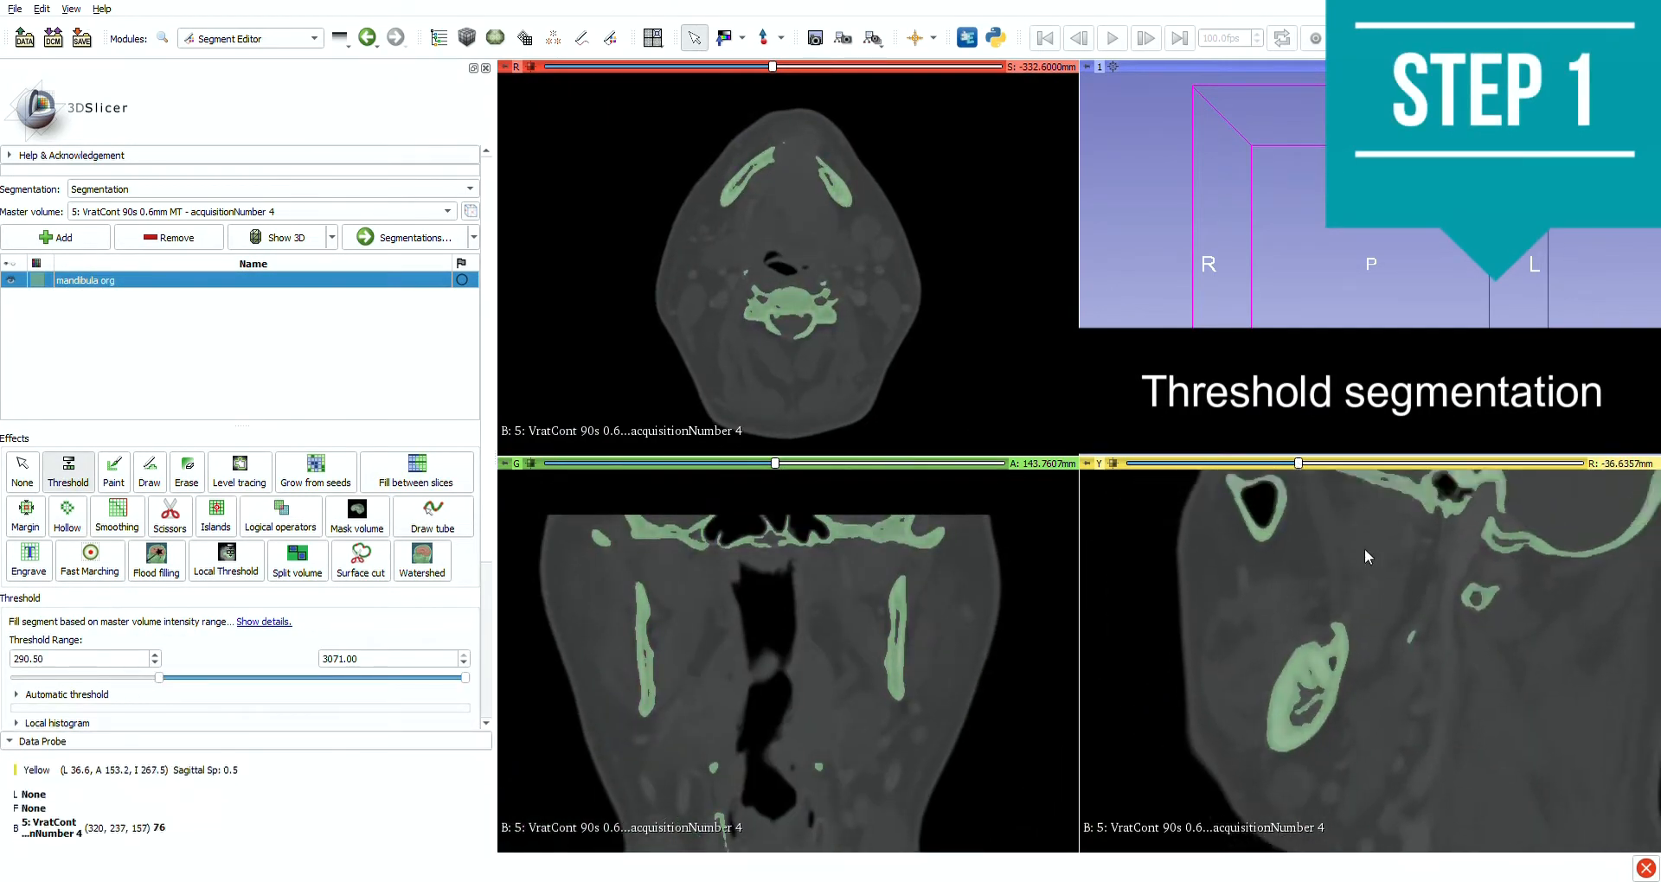
Fine-tune the lower threshold limit against the sagittal slices and apply the threshold to the mandibula org segment
{"action": "left_click_drag", "start_coordinate": [1300, 463], "coordinate": [1282, 467]}
{"action": "mouse_move", "coordinate": [158, 678]}
{"action": "left_mouse_down"}
{"action": "mouse_move", "coordinate": [182, 679]}
{"action": "mouse_move", "coordinate": [161, 680]}
{"action": "left_mouse_up"}
{"action": "left_click_drag", "start_coordinate": [1282, 465], "coordinate": [1451, 465]}
{"action": "scroll", "coordinate": [232, 717], "scroll_direction": "down", "scroll_amount": 1}
{"action": "left_click", "coordinate": [230, 711]}
Erase the segment pixels joining the right mandibular condyle to the skull base in sagittal slices with a 3 mm brush
{"action": "left_click", "coordinate": [186, 454]}
{"action": "left_click", "coordinate": [452, 587]}
{"action": "left_click", "coordinate": [328, 586]}
{"action": "right_click_drag", "start_coordinate": [1436, 528], "coordinate": [1436, 692]}
{"action": "middle_click_drag", "start_coordinate": [1514, 485], "coordinate": [1441, 692]}
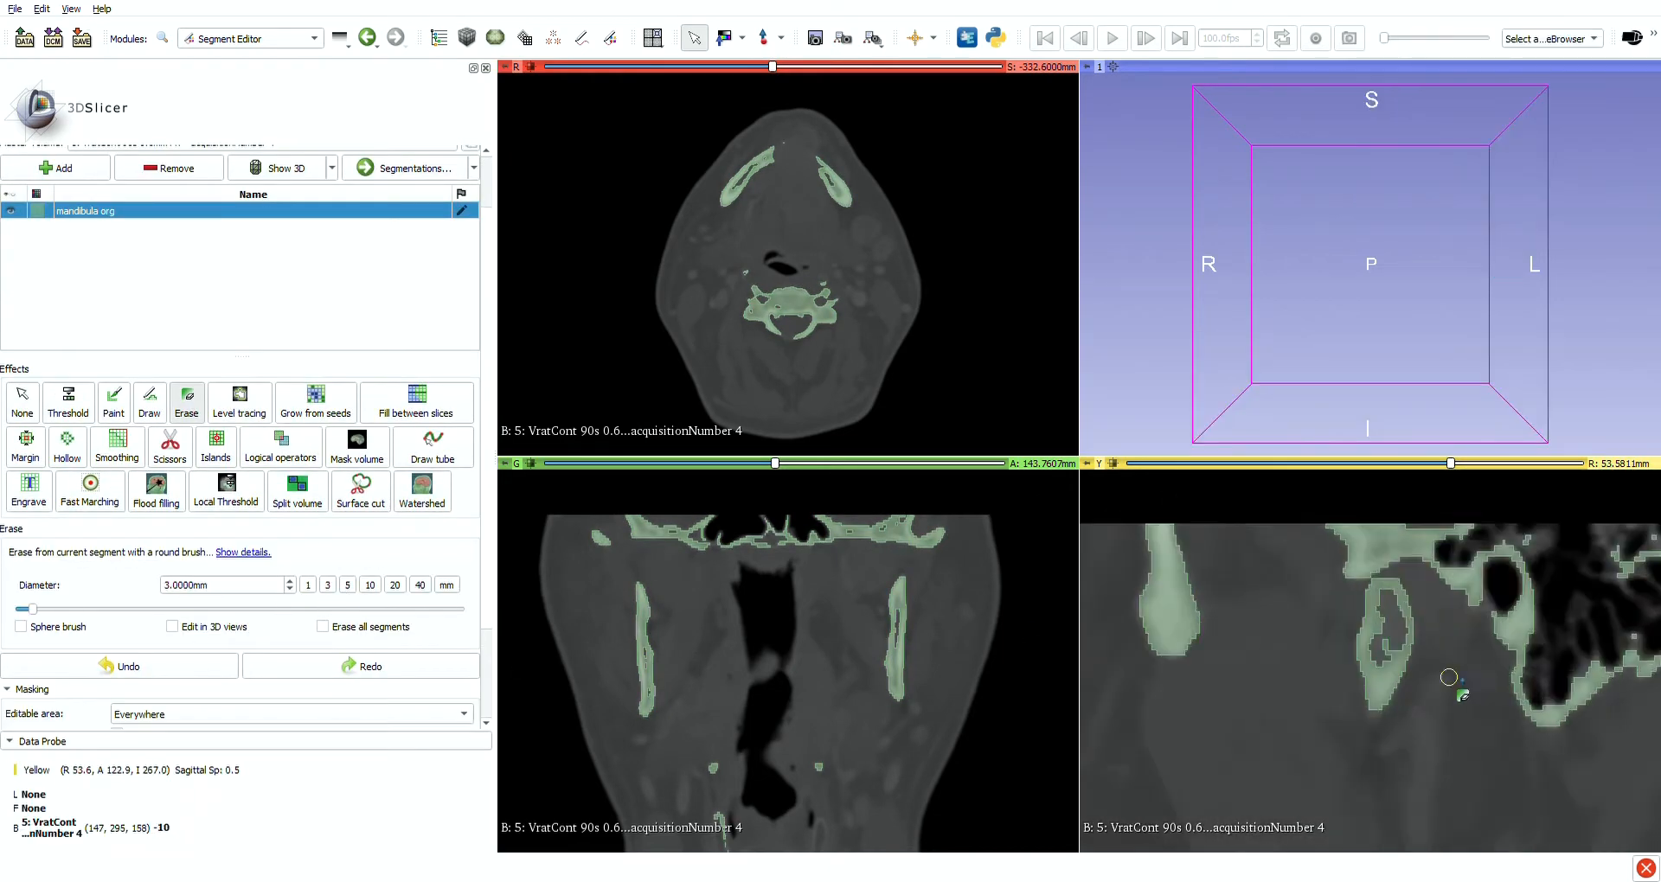
{"action": "scroll", "coordinate": [1367, 573], "scroll_direction": "up", "scroll_amount": 1}
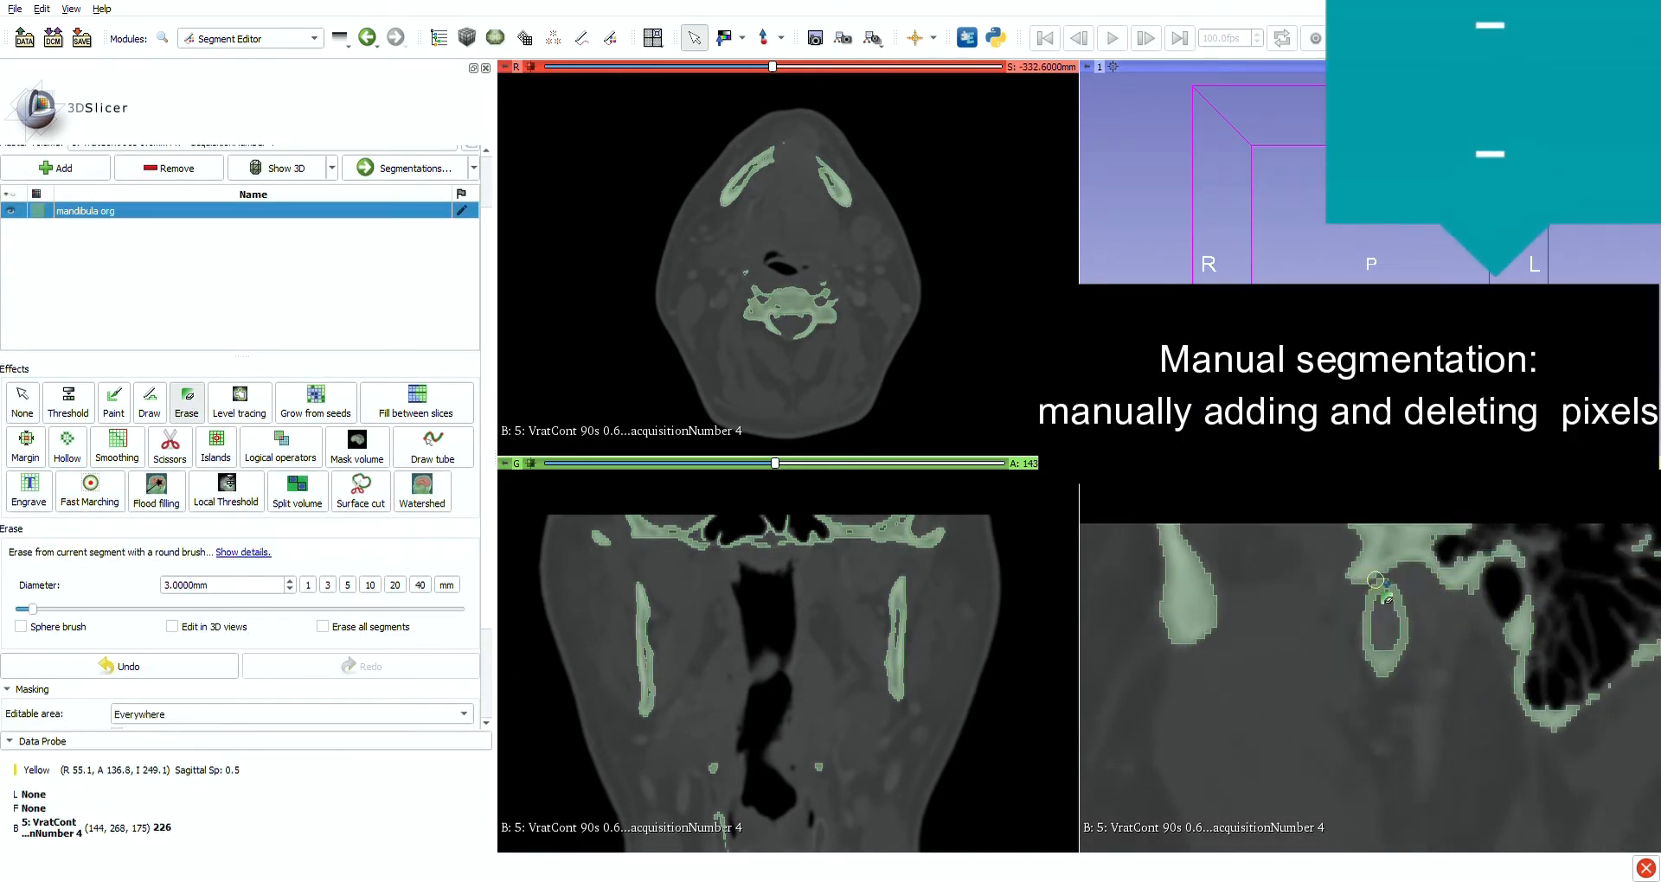
{"action": "scroll", "coordinate": [1402, 625], "scroll_direction": "up", "scroll_amount": 5}
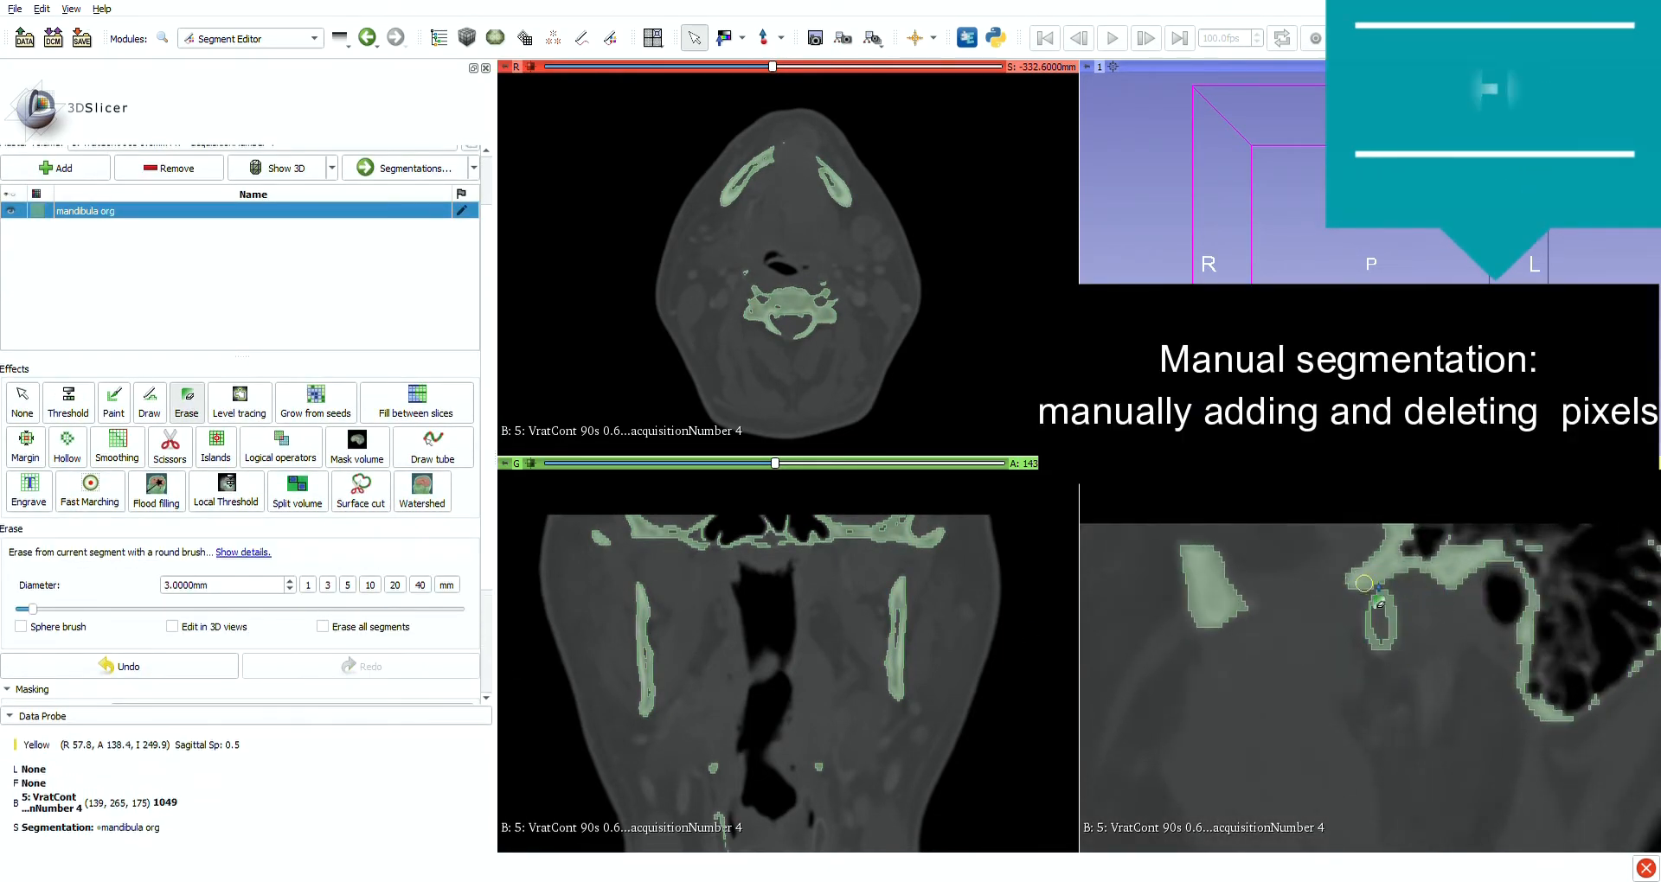
{"action": "left_click_drag", "start_coordinate": [1391, 611], "coordinate": [1384, 634]}
Clean up the remaining pixels around the right condyle in the more medial sagittal slices with the 3 mm eraser
{"action": "scroll", "coordinate": [1402, 635], "scroll_direction": "up", "scroll_amount": 2}
{"action": "scroll", "coordinate": [1425, 637], "scroll_direction": "down", "scroll_amount": 19}
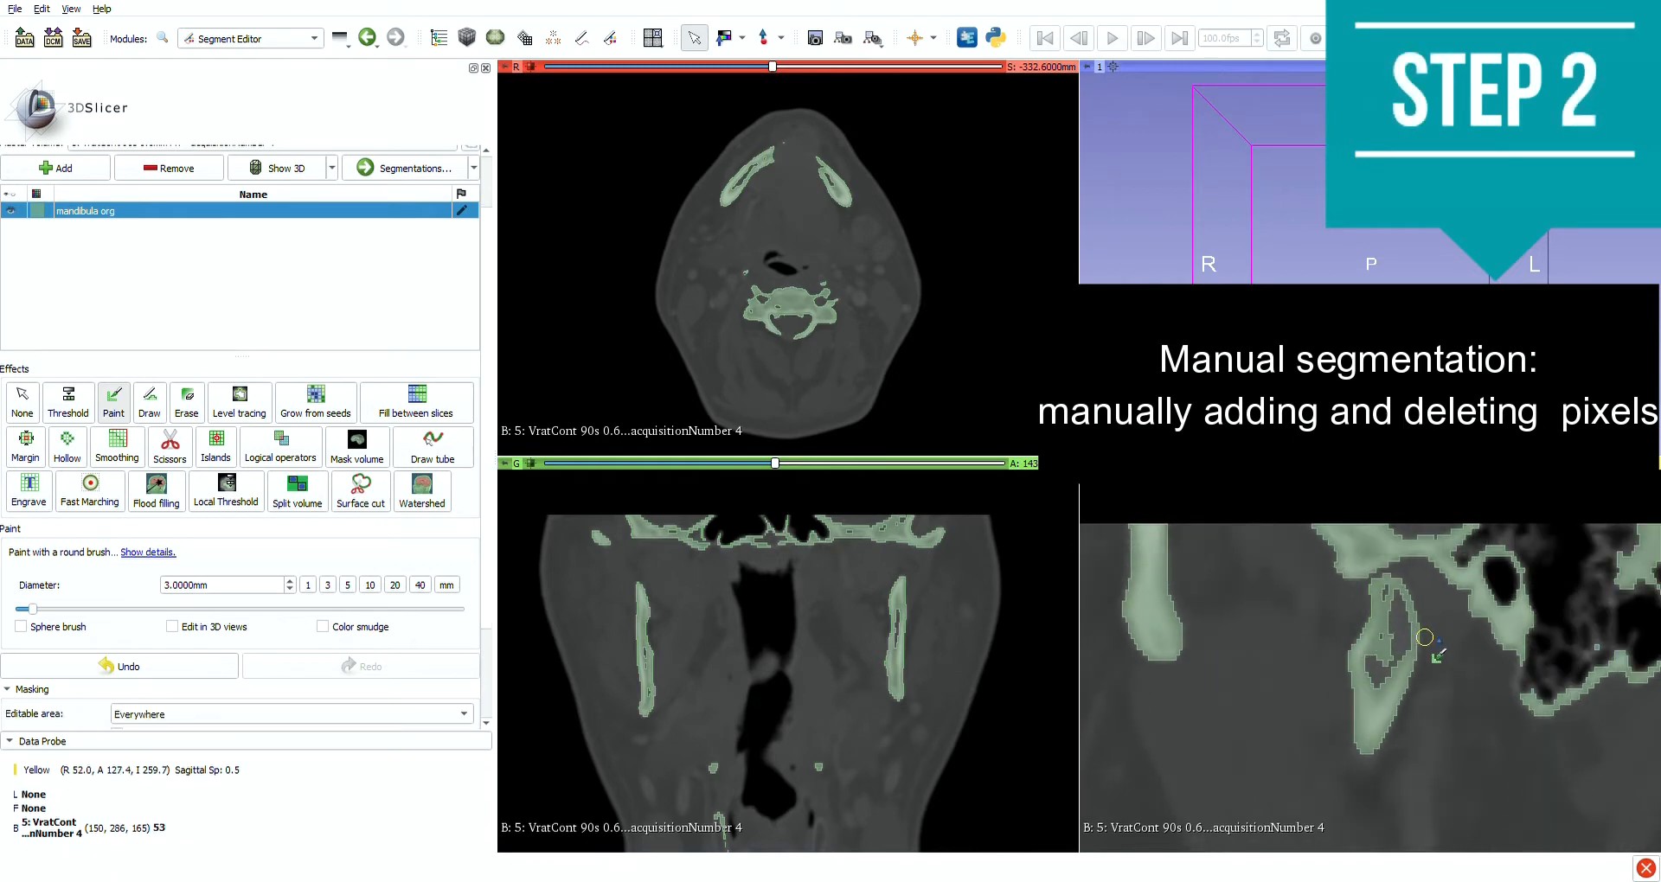
{"action": "scroll", "coordinate": [1425, 638], "scroll_direction": "up", "scroll_amount": 3}
{"action": "left_click", "coordinate": [186, 402]}
{"action": "scroll", "coordinate": [1382, 596], "scroll_direction": "down", "scroll_amount": 10}
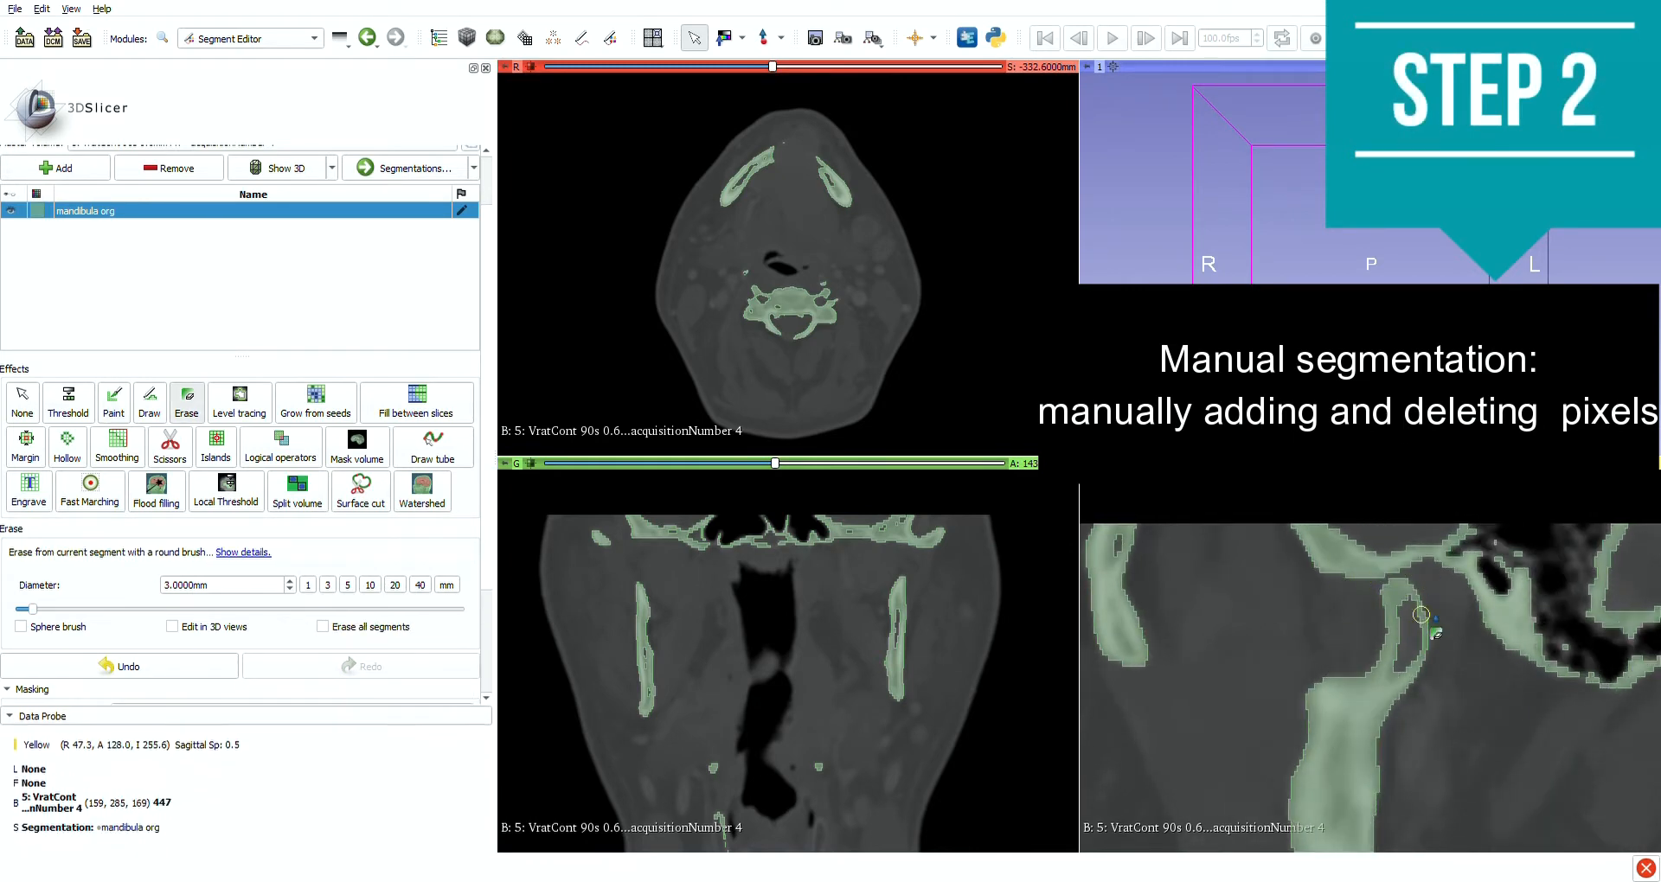
Erase the pixels joining the left mandibular condyle to the skull base through successive sagittal slices
{"action": "right_click_drag", "start_coordinate": [1452, 693], "coordinate": [1452, 657]}
{"action": "middle_click_drag", "start_coordinate": [1452, 709], "coordinate": [1451, 657]}
{"action": "scroll", "coordinate": [1452, 658], "scroll_direction": "down", "scroll_amount": 20}
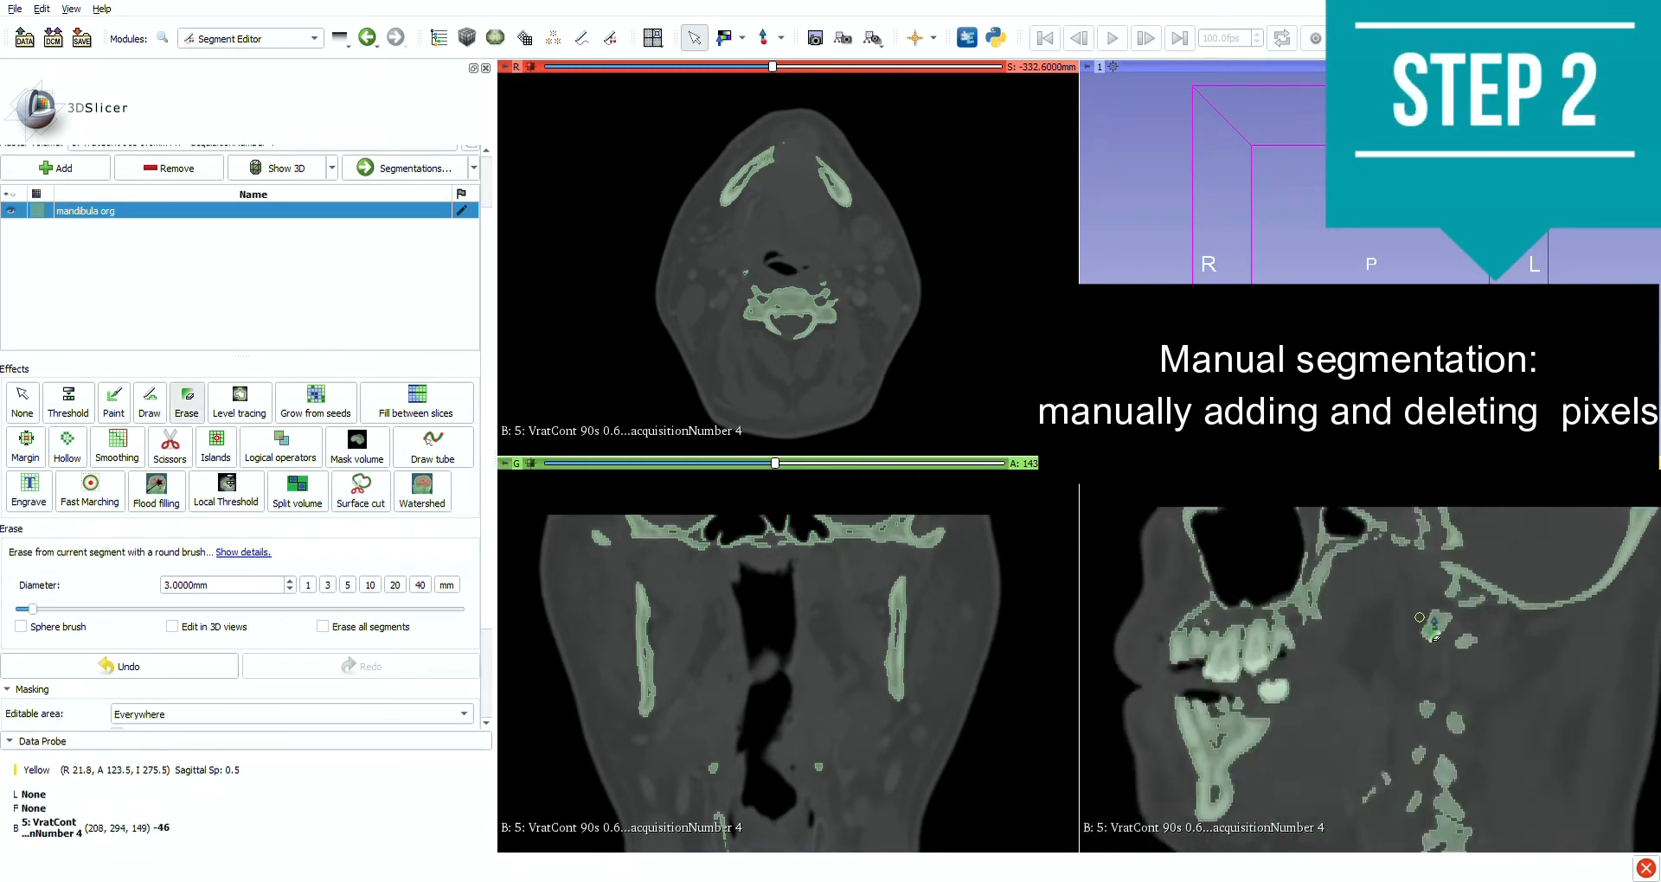
{"action": "scroll", "coordinate": [1418, 619], "scroll_direction": "down", "scroll_amount": 20}
{"action": "right_click_drag", "start_coordinate": [1390, 623], "coordinate": [1391, 683]}
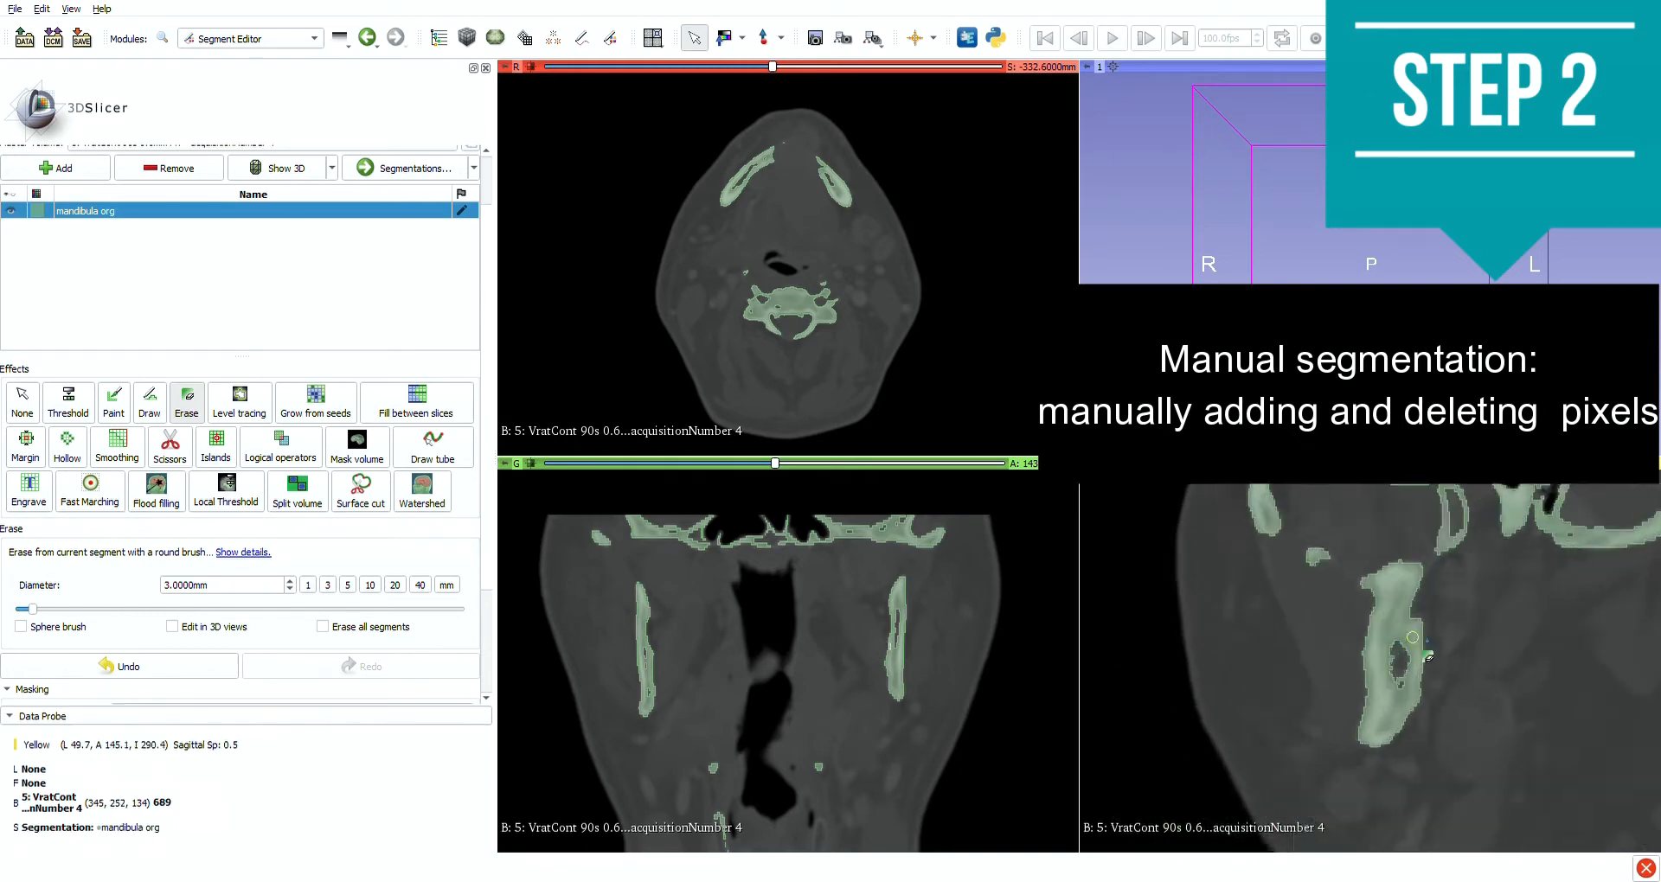
{"action": "middle_click_drag", "start_coordinate": [1419, 554], "coordinate": [1439, 677]}
{"action": "scroll", "coordinate": [1427, 666], "scroll_direction": "down", "scroll_amount": 7}
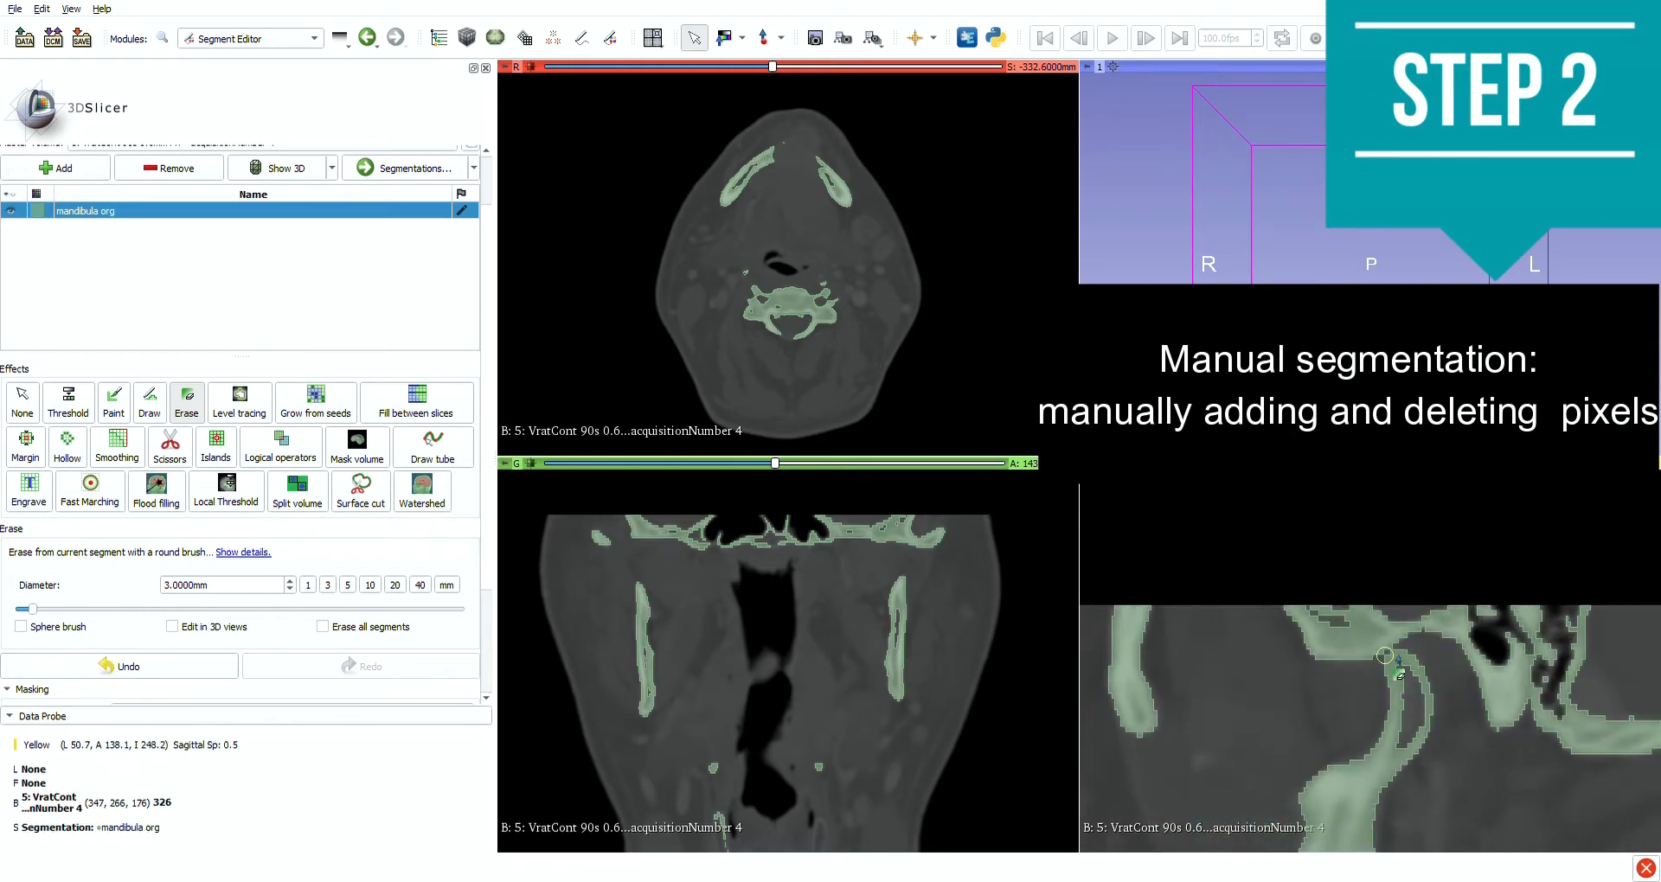
{"action": "left_click_drag", "start_coordinate": [1374, 649], "coordinate": [1395, 638]}
{"action": "scroll", "coordinate": [1393, 642], "scroll_direction": "down", "scroll_amount": 7}
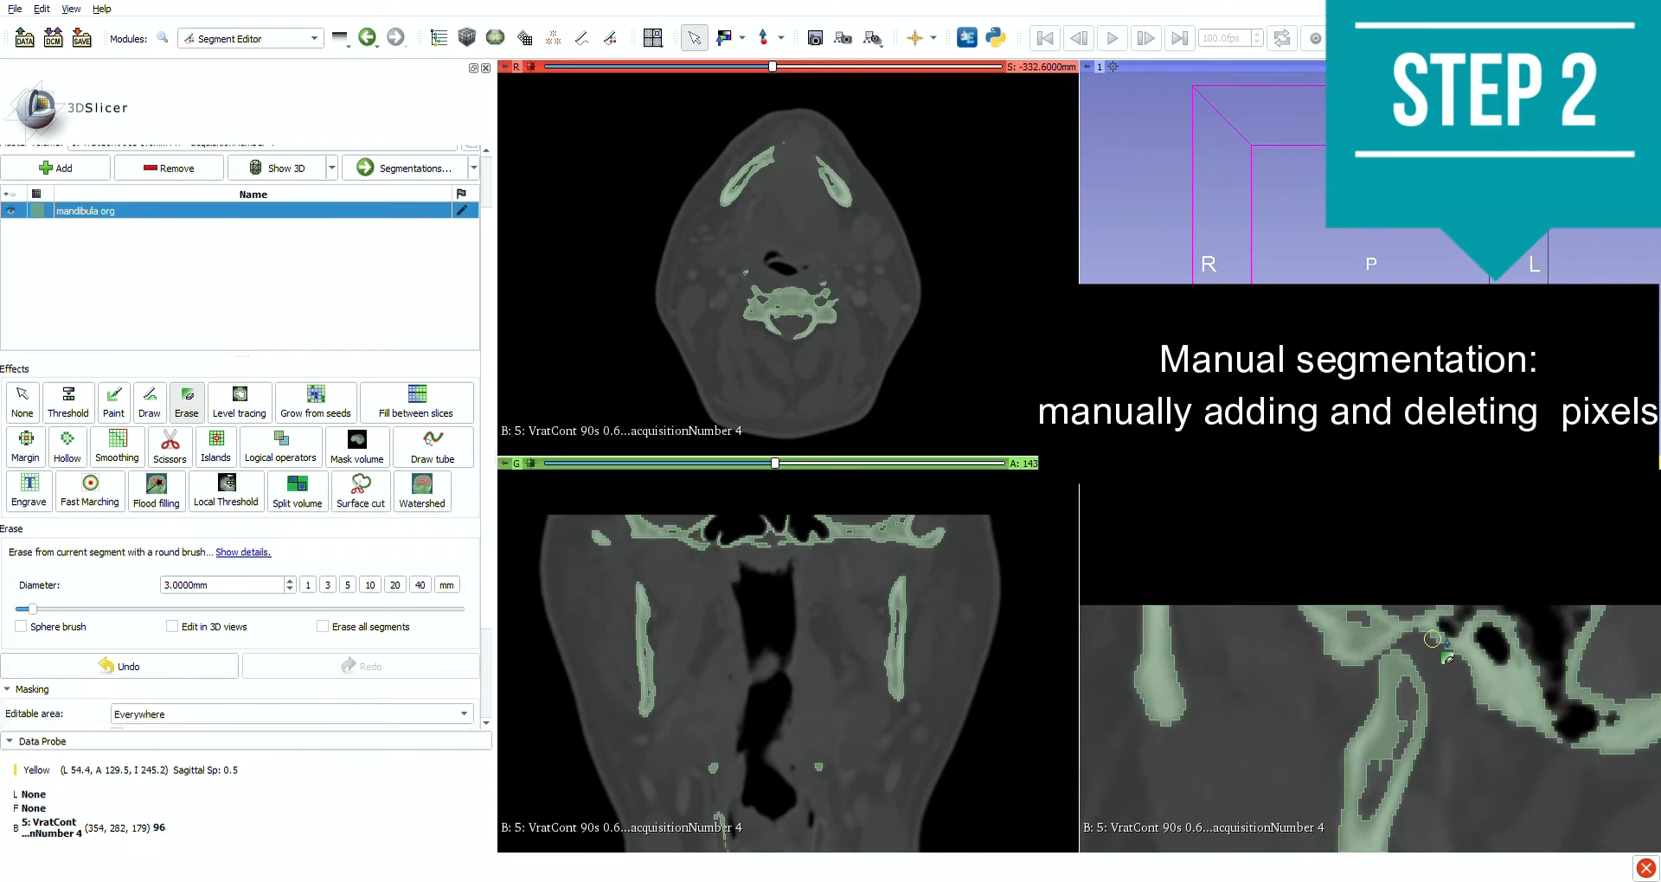
{"action": "scroll", "coordinate": [1391, 644], "scroll_direction": "down", "scroll_amount": 7}
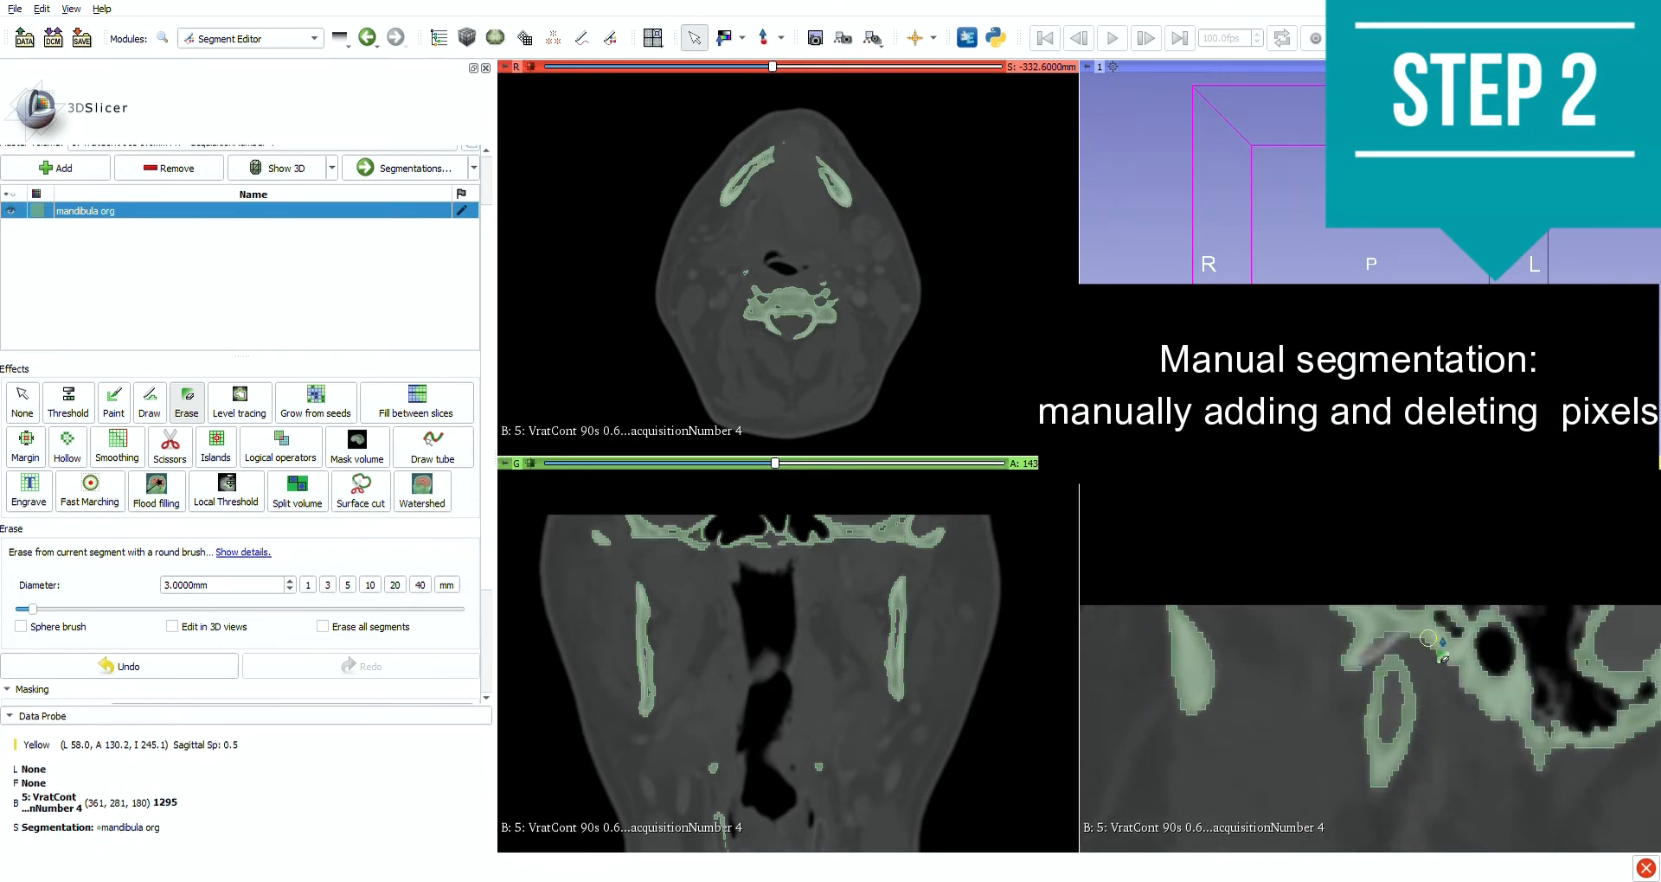
{"action": "scroll", "coordinate": [1378, 655], "scroll_direction": "down", "scroll_amount": 8}
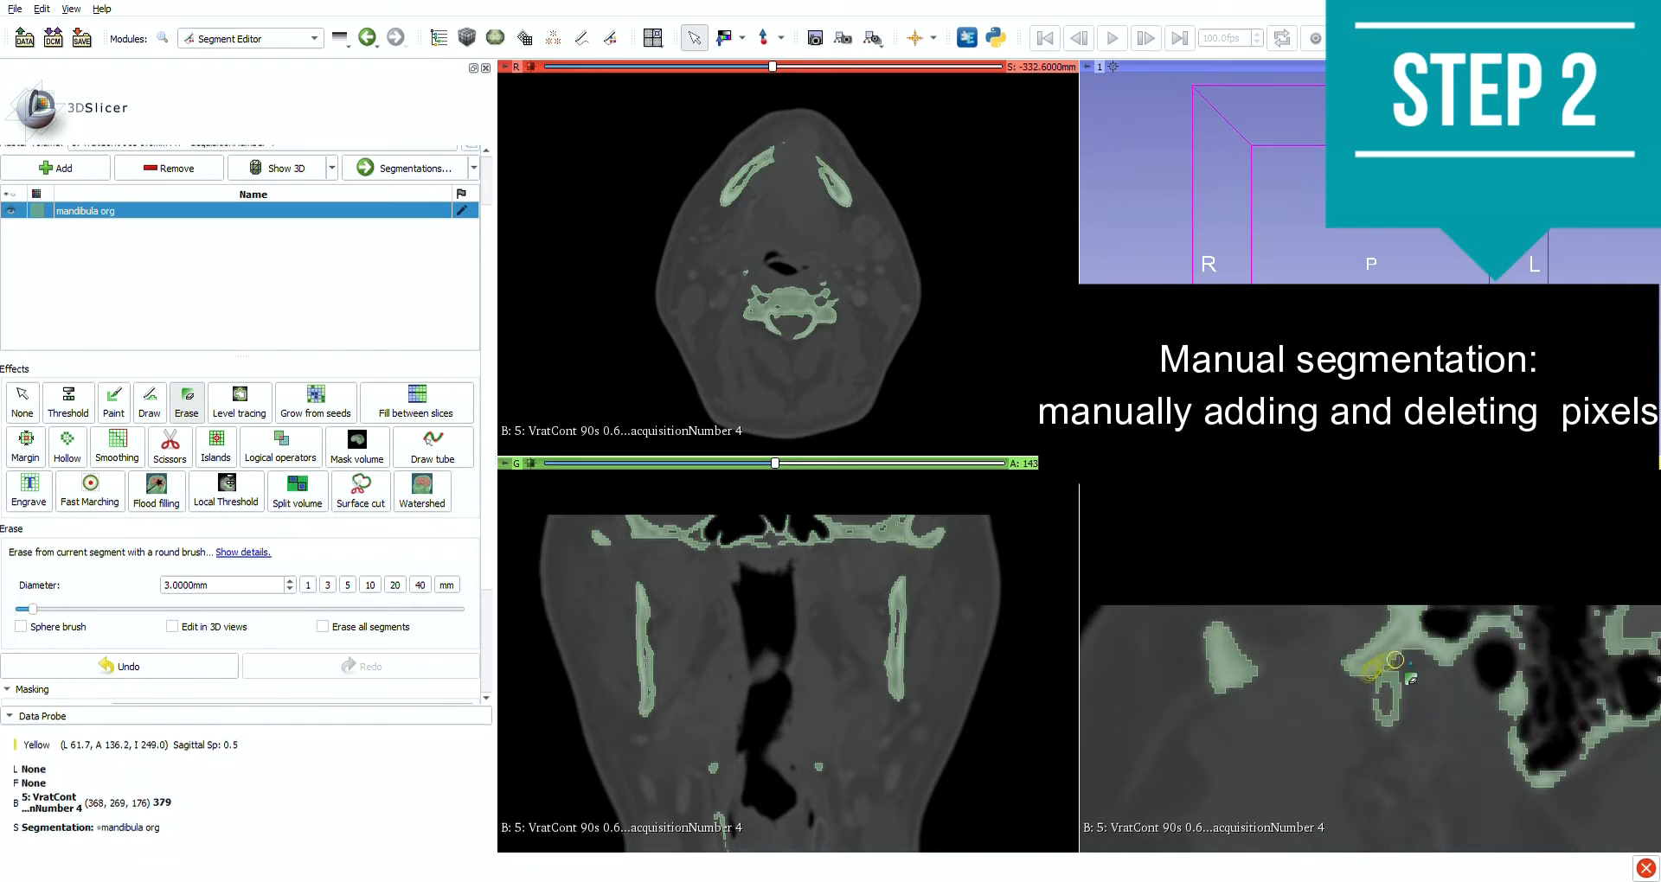
{"action": "key", "text": "space"}
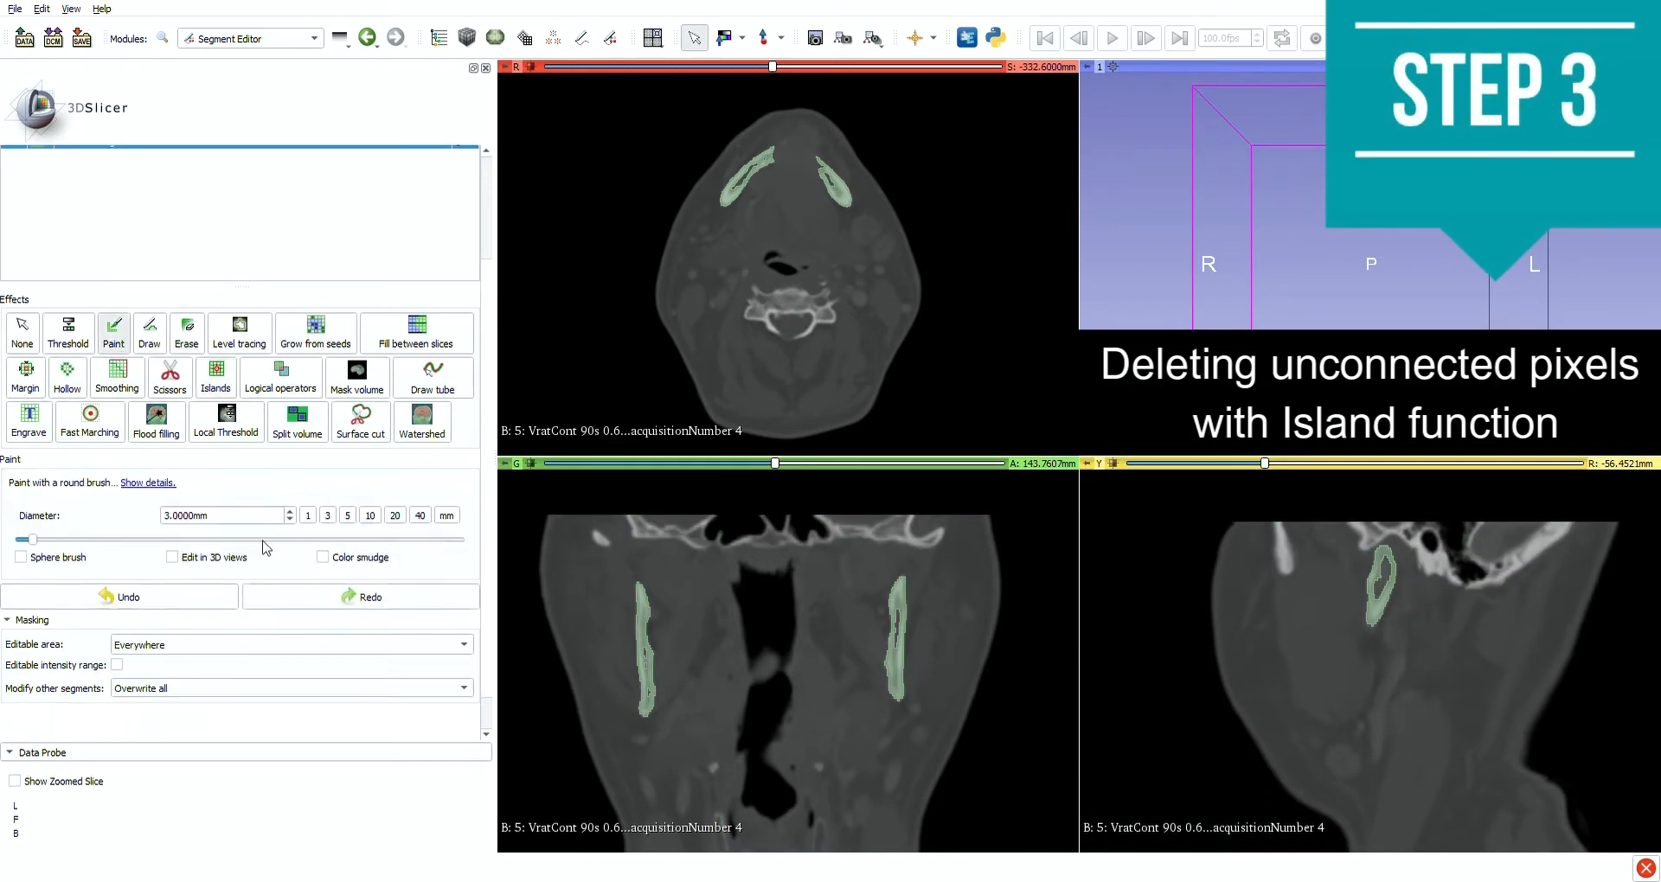
Adjust the window/level of the CT slices to bring out the soft tissue around the mandible
{"action": "scroll", "coordinate": [1332, 326], "scroll_direction": "up", "scroll_amount": 4}
{"action": "left_click_drag", "start_coordinate": [1332, 325], "coordinate": [1297, 285]}
{"action": "left_click", "coordinate": [724, 38]}
{"action": "left_click_drag", "start_coordinate": [765, 186], "coordinate": [844, 203]}
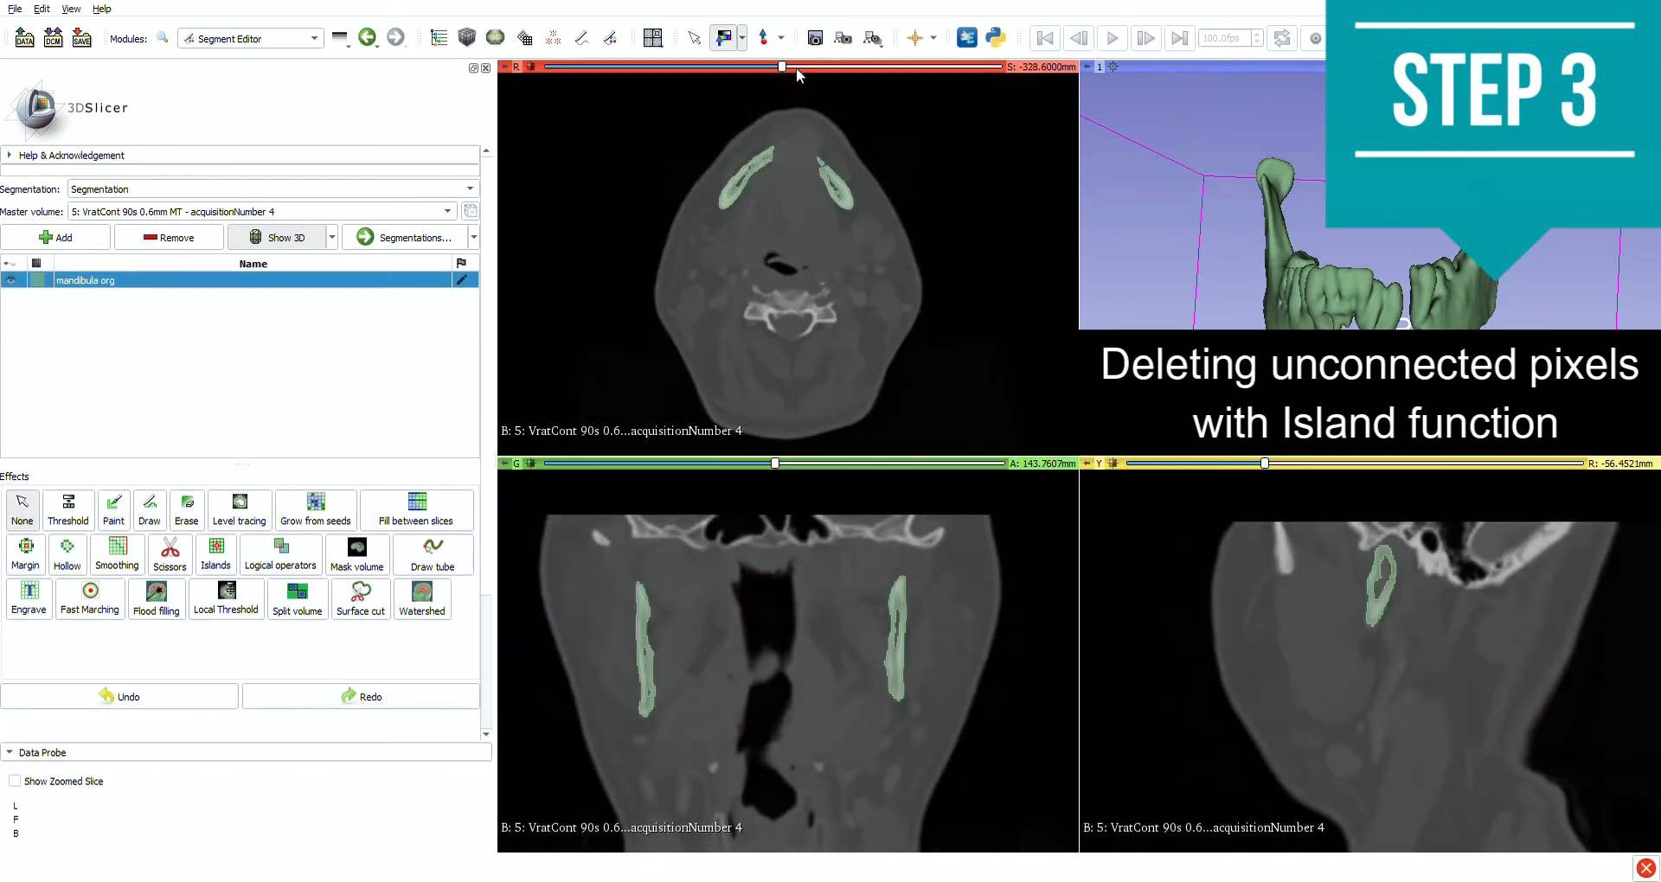
{"action": "left_click_drag", "start_coordinate": [774, 68], "coordinate": [760, 74]}
{"action": "left_click_drag", "start_coordinate": [801, 234], "coordinate": [836, 251]}
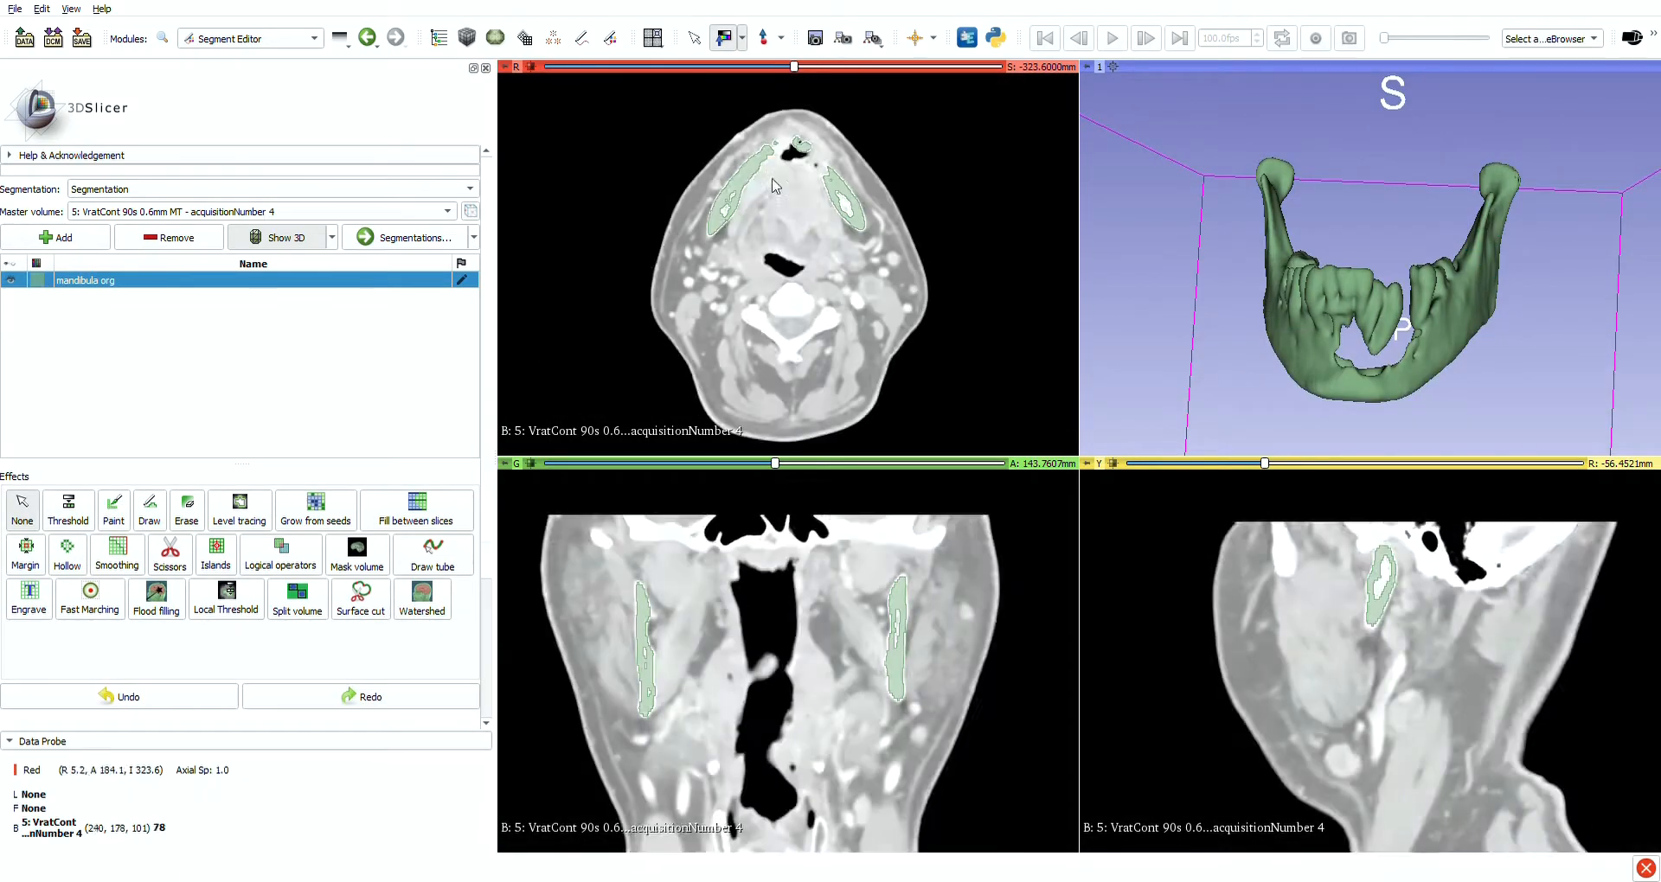
{"action": "scroll", "coordinate": [837, 251], "scroll_direction": "up", "scroll_amount": 18}
{"action": "scroll", "coordinate": [836, 251], "scroll_direction": "down", "scroll_amount": 20}
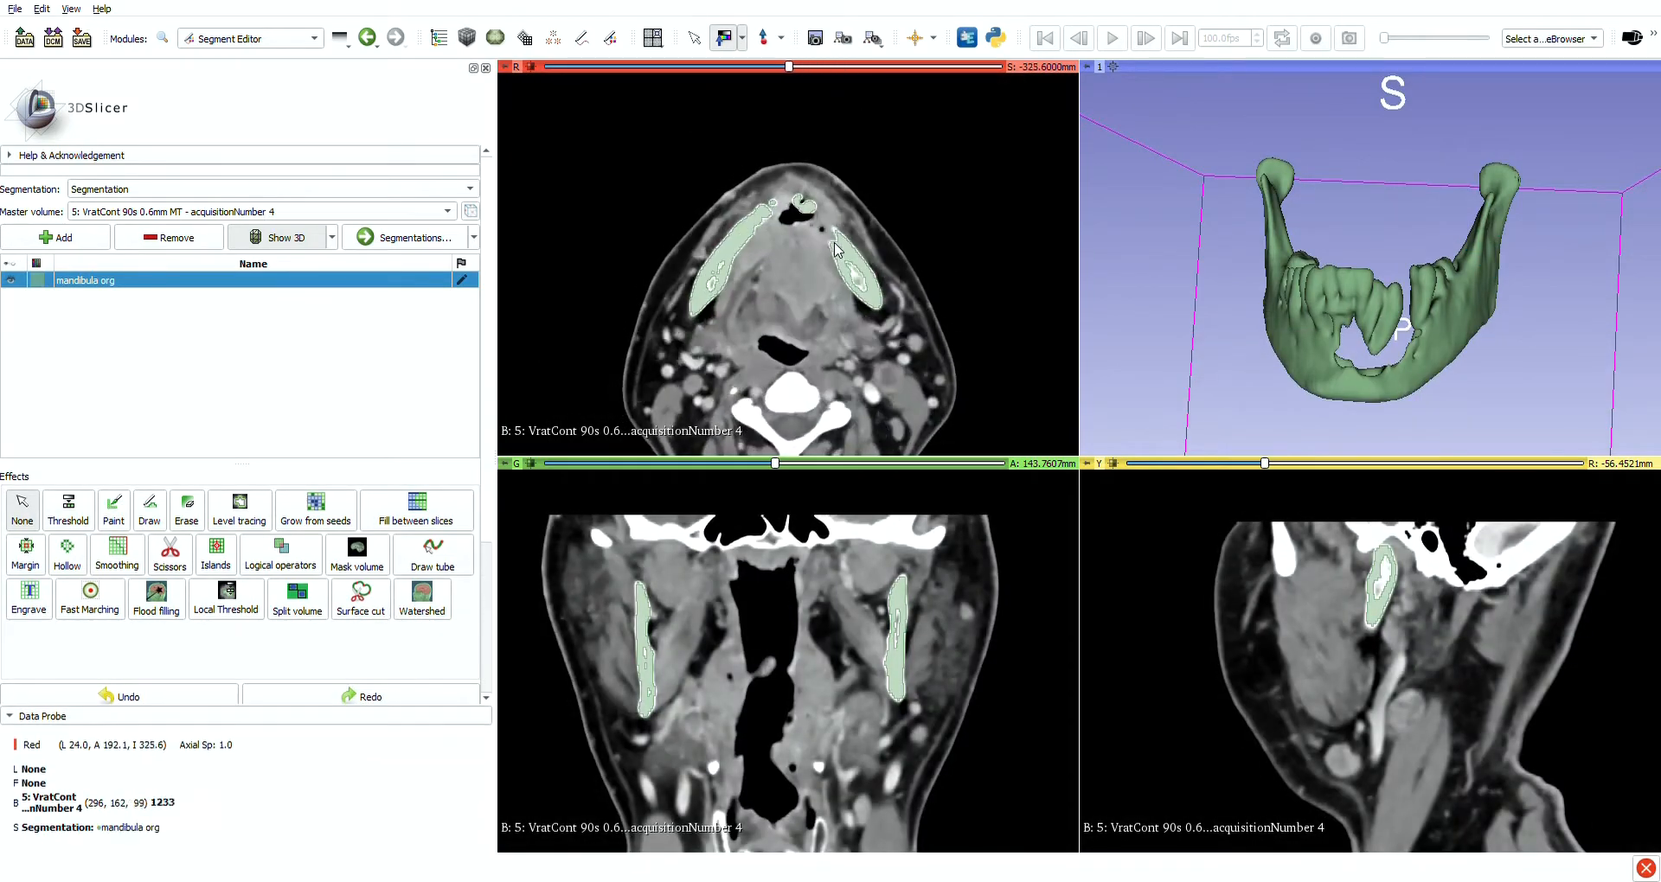
{"action": "scroll", "coordinate": [837, 251], "scroll_direction": "up", "scroll_amount": 10}
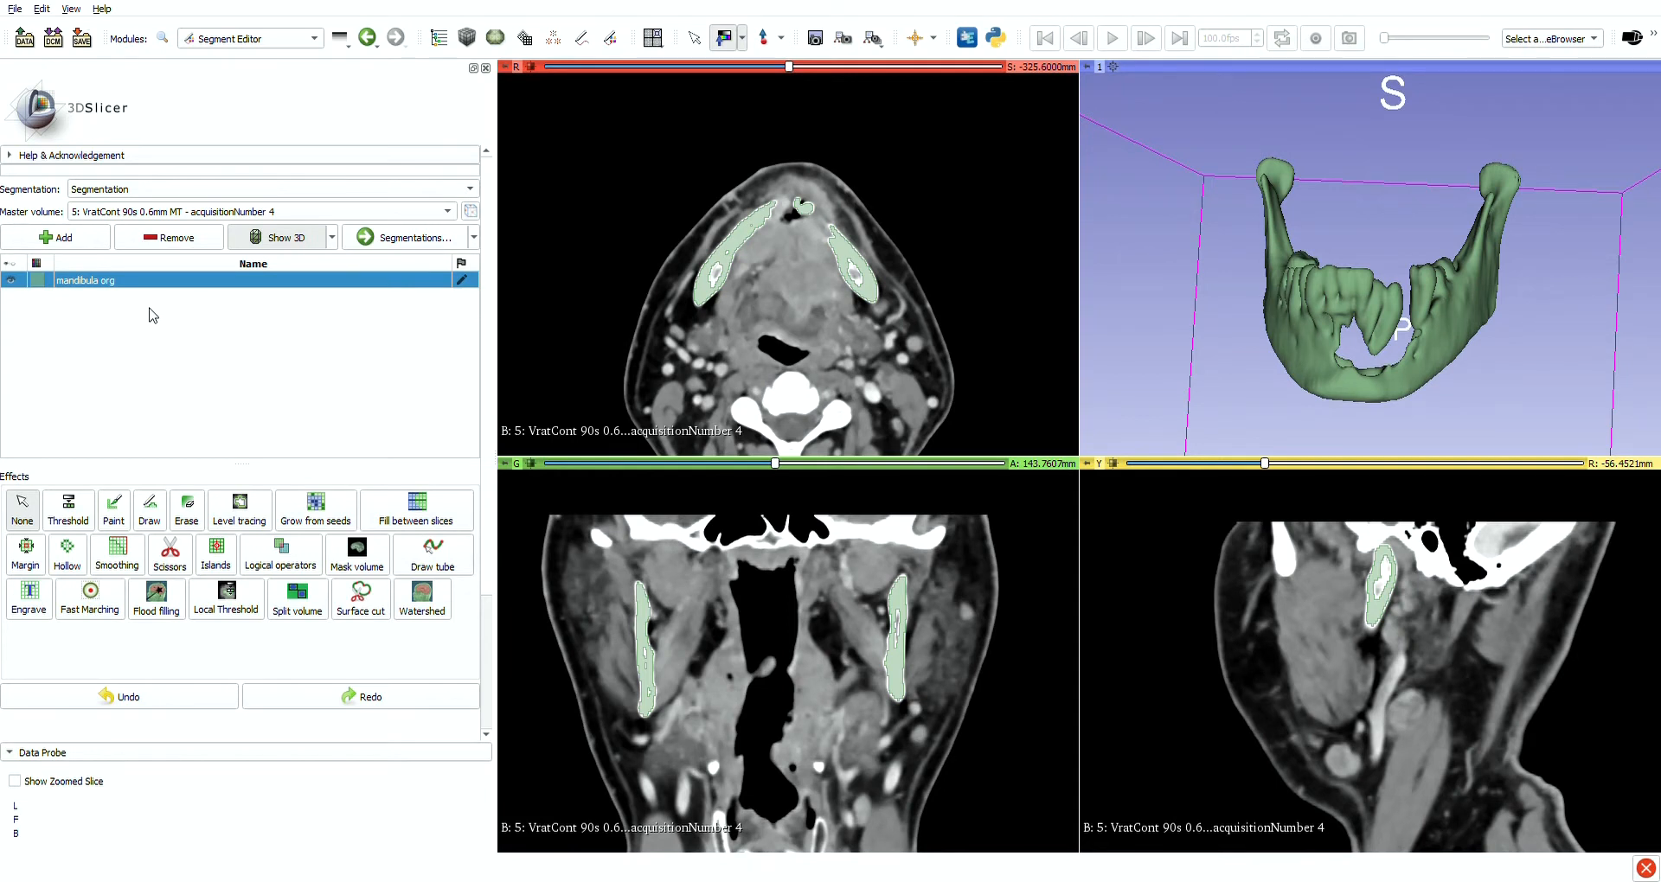
Add a second segment named "tumor org" and recolour the segments, with pale yellow for mandibula org and green for tumor org
{"action": "left_click", "coordinate": [62, 237]}
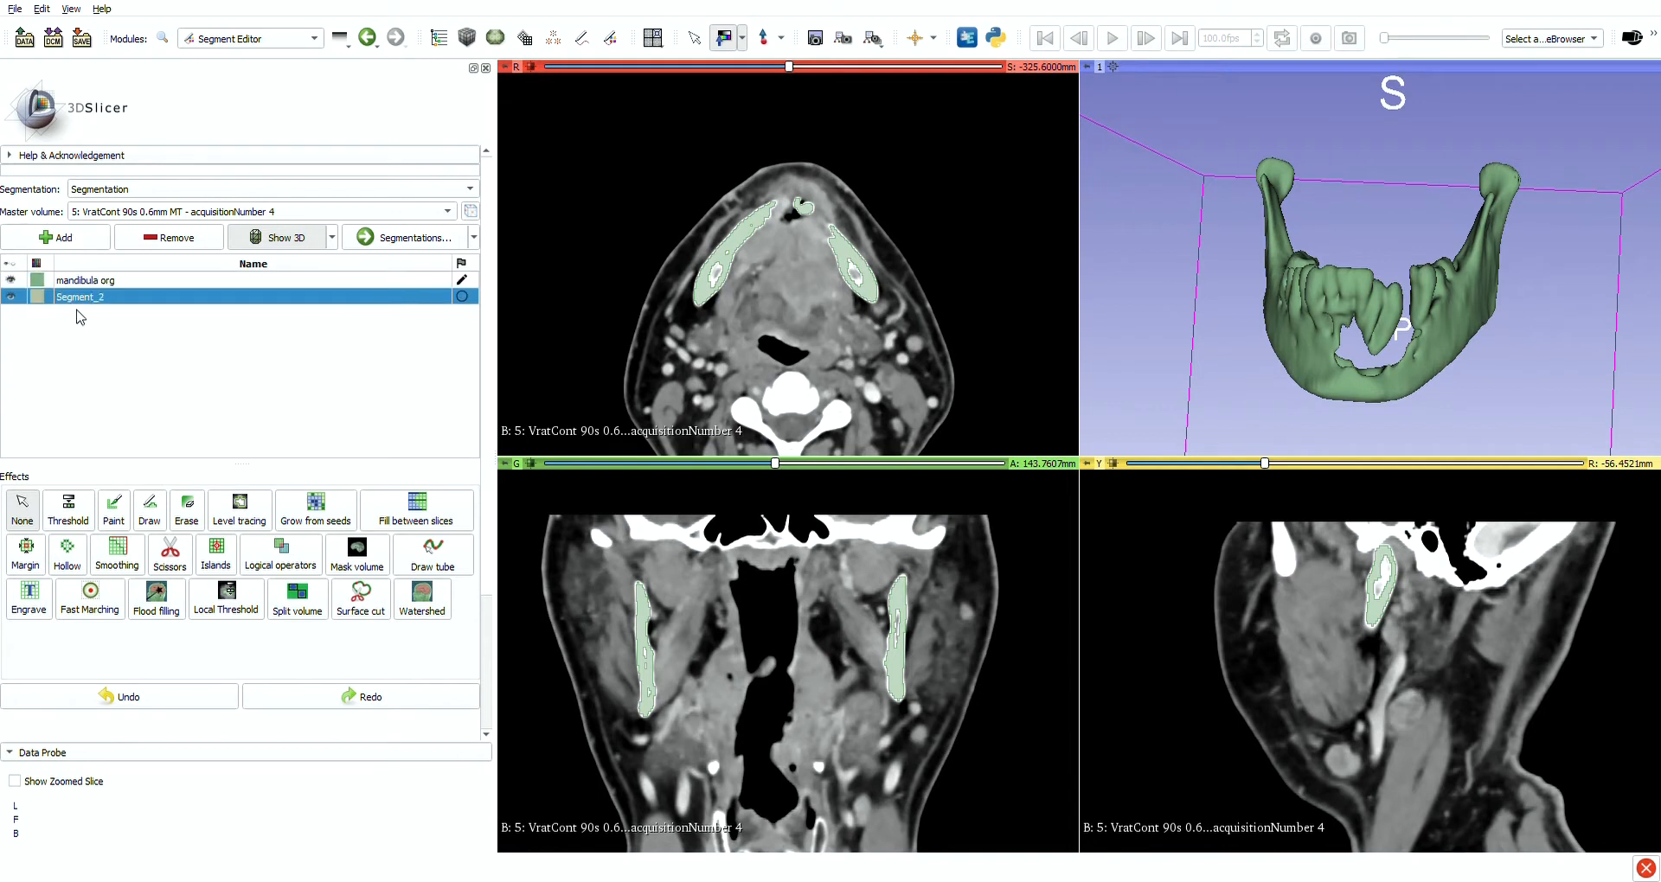
{"action": "double_click", "coordinate": [86, 298]}
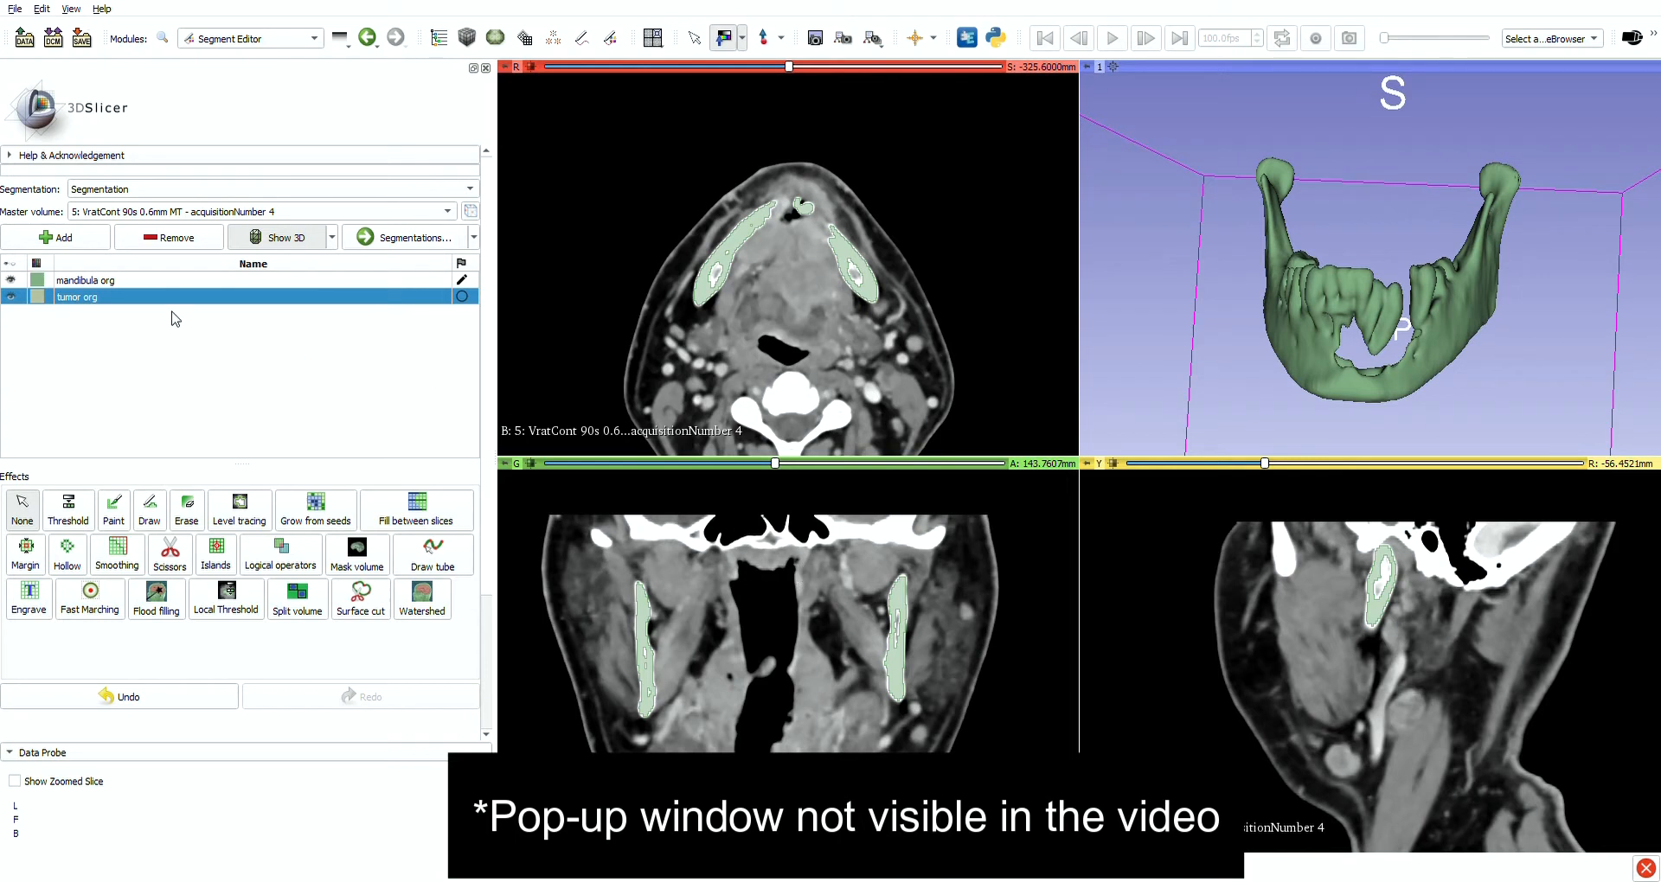
{"action": "left_click", "coordinate": [42, 284]}
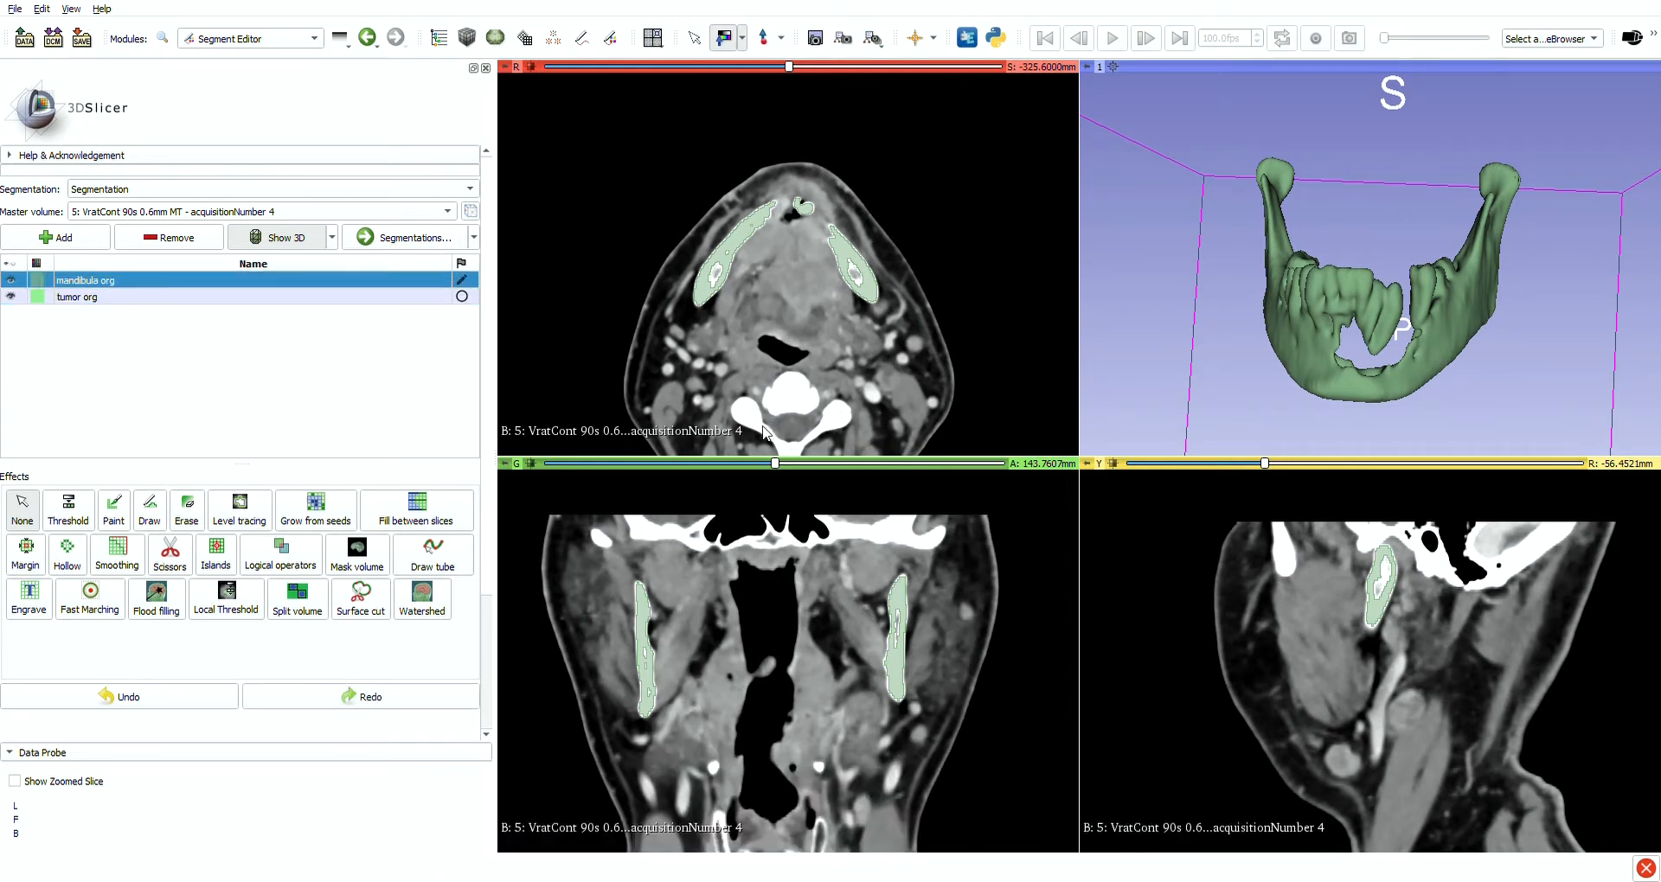
{"action": "left_click", "coordinate": [811, 570]}
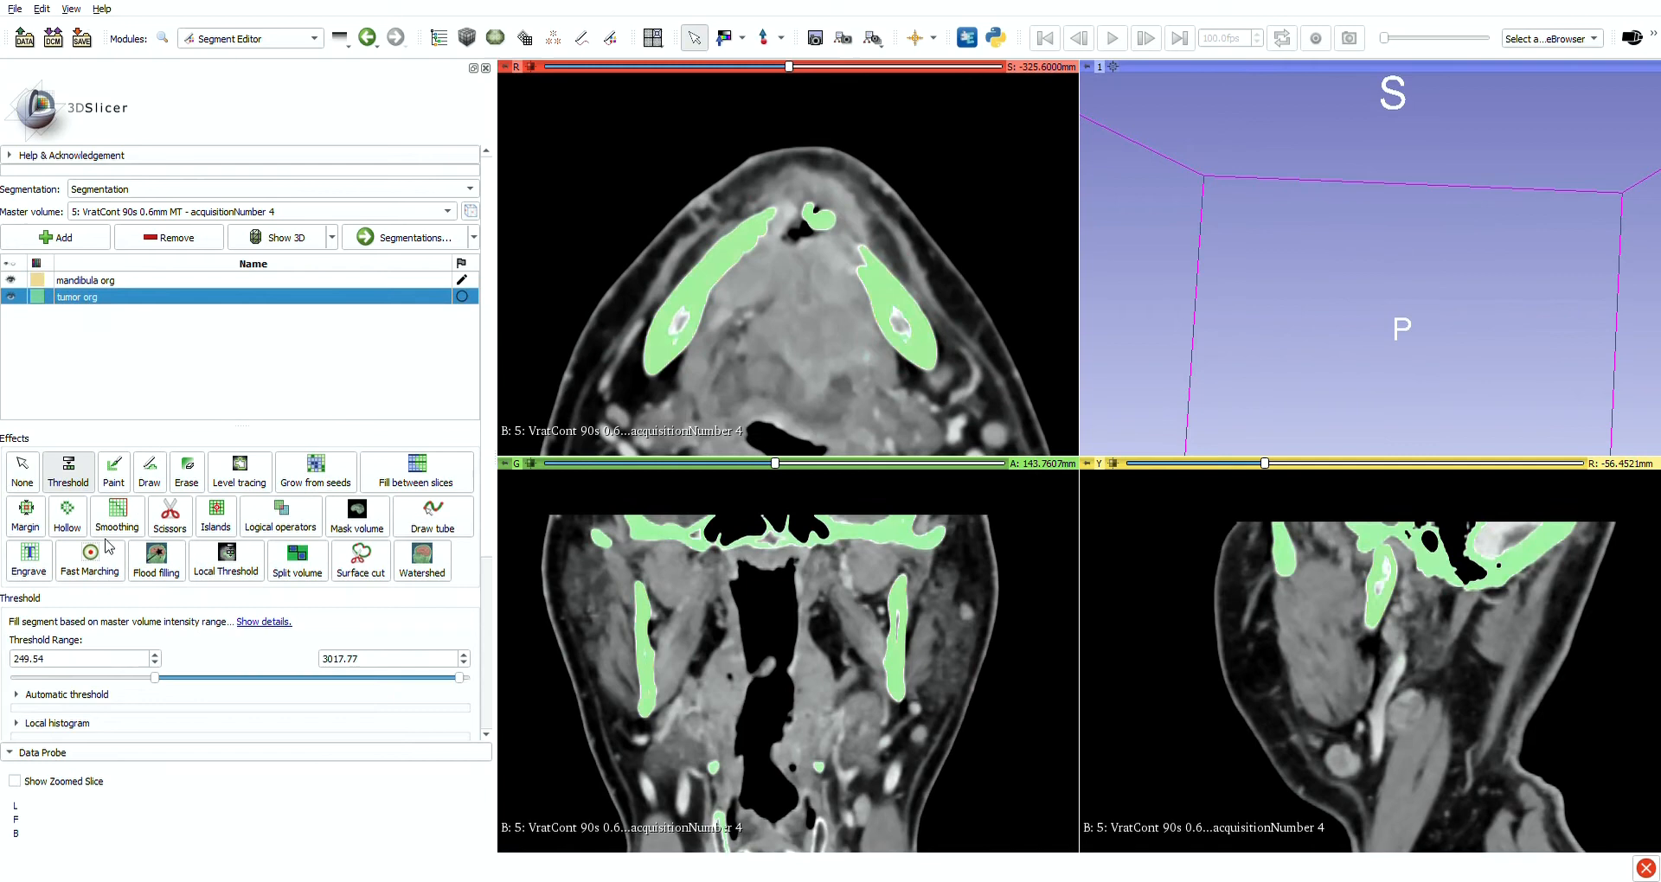
Paint the tumor area into the tumor org segment on an axial slice with a 5 mm brush
{"action": "left_click", "coordinate": [113, 471]}
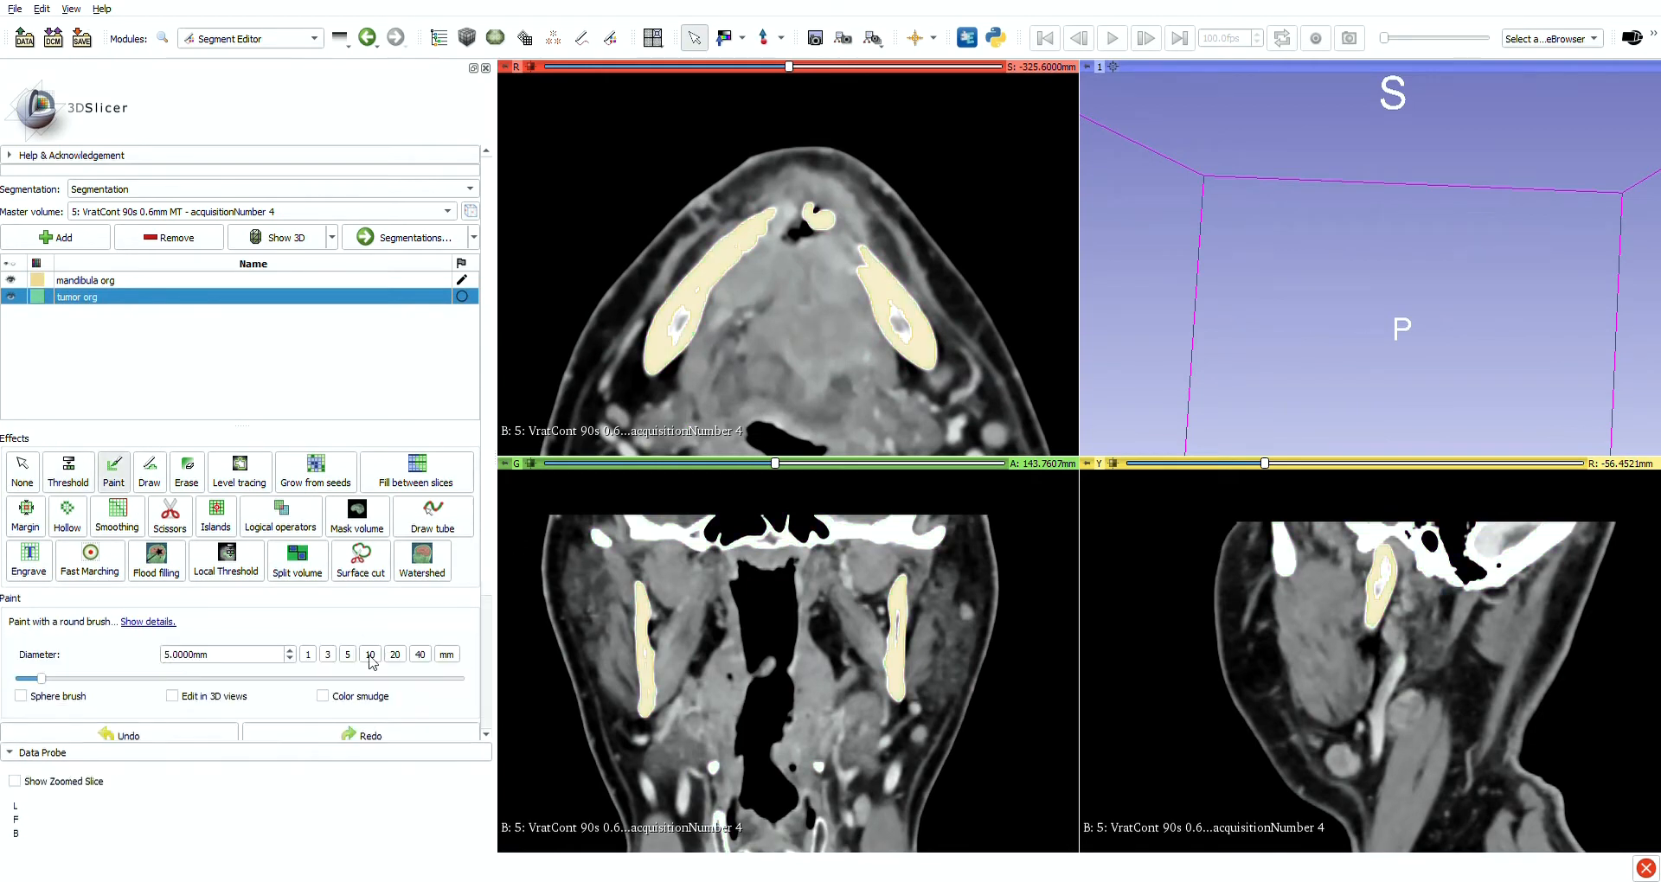
{"action": "left_click", "coordinate": [370, 660]}
{"action": "scroll", "coordinate": [812, 302], "scroll_direction": "up", "scroll_amount": 20}
{"action": "left_click", "coordinate": [348, 655]}
{"action": "left_click_drag", "start_coordinate": [804, 299], "coordinate": [833, 307]}
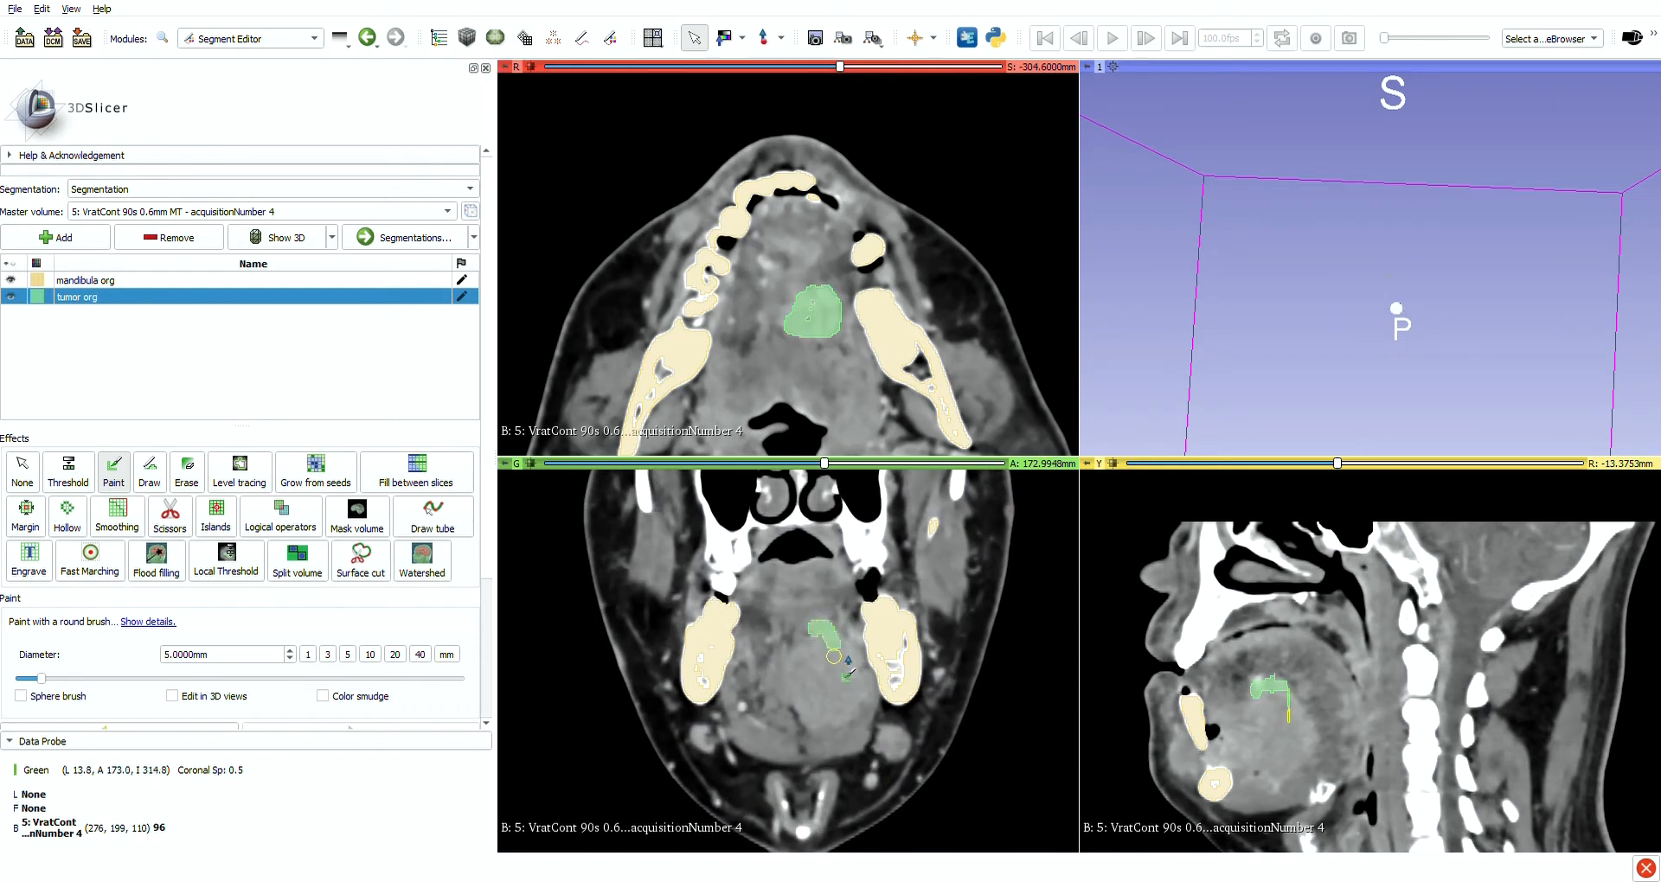
Paint the tumor boundary on coronal slices through the middle of the mandible with the 5 mm brush
{"action": "mouse_move", "coordinate": [789, 683]}
{"action": "left_mouse_down"}
{"action": "mouse_move", "coordinate": [807, 651]}
{"action": "mouse_move", "coordinate": [792, 688]}
{"action": "mouse_move", "coordinate": [826, 723]}
{"action": "left_mouse_up"}
{"action": "scroll", "coordinate": [799, 703], "scroll_direction": "down", "scroll_amount": 1}
{"action": "scroll", "coordinate": [802, 705], "scroll_direction": "down", "scroll_amount": 1}
{"action": "scroll", "coordinate": [813, 700], "scroll_direction": "down", "scroll_amount": 1}
{"action": "right_click_drag", "start_coordinate": [813, 674], "coordinate": [813, 718]}
{"action": "mouse_move", "coordinate": [799, 678]}
{"action": "left_mouse_down"}
{"action": "mouse_move", "coordinate": [806, 594]}
{"action": "mouse_move", "coordinate": [783, 575]}
{"action": "mouse_move", "coordinate": [808, 620]}
{"action": "left_mouse_up"}
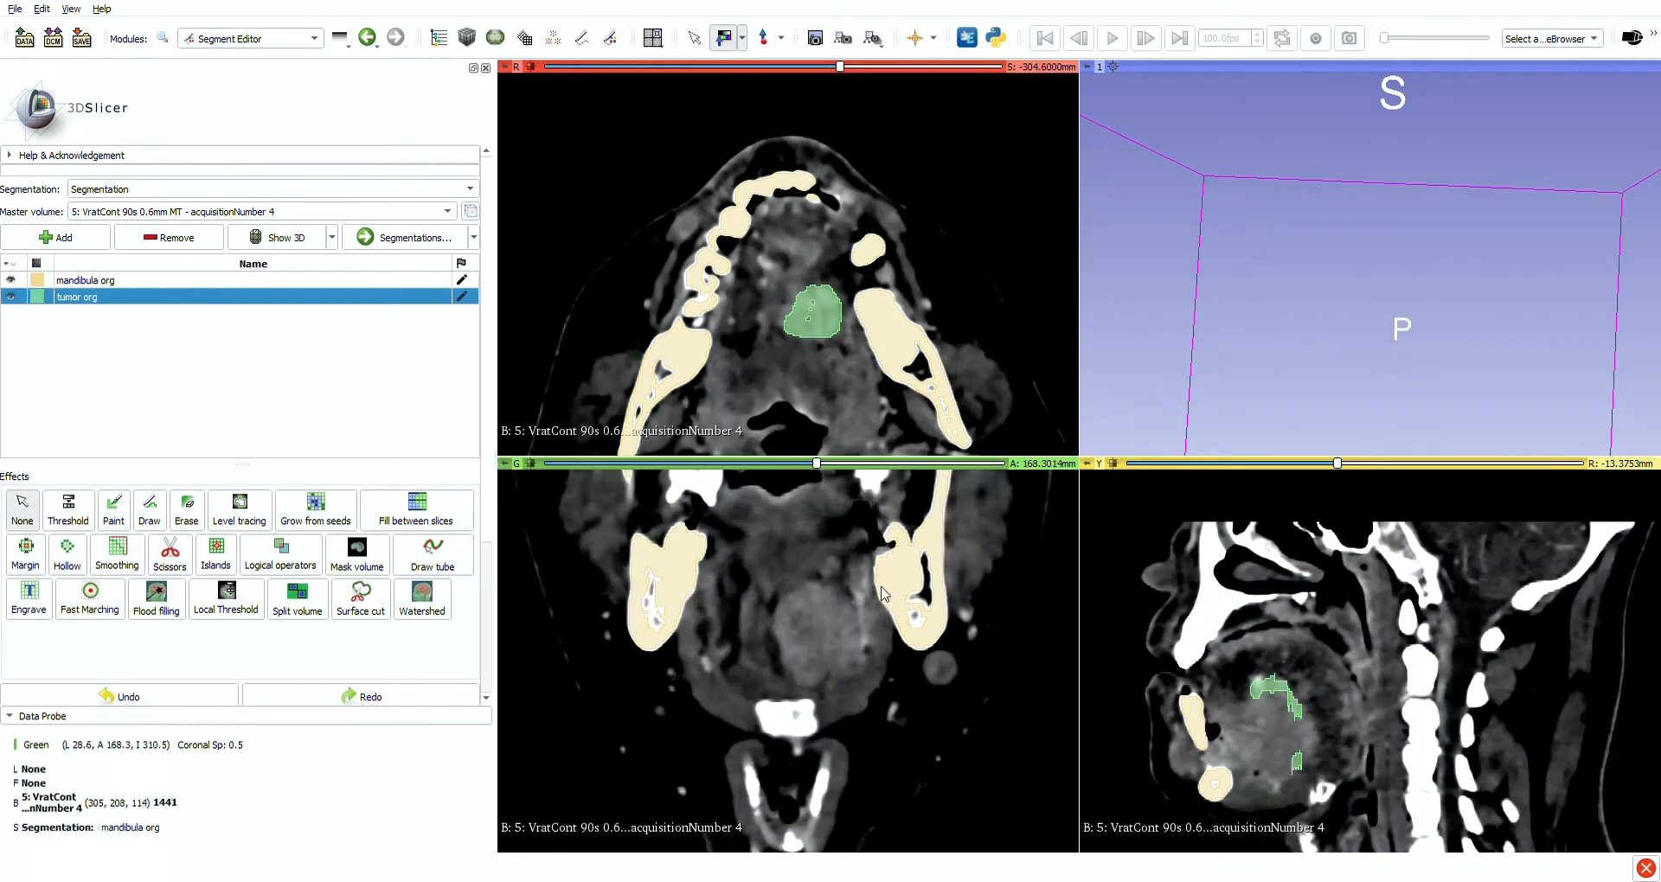
Continue painting the tumor into tumor org across successive coronal slices towards the back of the mouth
{"action": "left_click", "coordinate": [113, 510]}
{"action": "mouse_move", "coordinate": [797, 675]}
{"action": "left_mouse_down"}
{"action": "mouse_move", "coordinate": [843, 608]}
{"action": "mouse_move", "coordinate": [805, 677]}
{"action": "left_mouse_up"}
{"action": "scroll", "coordinate": [804, 677], "scroll_direction": "down", "scroll_amount": 1}
{"action": "mouse_move", "coordinate": [803, 676]}
{"action": "left_mouse_down"}
{"action": "mouse_move", "coordinate": [818, 679]}
{"action": "mouse_move", "coordinate": [804, 675]}
{"action": "left_mouse_up"}
{"action": "scroll", "coordinate": [805, 675], "scroll_direction": "down", "scroll_amount": 1}
{"action": "mouse_move", "coordinate": [804, 674]}
{"action": "left_mouse_down"}
{"action": "mouse_move", "coordinate": [787, 617]}
{"action": "mouse_move", "coordinate": [806, 673]}
{"action": "mouse_move", "coordinate": [814, 623]}
{"action": "mouse_move", "coordinate": [833, 666]}
{"action": "mouse_move", "coordinate": [827, 653]}
{"action": "left_mouse_up"}
{"action": "scroll", "coordinate": [806, 673], "scroll_direction": "down", "scroll_amount": 1}
{"action": "scroll", "coordinate": [805, 667], "scroll_direction": "down", "scroll_amount": 2}
{"action": "scroll", "coordinate": [806, 666], "scroll_direction": "down", "scroll_amount": 1}
{"action": "scroll", "coordinate": [808, 664], "scroll_direction": "down", "scroll_amount": 1}
{"action": "scroll", "coordinate": [821, 648], "scroll_direction": "down", "scroll_amount": 2}
{"action": "scroll", "coordinate": [813, 645], "scroll_direction": "down", "scroll_amount": 1}
Paint the posterior end of the tumor on the coronal slices with a 3 mm brush
{"action": "left_click", "coordinate": [186, 473]}
{"action": "left_click", "coordinate": [113, 472]}
{"action": "left_click", "coordinate": [327, 655]}
{"action": "scroll", "coordinate": [822, 658], "scroll_direction": "up", "scroll_amount": 3, "text": "ctrl"}
{"action": "scroll", "coordinate": [827, 653], "scroll_direction": "down", "scroll_amount": 1}
{"action": "left_click_drag", "start_coordinate": [817, 610], "coordinate": [826, 642]}
{"action": "scroll", "coordinate": [827, 656], "scroll_direction": "down", "scroll_amount": 2}
{"action": "scroll", "coordinate": [836, 639], "scroll_direction": "down", "scroll_amount": 1}
{"action": "scroll", "coordinate": [835, 644], "scroll_direction": "down", "scroll_amount": 2}
{"action": "scroll", "coordinate": [824, 638], "scroll_direction": "down", "scroll_amount": 4}
{"action": "left_click", "coordinate": [816, 625]}
Paint the tumor margin on the sagittal slices with a 5 mm brush
{"action": "scroll", "coordinate": [1324, 735], "scroll_direction": "up", "scroll_amount": 12}
{"action": "scroll", "coordinate": [1324, 752], "scroll_direction": "up", "scroll_amount": 3, "text": "ctrl"}
{"action": "middle_click_drag", "start_coordinate": [1322, 775], "coordinate": [1339, 679]}
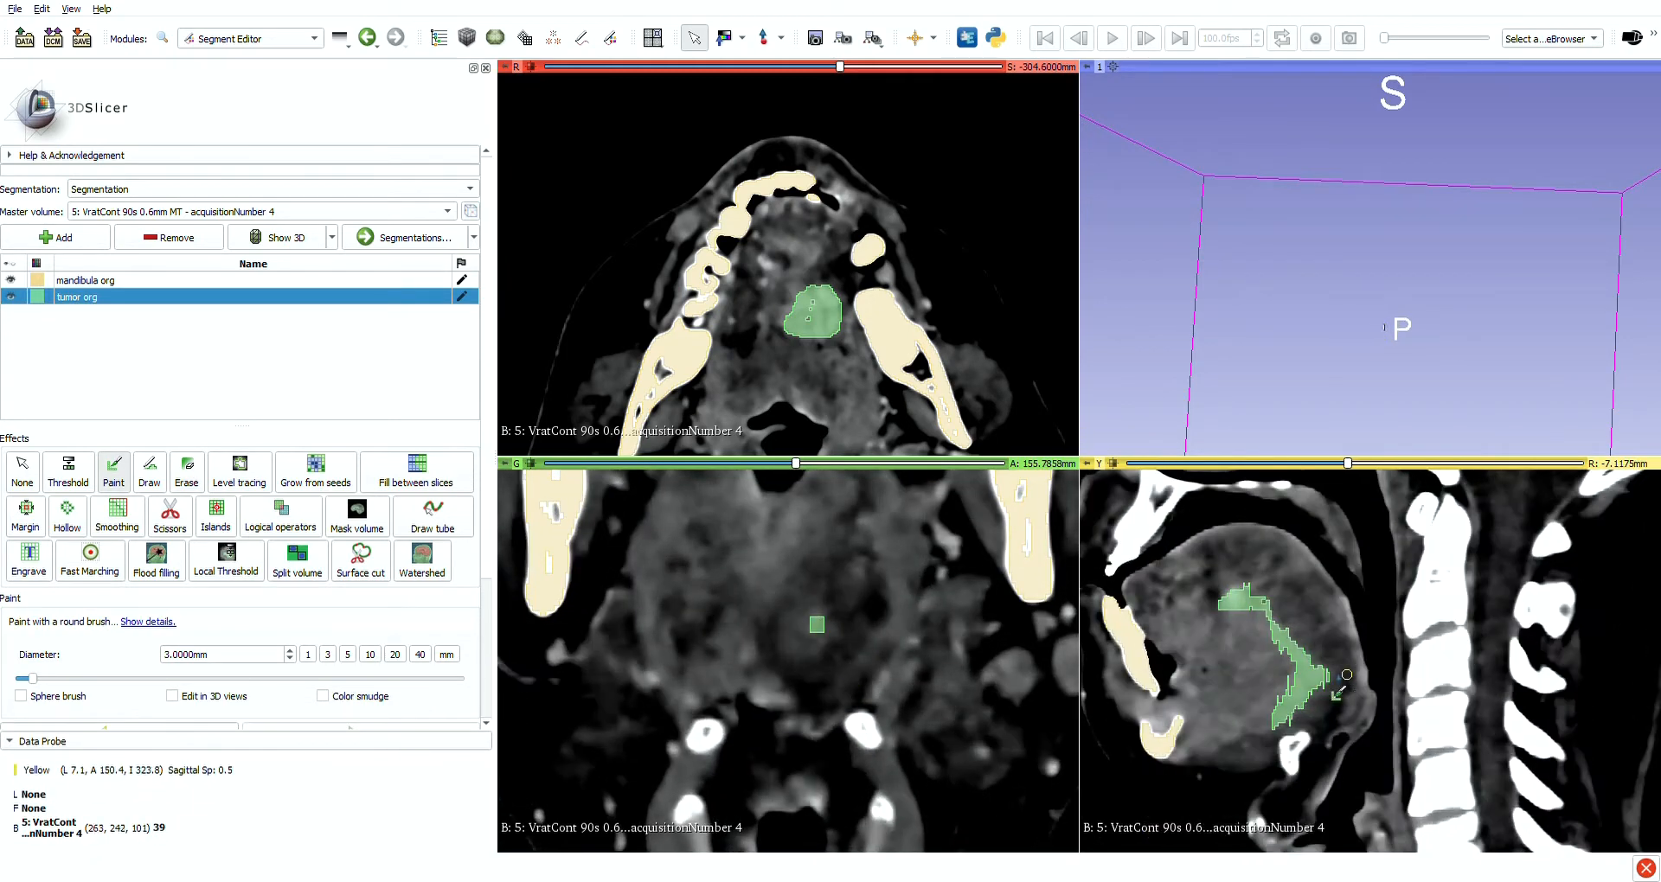
{"action": "left_click", "coordinate": [347, 655]}
{"action": "scroll", "coordinate": [1254, 630], "scroll_direction": "up", "scroll_amount": 4}
{"action": "mouse_move", "coordinate": [1250, 616]}
{"action": "left_mouse_down"}
{"action": "mouse_move", "coordinate": [1261, 649]}
{"action": "mouse_move", "coordinate": [1186, 725]}
{"action": "left_mouse_up"}
{"action": "scroll", "coordinate": [1253, 627], "scroll_direction": "up", "scroll_amount": 4}
{"action": "scroll", "coordinate": [1272, 708], "scroll_direction": "up", "scroll_amount": 20}
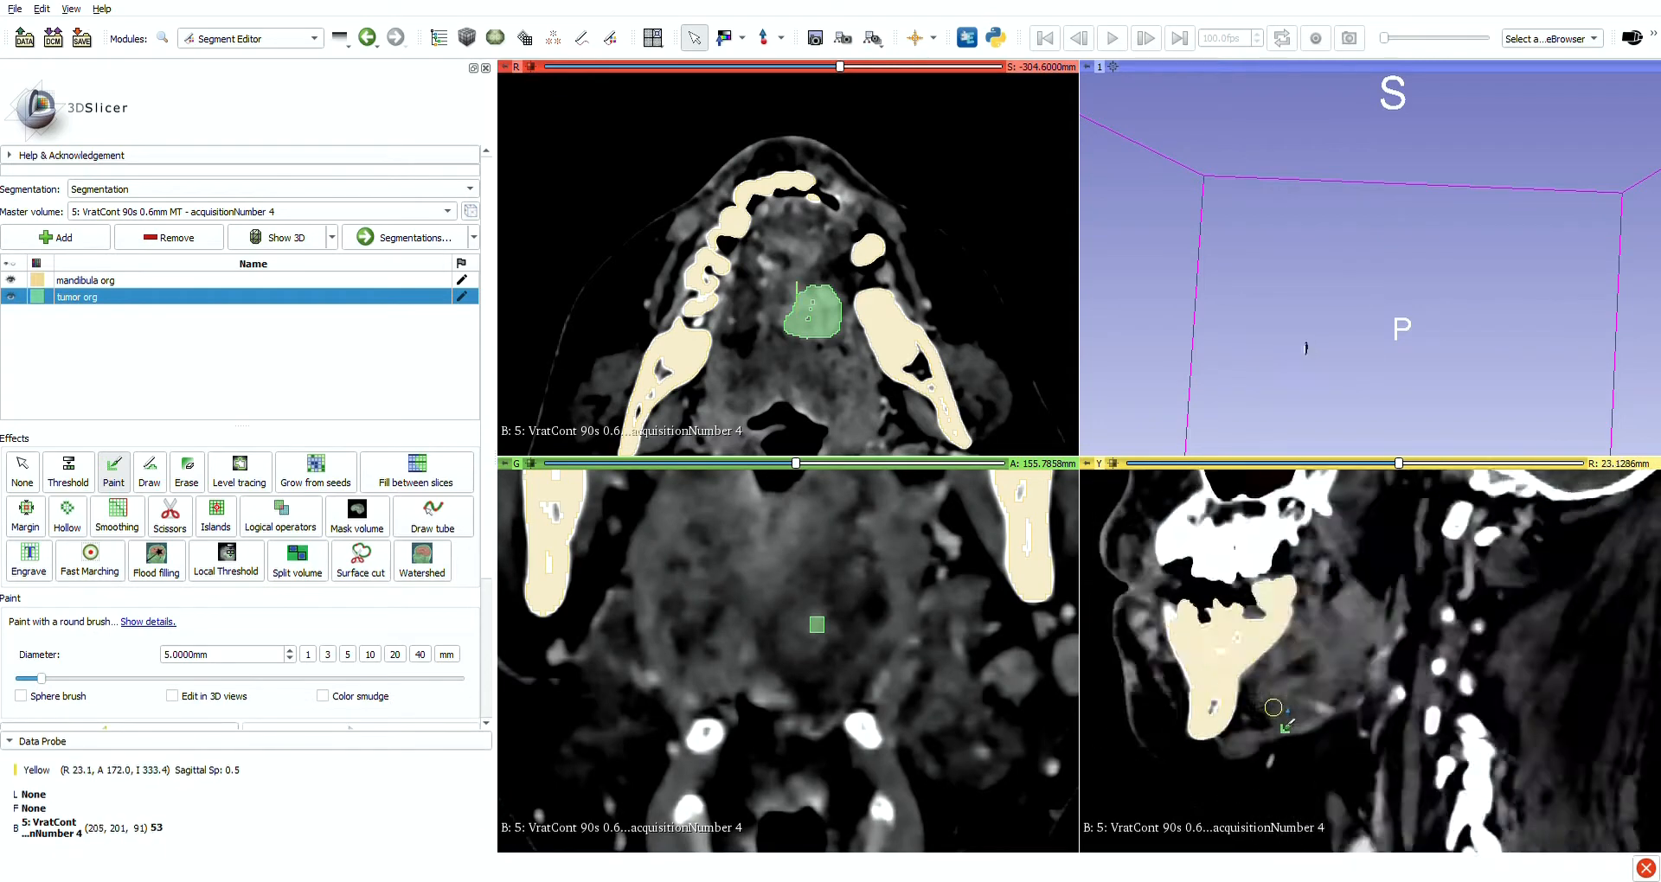
{"action": "scroll", "coordinate": [1273, 707], "scroll_direction": "down", "scroll_amount": 20}
{"action": "scroll", "coordinate": [814, 303], "scroll_direction": "up", "scroll_amount": 18}
Paint the tumor margin on lower axial slices with the 5 mm brush
{"action": "mouse_move", "coordinate": [1376, 464]}
{"action": "left_mouse_down"}
{"action": "mouse_move", "coordinate": [1328, 465]}
{"action": "mouse_move", "coordinate": [1393, 464]}
{"action": "left_mouse_up"}
{"action": "left_click_drag", "start_coordinate": [796, 464], "coordinate": [833, 464]}
{"action": "left_click_drag", "start_coordinate": [867, 67], "coordinate": [779, 67]}
{"action": "scroll", "coordinate": [817, 354], "scroll_direction": "up", "scroll_amount": 5}
{"action": "mouse_move", "coordinate": [798, 350]}
{"action": "left_mouse_down"}
{"action": "mouse_move", "coordinate": [721, 313]}
{"action": "mouse_move", "coordinate": [847, 256]}
{"action": "left_mouse_up"}
{"action": "mouse_move", "coordinate": [840, 246]}
{"action": "left_mouse_down"}
{"action": "mouse_move", "coordinate": [847, 210]}
{"action": "mouse_move", "coordinate": [798, 216]}
{"action": "mouse_move", "coordinate": [843, 318]}
{"action": "left_mouse_up"}
{"action": "scroll", "coordinate": [215, 678], "scroll_direction": "down", "scroll_amount": 2}
Restrict the editable area to outside all segments and paint the tumor edges on several coronal slices
{"action": "left_click", "coordinate": [215, 678]}
{"action": "left_click", "coordinate": [181, 729]}
{"action": "scroll", "coordinate": [813, 294], "scroll_direction": "up", "scroll_amount": 17}
{"action": "scroll", "coordinate": [814, 597], "scroll_direction": "down", "scroll_amount": 10}
{"action": "mouse_move", "coordinate": [804, 556]}
{"action": "left_mouse_down"}
{"action": "mouse_move", "coordinate": [877, 633]}
{"action": "mouse_move", "coordinate": [876, 616]}
{"action": "left_mouse_up"}
{"action": "scroll", "coordinate": [872, 614], "scroll_direction": "up", "scroll_amount": 1}
{"action": "mouse_move", "coordinate": [789, 588]}
{"action": "left_mouse_down"}
{"action": "mouse_move", "coordinate": [766, 640]}
{"action": "mouse_move", "coordinate": [872, 625]}
{"action": "left_mouse_up"}
{"action": "scroll", "coordinate": [861, 613], "scroll_direction": "up", "scroll_amount": 1}
{"action": "mouse_move", "coordinate": [804, 560]}
{"action": "left_mouse_down"}
{"action": "mouse_move", "coordinate": [863, 662]}
{"action": "mouse_move", "coordinate": [837, 564]}
{"action": "left_mouse_up"}
{"action": "scroll", "coordinate": [798, 606], "scroll_direction": "up", "scroll_amount": 1}
{"action": "mouse_move", "coordinate": [778, 613]}
{"action": "left_mouse_down"}
{"action": "mouse_move", "coordinate": [860, 597]}
{"action": "mouse_move", "coordinate": [769, 630]}
{"action": "left_mouse_up"}
{"action": "scroll", "coordinate": [857, 583], "scroll_direction": "up", "scroll_amount": 1}
Paint a closed ring along the tumor outline on the coronal slice at about A 175 mm
{"action": "left_click", "coordinate": [187, 367]}
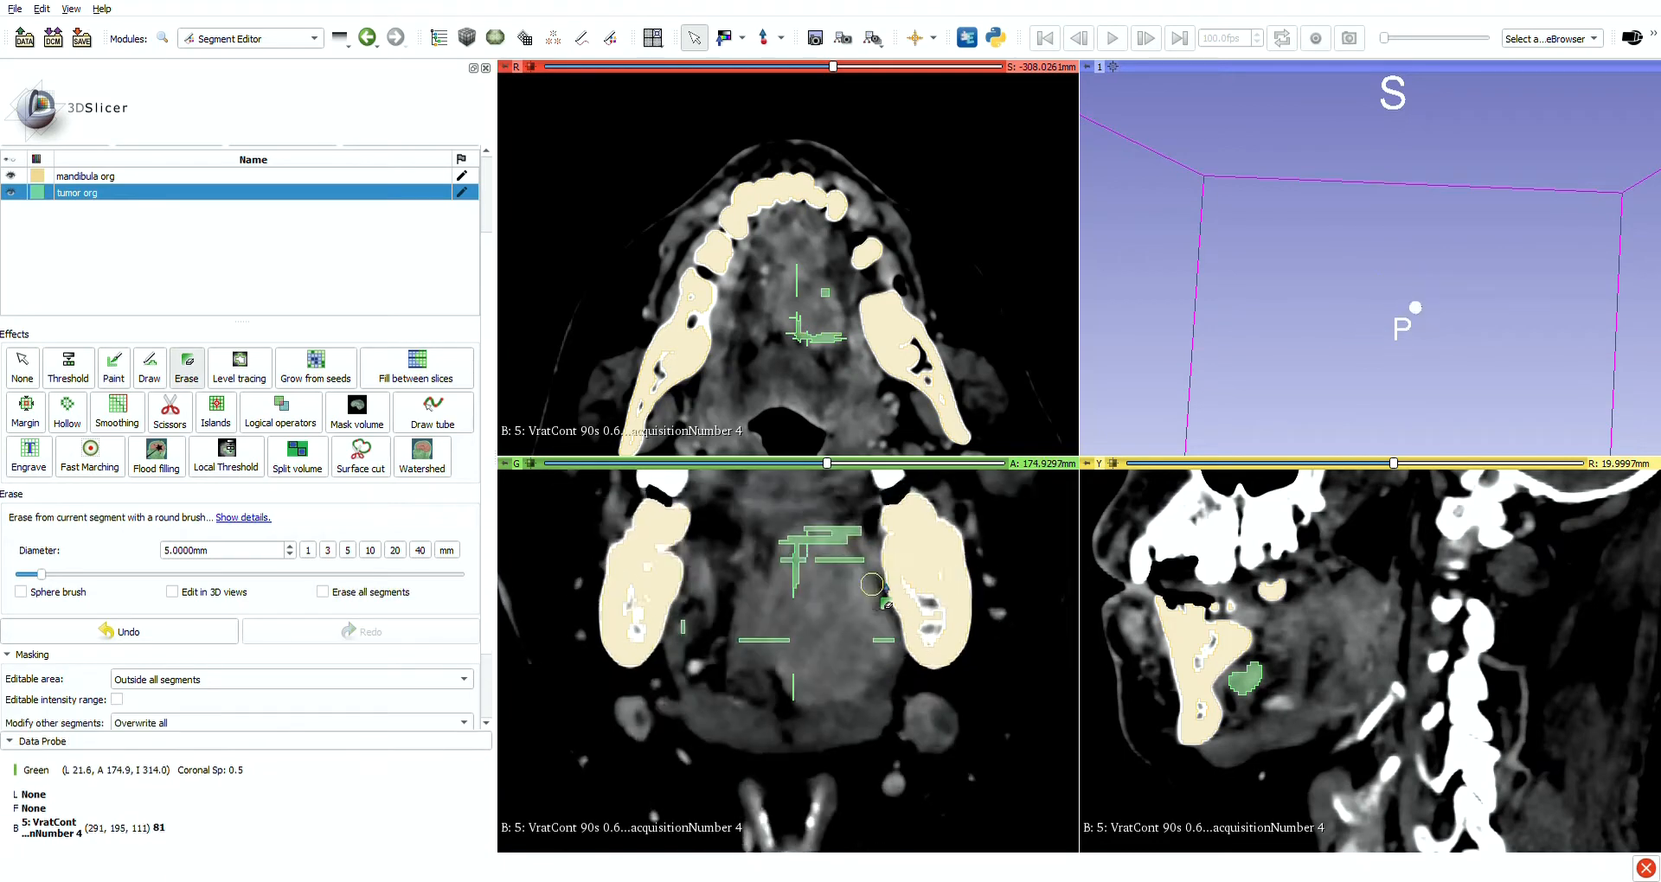
{"action": "left_click", "coordinate": [113, 368]}
{"action": "left_click_drag", "start_coordinate": [865, 522], "coordinate": [770, 649]}
{"action": "scroll", "coordinate": [822, 597], "scroll_direction": "down", "scroll_amount": 1}
{"action": "scroll", "coordinate": [804, 571], "scroll_direction": "up", "scroll_amount": 1}
{"action": "mouse_move", "coordinate": [794, 547]}
{"action": "left_mouse_down"}
{"action": "mouse_move", "coordinate": [813, 543]}
{"action": "mouse_move", "coordinate": [806, 684]}
{"action": "mouse_move", "coordinate": [835, 555]}
{"action": "left_mouse_up"}
{"action": "scroll", "coordinate": [794, 657], "scroll_direction": "up", "scroll_amount": 1}
{"action": "key", "text": "ctrl+z"}
{"action": "scroll", "coordinate": [803, 667], "scroll_direction": "down", "scroll_amount": 1}
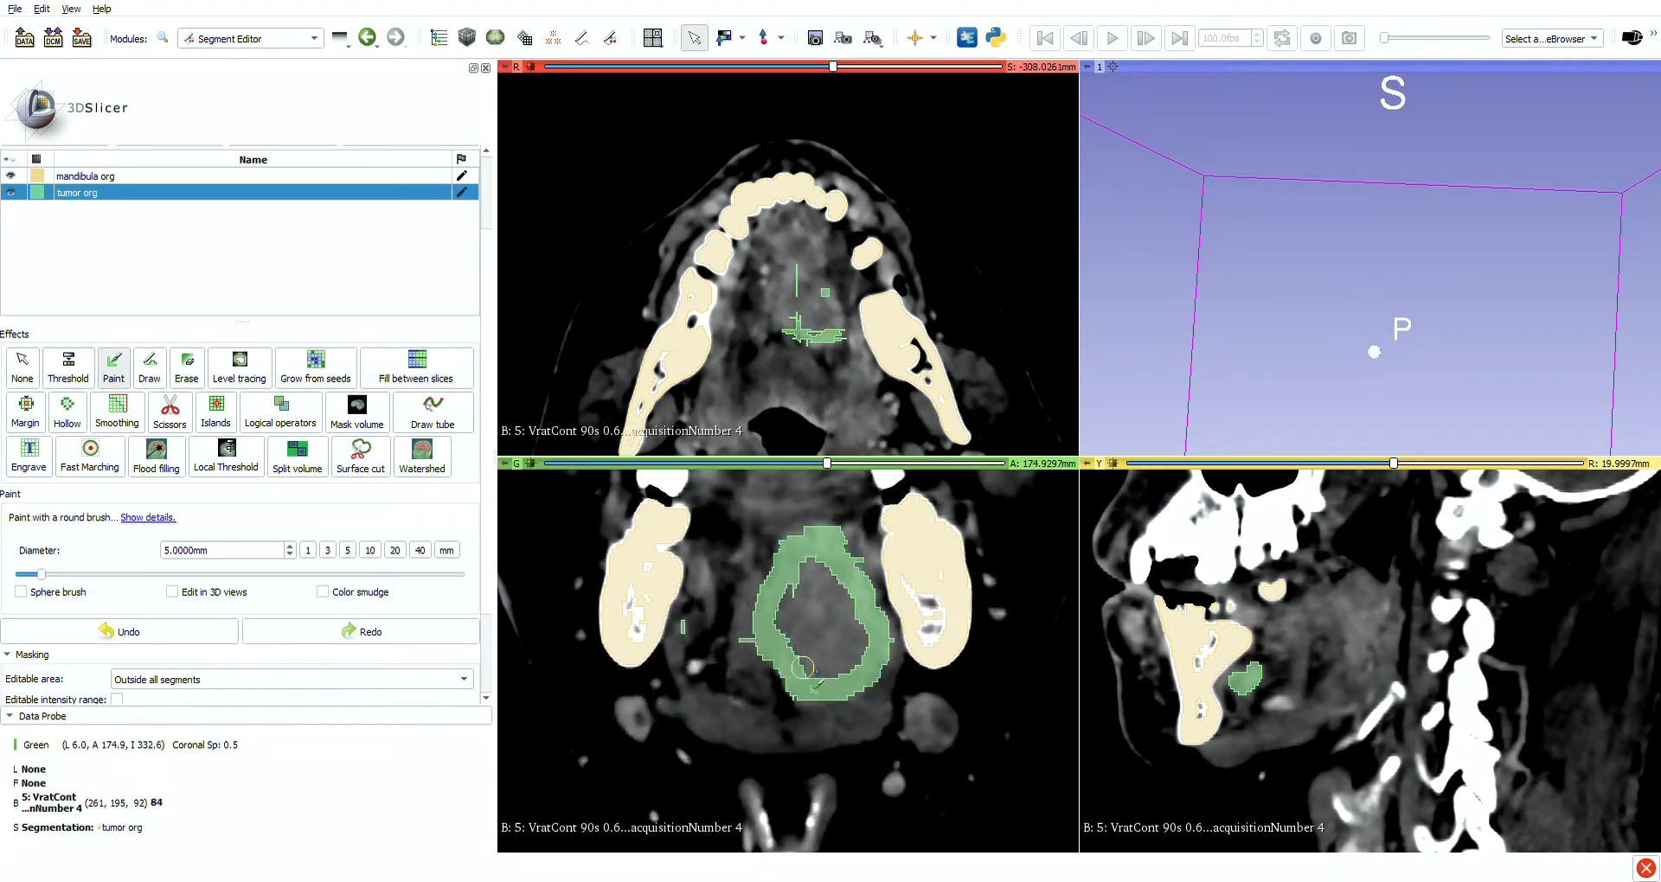
Add paint to the lower tumor edge on the neighbouring coronal slices
{"action": "scroll", "coordinate": [803, 670], "scroll_direction": "up", "scroll_amount": 2}
{"action": "mouse_move", "coordinate": [805, 678]}
{"action": "left_mouse_down"}
{"action": "mouse_move", "coordinate": [884, 647]}
{"action": "mouse_move", "coordinate": [807, 683]}
{"action": "left_mouse_up"}
{"action": "scroll", "coordinate": [822, 604], "scroll_direction": "down", "scroll_amount": 1}
{"action": "scroll", "coordinate": [822, 597], "scroll_direction": "up", "scroll_amount": 2}
{"action": "mouse_move", "coordinate": [792, 538]}
{"action": "left_mouse_down"}
{"action": "mouse_move", "coordinate": [767, 648]}
{"action": "mouse_move", "coordinate": [879, 656]}
{"action": "mouse_move", "coordinate": [757, 639]}
{"action": "mouse_move", "coordinate": [851, 672]}
{"action": "mouse_move", "coordinate": [801, 684]}
{"action": "mouse_move", "coordinate": [759, 625]}
{"action": "mouse_move", "coordinate": [809, 554]}
{"action": "left_mouse_up"}
{"action": "scroll", "coordinate": [872, 649], "scroll_direction": "up", "scroll_amount": 1}
{"action": "scroll", "coordinate": [756, 638], "scroll_direction": "up", "scroll_amount": 1}
{"action": "left_click", "coordinate": [119, 631]}
Enable the sphere brush and paint the tumor outline on the coronal slice at about A 179 mm
{"action": "left_click", "coordinate": [239, 368]}
{"action": "left_click", "coordinate": [113, 368]}
{"action": "left_click", "coordinate": [20, 592]}
{"action": "scroll", "coordinate": [801, 690], "scroll_direction": "up", "scroll_amount": 3}
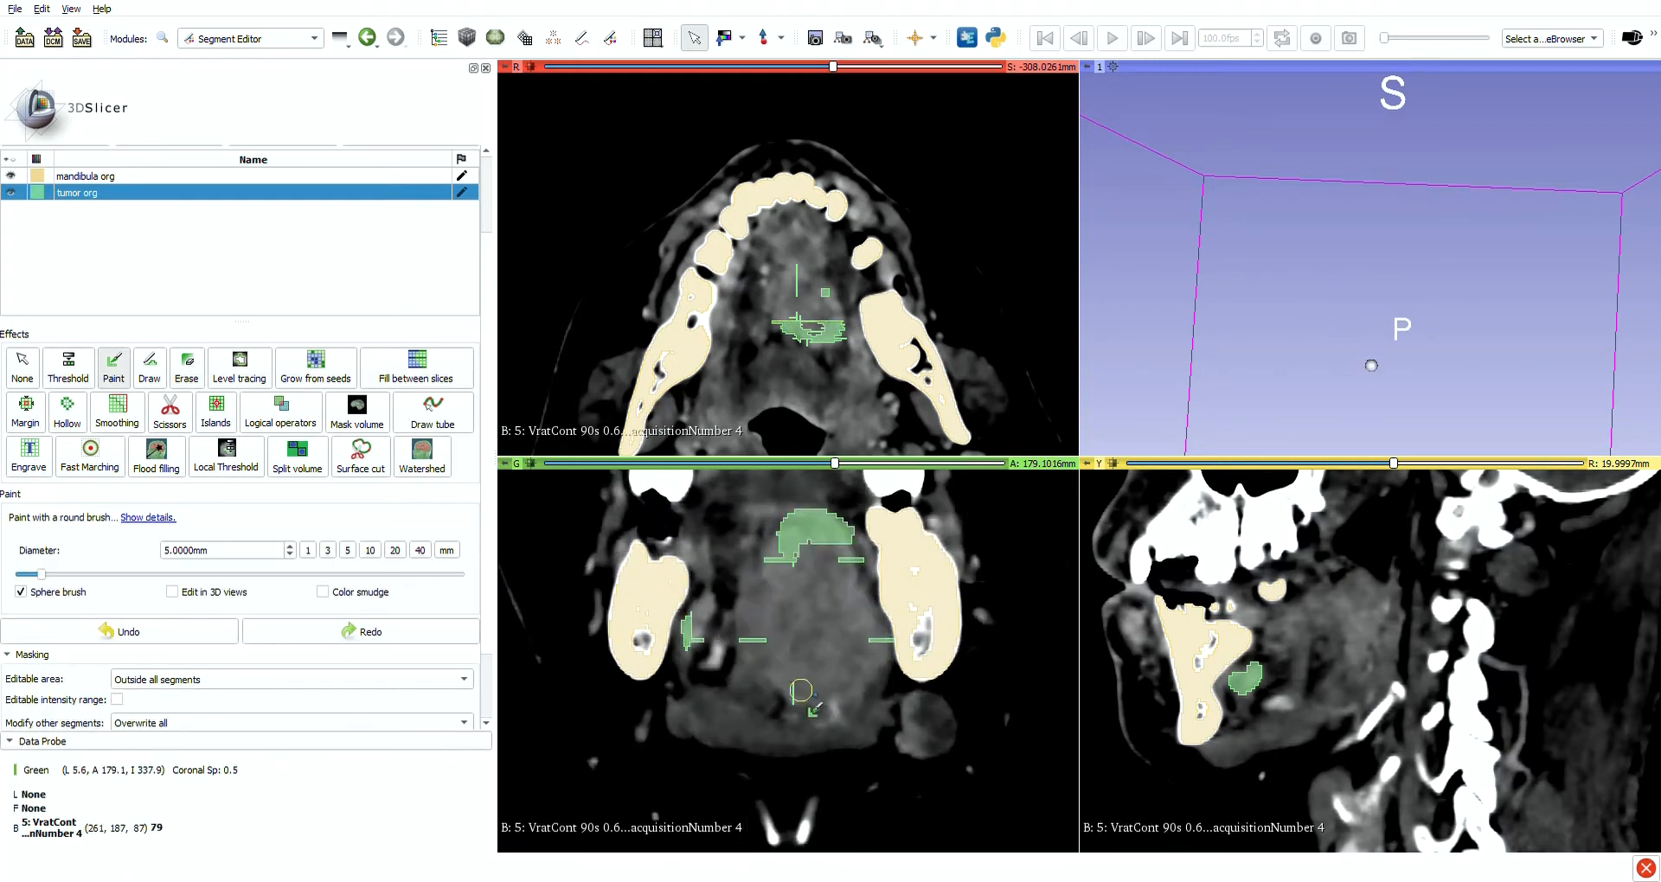
{"action": "left_click_drag", "start_coordinate": [801, 690], "coordinate": [791, 545]}
{"action": "mouse_move", "coordinate": [841, 543]}
{"action": "left_mouse_down"}
{"action": "mouse_move", "coordinate": [879, 641]}
{"action": "mouse_move", "coordinate": [806, 691]}
{"action": "mouse_move", "coordinate": [804, 547]}
{"action": "left_mouse_up"}
Paint the tumor outline on a more anterior coronal slice with the sphere brush and undo the last stroke
{"action": "scroll", "coordinate": [836, 676], "scroll_direction": "up", "scroll_amount": 5}
{"action": "mouse_move", "coordinate": [836, 545]}
{"action": "left_mouse_down"}
{"action": "mouse_move", "coordinate": [817, 696]}
{"action": "mouse_move", "coordinate": [765, 654]}
{"action": "mouse_move", "coordinate": [835, 692]}
{"action": "mouse_move", "coordinate": [822, 699]}
{"action": "mouse_move", "coordinate": [851, 606]}
{"action": "mouse_move", "coordinate": [820, 694]}
{"action": "mouse_move", "coordinate": [789, 562]}
{"action": "mouse_move", "coordinate": [813, 703]}
{"action": "mouse_move", "coordinate": [749, 613]}
{"action": "left_mouse_up"}
{"action": "scroll", "coordinate": [839, 690], "scroll_direction": "up", "scroll_amount": 6}
{"action": "scroll", "coordinate": [826, 692], "scroll_direction": "up", "scroll_amount": 5}
{"action": "scroll", "coordinate": [865, 751], "scroll_direction": "up", "scroll_amount": 5}
{"action": "scroll", "coordinate": [835, 675], "scroll_direction": "up", "scroll_amount": 5}
{"action": "scroll", "coordinate": [835, 675], "scroll_direction": "down", "scroll_amount": 5}
{"action": "left_click", "coordinate": [156, 632]}
Paint the lower and side margins of the anterior part of the tumor on further coronal slices with the 5 mm sphere brush
{"action": "scroll", "coordinate": [763, 672], "scroll_direction": "up", "scroll_amount": 3}
{"action": "scroll", "coordinate": [813, 706], "scroll_direction": "up", "scroll_amount": 5}
{"action": "mouse_move", "coordinate": [849, 690]}
{"action": "left_mouse_down"}
{"action": "mouse_move", "coordinate": [813, 707]}
{"action": "mouse_move", "coordinate": [845, 610]}
{"action": "mouse_move", "coordinate": [820, 699]}
{"action": "left_mouse_up"}
{"action": "scroll", "coordinate": [822, 692], "scroll_direction": "up", "scroll_amount": 6}
{"action": "mouse_move", "coordinate": [741, 642]}
{"action": "left_mouse_down"}
{"action": "mouse_move", "coordinate": [847, 593]}
{"action": "mouse_move", "coordinate": [831, 692]}
{"action": "left_mouse_up"}
{"action": "scroll", "coordinate": [835, 683], "scroll_direction": "up", "scroll_amount": 8}
{"action": "scroll", "coordinate": [813, 328], "scroll_direction": "down", "scroll_amount": 8}
{"action": "scroll", "coordinate": [1297, 657], "scroll_direction": "down", "scroll_amount": 10}
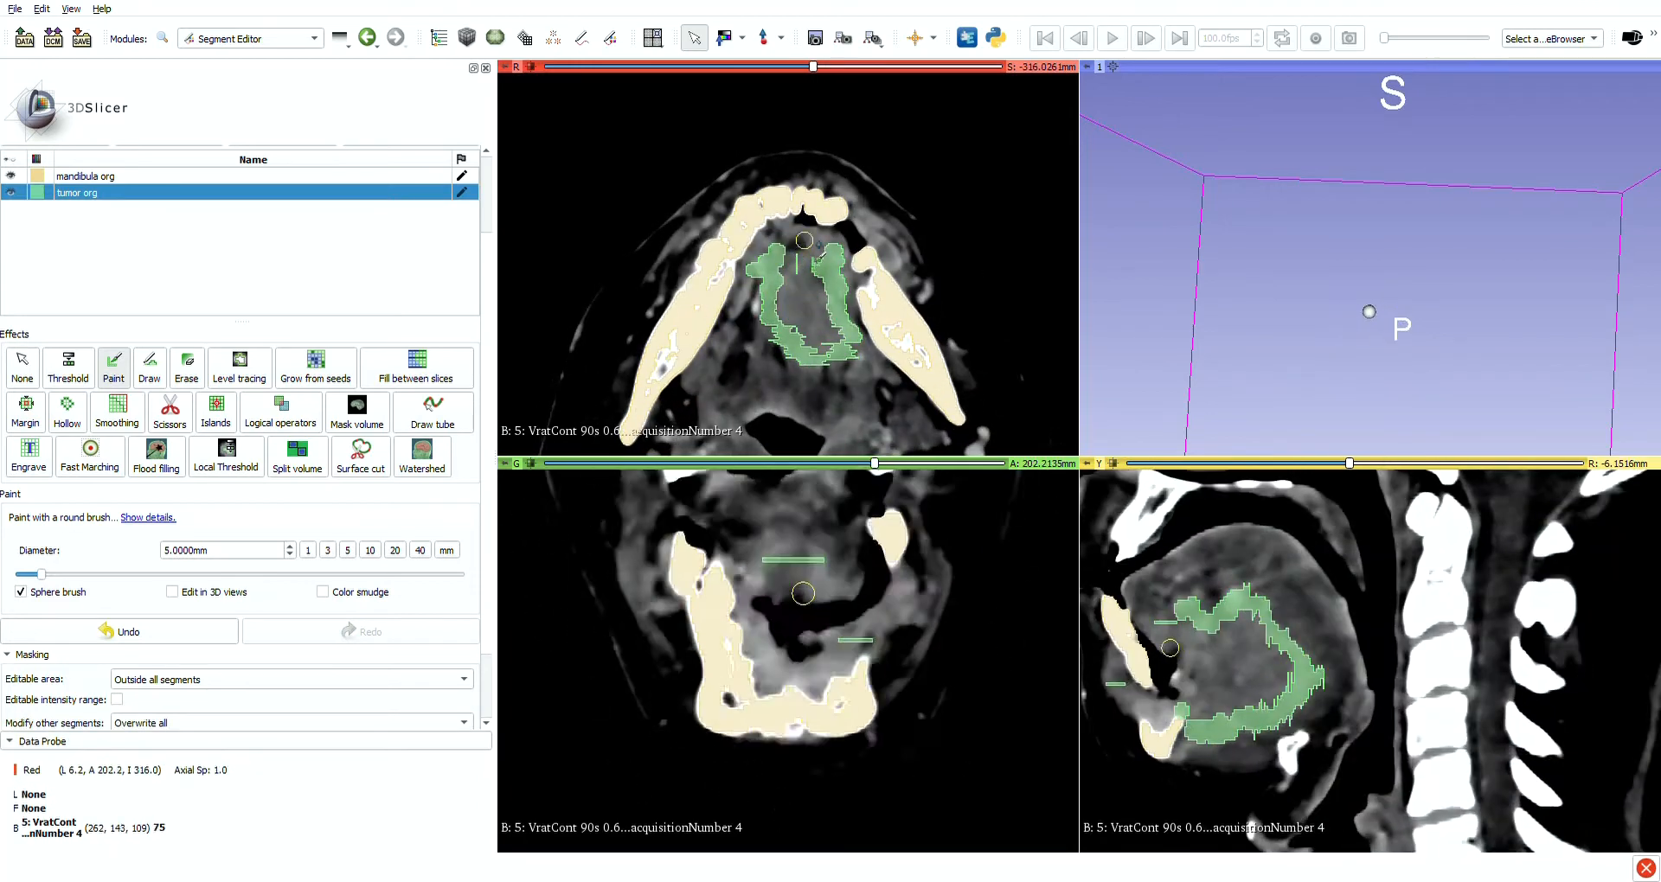
Undo the last stroke and erase stray tumor paint on the lower axial slices
{"action": "scroll", "coordinate": [896, 327], "scroll_direction": "down", "scroll_amount": 5}
{"action": "left_click", "coordinate": [118, 632]}
{"action": "left_click", "coordinate": [186, 367]}
{"action": "left_click_drag", "start_coordinate": [711, 336], "coordinate": [746, 307]}
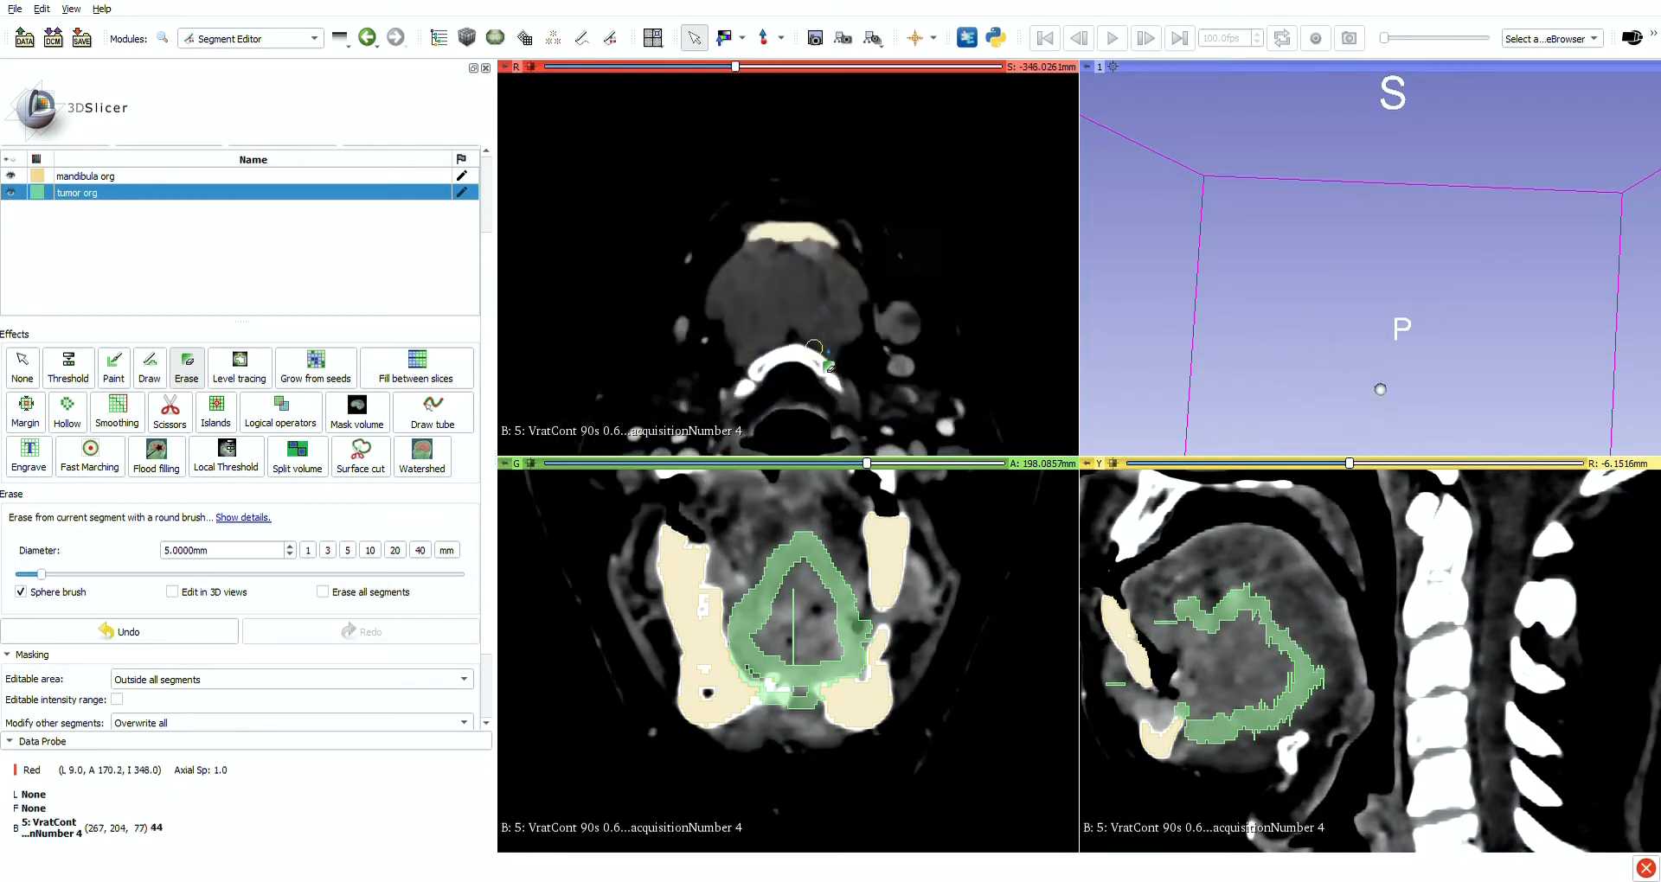
Turn off the sphere brush, paint the lowest part of the tumor on axial slices S -344 to -339 mm, and undo the last stroke
{"action": "left_click", "coordinate": [113, 367]}
{"action": "left_click_drag", "start_coordinate": [801, 244], "coordinate": [817, 256]}
{"action": "scroll", "coordinate": [853, 305], "scroll_direction": "up", "scroll_amount": 4}
{"action": "scroll", "coordinate": [807, 273], "scroll_direction": "up", "scroll_amount": 7}
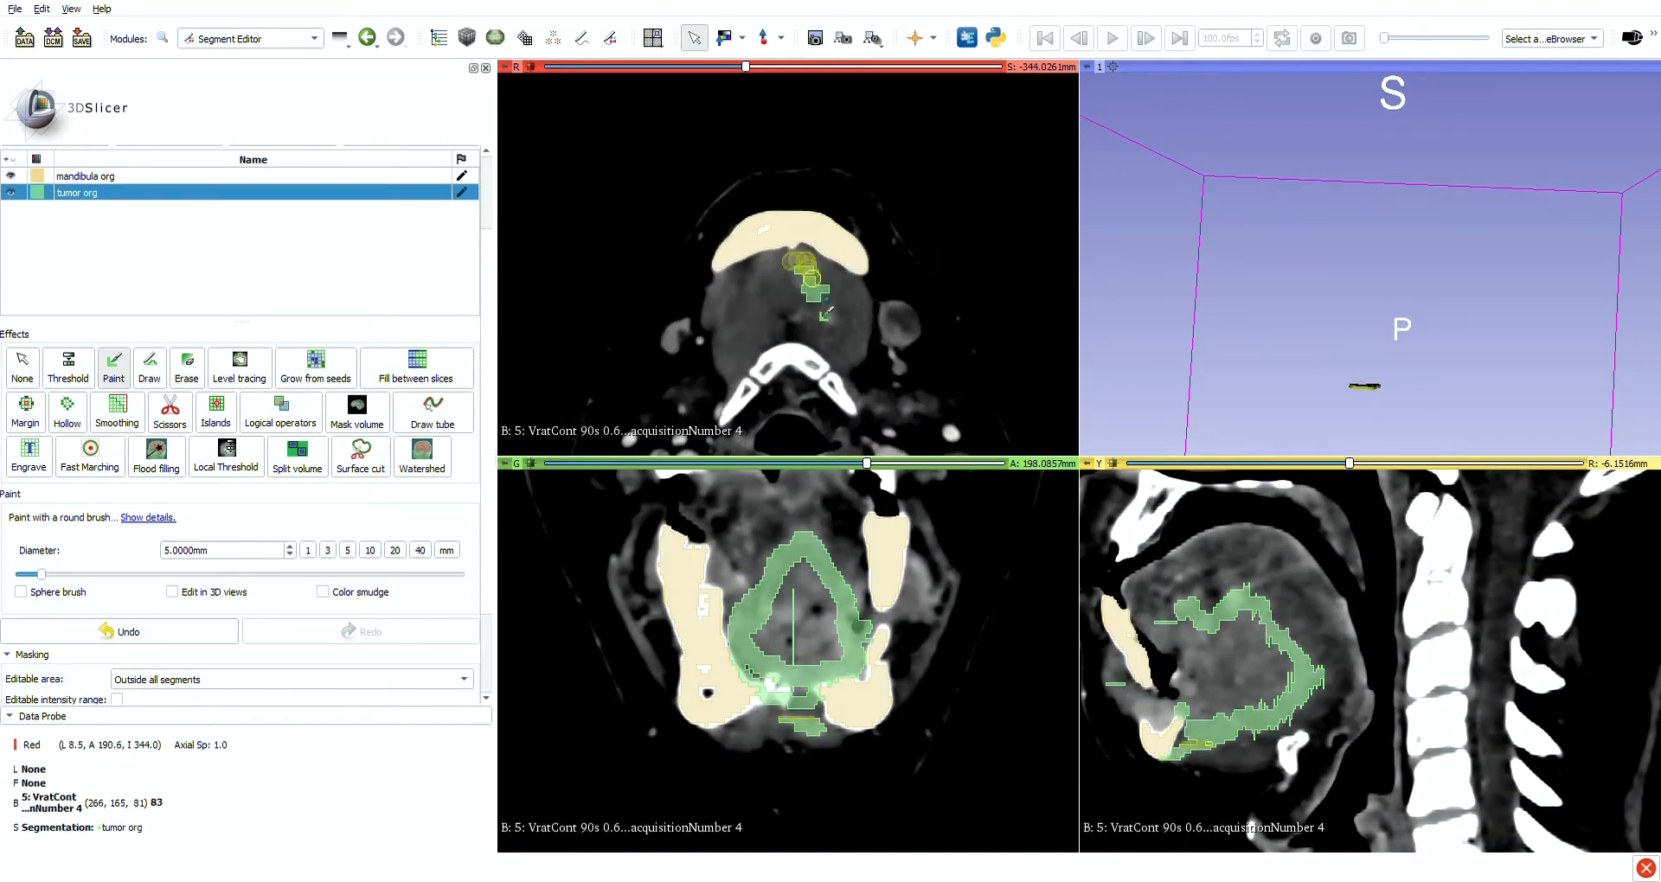
{"action": "scroll", "coordinate": [817, 281], "scroll_direction": "up", "scroll_amount": 1}
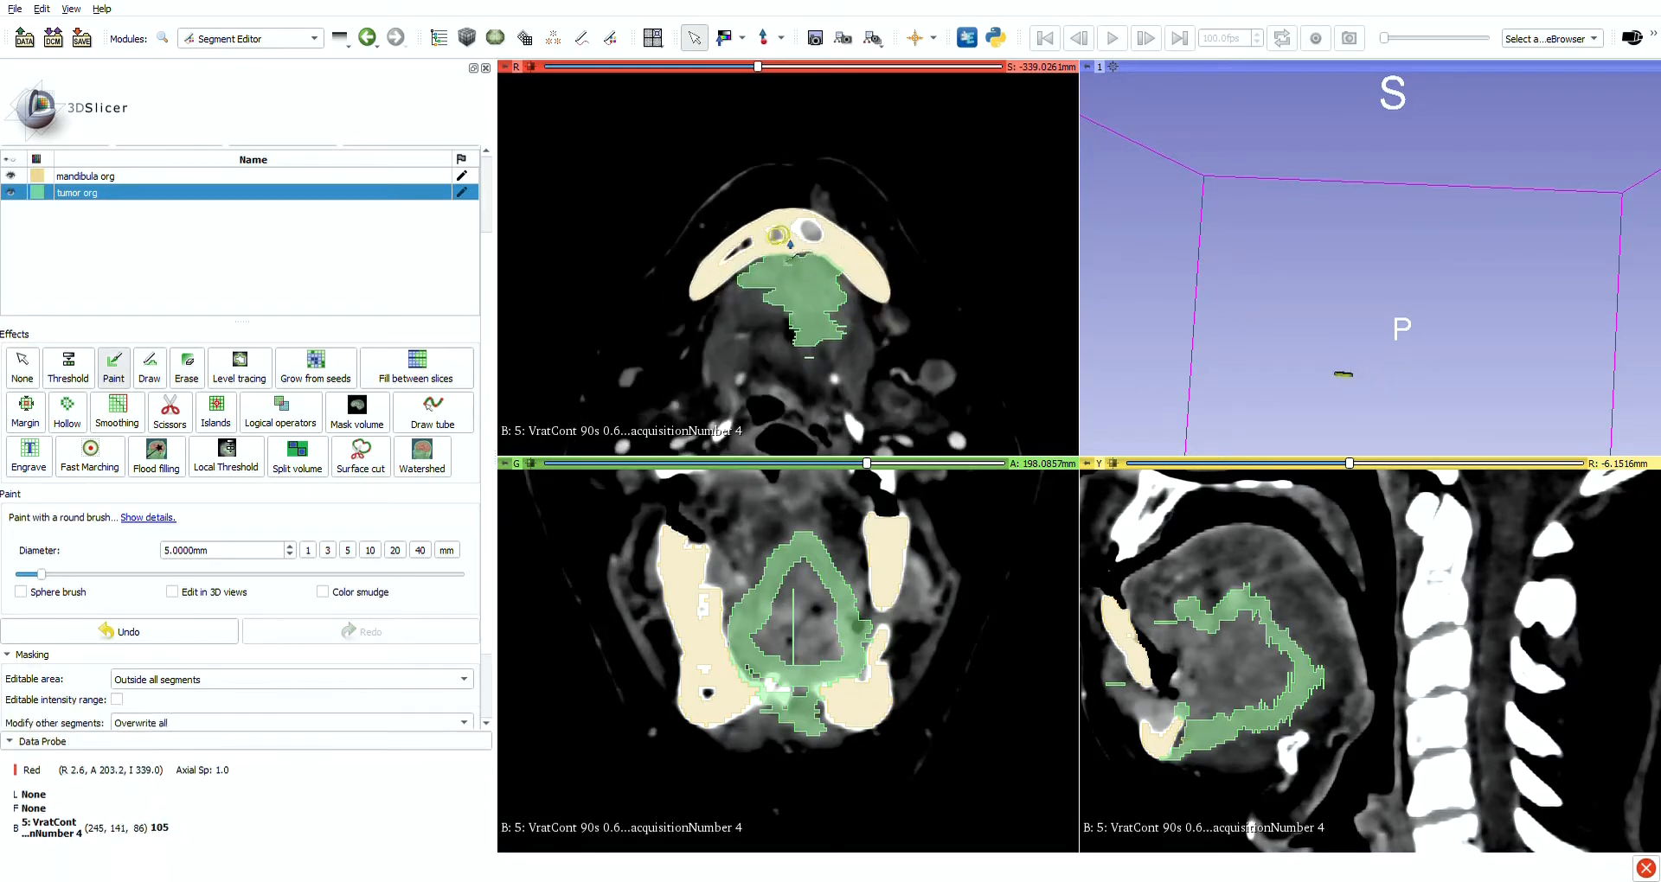
{"action": "key", "text": "ctrl+z"}
Paint the tumor inside and in front of the anterior mandible on axial slices from about S -340 mm upward, starting with a 4.3 mm brush
{"action": "right_click_drag", "start_coordinate": [582, 435], "coordinate": [585, 597]}
{"action": "scroll", "coordinate": [891, 212], "scroll_direction": "up", "scroll_amount": 2, "text": "shift"}
{"action": "scroll", "coordinate": [844, 199], "scroll_direction": "up", "scroll_amount": 2}
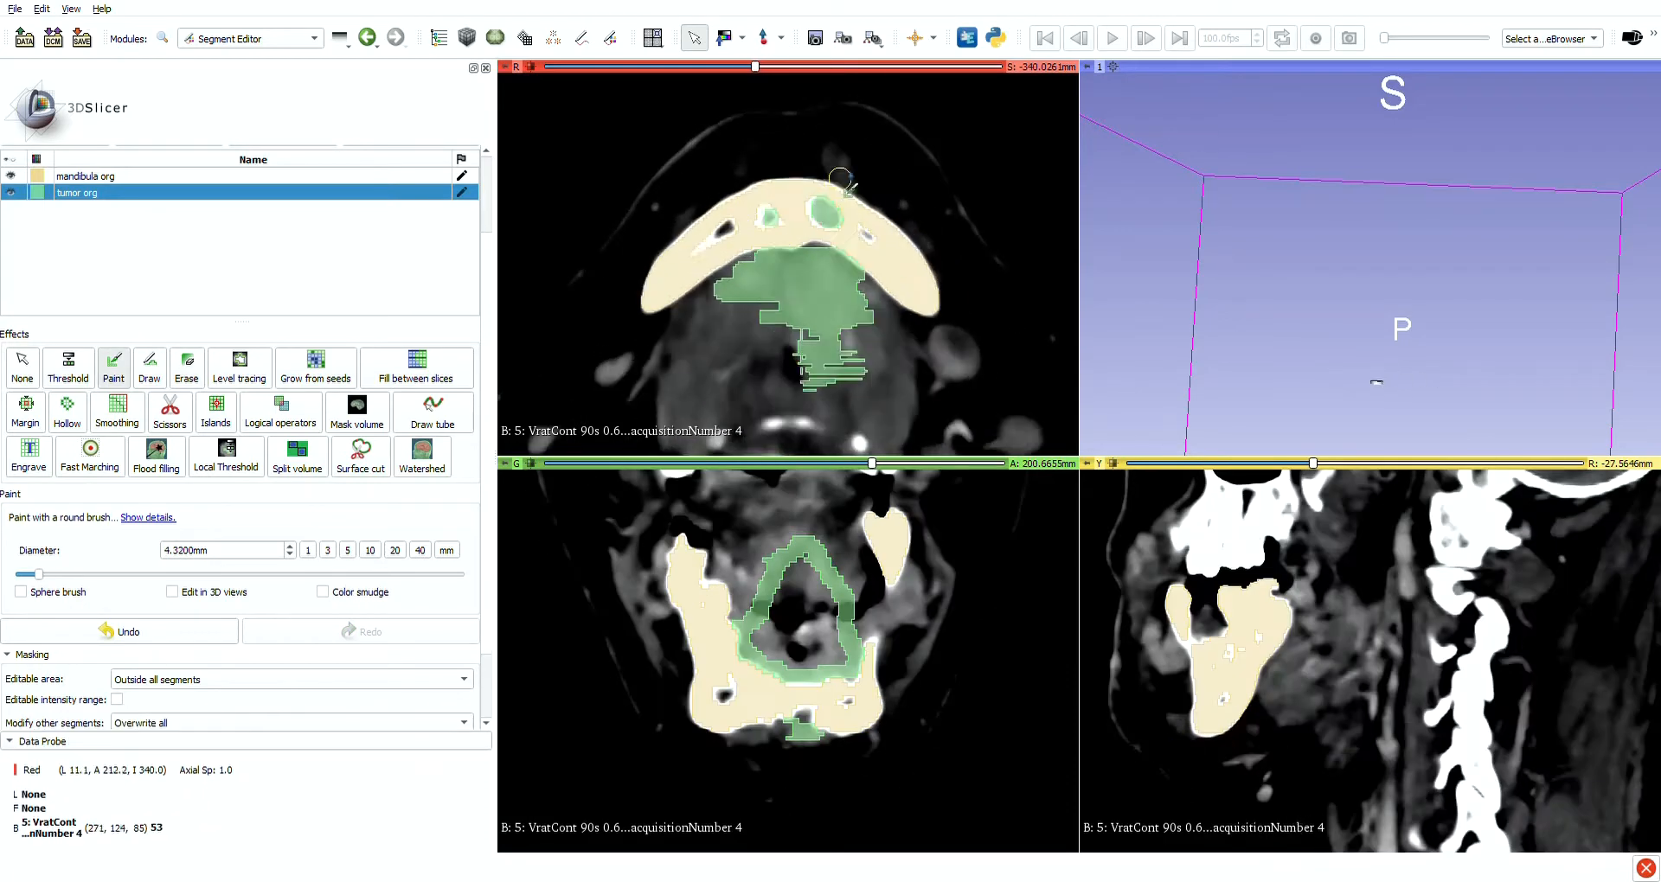
{"action": "scroll", "coordinate": [835, 173], "scroll_direction": "up", "scroll_amount": 1}
{"action": "mouse_move", "coordinate": [779, 216]}
{"action": "left_mouse_down"}
{"action": "mouse_move", "coordinate": [835, 173]}
{"action": "mouse_move", "coordinate": [831, 217]}
{"action": "mouse_move", "coordinate": [846, 158]}
{"action": "mouse_move", "coordinate": [855, 176]}
{"action": "left_mouse_up"}
Paint the tumor bulge in front of the chin on axial slices S -335 to -332 mm with a 6.2 mm brush
{"action": "scroll", "coordinate": [831, 207], "scroll_direction": "up", "scroll_amount": 1}
{"action": "scroll", "coordinate": [862, 161], "scroll_direction": "up", "scroll_amount": 2, "text": "shift"}
{"action": "scroll", "coordinate": [862, 161], "scroll_direction": "up", "scroll_amount": 1}
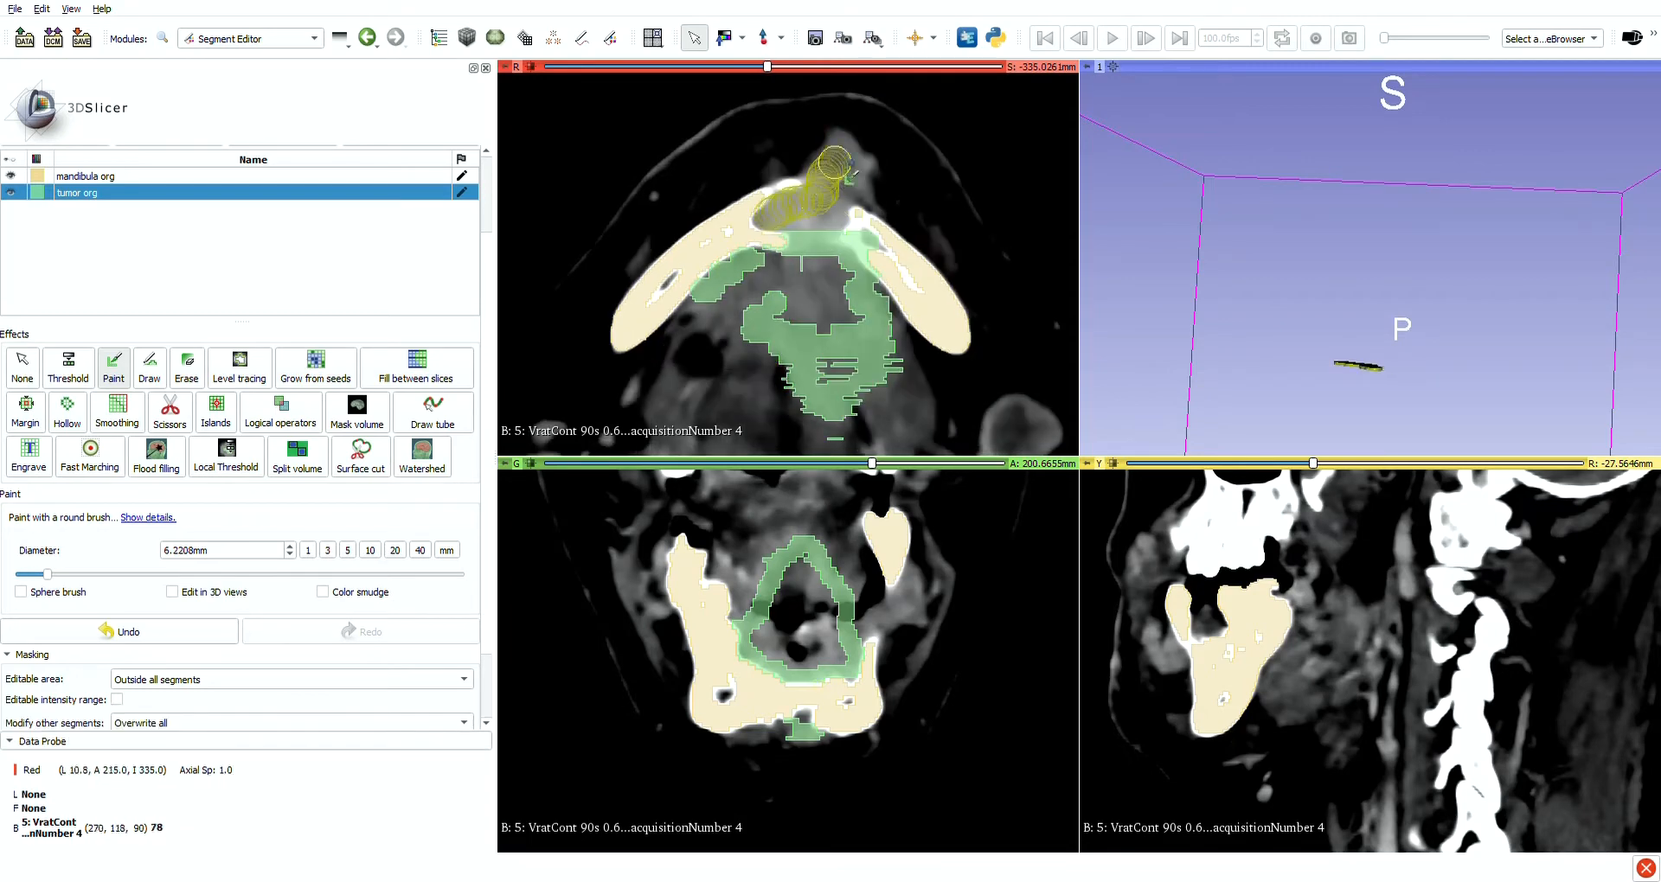
{"action": "scroll", "coordinate": [839, 373], "scroll_direction": "up", "scroll_amount": 2}
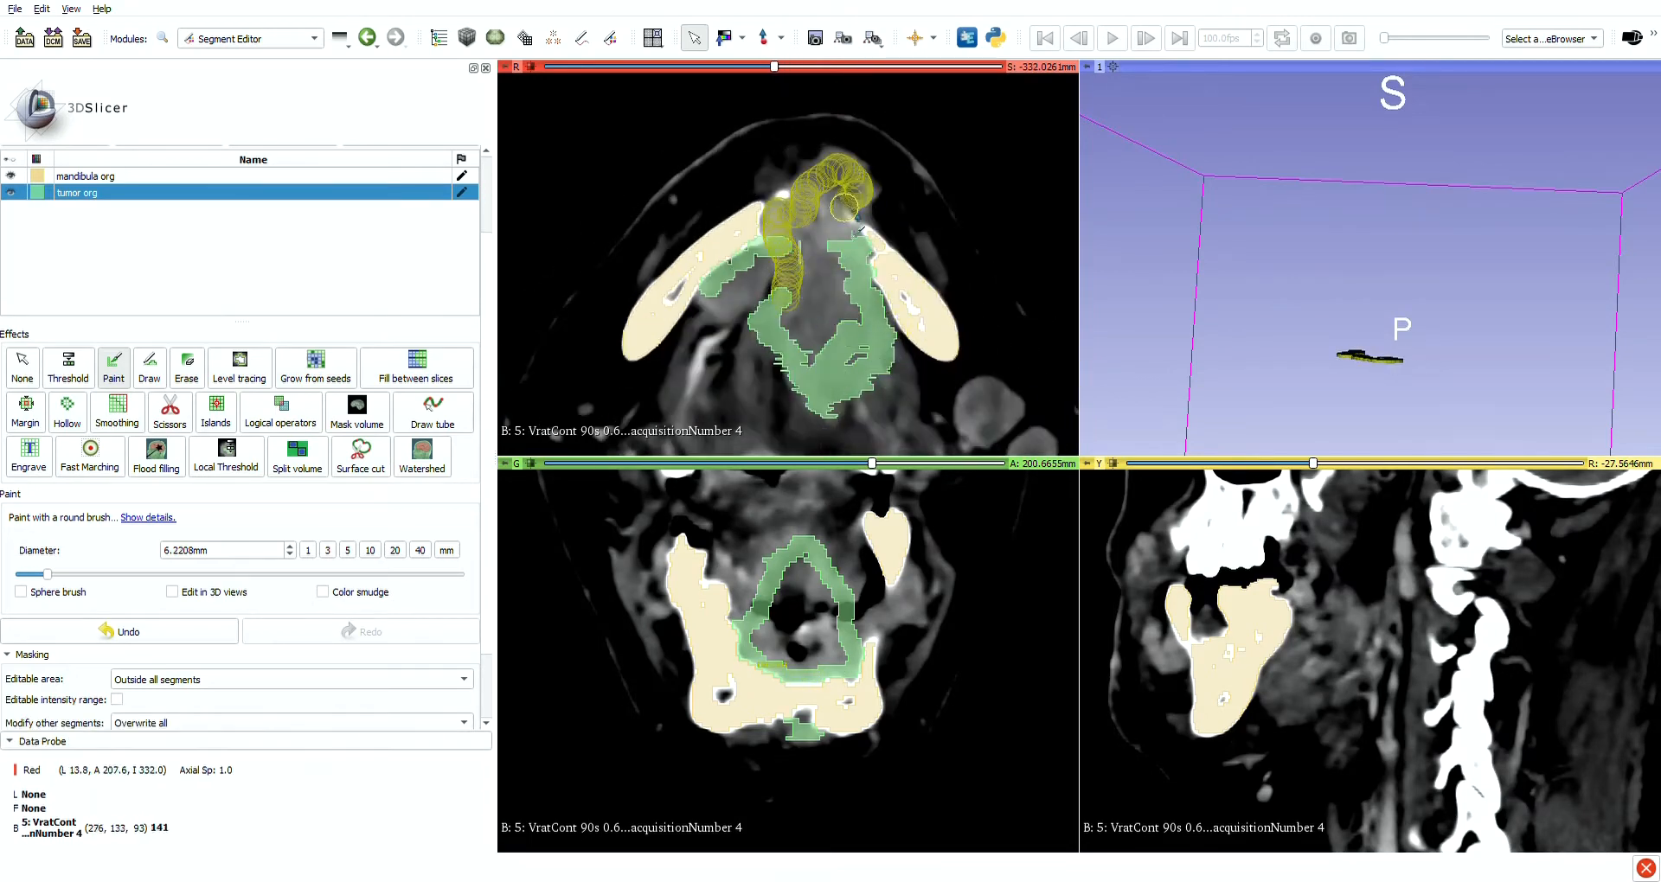
Paint the tumor along the inner side of the mandible around axial slice S -333 mm and reduce the brush to 3.8 mm
{"action": "scroll", "coordinate": [857, 229], "scroll_direction": "down", "scroll_amount": 3}
{"action": "left_click_drag", "start_coordinate": [783, 266], "coordinate": [771, 305]}
{"action": "scroll", "coordinate": [827, 275], "scroll_direction": "up", "scroll_amount": 2}
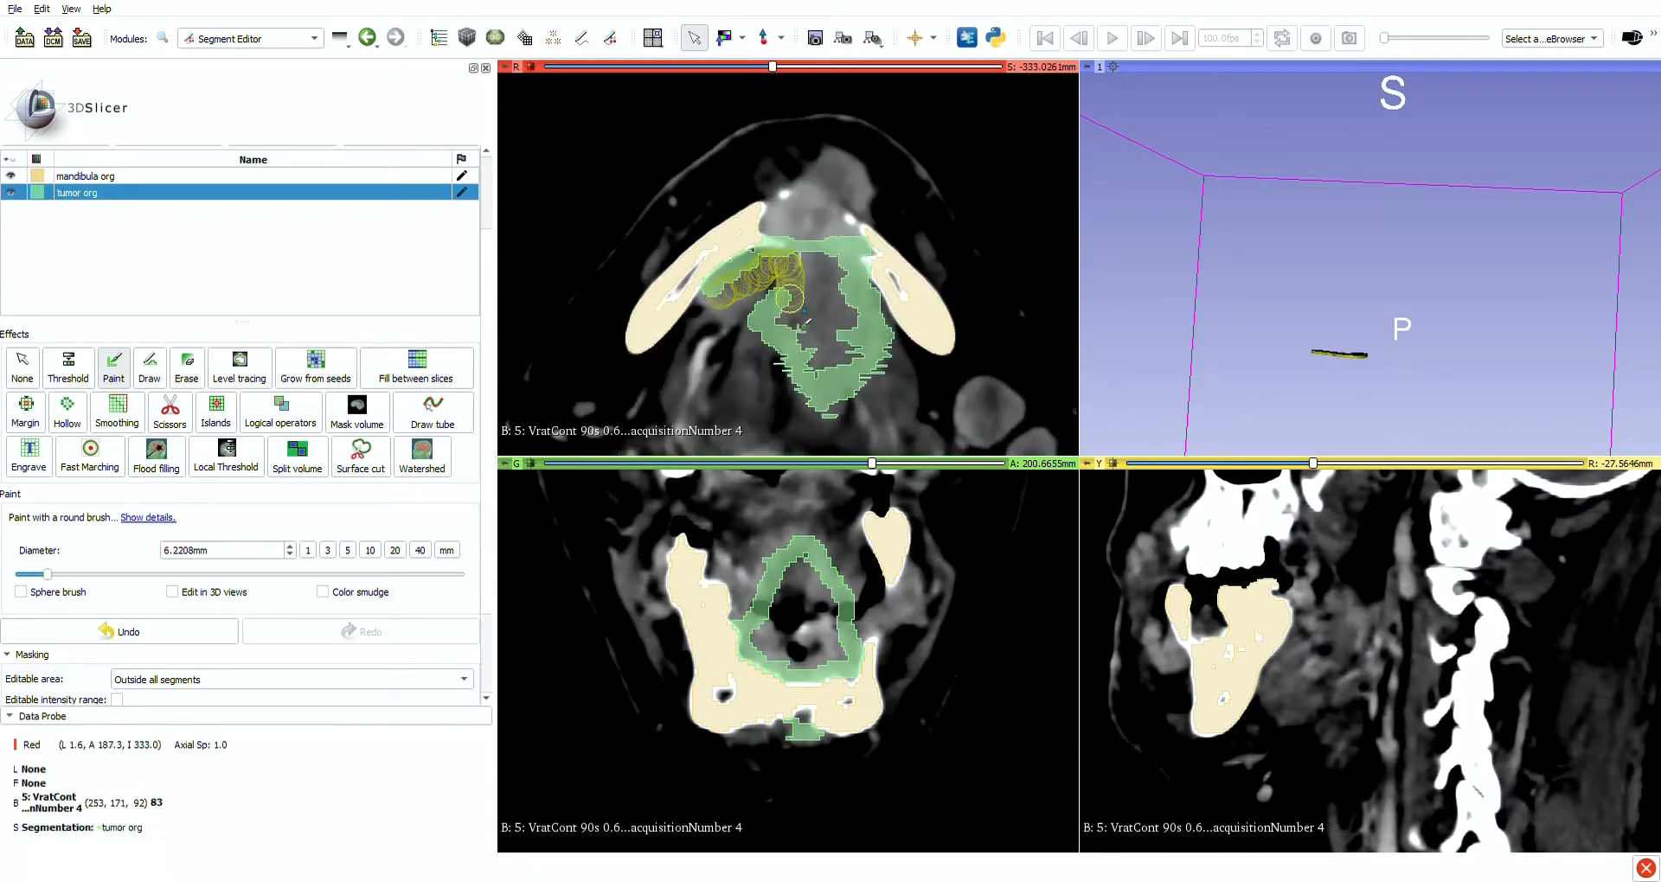
{"action": "left_click_drag", "start_coordinate": [789, 299], "coordinate": [786, 309]}
{"action": "scroll", "coordinate": [853, 227], "scroll_direction": "up", "scroll_amount": 1}
{"action": "scroll", "coordinate": [804, 356], "scroll_direction": "down", "scroll_amount": 2, "text": "shift"}
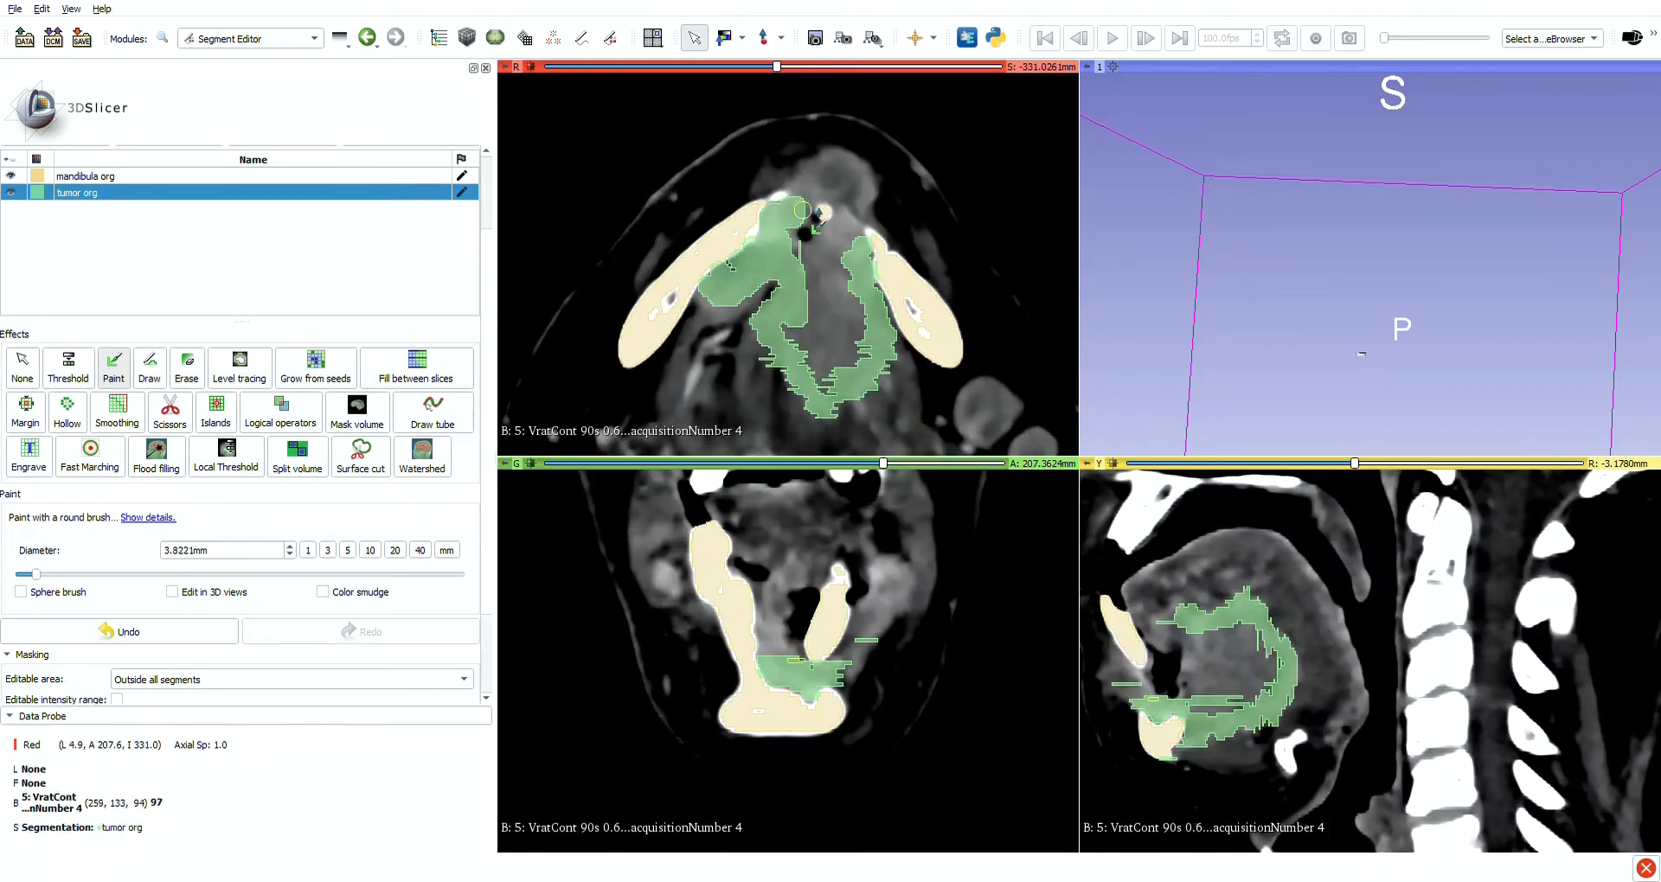
Fill the gaps behind the front of the mandible and around the tooth on axial slices S -334 to -330 mm, reducing the brush to 2.9 mm
{"action": "scroll", "coordinate": [813, 242], "scroll_direction": "up", "scroll_amount": 2}
{"action": "left_click_drag", "start_coordinate": [806, 251], "coordinate": [825, 227]}
{"action": "scroll", "coordinate": [817, 223], "scroll_direction": "down", "scroll_amount": 2, "text": "shift"}
{"action": "scroll", "coordinate": [771, 258], "scroll_direction": "down", "scroll_amount": 5}
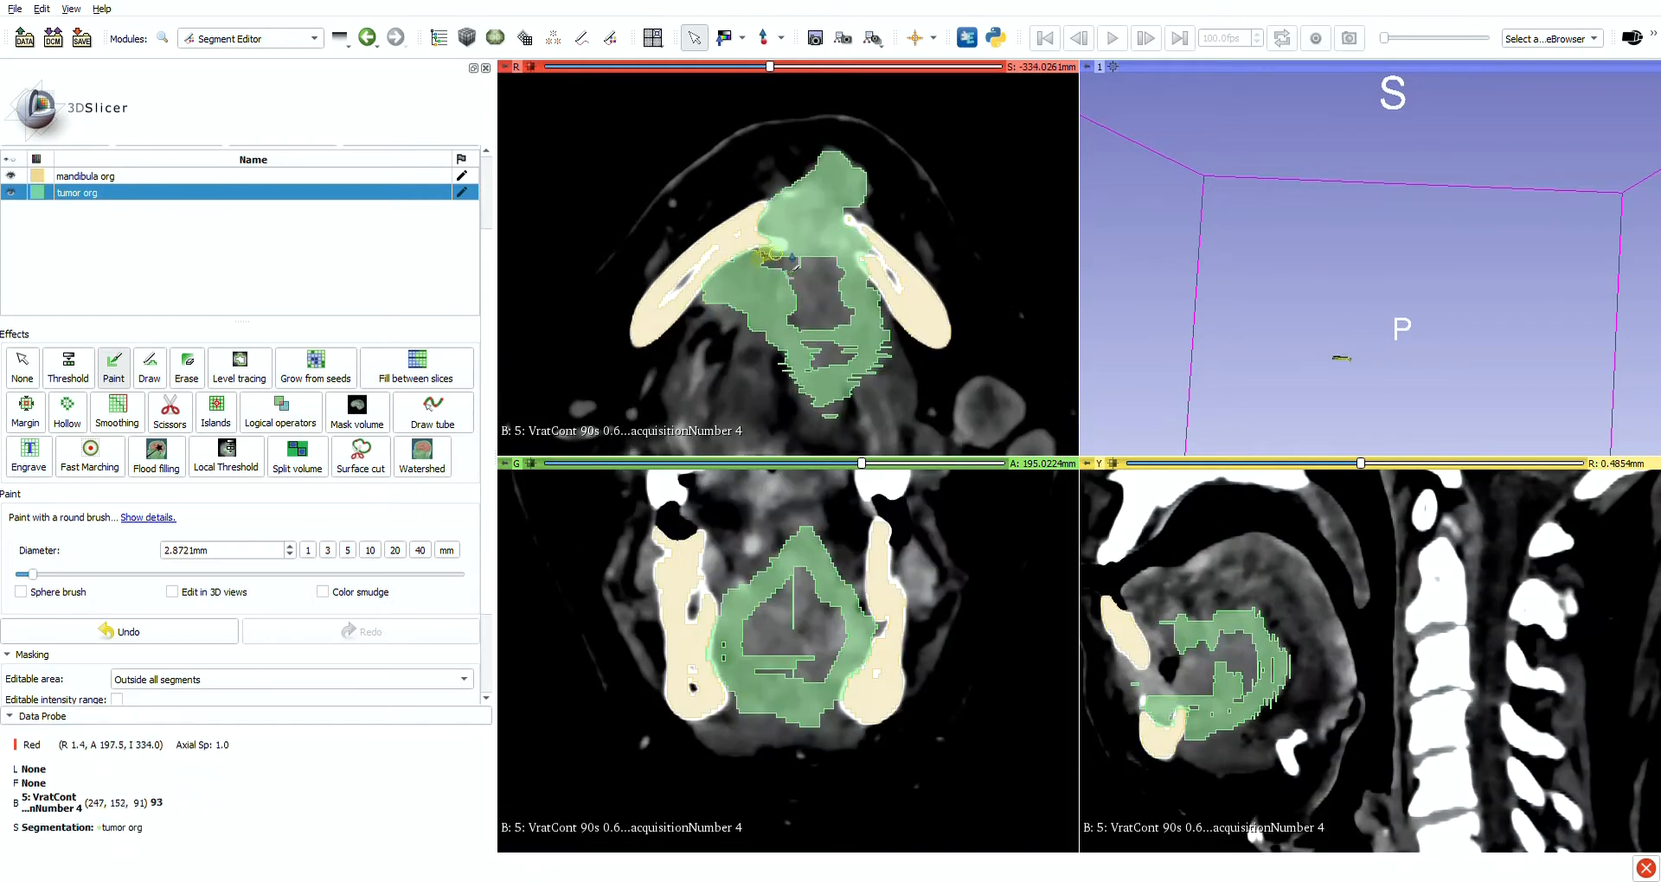
{"action": "scroll", "coordinate": [736, 290], "scroll_direction": "up", "scroll_amount": 3}
{"action": "scroll", "coordinate": [783, 223], "scroll_direction": "up", "scroll_amount": 1}
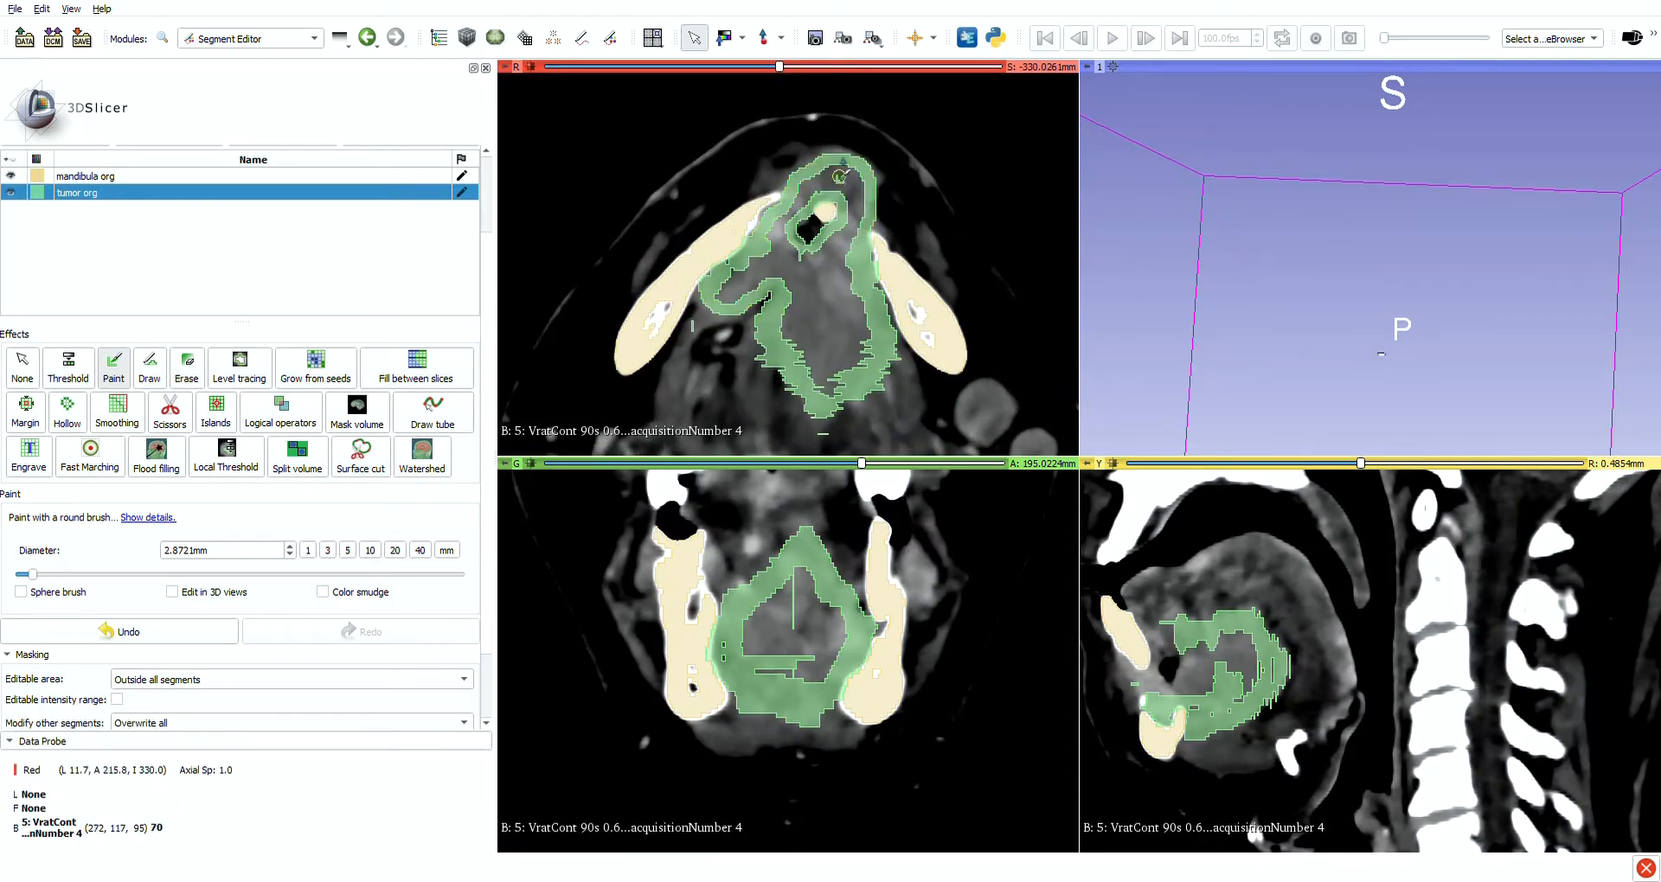
Add the anterior tumor outline on the axial slices above S -330 mm and enlarge the brush to about 4 mm
{"action": "scroll", "coordinate": [839, 176], "scroll_direction": "up", "scroll_amount": 1}
{"action": "mouse_move", "coordinate": [789, 250]}
{"action": "left_mouse_down"}
{"action": "mouse_move", "coordinate": [833, 230]}
{"action": "mouse_move", "coordinate": [880, 285]}
{"action": "left_mouse_up"}
{"action": "scroll", "coordinate": [752, 260], "scroll_direction": "up", "scroll_amount": 14}
{"action": "scroll", "coordinate": [863, 317], "scroll_direction": "down", "scroll_amount": 1}
{"action": "scroll", "coordinate": [800, 268], "scroll_direction": "down", "scroll_amount": 20}
{"action": "scroll", "coordinate": [814, 269], "scroll_direction": "up", "scroll_amount": 1, "text": "shift"}
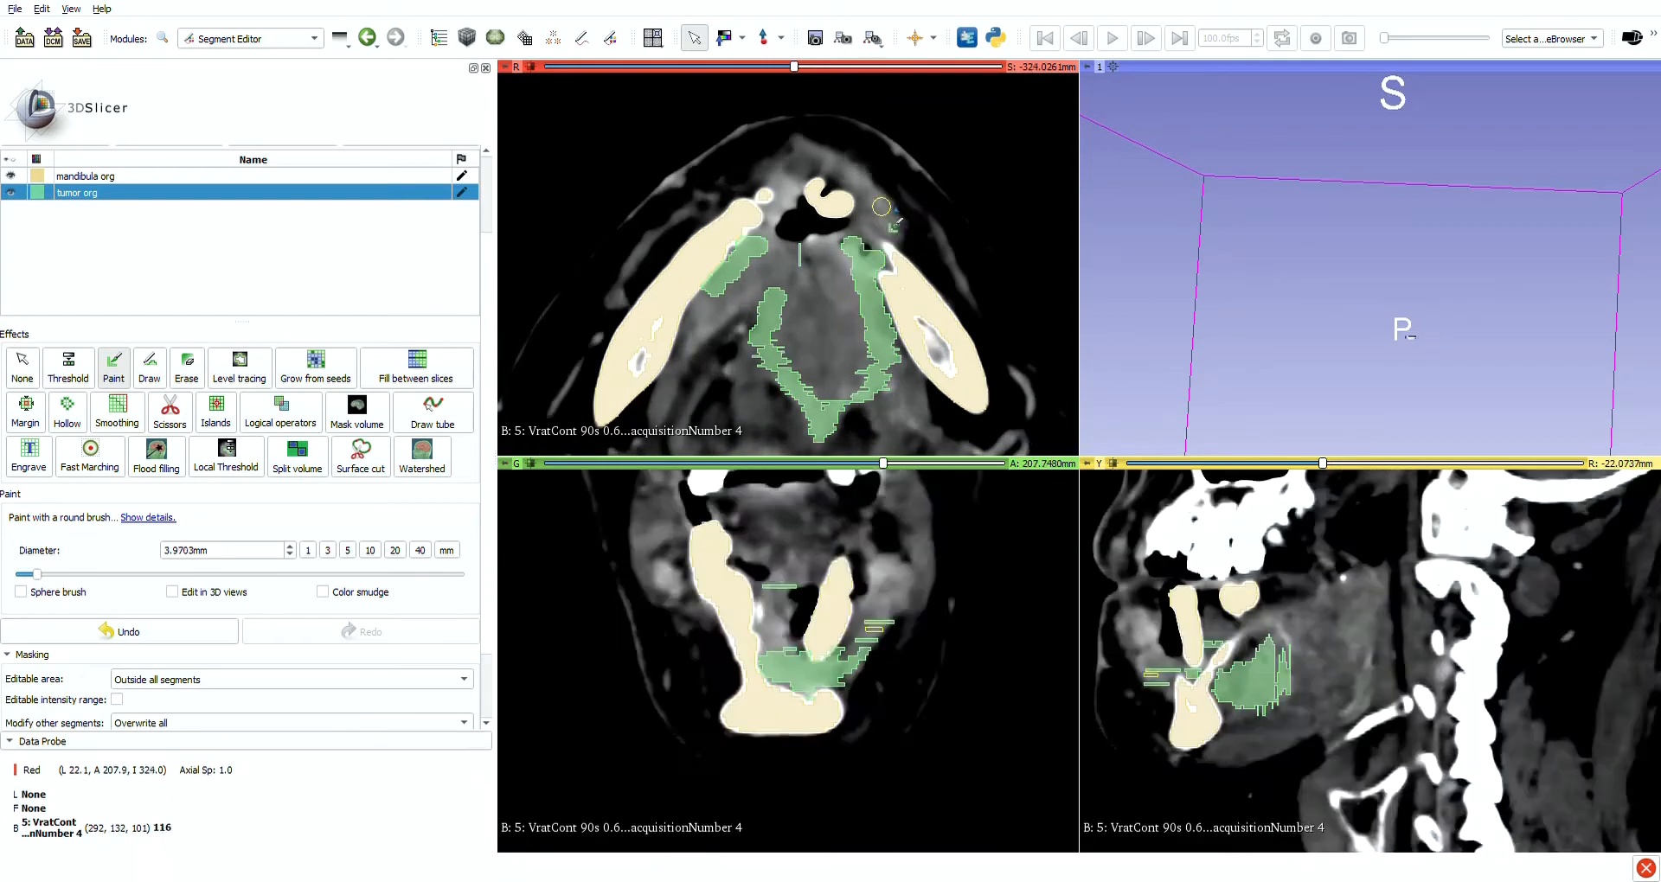
Paint the tumor margin along the inner mandible edge on axial slice S -328 mm with a 3.2 mm brush
{"action": "scroll", "coordinate": [823, 279], "scroll_direction": "up", "scroll_amount": 11}
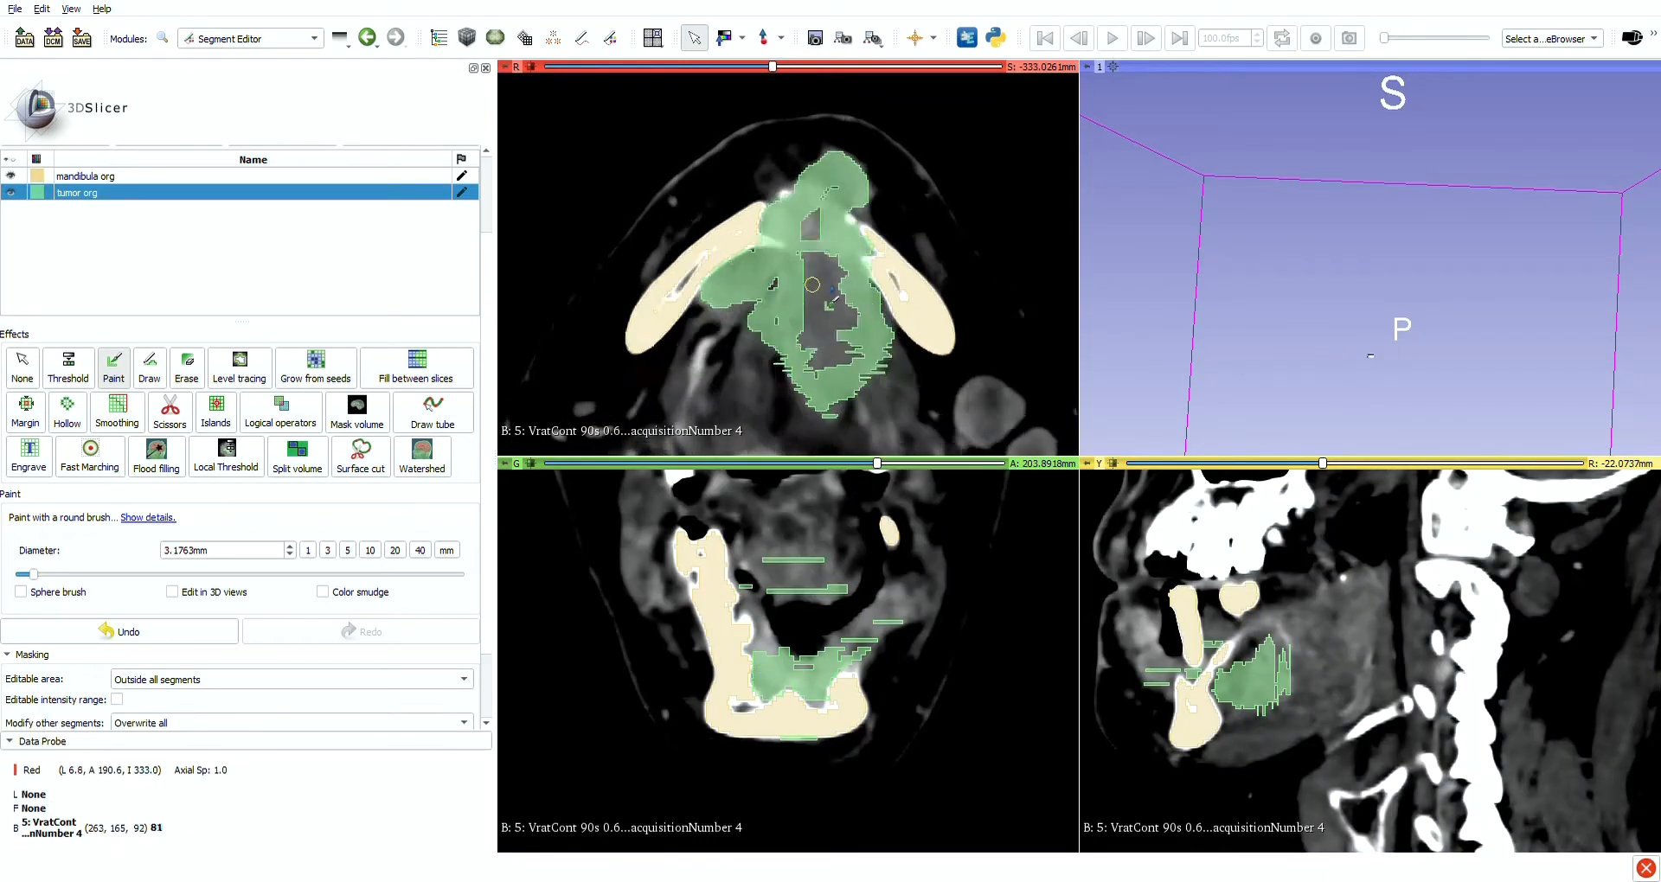
{"action": "scroll", "coordinate": [705, 286], "scroll_direction": "up", "scroll_amount": 1}
{"action": "left_click_drag", "start_coordinate": [705, 283], "coordinate": [772, 206]}
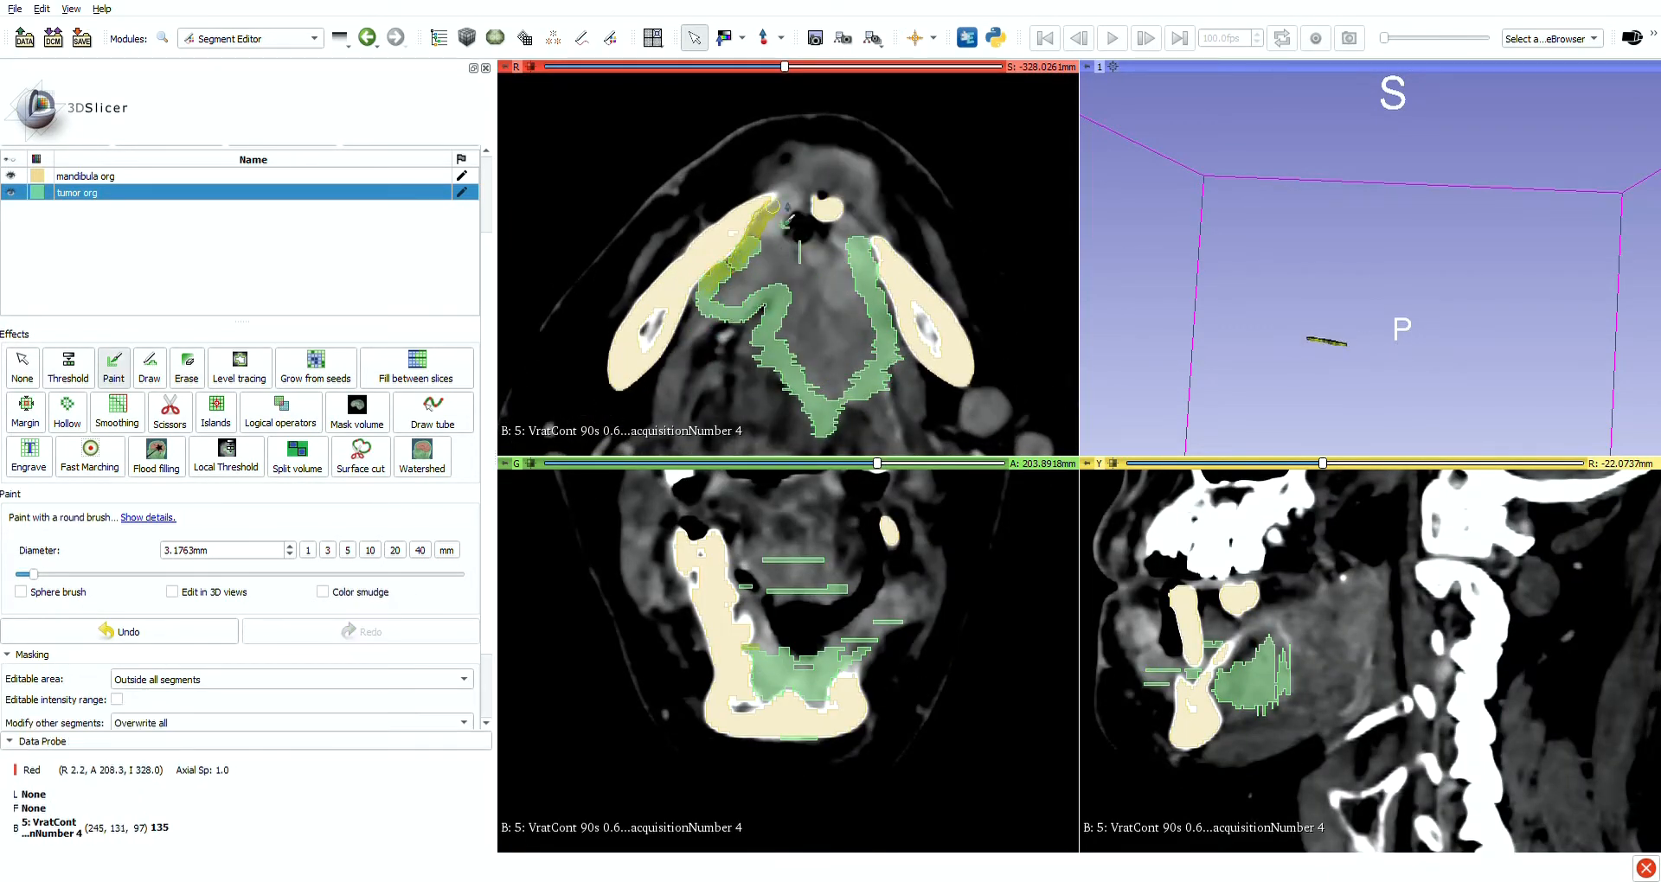
{"action": "left_click_drag", "start_coordinate": [874, 293], "coordinate": [873, 295]}
Enable the editable intensity range, enlarge the brush to 4.6 mm, and raise the range's upper limit to 2372.38
{"action": "left_click", "coordinate": [116, 699]}
{"action": "scroll", "coordinate": [655, 329], "scroll_direction": "up", "scroll_amount": 1}
{"action": "scroll", "coordinate": [739, 303], "scroll_direction": "up", "scroll_amount": 2, "text": "shift"}
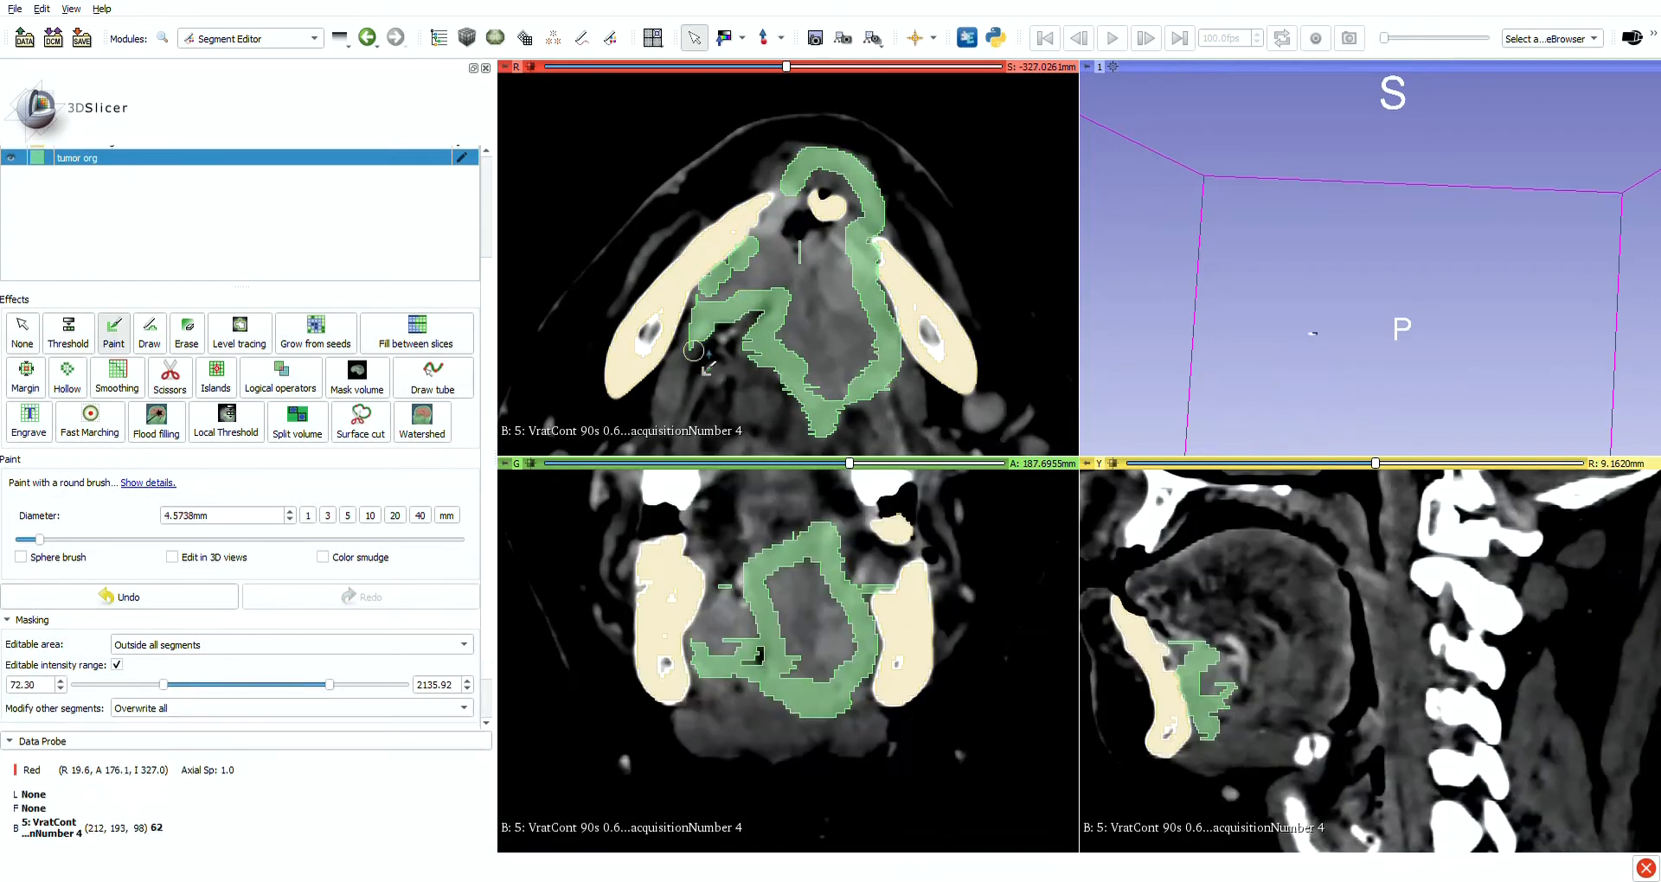
{"action": "left_click", "coordinate": [187, 333]}
{"action": "left_click_drag", "start_coordinate": [330, 686], "coordinate": [350, 686]}
Test painting on axial slice S -327 mm, lower the intensity minimum to 18.56, undo the last stroke, and switch to erasing
{"action": "left_click", "coordinate": [113, 335]}
{"action": "left_click_drag", "start_coordinate": [853, 292], "coordinate": [853, 295]}
{"action": "left_click_drag", "start_coordinate": [156, 688], "coordinate": [159, 688]}
{"action": "left_click", "coordinate": [120, 600]}
{"action": "left_click", "coordinate": [187, 335]}
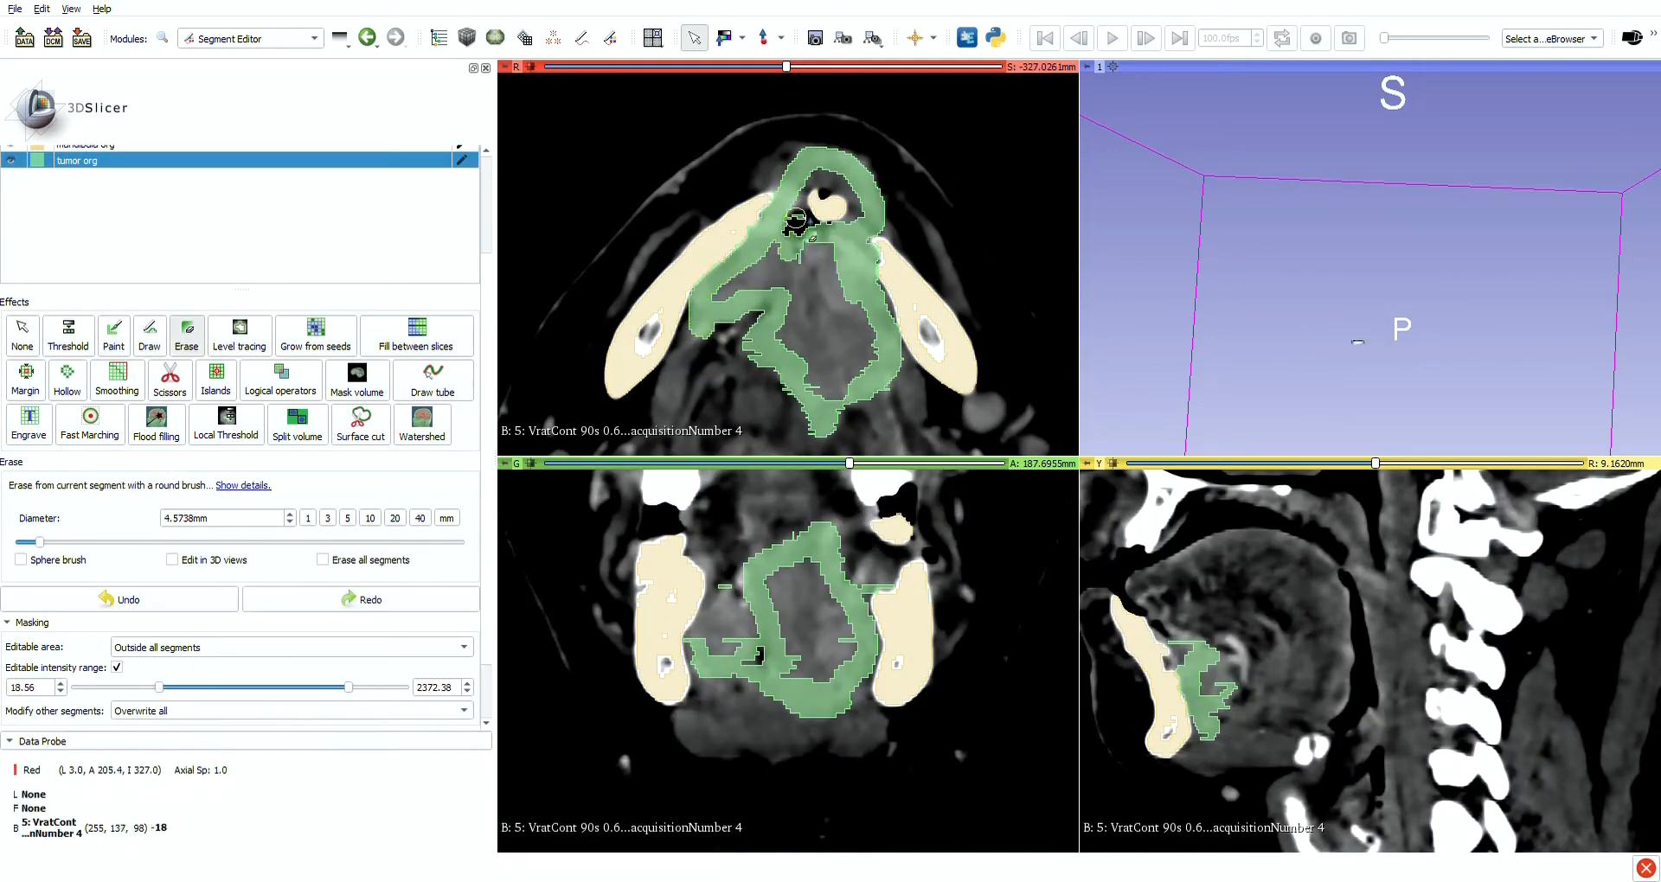
Paint the tumor outline on axial slices S -326 to -324 mm with a 4.6 mm brush limited to intensities -13.69 to 2372.38
{"action": "left_click", "coordinate": [113, 335]}
{"action": "scroll", "coordinate": [773, 294], "scroll_direction": "up", "scroll_amount": 1}
{"action": "left_click_drag", "start_coordinate": [773, 294], "coordinate": [747, 248]}
{"action": "left_click_drag", "start_coordinate": [725, 275], "coordinate": [786, 191]}
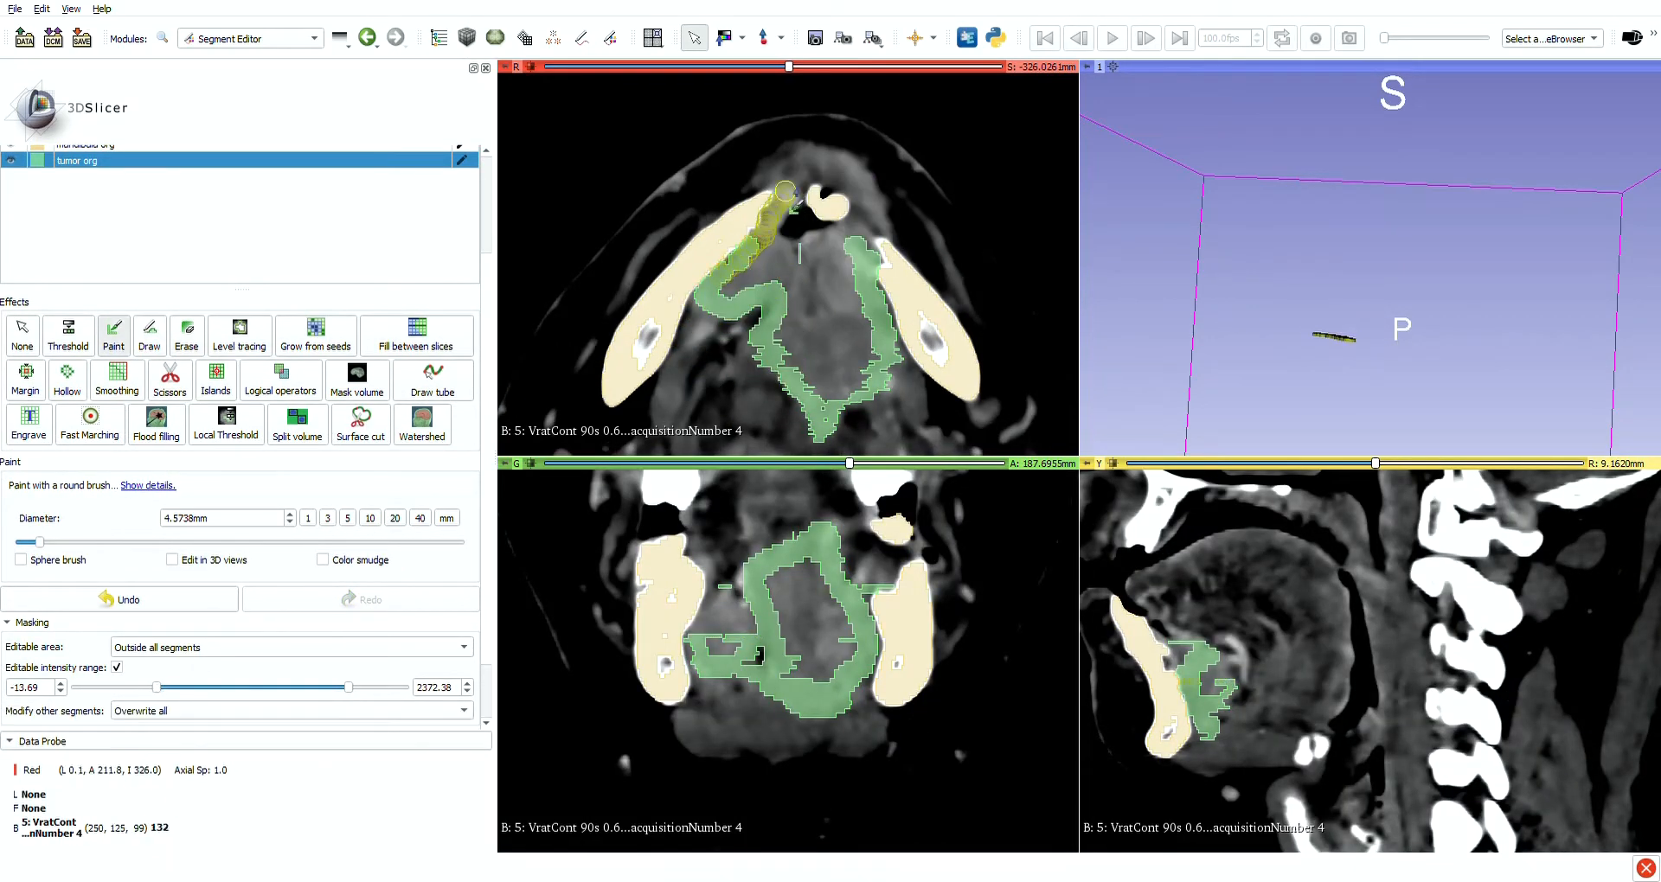
{"action": "scroll", "coordinate": [829, 252], "scroll_direction": "up", "scroll_amount": 1}
{"action": "left_click_drag", "start_coordinate": [872, 262], "coordinate": [874, 202]}
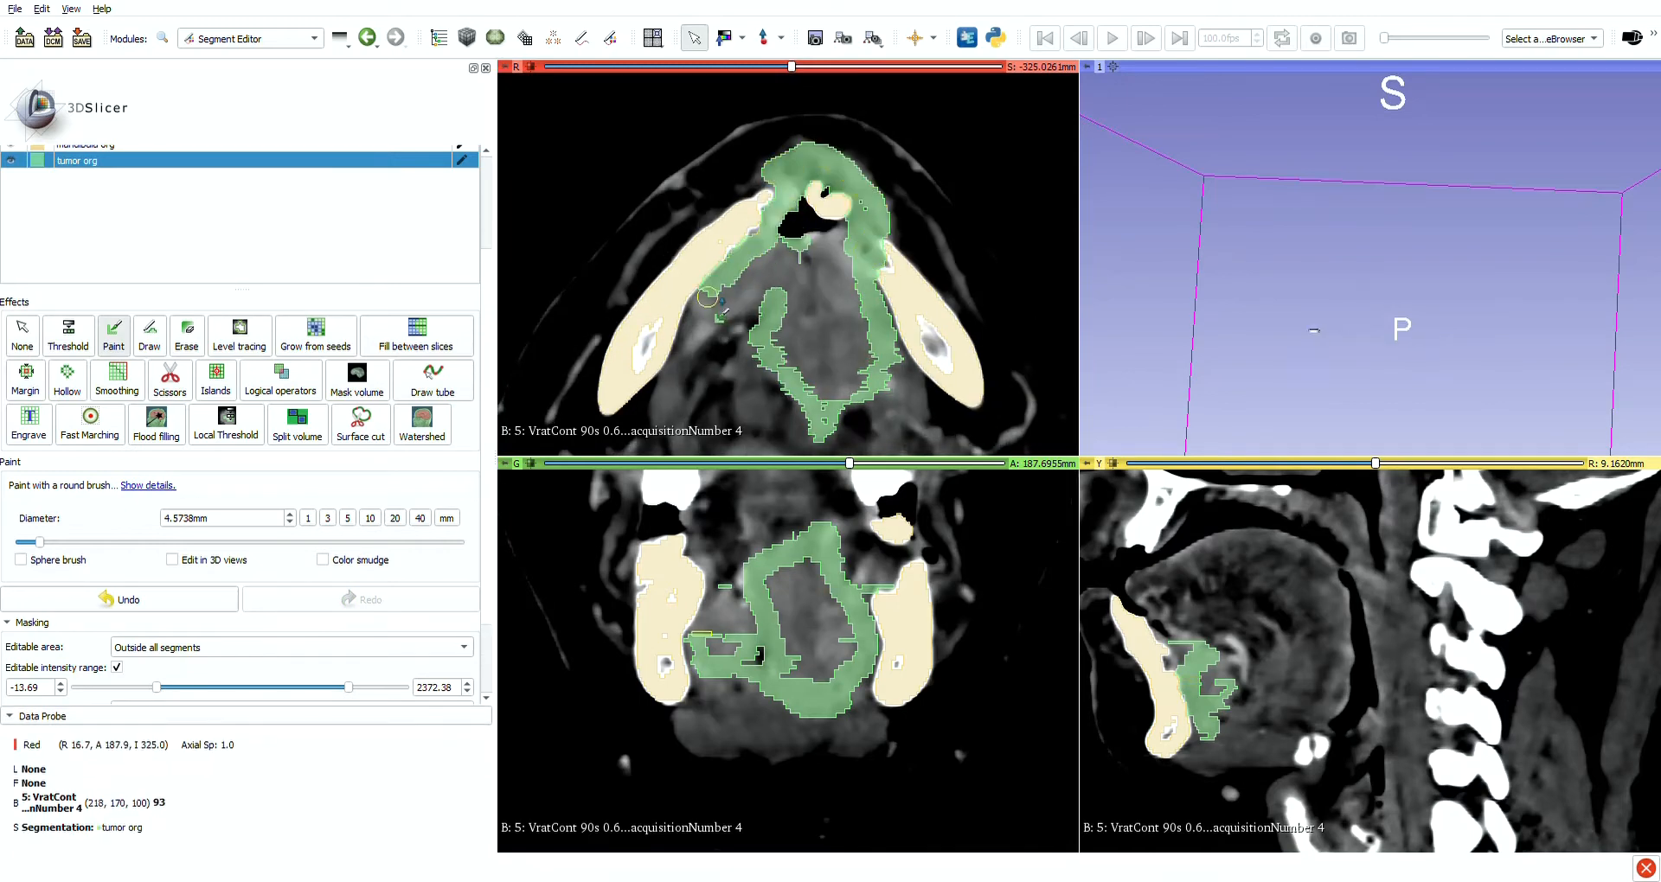
{"action": "scroll", "coordinate": [769, 289], "scroll_direction": "up", "scroll_amount": 1}
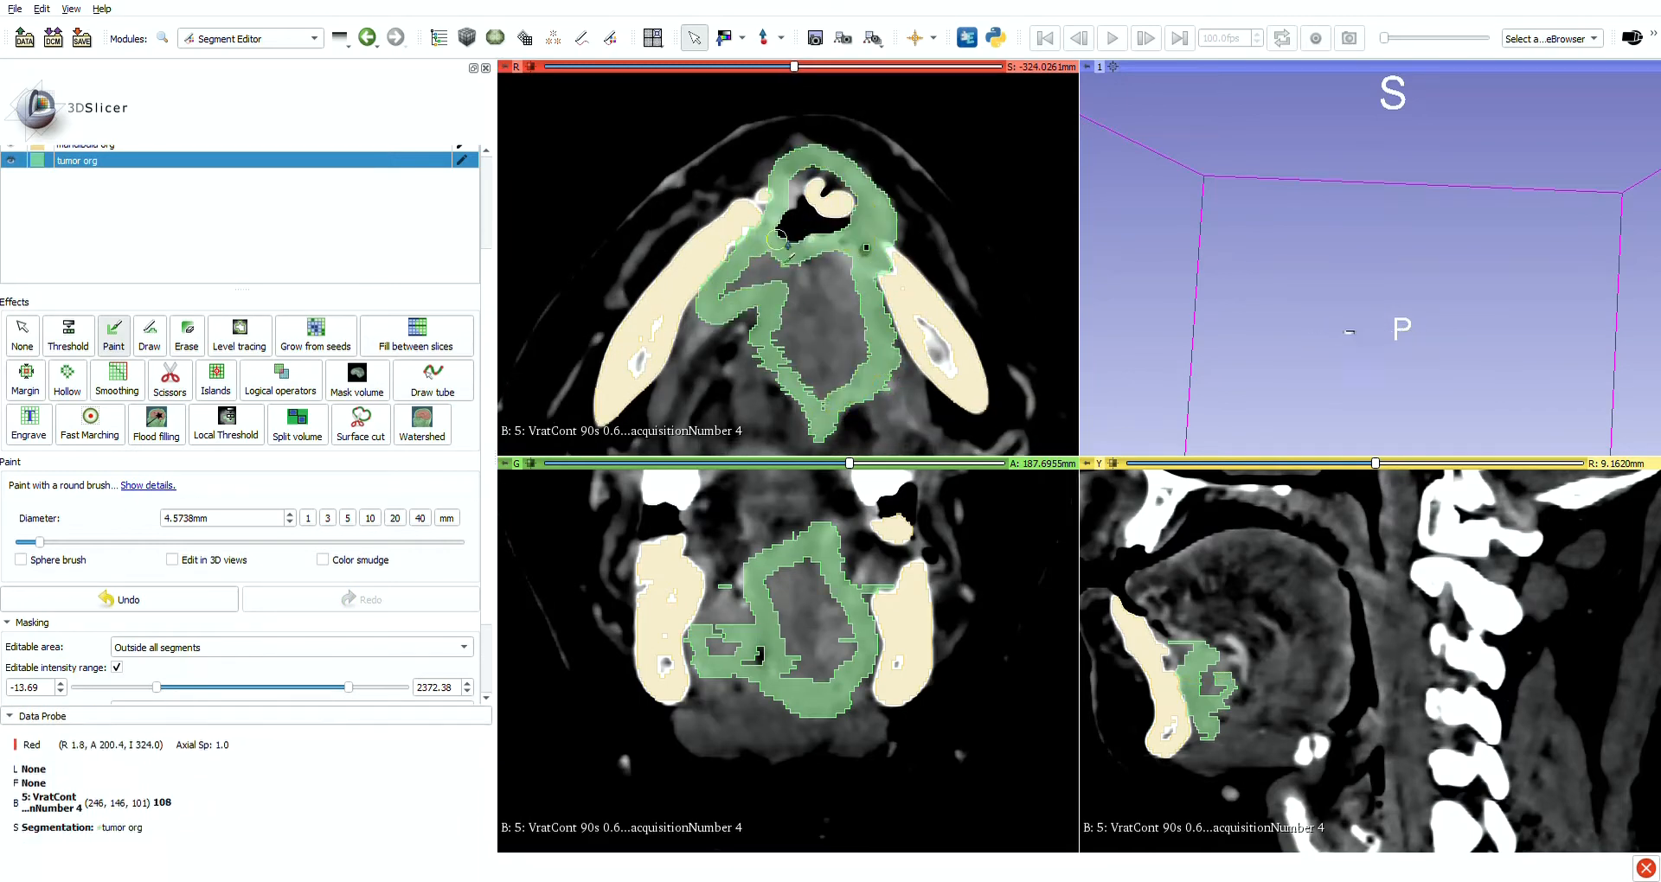
Turn off the intensity range limit, go over the axial slices with a 2.9 mm eraser, and undo the last stroke
{"action": "left_click", "coordinate": [187, 335]}
{"action": "left_click", "coordinate": [117, 668]}
{"action": "scroll", "coordinate": [813, 294], "scroll_direction": "up", "scroll_amount": 7}
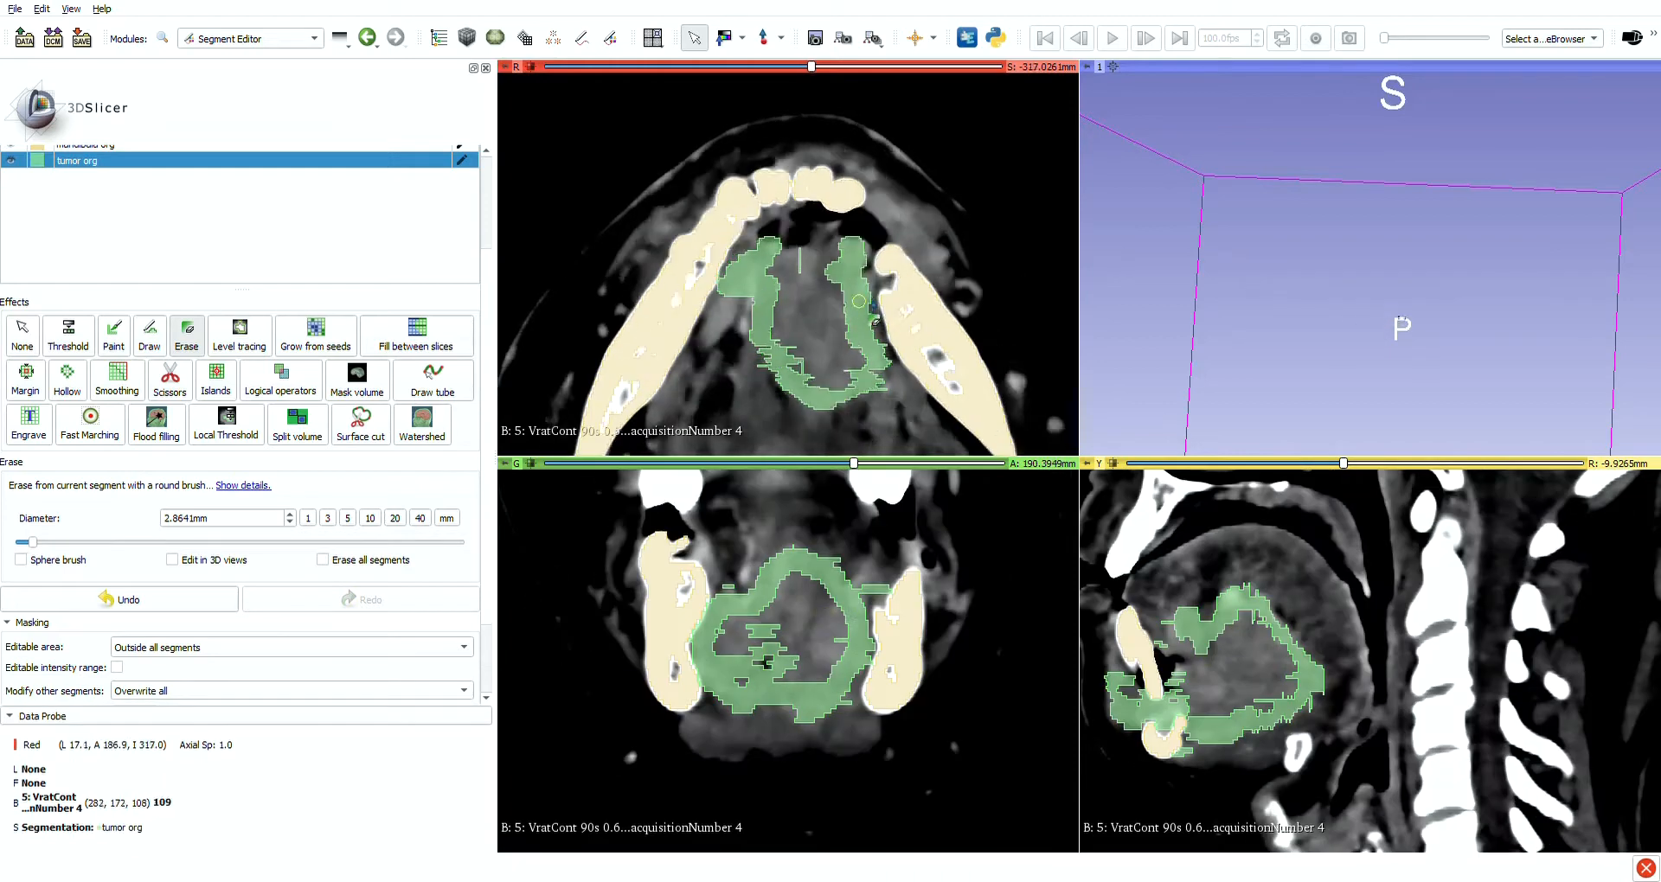
{"action": "scroll", "coordinate": [859, 301], "scroll_direction": "down", "scroll_amount": 10}
{"action": "scroll", "coordinate": [859, 301], "scroll_direction": "up", "scroll_amount": 4}
{"action": "left_click", "coordinate": [119, 599]}
Paint the tumor outline and its anterior arc on axial slices S -323 to -316 mm with the 2.9 mm brush
{"action": "left_click", "coordinate": [113, 335]}
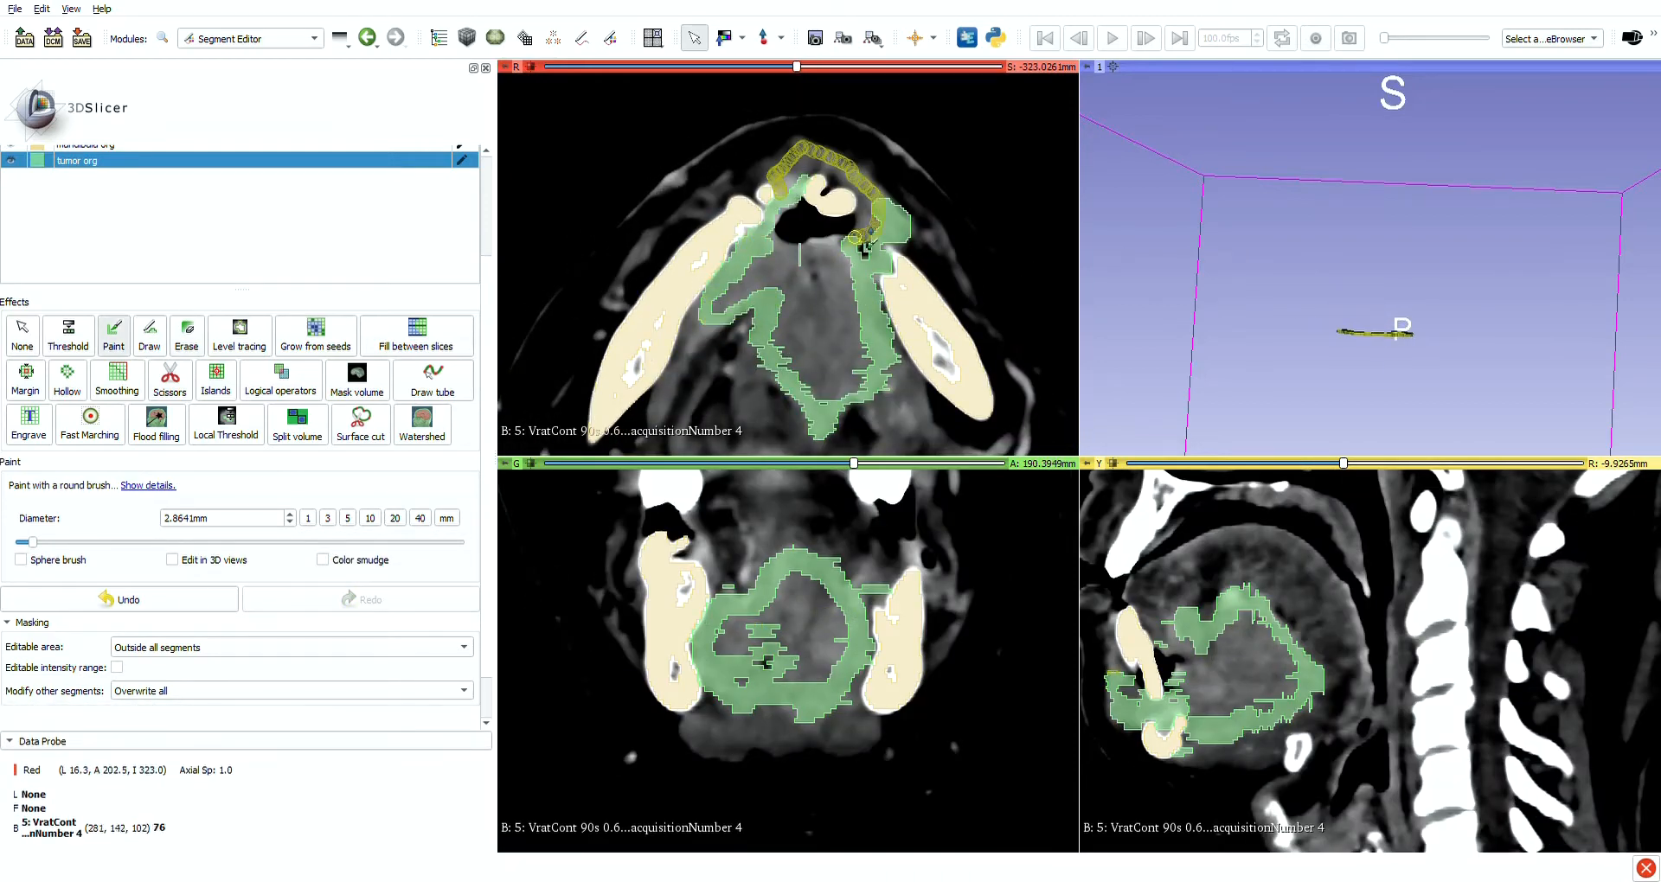
{"action": "left_click_drag", "start_coordinate": [865, 249], "coordinate": [863, 251]}
{"action": "scroll", "coordinate": [710, 353], "scroll_direction": "down", "scroll_amount": 1}
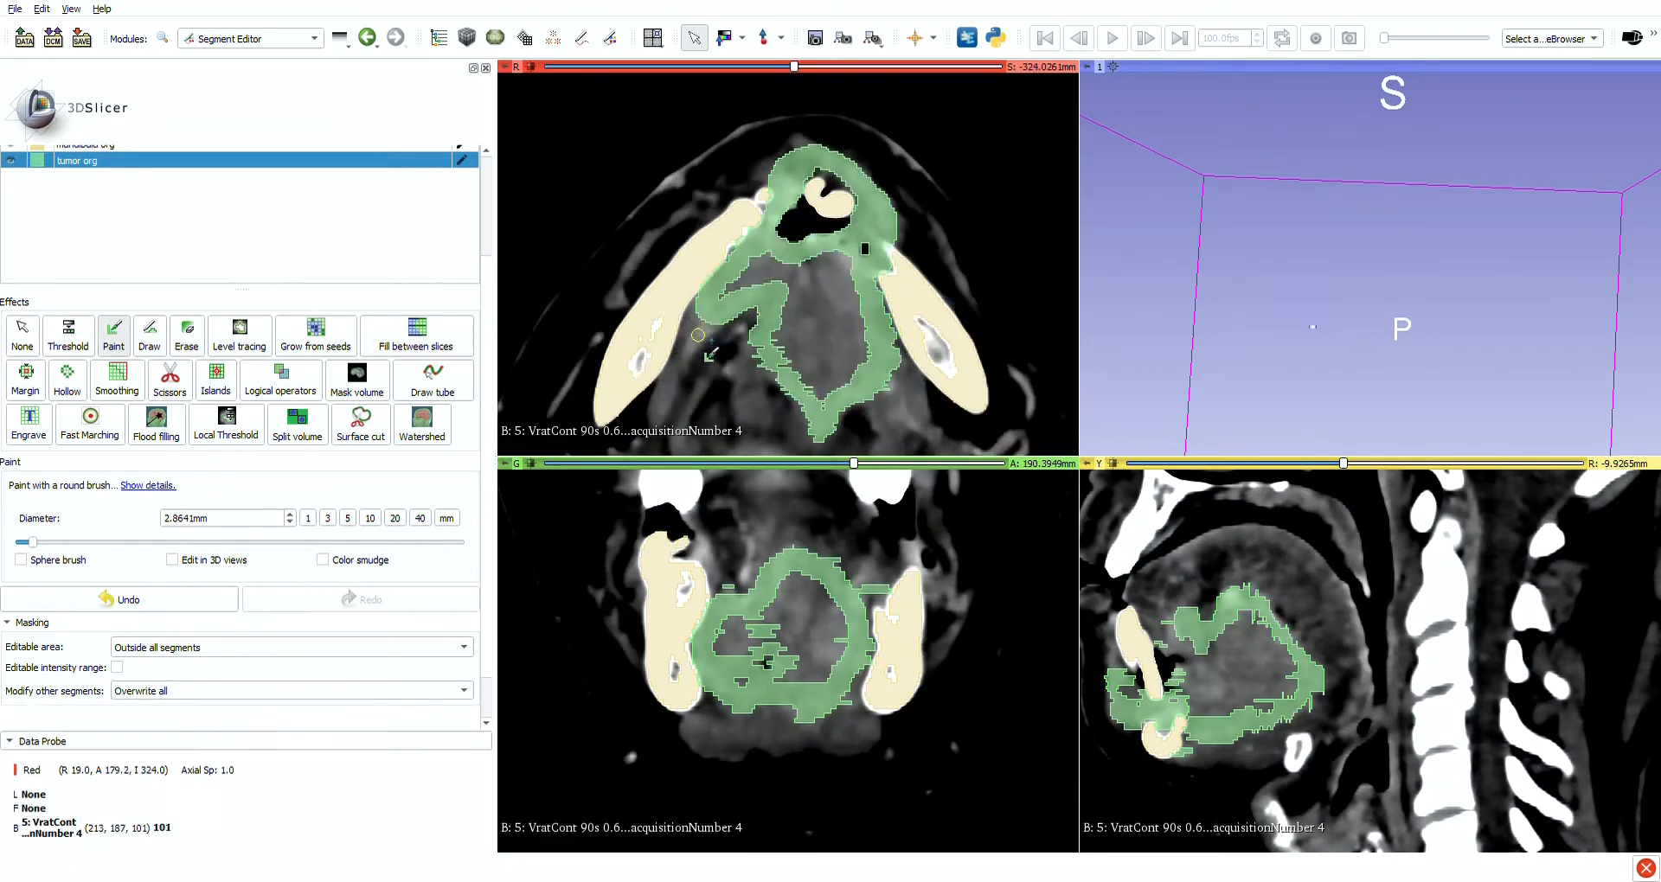
{"action": "scroll", "coordinate": [709, 353], "scroll_direction": "up", "scroll_amount": 8}
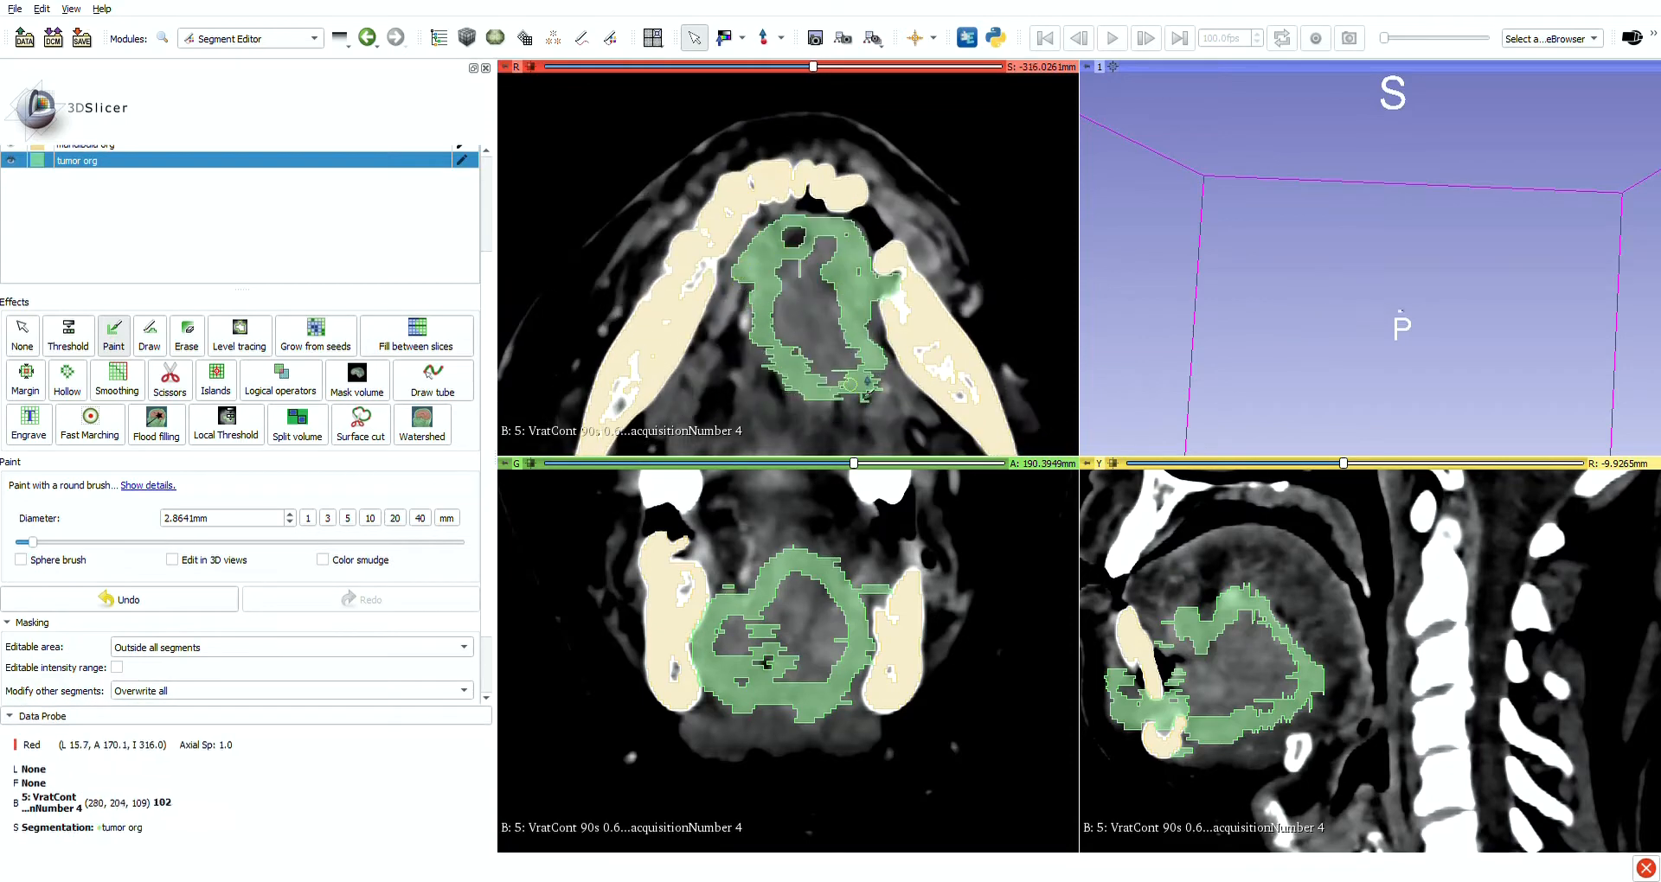
{"action": "scroll", "coordinate": [850, 385], "scroll_direction": "up", "scroll_amount": 1}
{"action": "mouse_move", "coordinate": [762, 234]}
{"action": "left_mouse_down"}
{"action": "mouse_move", "coordinate": [778, 223]}
{"action": "mouse_move", "coordinate": [830, 251]}
{"action": "left_mouse_up"}
Undo the last stroke and clean up the tumor paint on the upper axial slices with the eraser
{"action": "left_click", "coordinate": [119, 600]}
{"action": "left_click", "coordinate": [186, 336]}
{"action": "scroll", "coordinate": [804, 294], "scroll_direction": "up", "scroll_amount": 6}
{"action": "left_click", "coordinate": [113, 355]}
Correct the front part of the tumor on sagittal slices near R -17 mm with a 4.7 mm brush and undo the last stroke
{"action": "scroll", "coordinate": [805, 294], "scroll_direction": "up", "scroll_amount": 5, "text": "shift"}
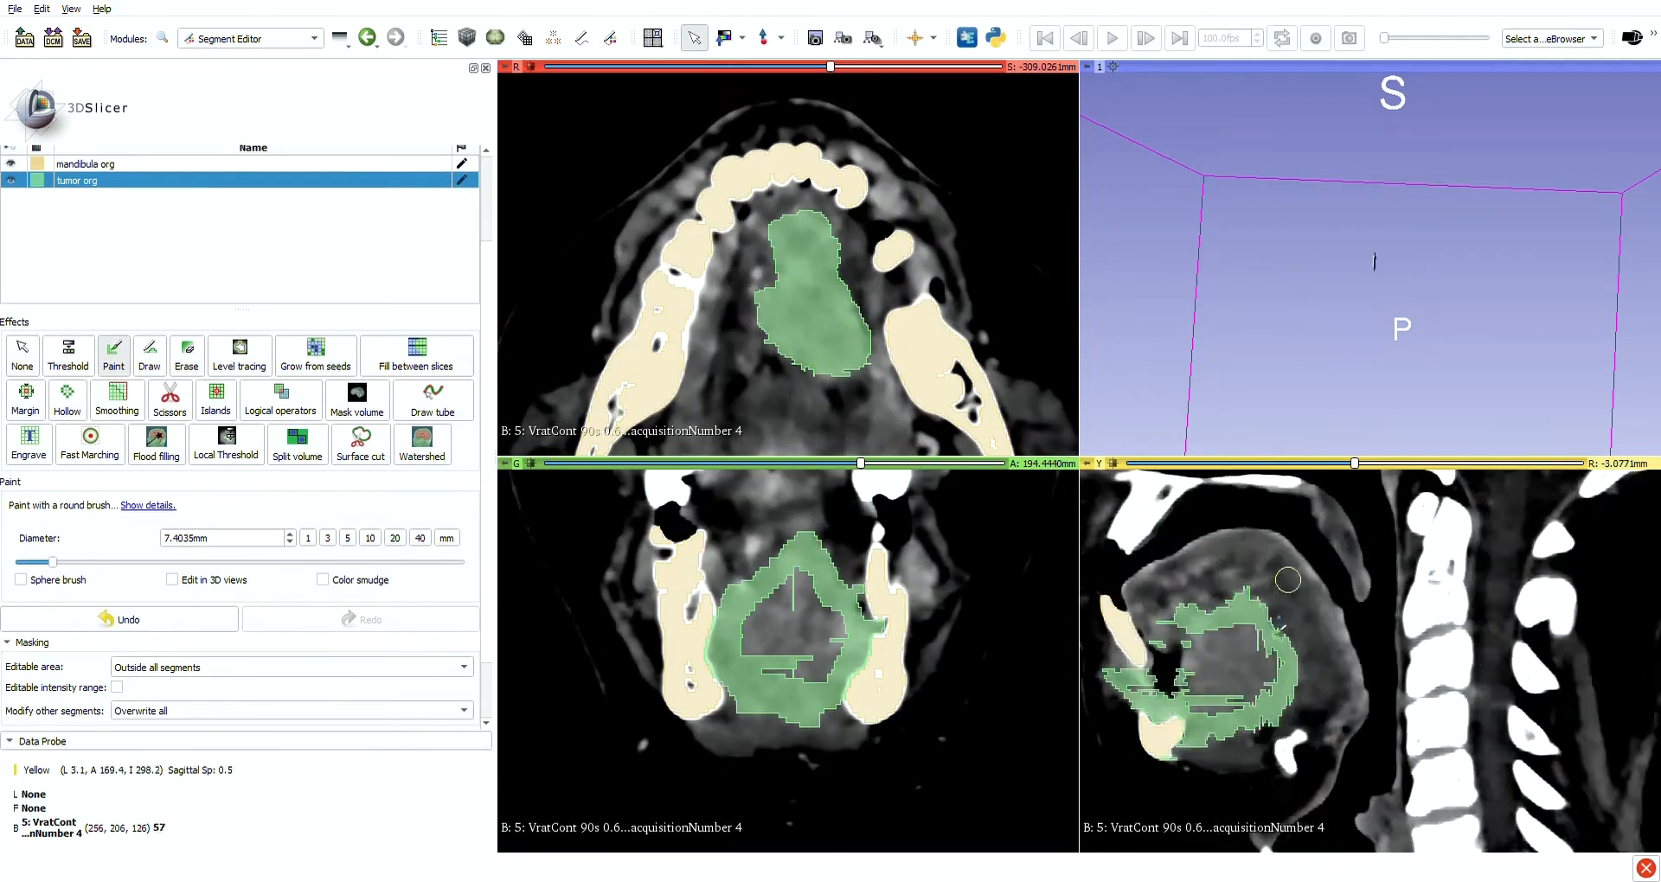
{"action": "middle_click_drag", "start_coordinate": [1124, 675], "coordinate": [1281, 678]}
{"action": "scroll", "coordinate": [1302, 675], "scroll_direction": "down", "scroll_amount": 2, "text": "shift"}
{"action": "scroll", "coordinate": [1303, 674], "scroll_direction": "down", "scroll_amount": 20}
{"action": "scroll", "coordinate": [1289, 693], "scroll_direction": "up", "scroll_amount": 1, "text": "ctrl"}
{"action": "key", "text": "space"}
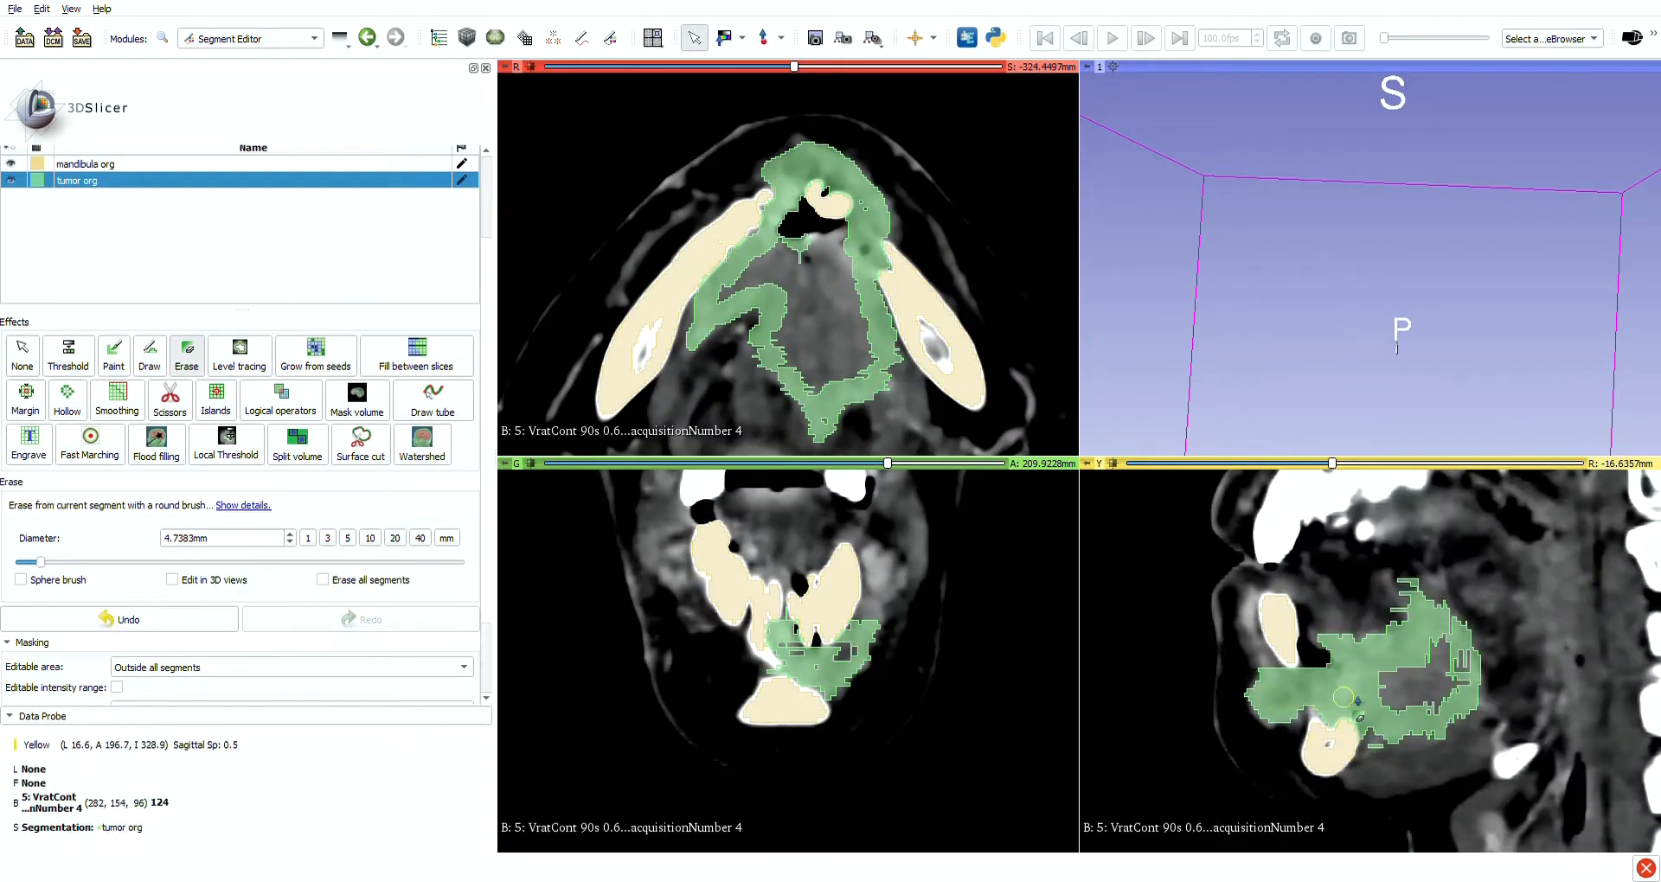
{"action": "key", "text": "space"}
{"action": "scroll", "coordinate": [1358, 675], "scroll_direction": "down", "scroll_amount": 6}
{"action": "key", "text": "ctrl+z"}
Paint the missing inner area of the tumor on the neighbouring sagittal slices
{"action": "scroll", "coordinate": [1384, 640], "scroll_direction": "up", "scroll_amount": 14}
{"action": "mouse_move", "coordinate": [1367, 636]}
{"action": "left_mouse_down"}
{"action": "mouse_move", "coordinate": [1402, 644]}
{"action": "mouse_move", "coordinate": [1352, 642]}
{"action": "mouse_move", "coordinate": [1431, 701]}
{"action": "mouse_move", "coordinate": [1408, 693]}
{"action": "left_mouse_up"}
{"action": "scroll", "coordinate": [1393, 642], "scroll_direction": "down", "scroll_amount": 13}
{"action": "scroll", "coordinate": [1411, 657], "scroll_direction": "up", "scroll_amount": 3}
{"action": "scroll", "coordinate": [1411, 666], "scroll_direction": "down", "scroll_amount": 6}
{"action": "scroll", "coordinate": [1384, 657], "scroll_direction": "up", "scroll_amount": 5}
Undo the last stroke and fill the tumor's middle and front areas on sagittal slice R -17 mm with the 4.7 mm brush
{"action": "key", "text": "space"}
{"action": "key", "text": "ctrl+z"}
{"action": "key", "text": "space"}
{"action": "scroll", "coordinate": [1360, 711], "scroll_direction": "up", "scroll_amount": 1}
{"action": "mouse_move", "coordinate": [1440, 625]}
{"action": "left_mouse_down"}
{"action": "mouse_move", "coordinate": [1453, 642]}
{"action": "mouse_move", "coordinate": [1406, 692]}
{"action": "left_mouse_up"}
{"action": "scroll", "coordinate": [1350, 697], "scroll_direction": "up", "scroll_amount": 1}
{"action": "left_click_drag", "start_coordinate": [1294, 695], "coordinate": [1314, 697]}
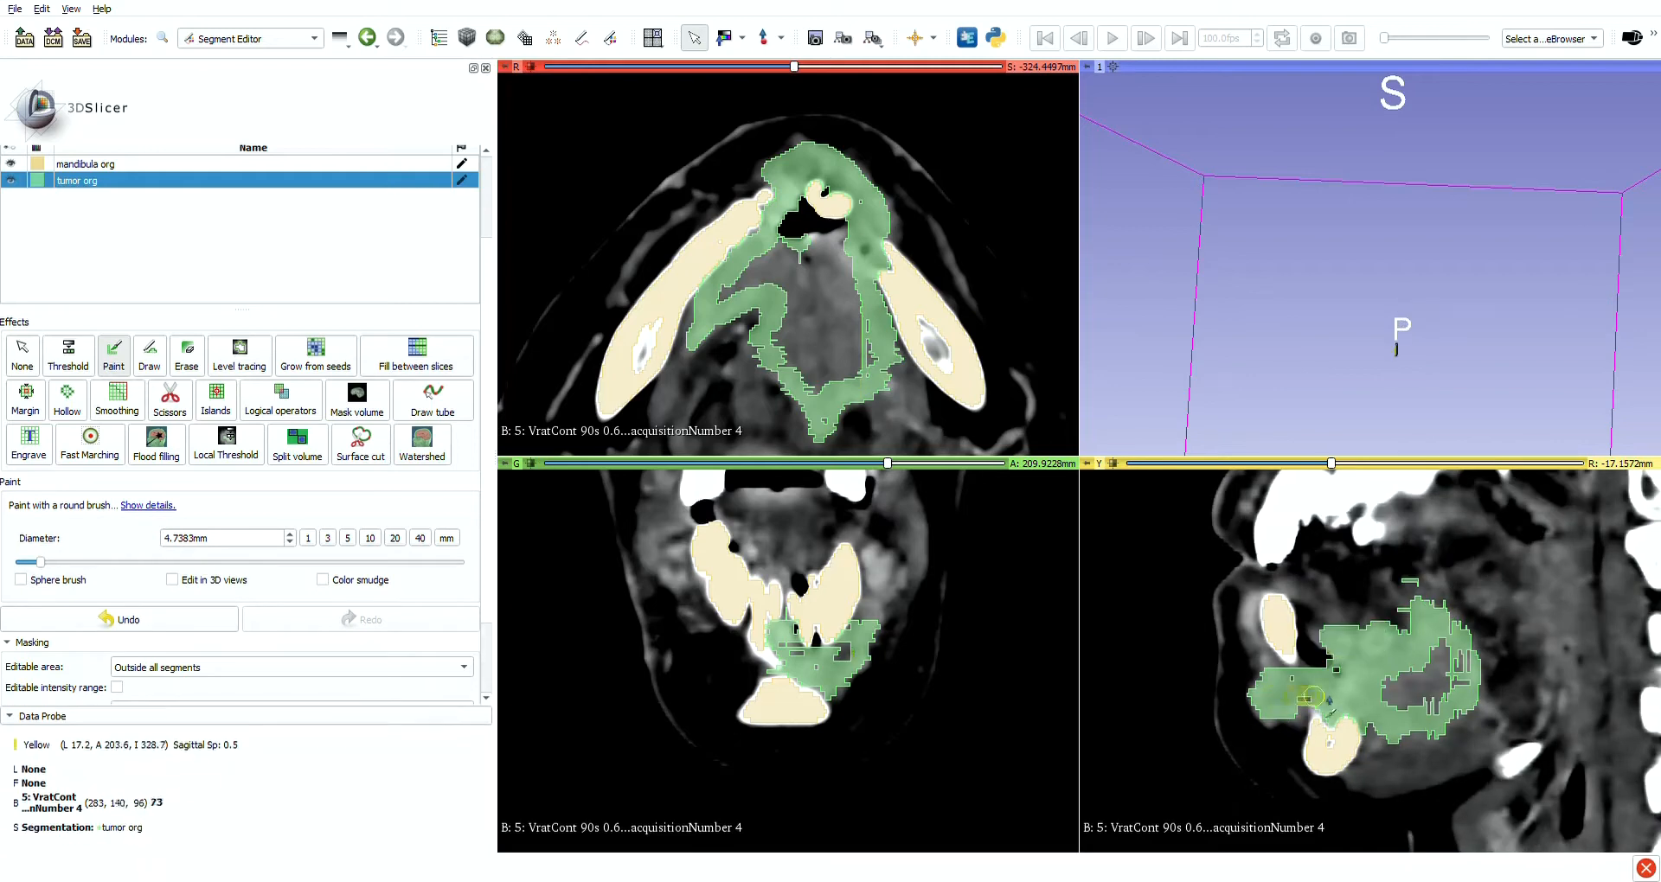
Fill the tumor part in front of the mandible on sagittal slices R -14 to -12 mm with the 4.7 mm brush
{"action": "scroll", "coordinate": [1298, 705], "scroll_direction": "up", "scroll_amount": 3}
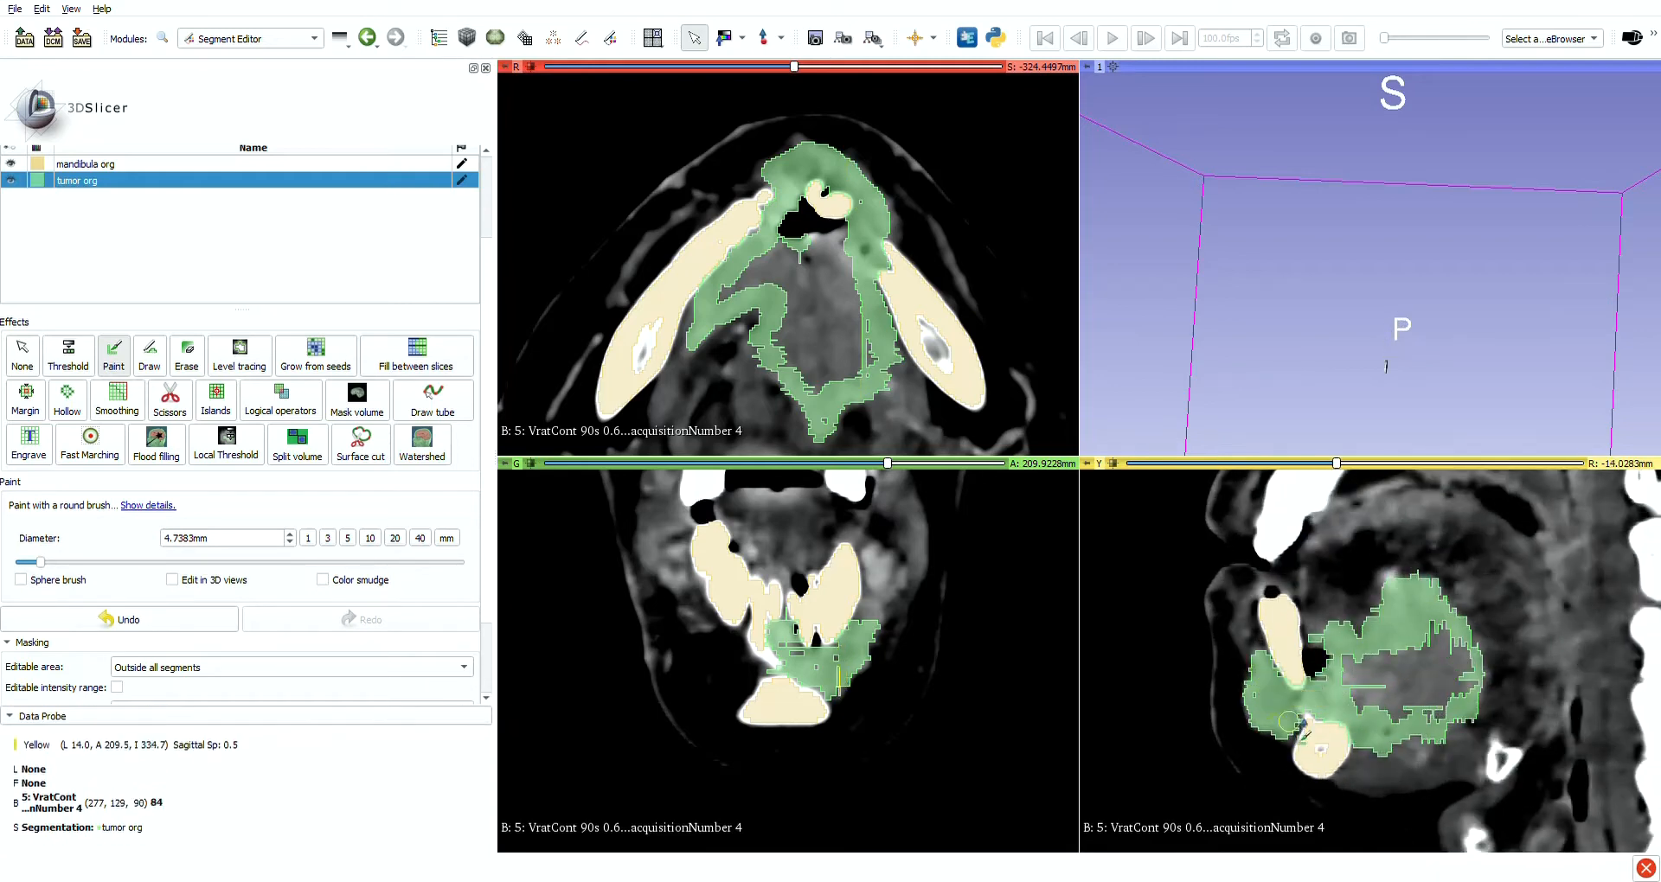
{"action": "scroll", "coordinate": [1289, 718], "scroll_direction": "up", "scroll_amount": 1}
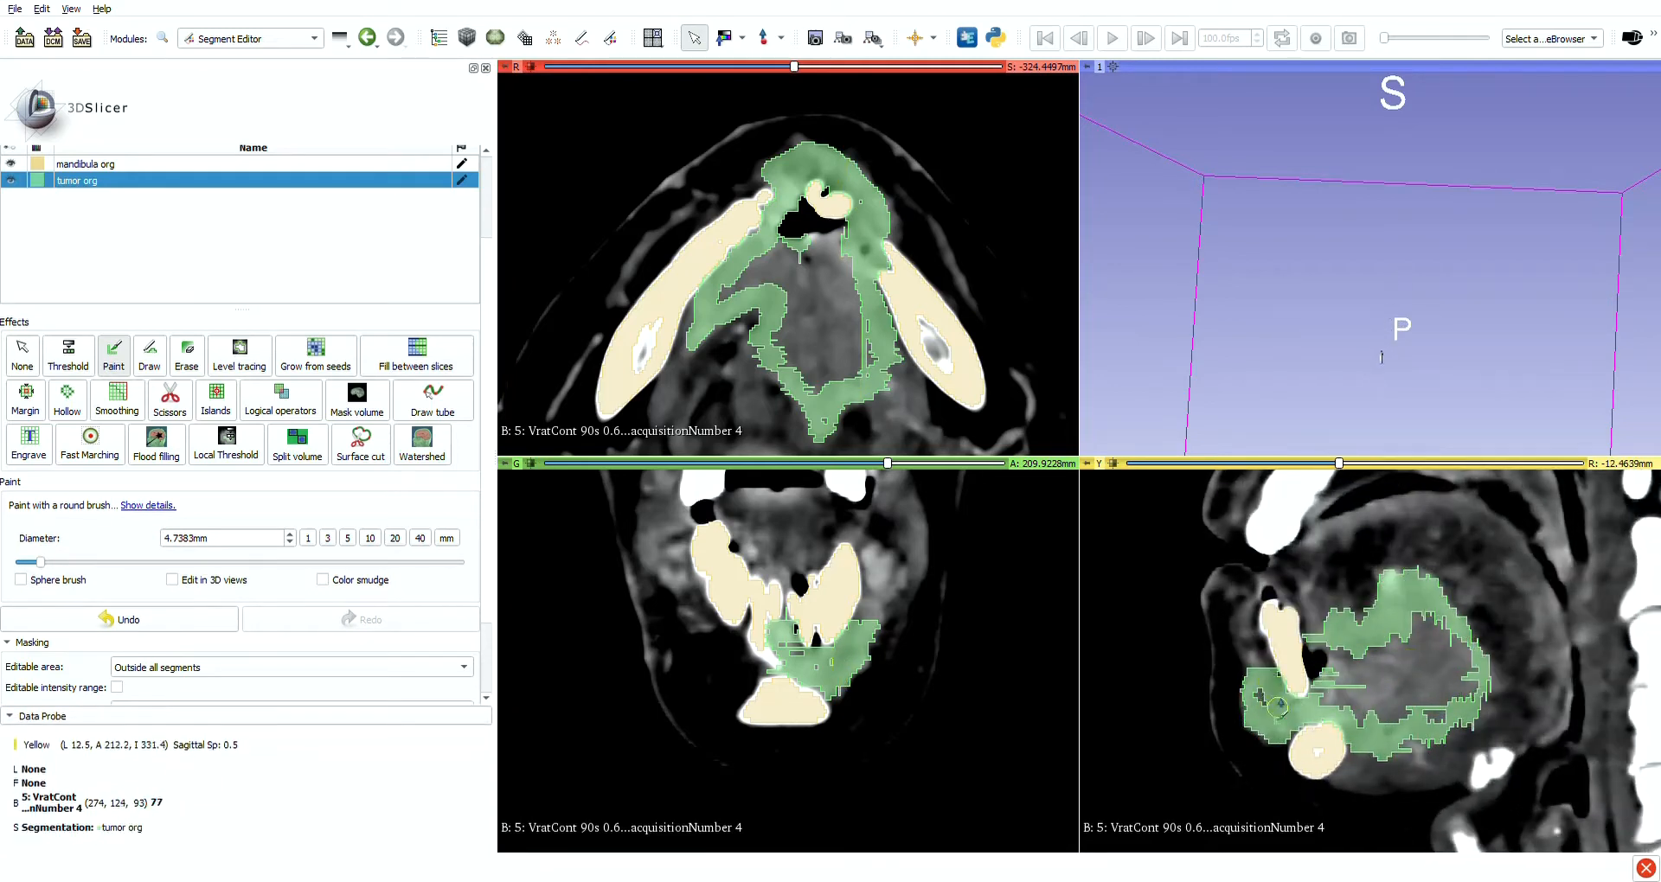
{"action": "scroll", "coordinate": [1279, 705], "scroll_direction": "up", "scroll_amount": 1}
{"action": "scroll", "coordinate": [1289, 692], "scroll_direction": "up", "scroll_amount": 1}
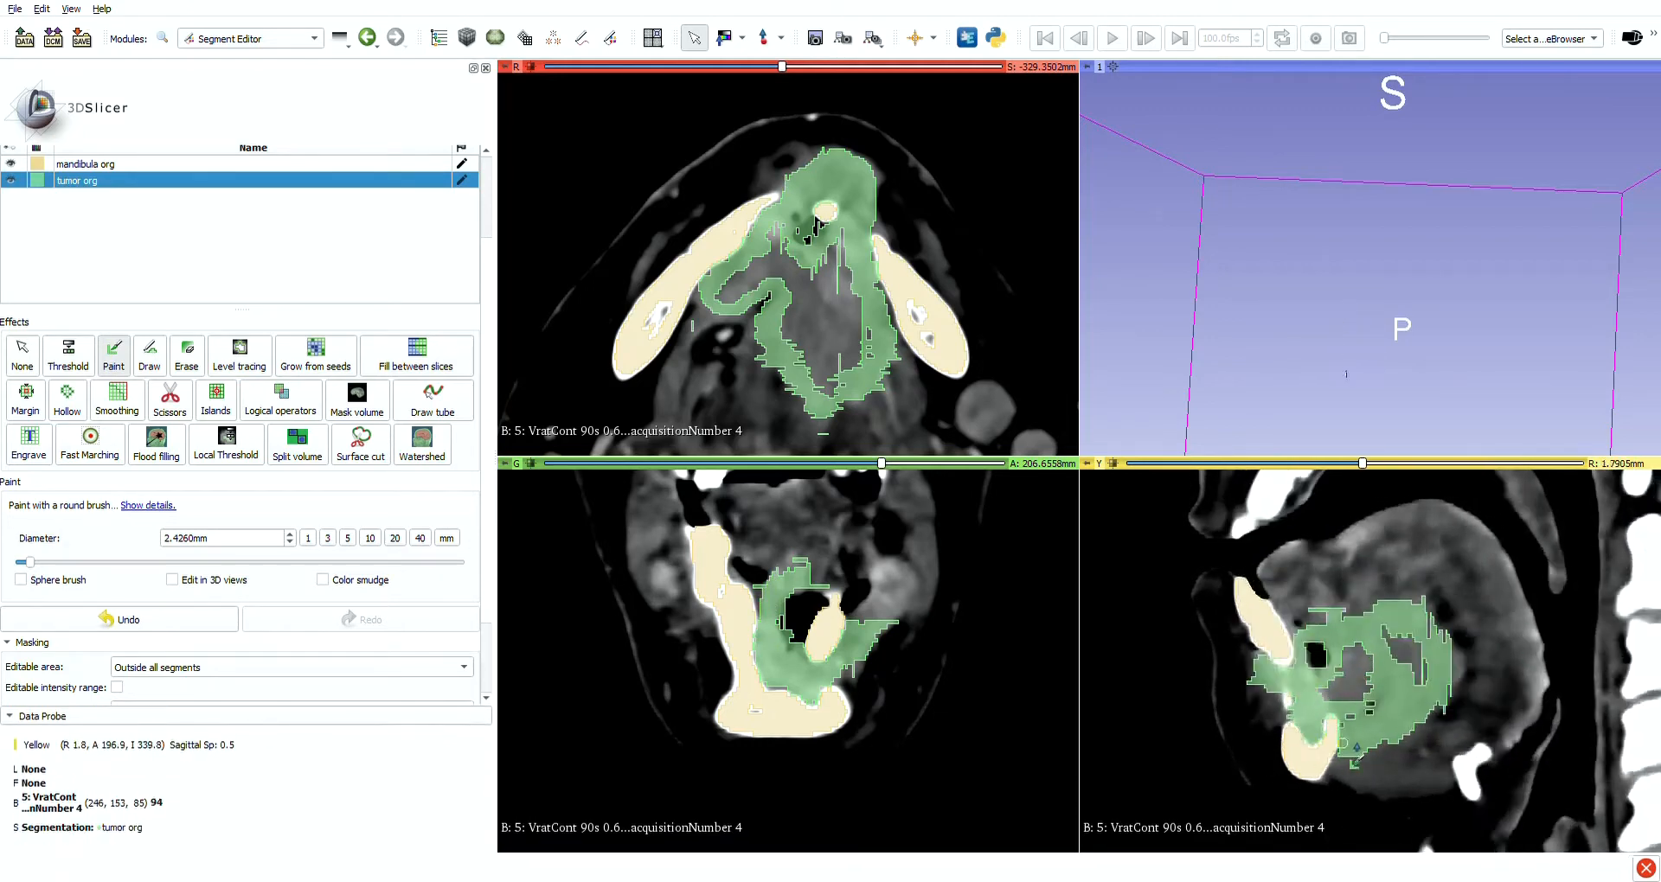
Paint the lower part of the tumor on sagittal slices near R 2 mm and switch to a 5 mm sphere eraser
{"action": "scroll", "coordinate": [1375, 701], "scroll_direction": "up", "scroll_amount": 4, "text": "shift"}
{"action": "left_click_drag", "start_coordinate": [1374, 699], "coordinate": [1372, 703]}
{"action": "key", "text": "space"}
{"action": "scroll", "coordinate": [1349, 645], "scroll_direction": "down", "scroll_amount": 5}
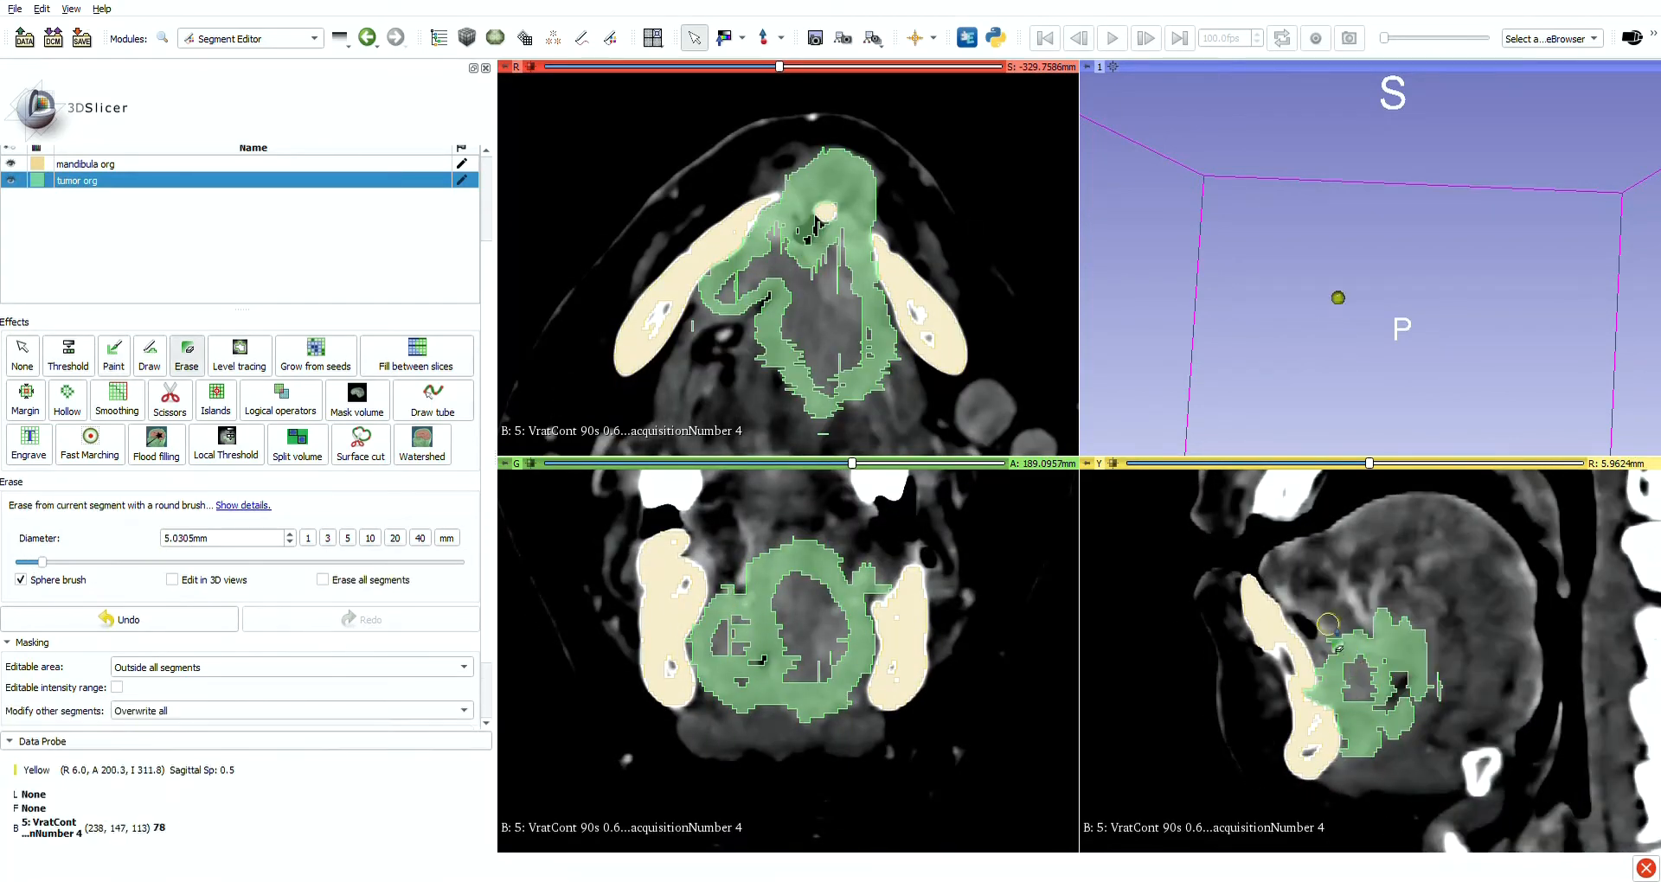
Undo the last erasure and remove air voxels from the tumor with the 5 mm sphere eraser limited to intensities -1024 to -2.94
{"action": "mouse_move", "coordinate": [1343, 632]}
{"action": "left_mouse_down"}
{"action": "mouse_move", "coordinate": [1346, 677]}
{"action": "mouse_move", "coordinate": [1321, 691]}
{"action": "mouse_move", "coordinate": [1319, 671]}
{"action": "left_mouse_up"}
{"action": "left_click", "coordinate": [128, 621]}
{"action": "scroll", "coordinate": [1319, 665], "scroll_direction": "down", "scroll_amount": 16}
{"action": "scroll", "coordinate": [1317, 662], "scroll_direction": "down", "scroll_amount": 10}
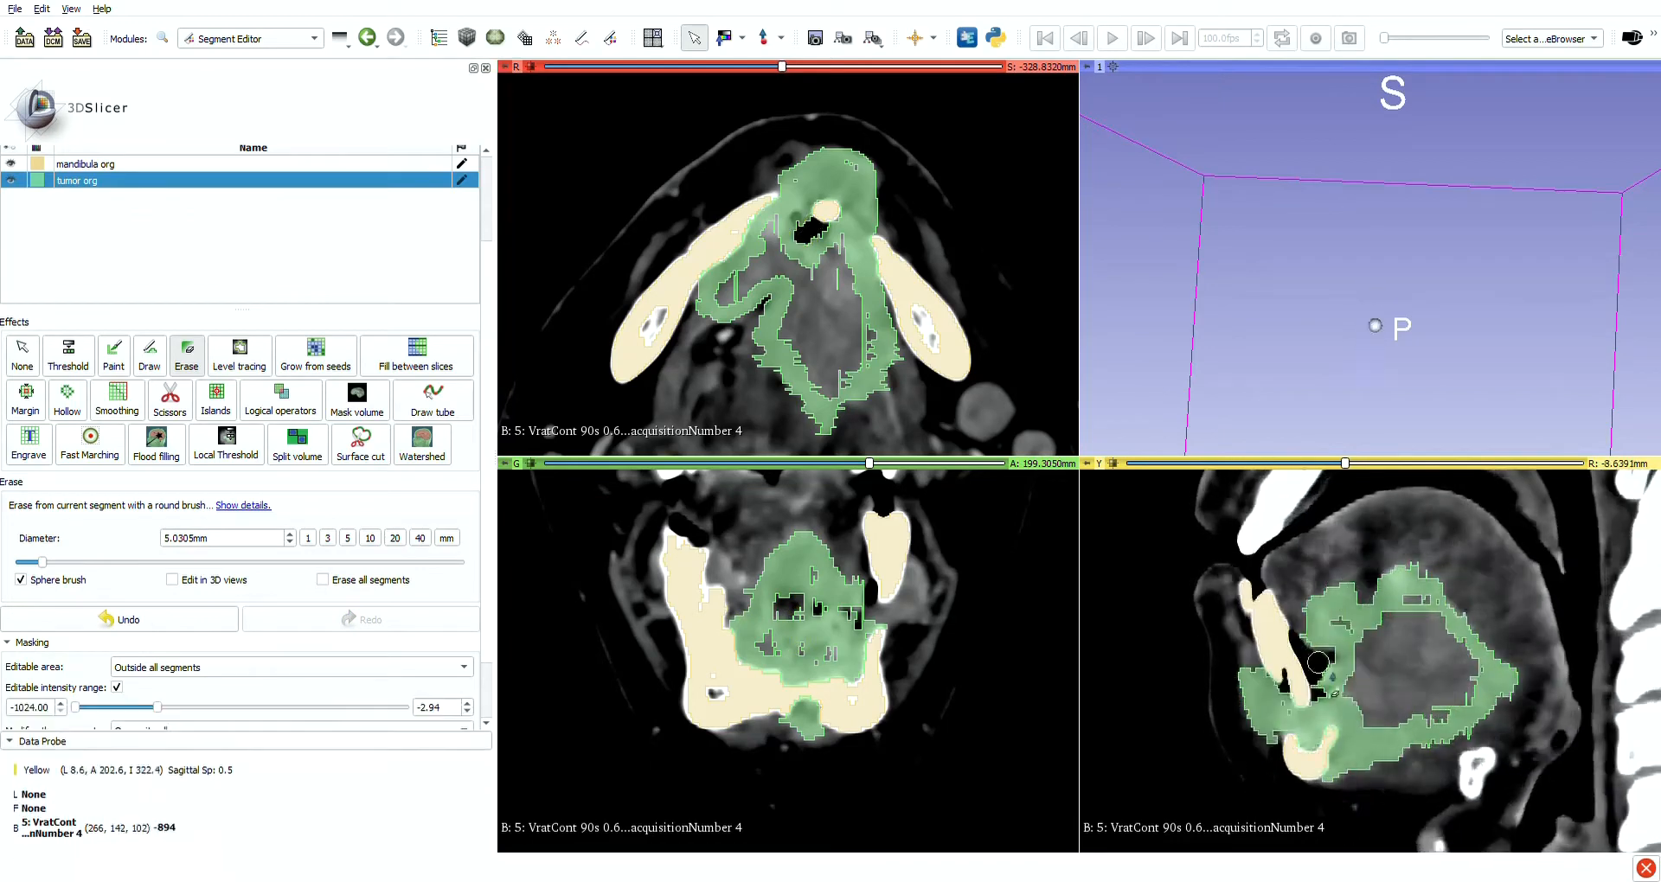
Display the mandible and tumor segments as 3D models
{"action": "scroll", "coordinate": [1317, 663], "scroll_direction": "down", "scroll_amount": 20}
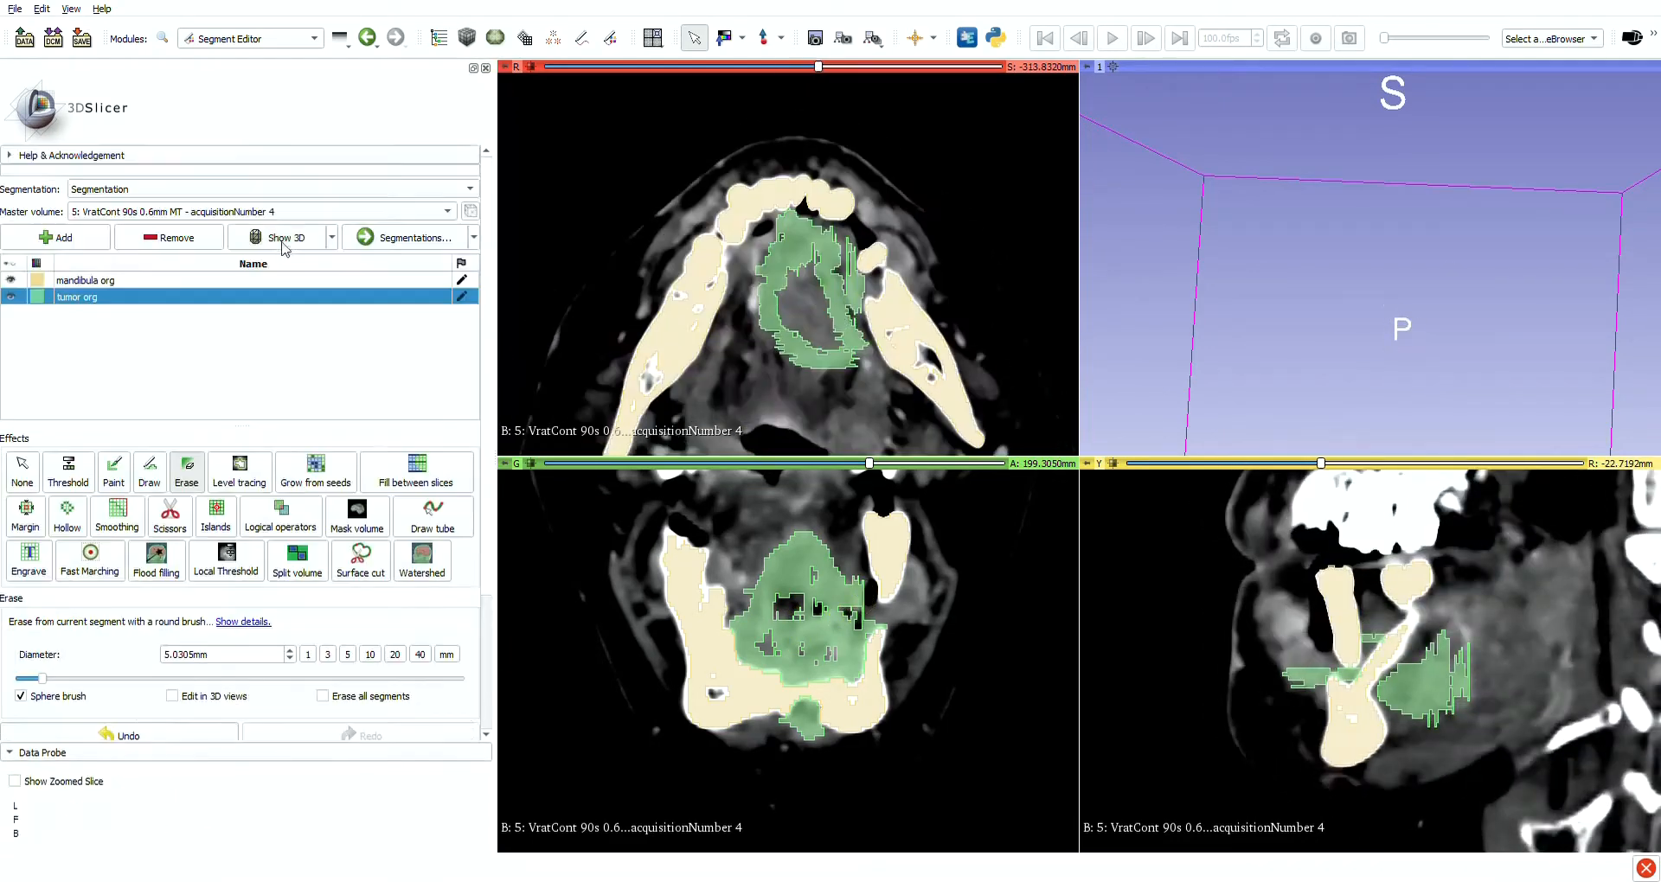
{"action": "left_click", "coordinate": [286, 244]}
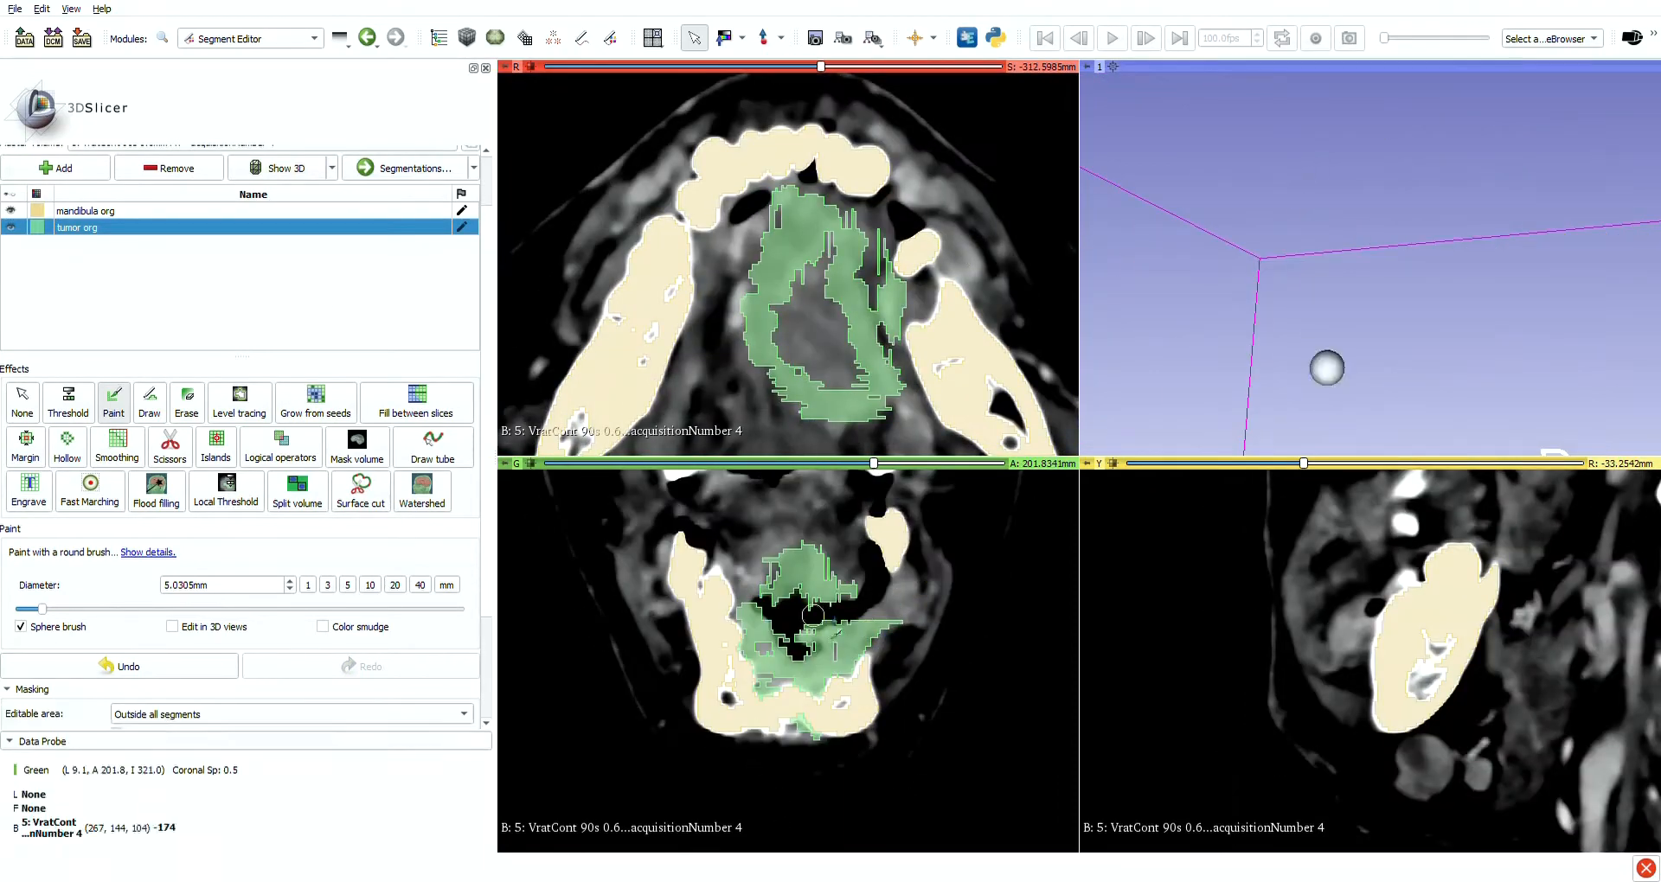
Turn off the sphere brush and paint the tumor's left part on coronal slices around A 202 mm with the 5 mm brush
{"action": "scroll", "coordinate": [900, 619], "scroll_direction": "down", "scroll_amount": 6}
{"action": "mouse_move", "coordinate": [891, 578]}
{"action": "left_mouse_down"}
{"action": "mouse_move", "coordinate": [890, 621]}
{"action": "mouse_move", "coordinate": [889, 578]}
{"action": "left_mouse_up"}
{"action": "left_click", "coordinate": [20, 627]}
{"action": "scroll", "coordinate": [895, 605], "scroll_direction": "up", "scroll_amount": 12}
{"action": "scroll", "coordinate": [874, 610], "scroll_direction": "up", "scroll_amount": 2}
{"action": "scroll", "coordinate": [882, 592], "scroll_direction": "up", "scroll_amount": 1}
{"action": "left_click_drag", "start_coordinate": [867, 613], "coordinate": [889, 585]}
{"action": "scroll", "coordinate": [875, 606], "scroll_direction": "up", "scroll_amount": 2}
{"action": "left_click_drag", "start_coordinate": [870, 613], "coordinate": [879, 560]}
{"action": "scroll", "coordinate": [870, 619], "scroll_direction": "up", "scroll_amount": 1}
{"action": "scroll", "coordinate": [869, 616], "scroll_direction": "up", "scroll_amount": 2}
{"action": "scroll", "coordinate": [878, 571], "scroll_direction": "up", "scroll_amount": 2}
{"action": "left_click_drag", "start_coordinate": [875, 587], "coordinate": [877, 563]}
{"action": "scroll", "coordinate": [876, 576], "scroll_direction": "up", "scroll_amount": 2}
Paint the tumor beside the left front teeth on the upper axial slices
{"action": "scroll", "coordinate": [891, 597], "scroll_direction": "up", "scroll_amount": 15}
{"action": "scroll", "coordinate": [908, 260], "scroll_direction": "down", "scroll_amount": 4}
{"action": "left_click_drag", "start_coordinate": [856, 156], "coordinate": [931, 201]}
{"action": "scroll", "coordinate": [859, 150], "scroll_direction": "down", "scroll_amount": 1}
{"action": "scroll", "coordinate": [917, 182], "scroll_direction": "up", "scroll_amount": 1}
{"action": "left_click_drag", "start_coordinate": [891, 164], "coordinate": [935, 200]}
{"action": "scroll", "coordinate": [913, 178], "scroll_direction": "up", "scroll_amount": 1}
{"action": "mouse_move", "coordinate": [893, 164]}
{"action": "left_mouse_down"}
{"action": "mouse_move", "coordinate": [932, 209]}
{"action": "mouse_move", "coordinate": [923, 167]}
{"action": "mouse_move", "coordinate": [932, 180]}
{"action": "left_mouse_up"}
{"action": "scroll", "coordinate": [920, 189], "scroll_direction": "up", "scroll_amount": 12}
{"action": "scroll", "coordinate": [947, 232], "scroll_direction": "down", "scroll_amount": 12}
{"action": "scroll", "coordinate": [908, 177], "scroll_direction": "up", "scroll_amount": 3}
{"action": "scroll", "coordinate": [917, 186], "scroll_direction": "up", "scroll_amount": 3}
{"action": "scroll", "coordinate": [912, 178], "scroll_direction": "up", "scroll_amount": 3}
{"action": "scroll", "coordinate": [921, 182], "scroll_direction": "down", "scroll_amount": 4}
{"action": "left_click_drag", "start_coordinate": [904, 164], "coordinate": [941, 208]}
{"action": "scroll", "coordinate": [926, 191], "scroll_direction": "down", "scroll_amount": 3}
Show the segments as 3D models, inspect the tumor surface and hide the models again
{"action": "scroll", "coordinate": [934, 195], "scroll_direction": "down", "scroll_amount": 20}
{"action": "left_click", "coordinate": [278, 169]}
{"action": "mouse_move", "coordinate": [1315, 329]}
{"action": "left_mouse_down"}
{"action": "mouse_move", "coordinate": [1384, 378]}
{"action": "mouse_move", "coordinate": [1408, 353]}
{"action": "left_mouse_up"}
{"action": "scroll", "coordinate": [934, 363], "scroll_direction": "down", "scroll_amount": 1}
{"action": "scroll", "coordinate": [925, 567], "scroll_direction": "down", "scroll_amount": 20}
{"action": "left_click", "coordinate": [278, 169]}
Paint the tumor area beside the left side of the mandible on the coronal slices
{"action": "scroll", "coordinate": [938, 567], "scroll_direction": "down", "scroll_amount": 4}
{"action": "mouse_move", "coordinate": [951, 552]}
{"action": "left_mouse_down"}
{"action": "mouse_move", "coordinate": [936, 595]}
{"action": "mouse_move", "coordinate": [948, 524]}
{"action": "left_mouse_up"}
{"action": "scroll", "coordinate": [943, 575], "scroll_direction": "down", "scroll_amount": 4}
{"action": "scroll", "coordinate": [950, 572], "scroll_direction": "up", "scroll_amount": 3}
{"action": "scroll", "coordinate": [951, 572], "scroll_direction": "down", "scroll_amount": 2}
{"action": "scroll", "coordinate": [951, 571], "scroll_direction": "up", "scroll_amount": 2, "text": "shift"}
{"action": "scroll", "coordinate": [949, 558], "scroll_direction": "down", "scroll_amount": 1}
{"action": "scroll", "coordinate": [945, 563], "scroll_direction": "down", "scroll_amount": 1}
{"action": "scroll", "coordinate": [945, 576], "scroll_direction": "down", "scroll_amount": 2}
{"action": "scroll", "coordinate": [960, 546], "scroll_direction": "down", "scroll_amount": 9}
{"action": "scroll", "coordinate": [949, 535], "scroll_direction": "down", "scroll_amount": 10}
Show the segments in 3D, enable editing in 3D views and inspect the tumor and mandible models for artefacts
{"action": "left_click", "coordinate": [278, 169]}
{"action": "scroll", "coordinate": [1350, 277], "scroll_direction": "down", "scroll_amount": 5}
{"action": "left_click_drag", "start_coordinate": [1350, 250], "coordinate": [1419, 311]}
{"action": "left_click", "coordinate": [172, 627]}
{"action": "scroll", "coordinate": [1297, 395], "scroll_direction": "up", "scroll_amount": 7}
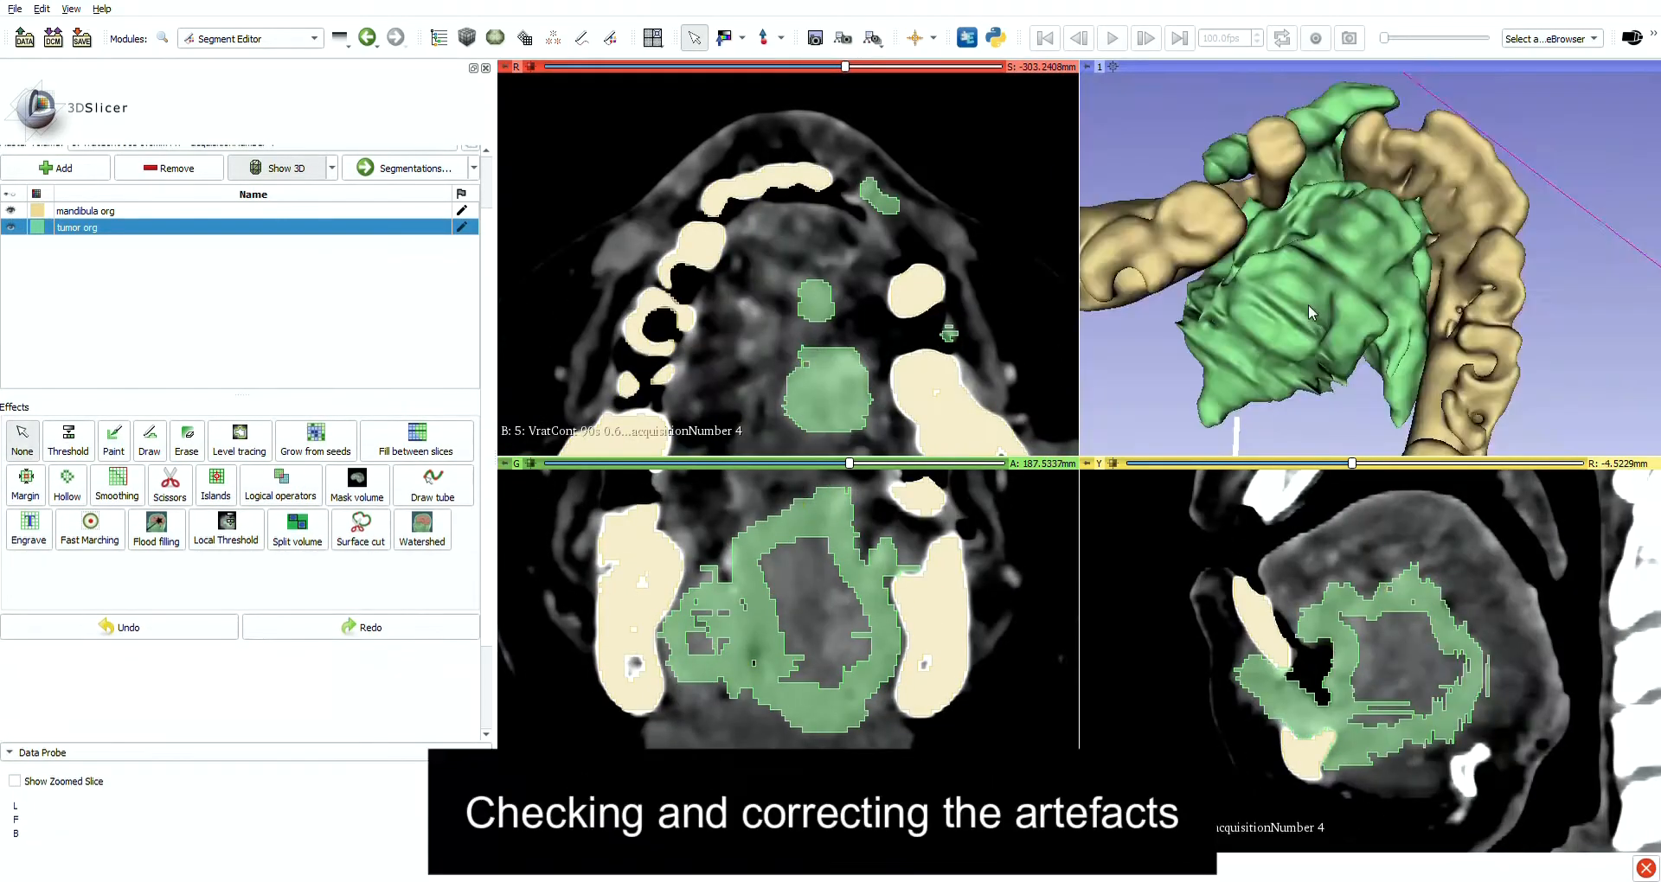
{"action": "left_click_drag", "start_coordinate": [1309, 305], "coordinate": [1324, 234]}
{"action": "scroll", "coordinate": [1341, 260], "scroll_direction": "down", "scroll_amount": 5}
{"action": "mouse_move", "coordinate": [1428, 268]}
{"action": "left_mouse_down"}
{"action": "mouse_move", "coordinate": [1337, 289]}
{"action": "mouse_move", "coordinate": [1412, 297]}
{"action": "left_mouse_up"}
{"action": "scroll", "coordinate": [1337, 289], "scroll_direction": "up", "scroll_amount": 5}
Select the mandible segment and fill the small hole on the rounded condyle in the 3D view with the Paint effect
{"action": "left_click", "coordinate": [106, 209]}
{"action": "left_click", "coordinate": [113, 441]}
{"action": "scroll", "coordinate": [1328, 246], "scroll_direction": "up", "scroll_amount": 3}
{"action": "left_click", "coordinate": [23, 405]}
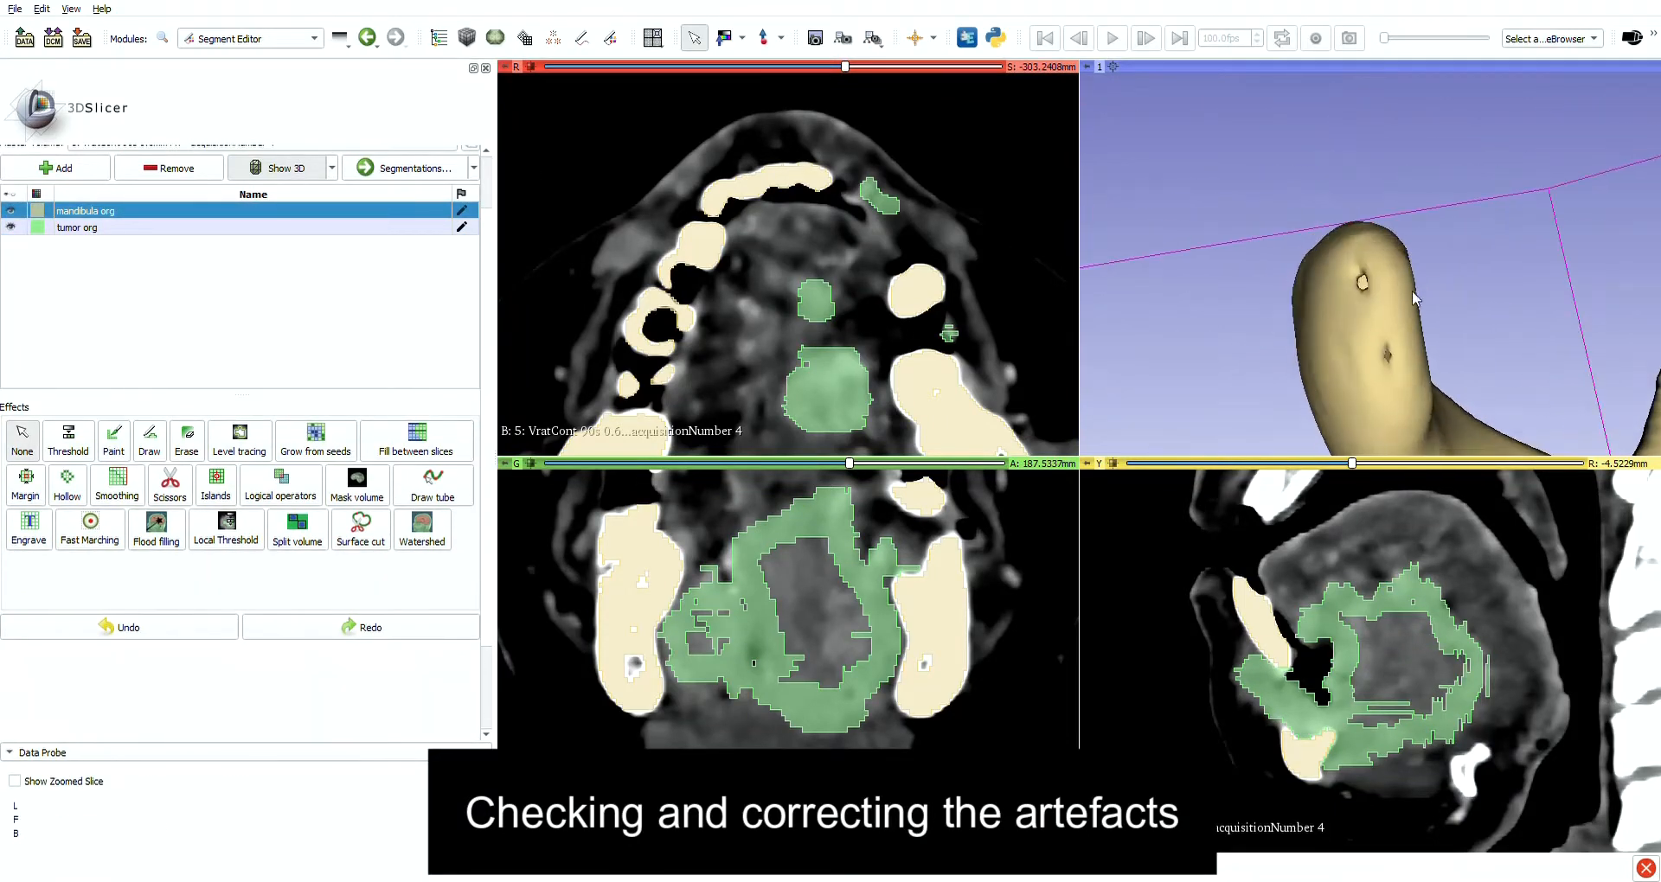
{"action": "key", "text": "space"}
{"action": "left_click", "coordinate": [1361, 282]}
{"action": "key", "text": "space"}
Fill the holes on the mandibular ramus in the 3D view with the 1 mm brush
{"action": "mouse_move", "coordinate": [1393, 360]}
{"action": "left_mouse_down"}
{"action": "mouse_move", "coordinate": [1343, 332]}
{"action": "mouse_move", "coordinate": [1450, 371]}
{"action": "mouse_move", "coordinate": [1471, 337]}
{"action": "left_mouse_up"}
{"action": "key", "text": "space"}
{"action": "key", "text": "space"}
{"action": "key", "text": "space"}
{"action": "key", "text": "space"}
{"action": "key", "text": "space"}
{"action": "left_click", "coordinate": [1401, 355]}
{"action": "key", "text": "space"}
{"action": "key", "text": "space"}
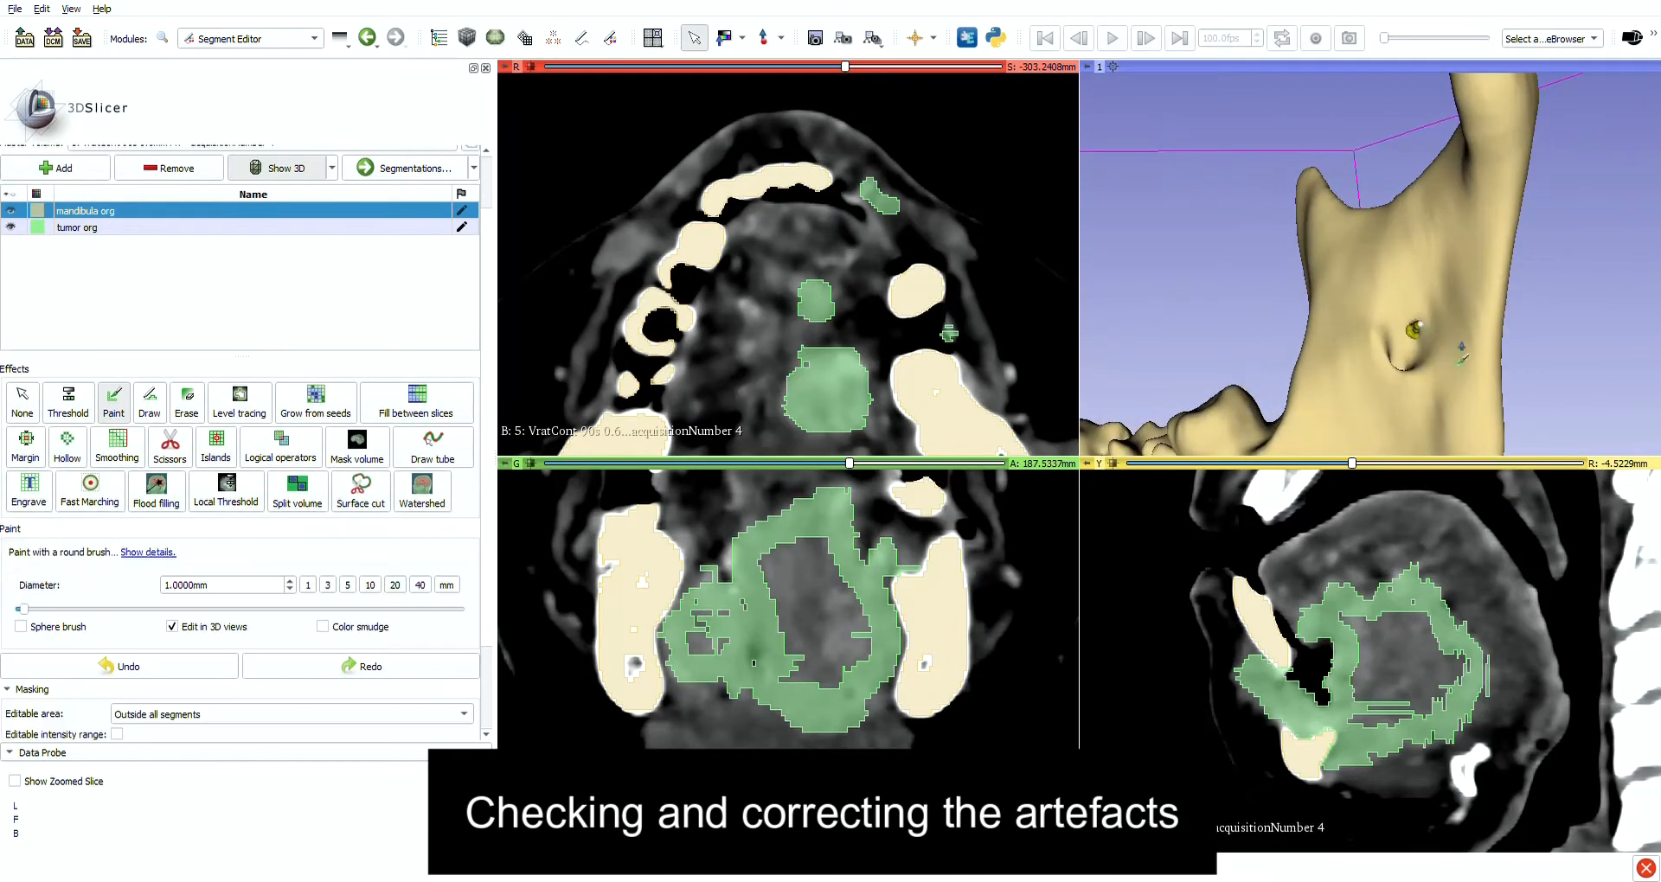
{"action": "key", "text": "space"}
Turn the mandible model and paint over another surface hole in the 3D view
{"action": "scroll", "coordinate": [1462, 348], "scroll_direction": "down", "scroll_amount": 5}
{"action": "scroll", "coordinate": [1412, 289], "scroll_direction": "up", "scroll_amount": 5}
{"action": "mouse_move", "coordinate": [1413, 289]}
{"action": "left_mouse_down"}
{"action": "mouse_move", "coordinate": [1349, 260]}
{"action": "mouse_move", "coordinate": [1286, 196]}
{"action": "mouse_move", "coordinate": [1258, 263]}
{"action": "mouse_move", "coordinate": [1264, 323]}
{"action": "mouse_move", "coordinate": [1231, 341]}
{"action": "left_mouse_up"}
{"action": "key", "text": "space"}
{"action": "left_click", "coordinate": [1232, 262]}
{"action": "key", "text": "space"}
{"action": "key", "text": "space"}
{"action": "key", "text": "space"}
Paint over the holes beside the tooth roots on the outer mandible surface in the 3D view with the 3 mm brush
{"action": "scroll", "coordinate": [1231, 341], "scroll_direction": "down", "scroll_amount": 5}
{"action": "left_click_drag", "start_coordinate": [1384, 333], "coordinate": [1477, 311]}
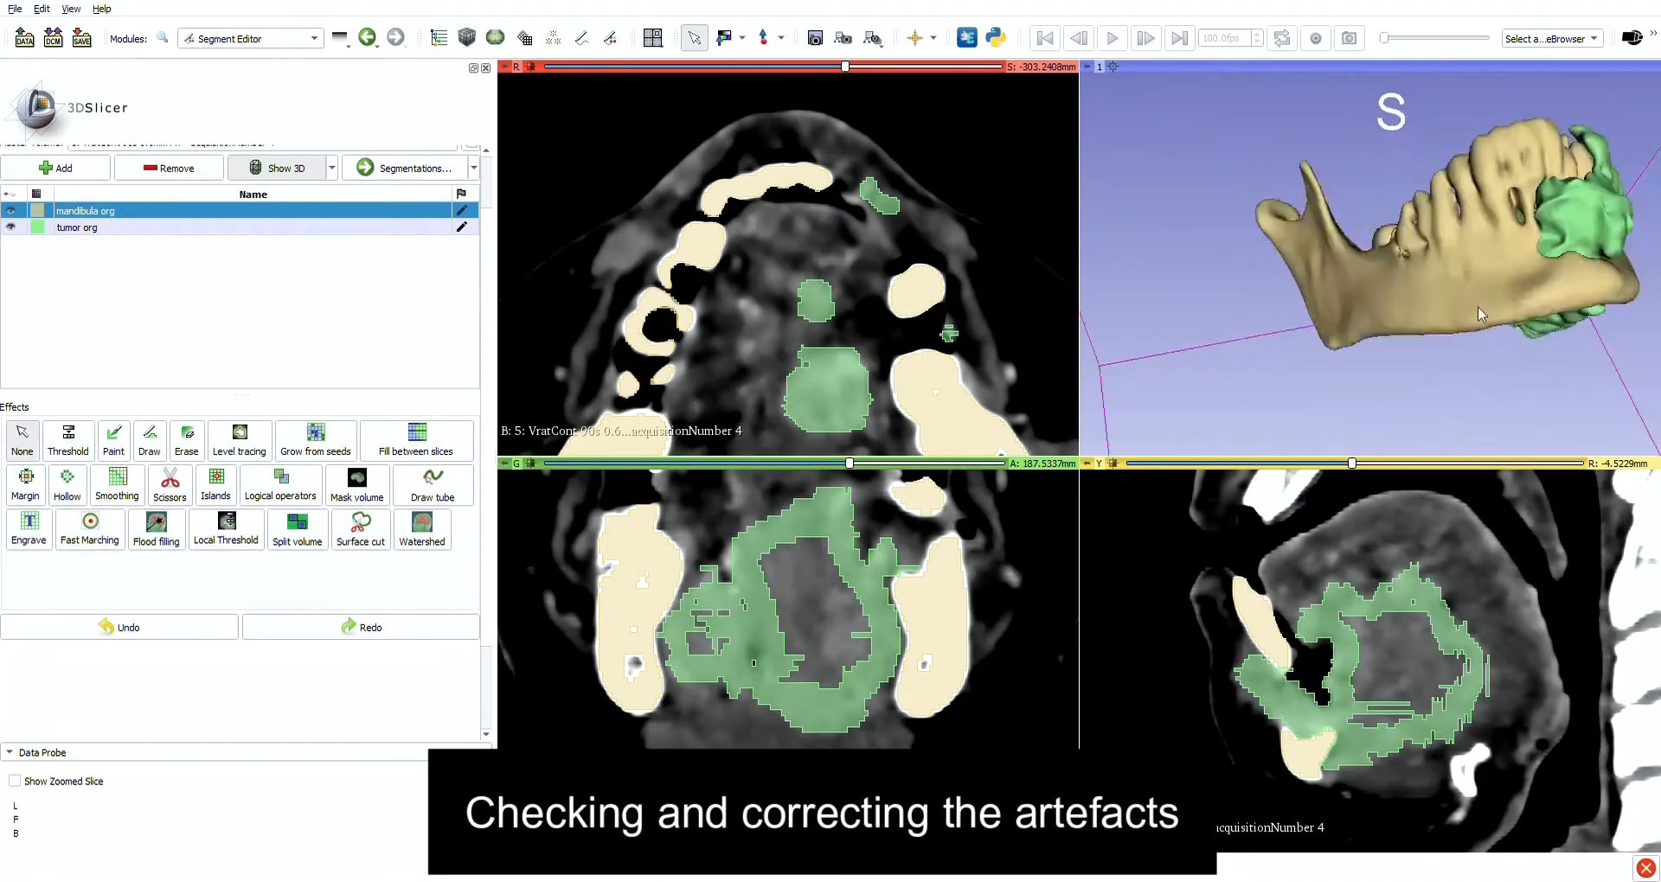
{"action": "scroll", "coordinate": [1479, 308], "scroll_direction": "up", "scroll_amount": 6}
{"action": "key", "text": "space"}
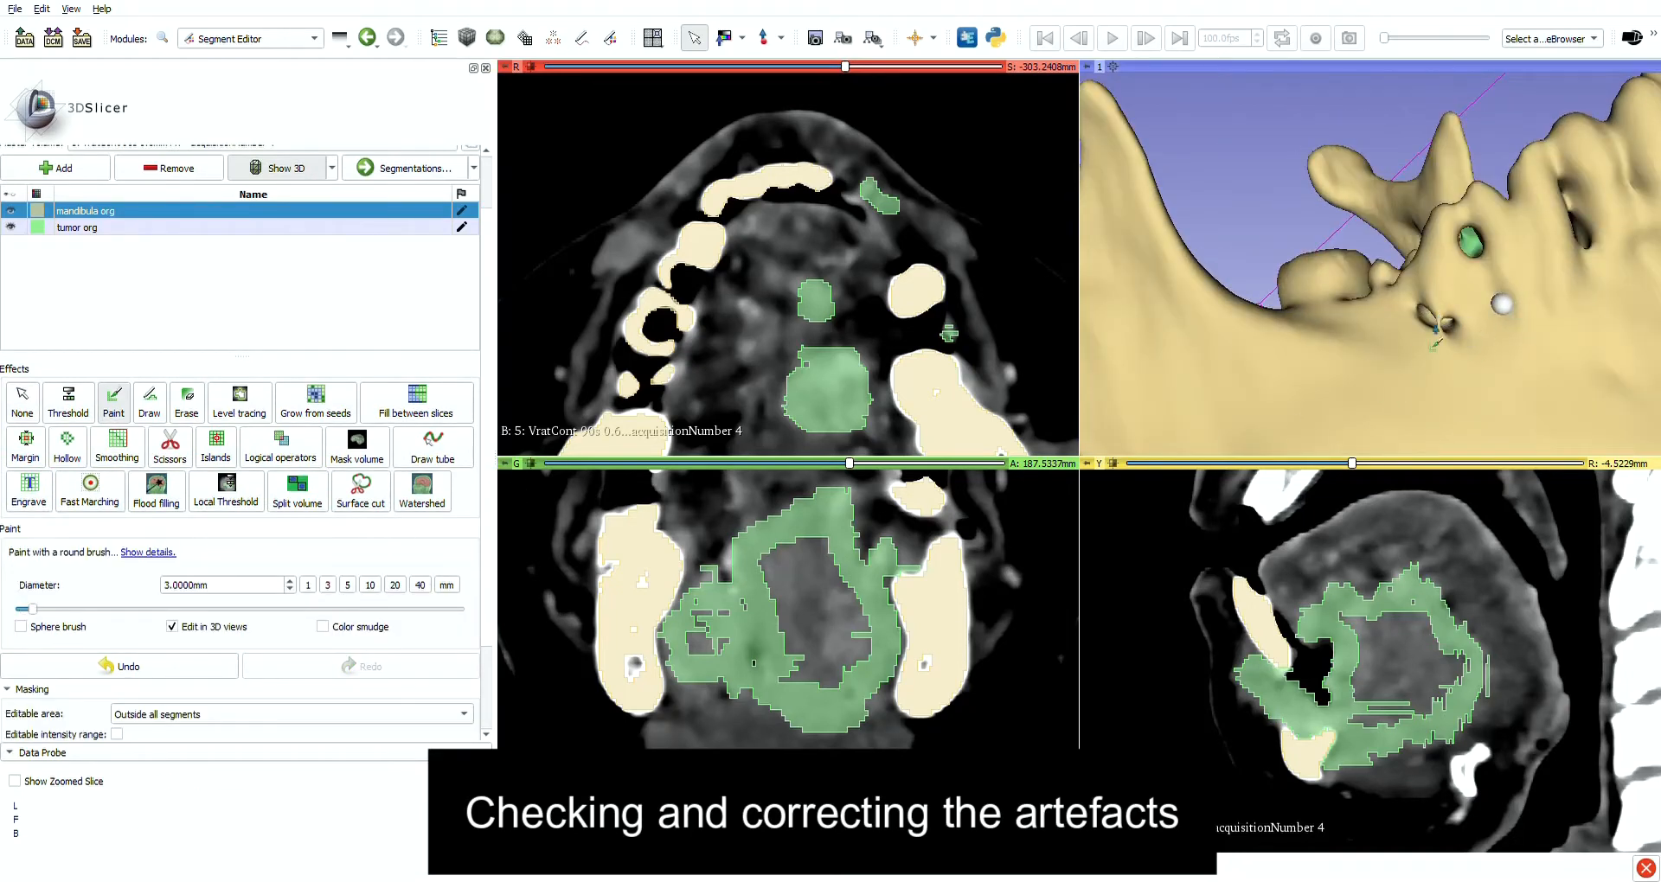
{"action": "key", "text": "space"}
{"action": "scroll", "coordinate": [1499, 350], "scroll_direction": "down", "scroll_amount": 5}
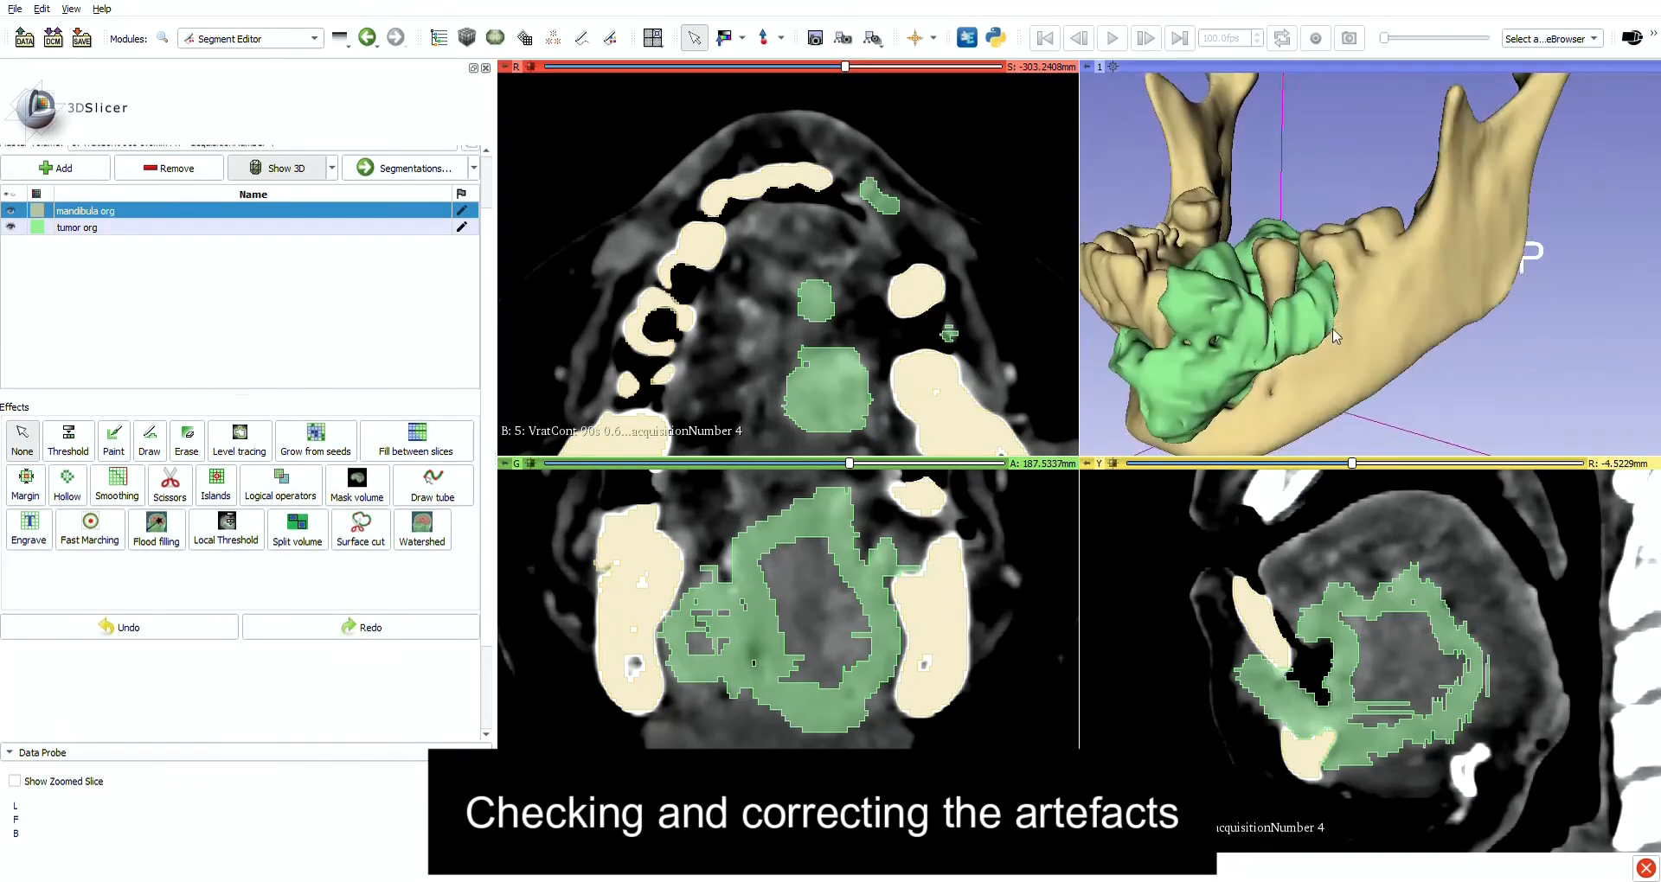
{"action": "scroll", "coordinate": [1499, 350], "scroll_direction": "up", "scroll_amount": 5}
{"action": "key", "text": "space"}
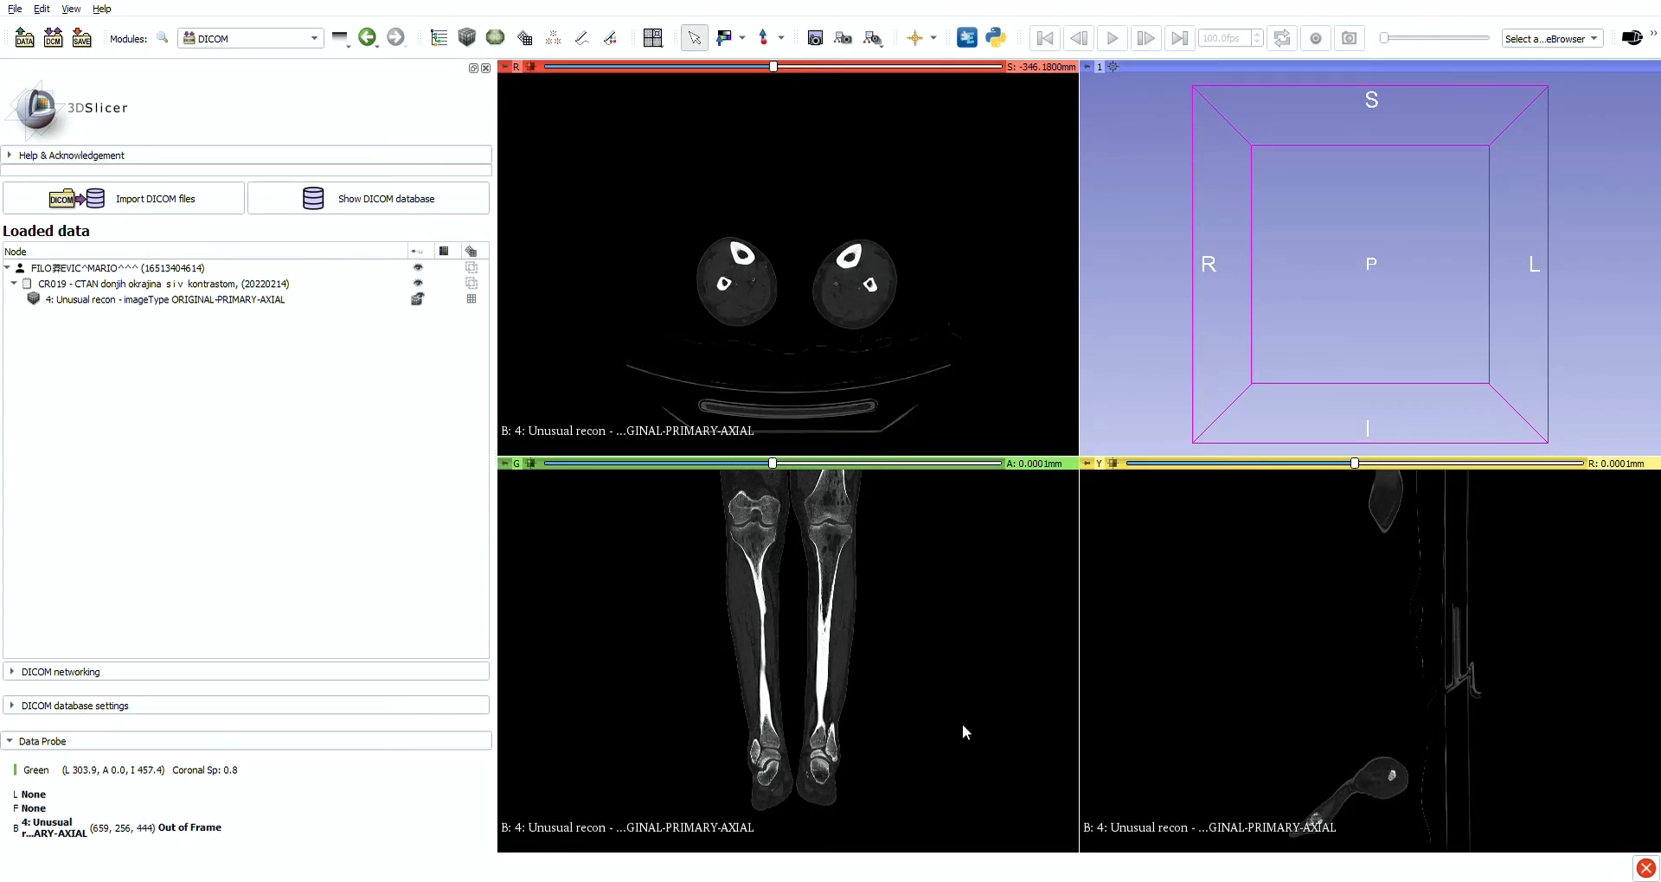
Bring the leg CT's coronal slice to about A 7.5 mm and enlarge the right lower leg in the axial view
{"action": "scroll", "coordinate": [882, 687], "scroll_direction": "up", "scroll_amount": 9}
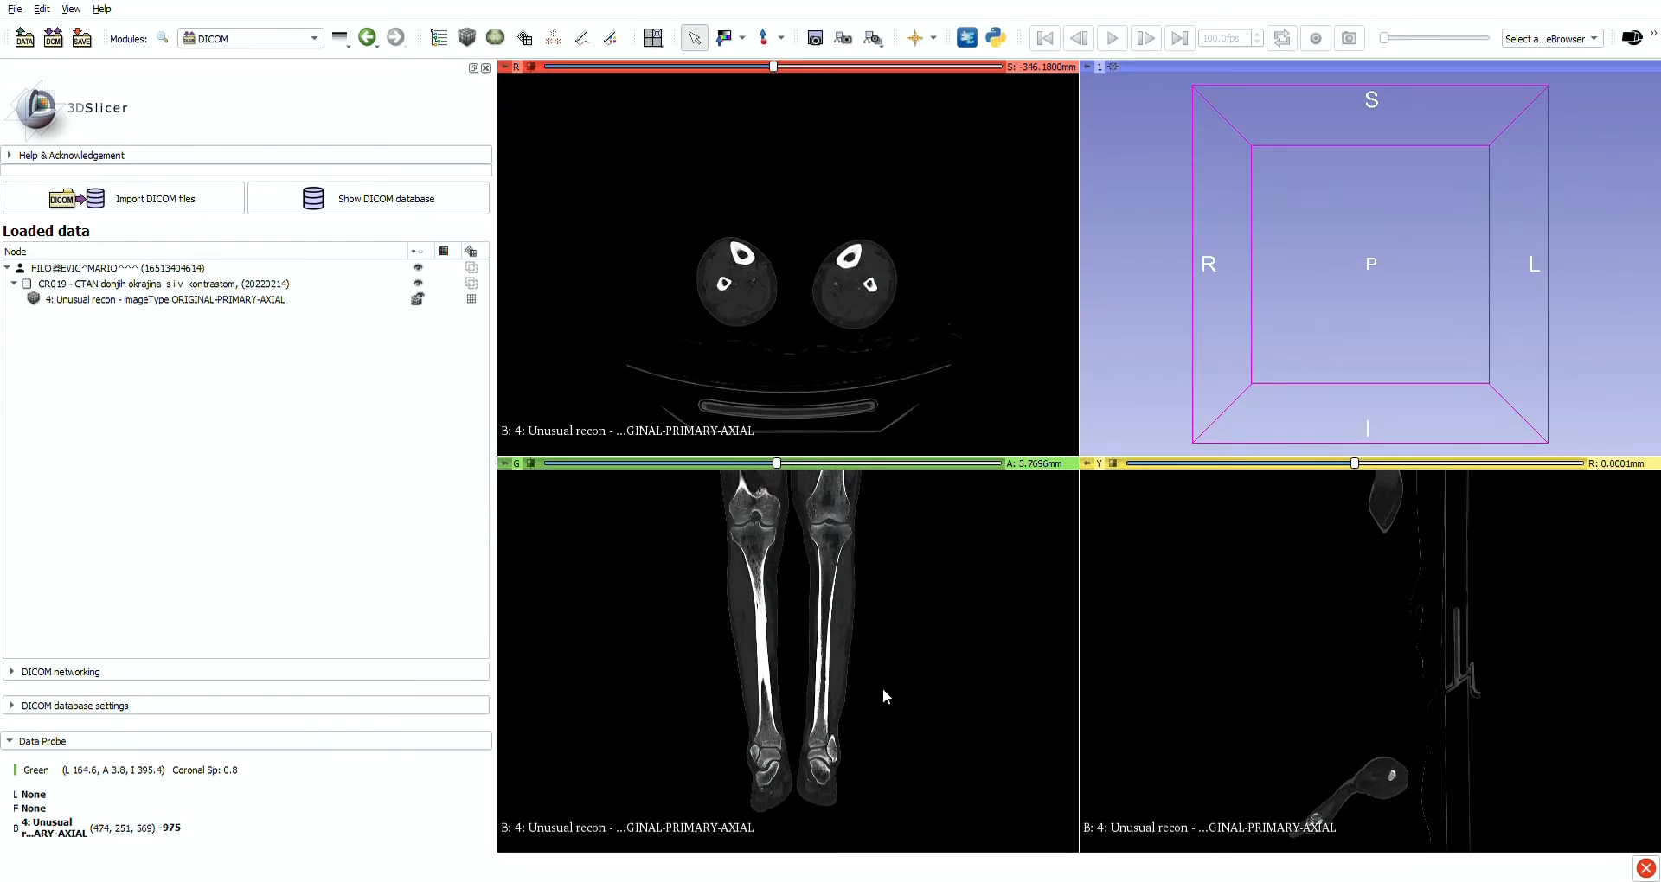
{"action": "scroll", "coordinate": [856, 692], "scroll_direction": "up", "scroll_amount": 2, "text": "ctrl"}
{"action": "scroll", "coordinate": [695, 237], "scroll_direction": "up", "scroll_amount": 10, "text": "ctrl"}
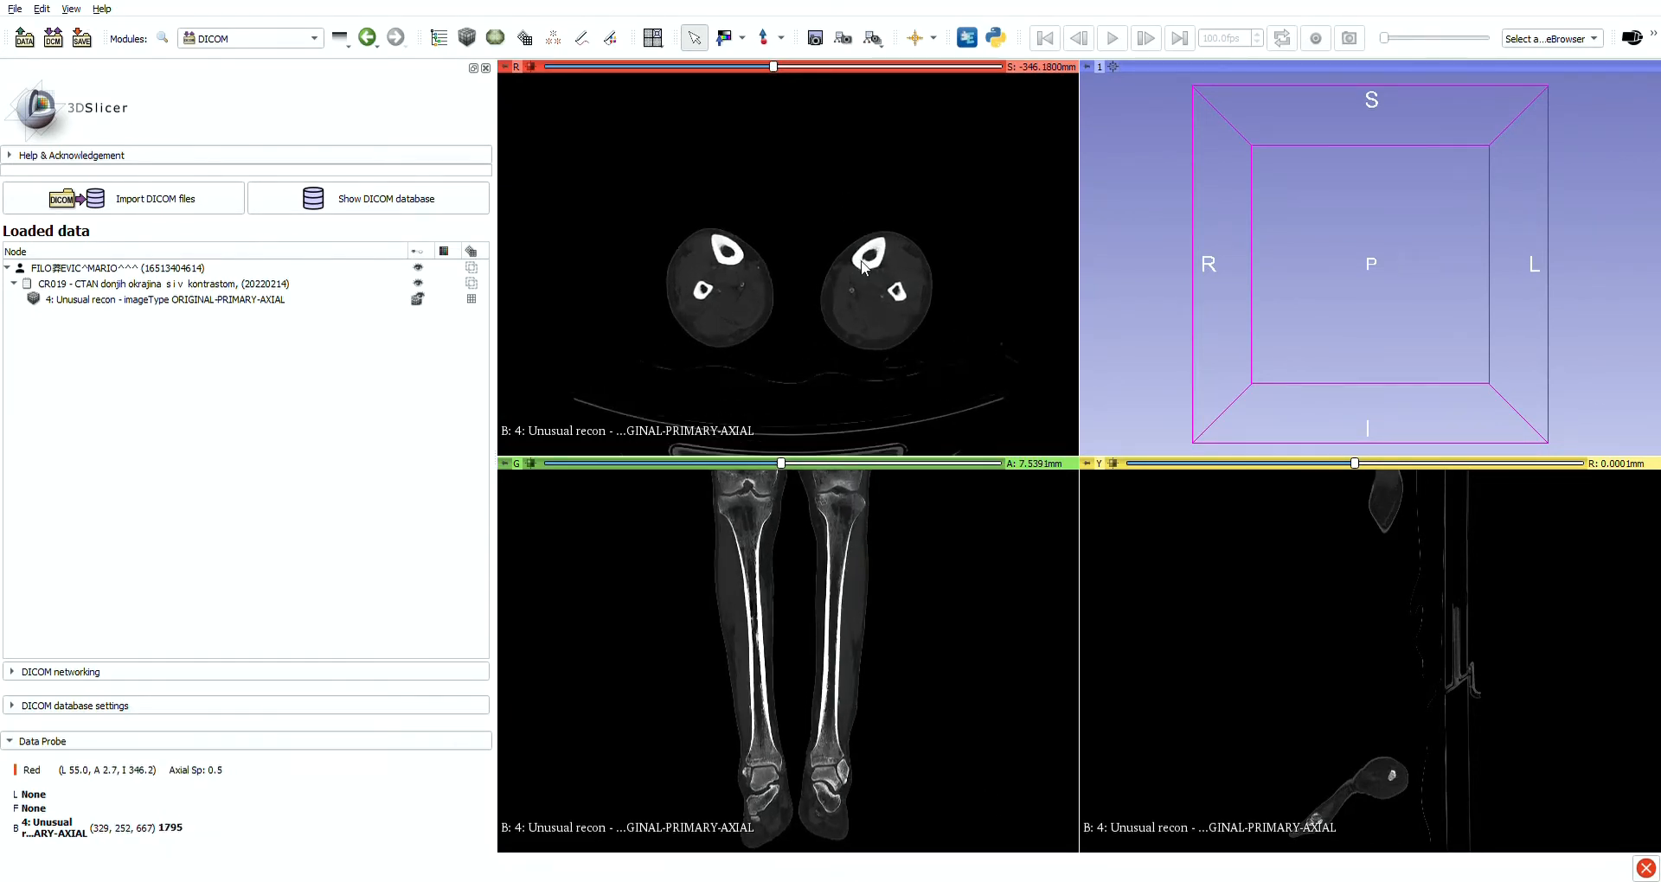
{"action": "scroll", "coordinate": [736, 230], "scroll_direction": "up", "scroll_amount": 5, "text": "ctrl"}
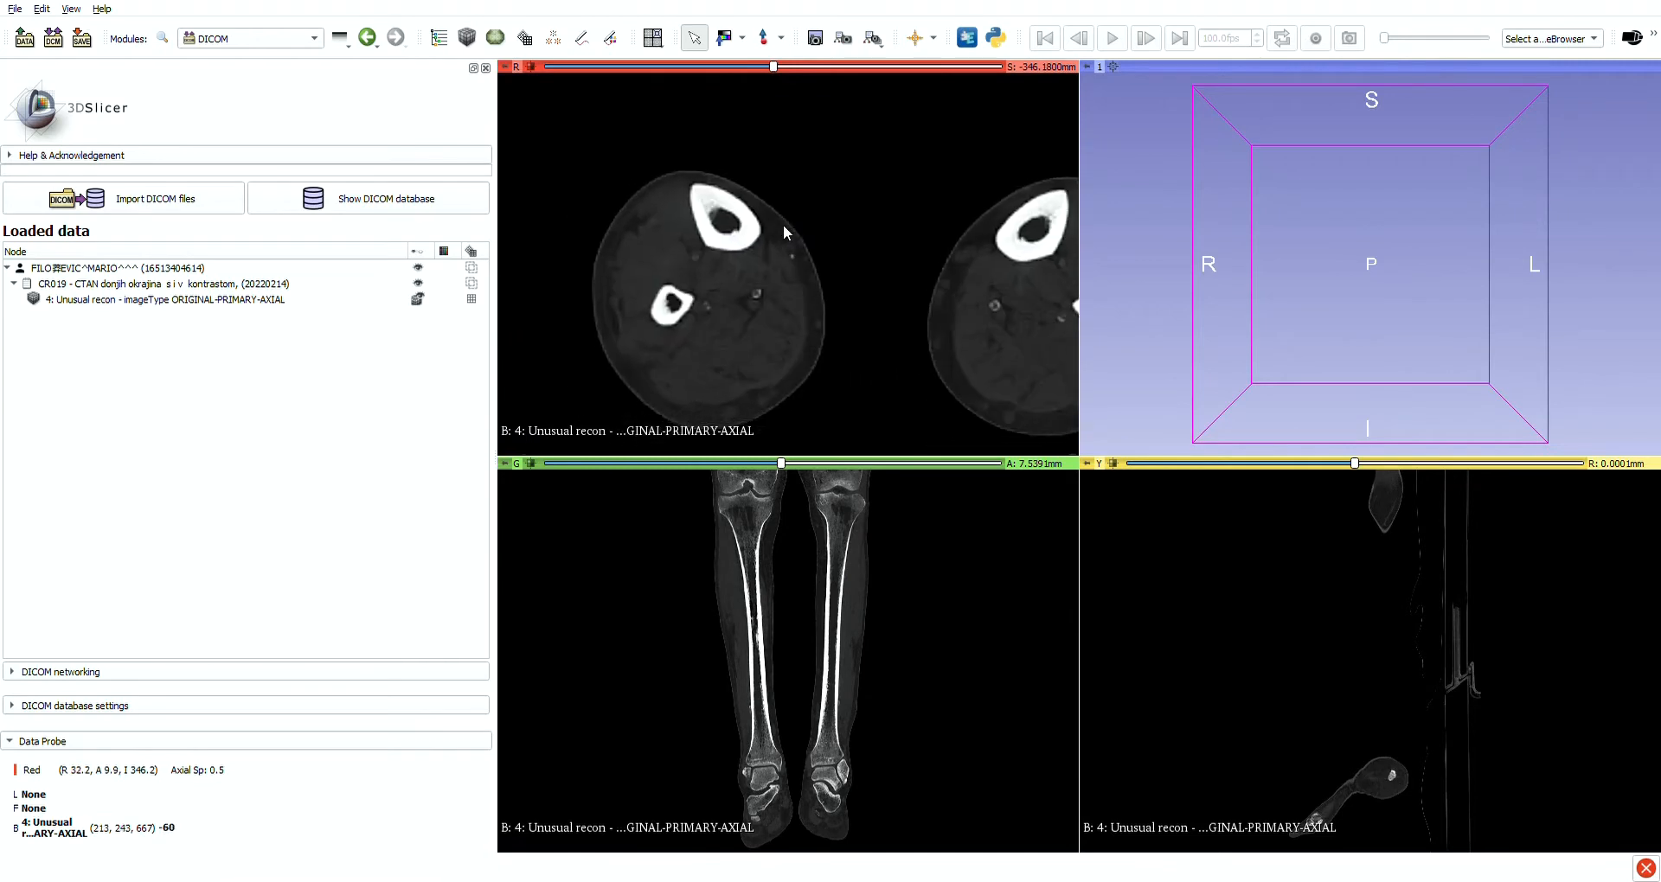
Adjust the leg CT's window and level and check the right lower leg on axial slices from S -440 to -197 mm
{"action": "left_click", "coordinate": [725, 38]}
{"action": "left_click_drag", "start_coordinate": [737, 288], "coordinate": [716, 298]}
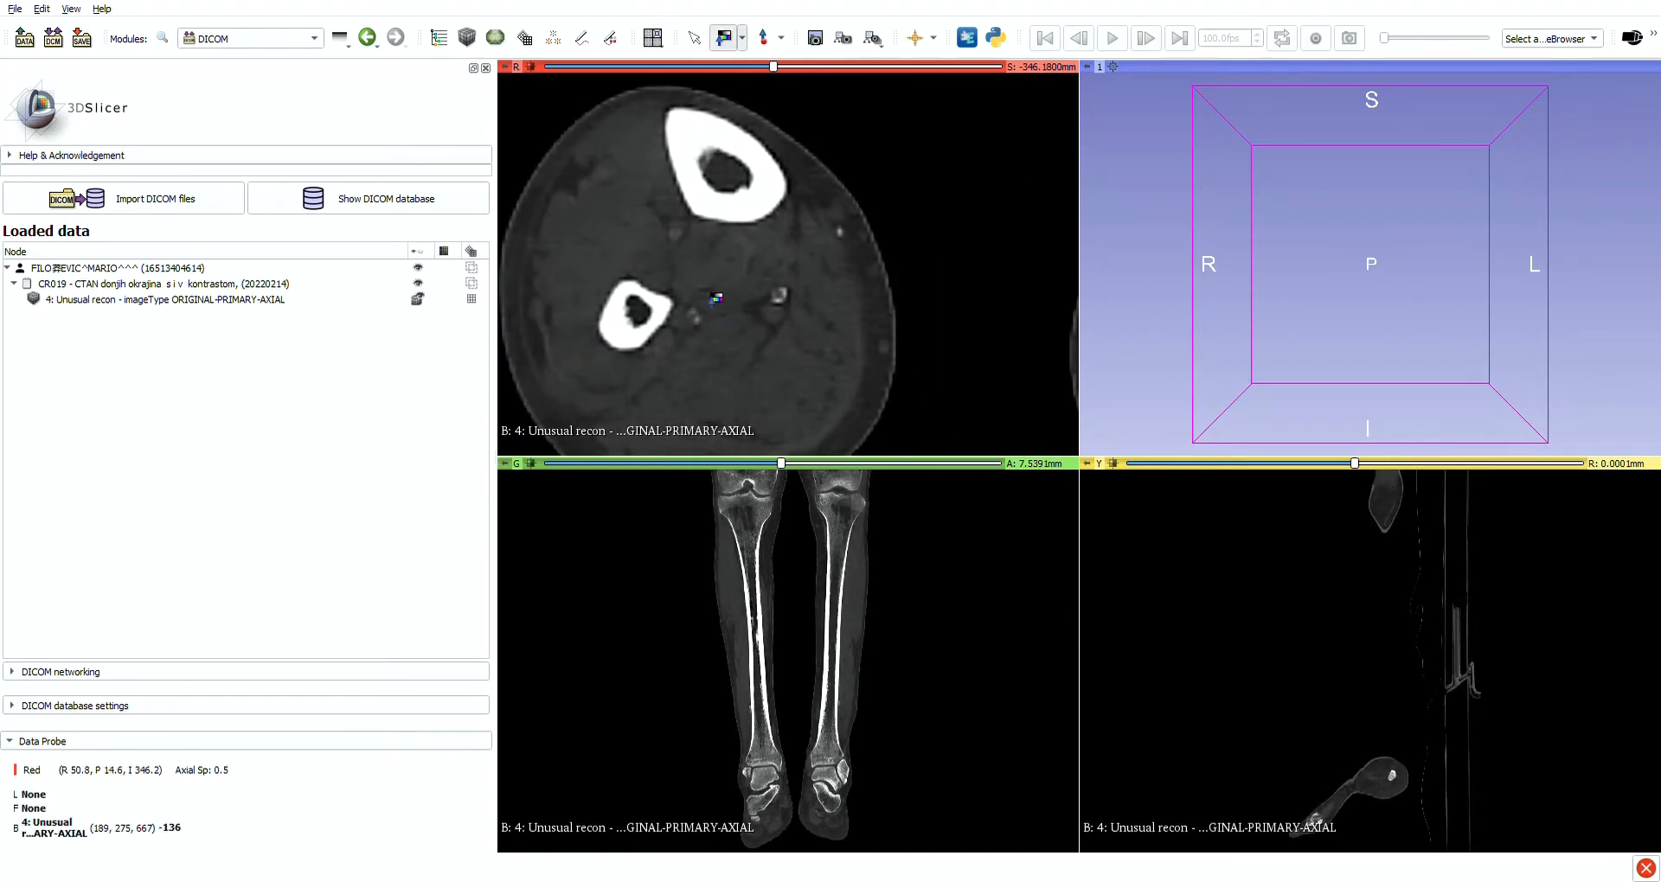
{"action": "left_click_drag", "start_coordinate": [771, 66], "coordinate": [709, 83]}
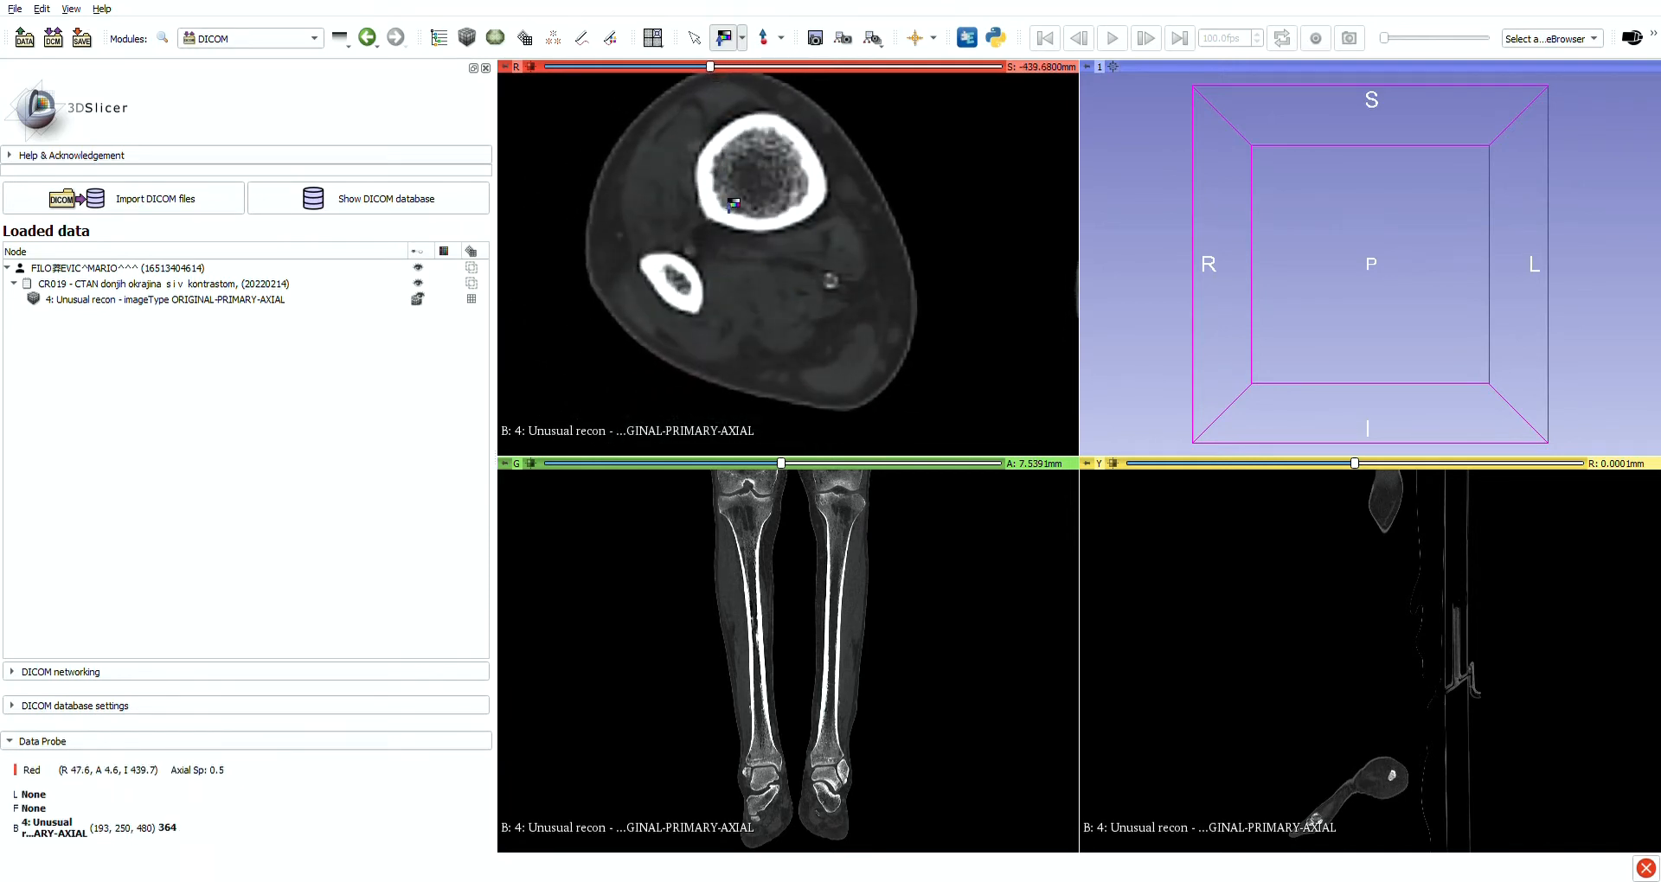
{"action": "left_click_drag", "start_coordinate": [741, 192], "coordinate": [744, 217]}
{"action": "left_click_drag", "start_coordinate": [709, 66], "coordinate": [868, 67]}
{"action": "left_click", "coordinate": [695, 38]}
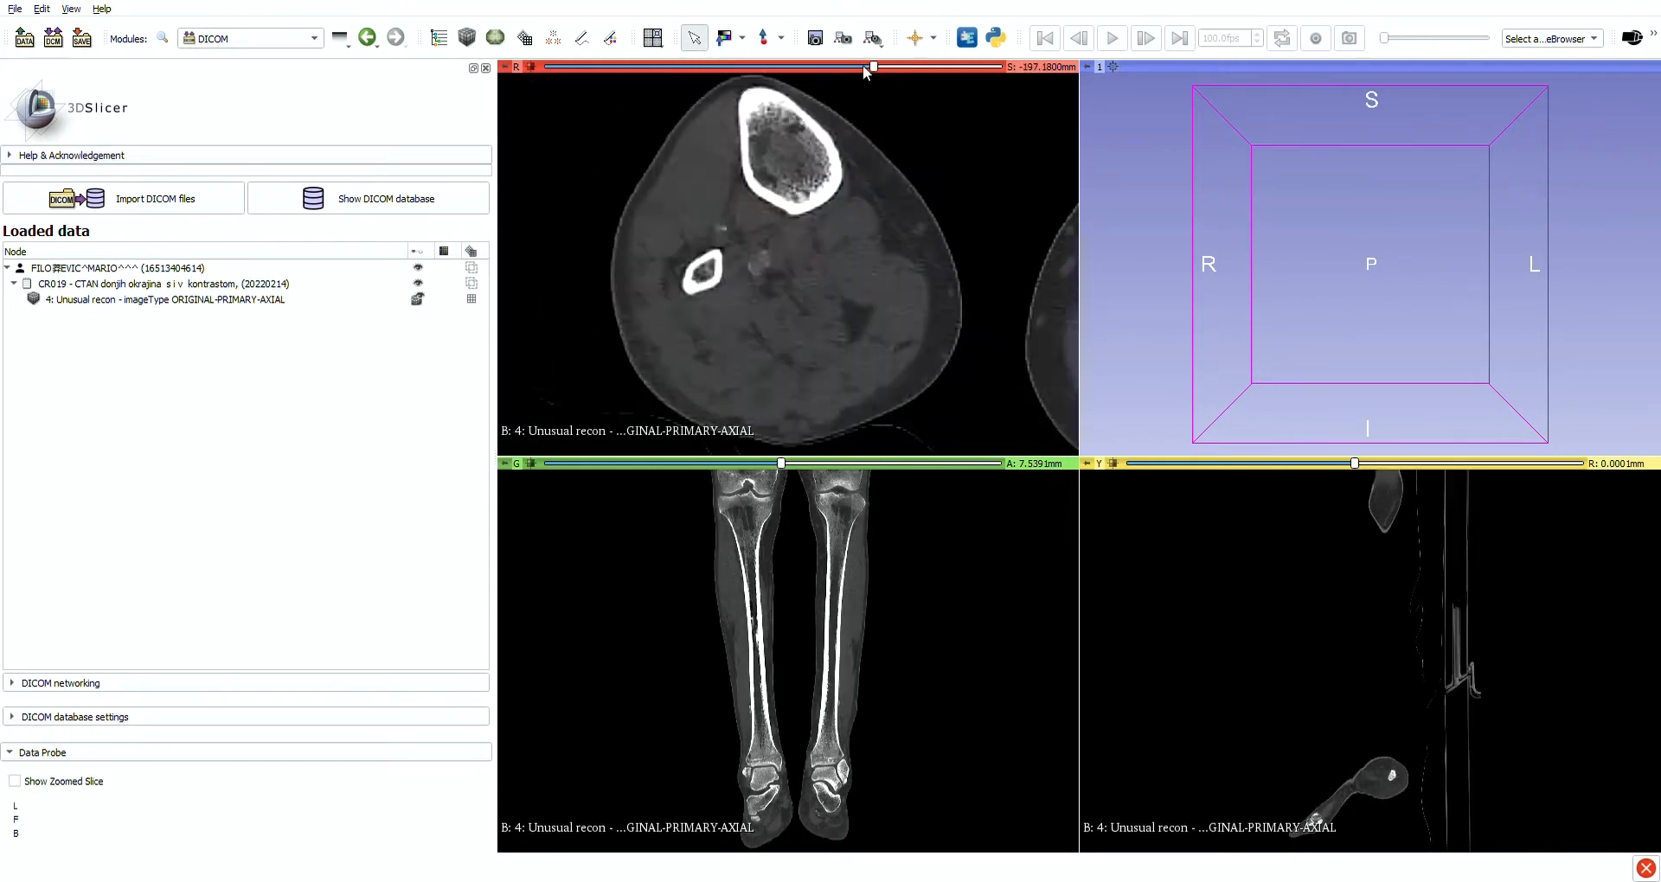
{"action": "left_click_drag", "start_coordinate": [868, 66], "coordinate": [804, 67]}
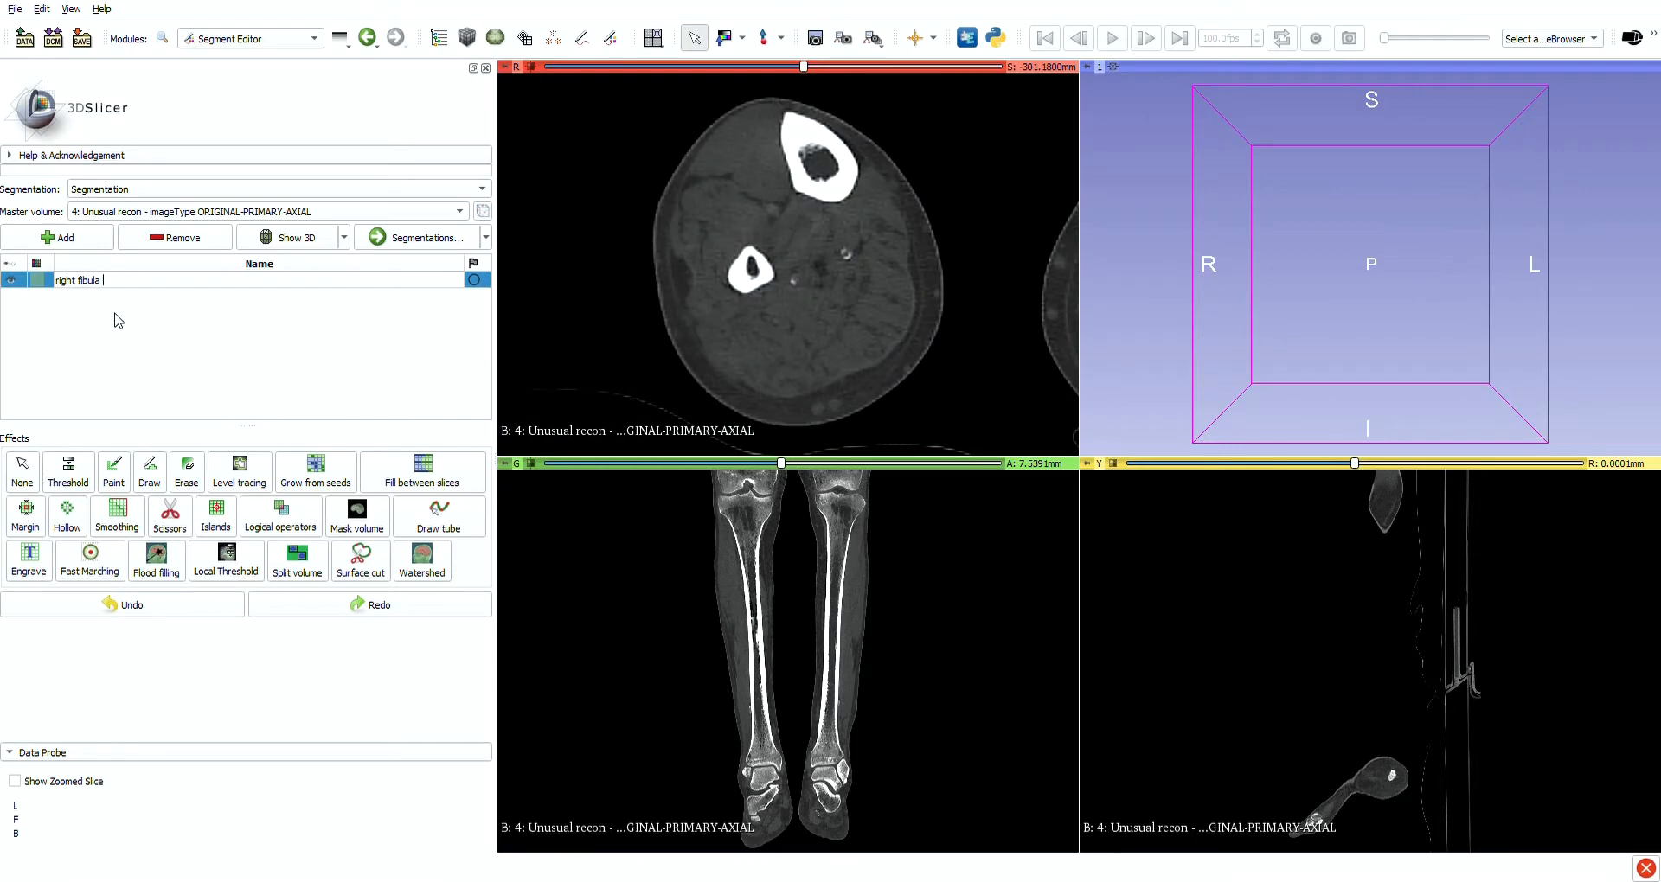
Name the new segment "right fibula and peron art" and fill it by thresholding the bones and contrast-filled arteries
{"action": "type", "text": "right fibula and peron art"}
{"action": "key", "text": "Return"}
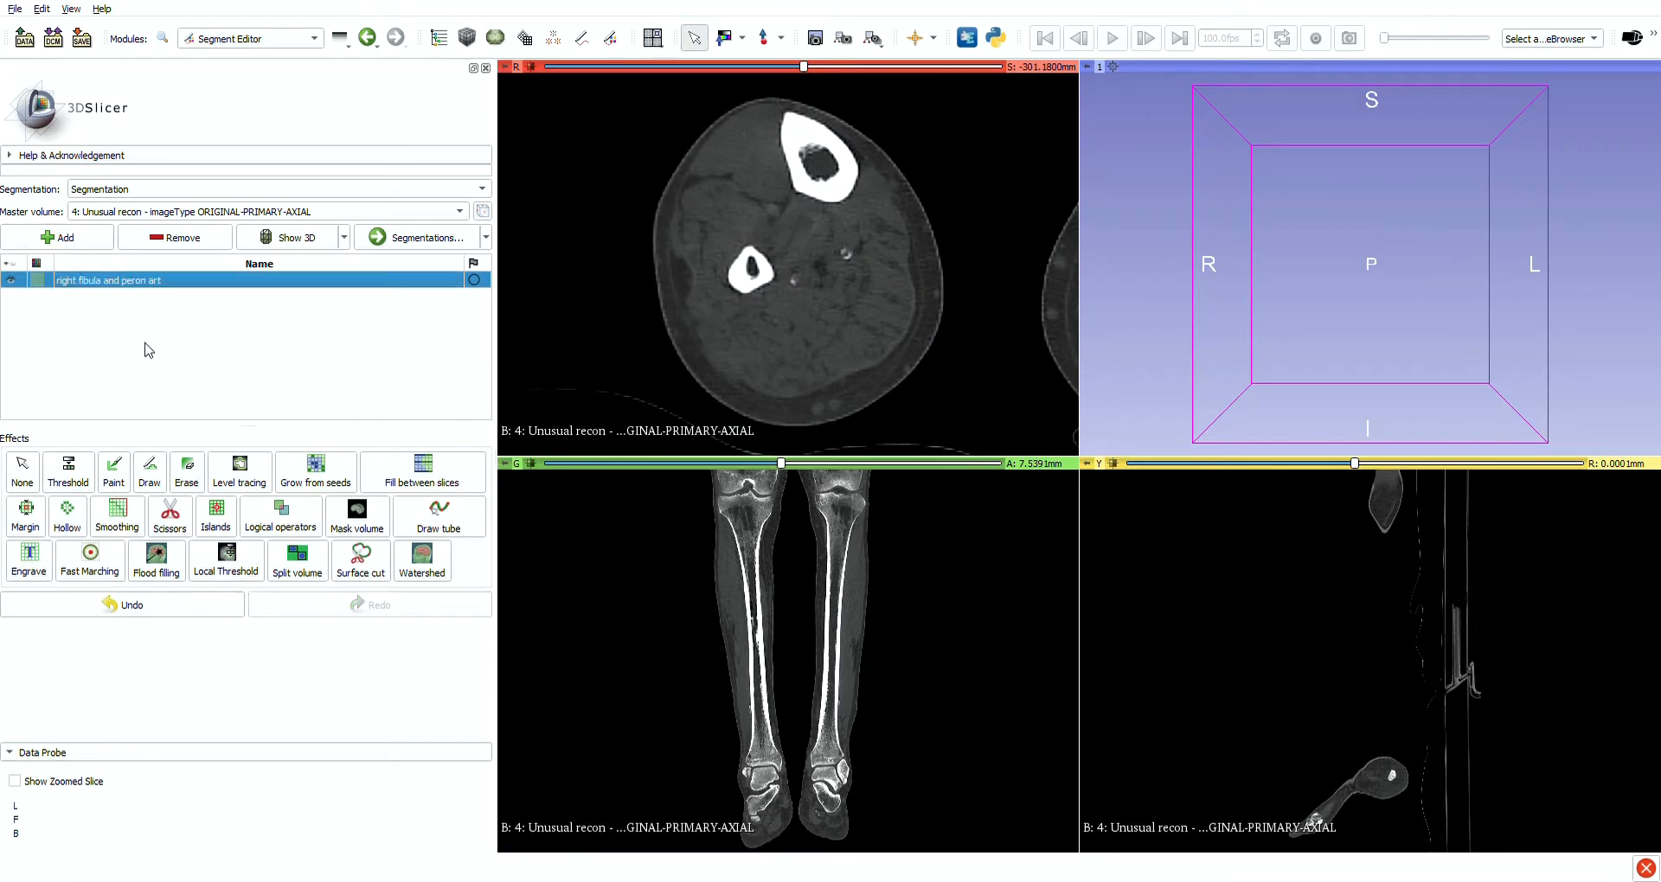
{"action": "left_click", "coordinate": [69, 473]}
{"action": "left_click_drag", "start_coordinate": [124, 678], "coordinate": [149, 678]}
{"action": "left_click_drag", "start_coordinate": [804, 67], "coordinate": [651, 113]}
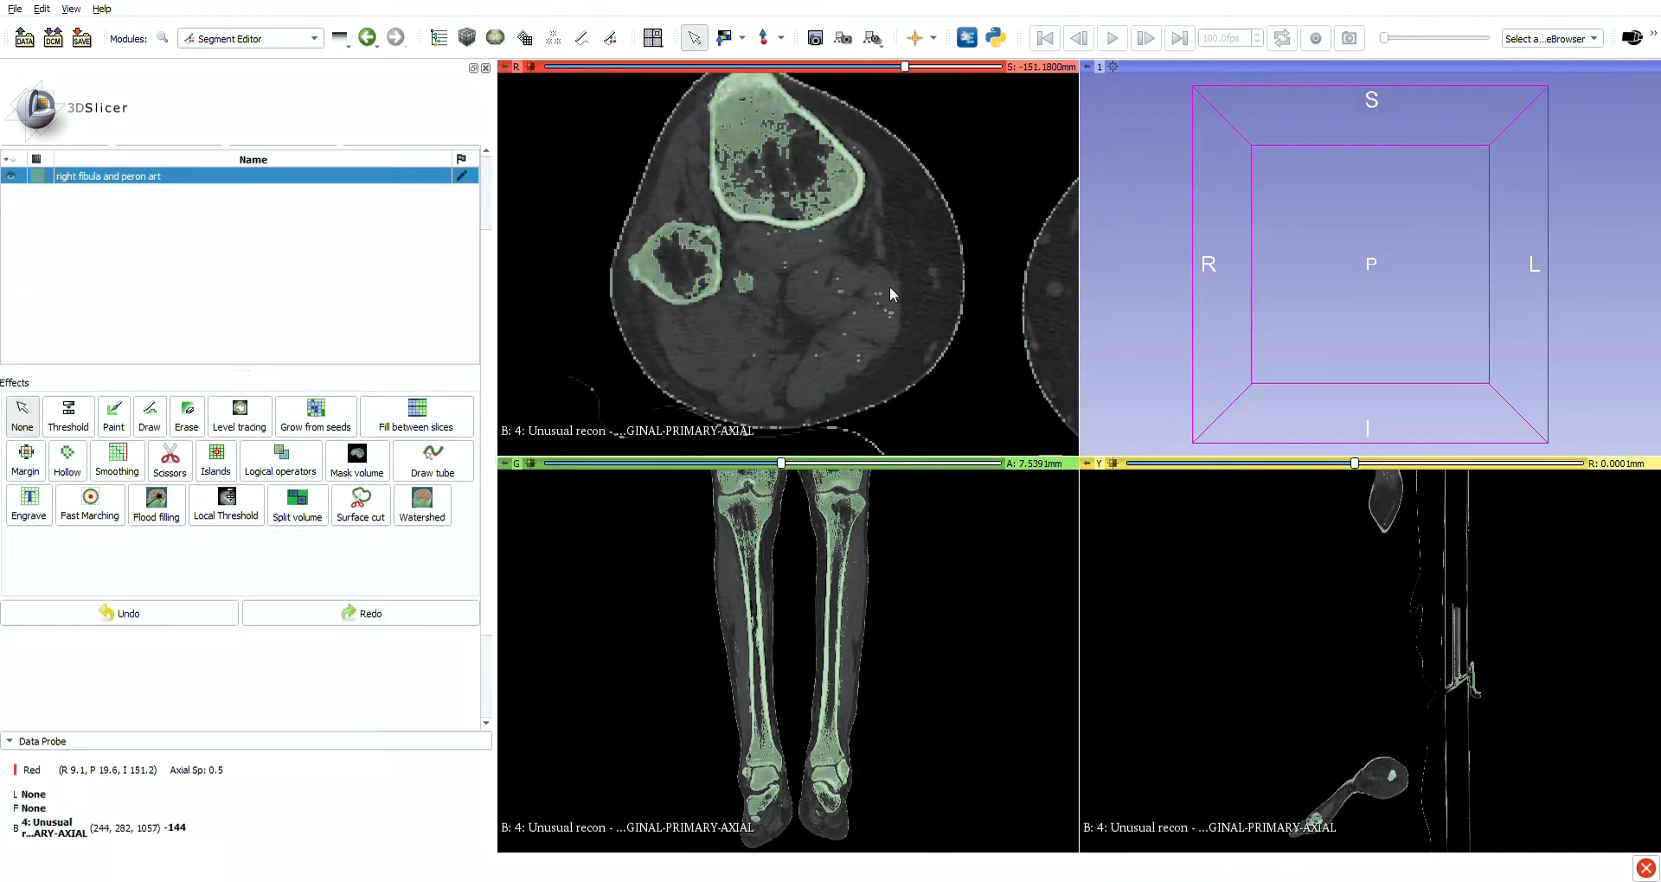
Erase the mask beside the tibia at the top of the right fibular head with the 5 mm eraser on axial slices
{"action": "left_click", "coordinate": [216, 517]}
{"action": "left_click", "coordinate": [249, 550]}
{"action": "scroll", "coordinate": [240, 519], "scroll_direction": "down", "scroll_amount": 2}
{"action": "left_click", "coordinate": [187, 333]}
{"action": "right_click_drag", "start_coordinate": [692, 234], "coordinate": [684, 299]}
{"action": "scroll", "coordinate": [611, 277], "scroll_direction": "up", "scroll_amount": 8}
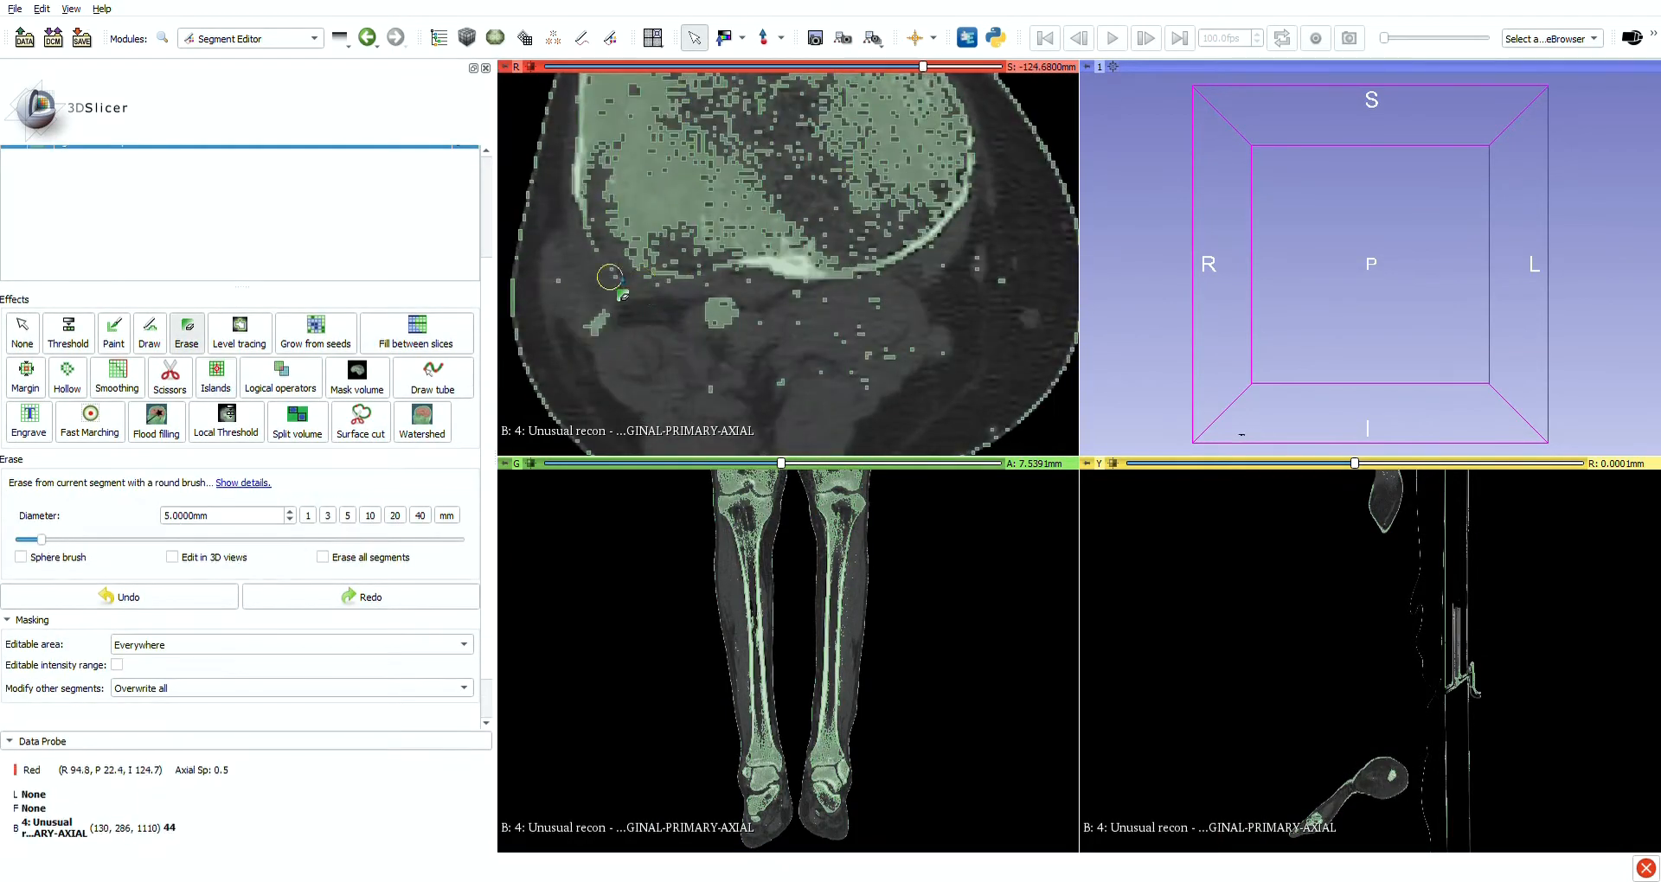
{"action": "scroll", "coordinate": [667, 297], "scroll_direction": "down", "scroll_amount": 10}
{"action": "mouse_move", "coordinate": [612, 277]}
{"action": "left_mouse_down"}
{"action": "mouse_move", "coordinate": [667, 297]}
{"action": "mouse_move", "coordinate": [597, 322]}
{"action": "left_mouse_up"}
Separate the fibular head from the tibia on axial slices down to about S -138 mm with 3 mm paint and erase strokes
{"action": "left_click", "coordinate": [113, 333]}
{"action": "scroll", "coordinate": [597, 322], "scroll_direction": "down", "scroll_amount": 4}
{"action": "left_click", "coordinate": [187, 333]}
{"action": "mouse_move", "coordinate": [676, 236]}
{"action": "left_mouse_down"}
{"action": "mouse_move", "coordinate": [607, 230]}
{"action": "mouse_move", "coordinate": [657, 227]}
{"action": "left_mouse_up"}
{"action": "scroll", "coordinate": [655, 227], "scroll_direction": "down", "scroll_amount": 7}
{"action": "left_click", "coordinate": [113, 333]}
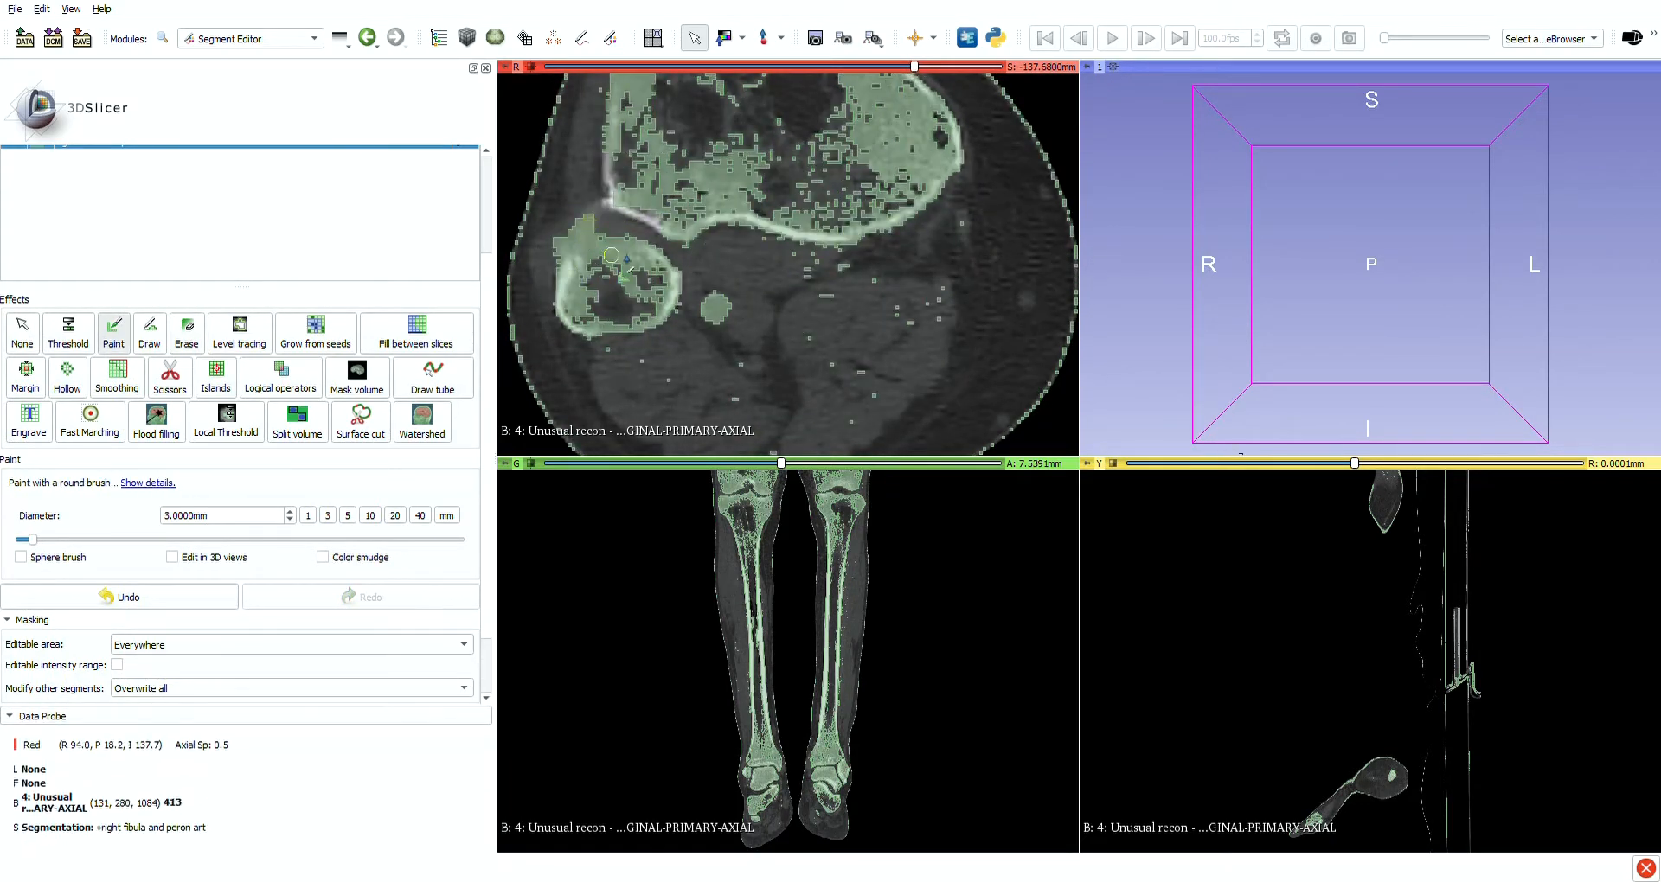
{"action": "left_click", "coordinate": [187, 333]}
Try to remove the tibia from the segment with the Islands effect's Remove selected island option
{"action": "left_click", "coordinate": [215, 377]}
{"action": "left_click", "coordinate": [779, 186]}
{"action": "left_click", "coordinate": [120, 623]}
Erase the mask between the lower fibula and tibia on axial slices S -491 to -497 mm with the 3 mm eraser
{"action": "left_click_drag", "start_coordinate": [909, 67], "coordinate": [675, 68]}
{"action": "right_click_drag", "start_coordinate": [744, 217], "coordinate": [744, 285]}
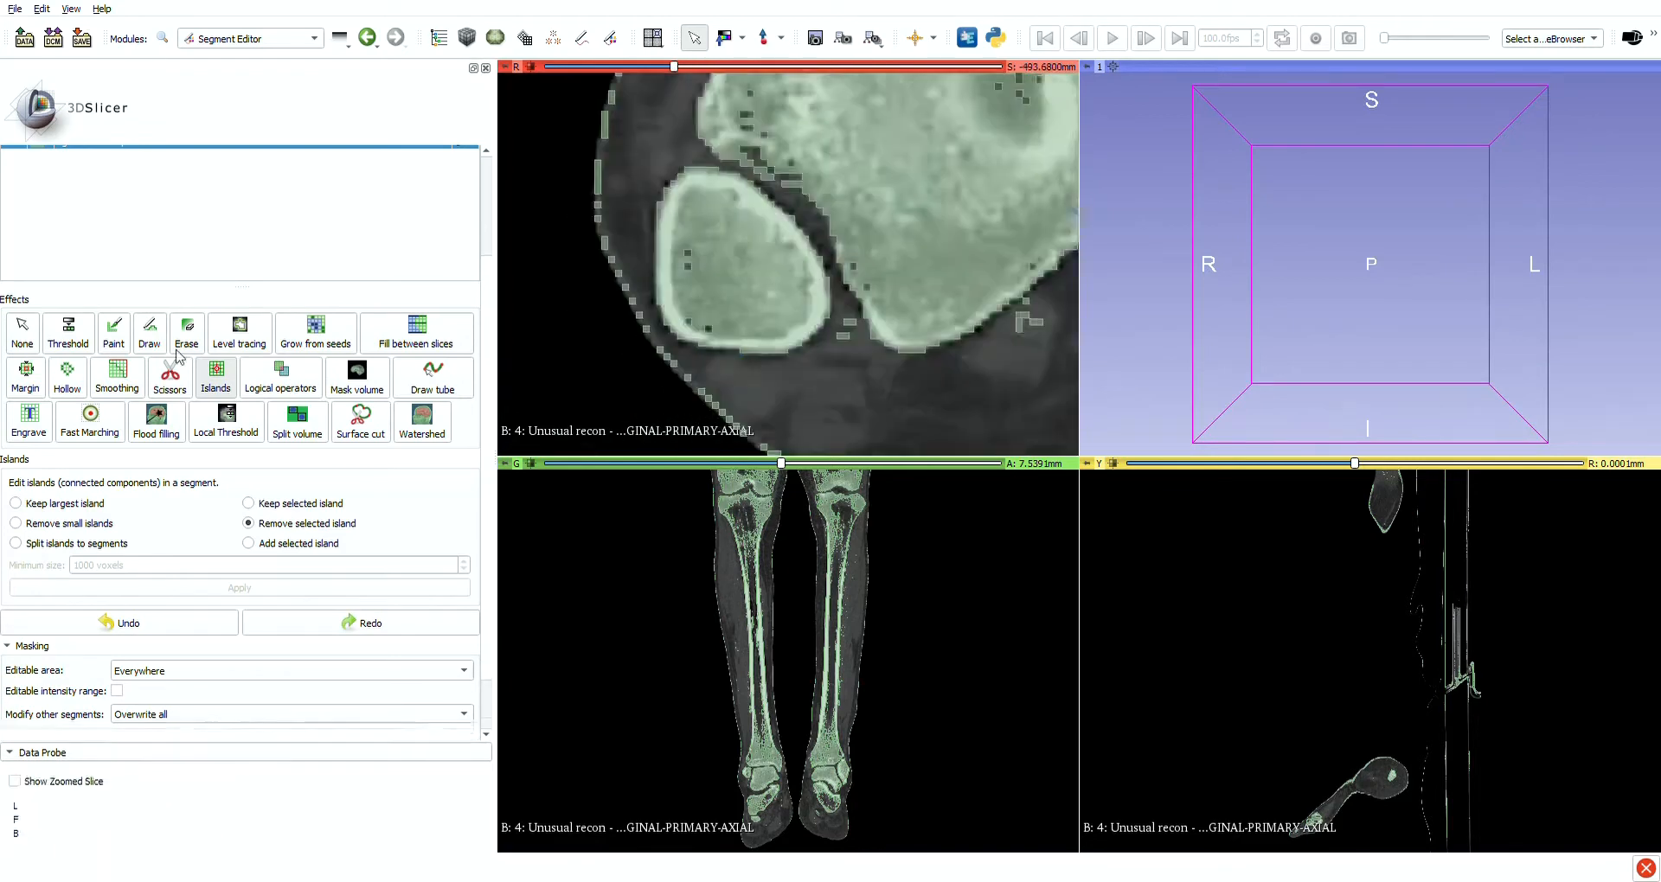
{"action": "left_click", "coordinate": [187, 333]}
{"action": "scroll", "coordinate": [782, 251], "scroll_direction": "up", "scroll_amount": 8}
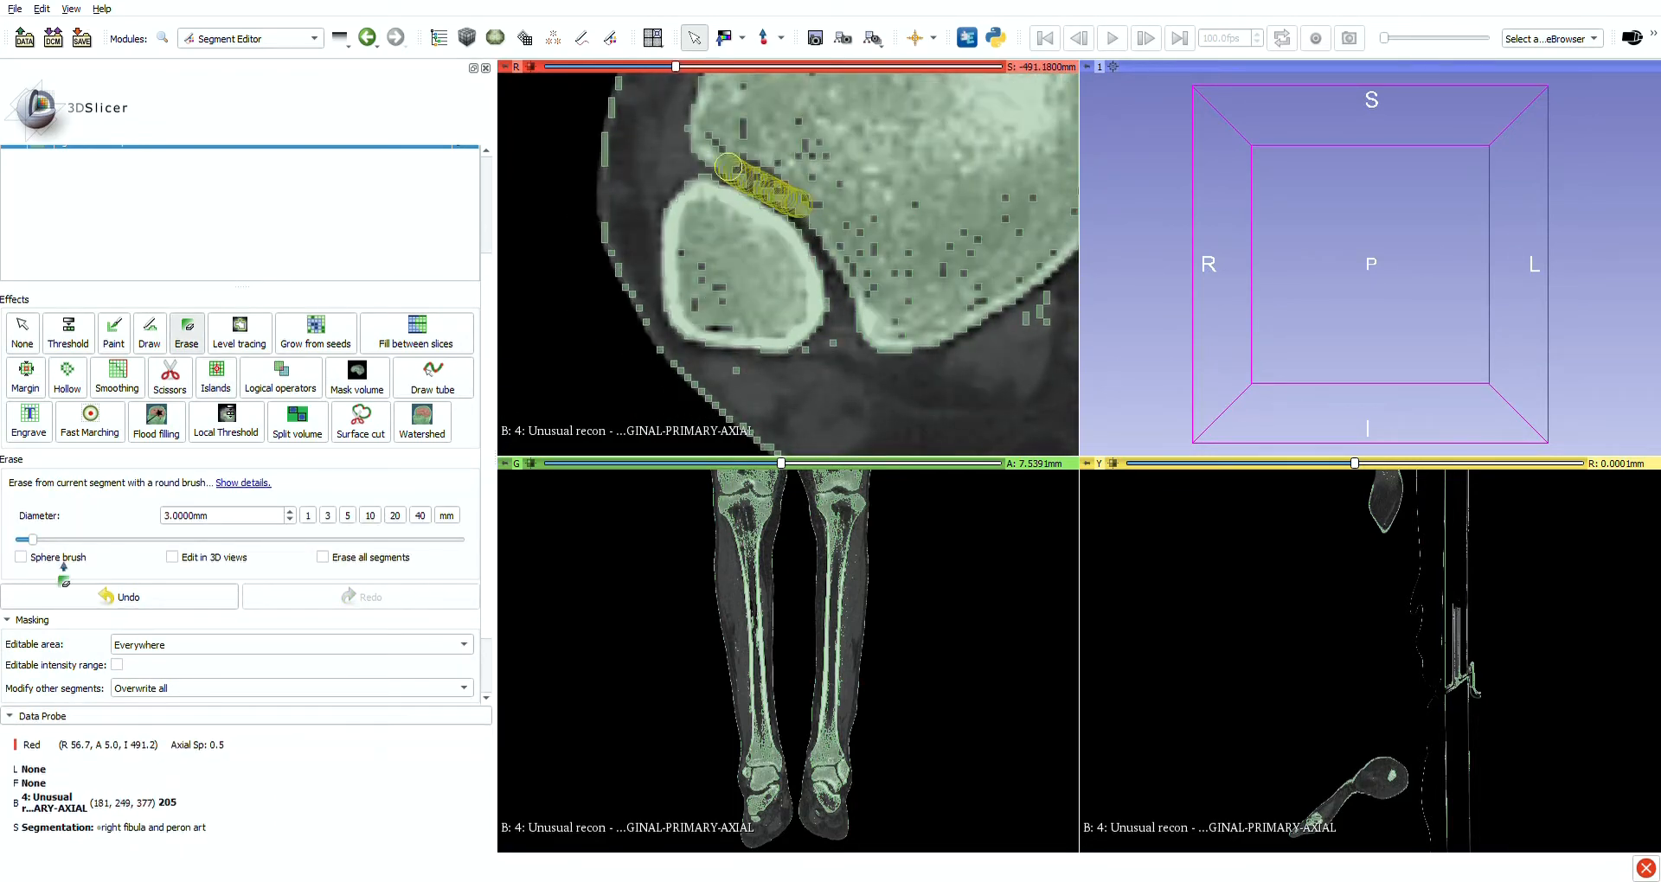
{"action": "scroll", "coordinate": [772, 173], "scroll_direction": "down", "scroll_amount": 6}
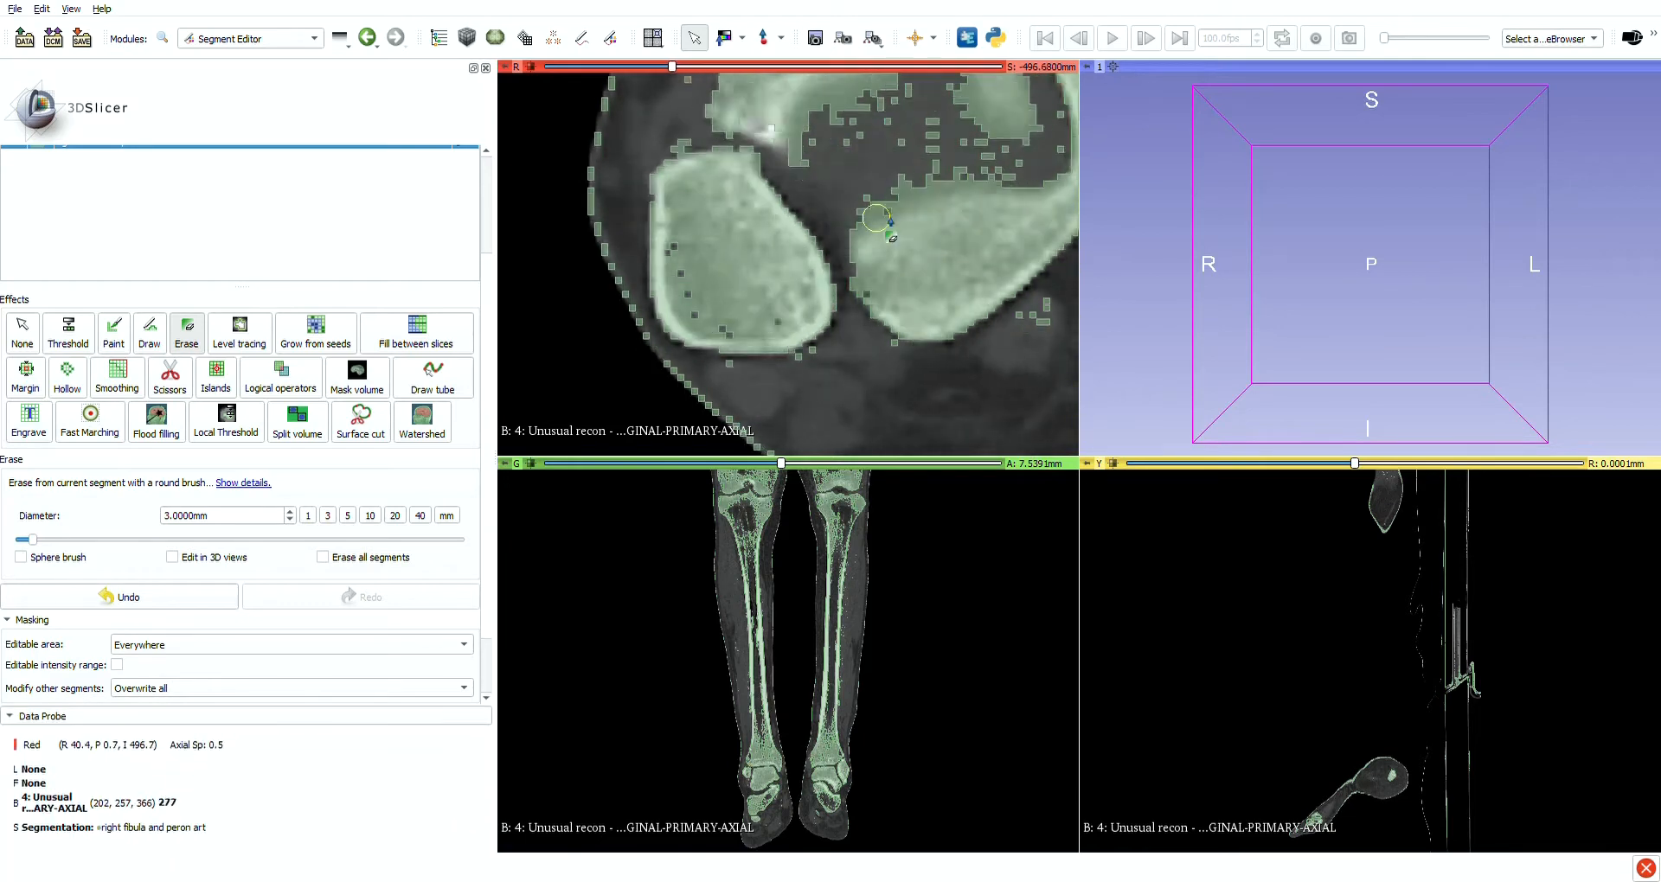
Continue separating the fibula at the ankle down to axial slice S -506 mm and undo the stray strokes
{"action": "scroll", "coordinate": [877, 218], "scroll_direction": "down", "scroll_amount": 17}
{"action": "left_click", "coordinate": [119, 597]}
{"action": "left_click", "coordinate": [113, 333]}
{"action": "scroll", "coordinate": [736, 225], "scroll_direction": "down", "scroll_amount": 4}
{"action": "left_click", "coordinate": [119, 597]}
{"action": "left_click", "coordinate": [187, 333]}
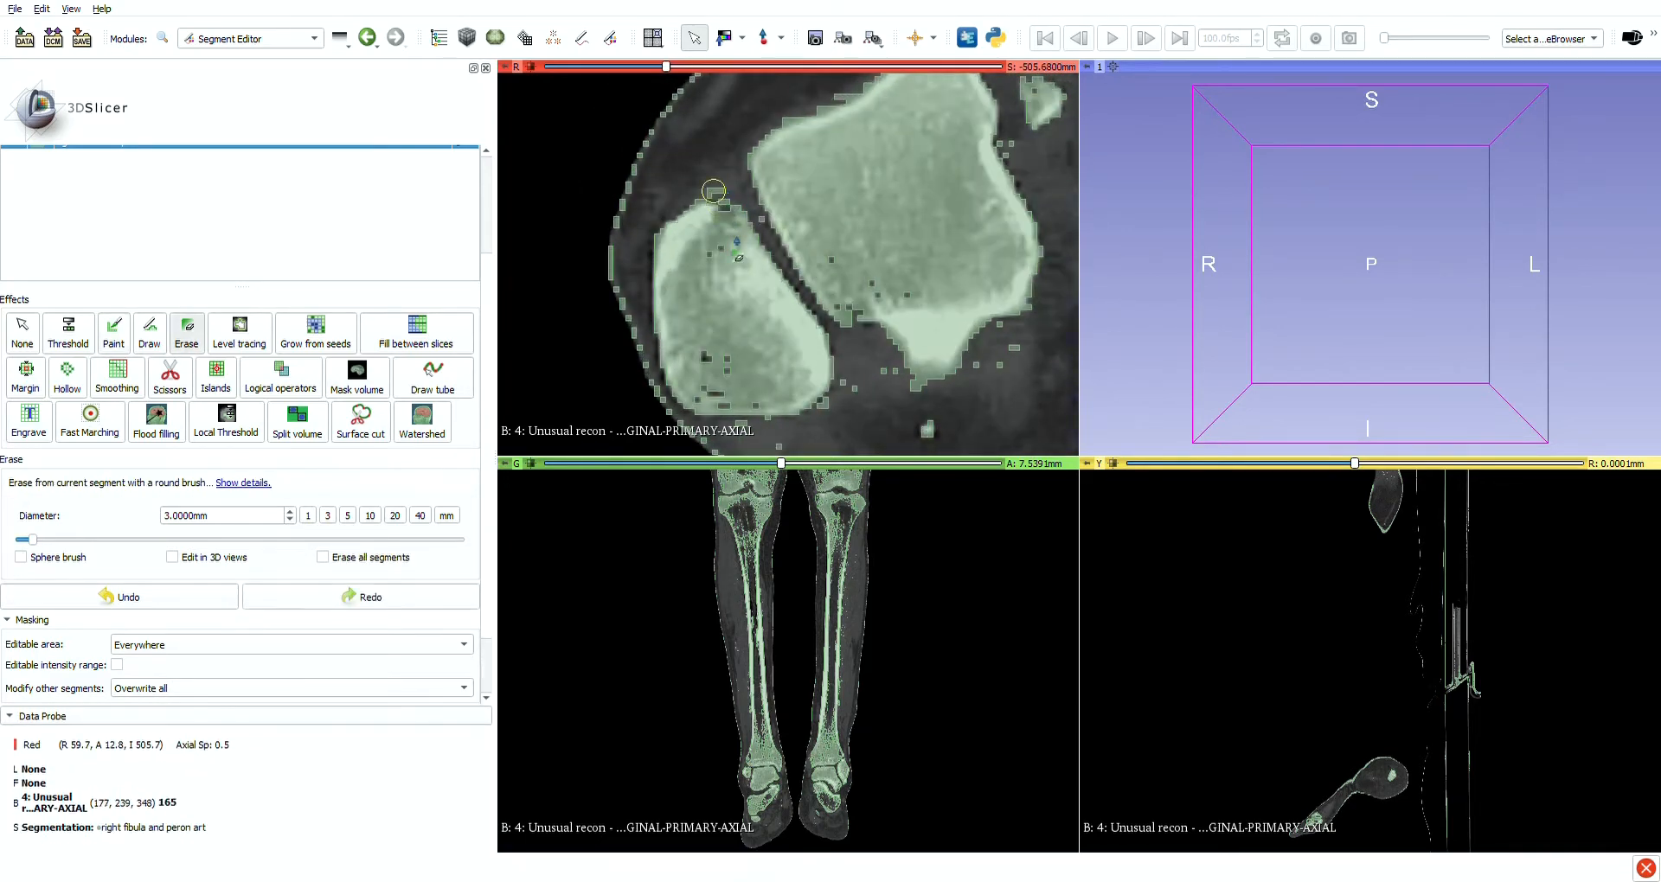
Trim the mask in front of the lateral malleolus on axial slices S -506 to -511 mm and undo the last stroke
{"action": "left_click", "coordinate": [113, 333]}
{"action": "left_click", "coordinate": [187, 333]}
{"action": "scroll", "coordinate": [731, 216], "scroll_direction": "down", "scroll_amount": 3}
{"action": "left_click", "coordinate": [113, 334]}
{"action": "left_click", "coordinate": [187, 333]}
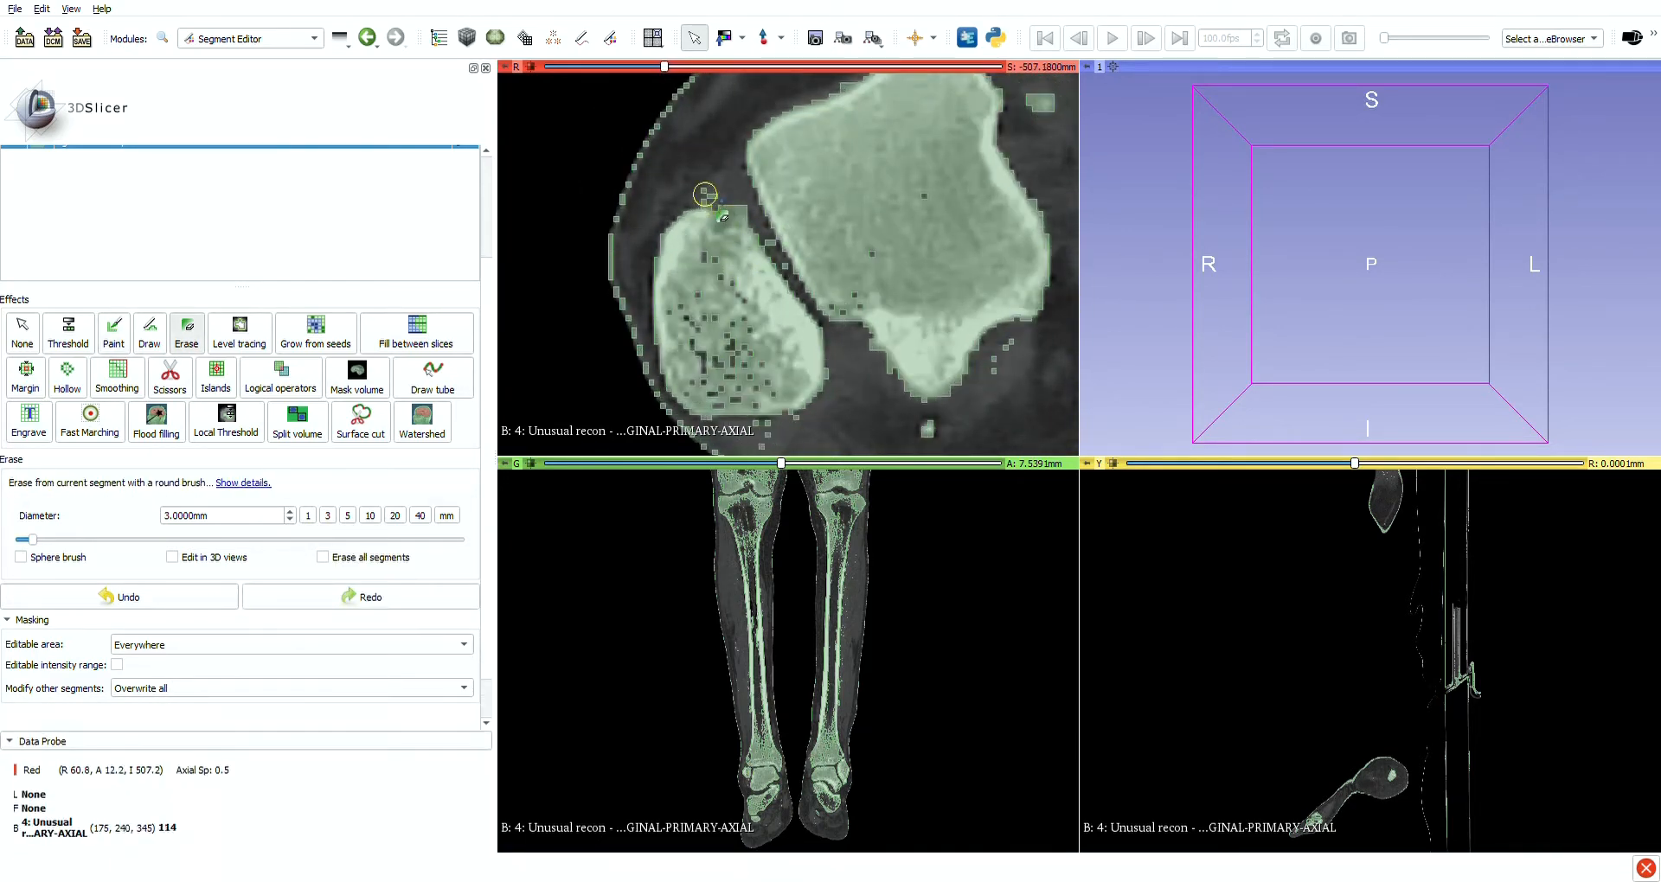
{"action": "scroll", "coordinate": [807, 283], "scroll_direction": "down", "scroll_amount": 2}
{"action": "scroll", "coordinate": [753, 255], "scroll_direction": "down", "scroll_amount": 6}
{"action": "key", "text": "ctrl+z"}
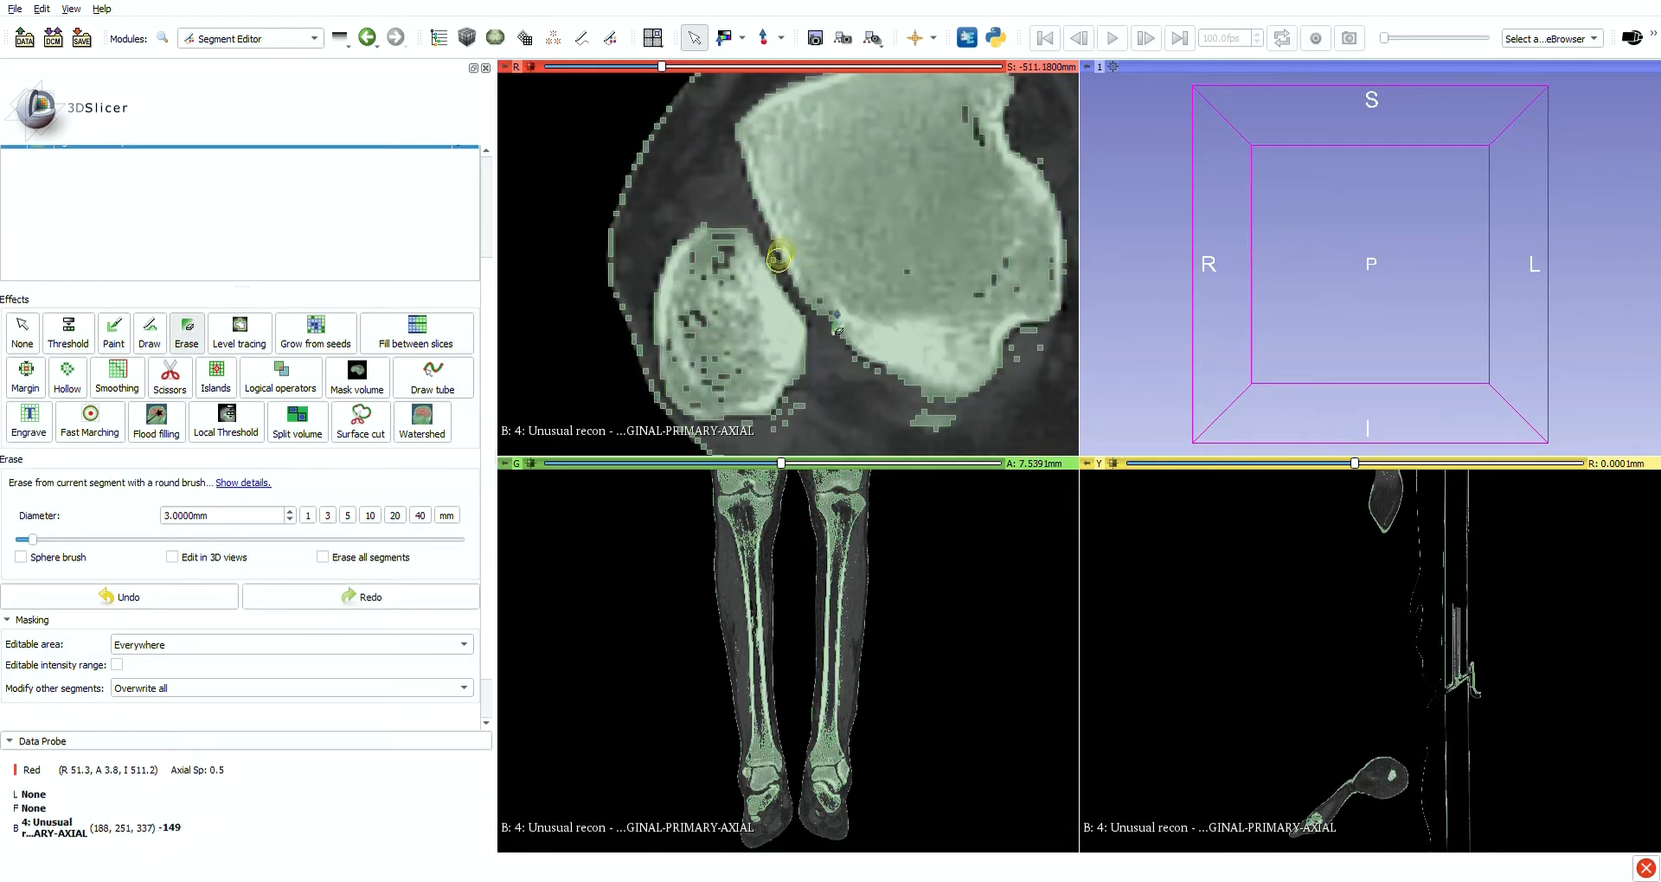
Erase the mask between the lateral malleolus and the foot bones on axial slices S -511 to -518 mm, enlarging the eraser to 5 mm
{"action": "key", "text": "space"}
{"action": "key", "text": "space"}
{"action": "left_click_drag", "start_coordinate": [781, 329], "coordinate": [738, 361]}
{"action": "key", "text": "space"}
{"action": "scroll", "coordinate": [736, 259], "scroll_direction": "down", "scroll_amount": 2}
{"action": "key", "text": "space"}
{"action": "key", "text": "space"}
{"action": "scroll", "coordinate": [742, 215], "scroll_direction": "down", "scroll_amount": 1}
{"action": "key", "text": "space"}
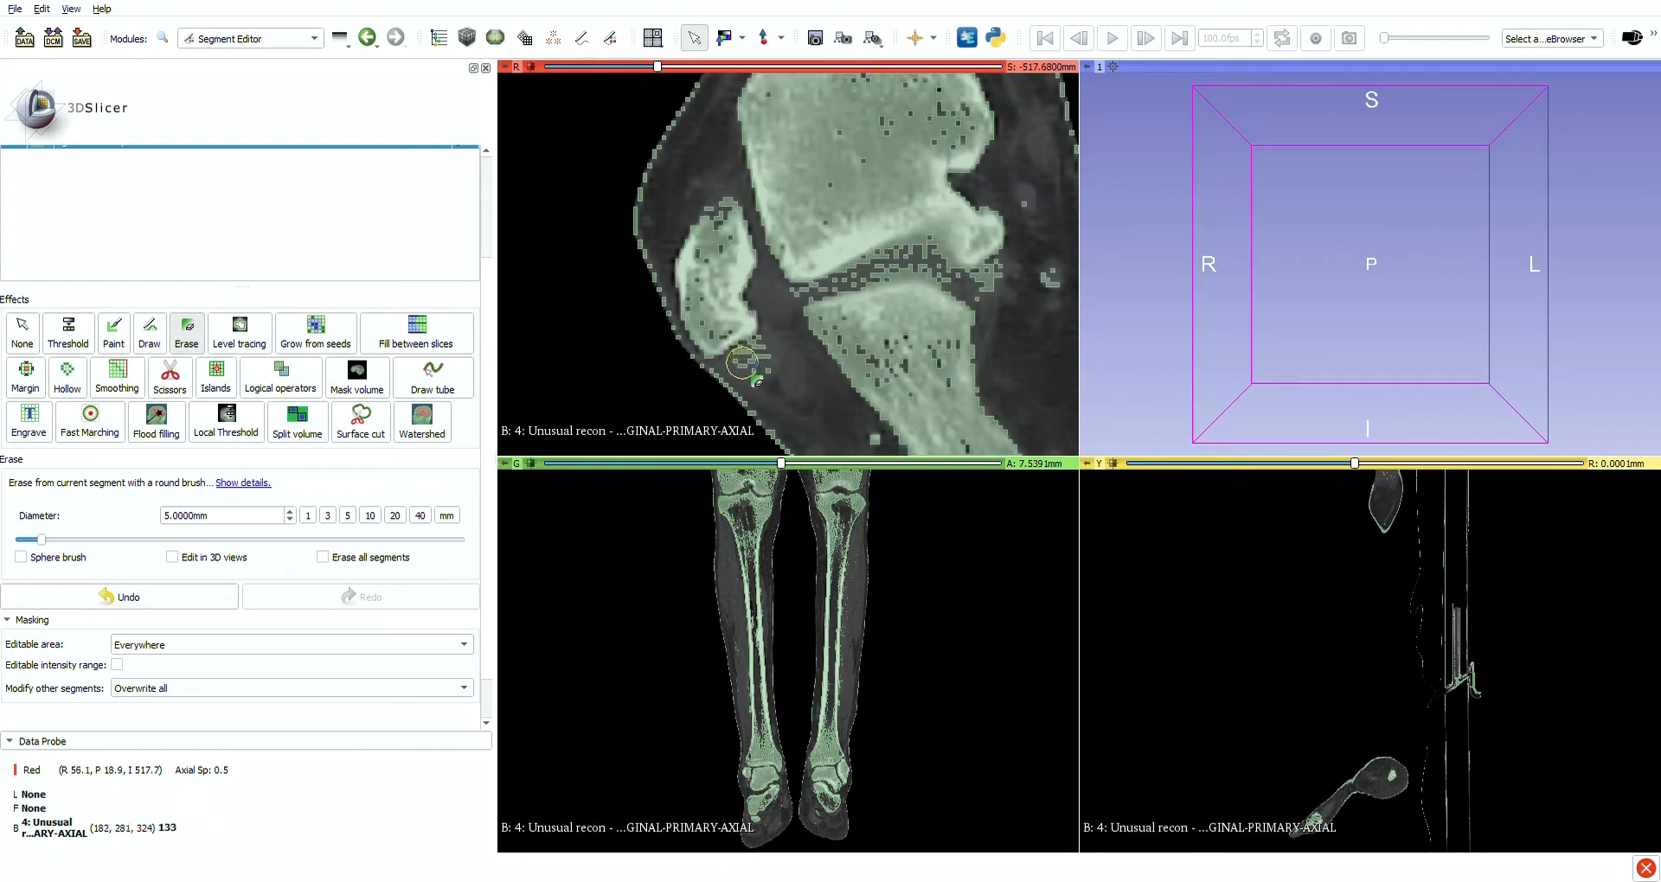
Recheck the malleolus around S -509 mm and erase the stray mask behind its tip near S -516 mm with the 5 mm eraser
{"action": "key", "text": "space"}
{"action": "scroll", "coordinate": [742, 259], "scroll_direction": "up", "scroll_amount": 11}
{"action": "scroll", "coordinate": [726, 224], "scroll_direction": "down", "scroll_amount": 7}
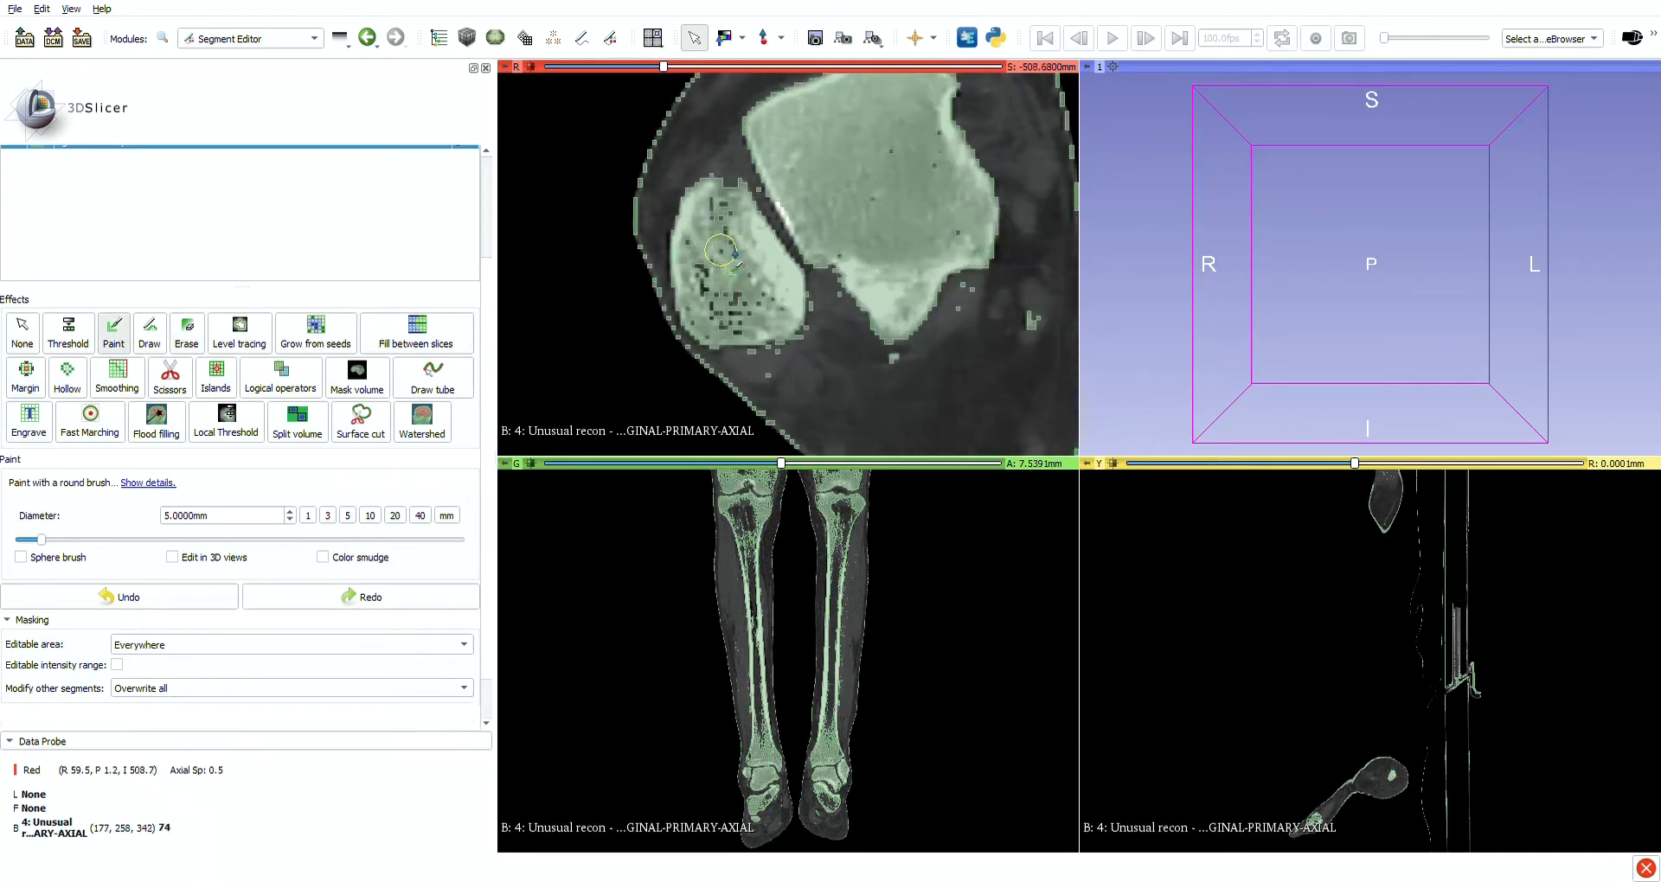
{"action": "scroll", "coordinate": [725, 317], "scroll_direction": "up", "scroll_amount": 1}
{"action": "key", "text": "space"}
{"action": "left_click_drag", "start_coordinate": [783, 344], "coordinate": [736, 363]}
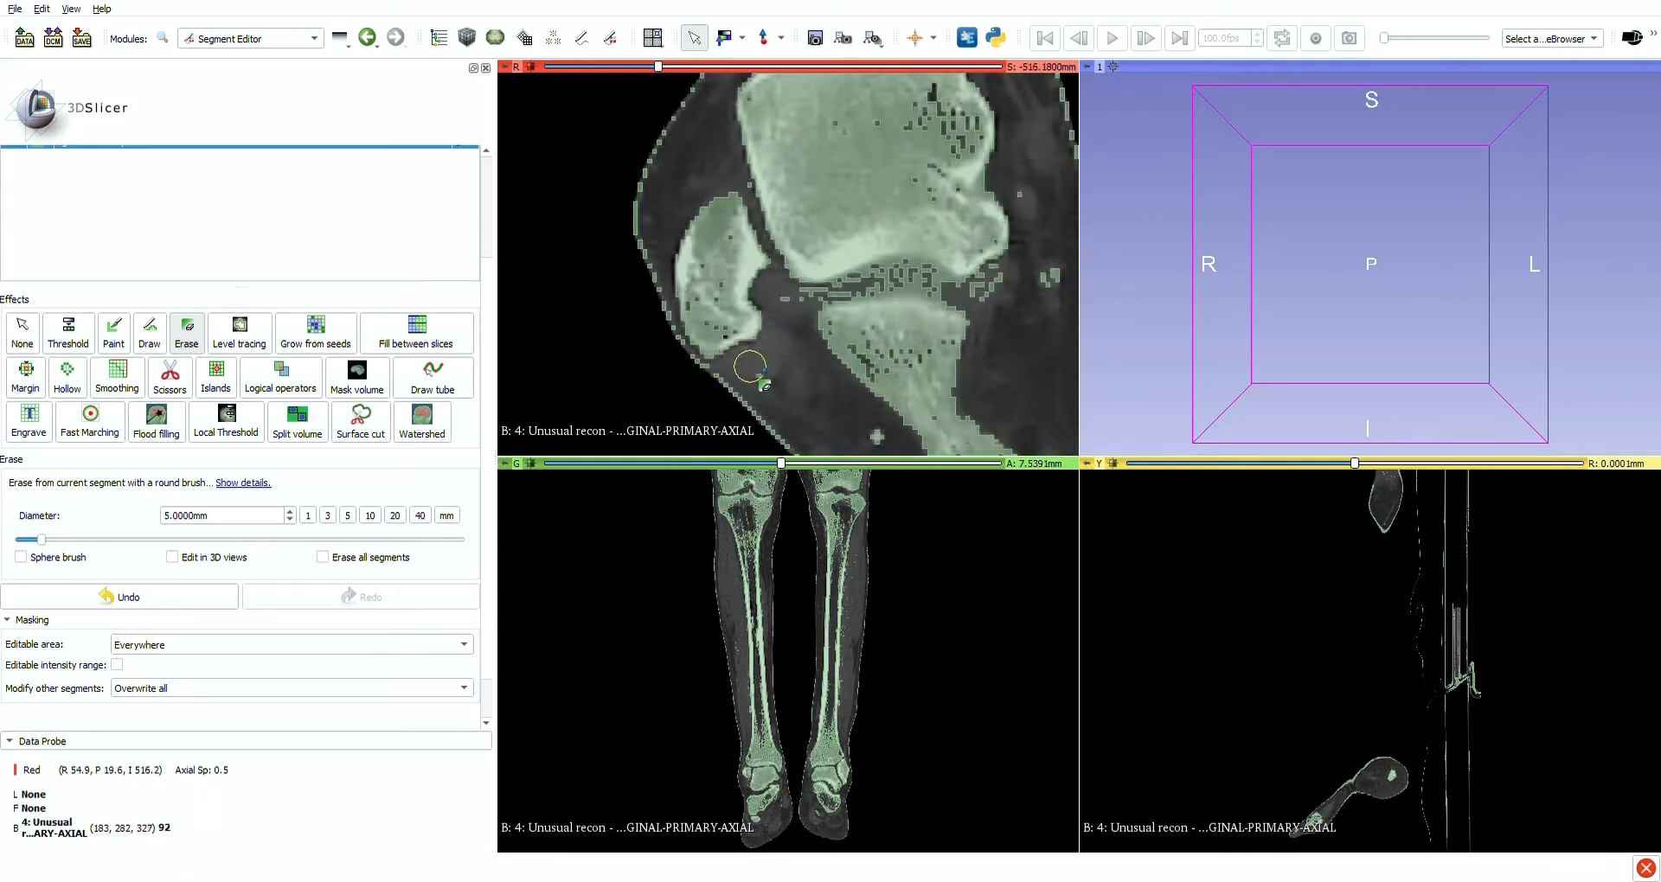
Finish erasing the mask between the malleolus tip and the foot bones down to axial slice S -523 mm with the 5 mm eraser
{"action": "key", "text": "space"}
{"action": "scroll", "coordinate": [722, 212], "scroll_direction": "up", "scroll_amount": 3}
{"action": "key", "text": "space"}
{"action": "scroll", "coordinate": [737, 275], "scroll_direction": "down", "scroll_amount": 3}
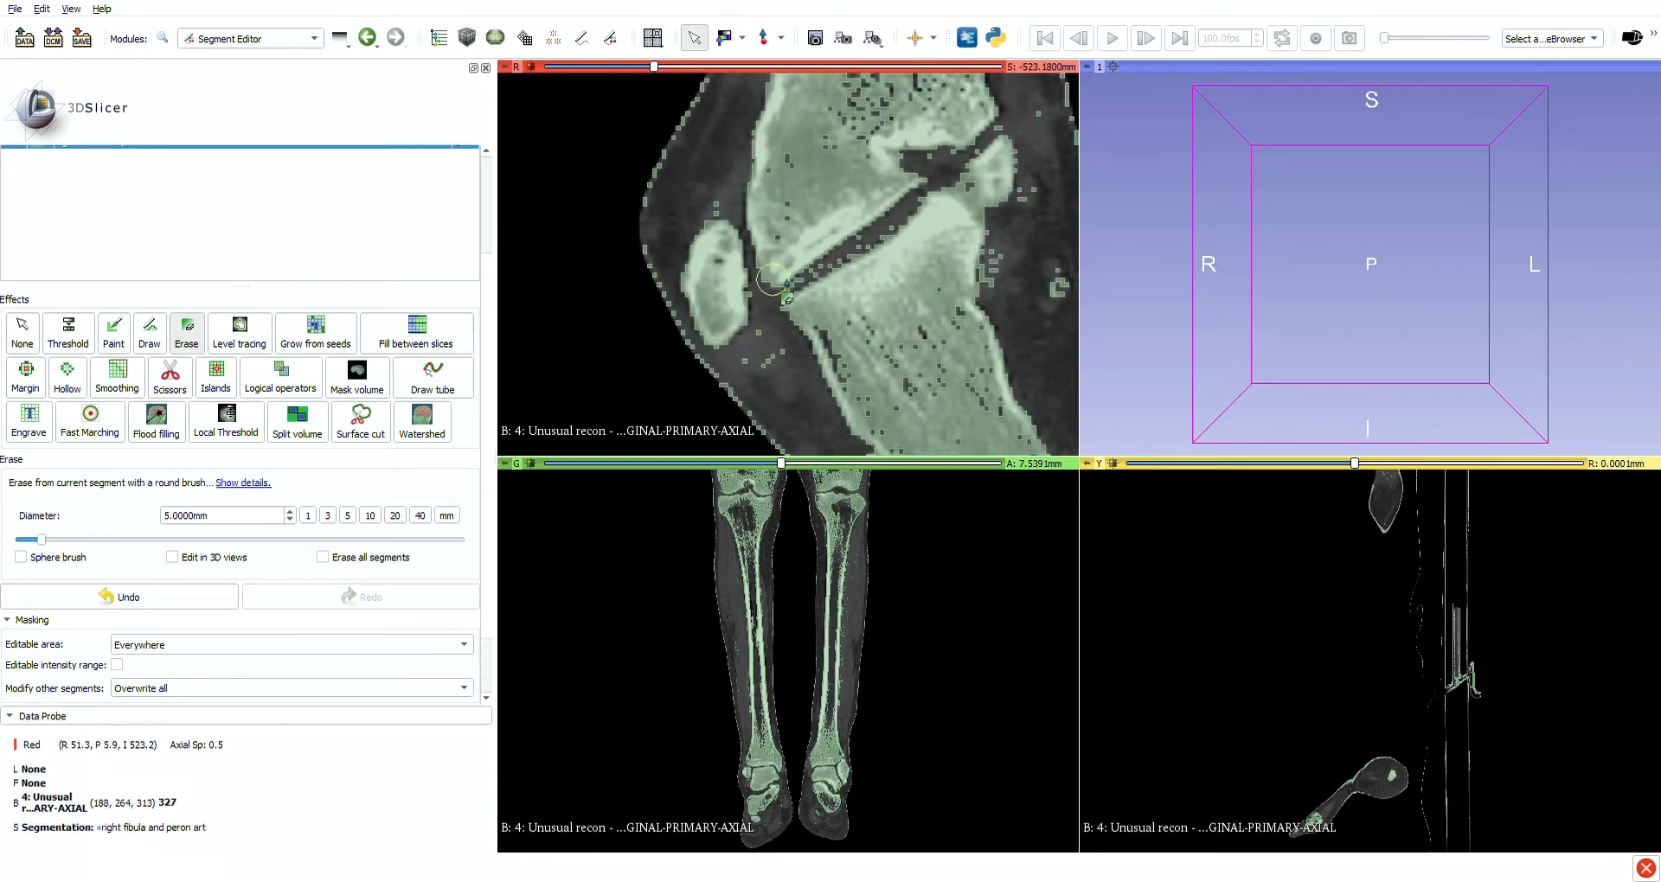
{"action": "left_click", "coordinate": [253, 591]}
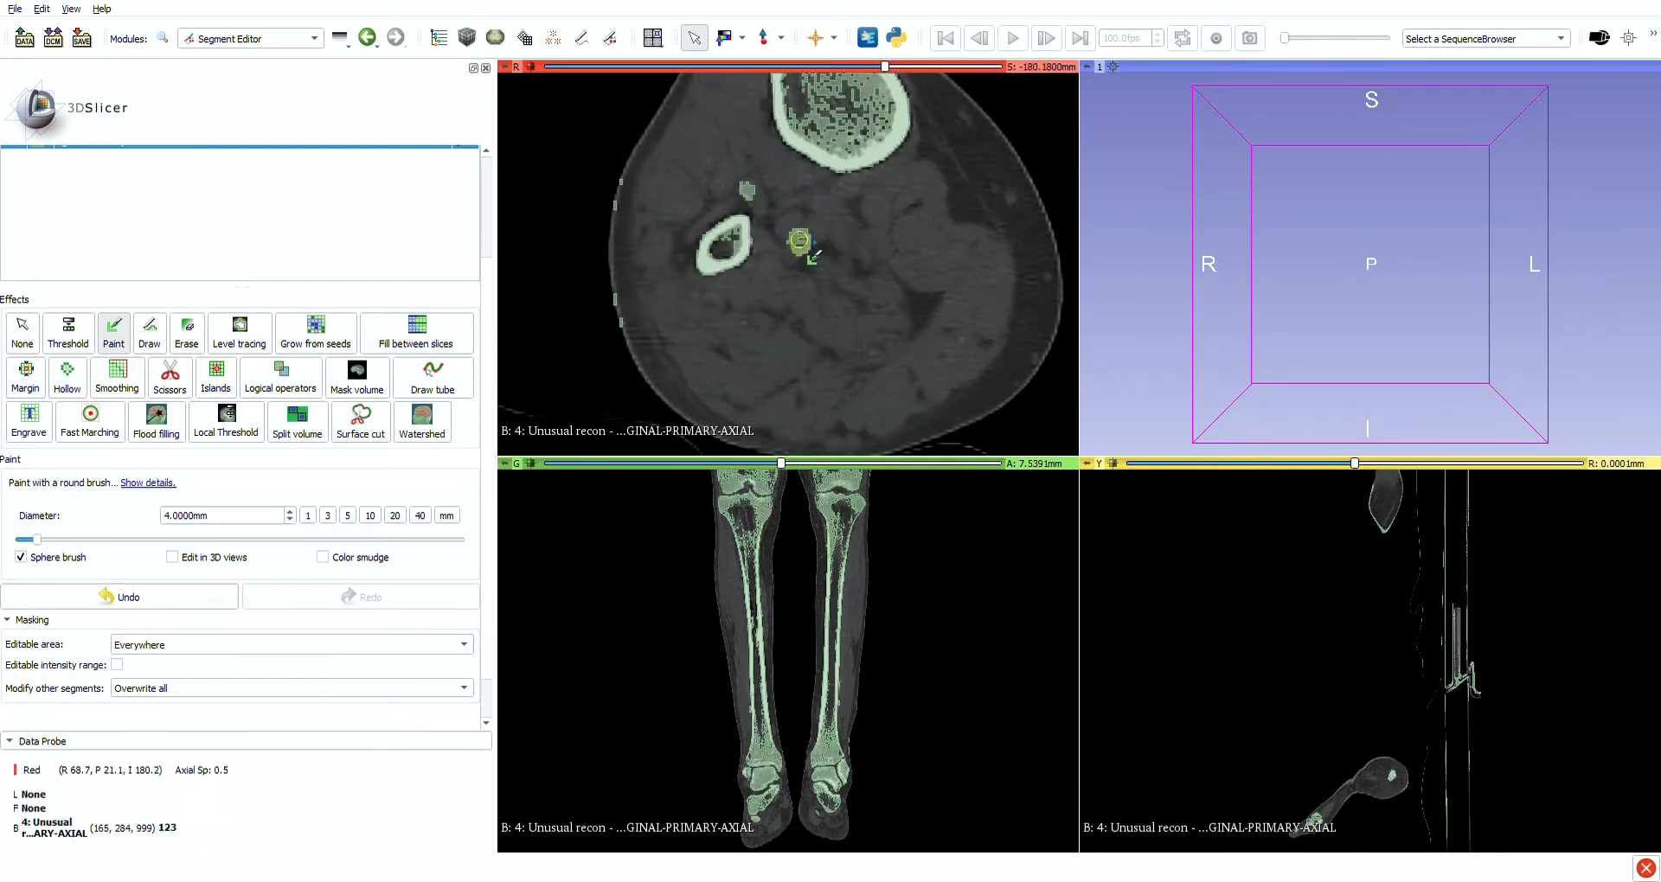
Paint the arteries beside the fibula with a 3 mm sphere brush on axial slices S -180 to -222 mm
{"action": "key", "text": "space"}
{"action": "key", "text": "space"}
{"action": "key", "text": "z"}
{"action": "scroll", "coordinate": [817, 241], "scroll_direction": "down", "scroll_amount": 12}
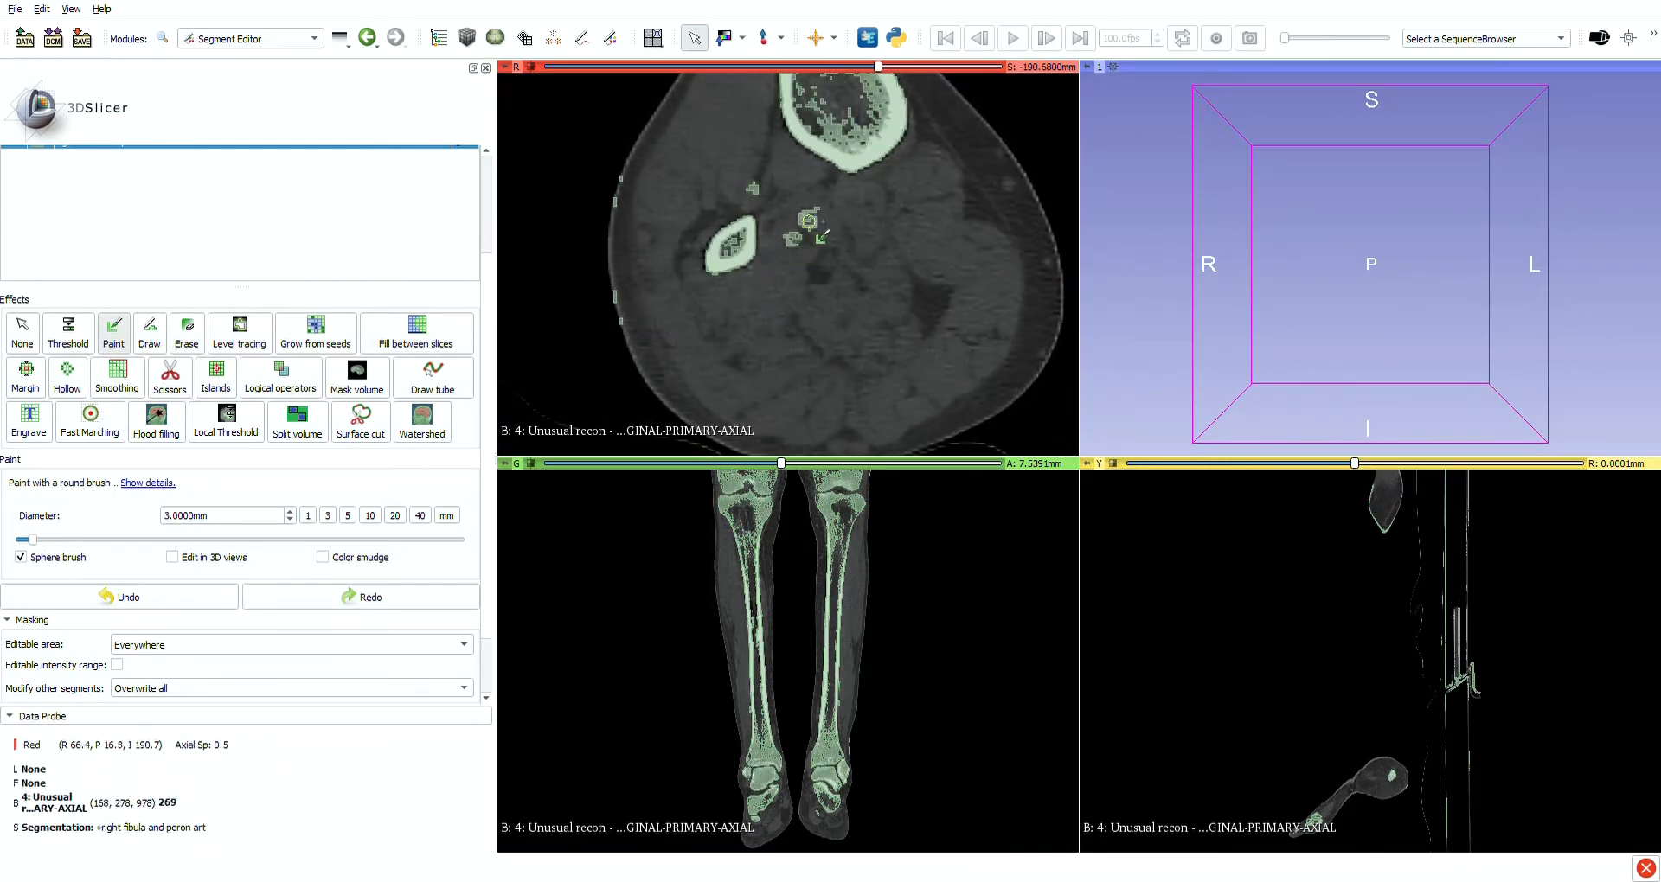
{"action": "scroll", "coordinate": [821, 225], "scroll_direction": "down", "scroll_amount": 20}
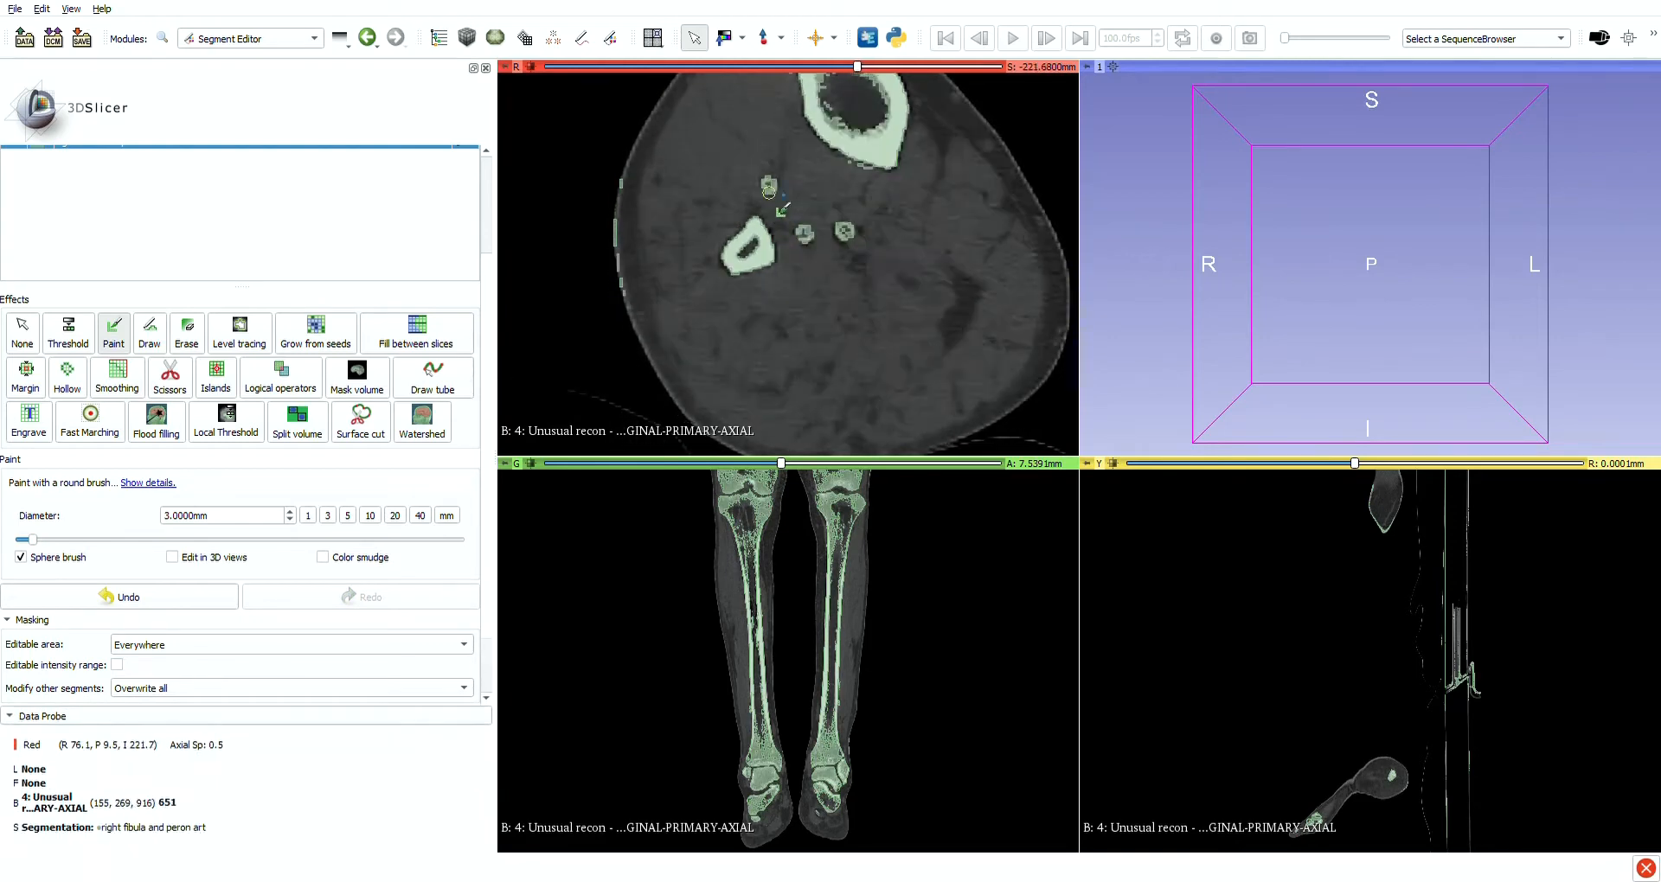
Turn off the sphere brush and clean up the vessels with the 3 mm eraser on axial slices S -222 to -237 mm
{"action": "key", "text": "space"}
{"action": "key", "text": "z"}
{"action": "left_click", "coordinate": [20, 558]}
{"action": "scroll", "coordinate": [777, 183], "scroll_direction": "down", "scroll_amount": 4}
{"action": "left_click", "coordinate": [778, 182]}
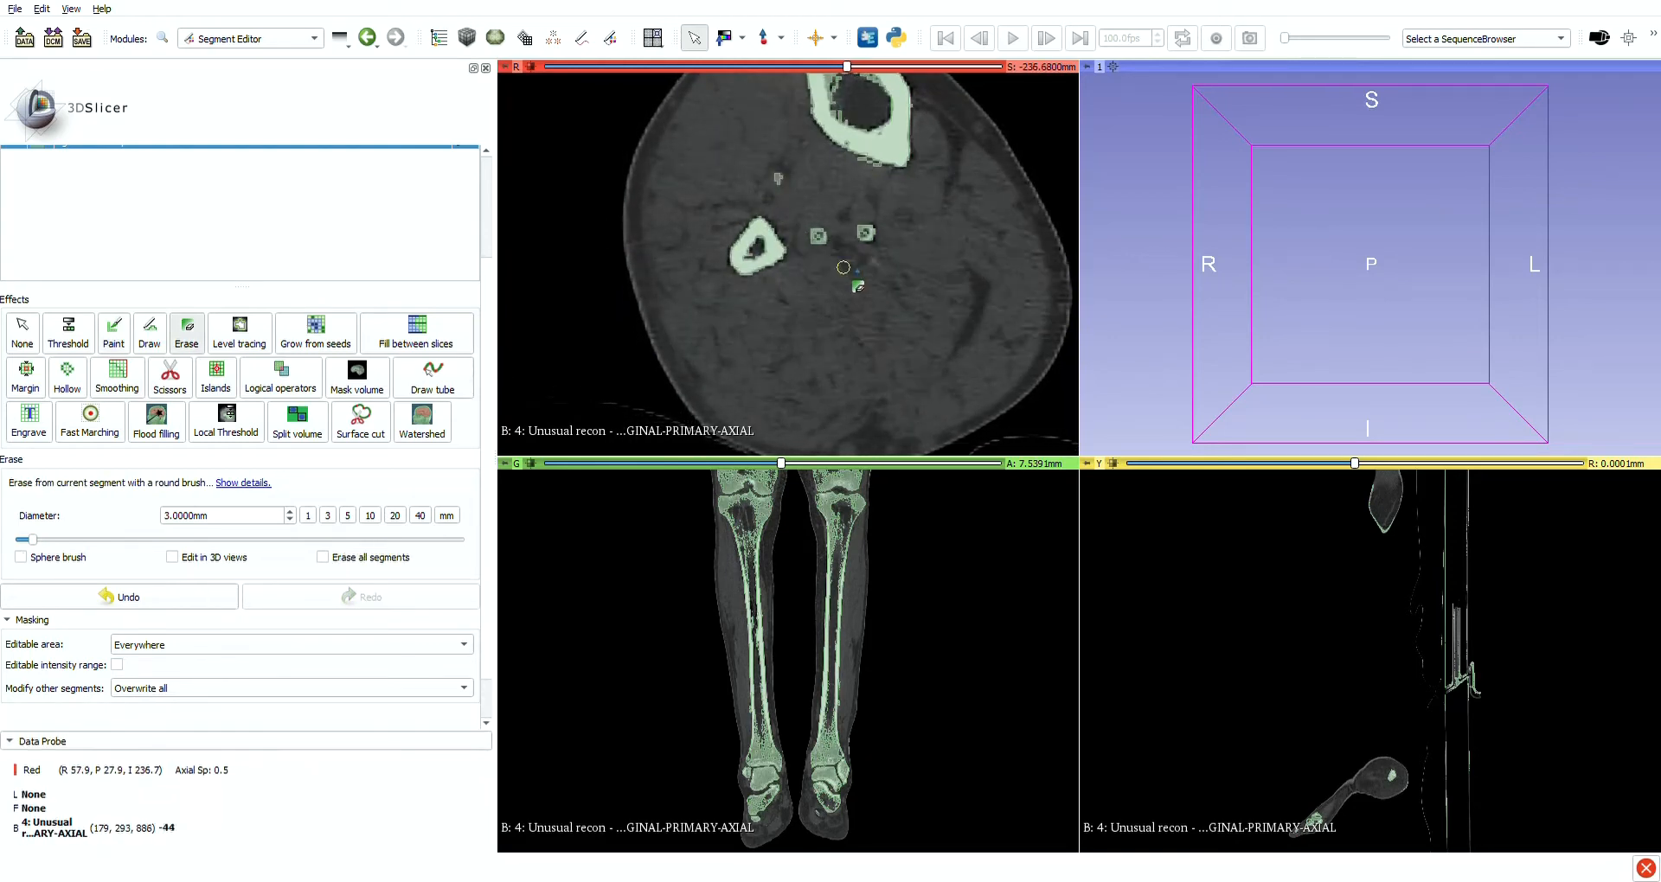
{"action": "key", "text": "space"}
{"action": "left_click", "coordinate": [778, 179]}
{"action": "key", "text": "space"}
{"action": "key", "text": "z"}
{"action": "scroll", "coordinate": [865, 238], "scroll_direction": "up", "scroll_amount": 20}
{"action": "scroll", "coordinate": [866, 236], "scroll_direction": "down", "scroll_amount": 20}
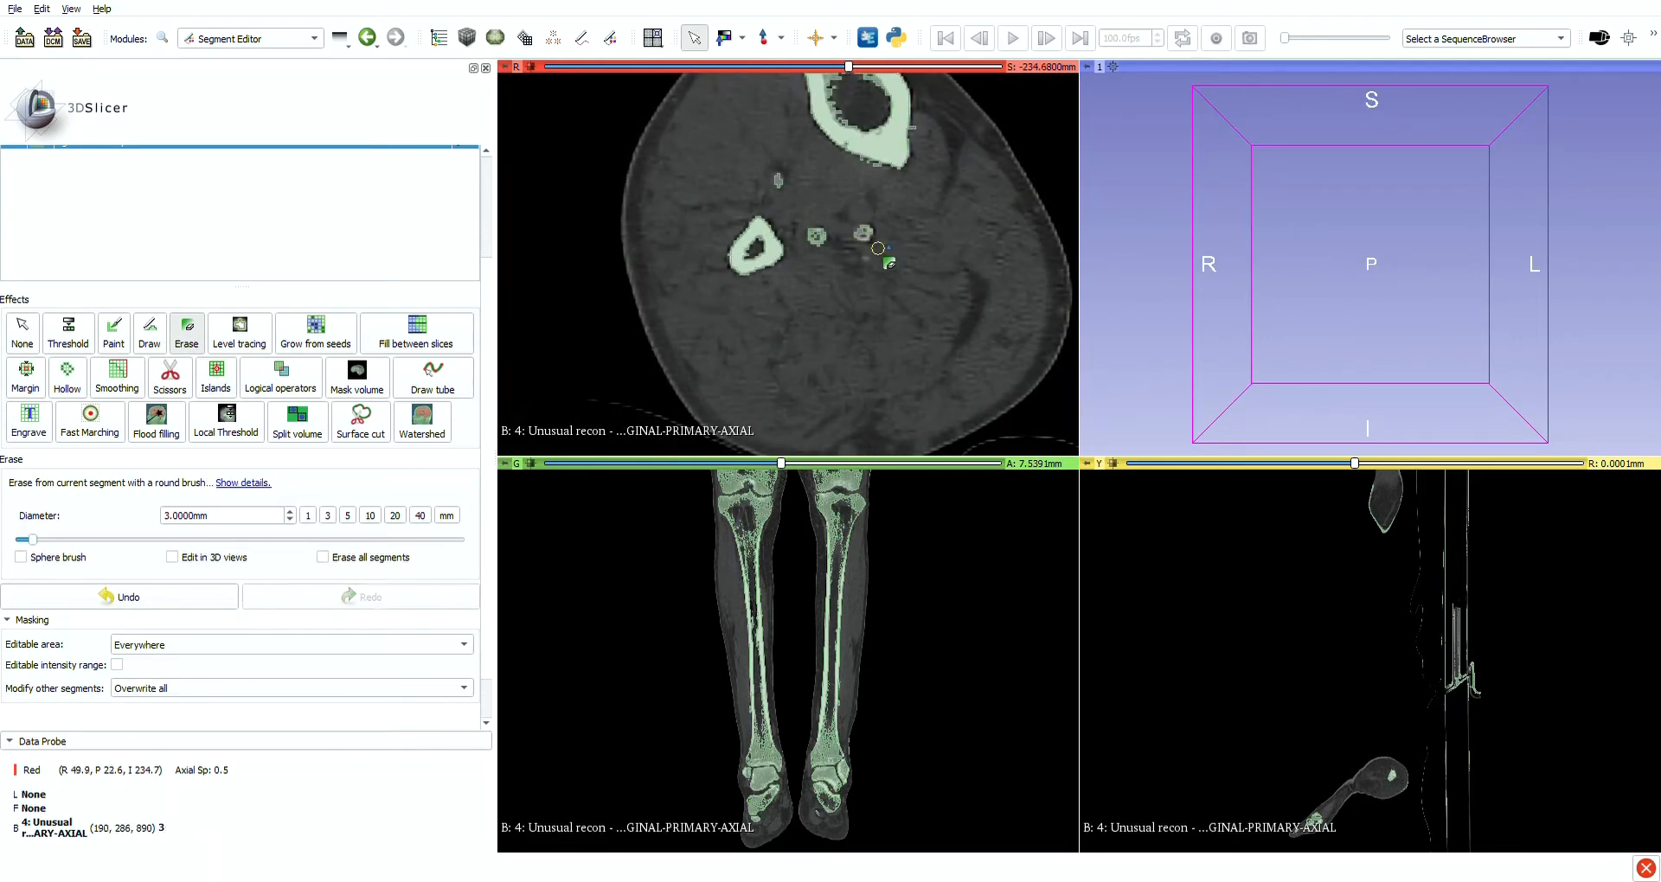
Maximize the coronal view and paint the artery beside the fibula with a 3 mm sphere brush around slice A -21 mm
{"action": "key", "text": "shift"}
{"action": "scroll", "coordinate": [745, 555], "scroll_direction": "up", "scroll_amount": 7, "text": "ctrl"}
{"action": "double_click", "coordinate": [746, 556]}
{"action": "left_click", "coordinate": [66, 560]}
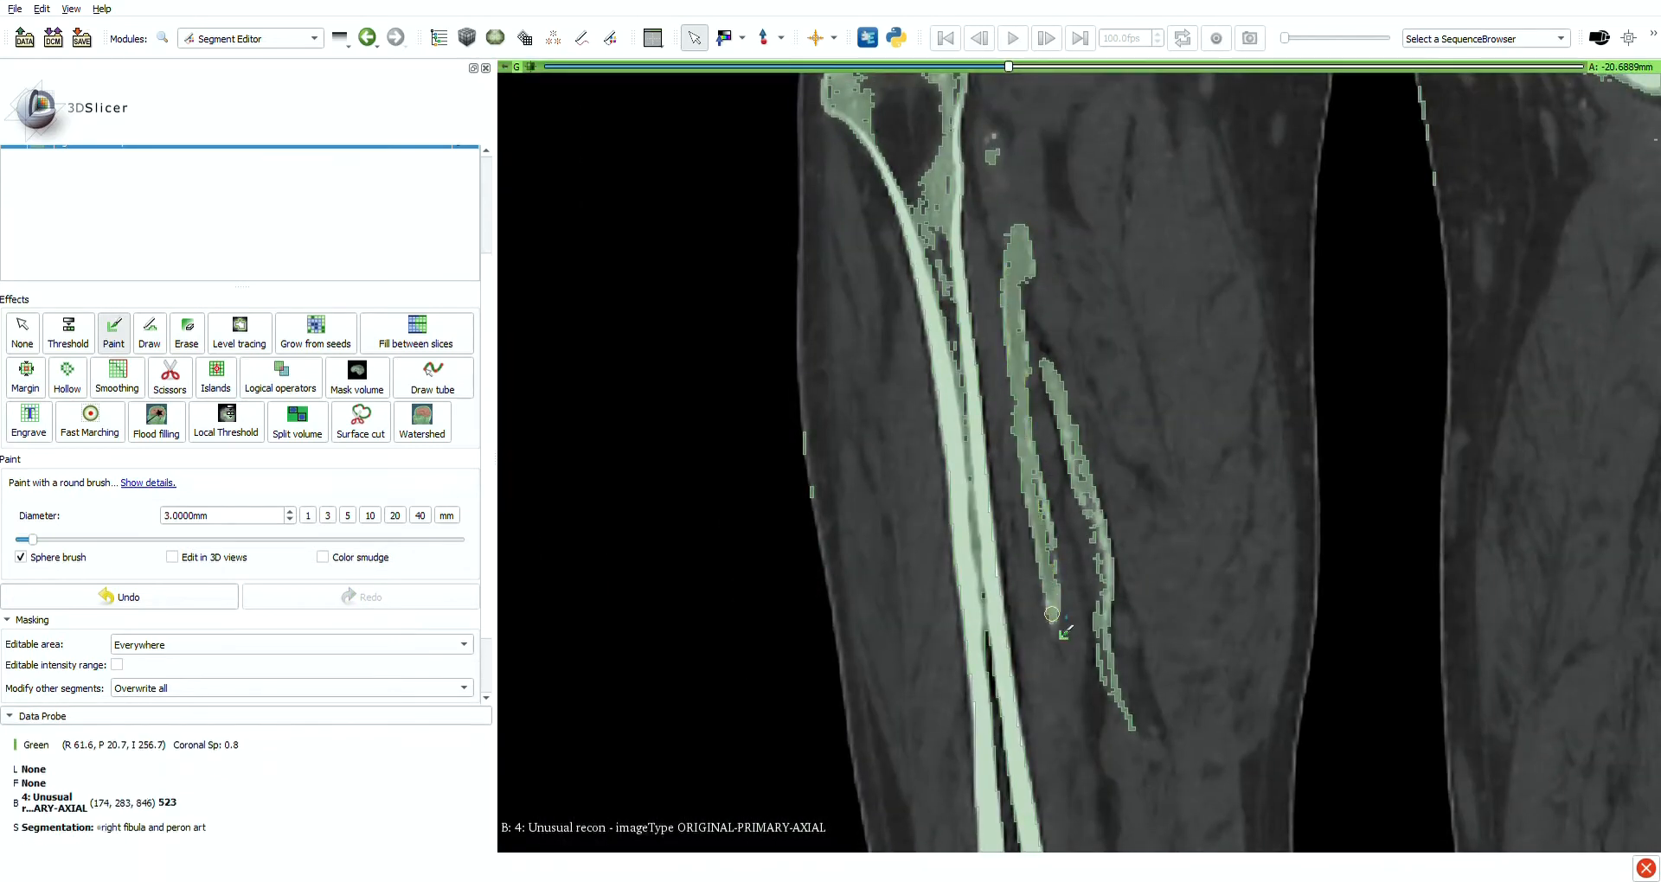
{"action": "scroll", "coordinate": [1057, 528], "scroll_direction": "up", "scroll_amount": 8}
{"action": "scroll", "coordinate": [1062, 543], "scroll_direction": "down", "scroll_amount": 14}
Fill the artery's lower gaps with a 1 to 2 mm sphere brush on coronal slices A -23 to -26 mm
{"action": "scroll", "coordinate": [1125, 571], "scroll_direction": "down", "scroll_amount": 1, "text": "shift"}
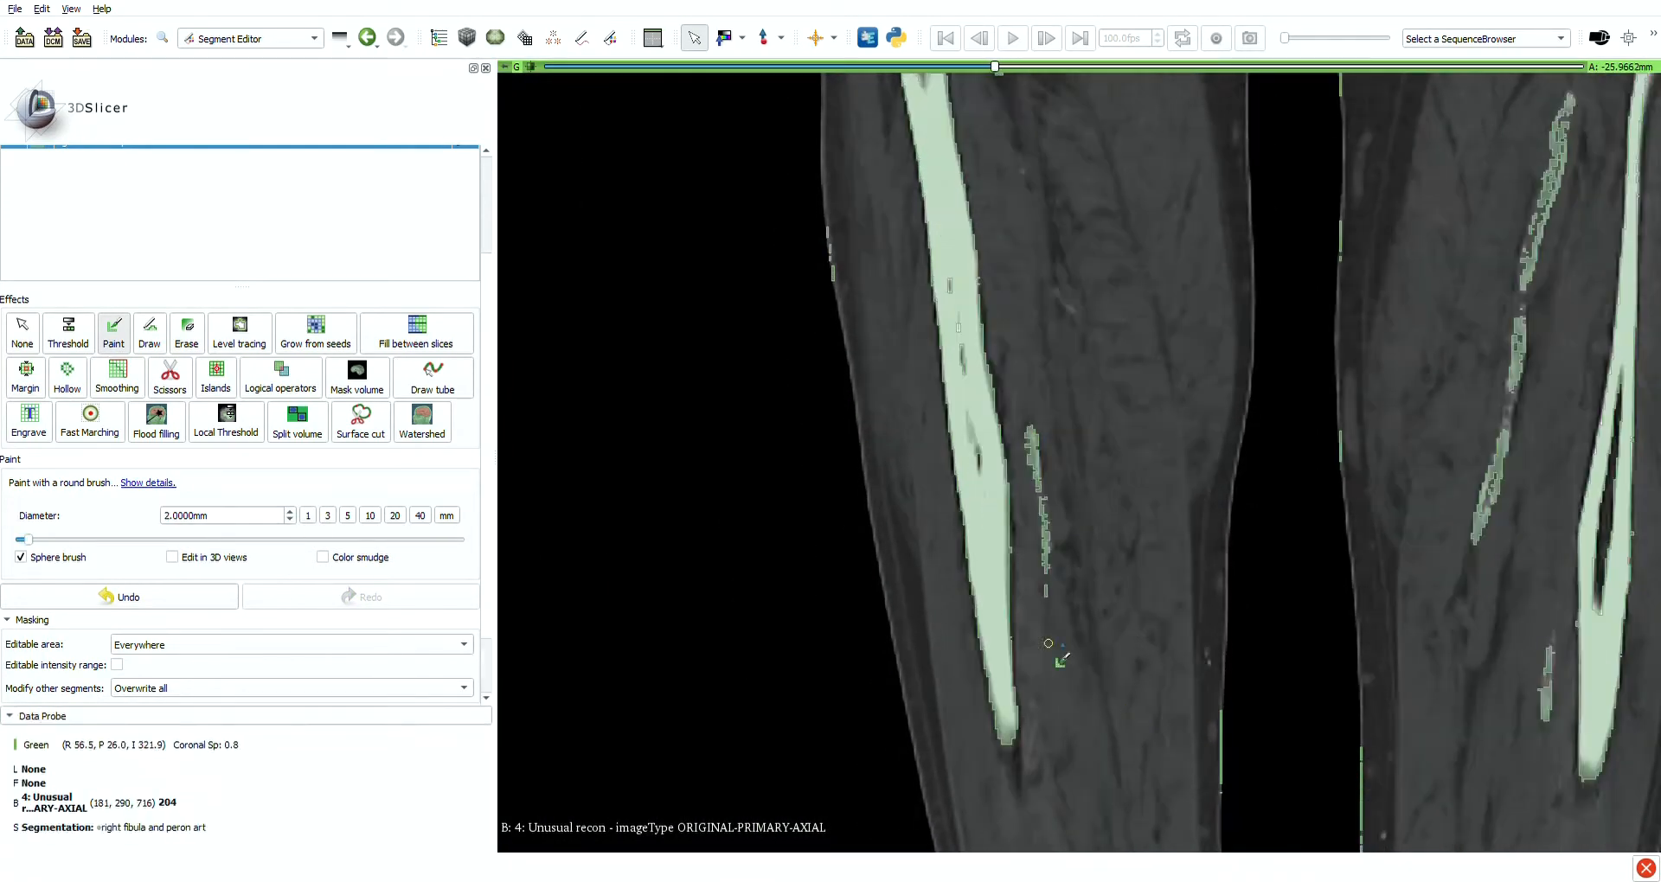
{"action": "scroll", "coordinate": [1116, 575], "scroll_direction": "up", "scroll_amount": 1}
{"action": "scroll", "coordinate": [1073, 596], "scroll_direction": "down", "scroll_amount": 1, "text": "shift"}
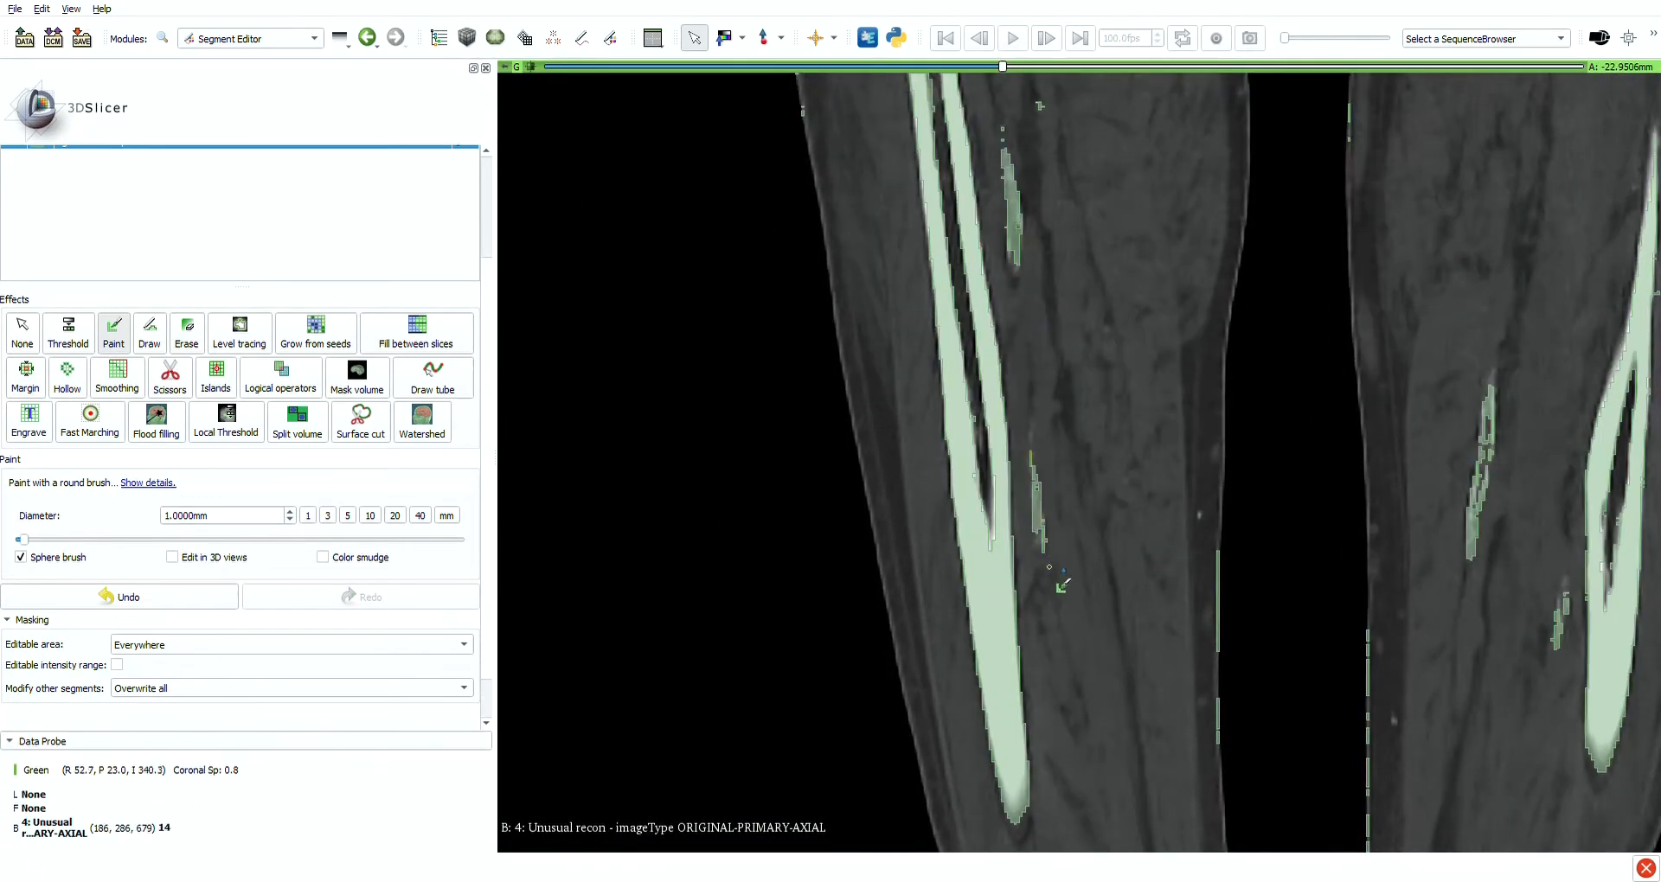
{"action": "scroll", "coordinate": [1051, 558], "scroll_direction": "down", "scroll_amount": 1}
{"action": "scroll", "coordinate": [1108, 485], "scroll_direction": "down", "scroll_amount": 1, "text": "ctrl"}
{"action": "scroll", "coordinate": [1107, 471], "scroll_direction": "up", "scroll_amount": 10}
{"action": "scroll", "coordinate": [1042, 427], "scroll_direction": "up", "scroll_amount": 1, "text": "shift"}
{"action": "scroll", "coordinate": [1097, 501], "scroll_direction": "down", "scroll_amount": 10}
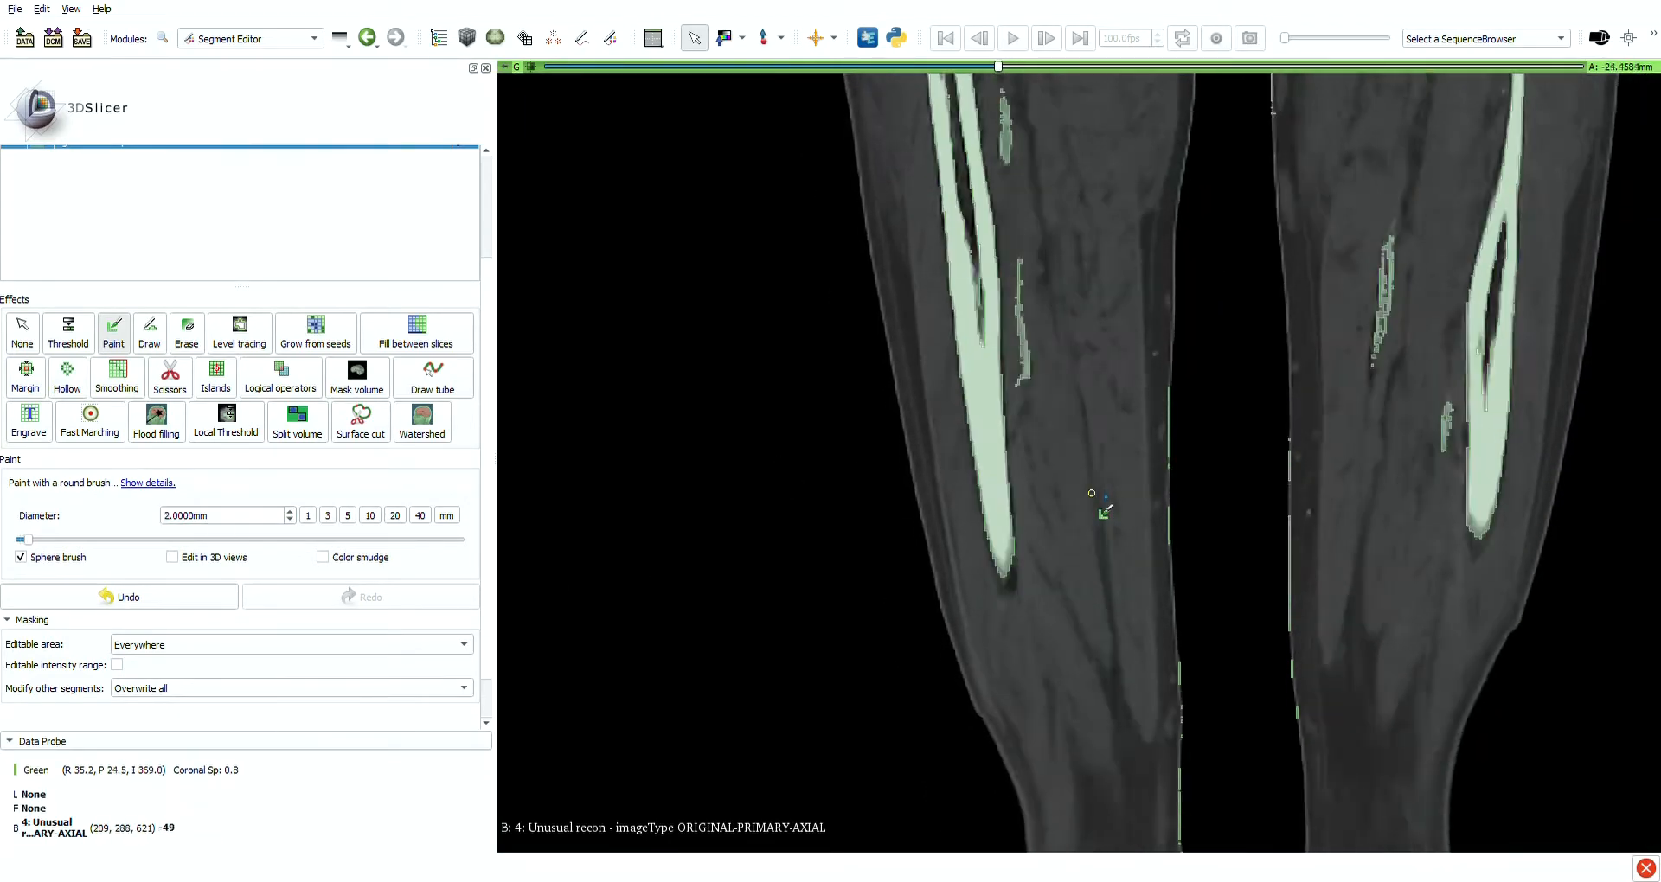
Turn off the sphere brush, reduce it to 1 mm and follow the artery on coronal slices A -24 to -40 mm
{"action": "scroll", "coordinate": [1004, 351], "scroll_direction": "down", "scroll_amount": 8}
{"action": "scroll", "coordinate": [986, 359], "scroll_direction": "up", "scroll_amount": 4}
{"action": "scroll", "coordinate": [1012, 415], "scroll_direction": "up", "scroll_amount": 1, "text": "ctrl"}
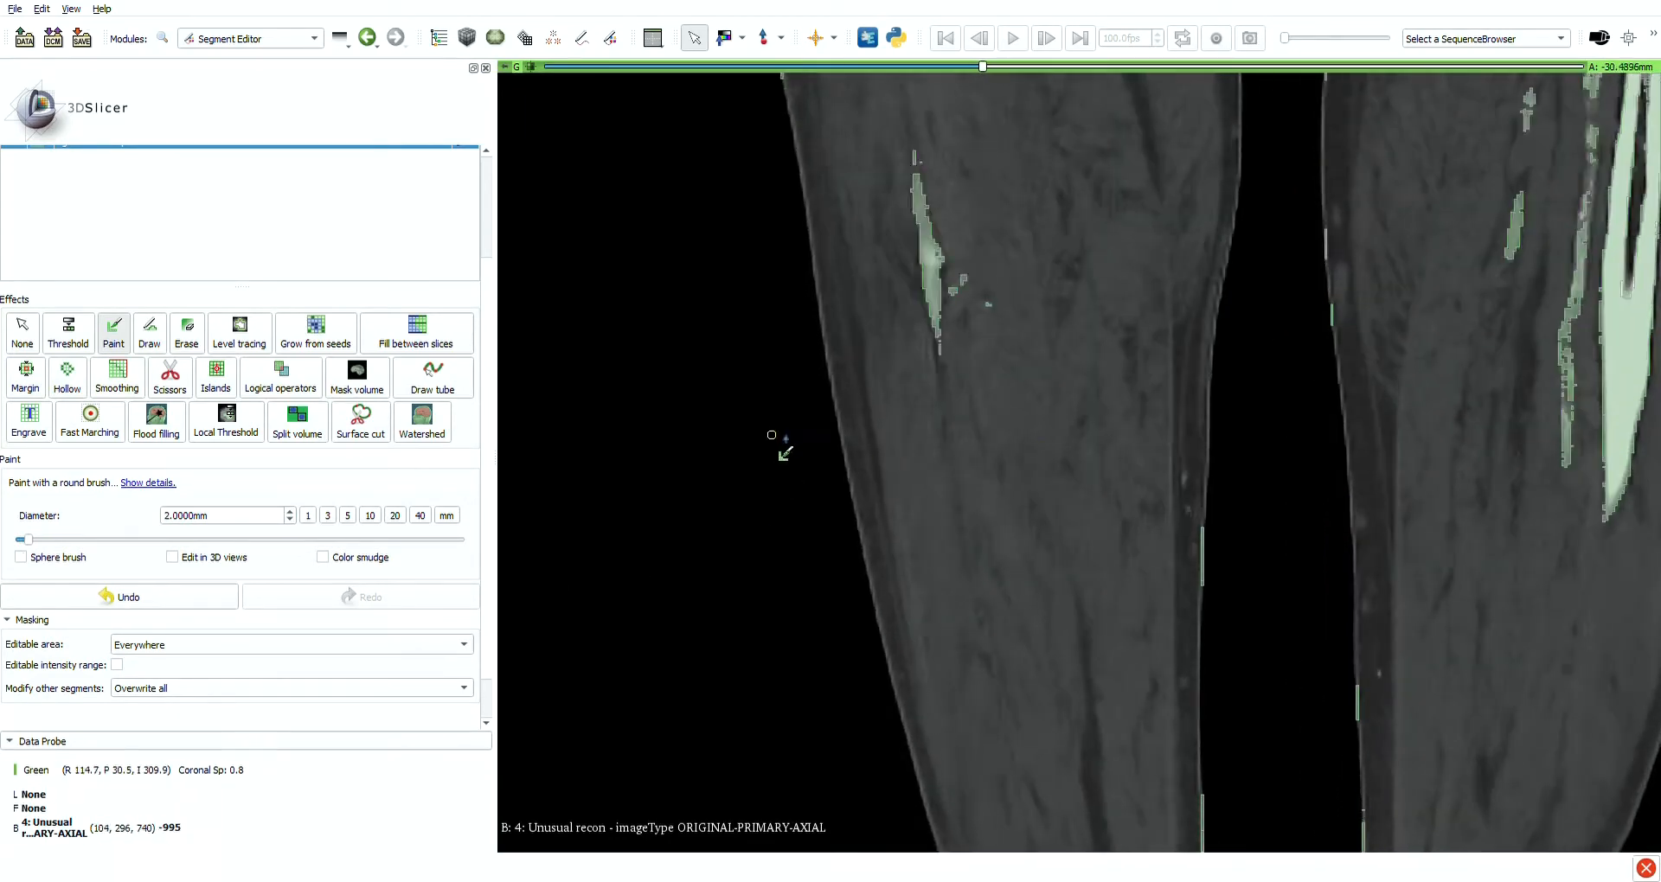
{"action": "key", "text": "space"}
{"action": "scroll", "coordinate": [942, 310], "scroll_direction": "down", "scroll_amount": 2}
{"action": "key", "text": "space"}
{"action": "scroll", "coordinate": [943, 346], "scroll_direction": "down", "scroll_amount": 10}
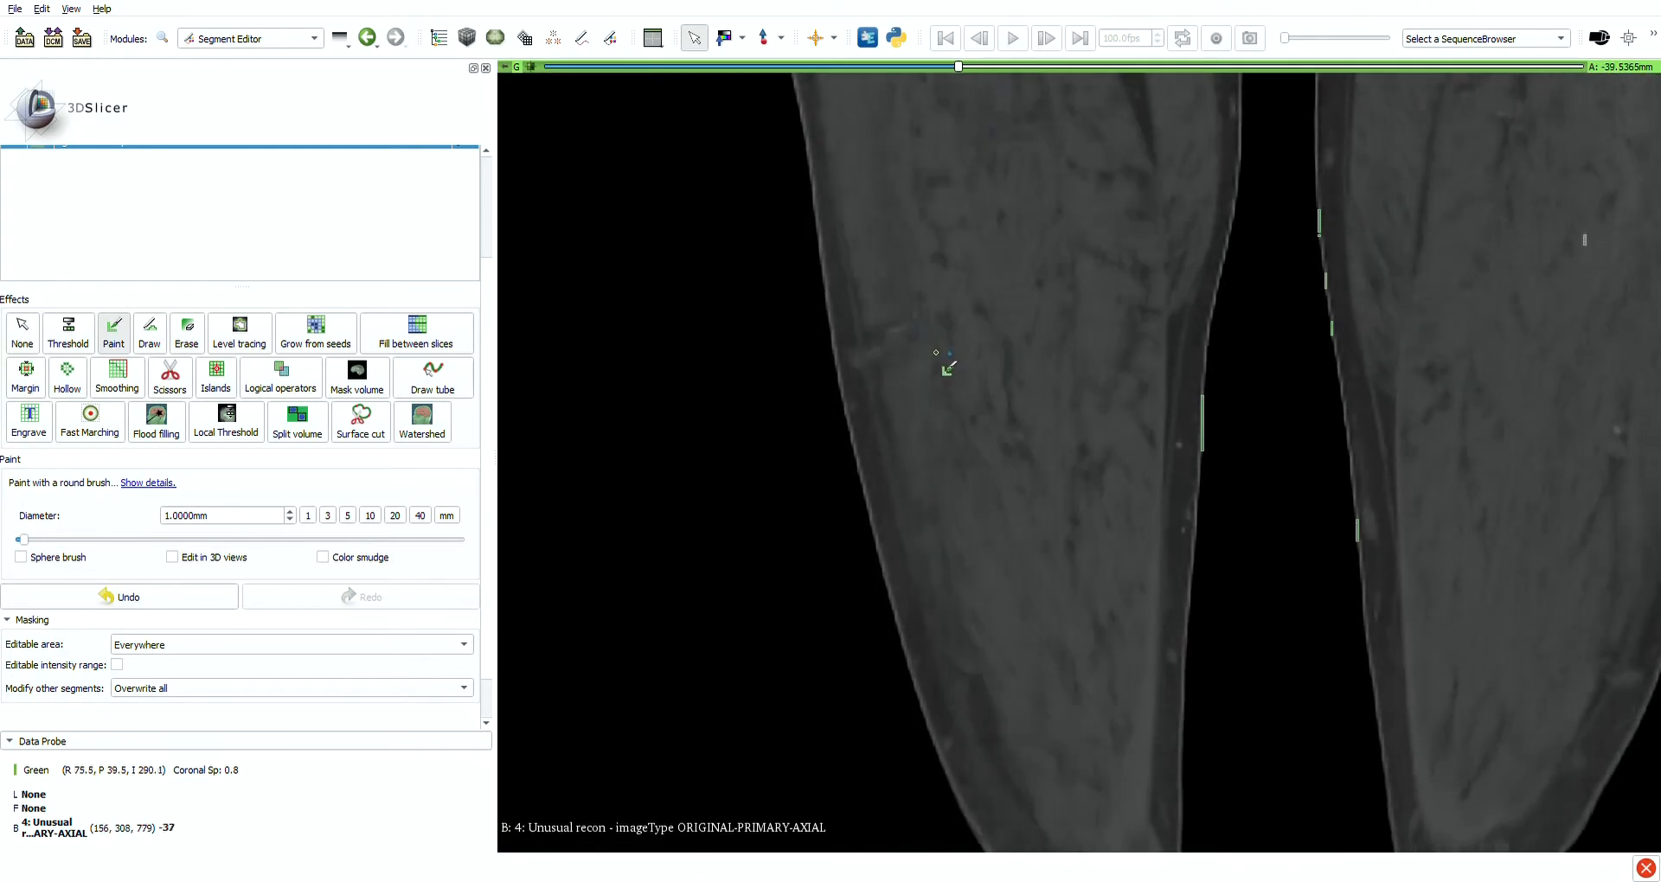
{"action": "scroll", "coordinate": [928, 351], "scroll_direction": "up", "scroll_amount": 20}
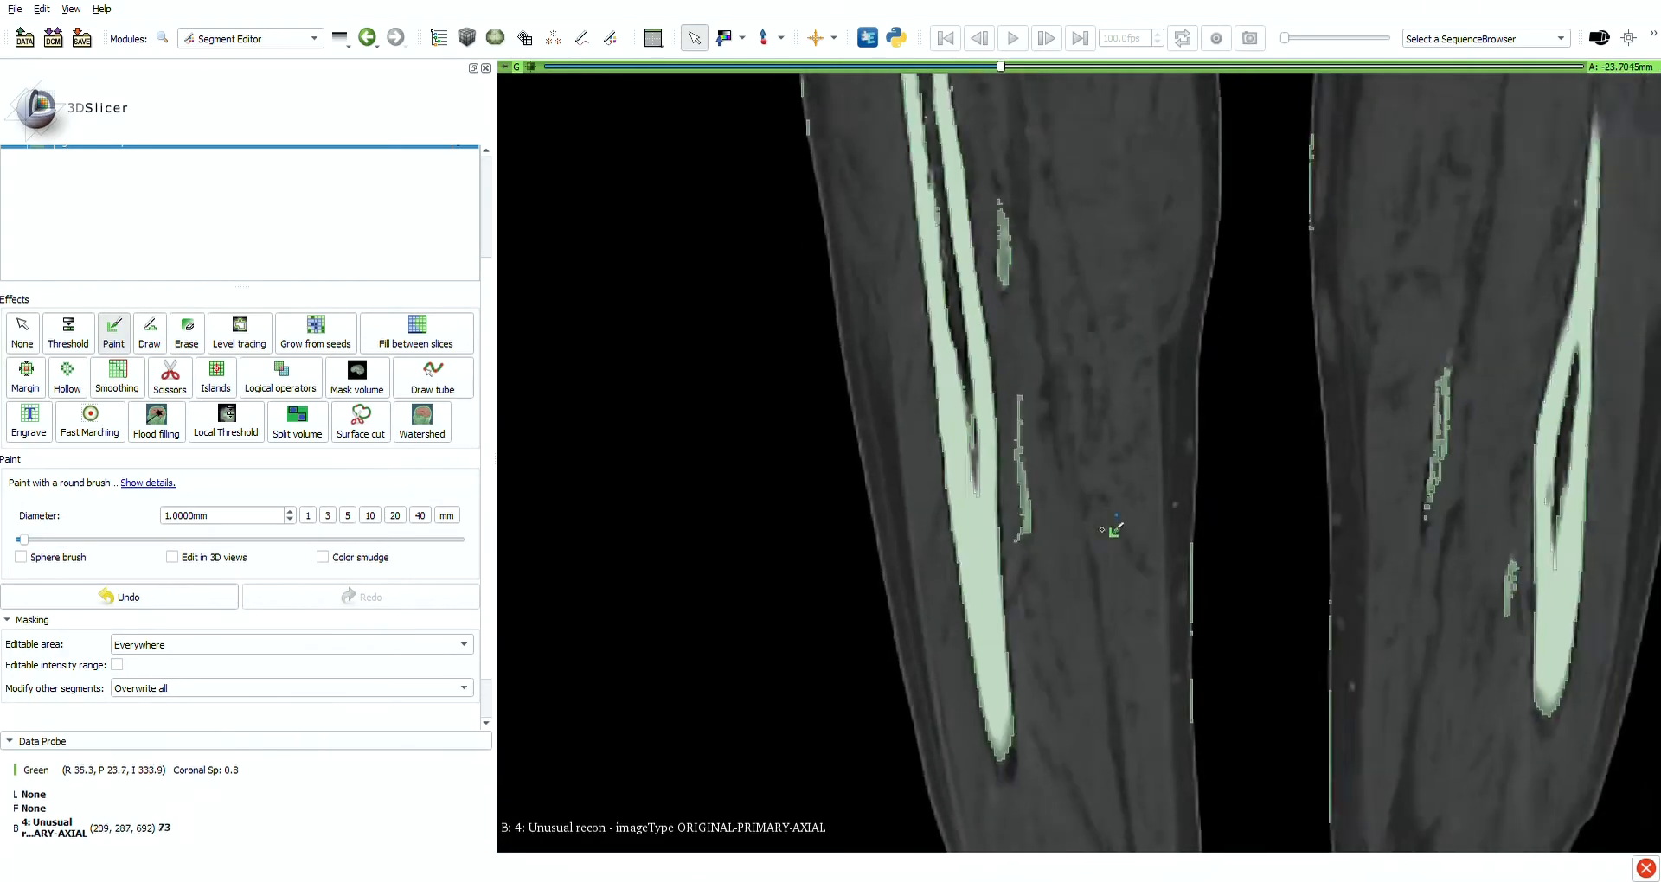
Add a short 2 mm stroke along the artery on the enlarged coronal view
{"action": "left_click", "coordinate": [290, 512]}
{"action": "scroll", "coordinate": [1029, 471], "scroll_direction": "up", "scroll_amount": 7}
{"action": "left_click_drag", "start_coordinate": [1024, 452], "coordinate": [1015, 481]}
{"action": "scroll", "coordinate": [1023, 476], "scroll_direction": "up", "scroll_amount": 4}
{"action": "scroll", "coordinate": [1050, 532], "scroll_direction": "up", "scroll_amount": 8}
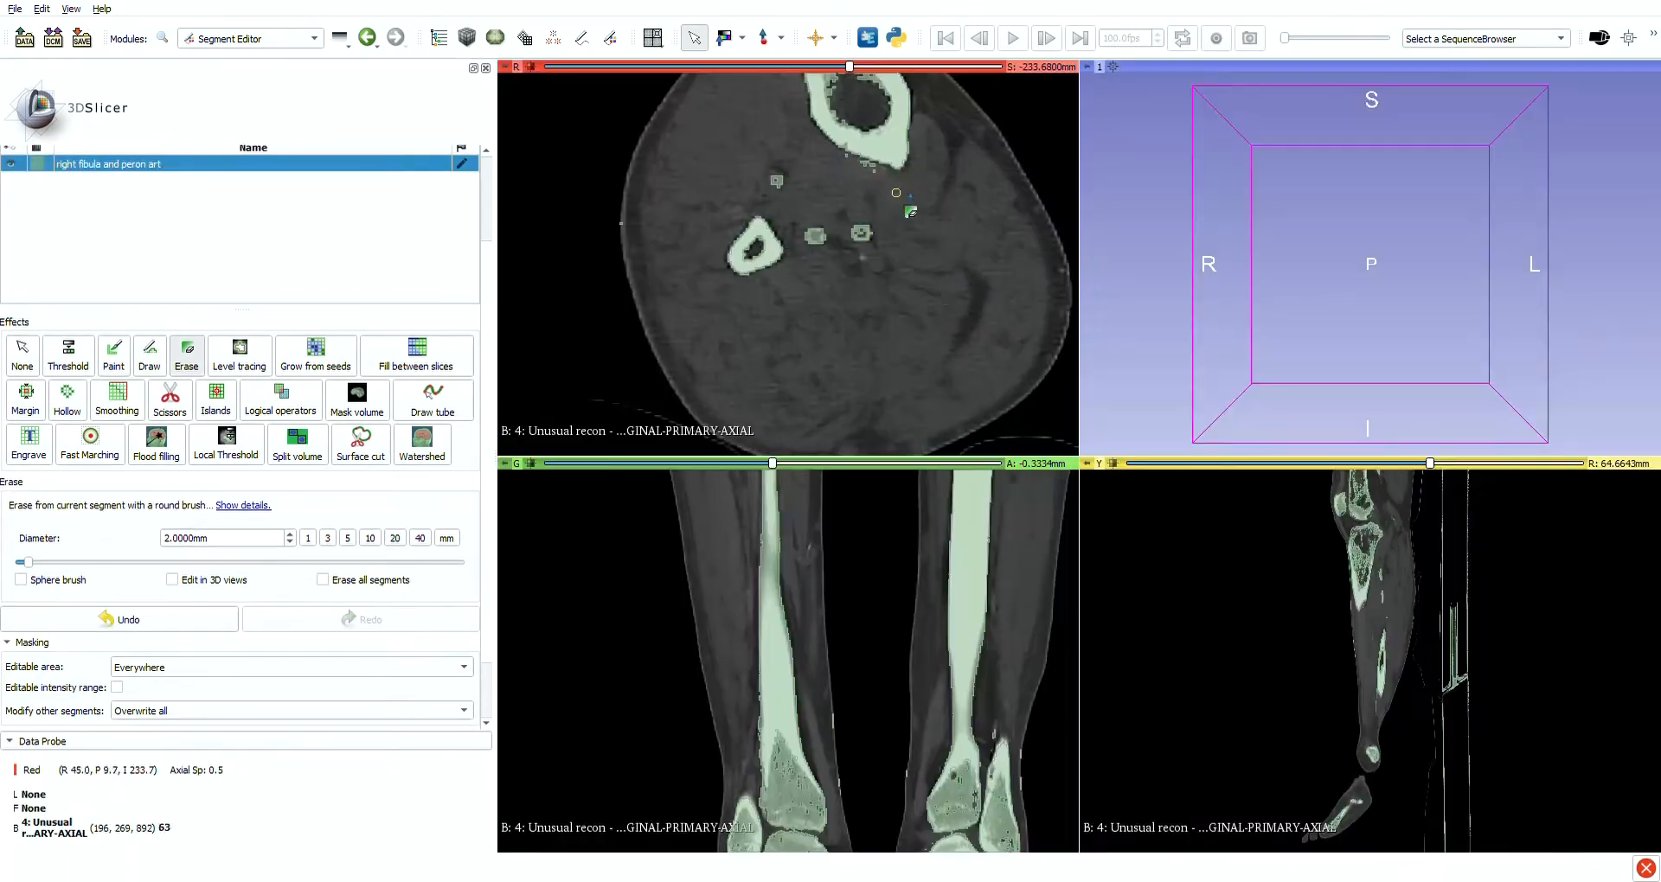
Paint a thin 1 mm bridge behind the fibula toward the peroneal artery on axial slices S -272 to -276 mm
{"action": "left_click", "coordinate": [186, 355]}
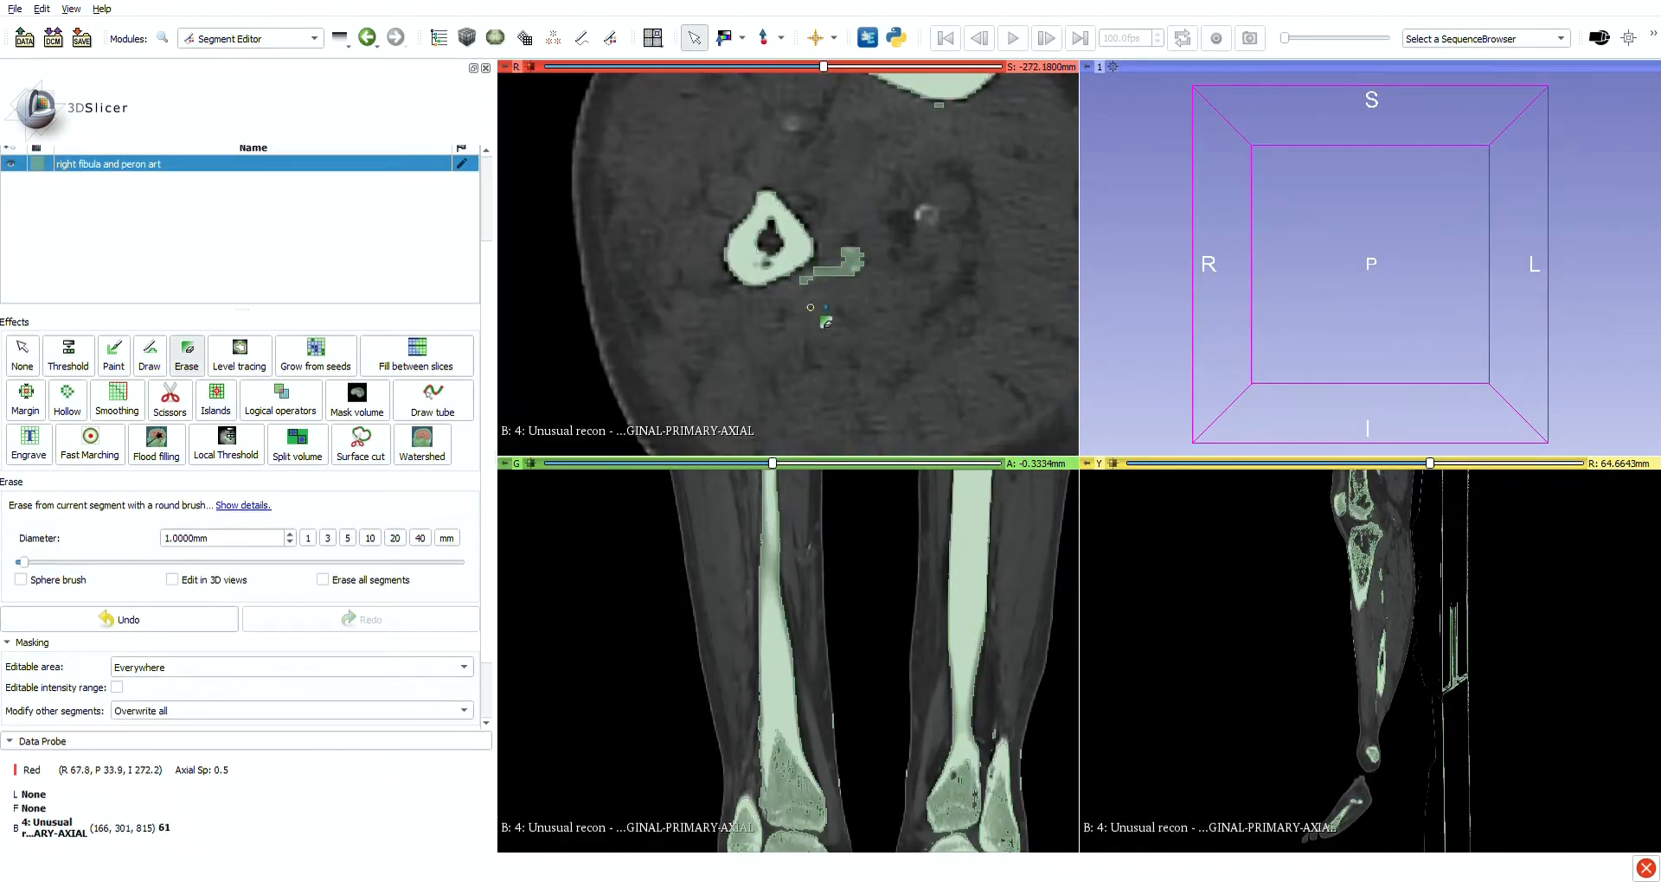
{"action": "key", "text": "ctrl+z"}
{"action": "scroll", "coordinate": [822, 278], "scroll_direction": "down", "scroll_amount": 3}
{"action": "right_click_drag", "start_coordinate": [821, 279], "coordinate": [817, 368]}
{"action": "left_click_drag", "start_coordinate": [776, 291], "coordinate": [811, 298]}
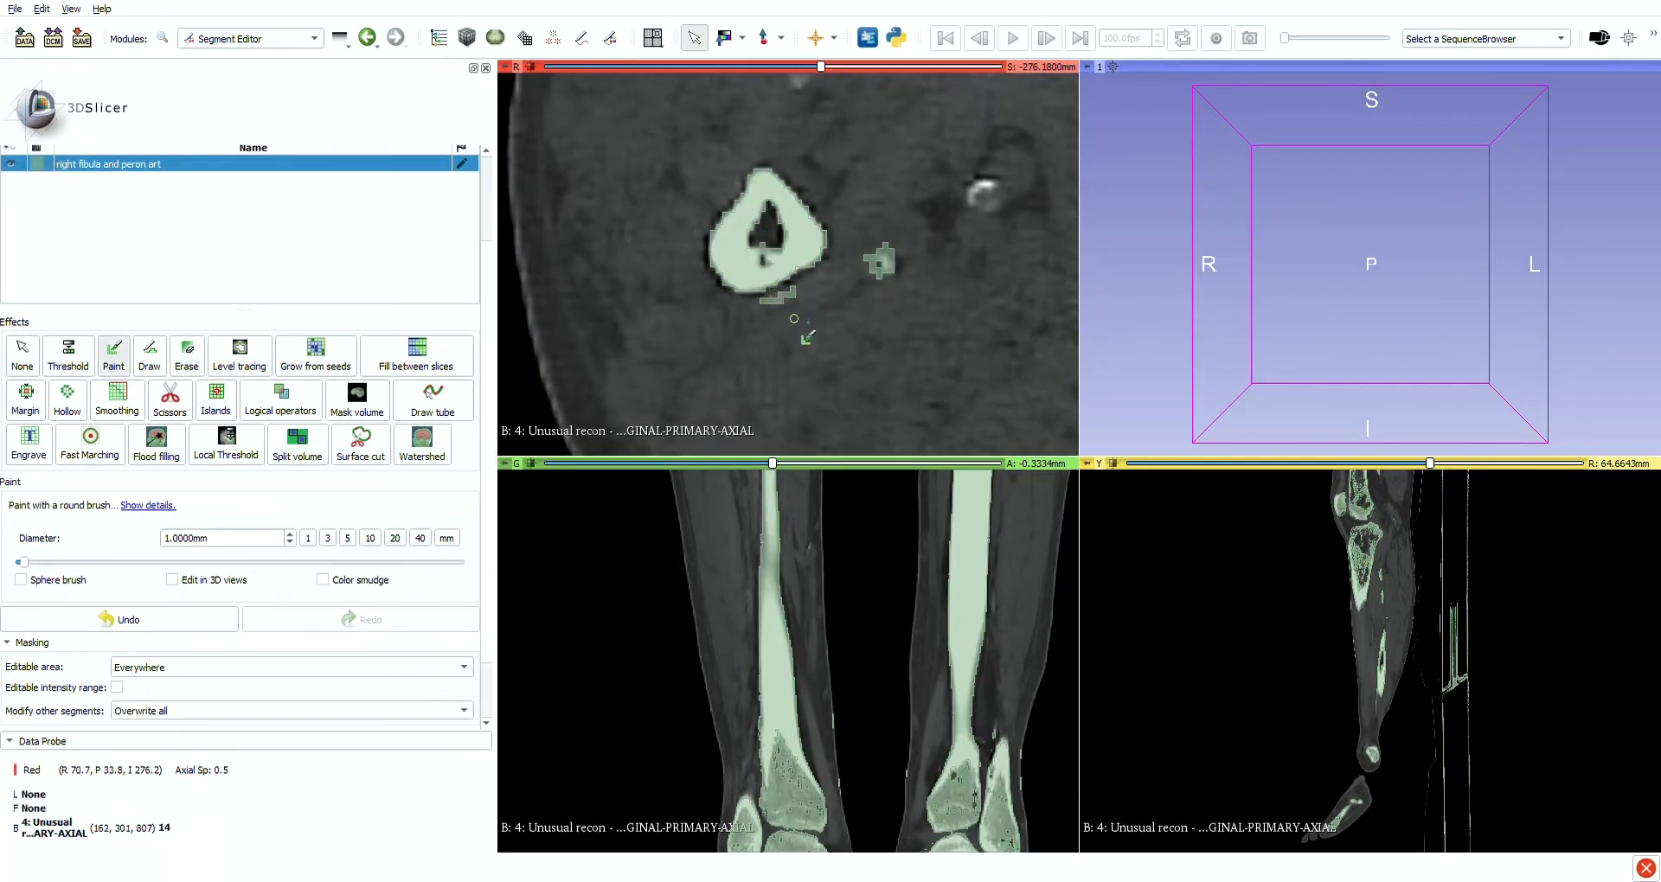
Mark the peroneal artery with the 1 mm brush on axial slices S -276 to -367 mm and undo the stray stroke
{"action": "key", "text": "space"}
{"action": "key", "text": "space"}
{"action": "scroll", "coordinate": [848, 329], "scroll_direction": "down", "scroll_amount": 20}
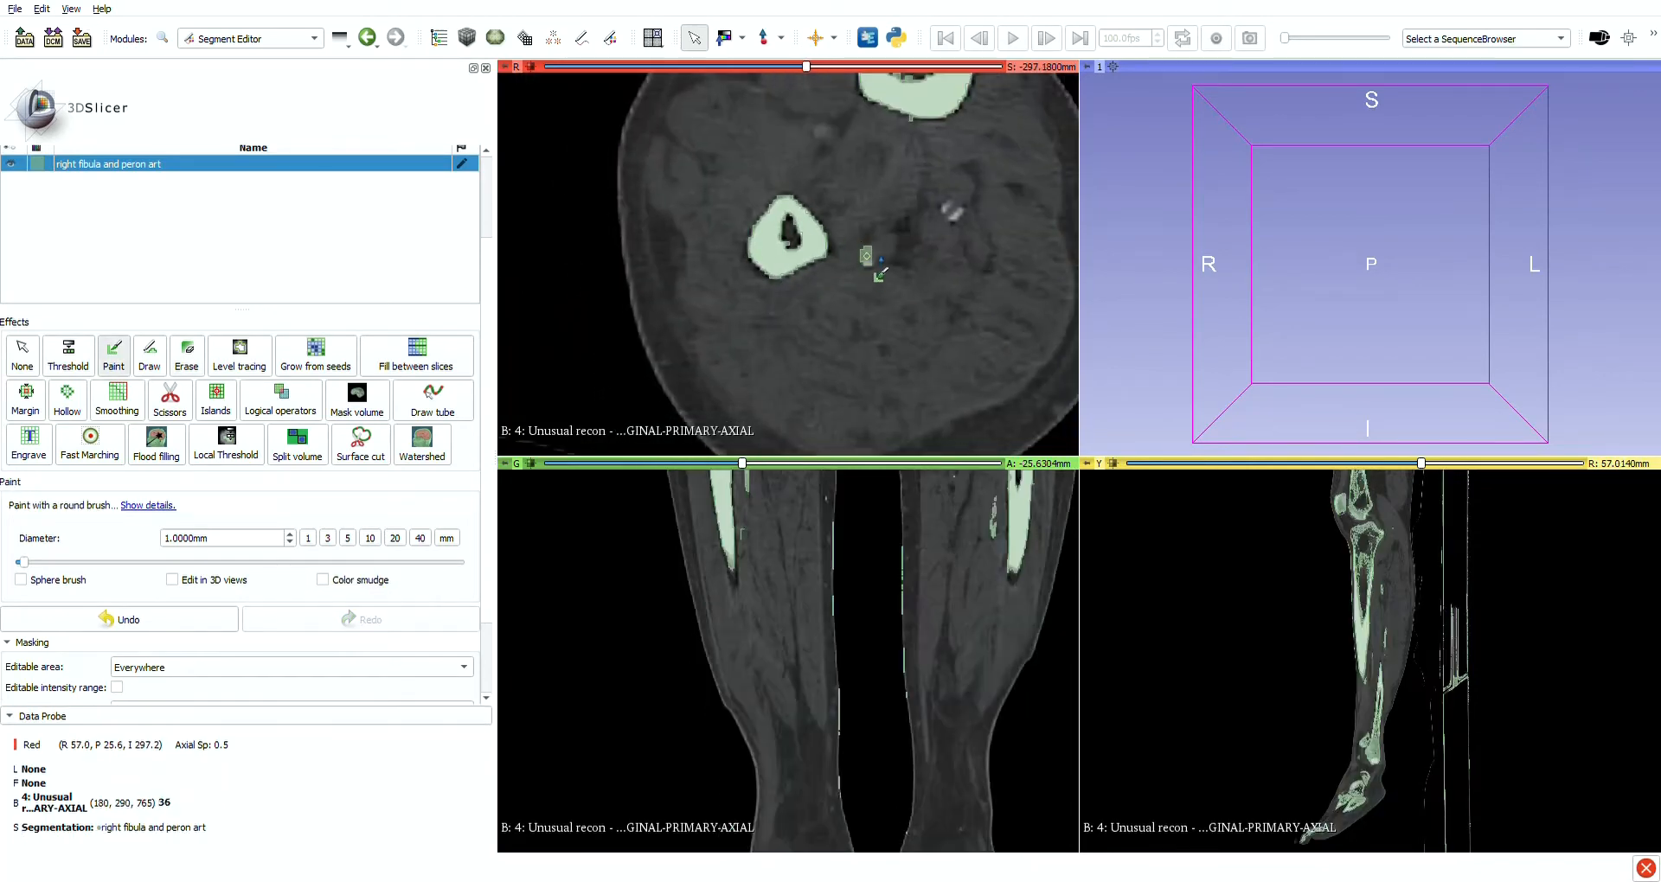
{"action": "scroll", "coordinate": [867, 256], "scroll_direction": "down", "scroll_amount": 20}
{"action": "scroll", "coordinate": [831, 226], "scroll_direction": "down", "scroll_amount": 20}
{"action": "key", "text": "space"}
{"action": "key", "text": "ctrl+z"}
{"action": "key", "text": "space"}
Paint the peroneal artery with a 3 mm brush on axial slices S -367 to -431 mm and trim it with a 2 mm eraser
{"action": "left_click", "coordinate": [328, 538]}
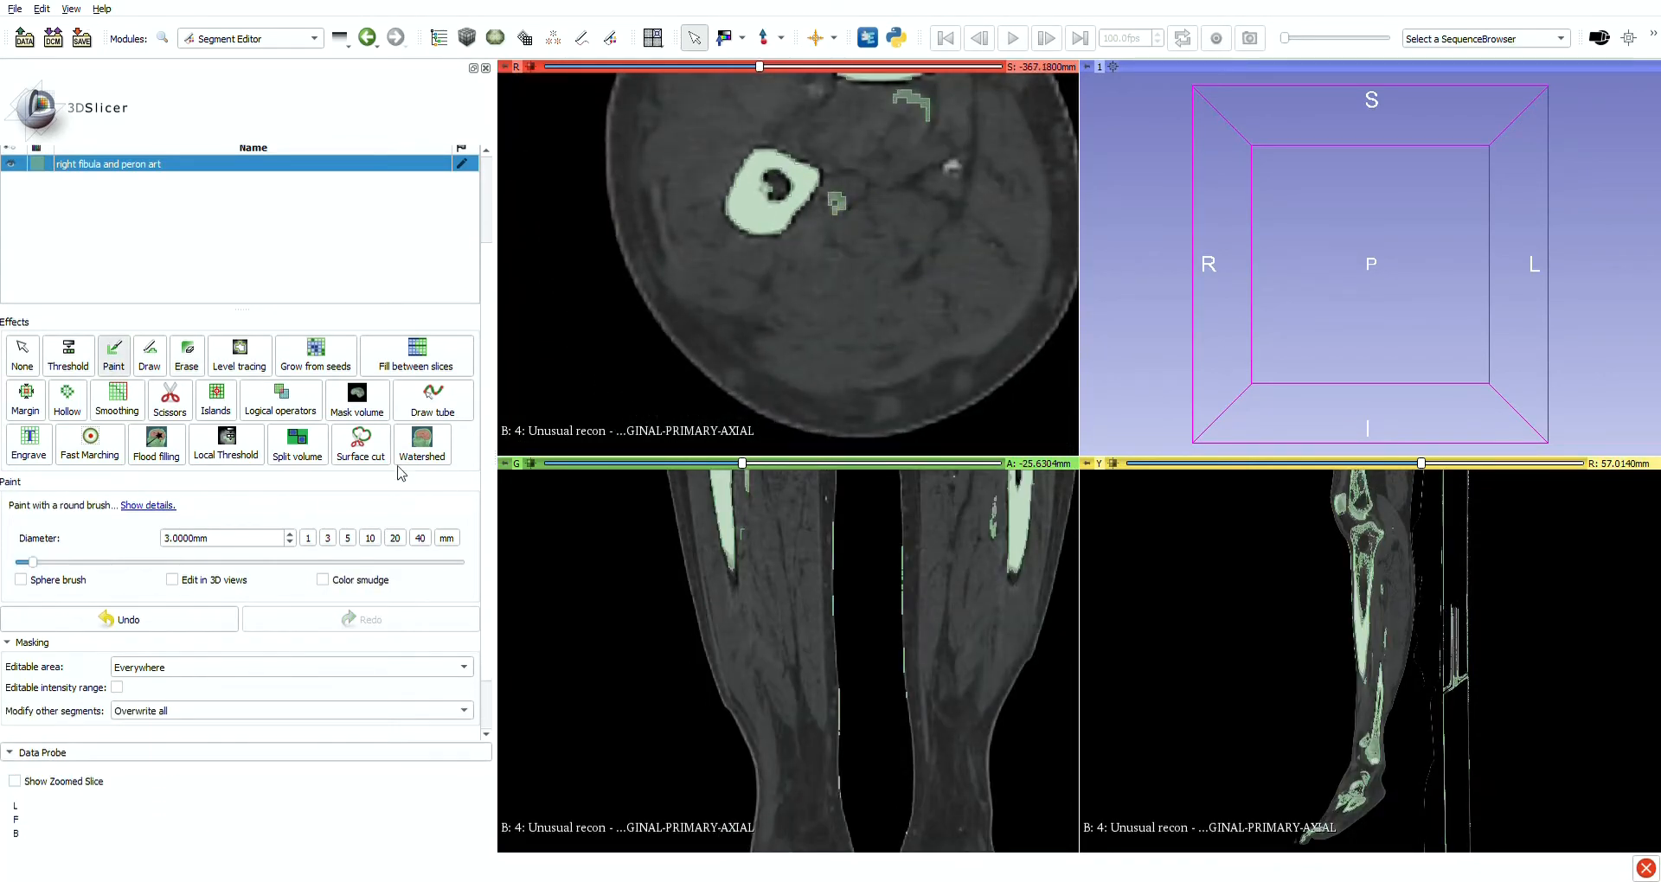
{"action": "left_click_drag", "start_coordinate": [833, 203], "coordinate": [836, 212]}
{"action": "scroll", "coordinate": [845, 230], "scroll_direction": "down", "scroll_amount": 20}
{"action": "middle_click_drag", "start_coordinate": [845, 230], "coordinate": [897, 304]}
{"action": "scroll", "coordinate": [897, 303], "scroll_direction": "down", "scroll_amount": 20}
{"action": "key", "text": "ctrl+z"}
{"action": "key", "text": "space"}
{"action": "left_click_drag", "start_coordinate": [848, 222], "coordinate": [837, 208]}
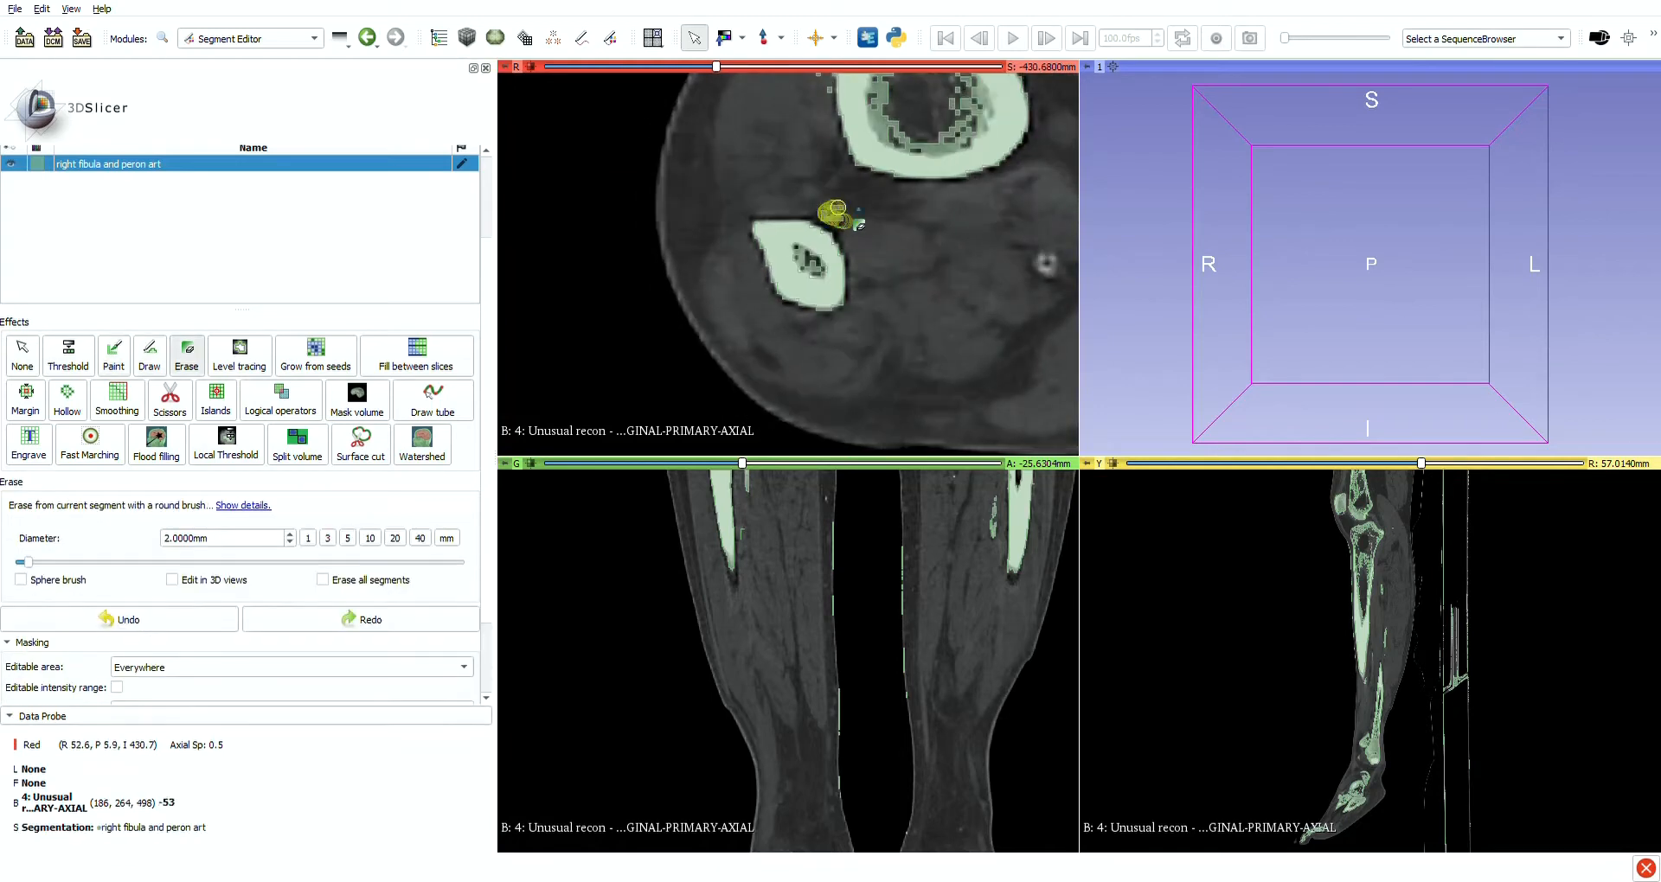
Try to delete the tibia from the segment with the Islands effect's Remove selected island option
{"action": "scroll", "coordinate": [868, 234], "scroll_direction": "down", "scroll_amount": 20}
{"action": "left_click", "coordinate": [216, 400]}
{"action": "left_click", "coordinate": [248, 546]}
{"action": "left_click", "coordinate": [910, 285]}
Erase the remaining mask between the tibia and the fibula head on the knee's axial slices with a 5 mm eraser
{"action": "left_click_drag", "start_coordinate": [687, 67], "coordinate": [923, 66]}
{"action": "left_click", "coordinate": [186, 354]}
{"action": "left_click", "coordinate": [347, 538]}
{"action": "left_click_drag", "start_coordinate": [779, 287], "coordinate": [775, 294]}
{"action": "scroll", "coordinate": [770, 318], "scroll_direction": "down", "scroll_amount": 10}
Return to the lower leg near axial slice S -453 mm and undo the island removal
{"action": "left_click_drag", "start_coordinate": [923, 66], "coordinate": [701, 146]}
{"action": "middle_click_drag", "start_coordinate": [868, 151], "coordinate": [868, 252]}
{"action": "left_click", "coordinate": [215, 399]}
{"action": "key", "text": "ctrl+z"}
{"action": "right_click_drag", "start_coordinate": [912, 263], "coordinate": [872, 158]}
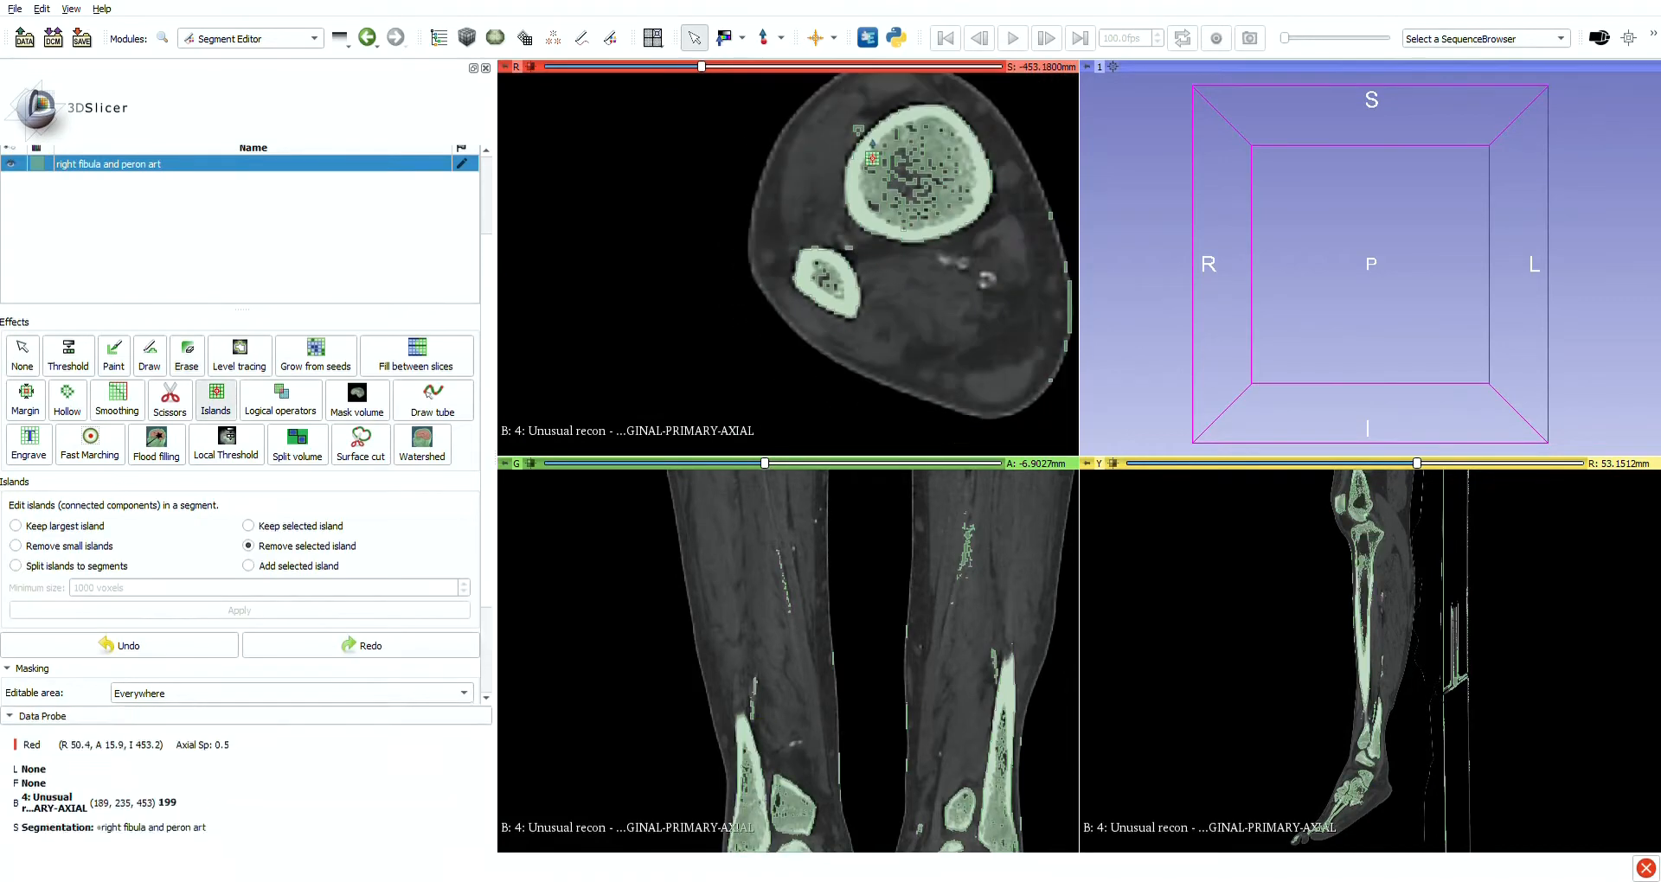
Check for remaining mask connections between fibula and tibia on axial slices S -453 to -504 mm and on coronal slices at the knee
{"action": "left_click_drag", "start_coordinate": [701, 67], "coordinate": [666, 67]}
{"action": "mouse_move", "coordinate": [872, 159]}
{"action": "right_mouse_down"}
{"action": "mouse_move", "coordinate": [874, 225]}
{"action": "mouse_move", "coordinate": [872, 159]}
{"action": "right_mouse_up"}
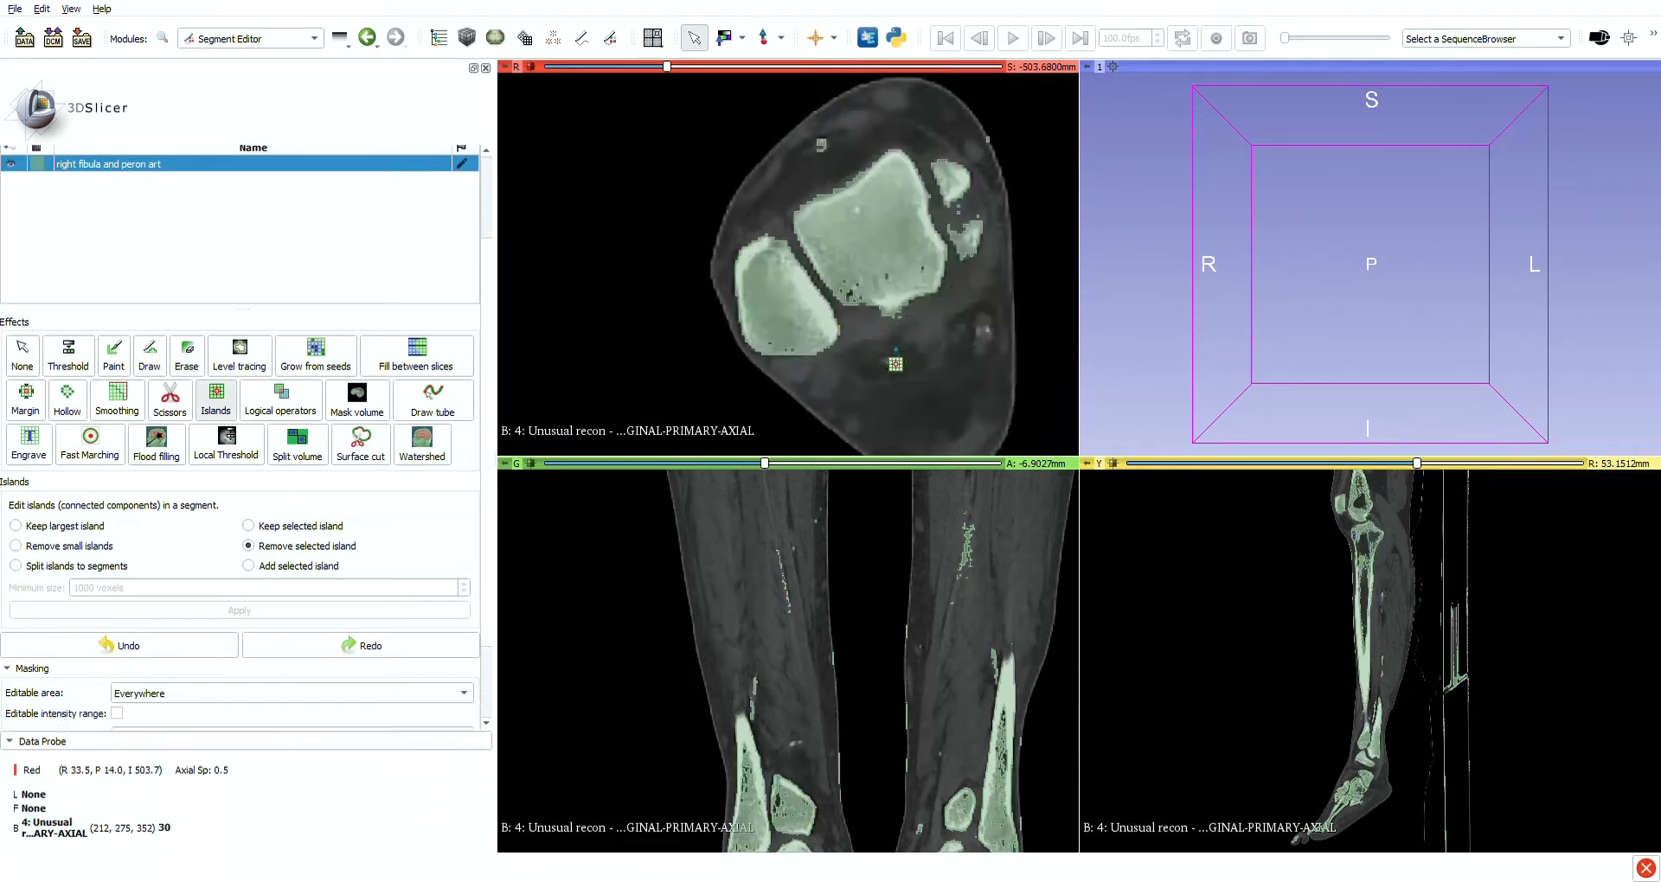
{"action": "scroll", "coordinate": [896, 364], "scroll_direction": "up", "scroll_amount": 20}
{"action": "mouse_move", "coordinate": [900, 290]}
{"action": "right_mouse_down"}
{"action": "mouse_move", "coordinate": [904, 346]}
{"action": "mouse_move", "coordinate": [909, 290]}
{"action": "right_mouse_up"}
{"action": "scroll", "coordinate": [904, 346], "scroll_direction": "up", "scroll_amount": 20}
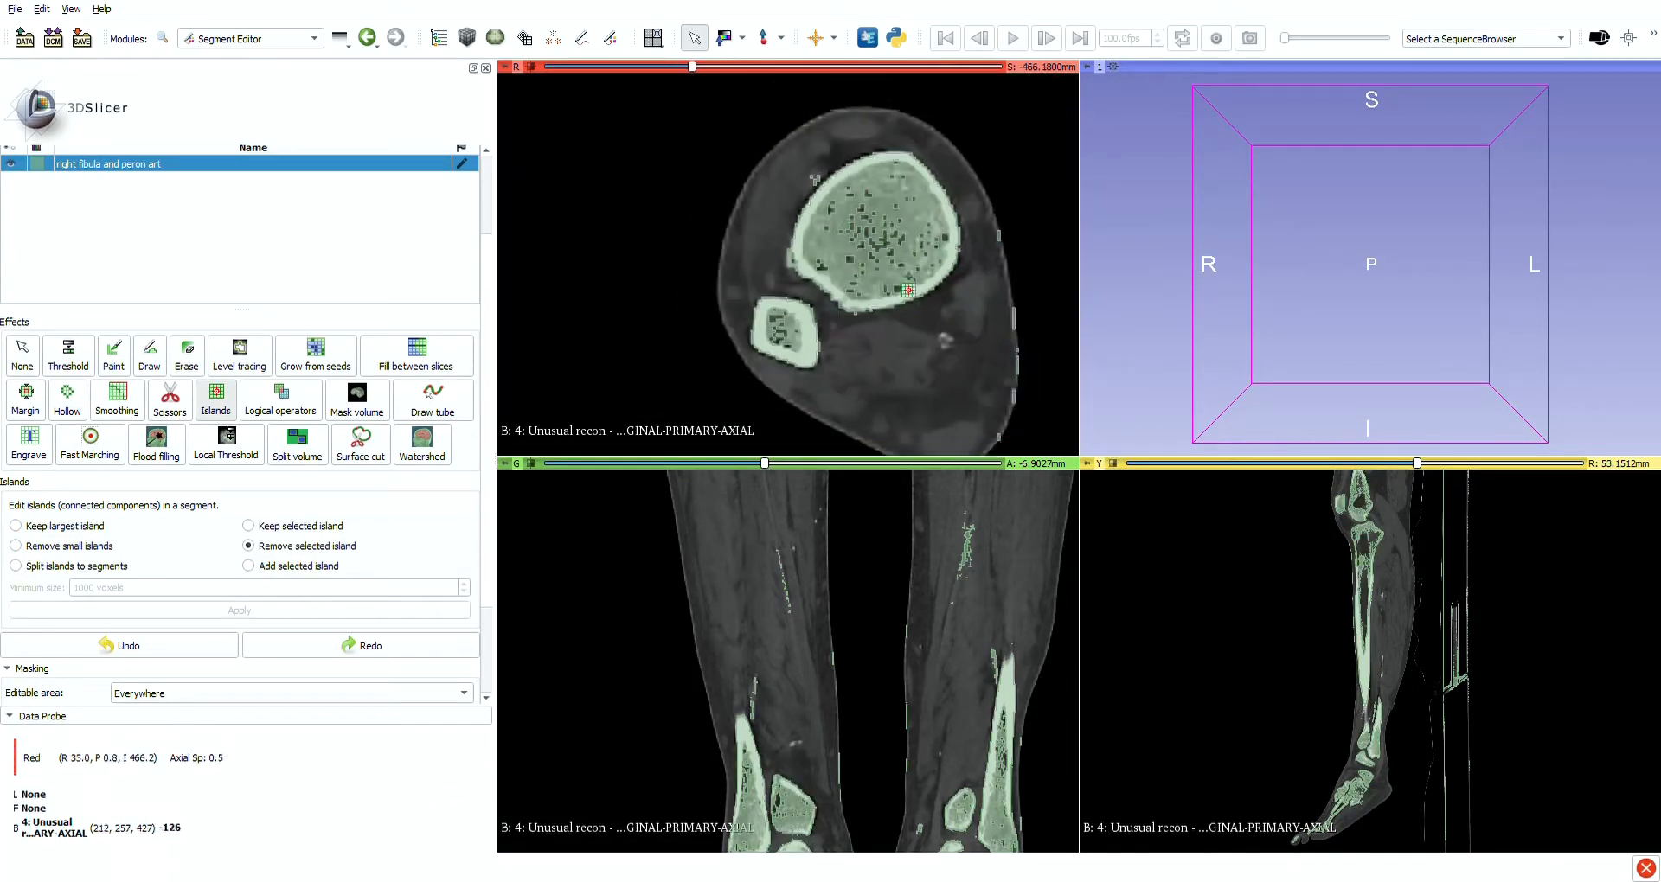
{"action": "left_click_drag", "start_coordinate": [692, 67], "coordinate": [904, 95]}
{"action": "scroll", "coordinate": [856, 554], "scroll_direction": "down", "scroll_amount": 2}
{"action": "middle_click_drag", "start_coordinate": [857, 536], "coordinate": [852, 830]}
{"action": "right_click_drag", "start_coordinate": [805, 536], "coordinate": [818, 650]}
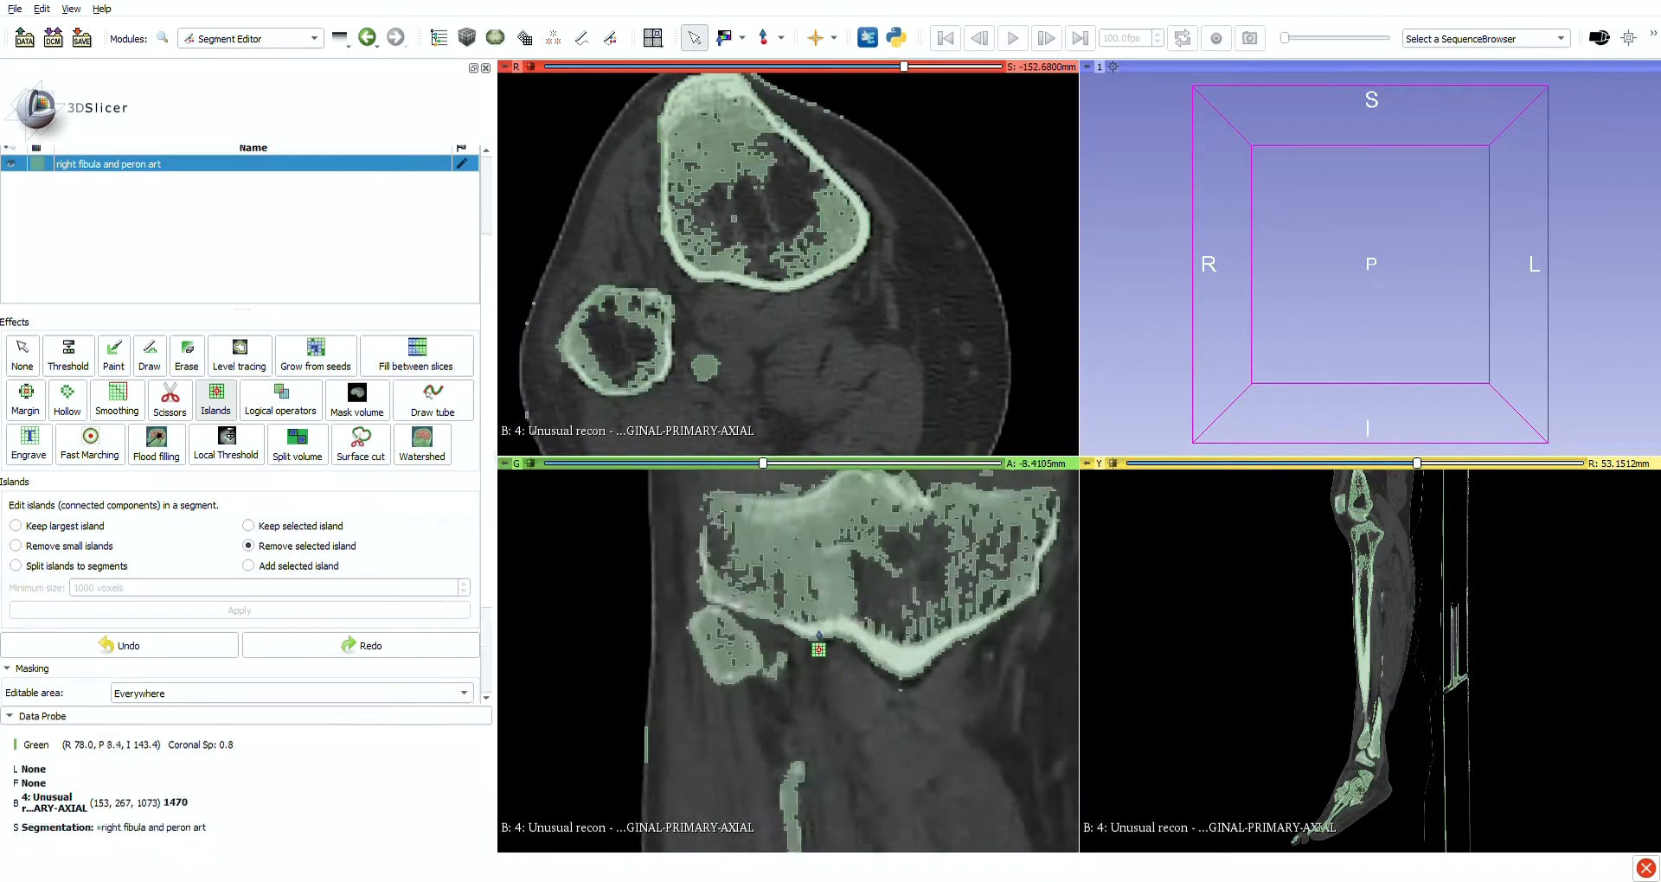
{"action": "scroll", "coordinate": [826, 616], "scroll_direction": "down", "scroll_amount": 10}
Erase the mask linking the fibula to the tibia at the knee and ankle on coronal slices with the 5 mm eraser
{"action": "left_click", "coordinate": [187, 355]}
{"action": "left_click_drag", "start_coordinate": [783, 558], "coordinate": [793, 574]}
{"action": "right_click_drag", "start_coordinate": [899, 634], "coordinate": [898, 554]}
{"action": "middle_click_drag", "start_coordinate": [865, 805], "coordinate": [884, 670]}
{"action": "scroll", "coordinate": [761, 560], "scroll_direction": "up", "scroll_amount": 10}
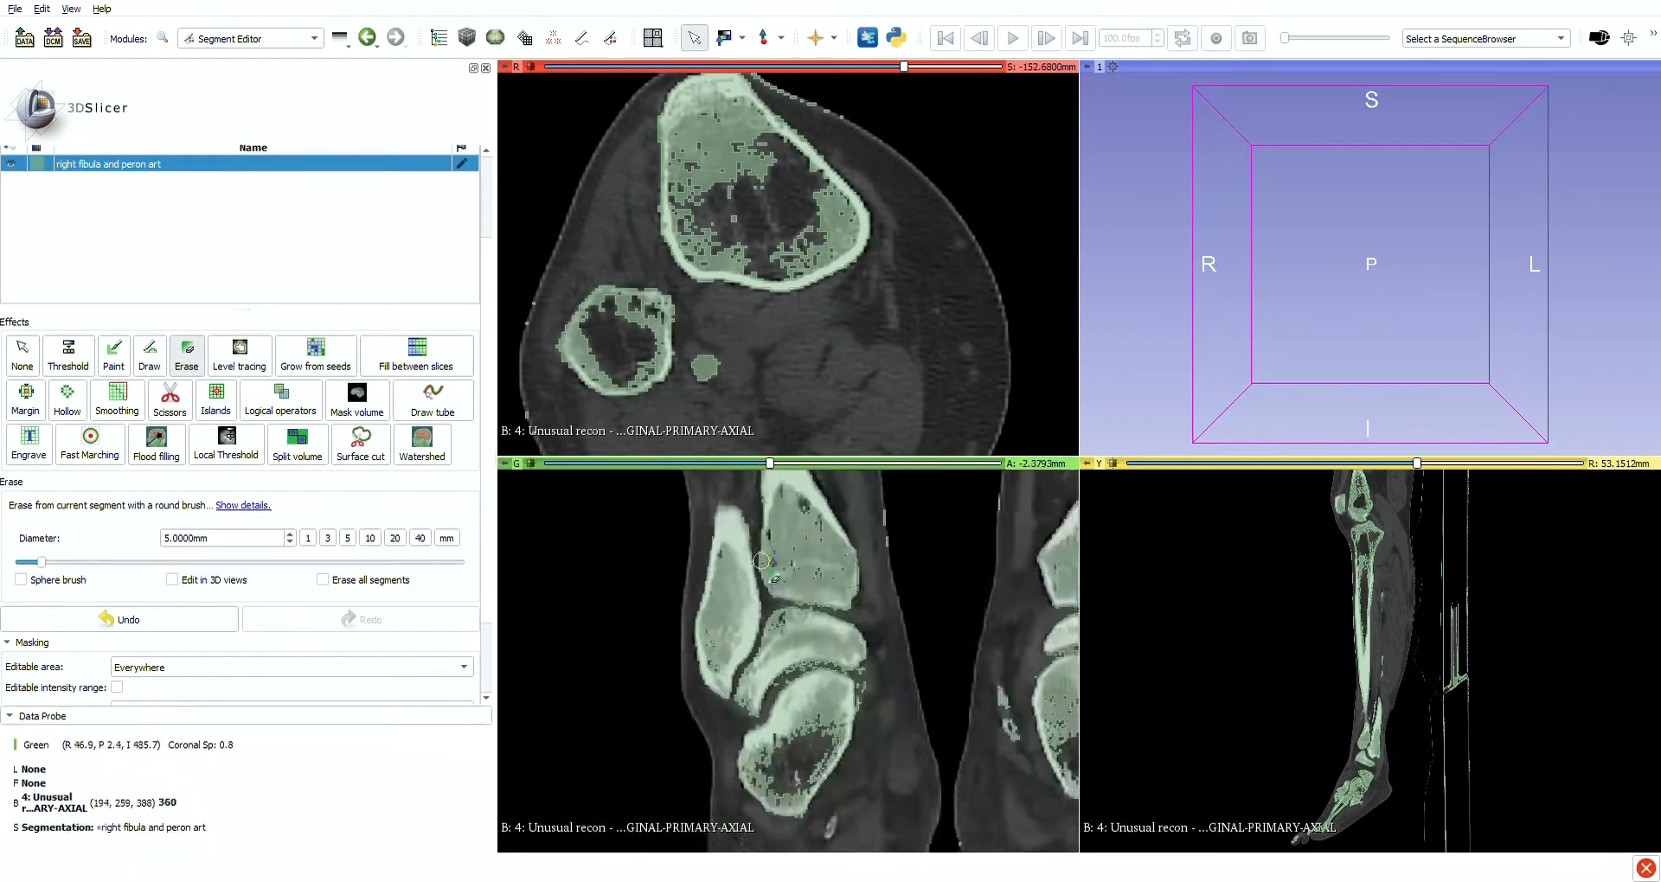
{"action": "right_click_drag", "start_coordinate": [762, 606], "coordinate": [763, 493]}
Remove the right tibia from the segment as a selected island on axial slice S -153 mm and check around S -338 mm
{"action": "left_click", "coordinate": [217, 400]}
{"action": "left_click", "coordinate": [728, 169]}
{"action": "left_click_drag", "start_coordinate": [904, 67], "coordinate": [779, 78]}
{"action": "right_click_drag", "start_coordinate": [779, 346], "coordinate": [845, 350]}
{"action": "scroll", "coordinate": [219, 319], "scroll_direction": "up", "scroll_amount": 2}
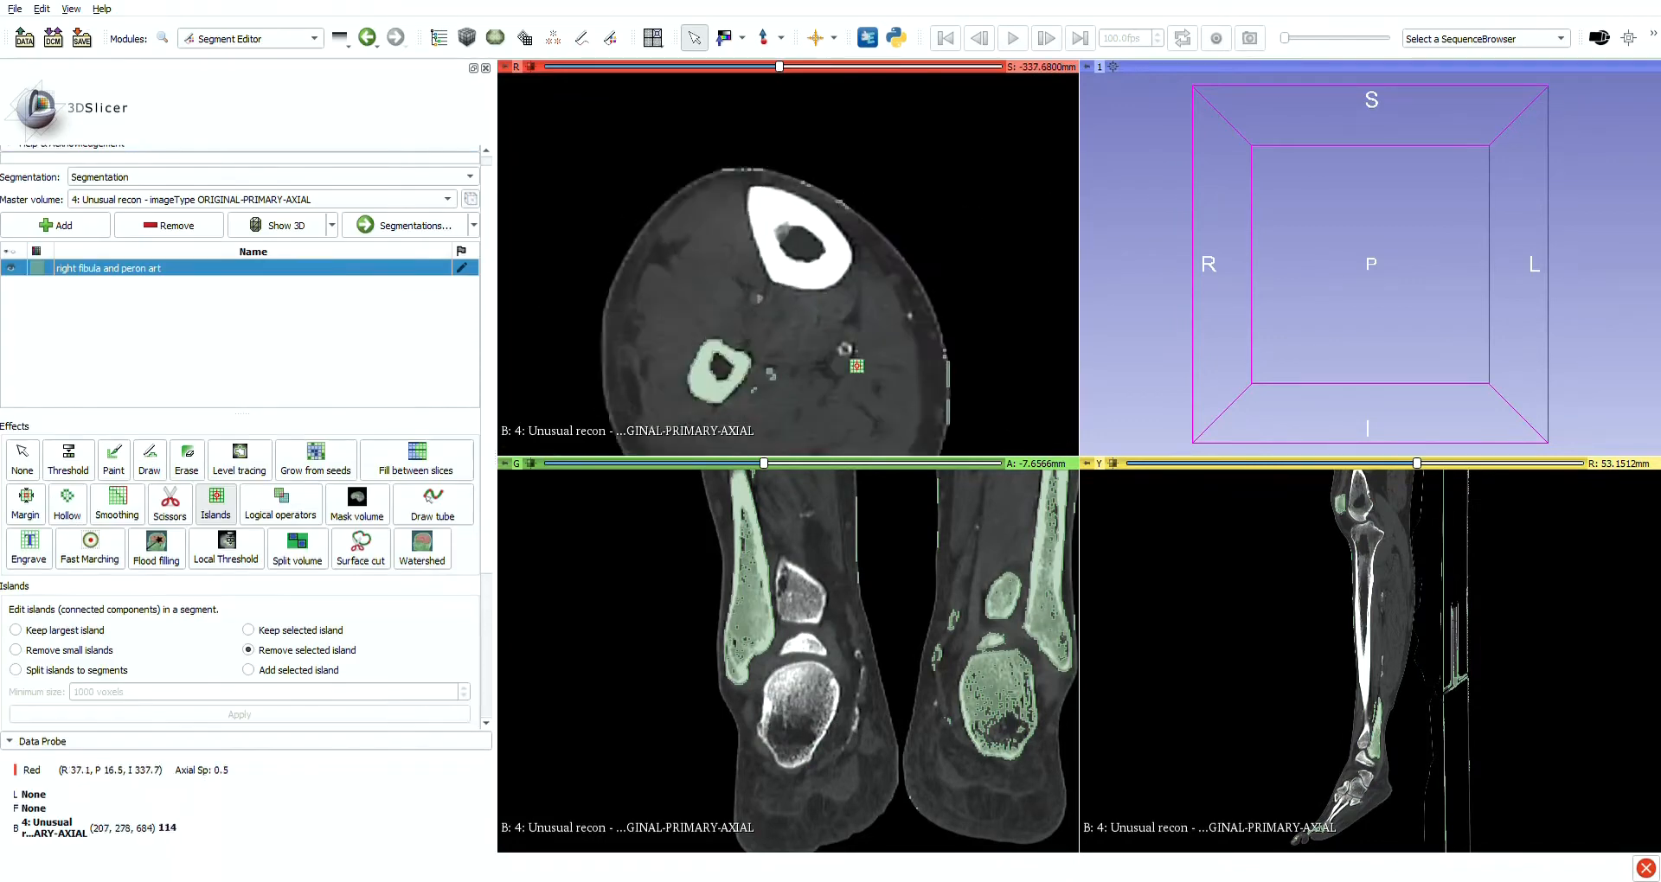
{"action": "middle_click_drag", "start_coordinate": [856, 366], "coordinate": [882, 231]}
Remove small islands from the segment with a minimum size of 1000 voxels
{"action": "left_click", "coordinate": [16, 650]}
{"action": "left_click", "coordinate": [291, 721]}
{"action": "scroll", "coordinate": [919, 354], "scroll_direction": "down", "scroll_amount": 6}
{"action": "right_click_drag", "start_coordinate": [919, 354], "coordinate": [919, 264]}
Show the segment in 3D and cut away the CT table behind the legs with free-form Scissors set to Erase inside
{"action": "left_click", "coordinate": [278, 226]}
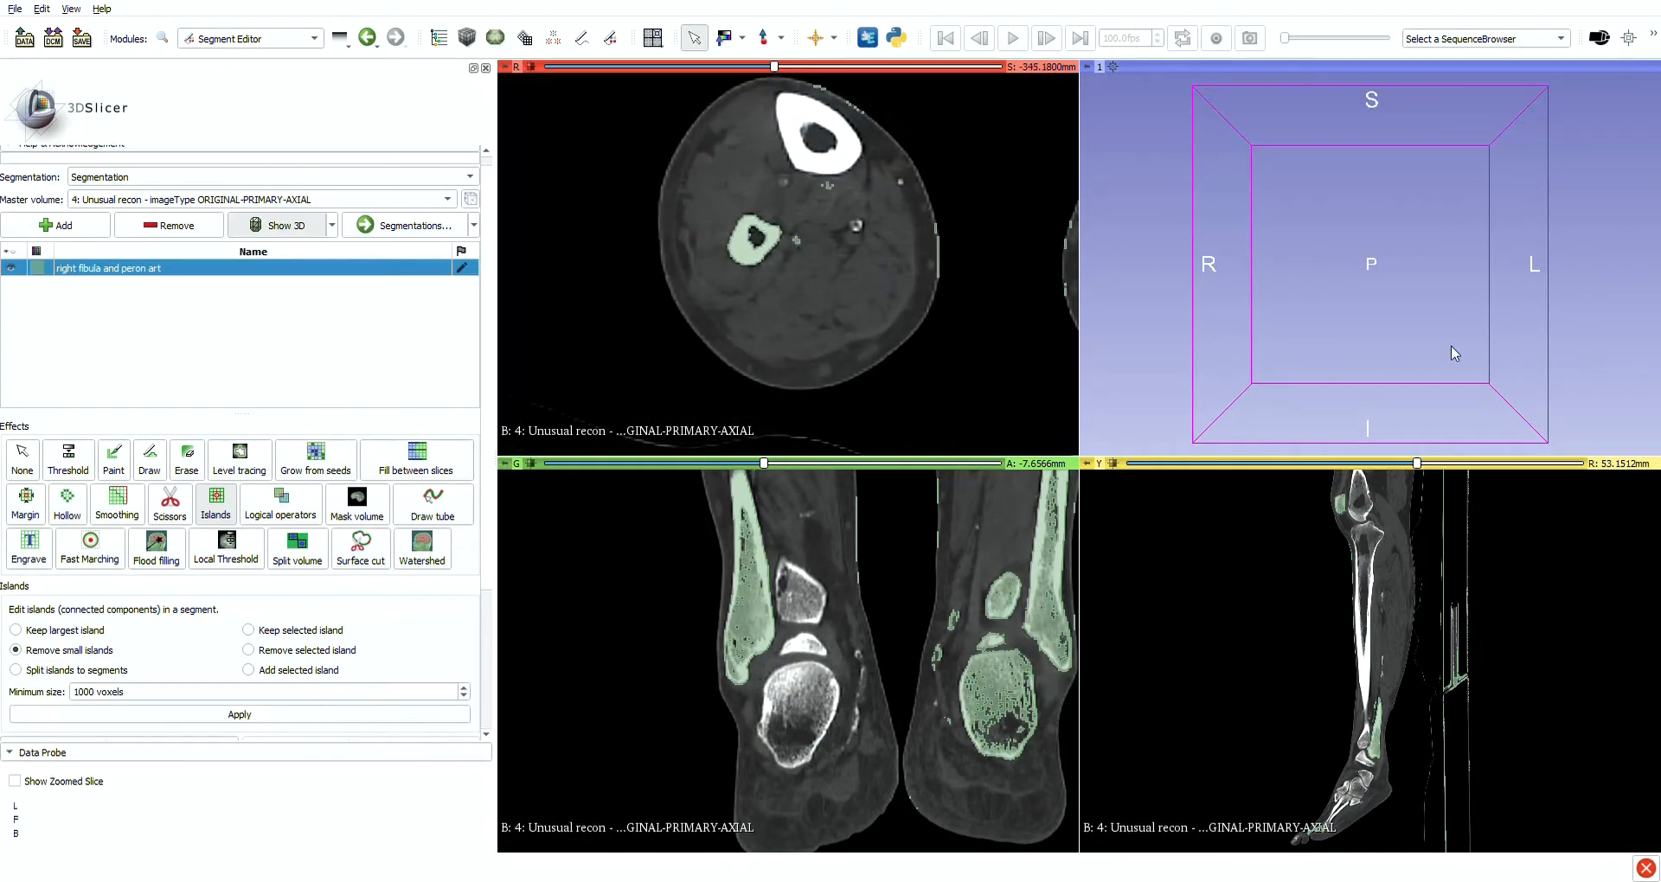
{"action": "right_click_drag", "start_coordinate": [1425, 317], "coordinate": [1451, 282]}
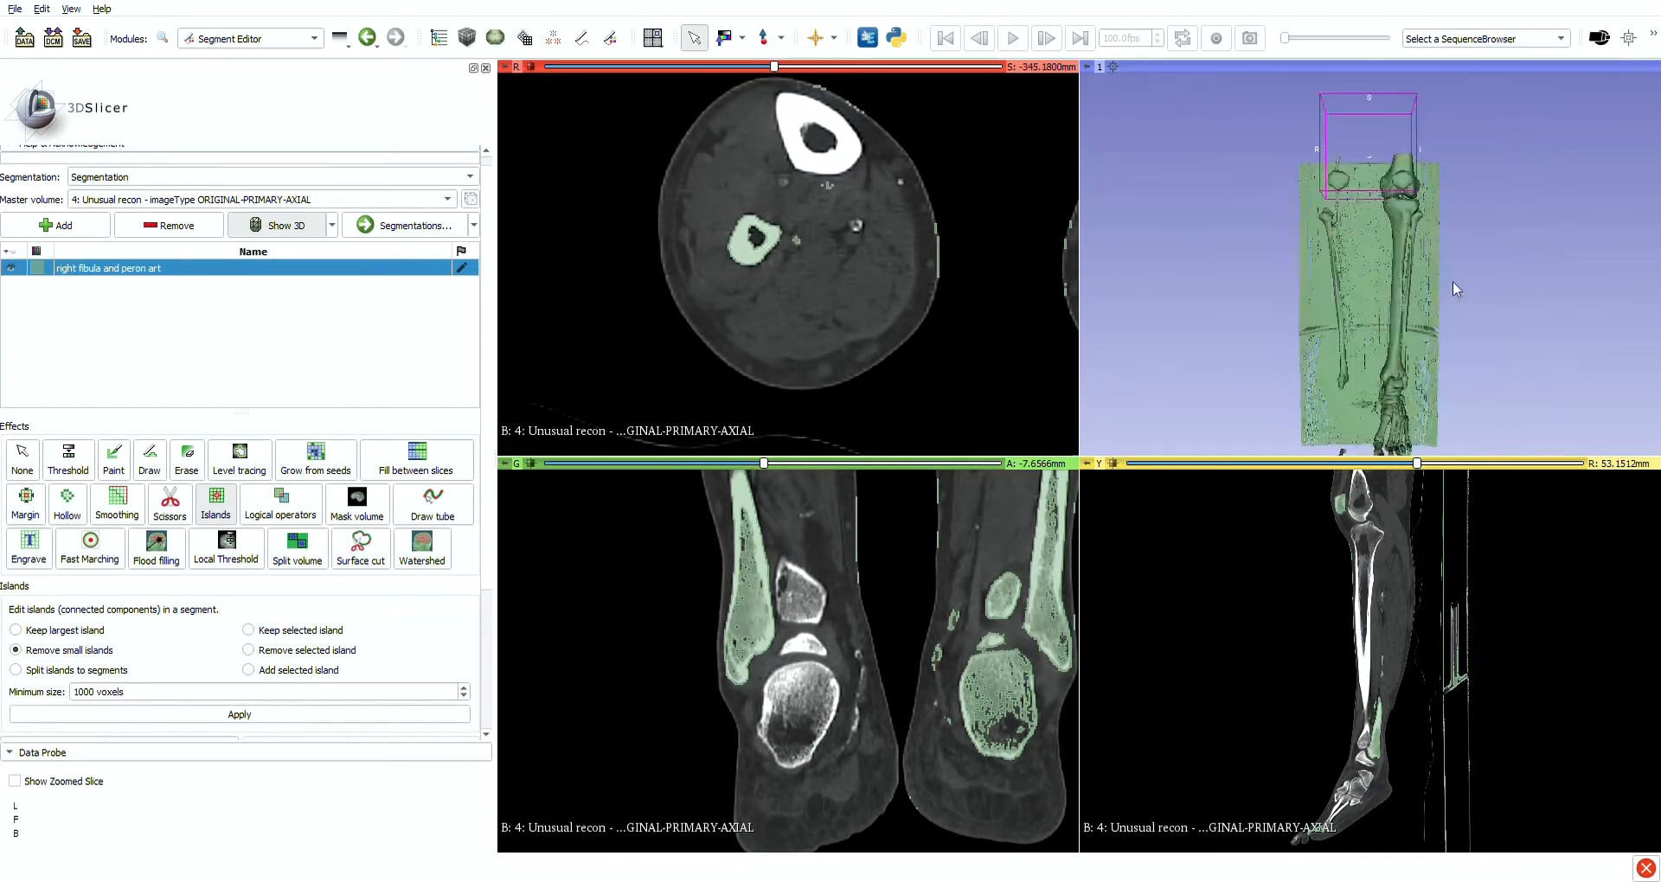
{"action": "left_click_drag", "start_coordinate": [1452, 282], "coordinate": [1346, 294]}
{"action": "right_click_drag", "start_coordinate": [1346, 294], "coordinate": [1349, 342]}
{"action": "left_click", "coordinate": [170, 504]}
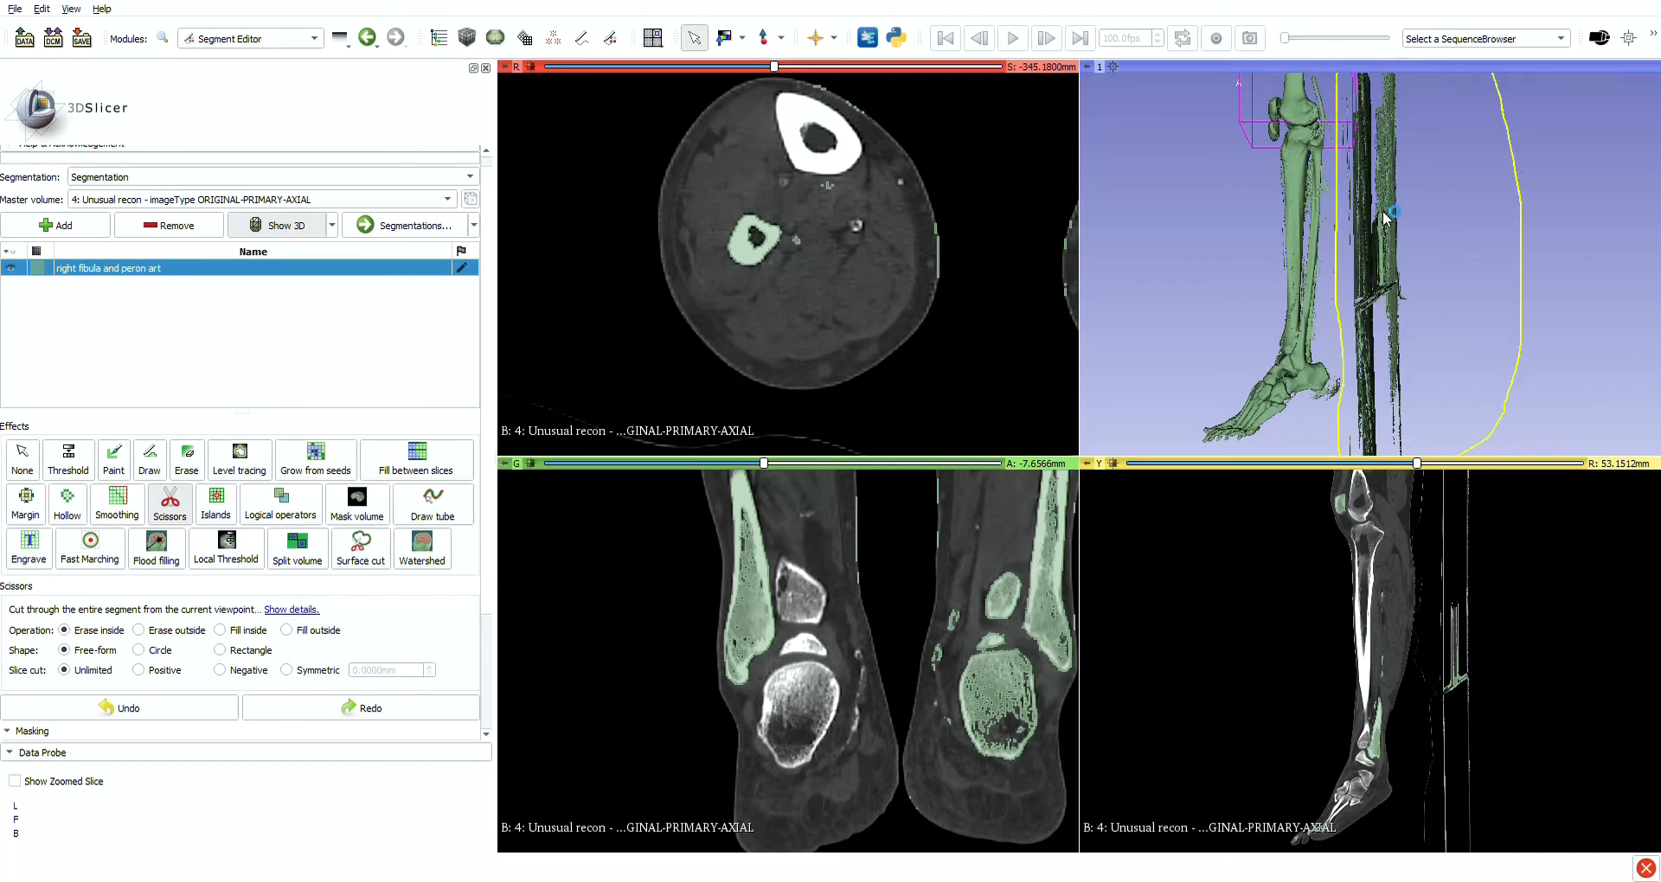
Keep only the right fibula and its neighbouring vessels in the 3D view with free-form Scissors set to Erase outside
{"action": "left_click", "coordinate": [22, 459]}
{"action": "left_click_drag", "start_coordinate": [1370, 249], "coordinate": [1407, 241]}
{"action": "right_click_drag", "start_coordinate": [1407, 240], "coordinate": [1398, 204]}
{"action": "left_click", "coordinate": [169, 505]}
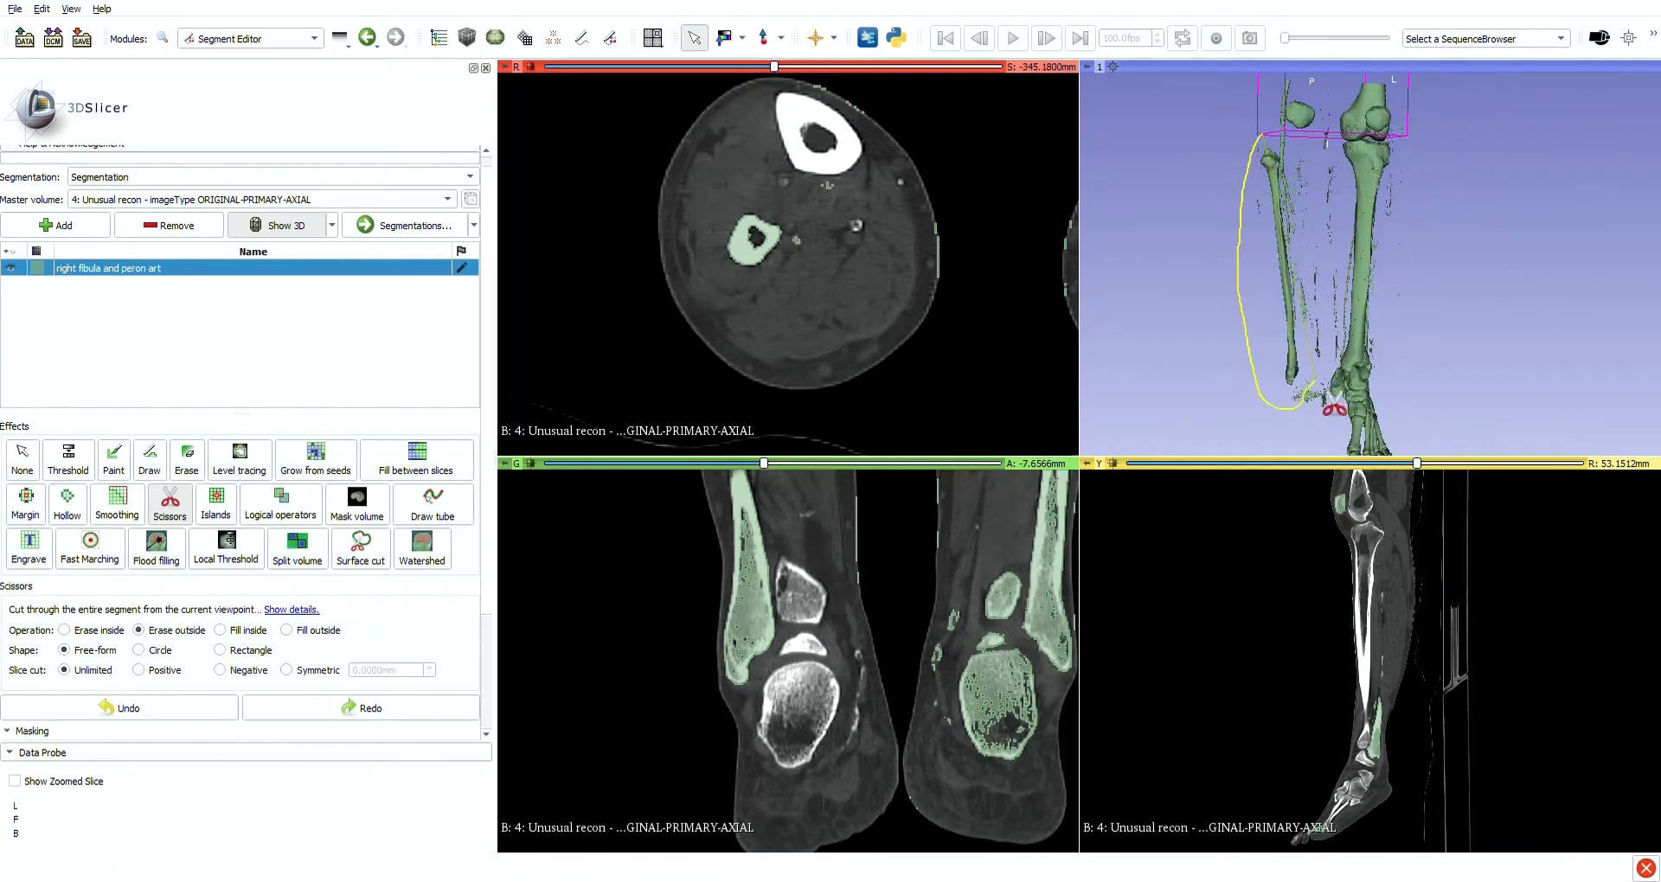
{"action": "left_click_drag", "start_coordinate": [1266, 192], "coordinate": [1269, 187]}
Remove small islands around the fibula with a minimum size of 4000 voxels
{"action": "left_click", "coordinate": [216, 504]}
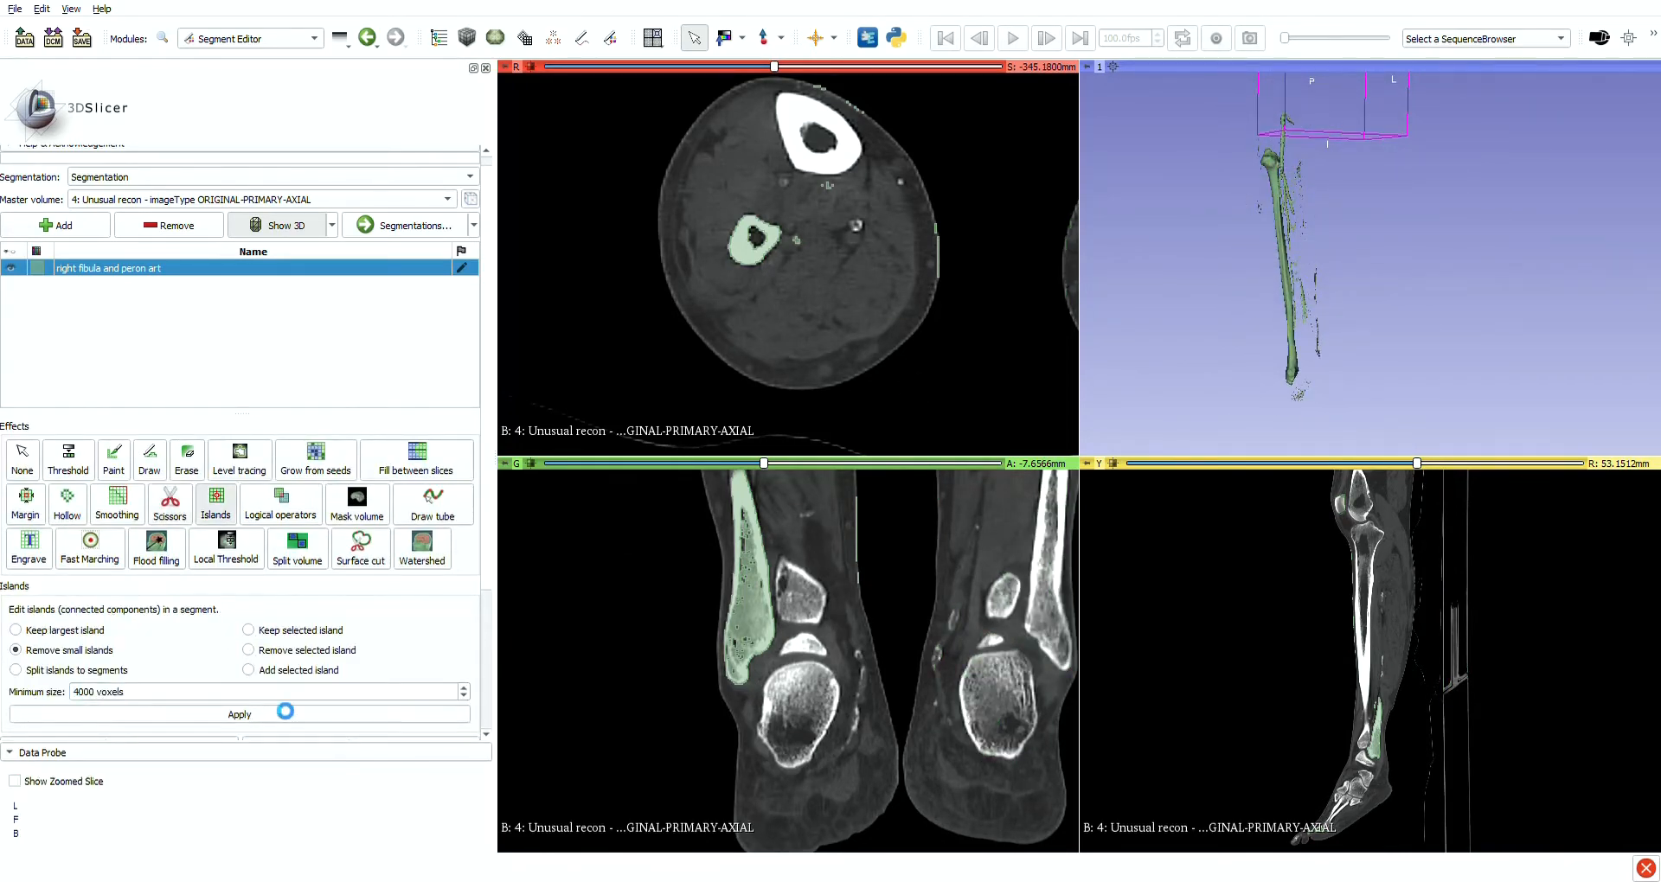
{"action": "right_click_drag", "start_coordinate": [1319, 251], "coordinate": [1324, 313]}
{"action": "middle_click_drag", "start_coordinate": [1237, 156], "coordinate": [1385, 346]}
{"action": "right_click_drag", "start_coordinate": [1388, 277], "coordinate": [1392, 380]}
Remove a leftover selected island on an upper axial slice at the knee
{"action": "left_click", "coordinate": [249, 650]}
{"action": "left_click_drag", "start_coordinate": [774, 67], "coordinate": [961, 67]}
{"action": "left_click", "coordinate": [736, 270]}
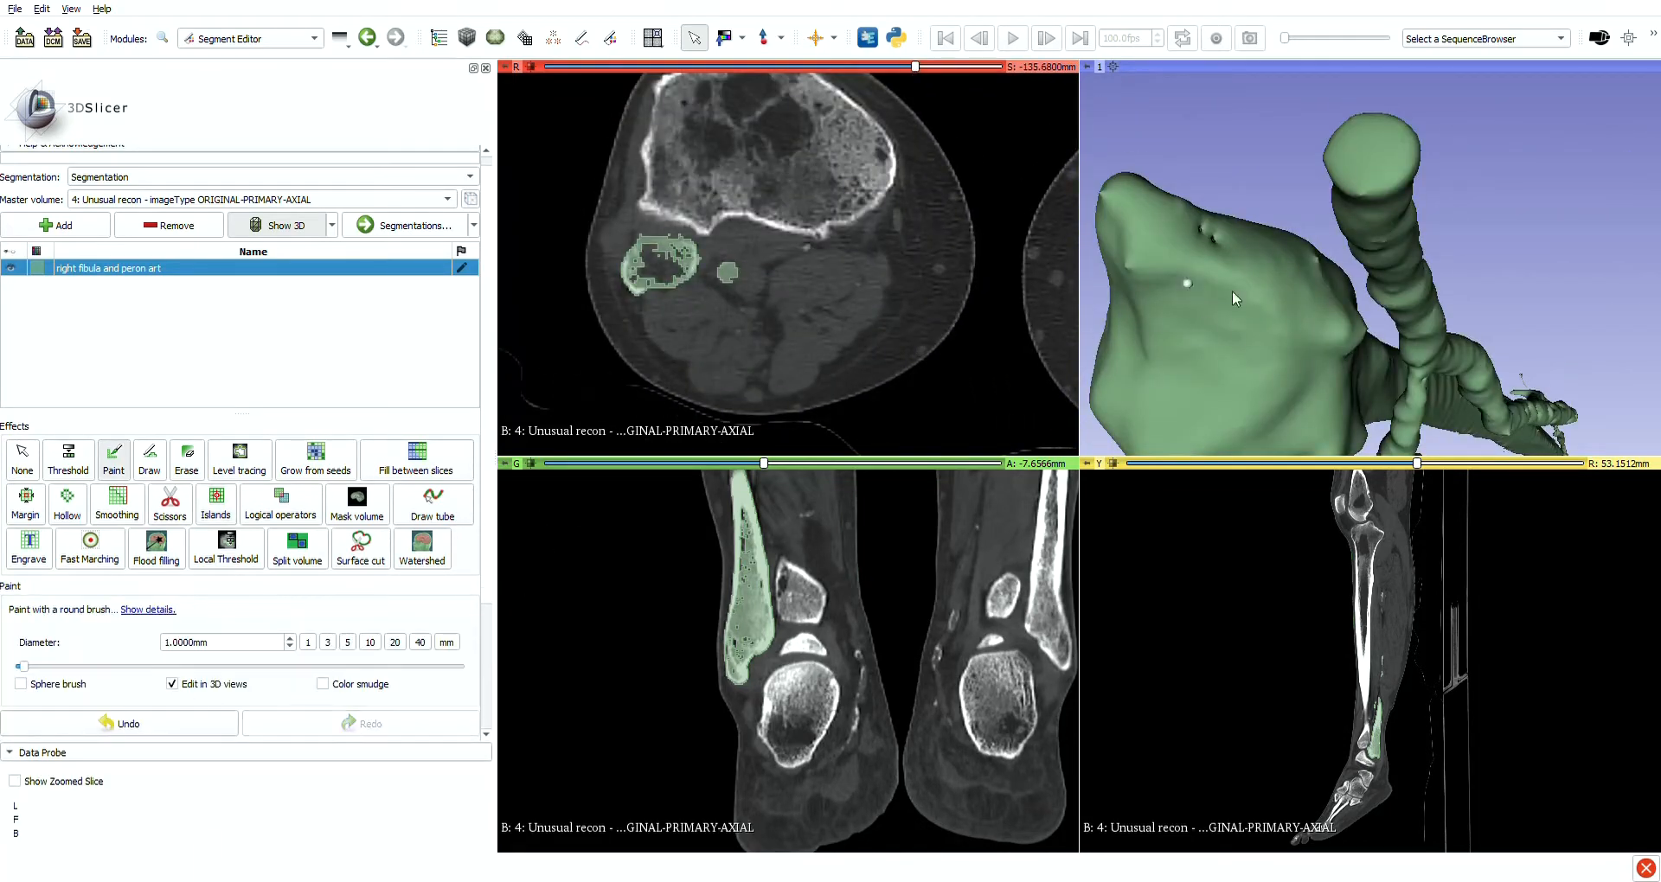
Touch up the fibula head and proximal artery with the 1 mm brush in the 3D view and undo the last stroke
{"action": "key", "text": "Escape"}
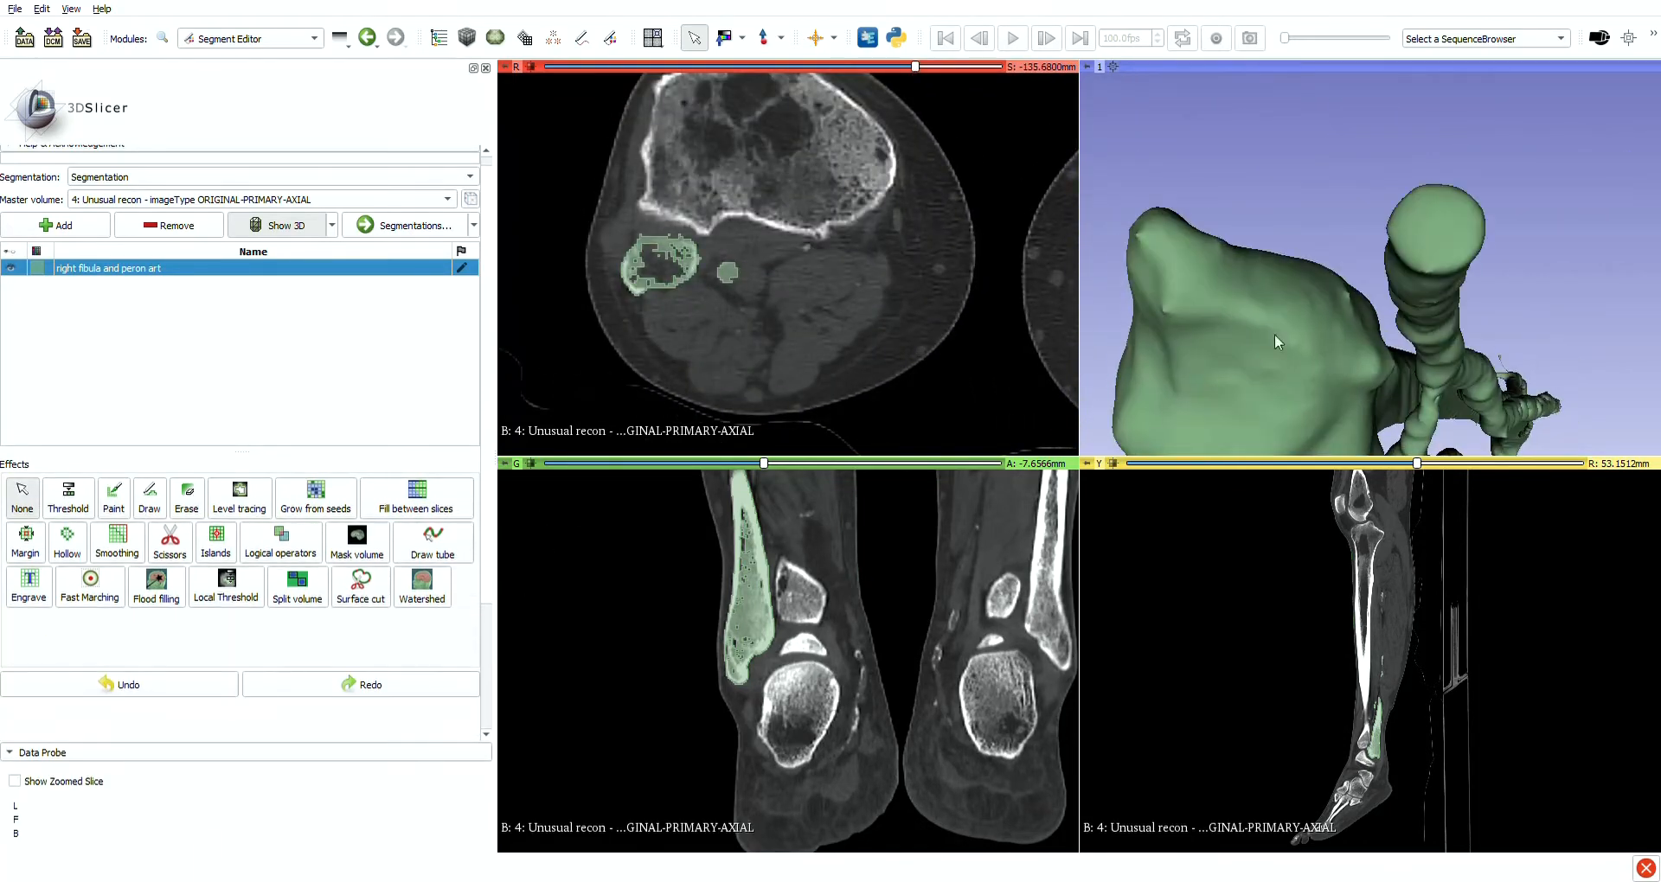
{"action": "key", "text": "space"}
{"action": "left_click", "coordinate": [1137, 230]}
{"action": "left_click", "coordinate": [1383, 380]}
{"action": "key", "text": "space"}
{"action": "mouse_move", "coordinate": [1382, 380]}
{"action": "left_mouse_down"}
{"action": "mouse_move", "coordinate": [1455, 277]}
{"action": "mouse_move", "coordinate": [1356, 270]}
{"action": "mouse_move", "coordinate": [1367, 230]}
{"action": "mouse_move", "coordinate": [1433, 290]}
{"action": "mouse_move", "coordinate": [1414, 224]}
{"action": "left_mouse_up"}
{"action": "key", "text": "space"}
{"action": "left_click", "coordinate": [1366, 214]}
{"action": "key", "text": "space"}
{"action": "key", "text": "space"}
{"action": "key", "text": "ctrl+z"}
Try further 1 mm brush touch-ups on the fibula head from other 3D viewpoints and undo them
{"action": "key", "text": "space"}
{"action": "left_click_drag", "start_coordinate": [1415, 336], "coordinate": [1343, 215]}
{"action": "key", "text": "space"}
{"action": "key", "text": "ctrl+z"}
{"action": "key", "text": "space"}
{"action": "key", "text": "space"}
{"action": "mouse_move", "coordinate": [1335, 401]}
{"action": "left_mouse_down"}
{"action": "mouse_move", "coordinate": [1491, 295]}
{"action": "mouse_move", "coordinate": [1545, 222]}
{"action": "mouse_move", "coordinate": [1328, 254]}
{"action": "mouse_move", "coordinate": [1261, 241]}
{"action": "mouse_move", "coordinate": [1398, 355]}
{"action": "mouse_move", "coordinate": [1445, 225]}
{"action": "mouse_move", "coordinate": [1388, 249]}
{"action": "mouse_move", "coordinate": [1301, 241]}
{"action": "mouse_move", "coordinate": [1424, 271]}
{"action": "mouse_move", "coordinate": [1387, 308]}
{"action": "mouse_move", "coordinate": [1428, 325]}
{"action": "left_mouse_up"}
{"action": "key", "text": "space"}
{"action": "key", "text": "space"}
{"action": "key", "text": "space"}
{"action": "key", "text": "space"}
{"action": "left_click", "coordinate": [1260, 242]}
{"action": "key", "text": "ctrl+z"}
Center the 3D view and examine the whole isolated fibula with its artery
{"action": "key", "text": "space"}
{"action": "key", "text": "space"}
{"action": "key", "text": "space"}
{"action": "key", "text": "space"}
{"action": "key", "text": "space"}
{"action": "scroll", "coordinate": [1461, 316], "scroll_direction": "down", "scroll_amount": 10}
{"action": "left_click", "coordinate": [1112, 66]}
{"action": "scroll", "coordinate": [1373, 297], "scroll_direction": "down", "scroll_amount": 4}
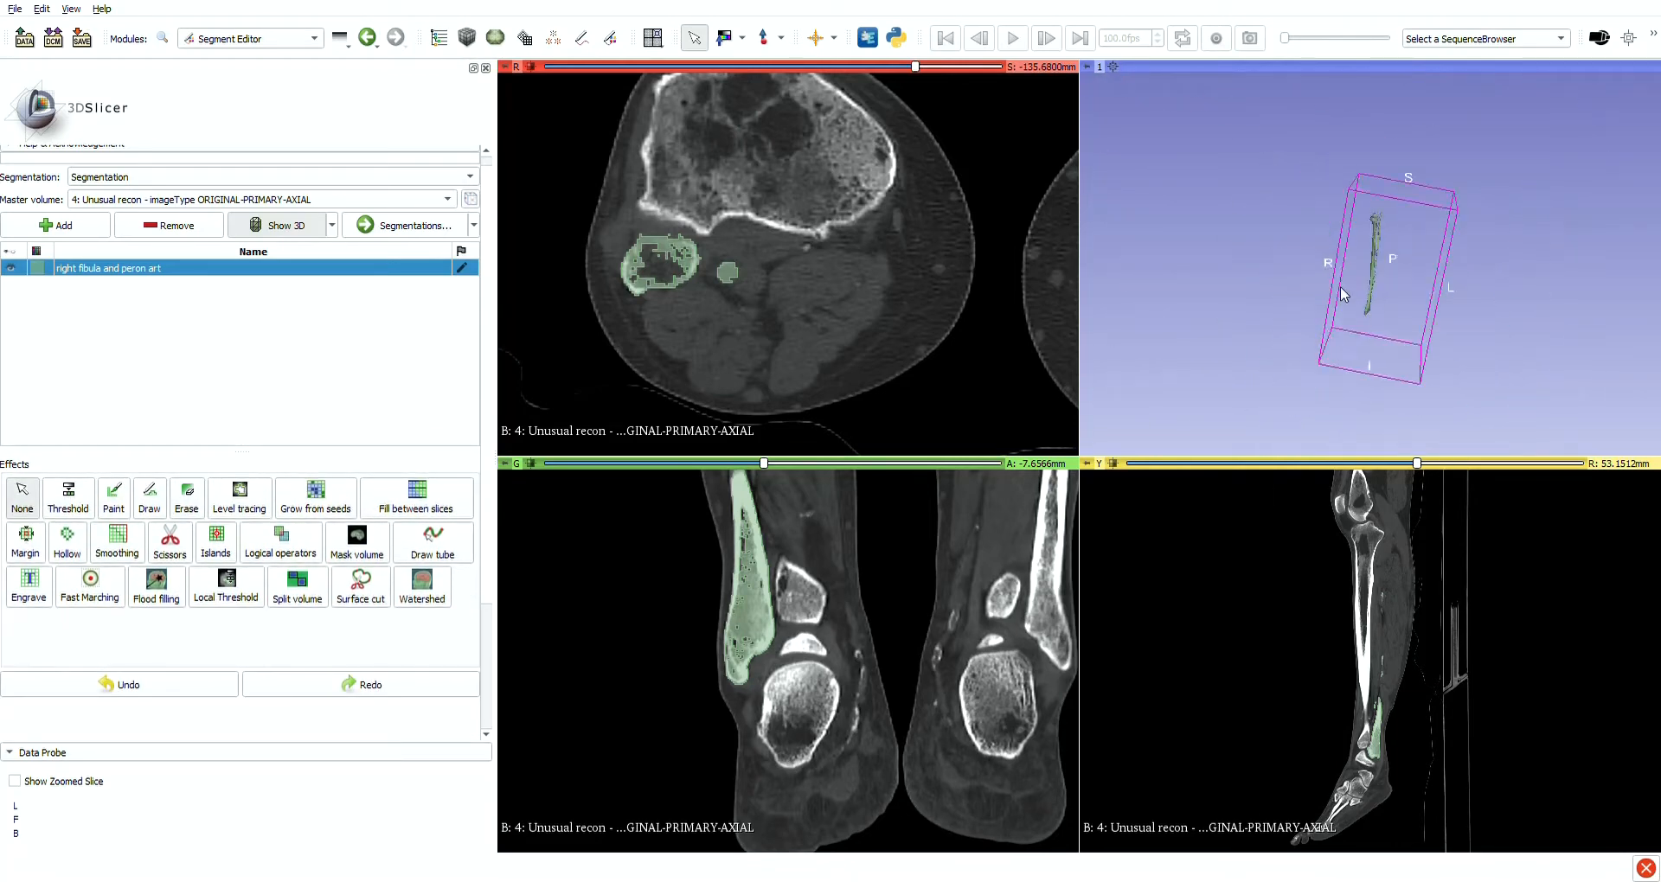
{"action": "scroll", "coordinate": [1373, 297], "scroll_direction": "up", "scroll_amount": 9}
{"action": "scroll", "coordinate": [1409, 289], "scroll_direction": "down", "scroll_amount": 6}
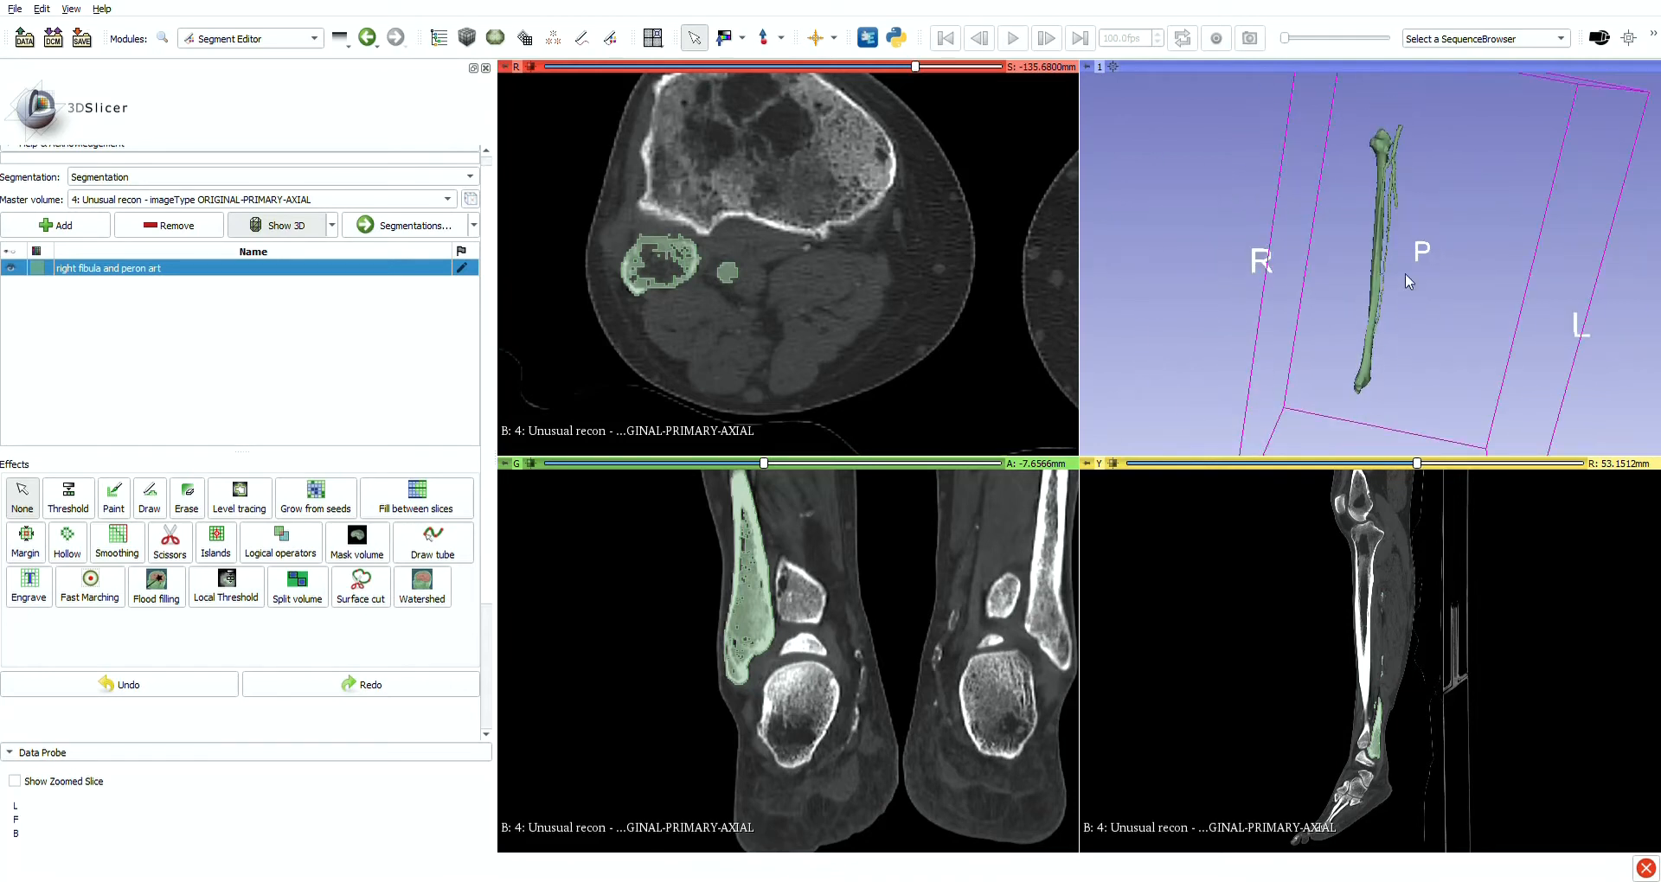
Inspect the isolated right fibula and its peroneal artery along their full length from several 3D viewpoints
{"action": "middle_click_drag", "start_coordinate": [1405, 273], "coordinate": [1363, 293]}
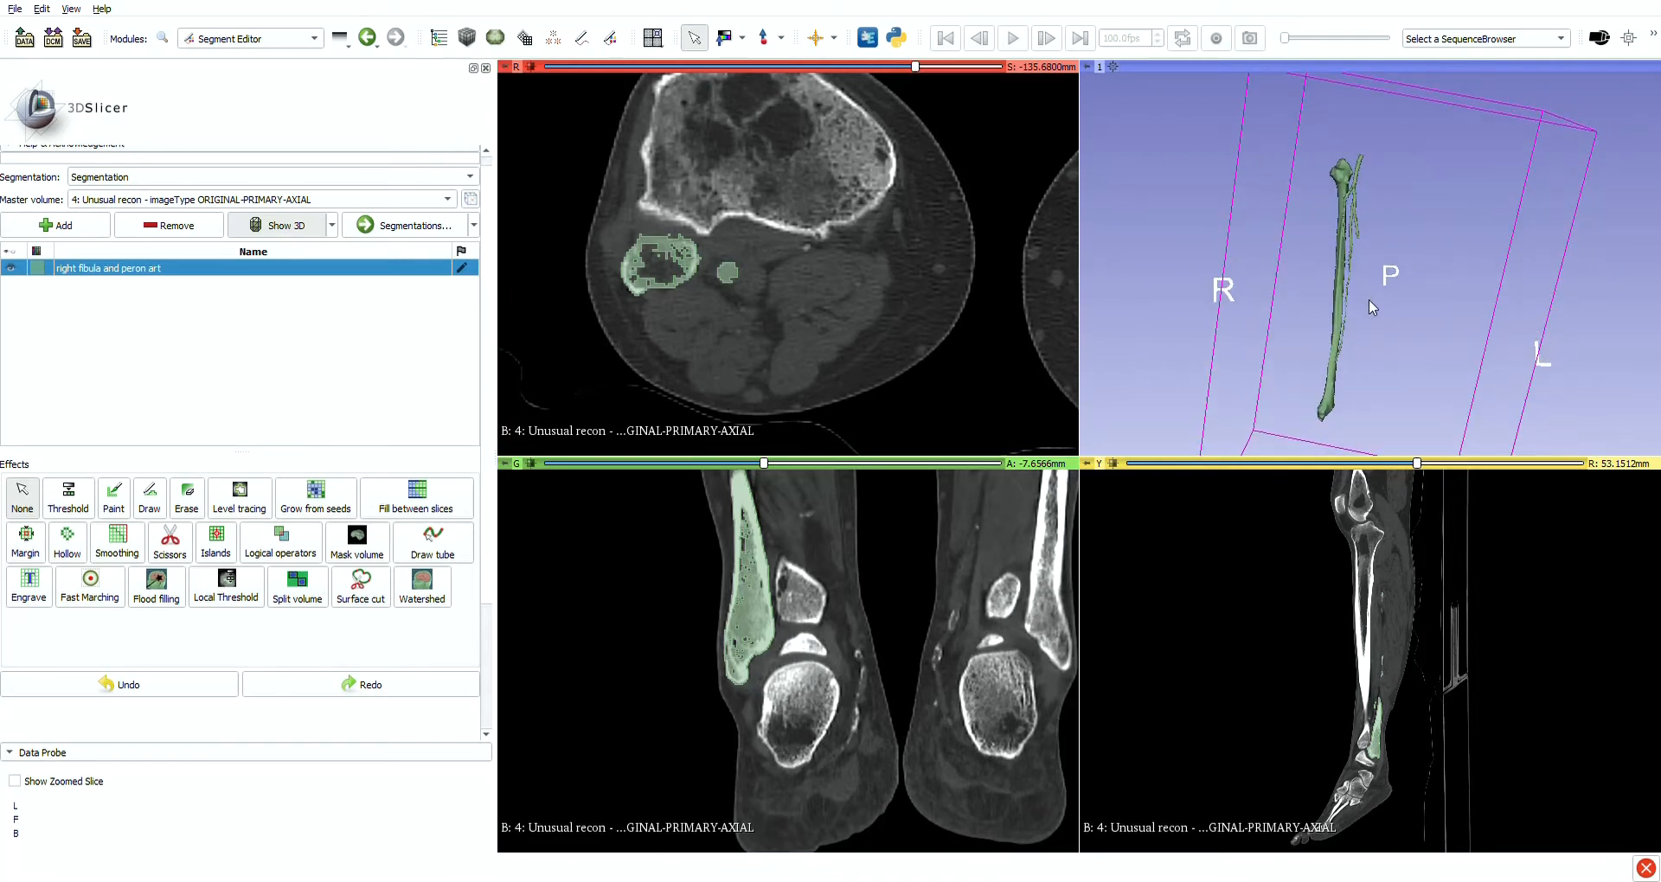
{"action": "scroll", "coordinate": [1369, 299], "scroll_direction": "up", "scroll_amount": 10}
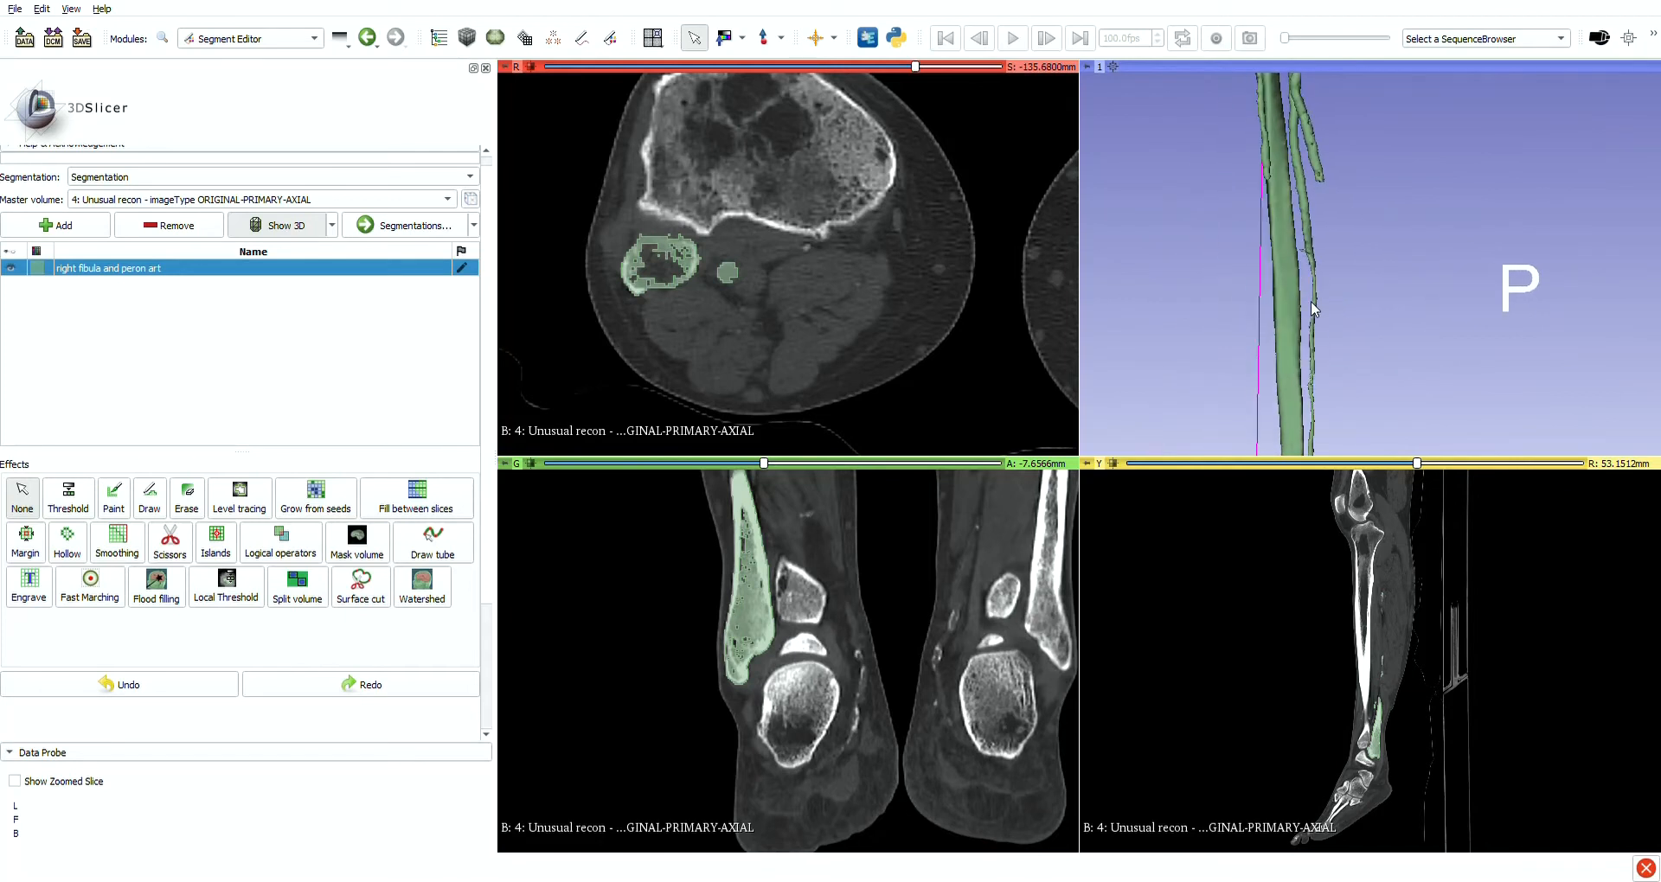
{"action": "scroll", "coordinate": [1311, 301], "scroll_direction": "up", "scroll_amount": 3}
{"action": "left_click_drag", "start_coordinate": [1312, 301], "coordinate": [1374, 289]}
{"action": "middle_click_drag", "start_coordinate": [1349, 286], "coordinate": [1371, 415]}
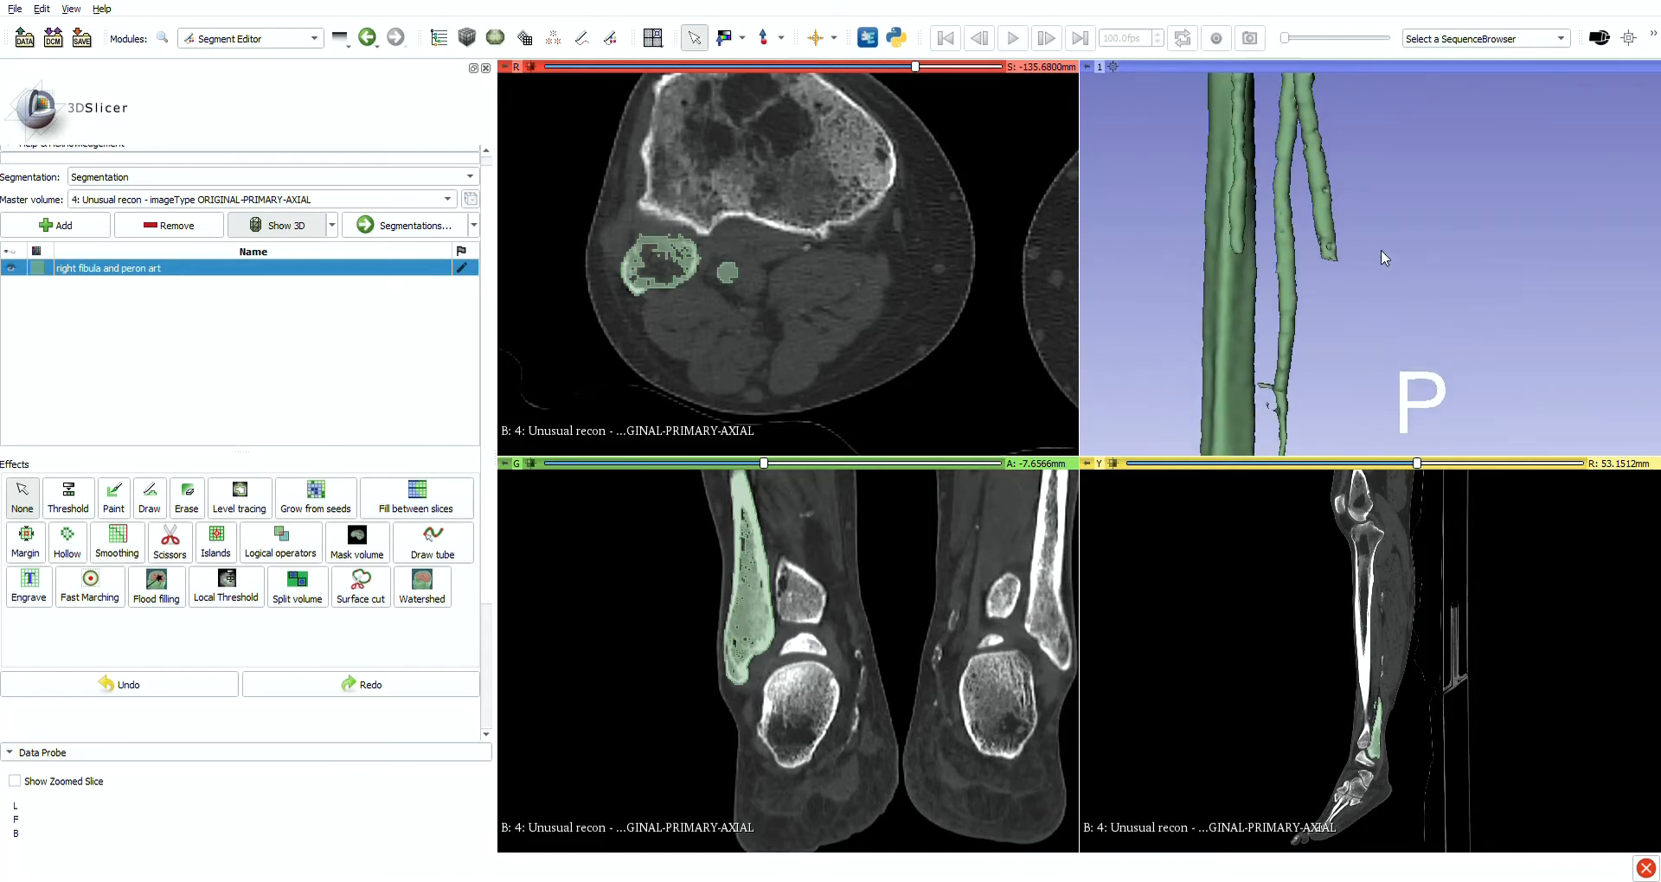
{"action": "left_click_drag", "start_coordinate": [1381, 250], "coordinate": [1367, 313]}
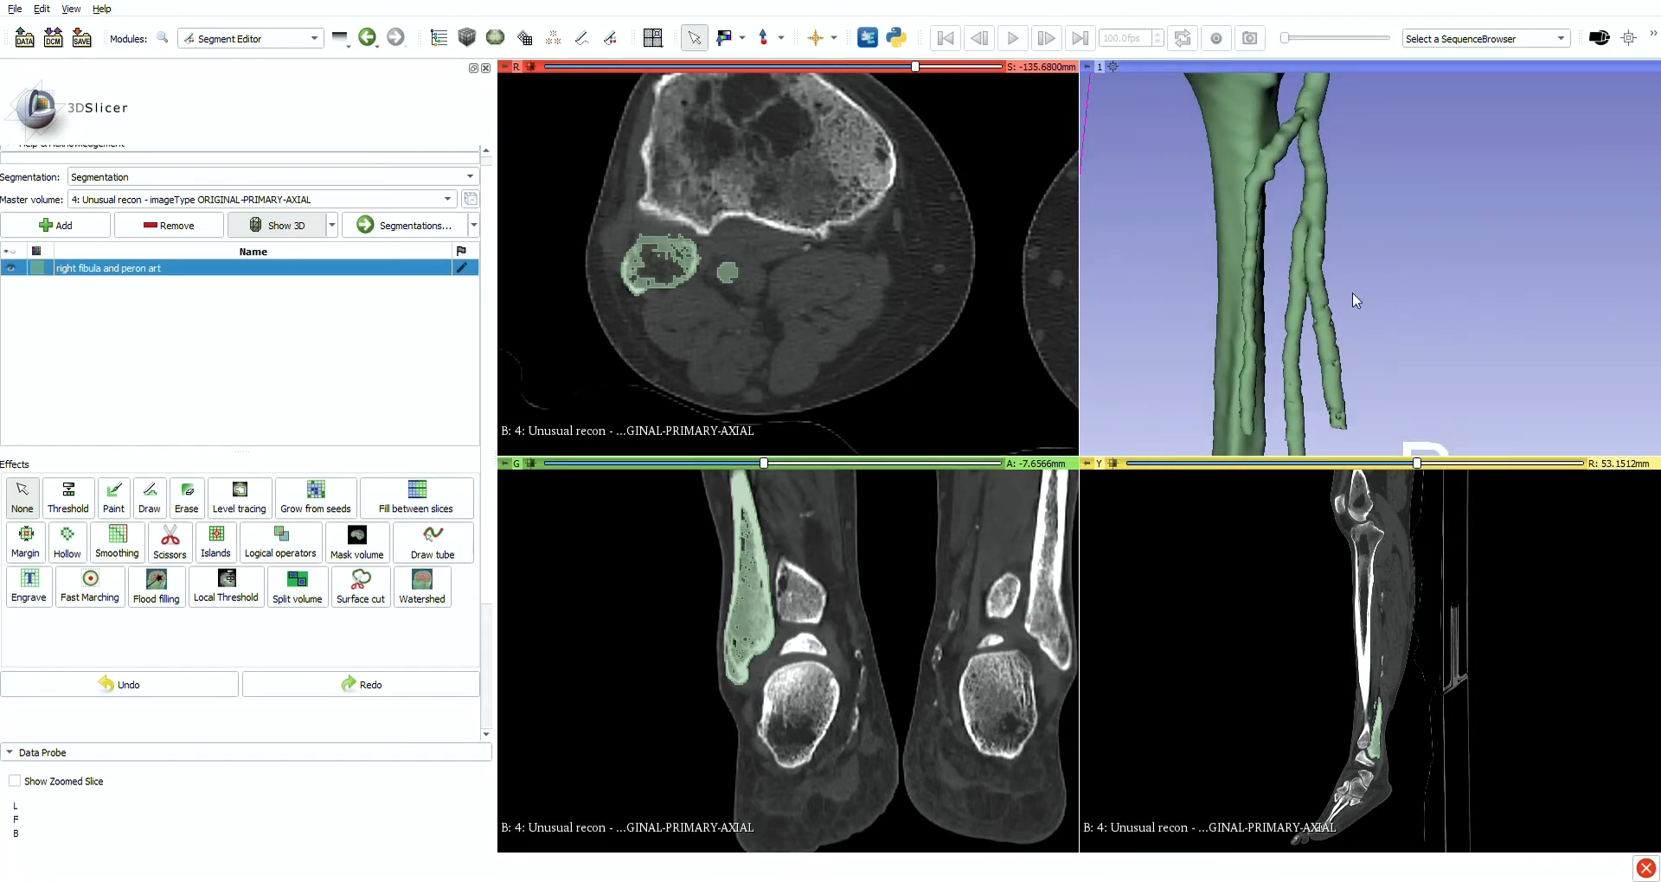
{"action": "middle_click_drag", "start_coordinate": [1351, 309], "coordinate": [1343, 173]}
{"action": "mouse_move", "coordinate": [1352, 308]}
{"action": "middle_mouse_down"}
{"action": "mouse_move", "coordinate": [1348, 183]}
{"action": "mouse_move", "coordinate": [1342, 254]}
{"action": "mouse_move", "coordinate": [1322, 263]}
{"action": "middle_mouse_up"}
{"action": "middle_click_drag", "start_coordinate": [1304, 367], "coordinate": [1347, 350]}
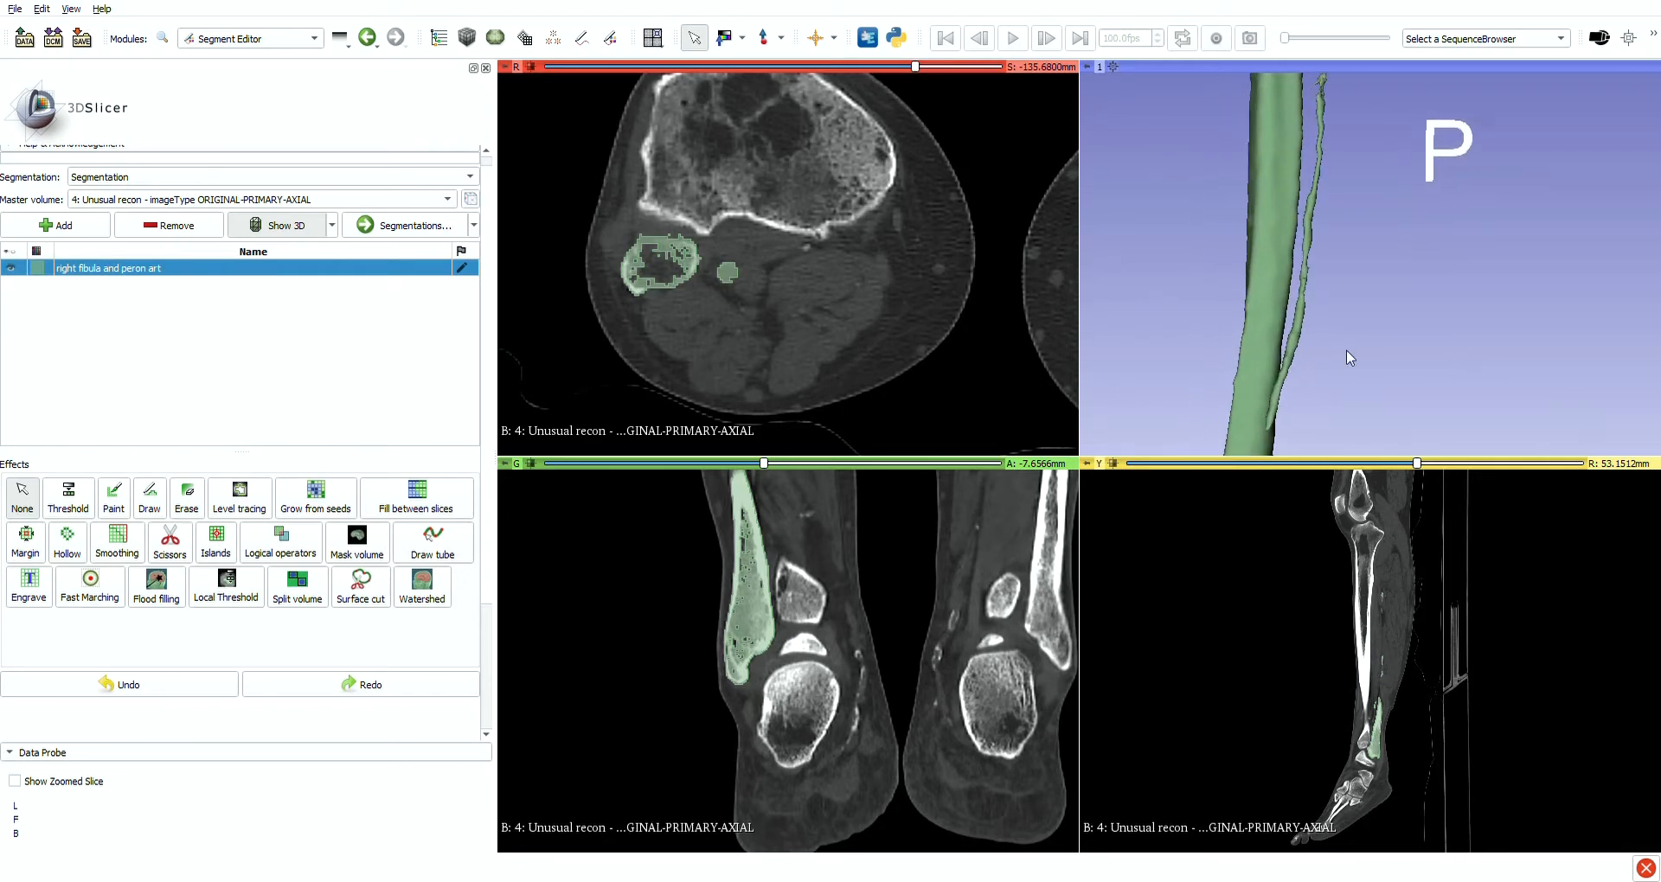
{"action": "mouse_move", "coordinate": [1346, 350]}
{"action": "left_mouse_down"}
{"action": "mouse_move", "coordinate": [1396, 313]}
{"action": "mouse_move", "coordinate": [1322, 313]}
{"action": "left_mouse_up"}
{"action": "middle_click_drag", "start_coordinate": [1326, 313], "coordinate": [1351, 370]}
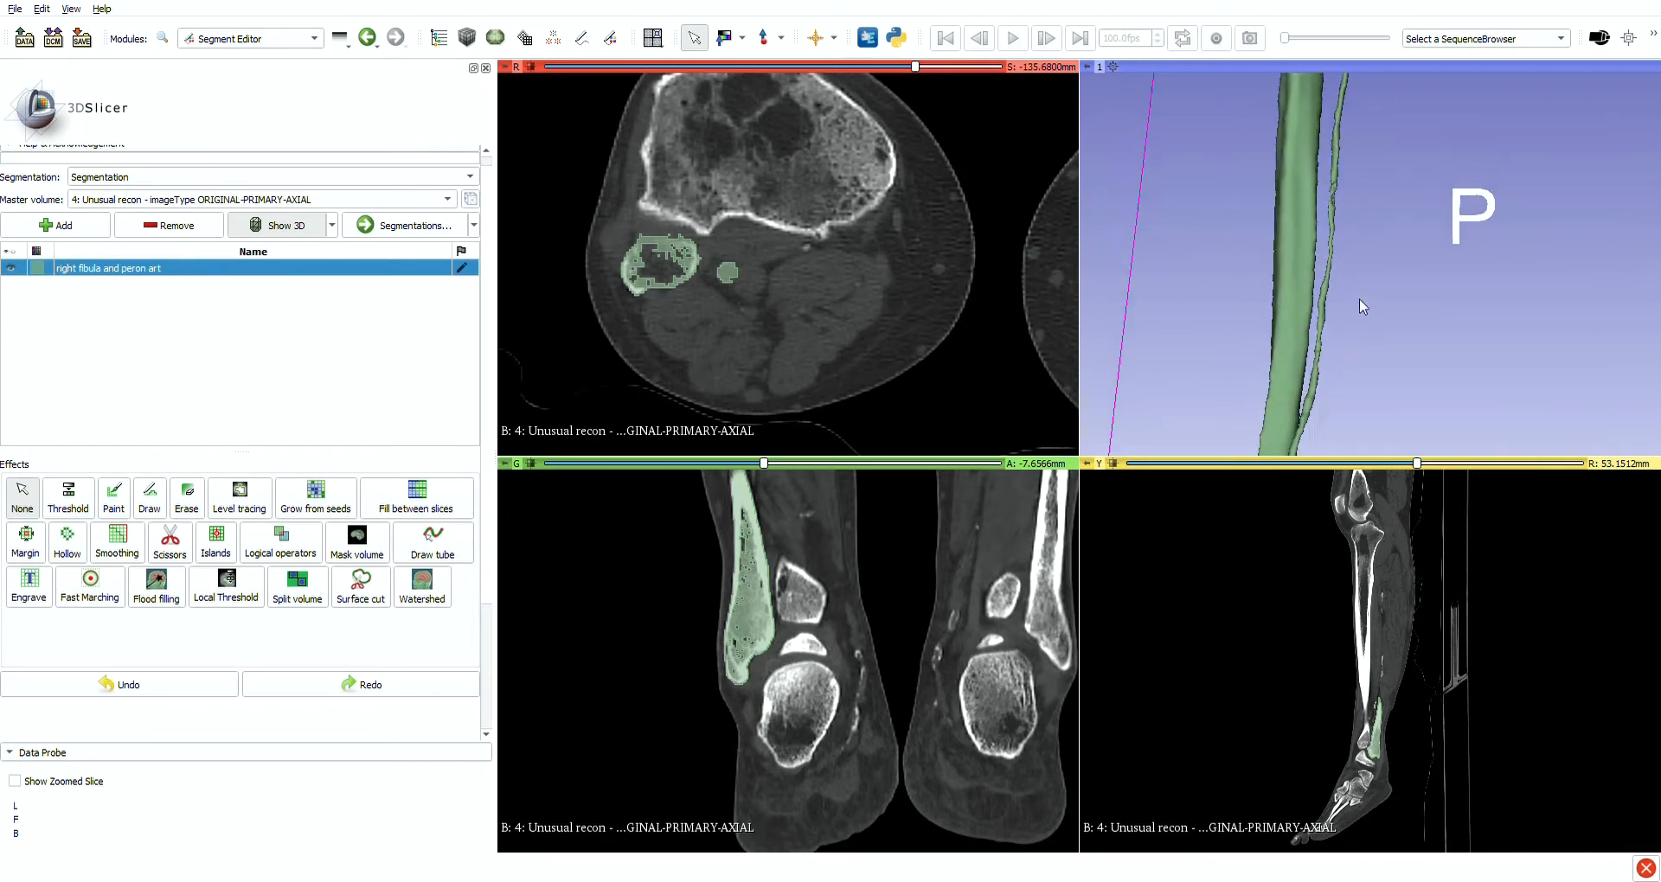
{"action": "mouse_move", "coordinate": [1363, 307]}
{"action": "left_mouse_down"}
{"action": "mouse_move", "coordinate": [1367, 259]}
{"action": "mouse_move", "coordinate": [1365, 336]}
{"action": "mouse_move", "coordinate": [1358, 288]}
{"action": "mouse_move", "coordinate": [1341, 294]}
{"action": "mouse_move", "coordinate": [1403, 295]}
{"action": "mouse_move", "coordinate": [1306, 289]}
{"action": "mouse_move", "coordinate": [1358, 284]}
{"action": "mouse_move", "coordinate": [1365, 350]}
{"action": "mouse_move", "coordinate": [1394, 308]}
{"action": "left_mouse_up"}
{"action": "scroll", "coordinate": [1370, 301], "scroll_direction": "down", "scroll_amount": 4}
{"action": "scroll", "coordinate": [1372, 302], "scroll_direction": "up", "scroll_amount": 5}
{"action": "left_click_drag", "start_coordinate": [1376, 208], "coordinate": [1420, 290]}
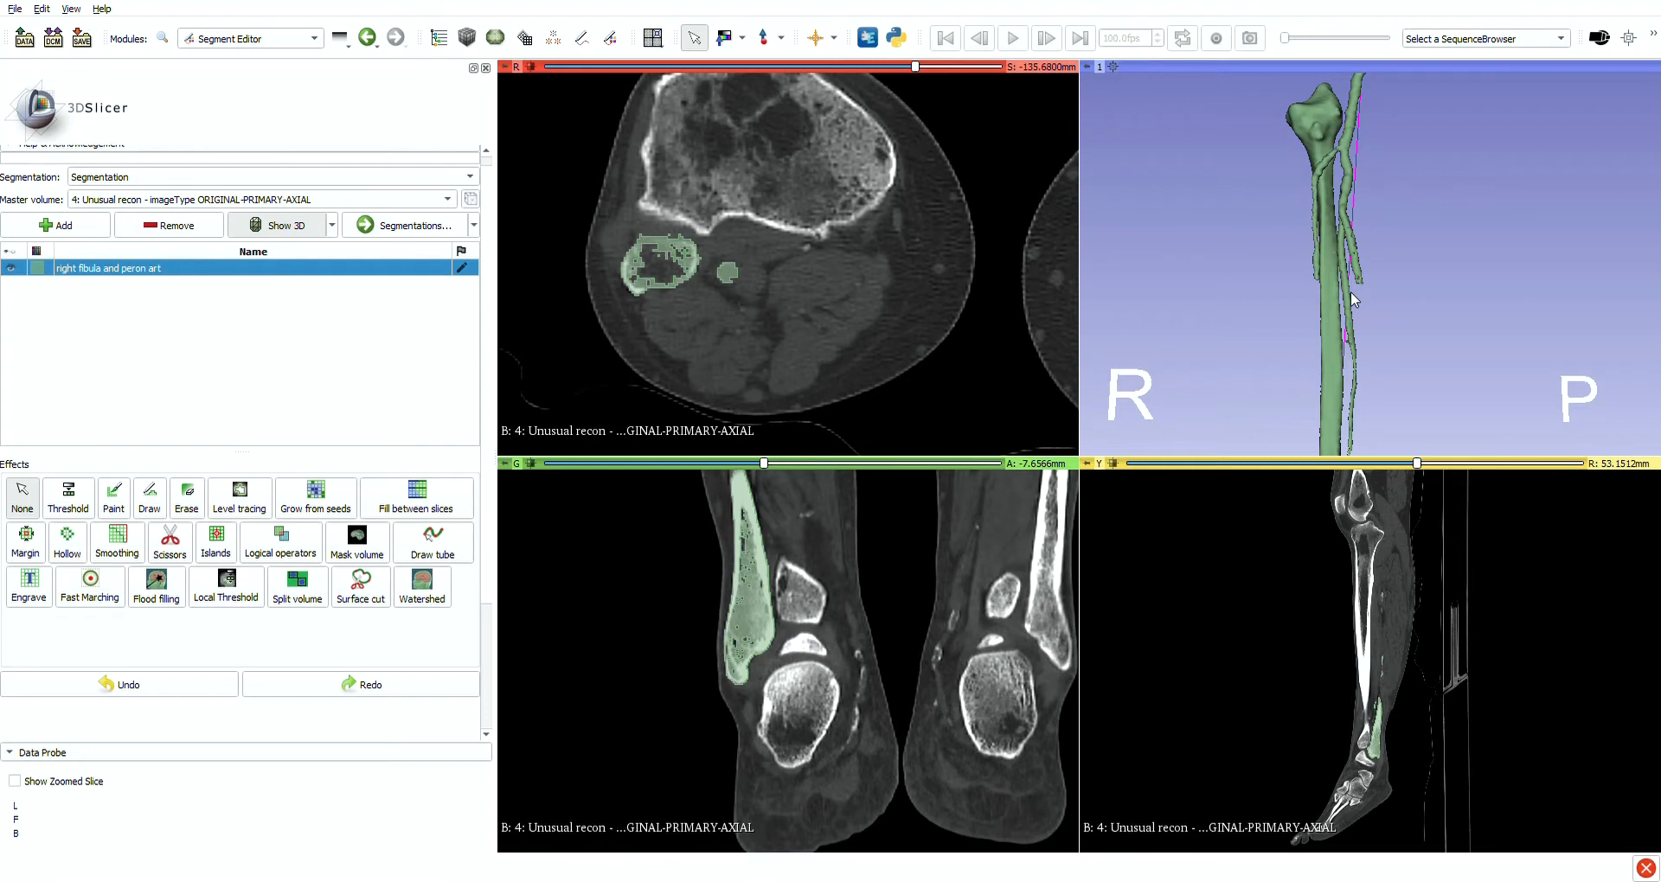
Move to the left calf on the axial slice and add a segment named "left fibula and peron art"
{"action": "left_click_drag", "start_coordinate": [915, 66], "coordinate": [797, 78]}
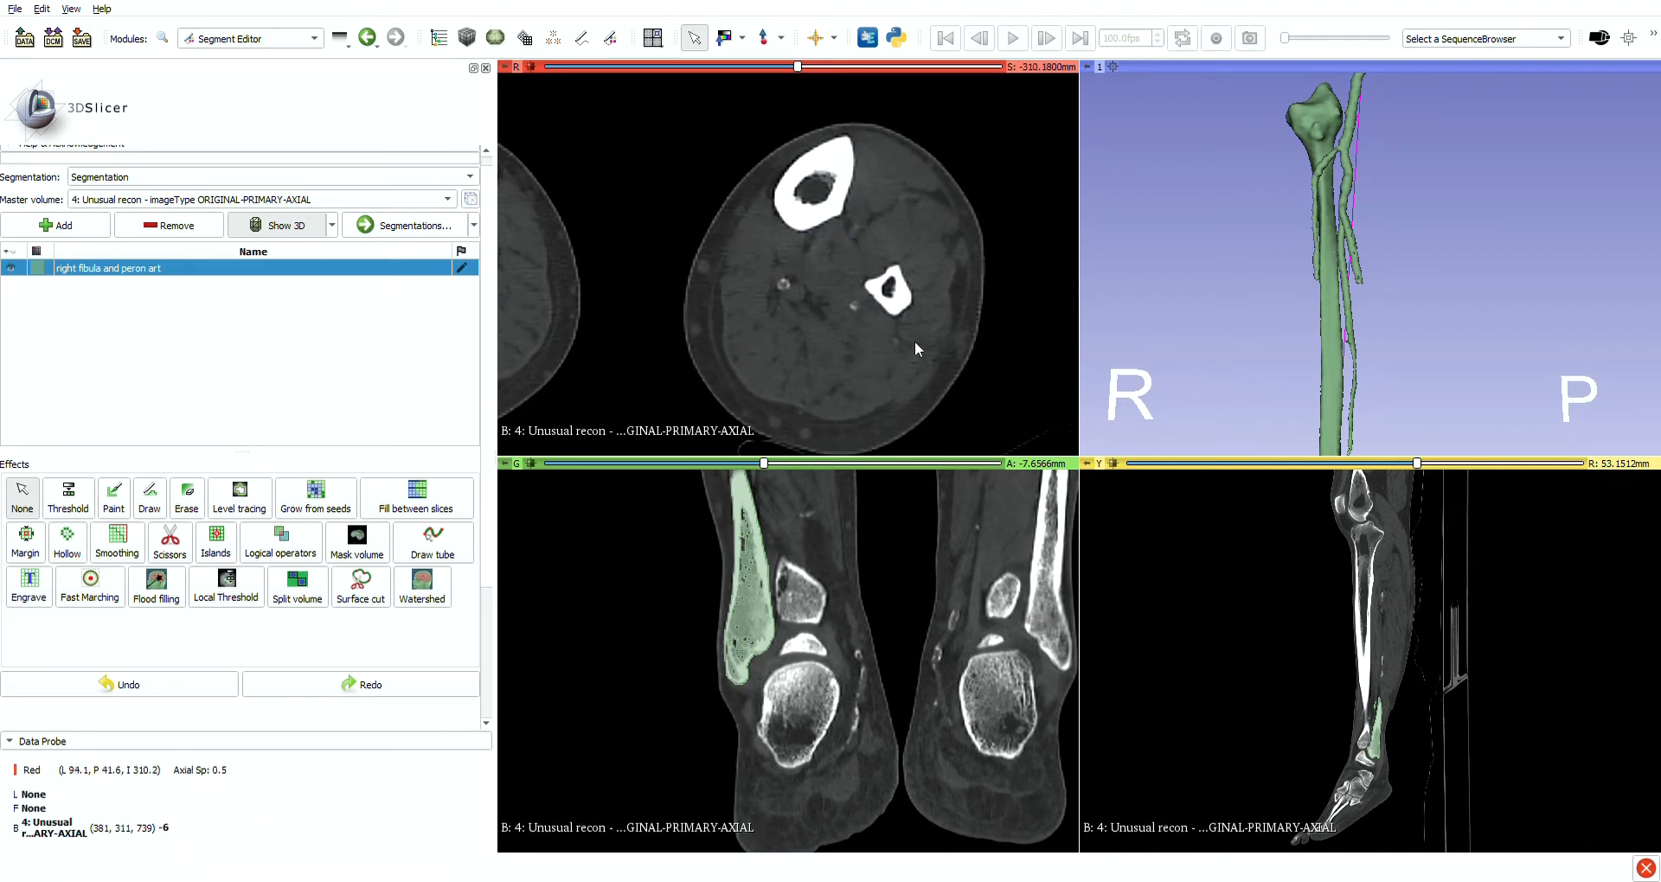
{"action": "key", "text": "shift"}
{"action": "scroll", "coordinate": [894, 574], "scroll_direction": "up", "scroll_amount": 20}
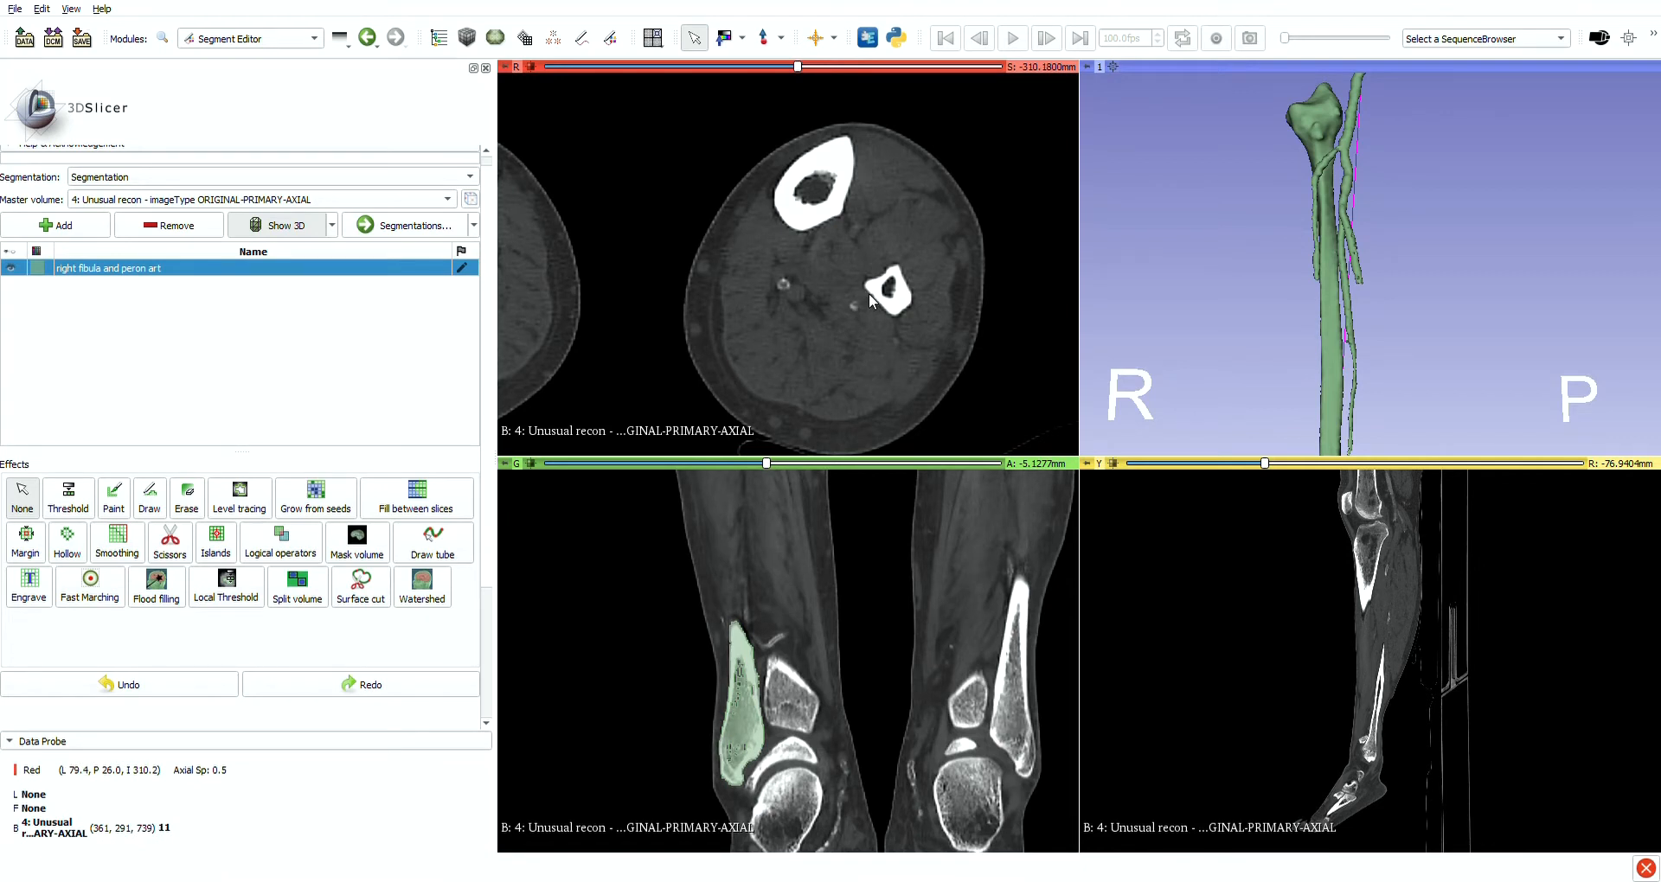
{"action": "left_click", "coordinate": [83, 230]}
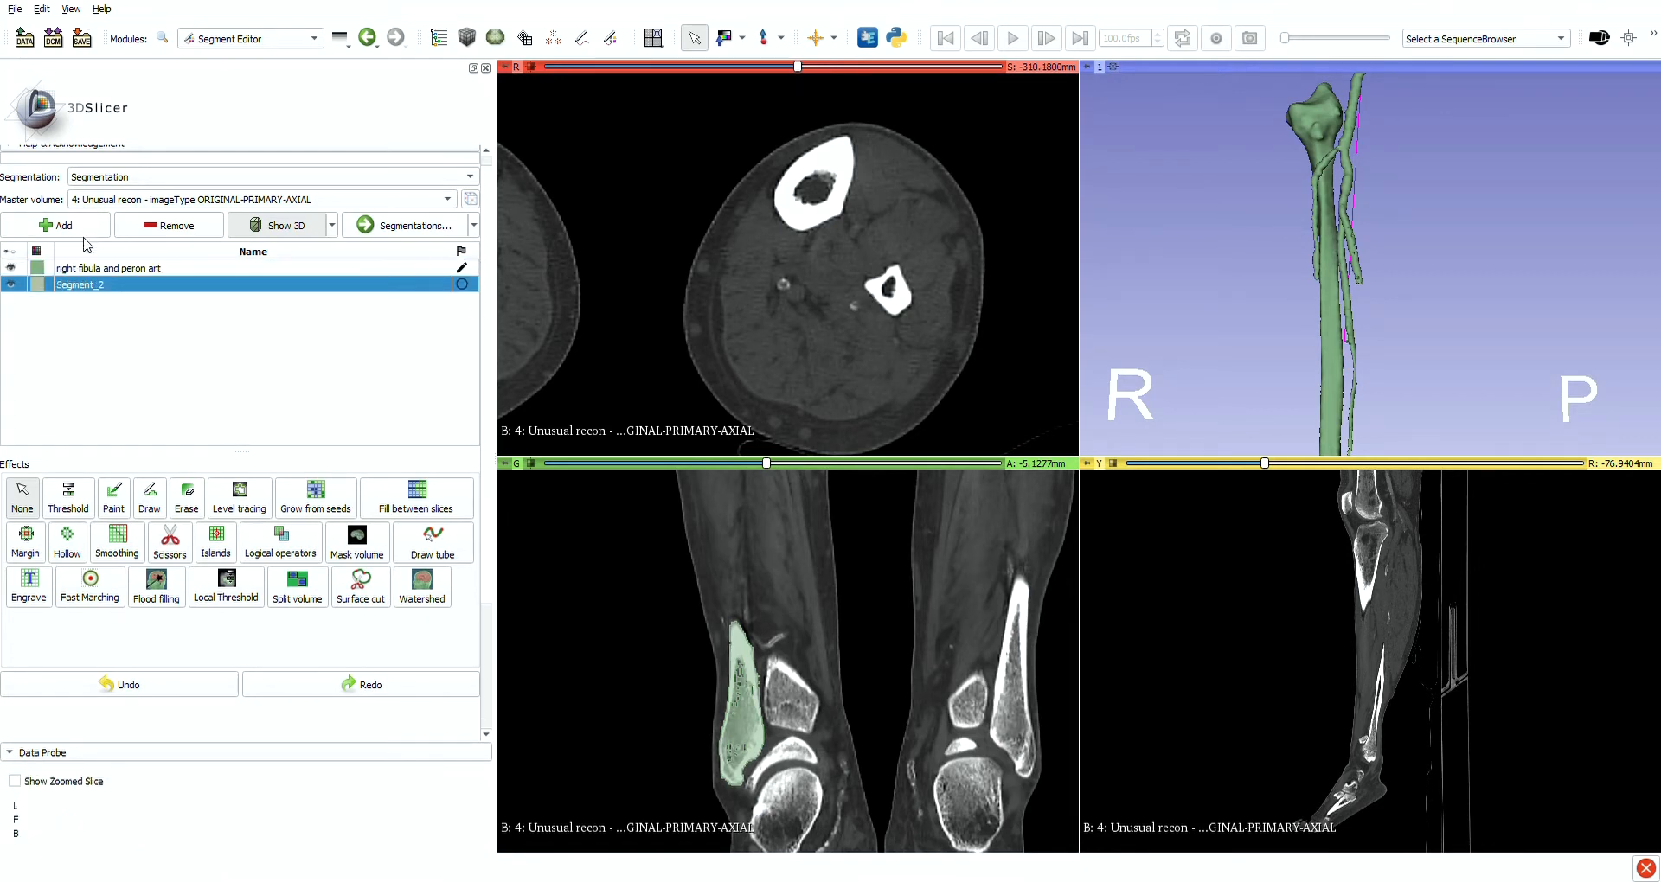
{"action": "double_click", "coordinate": [91, 286]}
{"action": "type", "text": "left fibula"}
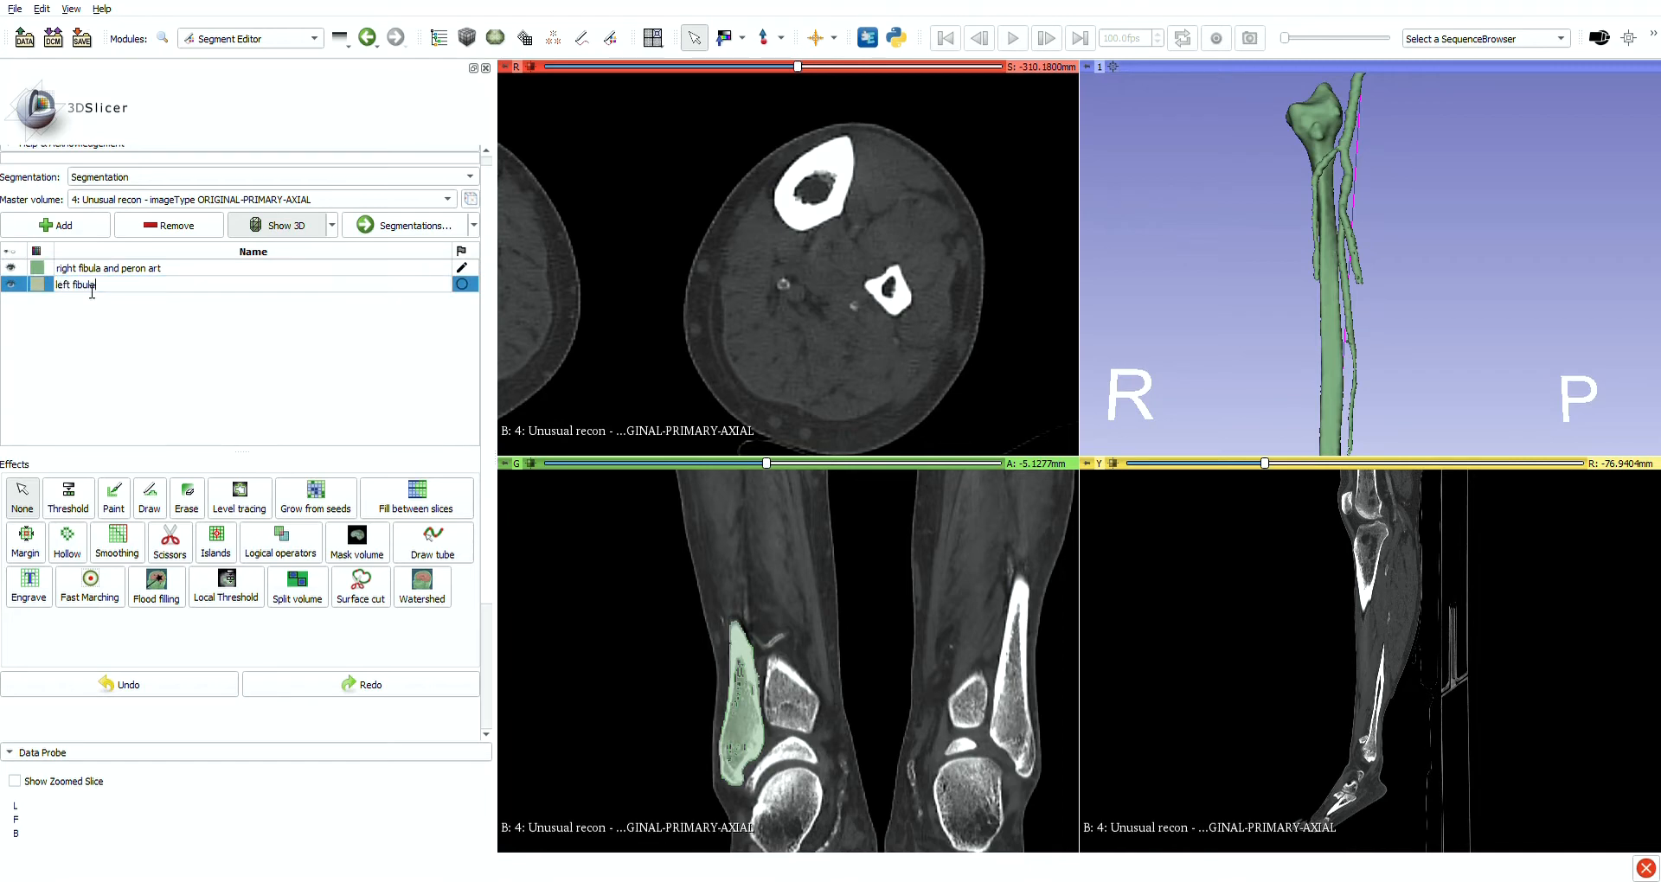
{"action": "type", "text": " and peron art"}
{"action": "key", "text": "Return"}
Threshold the left fibula segment over the range 218.74 to 3066.00 and apply it
{"action": "left_click", "coordinate": [240, 499]}
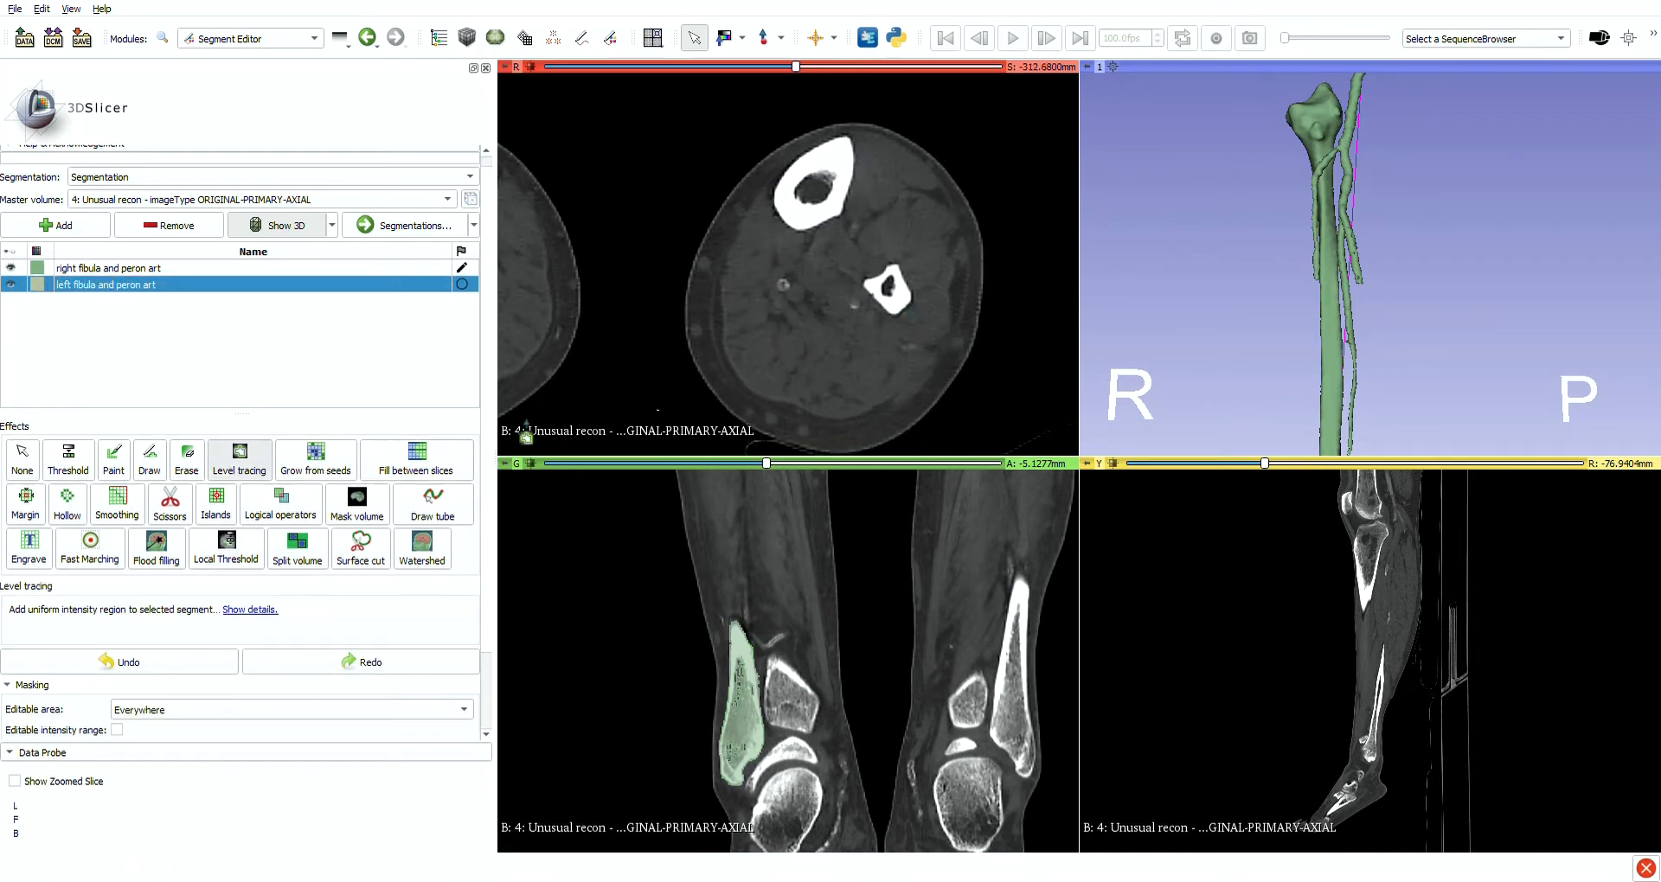
{"action": "left_click", "coordinate": [69, 460]}
{"action": "right_click_drag", "start_coordinate": [910, 356], "coordinate": [910, 244]}
{"action": "middle_click_drag", "start_coordinate": [865, 259], "coordinate": [930, 313]}
{"action": "scroll", "coordinate": [910, 313], "scroll_direction": "up", "scroll_amount": 1}
{"action": "left_click_drag", "start_coordinate": [149, 667], "coordinate": [159, 668]}
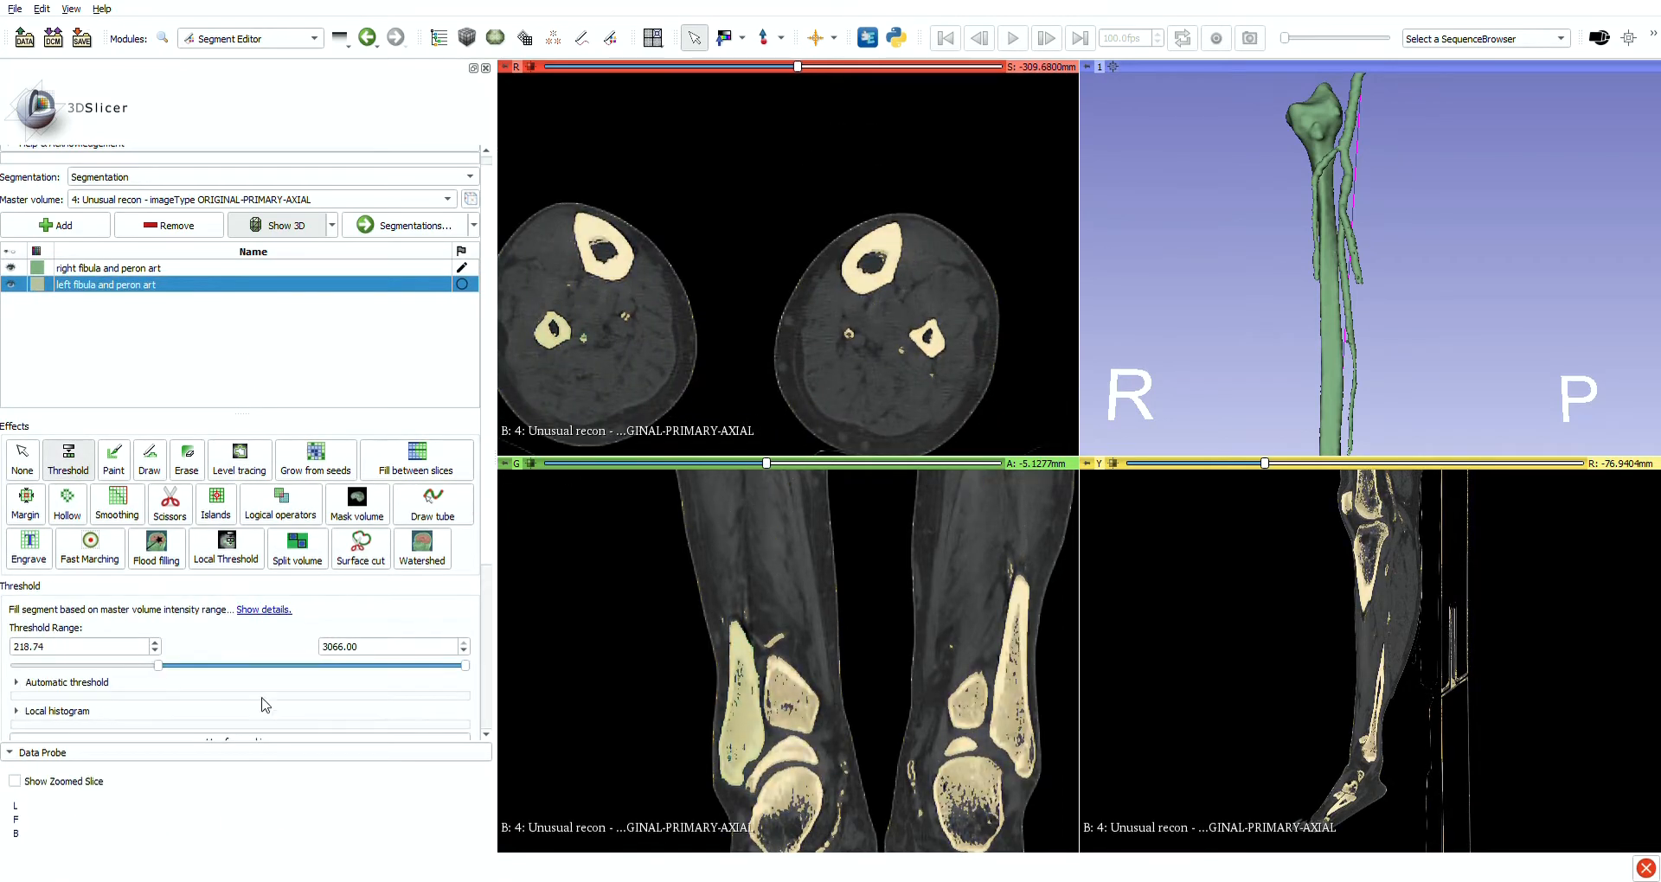
{"action": "scroll", "coordinate": [262, 699], "scroll_direction": "down", "scroll_amount": 1}
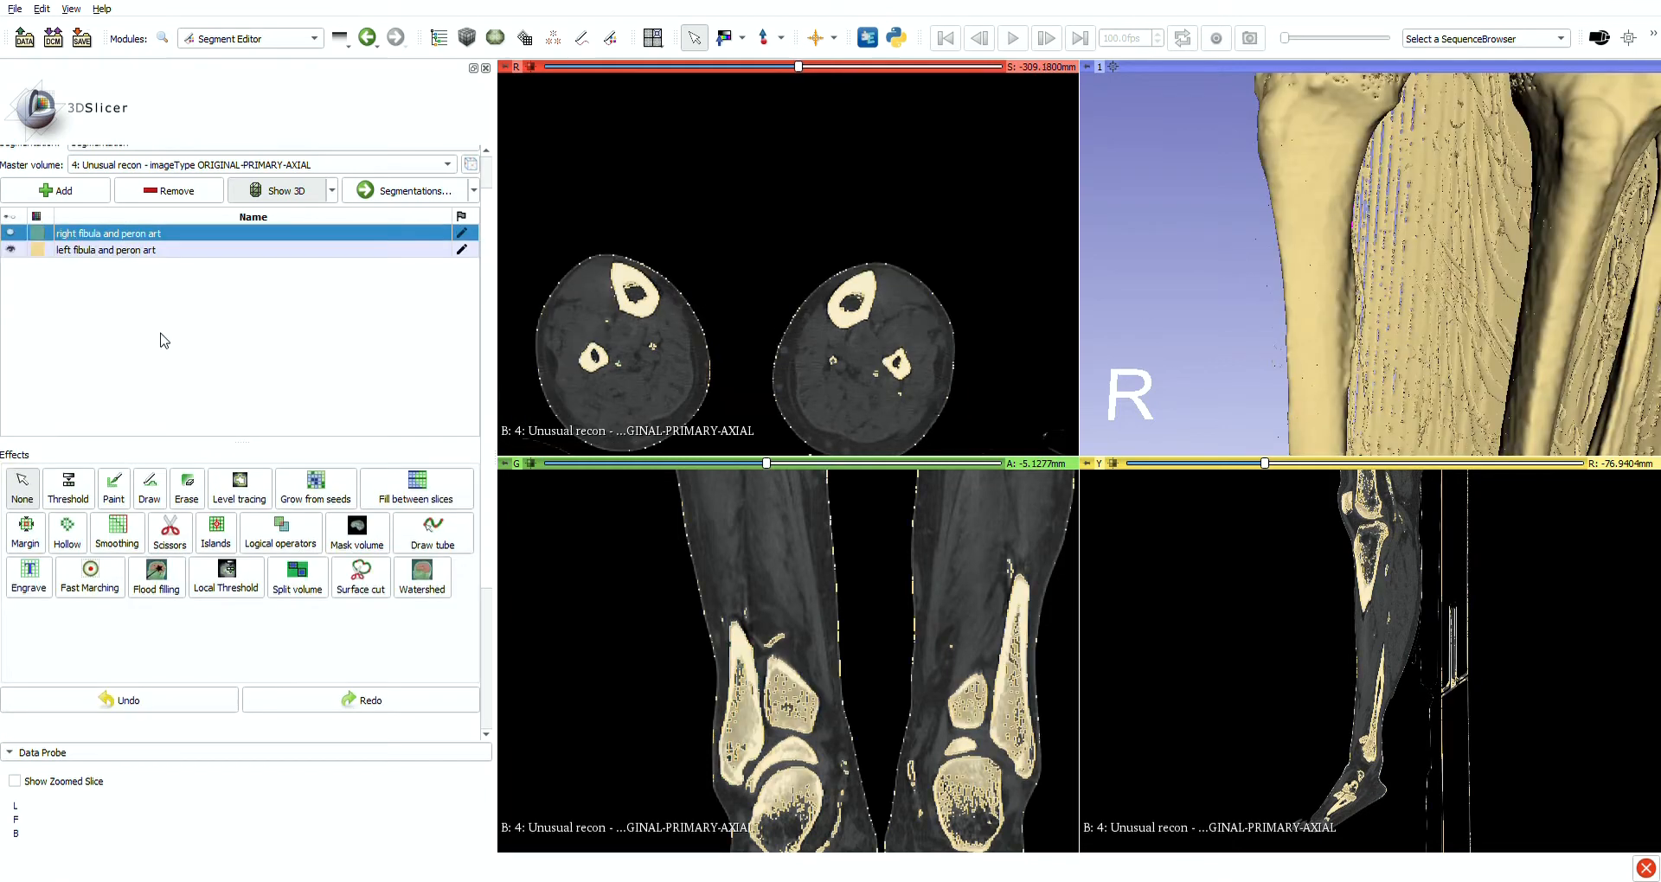
Turn off the 3D display, hide the right fibula segment and select the left one at the left knee's axial slices
{"action": "left_click", "coordinate": [286, 194]}
{"action": "right_click_drag", "start_coordinate": [908, 299], "coordinate": [908, 424]}
{"action": "middle_click_drag", "start_coordinate": [917, 553], "coordinate": [892, 659]}
{"action": "left_click_drag", "start_coordinate": [798, 66], "coordinate": [923, 67]}
{"action": "right_click_drag", "start_coordinate": [874, 156], "coordinate": [864, 340]}
{"action": "scroll", "coordinate": [863, 340], "scroll_direction": "up", "scroll_amount": 2}
{"action": "left_click", "coordinate": [106, 250]}
Fill the tip of the left fibula head slice by slice with a 3 mm paint brush, with editing in 3D views off
{"action": "left_click", "coordinate": [113, 489]}
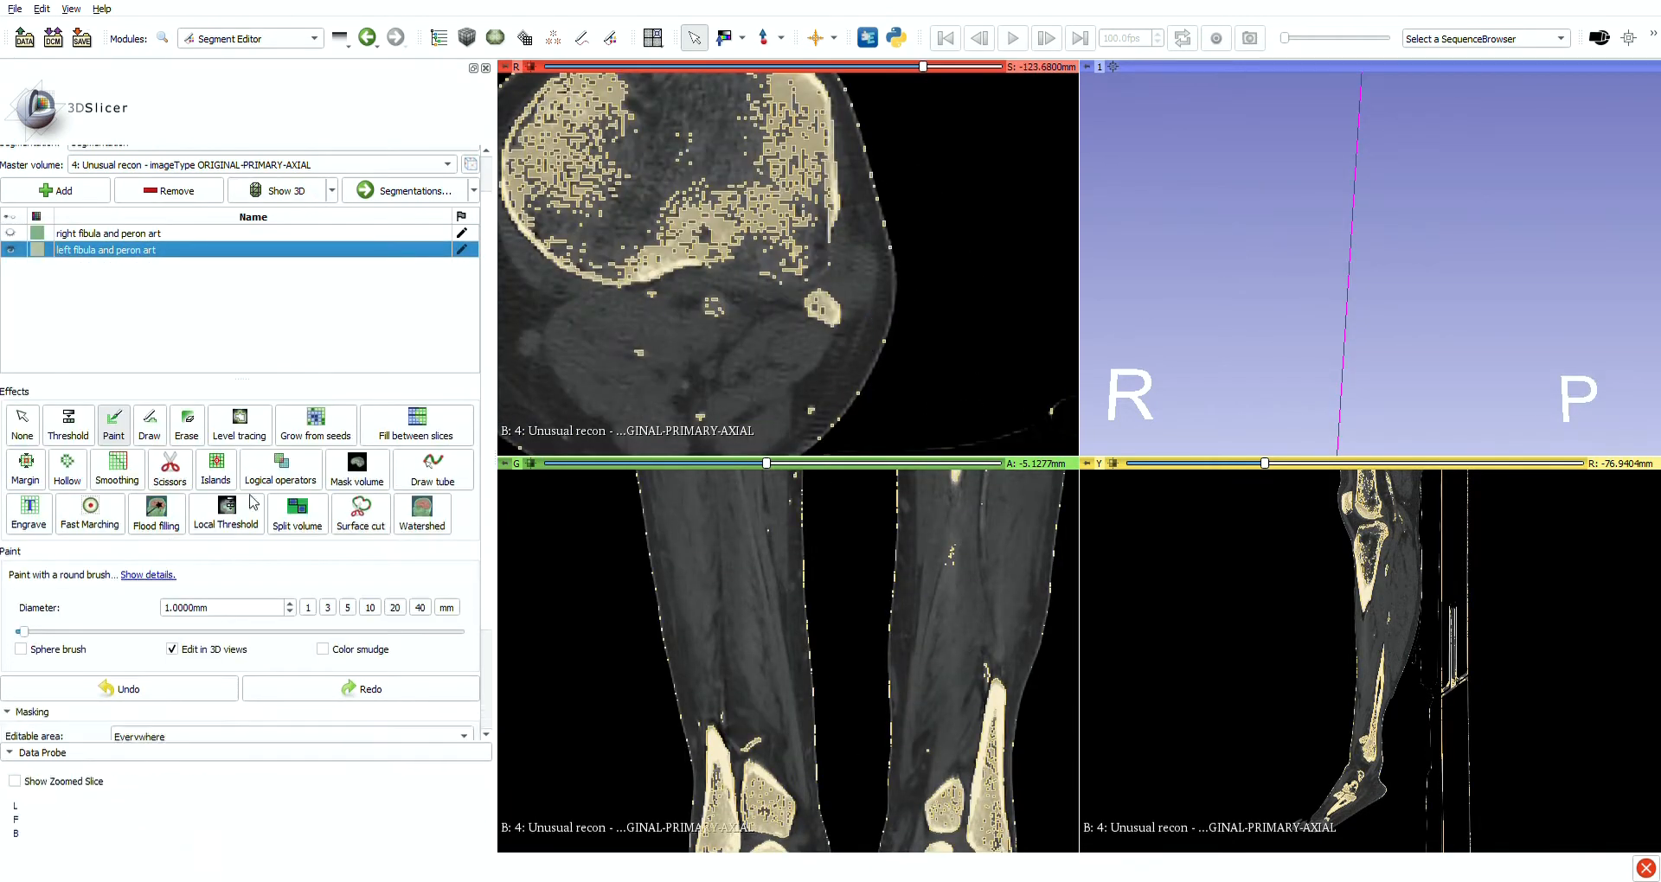
{"action": "left_click", "coordinate": [328, 607]}
{"action": "scroll", "coordinate": [822, 307], "scroll_direction": "down", "scroll_amount": 3}
{"action": "left_click_drag", "start_coordinate": [814, 298], "coordinate": [829, 305]}
{"action": "scroll", "coordinate": [829, 311], "scroll_direction": "down", "scroll_amount": 1}
{"action": "scroll", "coordinate": [828, 311], "scroll_direction": "down", "scroll_amount": 1}
{"action": "scroll", "coordinate": [826, 313], "scroll_direction": "down", "scroll_amount": 2}
{"action": "scroll", "coordinate": [829, 315], "scroll_direction": "down", "scroll_amount": 2}
{"action": "scroll", "coordinate": [817, 301], "scroll_direction": "down", "scroll_amount": 3}
{"action": "scroll", "coordinate": [832, 312], "scroll_direction": "down", "scroll_amount": 1}
Continue filling the interior of the left fibula head on lower axial slices with a 5 mm paint brush
{"action": "left_click", "coordinate": [347, 607]}
{"action": "scroll", "coordinate": [809, 290], "scroll_direction": "down", "scroll_amount": 2}
{"action": "scroll", "coordinate": [806, 283], "scroll_direction": "down", "scroll_amount": 1}
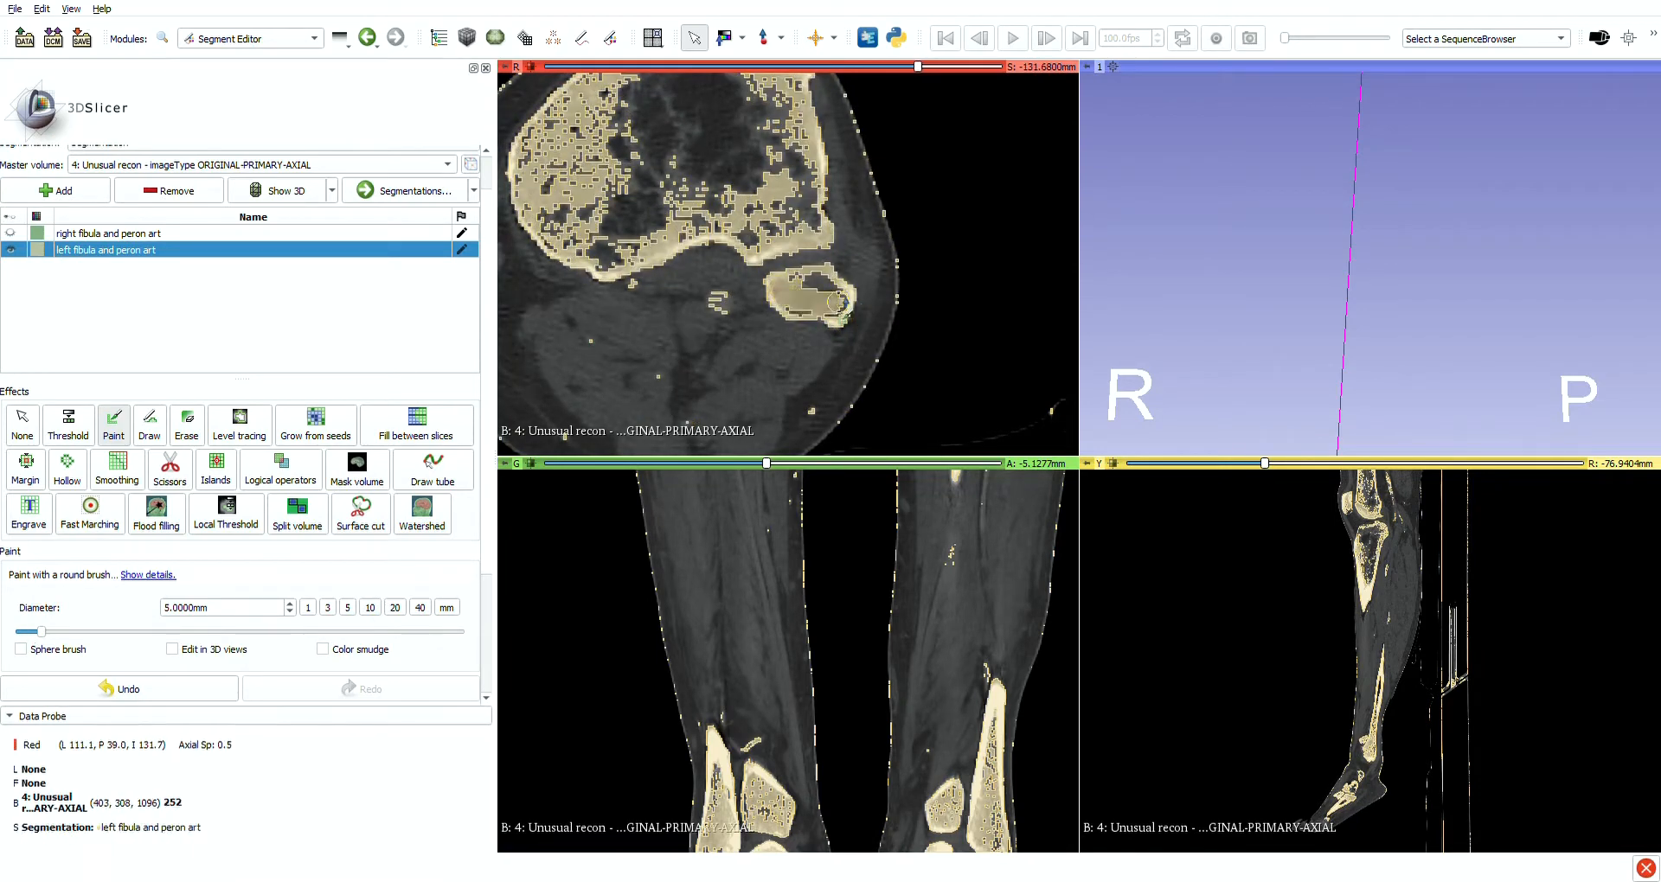
{"action": "scroll", "coordinate": [805, 293], "scroll_direction": "down", "scroll_amount": 4}
{"action": "scroll", "coordinate": [804, 292], "scroll_direction": "down", "scroll_amount": 7}
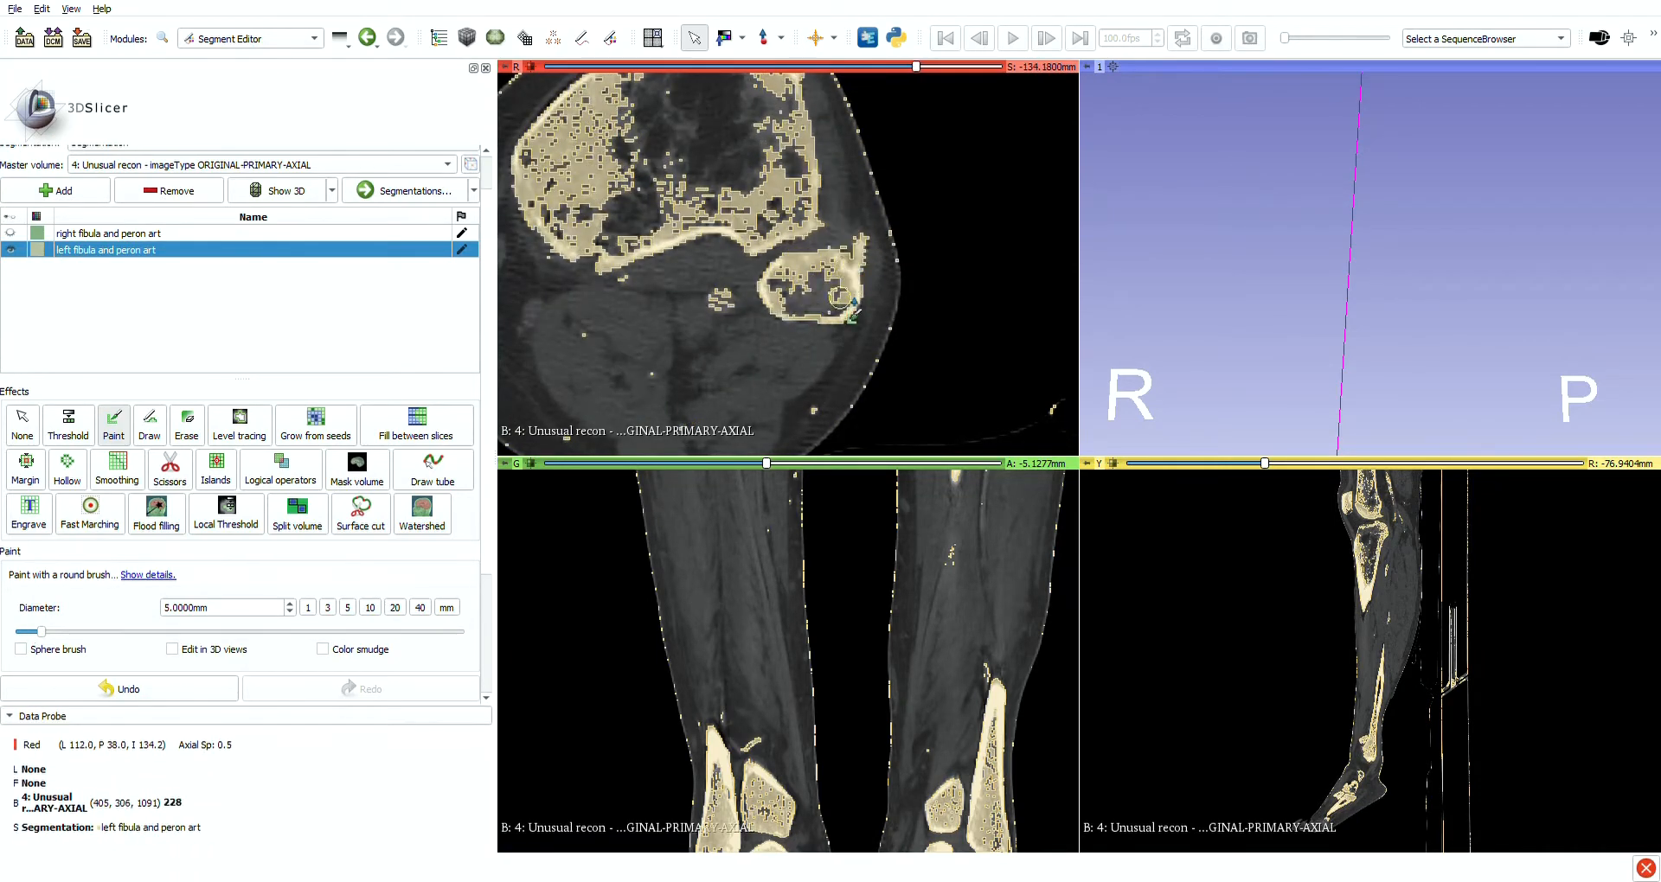
{"action": "scroll", "coordinate": [798, 304], "scroll_direction": "down", "scroll_amount": 2}
{"action": "left_click_drag", "start_coordinate": [786, 303], "coordinate": [816, 305]}
{"action": "scroll", "coordinate": [816, 303], "scroll_direction": "down", "scroll_amount": 4}
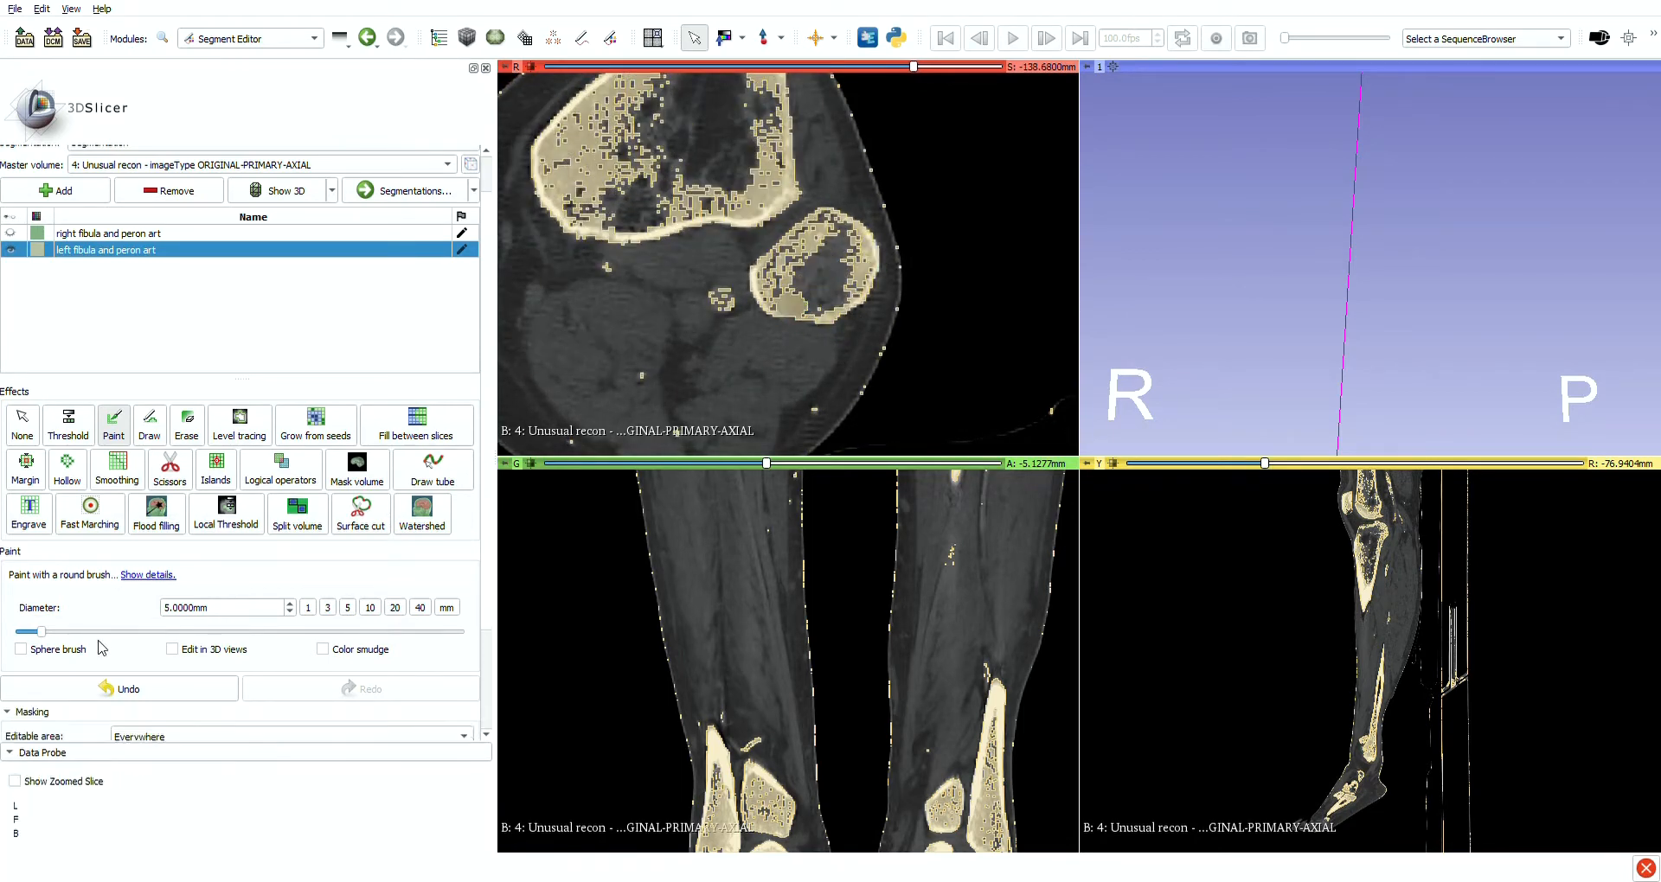
Undo the last paint stroke and erase the contact between the left distal tibia and fibula with a 5 mm brush
{"action": "left_click", "coordinate": [63, 649]}
{"action": "scroll", "coordinate": [813, 294], "scroll_direction": "down", "scroll_amount": 20}
{"action": "left_click_drag", "start_coordinate": [905, 67], "coordinate": [687, 67]}
{"action": "scroll", "coordinate": [725, 225], "scroll_direction": "down", "scroll_amount": 7}
{"action": "left_click", "coordinate": [119, 690]}
{"action": "left_click", "coordinate": [186, 425]}
{"action": "scroll", "coordinate": [722, 190], "scroll_direction": "up", "scroll_amount": 2, "text": "ctrl"}
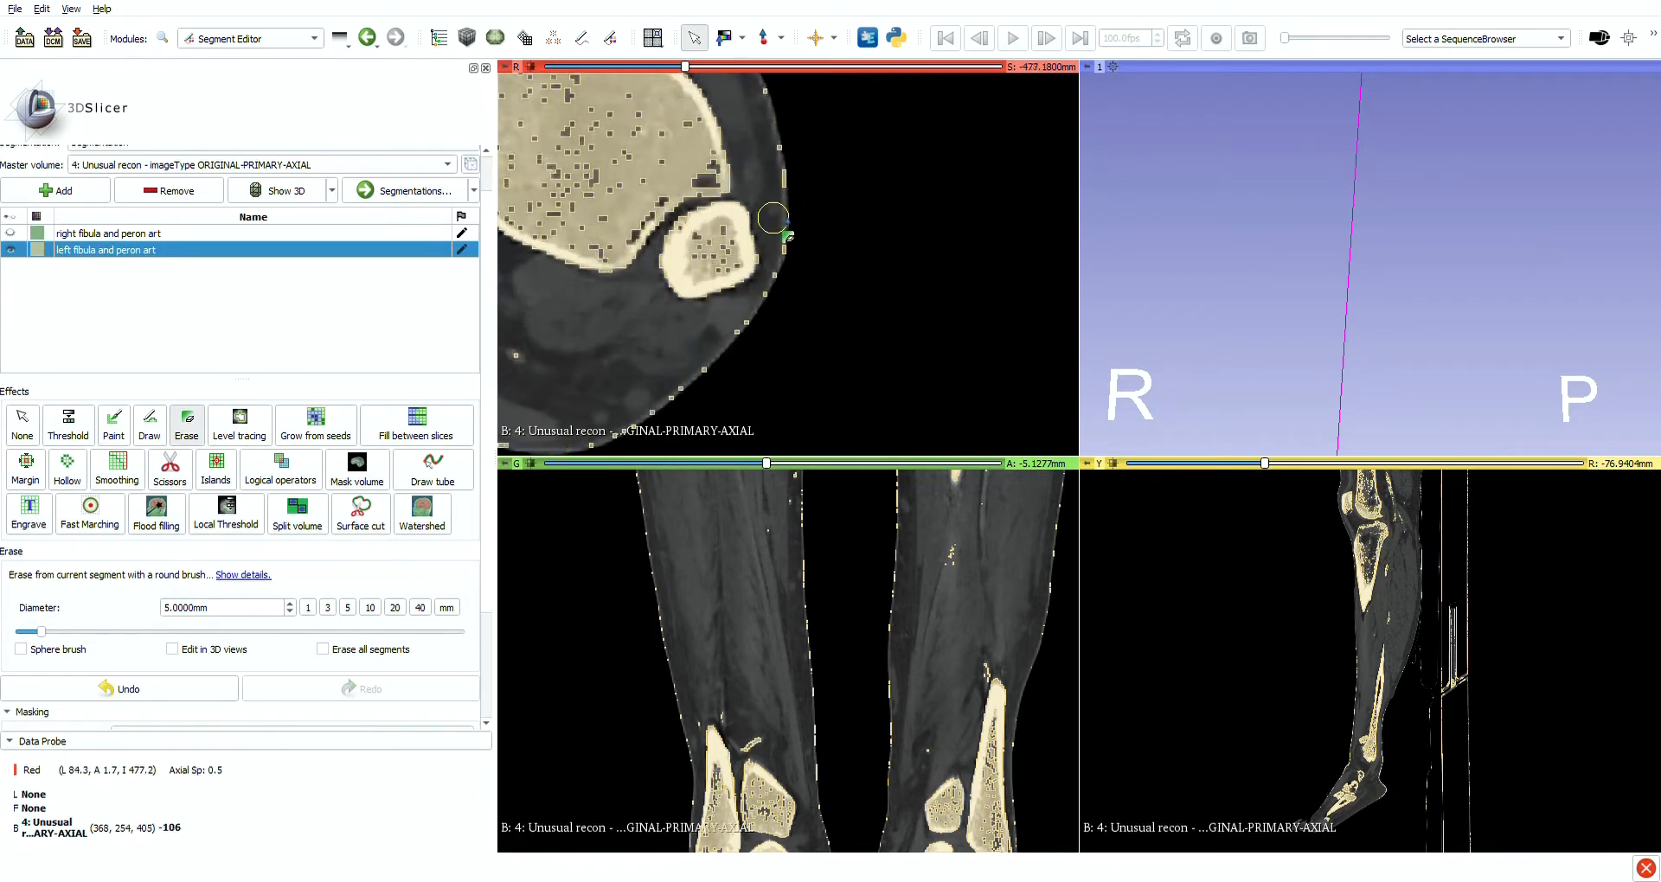
{"action": "left_click", "coordinate": [728, 188]}
{"action": "scroll", "coordinate": [731, 180], "scroll_direction": "down", "scroll_amount": 1}
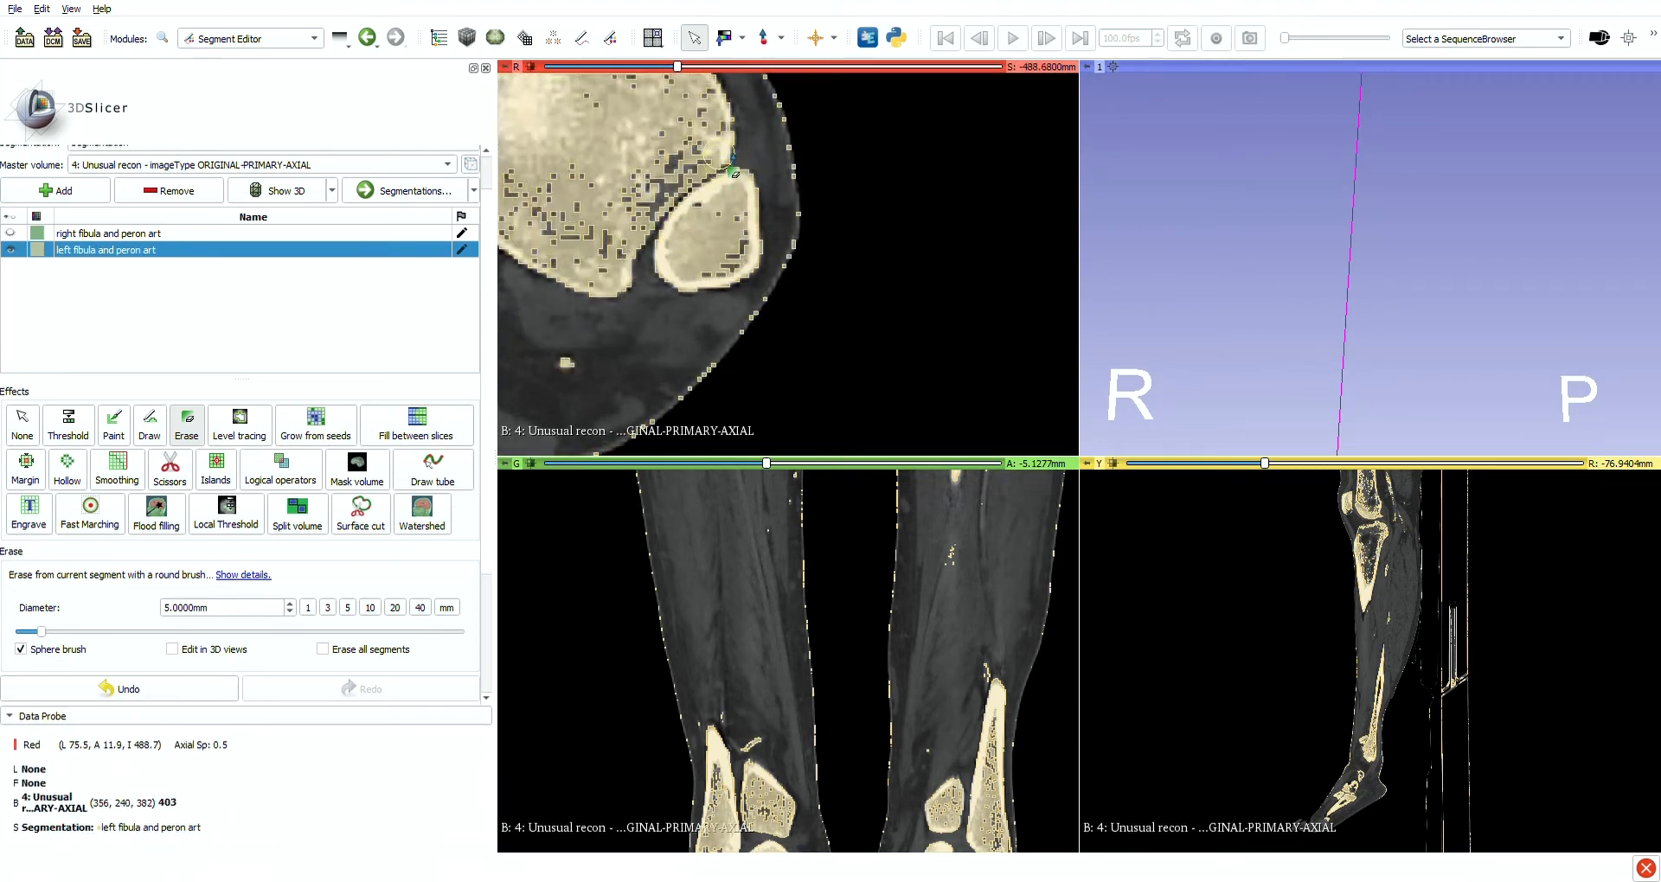
{"action": "scroll", "coordinate": [810, 208], "scroll_direction": "up", "scroll_amount": 16}
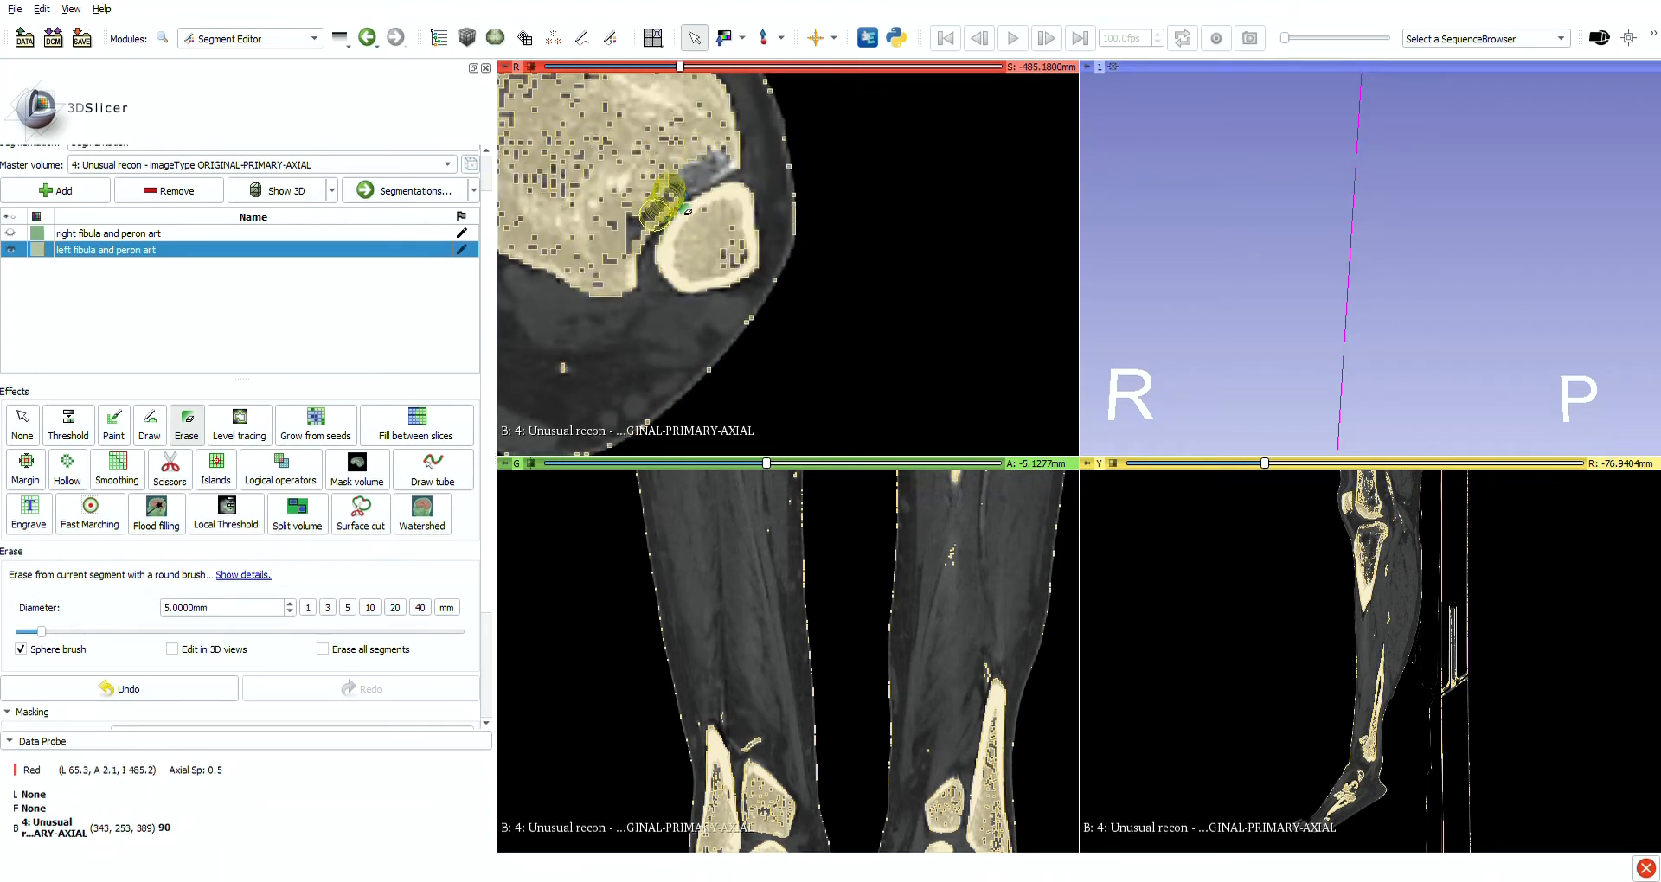
Fill the gaps in the left lateral malleolus and erase its links to the neighbouring ankle bones with the 5 mm brush
{"action": "scroll", "coordinate": [778, 141], "scroll_direction": "down", "scroll_amount": 10}
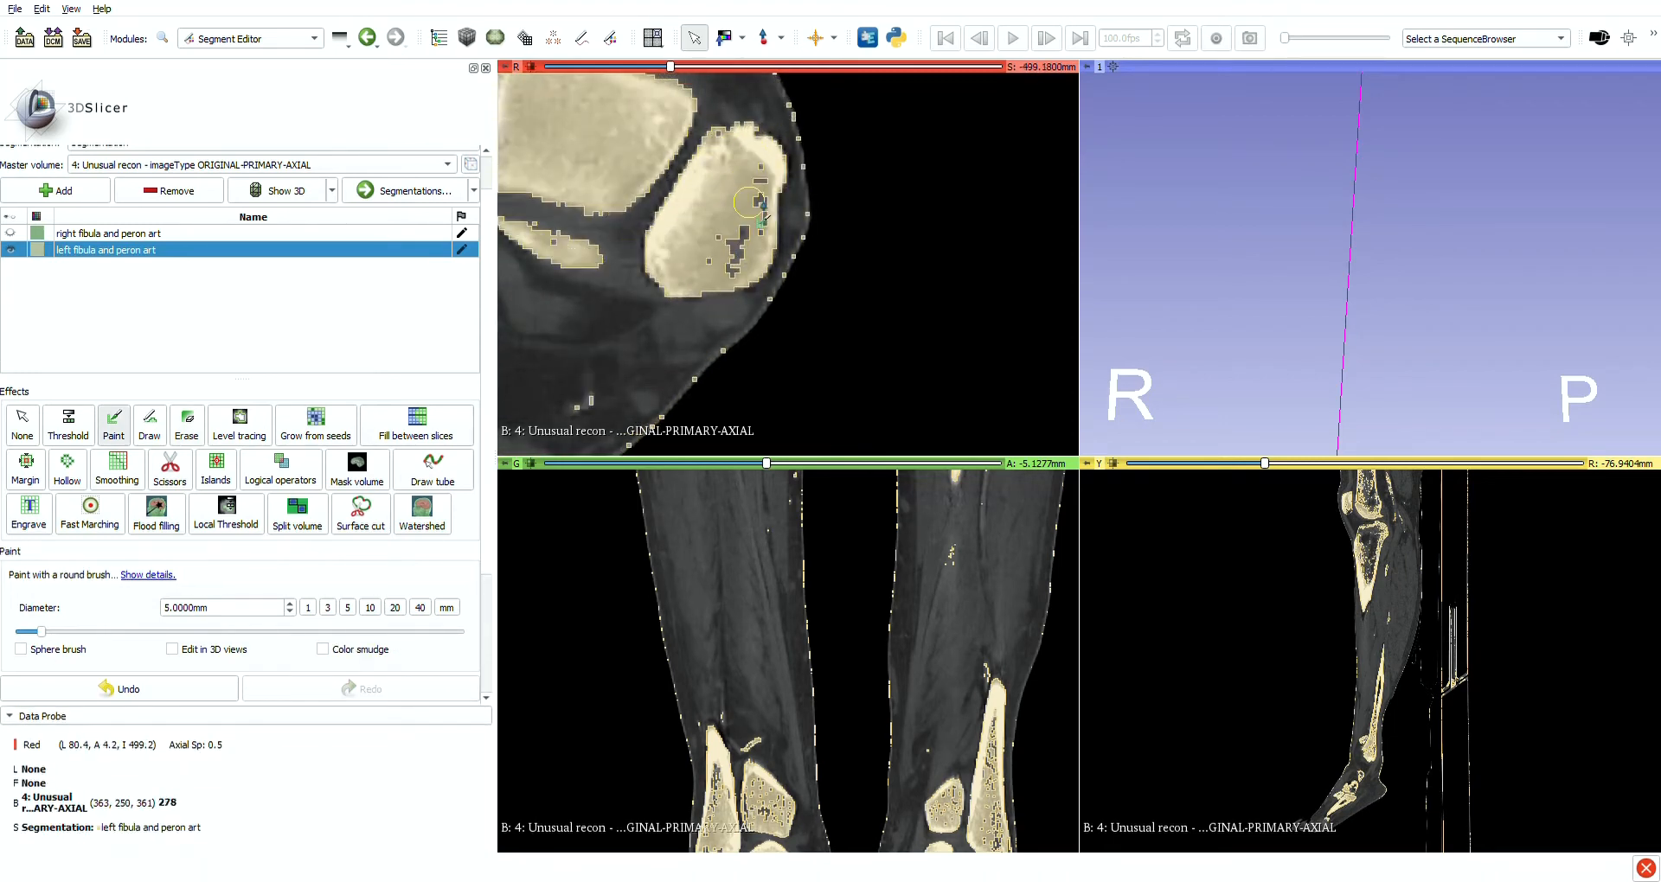
{"action": "scroll", "coordinate": [757, 212], "scroll_direction": "down", "scroll_amount": 20}
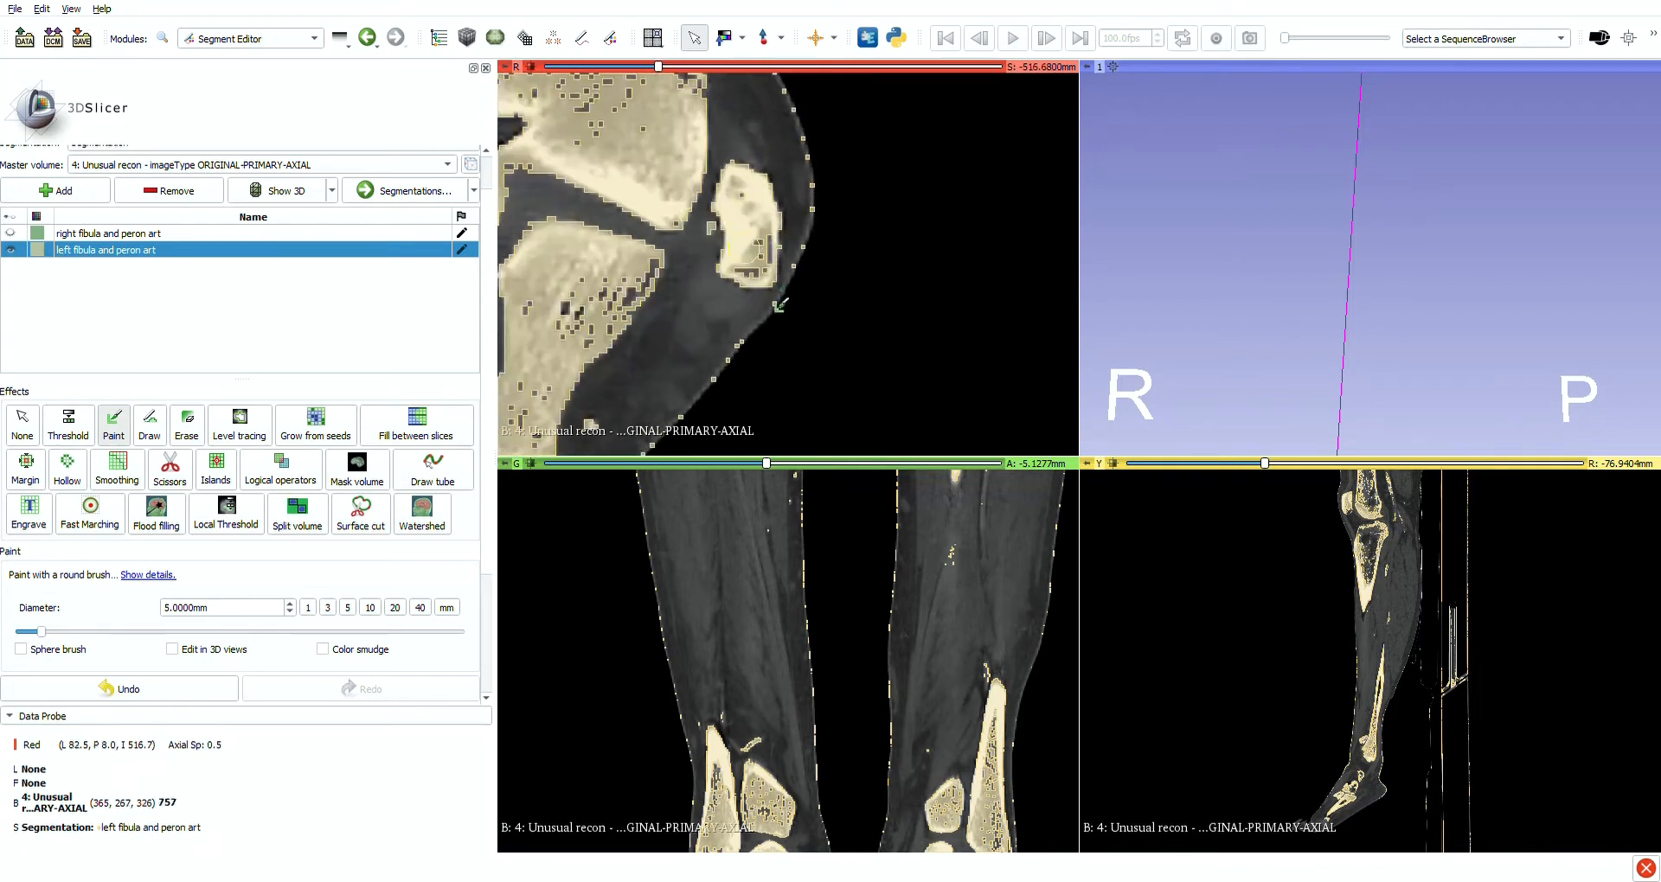
{"action": "scroll", "coordinate": [716, 236], "scroll_direction": "down", "scroll_amount": 4}
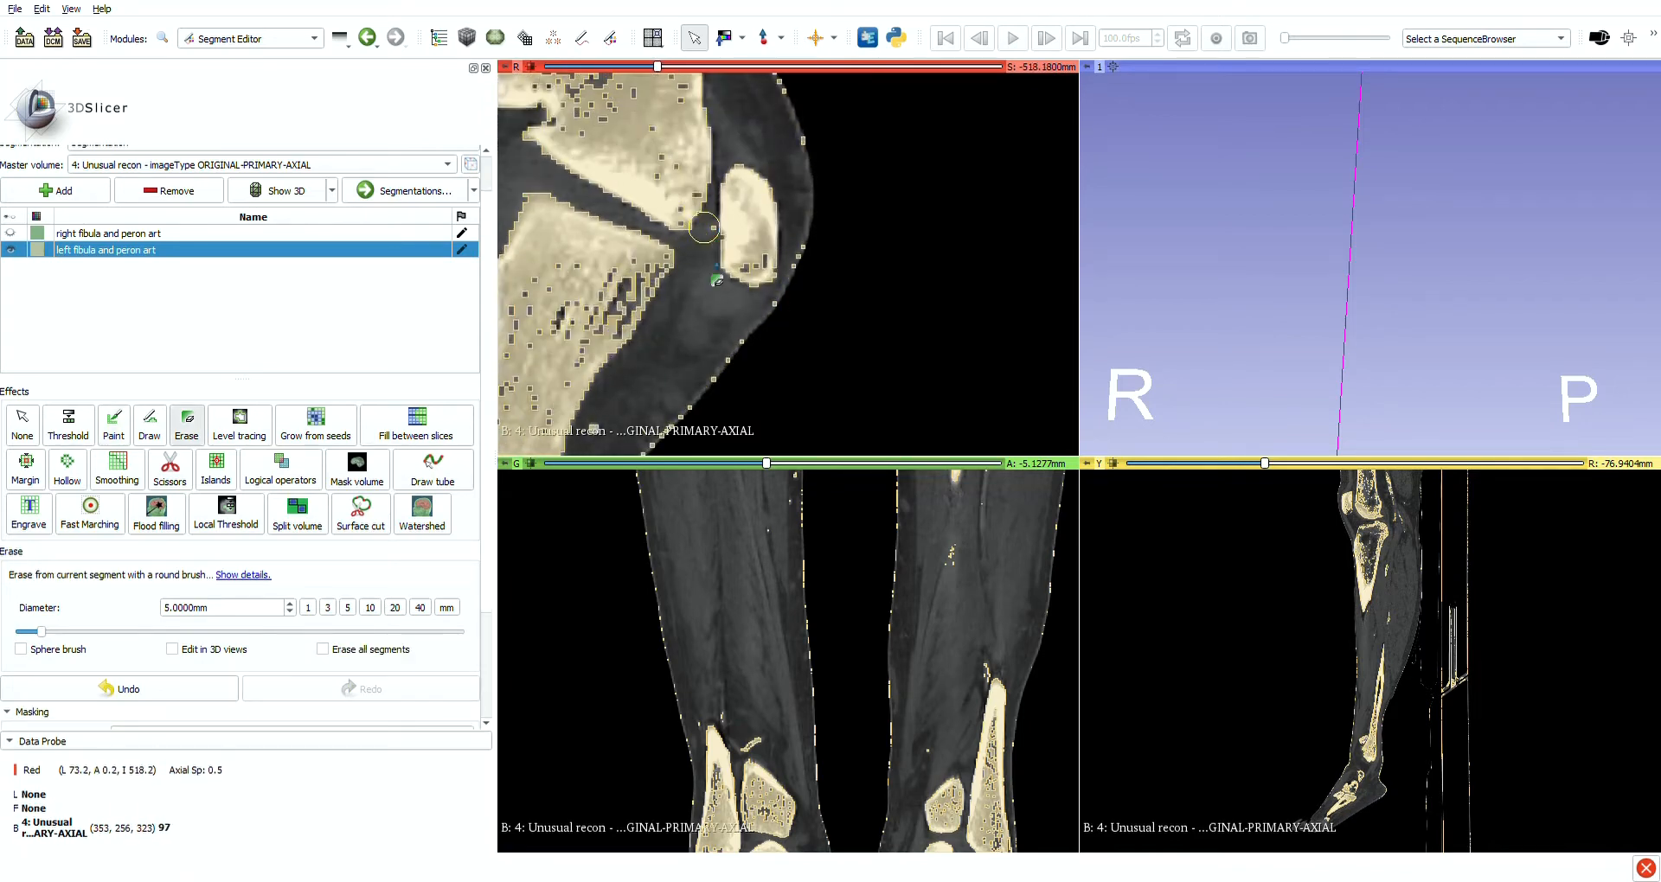
Remove the selected femur and tibia islands at the left knee on coronal slices and undo the last island removal
{"action": "right_click_drag", "start_coordinate": [822, 312], "coordinate": [971, 648]}
{"action": "middle_click_drag", "start_coordinate": [982, 493], "coordinate": [882, 761]}
{"action": "scroll", "coordinate": [883, 683], "scroll_direction": "down", "scroll_amount": 20}
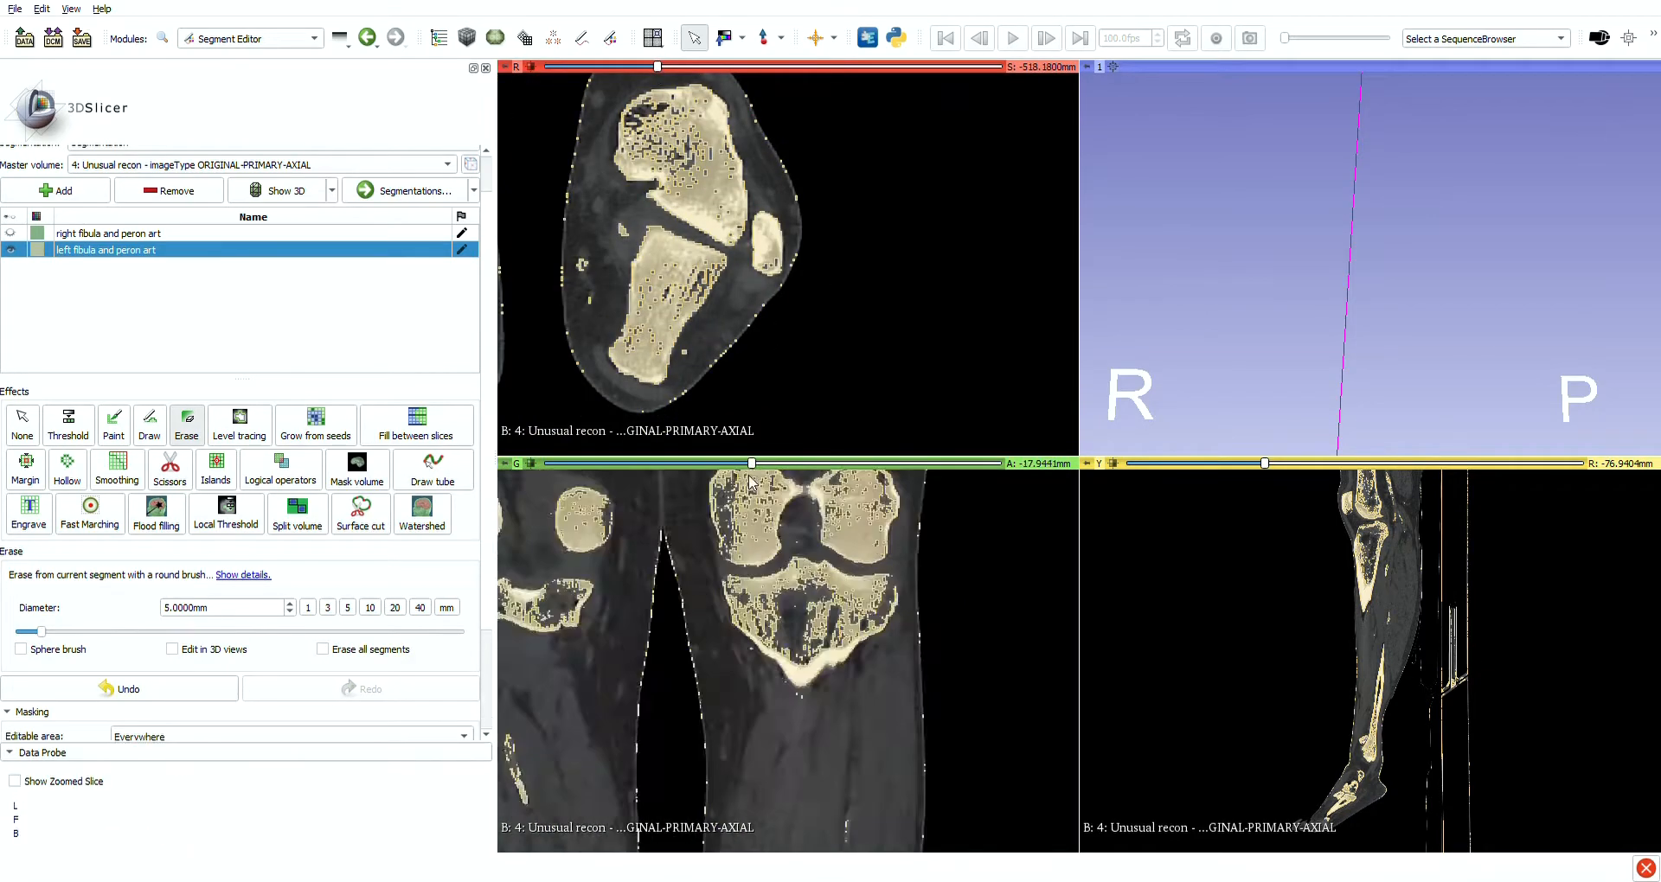
{"action": "right_click_drag", "start_coordinate": [917, 519], "coordinate": [900, 641]}
{"action": "scroll", "coordinate": [877, 654], "scroll_direction": "down", "scroll_amount": 17}
{"action": "scroll", "coordinate": [876, 654], "scroll_direction": "up", "scroll_amount": 5}
{"action": "middle_click_drag", "start_coordinate": [874, 640], "coordinate": [866, 746]}
{"action": "left_click", "coordinate": [215, 470]}
{"action": "left_click", "coordinate": [660, 574]}
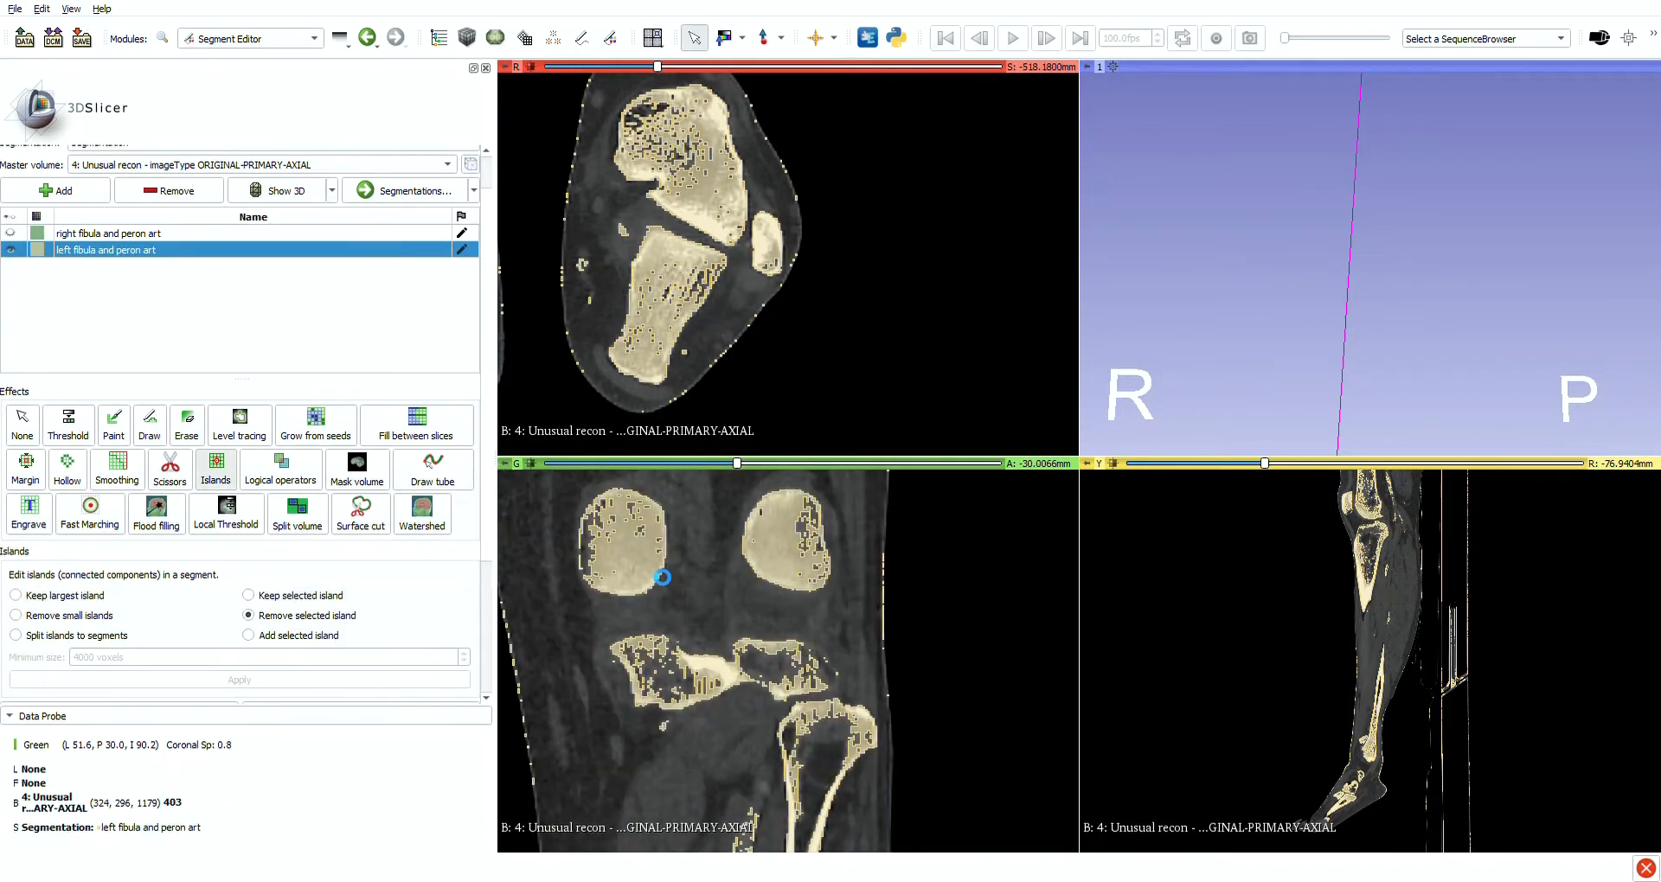
{"action": "left_click", "coordinate": [712, 679]}
{"action": "right_click_drag", "start_coordinate": [783, 761], "coordinate": [783, 813]}
{"action": "middle_click_drag", "start_coordinate": [783, 813], "coordinate": [776, 651]}
{"action": "left_click", "coordinate": [118, 715]}
{"action": "right_click_drag", "start_coordinate": [640, 692], "coordinate": [630, 623]}
Fill the artery behind the left knee on the upper axial slices with a 5 mm sphere paint brush
{"action": "left_click", "coordinate": [113, 426]}
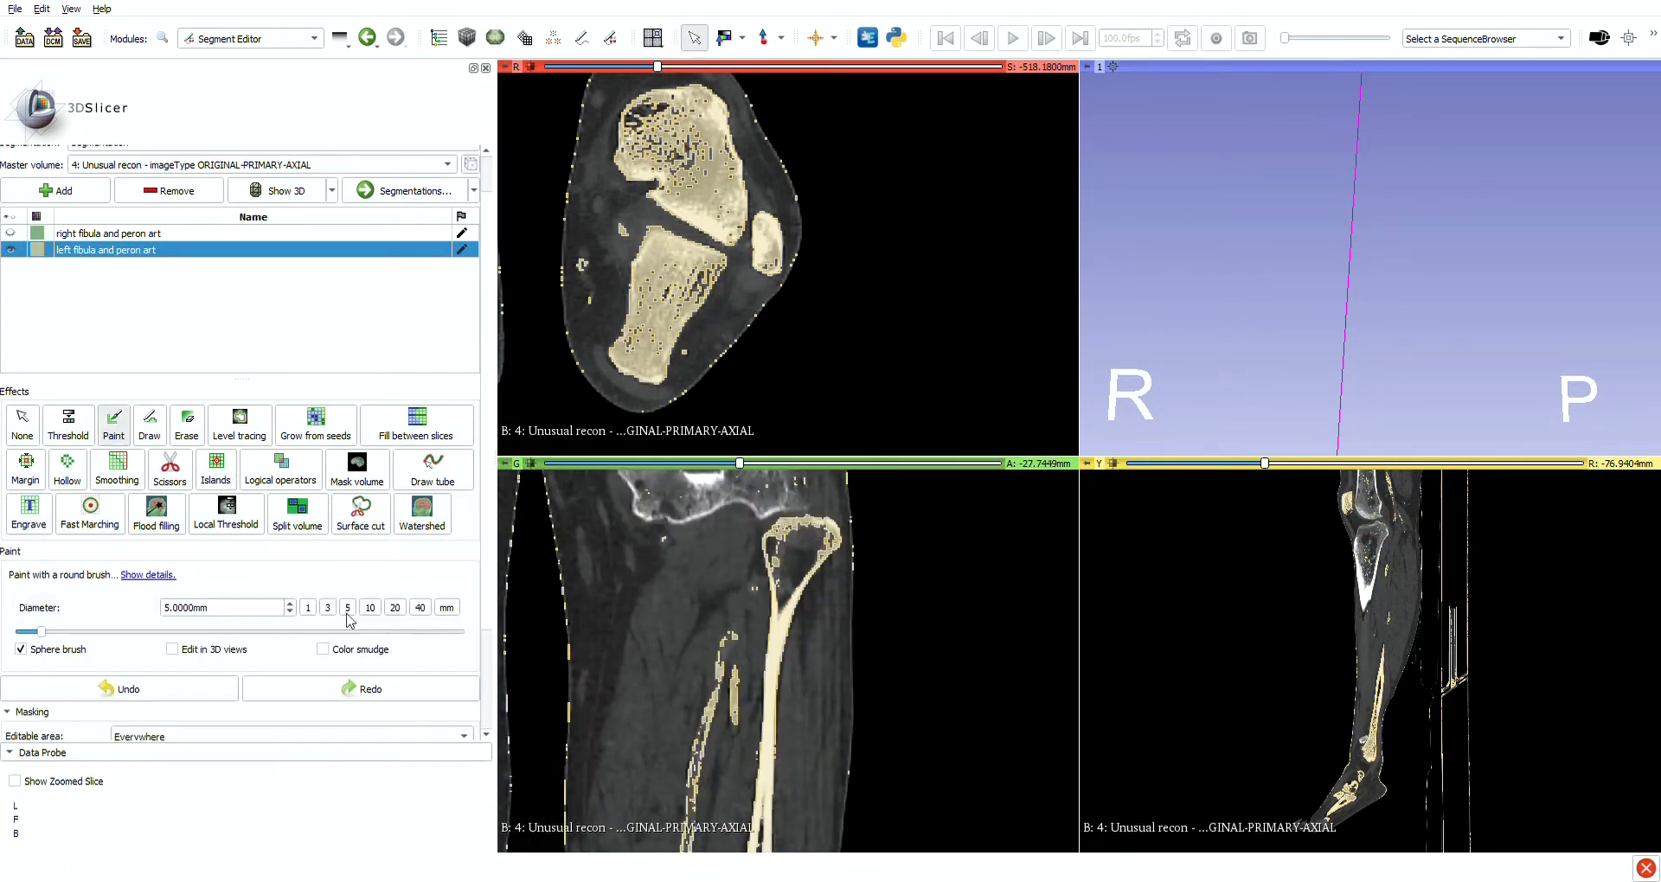
{"action": "scroll", "coordinate": [735, 658], "scroll_direction": "up", "scroll_amount": 8}
{"action": "right_click_drag", "start_coordinate": [735, 683], "coordinate": [736, 632]}
{"action": "left_click_drag", "start_coordinate": [658, 67], "coordinate": [929, 104]}
{"action": "middle_click_drag", "start_coordinate": [800, 364], "coordinate": [790, 232]}
{"action": "left_click", "coordinate": [348, 608]}
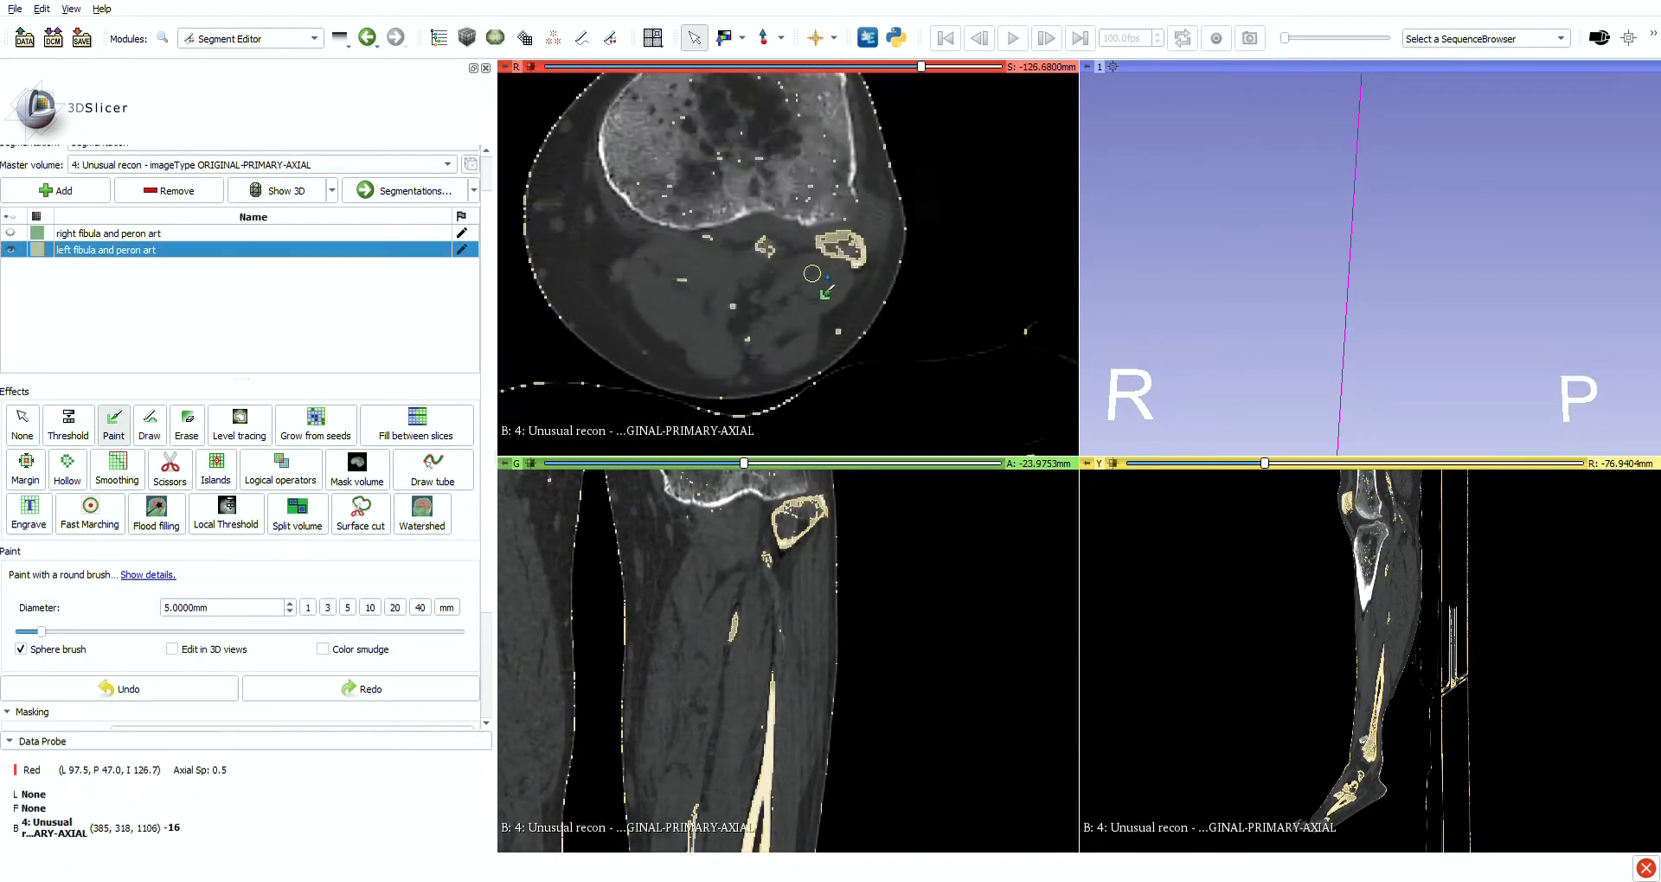
{"action": "scroll", "coordinate": [812, 273], "scroll_direction": "up", "scroll_amount": 16}
{"action": "left_click", "coordinate": [759, 251]}
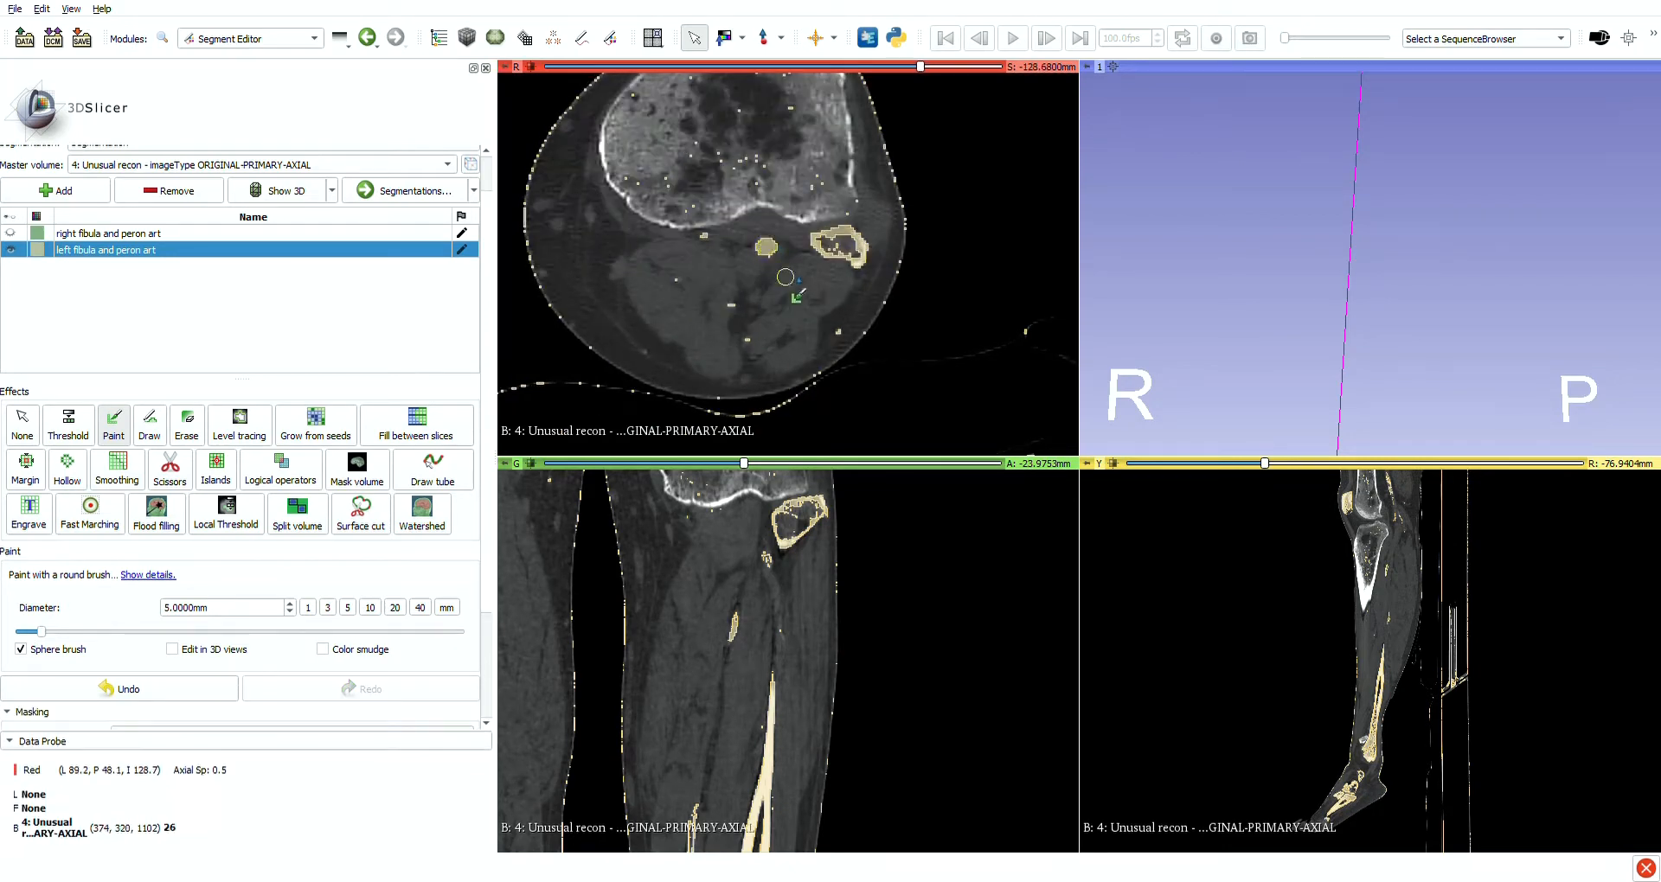
{"action": "scroll", "coordinate": [797, 295], "scroll_direction": "down", "scroll_amount": 19}
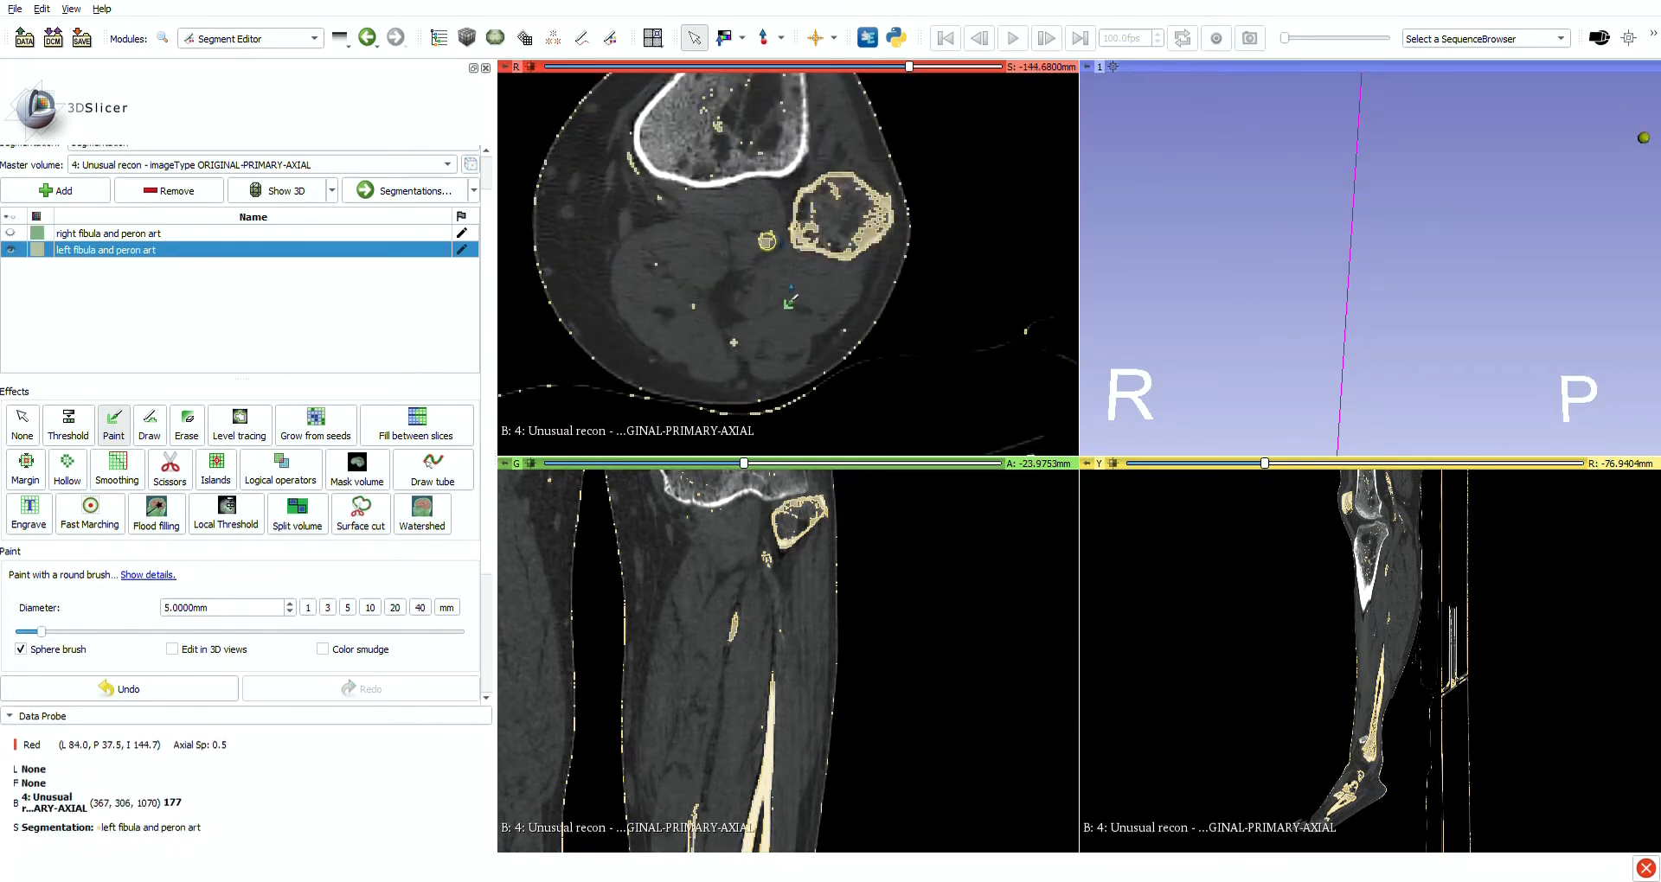
Fill the artery and its branches down the left calf on axial slices, reducing the paint brush to 4 mm
{"action": "scroll", "coordinate": [804, 285], "scroll_direction": "down", "scroll_amount": 18}
{"action": "scroll", "coordinate": [781, 246], "scroll_direction": "down", "scroll_amount": 16}
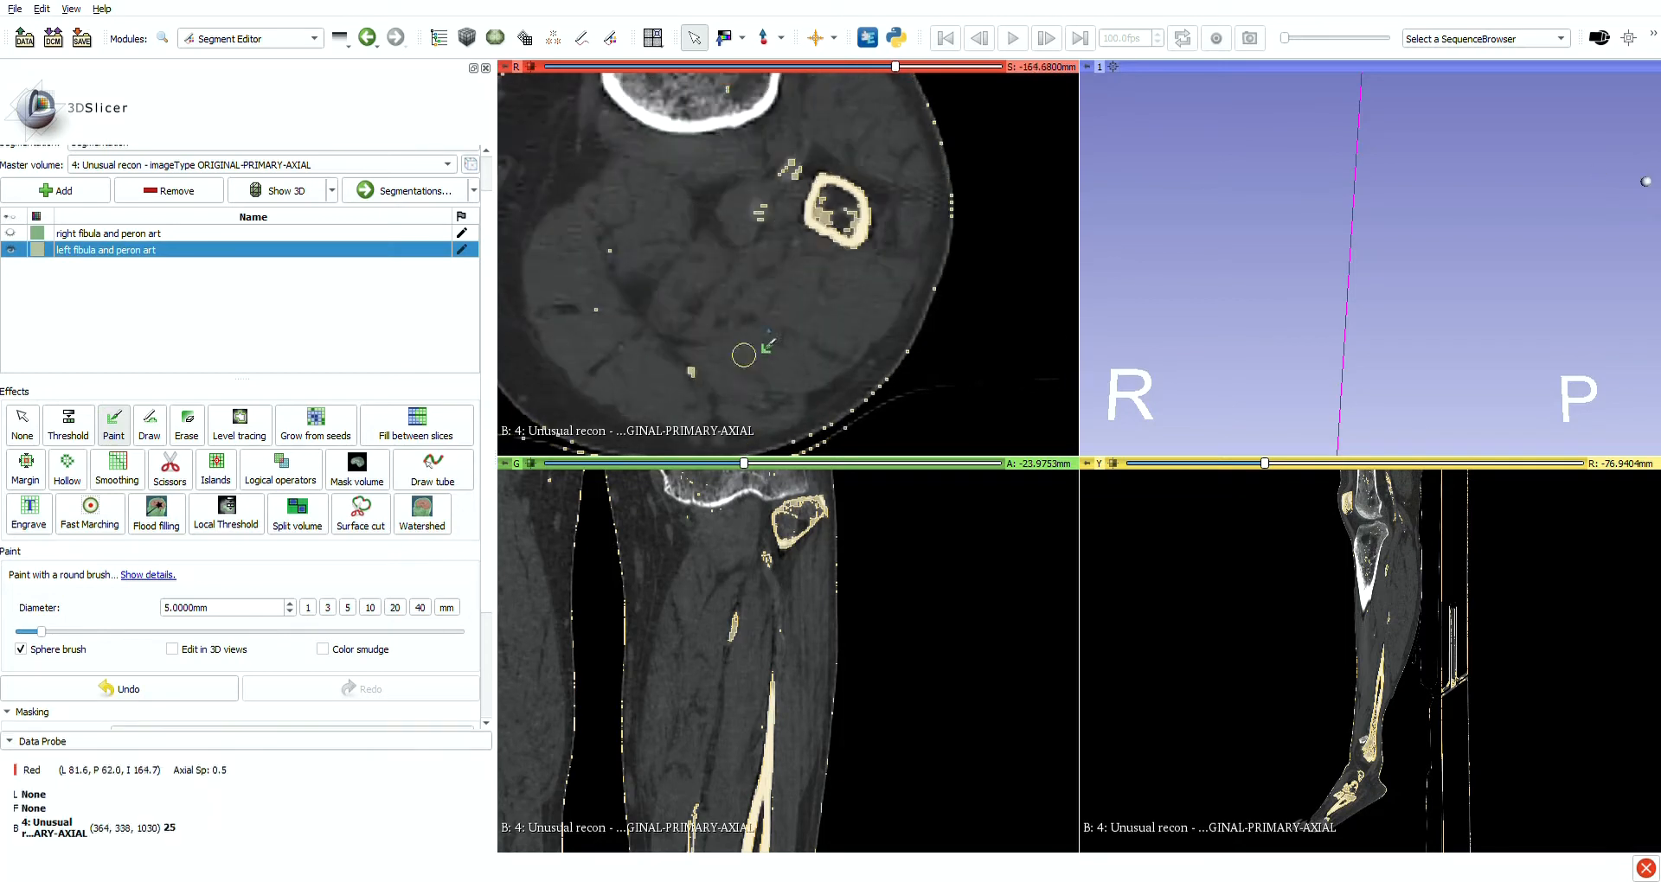
{"action": "scroll", "coordinate": [184, 617], "scroll_direction": "down", "scroll_amount": 1}
{"action": "scroll", "coordinate": [756, 211], "scroll_direction": "down", "scroll_amount": 5}
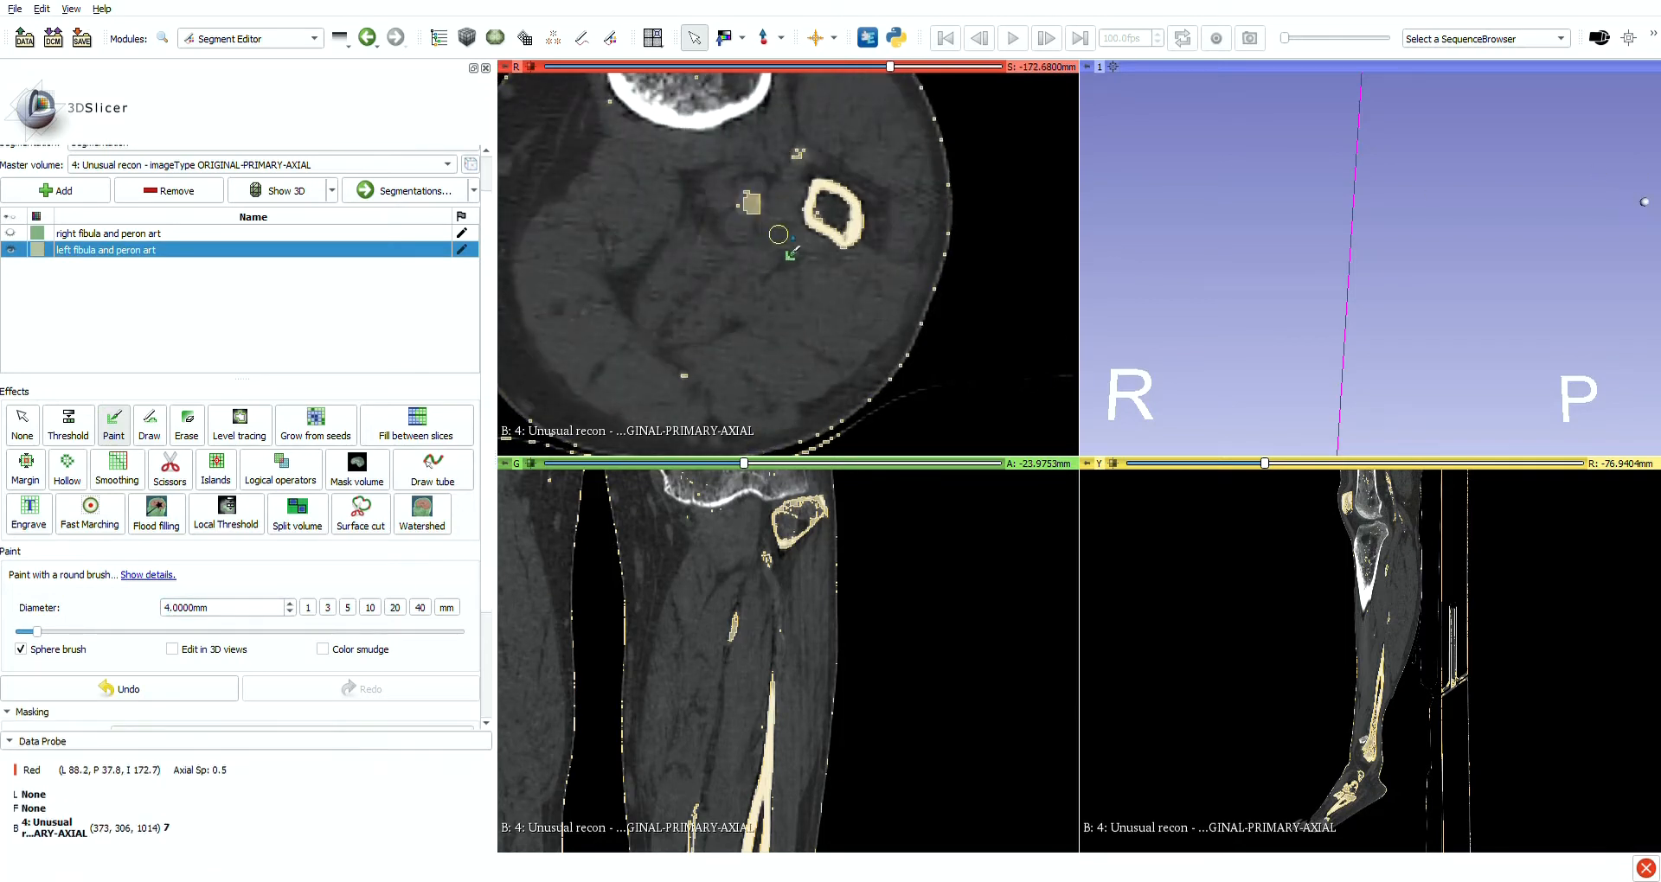
{"action": "scroll", "coordinate": [778, 234], "scroll_direction": "down", "scroll_amount": 10}
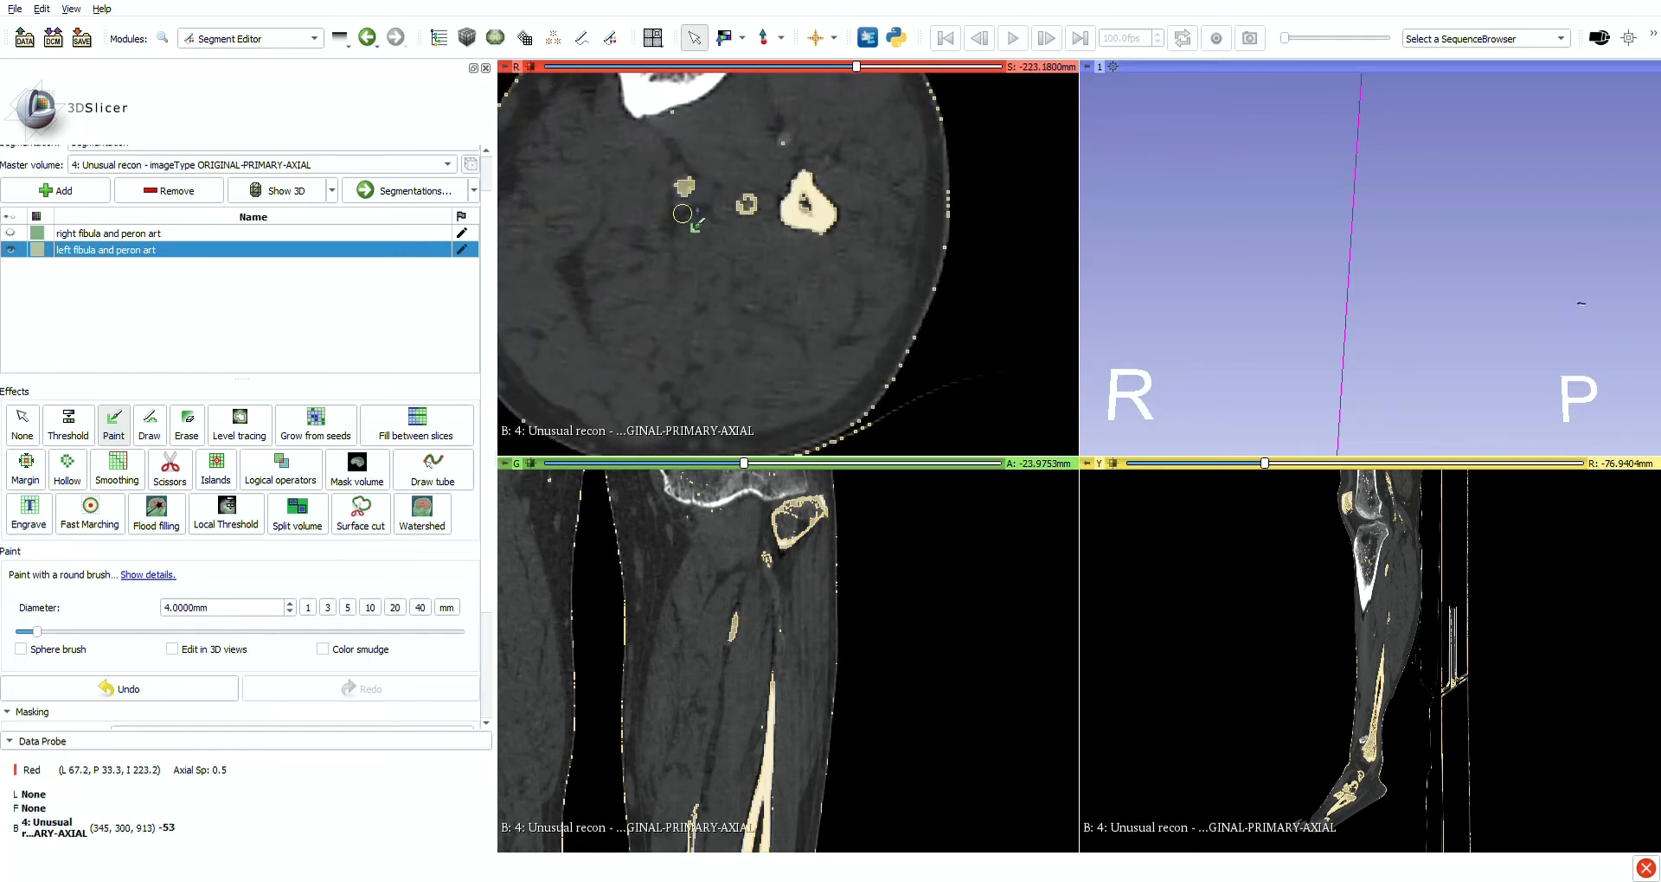
Fill the small artery in front of the left fibula on the upper axial slices with a 3 mm sphere paint brush
{"action": "left_click", "coordinate": [187, 428]}
{"action": "scroll", "coordinate": [725, 218], "scroll_direction": "up", "scroll_amount": 20}
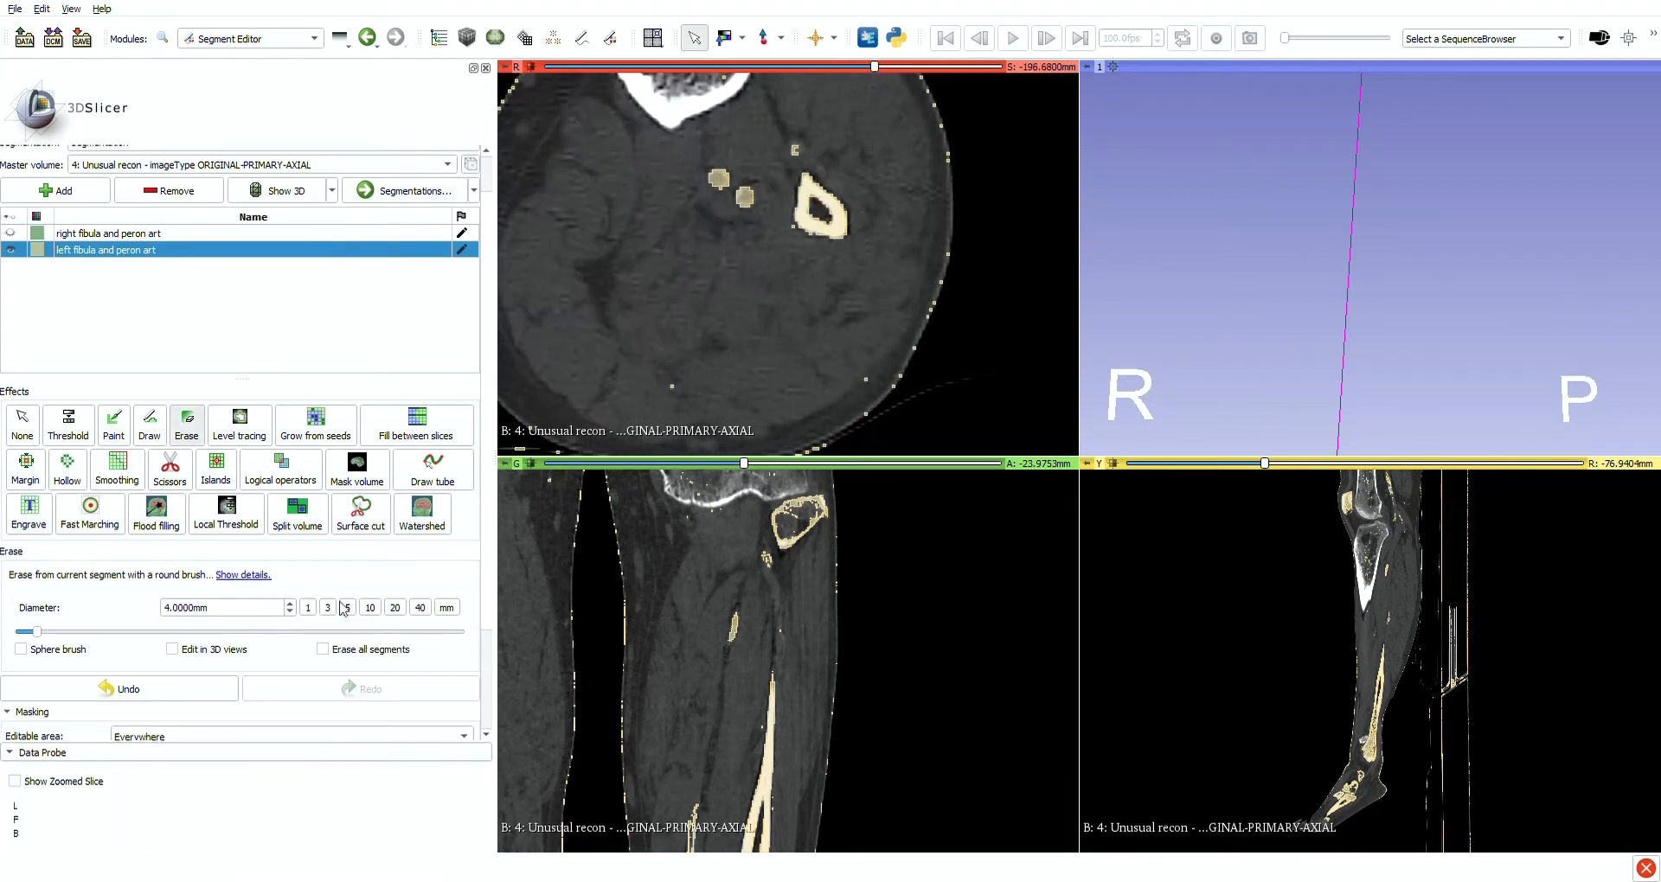
{"action": "scroll", "coordinate": [725, 218], "scroll_direction": "up", "scroll_amount": 20}
{"action": "key", "text": "z"}
{"action": "key", "text": "space"}
{"action": "scroll", "coordinate": [771, 210], "scroll_direction": "up", "scroll_amount": 6}
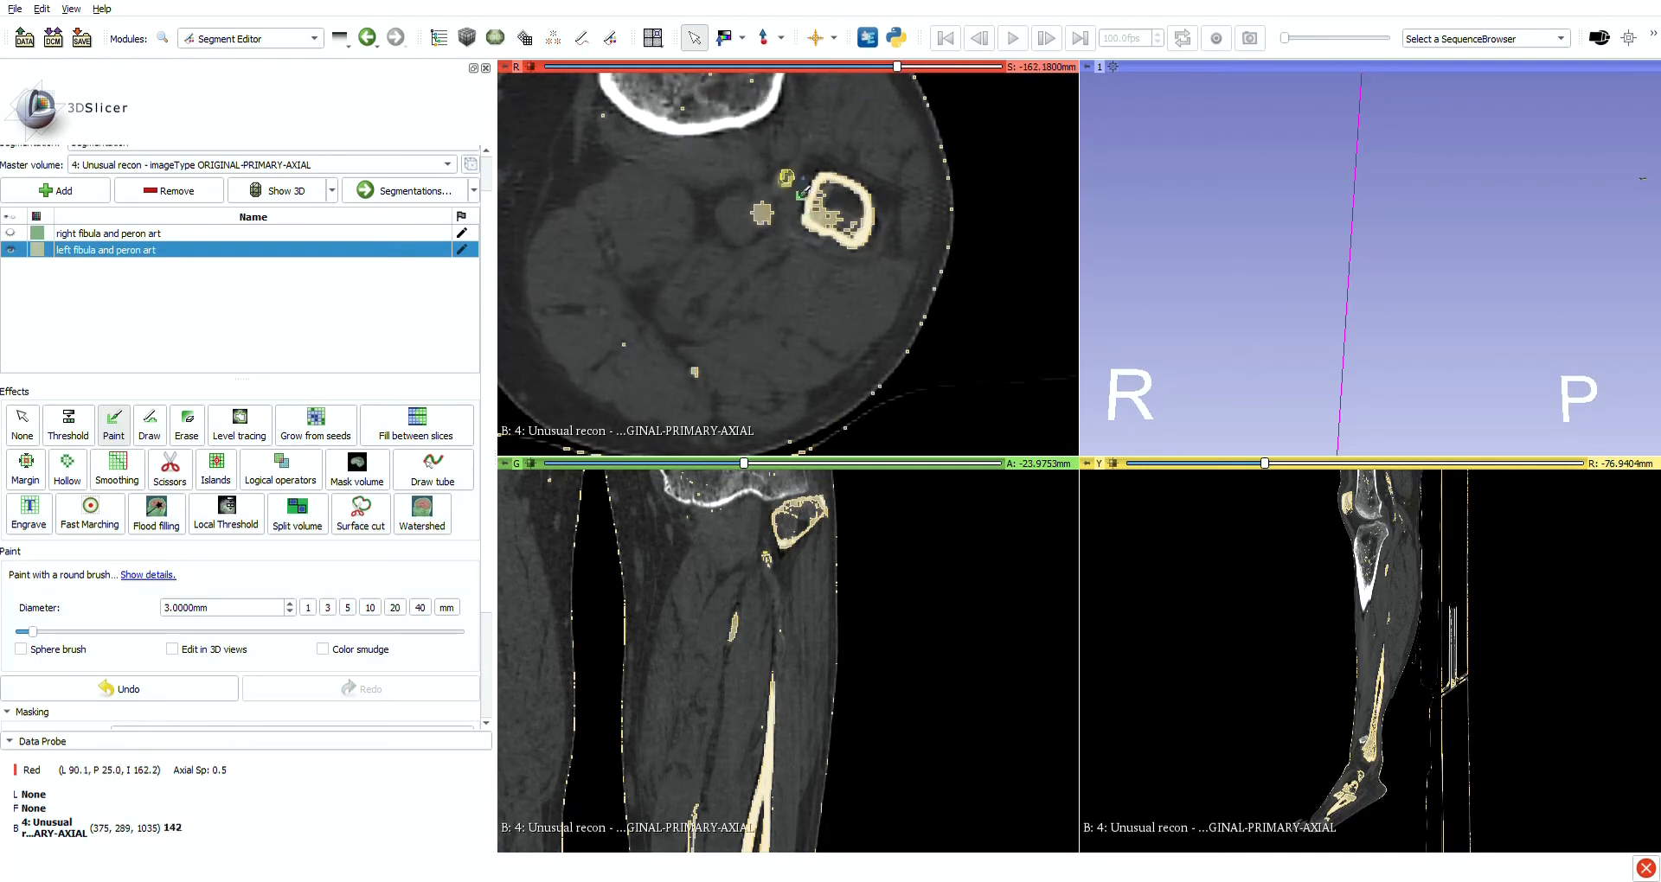
{"action": "key", "text": "s"}
{"action": "scroll", "coordinate": [791, 170], "scroll_direction": "down", "scroll_amount": 3}
{"action": "scroll", "coordinate": [813, 195], "scroll_direction": "down", "scroll_amount": 14}
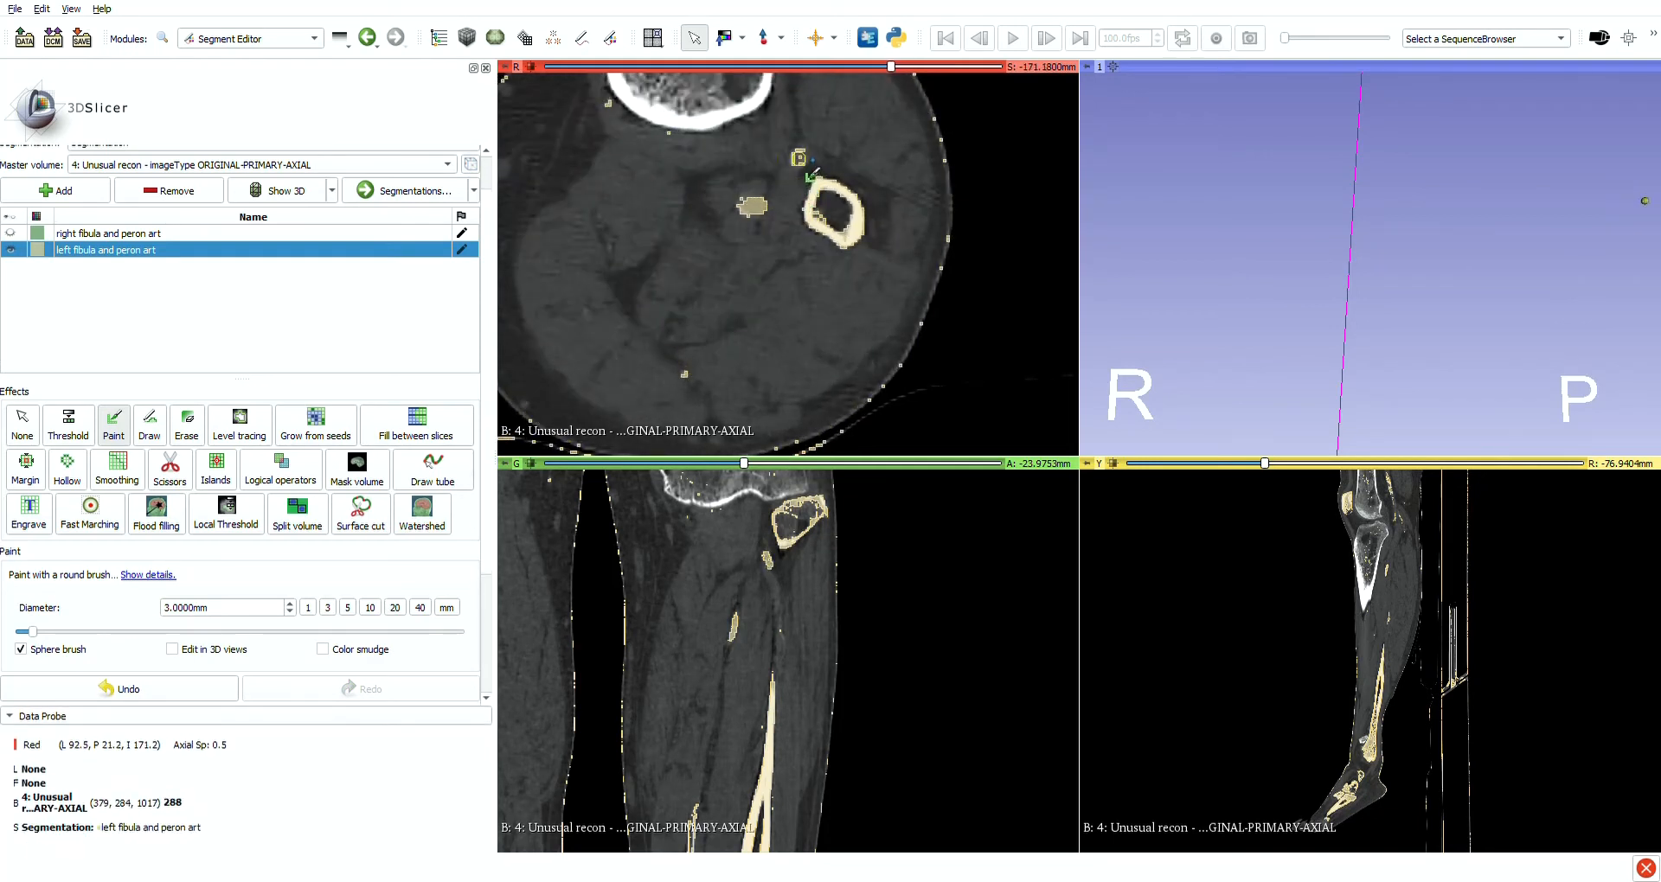
{"action": "scroll", "coordinate": [817, 164], "scroll_direction": "down", "scroll_amount": 20}
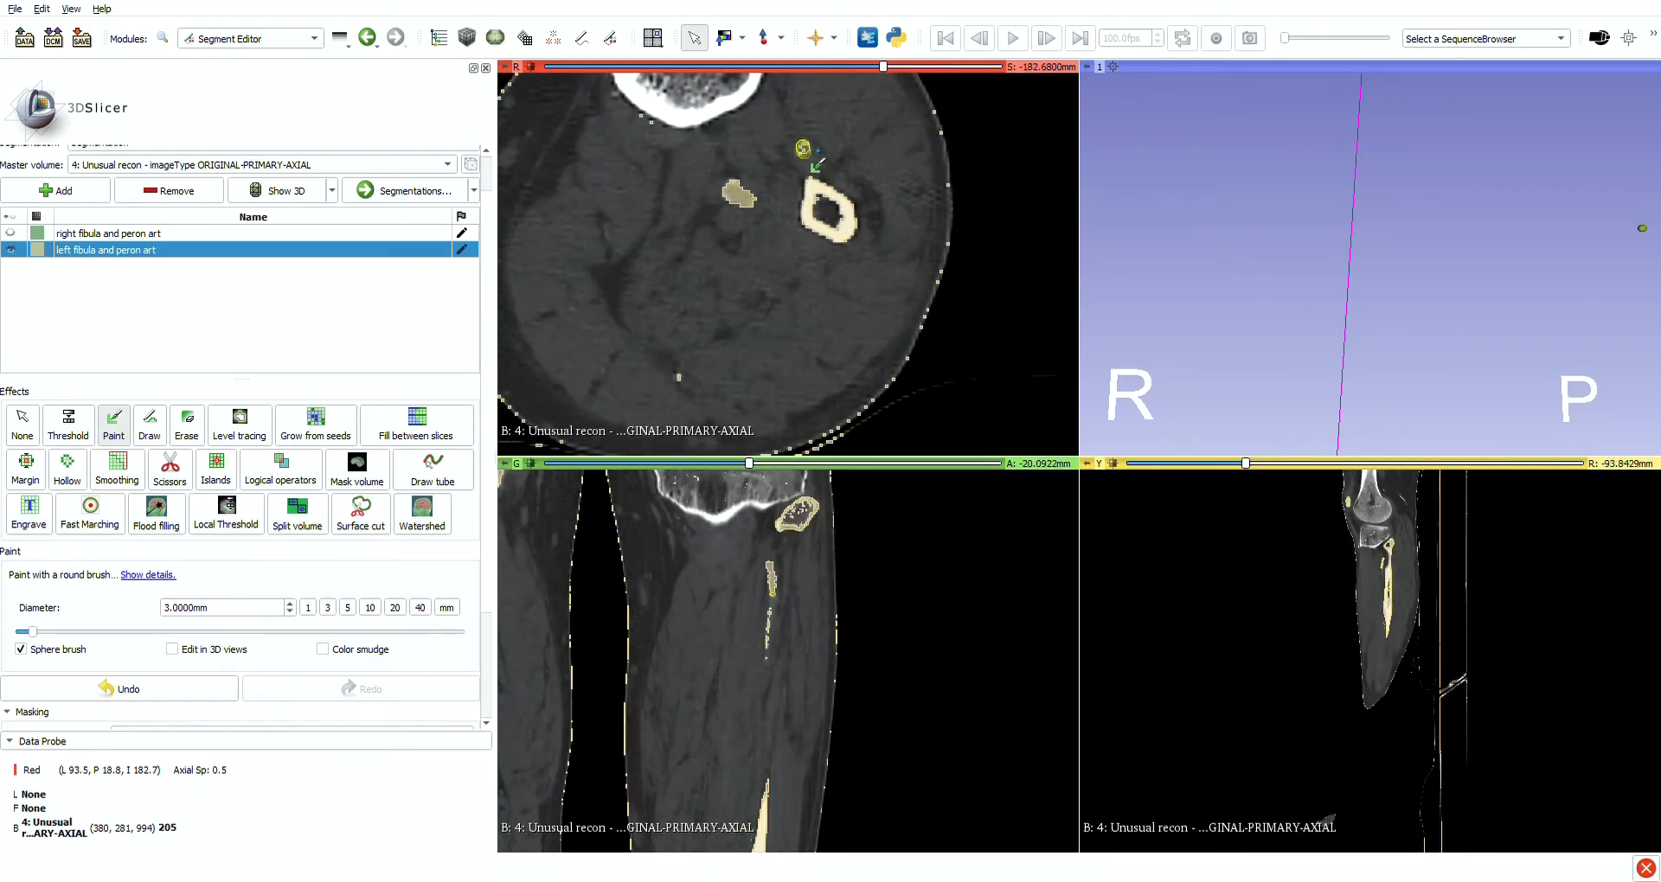
{"action": "scroll", "coordinate": [803, 152], "scroll_direction": "down", "scroll_amount": 13}
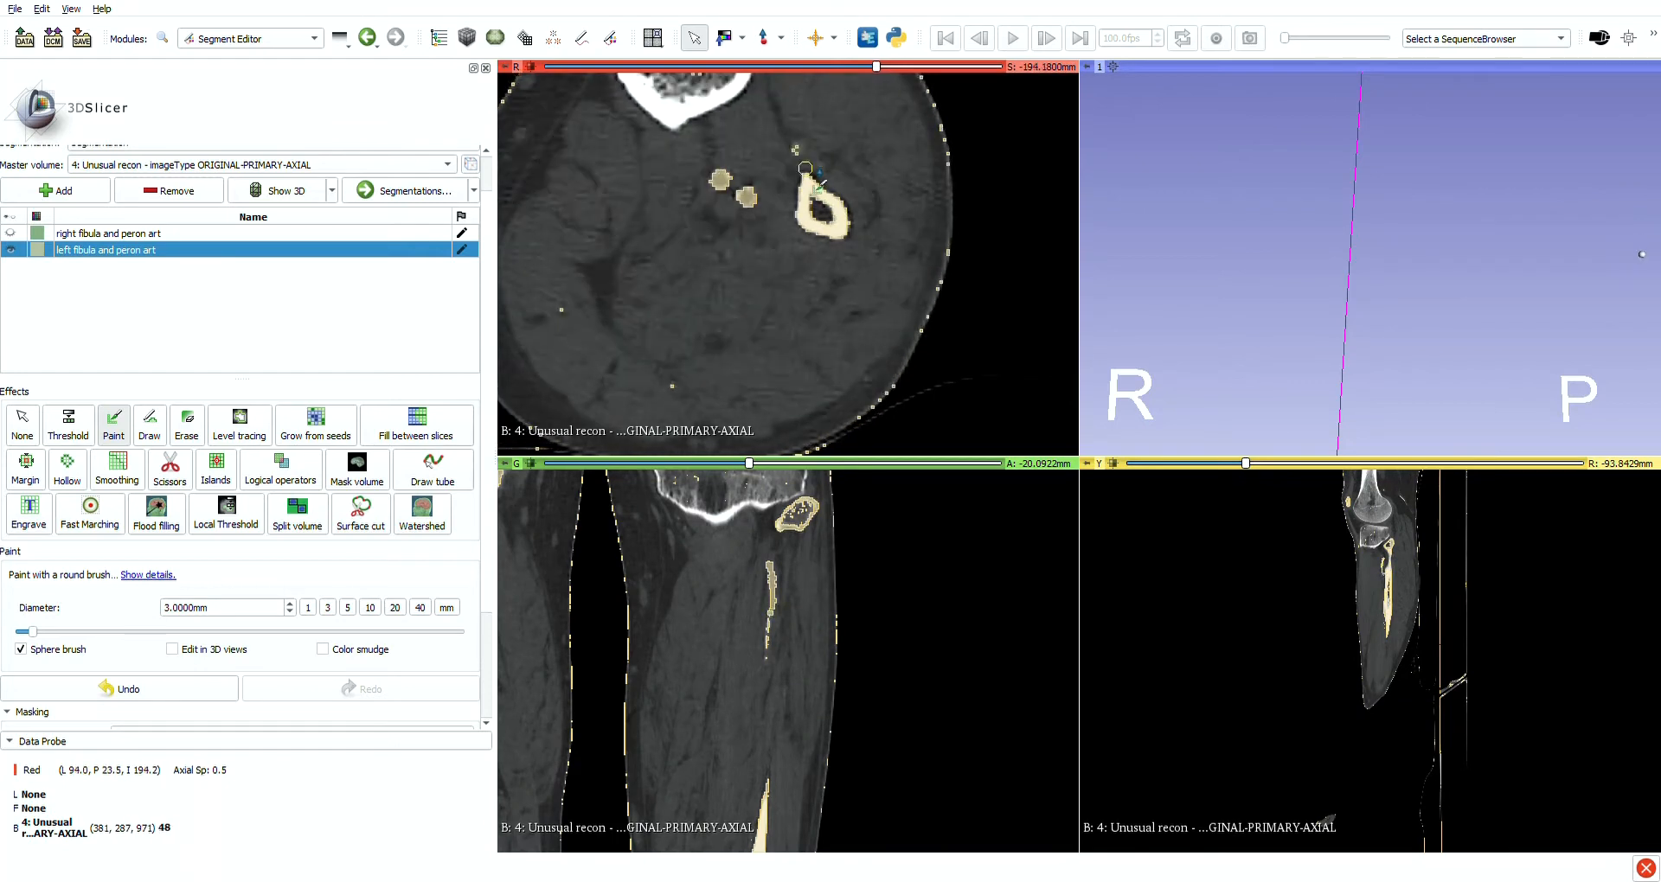
Bridge the broken stretch of that small front artery on axial and coronal slices, reducing the sphere paint brush to 2 mm
{"action": "left_click", "coordinate": [797, 150]}
{"action": "scroll", "coordinate": [768, 598], "scroll_direction": "up", "scroll_amount": 2, "text": "ctrl"}
{"action": "scroll", "coordinate": [760, 615], "scroll_direction": "up", "scroll_amount": 4}
{"action": "scroll", "coordinate": [759, 621], "scroll_direction": "down", "scroll_amount": 2}
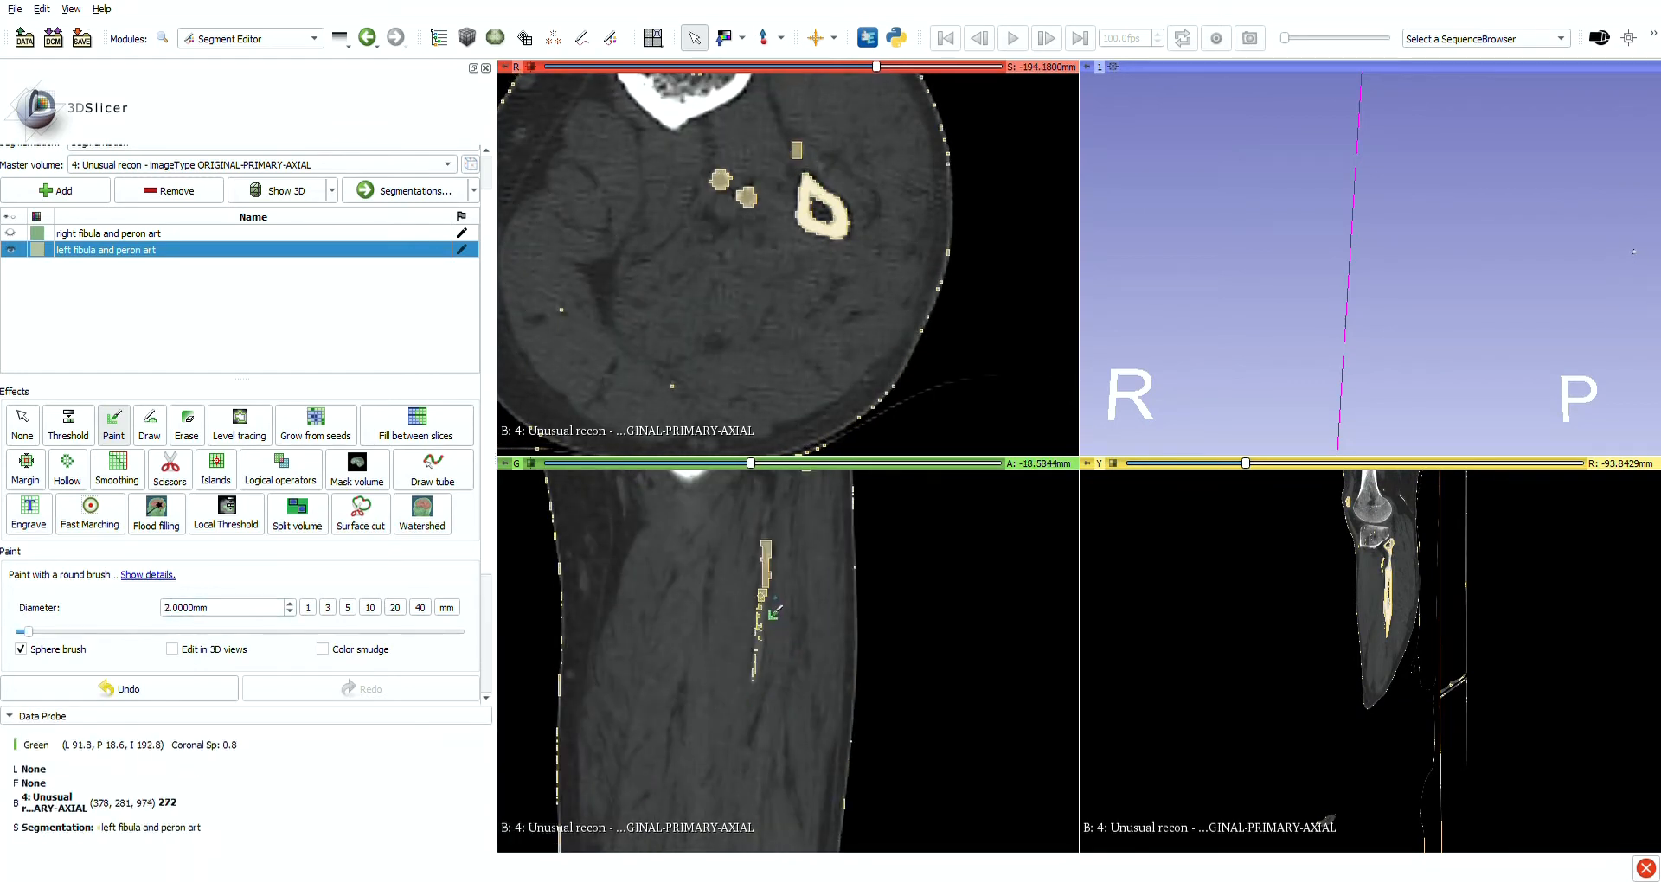
{"action": "left_click_drag", "start_coordinate": [763, 597], "coordinate": [754, 678]}
Cut through the front artery beside the left fibula with a 5 mm eraser on axial slices around S -207 mm
{"action": "scroll", "coordinate": [804, 357], "scroll_direction": "down", "scroll_amount": 20}
{"action": "left_click", "coordinate": [186, 425]}
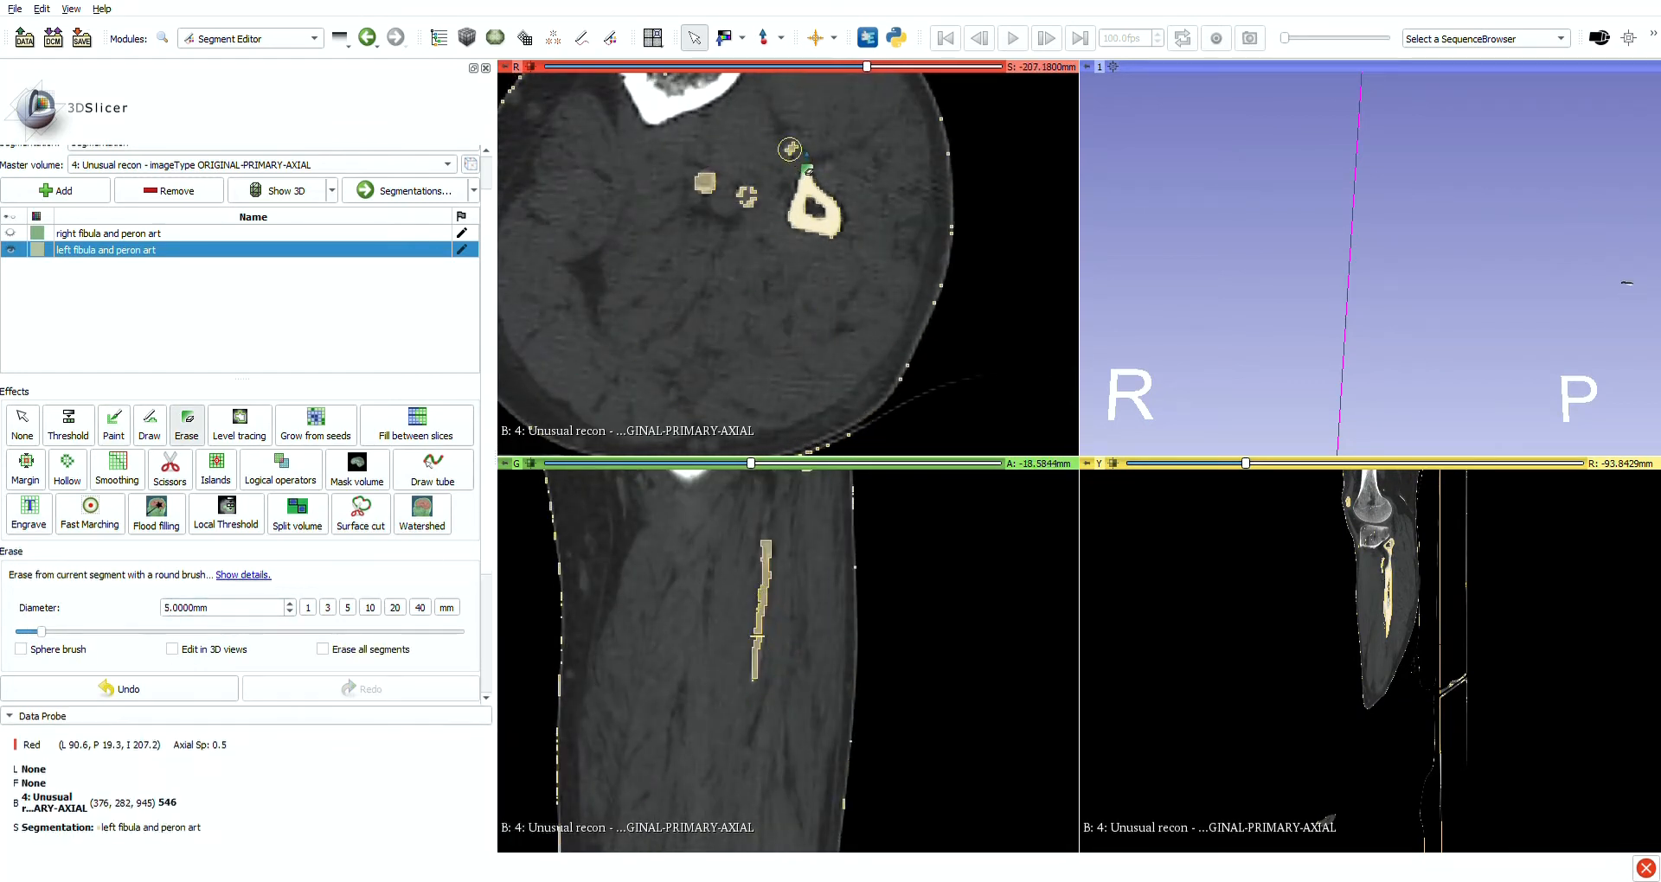
{"action": "scroll", "coordinate": [789, 149], "scroll_direction": "down", "scroll_amount": 1}
{"action": "left_click", "coordinate": [789, 149]}
Fill the artery running alongside the left fibula shaft on coronal slices with a 3 mm sphere paint brush
{"action": "key", "text": "shift"}
{"action": "middle_click_drag", "start_coordinate": [741, 605], "coordinate": [781, 545]}
{"action": "scroll", "coordinate": [856, 537], "scroll_direction": "down", "scroll_amount": 5}
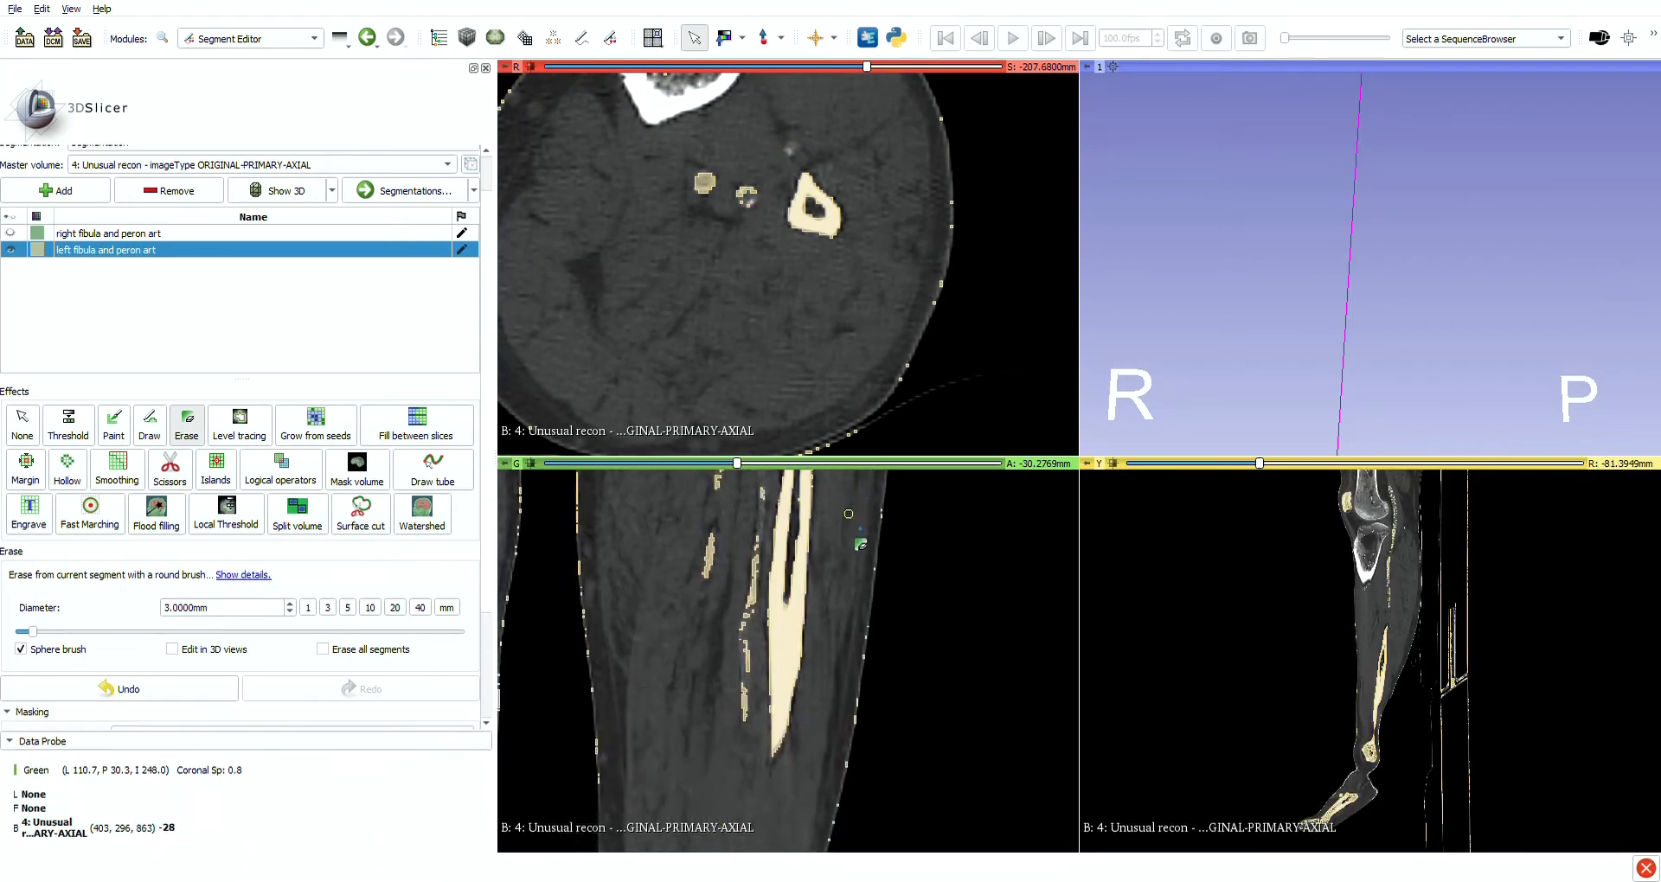
{"action": "scroll", "coordinate": [804, 541], "scroll_direction": "up", "scroll_amount": 5}
{"action": "key", "text": "space"}
{"action": "scroll", "coordinate": [762, 692], "scroll_direction": "up", "scroll_amount": 1}
{"action": "scroll", "coordinate": [778, 619], "scroll_direction": "down", "scroll_amount": 3}
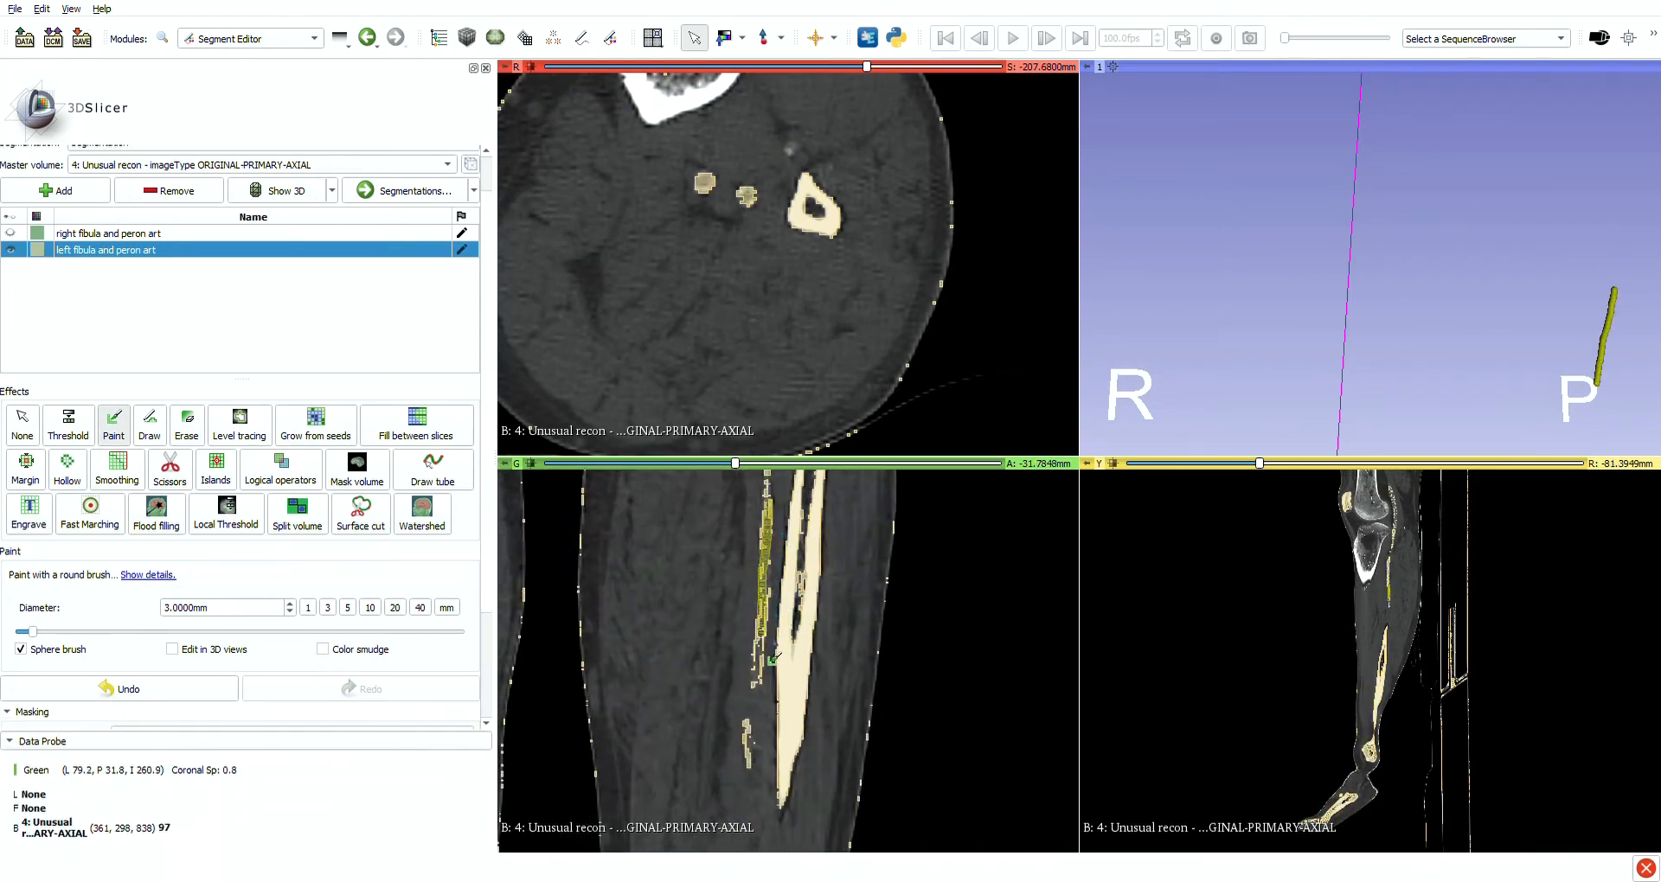
{"action": "left_click_drag", "start_coordinate": [763, 644], "coordinate": [761, 663]}
{"action": "scroll", "coordinate": [766, 675], "scroll_direction": "down", "scroll_amount": 4}
{"action": "middle_click_drag", "start_coordinate": [805, 701], "coordinate": [813, 614]}
Fill the lower course of the peroneal artery beside the left fibula on coronal slices with a 2 mm sphere brush
{"action": "double_click", "coordinate": [185, 607]}
{"action": "type", "text": "2"}
{"action": "scroll", "coordinate": [774, 571], "scroll_direction": "up", "scroll_amount": 5}
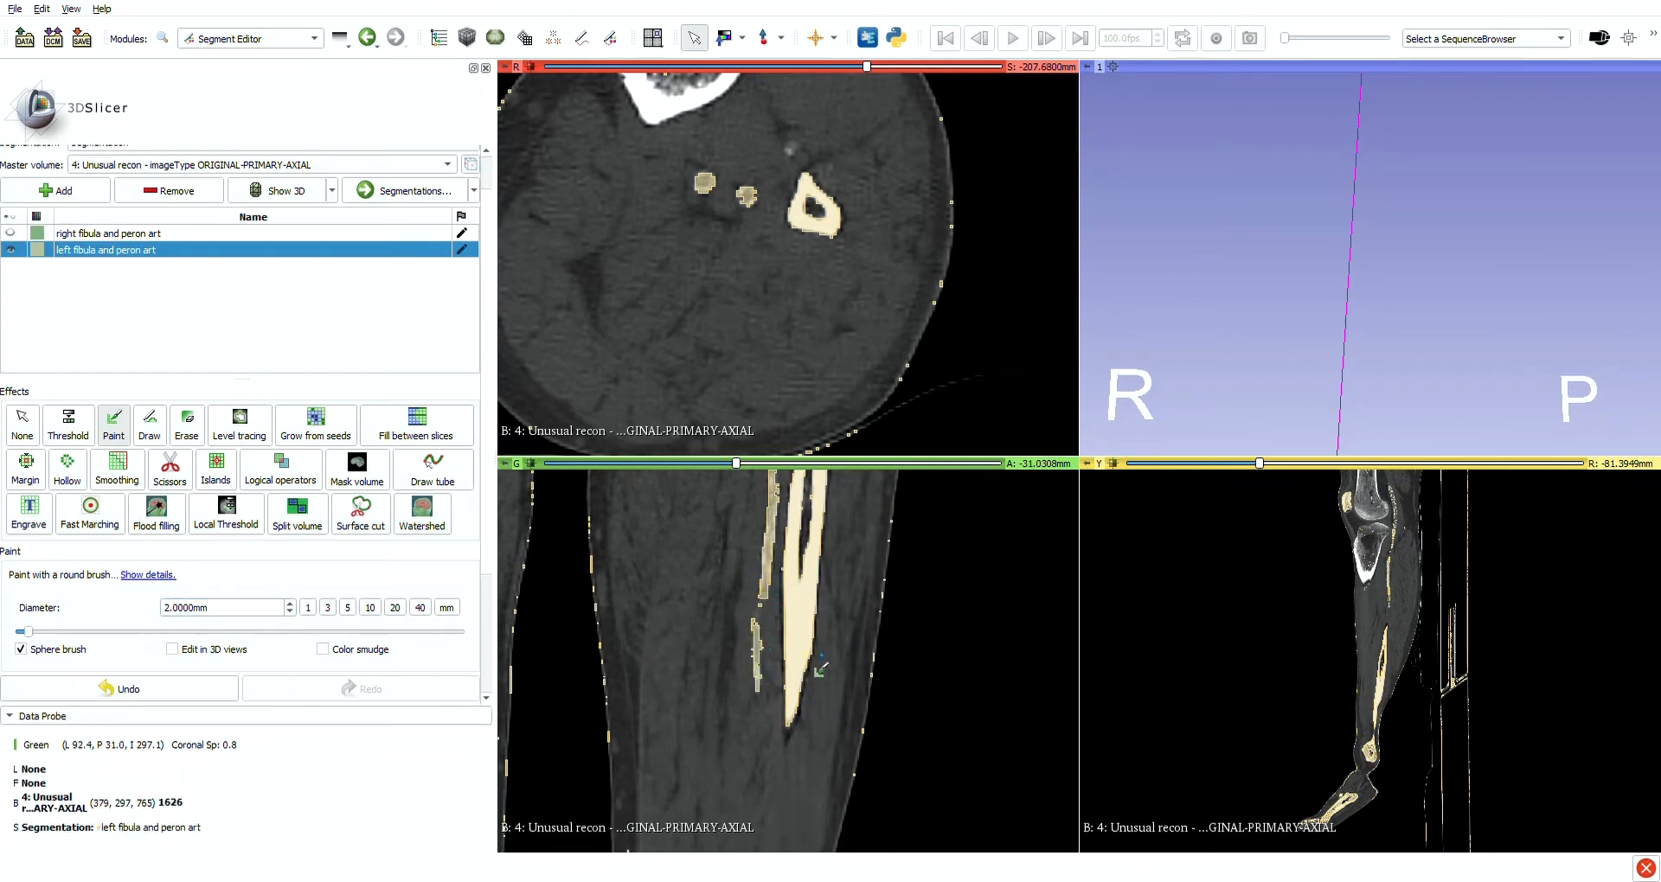
{"action": "scroll", "coordinate": [826, 653], "scroll_direction": "up", "scroll_amount": 12}
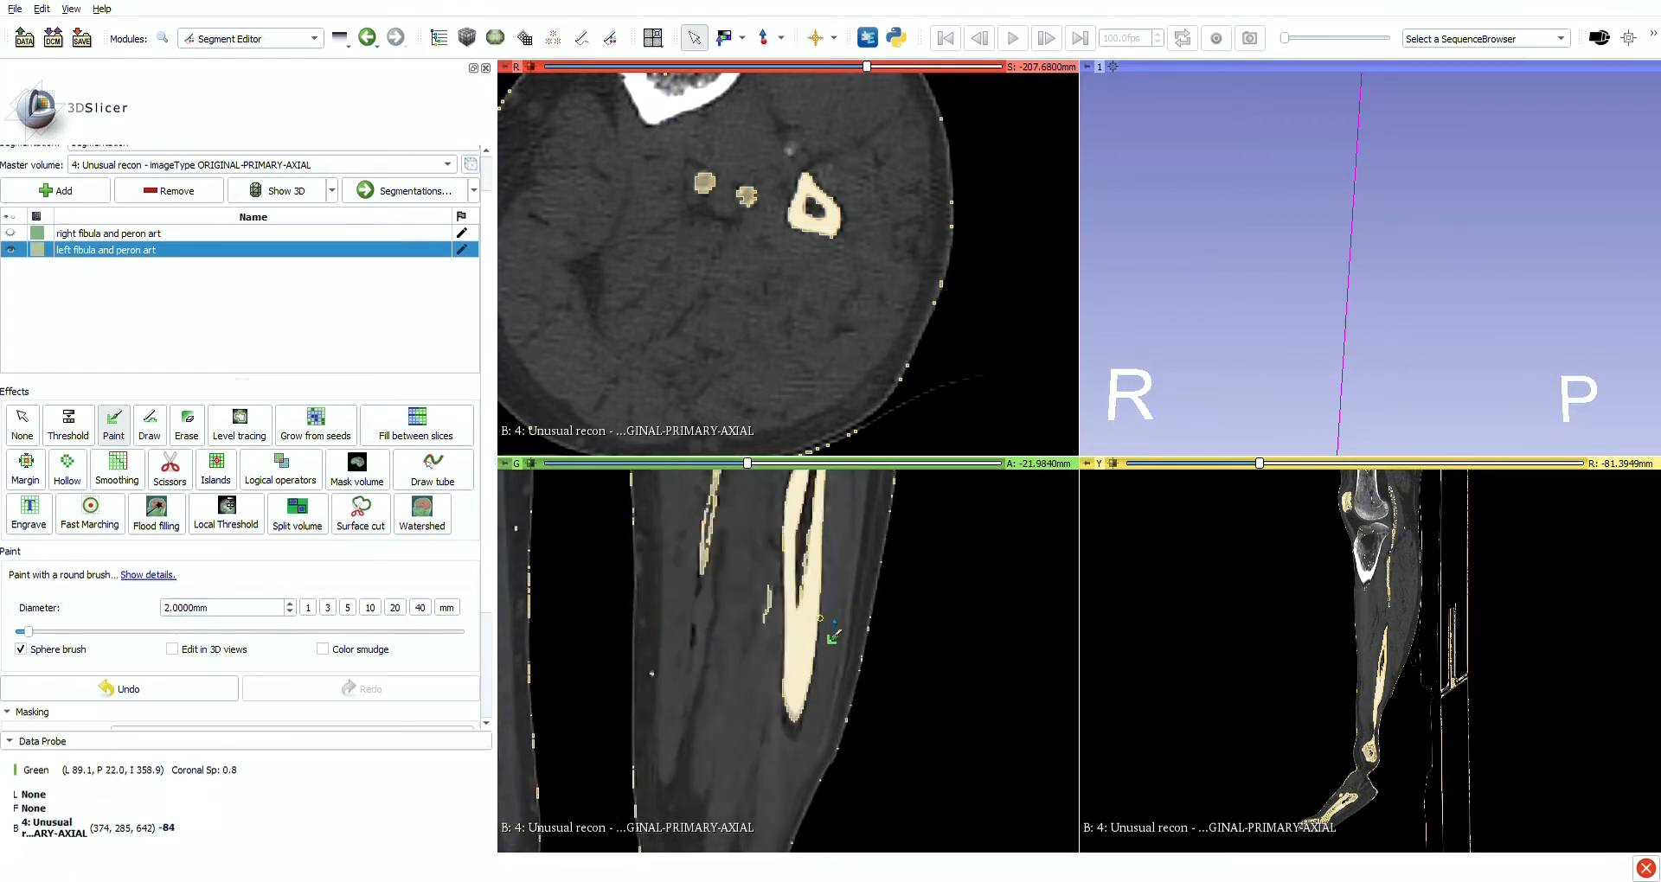
{"action": "scroll", "coordinate": [826, 623], "scroll_direction": "up", "scroll_amount": 9}
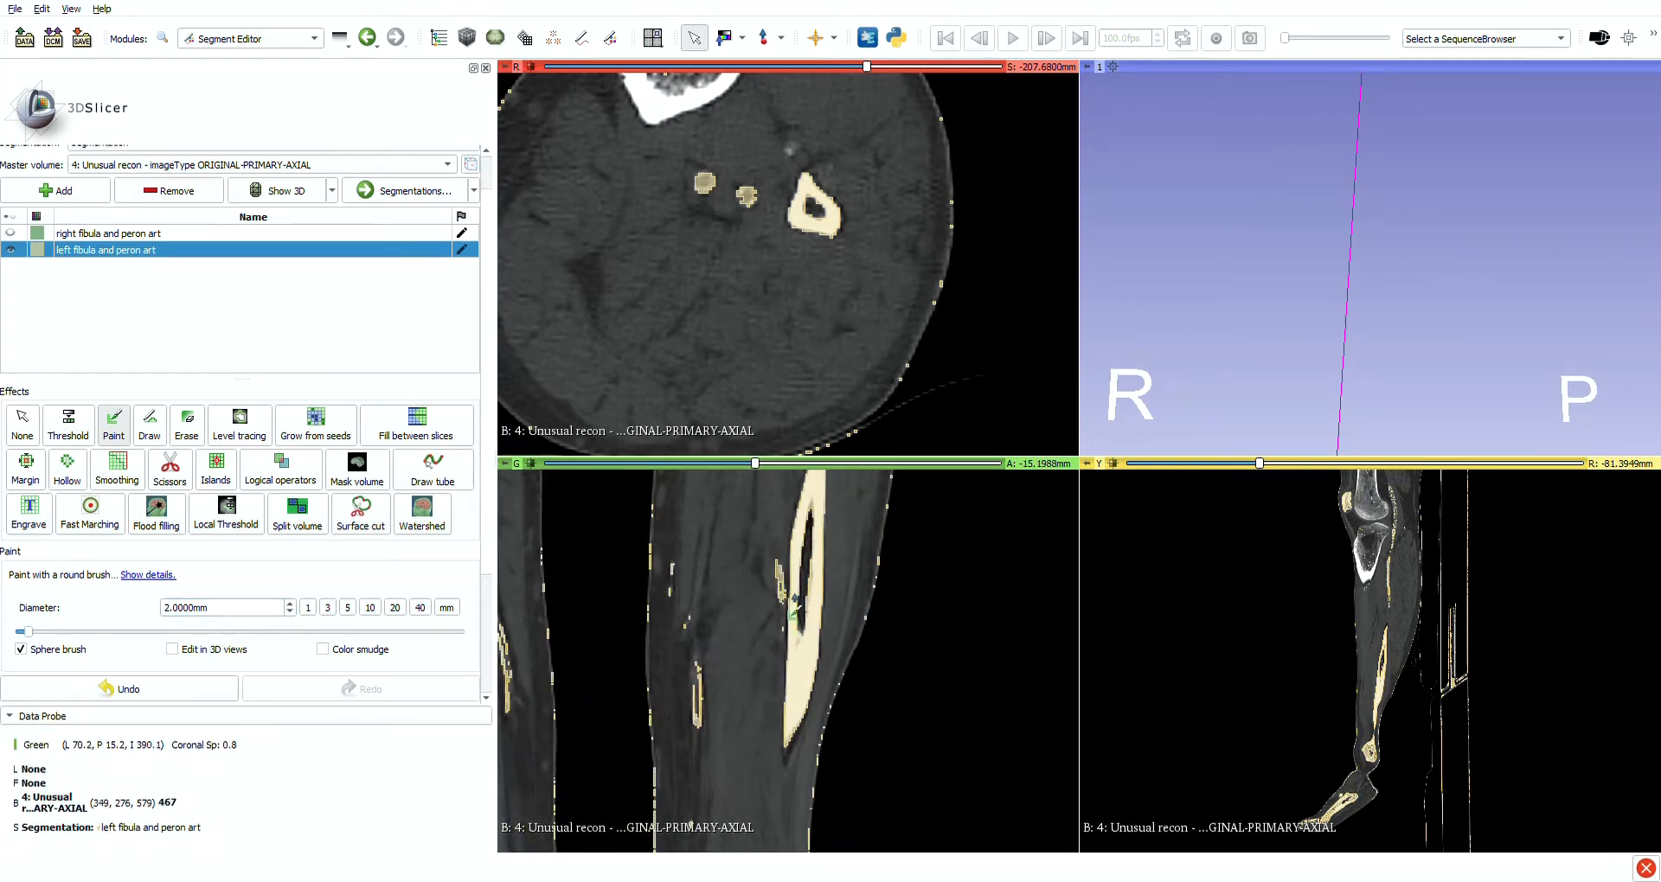
{"action": "scroll", "coordinate": [794, 602], "scroll_direction": "up", "scroll_amount": 3}
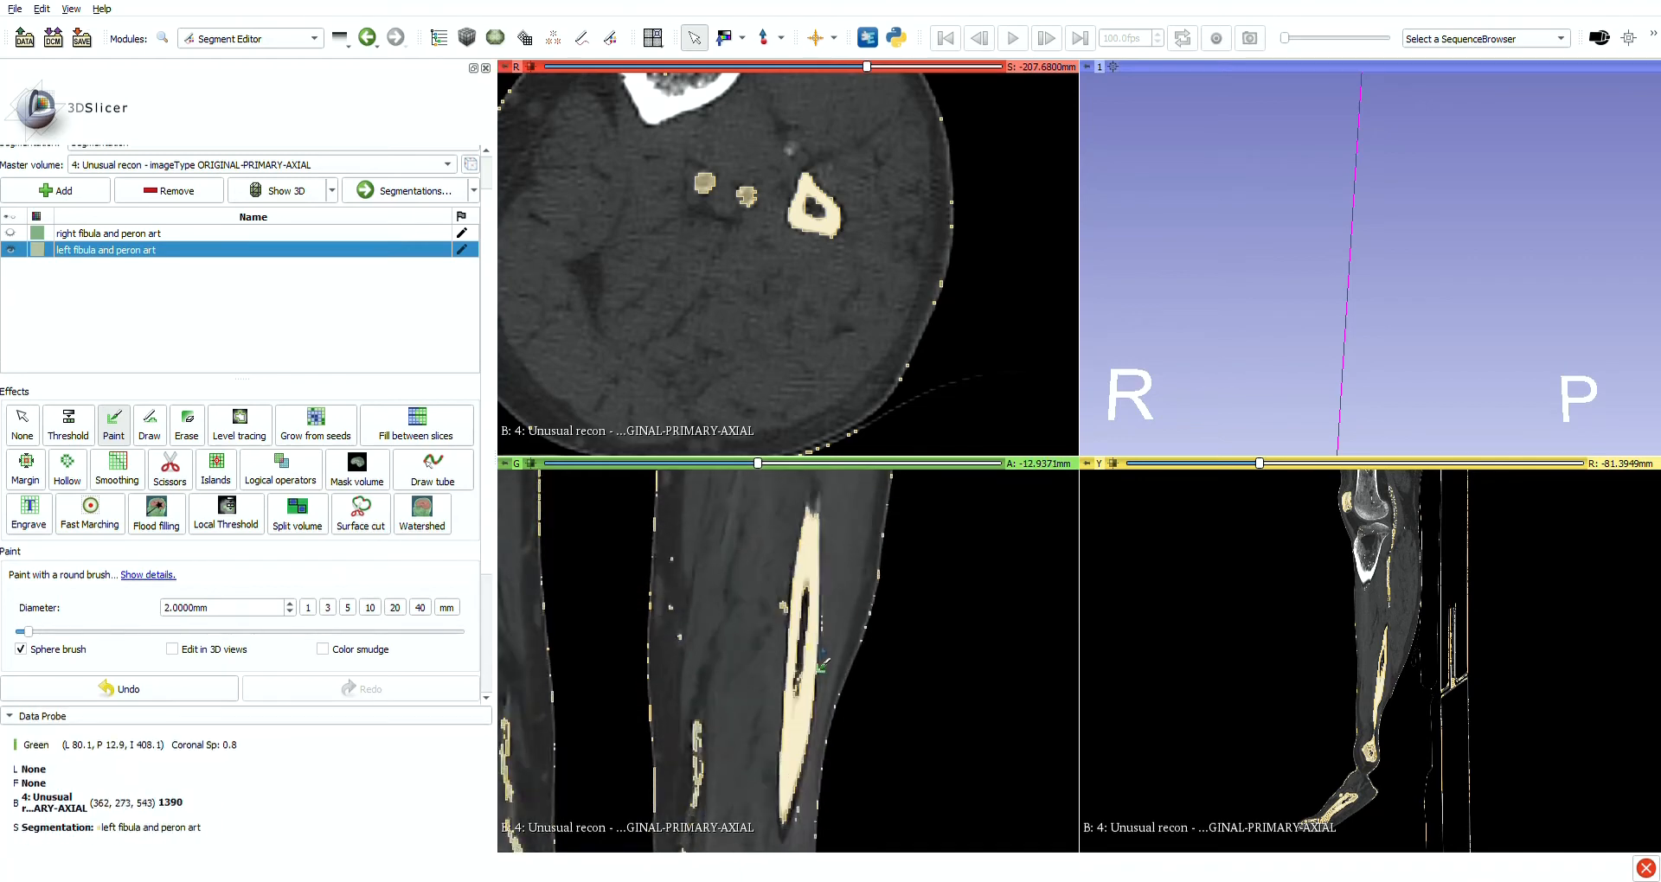
Fill the remaining gaps in the mid-calf peroneal artery on axial and coronal slices with the 2 mm sphere brush
{"action": "scroll", "coordinate": [823, 666], "scroll_direction": "down", "scroll_amount": 20}
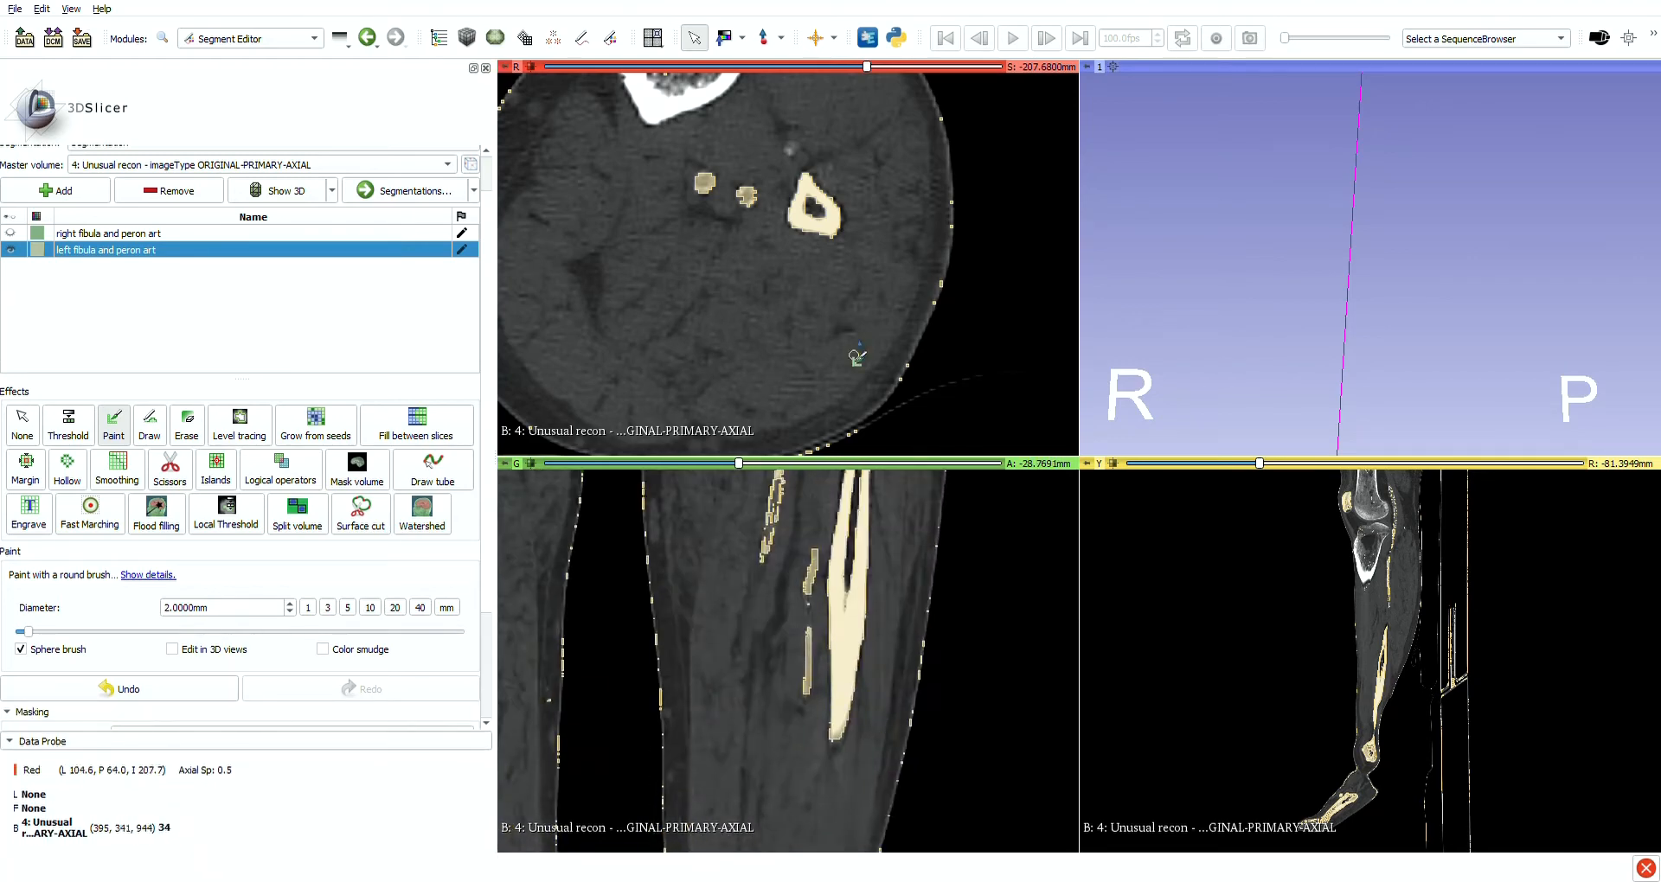
{"action": "scroll", "coordinate": [805, 302], "scroll_direction": "down", "scroll_amount": 8}
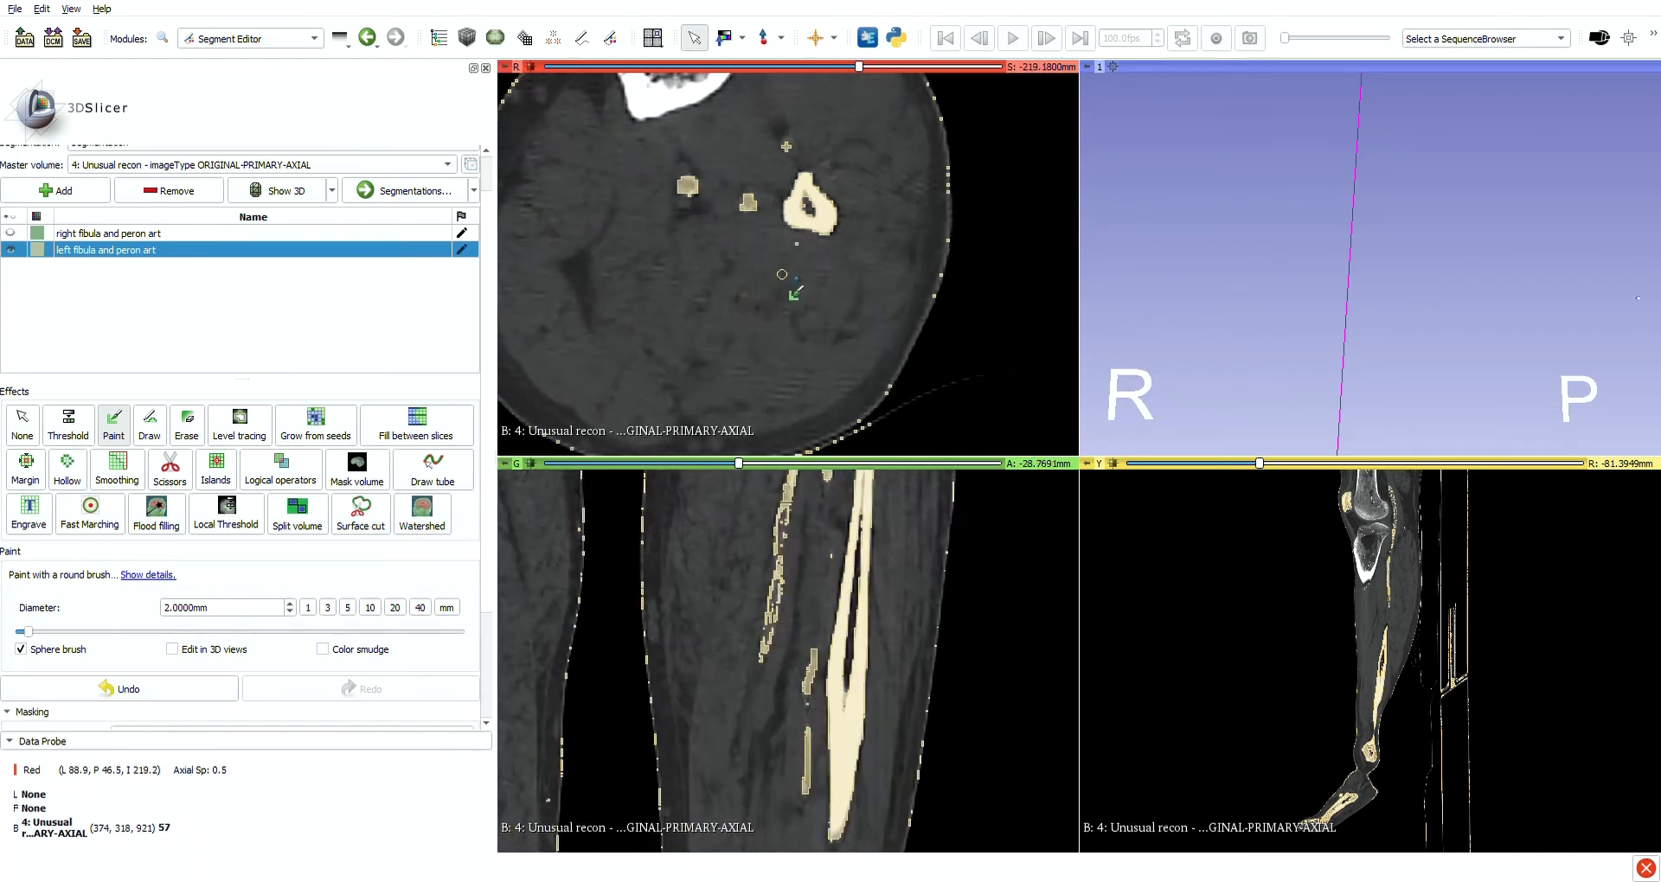
{"action": "scroll", "coordinate": [813, 320], "scroll_direction": "down", "scroll_amount": 8}
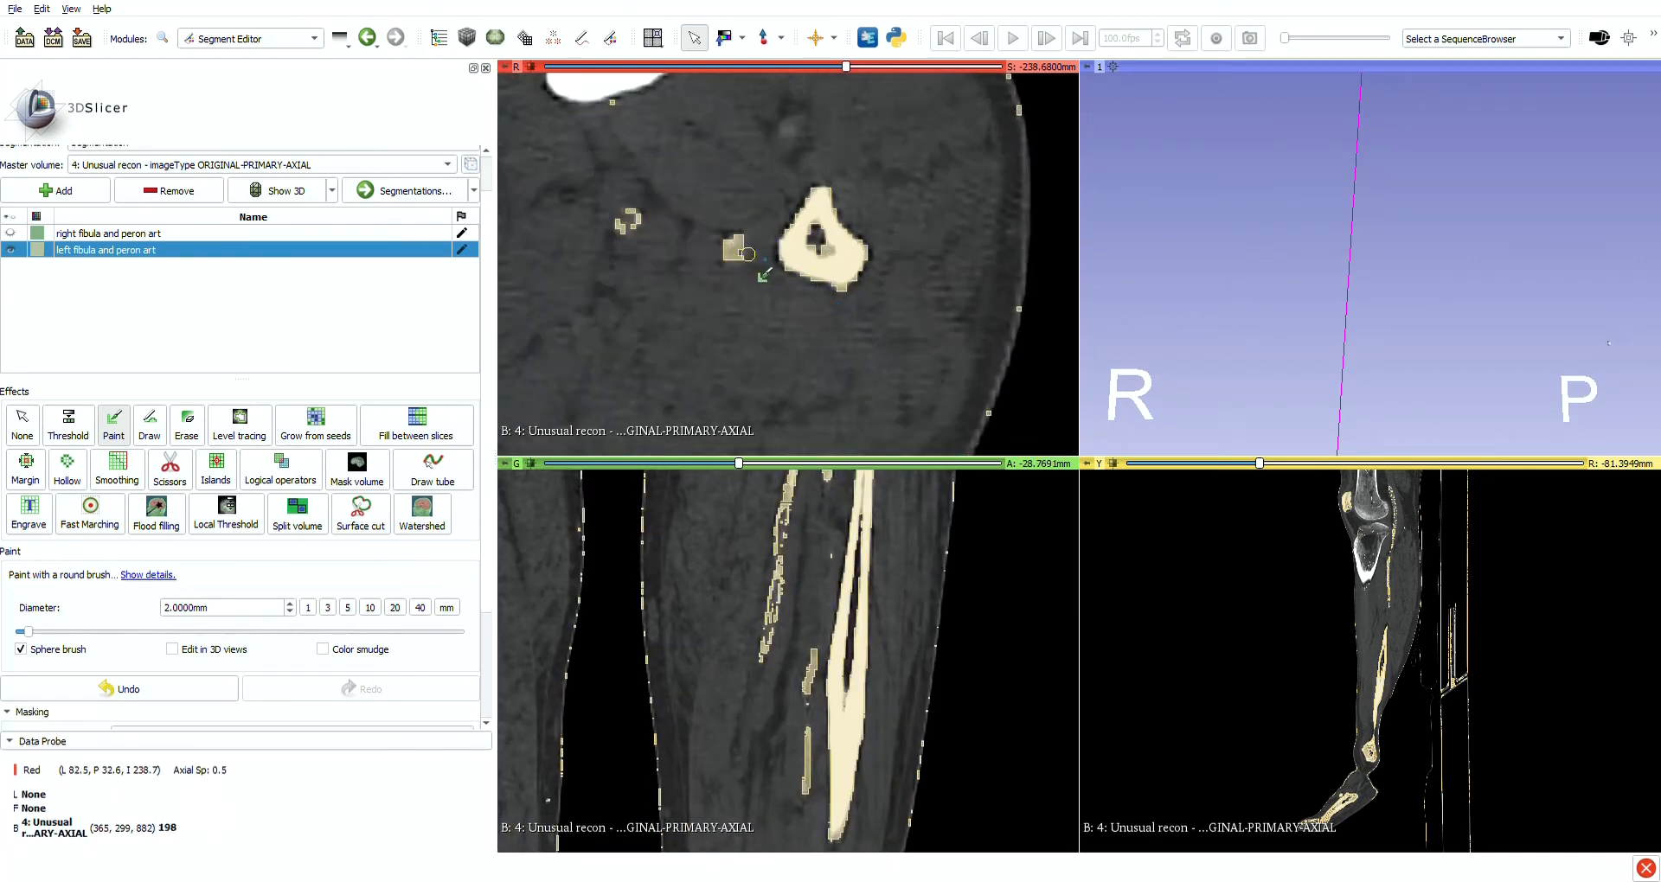
{"action": "scroll", "coordinate": [744, 260], "scroll_direction": "down", "scroll_amount": 5}
{"action": "left_click", "coordinate": [735, 255]}
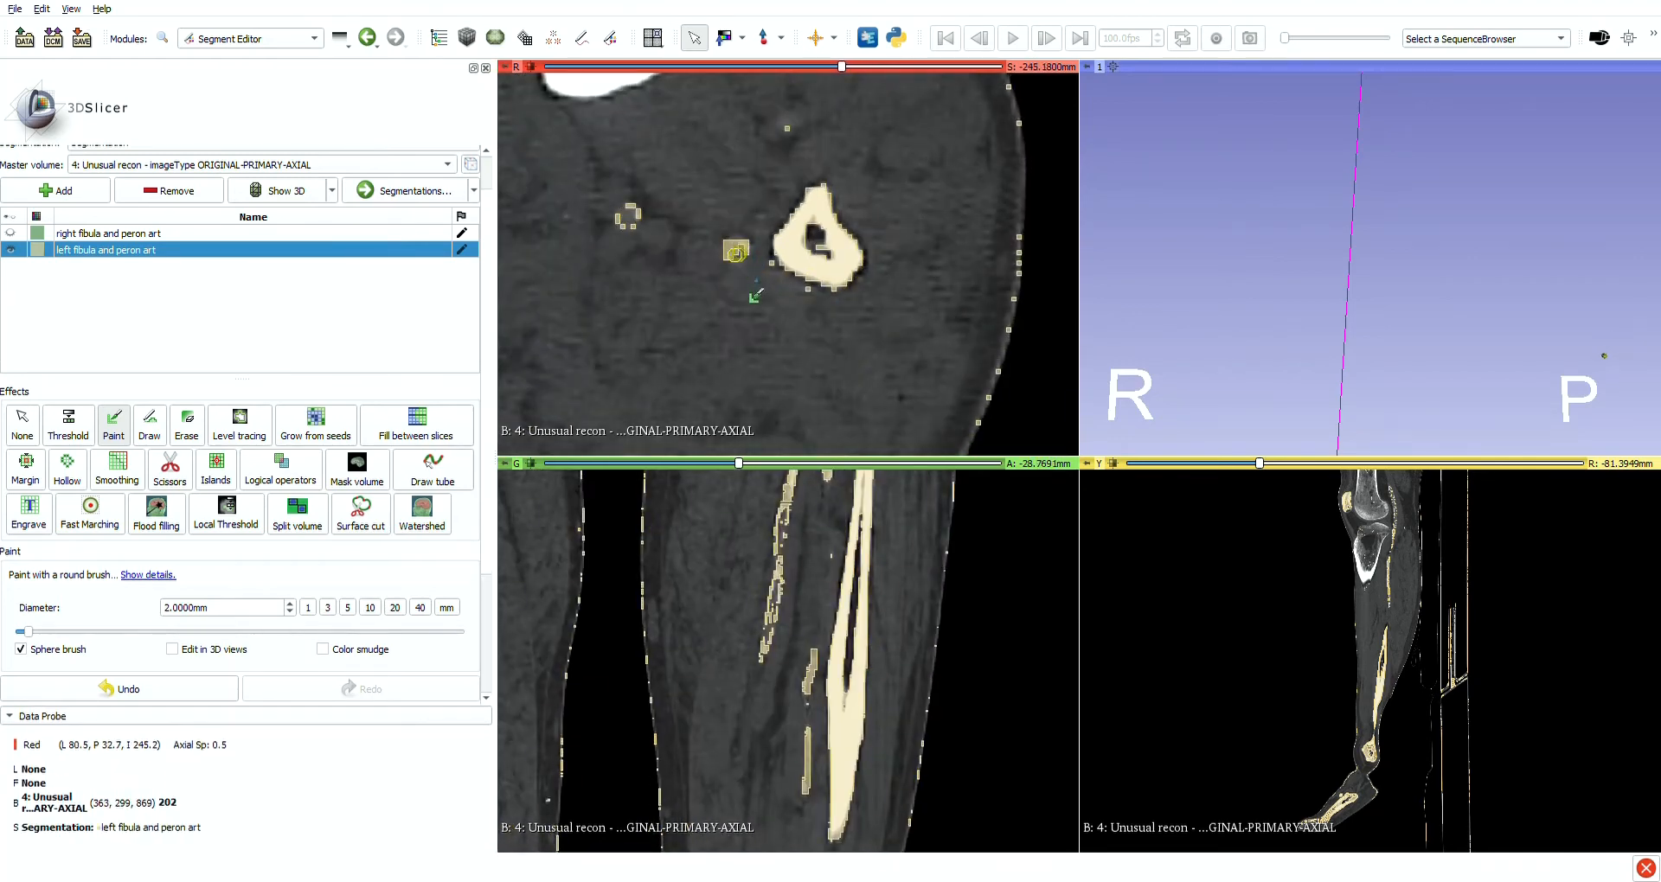
{"action": "scroll", "coordinate": [756, 296], "scroll_direction": "down", "scroll_amount": 20}
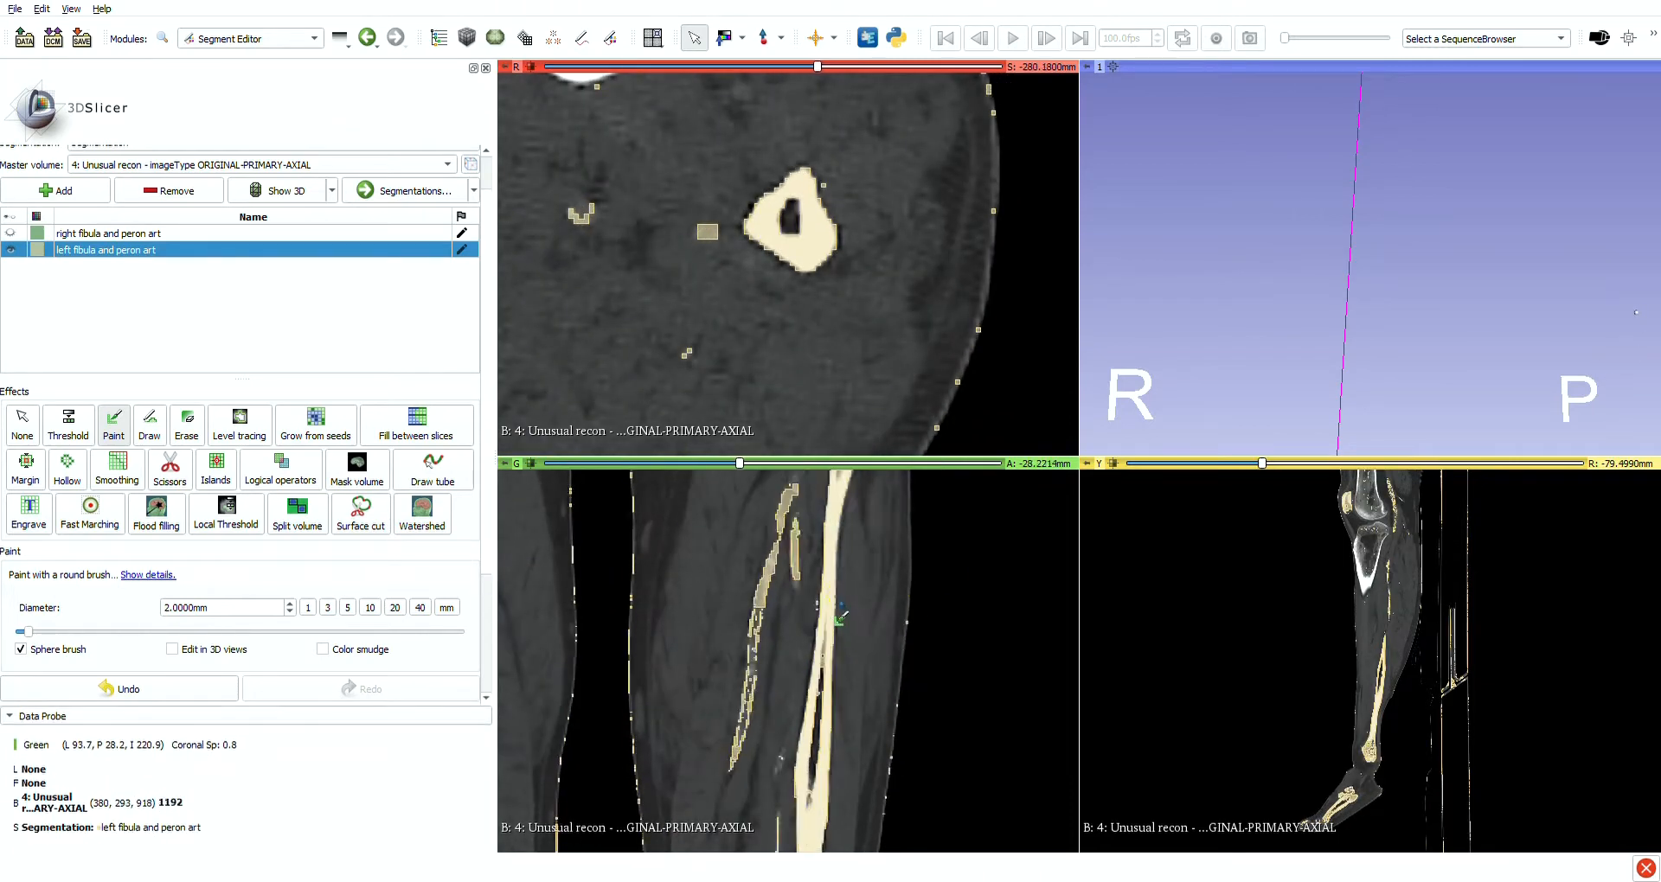
Trace the thin side branches behind the left fibula on coronal slices with a 1 mm sphere paint brush
{"action": "scroll", "coordinate": [839, 618], "scroll_direction": "down", "scroll_amount": 8}
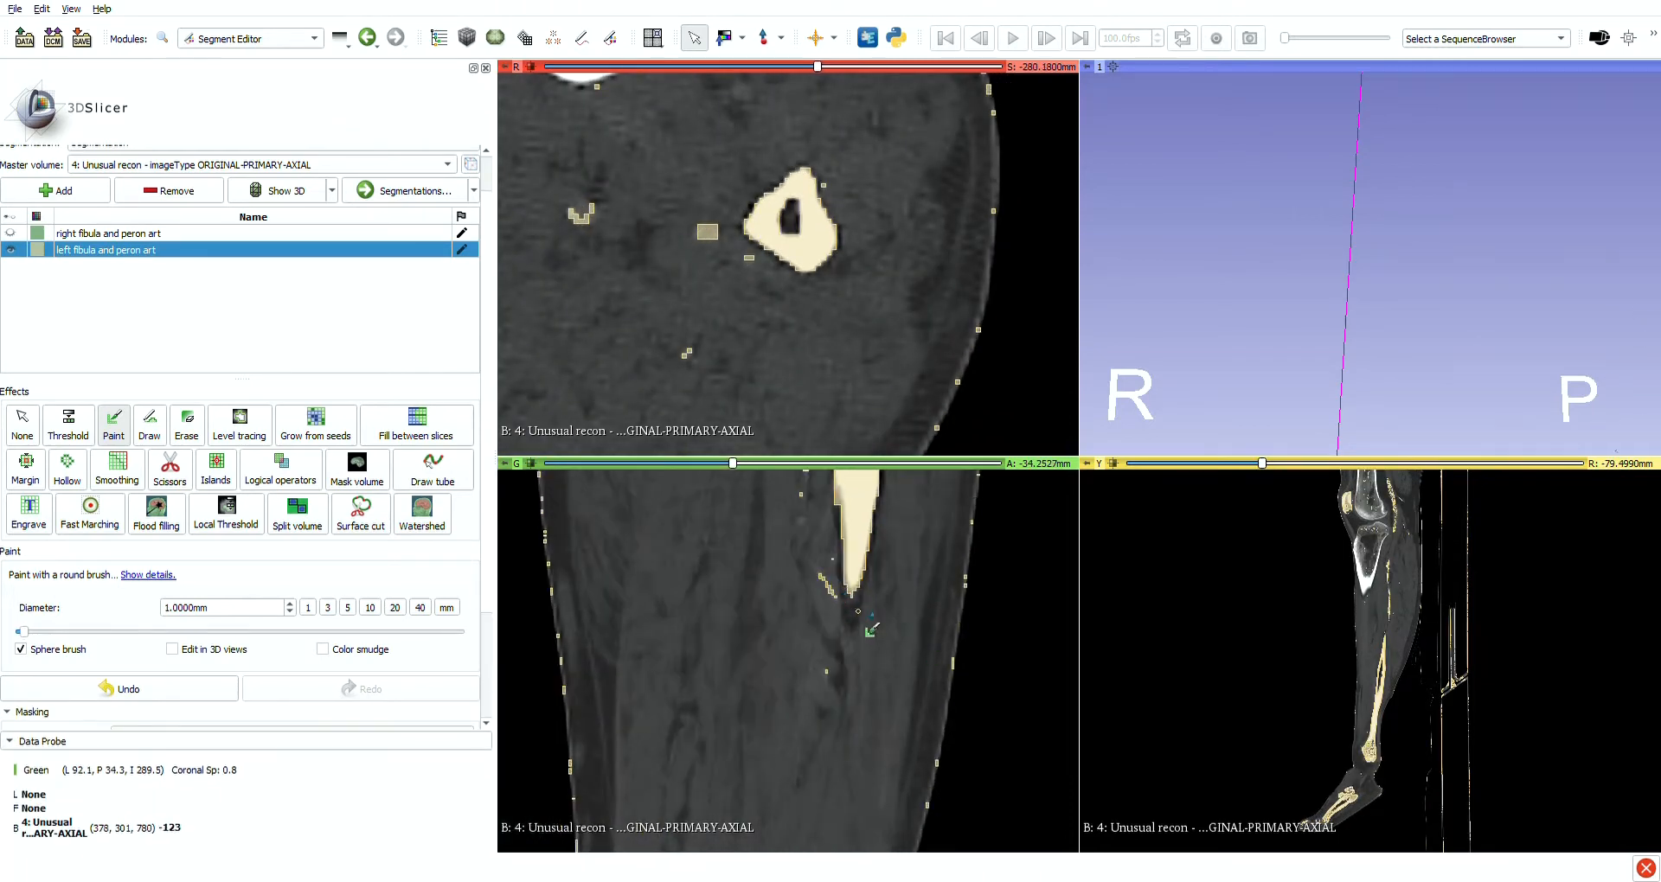
{"action": "scroll", "coordinate": [866, 623], "scroll_direction": "down", "scroll_amount": 2}
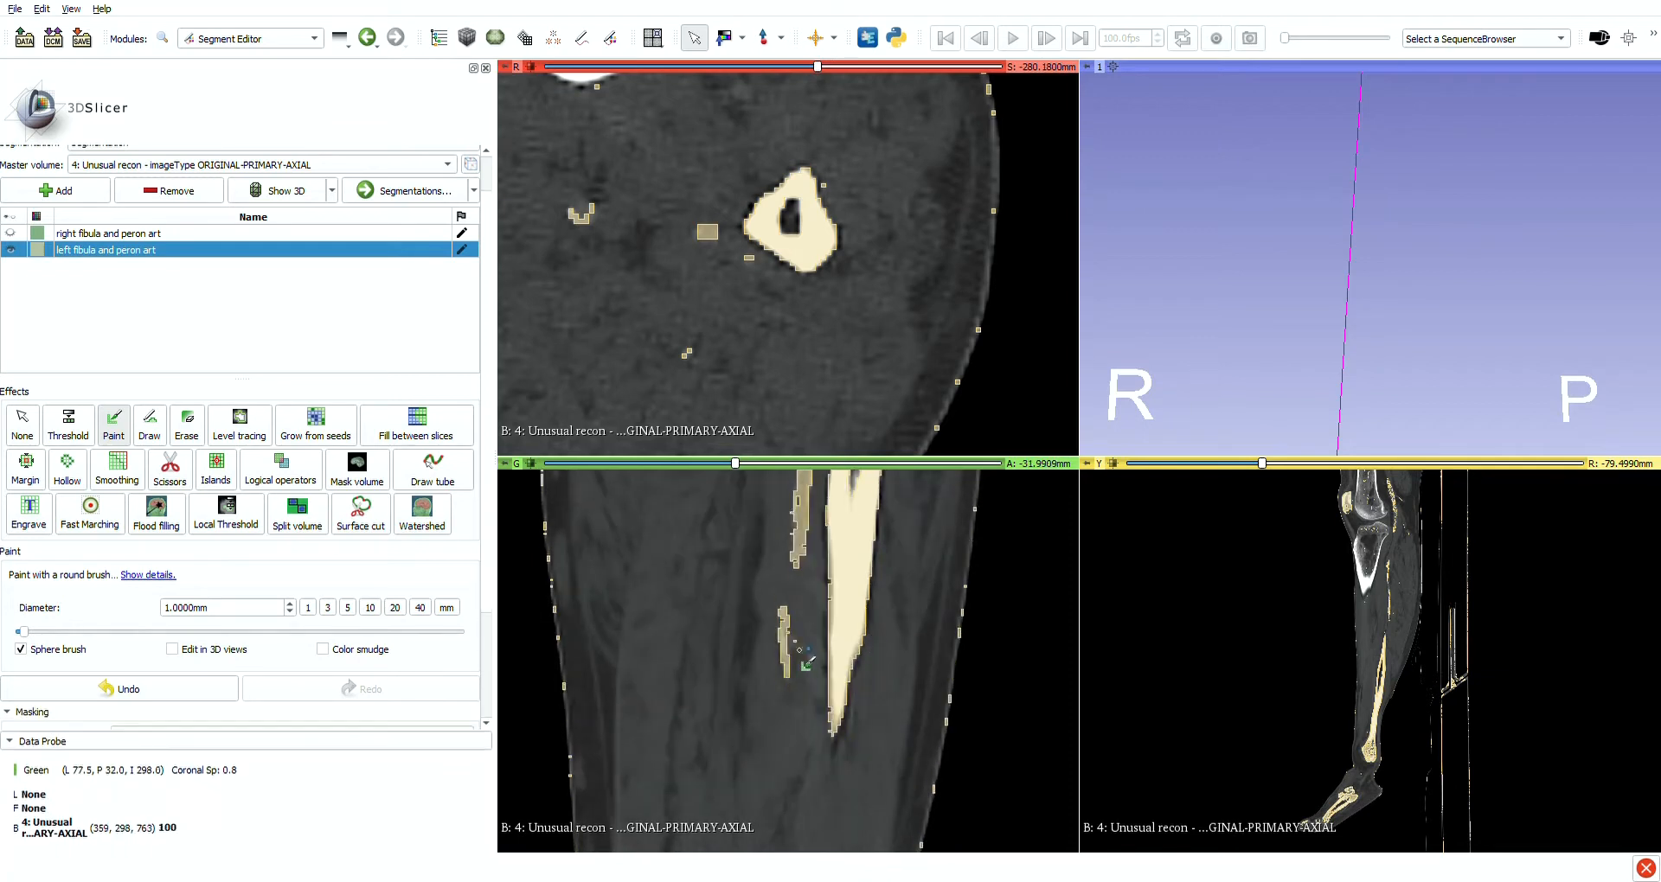
{"action": "scroll", "coordinate": [935, 677], "scroll_direction": "up", "scroll_amount": 1}
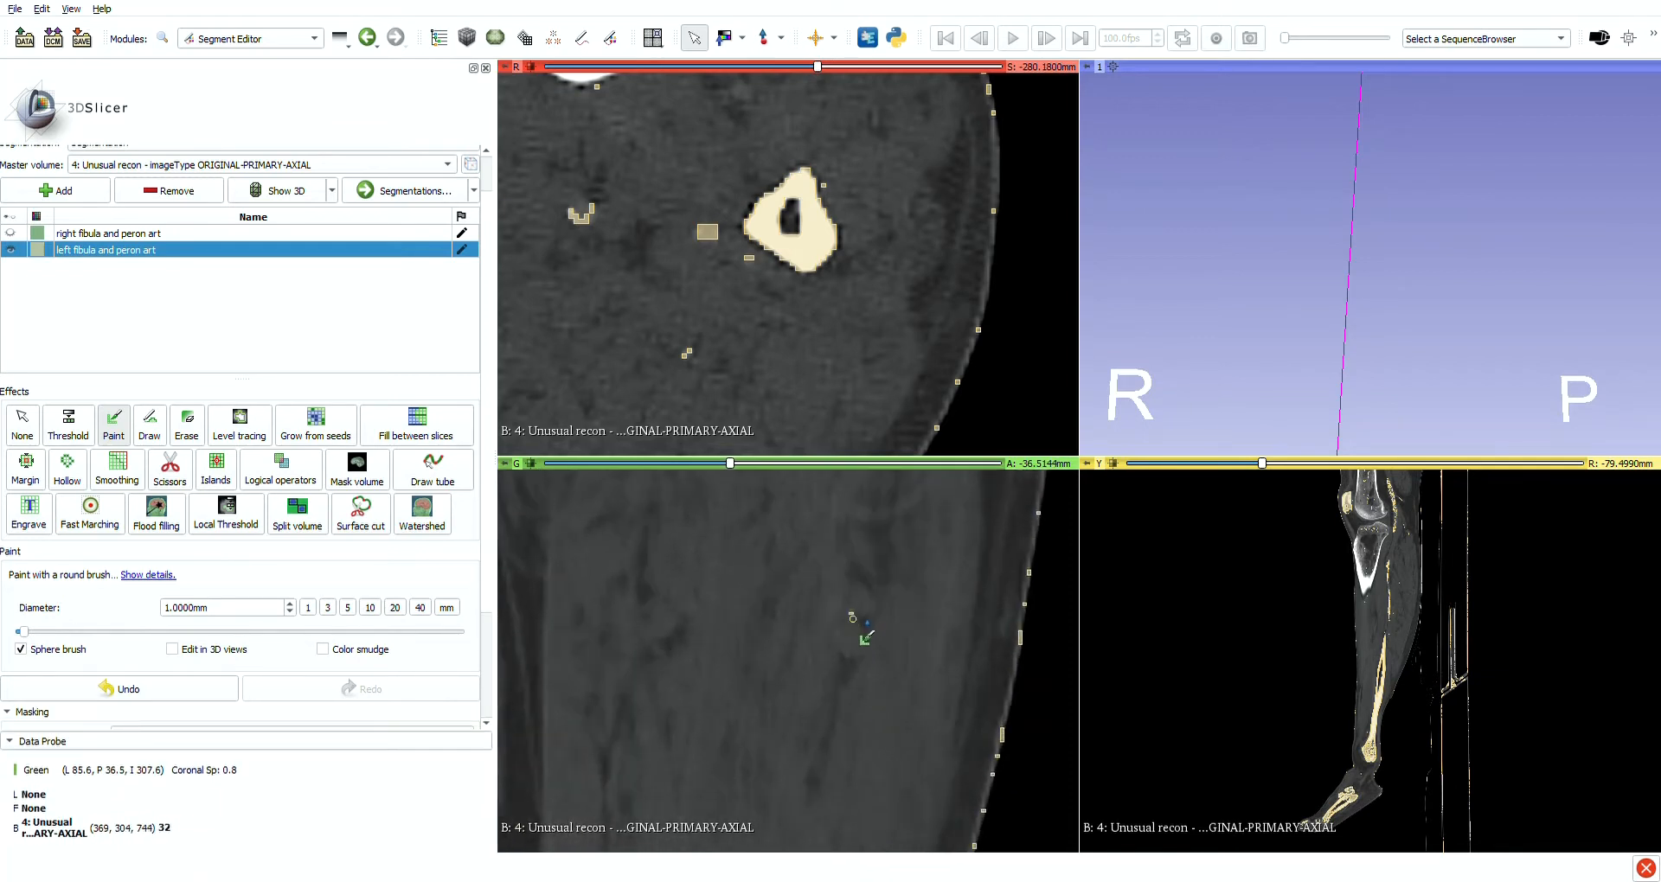
{"action": "scroll", "coordinate": [889, 636], "scroll_direction": "down", "scroll_amount": 6}
{"action": "scroll", "coordinate": [856, 589], "scroll_direction": "down", "scroll_amount": 2, "text": "ctrl"}
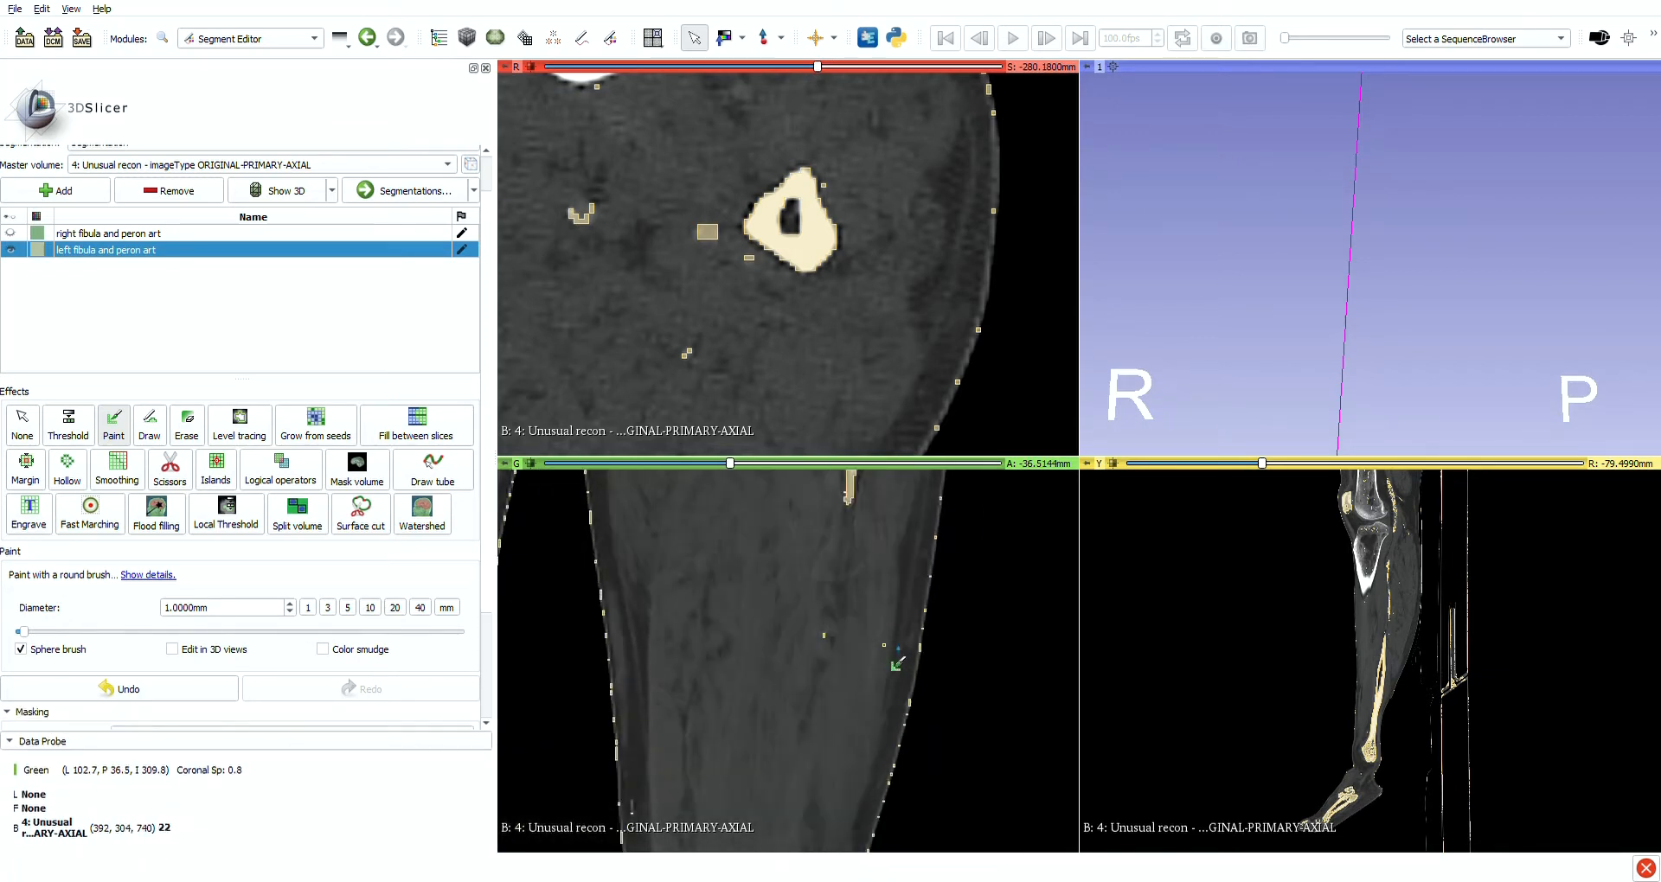
Thicken the thin branches and fill the gaps in the nearby peroneal artery on coronal slices with a 1.5 mm sphere brush
{"action": "left_click", "coordinate": [290, 604]}
{"action": "scroll", "coordinate": [796, 588], "scroll_direction": "up", "scroll_amount": 6}
{"action": "left_click_drag", "start_coordinate": [792, 587], "coordinate": [838, 634]}
{"action": "scroll", "coordinate": [838, 638], "scroll_direction": "down", "scroll_amount": 2}
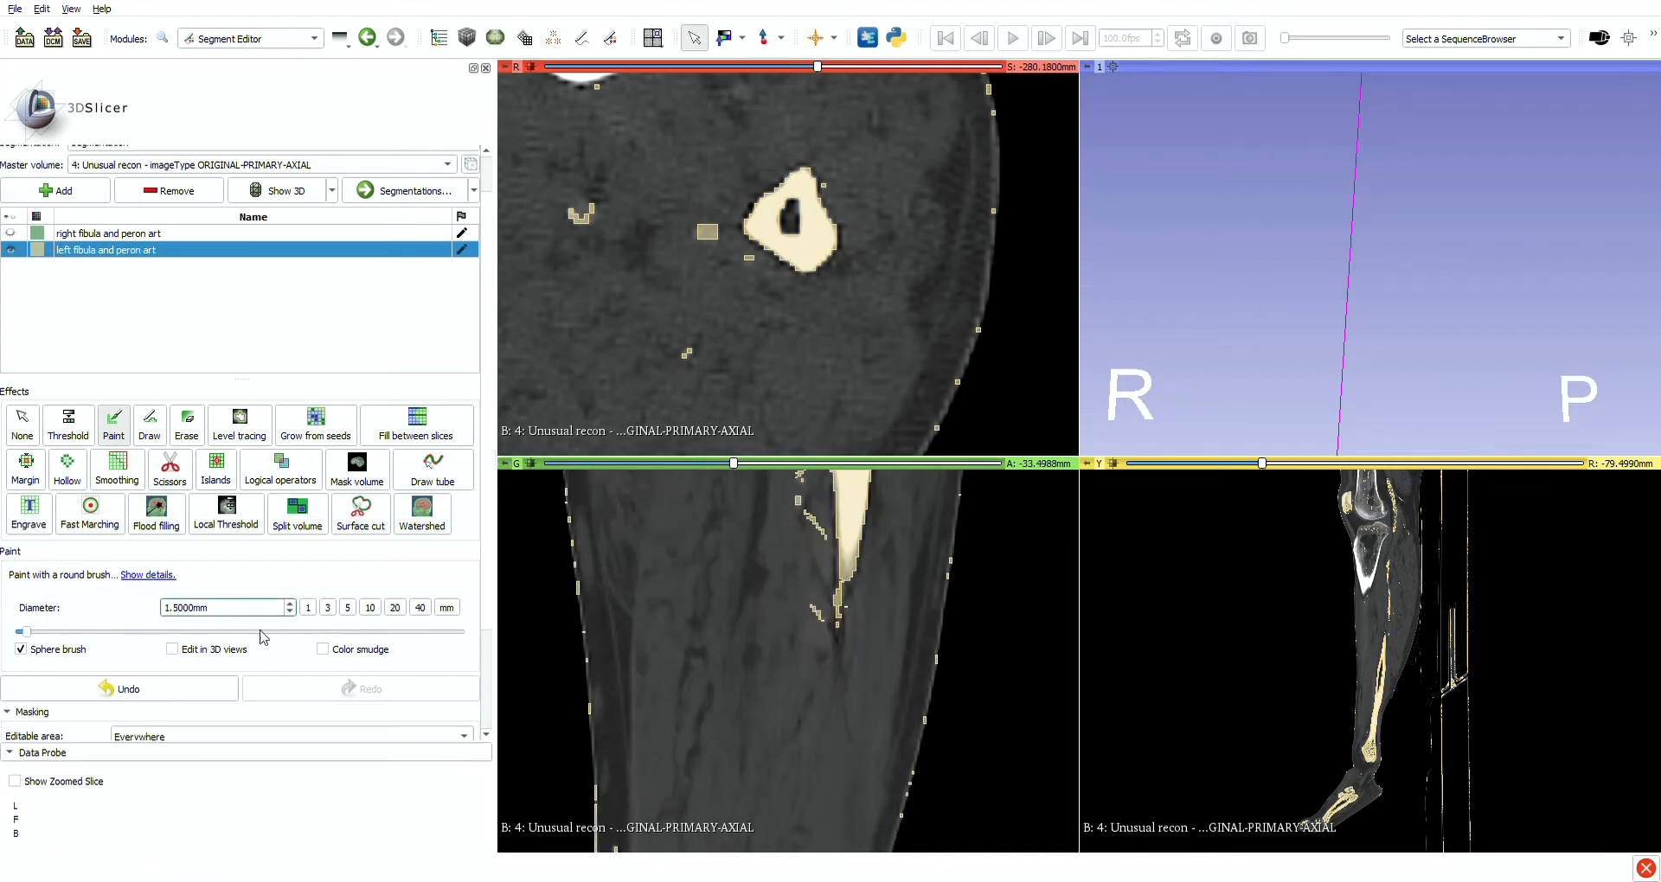
{"action": "scroll", "coordinate": [852, 649], "scroll_direction": "down", "scroll_amount": 9}
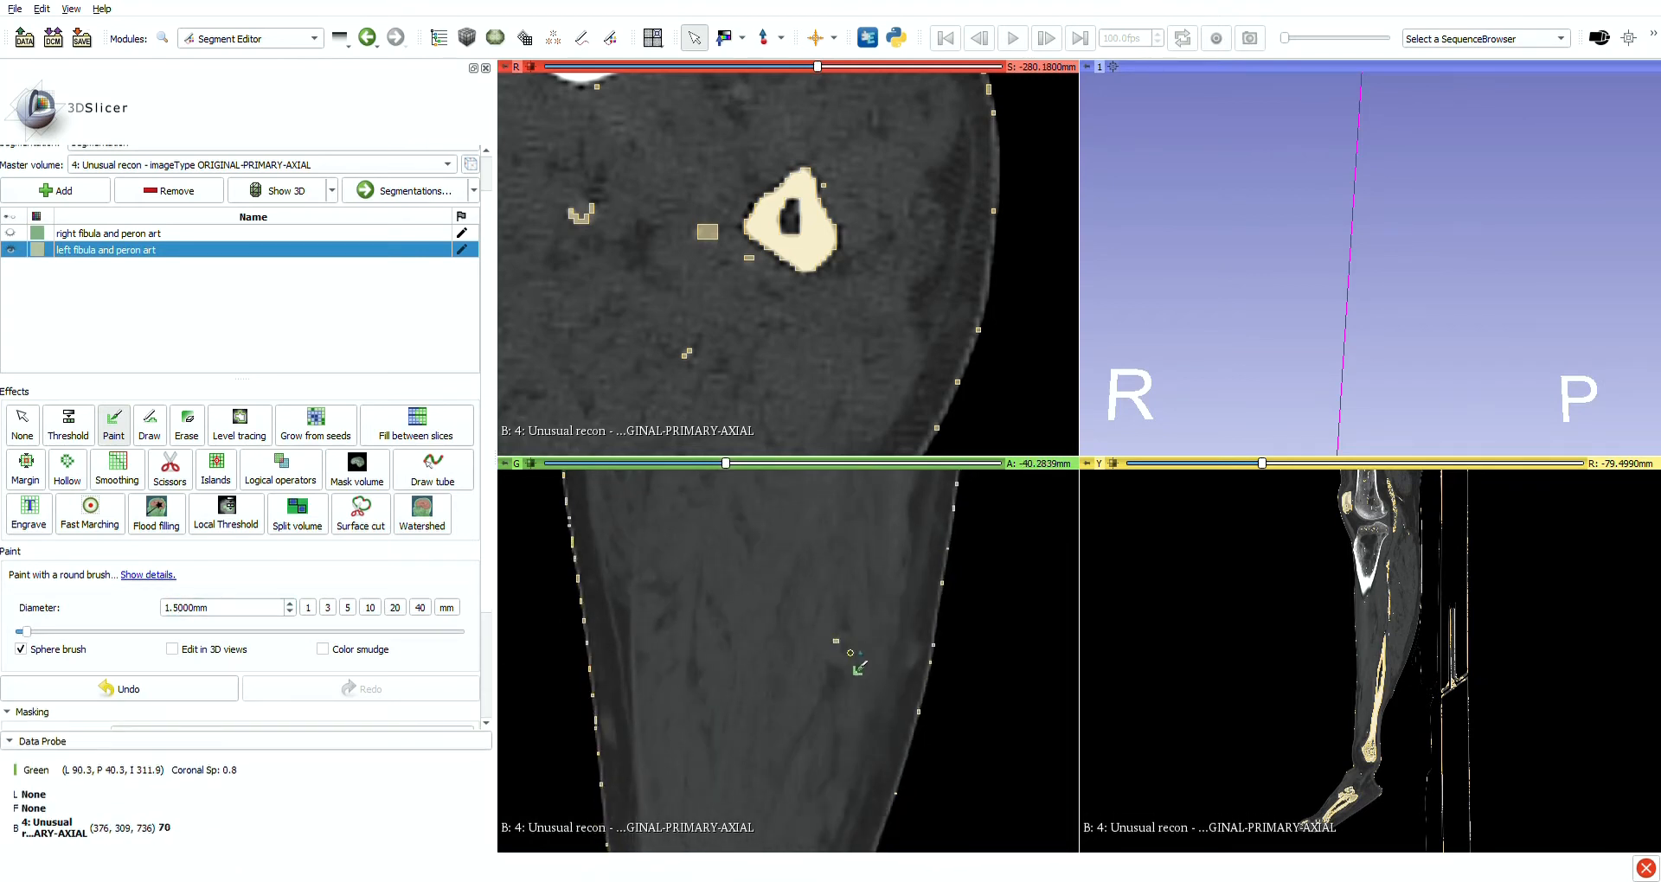
{"action": "scroll", "coordinate": [865, 671], "scroll_direction": "up", "scroll_amount": 15}
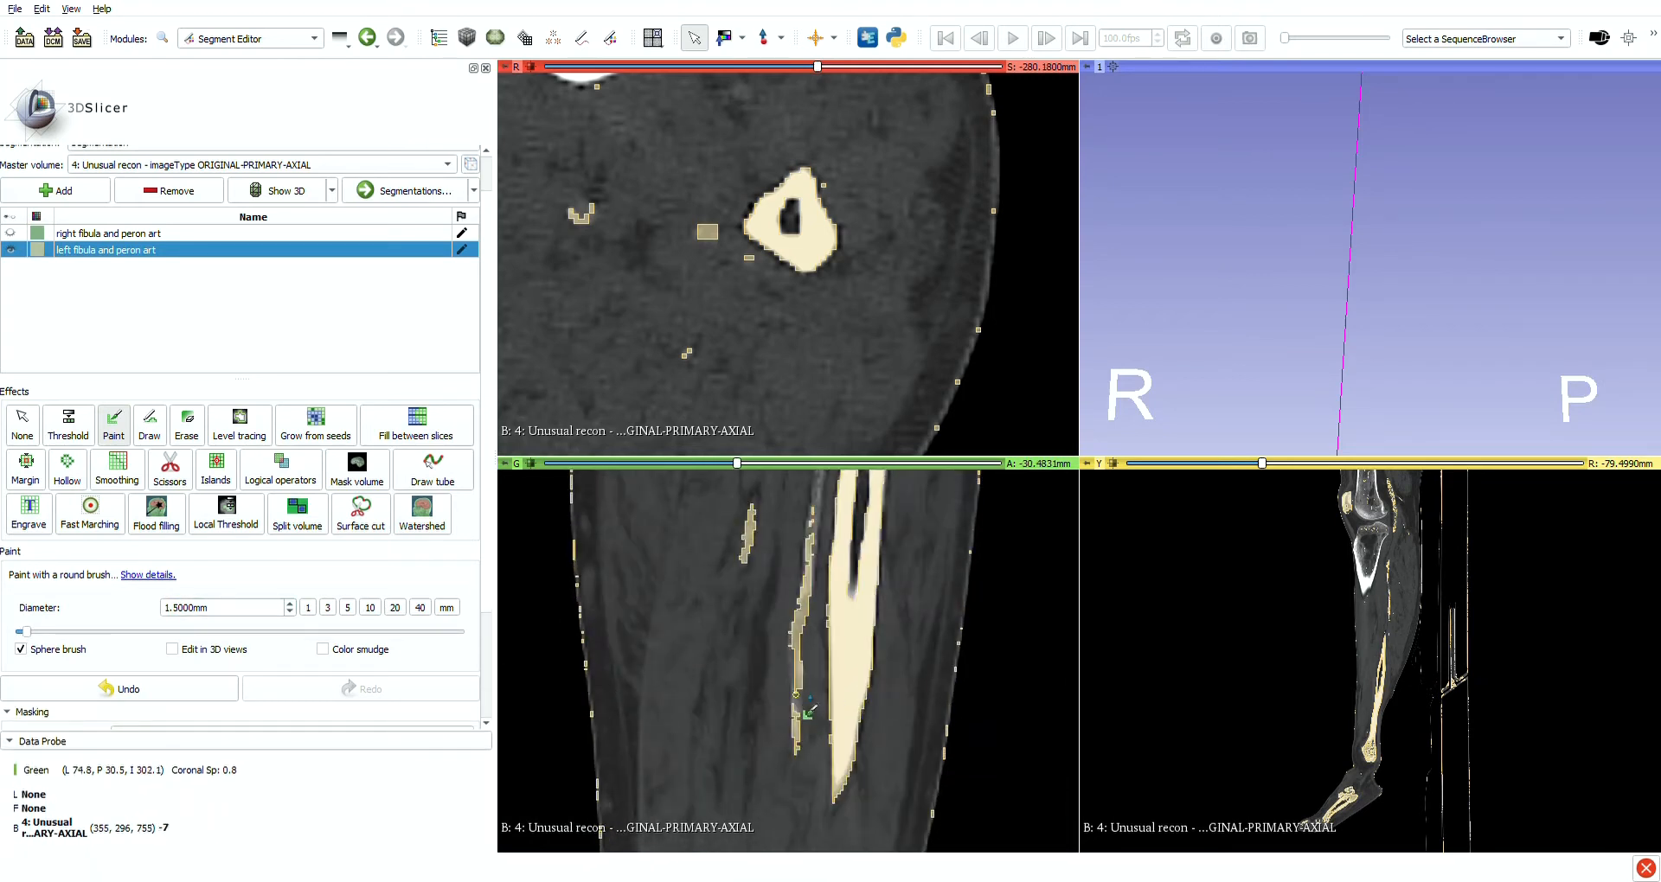
{"action": "scroll", "coordinate": [882, 709], "scroll_direction": "up", "scroll_amount": 2}
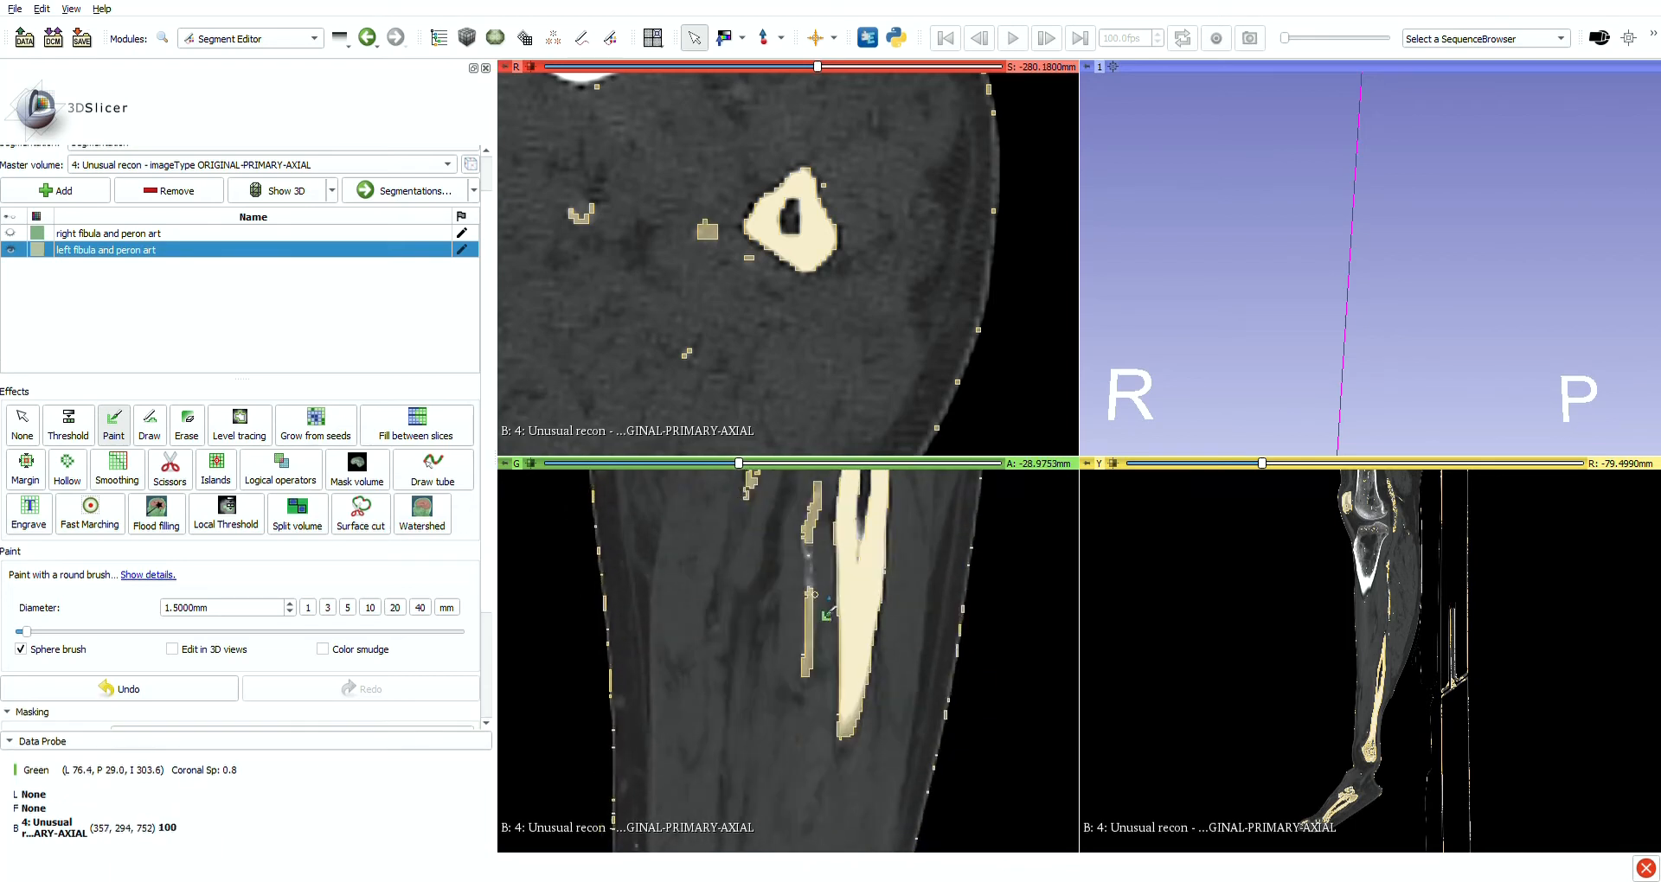
{"action": "scroll", "coordinate": [856, 658], "scroll_direction": "up", "scroll_amount": 6}
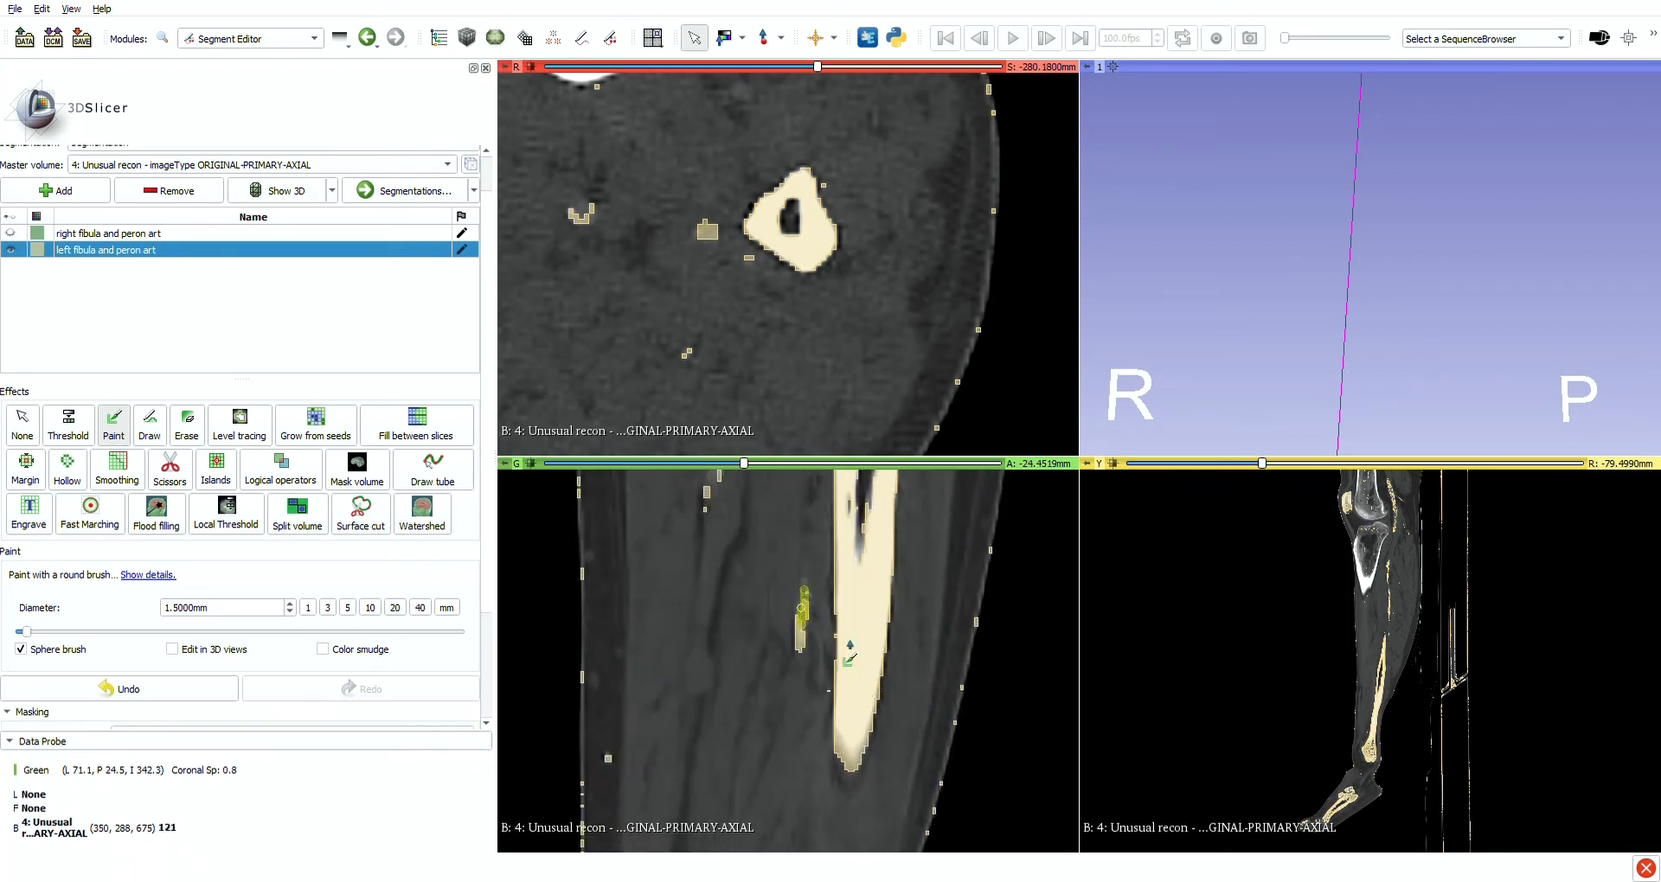
Follow the peroneal artery toward the ankle and touch up its gaps on axial slices with the 1.5 mm sphere brush
{"action": "scroll", "coordinate": [850, 658], "scroll_direction": "up", "scroll_amount": 20}
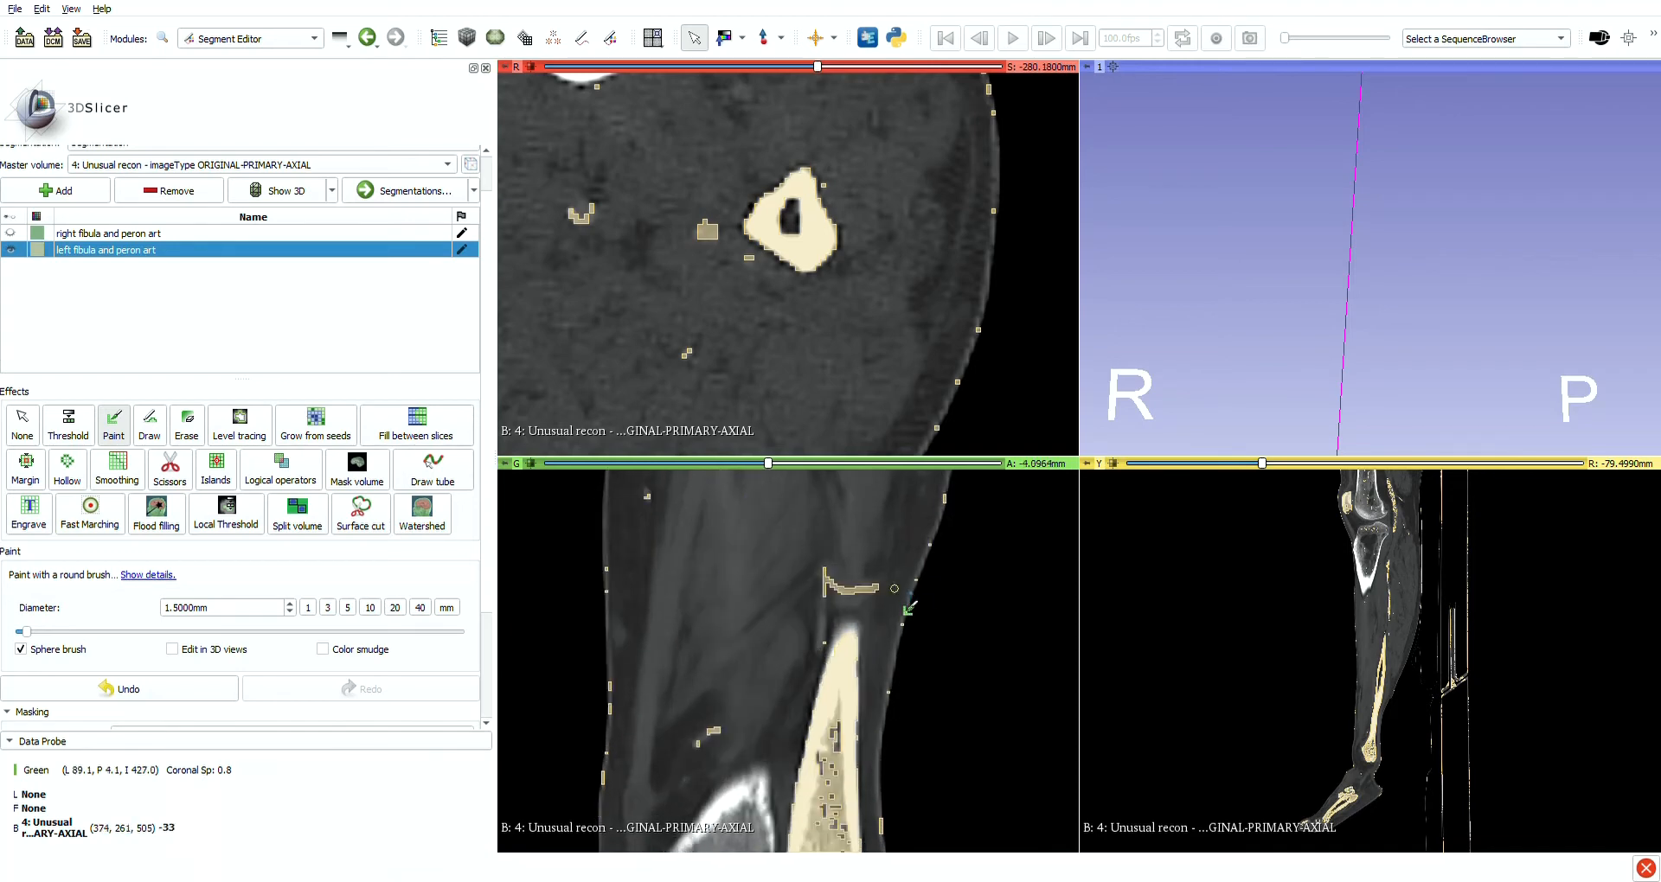
{"action": "scroll", "coordinate": [916, 602], "scroll_direction": "up", "scroll_amount": 20}
{"action": "scroll", "coordinate": [930, 612], "scroll_direction": "down", "scroll_amount": 20}
{"action": "scroll", "coordinate": [836, 621], "scroll_direction": "up", "scroll_amount": 4}
{"action": "scroll", "coordinate": [823, 619], "scroll_direction": "up", "scroll_amount": 4}
{"action": "scroll", "coordinate": [865, 261], "scroll_direction": "down", "scroll_amount": 13}
{"action": "right_click_drag", "start_coordinate": [865, 262], "coordinate": [829, 297]}
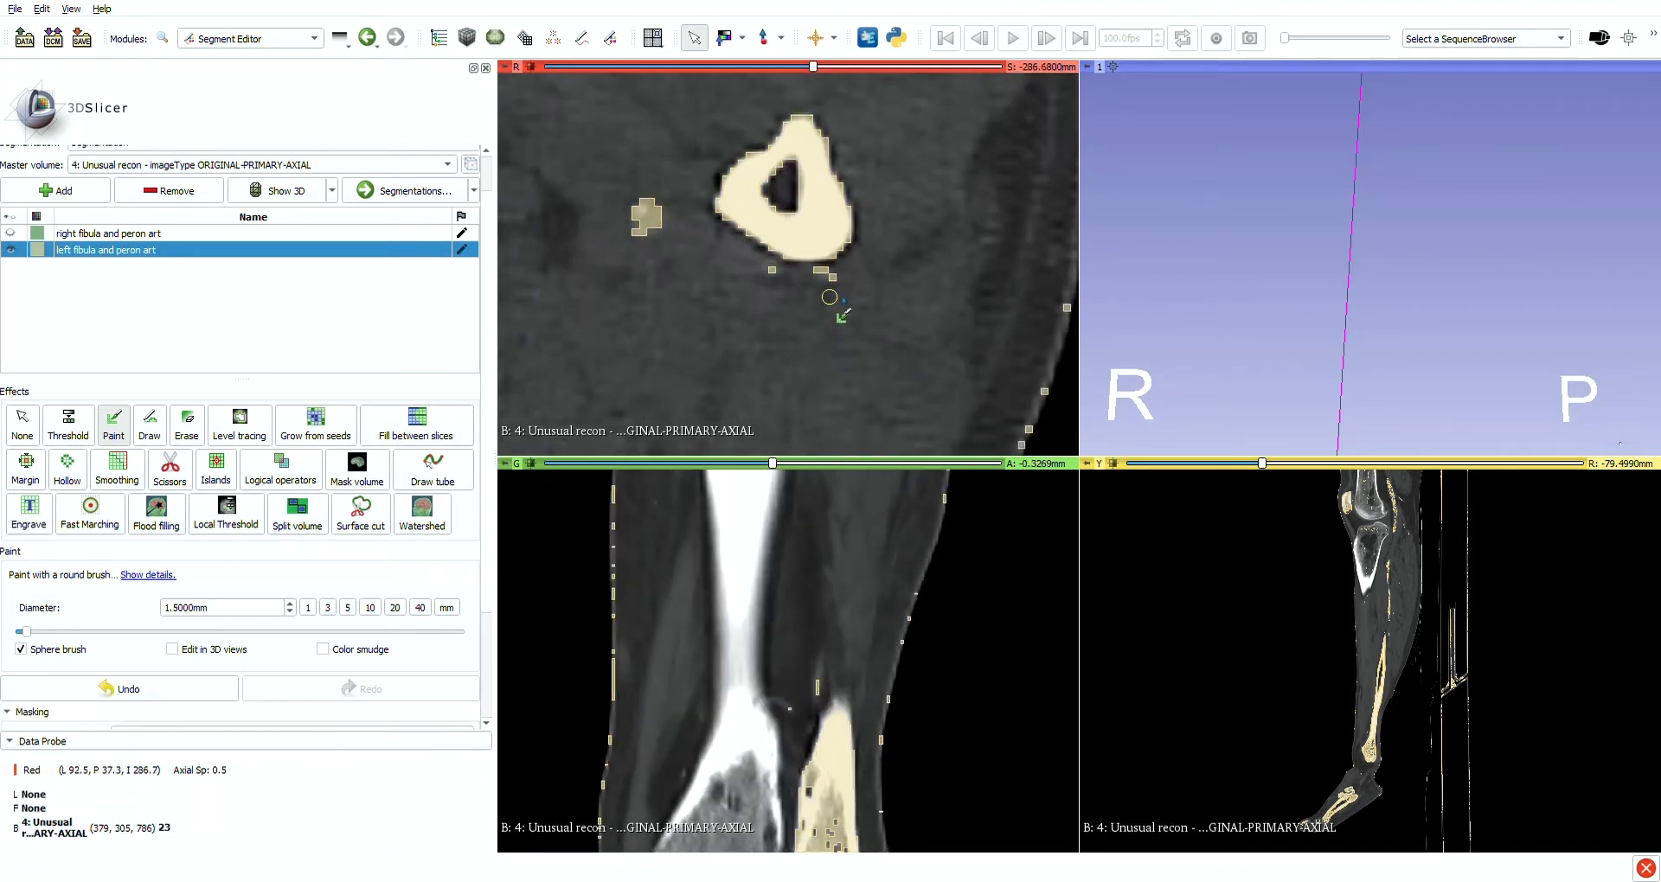
{"action": "scroll", "coordinate": [830, 297], "scroll_direction": "down", "scroll_amount": 20}
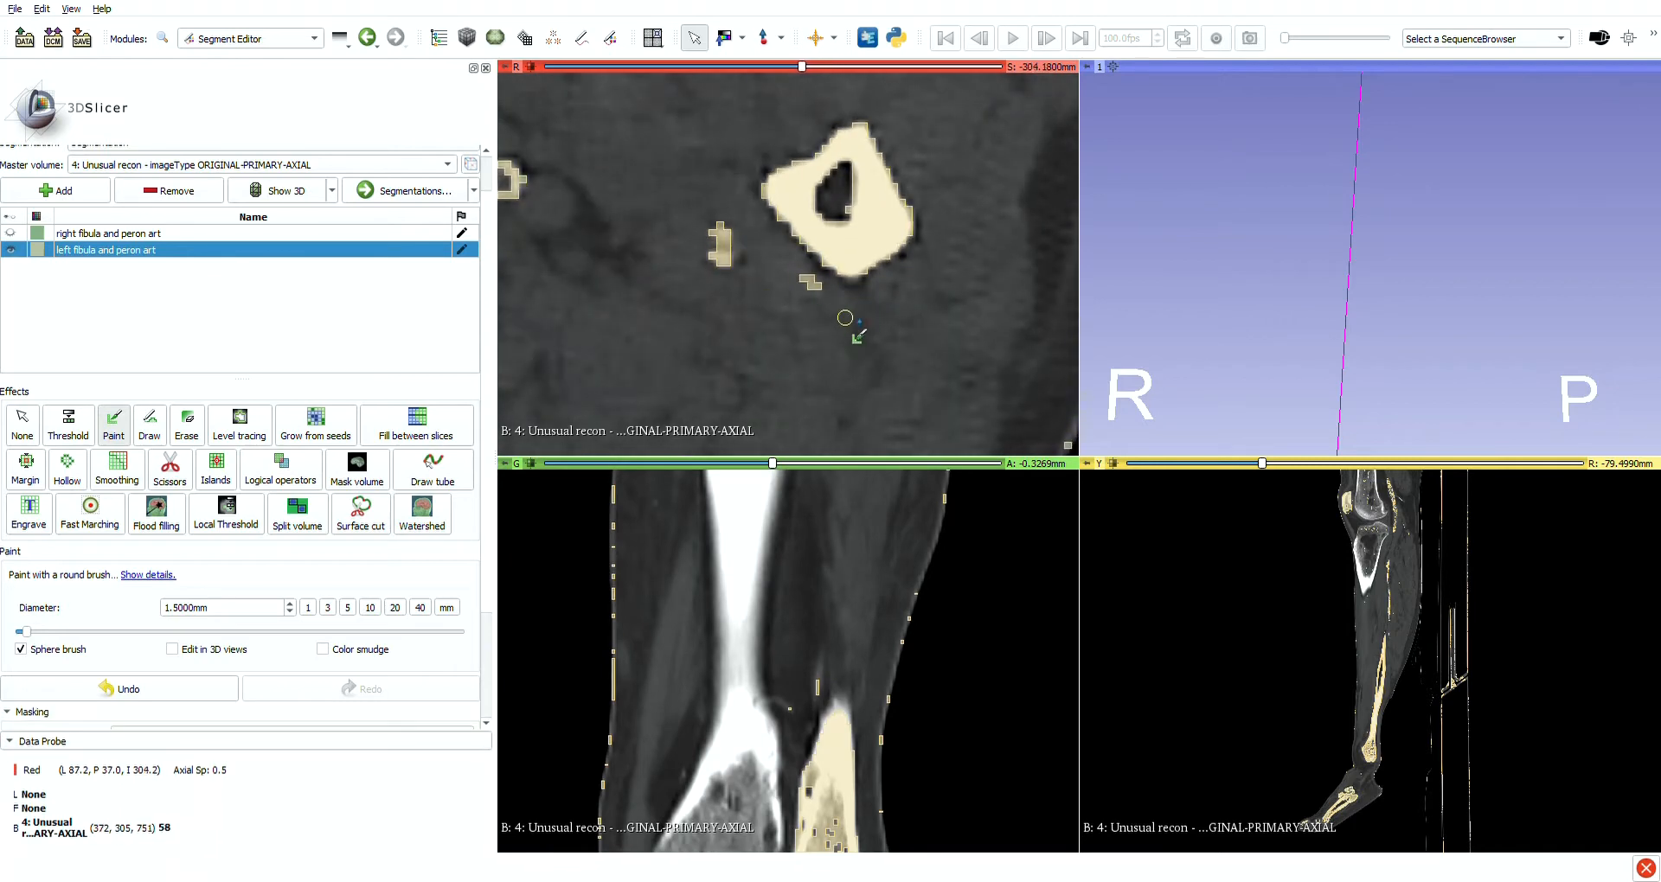
{"action": "scroll", "coordinate": [845, 317], "scroll_direction": "down", "scroll_amount": 20}
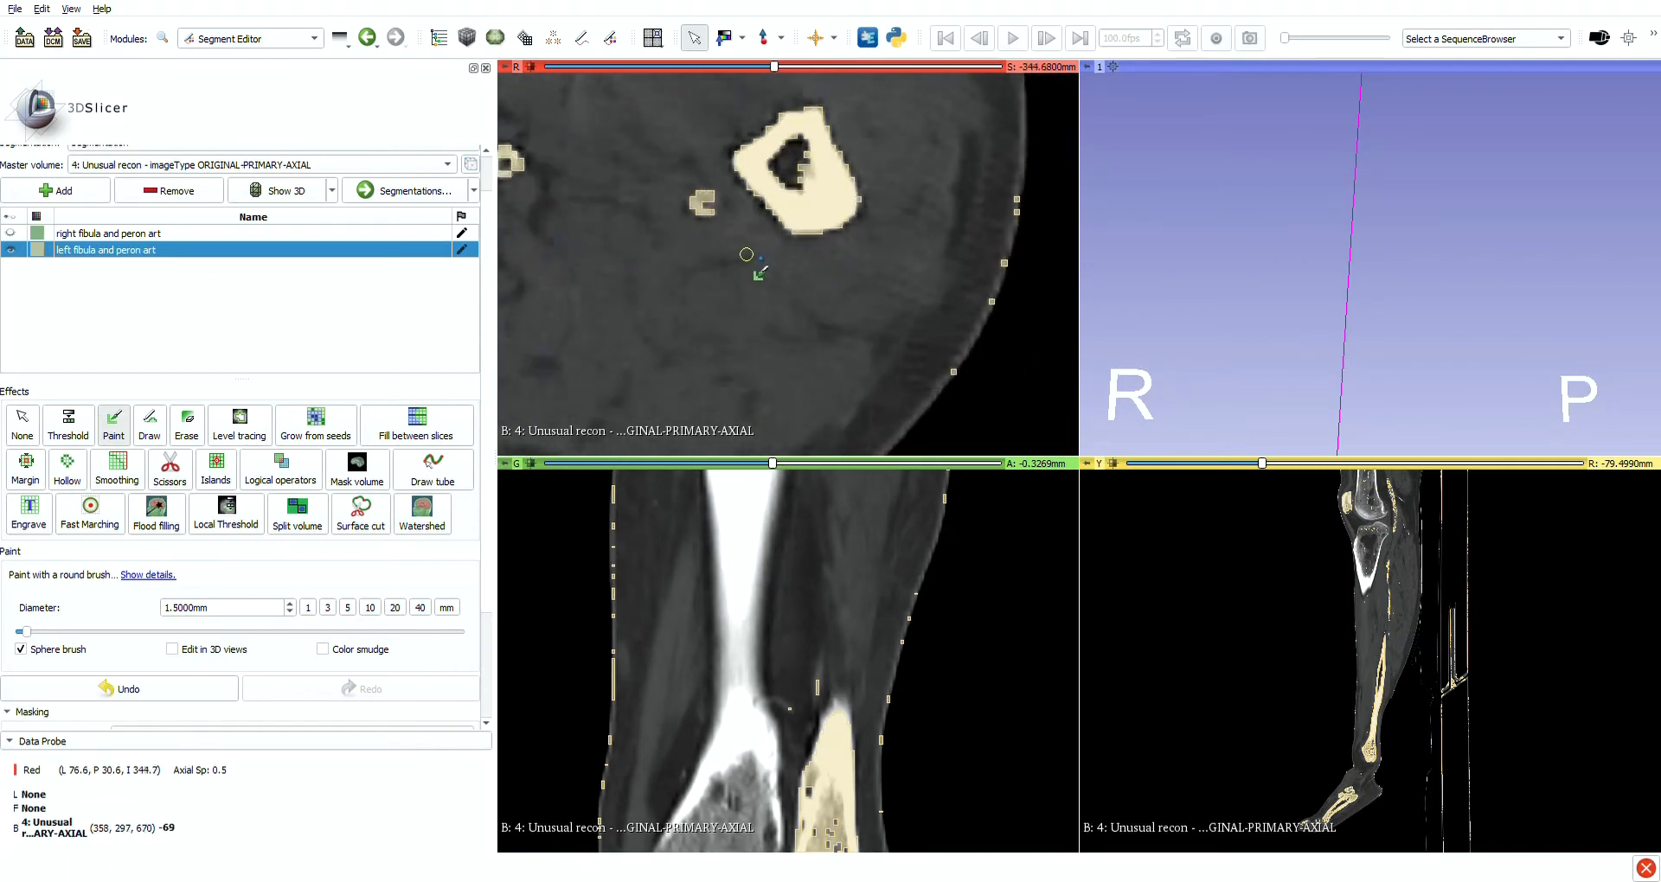
{"action": "scroll", "coordinate": [746, 254], "scroll_direction": "down", "scroll_amount": 20}
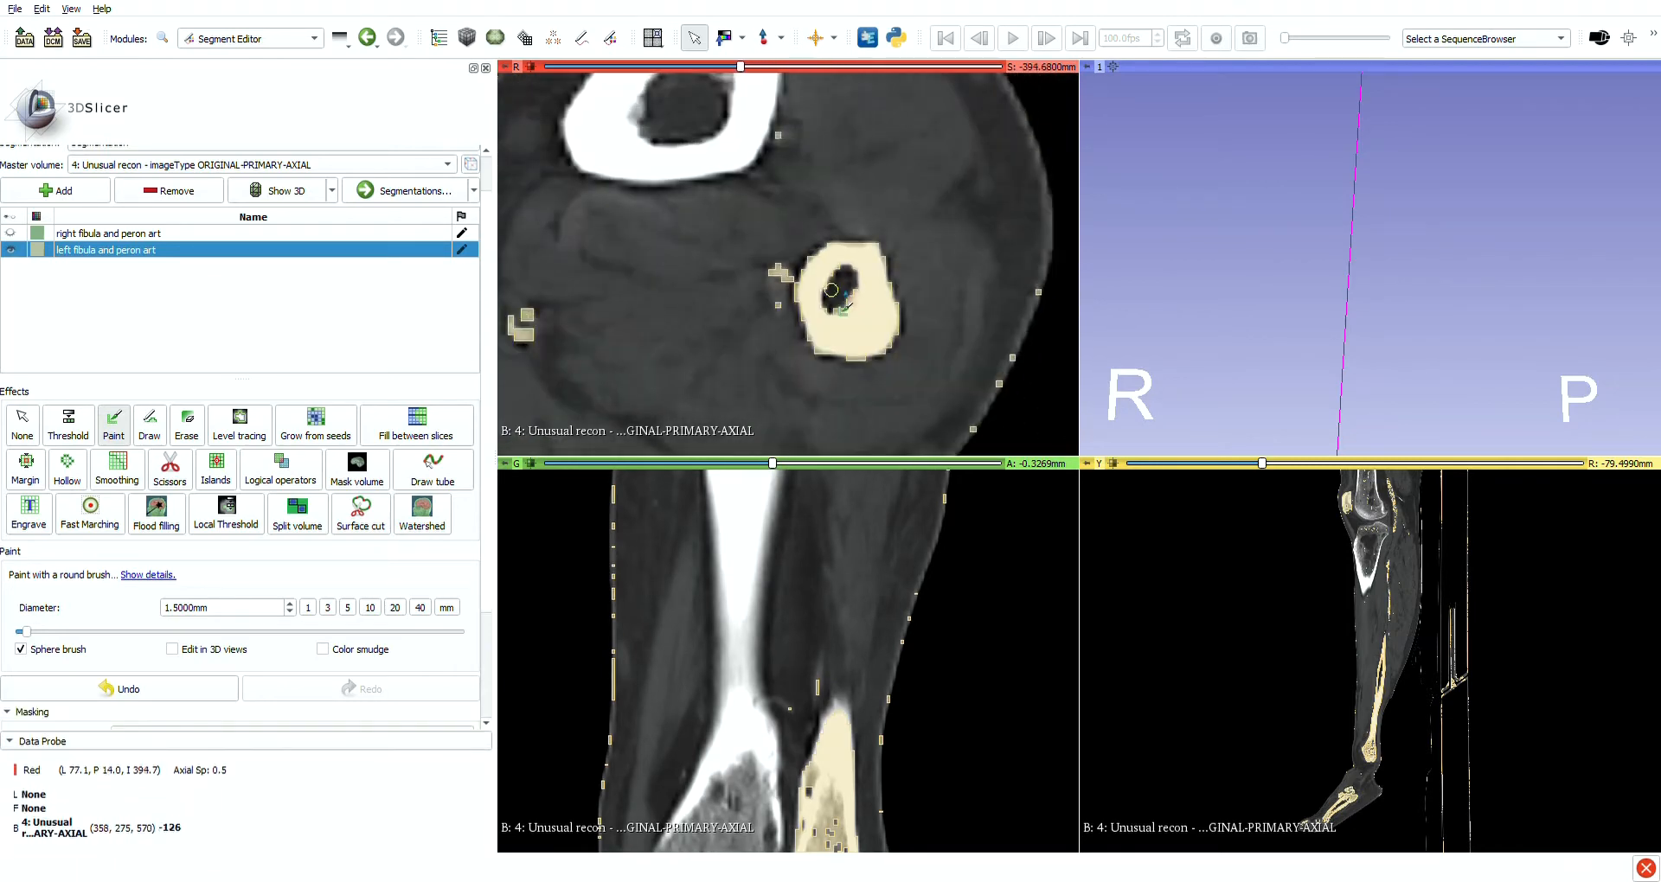
{"action": "scroll", "coordinate": [832, 290], "scroll_direction": "down", "scroll_amount": 20}
Paint the peroneal artery beside the lower fibula and erase its contact with the bone on axial slices with a 1 mm brush
{"action": "key", "text": "space"}
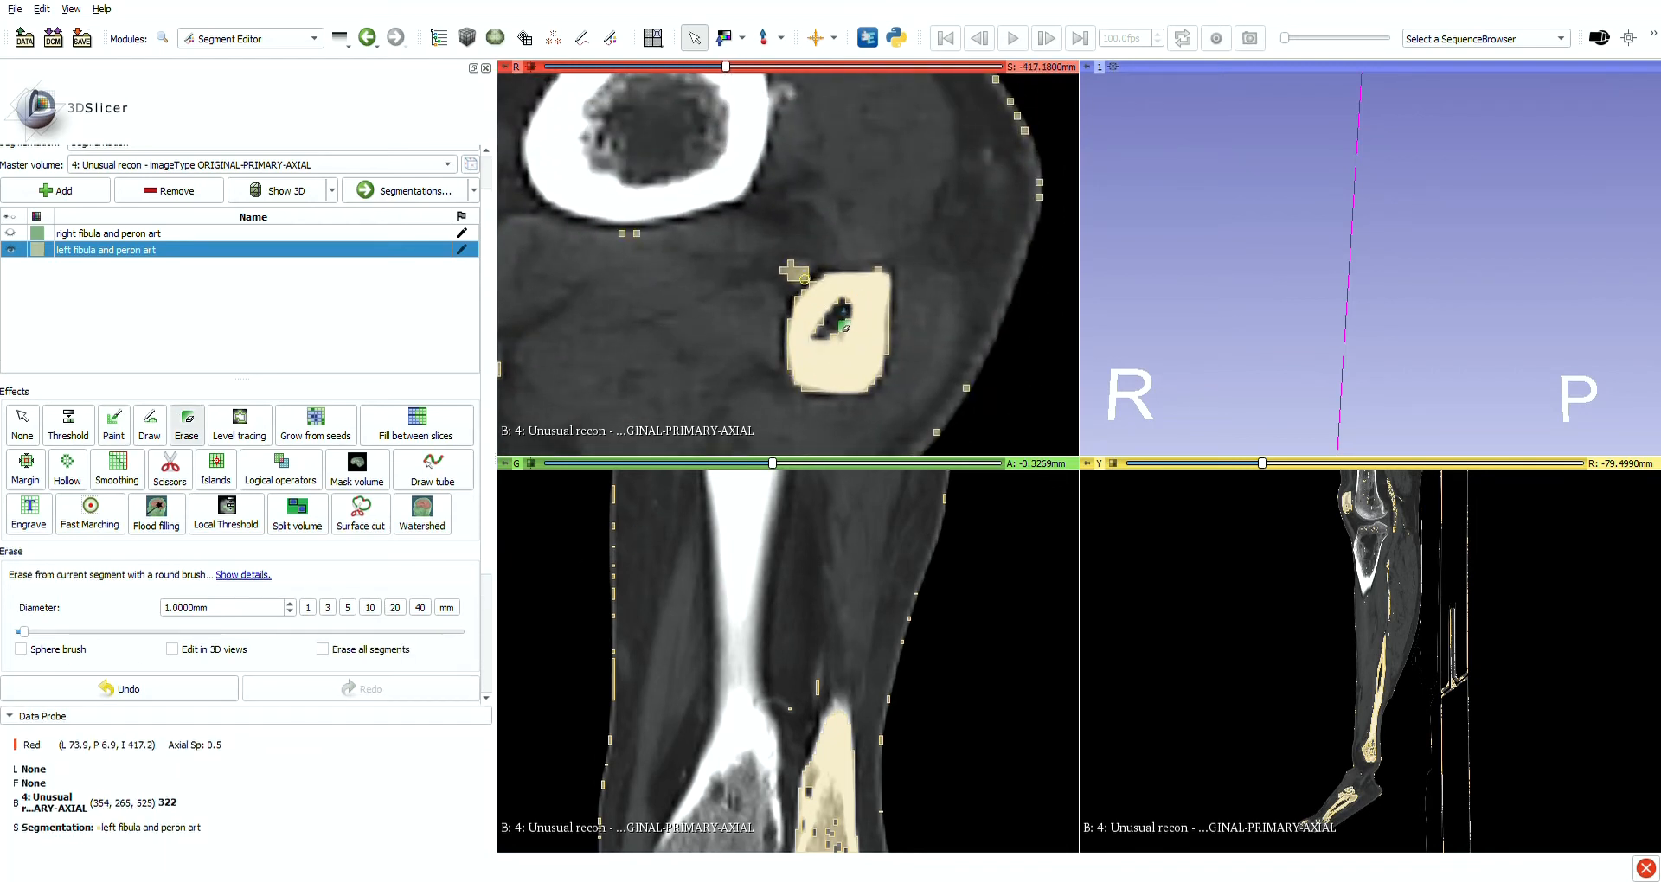
{"action": "scroll", "coordinate": [831, 311], "scroll_direction": "down", "scroll_amount": 10}
{"action": "key", "text": "space"}
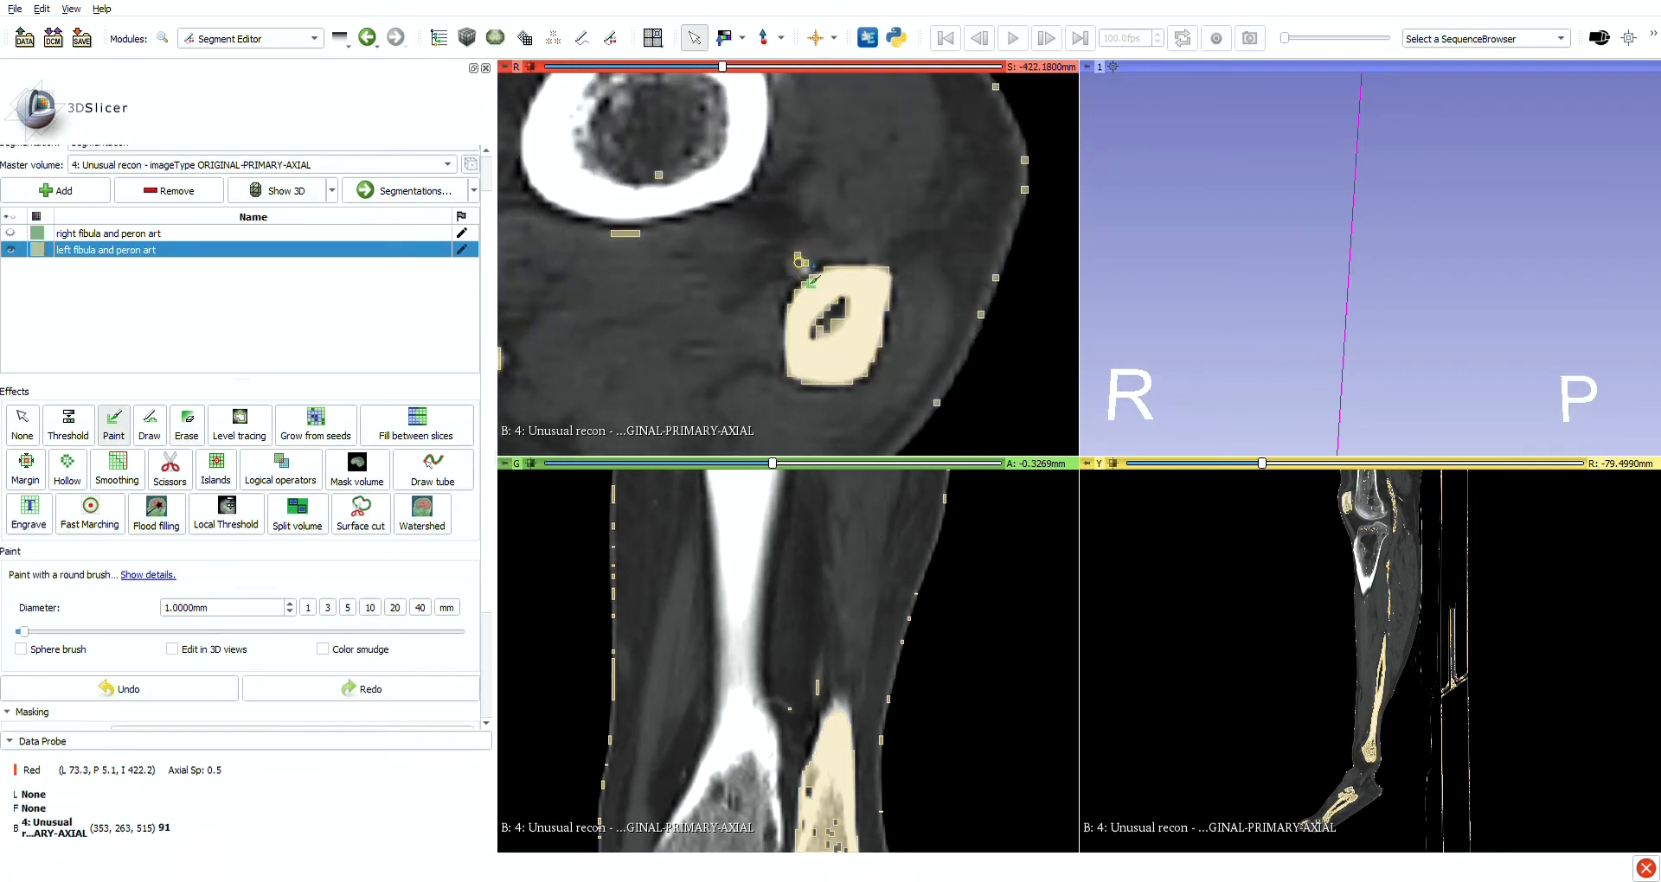
{"action": "scroll", "coordinate": [798, 262], "scroll_direction": "down", "scroll_amount": 1}
{"action": "left_click", "coordinate": [797, 266]}
{"action": "key", "text": "space"}
{"action": "scroll", "coordinate": [805, 263], "scroll_direction": "down", "scroll_amount": 1}
{"action": "key", "text": "space"}
{"action": "left_click", "coordinate": [805, 251]}
{"action": "key", "text": "space"}
{"action": "left_click_drag", "start_coordinate": [812, 262], "coordinate": [800, 273]}
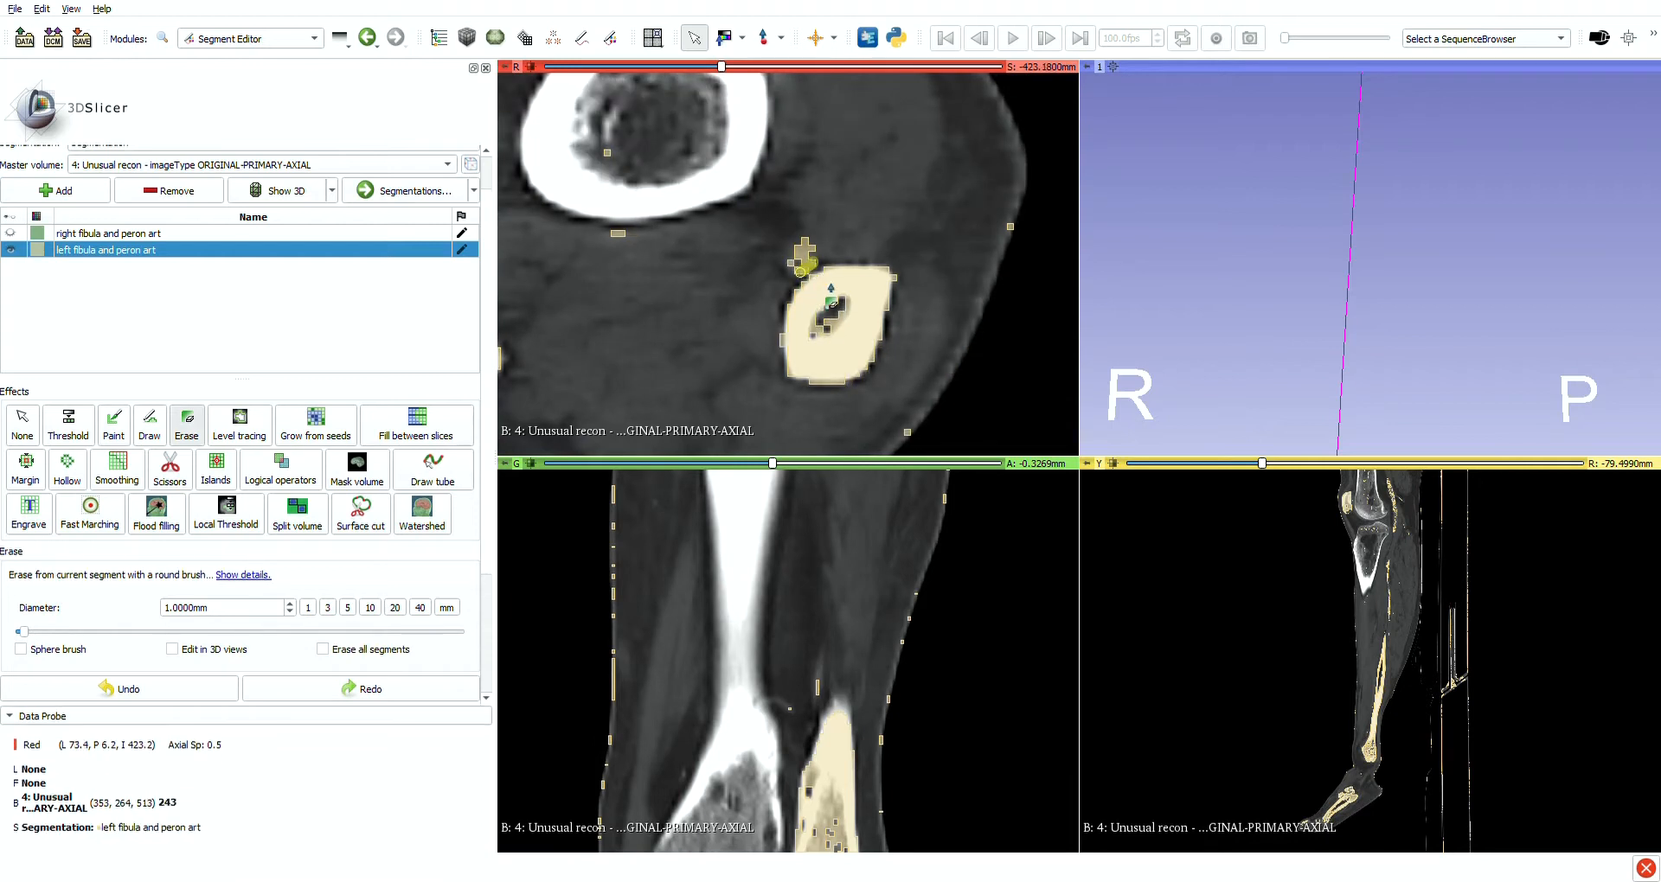
Separate the artery from the fibula on the next lower axial slices by alternately painting and erasing with the 1 mm brush
{"action": "scroll", "coordinate": [802, 271], "scroll_direction": "down", "scroll_amount": 1}
{"action": "key", "text": "space"}
{"action": "scroll", "coordinate": [804, 258], "scroll_direction": "down", "scroll_amount": 1}
{"action": "key", "text": "space"}
{"action": "key", "text": "space"}
{"action": "scroll", "coordinate": [805, 258], "scroll_direction": "down", "scroll_amount": 1}
{"action": "key", "text": "space"}
{"action": "scroll", "coordinate": [803, 274], "scroll_direction": "down", "scroll_amount": 1}
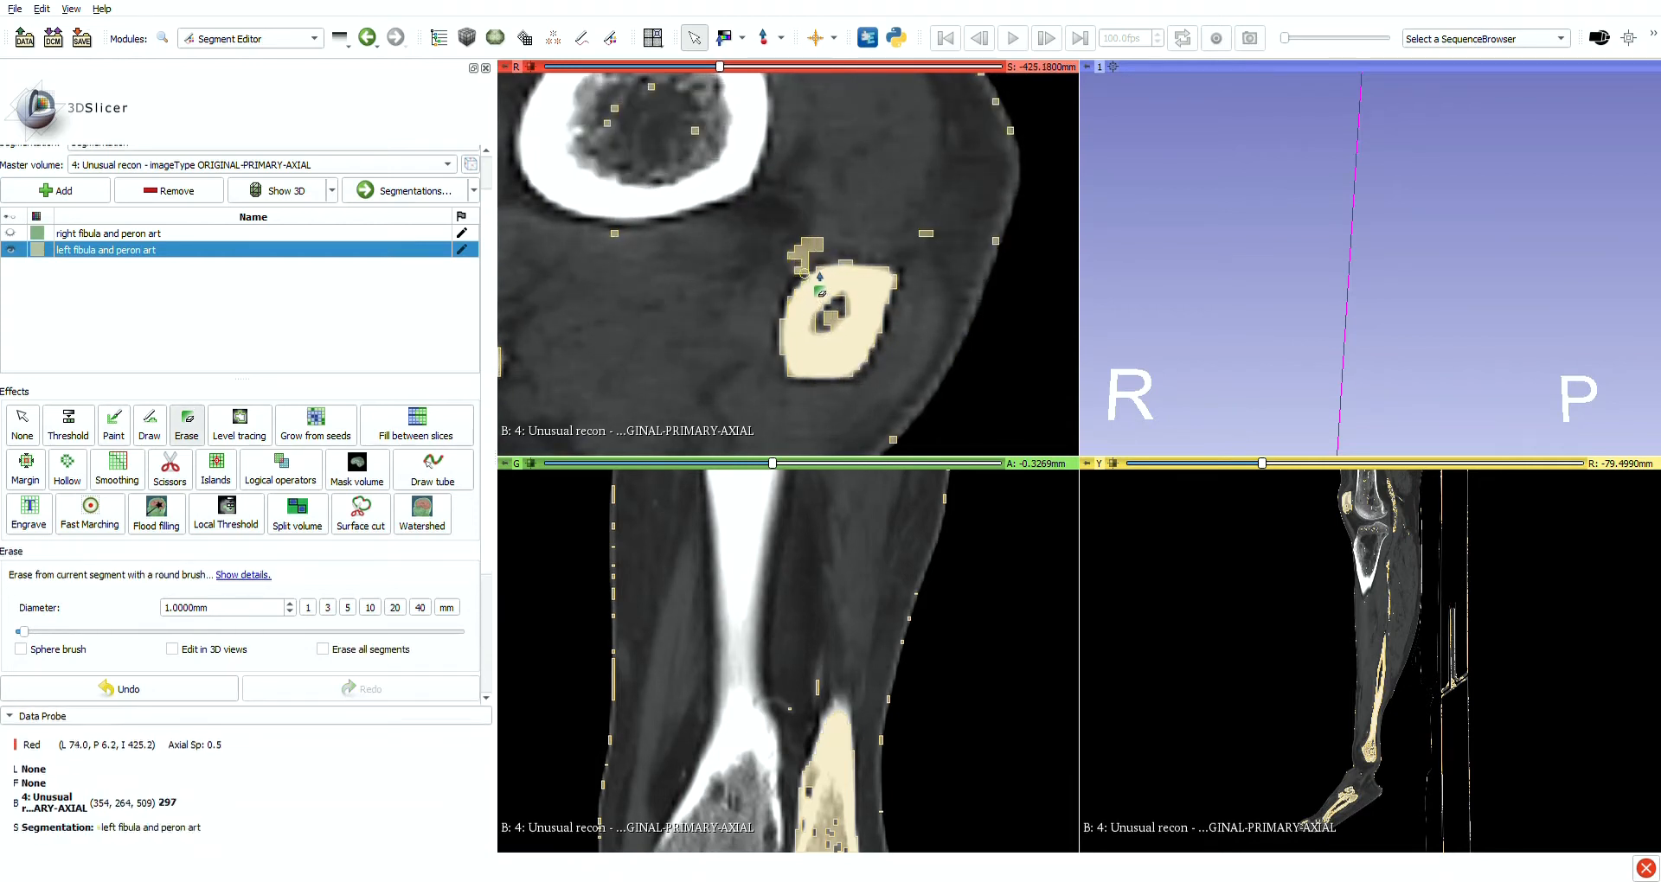
{"action": "scroll", "coordinate": [820, 277], "scroll_direction": "down", "scroll_amount": 3}
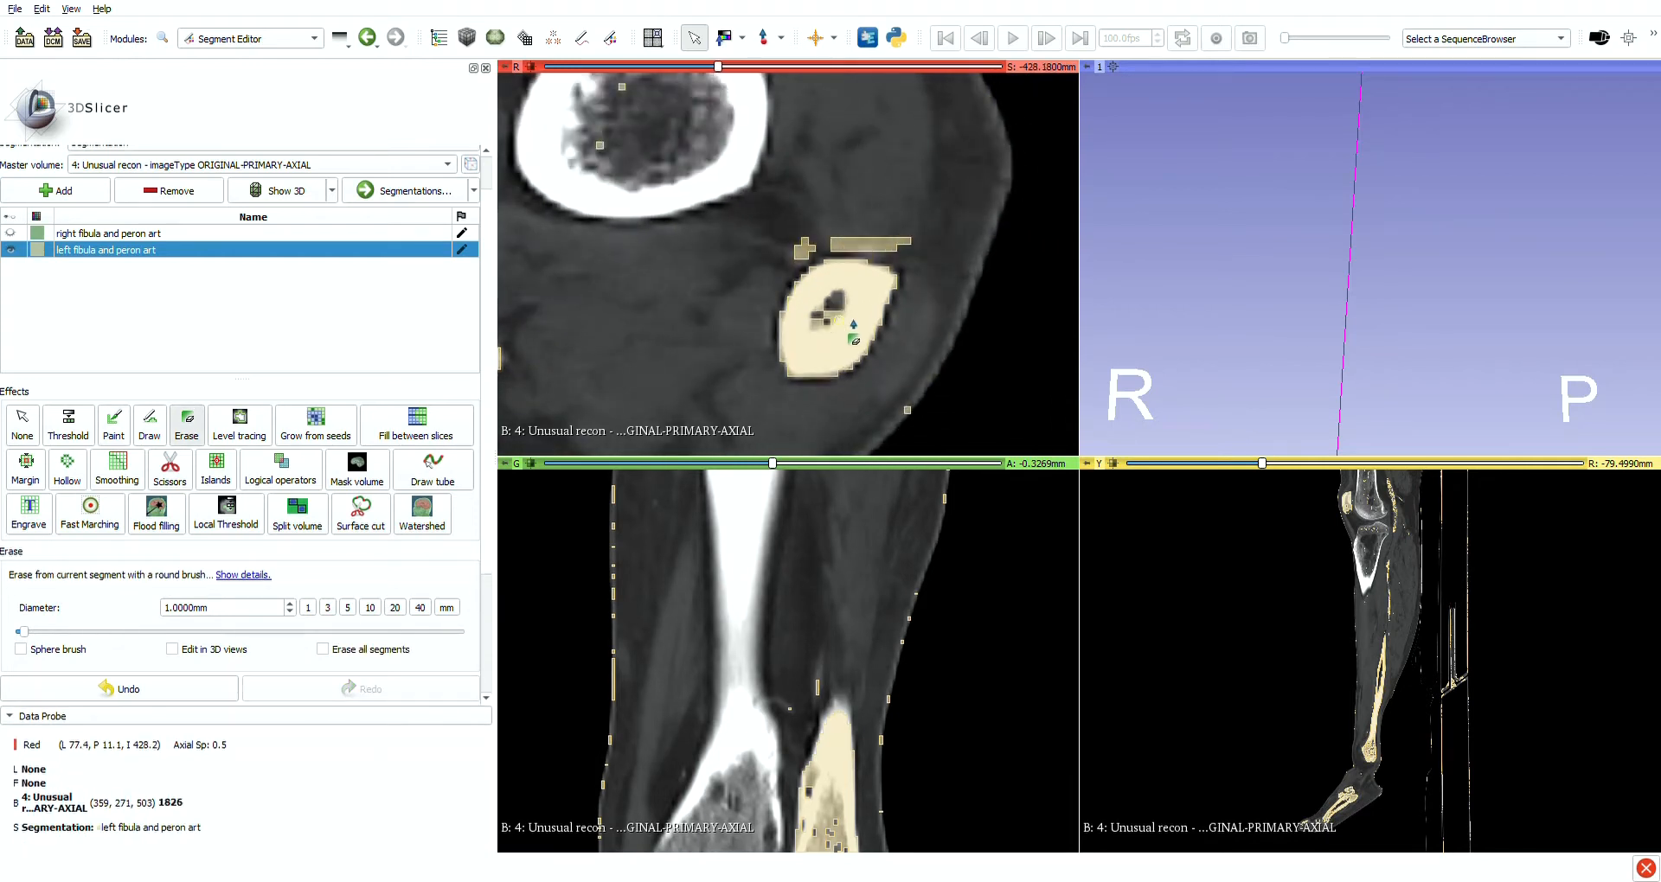
{"action": "scroll", "coordinate": [817, 282], "scroll_direction": "down", "scroll_amount": 1}
{"action": "key", "text": "space"}
{"action": "key", "text": "space"}
{"action": "left_click", "coordinate": [798, 253]}
Remove islands smaller than 4000 voxels from the left fibula segment and delete the separate vessel island medial to the peroneal artery
{"action": "scroll", "coordinate": [792, 260], "scroll_direction": "down", "scroll_amount": 5, "text": "ctrl"}
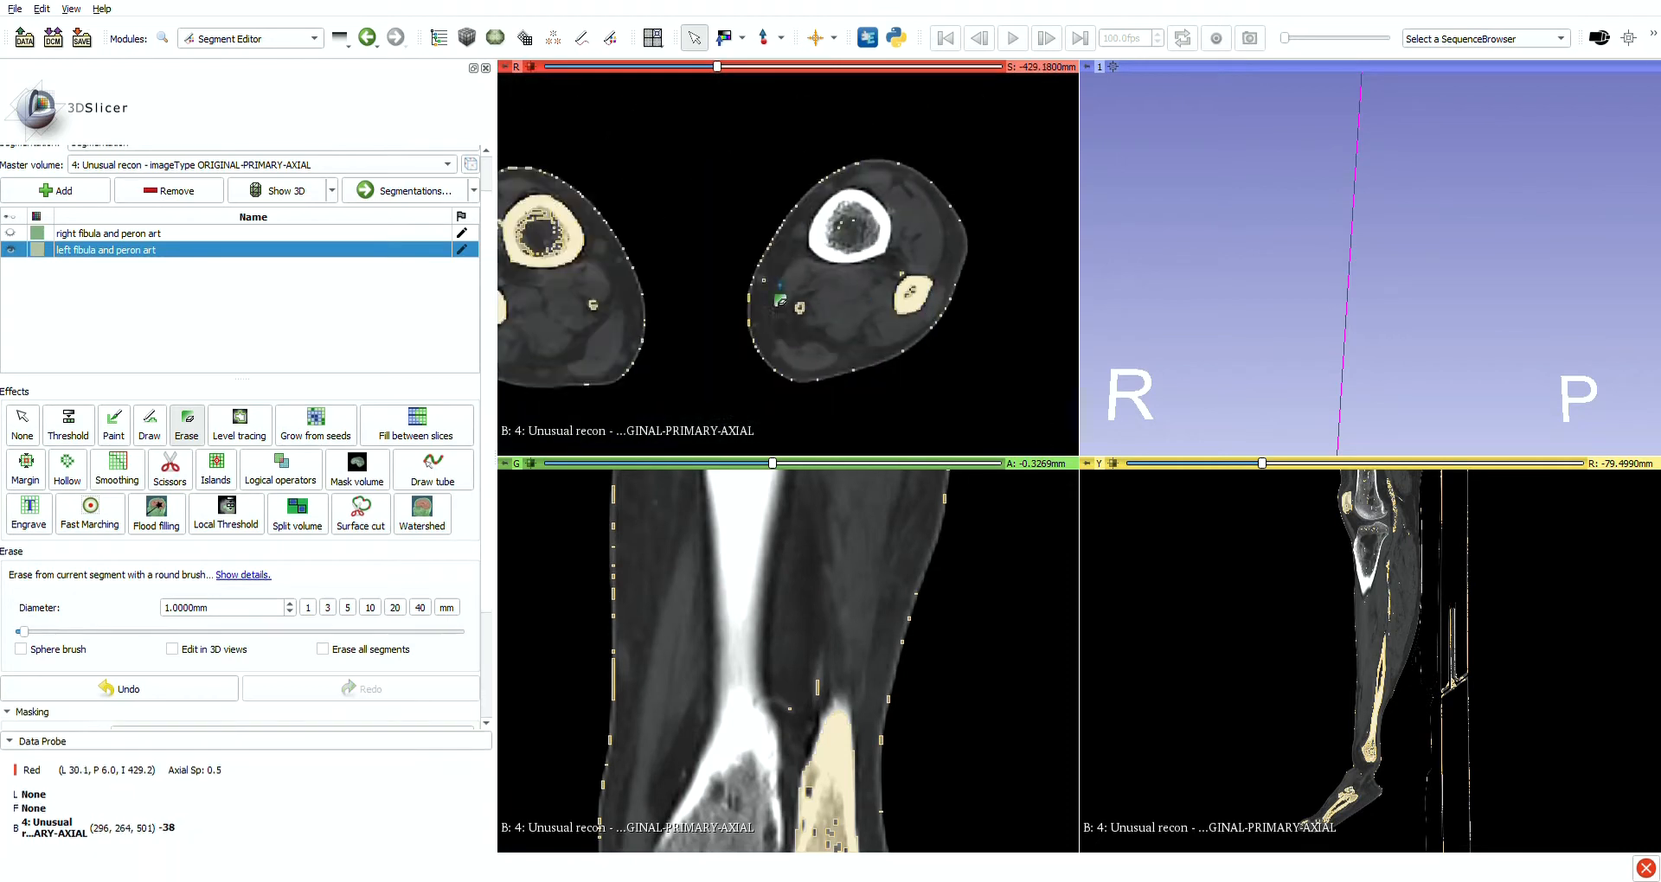
{"action": "right_click_drag", "start_coordinate": [780, 285], "coordinate": [742, 223]}
{"action": "scroll", "coordinate": [779, 217], "scroll_direction": "up", "scroll_amount": 20}
{"action": "left_click", "coordinate": [119, 690]}
{"action": "left_click", "coordinate": [216, 470]}
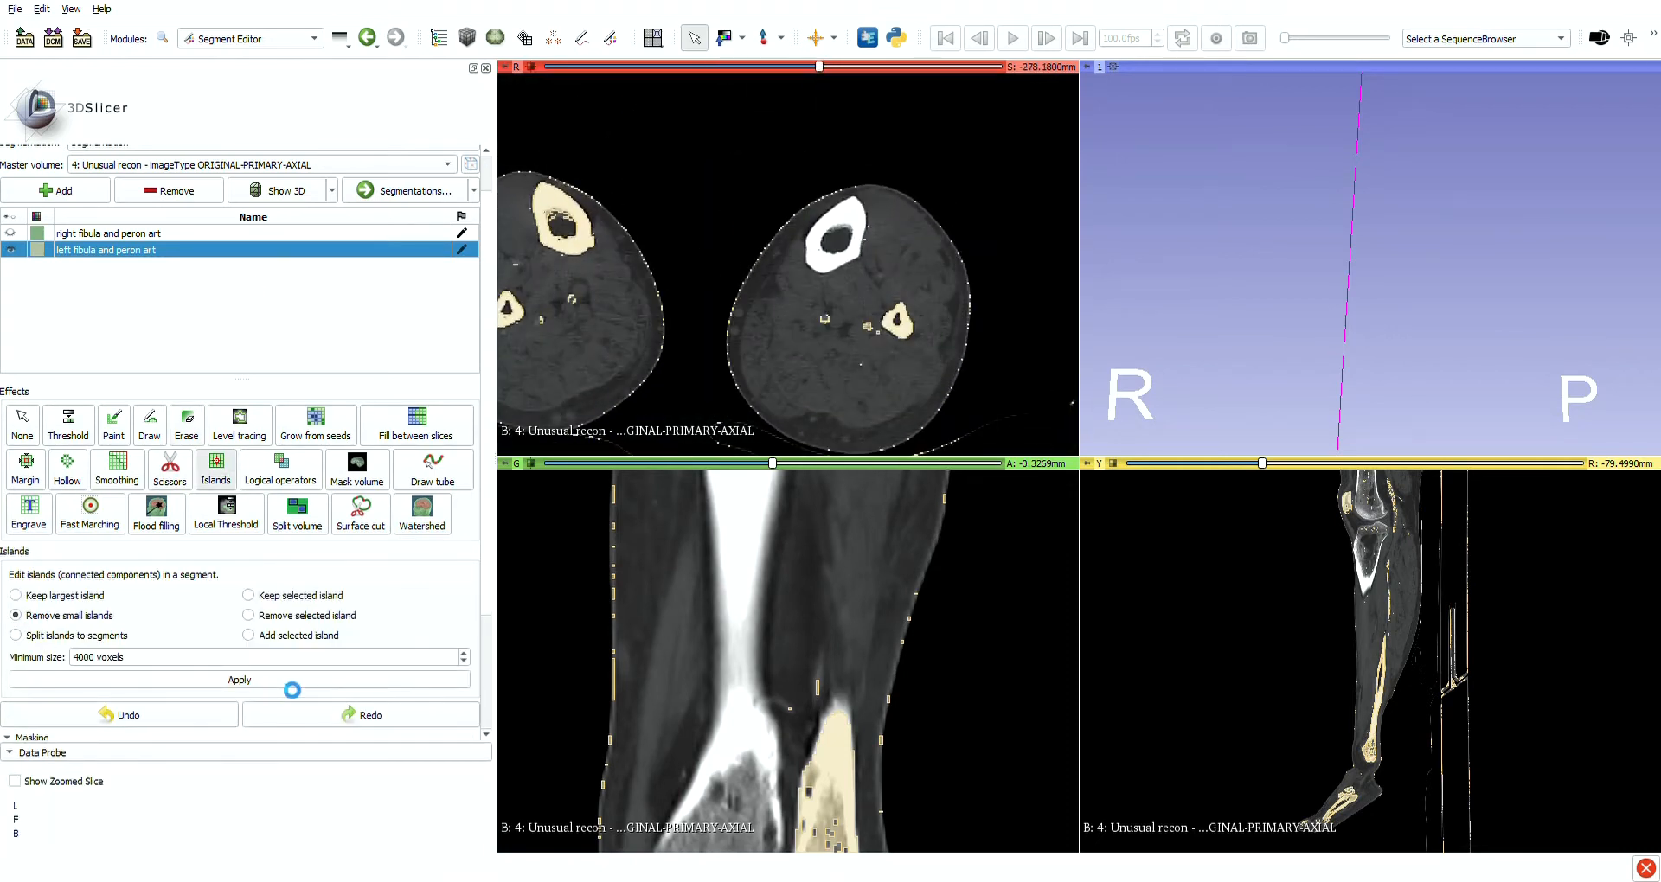
{"action": "left_click", "coordinate": [248, 615]}
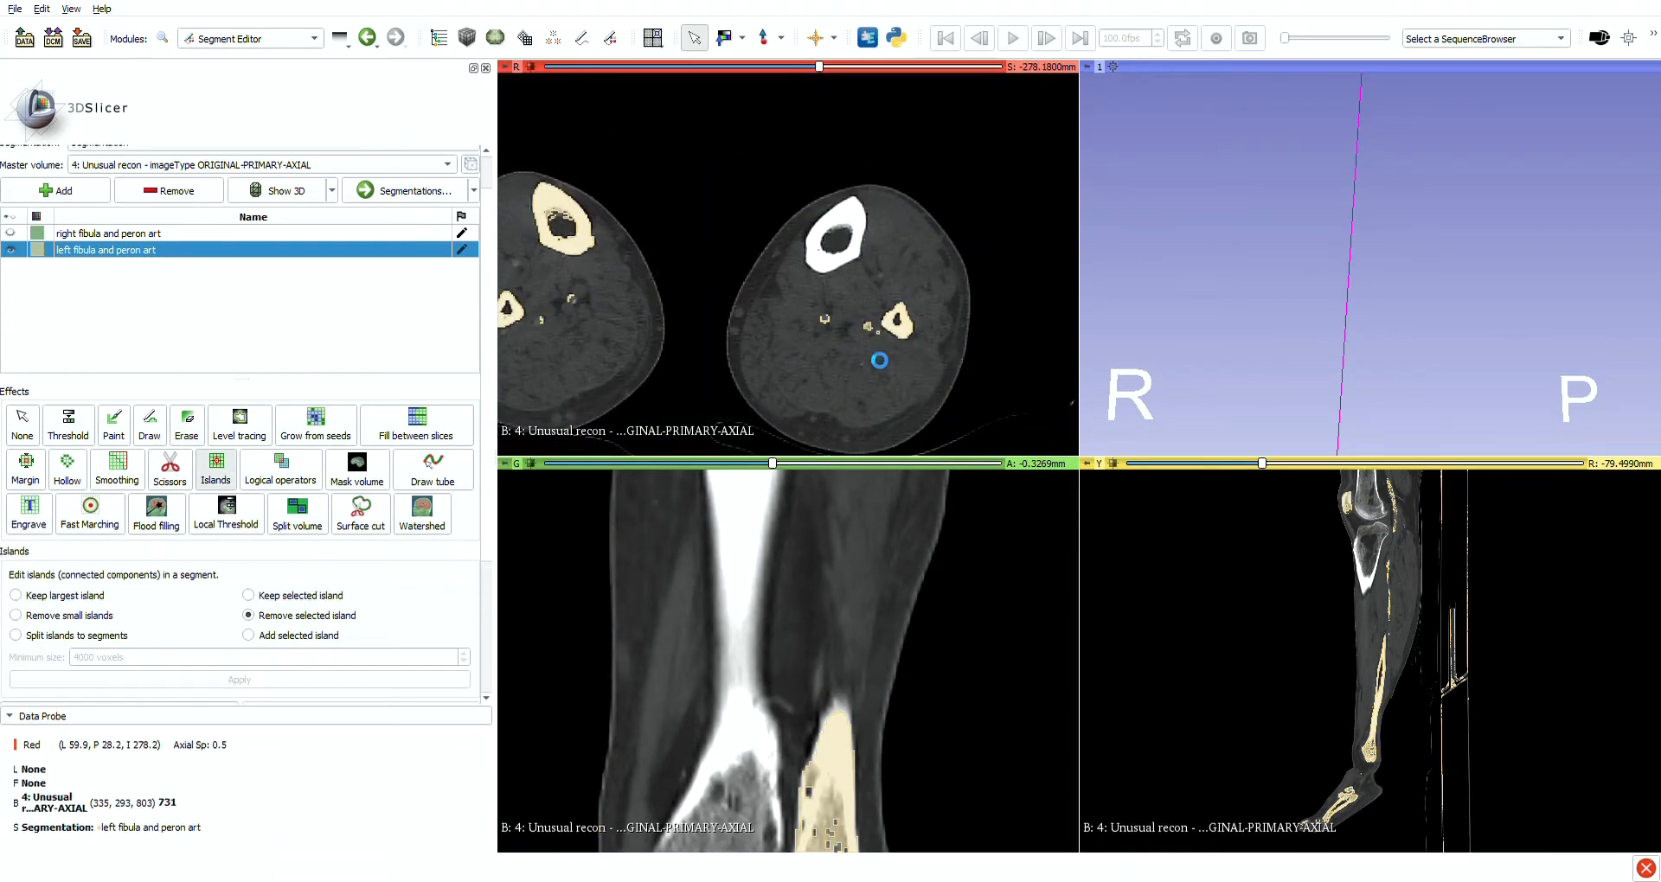
{"action": "left_click_drag", "start_coordinate": [819, 67], "coordinate": [807, 178]}
Show the segment in 3D and erase the scanner table behind the leg with free-form scissors
{"action": "left_click", "coordinate": [264, 192]}
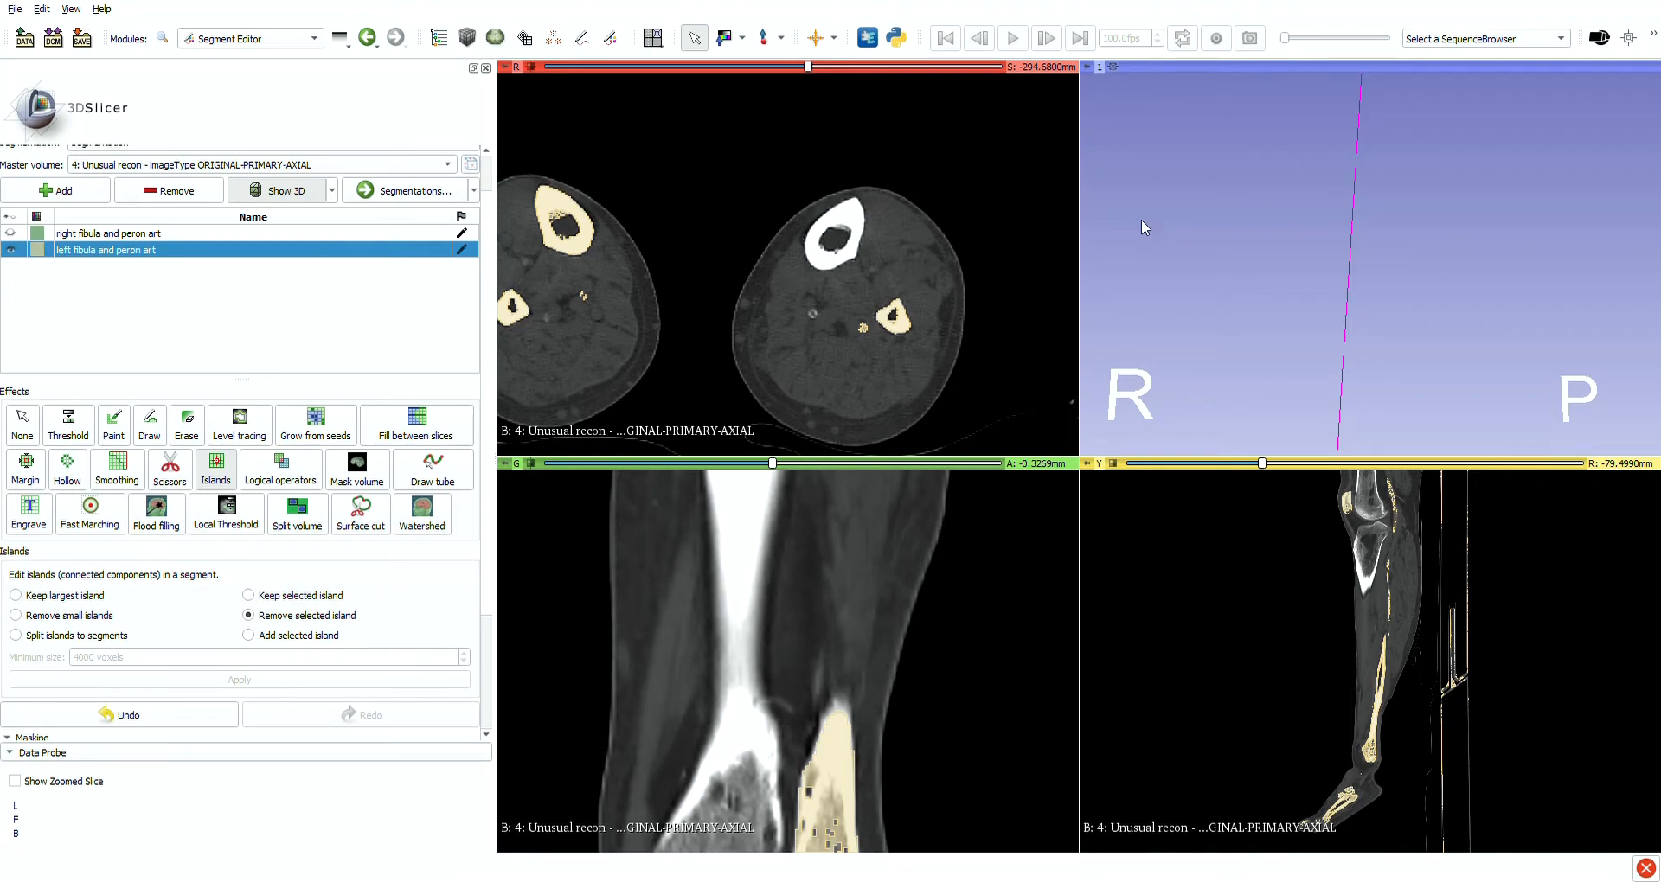
{"action": "left_click_drag", "start_coordinate": [1140, 219], "coordinate": [1310, 287]}
{"action": "scroll", "coordinate": [1310, 288], "scroll_direction": "down", "scroll_amount": 5}
{"action": "middle_click_drag", "start_coordinate": [1310, 287], "coordinate": [1235, 245]}
{"action": "left_click", "coordinate": [170, 470]}
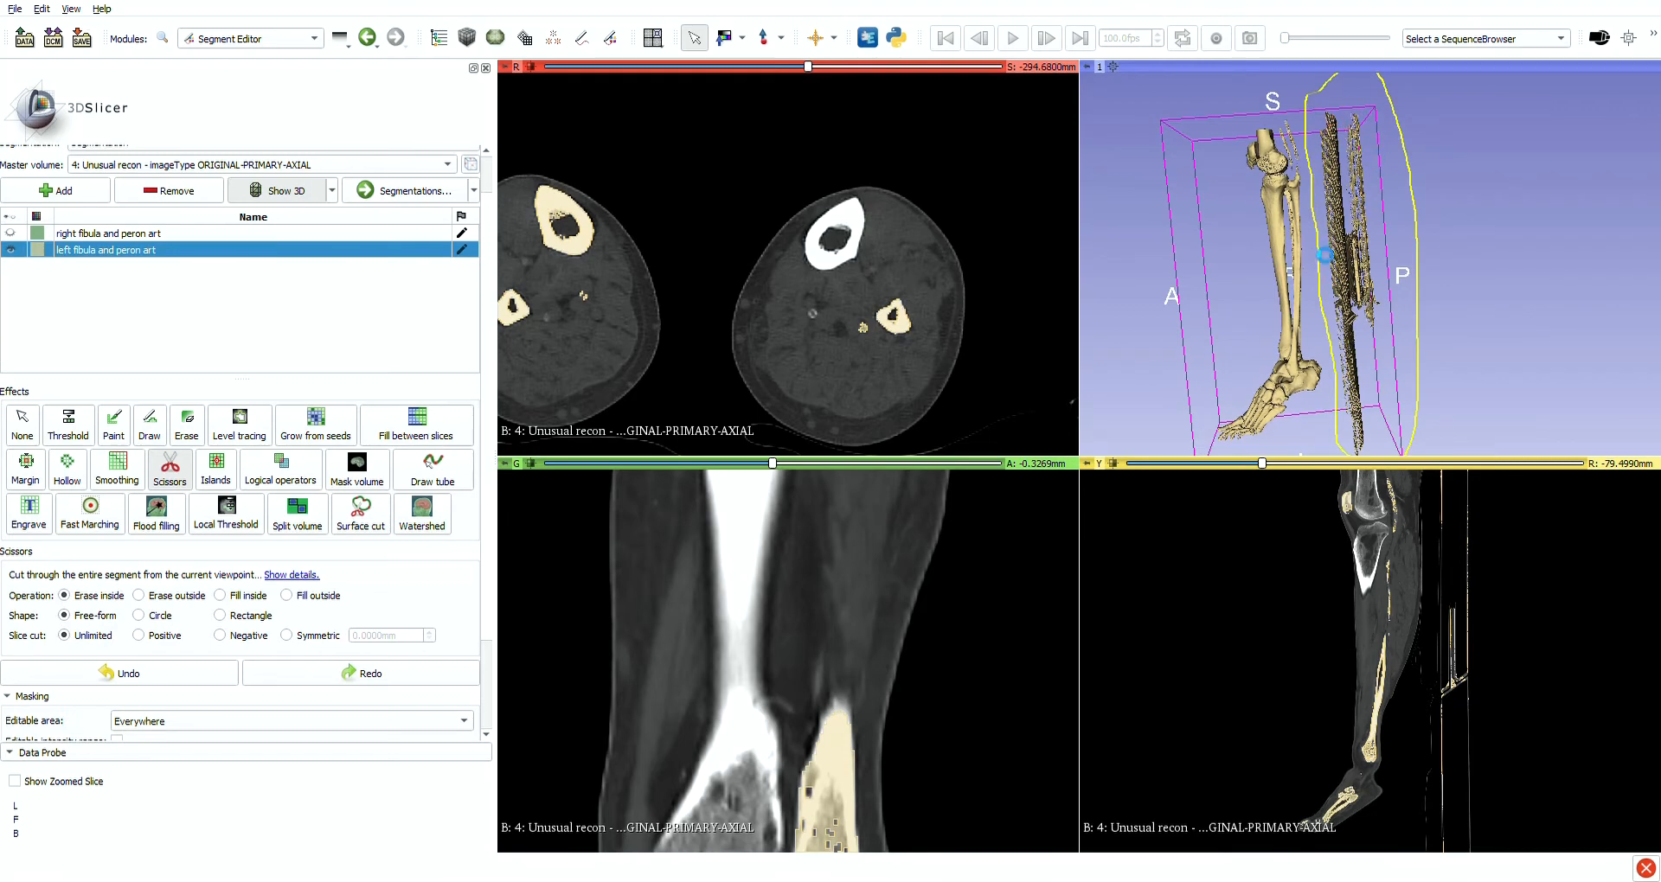
Erase the tibia, knee and foot bones around the left fibula in the 3D view with free-form scissors
{"action": "left_click", "coordinate": [113, 425]}
{"action": "left_click", "coordinate": [22, 425]}
{"action": "left_click_drag", "start_coordinate": [1211, 281], "coordinate": [1398, 301]}
{"action": "scroll", "coordinate": [1398, 301], "scroll_direction": "down", "scroll_amount": 1}
{"action": "middle_click_drag", "start_coordinate": [1398, 301], "coordinate": [1390, 344]}
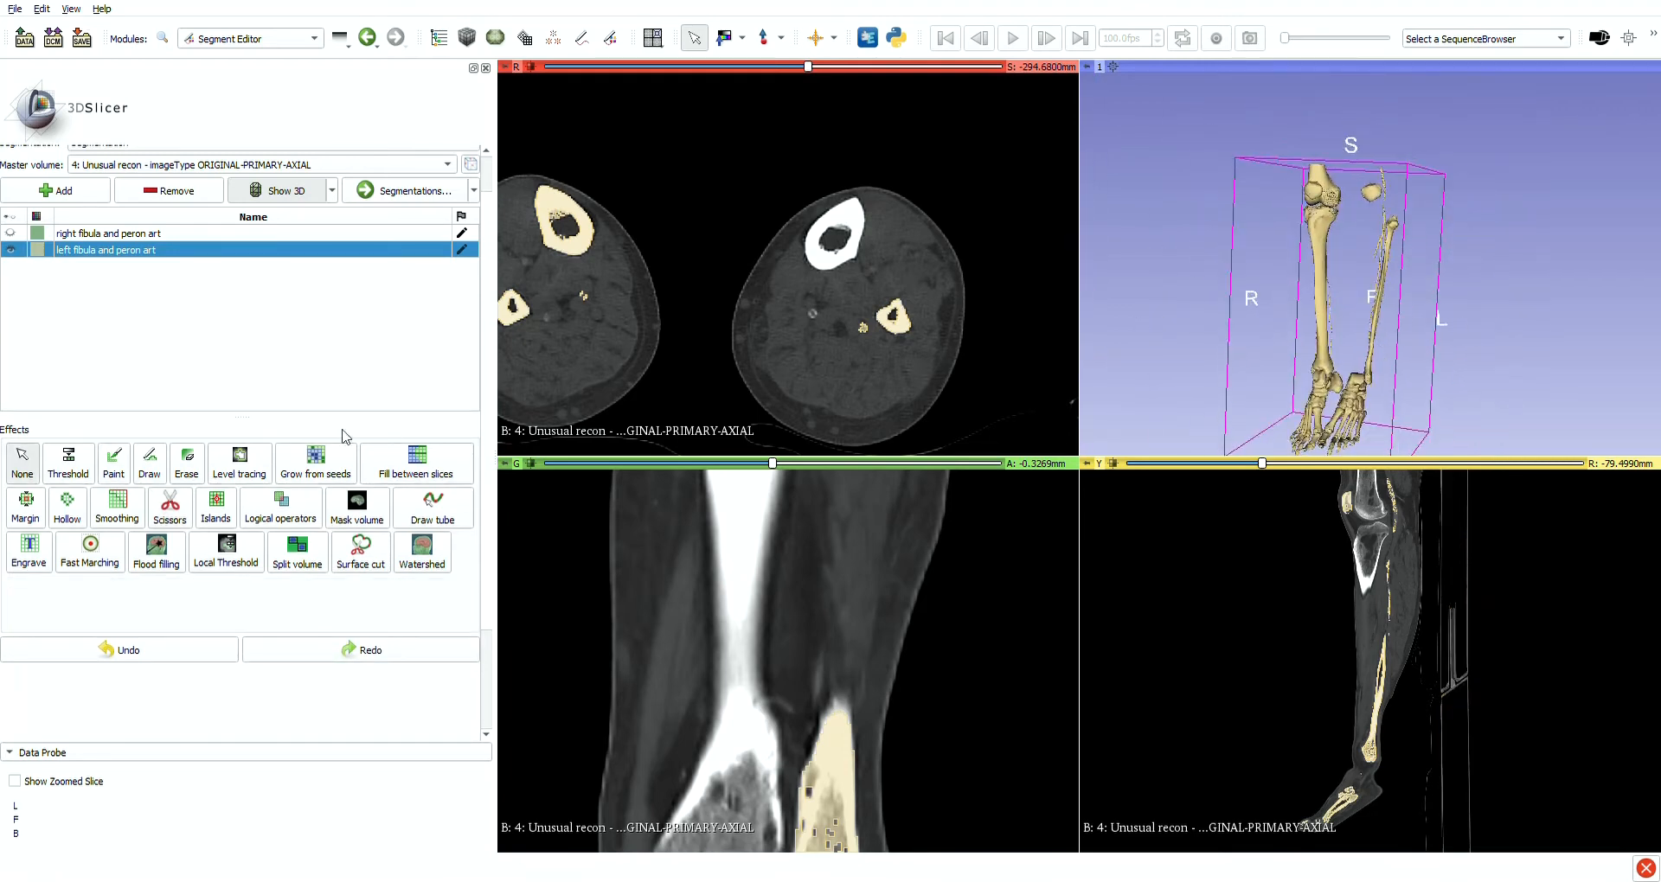
{"action": "left_click", "coordinate": [169, 470]}
{"action": "left_click_drag", "start_coordinate": [1305, 123], "coordinate": [1264, 334]}
{"action": "middle_click_drag", "start_coordinate": [1393, 392], "coordinate": [1376, 299]}
{"action": "scroll", "coordinate": [1377, 299], "scroll_direction": "up", "scroll_amount": 2}
{"action": "left_click_drag", "start_coordinate": [1317, 353], "coordinate": [1289, 350]}
Remove the leftover ankle bone islands near the fibula's lower end on coronal slices
{"action": "left_click", "coordinate": [217, 471]}
{"action": "scroll", "coordinate": [727, 770], "scroll_direction": "down", "scroll_amount": 3}
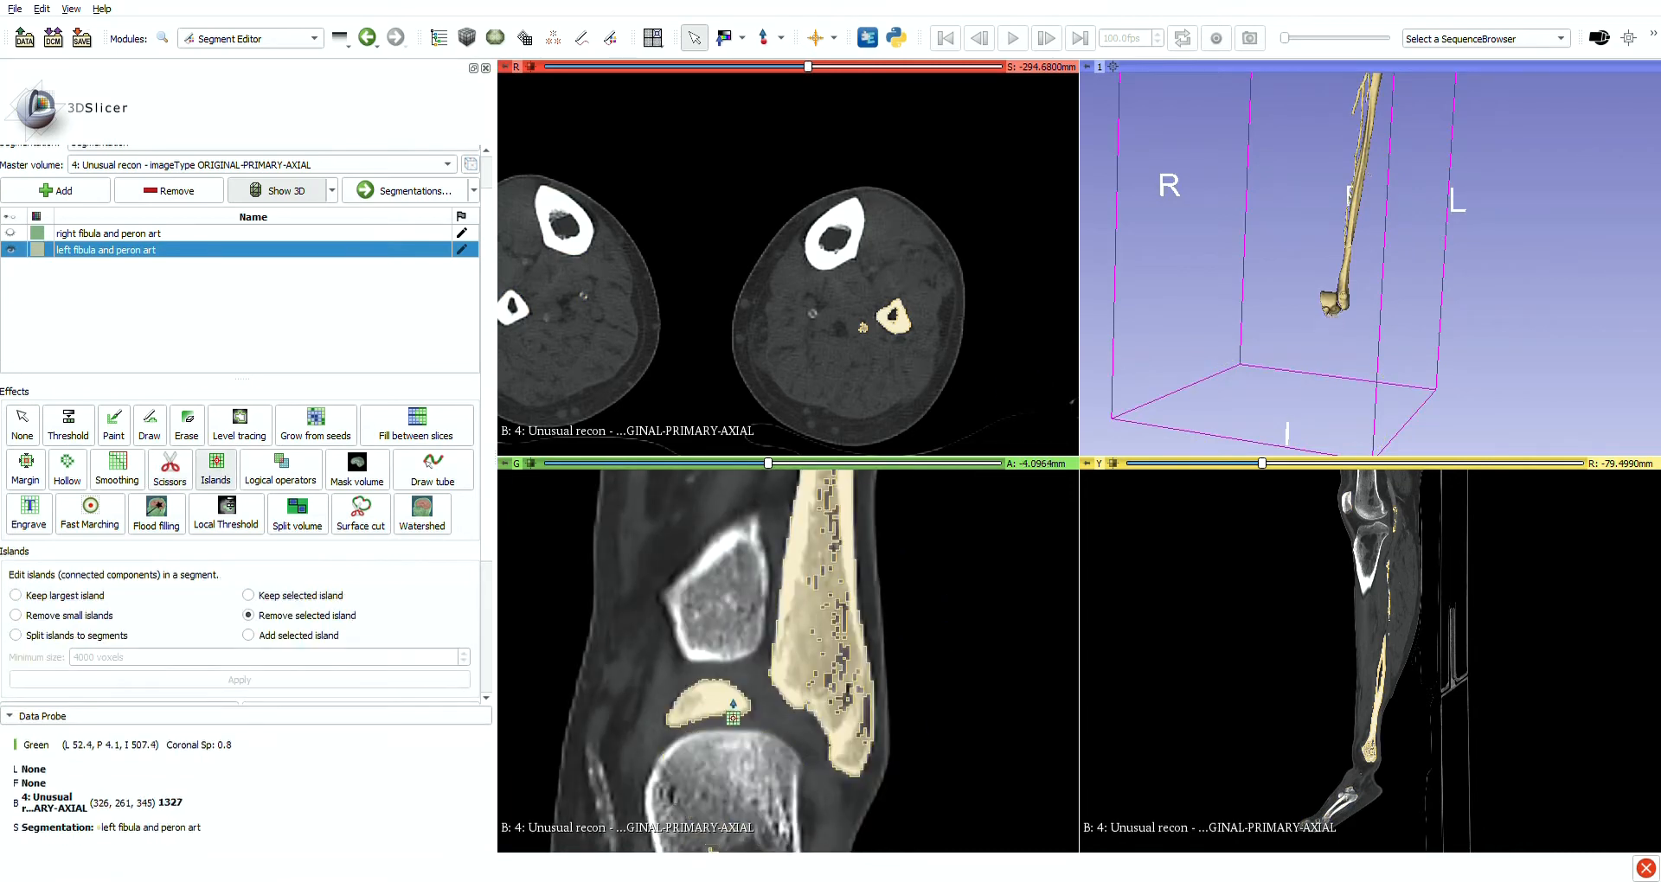
{"action": "scroll", "coordinate": [1357, 330], "scroll_direction": "up", "scroll_amount": 5}
{"action": "scroll", "coordinate": [1342, 314], "scroll_direction": "down", "scroll_amount": 4}
Enable painting in 3D views and touch up the pits on the bone surface with a 1 mm brush
{"action": "middle_click_drag", "start_coordinate": [1342, 314], "coordinate": [1208, 311]}
{"action": "left_click", "coordinate": [113, 424]}
{"action": "left_click", "coordinate": [192, 647]}
{"action": "scroll", "coordinate": [1142, 268], "scroll_direction": "up", "scroll_amount": 3}
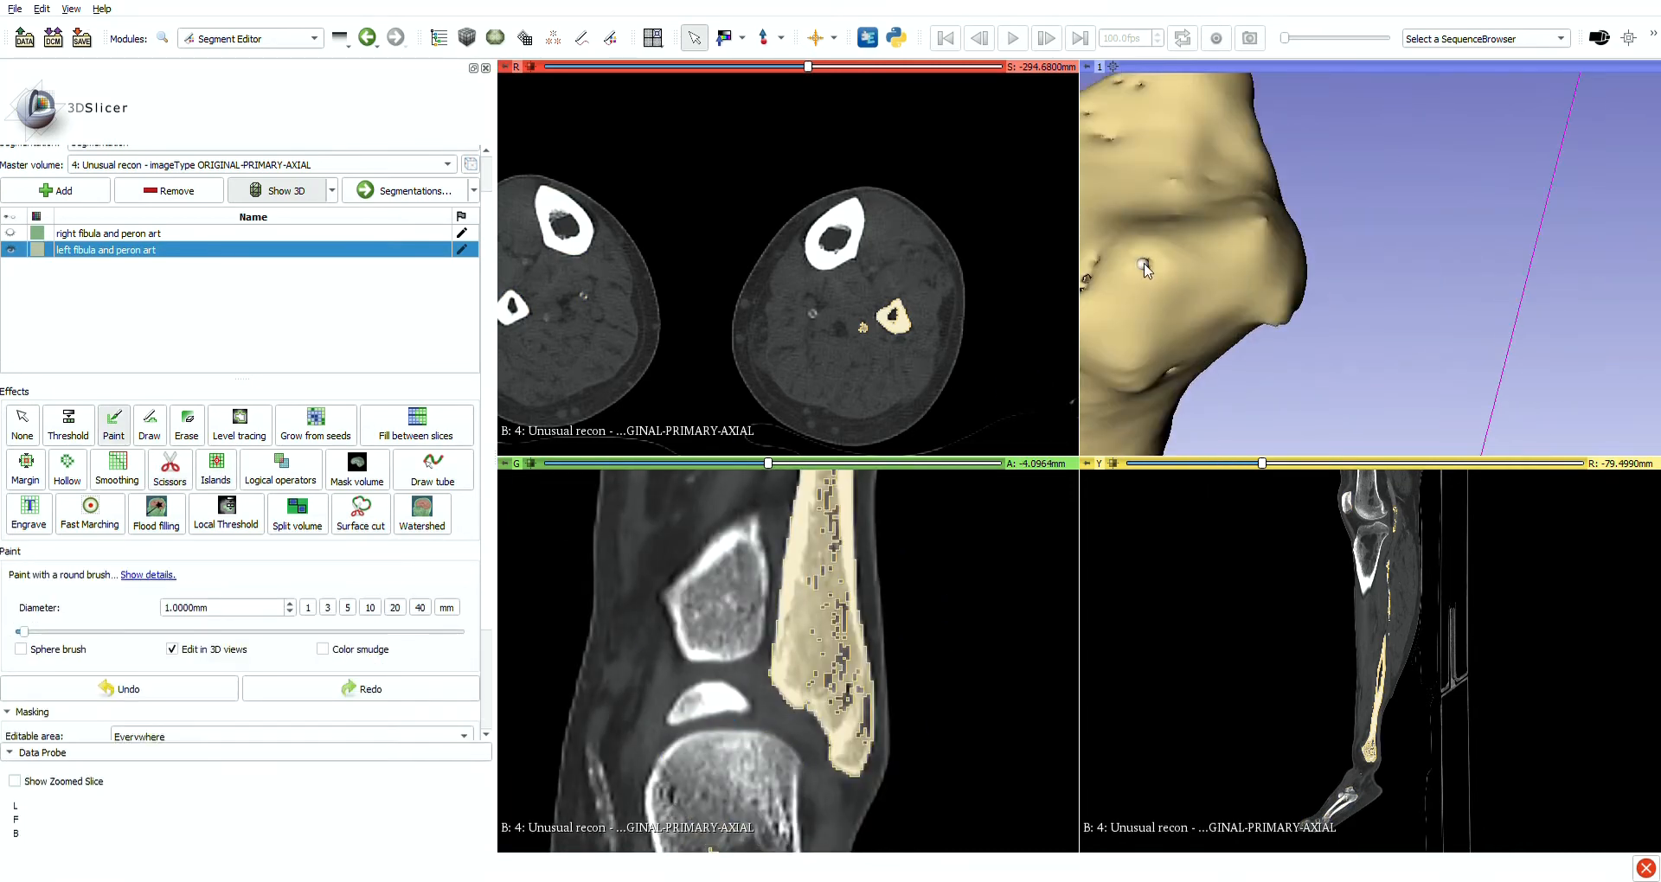
{"action": "middle_click_drag", "start_coordinate": [1142, 268], "coordinate": [1626, 265]}
{"action": "left_click", "coordinate": [23, 425]}
Fill the surface gaps in the peroneal artery around its branching in the 3D view with the 1 mm brush
{"action": "scroll", "coordinate": [1528, 304], "scroll_direction": "down", "scroll_amount": 3}
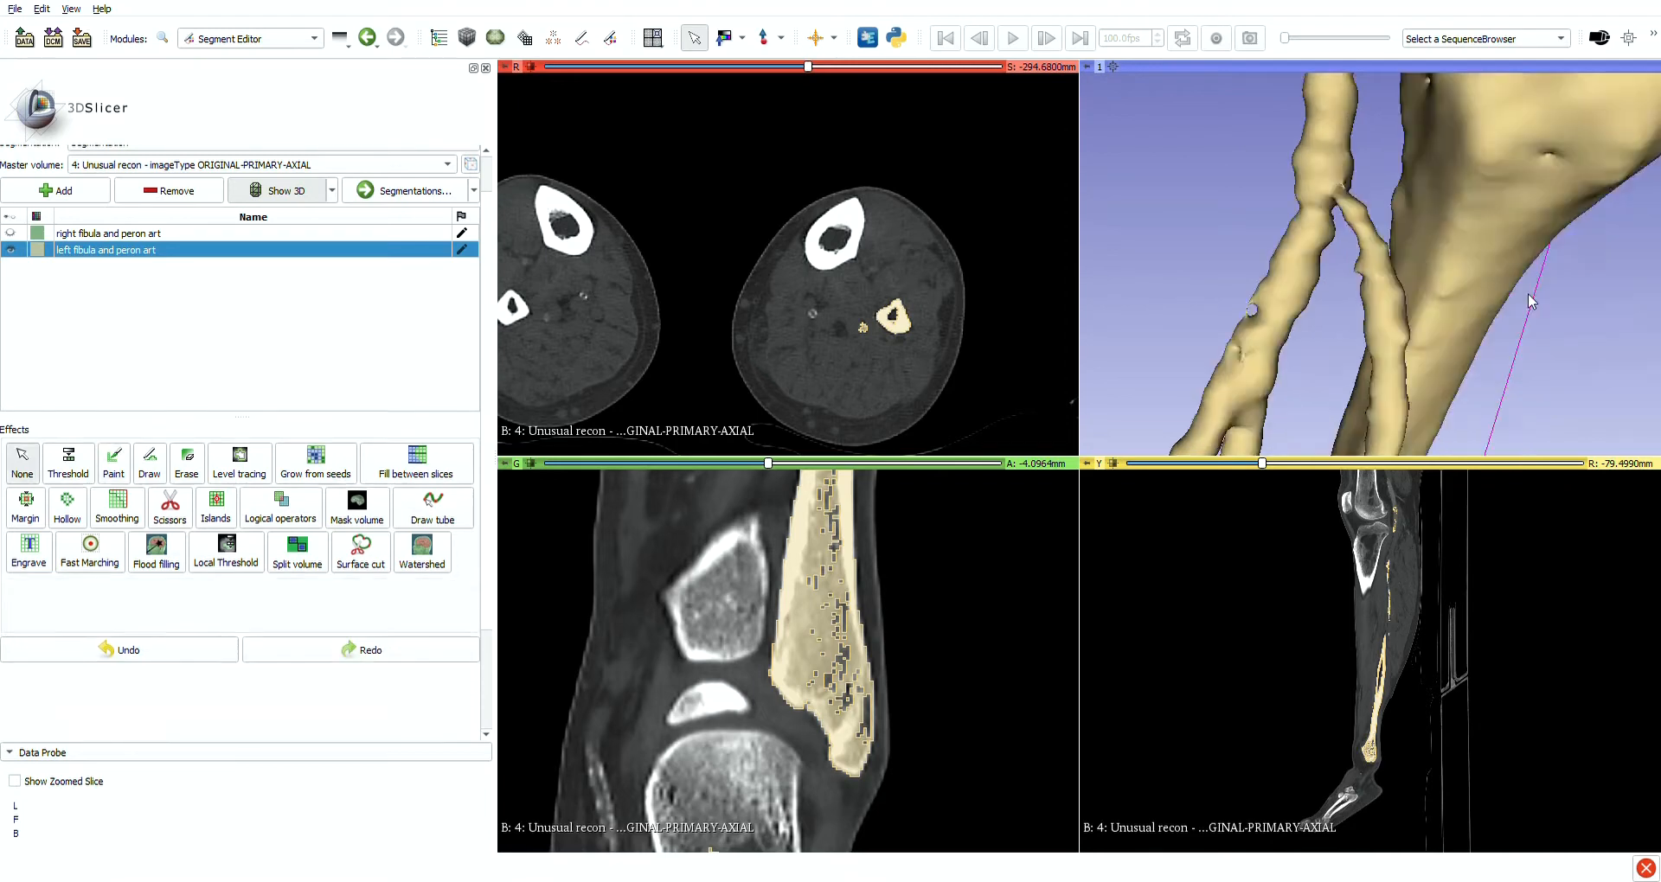
{"action": "left_click", "coordinate": [114, 463]}
{"action": "mouse_move", "coordinate": [1528, 304]}
{"action": "left_mouse_down"}
{"action": "mouse_move", "coordinate": [1419, 249]}
{"action": "mouse_move", "coordinate": [1346, 300]}
{"action": "mouse_move", "coordinate": [1309, 278]}
{"action": "mouse_move", "coordinate": [1349, 225]}
{"action": "mouse_move", "coordinate": [1298, 259]}
{"action": "left_mouse_up"}
{"action": "left_click", "coordinate": [23, 425]}
{"action": "scroll", "coordinate": [1310, 279], "scroll_direction": "down", "scroll_amount": 3}
{"action": "scroll", "coordinate": [1297, 259], "scroll_direction": "up", "scroll_amount": 5}
{"action": "left_click", "coordinate": [113, 462]}
{"action": "mouse_move", "coordinate": [1245, 214]}
{"action": "left_mouse_down"}
{"action": "mouse_move", "coordinate": [1355, 318]}
{"action": "mouse_move", "coordinate": [1280, 260]}
{"action": "left_mouse_up"}
Touch up the surface at the fibula's upper end in the 3D view and undo the last edit
{"action": "left_click", "coordinate": [23, 425]}
{"action": "left_click", "coordinate": [187, 425]}
{"action": "scroll", "coordinate": [1257, 111], "scroll_direction": "down", "scroll_amount": 3}
{"action": "left_click_drag", "start_coordinate": [1257, 111], "coordinate": [1324, 211]}
{"action": "left_click", "coordinate": [113, 425]}
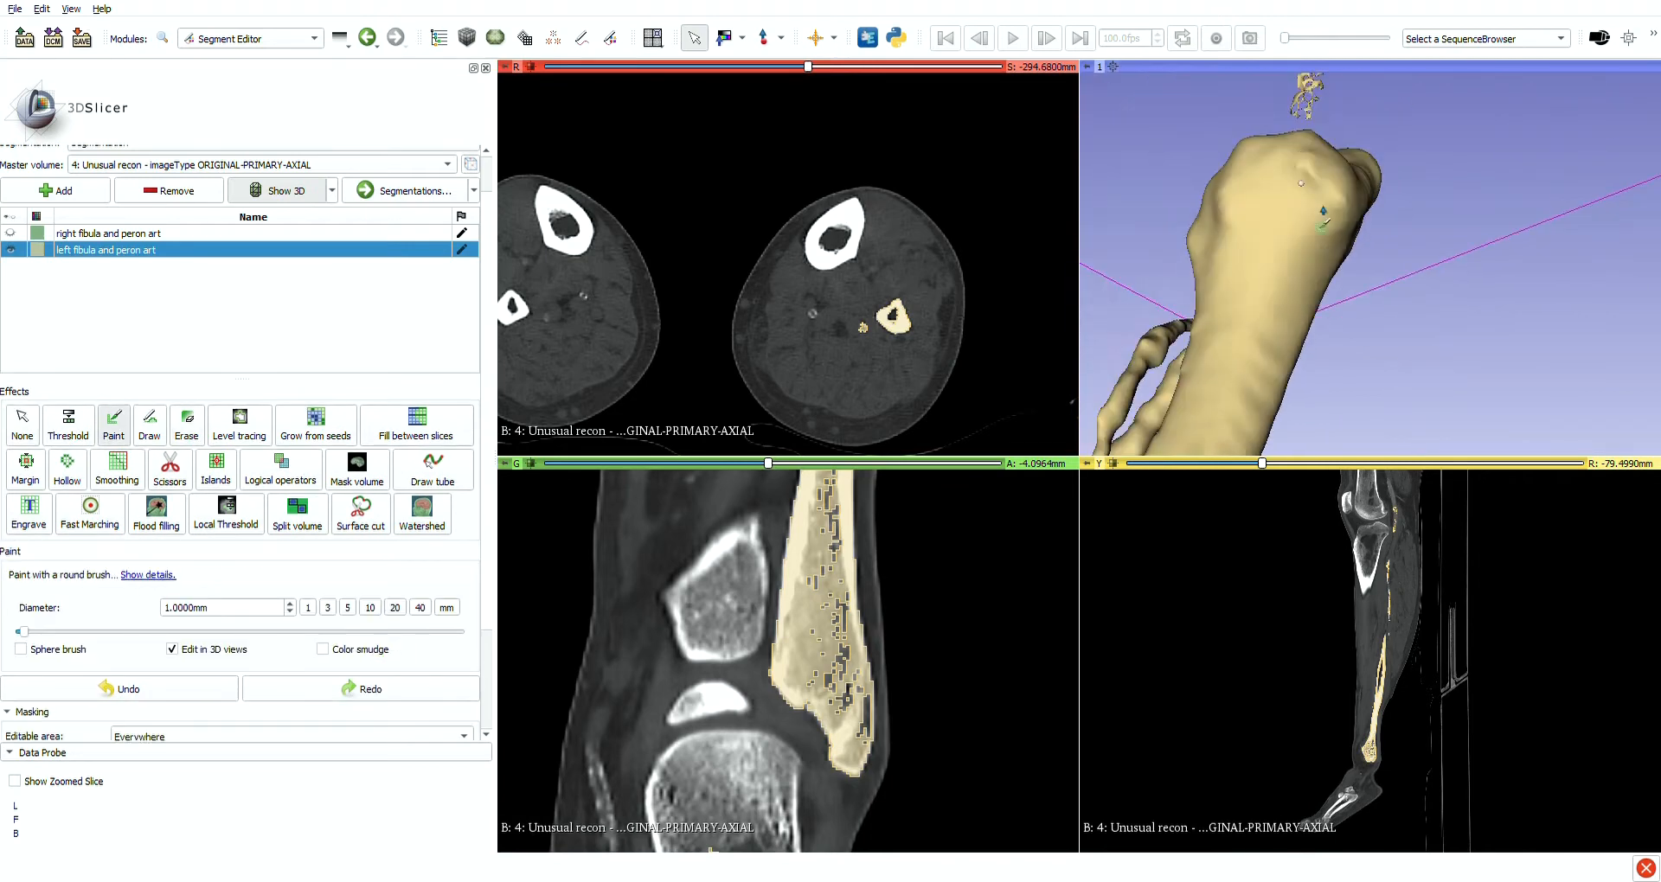
{"action": "left_click", "coordinate": [120, 689]}
Paint over the small defects on the fibula surface beside the peroneal artery in the 3D view with the 1 mm brush
{"action": "left_click", "coordinate": [22, 425]}
{"action": "mouse_move", "coordinate": [1258, 323]}
{"action": "left_mouse_down"}
{"action": "mouse_move", "coordinate": [1301, 277]}
{"action": "mouse_move", "coordinate": [1443, 352]}
{"action": "mouse_move", "coordinate": [1403, 346]}
{"action": "left_mouse_up"}
{"action": "scroll", "coordinate": [1280, 294], "scroll_direction": "up", "scroll_amount": 3}
{"action": "left_click", "coordinate": [113, 425]}
{"action": "left_click", "coordinate": [23, 424]}
{"action": "left_click", "coordinate": [114, 463]}
{"action": "left_click", "coordinate": [22, 425]}
{"action": "scroll", "coordinate": [1346, 337], "scroll_direction": "down", "scroll_amount": 3}
{"action": "scroll", "coordinate": [1443, 352], "scroll_direction": "up", "scroll_amount": 4}
{"action": "left_click", "coordinate": [113, 463]}
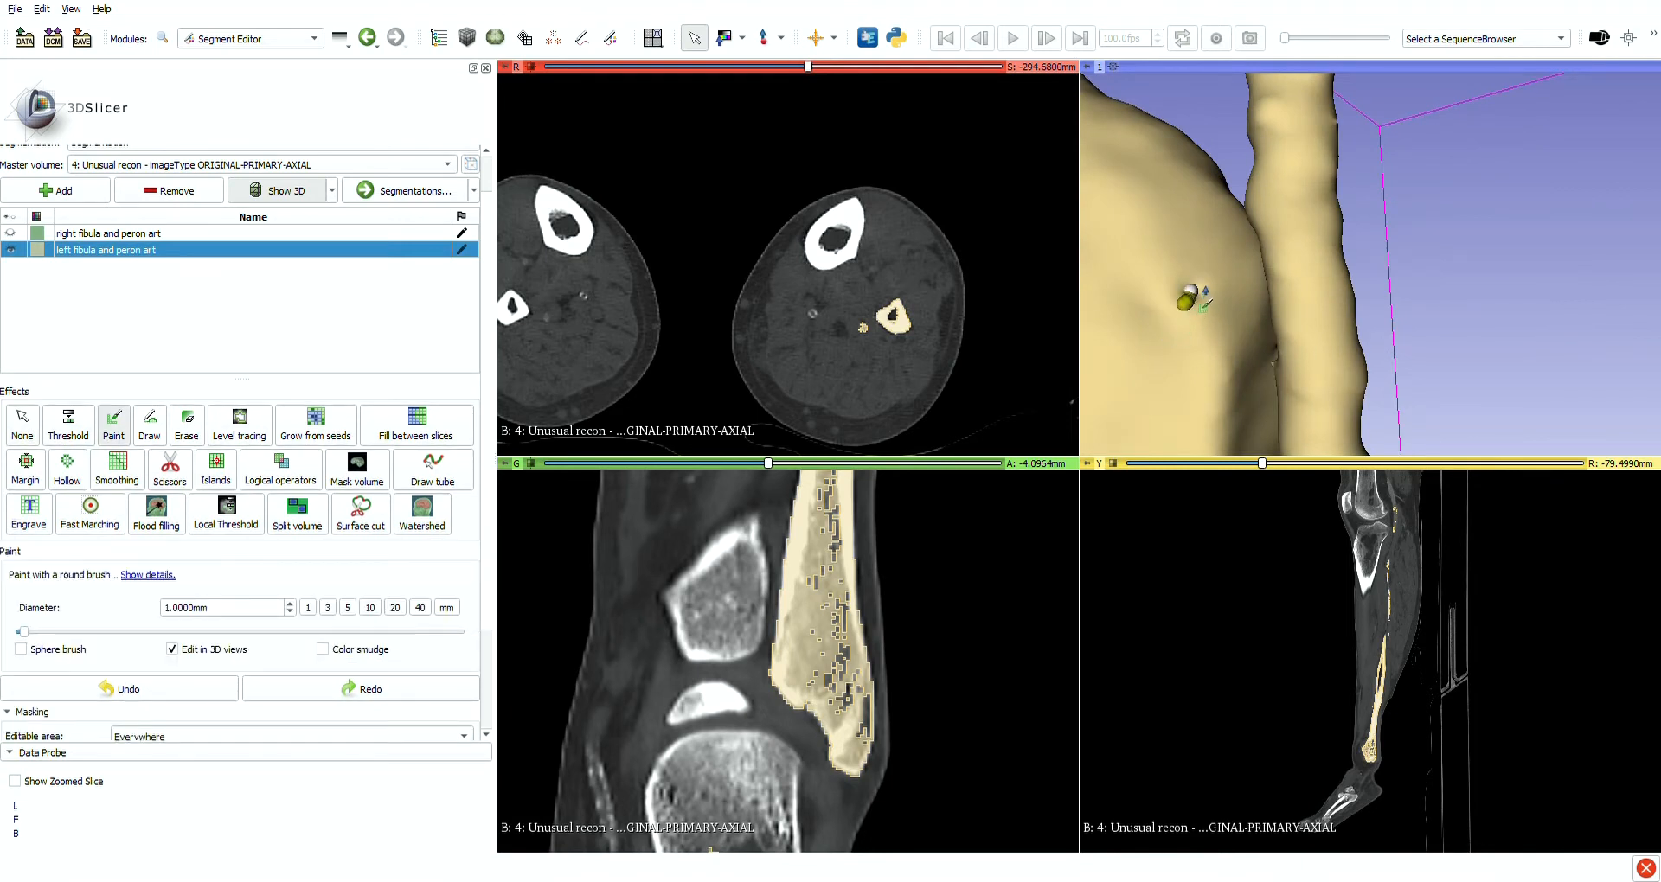
{"action": "key", "text": "Escape"}
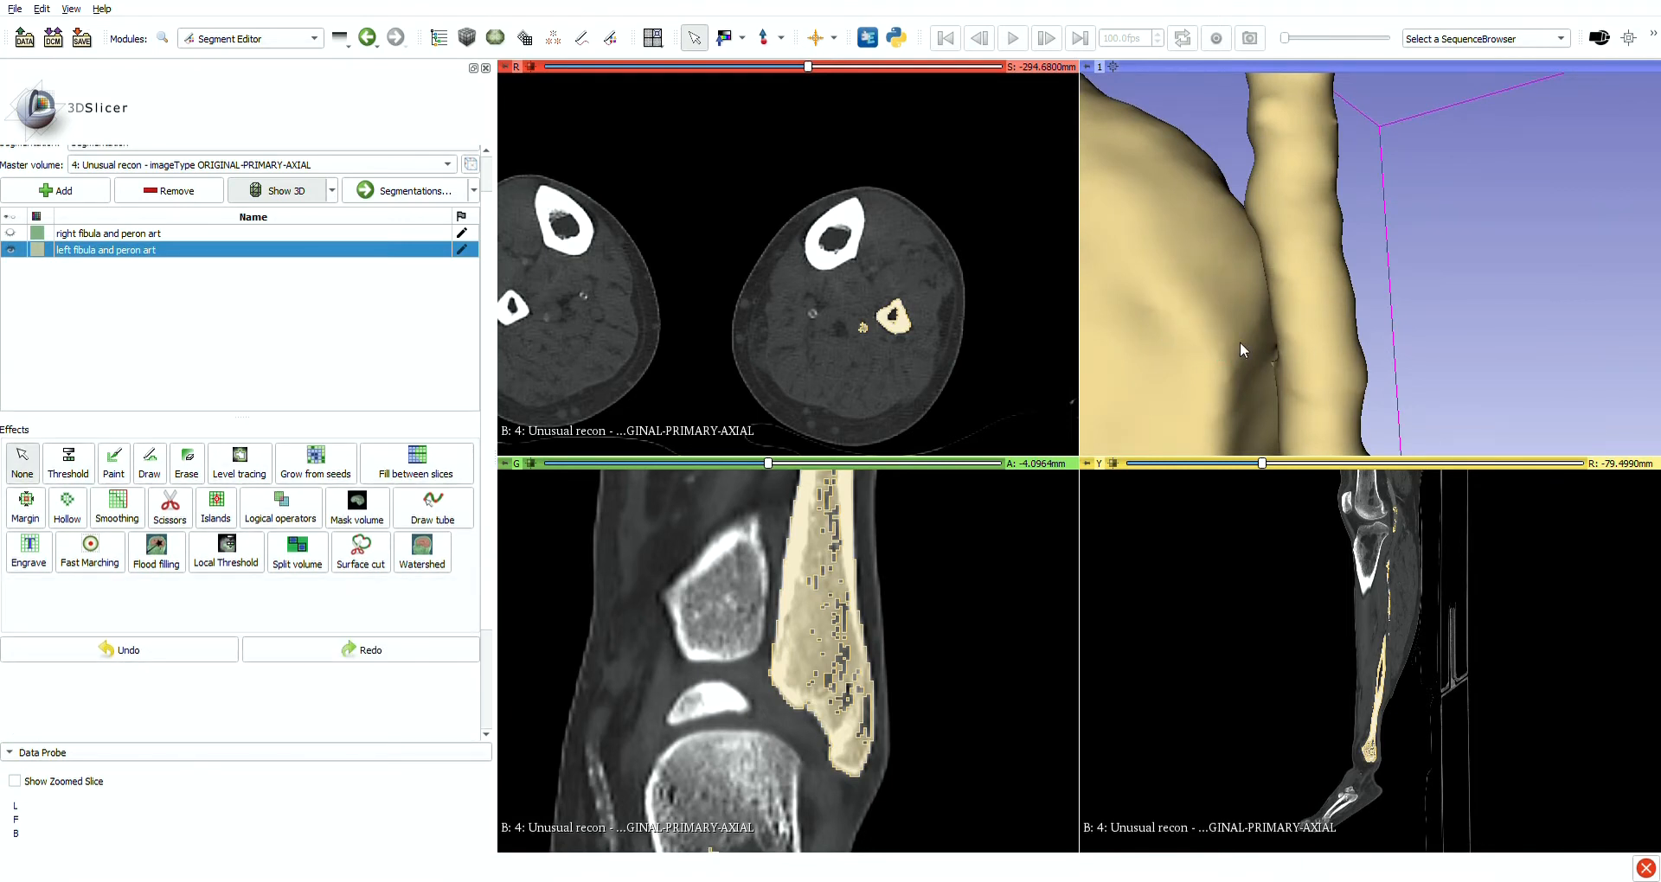
Fill the small hole in the flat fibula surface facing the artery in the 3D view with the 1 mm brush
{"action": "mouse_move", "coordinate": [1239, 341]}
{"action": "left_mouse_down"}
{"action": "mouse_move", "coordinate": [1283, 359]}
{"action": "mouse_move", "coordinate": [1321, 246]}
{"action": "mouse_move", "coordinate": [1258, 314]}
{"action": "mouse_move", "coordinate": [1534, 310]}
{"action": "mouse_move", "coordinate": [1378, 240]}
{"action": "mouse_move", "coordinate": [1298, 337]}
{"action": "mouse_move", "coordinate": [1332, 272]}
{"action": "left_mouse_up"}
{"action": "key", "text": "space"}
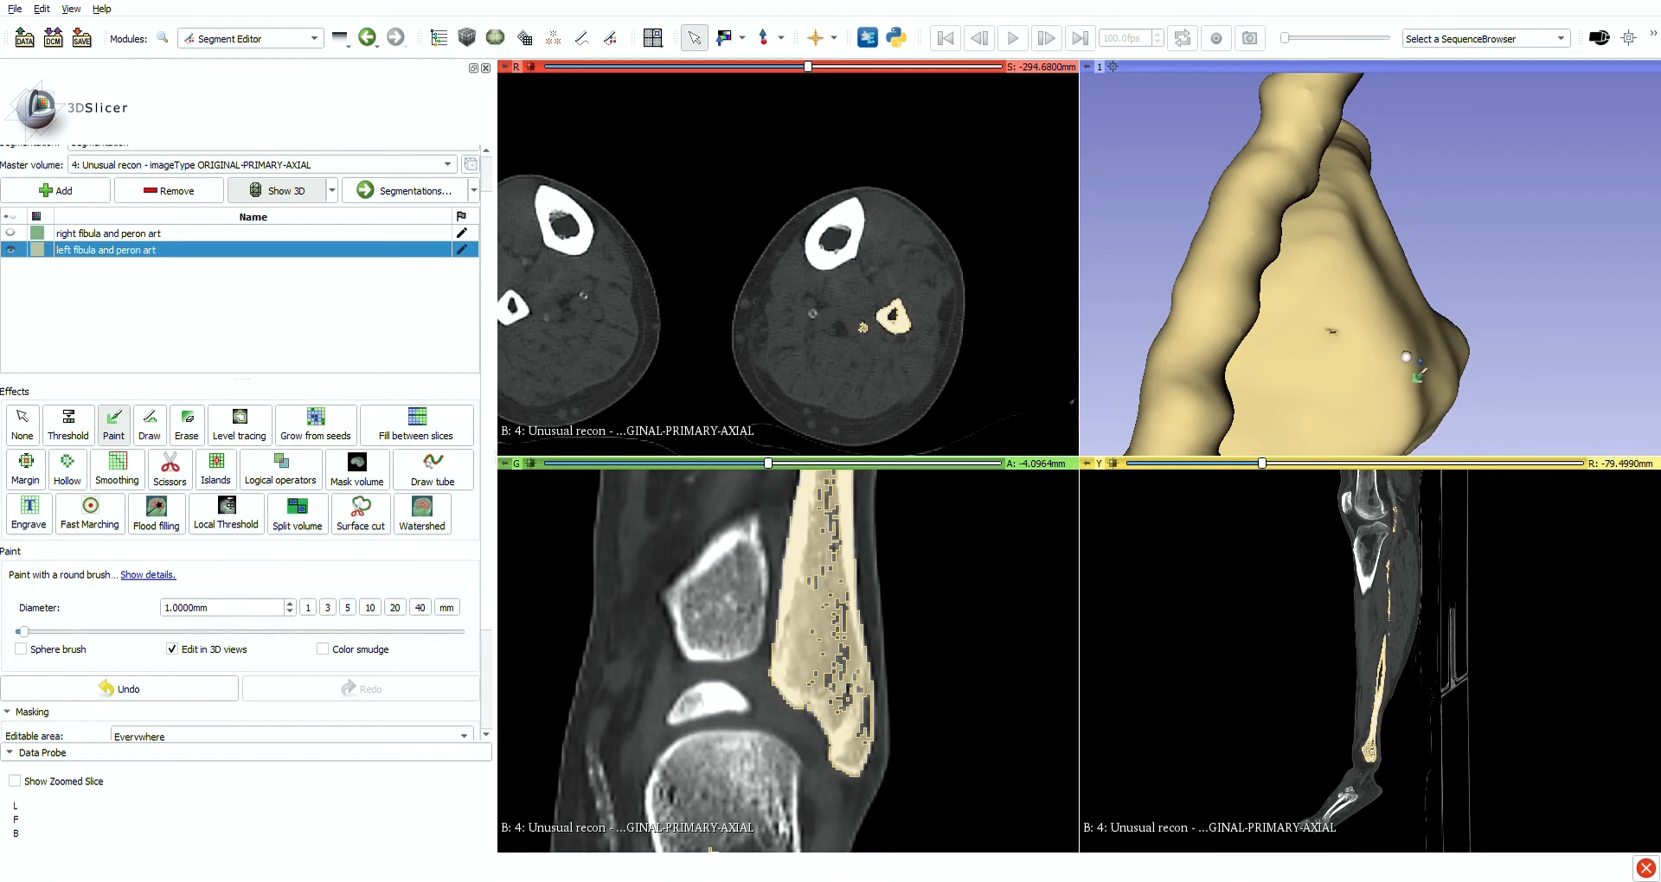
{"action": "key", "text": "Escape"}
{"action": "mouse_move", "coordinate": [1367, 333]}
{"action": "left_mouse_down"}
{"action": "mouse_move", "coordinate": [1360, 352]}
{"action": "mouse_move", "coordinate": [1375, 312]}
{"action": "mouse_move", "coordinate": [1363, 370]}
{"action": "mouse_move", "coordinate": [1349, 333]}
{"action": "left_mouse_up"}
{"action": "scroll", "coordinate": [1313, 340], "scroll_direction": "down", "scroll_amount": 2}
{"action": "scroll", "coordinate": [1322, 327], "scroll_direction": "up", "scroll_amount": 3}
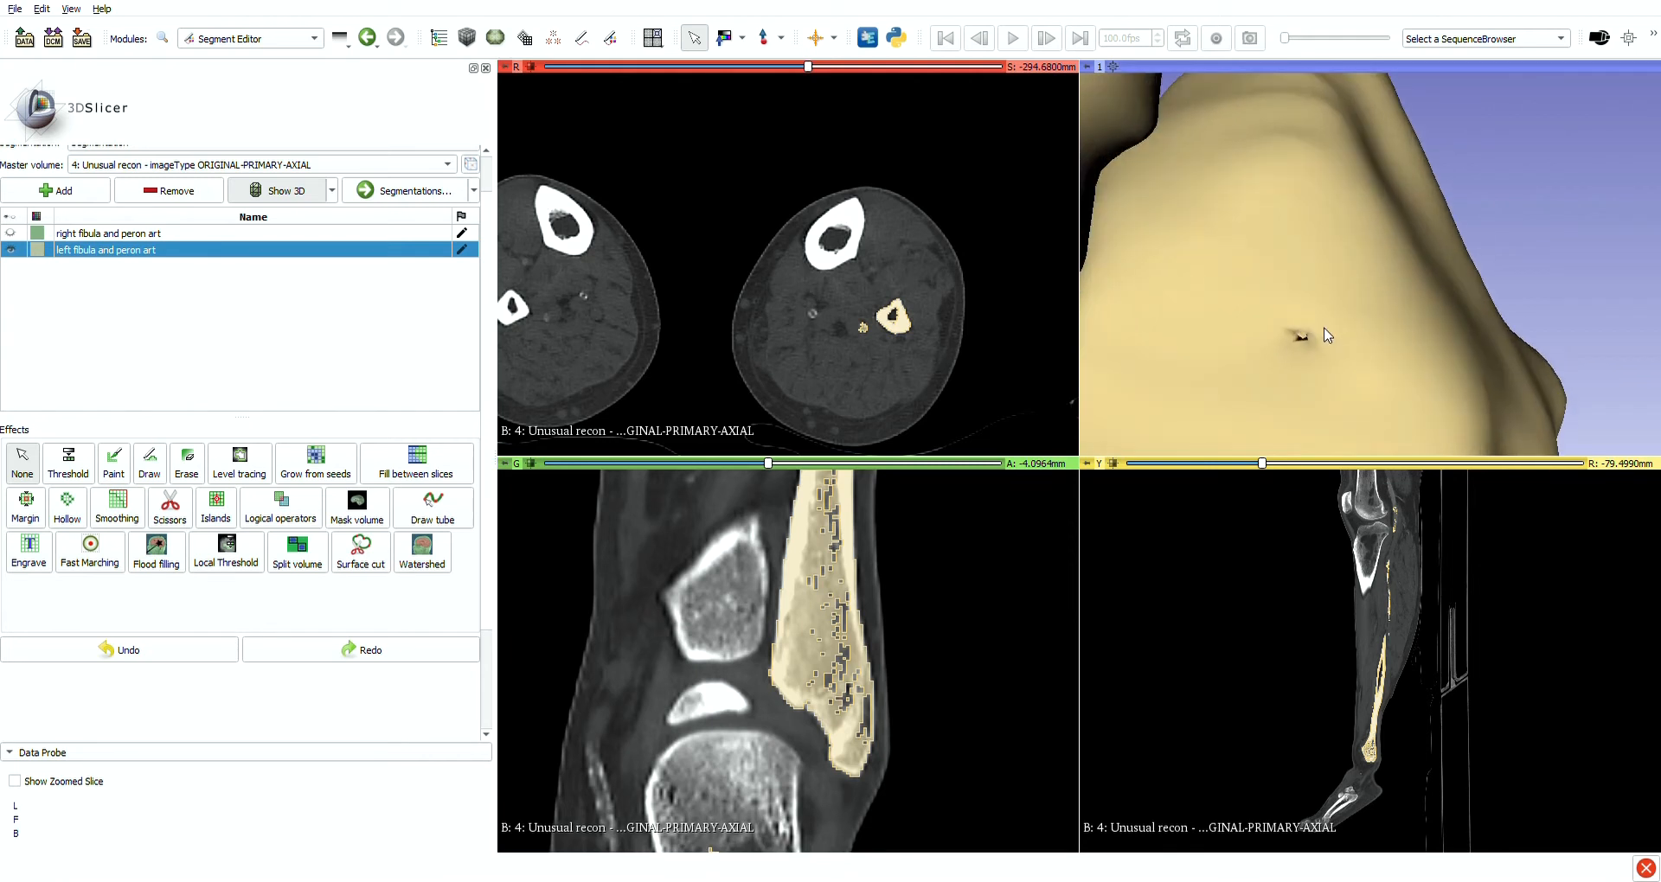
{"action": "key", "text": "space"}
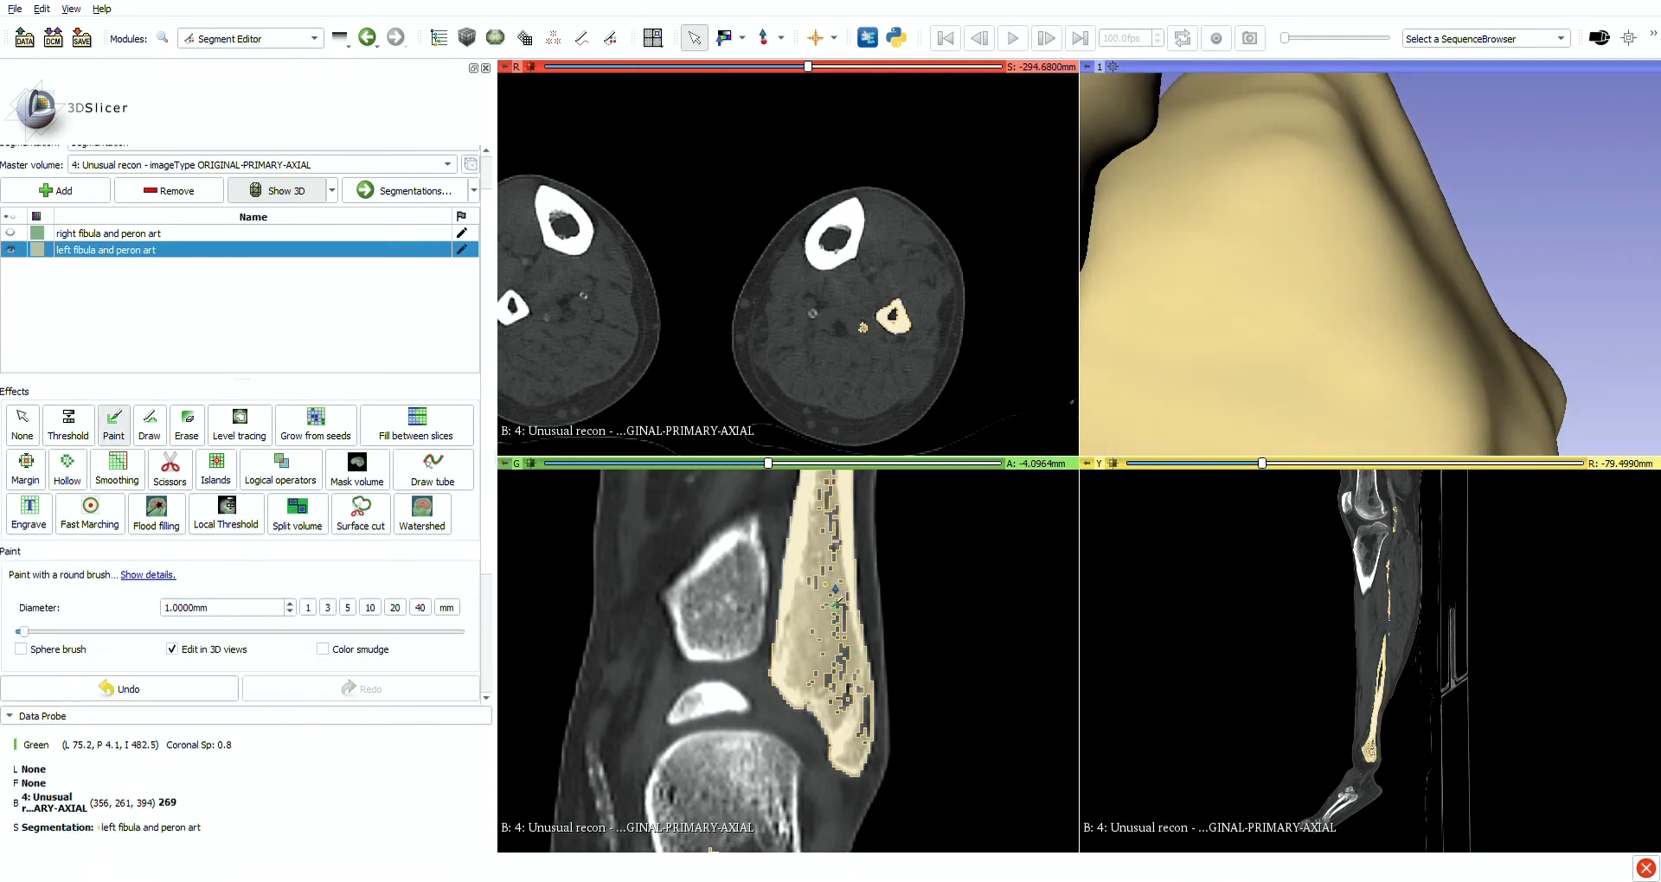
{"action": "key", "text": "Escape"}
Examine the fibula shaft and peroneal artery from several sides in 3D for remaining surface defects
{"action": "scroll", "coordinate": [1395, 327], "scroll_direction": "down", "scroll_amount": 2}
{"action": "left_click_drag", "start_coordinate": [1393, 324], "coordinate": [1392, 335]}
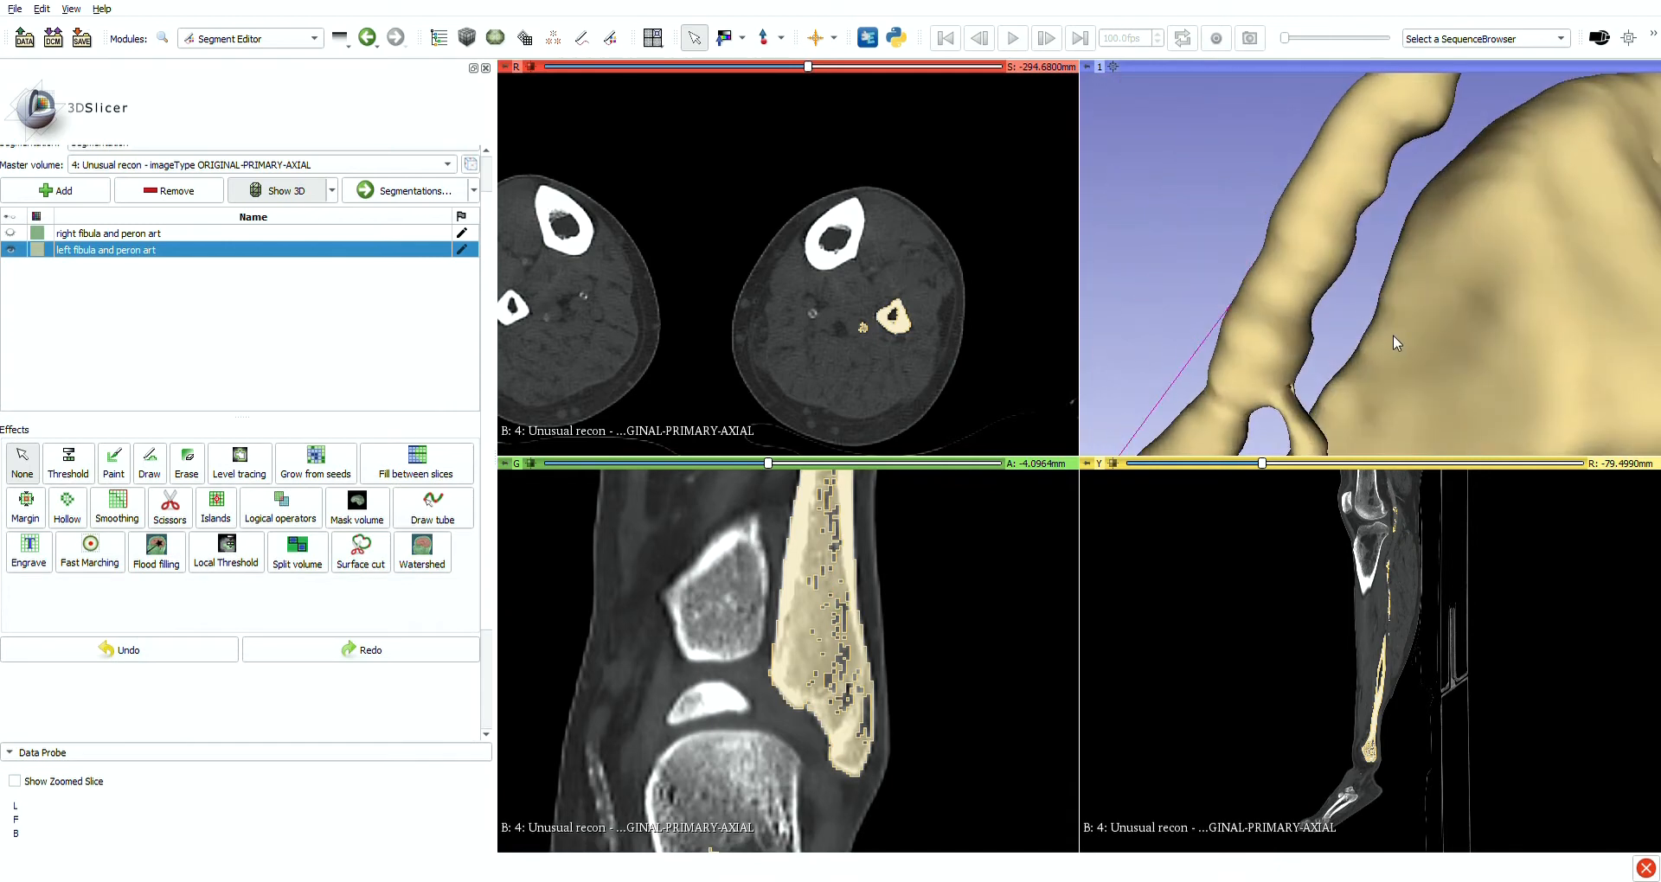
{"action": "scroll", "coordinate": [1413, 324], "scroll_direction": "up", "scroll_amount": 2}
{"action": "scroll", "coordinate": [1420, 329], "scroll_direction": "down", "scroll_amount": 5}
{"action": "left_click_drag", "start_coordinate": [1489, 349], "coordinate": [1410, 319]}
{"action": "scroll", "coordinate": [1410, 324], "scroll_direction": "down", "scroll_amount": 6}
{"action": "middle_click_drag", "start_coordinate": [1405, 391], "coordinate": [1426, 245]}
{"action": "scroll", "coordinate": [1427, 260], "scroll_direction": "up", "scroll_amount": 8}
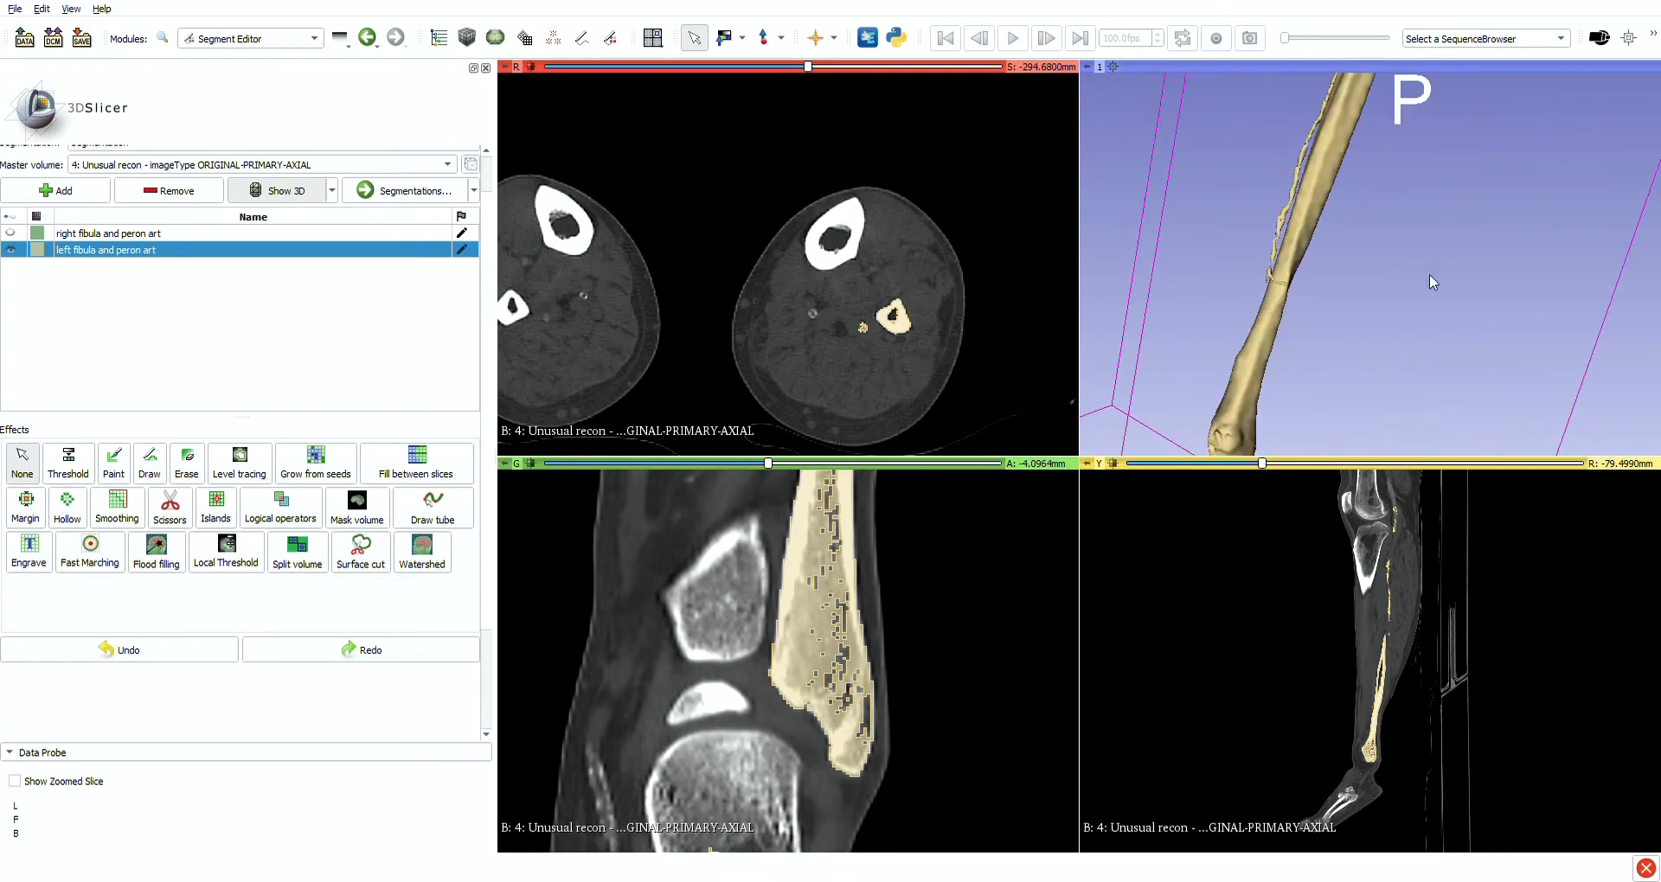
{"action": "mouse_move", "coordinate": [1238, 322]}
{"action": "middle_mouse_down"}
{"action": "mouse_move", "coordinate": [1102, 329]}
{"action": "mouse_move", "coordinate": [1233, 333]}
{"action": "middle_mouse_up"}
{"action": "left_click_drag", "start_coordinate": [1481, 346], "coordinate": [1337, 377]}
{"action": "scroll", "coordinate": [1240, 354], "scroll_direction": "up", "scroll_amount": 3}
{"action": "scroll", "coordinate": [1242, 353], "scroll_direction": "down", "scroll_amount": 5}
{"action": "scroll", "coordinate": [1382, 374], "scroll_direction": "up", "scroll_amount": 3}
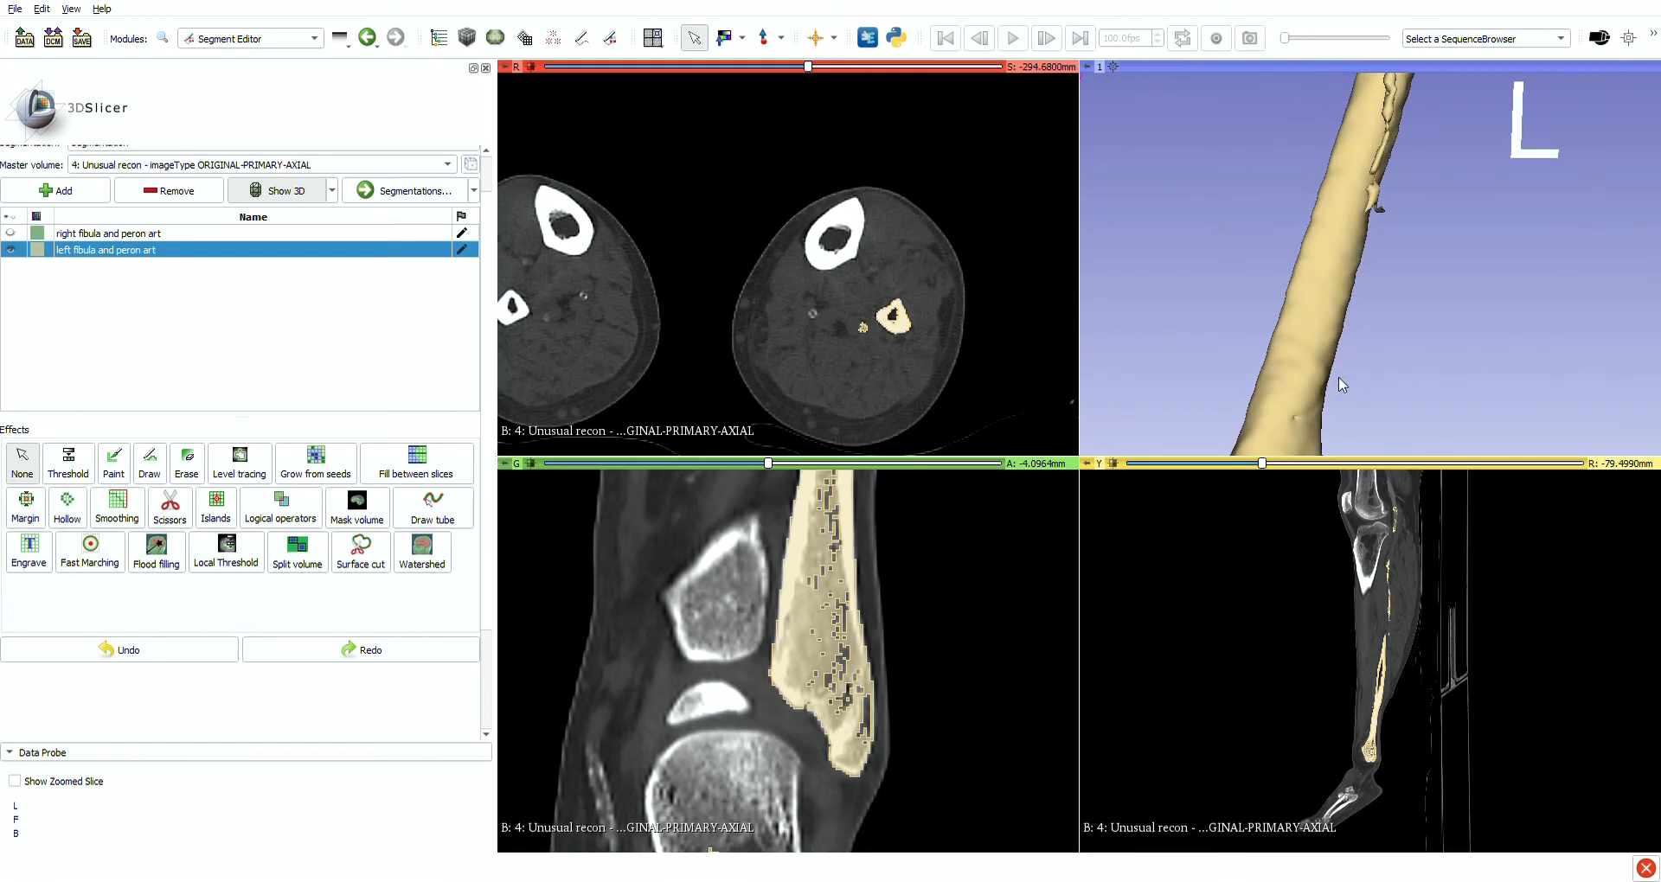
Paint over the small pit on the lower fibula shaft in the 3D view with the 1 mm brush
{"action": "middle_click_drag", "start_coordinate": [1337, 377], "coordinate": [1341, 222]}
{"action": "scroll", "coordinate": [1341, 221], "scroll_direction": "up", "scroll_amount": 4}
{"action": "left_click_drag", "start_coordinate": [1341, 221], "coordinate": [1257, 251]}
{"action": "middle_click_drag", "start_coordinate": [1258, 251], "coordinate": [1340, 297]}
{"action": "scroll", "coordinate": [1341, 297], "scroll_direction": "up", "scroll_amount": 3}
{"action": "mouse_move", "coordinate": [1341, 298]}
{"action": "left_mouse_down"}
{"action": "mouse_move", "coordinate": [1279, 293]}
{"action": "mouse_move", "coordinate": [1316, 241]}
{"action": "mouse_move", "coordinate": [1324, 274]}
{"action": "mouse_move", "coordinate": [1285, 251]}
{"action": "left_mouse_up"}
{"action": "key", "text": "space"}
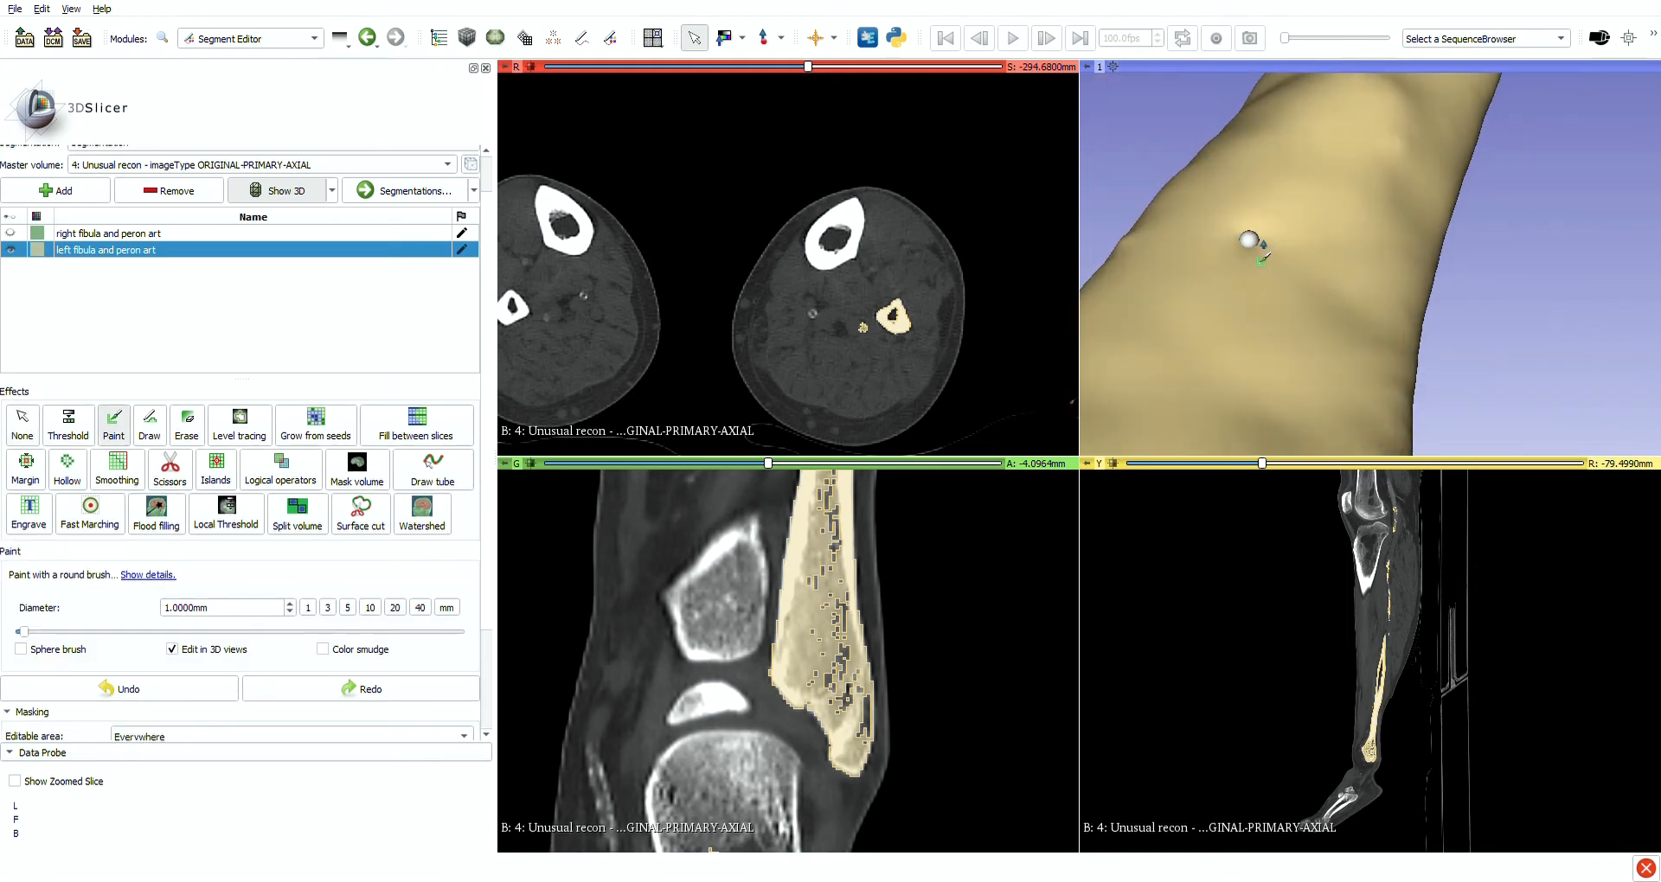
{"action": "key", "text": "Escape"}
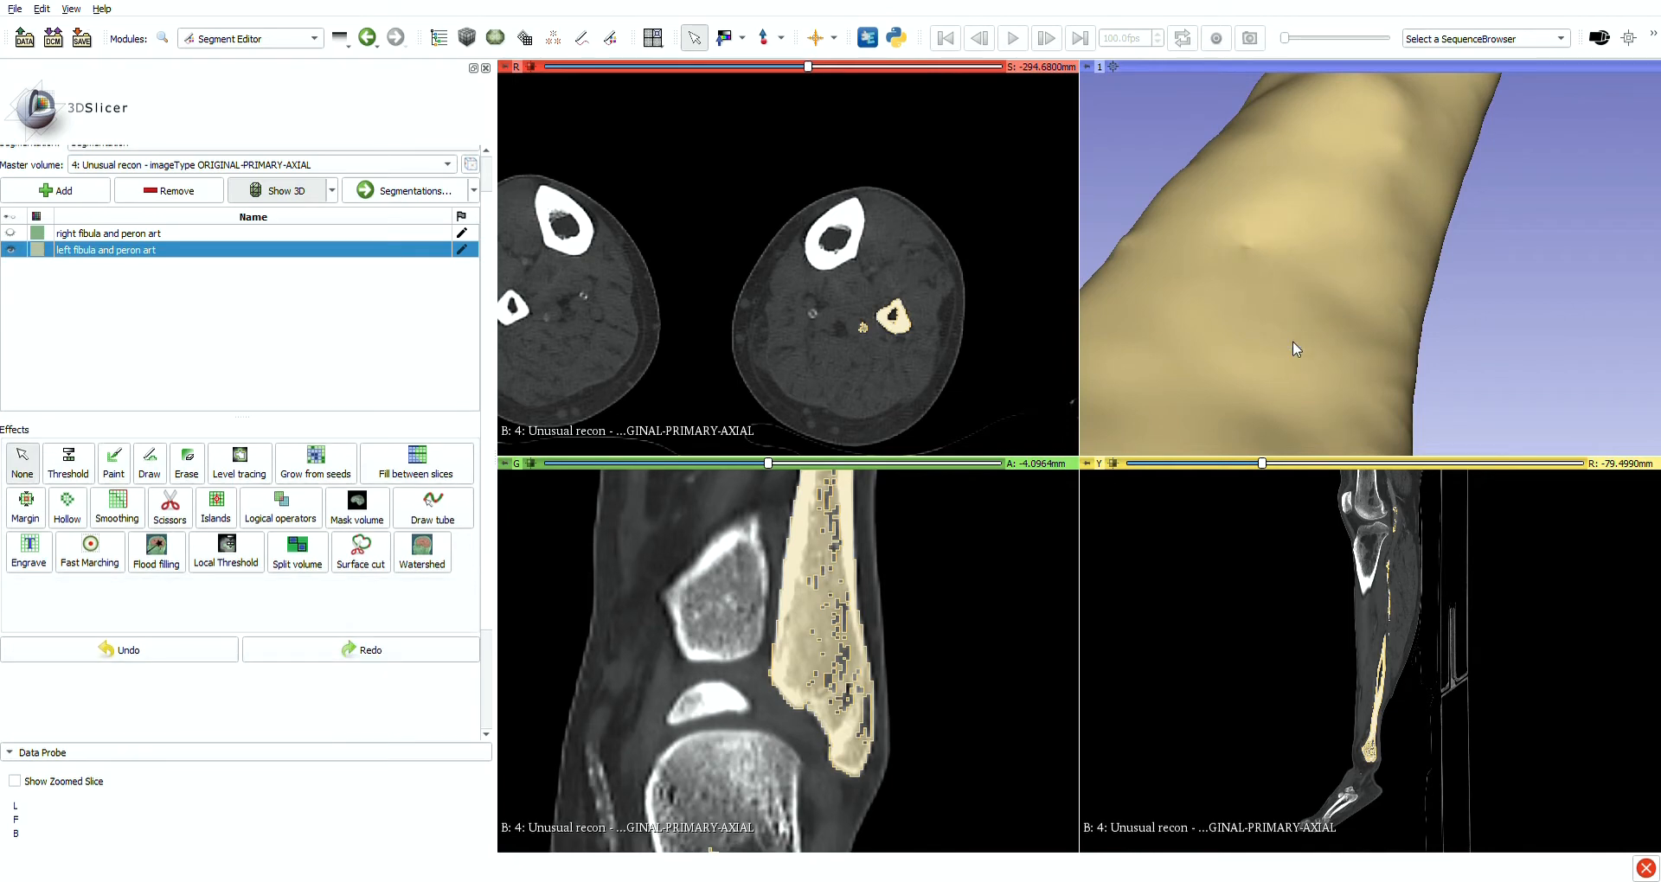
Fill the elongated groove near the fibula's ankle end in the 3D view with a 1 mm brush stroke
{"action": "scroll", "coordinate": [1290, 337], "scroll_direction": "down", "scroll_amount": 5}
{"action": "mouse_move", "coordinate": [1289, 331]}
{"action": "left_mouse_down"}
{"action": "mouse_move", "coordinate": [1414, 336]}
{"action": "mouse_move", "coordinate": [1293, 334]}
{"action": "mouse_move", "coordinate": [1430, 359]}
{"action": "mouse_move", "coordinate": [1347, 289]}
{"action": "left_mouse_up"}
{"action": "scroll", "coordinate": [1347, 289], "scroll_direction": "up", "scroll_amount": 5}
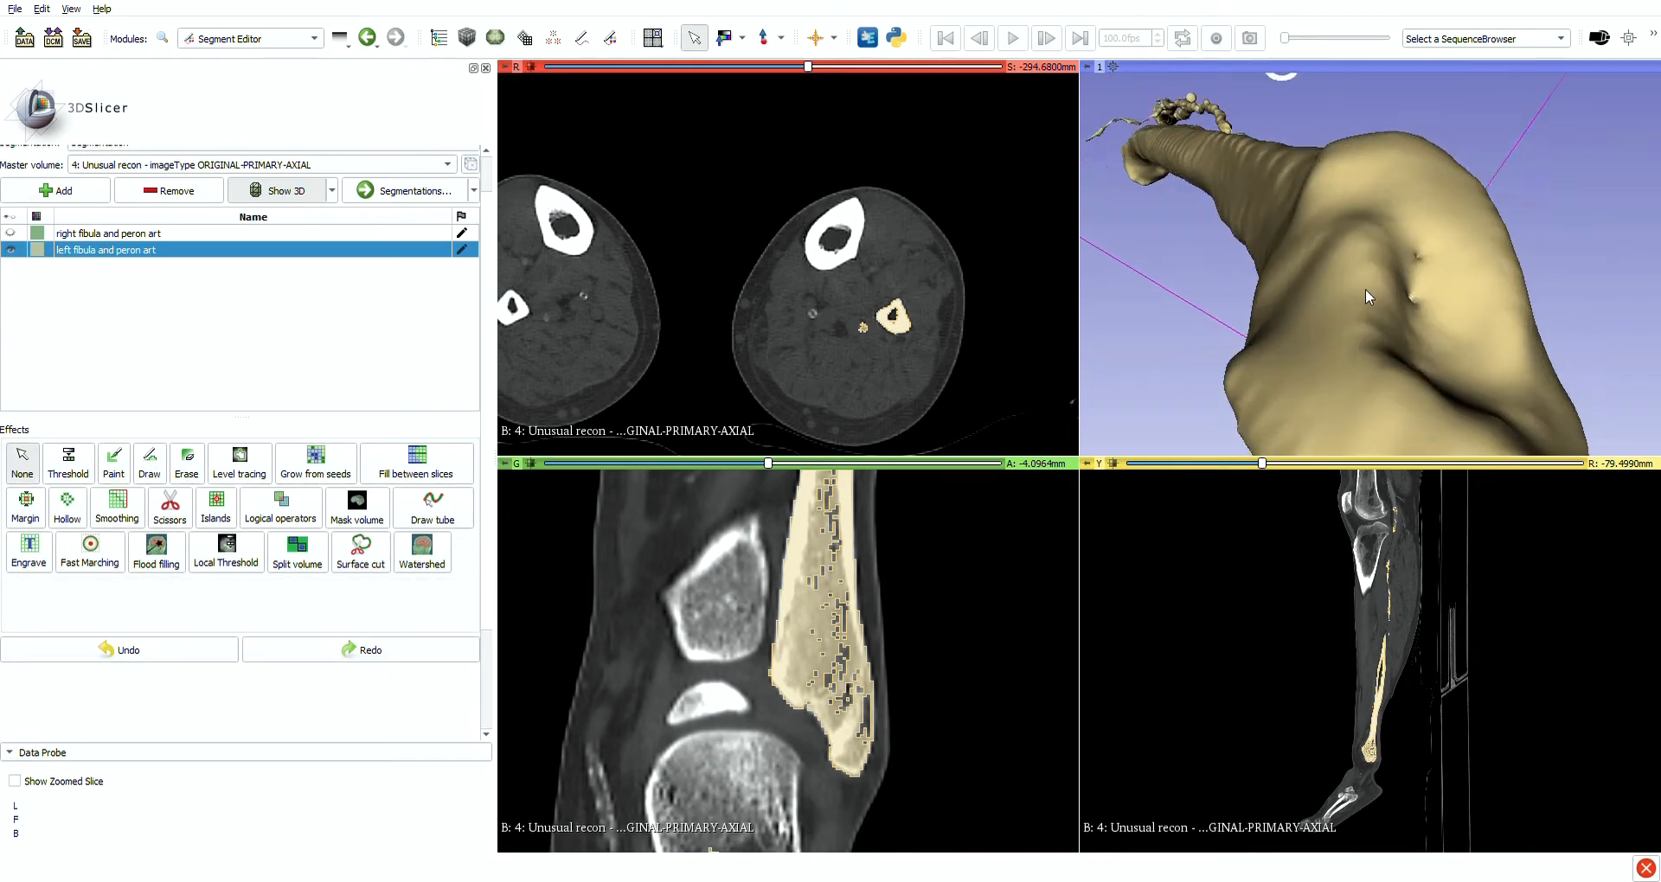
{"action": "mouse_move", "coordinate": [1470, 299]}
{"action": "left_mouse_down"}
{"action": "mouse_move", "coordinate": [1286, 314]}
{"action": "mouse_move", "coordinate": [1297, 225]}
{"action": "left_mouse_up"}
{"action": "key", "text": "space"}
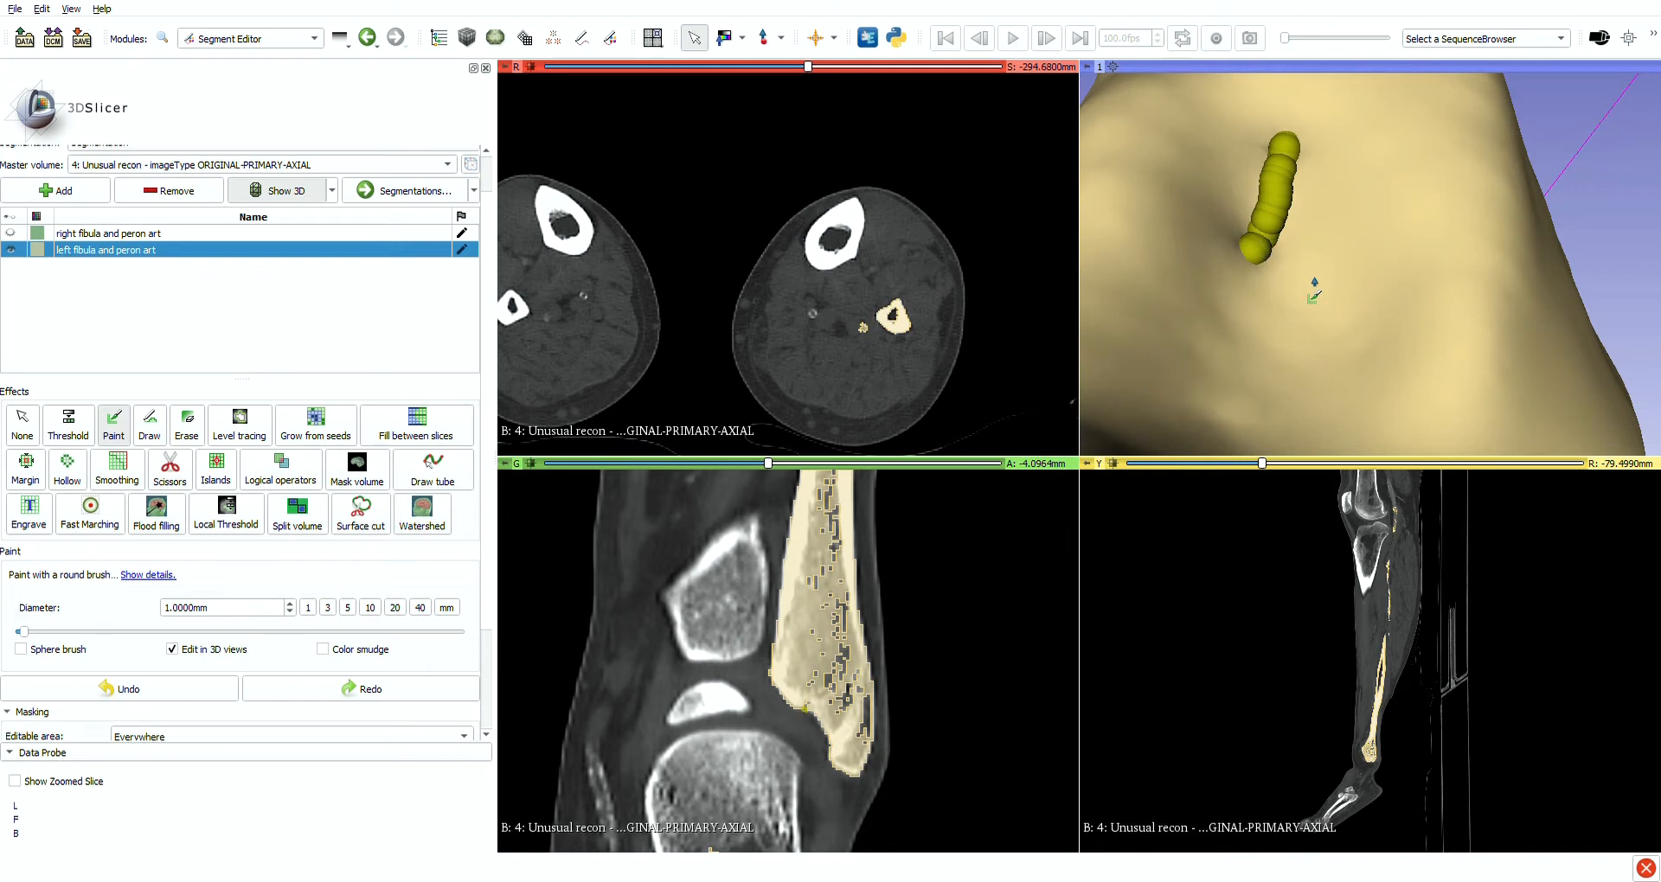
{"action": "key", "text": "space"}
Paint over the neighbouring pits at the tip of the lateral malleolus in the 3D view with the 1 mm brush
{"action": "scroll", "coordinate": [1300, 277], "scroll_direction": "down", "scroll_amount": 7}
{"action": "mouse_move", "coordinate": [1302, 278]}
{"action": "left_mouse_down"}
{"action": "mouse_move", "coordinate": [1336, 326]}
{"action": "mouse_move", "coordinate": [1311, 346]}
{"action": "mouse_move", "coordinate": [1285, 294]}
{"action": "mouse_move", "coordinate": [1242, 327]}
{"action": "mouse_move", "coordinate": [1439, 220]}
{"action": "mouse_move", "coordinate": [1325, 313]}
{"action": "left_mouse_up"}
{"action": "scroll", "coordinate": [1303, 329], "scroll_direction": "up", "scroll_amount": 4}
{"action": "key", "text": "4"}
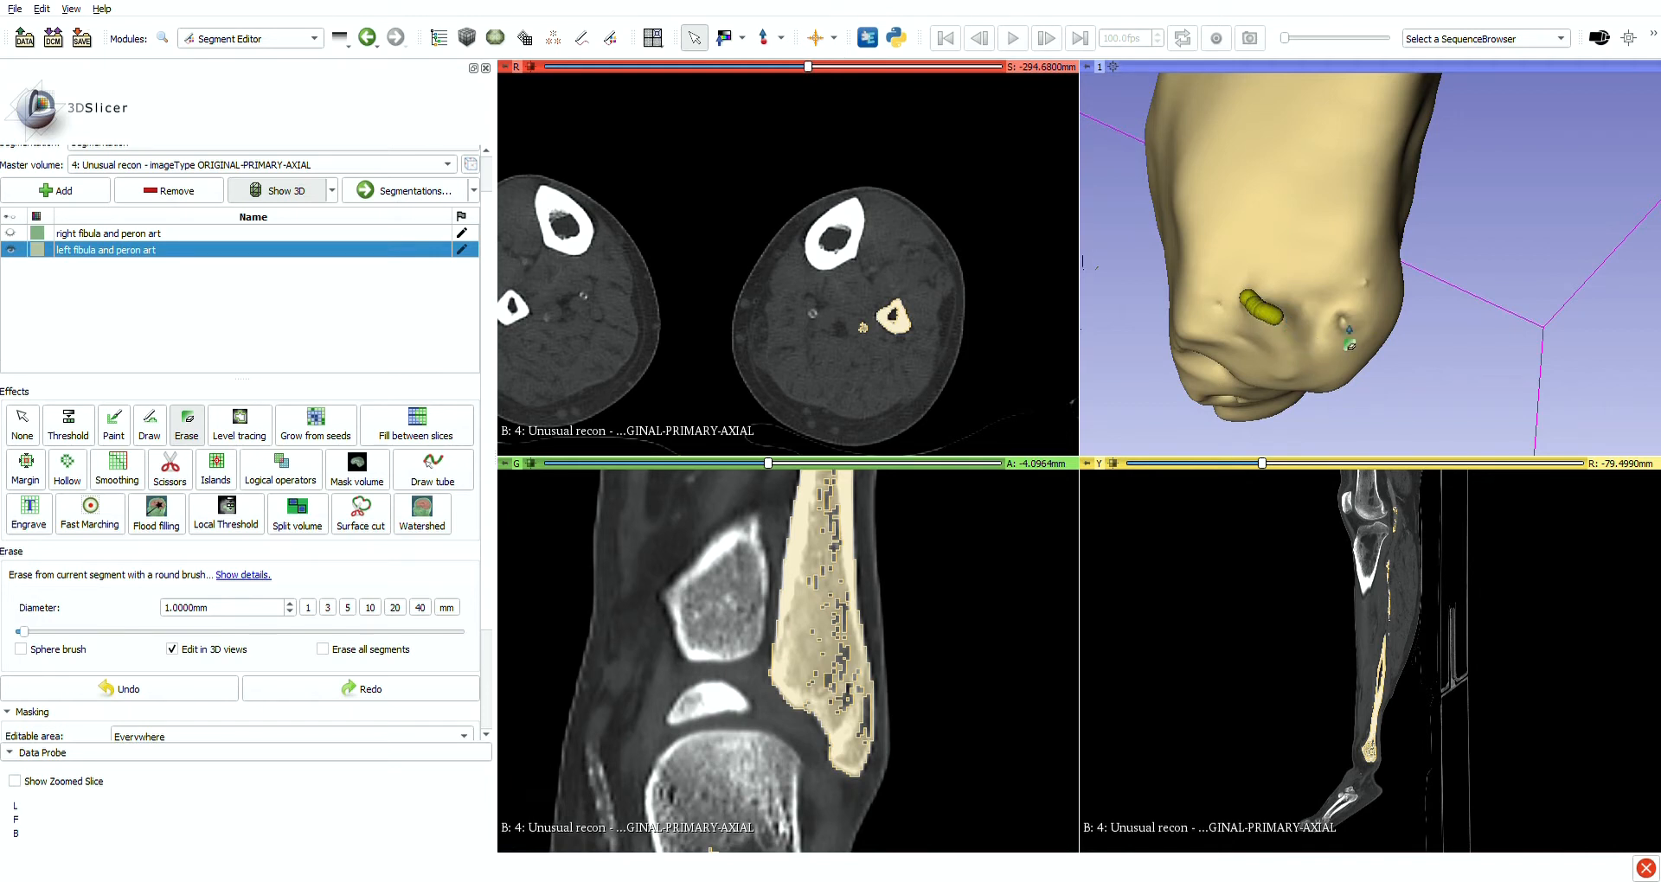
{"action": "key", "text": "2"}
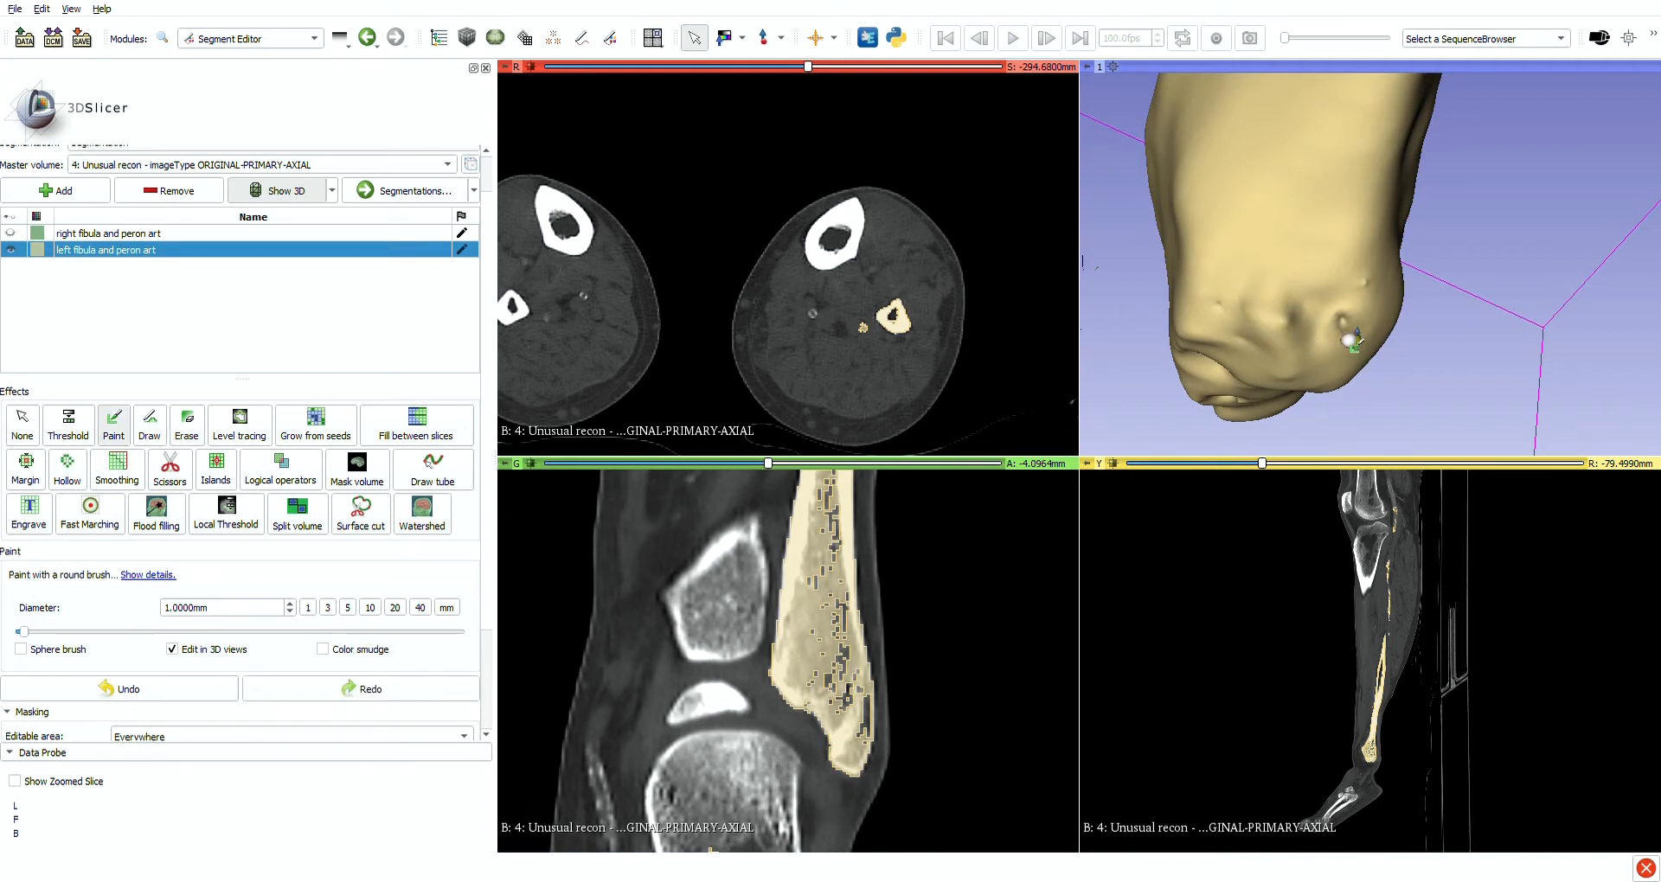
{"action": "key", "text": "space"}
Touch up the hollow on the inner side of the malleolus in the 3D view and undo the misplaced stroke
{"action": "left_click_drag", "start_coordinate": [1363, 335], "coordinate": [1337, 270]}
{"action": "key", "text": "space"}
{"action": "key", "text": "space"}
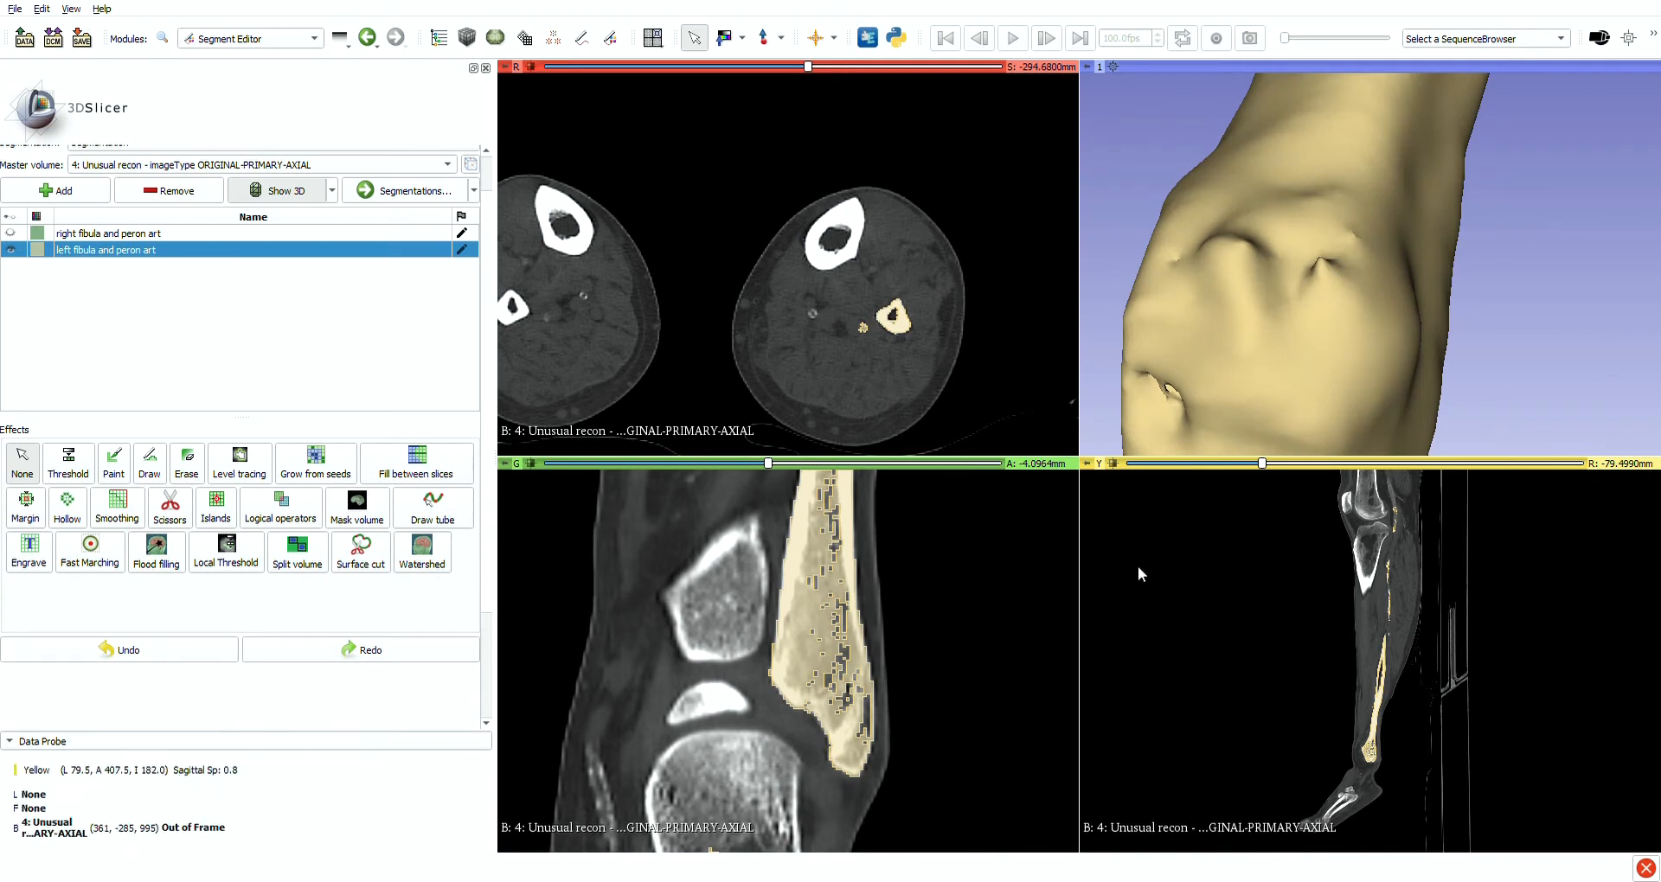
{"action": "key", "text": "4"}
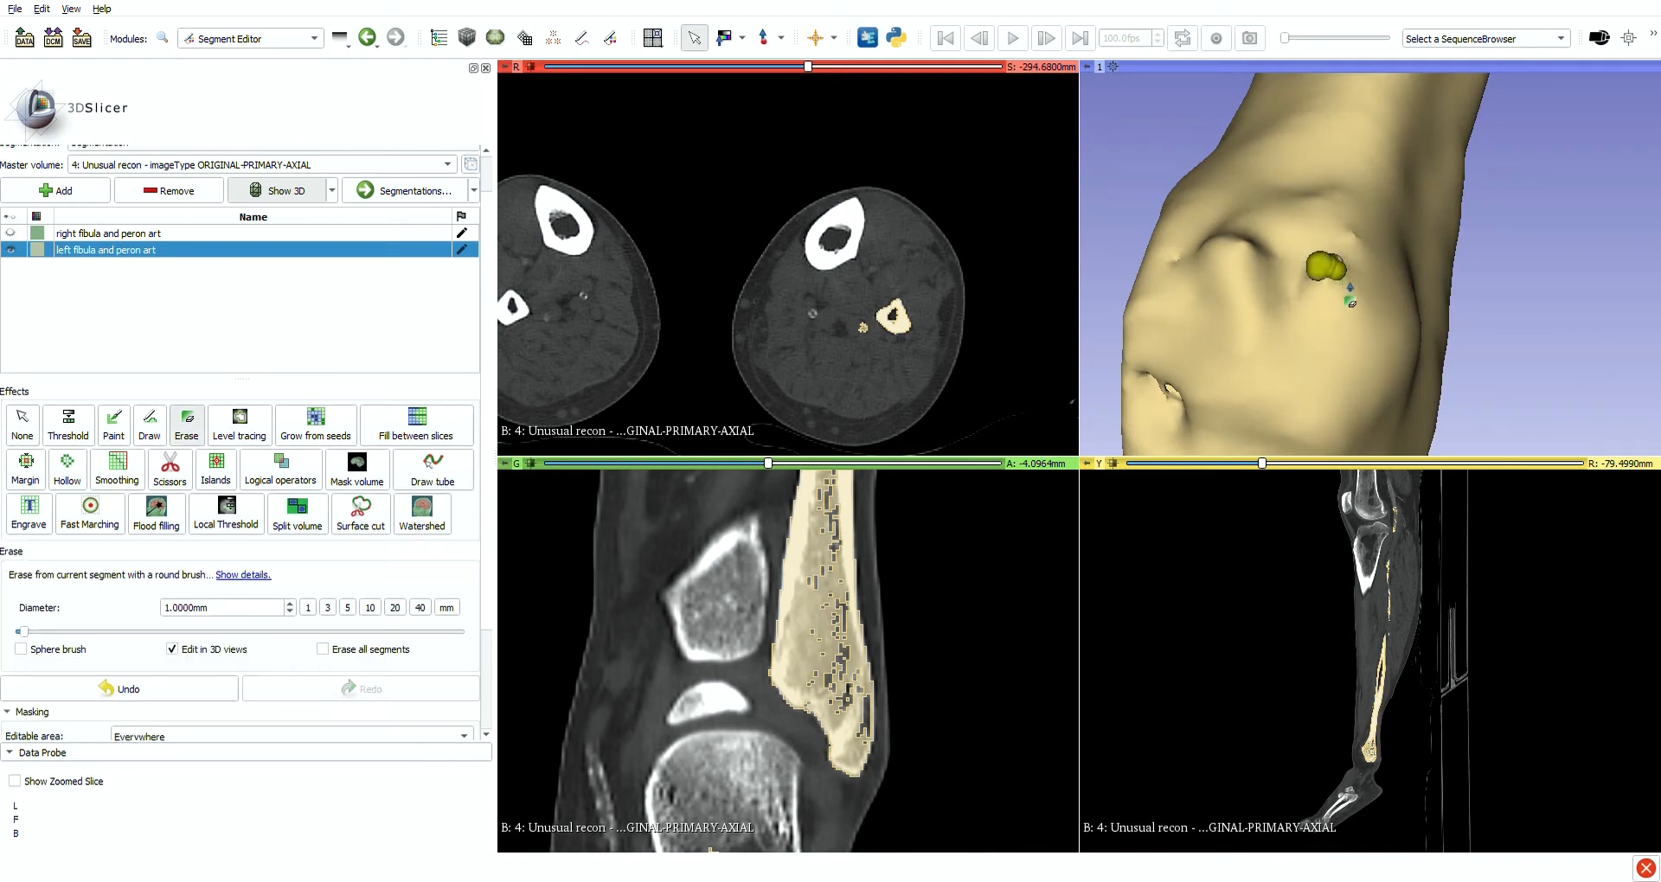
{"action": "key", "text": "ctrl+z"}
{"action": "key", "text": "space"}
{"action": "key", "text": "space"}
{"action": "mouse_move", "coordinate": [1298, 295]}
{"action": "left_mouse_down"}
{"action": "mouse_move", "coordinate": [1313, 315]}
{"action": "mouse_move", "coordinate": [1291, 307]}
{"action": "mouse_move", "coordinate": [1311, 281]}
{"action": "mouse_move", "coordinate": [1280, 280]}
{"action": "left_mouse_up"}
{"action": "key", "text": "space"}
Paint over the remaining pit on the malleolus in the 3D view and undo the last stroke
{"action": "key", "text": "2"}
{"action": "key", "text": "3"}
{"action": "key", "text": "2"}
{"action": "key", "text": "space"}
{"action": "left_click_drag", "start_coordinate": [1350, 372], "coordinate": [1298, 345]}
{"action": "key", "text": "space"}
{"action": "left_click", "coordinate": [1341, 285]}
{"action": "left_click", "coordinate": [143, 689]}
{"action": "key", "text": "space"}
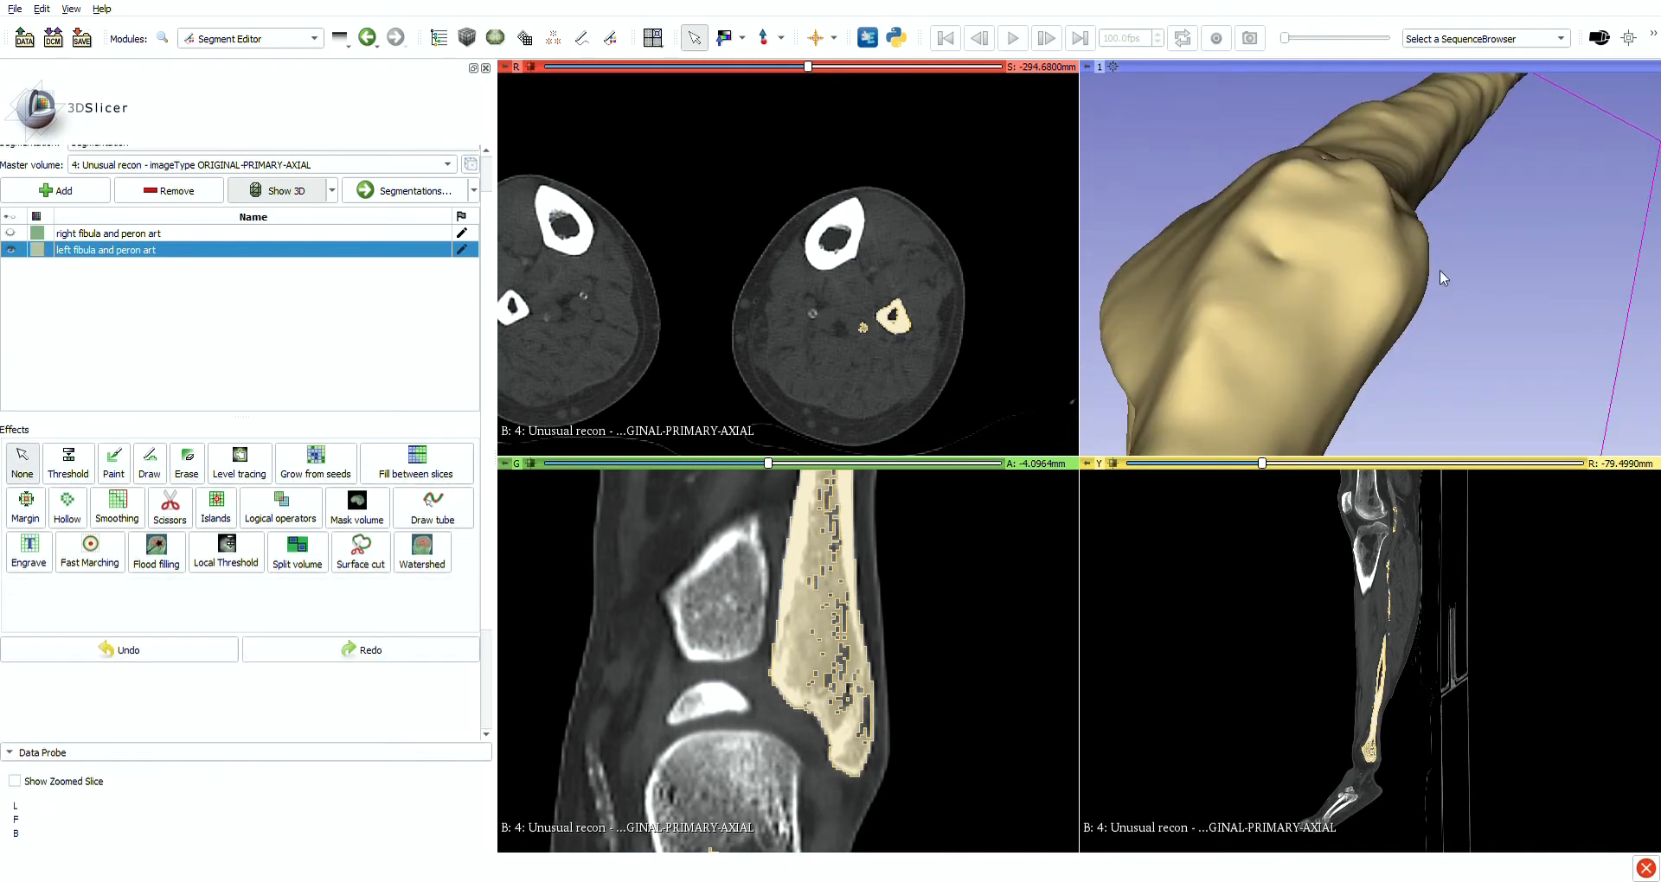
Fill the two small holes on the surface of the fibula's ankle end in the 3D view with the 1 mm brush
{"action": "key", "text": "space"}
{"action": "mouse_move", "coordinate": [1439, 272]}
{"action": "left_mouse_down"}
{"action": "mouse_move", "coordinate": [1328, 320]}
{"action": "mouse_move", "coordinate": [1481, 306]}
{"action": "mouse_move", "coordinate": [1419, 290]}
{"action": "mouse_move", "coordinate": [1389, 325]}
{"action": "mouse_move", "coordinate": [1371, 303]}
{"action": "left_mouse_up"}
{"action": "key", "text": "space"}
{"action": "key", "text": "space"}
{"action": "key", "text": "space"}
{"action": "scroll", "coordinate": [1369, 299], "scroll_direction": "up", "scroll_amount": 3}
{"action": "key", "text": "space"}
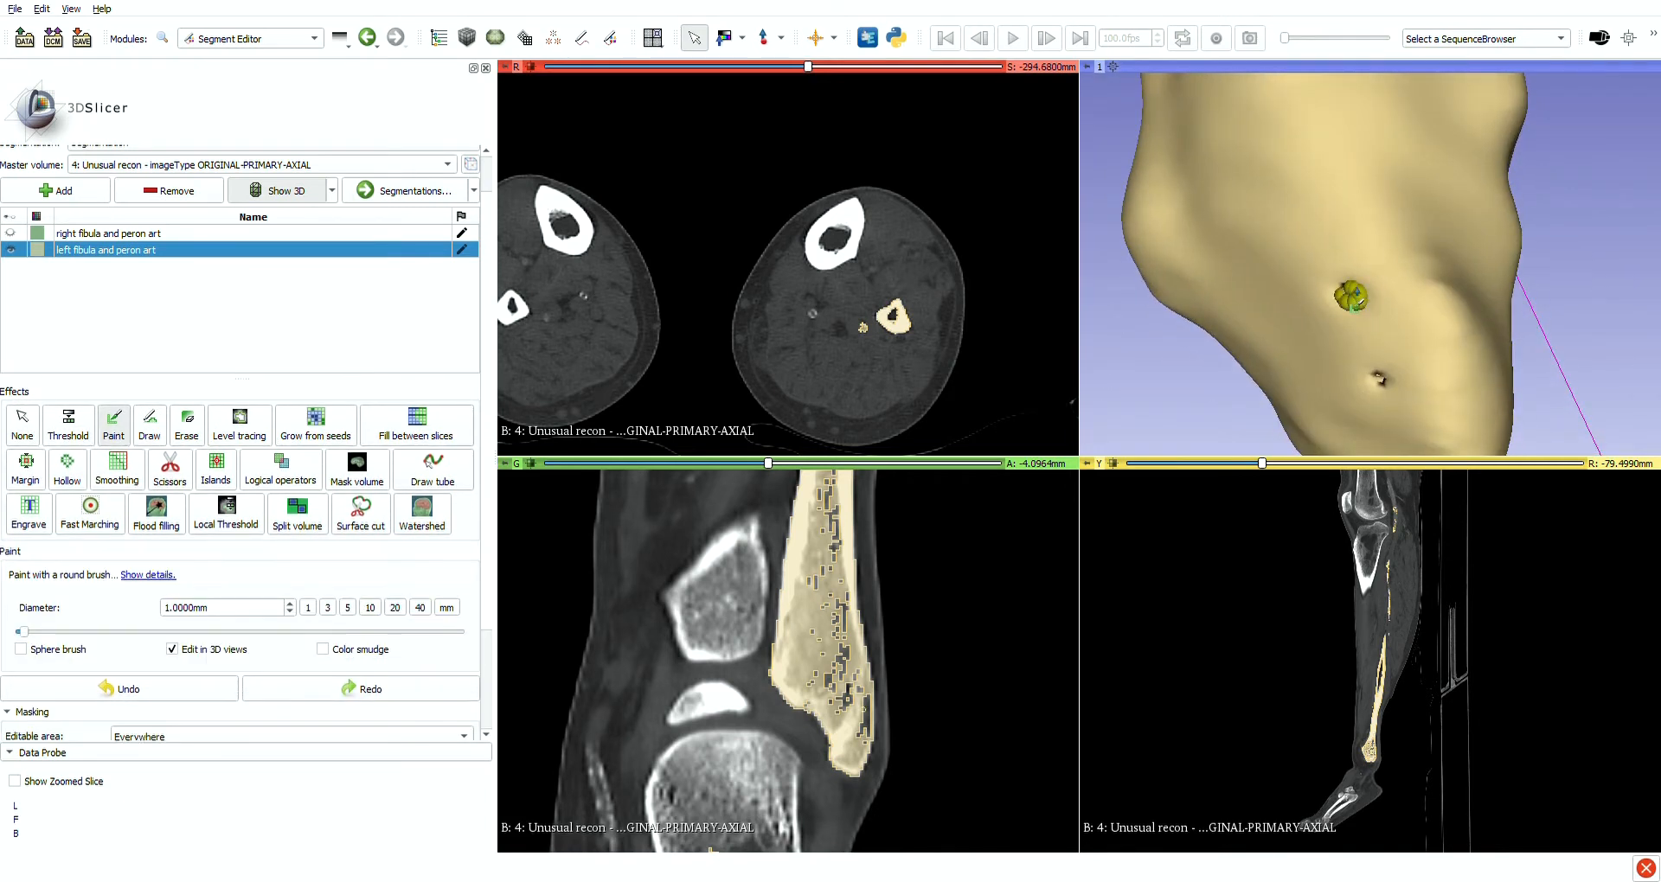
{"action": "key", "text": "z"}
{"action": "key", "text": "Escape"}
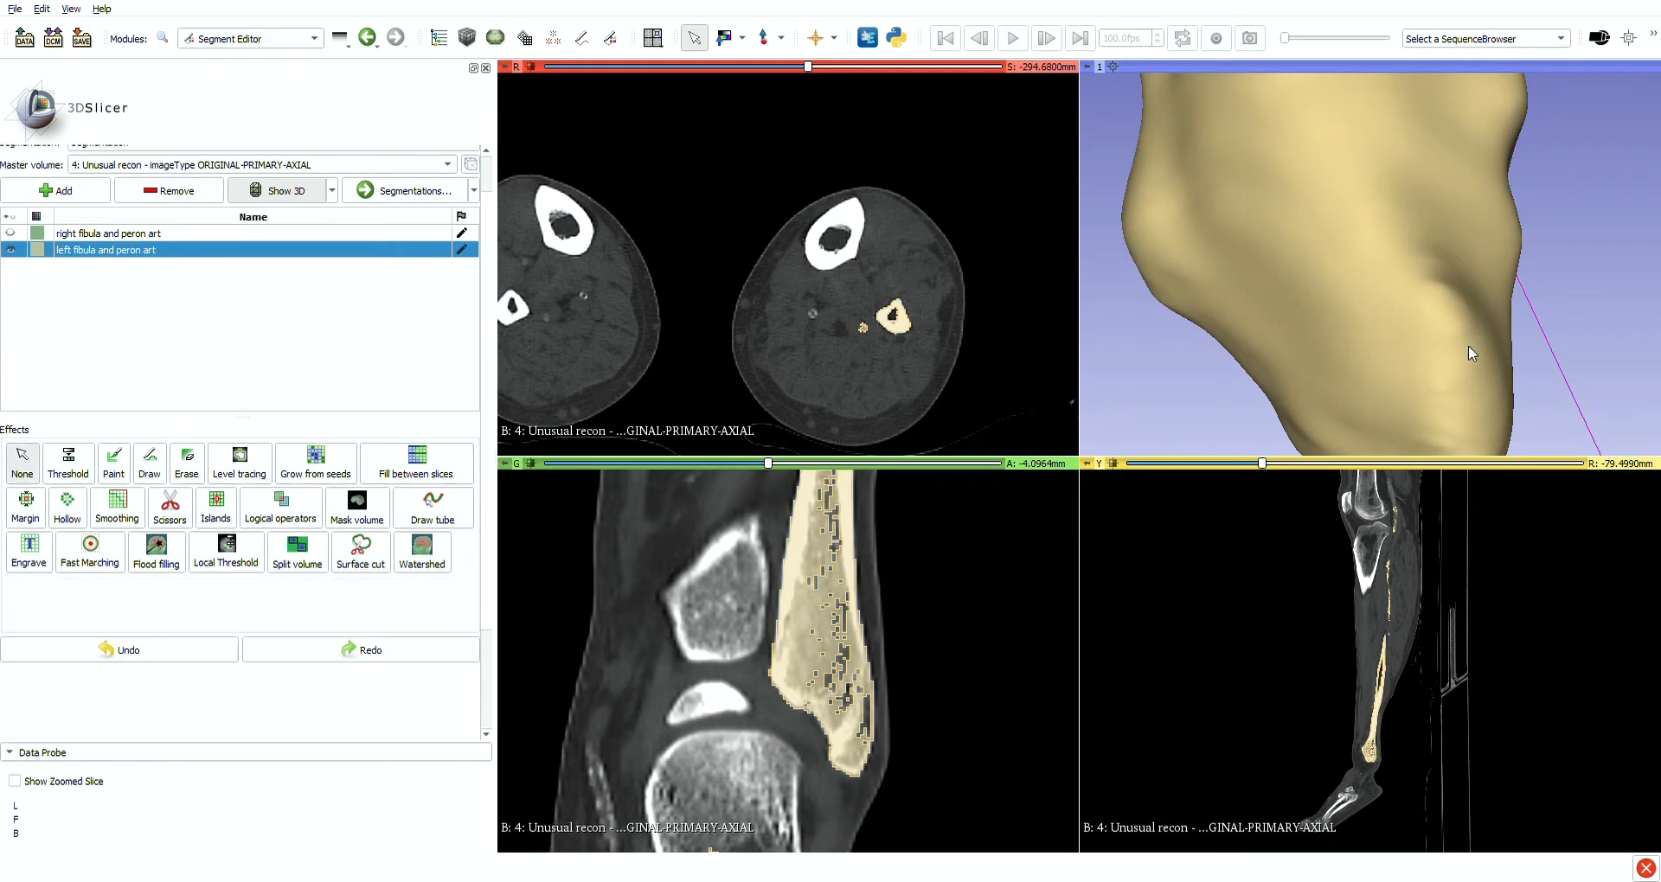
{"action": "mouse_move", "coordinate": [1467, 345]}
{"action": "left_mouse_down"}
{"action": "mouse_move", "coordinate": [1561, 234]}
{"action": "mouse_move", "coordinate": [1533, 220]}
{"action": "left_mouse_up"}
{"action": "left_click_drag", "start_coordinate": [1414, 227], "coordinate": [1396, 257]}
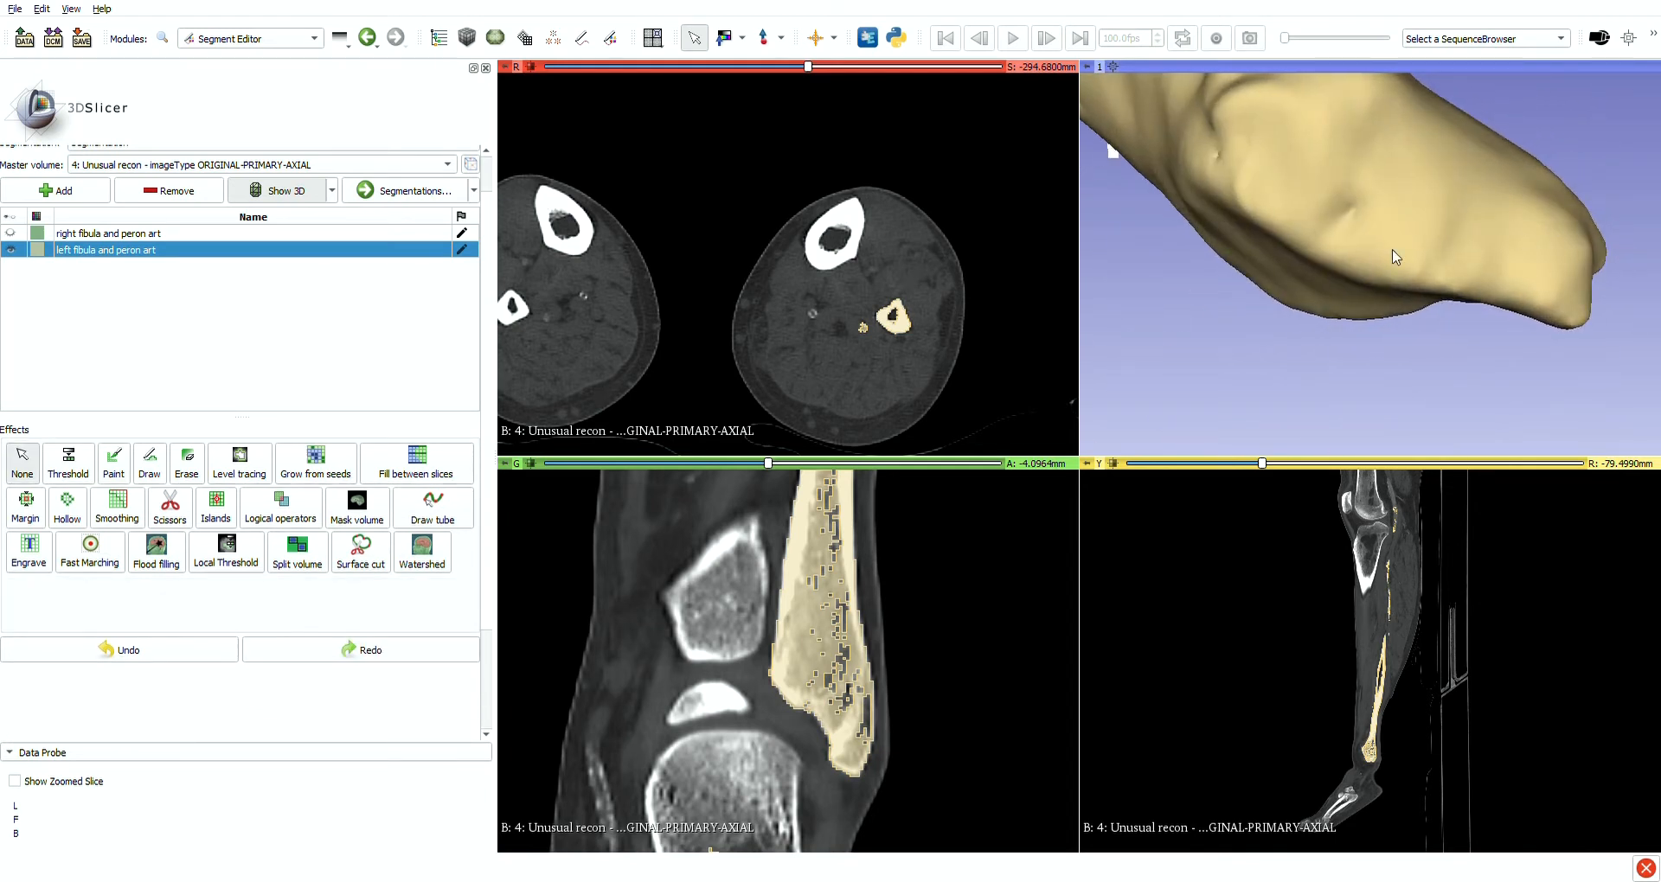
Try to paint over the pit on the flat side of the malleolus with the 1 mm brush in 3D, undoing the stroke
{"action": "key", "text": "2"}
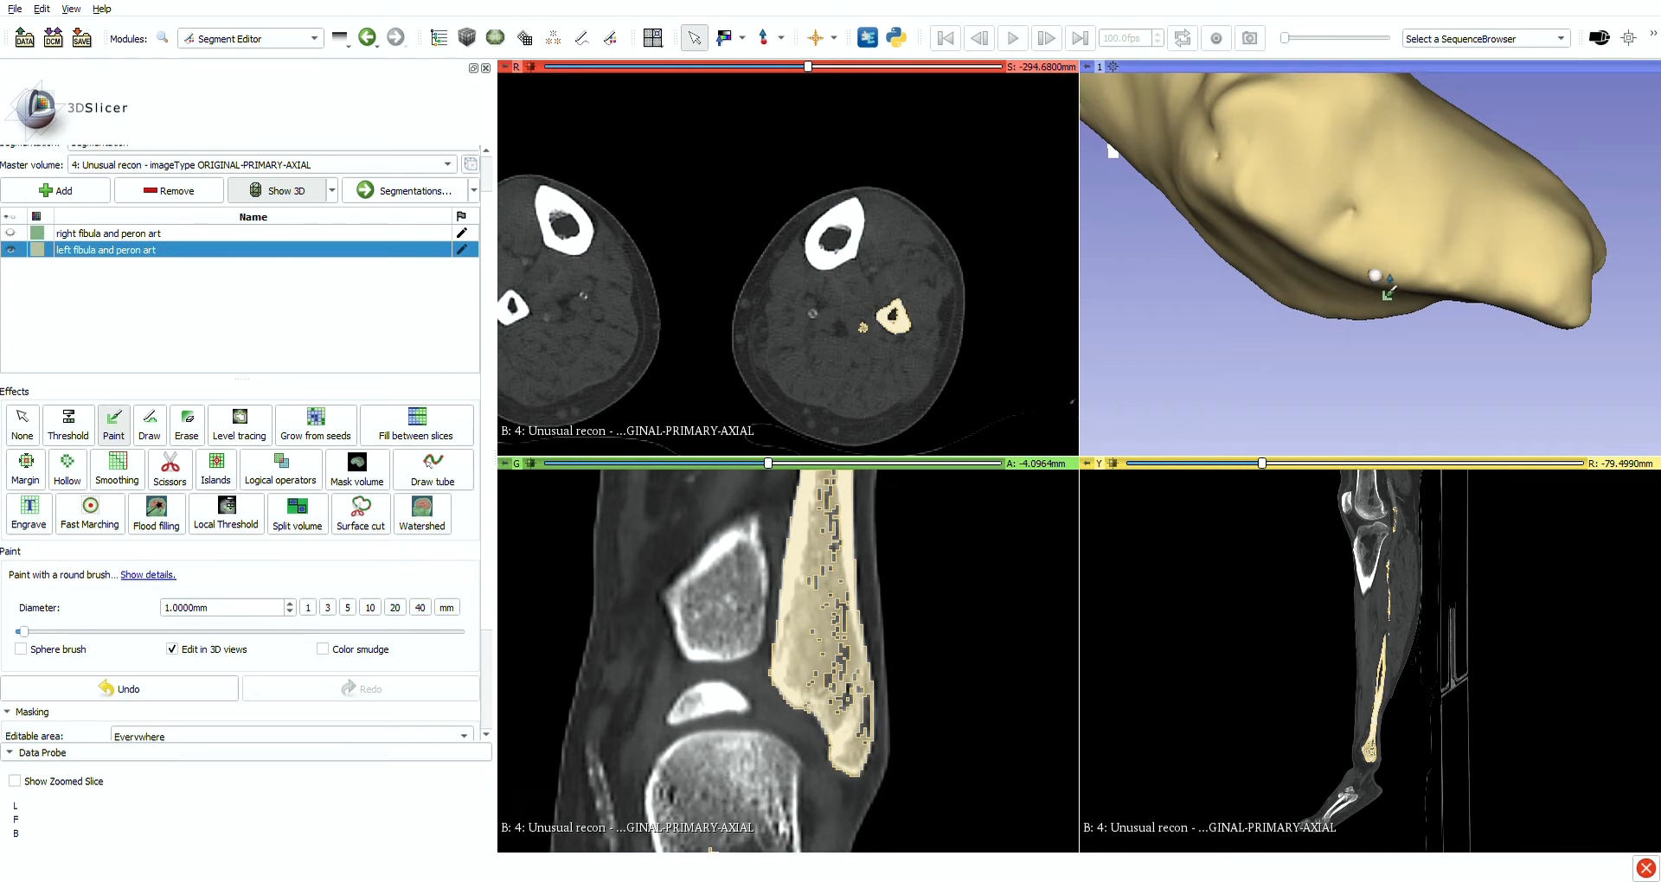
{"action": "key", "text": "space"}
{"action": "scroll", "coordinate": [1376, 232], "scroll_direction": "up", "scroll_amount": 3}
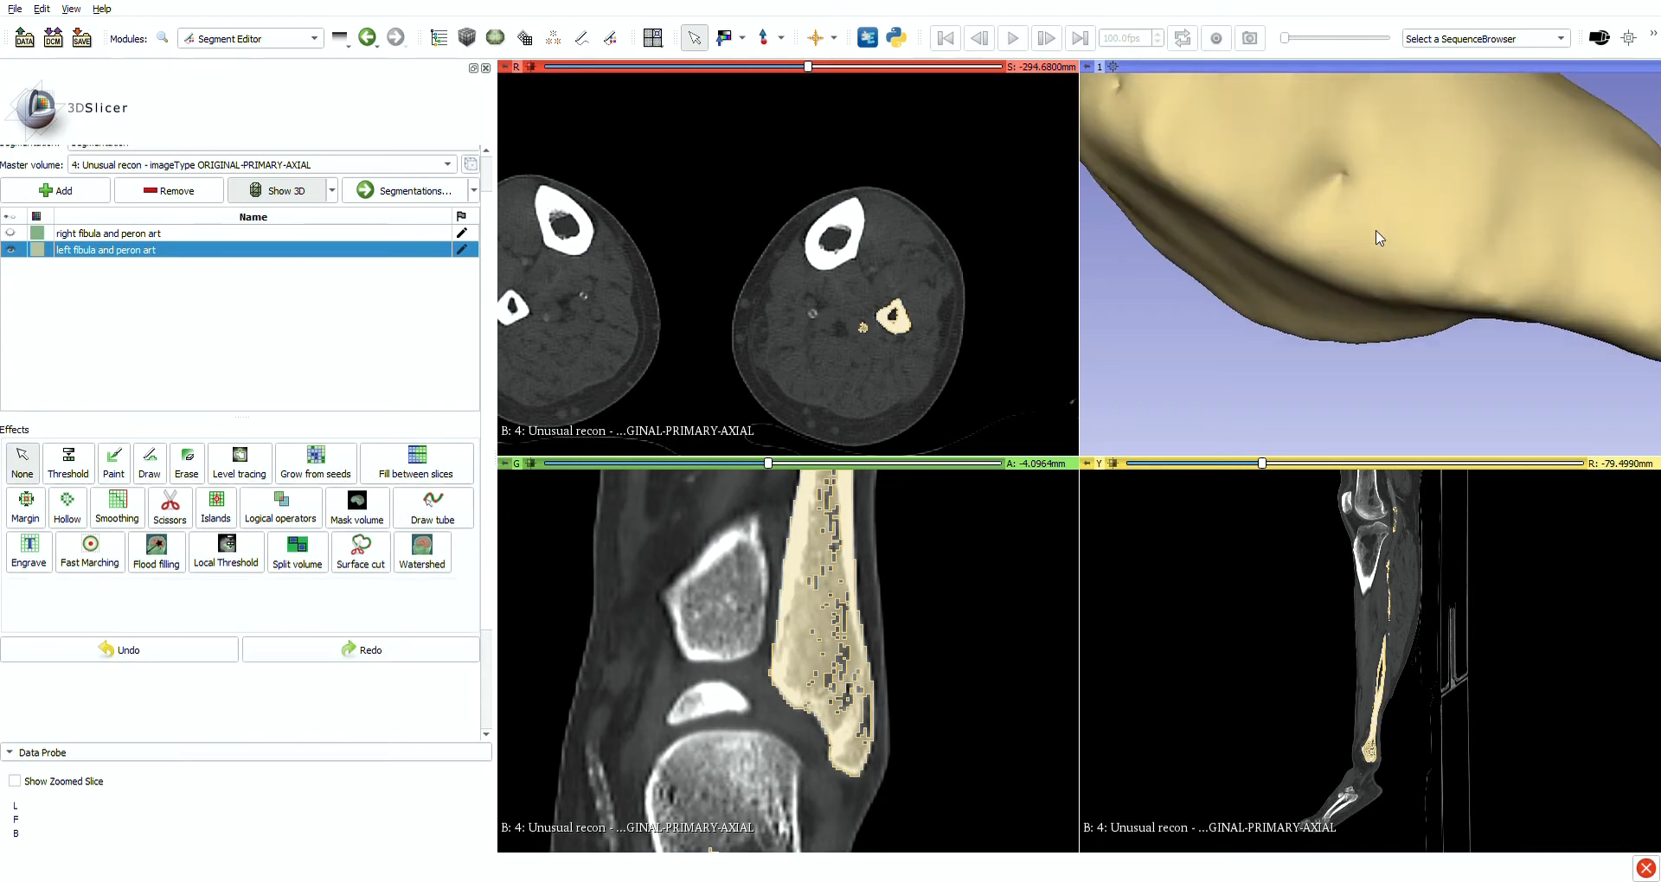
{"action": "mouse_move", "coordinate": [1377, 231]}
{"action": "left_mouse_down"}
{"action": "mouse_move", "coordinate": [1410, 210]}
{"action": "mouse_move", "coordinate": [1369, 318]}
{"action": "mouse_move", "coordinate": [1407, 262]}
{"action": "mouse_move", "coordinate": [1382, 315]}
{"action": "mouse_move", "coordinate": [1387, 248]}
{"action": "mouse_move", "coordinate": [1407, 282]}
{"action": "mouse_move", "coordinate": [1400, 324]}
{"action": "left_mouse_up"}
{"action": "key", "text": "space"}
{"action": "key", "text": "ctrl+z"}
Retry covering the same malleolus pit with the 1 mm brush from a different angle and undo the last dab
{"action": "key", "text": "space"}
{"action": "scroll", "coordinate": [1393, 271], "scroll_direction": "down", "scroll_amount": 10}
{"action": "scroll", "coordinate": [1299, 313], "scroll_direction": "up", "scroll_amount": 5}
{"action": "key", "text": "space"}
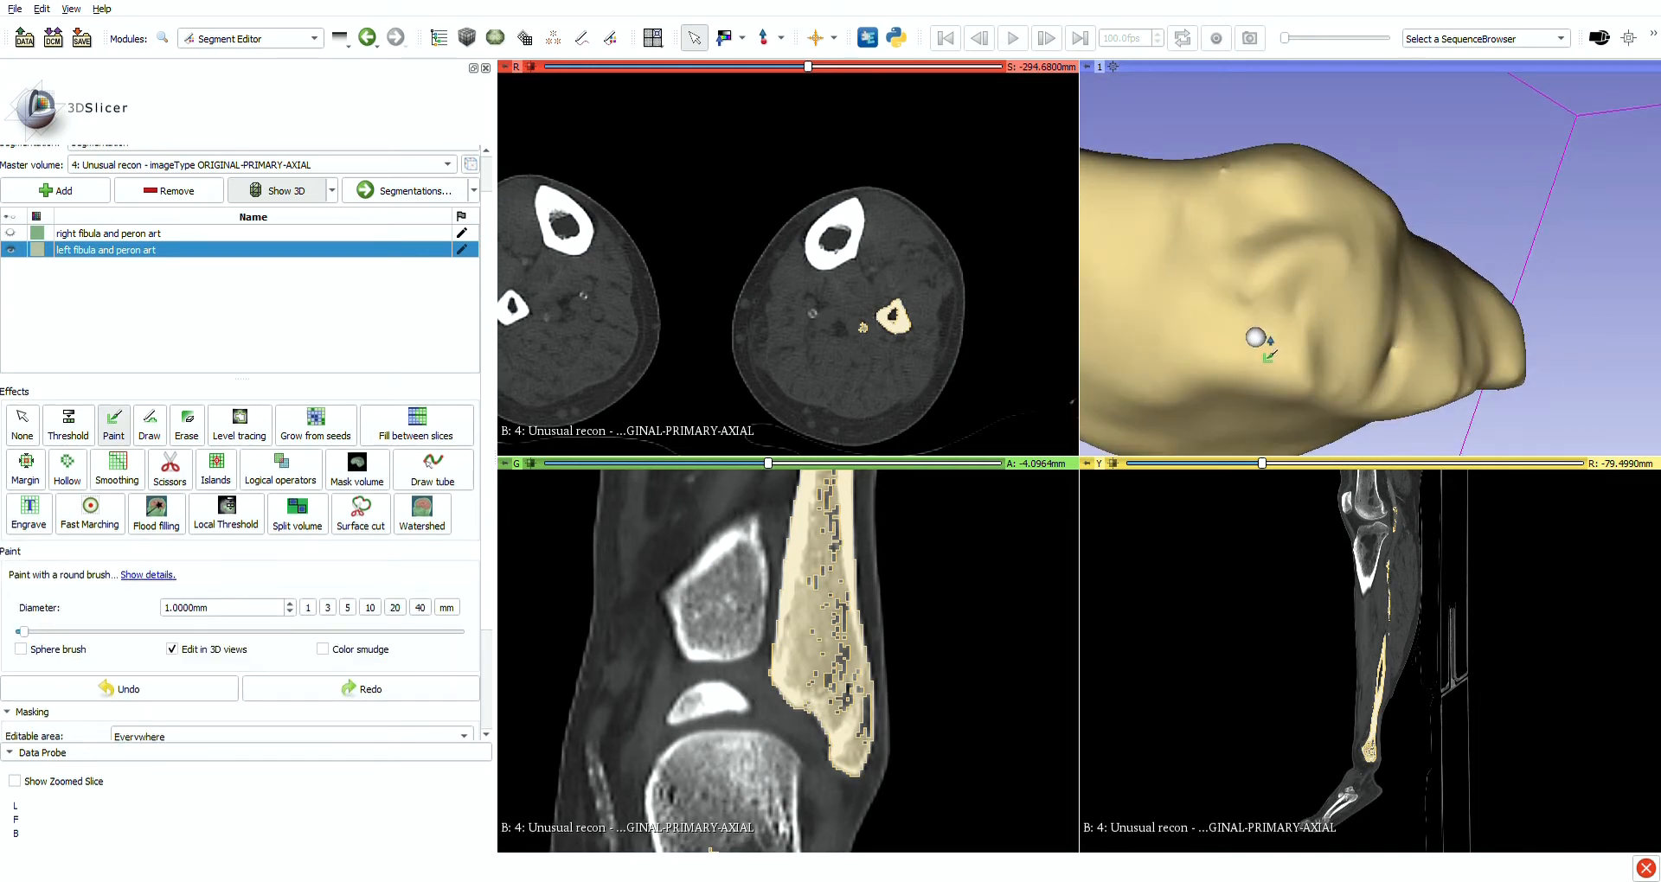
{"action": "key", "text": "space"}
{"action": "scroll", "coordinate": [1339, 312], "scroll_direction": "down", "scroll_amount": 5}
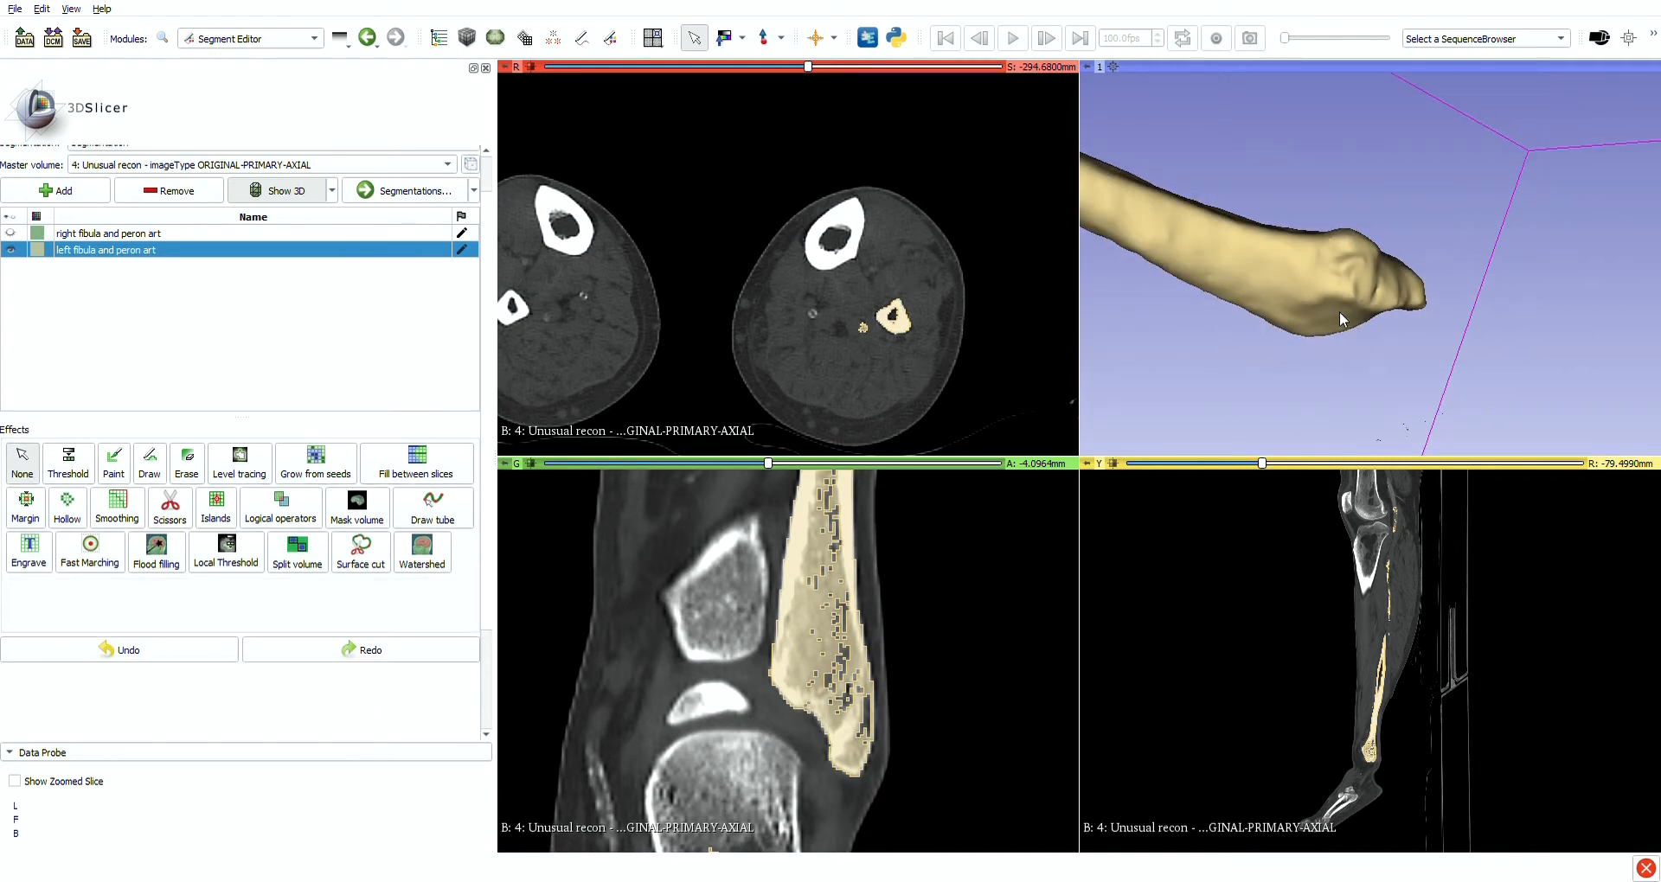
{"action": "left_click_drag", "start_coordinate": [1339, 312], "coordinate": [1237, 288]}
{"action": "scroll", "coordinate": [1233, 282], "scroll_direction": "up", "scroll_amount": 8}
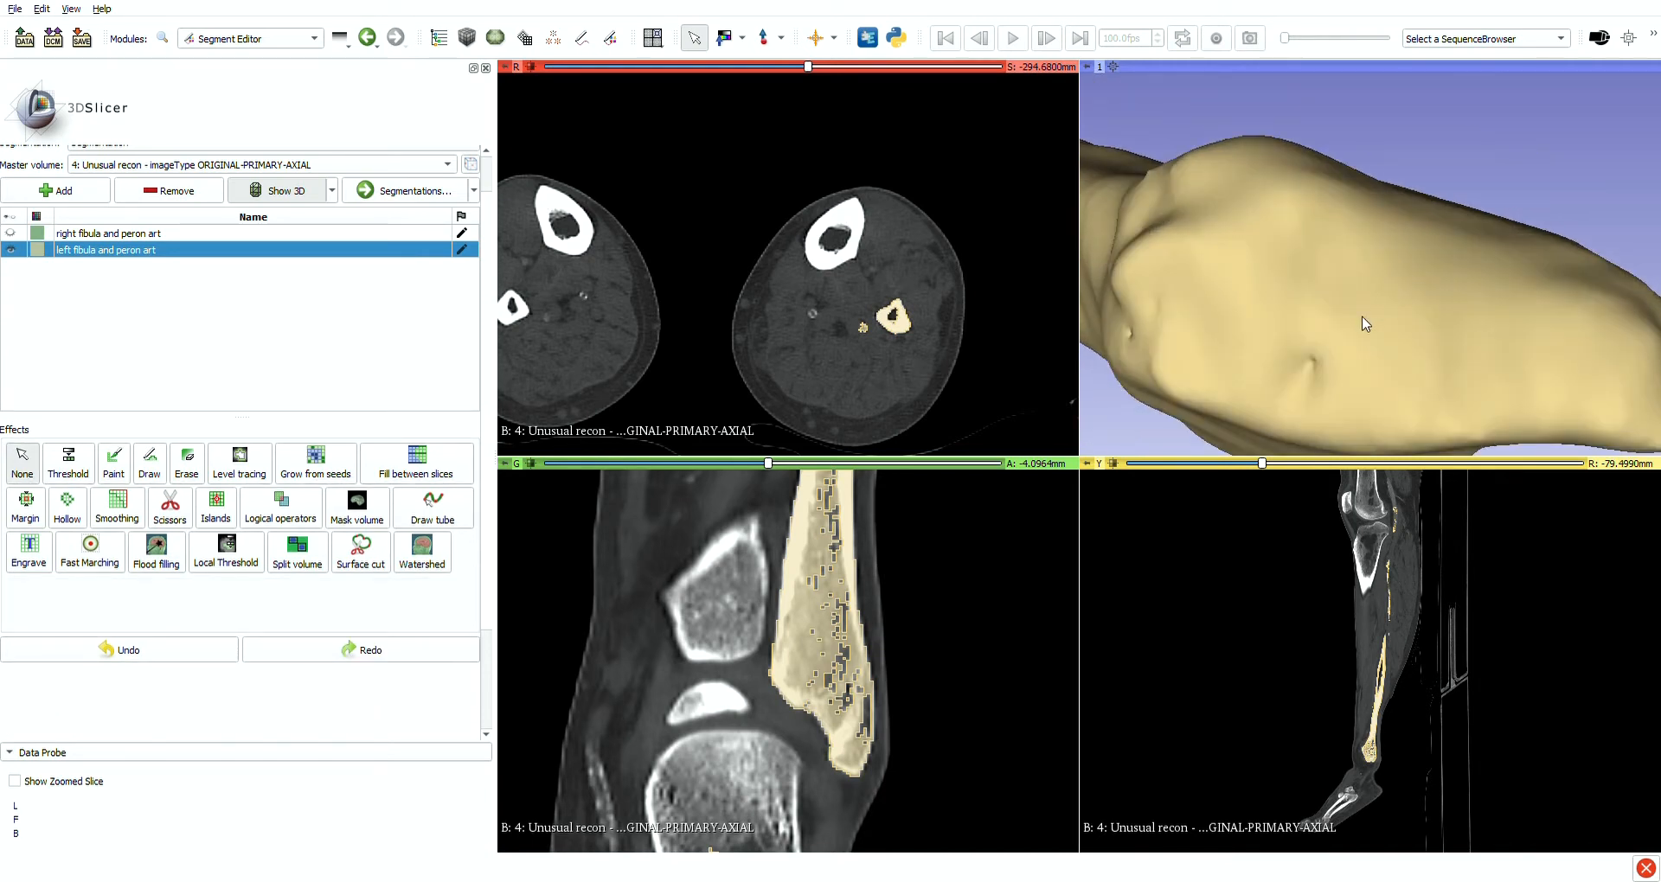
{"action": "key", "text": "space"}
{"action": "mouse_move", "coordinate": [1357, 349]}
{"action": "left_mouse_down"}
{"action": "mouse_move", "coordinate": [1338, 323]}
{"action": "mouse_move", "coordinate": [1351, 354]}
{"action": "left_mouse_up"}
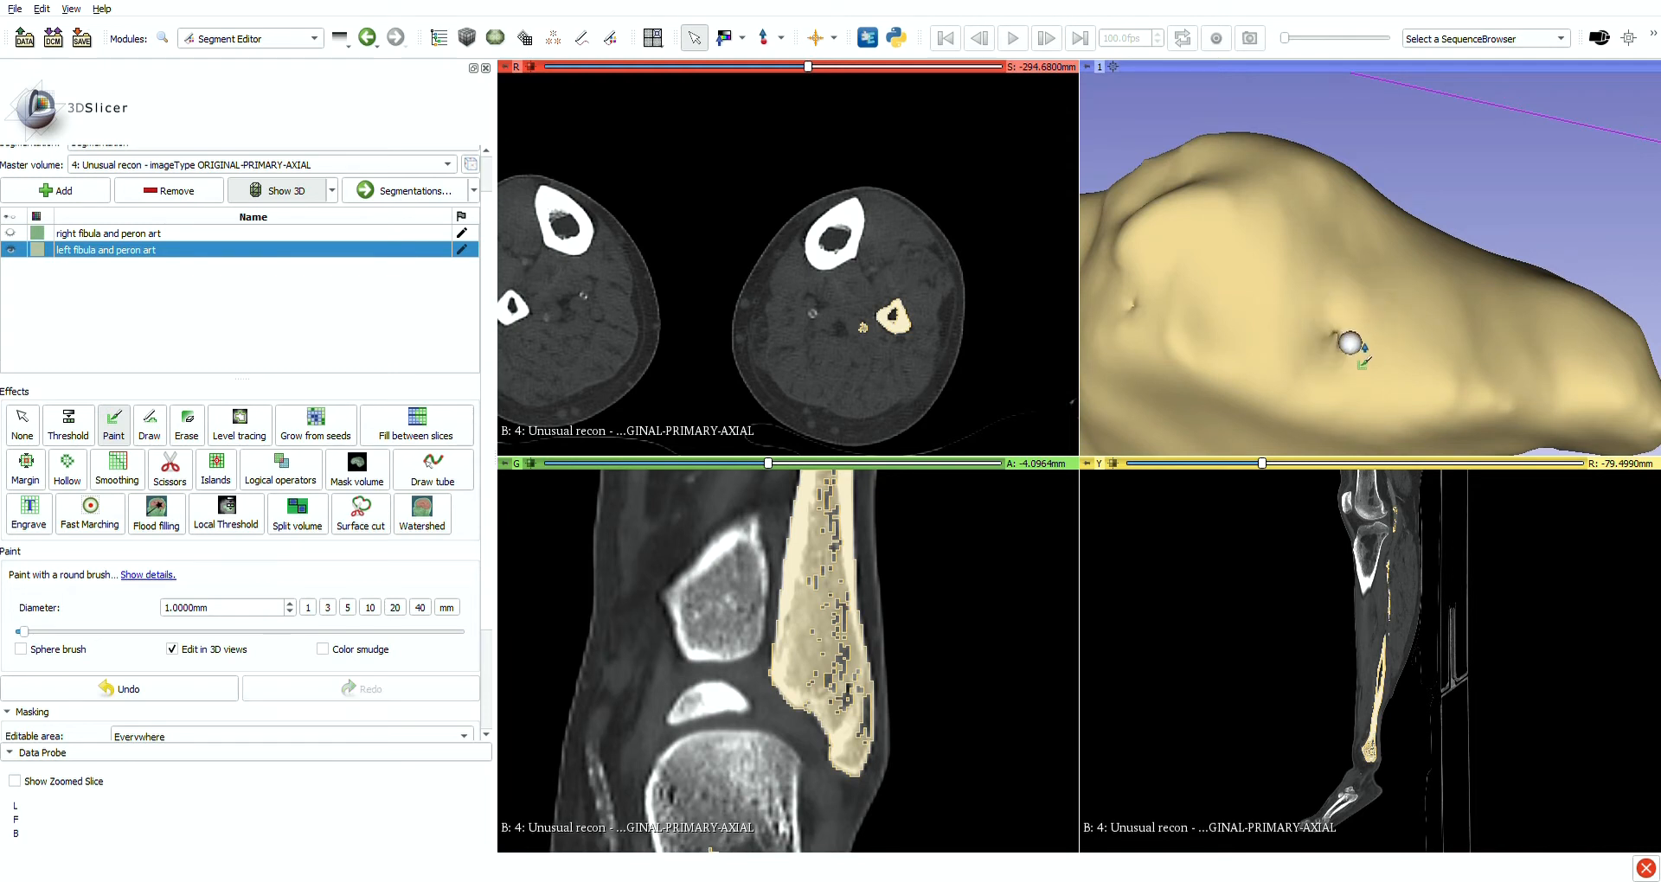
{"action": "left_click", "coordinate": [1348, 355]}
{"action": "key", "text": "ctrl+z"}
Dab the 1 mm brush into the deep centre of the malleolus pit at close range and undo the last stroke
{"action": "key", "text": "Escape"}
{"action": "mouse_move", "coordinate": [1352, 355]}
{"action": "left_mouse_down"}
{"action": "mouse_move", "coordinate": [1363, 297]}
{"action": "mouse_move", "coordinate": [1379, 300]}
{"action": "left_mouse_up"}
{"action": "scroll", "coordinate": [1365, 315], "scroll_direction": "up", "scroll_amount": 3}
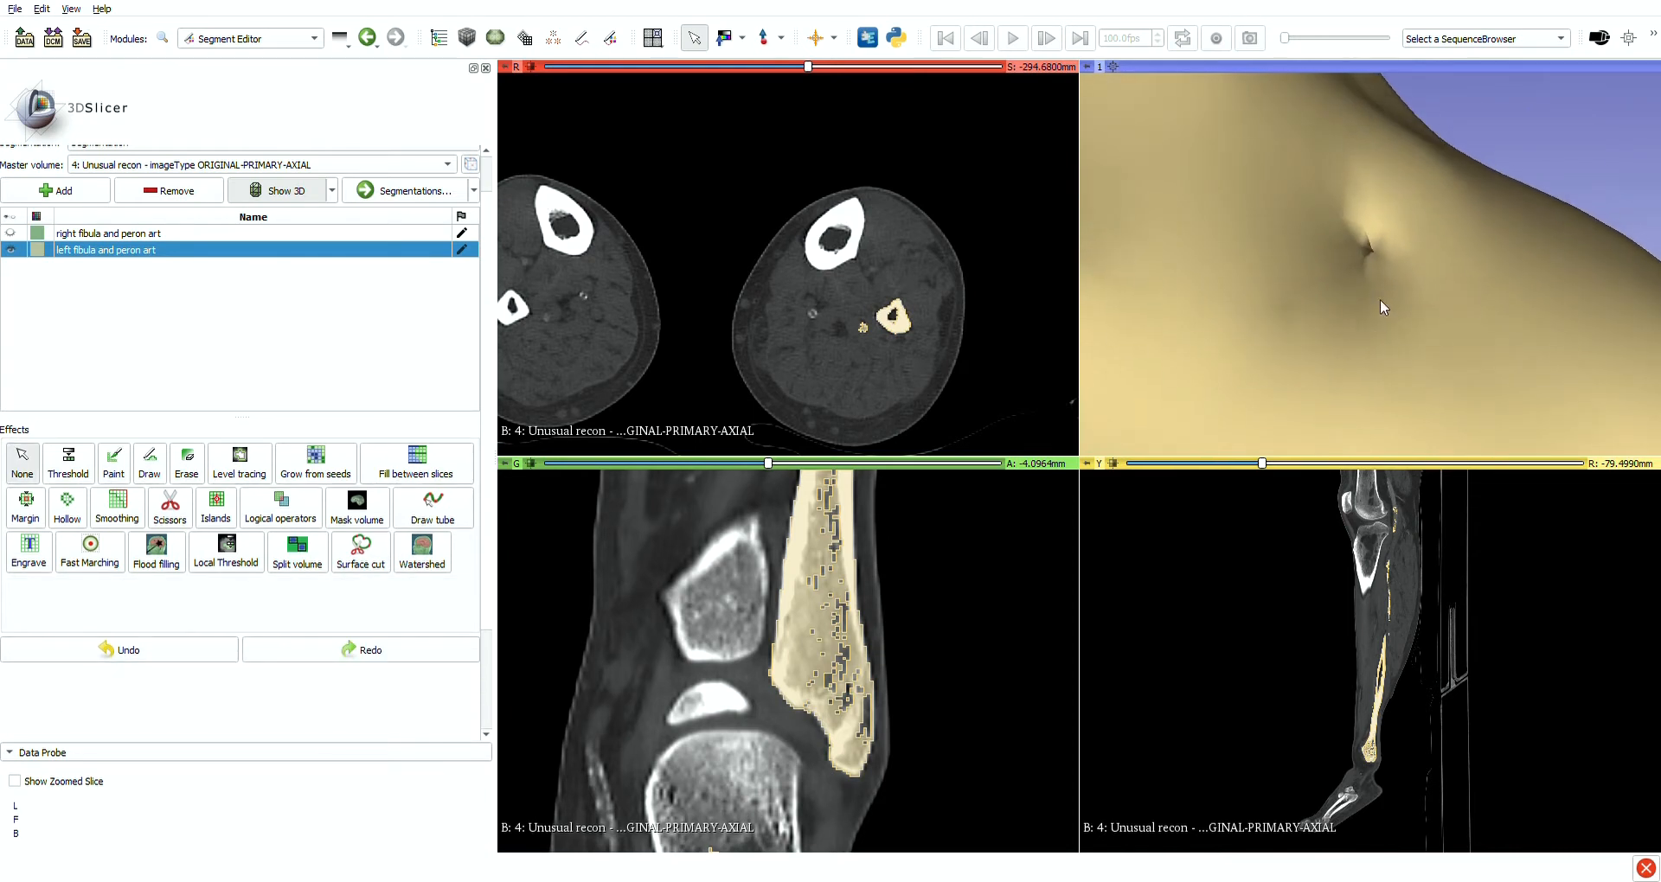
{"action": "key", "text": "space"}
{"action": "left_click", "coordinate": [1372, 256]}
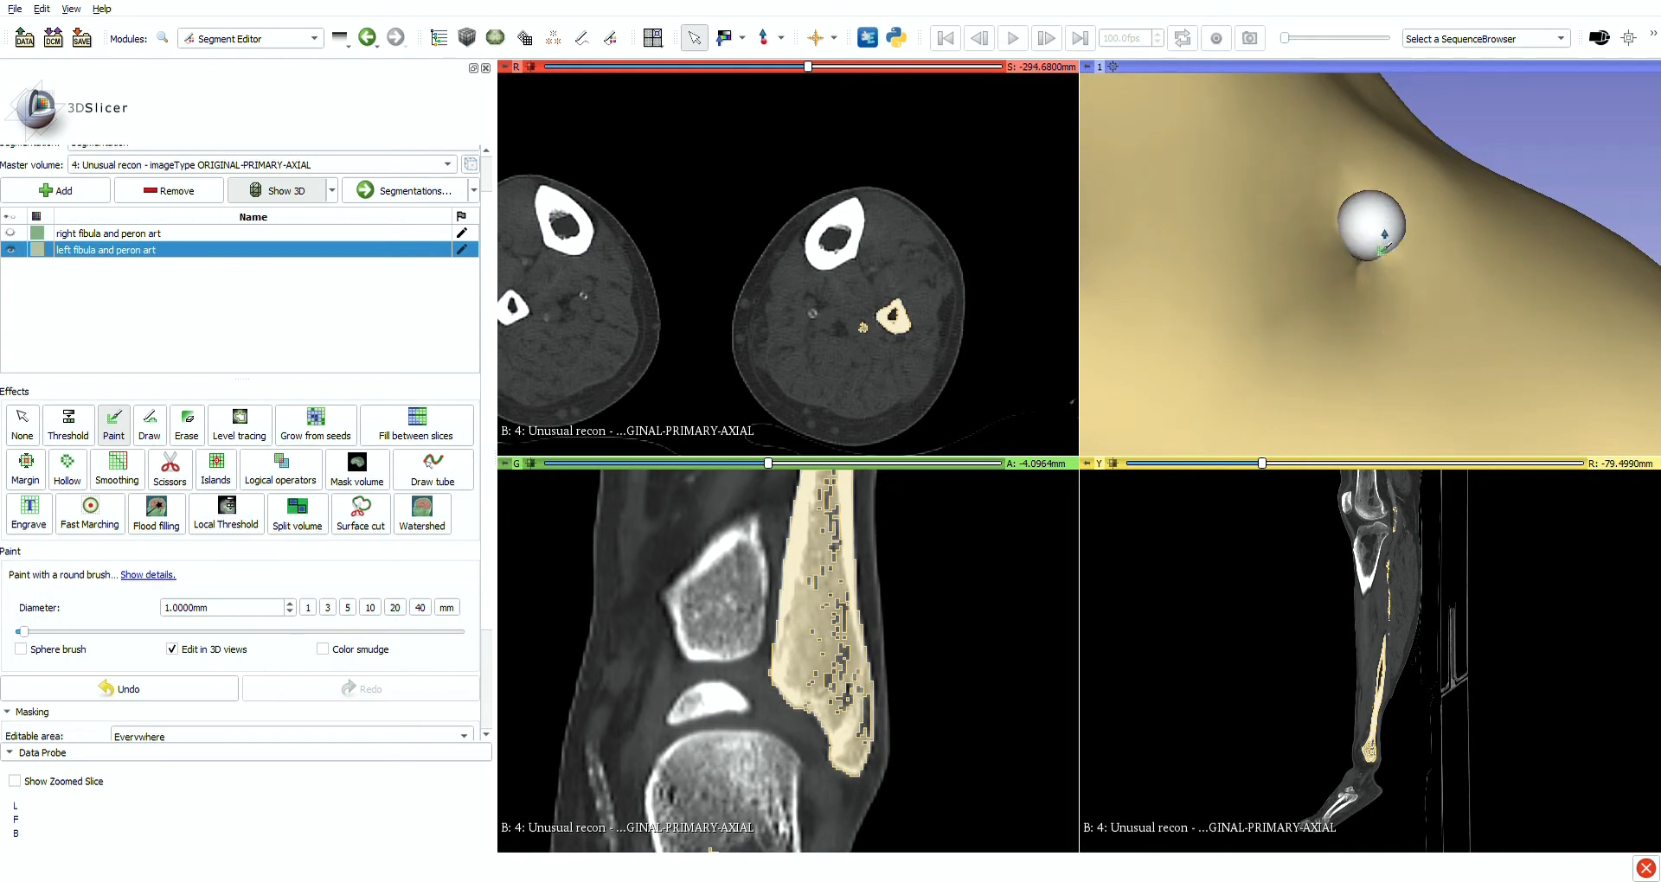
{"action": "mouse_move", "coordinate": [1383, 244]}
{"action": "left_mouse_down"}
{"action": "mouse_move", "coordinate": [1377, 293]}
{"action": "mouse_move", "coordinate": [1398, 276]}
{"action": "mouse_move", "coordinate": [1355, 264]}
{"action": "mouse_move", "coordinate": [1366, 256]}
{"action": "left_mouse_up"}
{"action": "key", "text": "space"}
{"action": "scroll", "coordinate": [1394, 275], "scroll_direction": "down", "scroll_amount": 3}
{"action": "key", "text": "space"}
{"action": "key", "text": "ctrl+z"}
Try a short 1 mm brush stroke across the shallow hollow on the ankle end of the fibula and undo it
{"action": "key", "text": "space"}
{"action": "scroll", "coordinate": [1367, 264], "scroll_direction": "up", "scroll_amount": 5}
{"action": "key", "text": "space"}
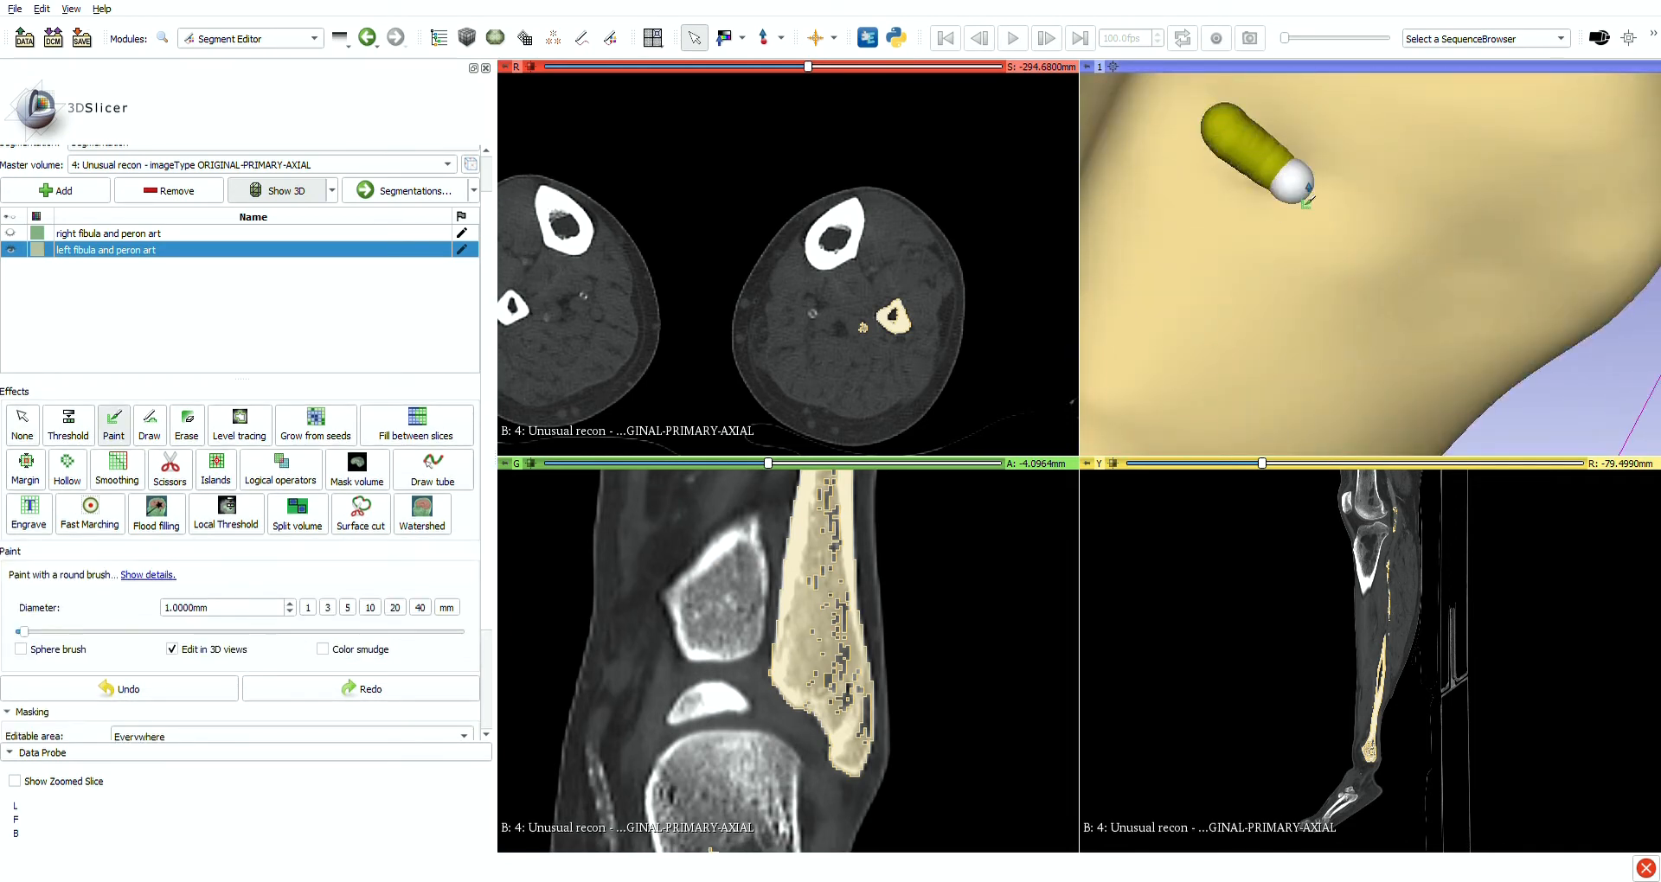
{"action": "key", "text": "ctrl+z"}
Cut away the ragged loose fragments beyond the end of the left peroneal artery in the 3D view with Scissors
{"action": "key", "text": "space"}
{"action": "scroll", "coordinate": [1425, 194], "scroll_direction": "down", "scroll_amount": 6}
{"action": "mouse_move", "coordinate": [1426, 195]}
{"action": "left_mouse_down"}
{"action": "mouse_move", "coordinate": [1386, 225]}
{"action": "mouse_move", "coordinate": [1389, 282]}
{"action": "left_mouse_up"}
{"action": "scroll", "coordinate": [1420, 200], "scroll_direction": "down", "scroll_amount": 3}
{"action": "scroll", "coordinate": [1389, 282], "scroll_direction": "up", "scroll_amount": 3}
{"action": "middle_click_drag", "start_coordinate": [1389, 282], "coordinate": [1332, 372]}
{"action": "middle_click_drag", "start_coordinate": [1371, 207], "coordinate": [1336, 328]}
{"action": "scroll", "coordinate": [1336, 329], "scroll_direction": "up", "scroll_amount": 5}
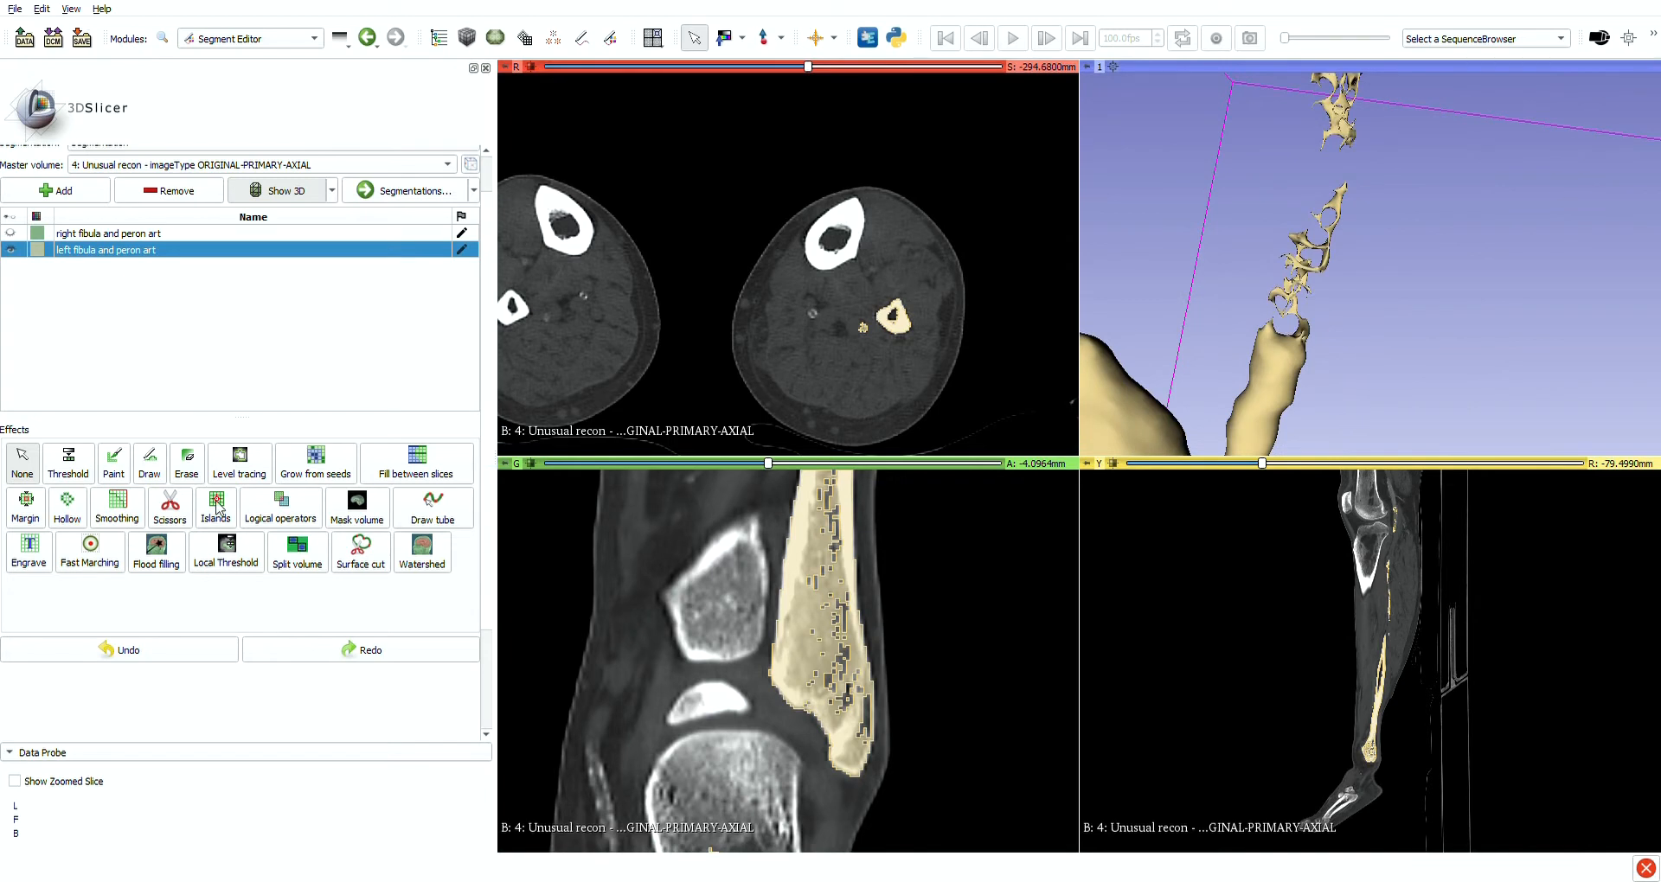
{"action": "left_click", "coordinate": [169, 504]}
{"action": "scroll", "coordinate": [1357, 308], "scroll_direction": "down", "scroll_amount": 2}
{"action": "mouse_move", "coordinate": [1354, 307]}
{"action": "left_mouse_down"}
{"action": "mouse_move", "coordinate": [1375, 78]}
{"action": "mouse_move", "coordinate": [1315, 324]}
{"action": "mouse_move", "coordinate": [1360, 320]}
{"action": "left_mouse_up"}
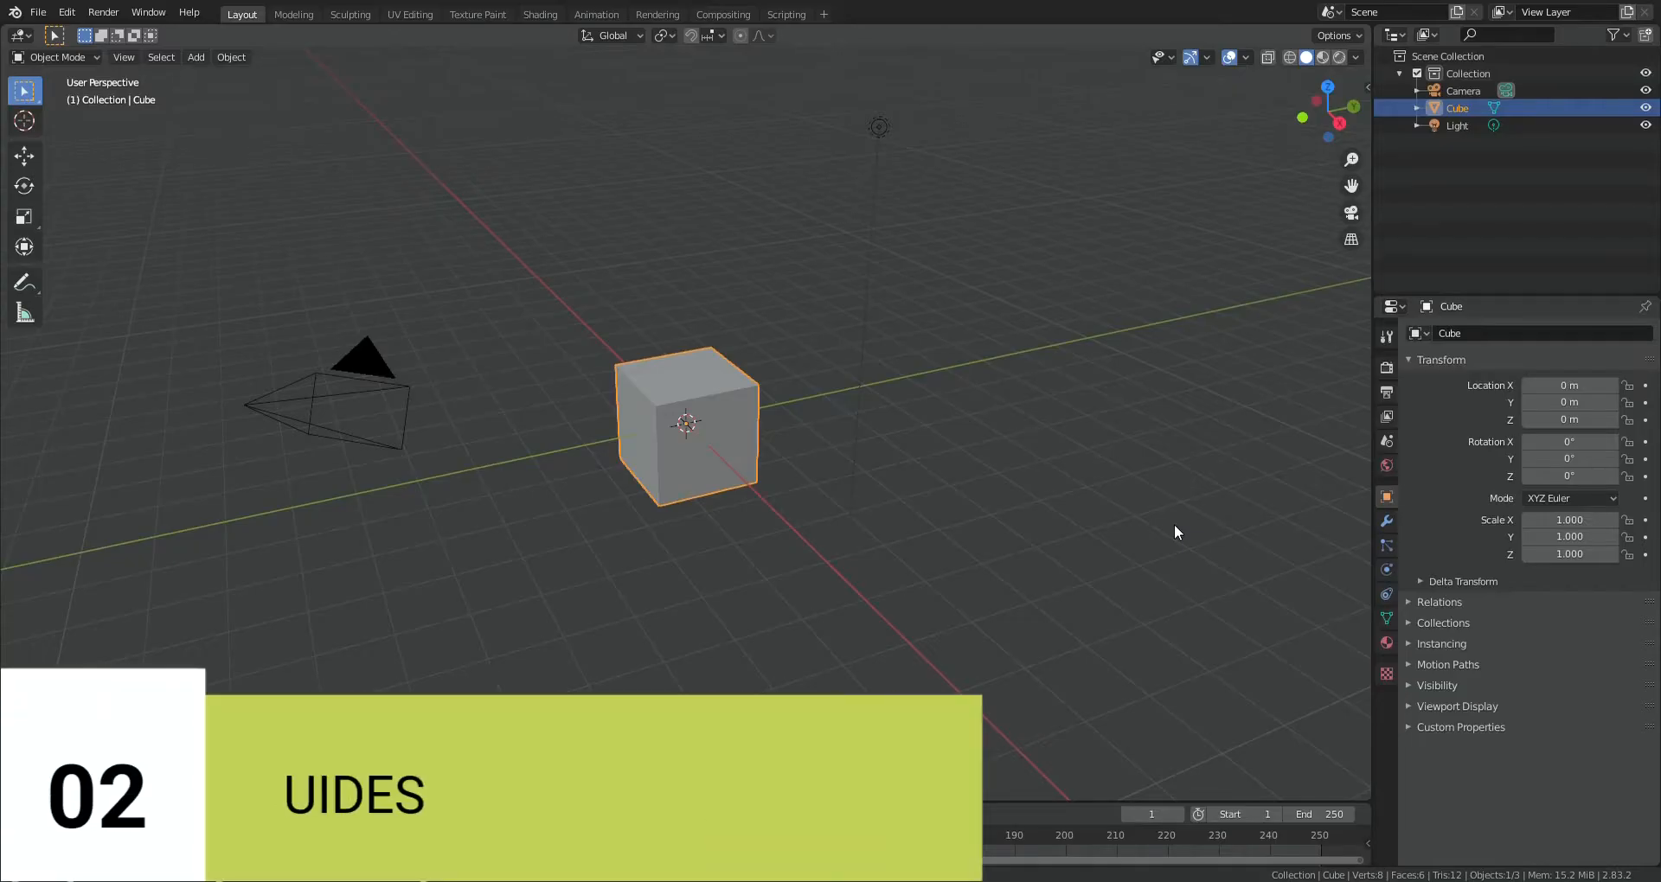
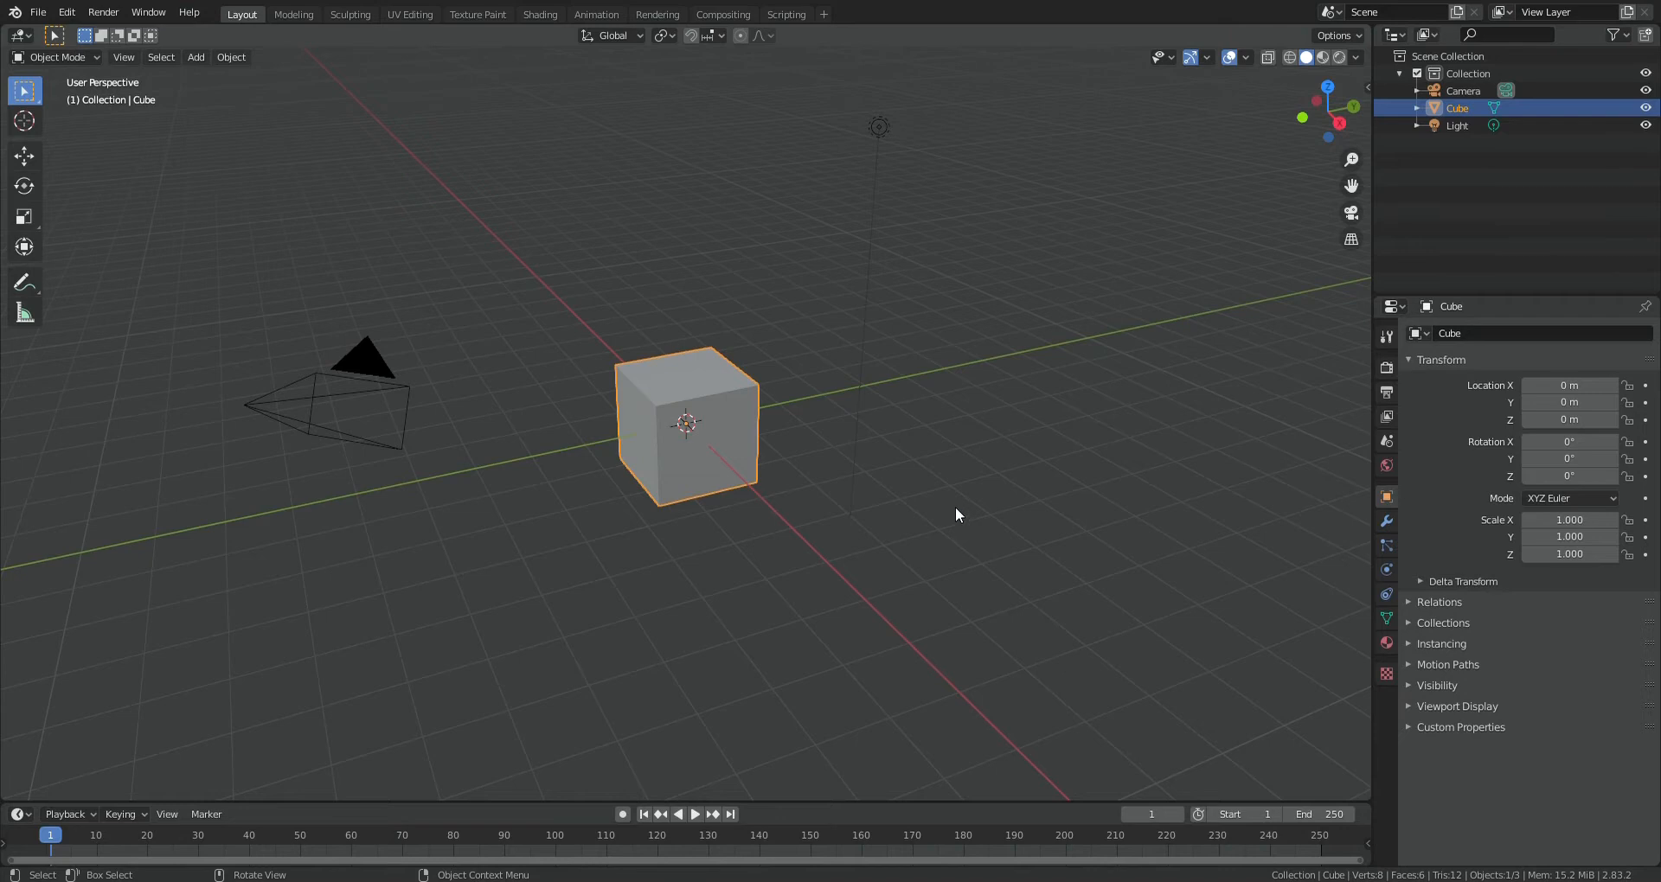
Switch to Blender and initialize the FFF Gen add-on in the default scene
{"action": "middle_click_drag", "start_coordinate": [926, 497], "coordinate": [972, 462]}
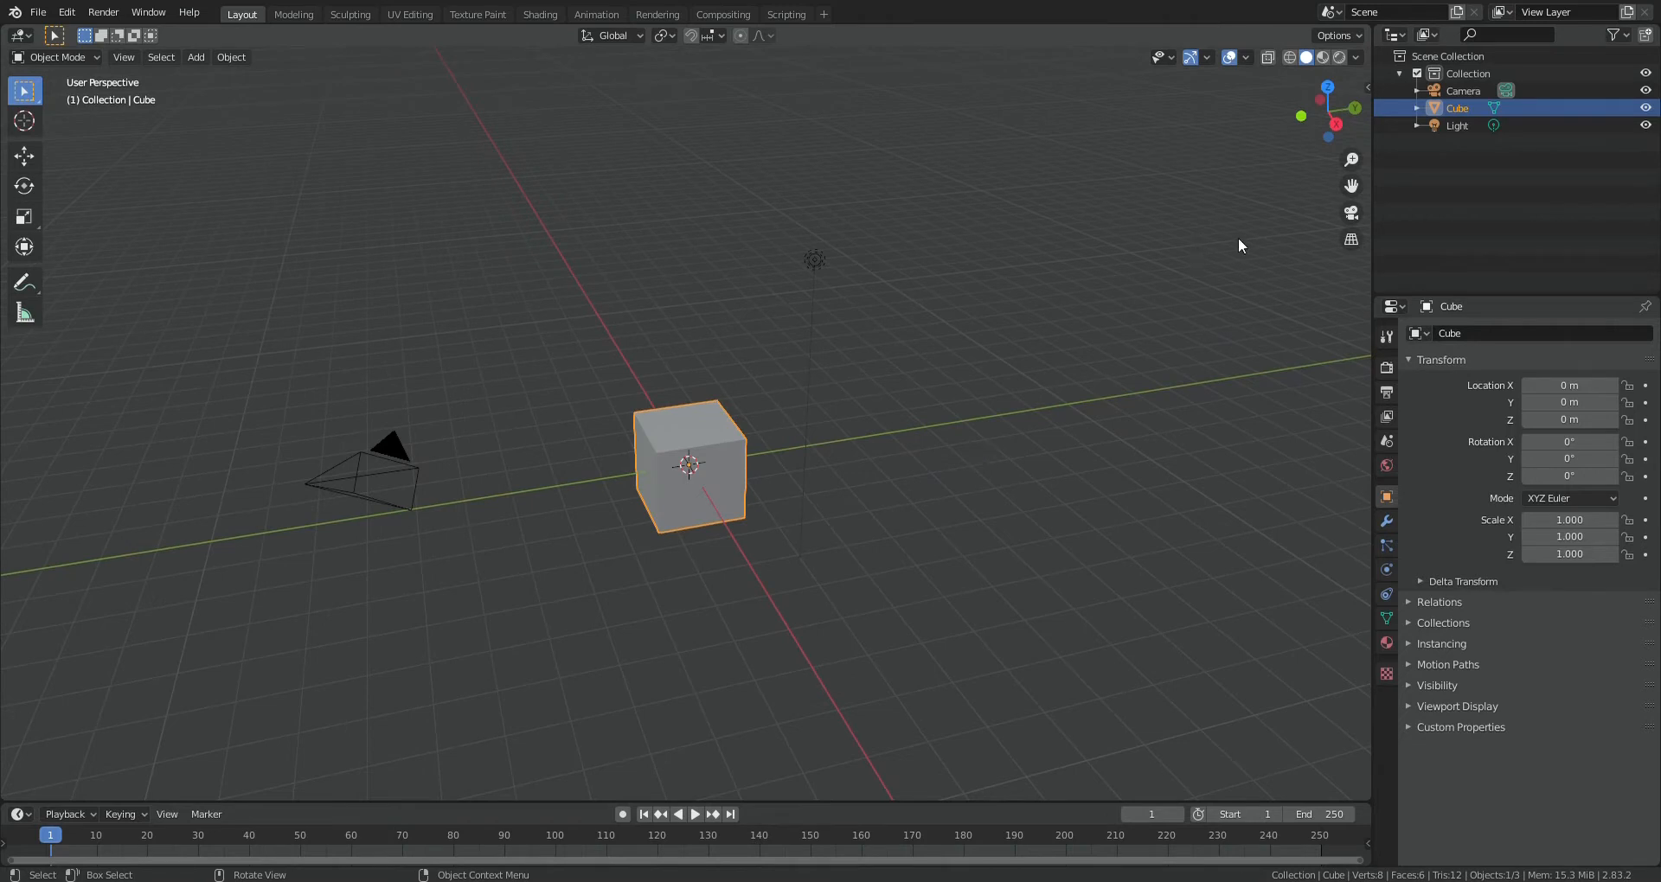
{"action": "key", "text": "n"}
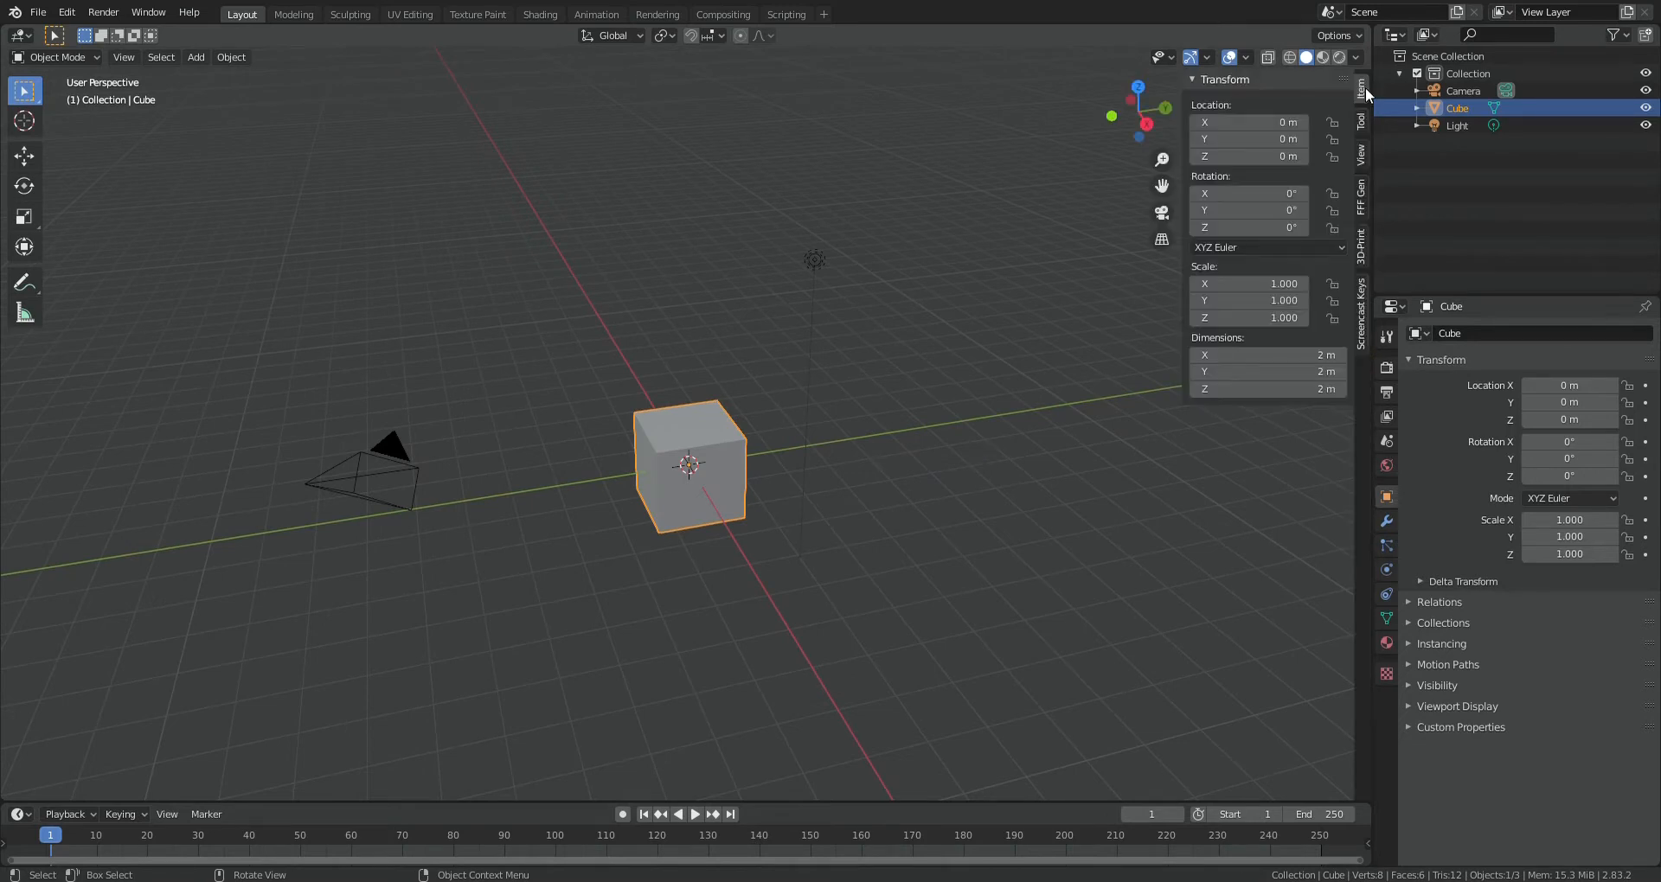
{"action": "left_click", "coordinate": [1361, 199]}
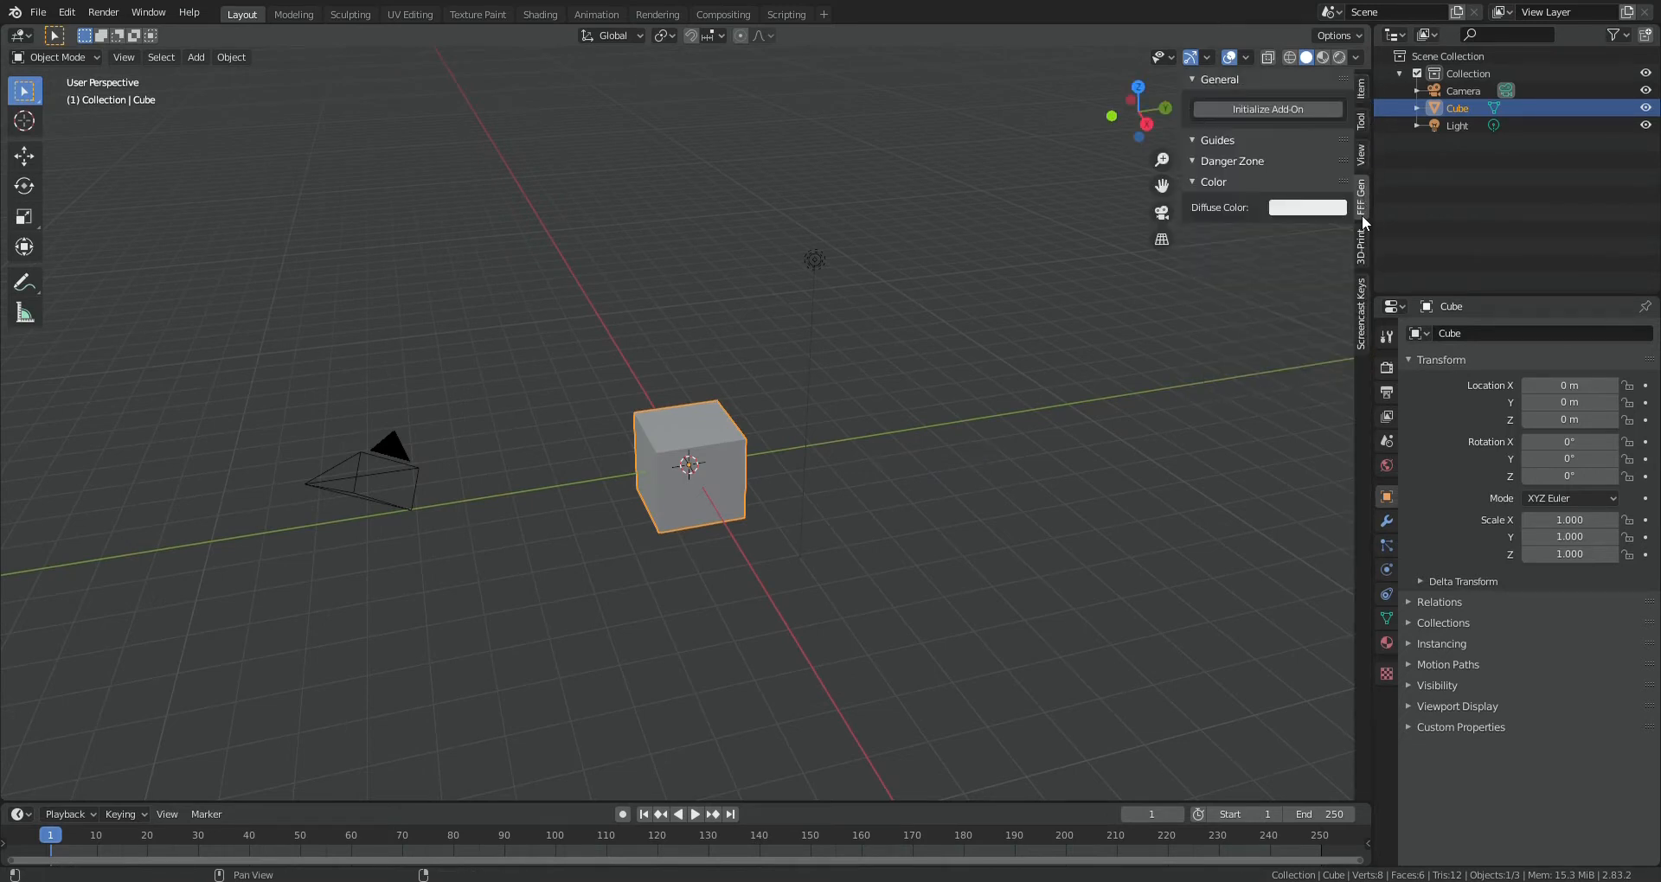
{"action": "left_click", "coordinate": [1280, 110]}
Import the STL models of the mandible and the fibula with its peroneal artery into the Positioning workspace
{"action": "left_click", "coordinate": [40, 13]}
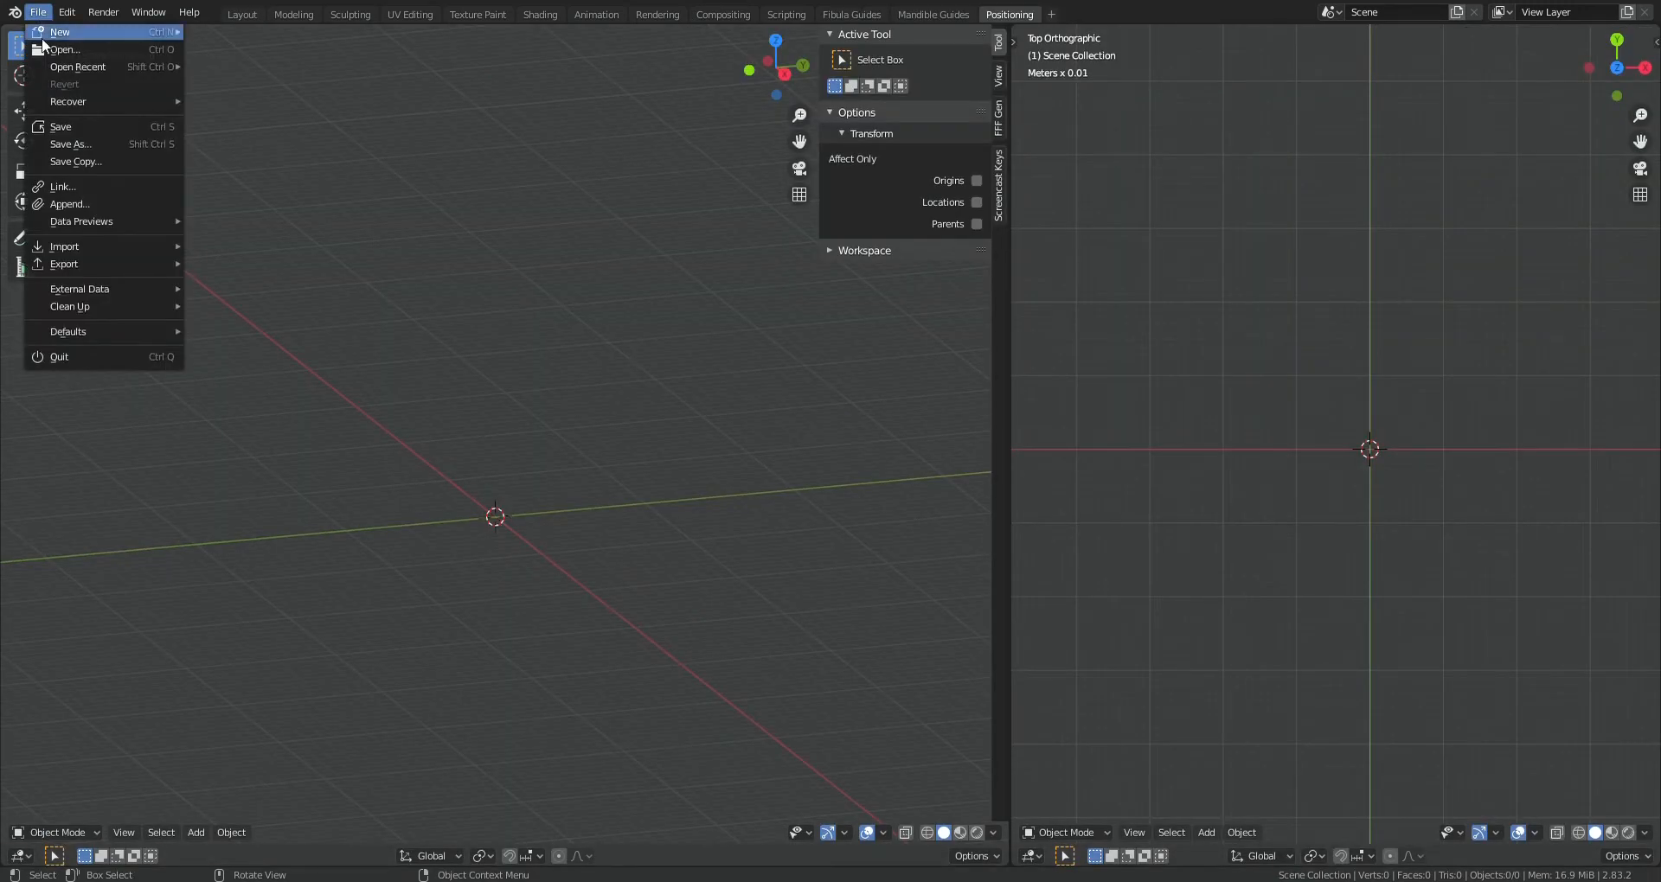
{"action": "mouse_move", "coordinate": [91, 246]}
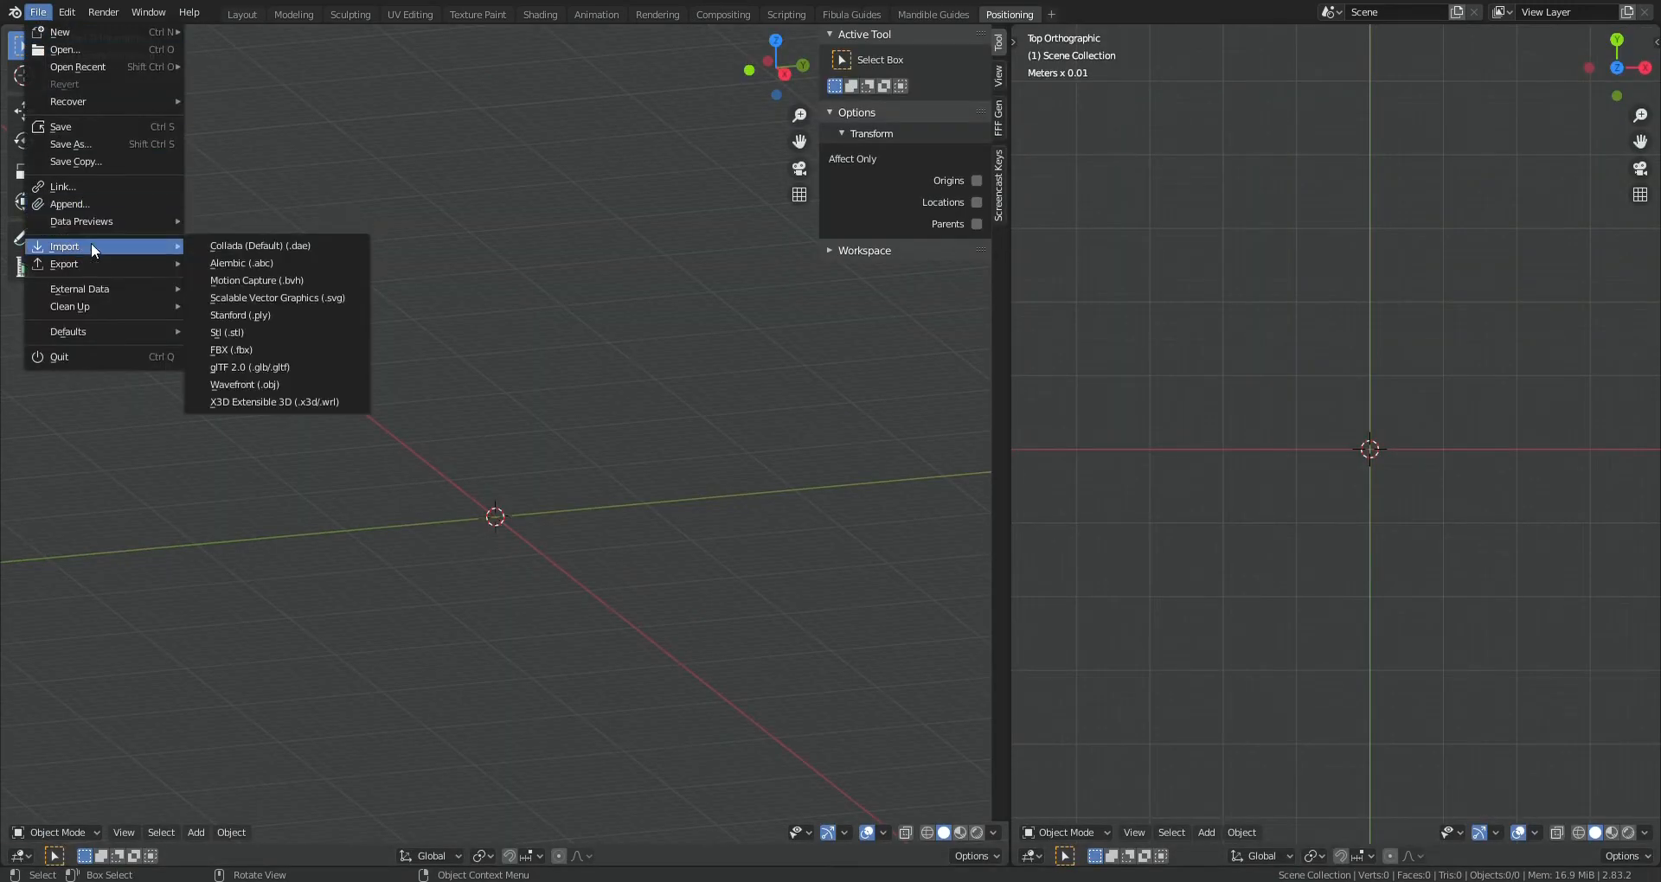
{"action": "left_click", "coordinate": [243, 333]}
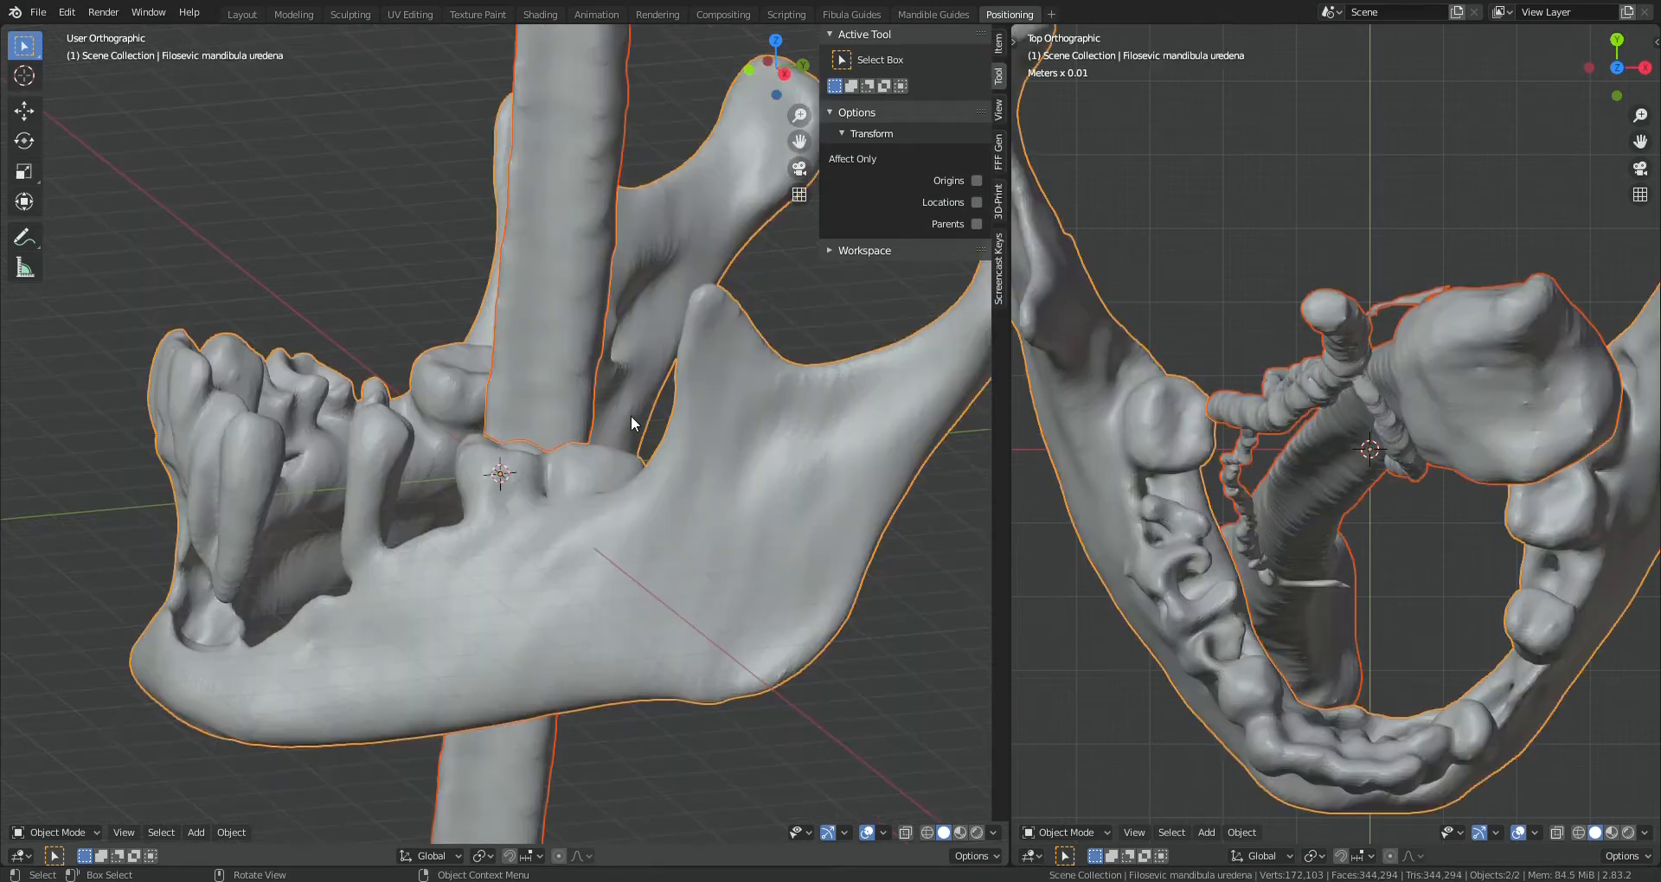
Select only the mandible, view it from the left in orthographic projection, and start scaling it
{"action": "middle_click_drag", "start_coordinate": [634, 418], "coordinate": [690, 465]}
{"action": "left_click", "coordinate": [656, 479]}
{"action": "key", "text": "ctrl+KP_3"}
{"action": "type", "text": "s"}
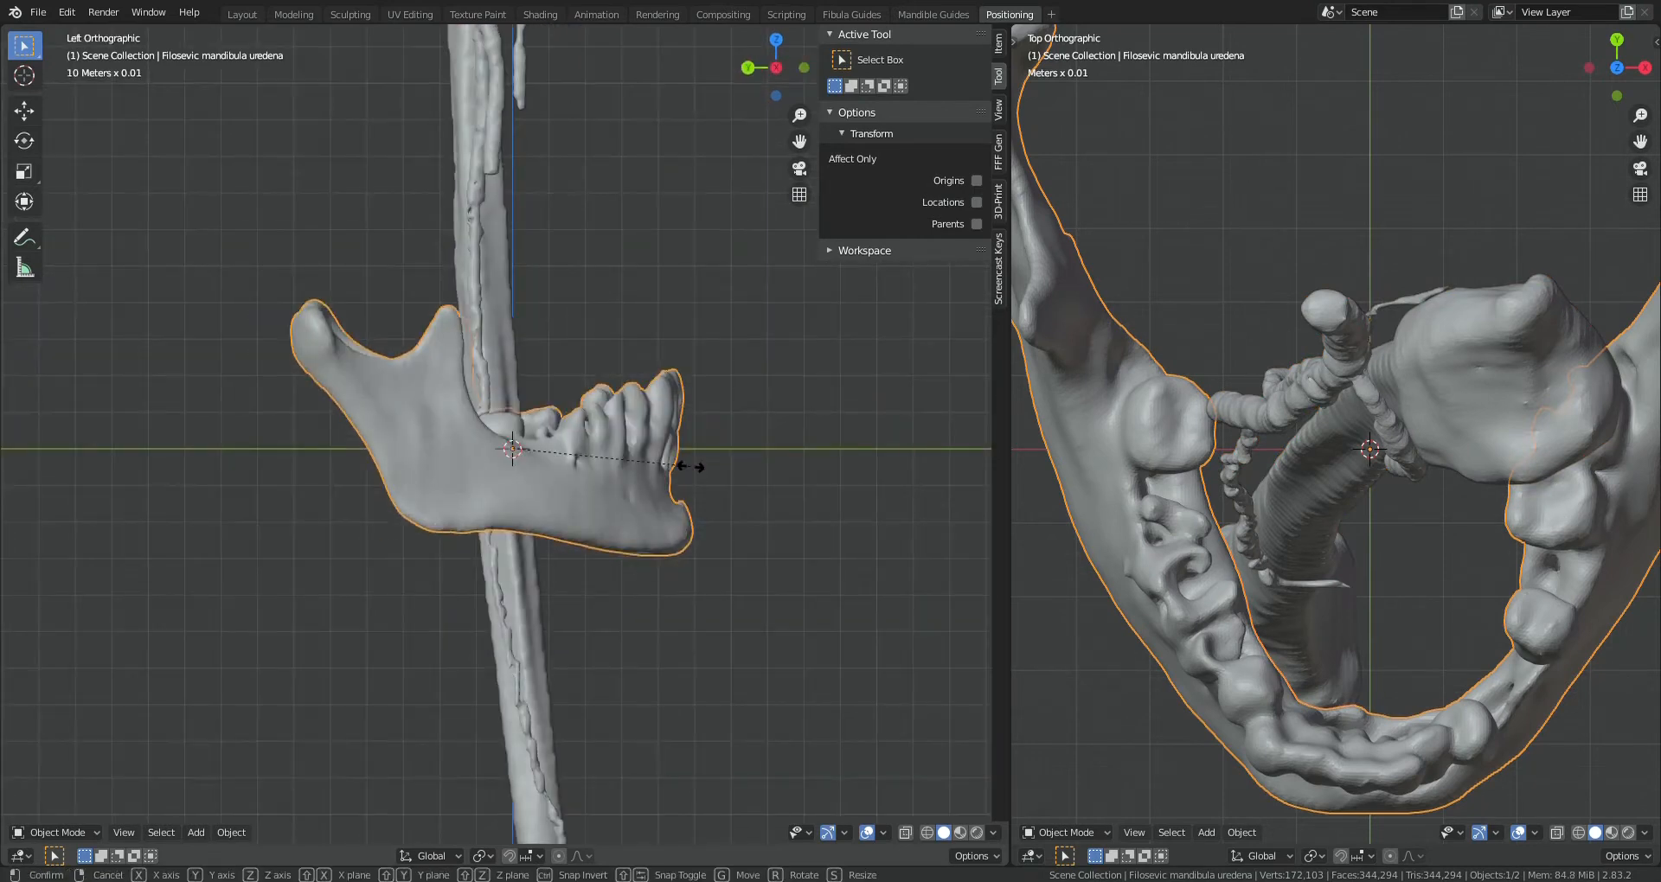
Scale the mandible by 0.1, then scale the fibula by 0.1 as well
{"action": "type", "text": "0.1"}
{"action": "key", "text": "Return"}
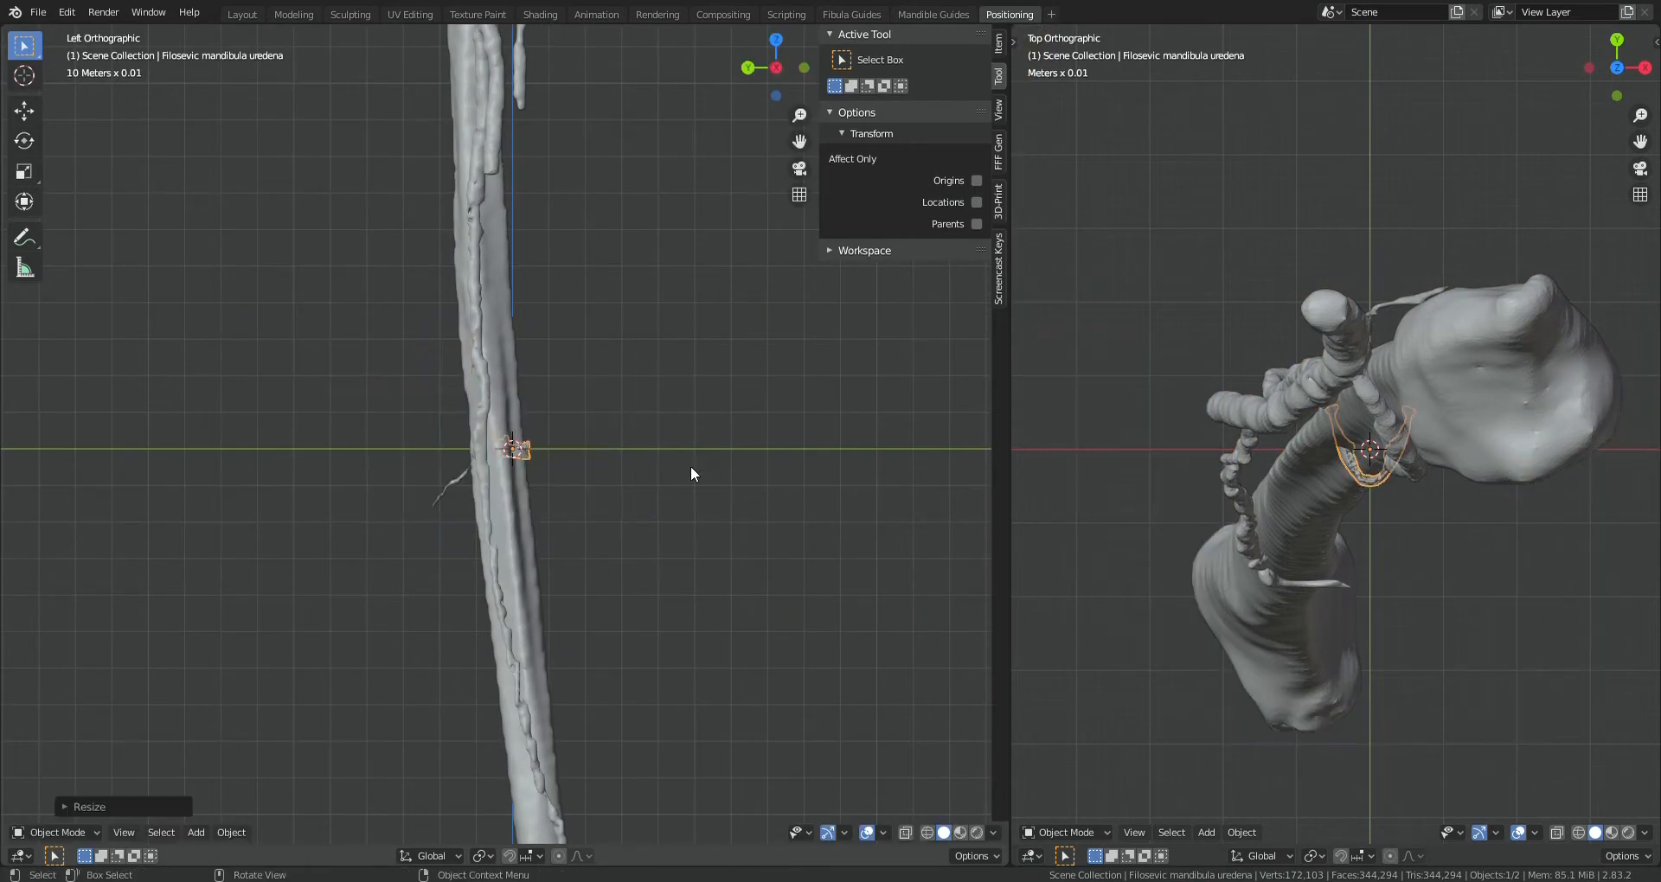
{"action": "left_click", "coordinate": [496, 377]}
{"action": "type", "text": "s"}
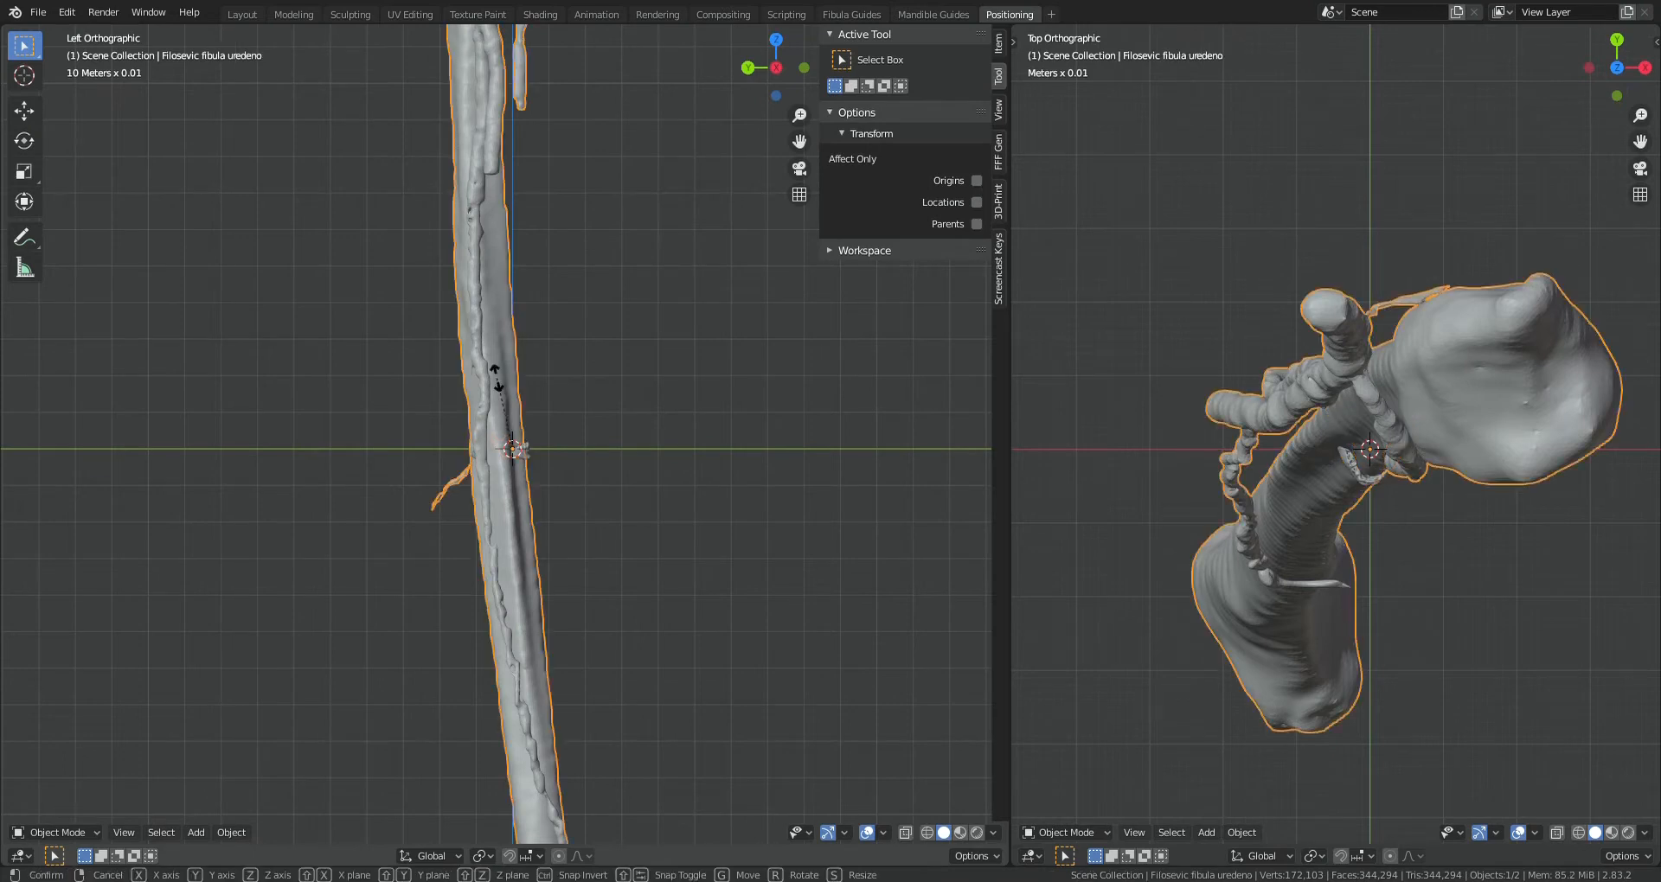
{"action": "type", "text": "0.1"}
{"action": "key", "text": "Return"}
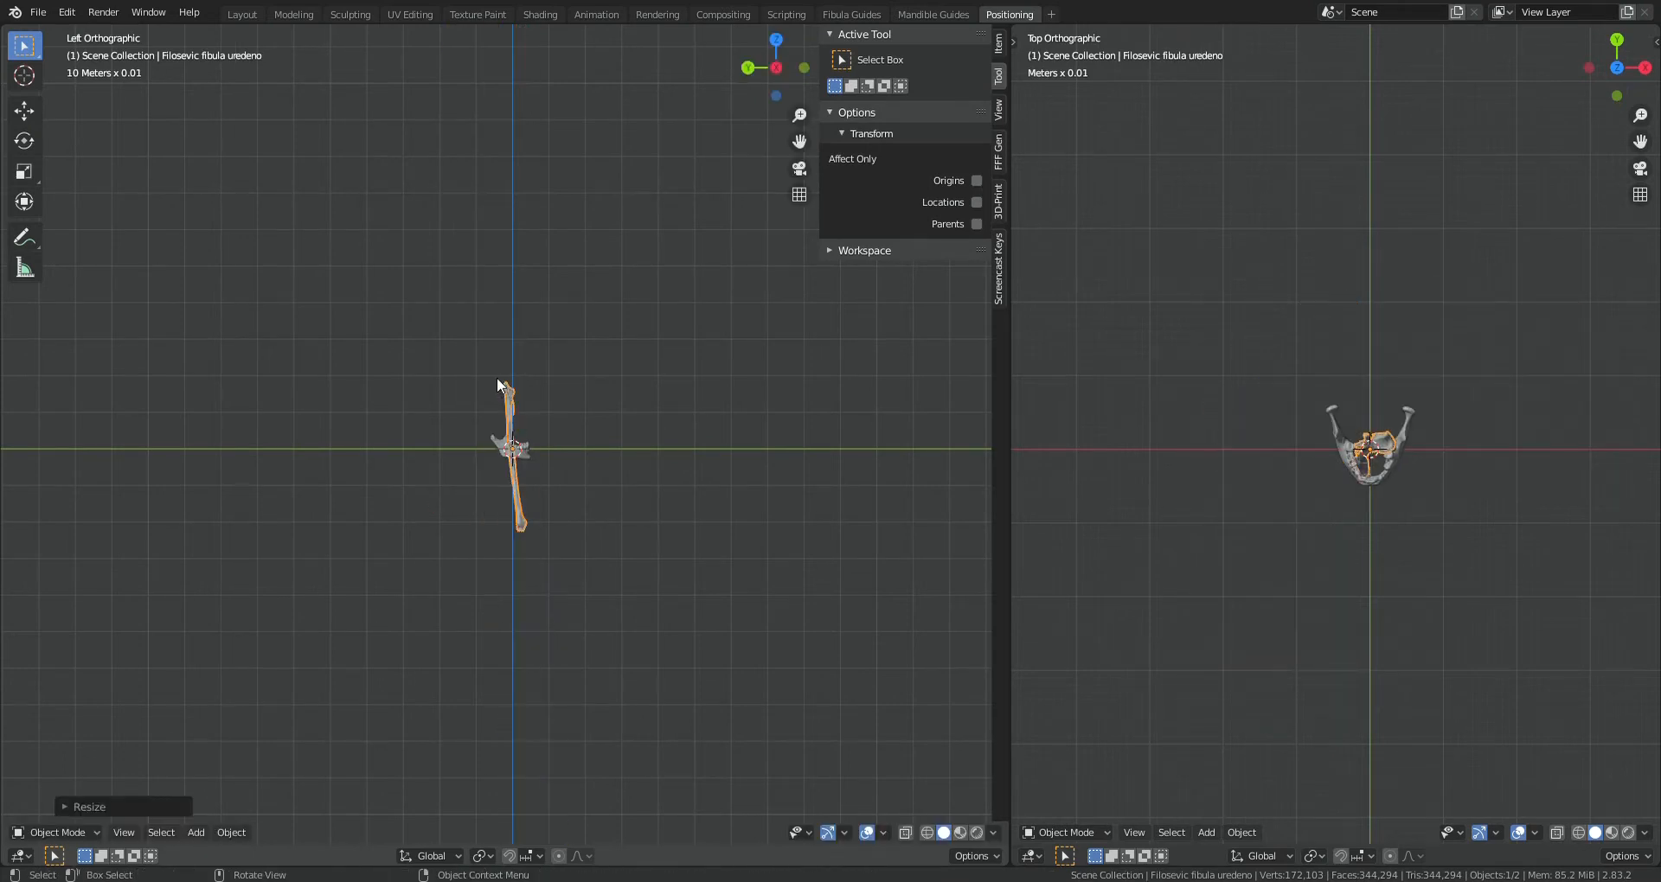
Rotate the fibula in the left view until its shaft lies roughly horizontal
{"action": "scroll", "coordinate": [496, 377], "scroll_direction": "up", "scroll_amount": 4}
{"action": "scroll", "coordinate": [538, 491], "scroll_direction": "up", "scroll_amount": 2}
{"action": "key", "text": "r"}
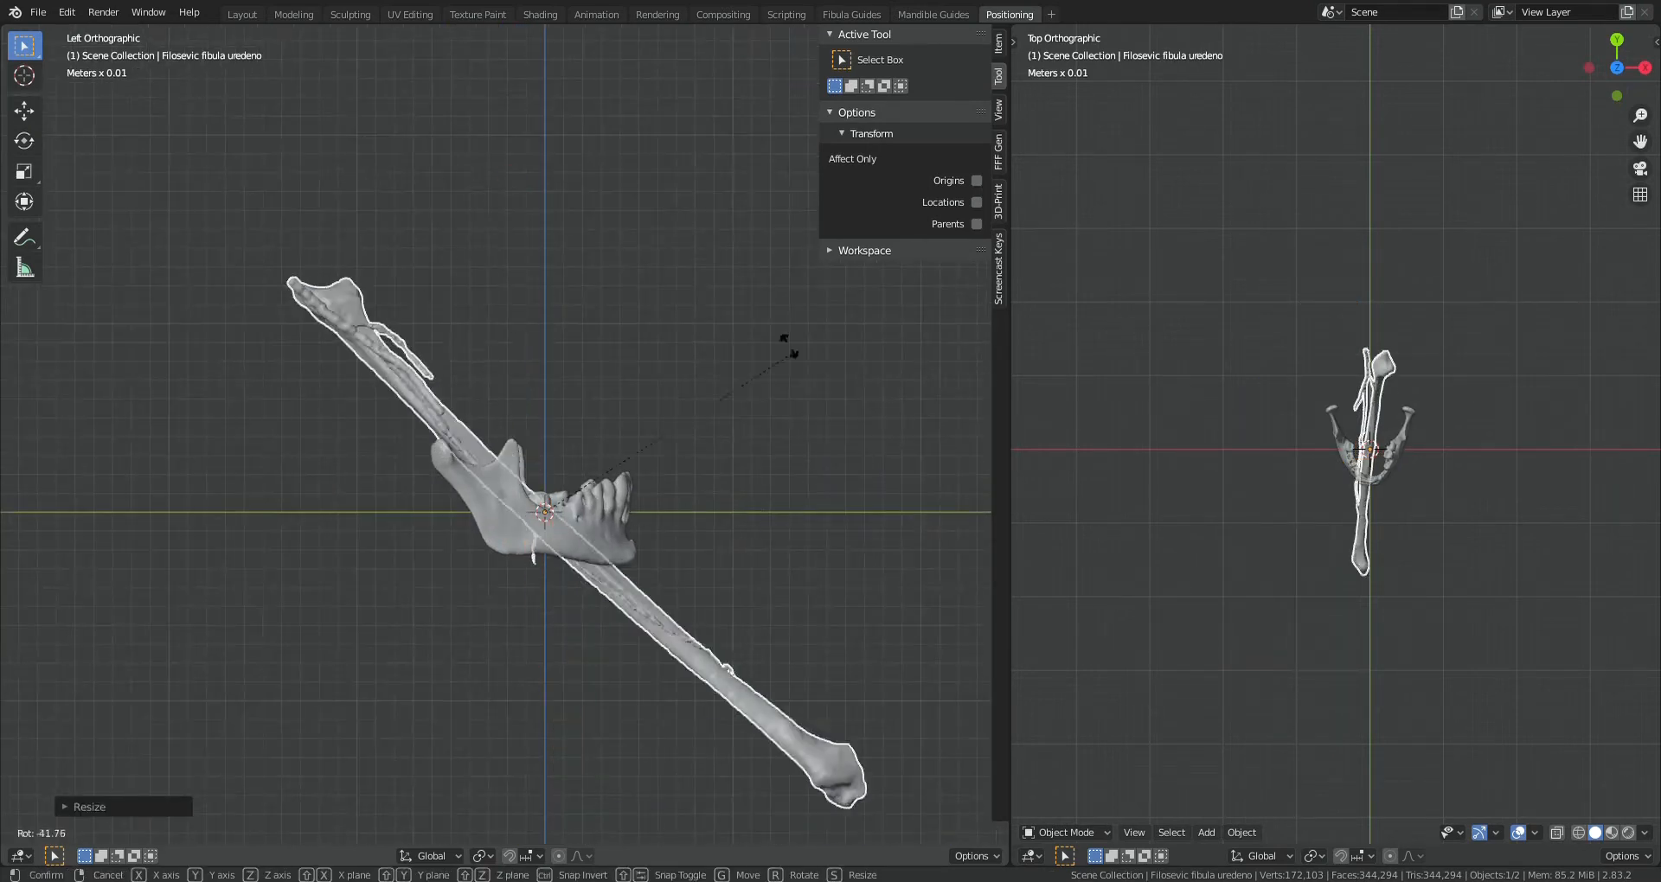
{"action": "left_click", "coordinate": [615, 250]}
Rotate the fibula in the top view to line it up with the Y axis and shift it along Y
{"action": "key", "text": "KP_1"}
{"action": "key", "text": "KP_7"}
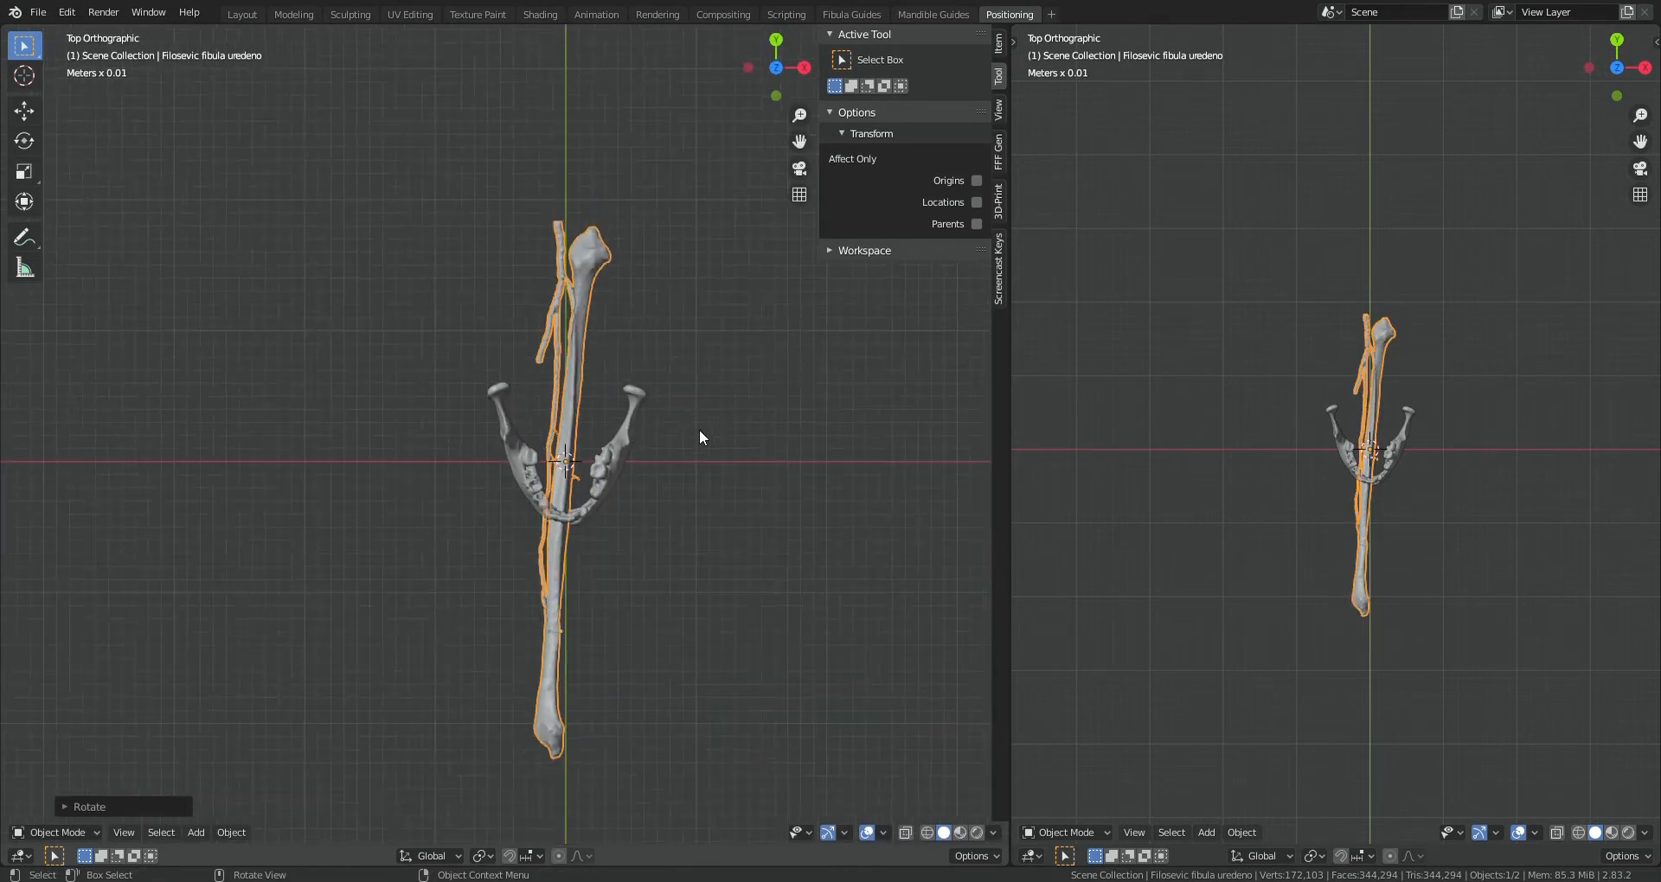
{"action": "key", "text": "KP_1"}
{"action": "middle_click_drag", "start_coordinate": [705, 422], "coordinate": [739, 601]}
{"action": "key", "text": "r"}
{"action": "left_click", "coordinate": [749, 564]}
{"action": "key", "text": "g"}
{"action": "key", "text": "y"}
{"action": "left_click", "coordinate": [731, 495]}
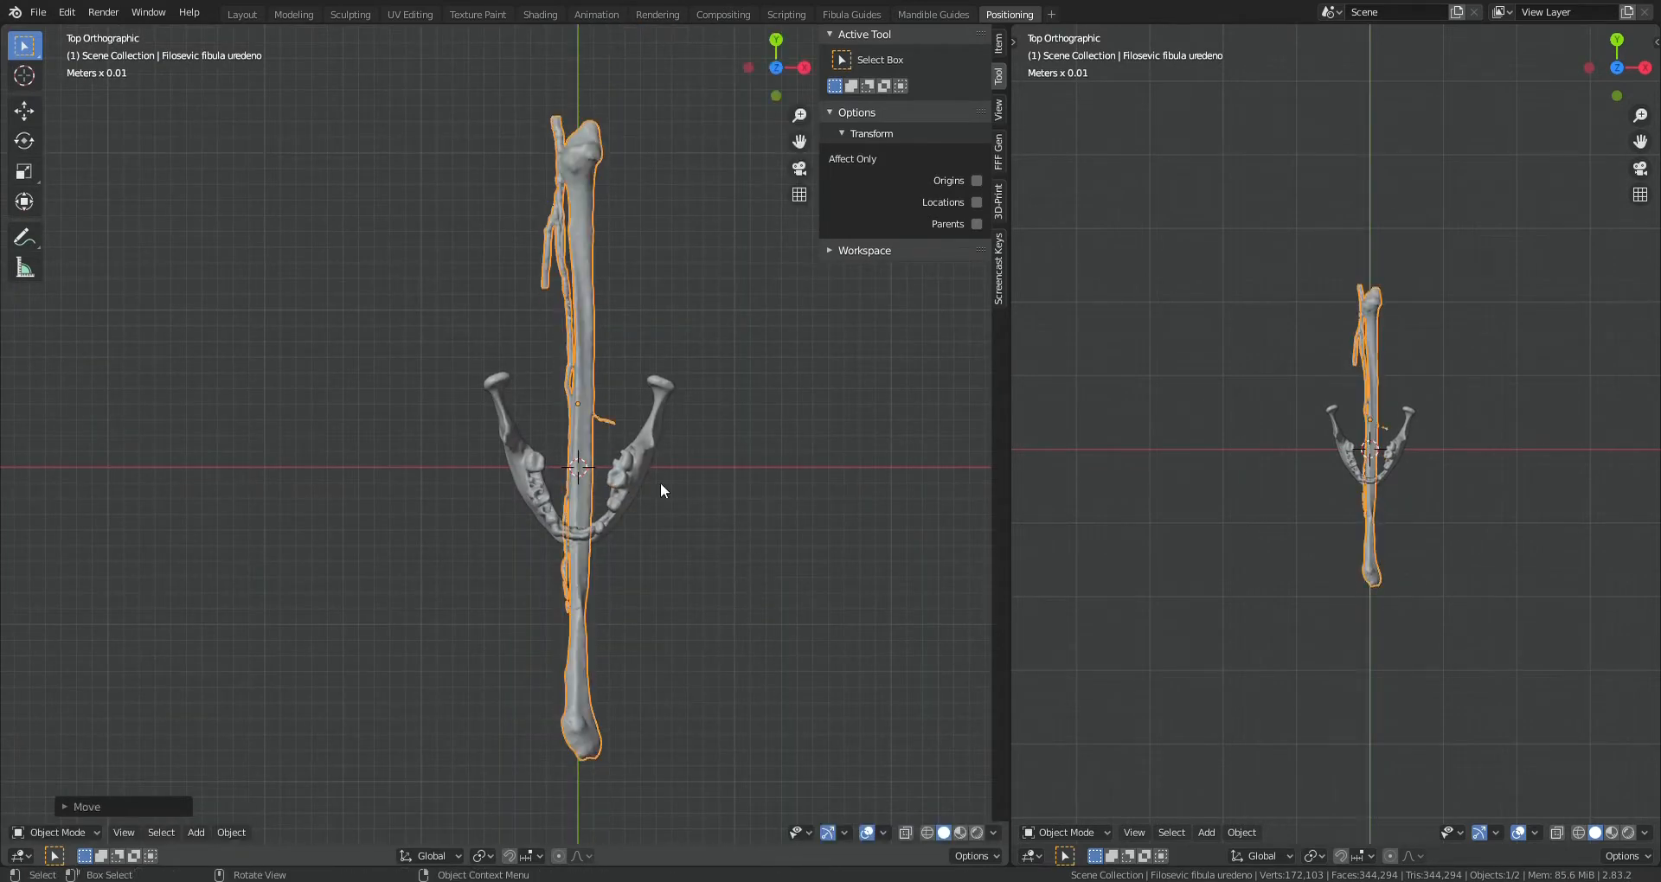
Rotate the mandible slightly in the left view to level it
{"action": "key", "text": "KP_3"}
{"action": "key", "text": "ctrl+KP_3"}
{"action": "left_click", "coordinate": [604, 535]}
{"action": "key", "text": "r"}
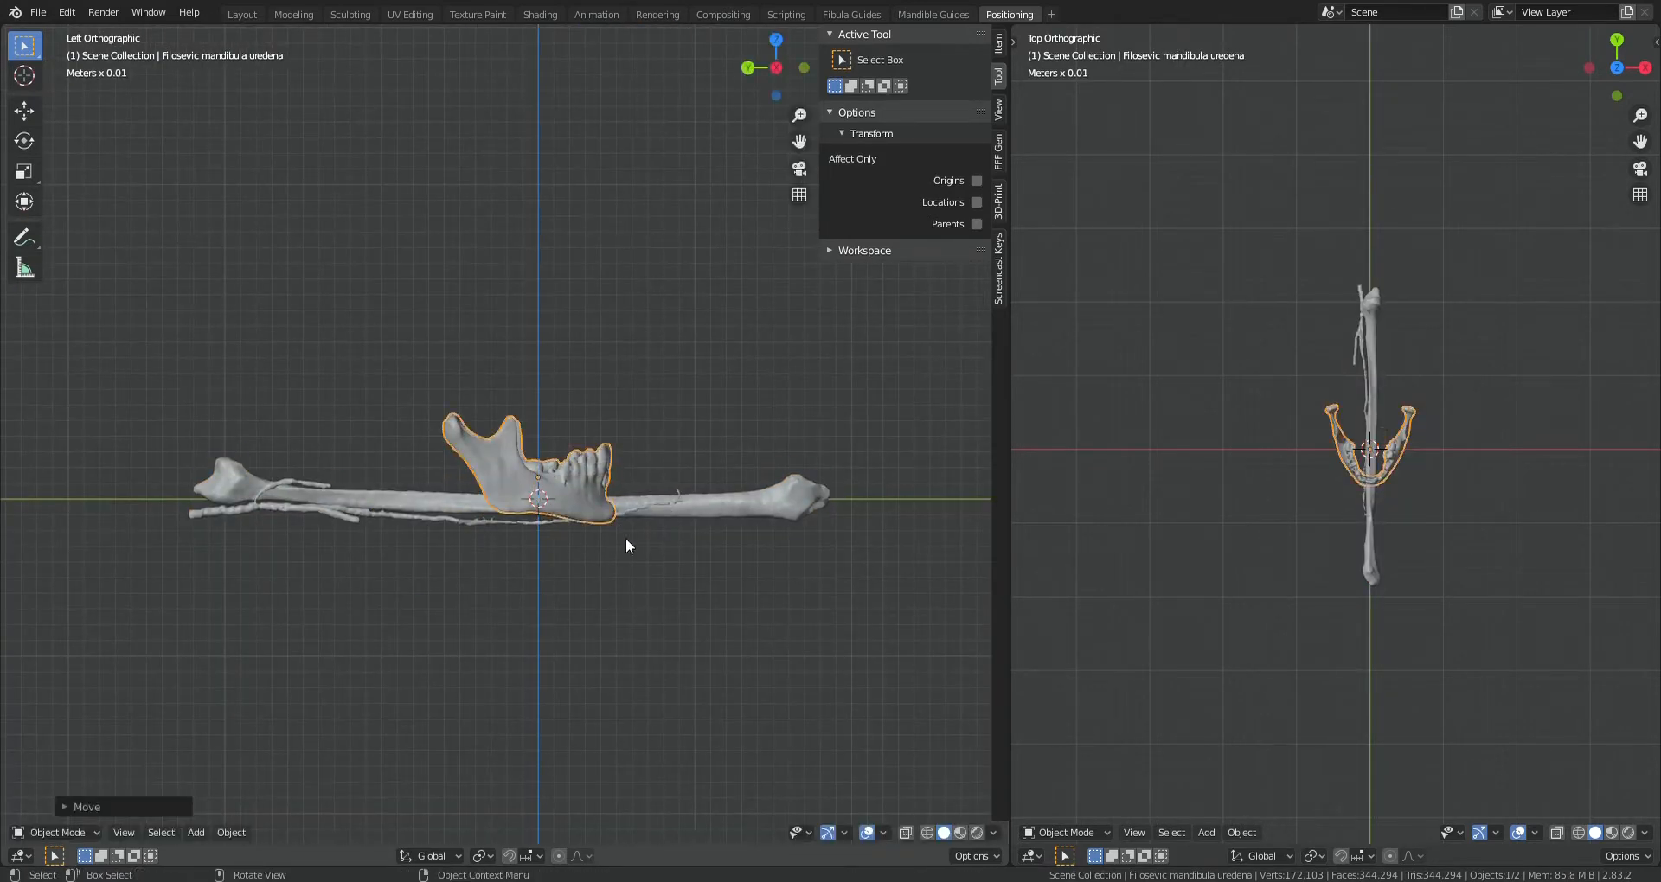
{"action": "left_click", "coordinate": [604, 489]}
Apply All Transforms to the mandible and to the fibula
{"action": "middle_click_drag", "start_coordinate": [604, 490], "coordinate": [700, 578]}
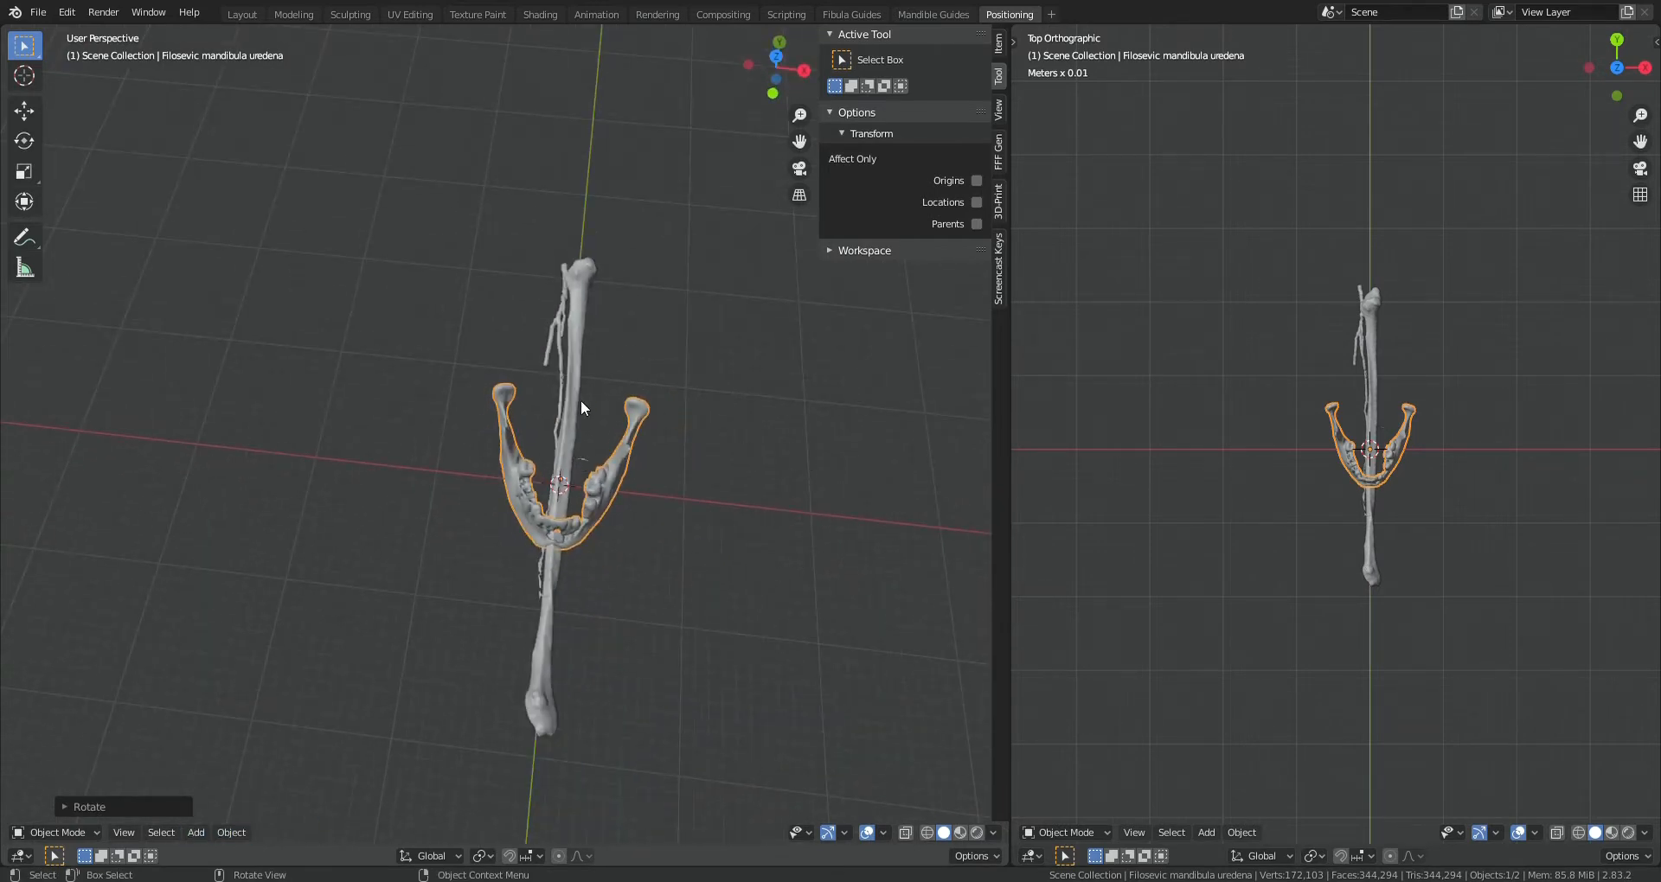
{"action": "middle_click_drag", "start_coordinate": [633, 419], "coordinate": [480, 391]}
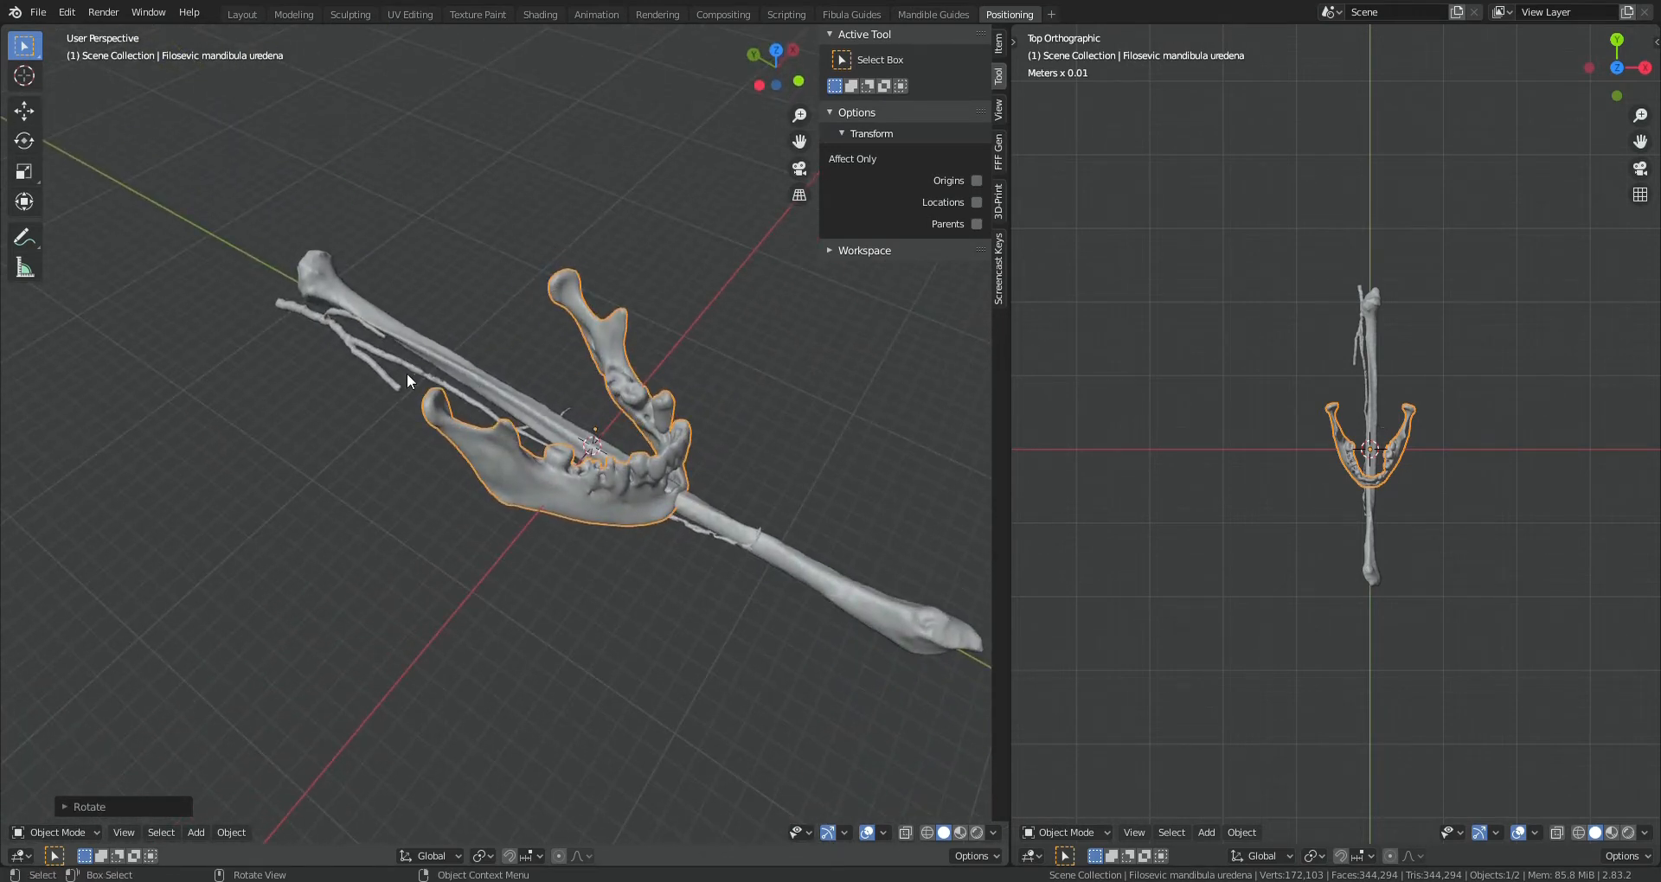
{"action": "middle_click_drag", "start_coordinate": [413, 428], "coordinate": [475, 398]}
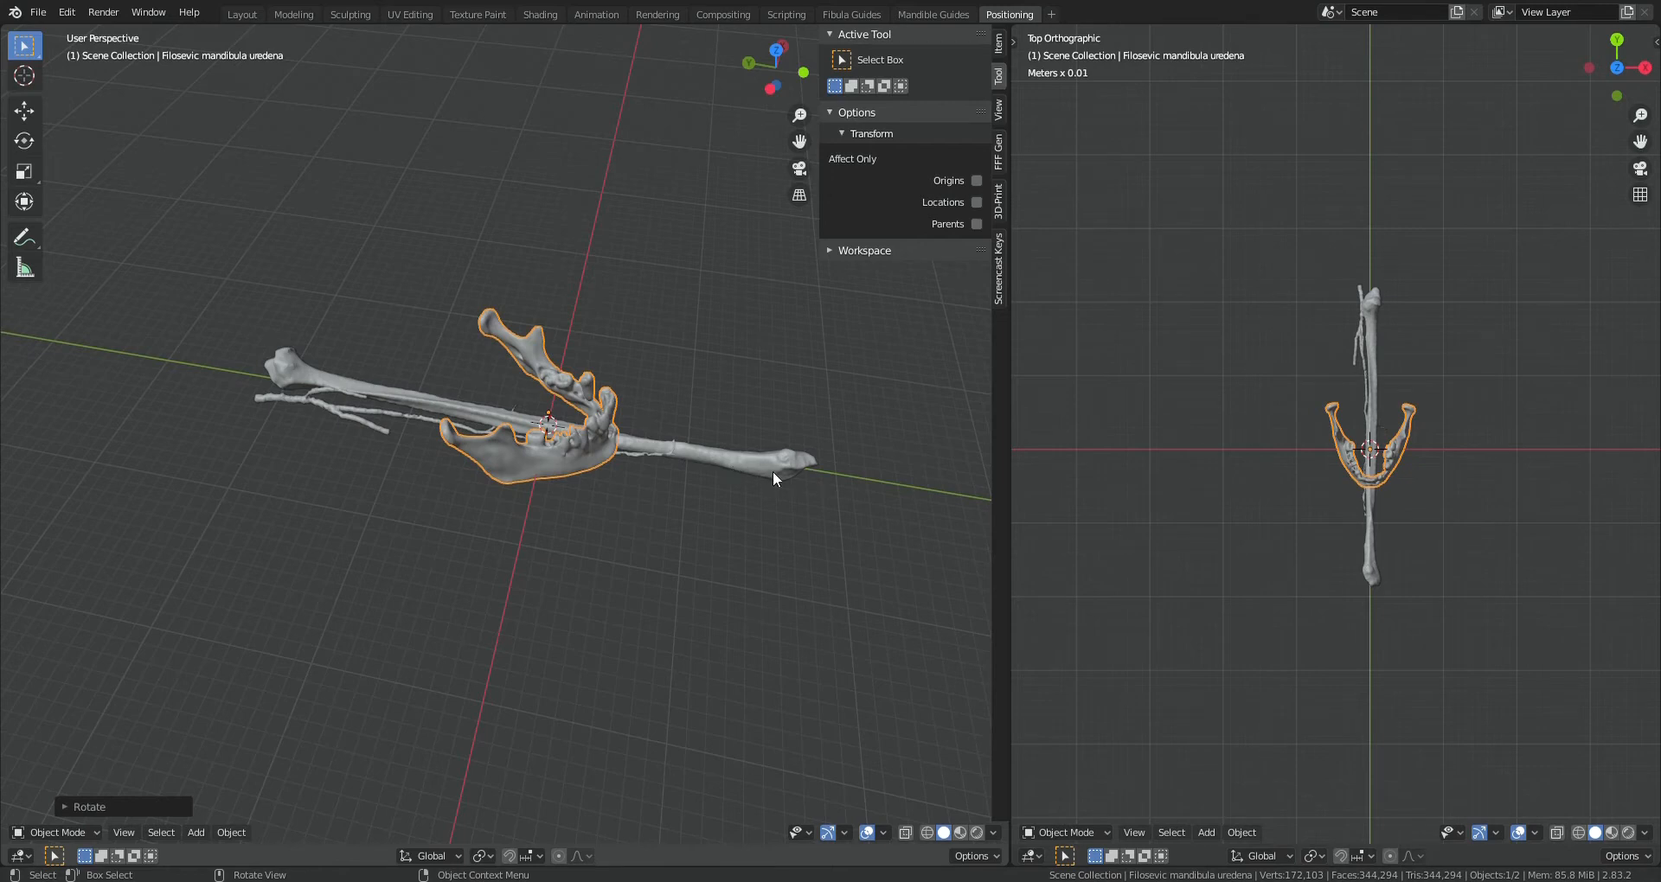
{"action": "middle_click_drag", "start_coordinate": [772, 471], "coordinate": [641, 495]}
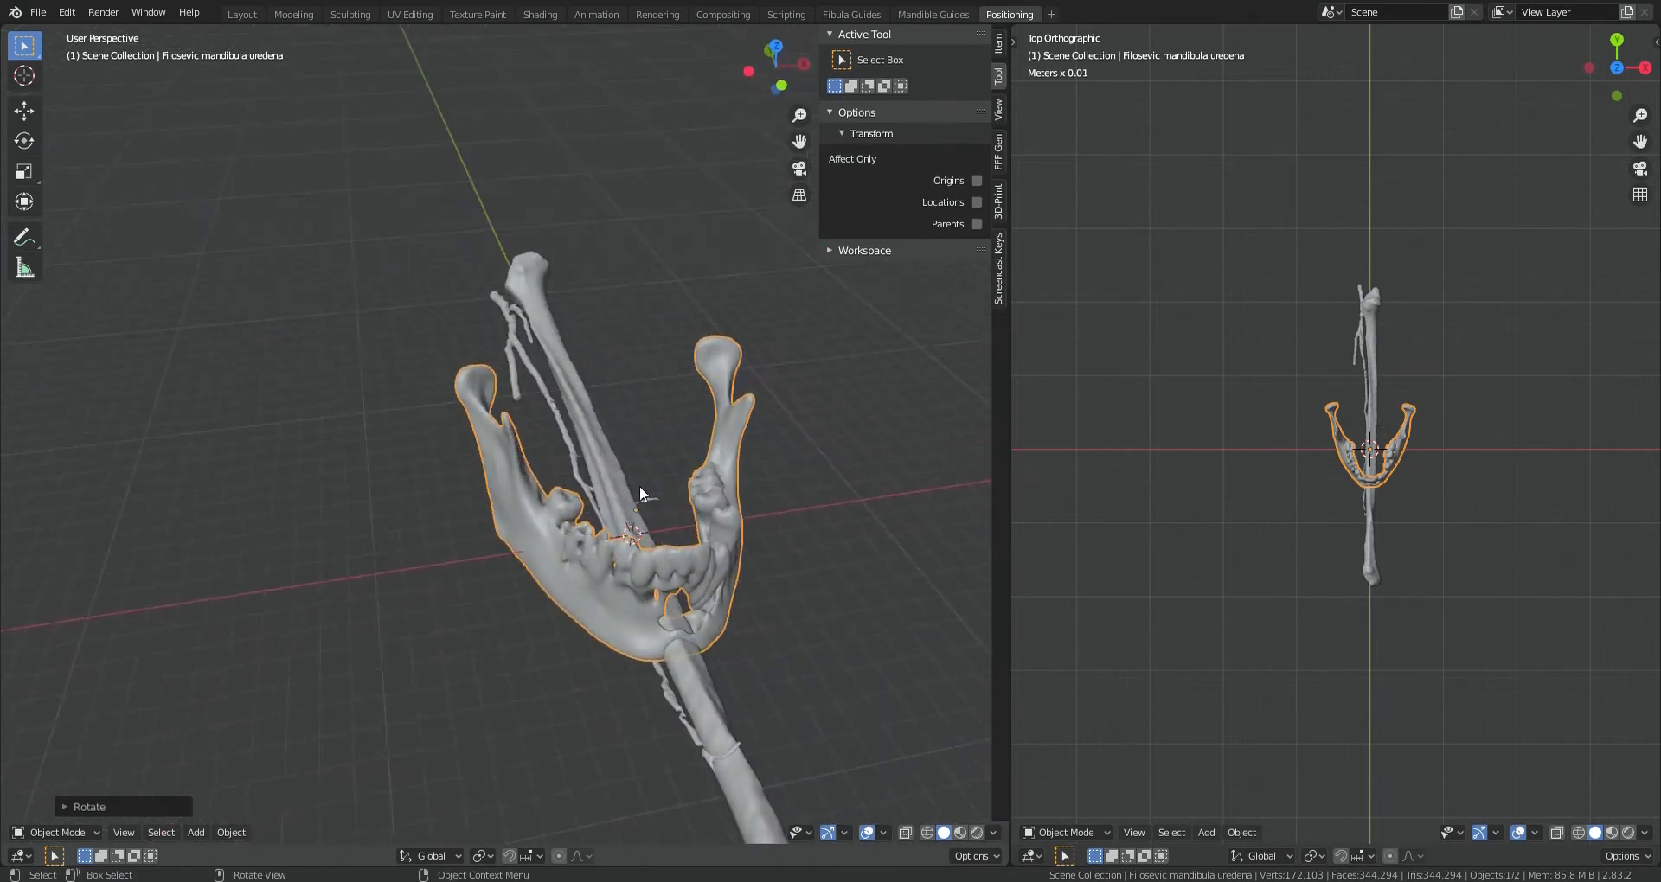
{"action": "left_click", "coordinate": [232, 832]}
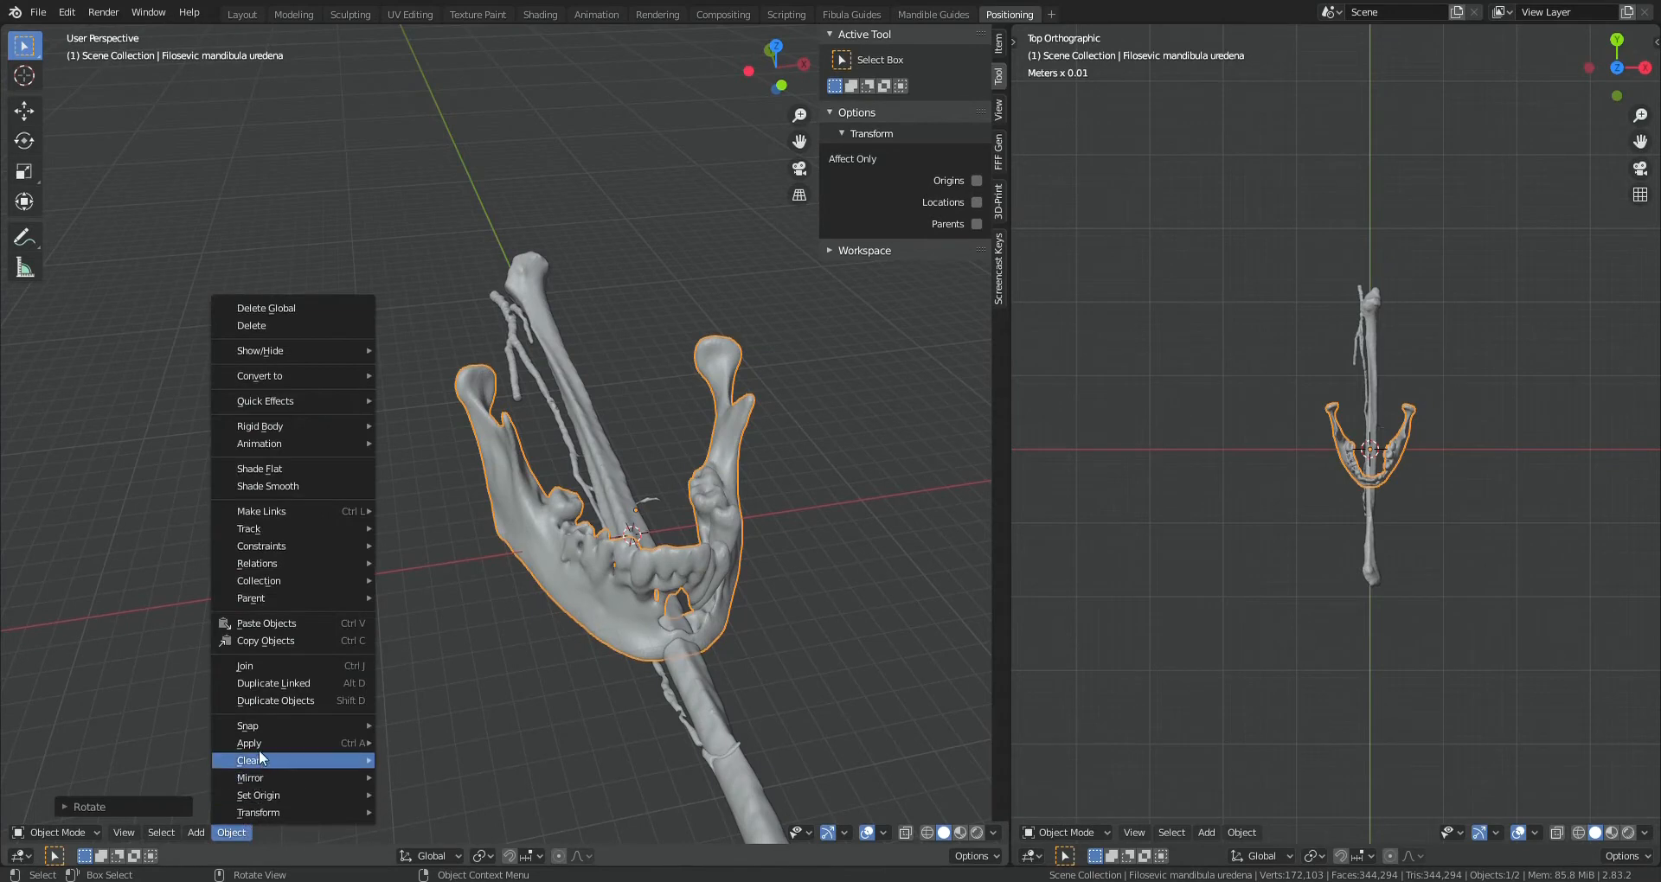
{"action": "mouse_move", "coordinate": [262, 744]}
{"action": "left_click", "coordinate": [449, 569]}
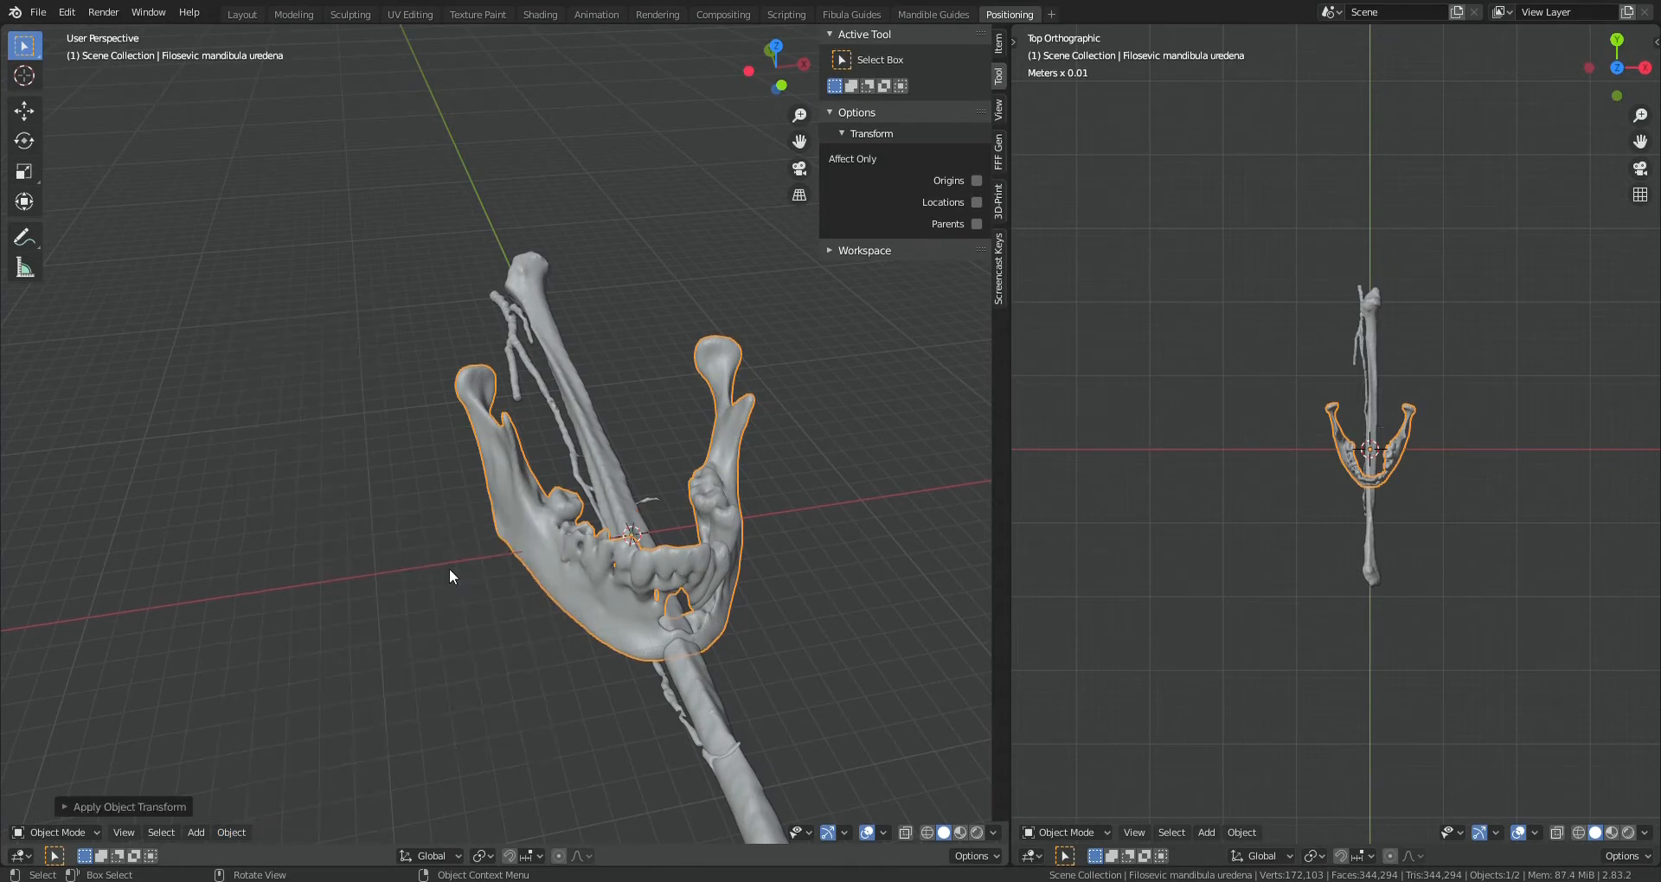
{"action": "left_click", "coordinate": [594, 470]}
{"action": "left_click", "coordinate": [232, 833]}
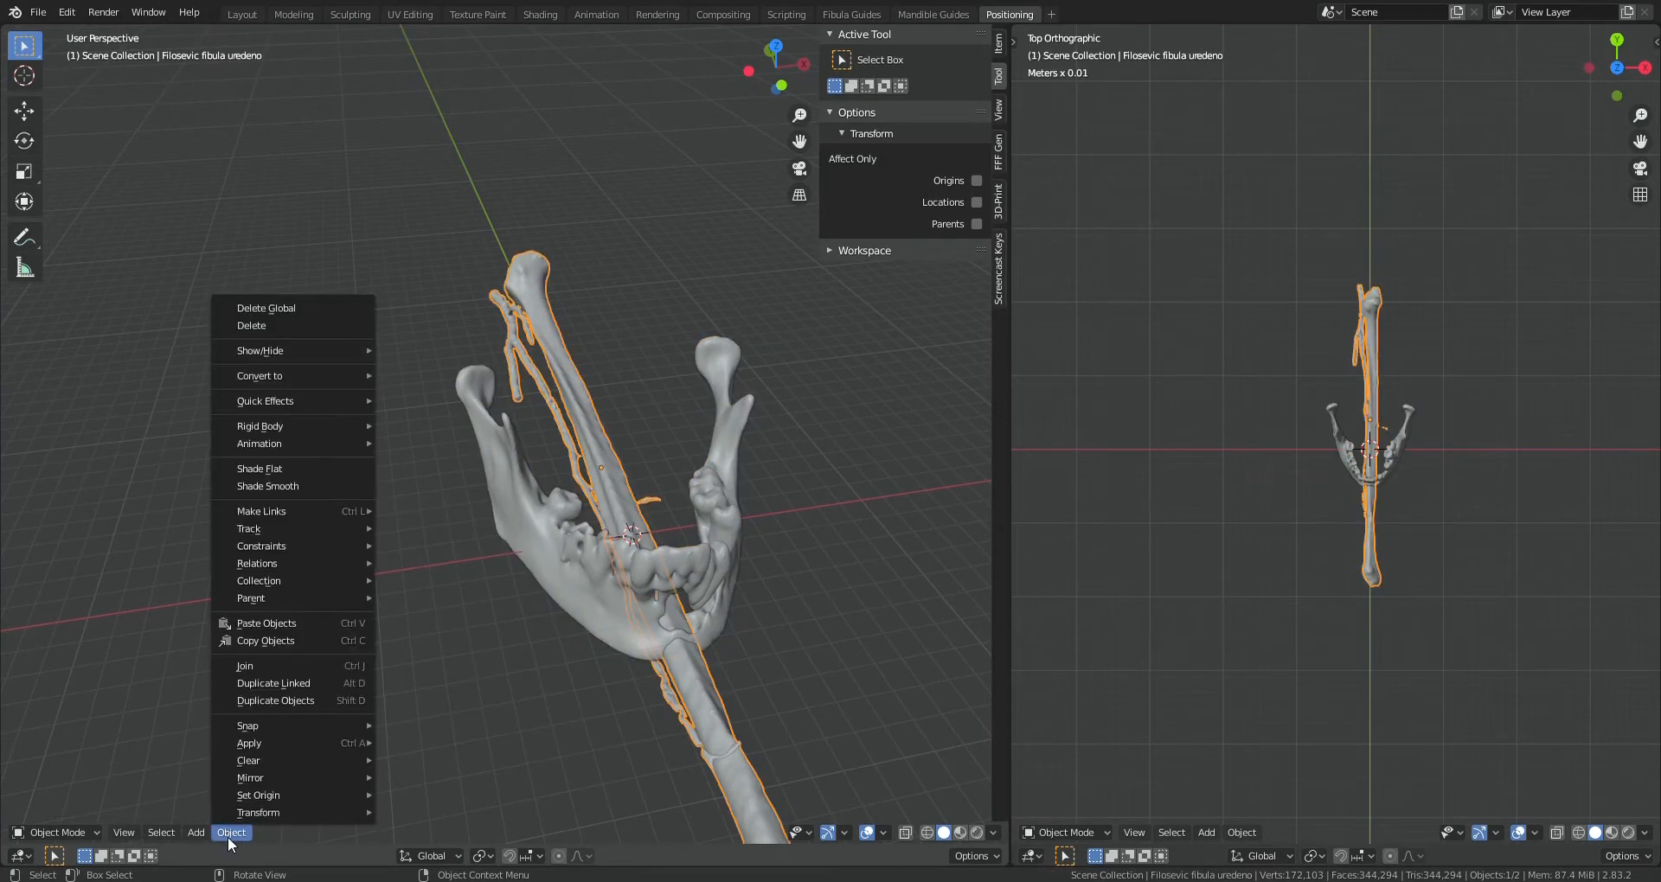
{"action": "mouse_move", "coordinate": [256, 745]}
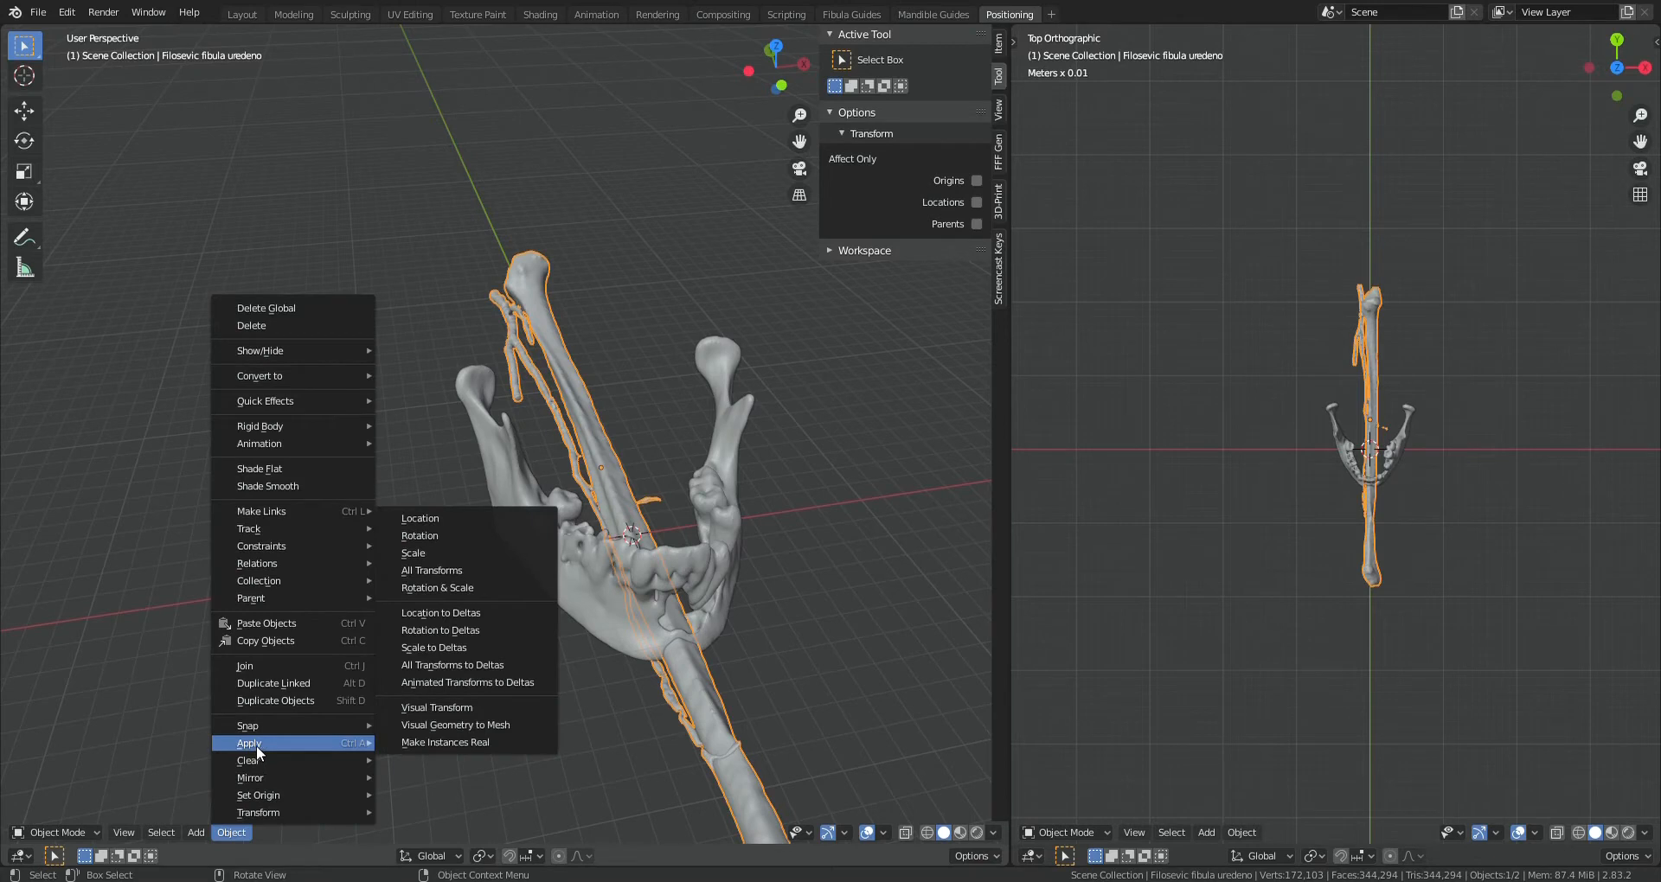
{"action": "left_click", "coordinate": [460, 573]}
Reselect the mandible and apply All Transforms to it once more
{"action": "middle_click_drag", "start_coordinate": [462, 577], "coordinate": [676, 595]}
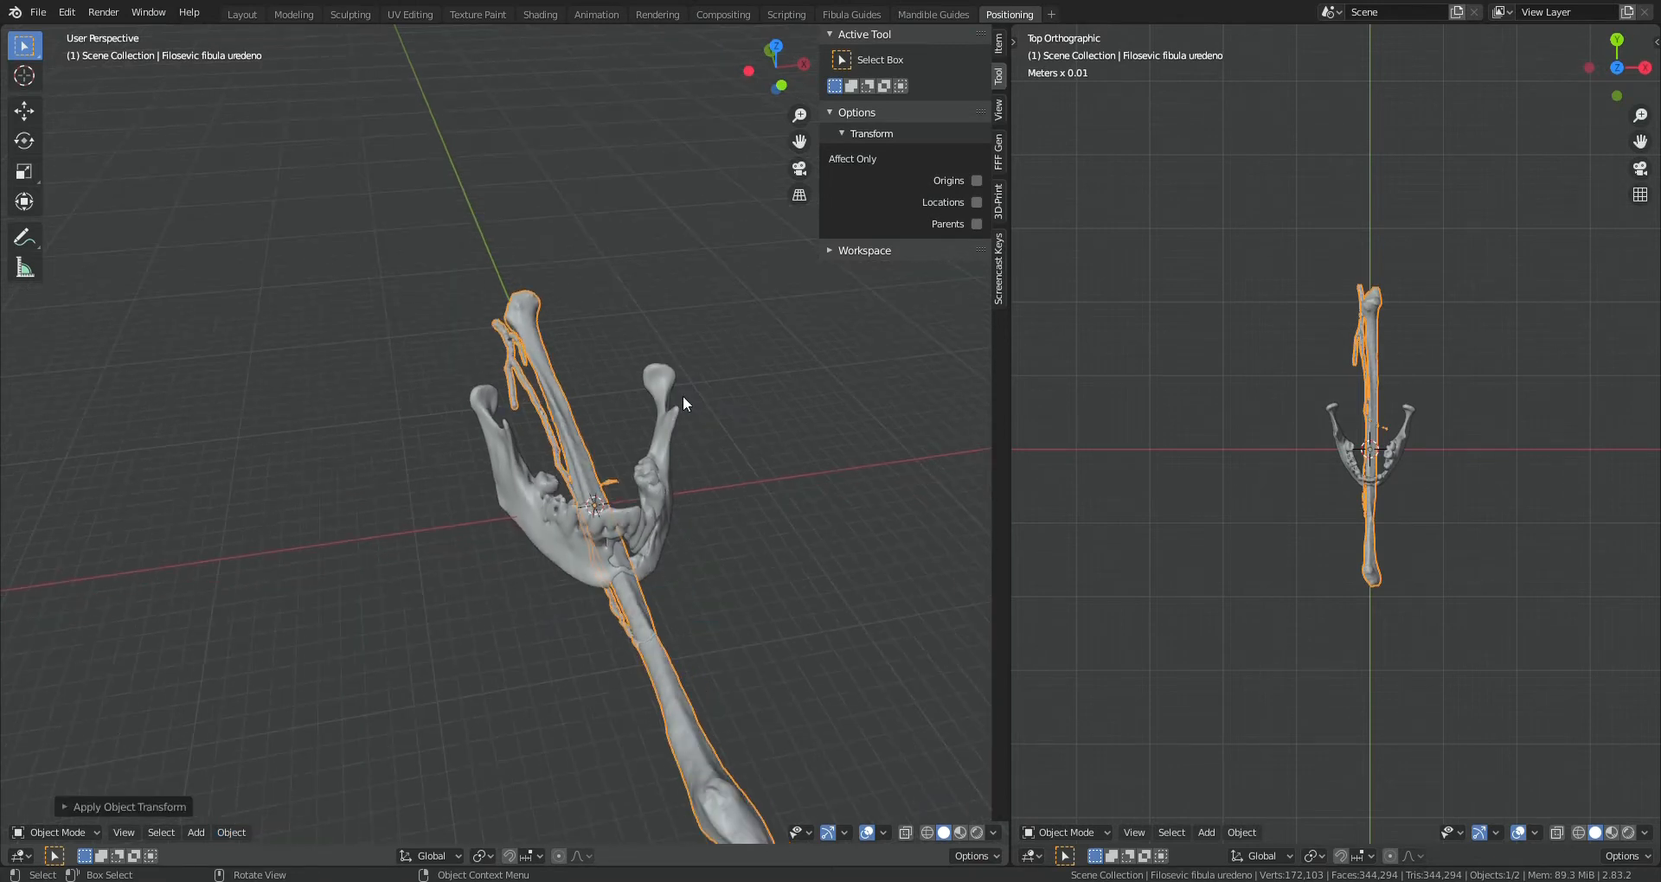
{"action": "left_click", "coordinate": [653, 496]}
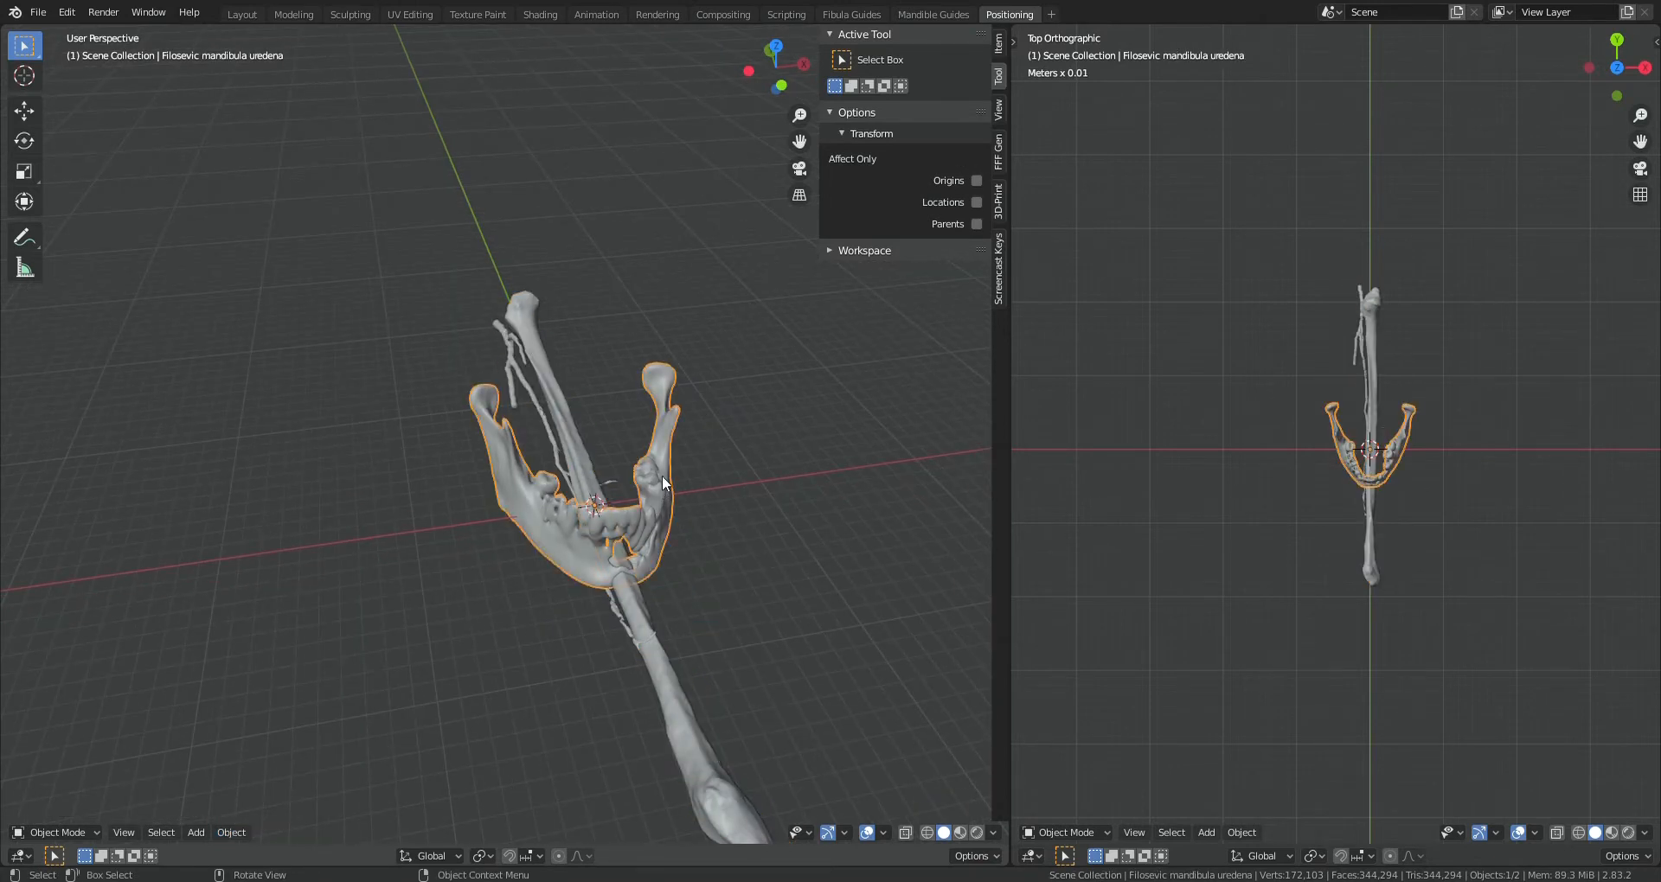
{"action": "left_click", "coordinate": [232, 832]}
{"action": "mouse_move", "coordinate": [258, 744]}
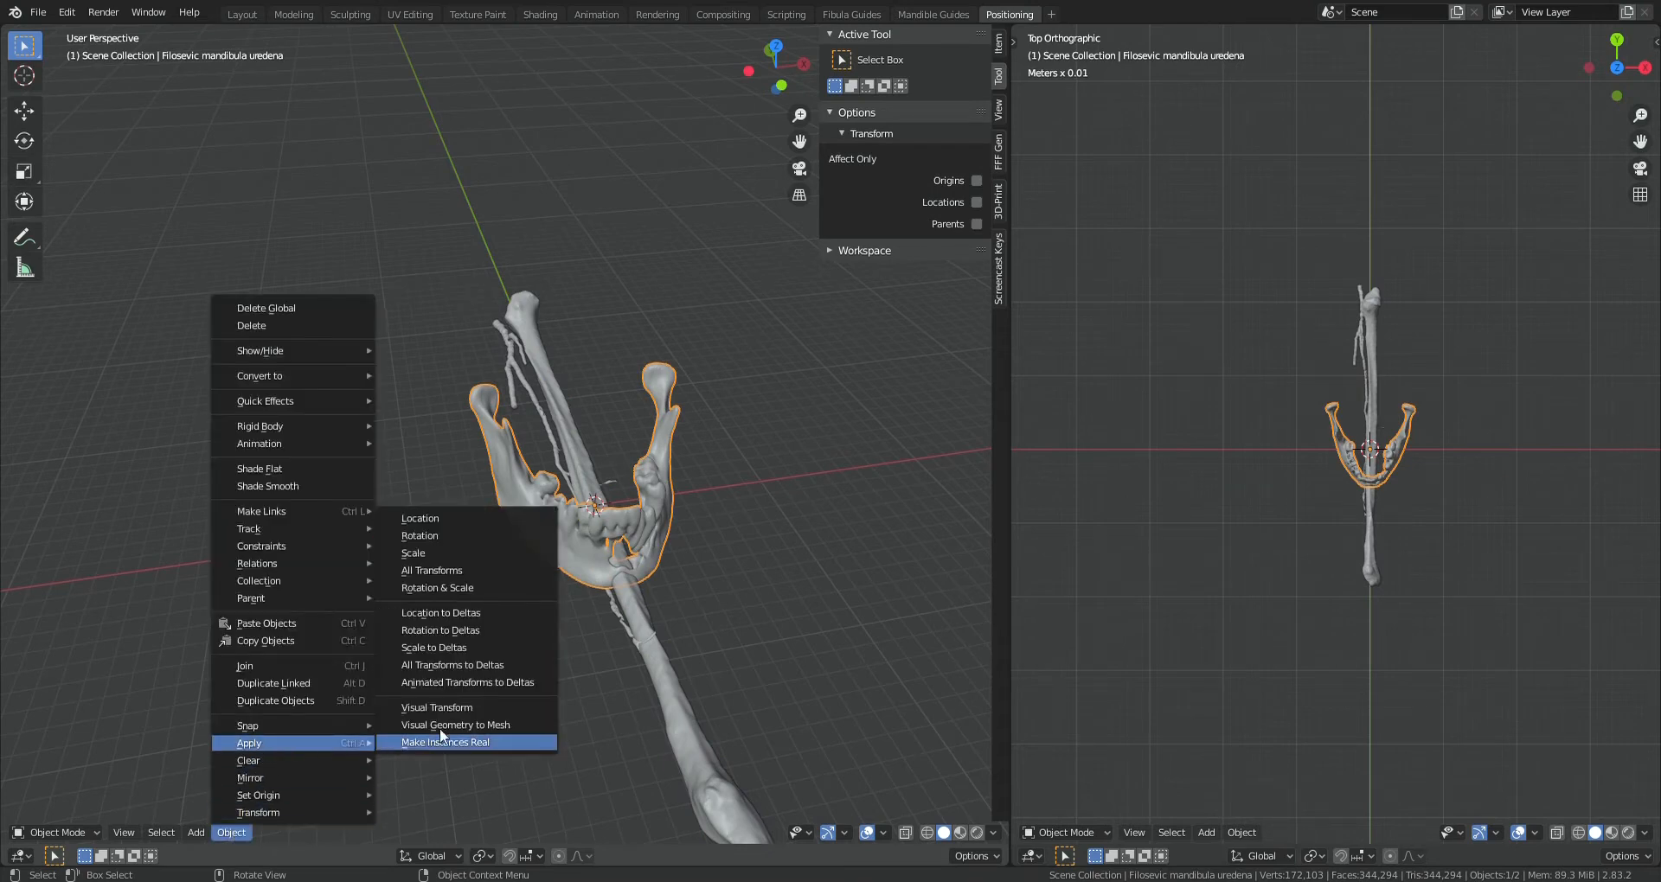
{"action": "left_click", "coordinate": [444, 571]}
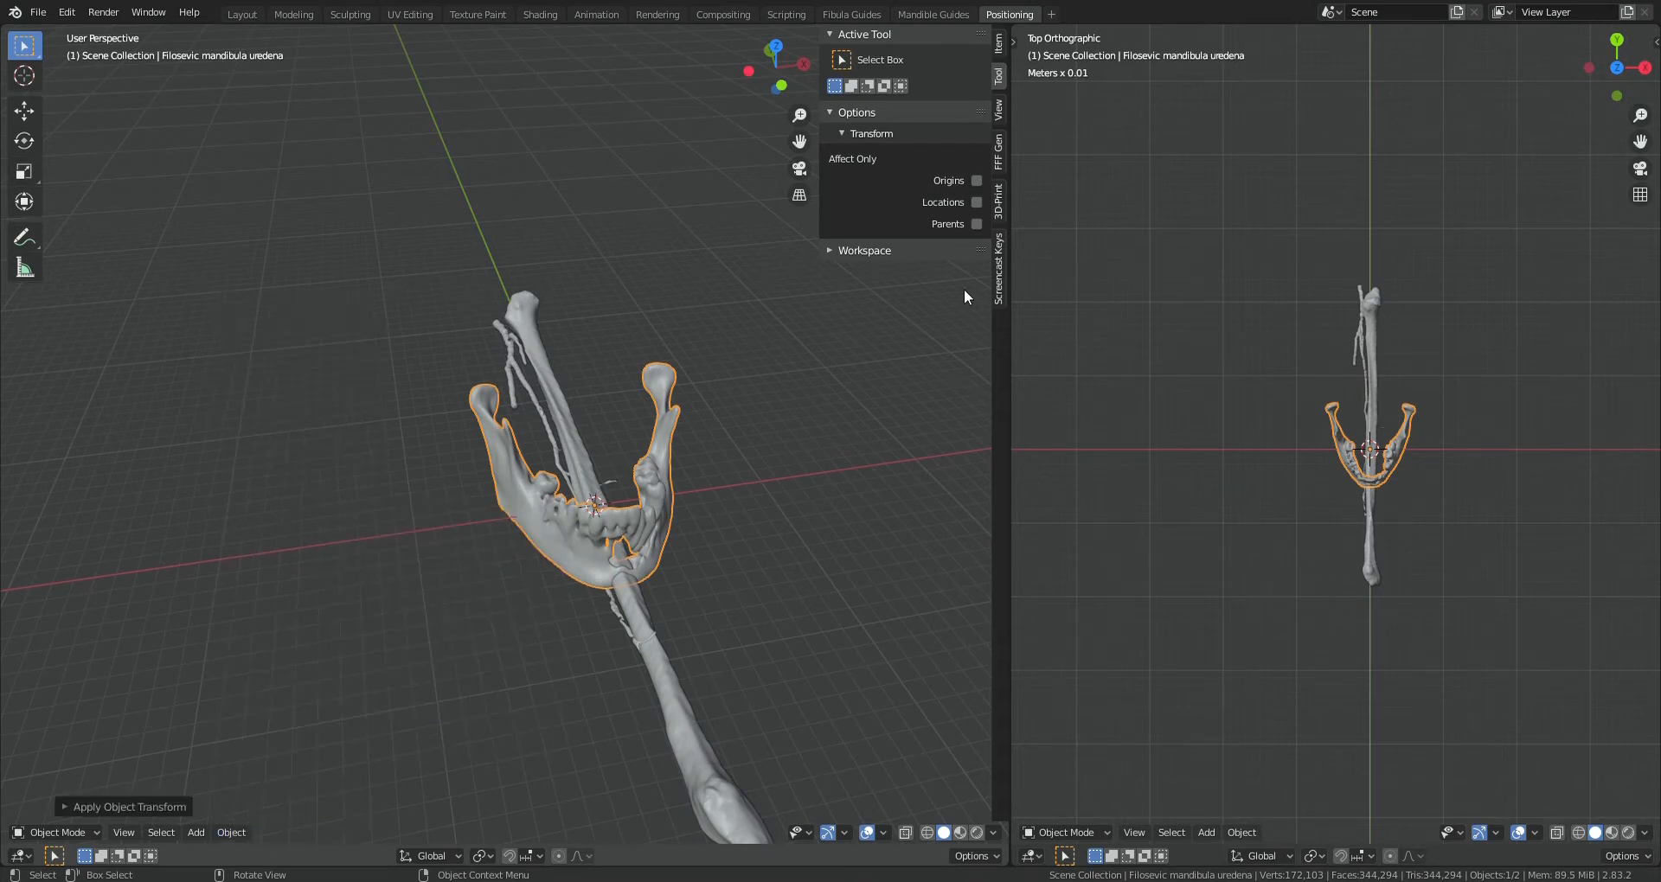
Assign the mandible and fibula models to their matching object settings in the FFF Gen add-on
{"action": "left_click", "coordinate": [998, 157]}
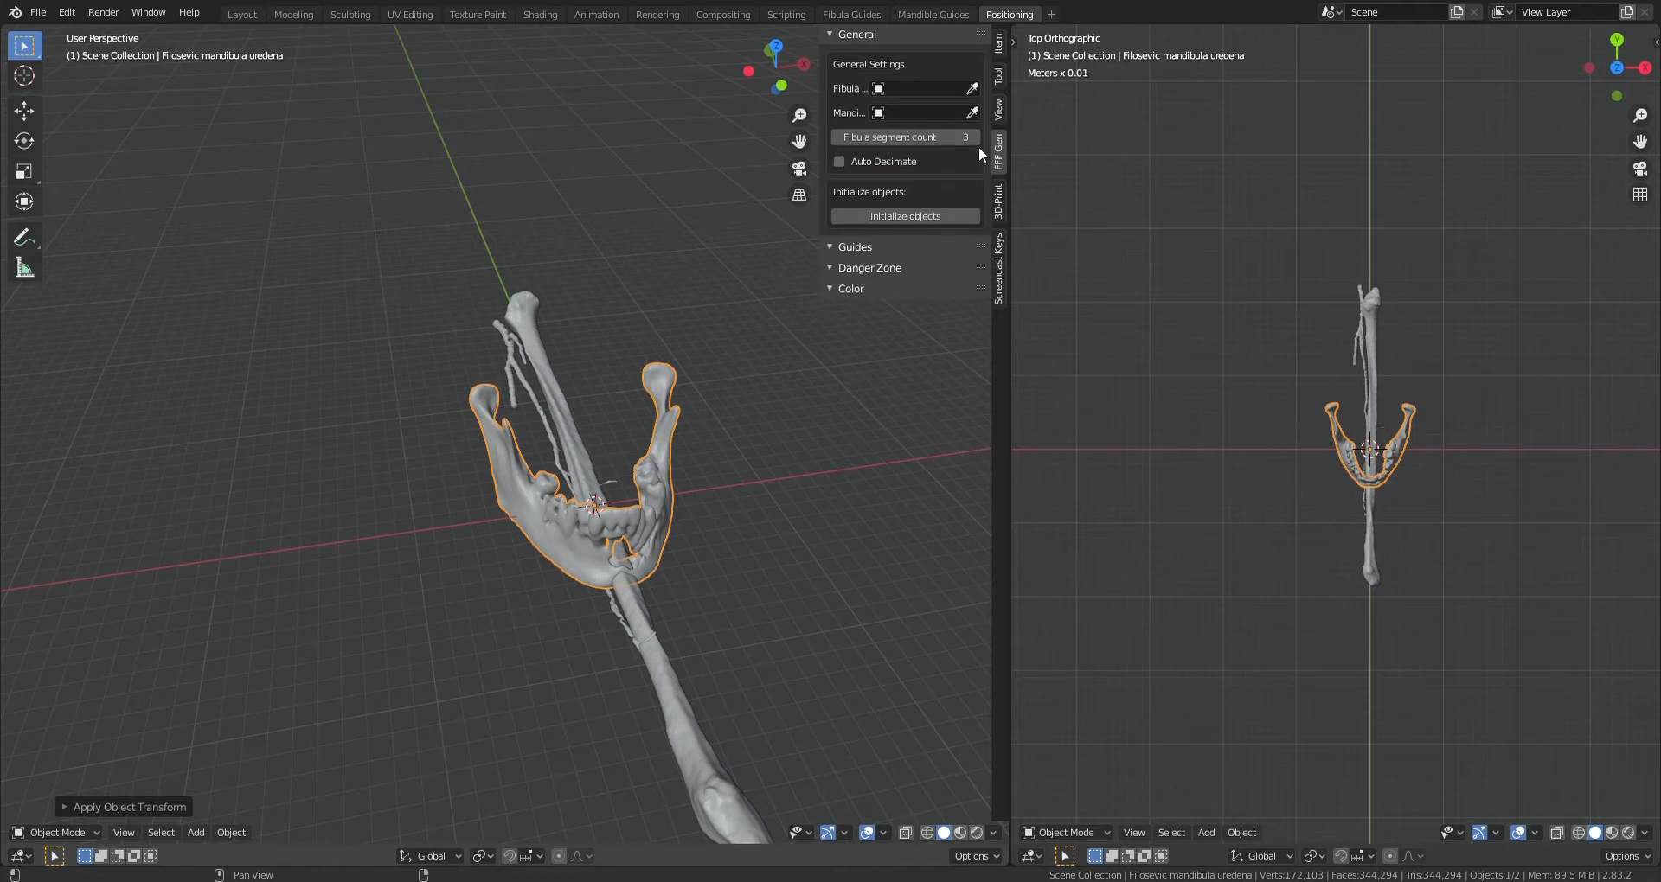
{"action": "left_click", "coordinate": [974, 113]}
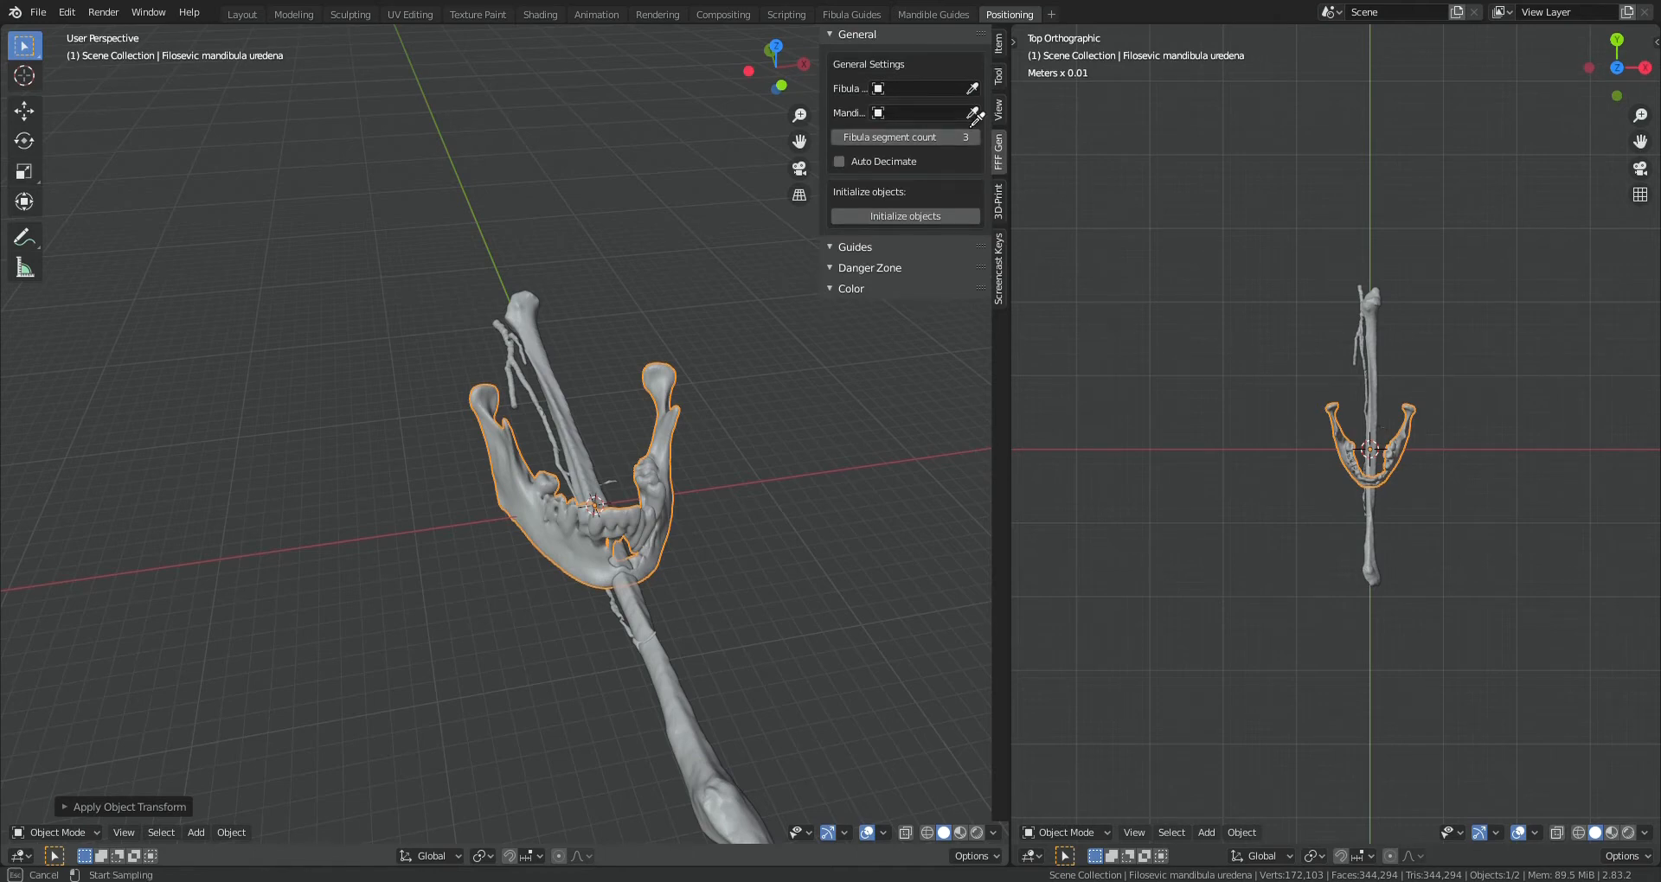
{"action": "left_click", "coordinate": [672, 434]}
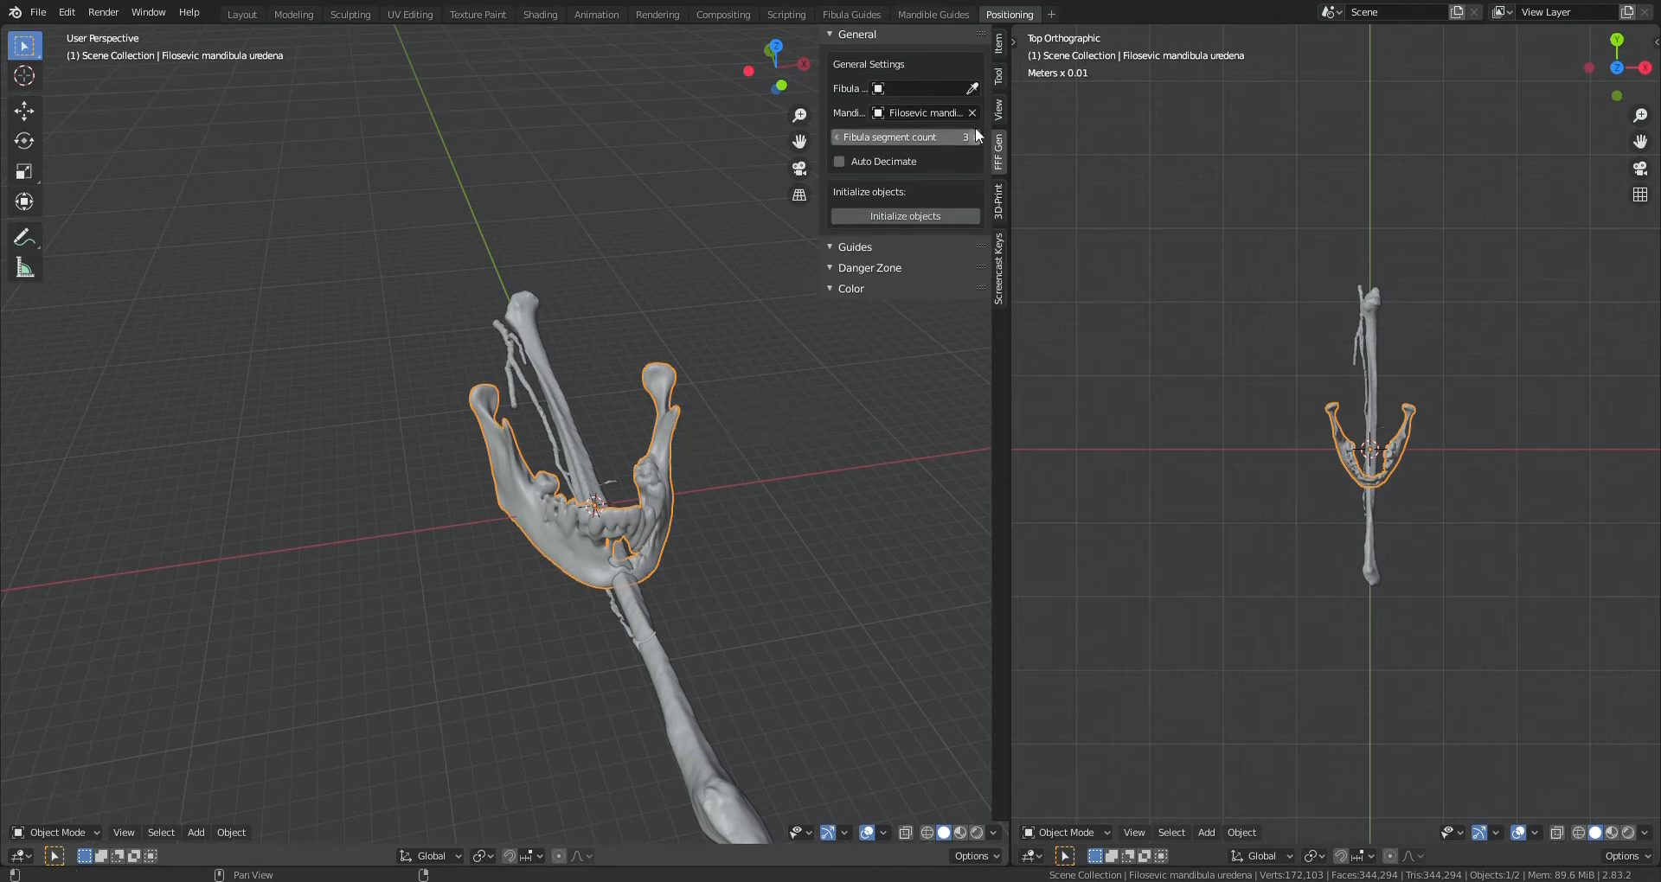
{"action": "left_click", "coordinate": [973, 88]}
{"action": "key", "text": "Escape"}
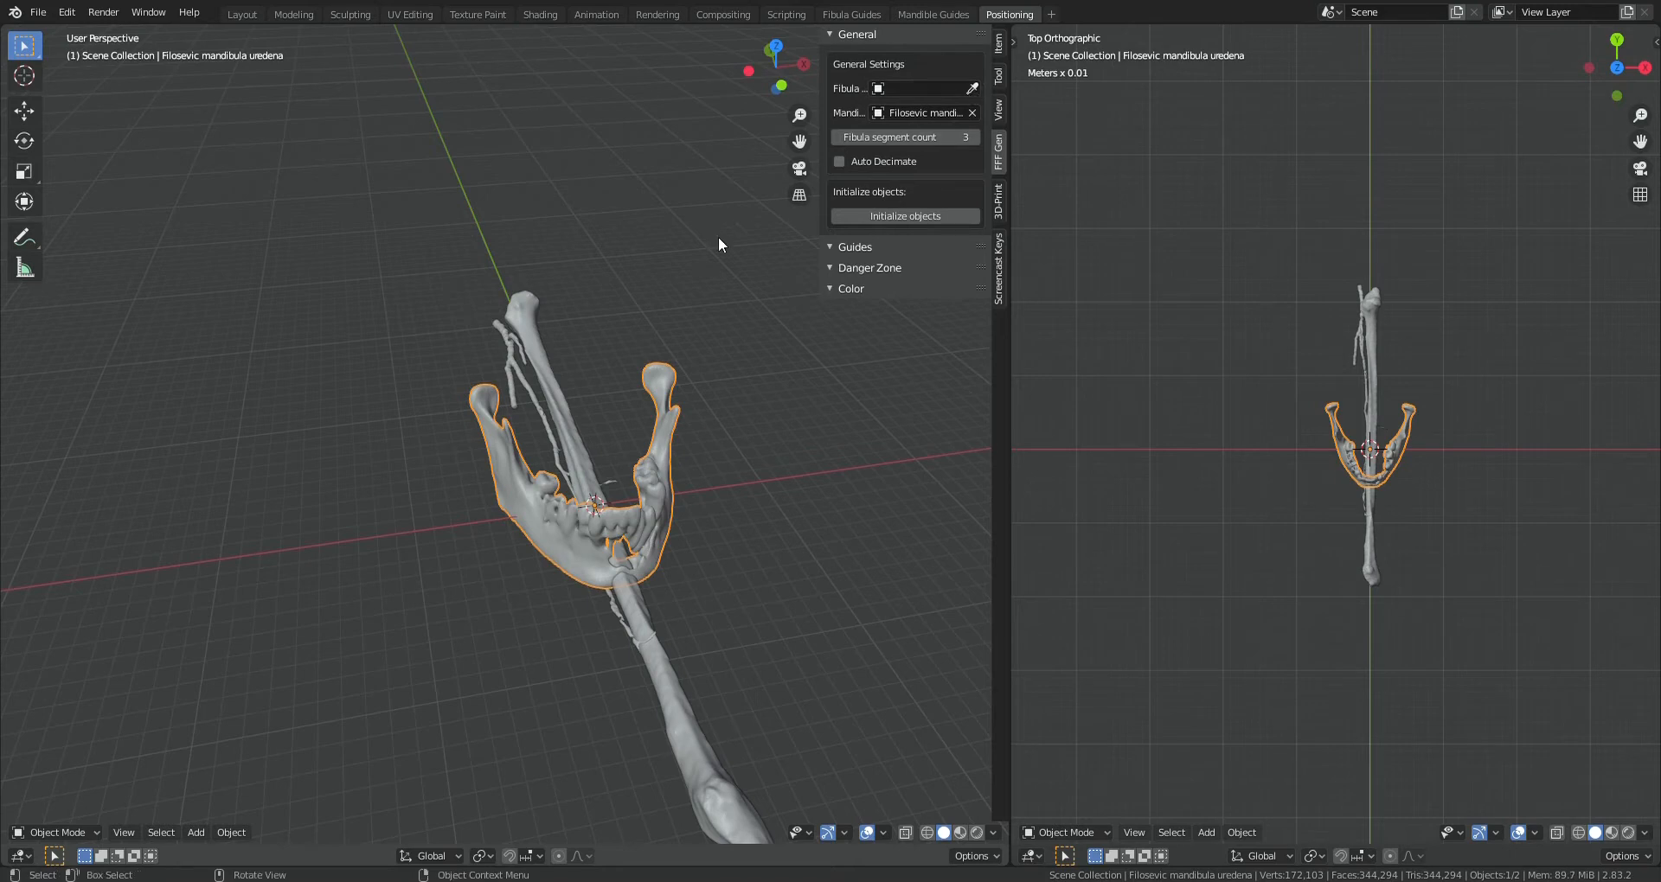
{"action": "left_click", "coordinate": [521, 341]}
{"action": "left_click", "coordinate": [972, 89]}
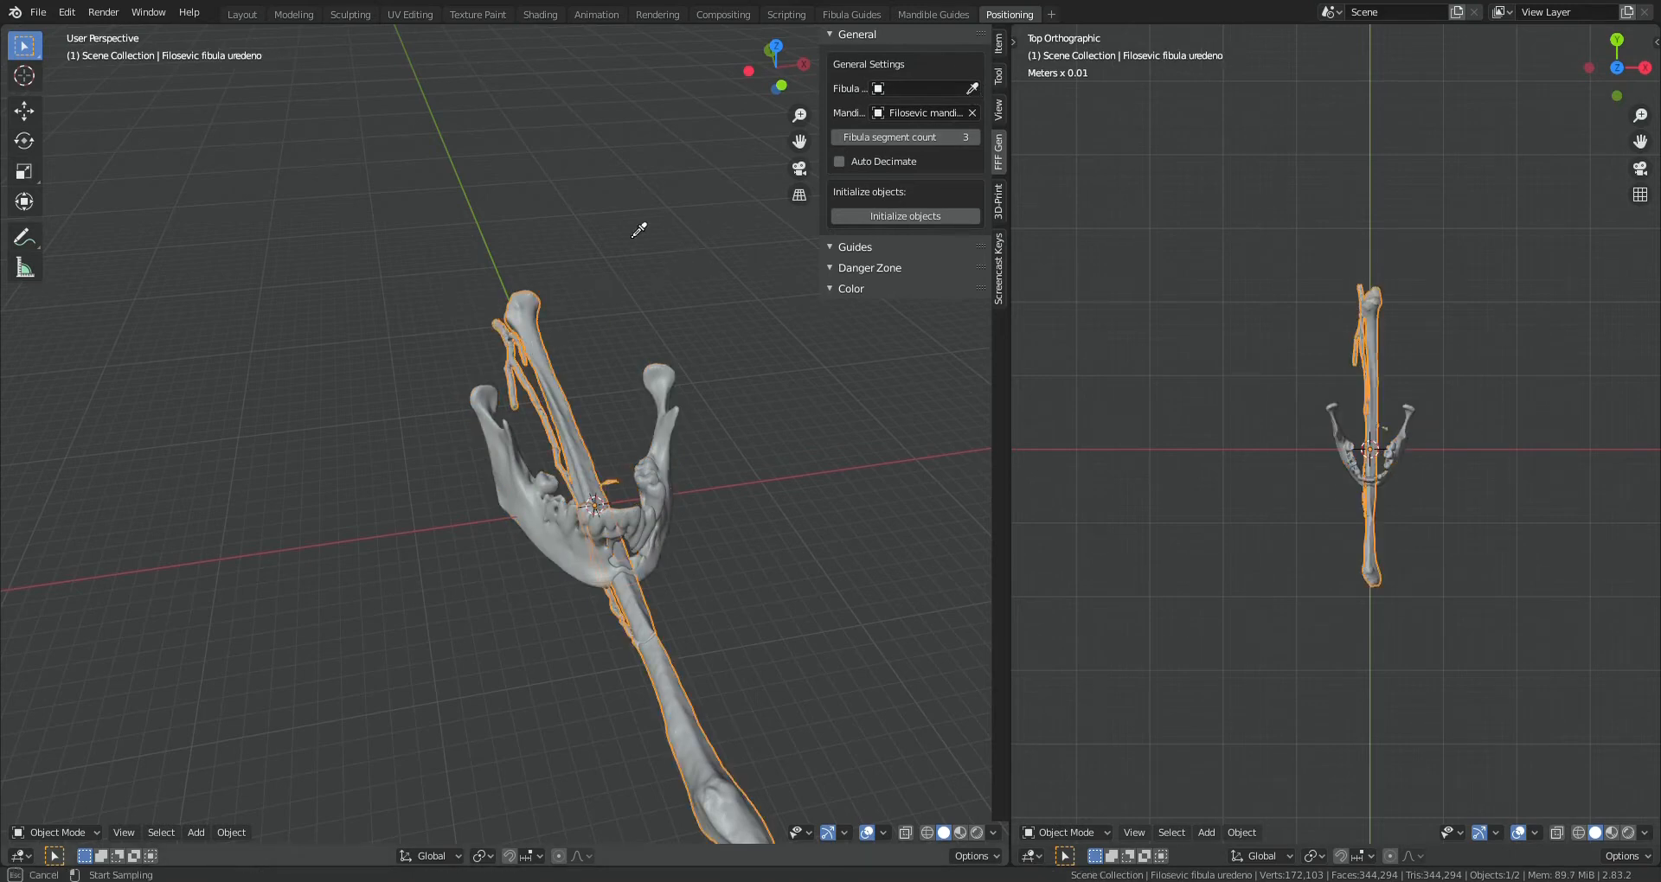
{"action": "left_click", "coordinate": [524, 285]}
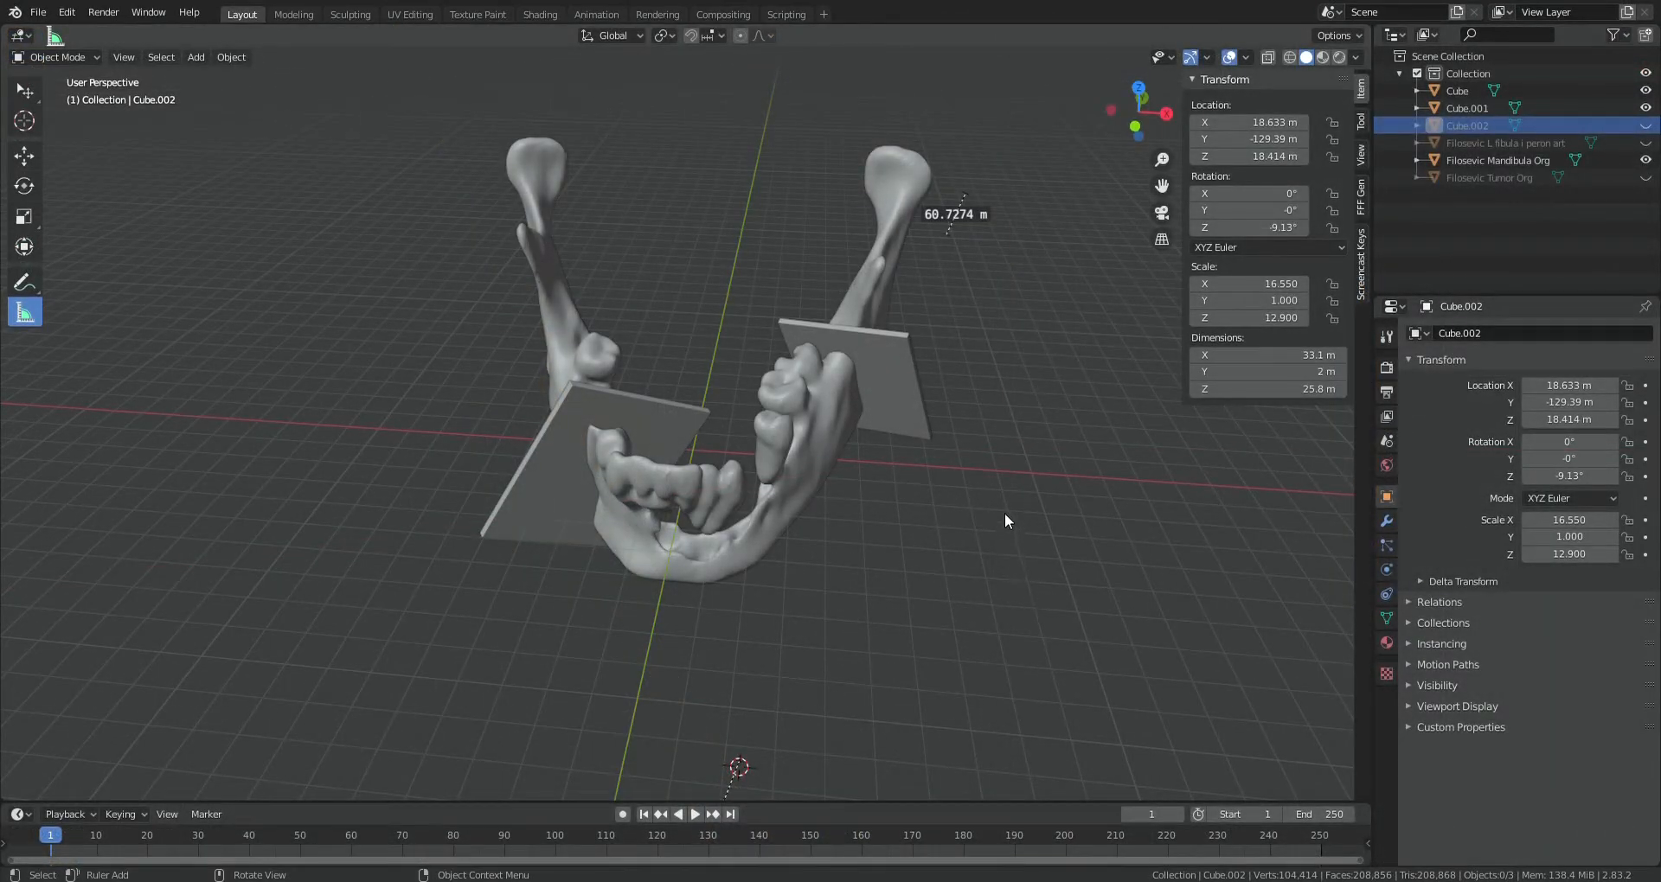
Hide Cube, Cube.001 and the original mandible, and show the fibula with its peroneal artery
{"action": "middle_click_drag", "start_coordinate": [998, 487], "coordinate": [1019, 639]}
{"action": "middle_click_drag", "start_coordinate": [1027, 584], "coordinate": [963, 552]}
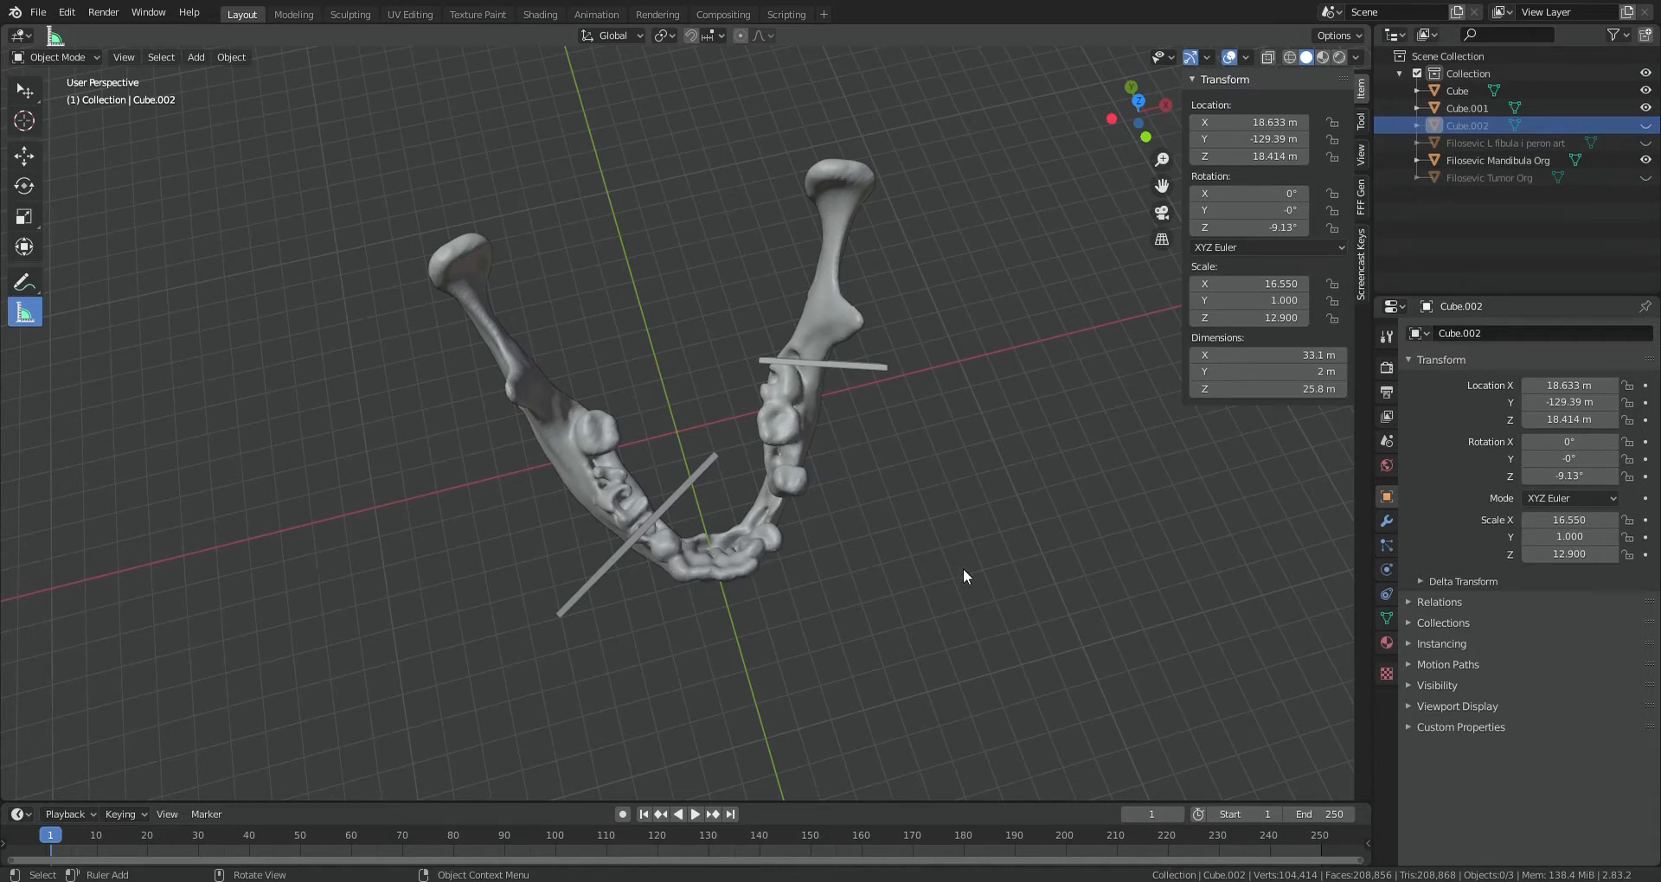
{"action": "middle_click_drag", "start_coordinate": [934, 506], "coordinate": [921, 538]}
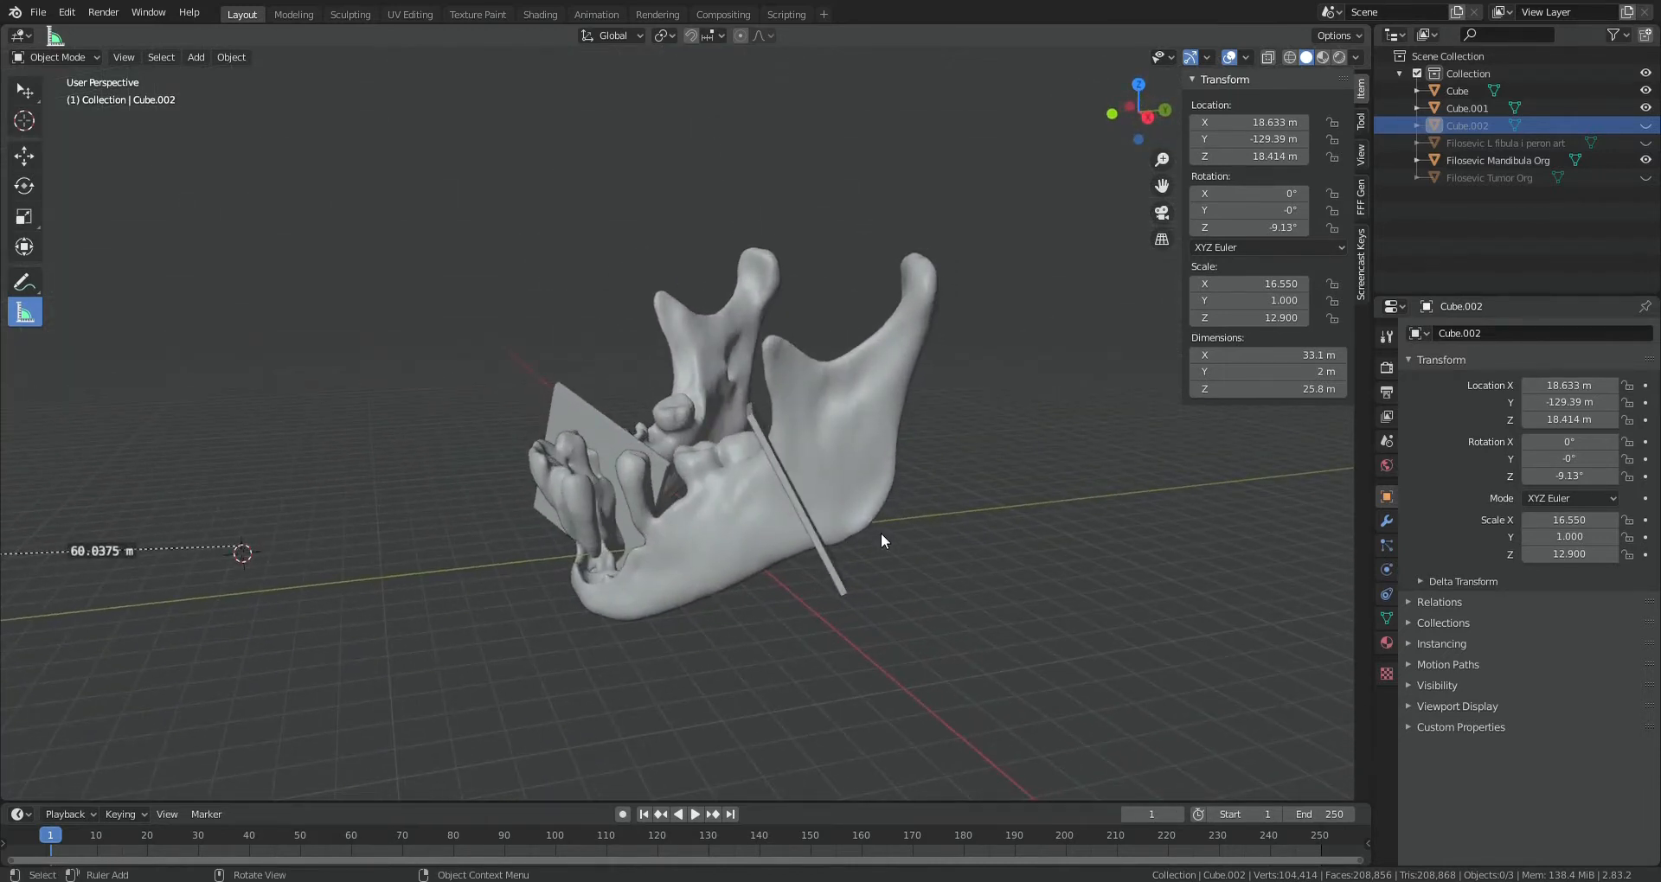
{"action": "scroll", "coordinate": [881, 533], "scroll_direction": "up", "scroll_amount": 3}
{"action": "middle_click_drag", "start_coordinate": [958, 577], "coordinate": [929, 489]}
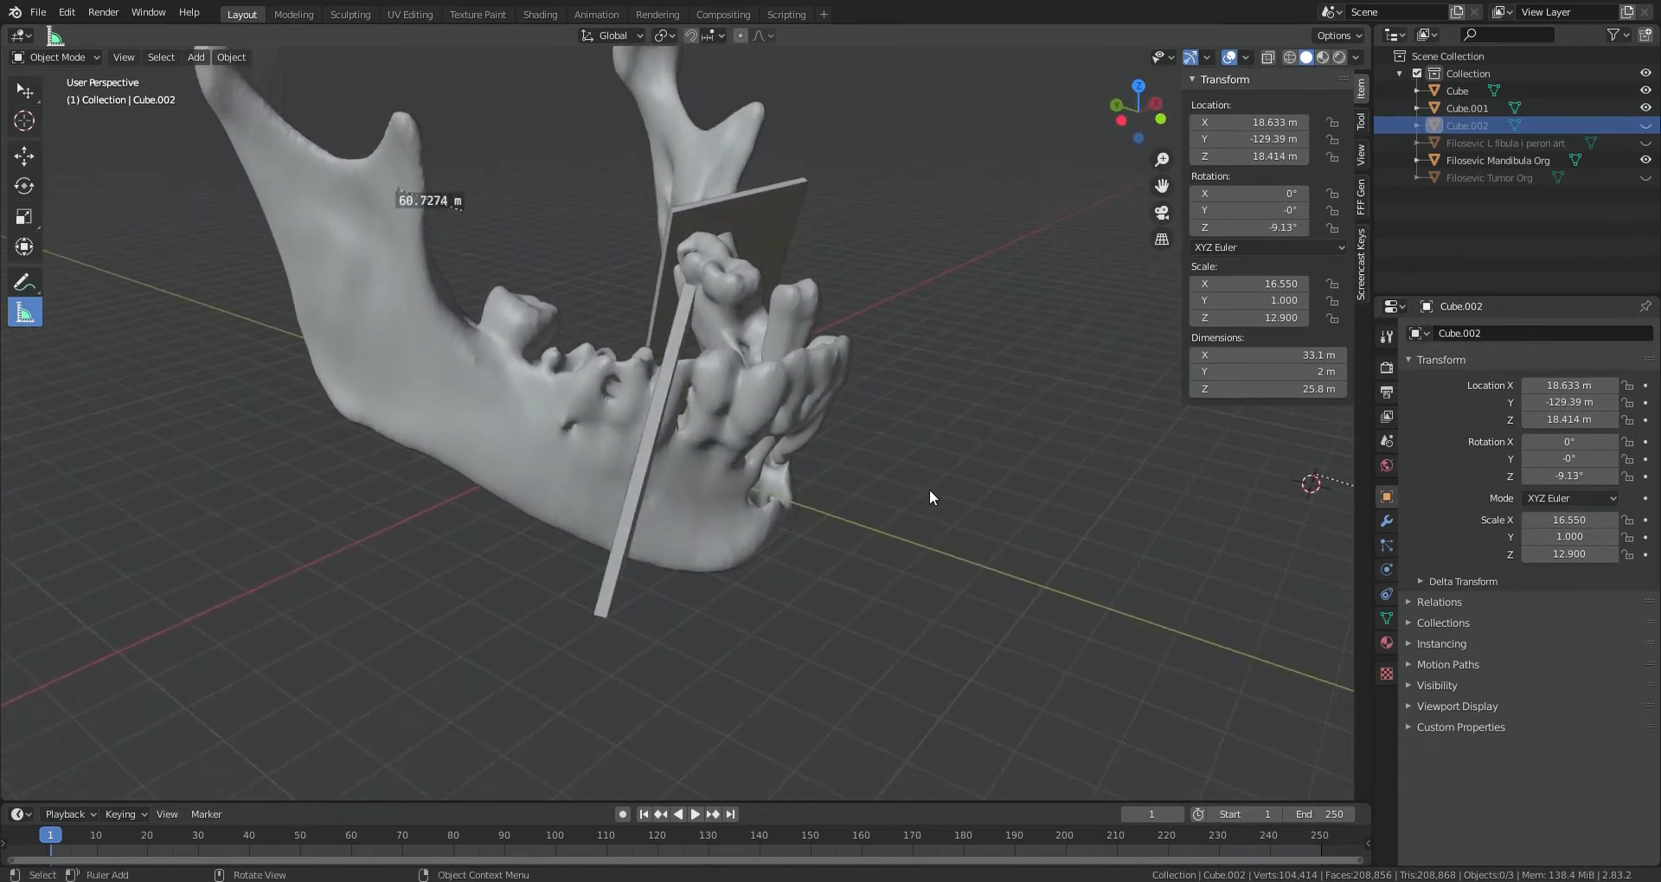
{"action": "left_click", "coordinate": [1646, 109]}
{"action": "left_click", "coordinate": [1645, 90]}
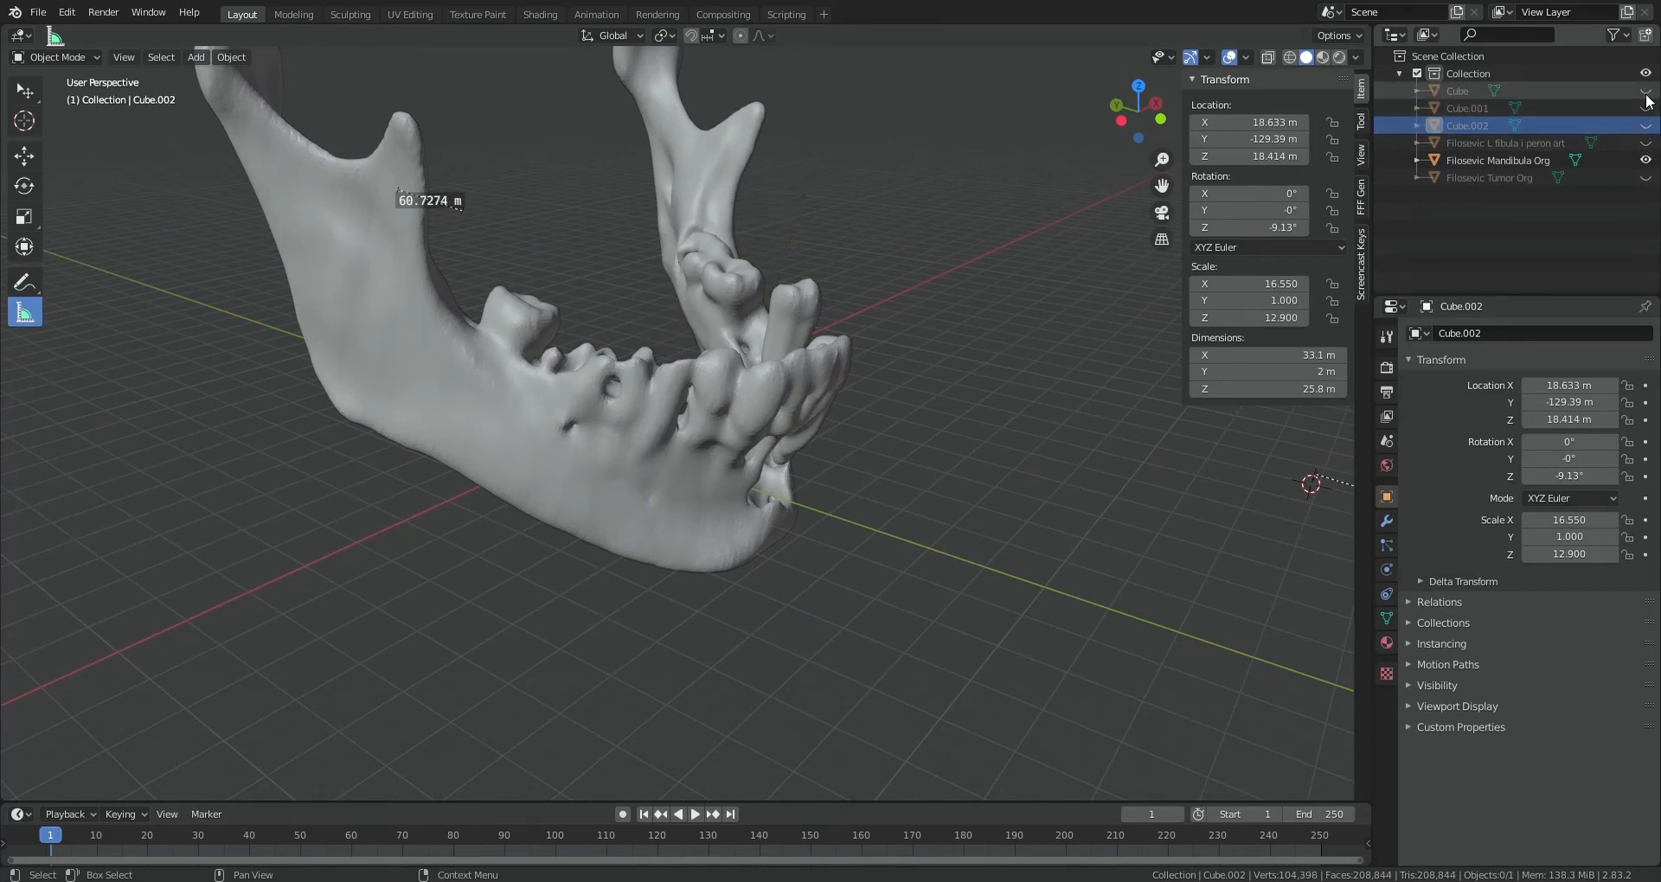
{"action": "left_click", "coordinate": [1645, 143]}
{"action": "left_click", "coordinate": [1646, 160]}
Examine the distal end of the fibula, its measured segment and the adjacent artery from several angles
{"action": "middle_click_drag", "start_coordinate": [1017, 283], "coordinate": [932, 363]}
{"action": "scroll", "coordinate": [933, 363], "scroll_direction": "down", "scroll_amount": 6}
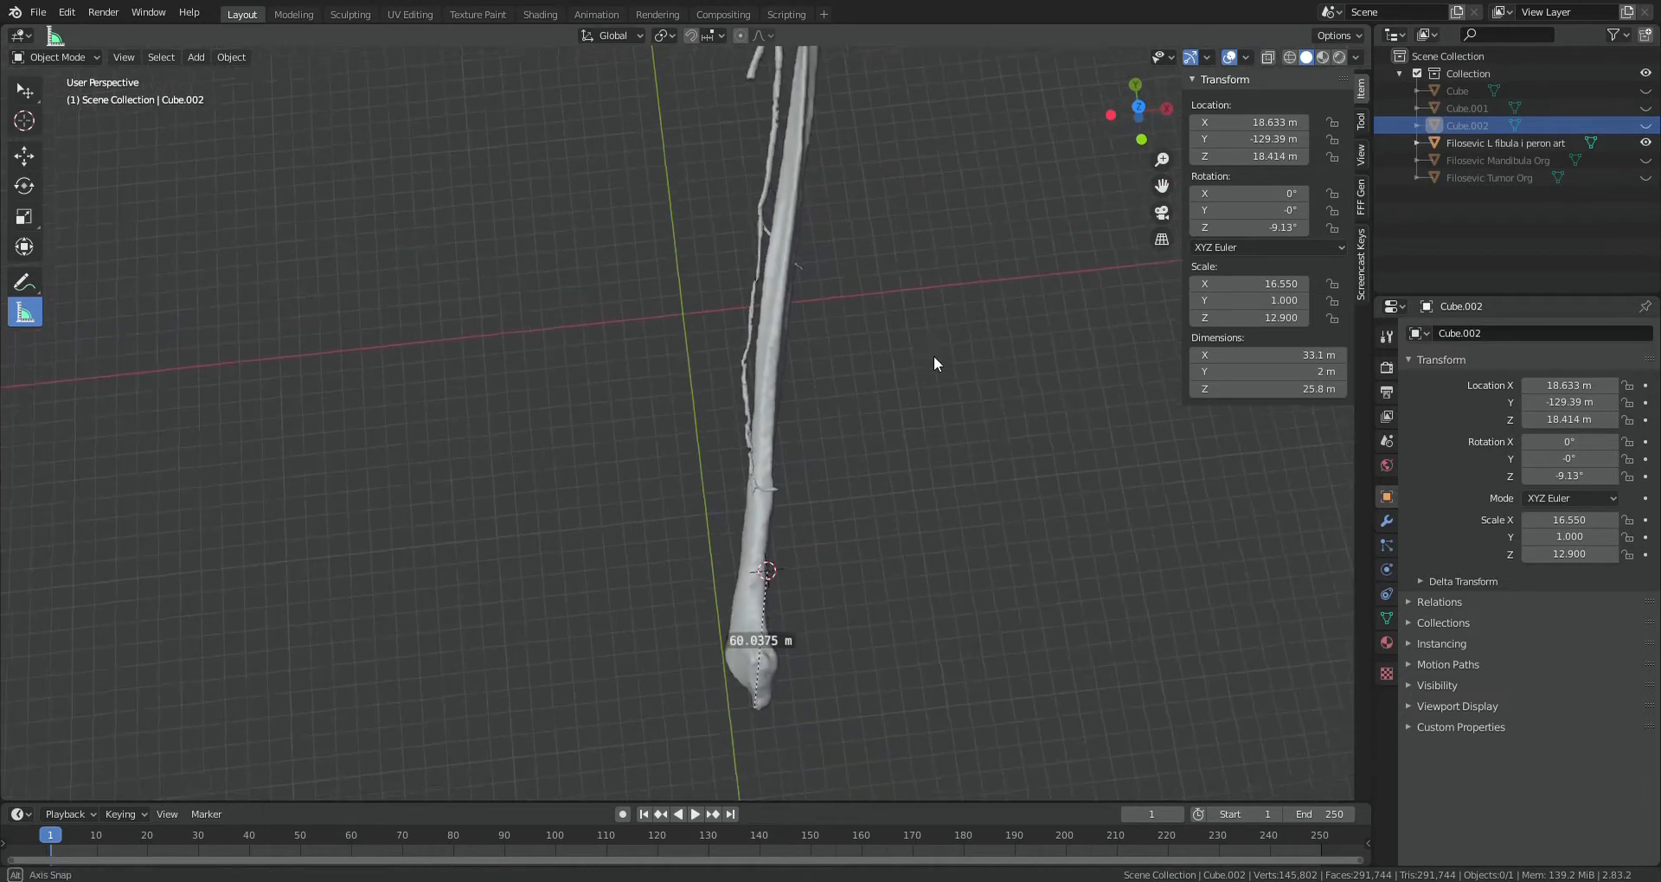
{"action": "middle_click_drag", "start_coordinate": [936, 320], "coordinate": [954, 410]}
{"action": "scroll", "coordinate": [944, 355], "scroll_direction": "up", "scroll_amount": 5}
{"action": "scroll", "coordinate": [955, 403], "scroll_direction": "down", "scroll_amount": 3}
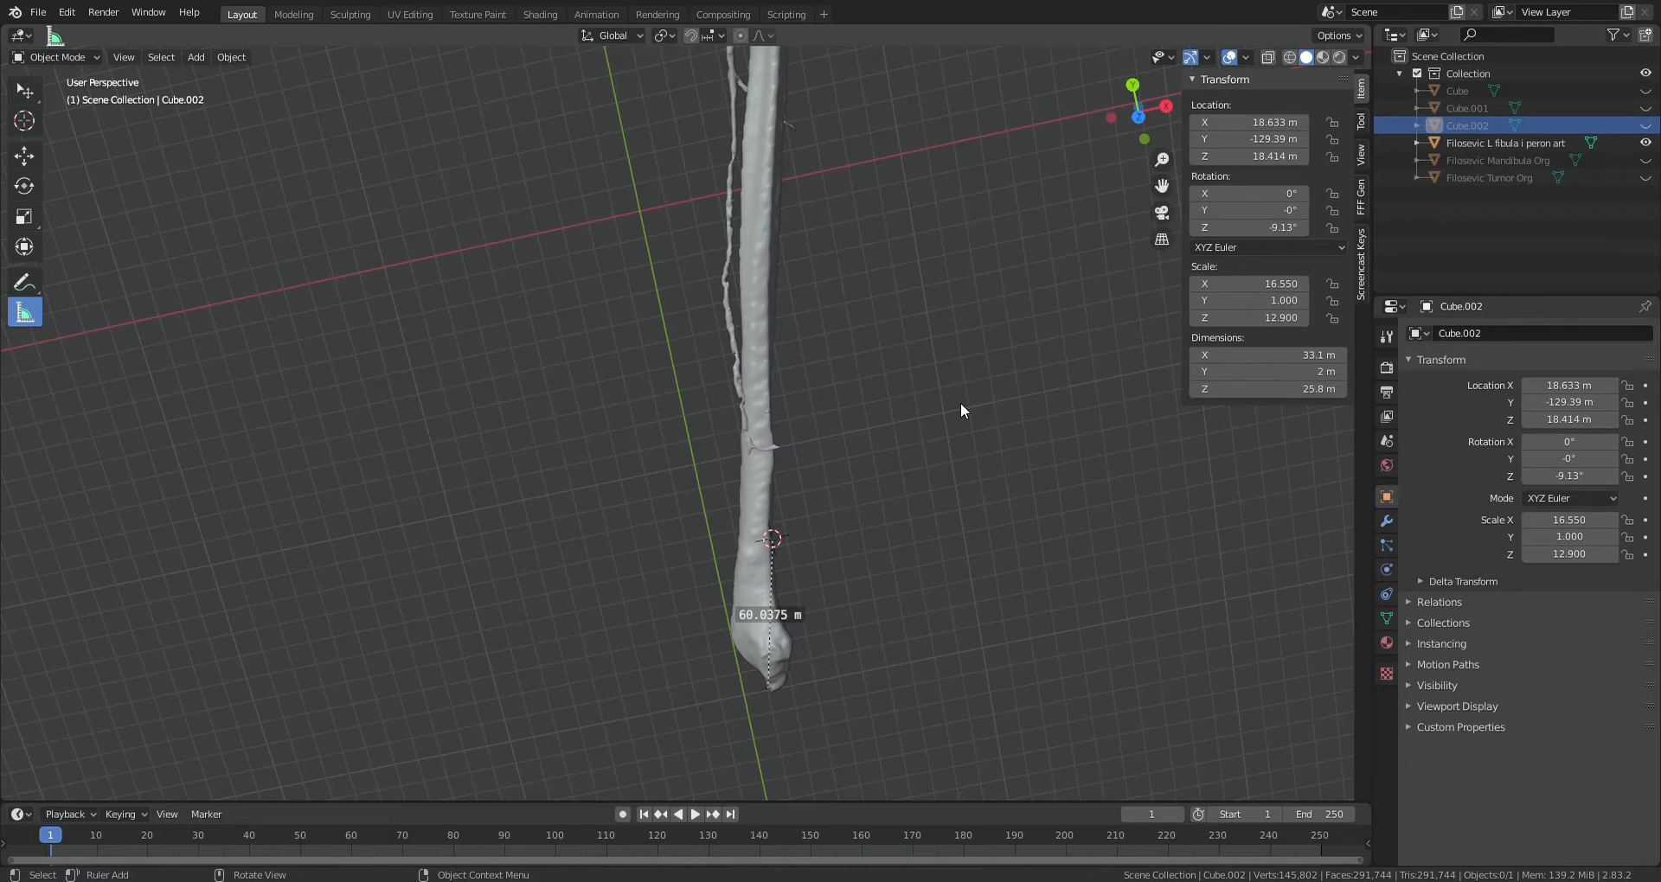
{"action": "scroll", "coordinate": [908, 419], "scroll_direction": "up", "scroll_amount": 3}
{"action": "mouse_move", "coordinate": [910, 416]}
{"action": "middle_mouse_down"}
{"action": "mouse_move", "coordinate": [912, 360]}
{"action": "mouse_move", "coordinate": [913, 398]}
{"action": "middle_mouse_up"}
{"action": "scroll", "coordinate": [873, 428], "scroll_direction": "down", "scroll_amount": 4}
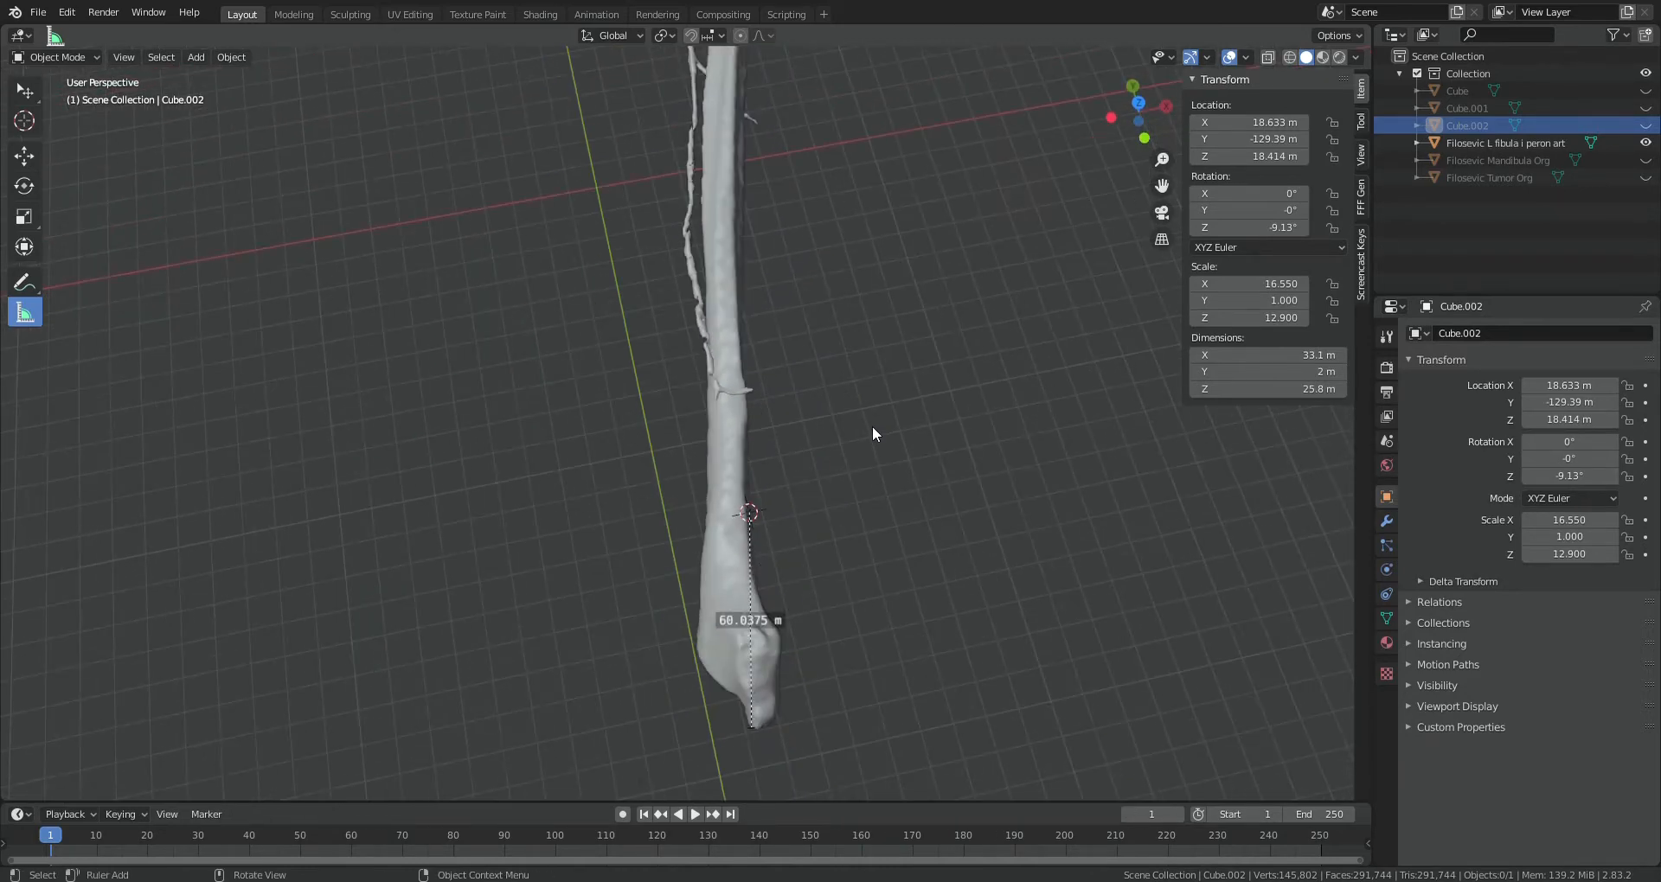
{"action": "mouse_move", "coordinate": [861, 427]}
{"action": "middle_mouse_down"}
{"action": "mouse_move", "coordinate": [853, 397]}
{"action": "mouse_move", "coordinate": [850, 451]}
{"action": "middle_mouse_up"}
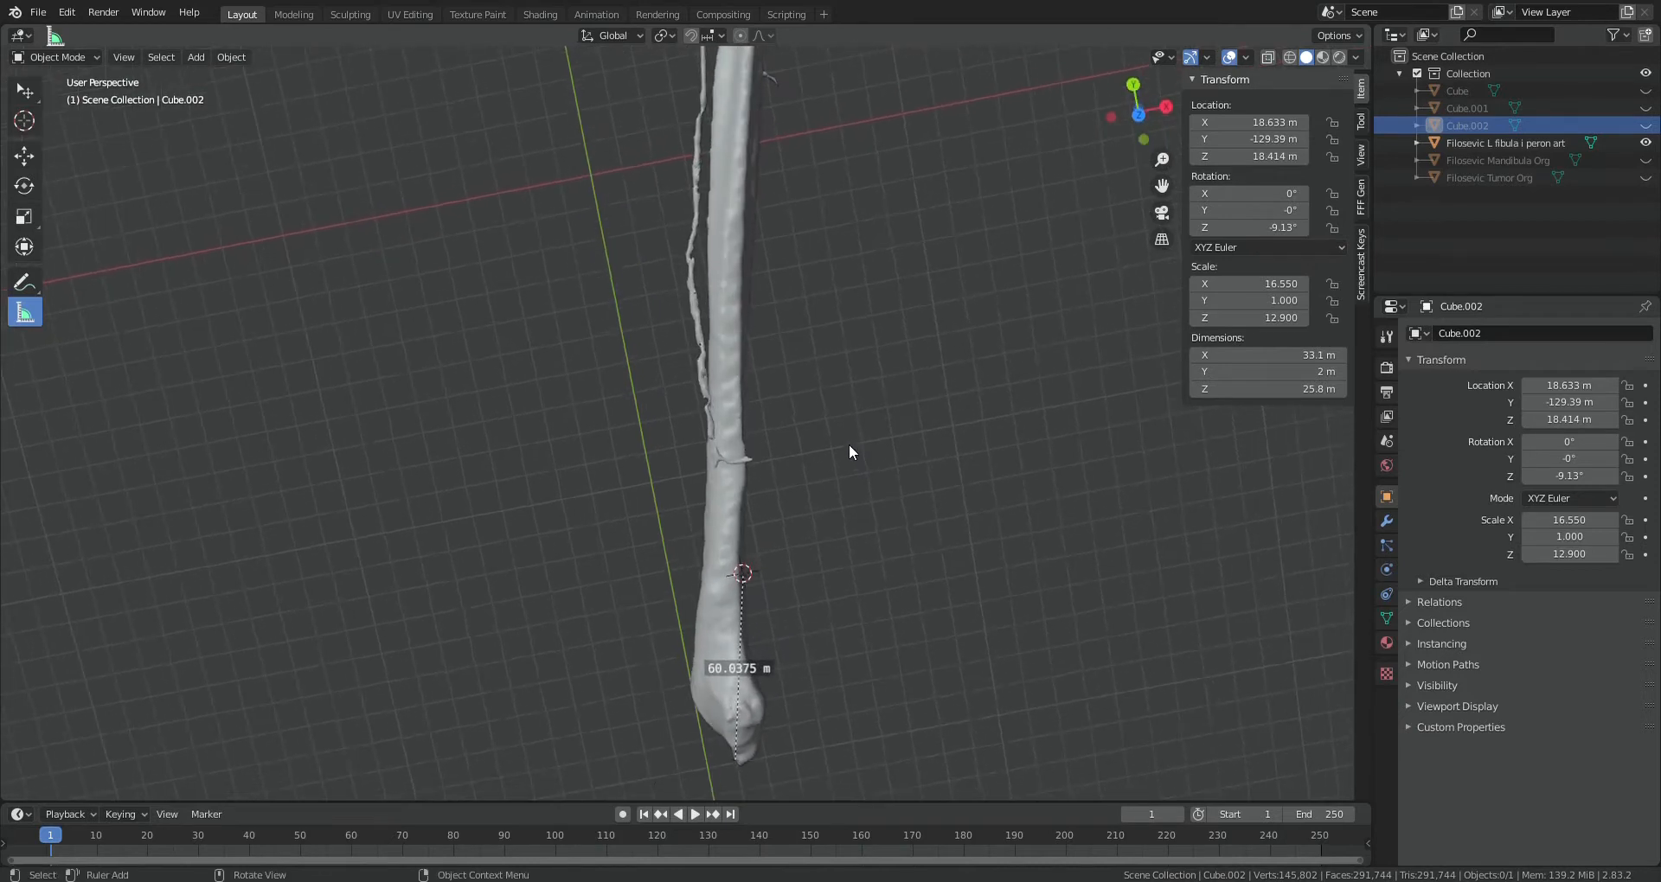
{"action": "middle_click_drag", "start_coordinate": [854, 507], "coordinate": [855, 479], "text": "shift"}
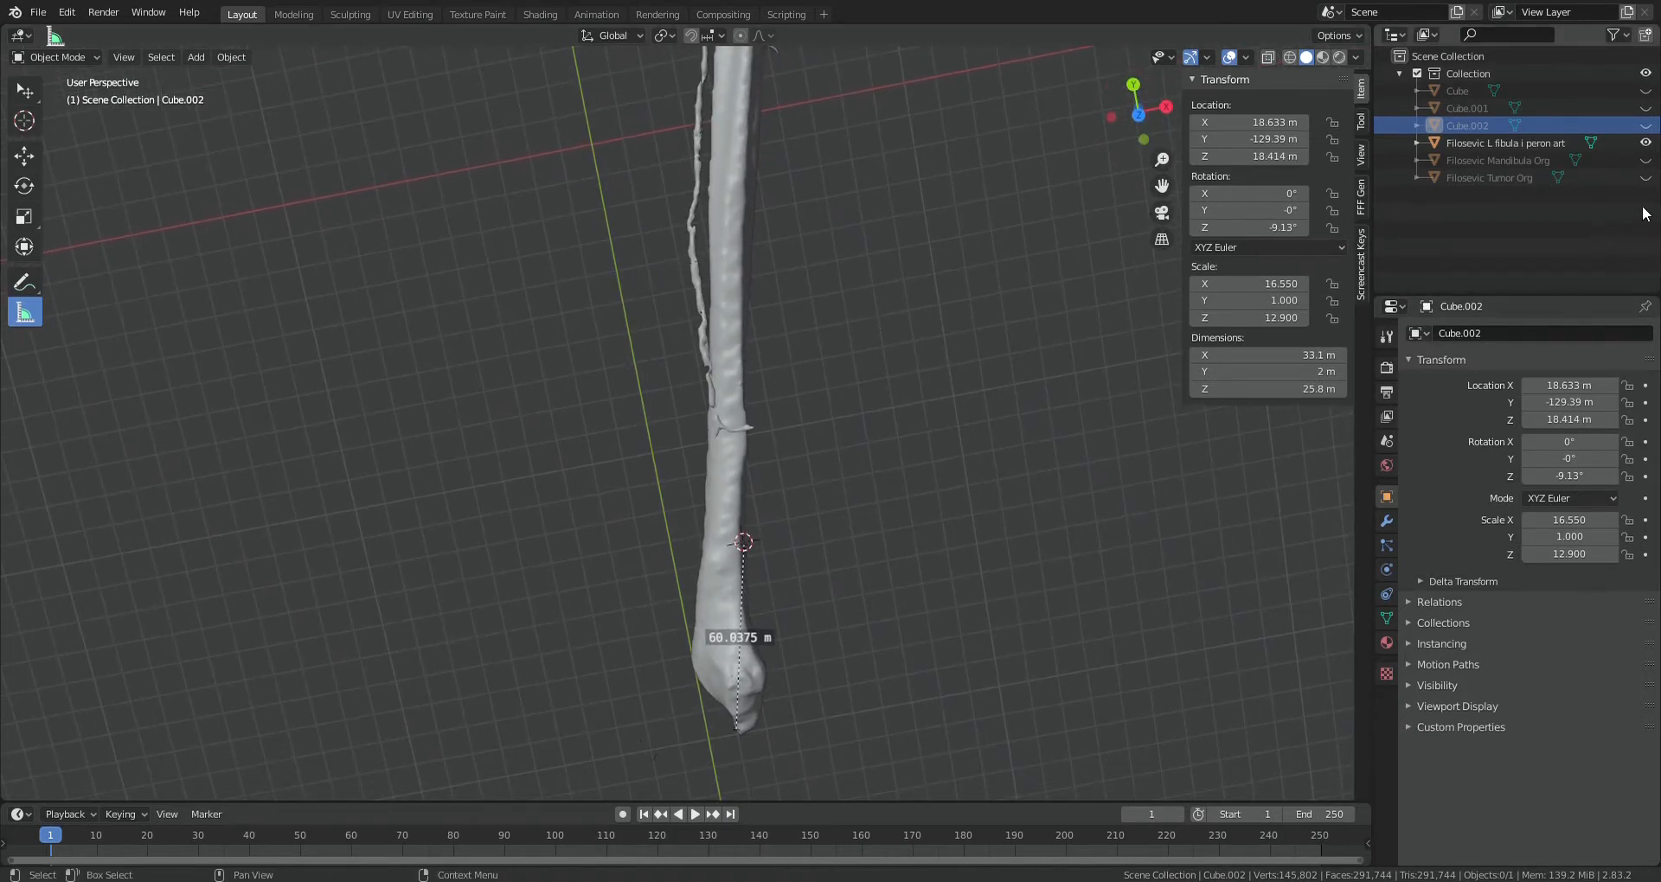
{"action": "left_click", "coordinate": [1644, 110]}
{"action": "left_click", "coordinate": [1643, 110]}
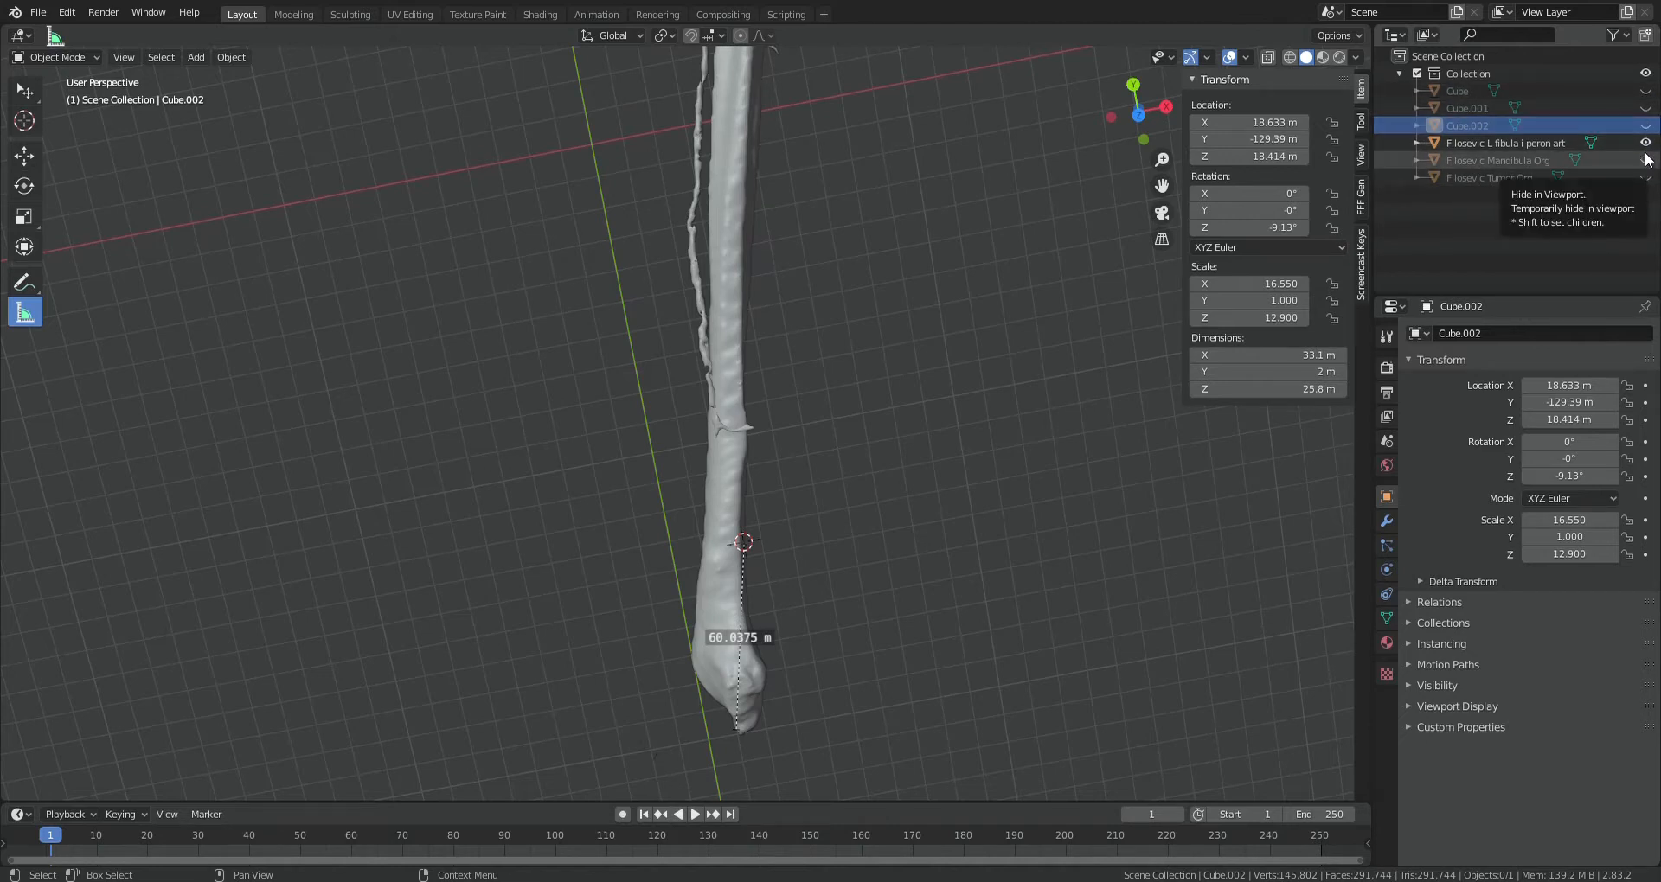
Show Cube.002 and examine its position on the fibula relative to the distal end and the peroneal artery
{"action": "left_click", "coordinate": [1645, 125]}
{"action": "middle_click_drag", "start_coordinate": [559, 499], "coordinate": [684, 521]}
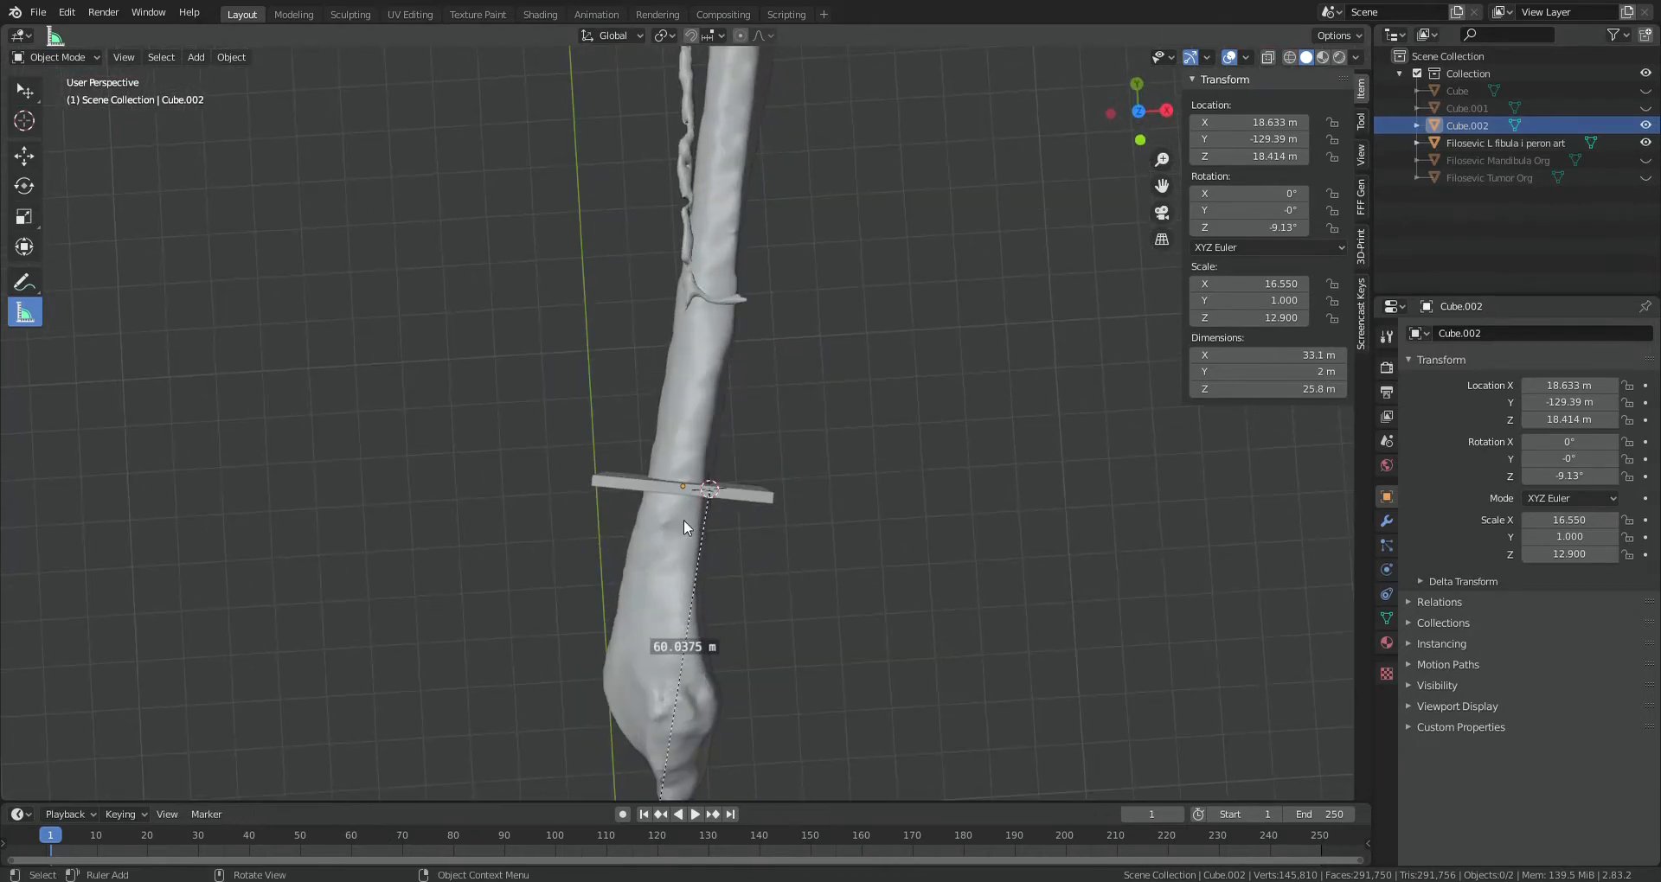
{"action": "middle_click_drag", "start_coordinate": [750, 642], "coordinate": [757, 519], "text": "shift"}
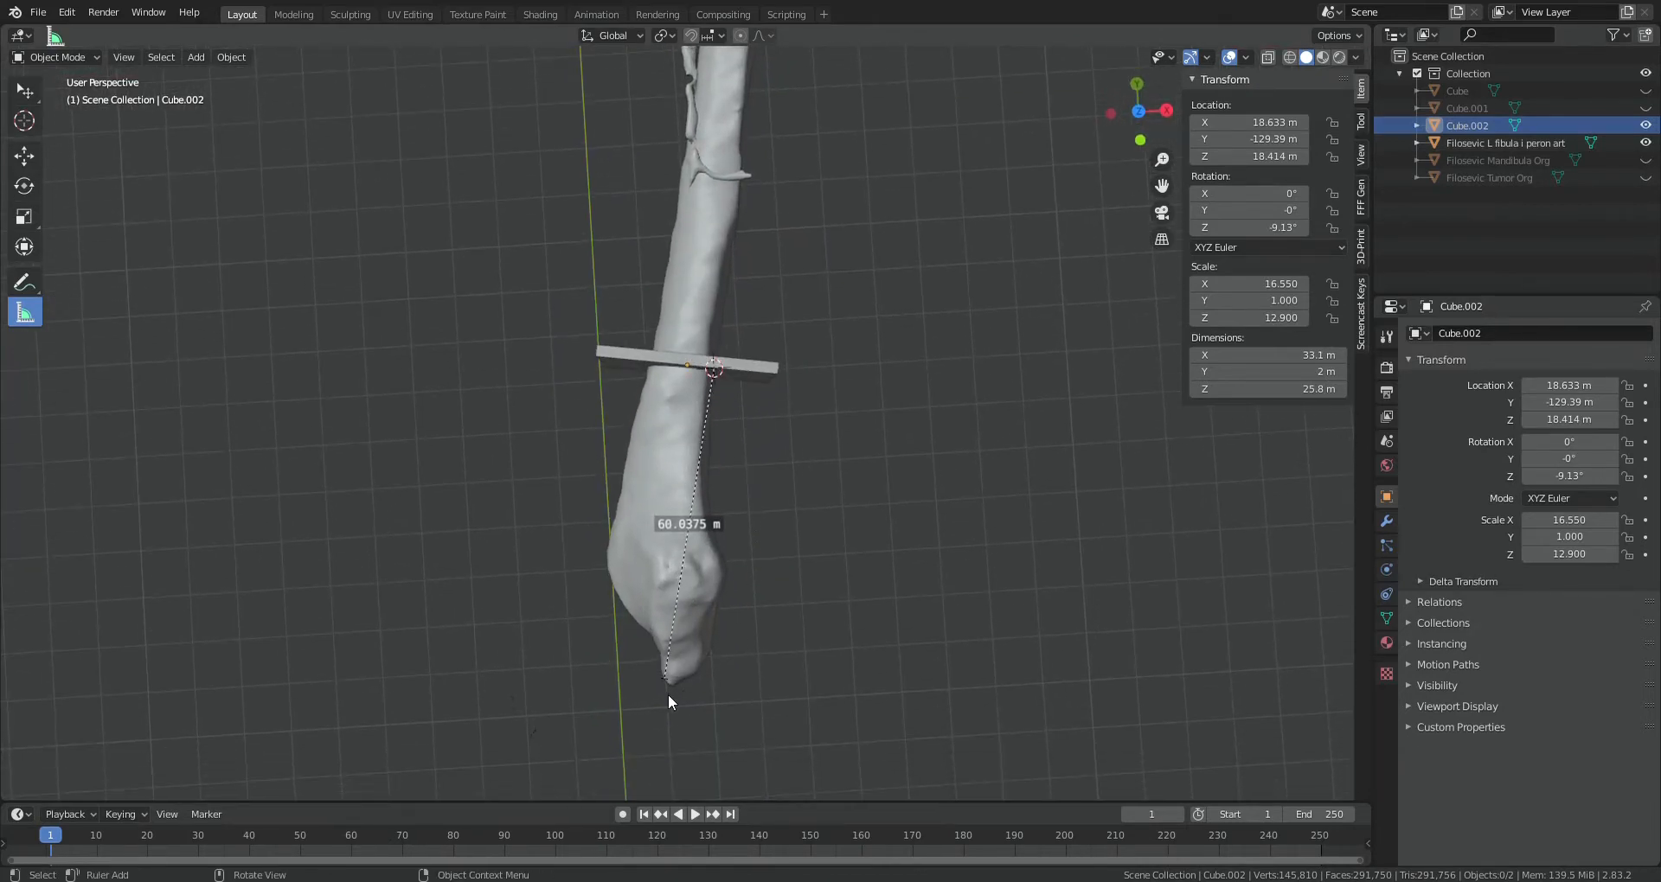
{"action": "scroll", "coordinate": [671, 688], "scroll_direction": "down", "scroll_amount": 1}
{"action": "middle_click_drag", "start_coordinate": [725, 668], "coordinate": [747, 564]}
{"action": "scroll", "coordinate": [749, 563], "scroll_direction": "up", "scroll_amount": 3}
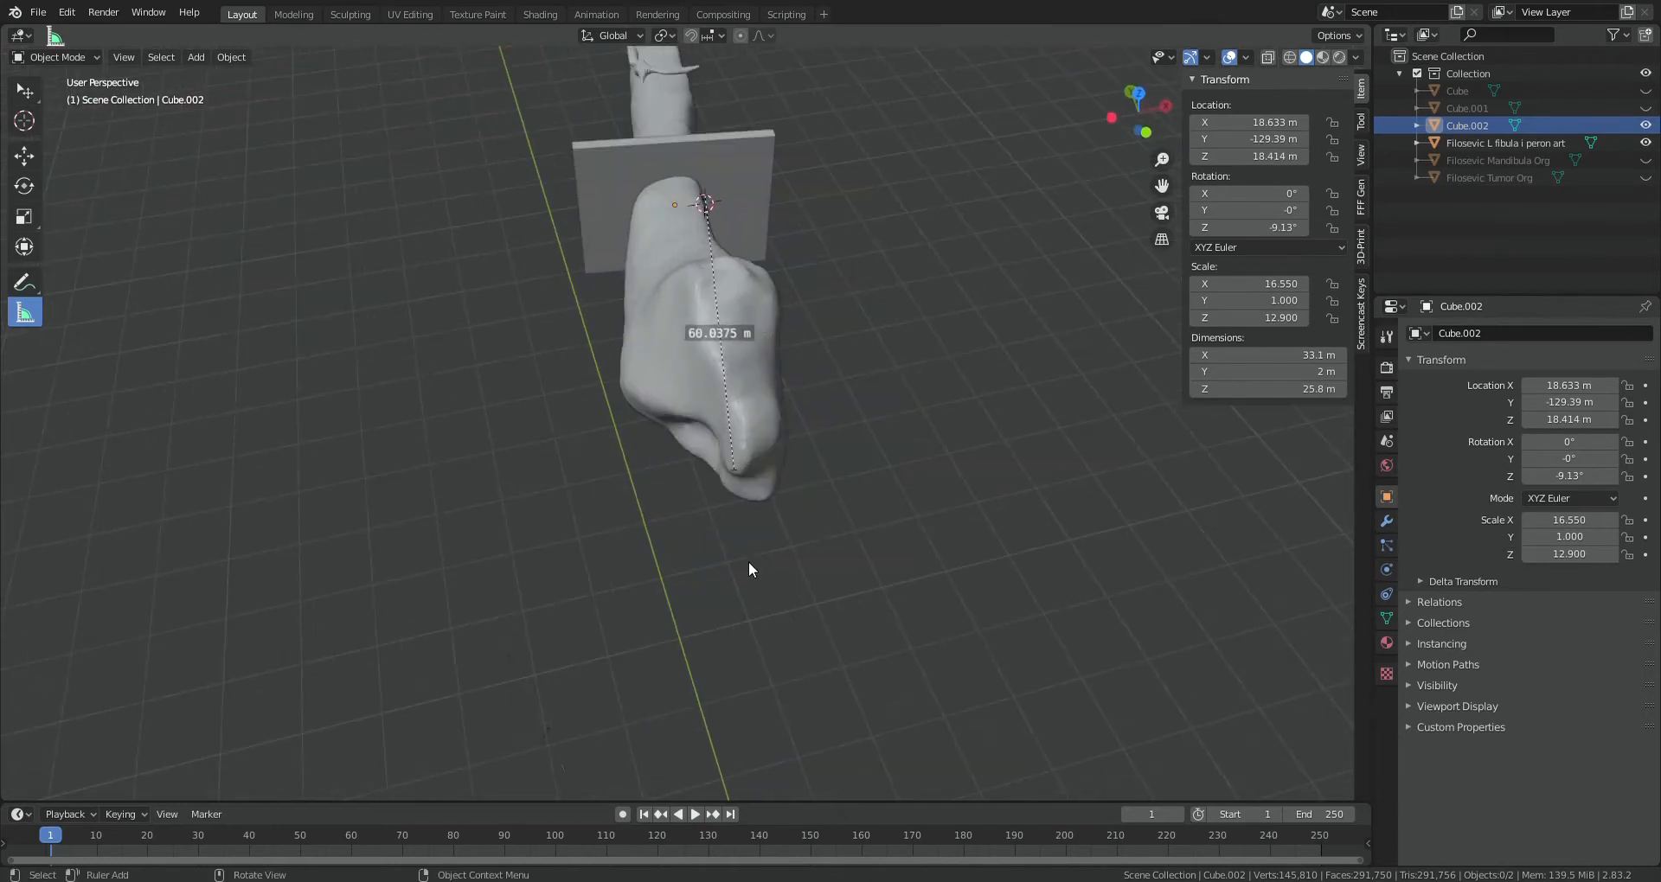
{"action": "scroll", "coordinate": [749, 563], "scroll_direction": "down", "scroll_amount": 5}
{"action": "middle_click_drag", "start_coordinate": [812, 428], "coordinate": [825, 571]}
{"action": "scroll", "coordinate": [824, 577], "scroll_direction": "up", "scroll_amount": 3}
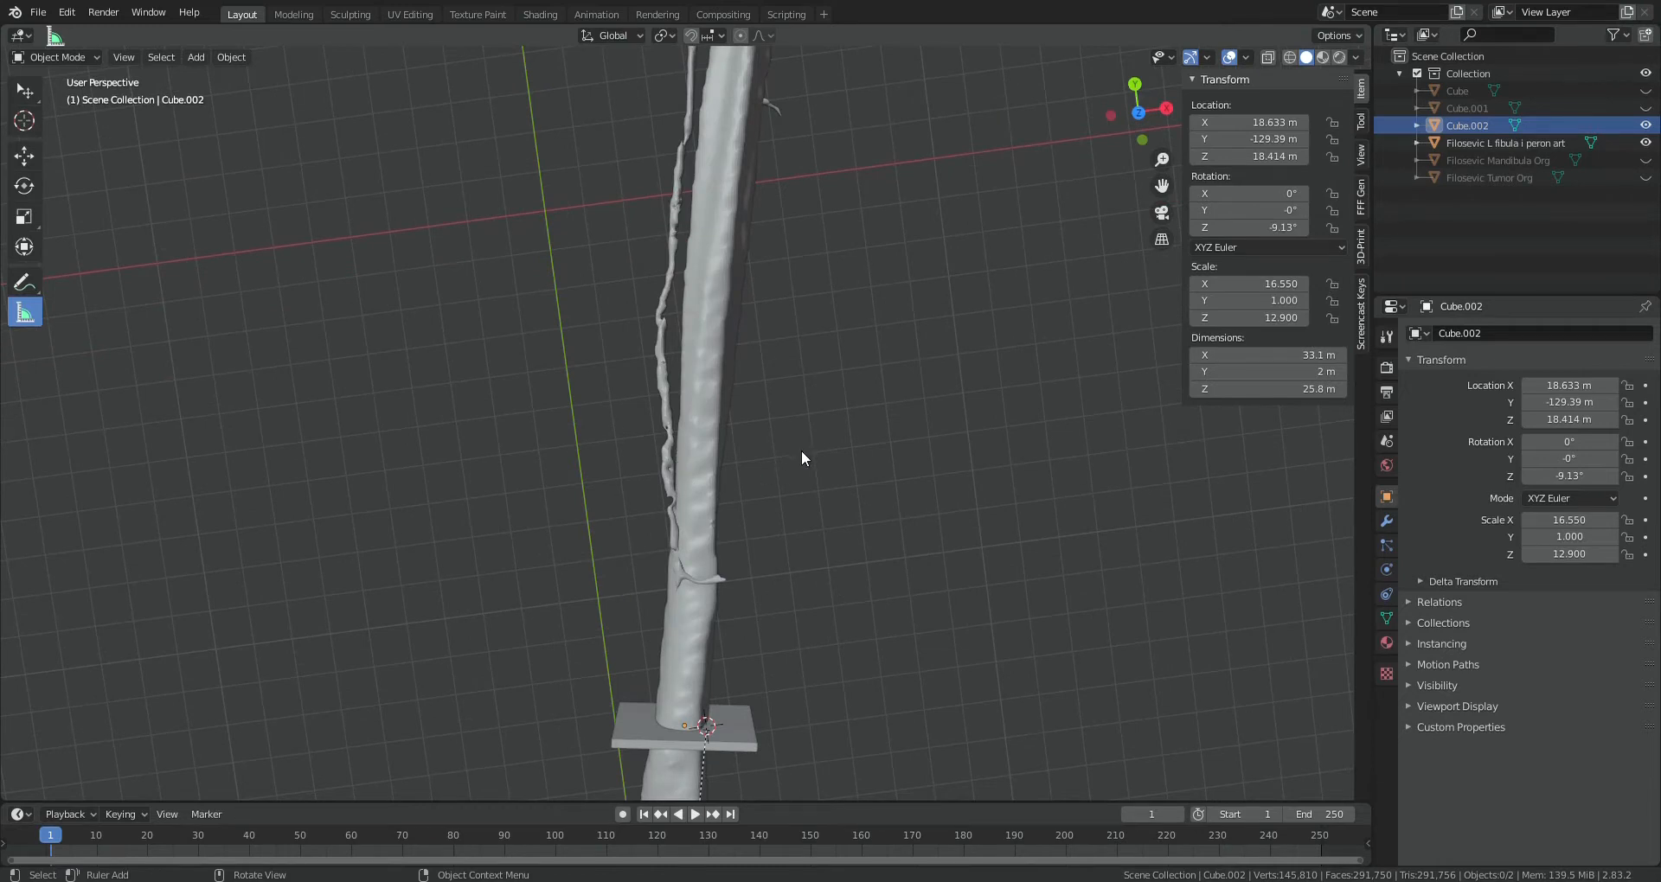
{"action": "scroll", "coordinate": [801, 450], "scroll_direction": "down", "scroll_amount": 4}
{"action": "middle_click_drag", "start_coordinate": [845, 382], "coordinate": [839, 507]}
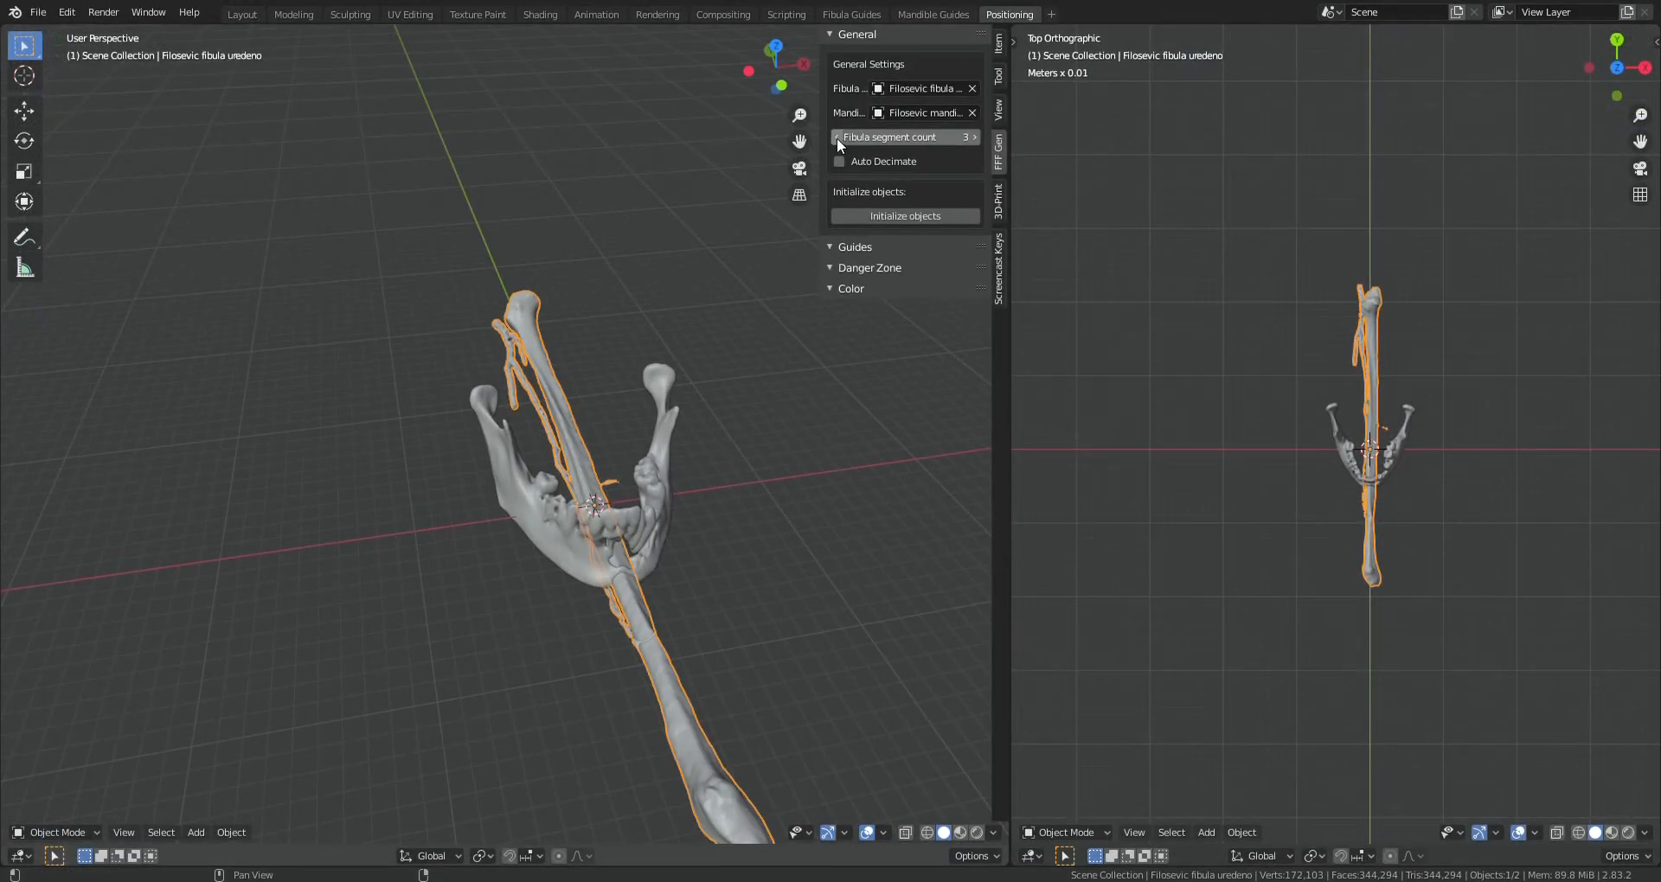
Set the fibula segment count to 2 with Auto Decimate enabled, and initialize the FFF Gen objects
{"action": "left_click", "coordinate": [837, 138]}
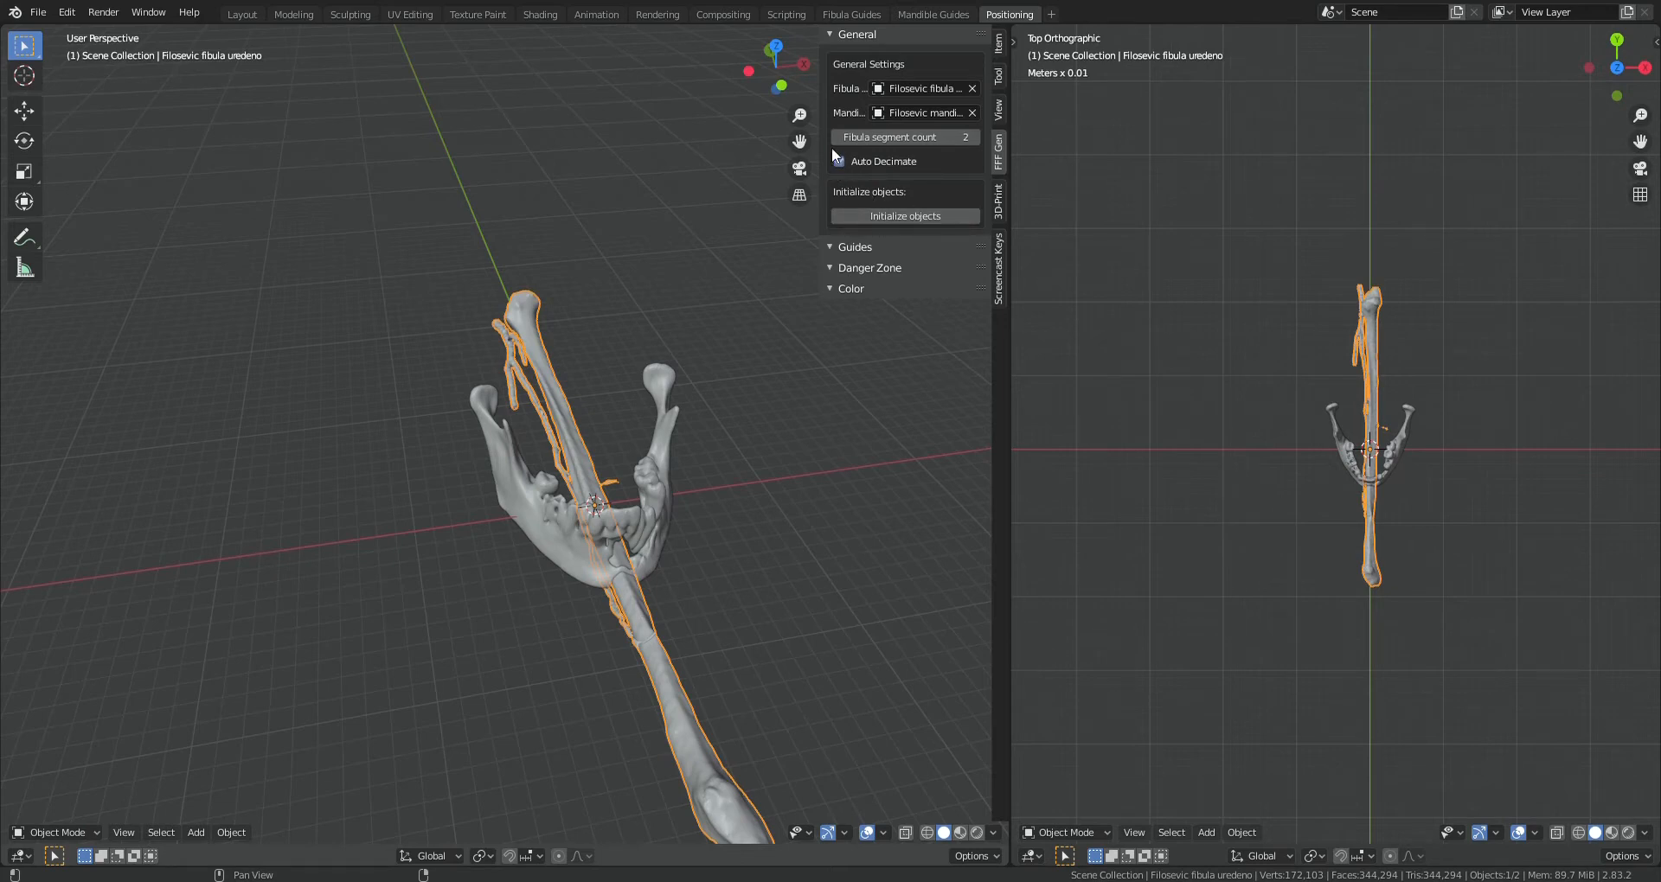
{"action": "left_click", "coordinate": [891, 214]}
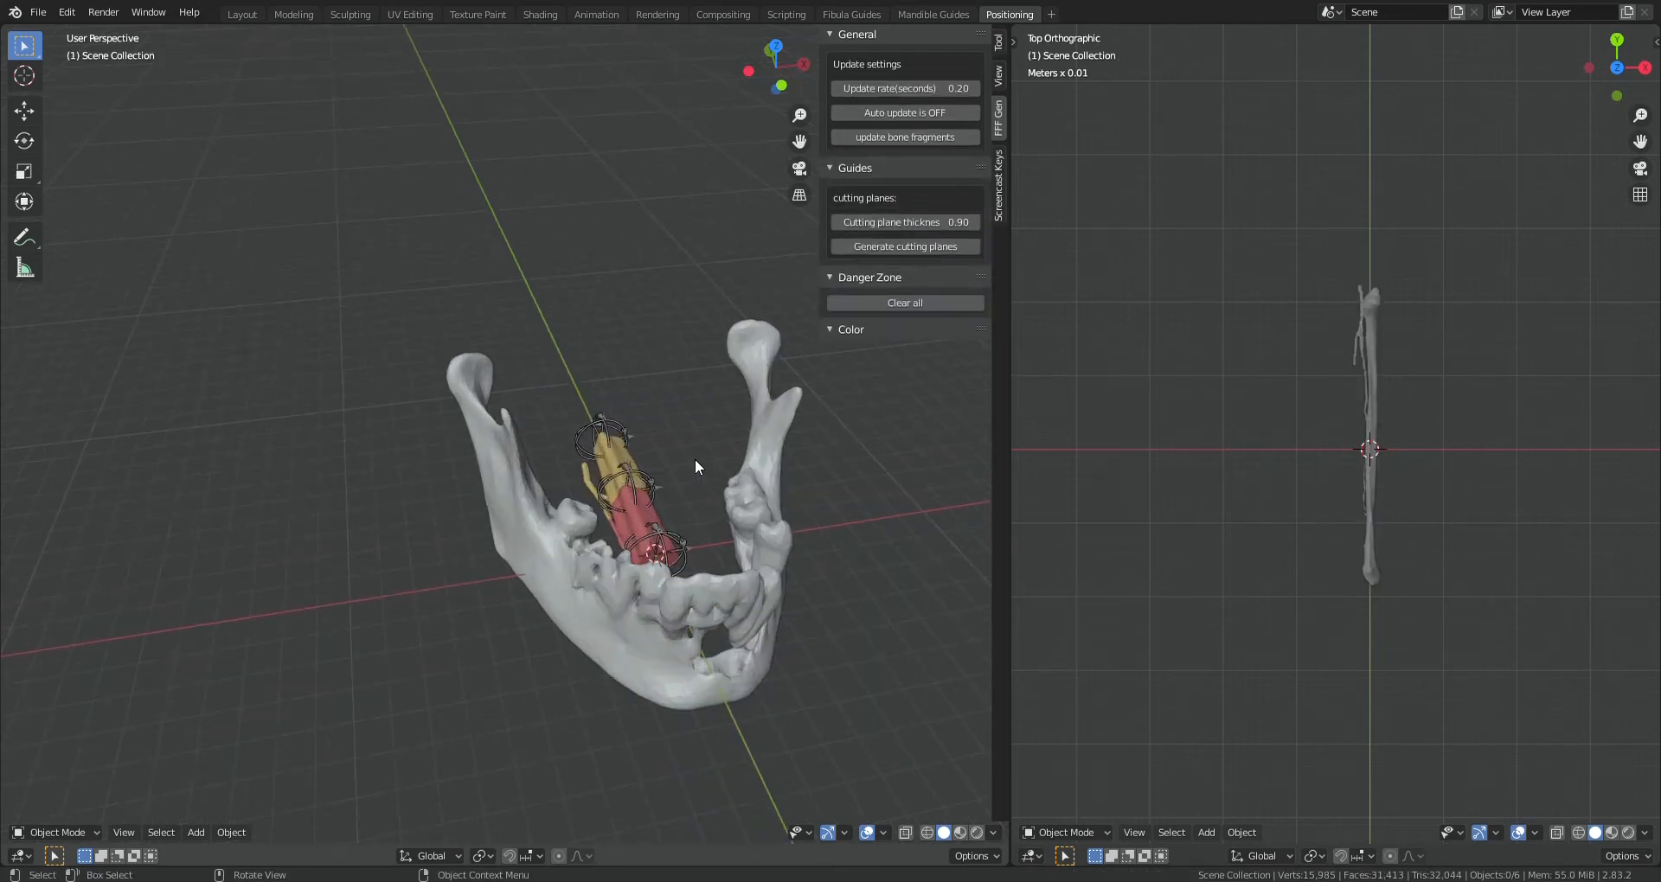
{"action": "key", "text": "KP_7"}
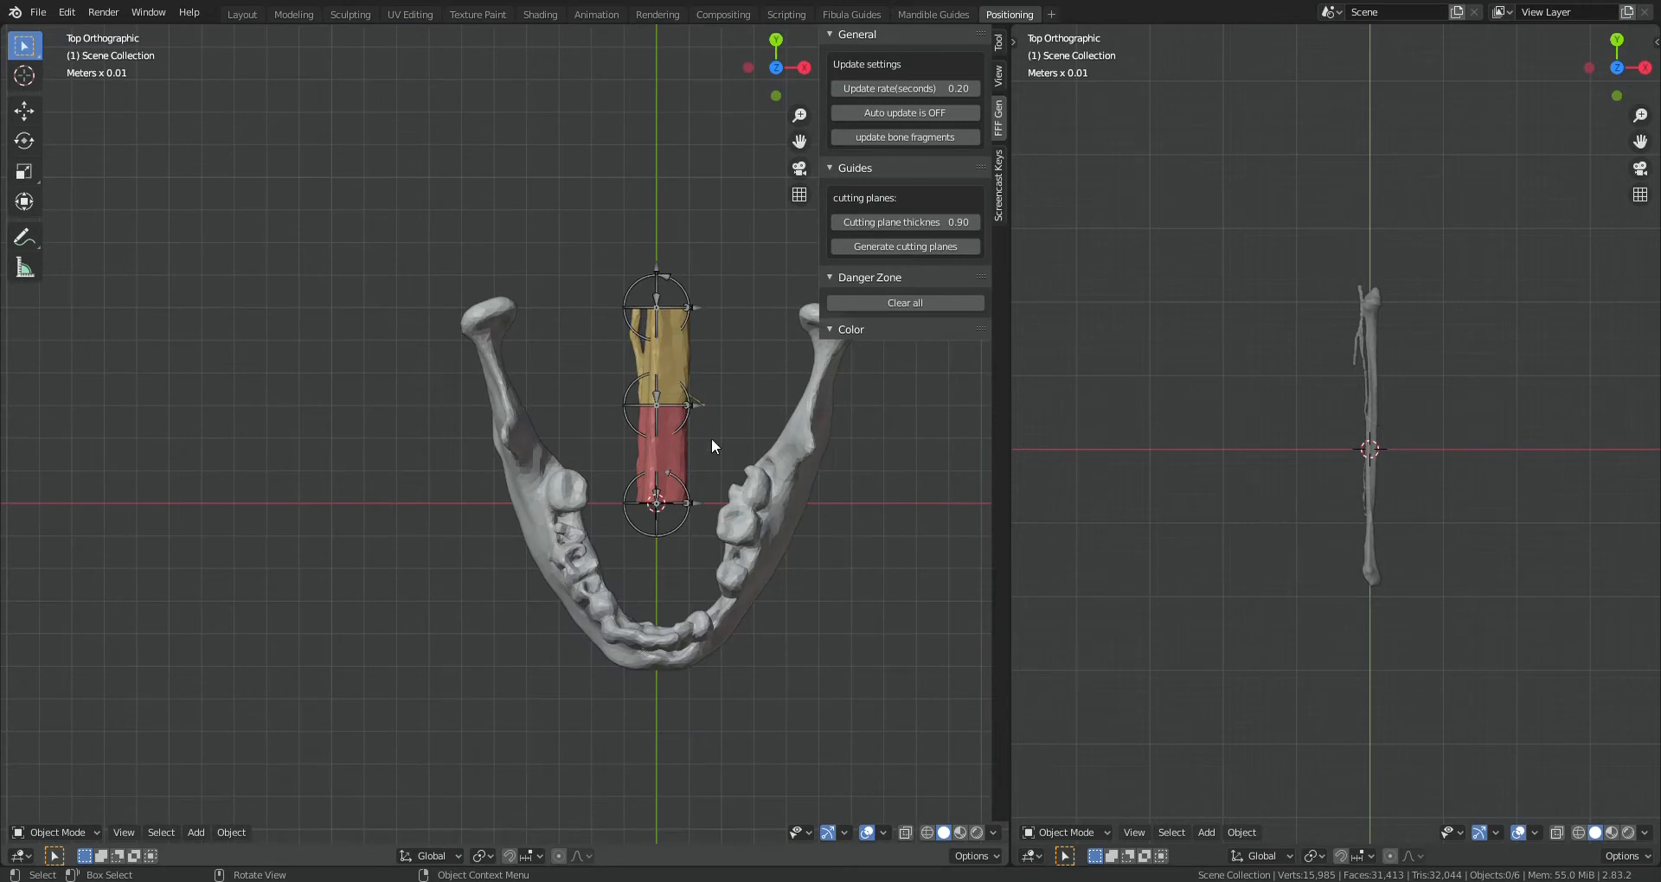
Turn on auto update and move both fibula segments along the Y axis towards the distal fibula
{"action": "left_click", "coordinate": [933, 113]}
{"action": "scroll", "coordinate": [1419, 490], "scroll_direction": "up", "scroll_amount": 5}
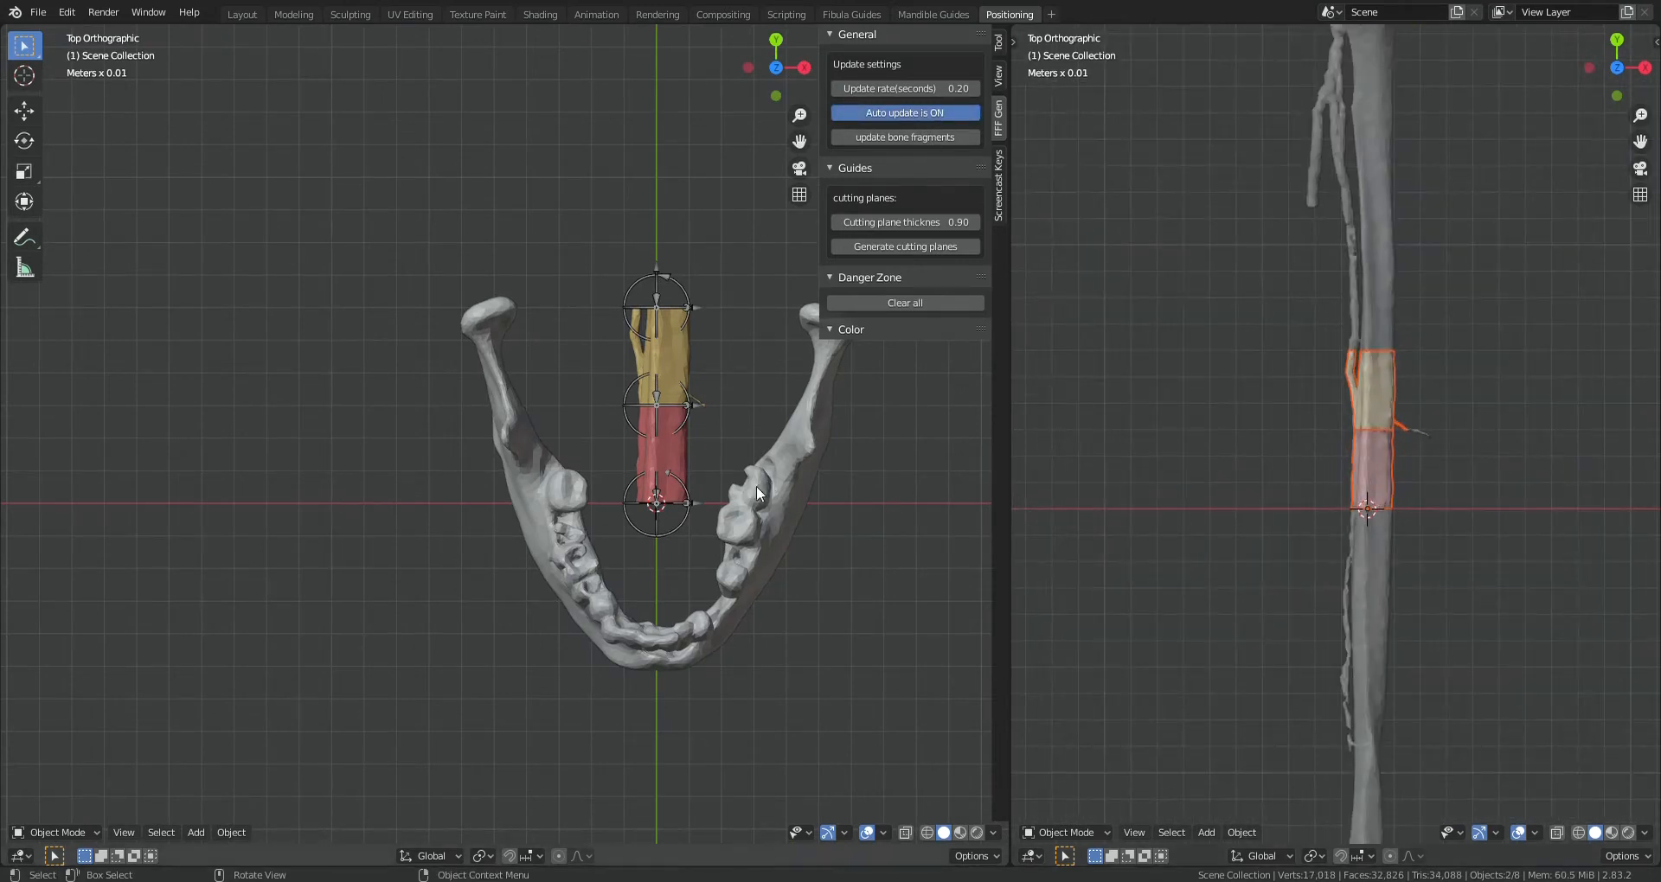
{"action": "left_click", "coordinate": [685, 461]}
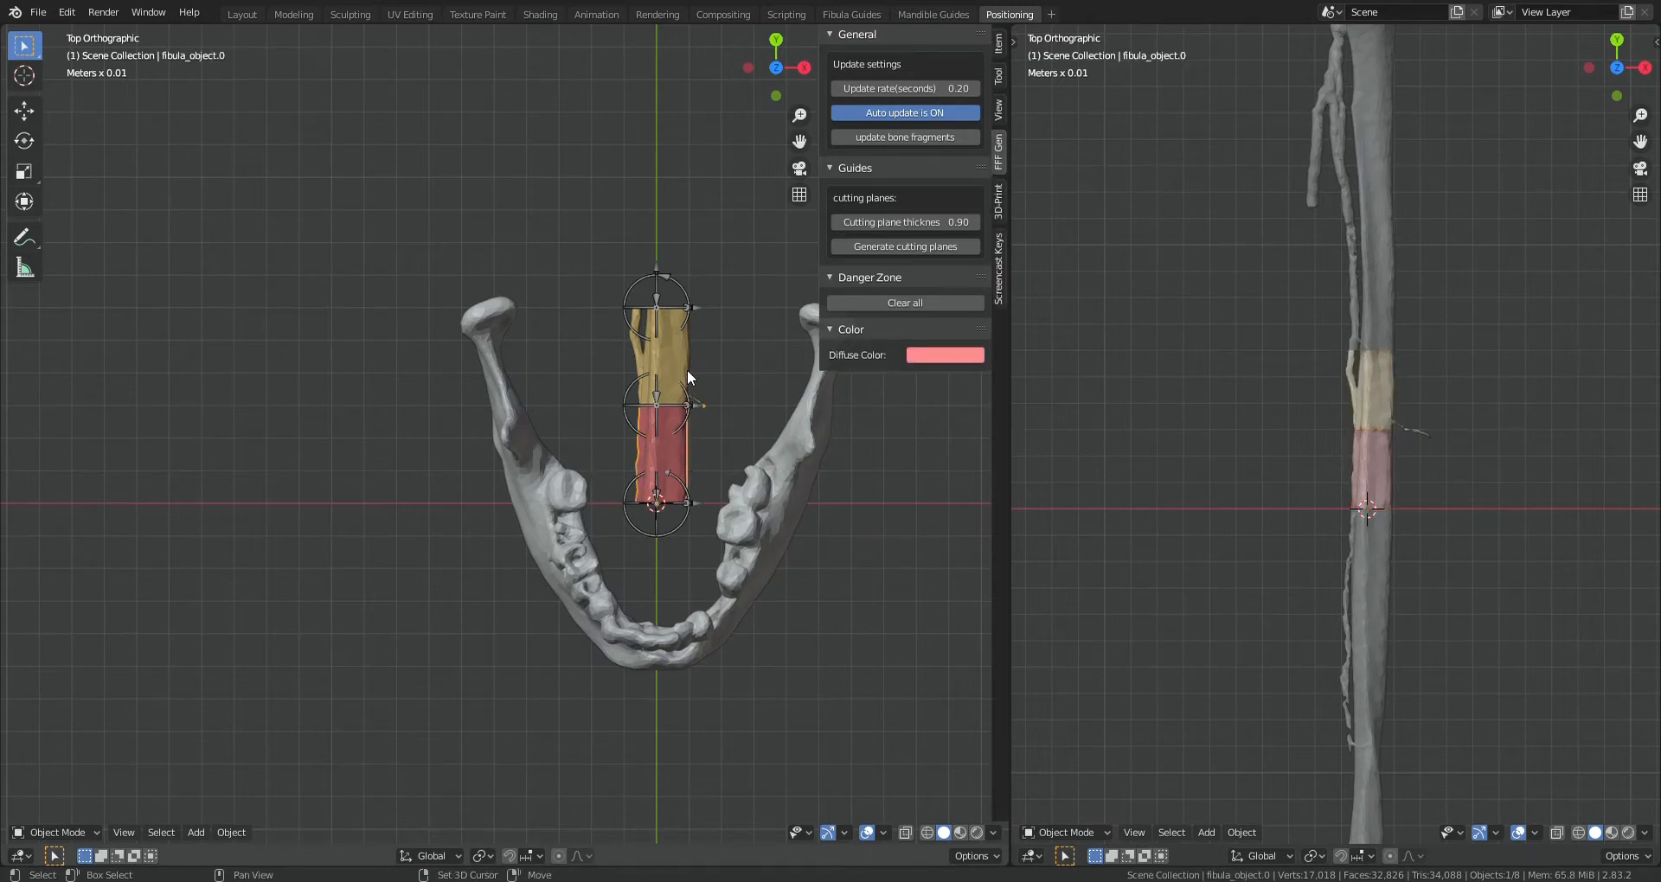
{"action": "key", "text": "g"}
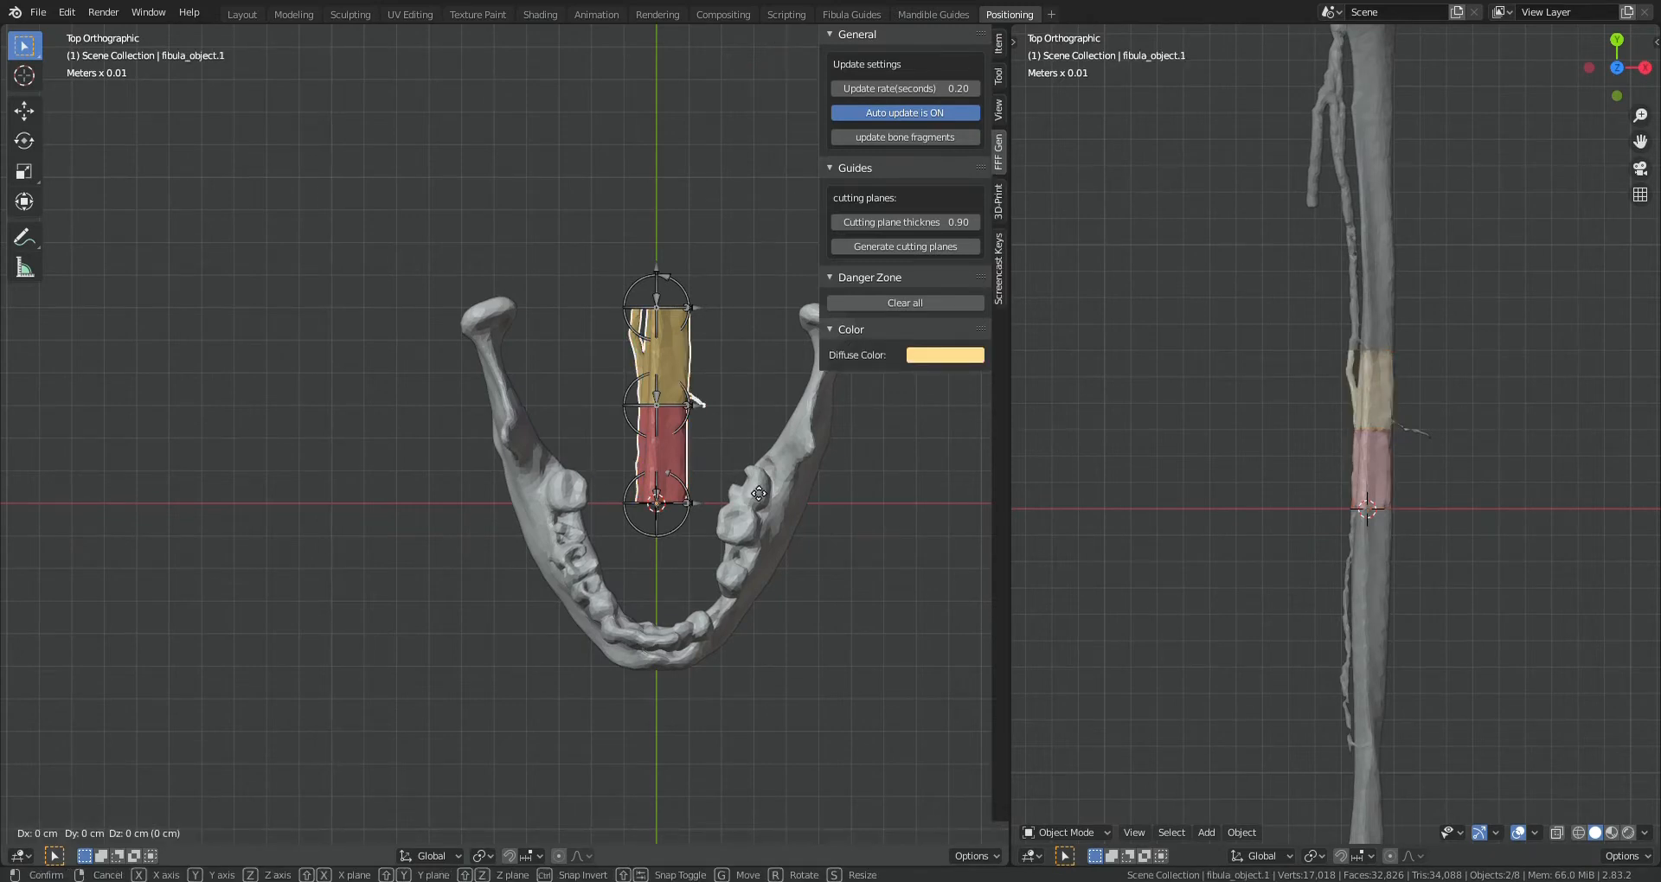
{"action": "key", "text": "y"}
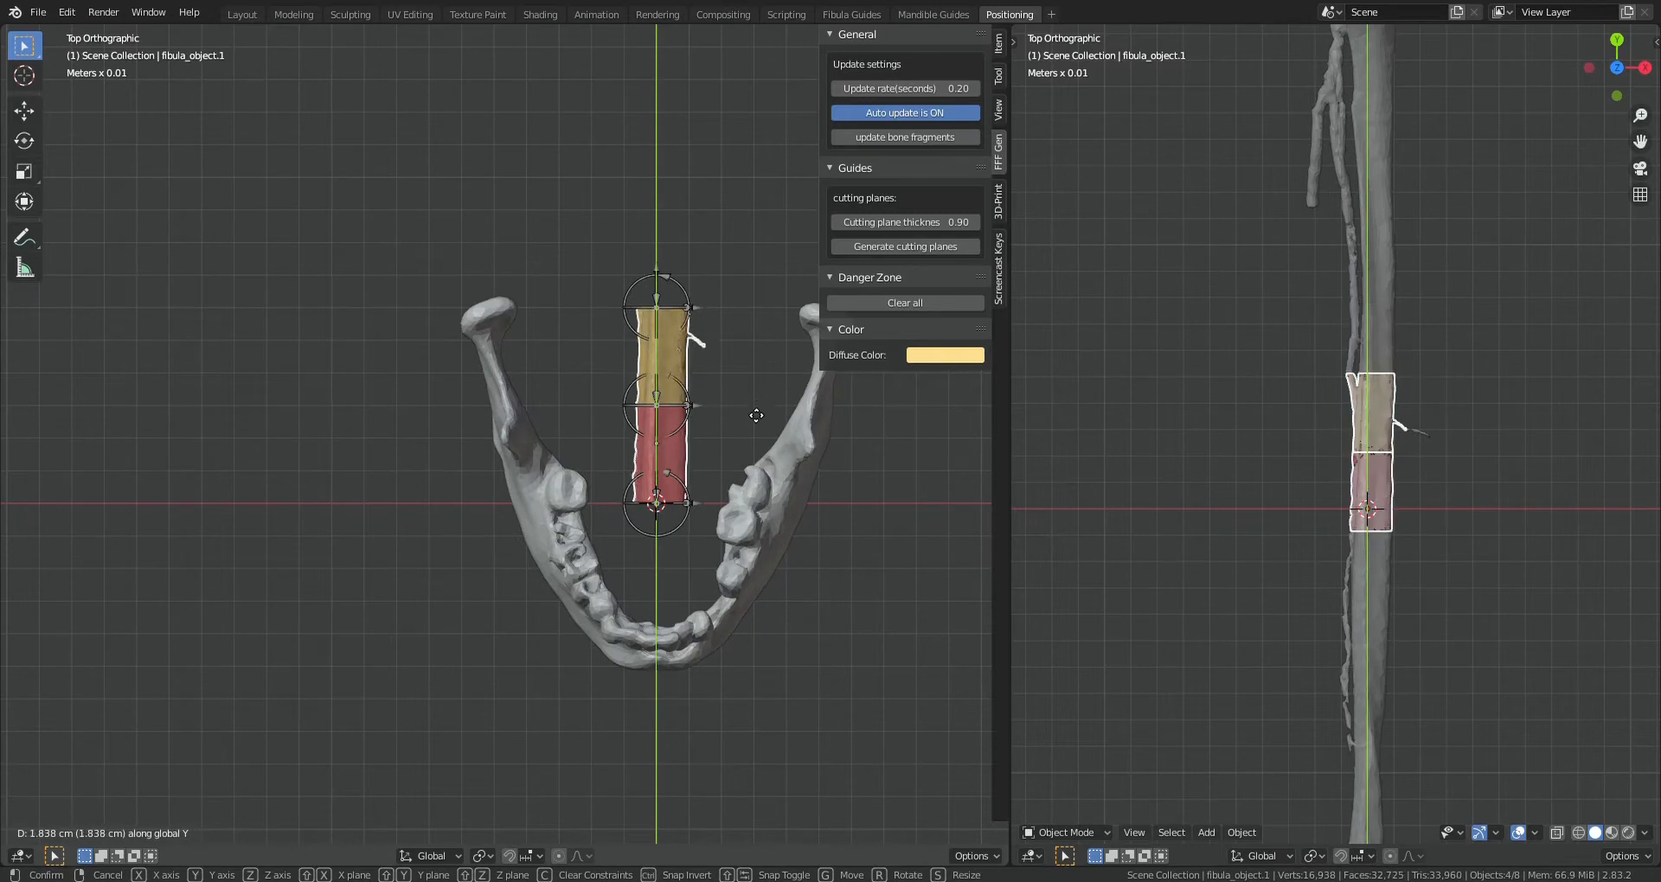
{"action": "left_click", "coordinate": [760, 223]}
{"action": "scroll", "coordinate": [1290, 623], "scroll_direction": "down", "scroll_amount": 2}
{"action": "middle_click_drag", "start_coordinate": [1297, 650], "coordinate": [1264, 555], "text": "shift"}
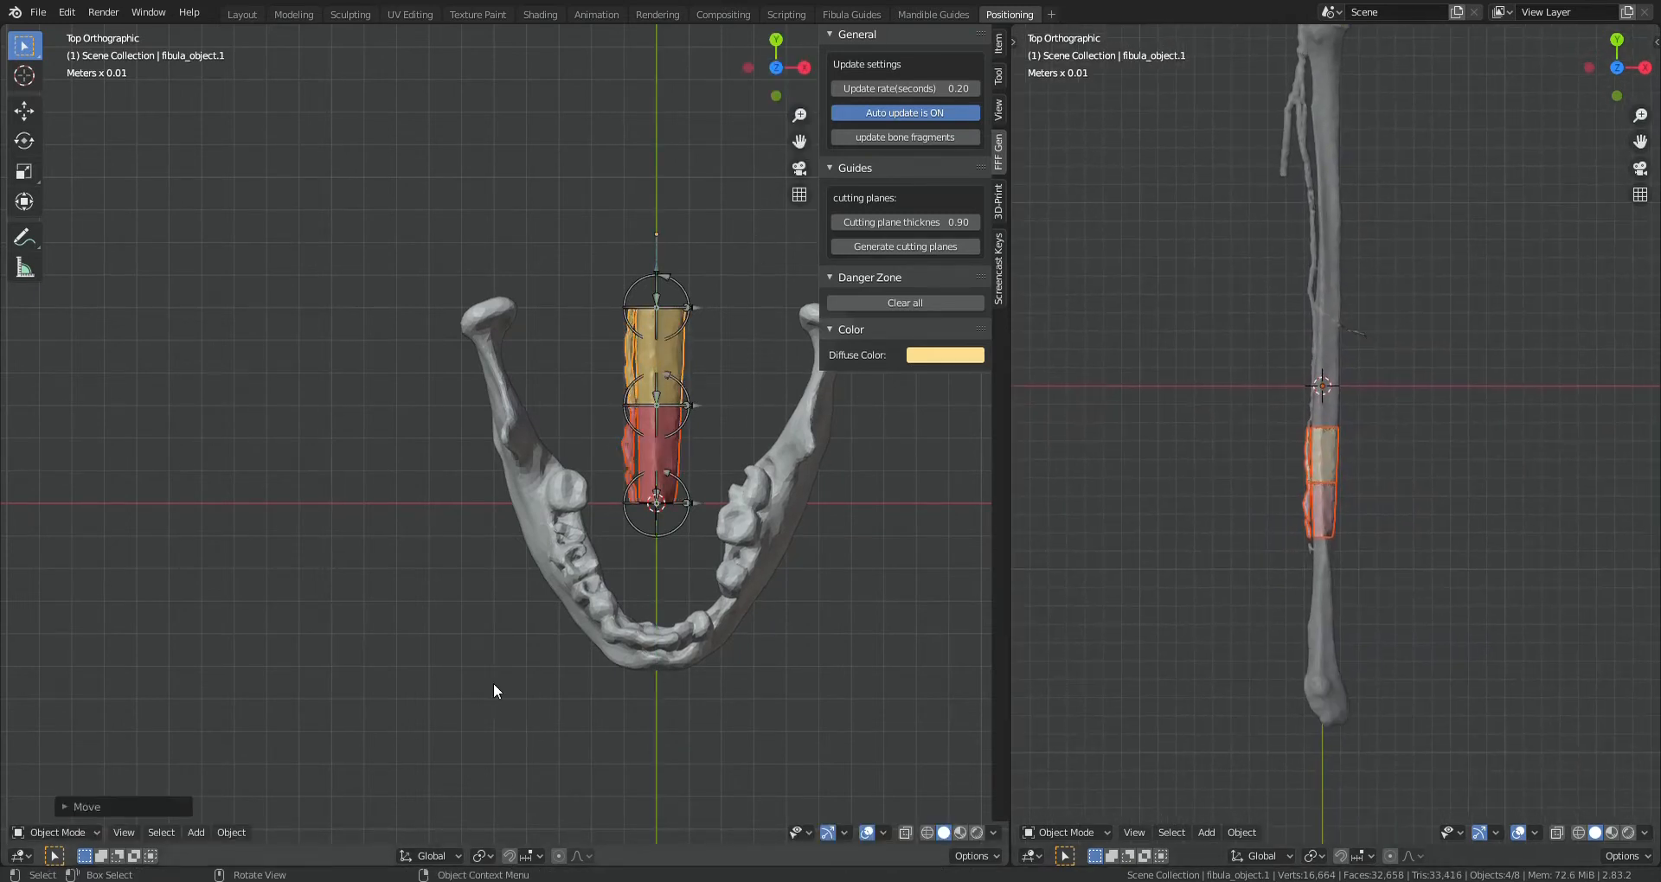
Measure a line about 6.3 cm long from the distal tip of the fibula up its shaft
{"action": "left_click", "coordinate": [24, 268]}
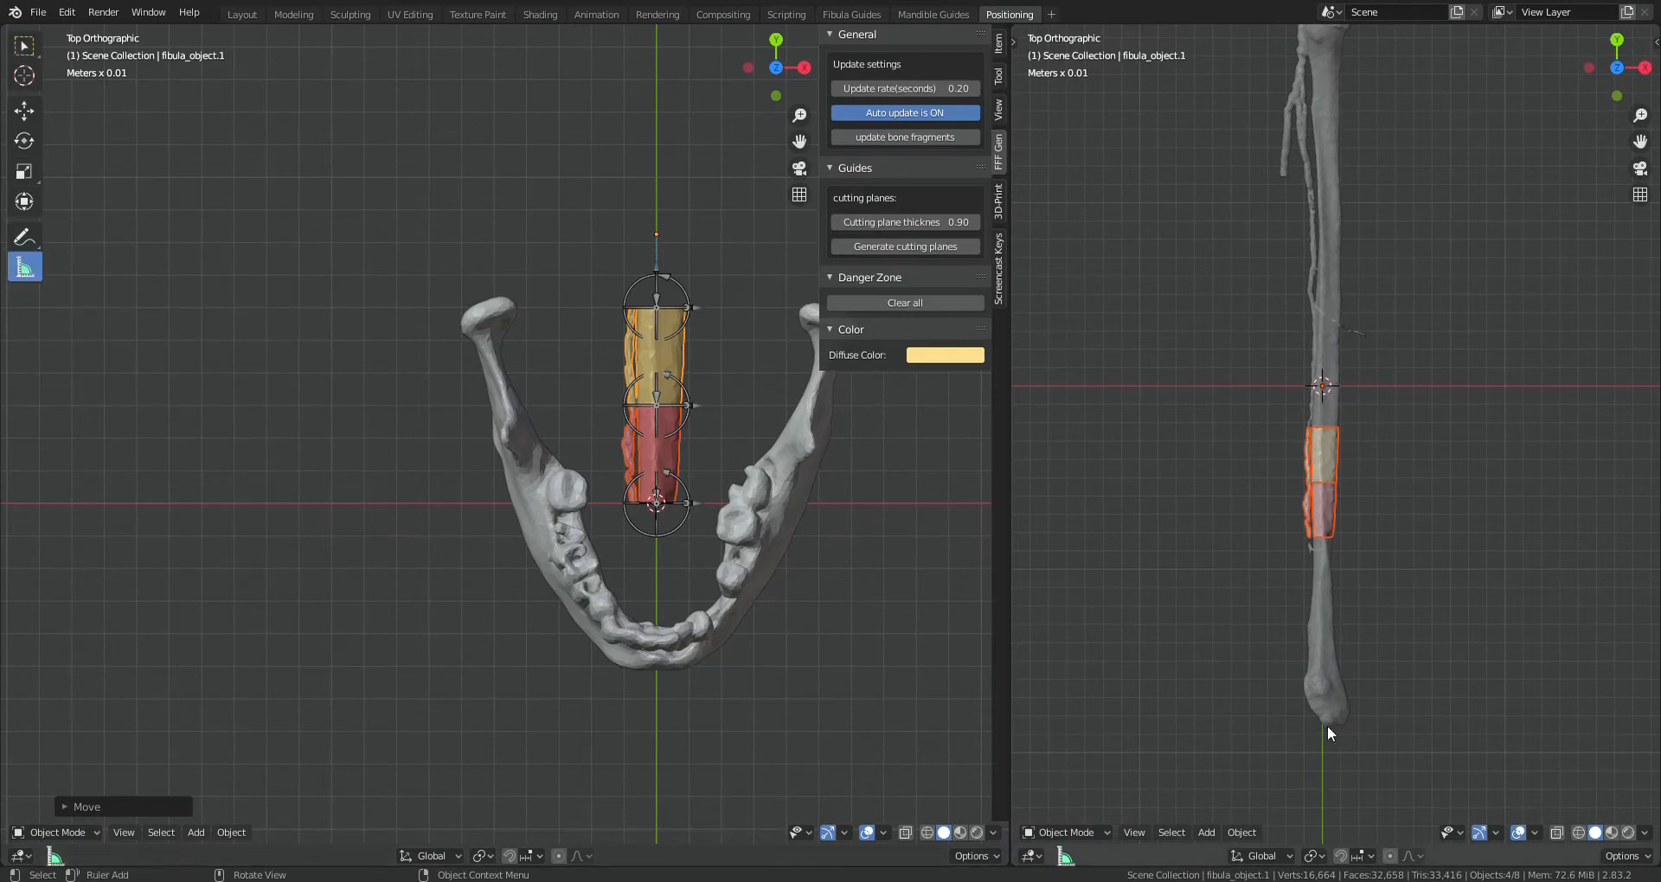
{"action": "left_click_drag", "start_coordinate": [1327, 725], "coordinate": [1327, 611]}
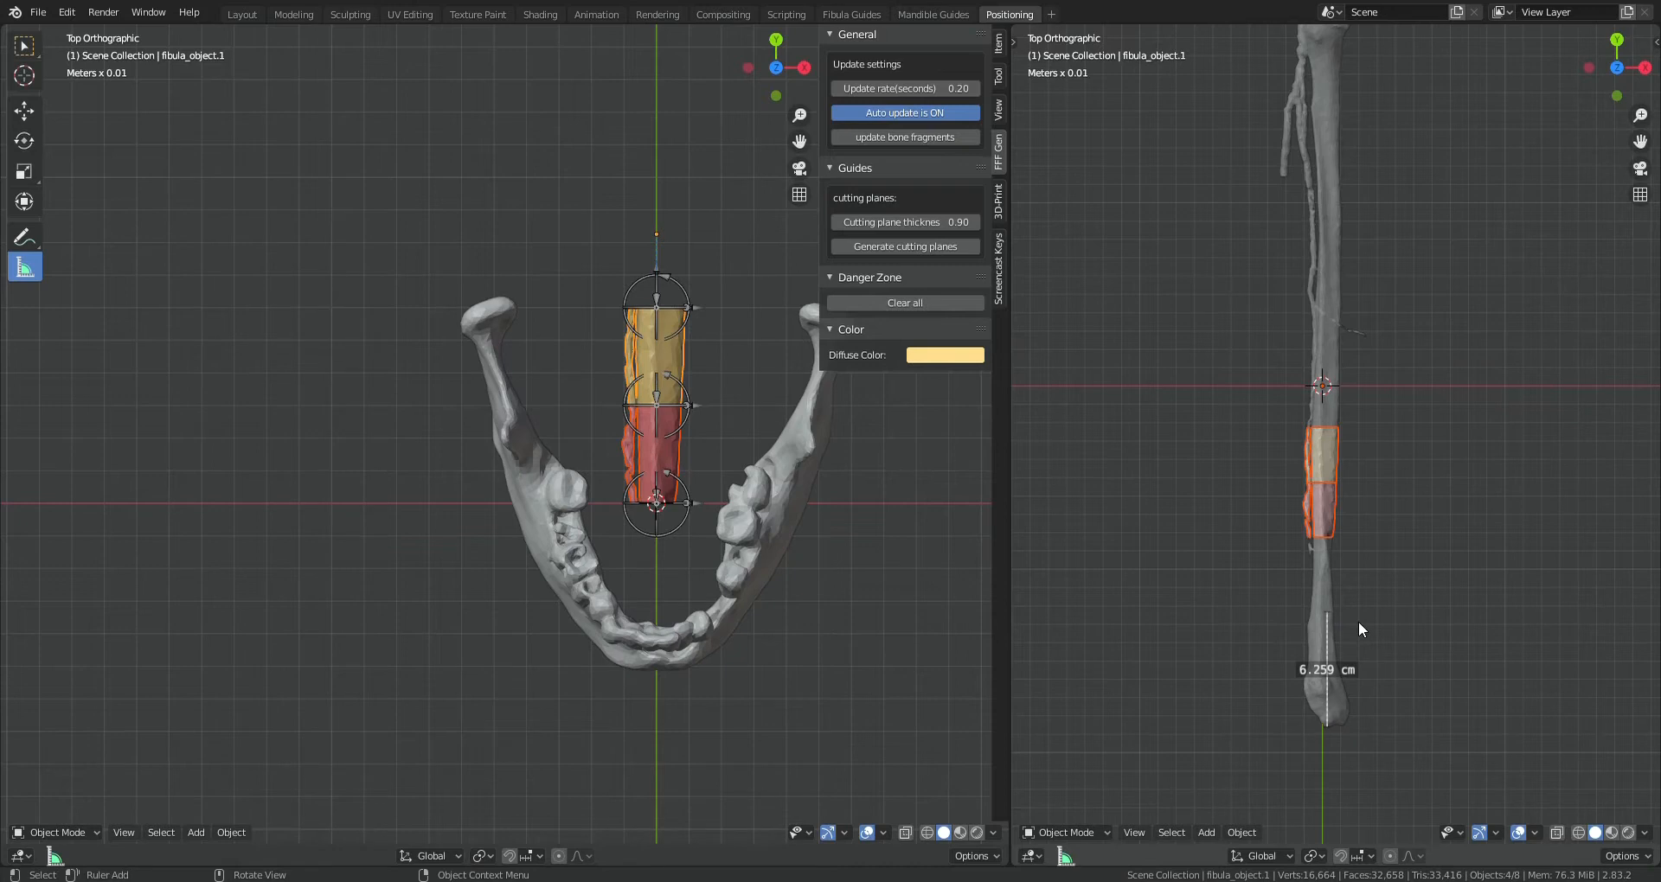
{"action": "scroll", "coordinate": [1359, 621], "scroll_direction": "up", "scroll_amount": 4}
{"action": "scroll", "coordinate": [1358, 621], "scroll_direction": "down", "scroll_amount": 3}
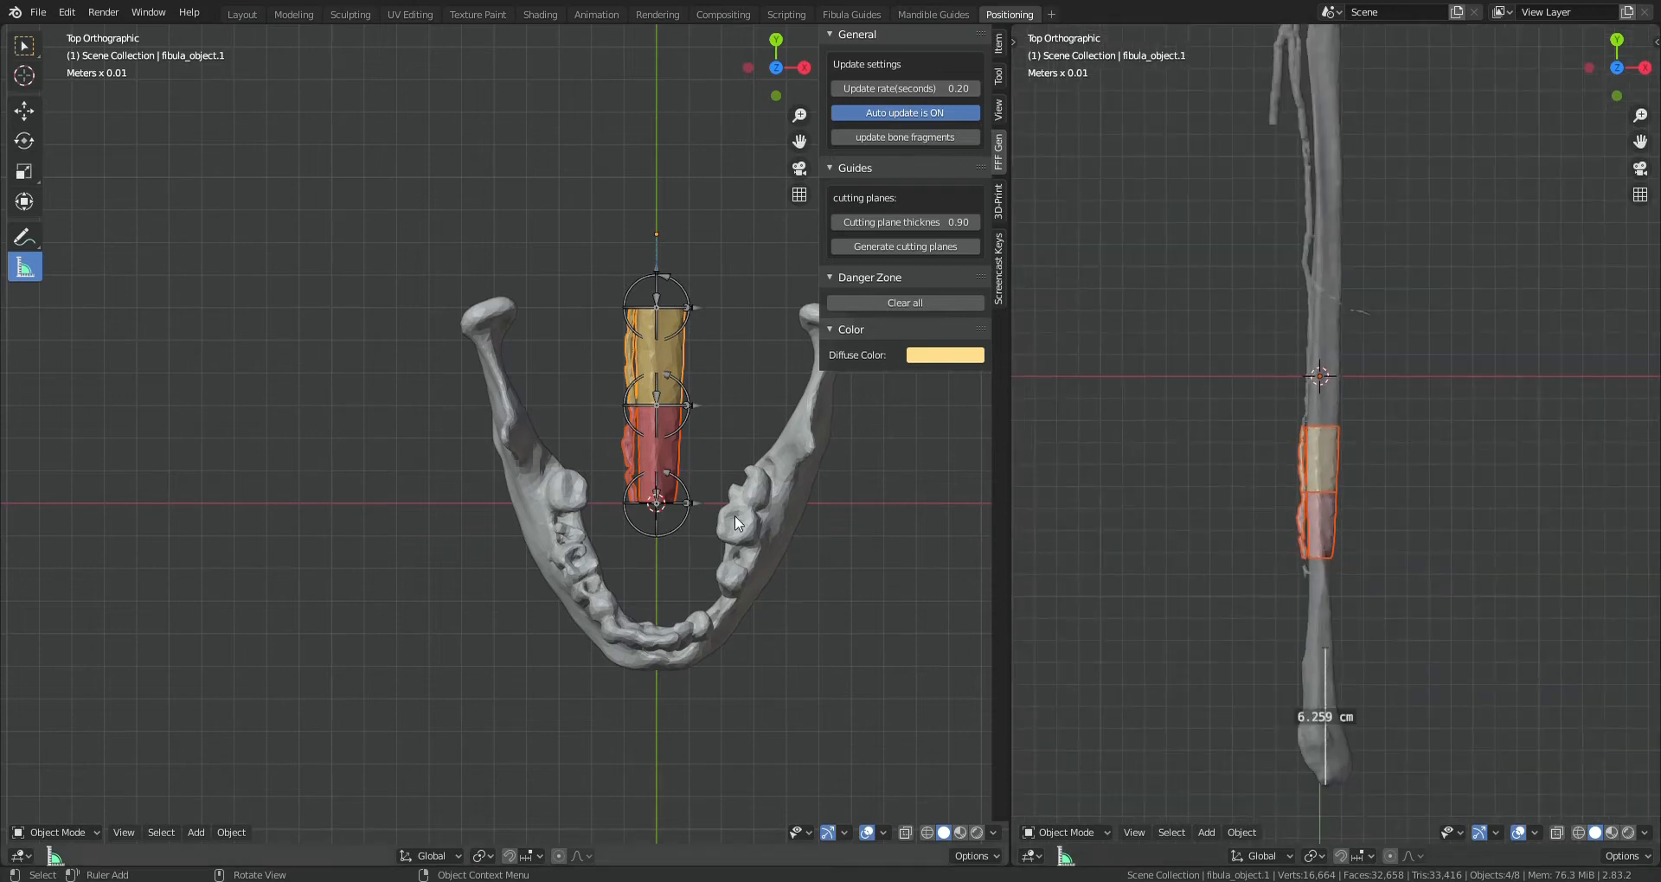
Shift both fibula segments further distally along the Y axis, keeping them above the measured distal section
{"action": "key", "text": "g"}
{"action": "key", "text": "y"}
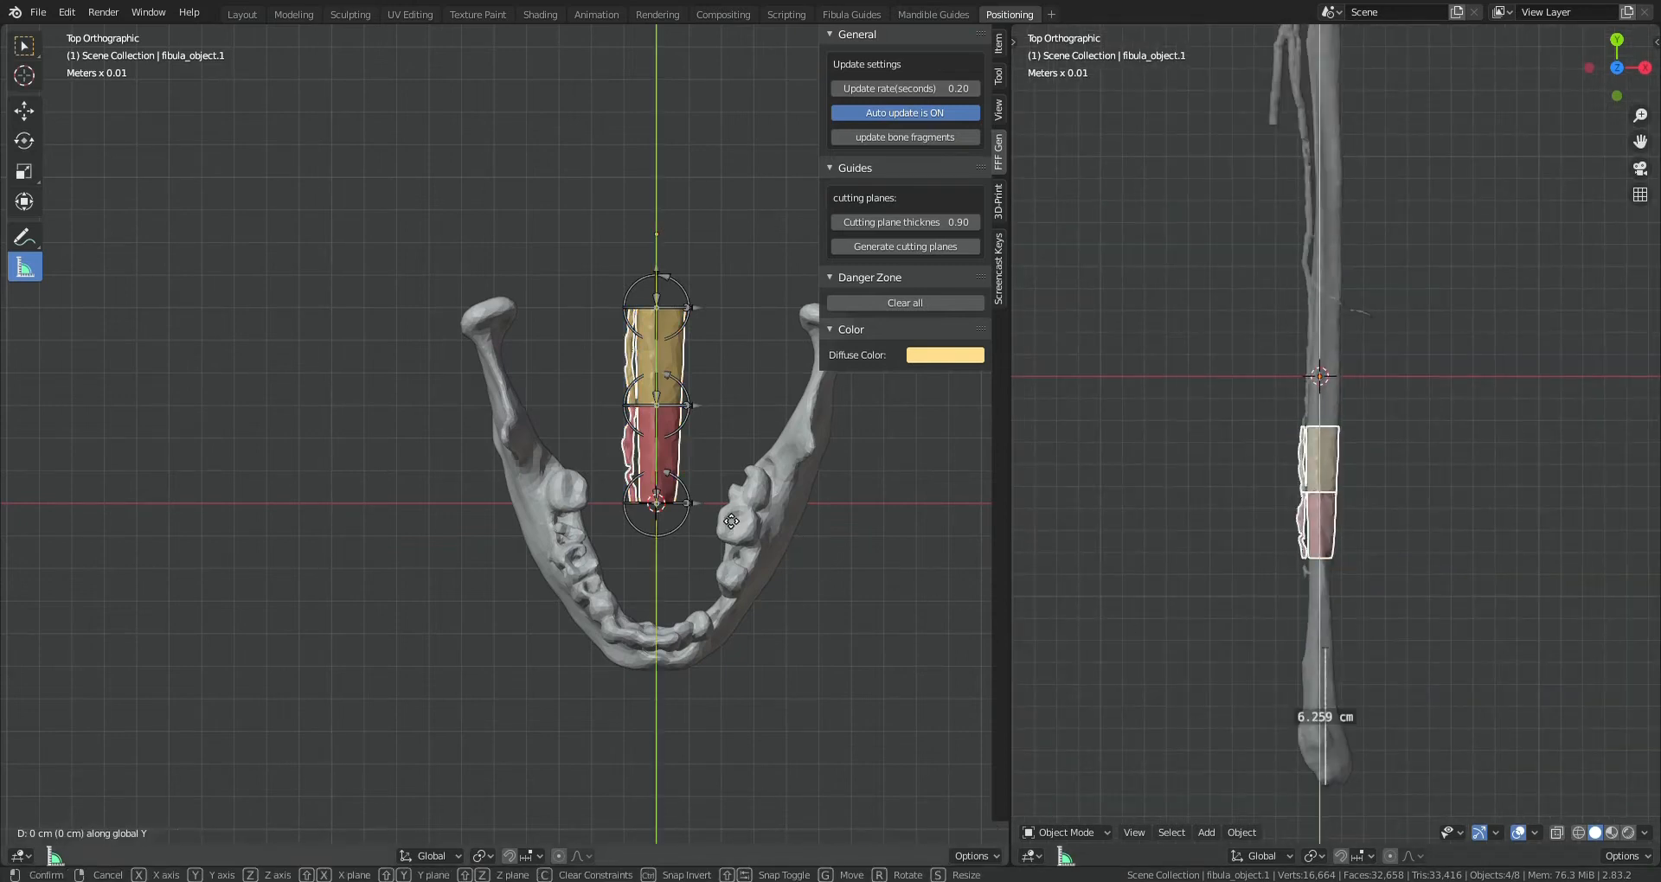
{"action": "left_click", "coordinate": [734, 466]}
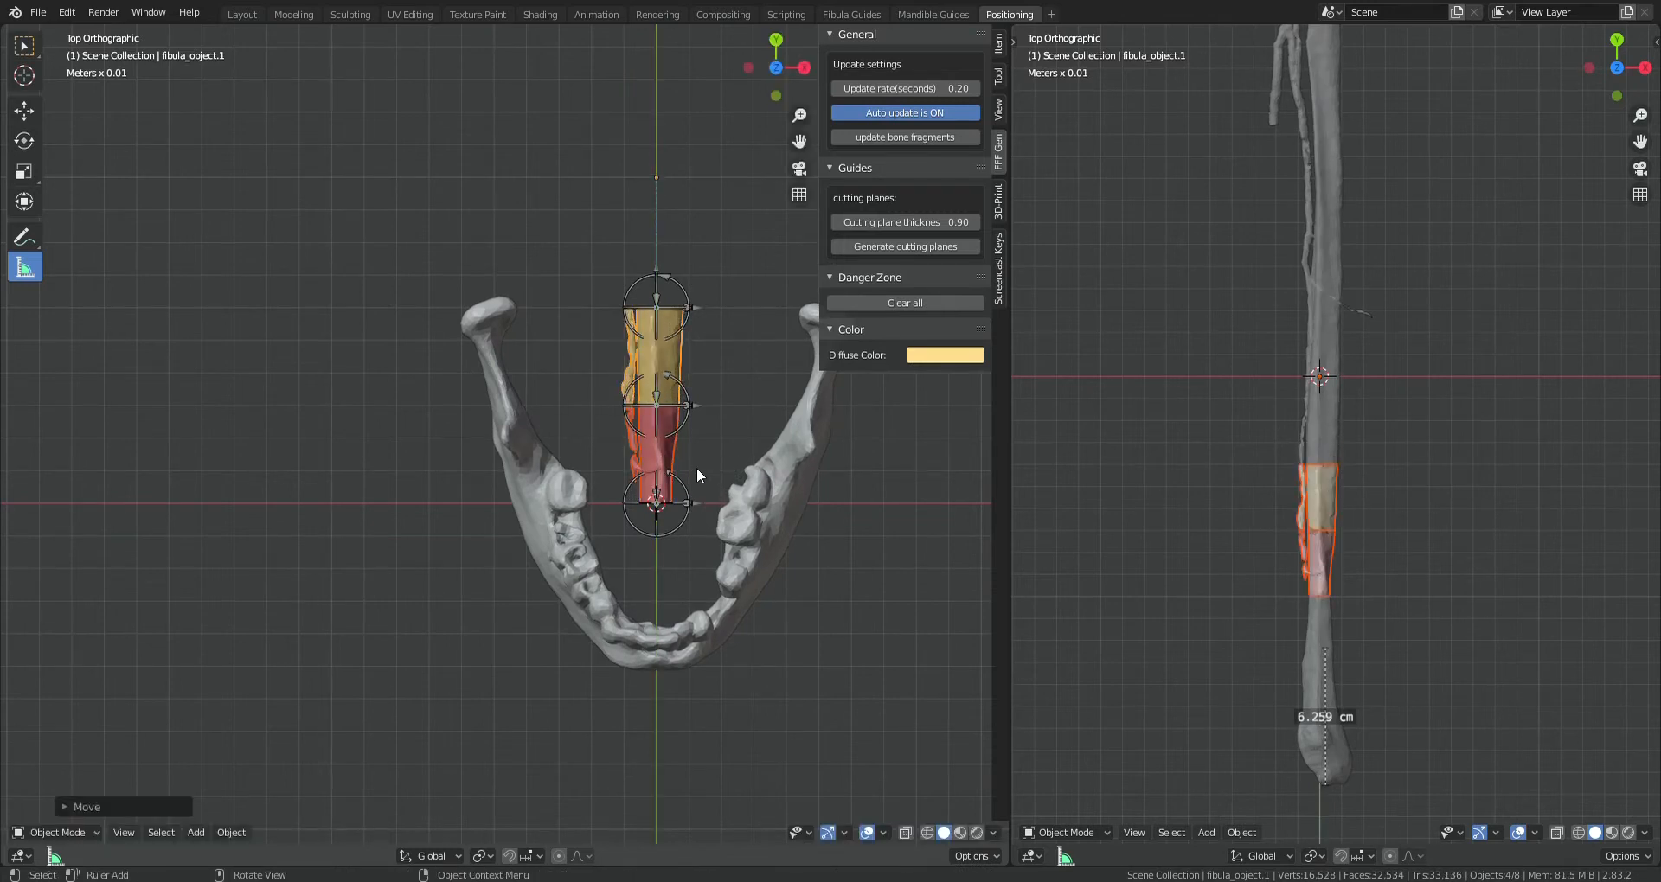
Move the red segment's outer control bone to the right side of the mandible and rotate it towards the resection edge
{"action": "middle_click_drag", "start_coordinate": [698, 473], "coordinate": [855, 620]}
{"action": "key", "text": "KP_7"}
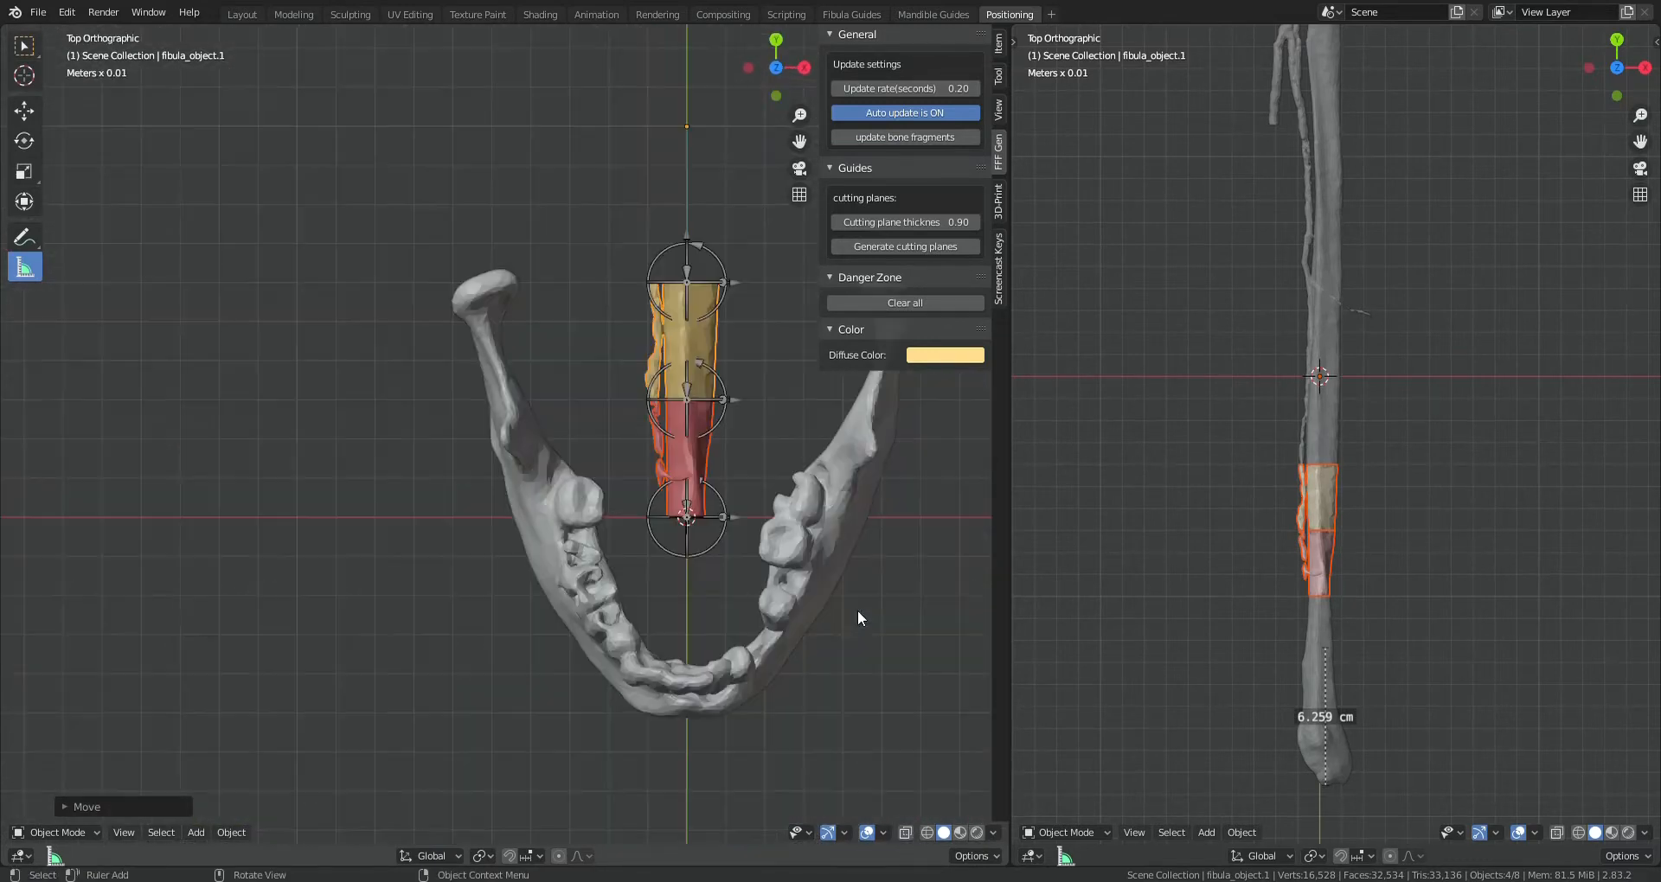
{"action": "left_click", "coordinate": [719, 555]}
{"action": "scroll", "coordinate": [719, 555], "scroll_direction": "down", "scroll_amount": 2}
{"action": "key", "text": "g"}
{"action": "left_click", "coordinate": [739, 623]}
{"action": "key", "text": "r"}
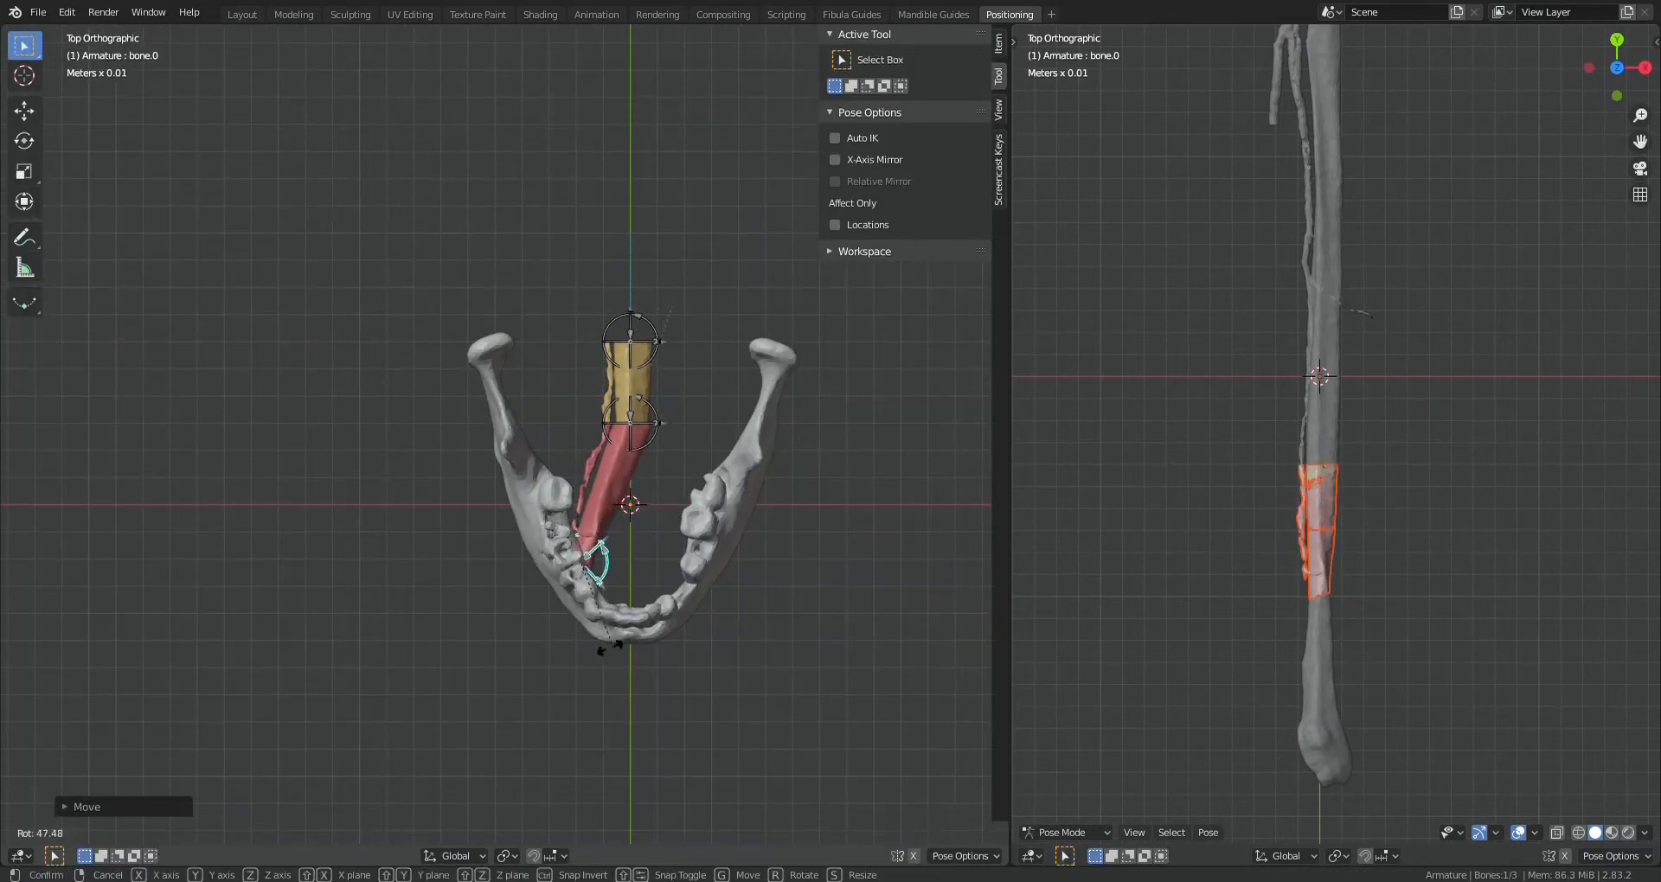
{"action": "left_click", "coordinate": [598, 648]}
Move and rotate the middle control bone so the joint between the segments lies behind the chin
{"action": "left_click", "coordinate": [646, 443]}
{"action": "key", "text": "g"}
{"action": "left_click", "coordinate": [653, 520]}
{"action": "key", "text": "r"}
{"action": "left_click", "coordinate": [648, 529]}
{"action": "key", "text": "g"}
{"action": "left_click", "coordinate": [647, 593]}
Move the yellow segment's outer control bone to the left posterior body of the mandible
{"action": "left_click", "coordinate": [652, 362]}
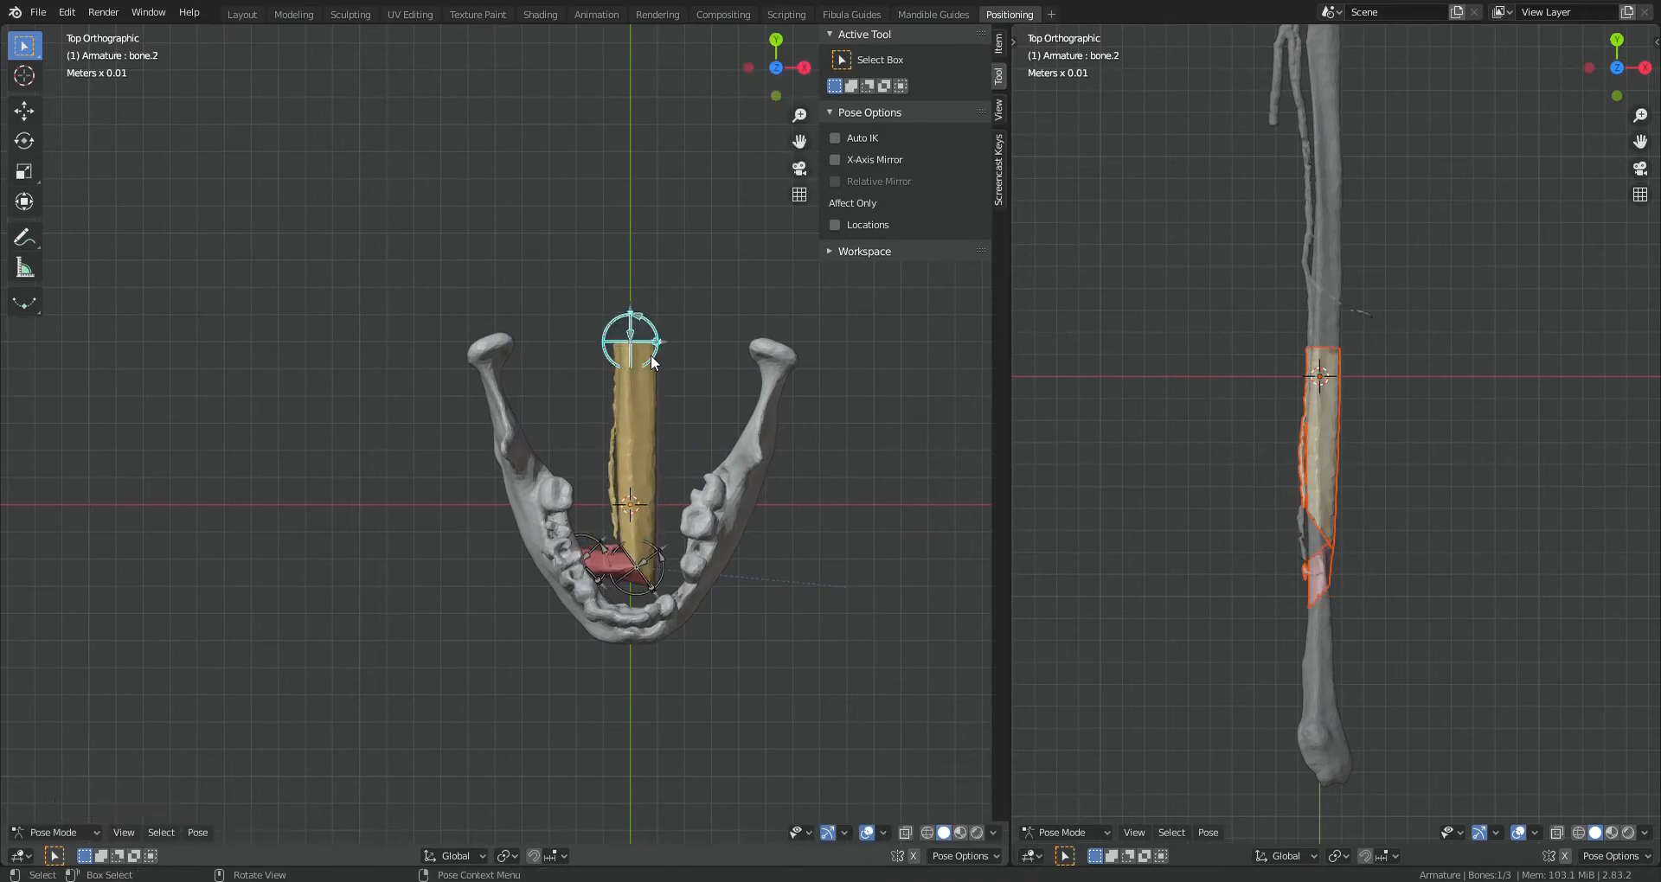
{"action": "key", "text": "g"}
{"action": "left_click", "coordinate": [764, 523]}
Rotate the middle control bone and shift it forward towards the front of the mandible
{"action": "left_click", "coordinate": [660, 558]}
{"action": "key", "text": "r"}
{"action": "left_click", "coordinate": [657, 584]}
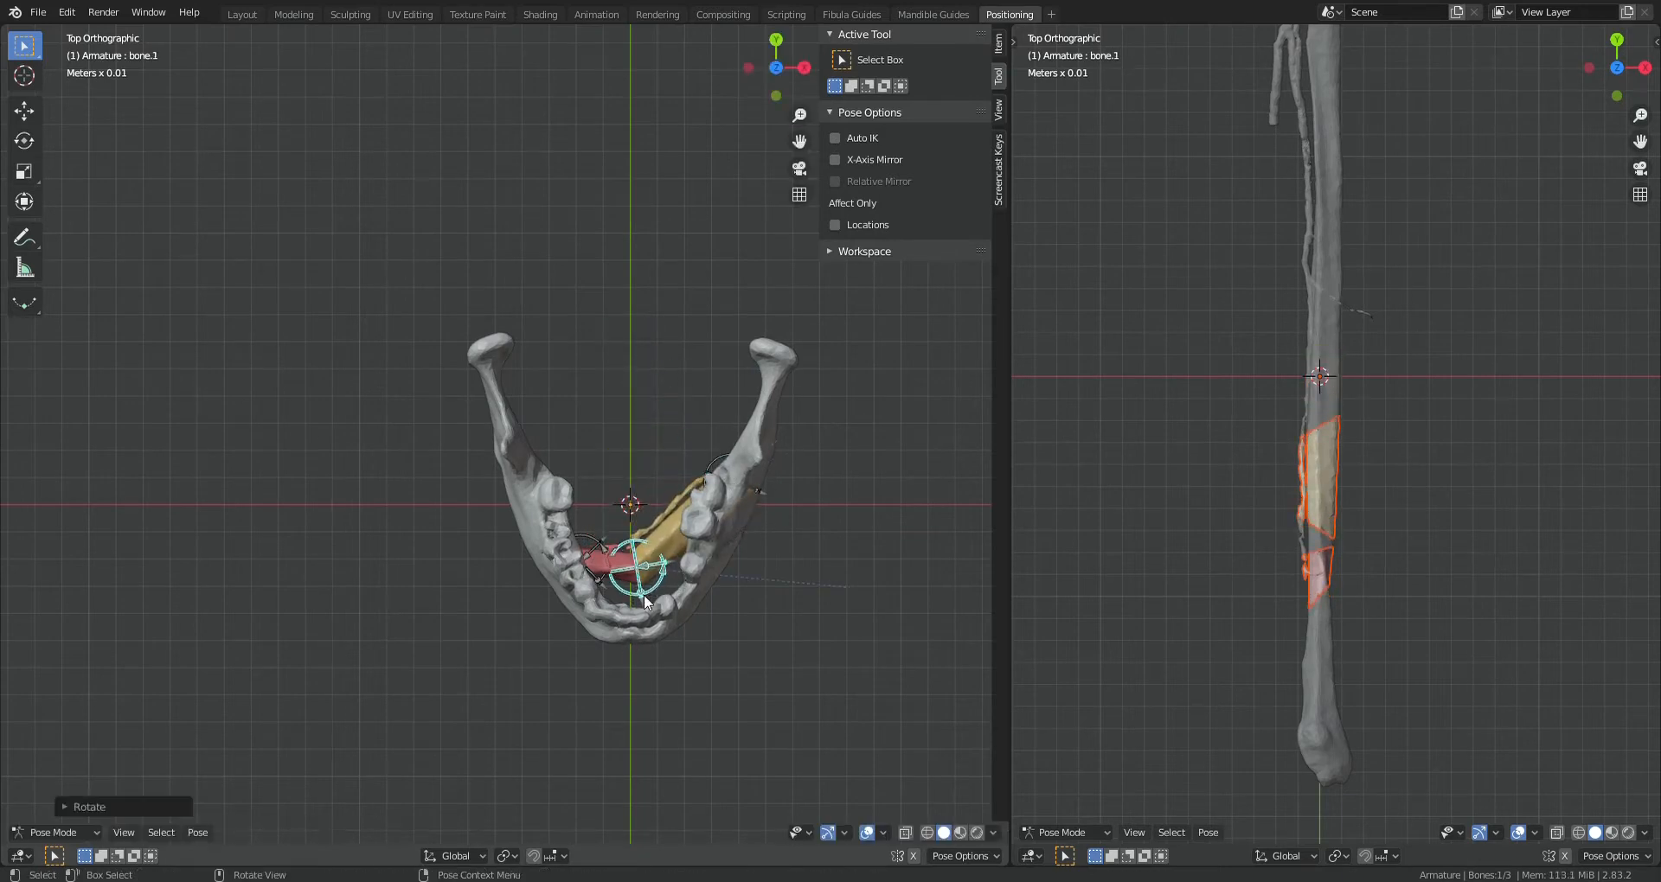
{"action": "key", "text": "g"}
{"action": "left_click", "coordinate": [653, 639]}
Rotate the red segment's outer control bone and move it forward onto the right front mandible
{"action": "left_click", "coordinate": [606, 556]}
{"action": "key", "text": "r"}
{"action": "left_click", "coordinate": [594, 598]}
{"action": "key", "text": "g"}
{"action": "left_click", "coordinate": [566, 610]}
Align the red segment's outer control bone with the right resection margin in perspective view by moving and rotating it
{"action": "middle_click_drag", "start_coordinate": [665, 601], "coordinate": [640, 480]}
{"action": "scroll", "coordinate": [687, 517], "scroll_direction": "up", "scroll_amount": 5}
{"action": "scroll", "coordinate": [687, 517], "scroll_direction": "down", "scroll_amount": 5}
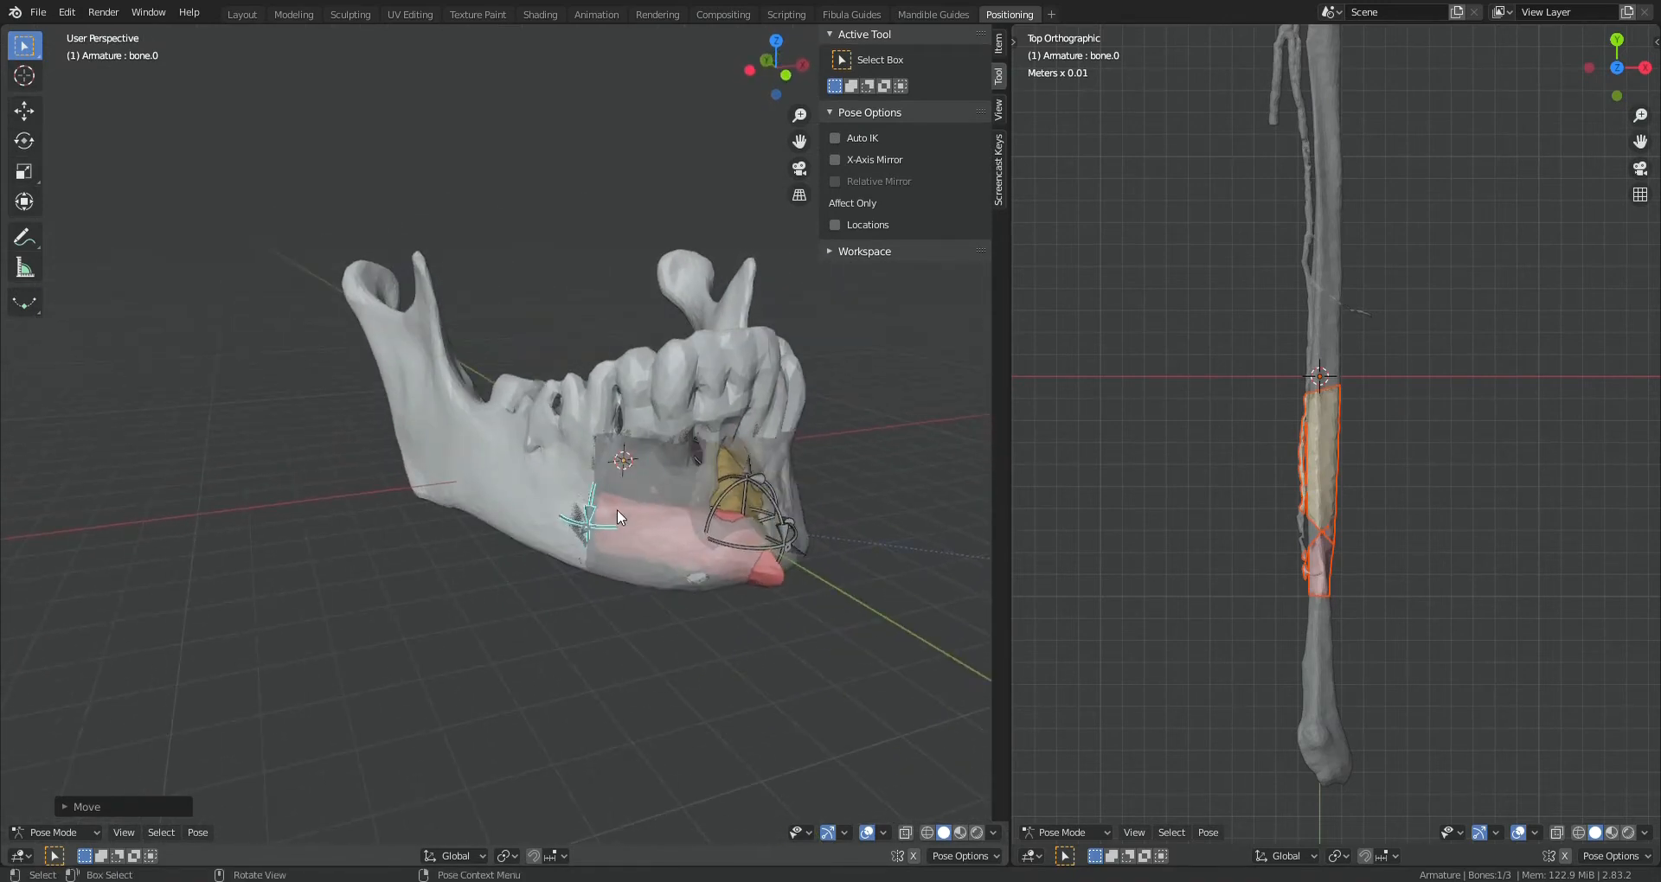
{"action": "key", "text": "g"}
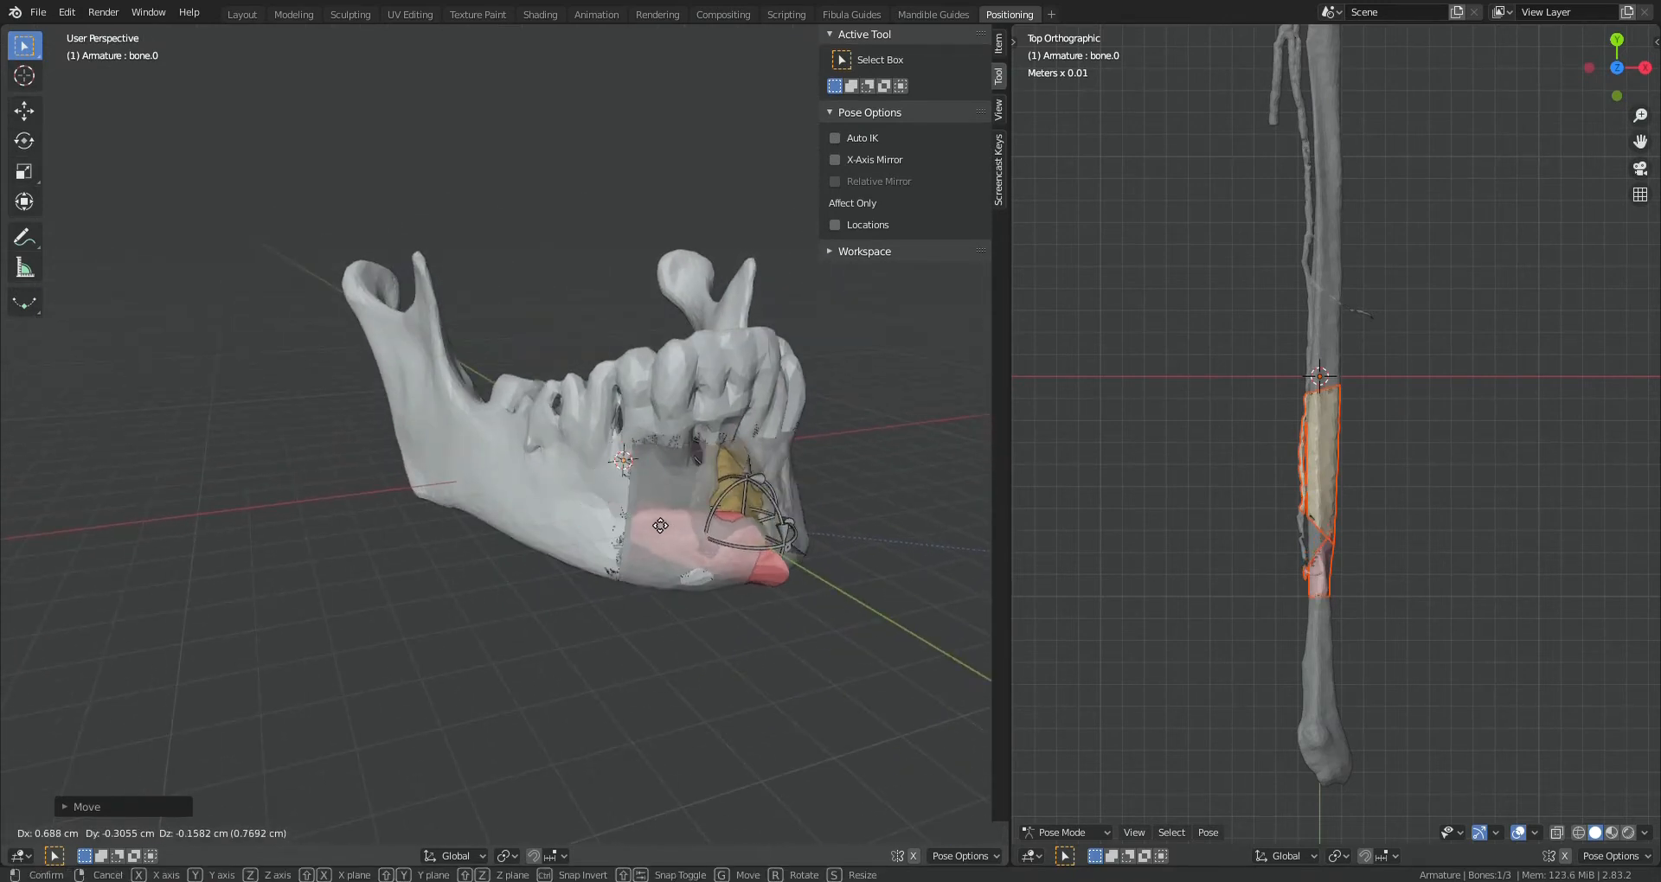
{"action": "left_click", "coordinate": [754, 579]}
{"action": "key", "text": "r"}
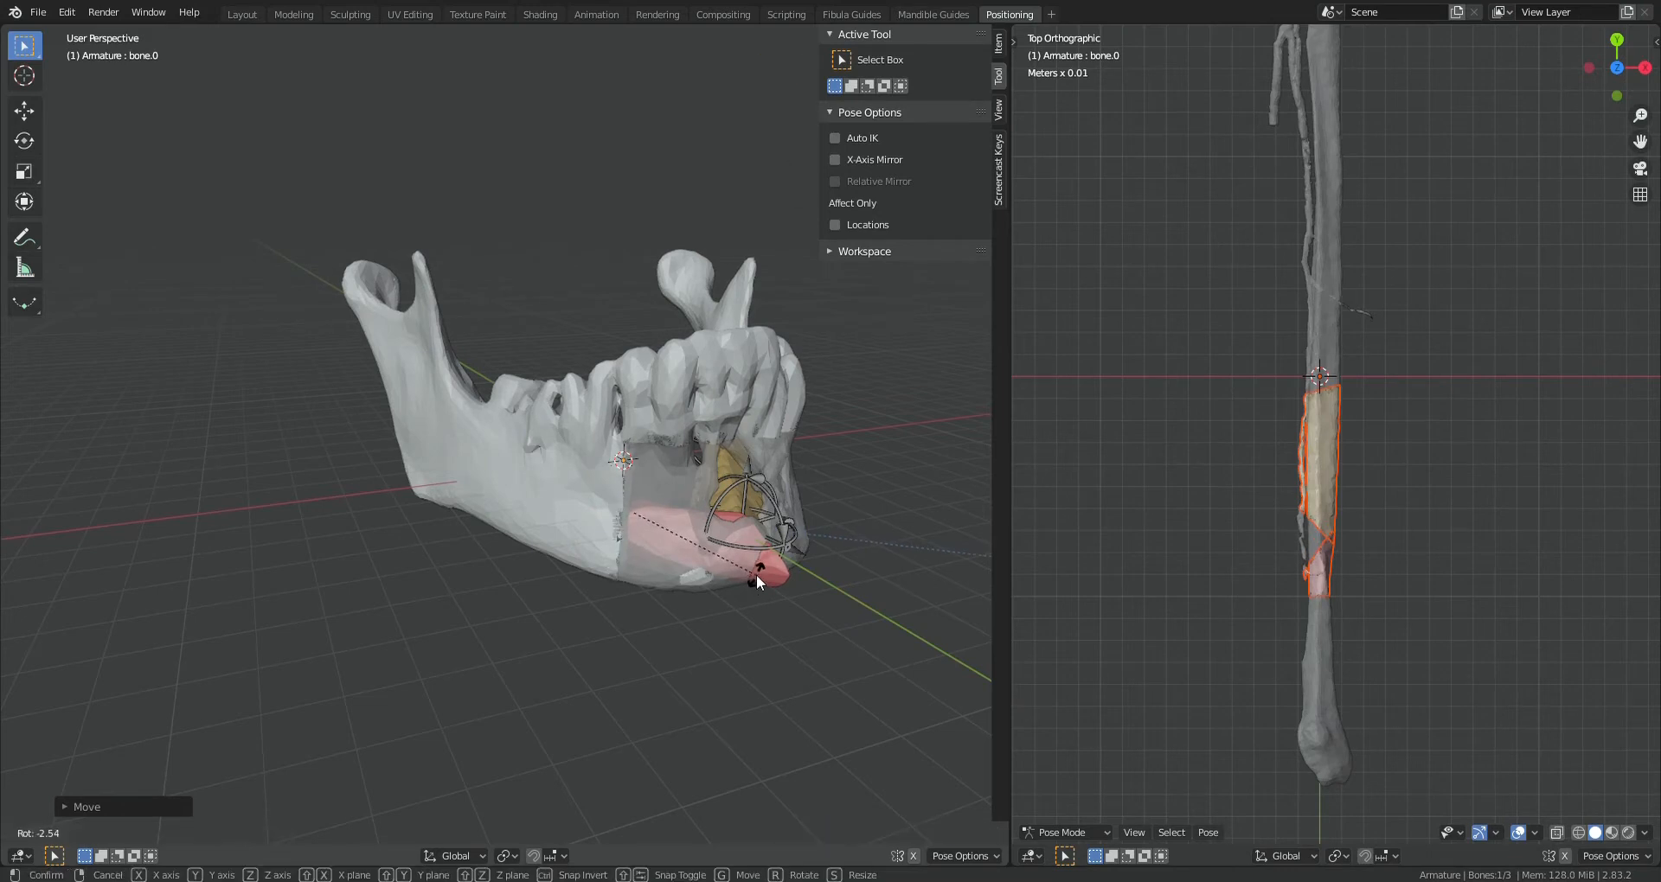
{"action": "left_click", "coordinate": [757, 580]}
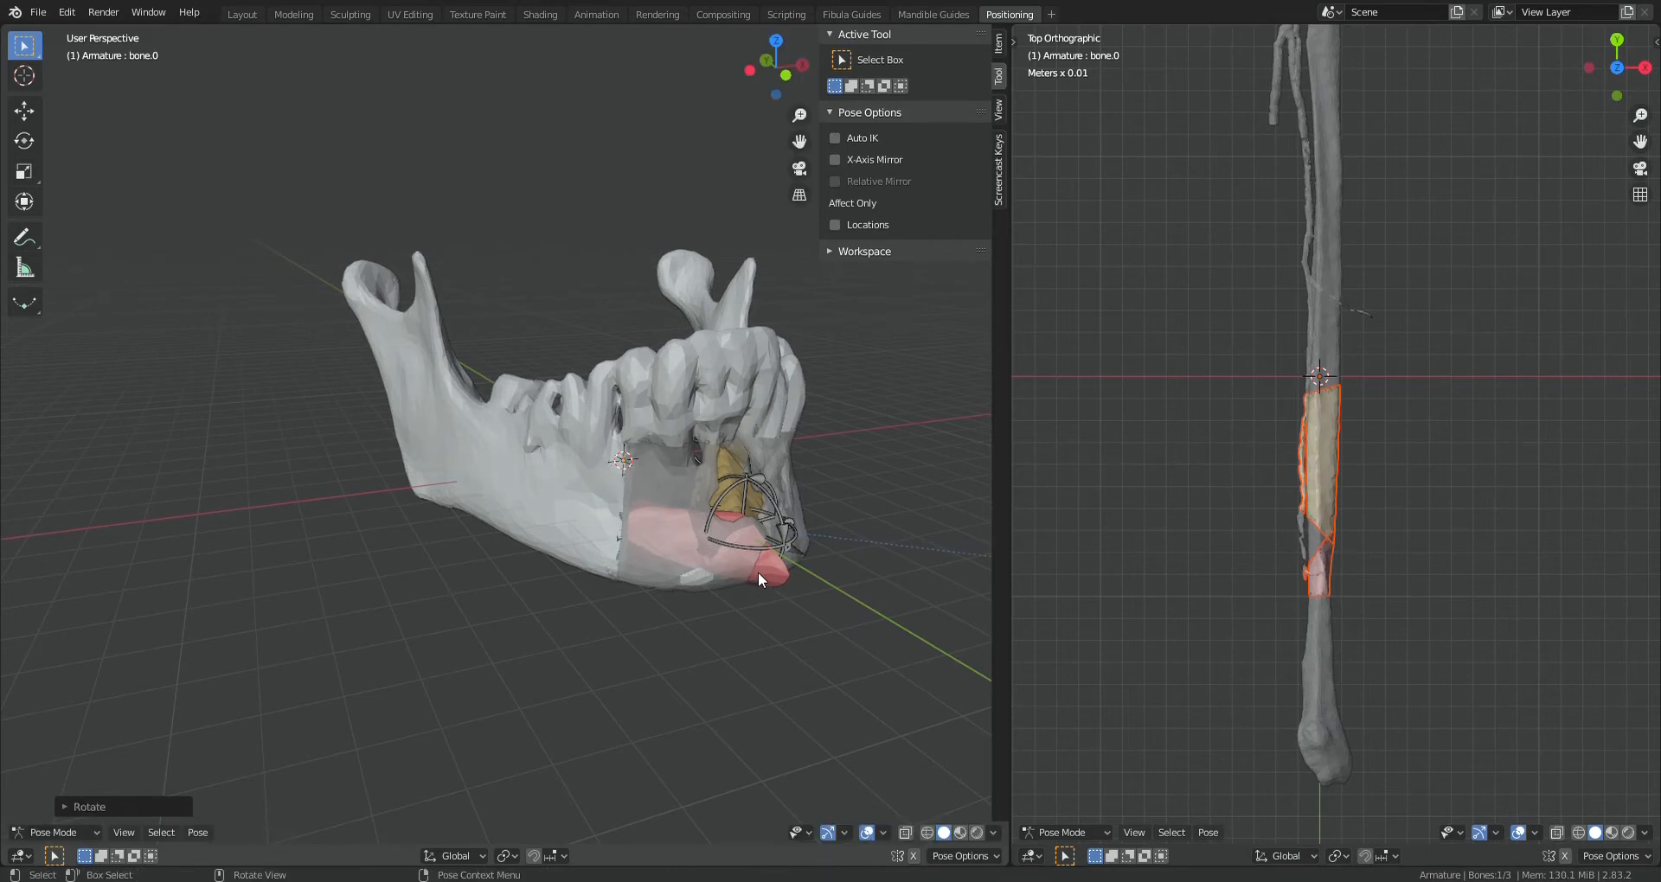
{"action": "key", "text": "g"}
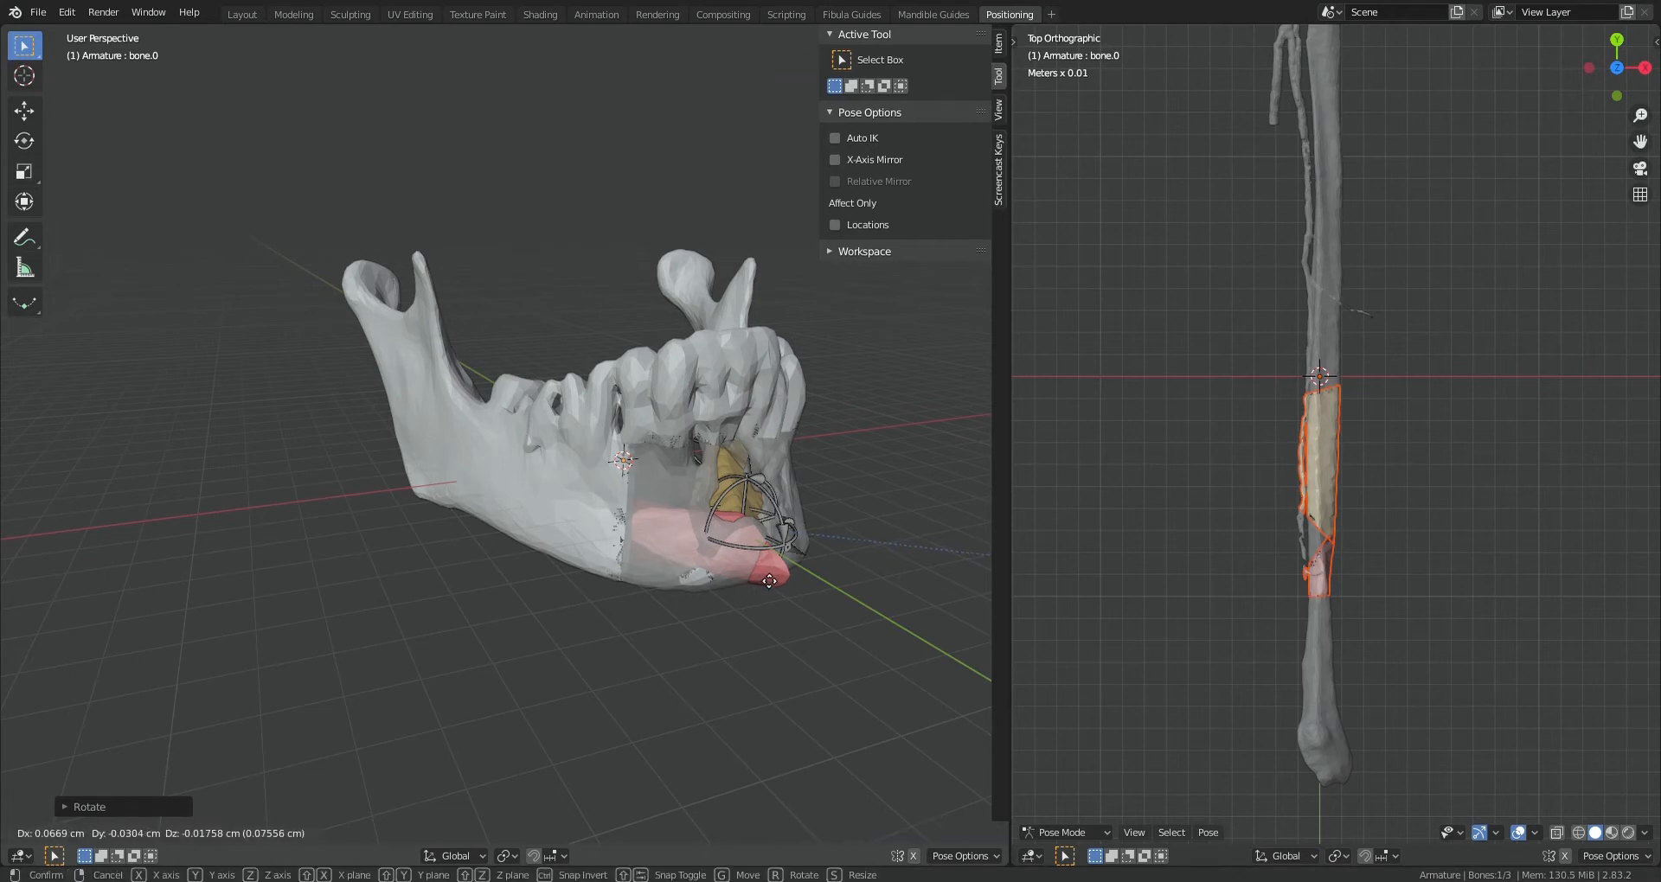
{"action": "left_click", "coordinate": [763, 576]}
Adjust the position of the red segment's outer control bone in top view
{"action": "middle_click_drag", "start_coordinate": [760, 569], "coordinate": [495, 567]}
{"action": "key", "text": "KP_7"}
{"action": "key", "text": "g"}
{"action": "left_click", "coordinate": [466, 566]}
Move and rotate the middle control bone to refine the angle between the red and yellow segments
{"action": "left_click", "coordinate": [589, 832]}
{"action": "key", "text": "g"}
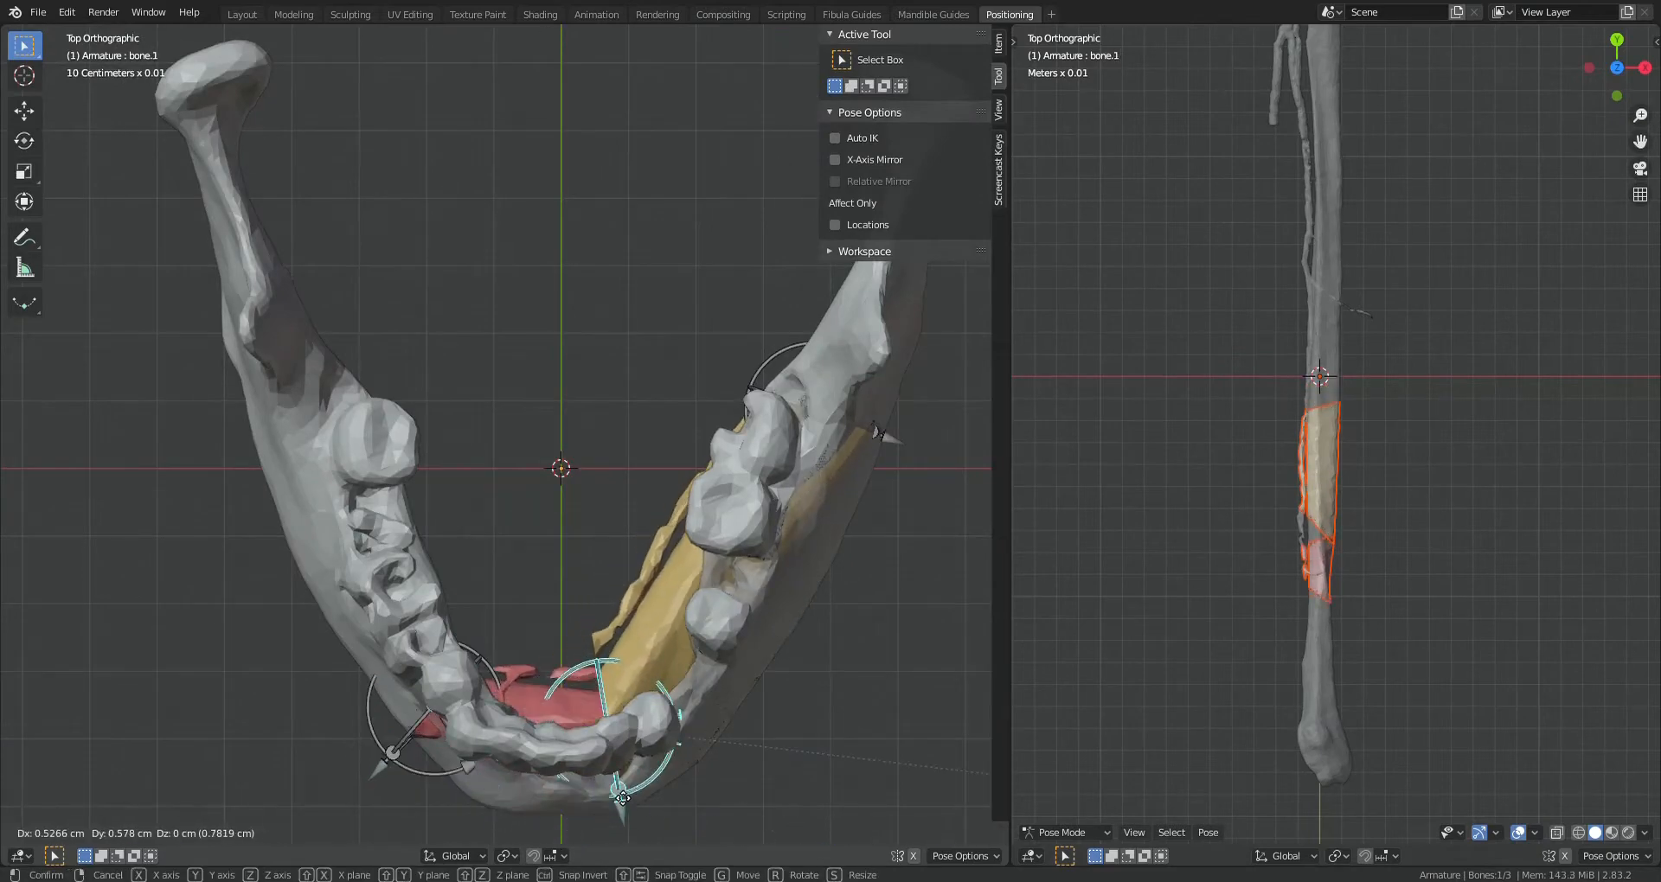
{"action": "left_click", "coordinate": [655, 801]}
{"action": "key", "text": "r"}
{"action": "left_click", "coordinate": [644, 746]}
Rotate the red segment's outer control bone, including about the global Z axis, to match the right resection plane
{"action": "middle_click_drag", "start_coordinate": [645, 746], "coordinate": [635, 432]}
{"action": "left_click", "coordinate": [465, 299]}
{"action": "middle_click_drag", "start_coordinate": [465, 298], "coordinate": [592, 519]}
{"action": "scroll", "coordinate": [592, 519], "scroll_direction": "up", "scroll_amount": 2}
{"action": "key", "text": "r"}
{"action": "key", "text": "z"}
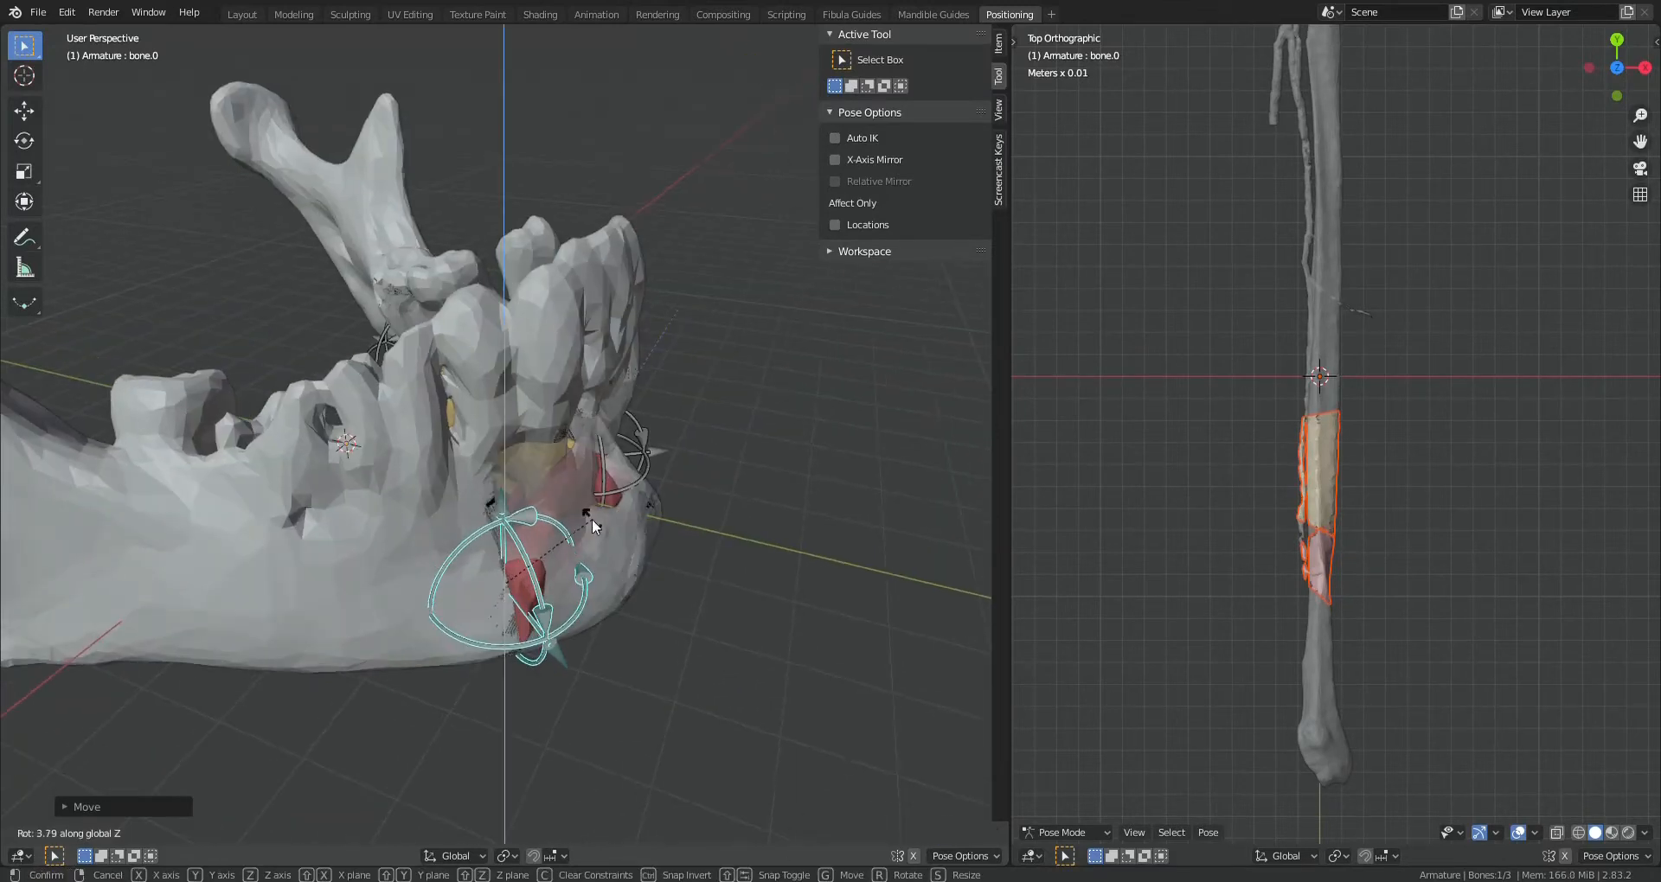
{"action": "left_click", "coordinate": [663, 266]}
{"action": "middle_click_drag", "start_coordinate": [663, 267], "coordinate": [630, 624]}
{"action": "key", "text": "r"}
{"action": "left_click", "coordinate": [734, 755]}
Shift the middle control bone outward along the front of the mandible in top view
{"action": "key", "text": "KP_7"}
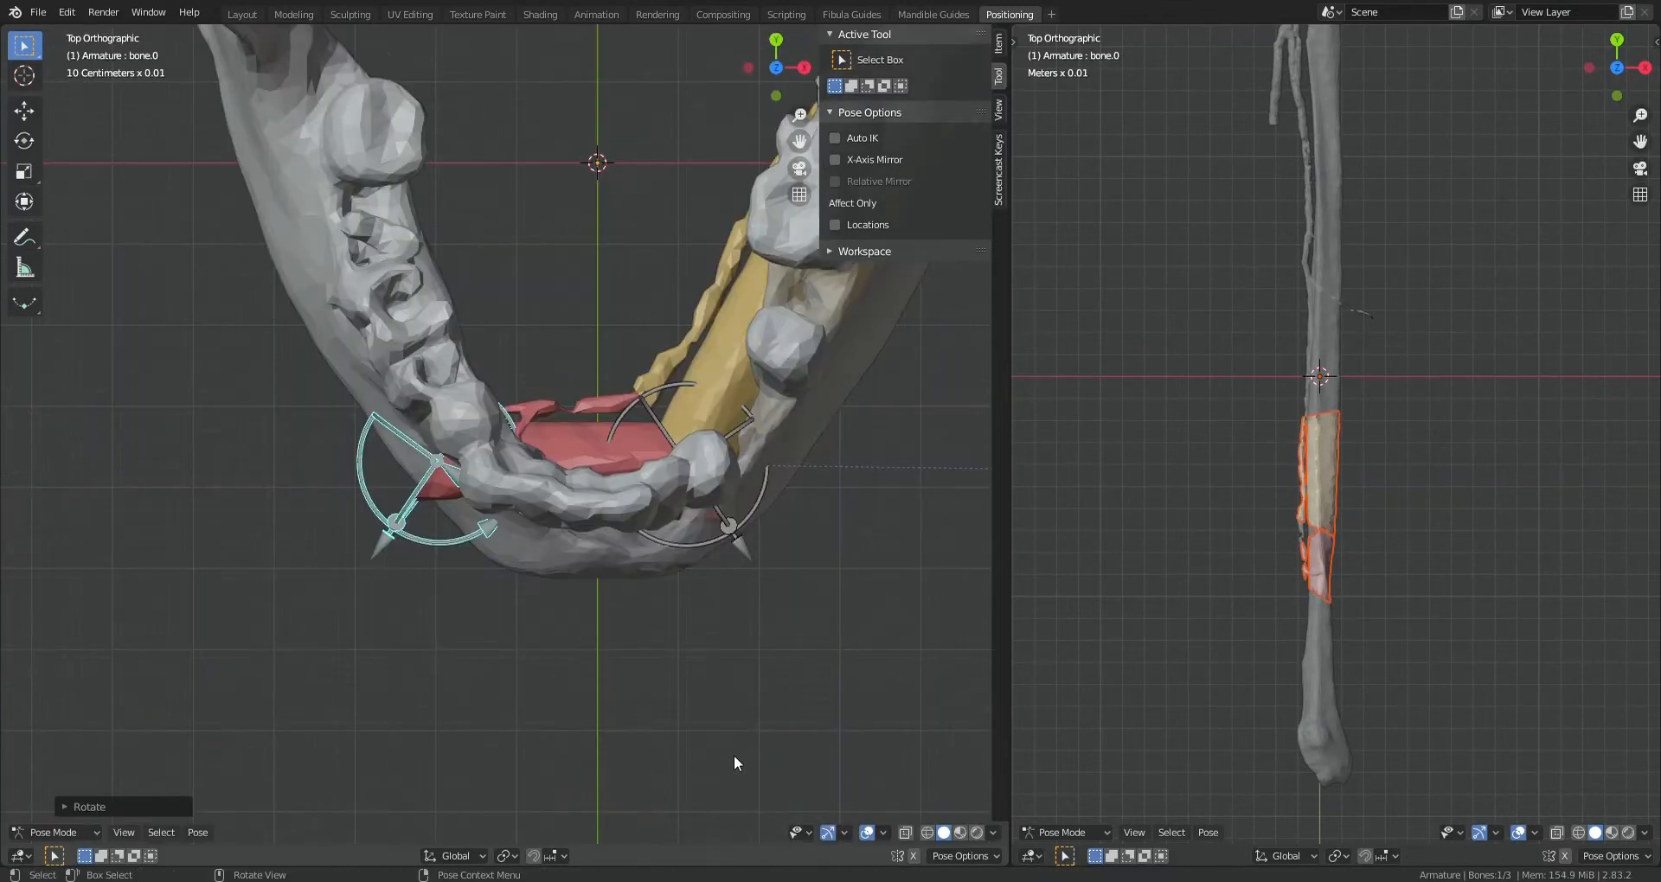
{"action": "left_click", "coordinate": [731, 521]}
{"action": "key", "text": "g"}
{"action": "left_click", "coordinate": [779, 528]}
Fine-tune the yellow segment's outer control bone on the left mandible and nudge the red segment's outer control bone
{"action": "scroll", "coordinate": [790, 526], "scroll_direction": "down", "scroll_amount": 2}
{"action": "left_click", "coordinate": [711, 578]}
{"action": "middle_click_drag", "start_coordinate": [791, 526], "coordinate": [742, 605]}
{"action": "key", "text": "KP_7"}
{"action": "key", "text": "r"}
{"action": "right_click", "coordinate": [783, 621]}
{"action": "key", "text": "KP_7"}
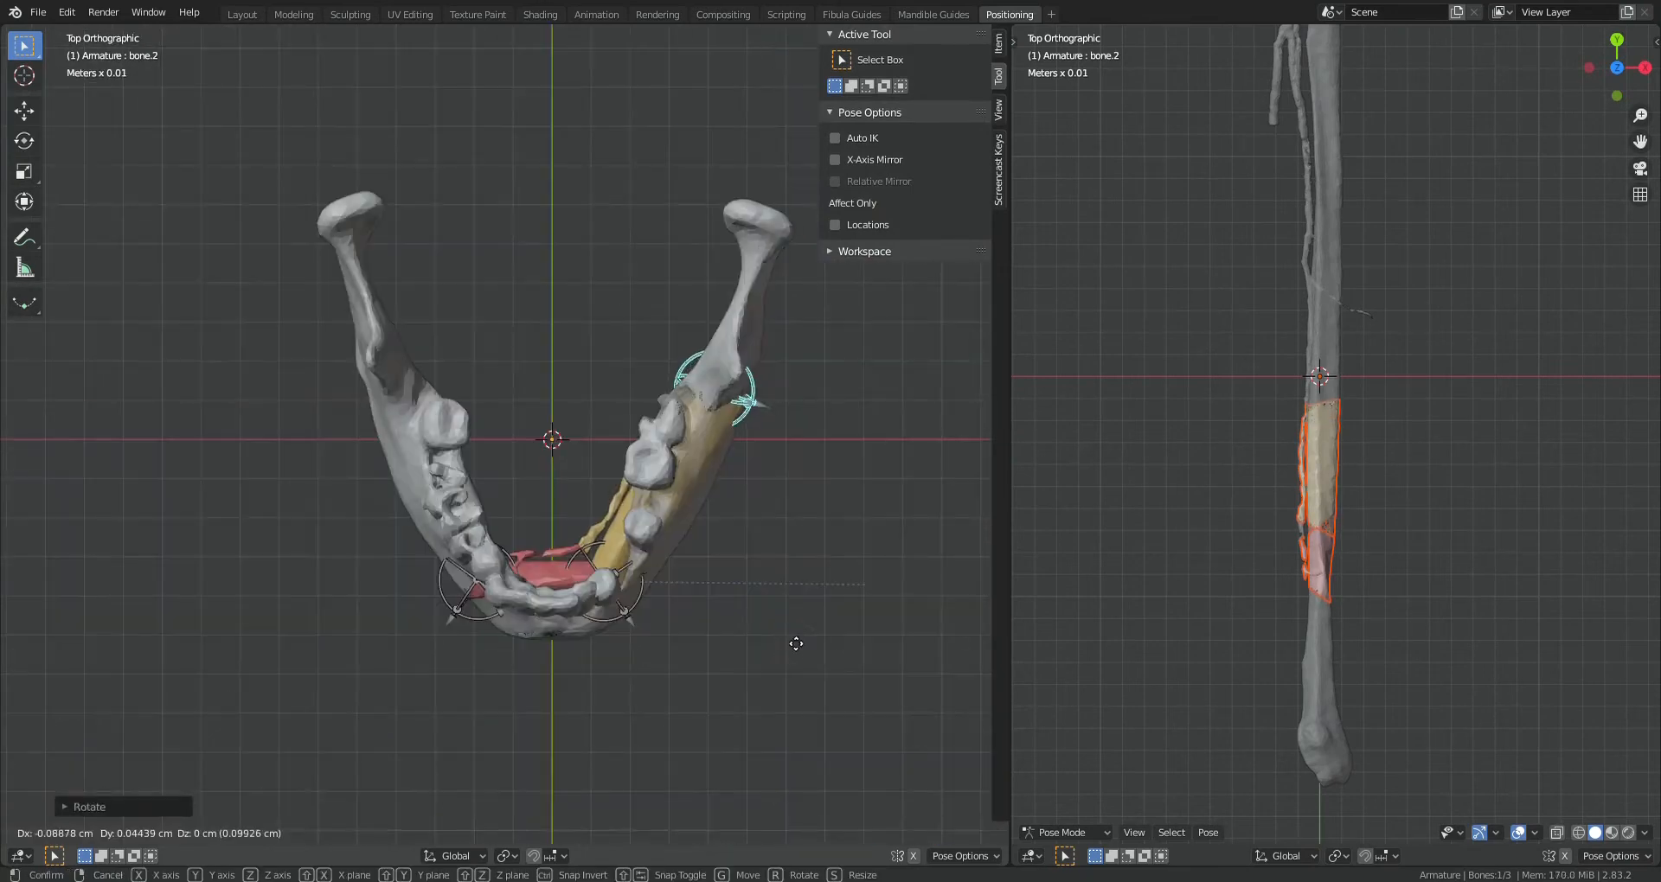
{"action": "scroll", "coordinate": [797, 642], "scroll_direction": "up", "scroll_amount": 3}
{"action": "left_click", "coordinate": [740, 663]}
{"action": "left_click", "coordinate": [529, 662]}
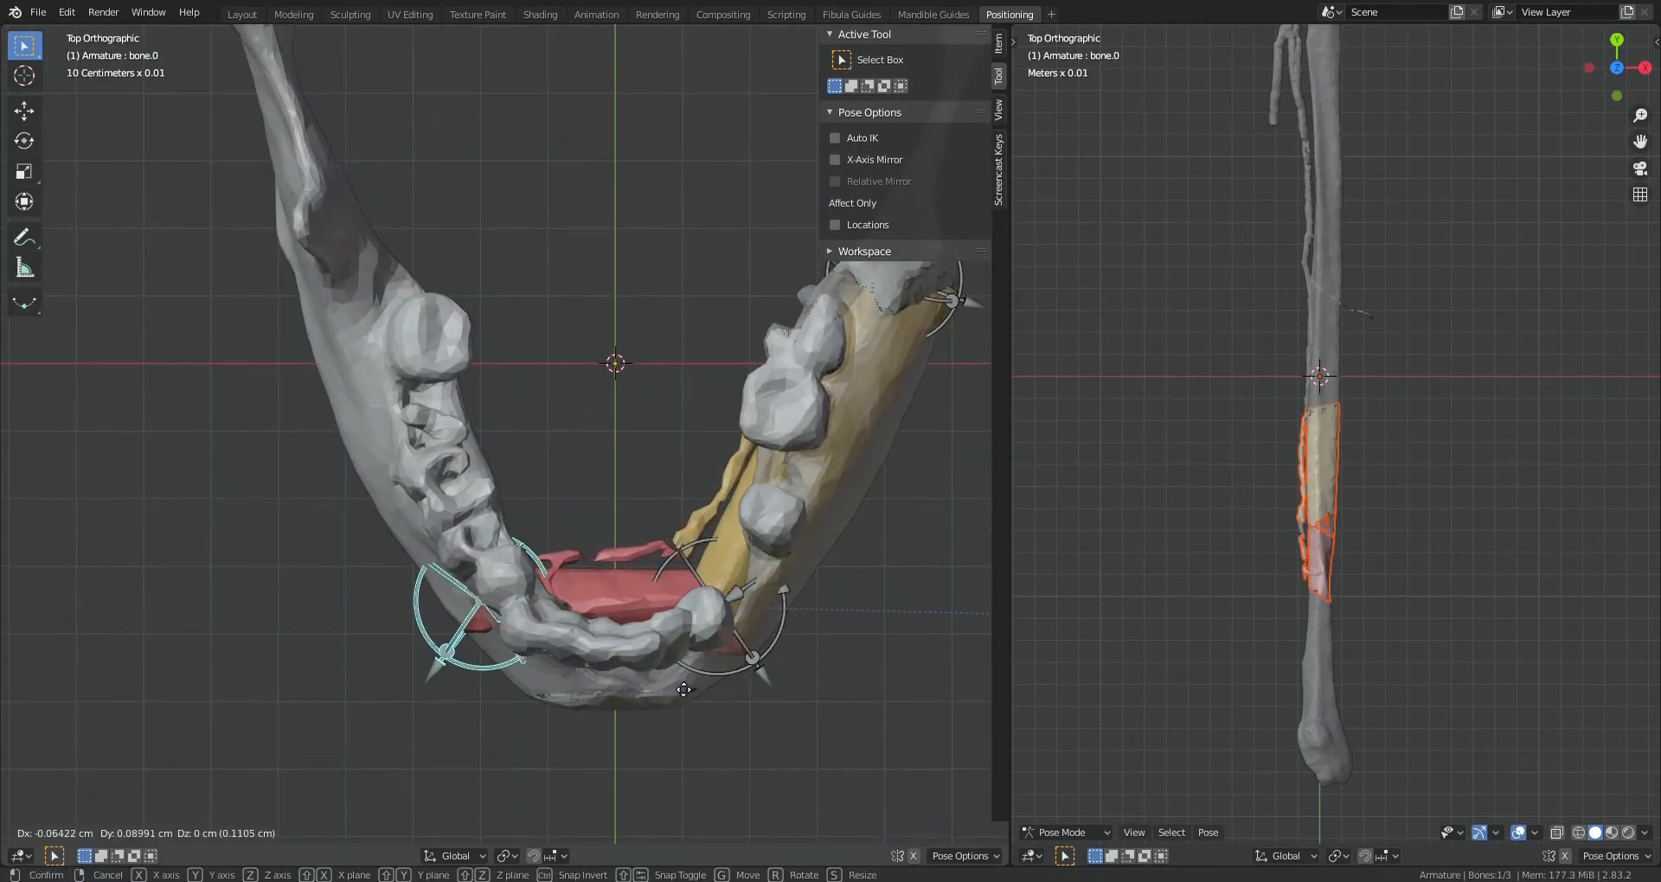
{"action": "middle_click_drag", "start_coordinate": [530, 661], "coordinate": [846, 579]}
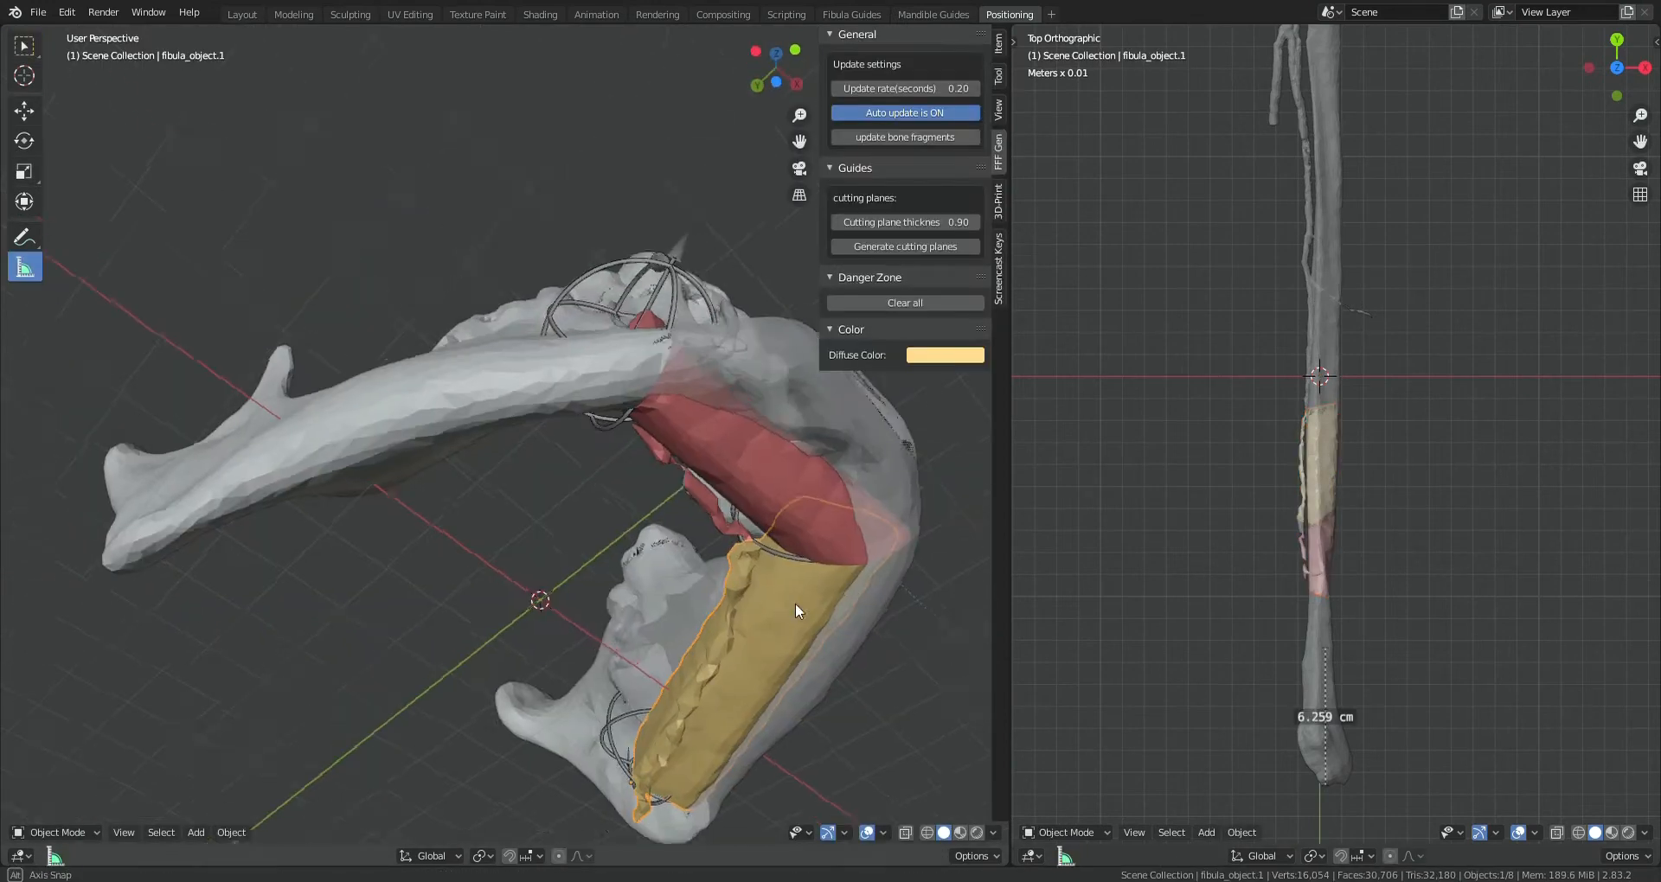
Slide the yellow fibula segment along its local Y axis to leave a gap between the two segments on the fibula
{"action": "middle_click_drag", "start_coordinate": [796, 604], "coordinate": [617, 466]}
{"action": "key", "text": "g"}
{"action": "key", "text": "y"}
{"action": "key", "text": "y"}
{"action": "left_click", "coordinate": [599, 466]}
{"action": "scroll", "coordinate": [599, 465], "scroll_direction": "down", "scroll_amount": 3}
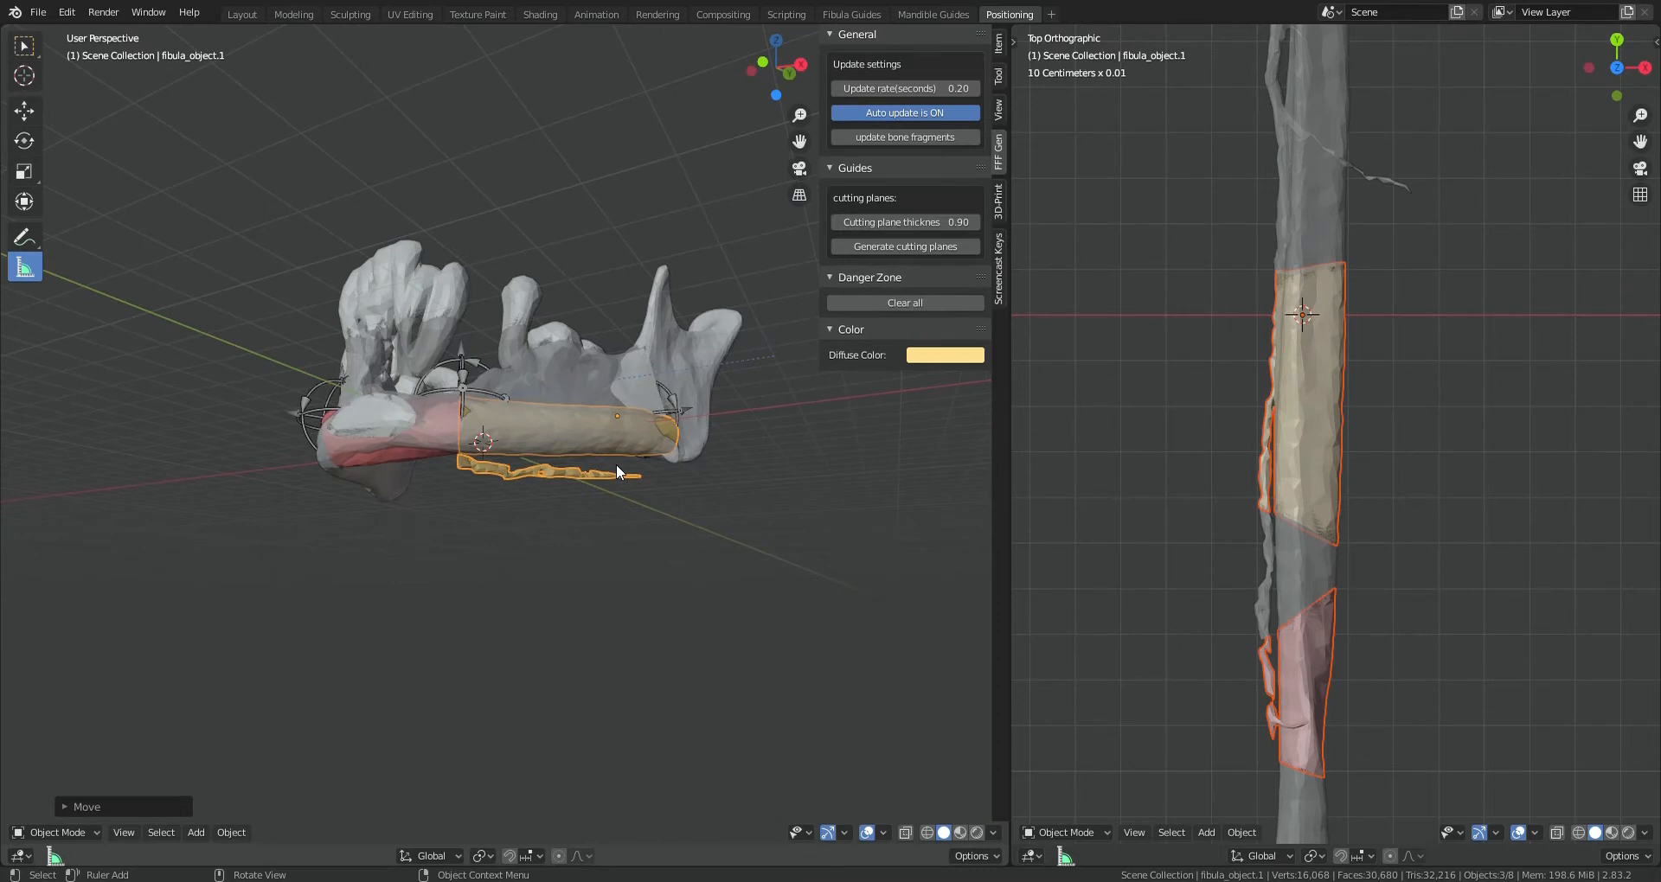
{"action": "middle_click_drag", "start_coordinate": [544, 486], "coordinate": [523, 441]}
{"action": "scroll", "coordinate": [671, 455], "scroll_direction": "up", "scroll_amount": 3}
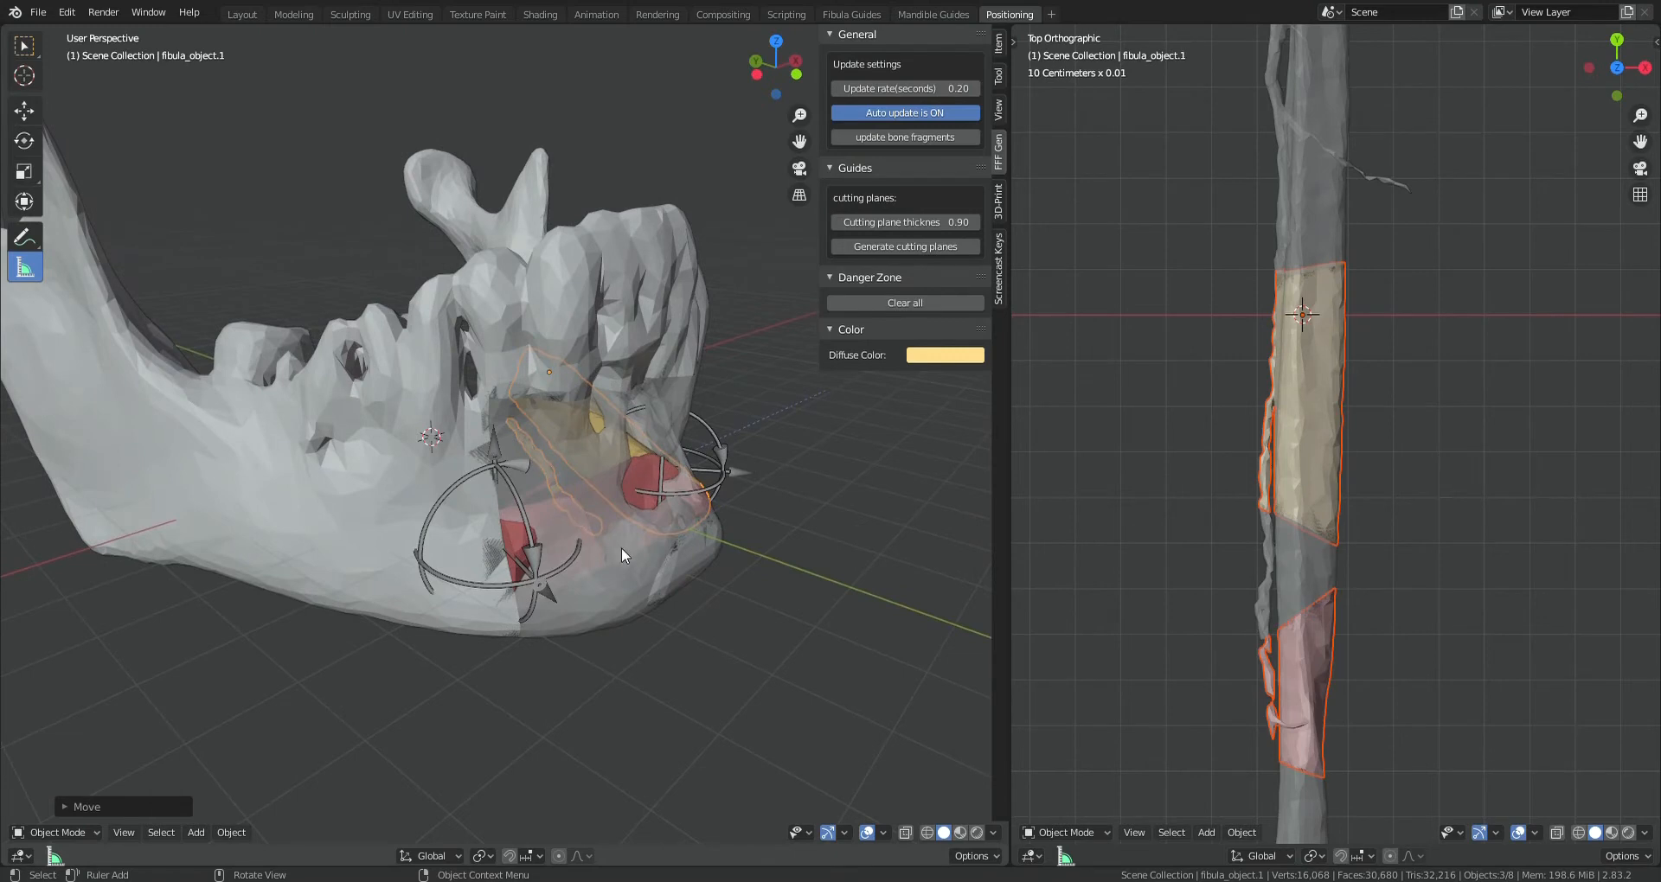
Rotate the red segment's outer control bone about the global Z axis by about -16° at the right resection plane
{"action": "left_click", "coordinate": [539, 579]}
{"action": "key", "text": "r"}
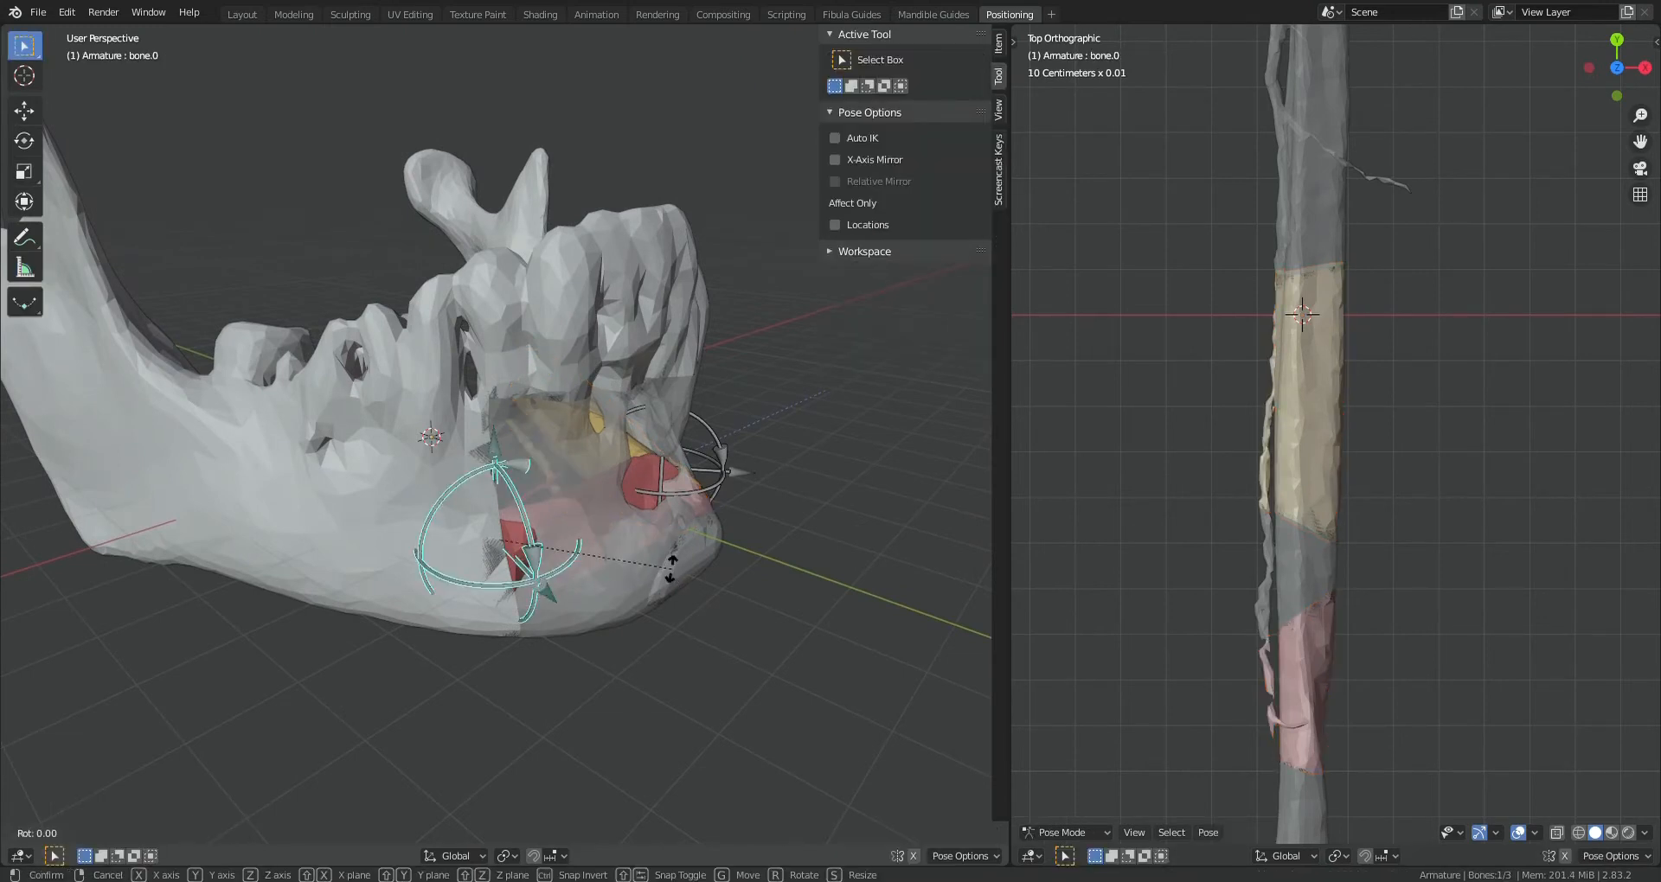
{"action": "key", "text": "z"}
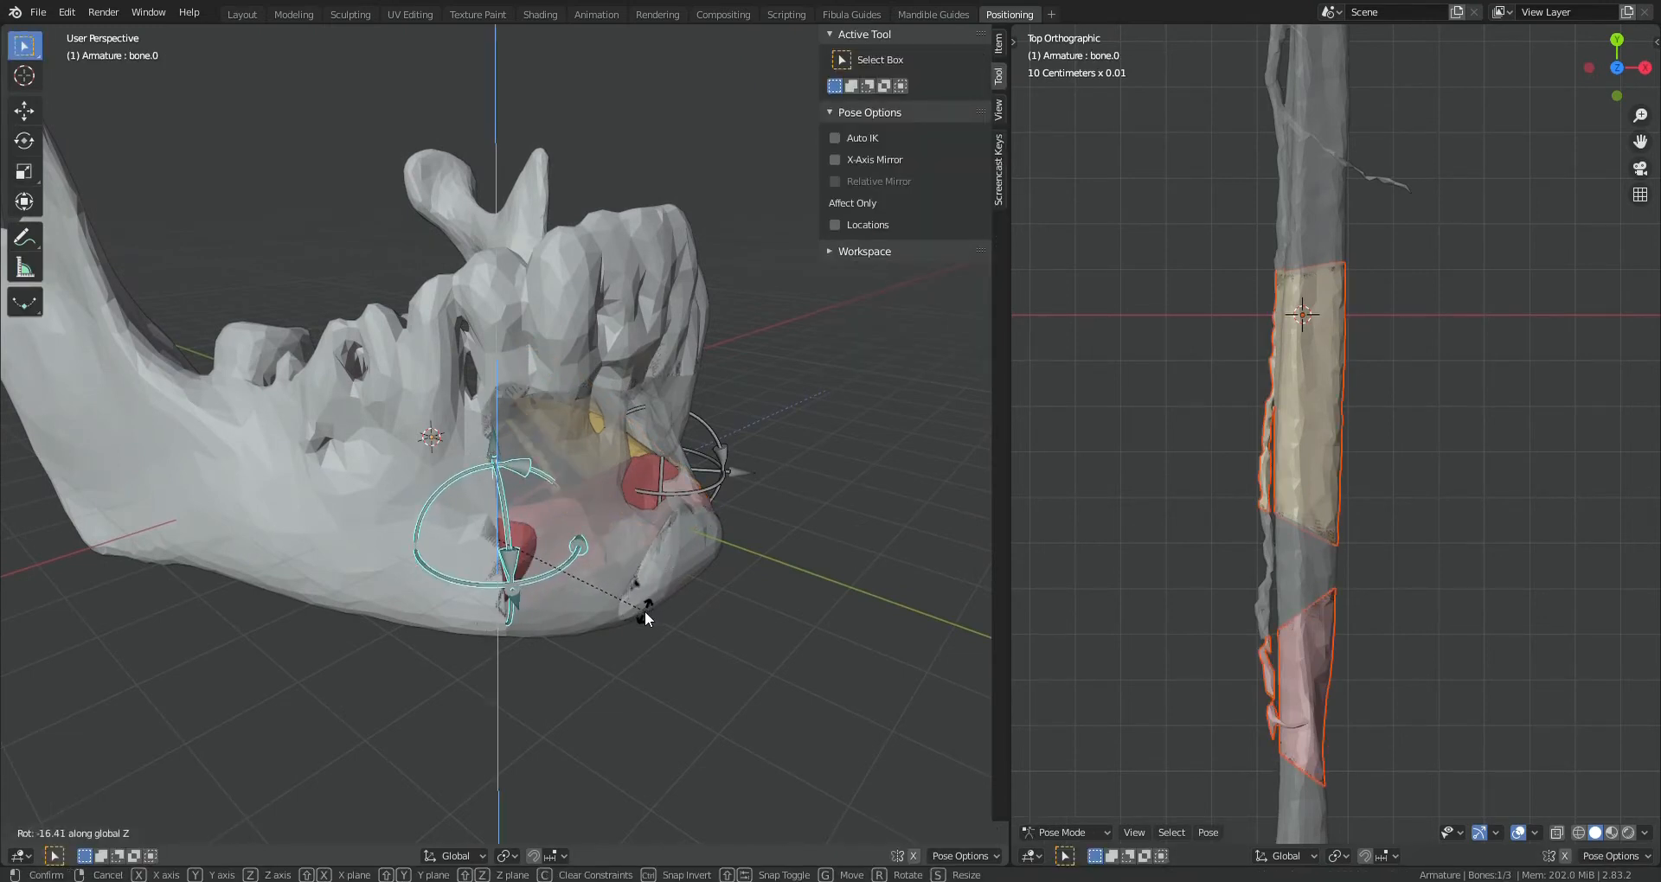
{"action": "left_click", "coordinate": [646, 611]}
Rotate the yellow segment's outer control bone slightly to align it with the left resection plane
{"action": "middle_click_drag", "start_coordinate": [645, 611], "coordinate": [693, 547]}
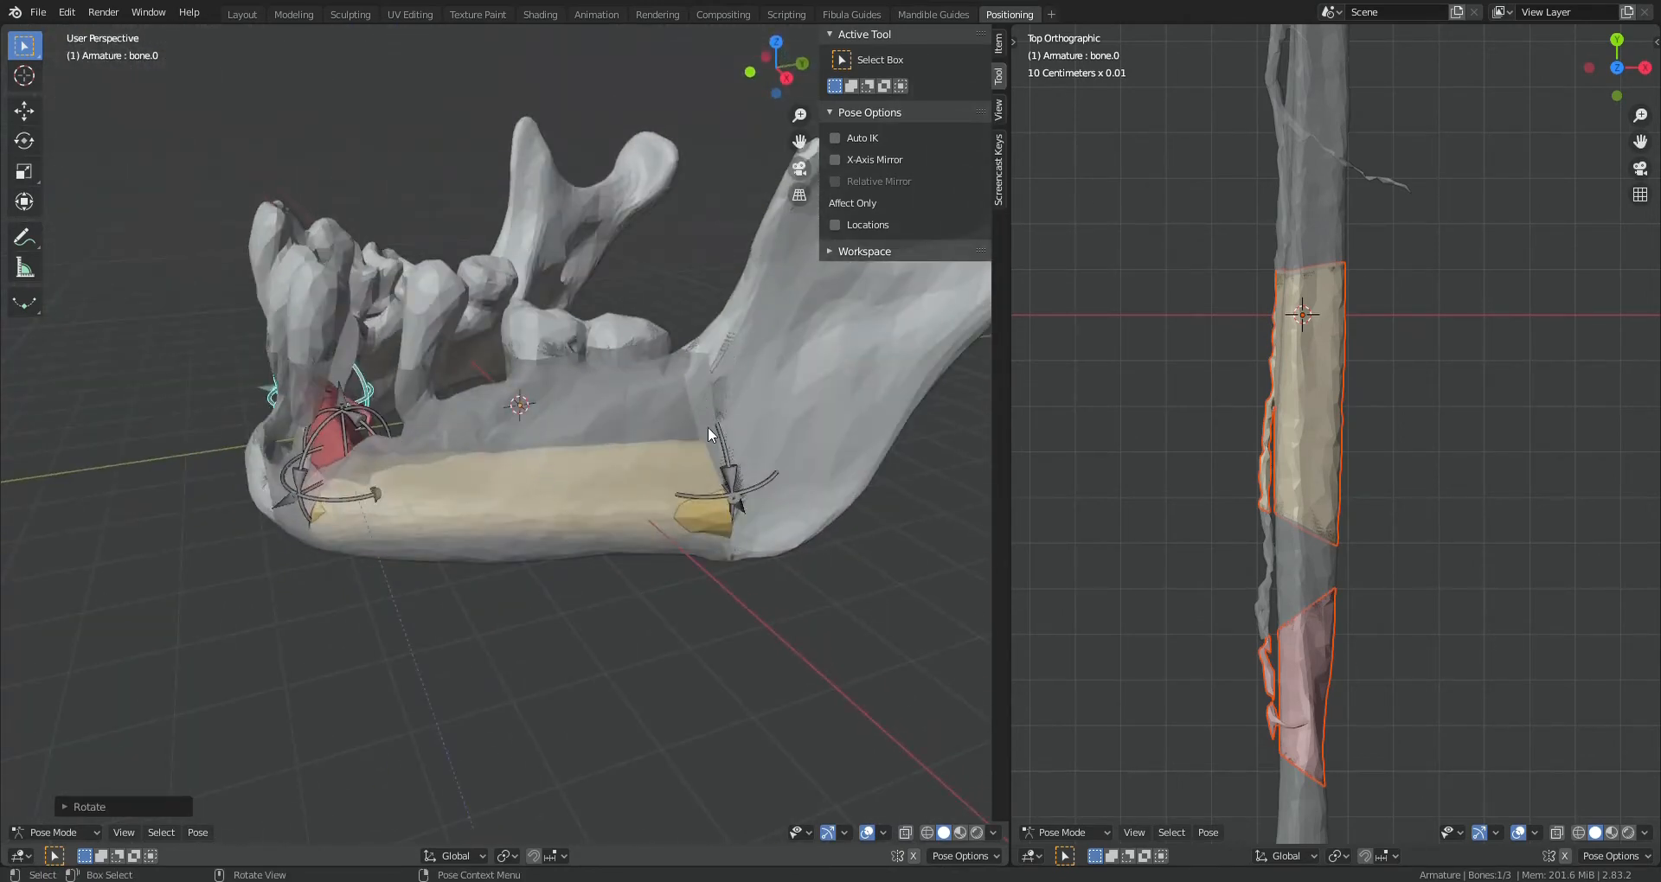
{"action": "middle_click_drag", "start_coordinate": [708, 427], "coordinate": [706, 456]}
{"action": "left_click", "coordinate": [709, 522]}
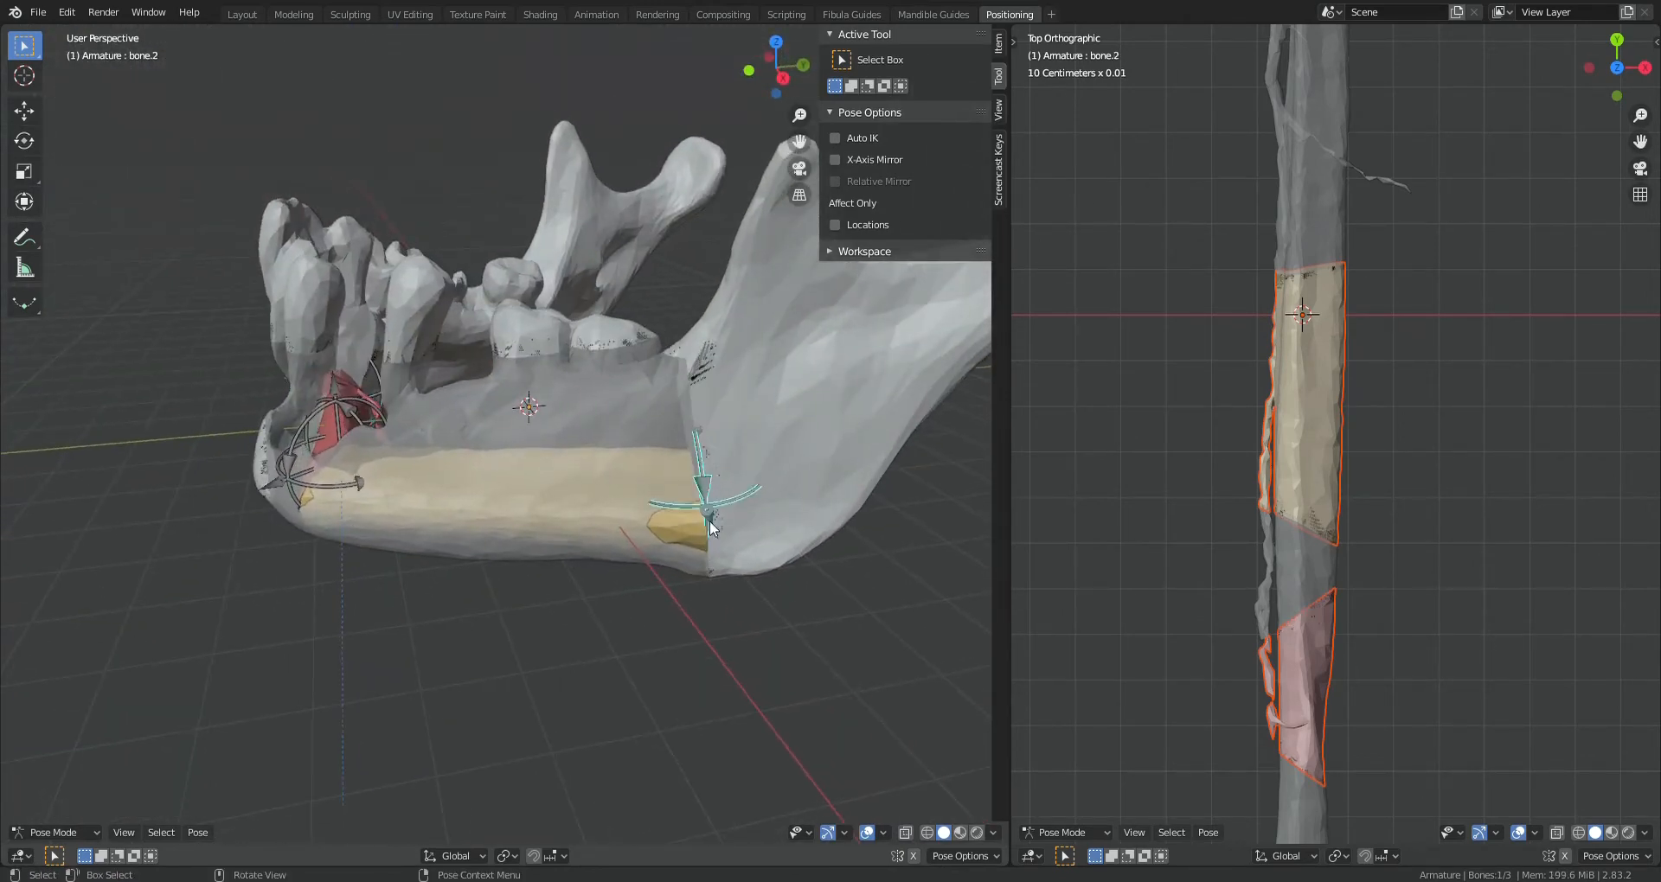
{"action": "middle_click_drag", "start_coordinate": [710, 521], "coordinate": [828, 547]}
{"action": "key", "text": "r"}
{"action": "left_click", "coordinate": [831, 541]}
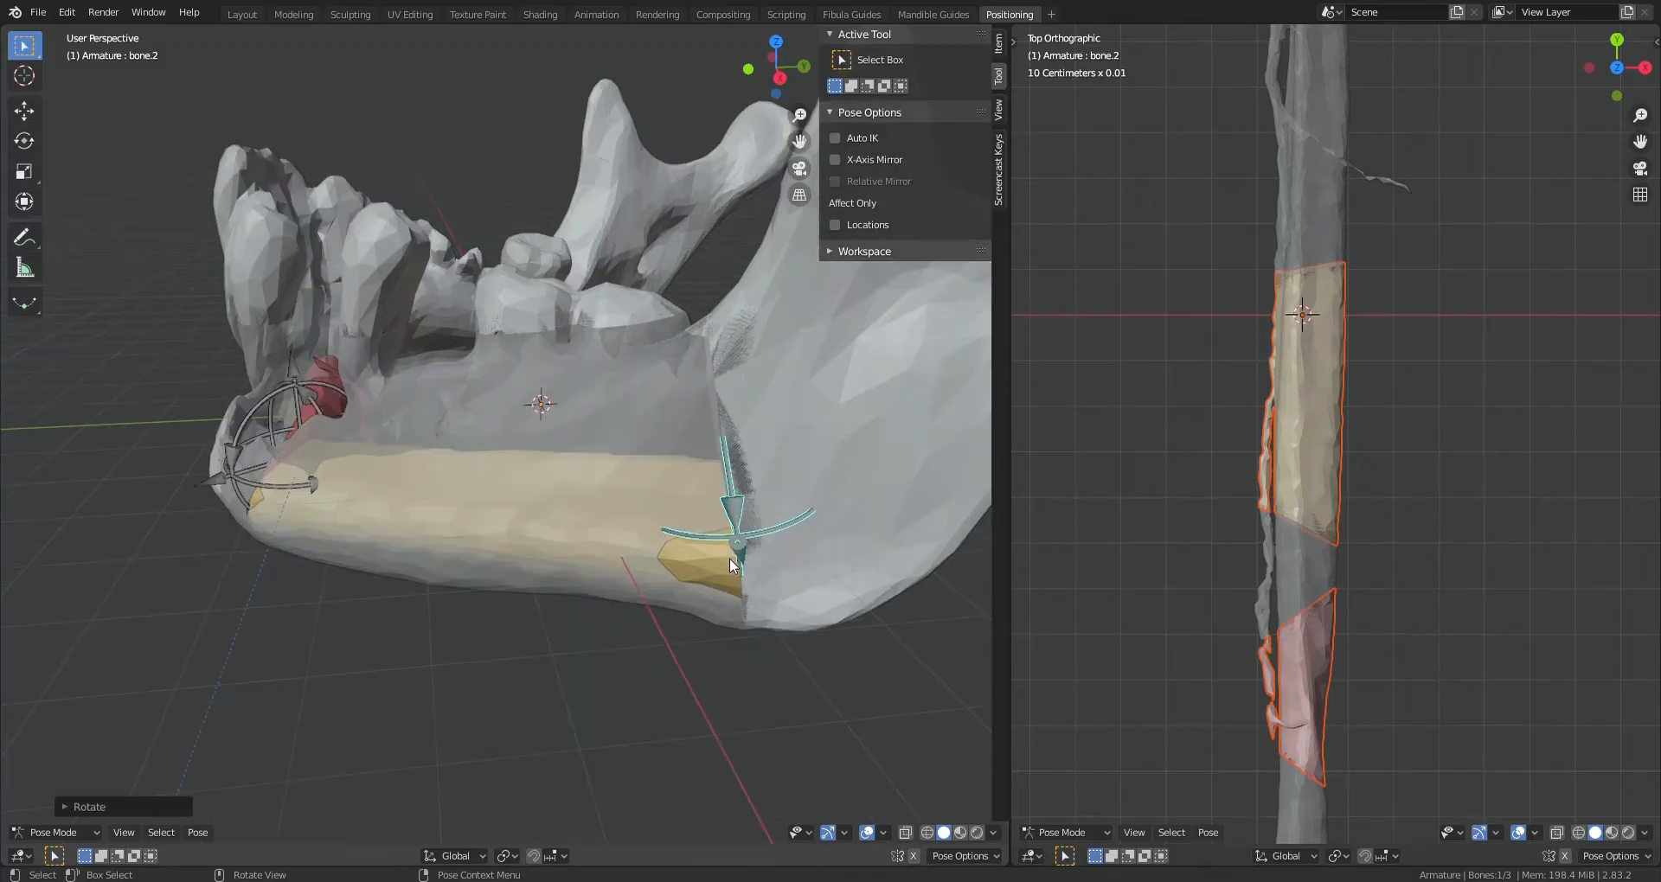
{"action": "middle_click_drag", "start_coordinate": [791, 554], "coordinate": [590, 538]}
Move the red segment's outer control bone backward and outward along the right mandible in top view
{"action": "scroll", "coordinate": [452, 552], "scroll_direction": "up", "scroll_amount": 3}
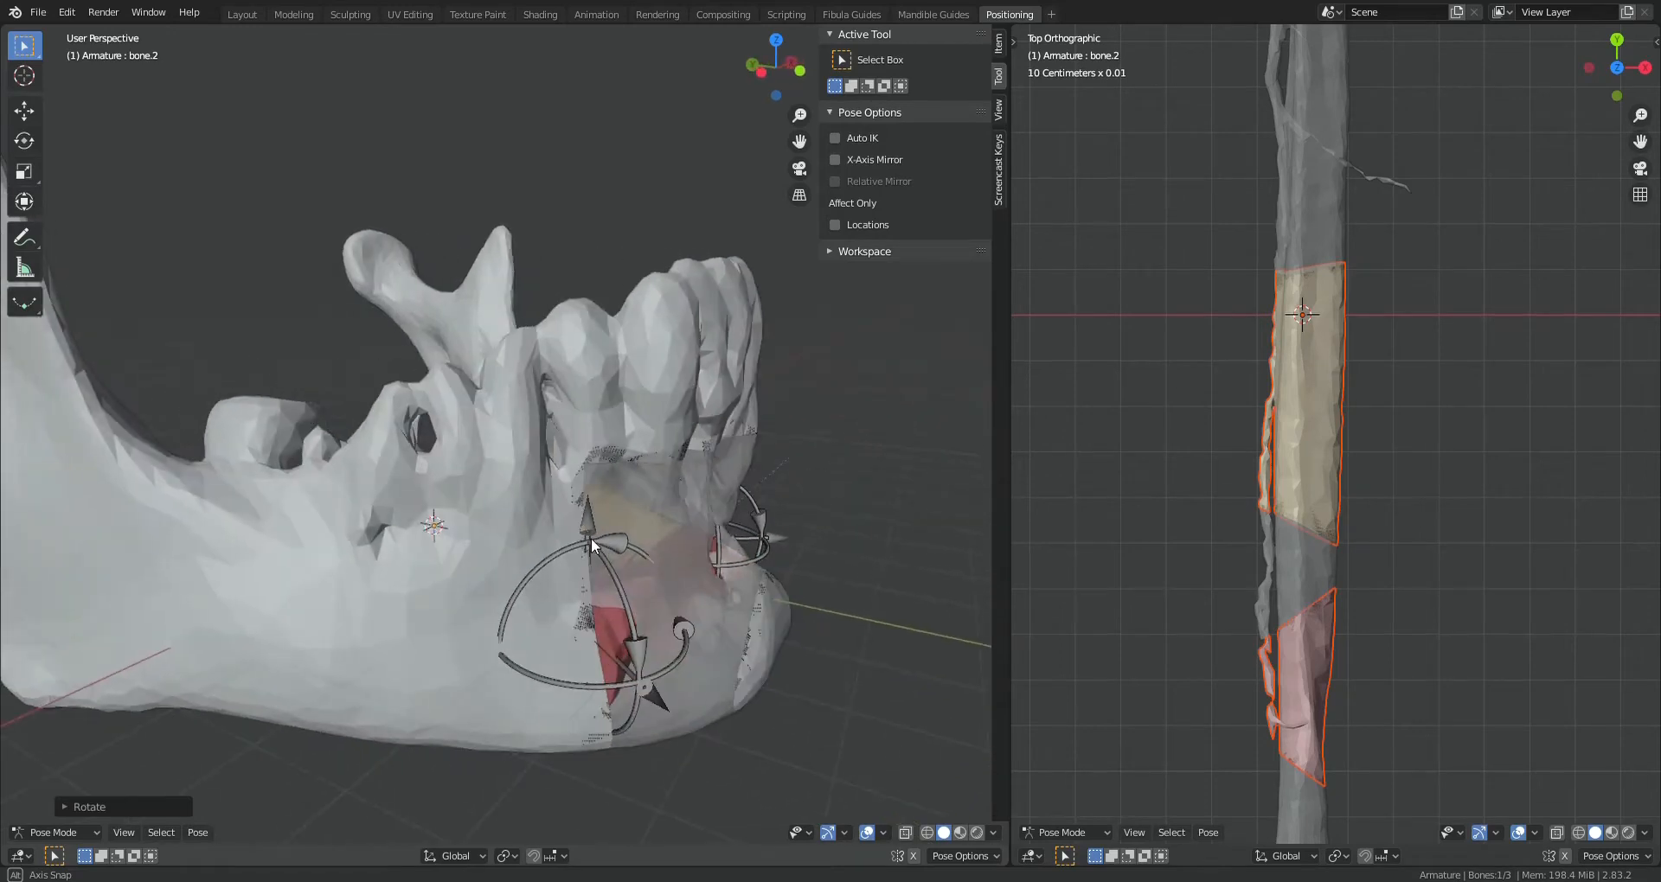
{"action": "left_click", "coordinate": [635, 651]}
{"action": "middle_click_drag", "start_coordinate": [635, 651], "coordinate": [630, 581]}
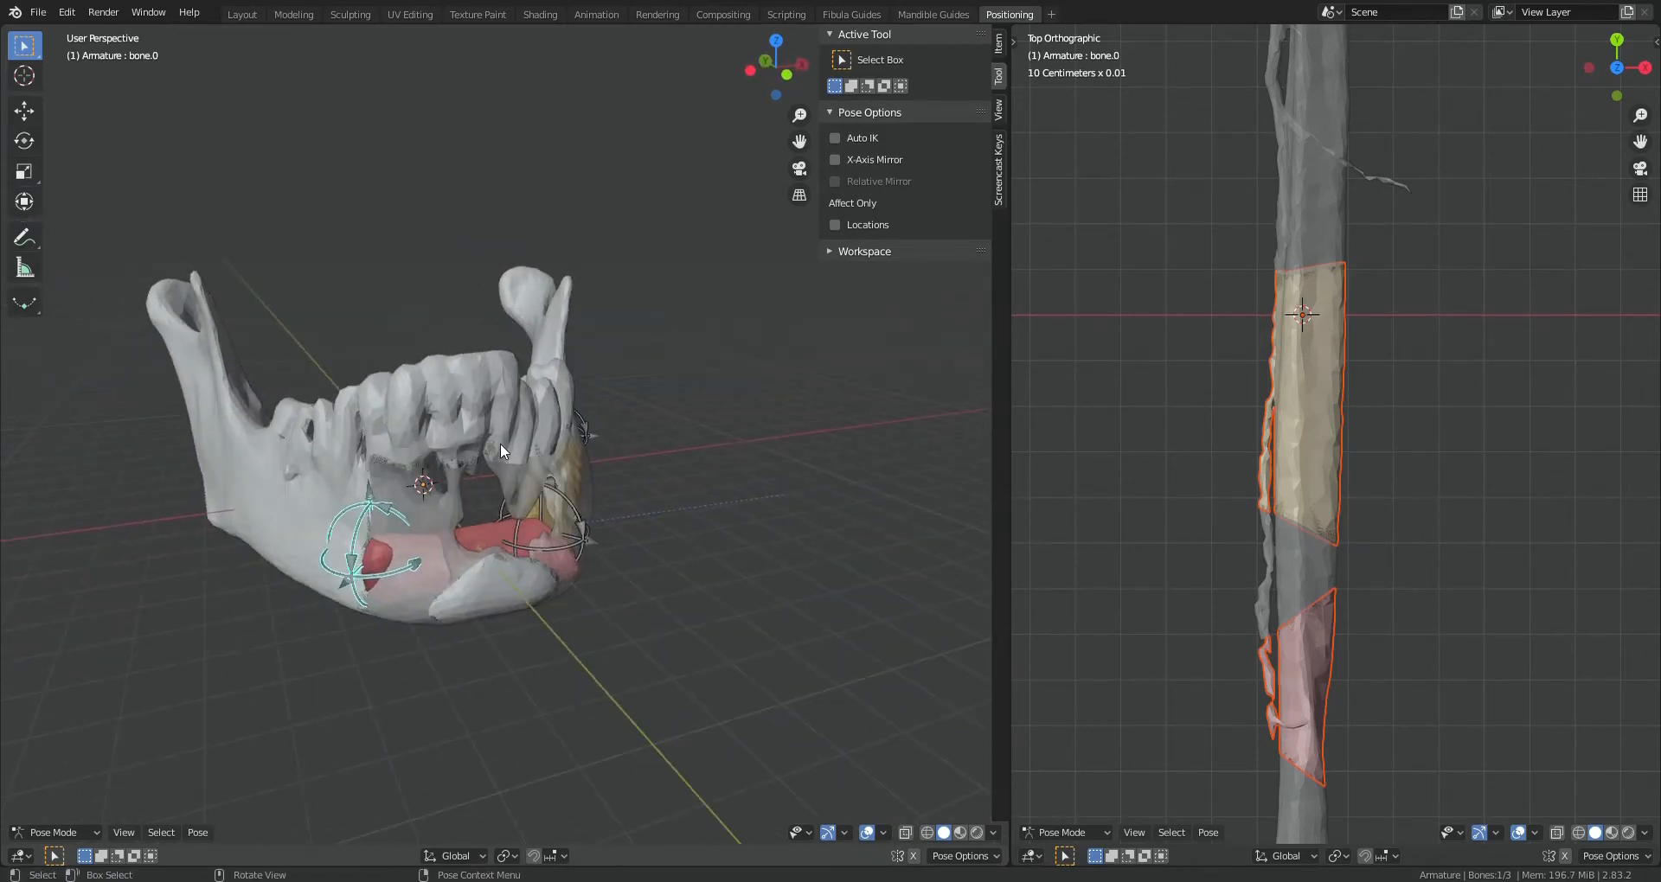
{"action": "middle_click_drag", "start_coordinate": [360, 407], "coordinate": [429, 424]}
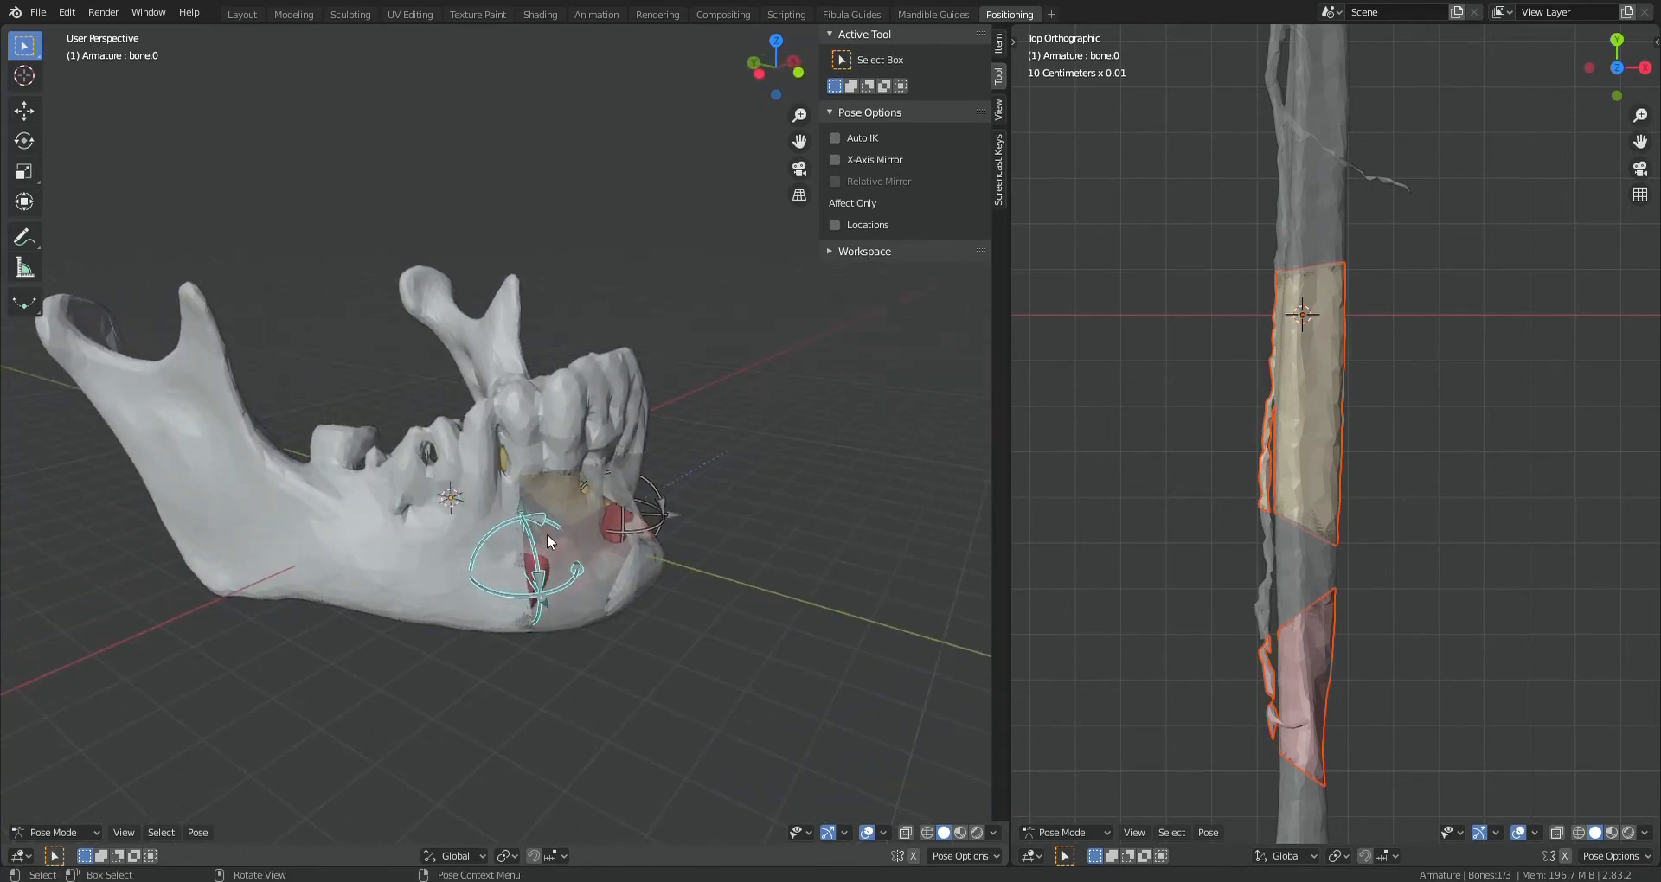
{"action": "key", "text": "KP_7"}
{"action": "key", "text": "g"}
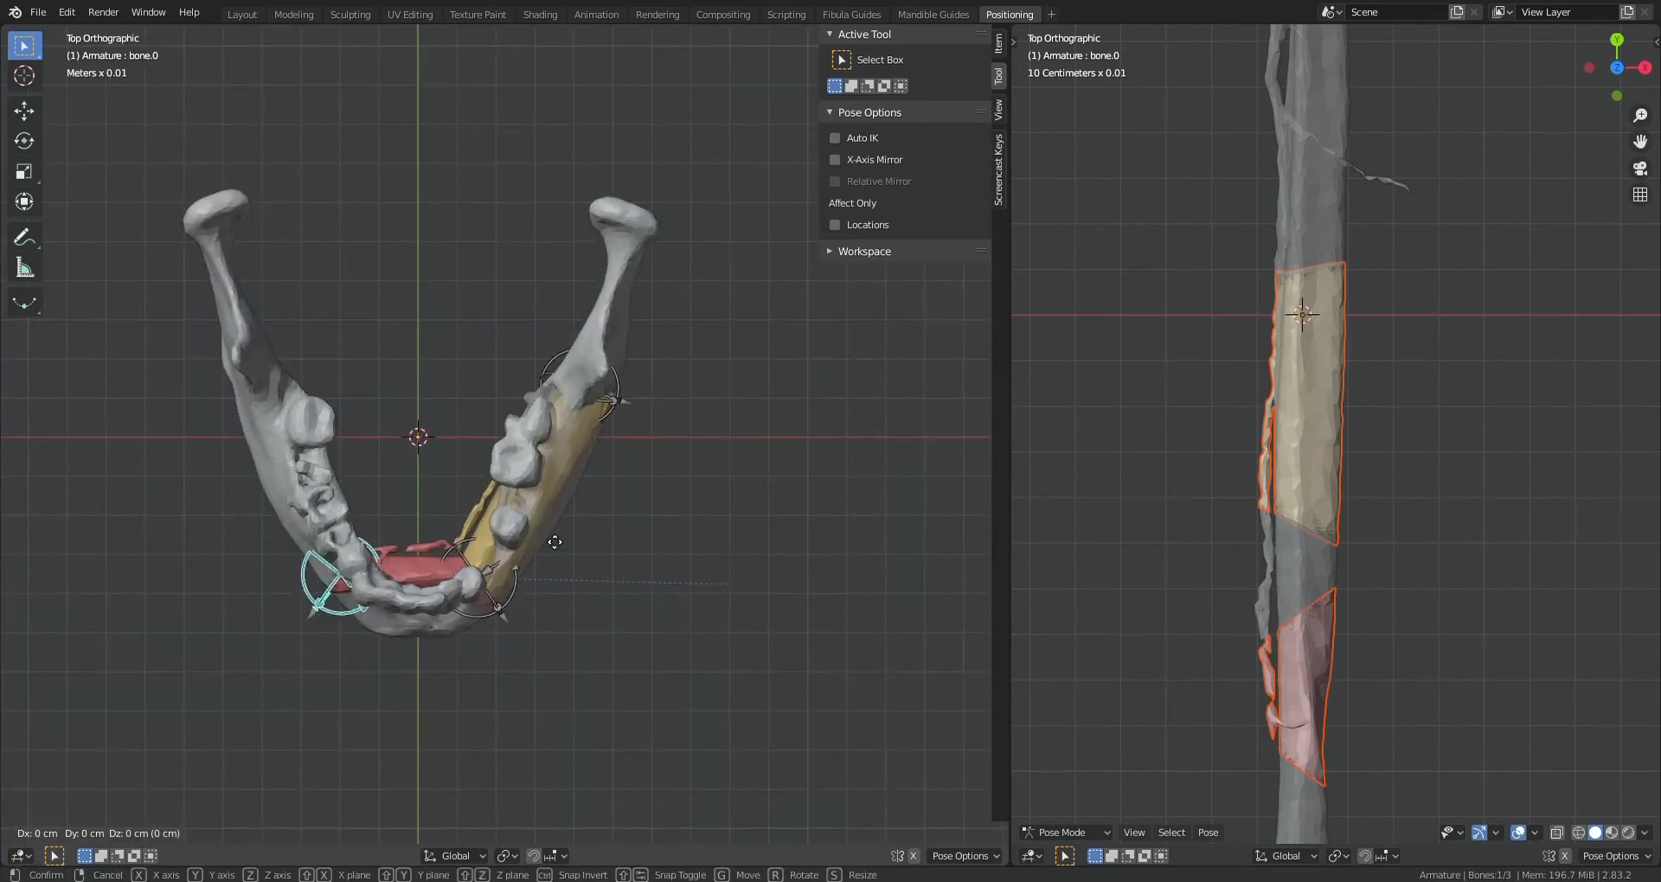
{"action": "left_click", "coordinate": [534, 518]}
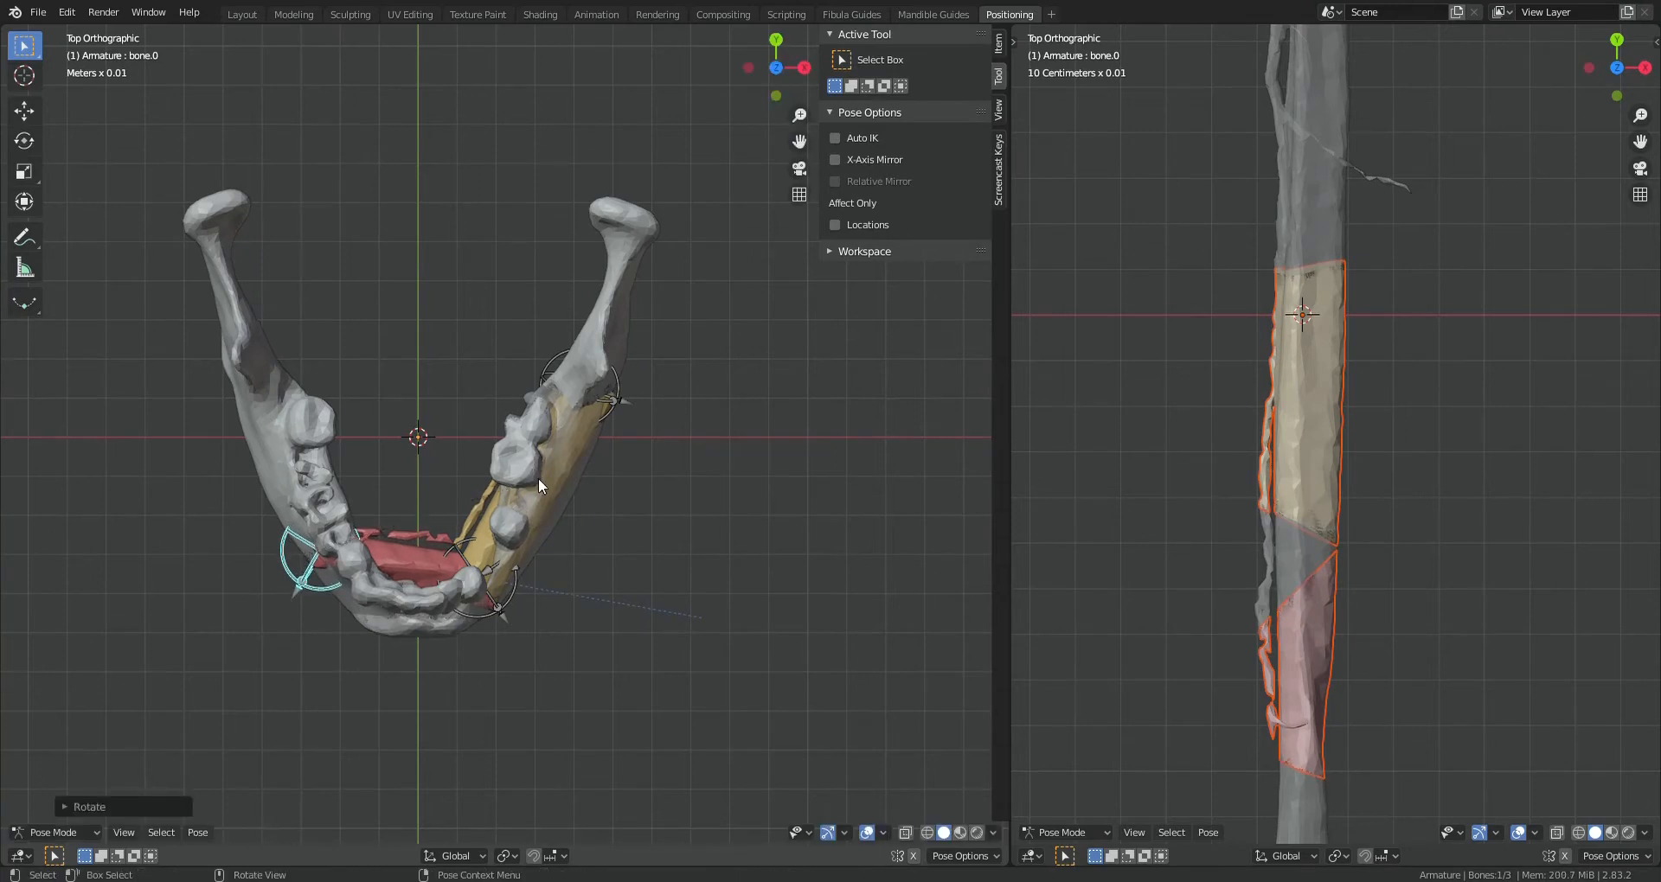
Rotate the red segment's outer control bone freely to line up its end with the right resection plane
{"action": "middle_click_drag", "start_coordinate": [538, 480], "coordinate": [605, 571]}
{"action": "key", "text": "r"}
{"action": "key", "text": "z"}
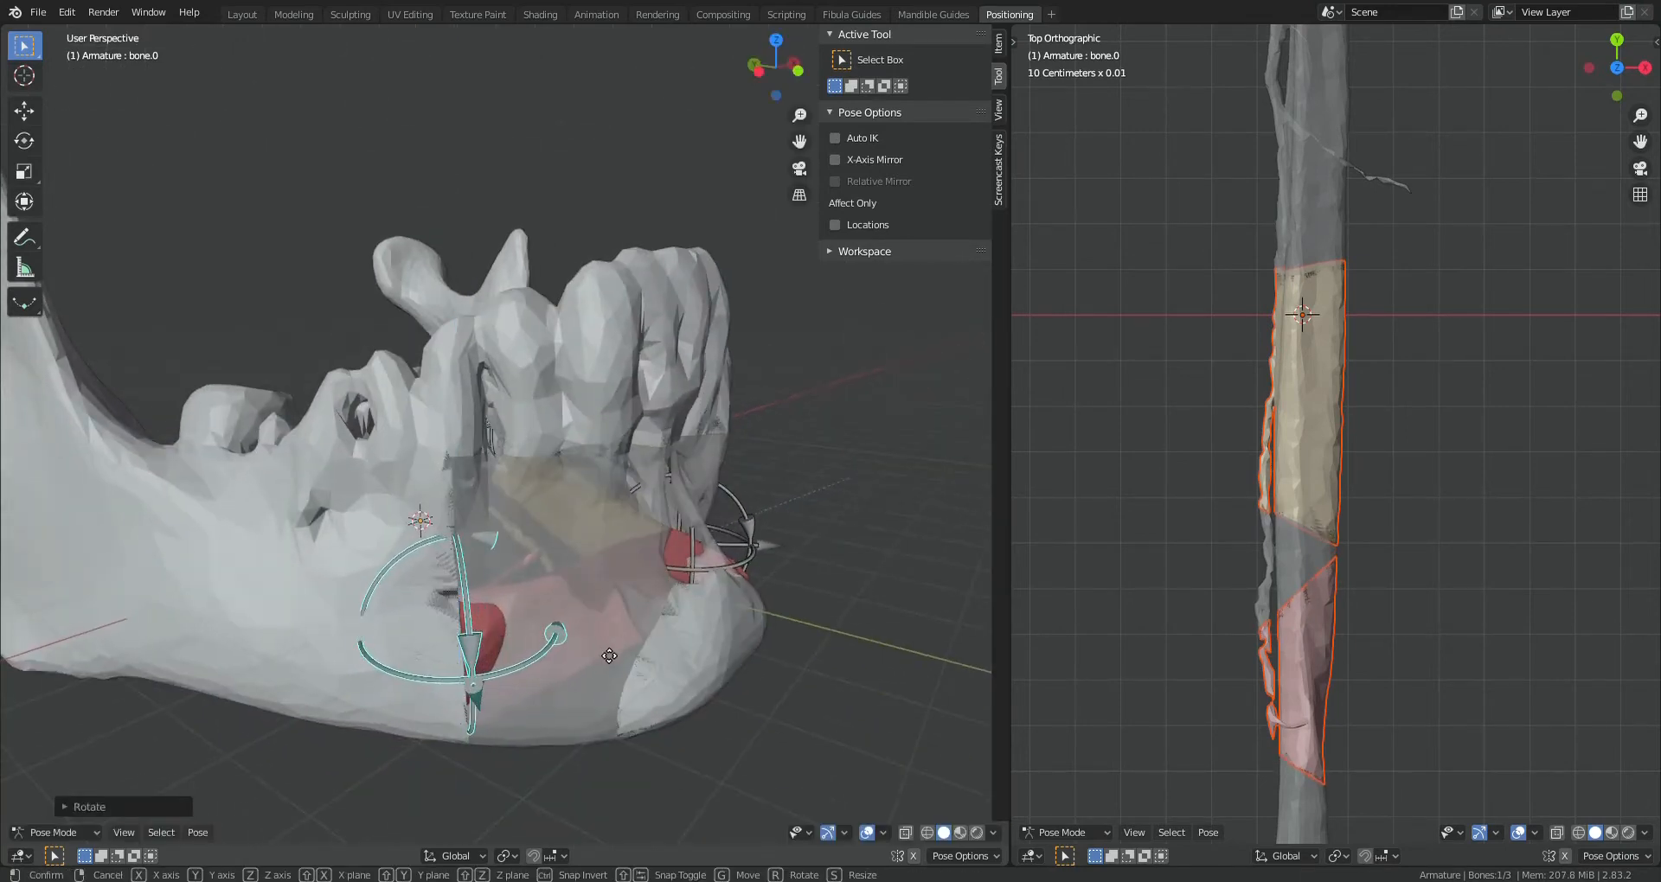
{"action": "right_click", "coordinate": [577, 654]}
{"action": "middle_click_drag", "start_coordinate": [577, 654], "coordinate": [341, 464]}
{"action": "scroll", "coordinate": [604, 550], "scroll_direction": "up", "scroll_amount": 2}
{"action": "key", "text": "r"}
{"action": "left_click", "coordinate": [621, 531]}
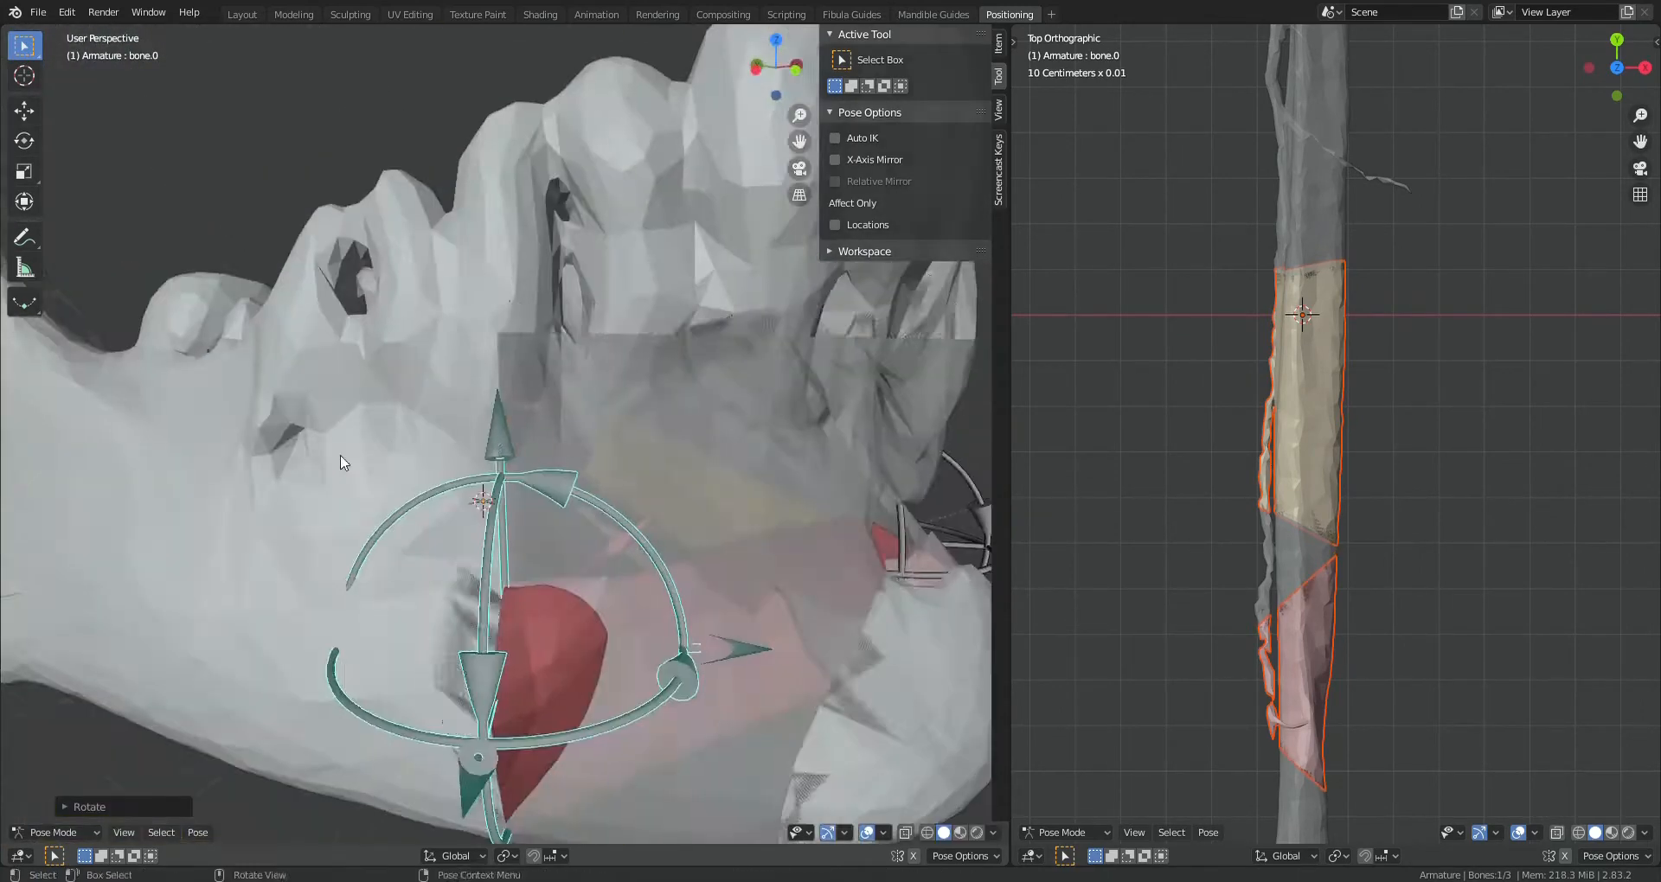
Reposition the red segment's outer control bone to fit the right mandible from the side and from below
{"action": "scroll", "coordinate": [389, 463], "scroll_direction": "down", "scroll_amount": 3}
{"action": "key", "text": "g"}
{"action": "left_click", "coordinate": [446, 460]}
{"action": "middle_click_drag", "start_coordinate": [446, 459], "coordinate": [635, 476]}
{"action": "scroll", "coordinate": [591, 485], "scroll_direction": "up", "scroll_amount": 3}
{"action": "key", "text": "g"}
{"action": "left_click", "coordinate": [597, 519]}
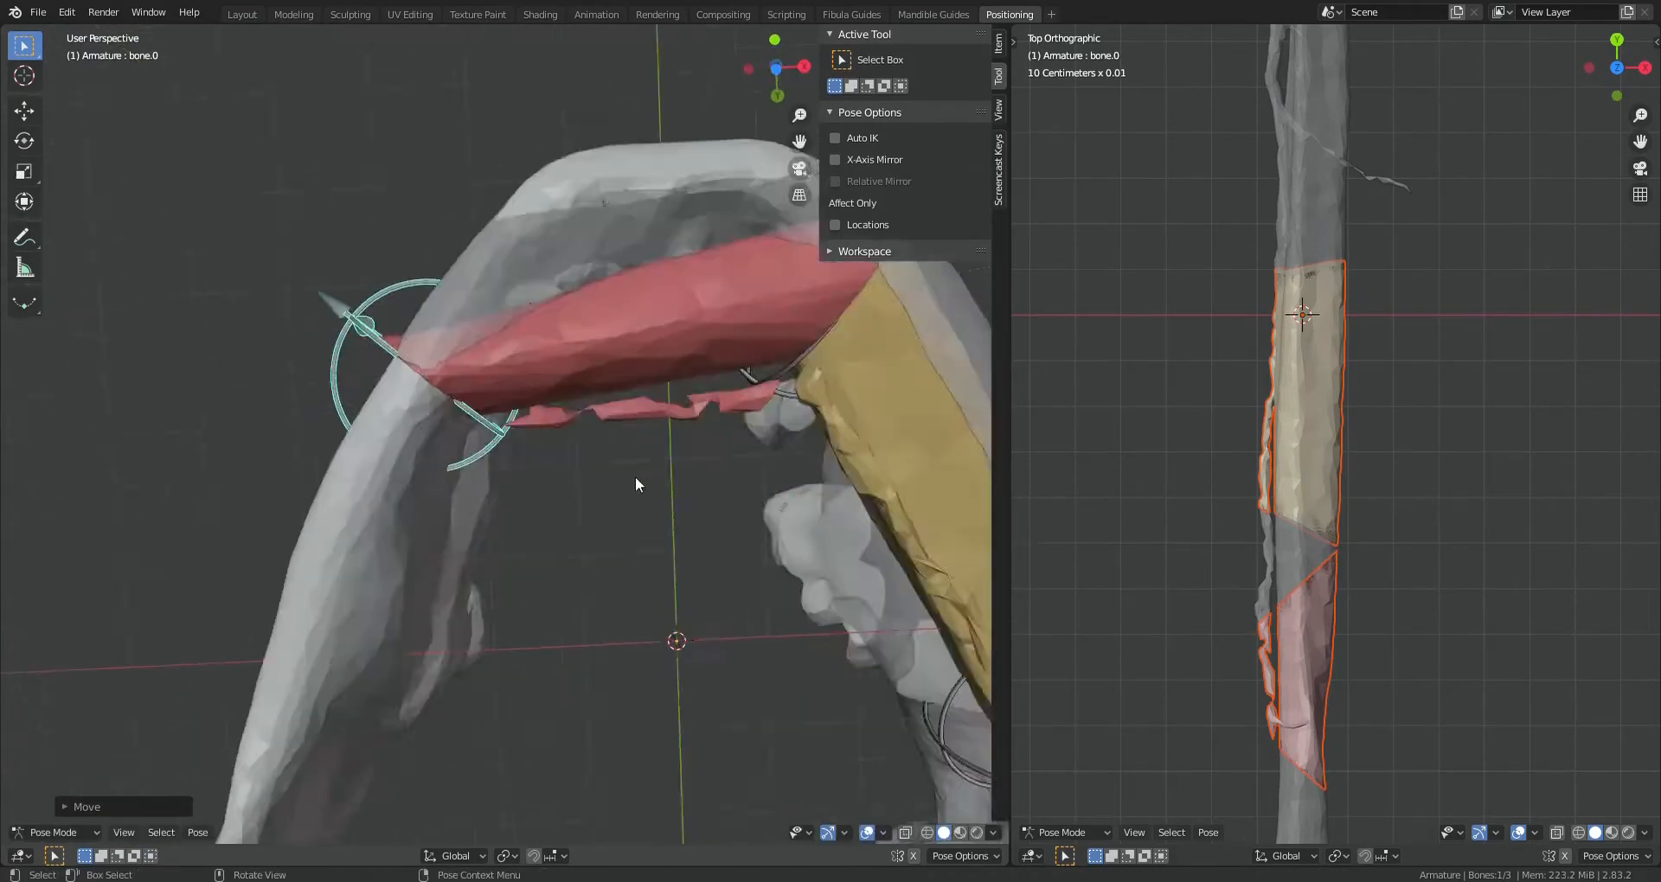
Move the middle control bone and the yellow segment's outer control bone while viewing the mandible from below
{"action": "scroll", "coordinate": [640, 467], "scroll_direction": "down", "scroll_amount": 4}
{"action": "left_click", "coordinate": [662, 367]}
{"action": "key", "text": "g"}
{"action": "left_click", "coordinate": [784, 512]}
{"action": "middle_click_drag", "start_coordinate": [783, 511], "coordinate": [831, 537]}
{"action": "left_click", "coordinate": [848, 607]}
{"action": "key", "text": "g"}
{"action": "left_click", "coordinate": [831, 618]}
Move the middle control bone forward to the front of the mandible, refining its position in top view
{"action": "middle_click_drag", "start_coordinate": [831, 618], "coordinate": [636, 558]}
{"action": "left_click", "coordinate": [599, 611]}
{"action": "scroll", "coordinate": [636, 558], "scroll_direction": "down", "scroll_amount": 2}
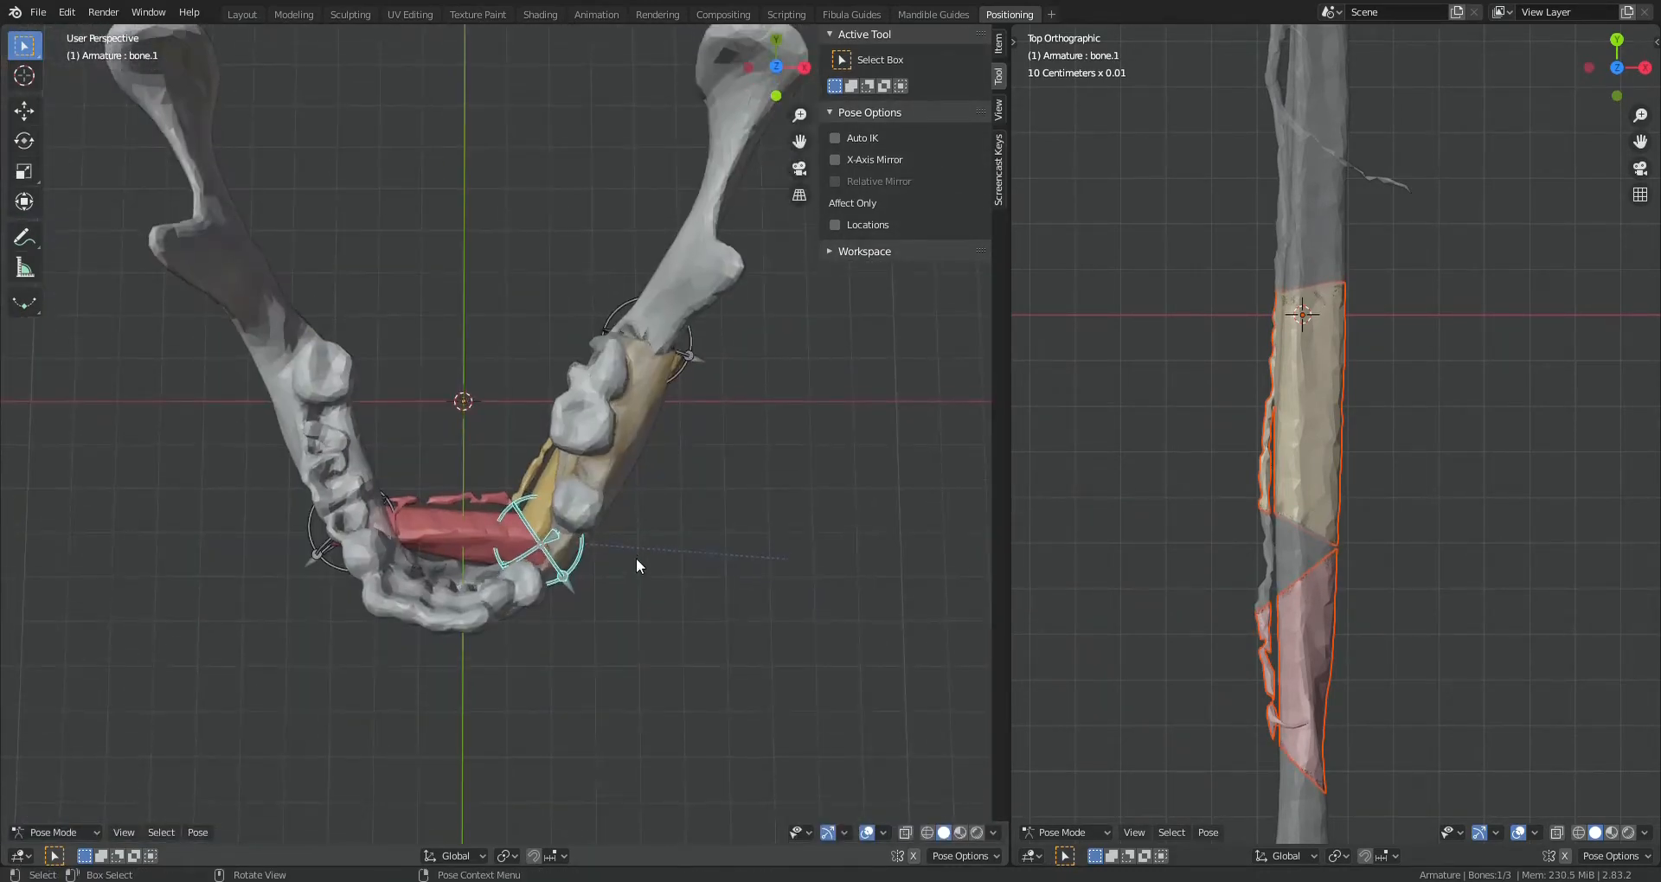
{"action": "key", "text": "g"}
{"action": "left_click", "coordinate": [601, 599]}
{"action": "key", "text": "KP_7"}
{"action": "key", "text": "g"}
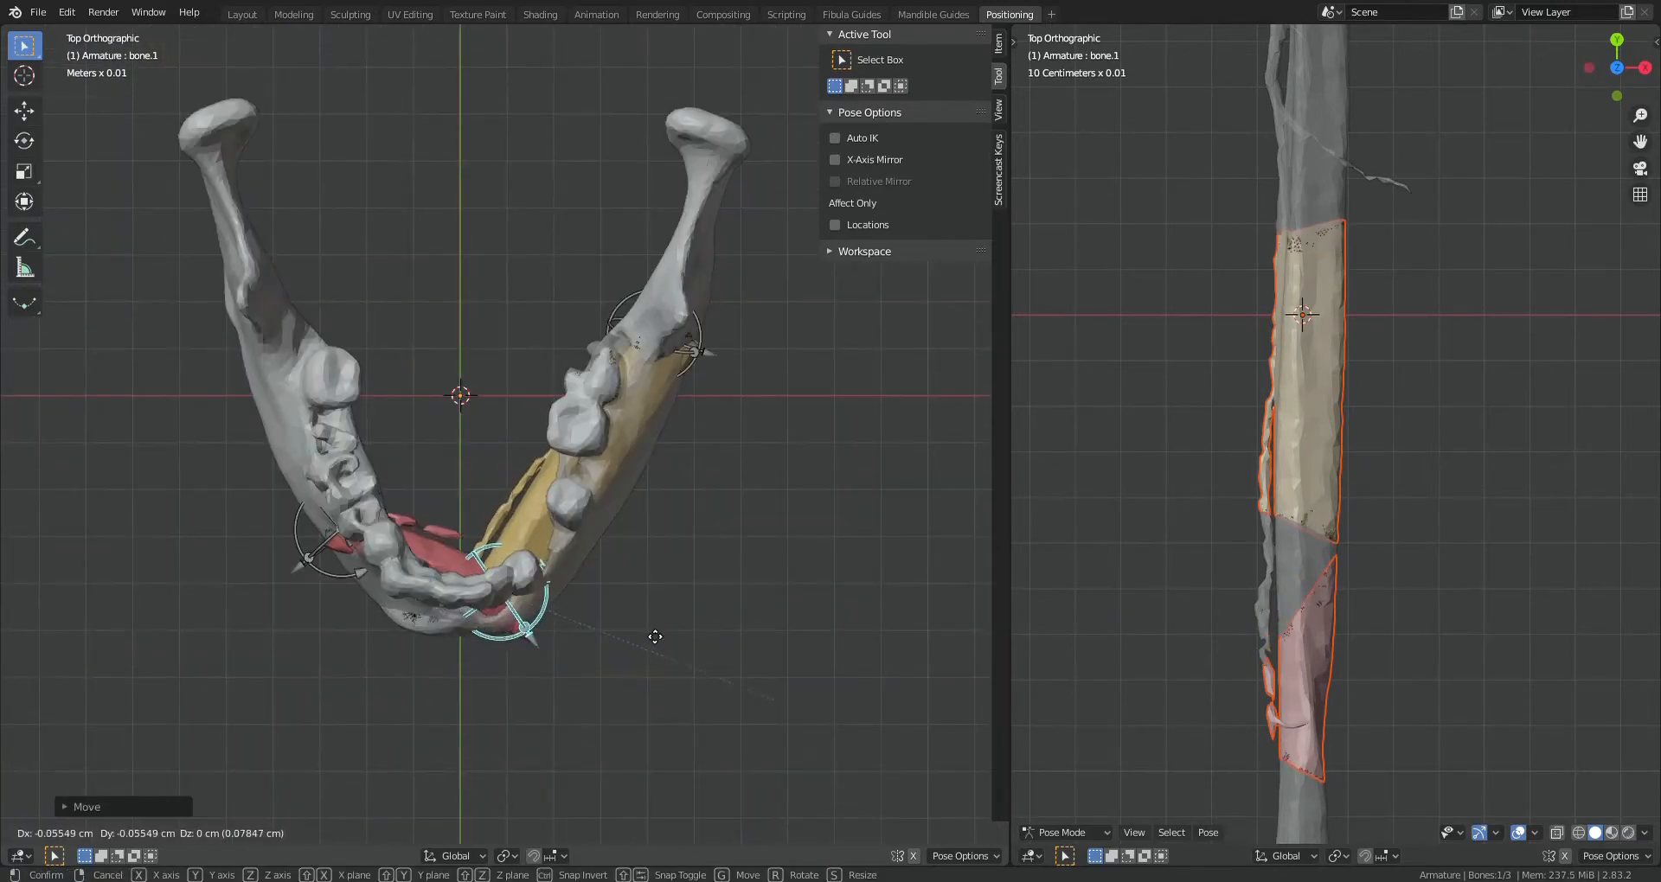
{"action": "left_click", "coordinate": [655, 633]}
{"action": "middle_click_drag", "start_coordinate": [655, 633], "coordinate": [605, 588]}
Rotate the middle control bone to adjust the joint between the red and yellow segments
{"action": "left_click", "coordinate": [285, 595]}
{"action": "left_click", "coordinate": [554, 662]}
{"action": "middle_click_drag", "start_coordinate": [554, 662], "coordinate": [671, 424]}
{"action": "key", "text": "r"}
{"action": "left_click", "coordinate": [654, 358]}
Move the yellow segment's outer control bone in top view to fit the left mandible
{"action": "middle_click_drag", "start_coordinate": [654, 364], "coordinate": [678, 558]}
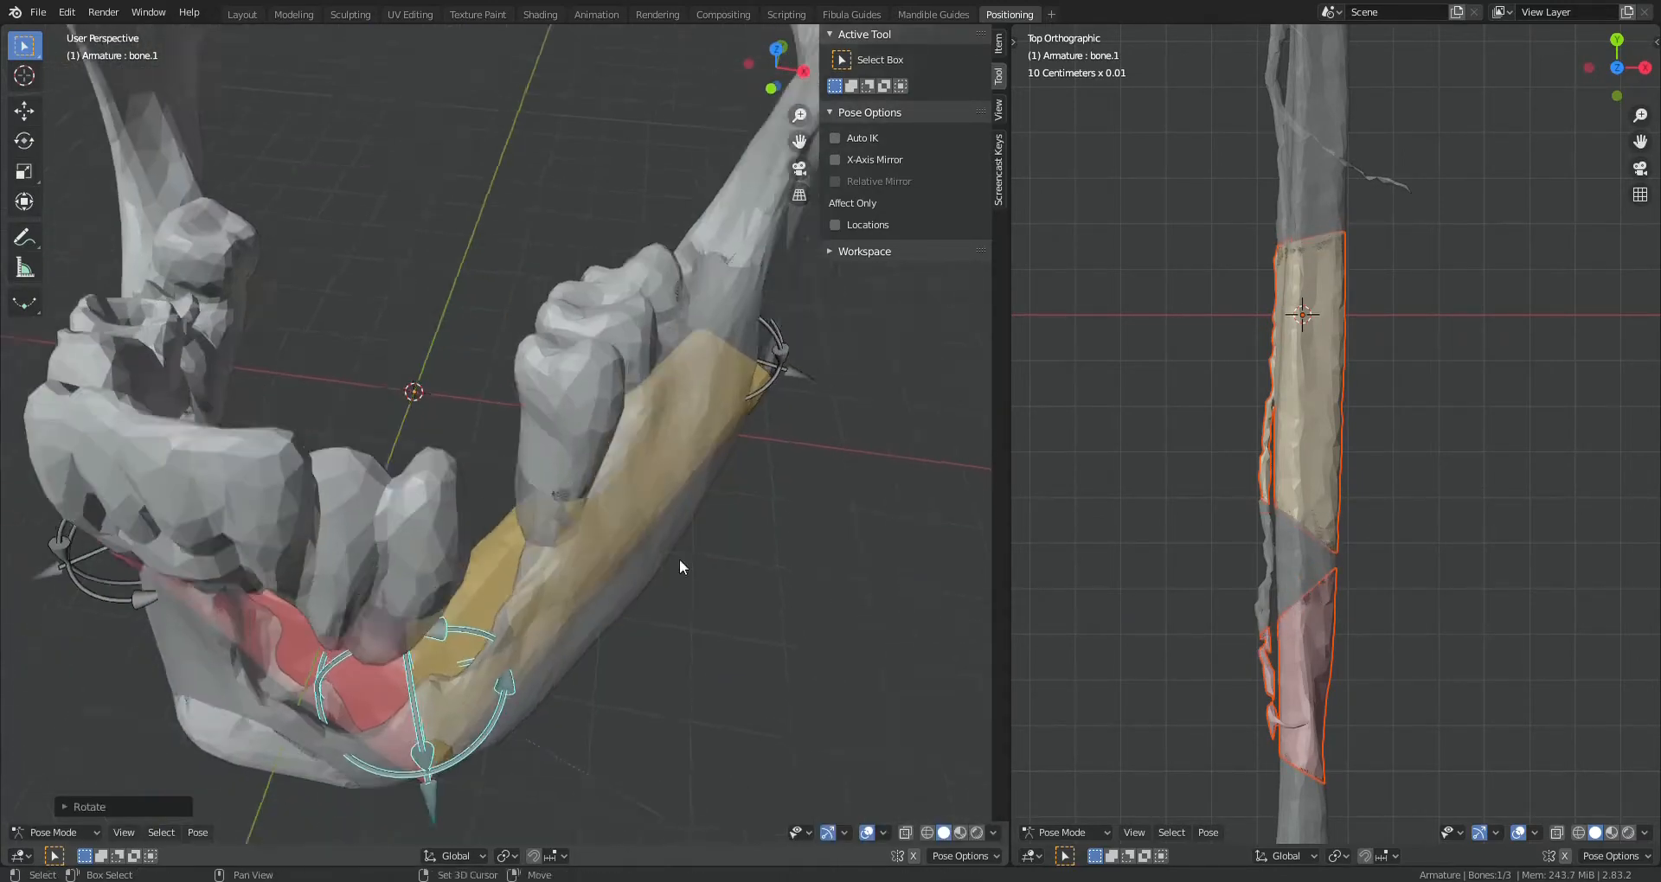
{"action": "left_click", "coordinate": [780, 361]}
{"action": "key", "text": "KP_7"}
{"action": "key", "text": "g"}
{"action": "left_click", "coordinate": [939, 581]}
{"action": "middle_click_drag", "start_coordinate": [938, 582], "coordinate": [579, 237]}
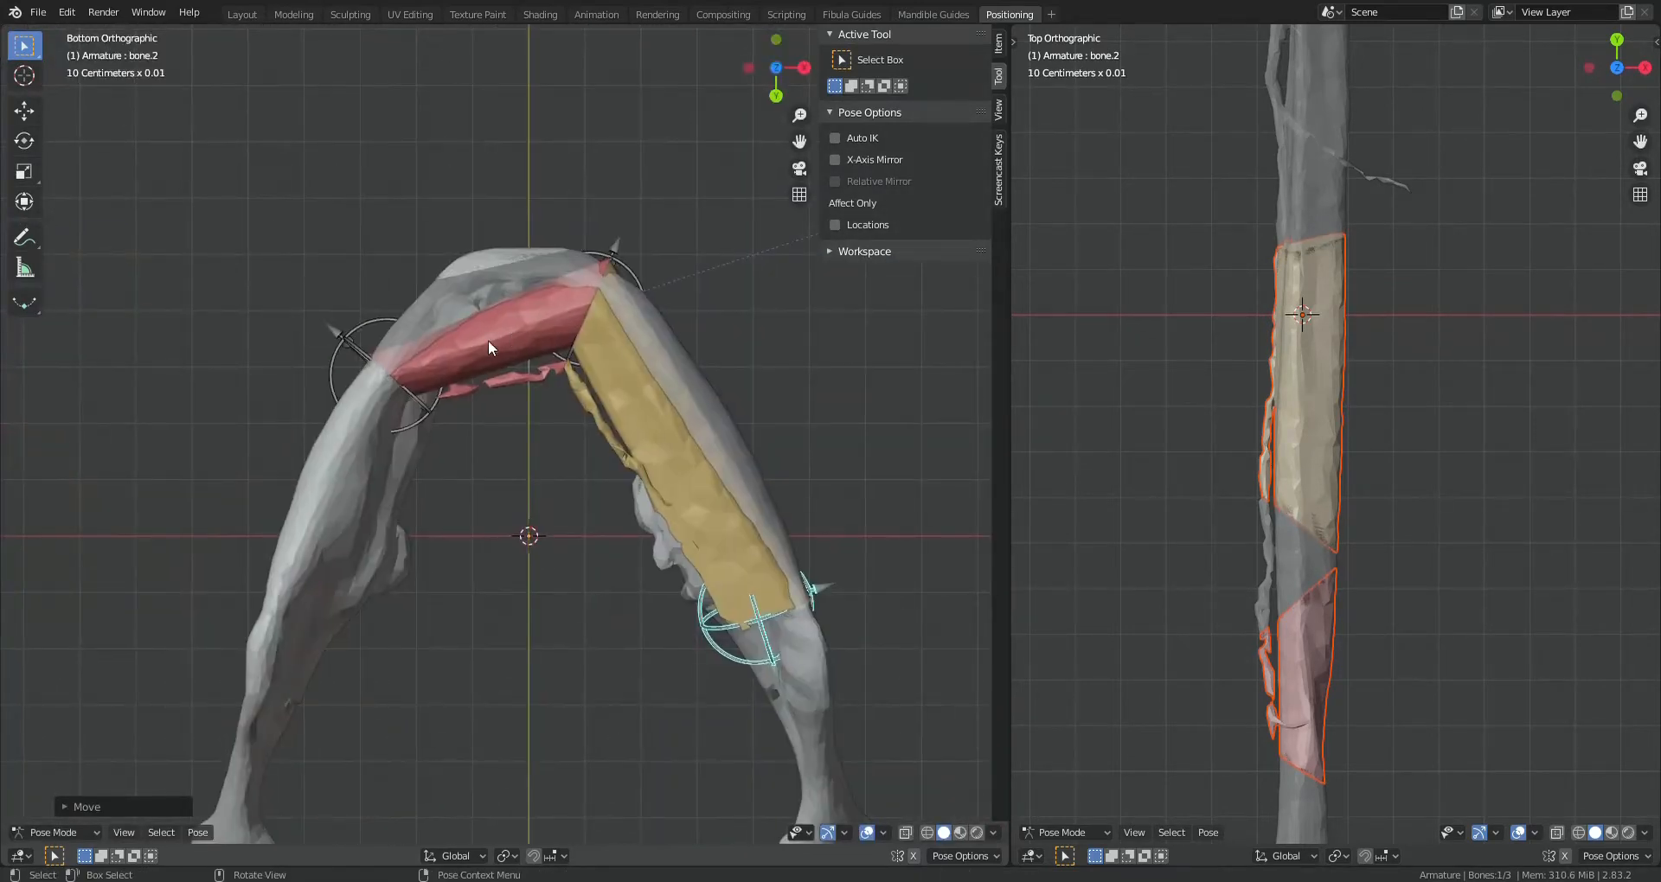
Nudge the red segment's outer control bone toward the right resection plane and fine-tune its rotation about the global Z axis
{"action": "middle_click_drag", "start_coordinate": [637, 367], "coordinate": [602, 499]}
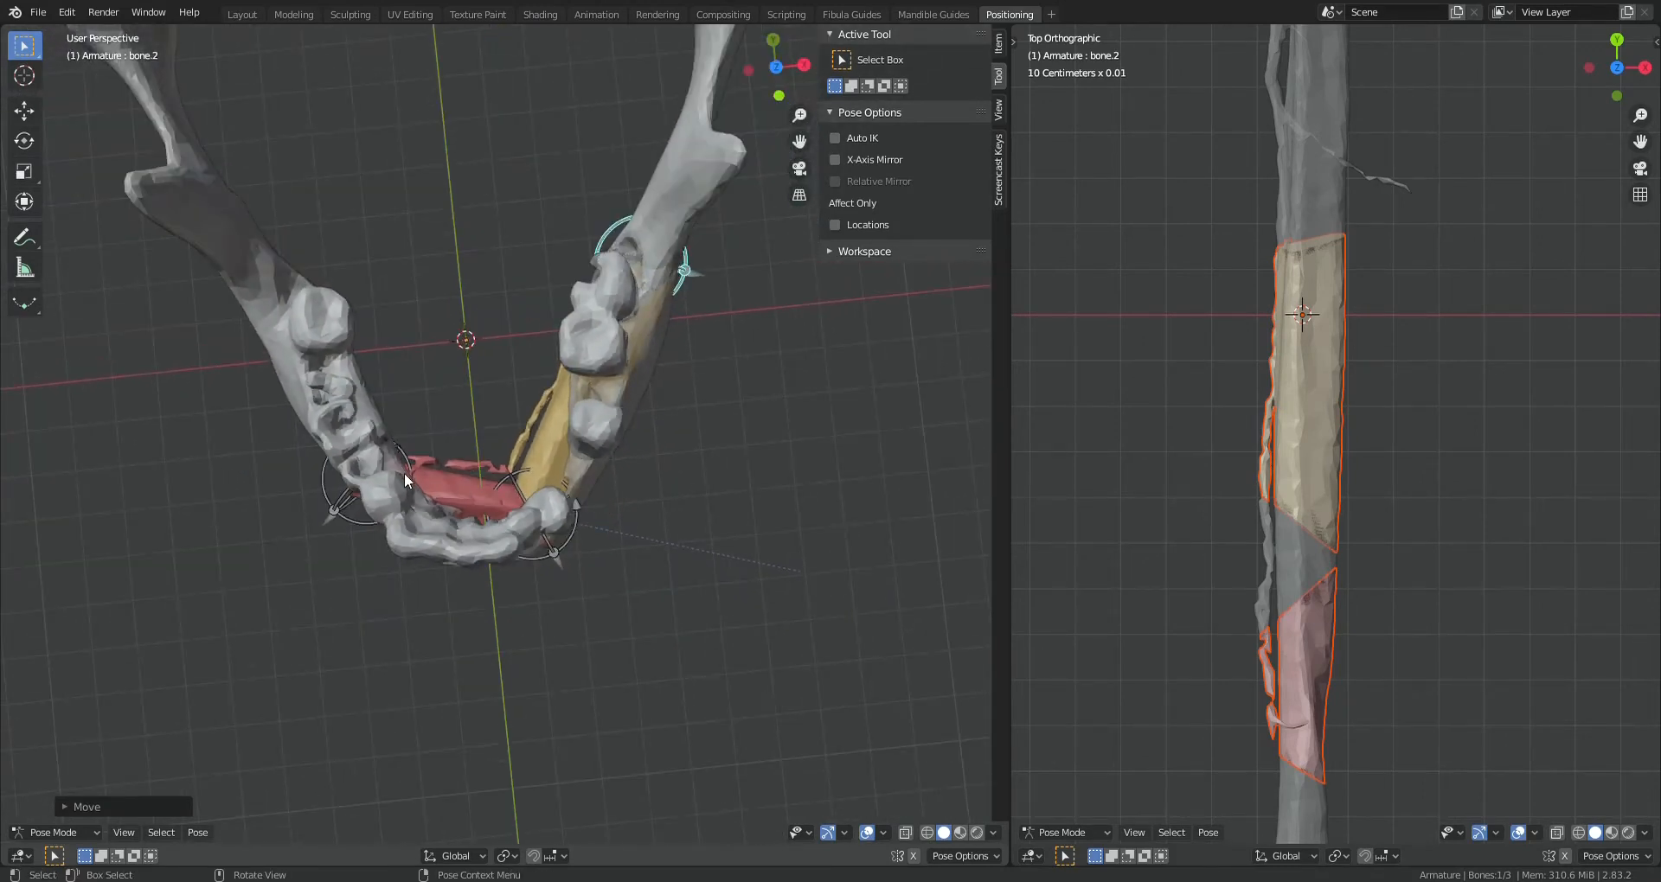
{"action": "middle_click_drag", "start_coordinate": [564, 512], "coordinate": [494, 532]}
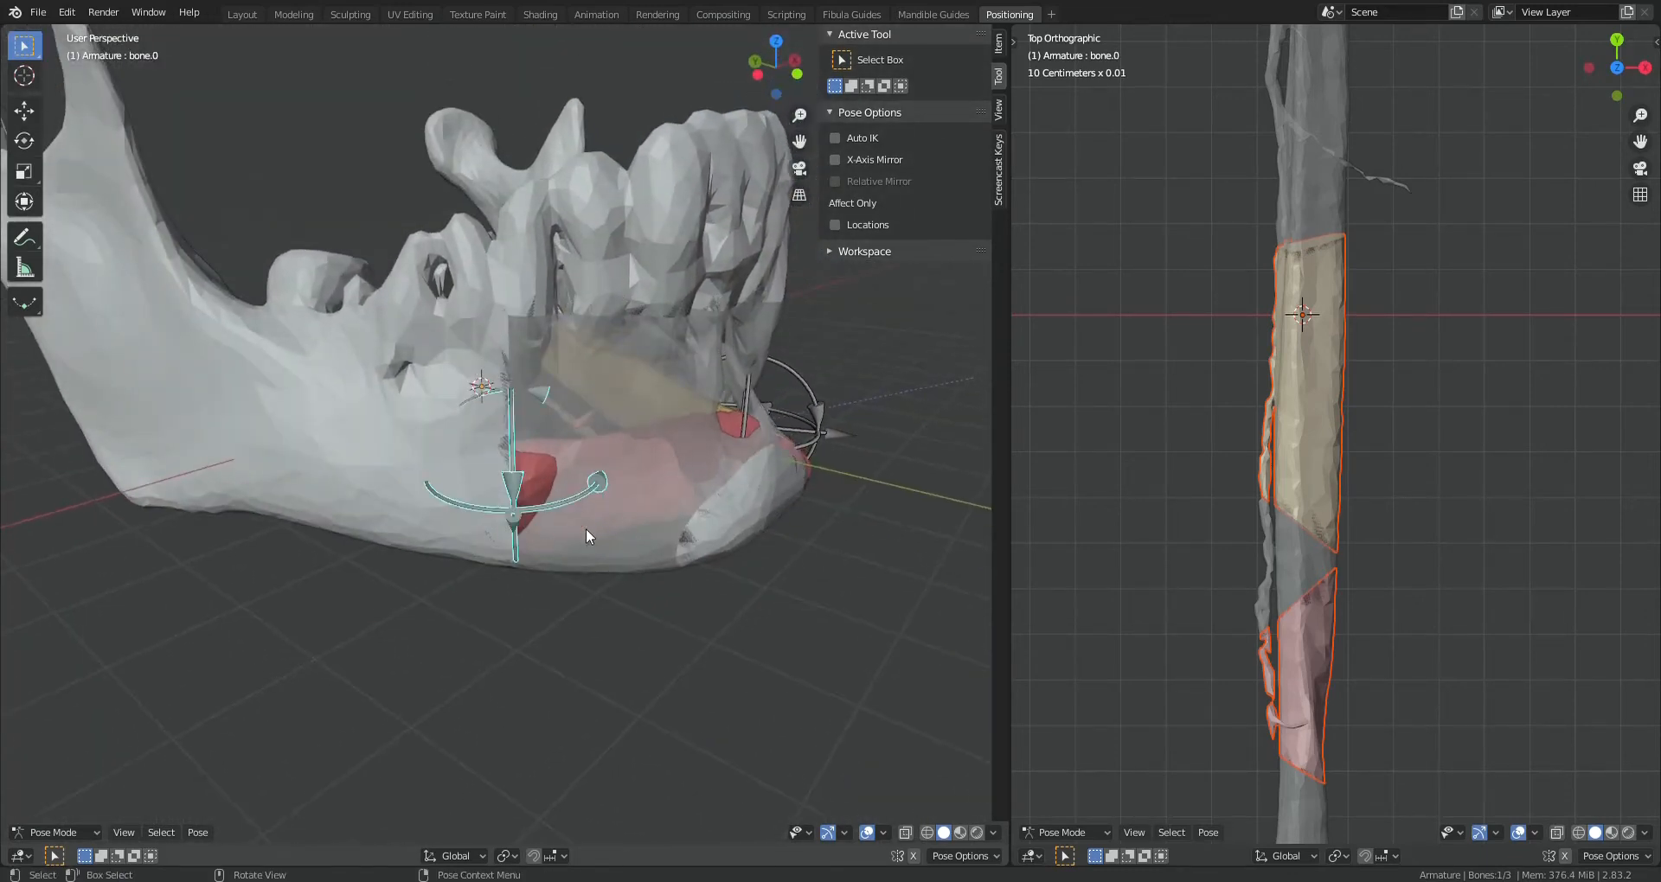
{"action": "key", "text": "g"}
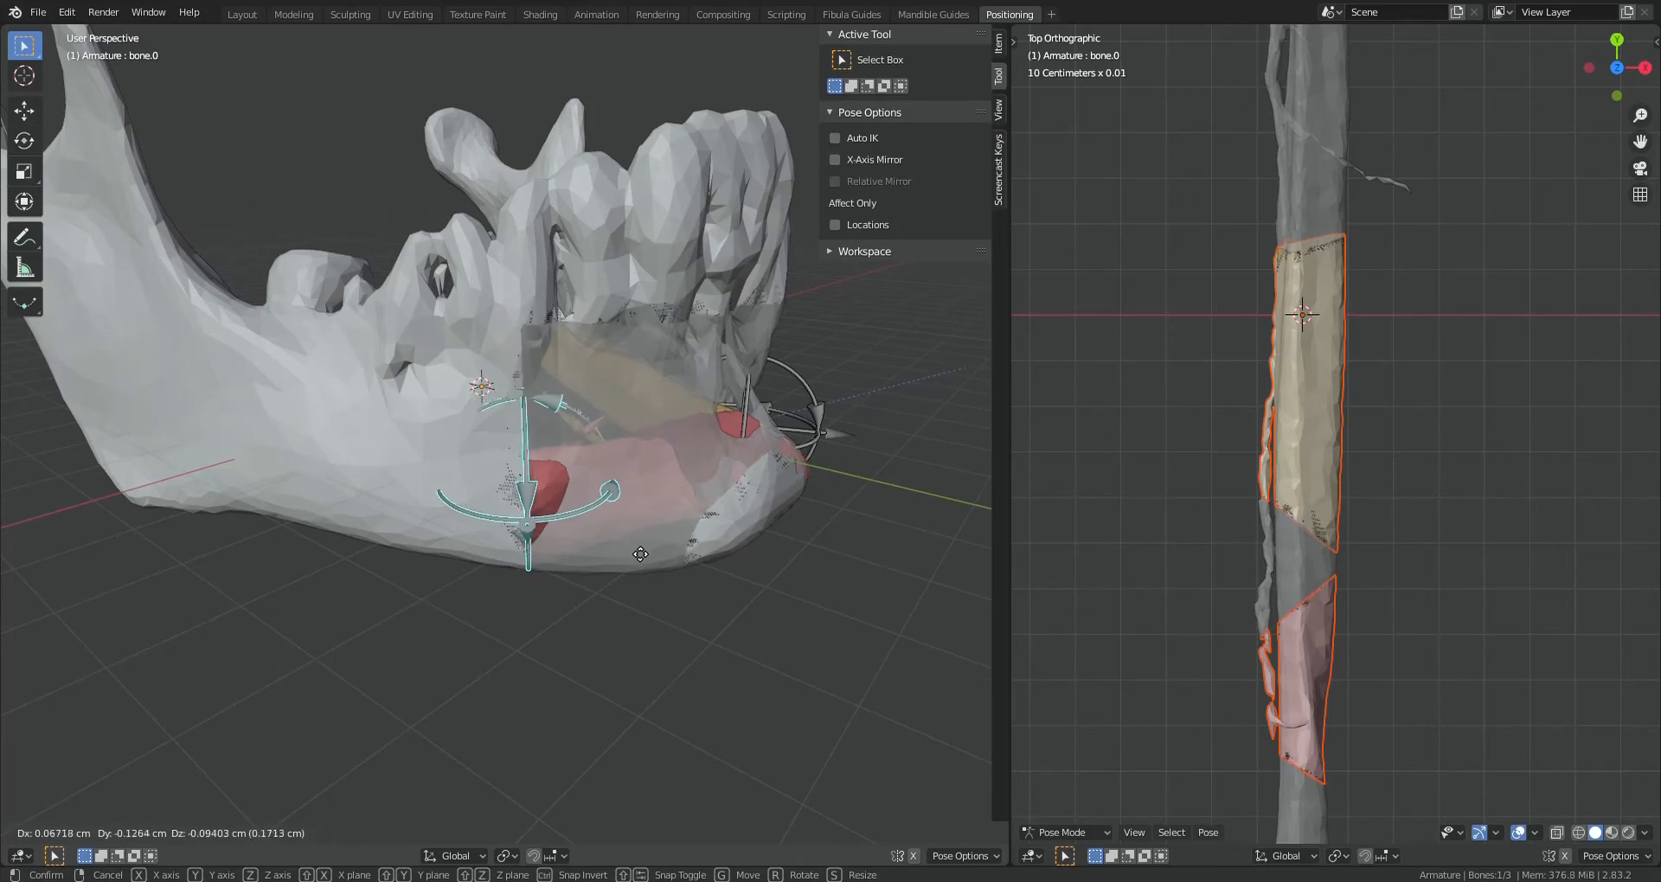
{"action": "left_click", "coordinate": [636, 552]}
{"action": "key", "text": "r"}
{"action": "key", "text": "z"}
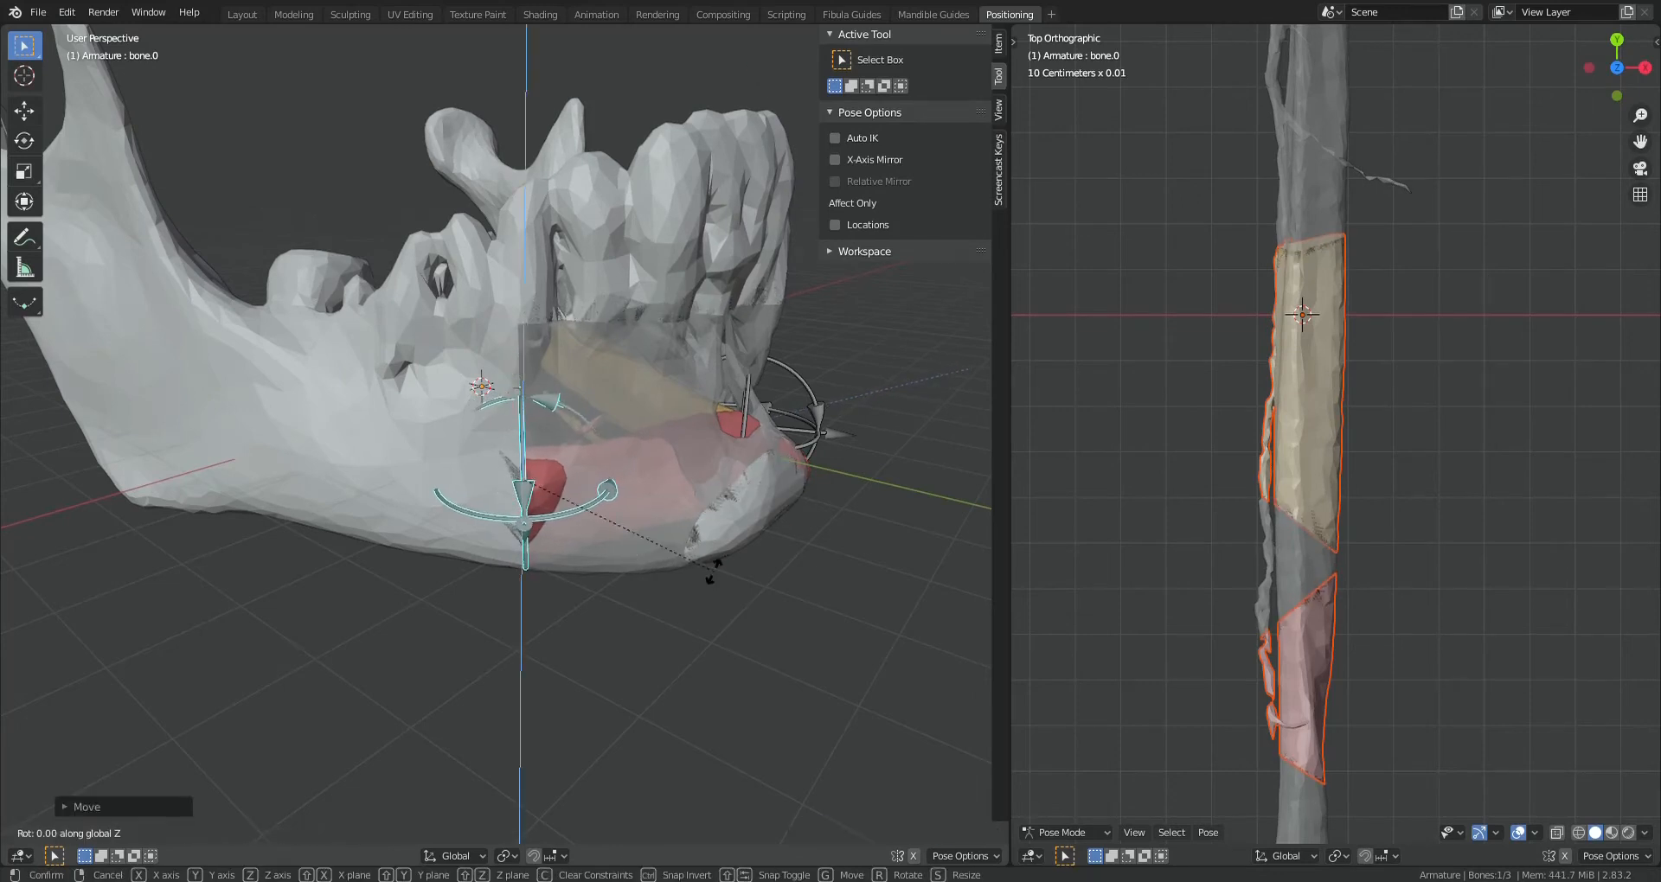
{"action": "left_click", "coordinate": [708, 580]}
Adjust the height of the red segment's outer control bone along the global Z axis against the lower mandible border
{"action": "key", "text": "g"}
{"action": "key", "text": "z"}
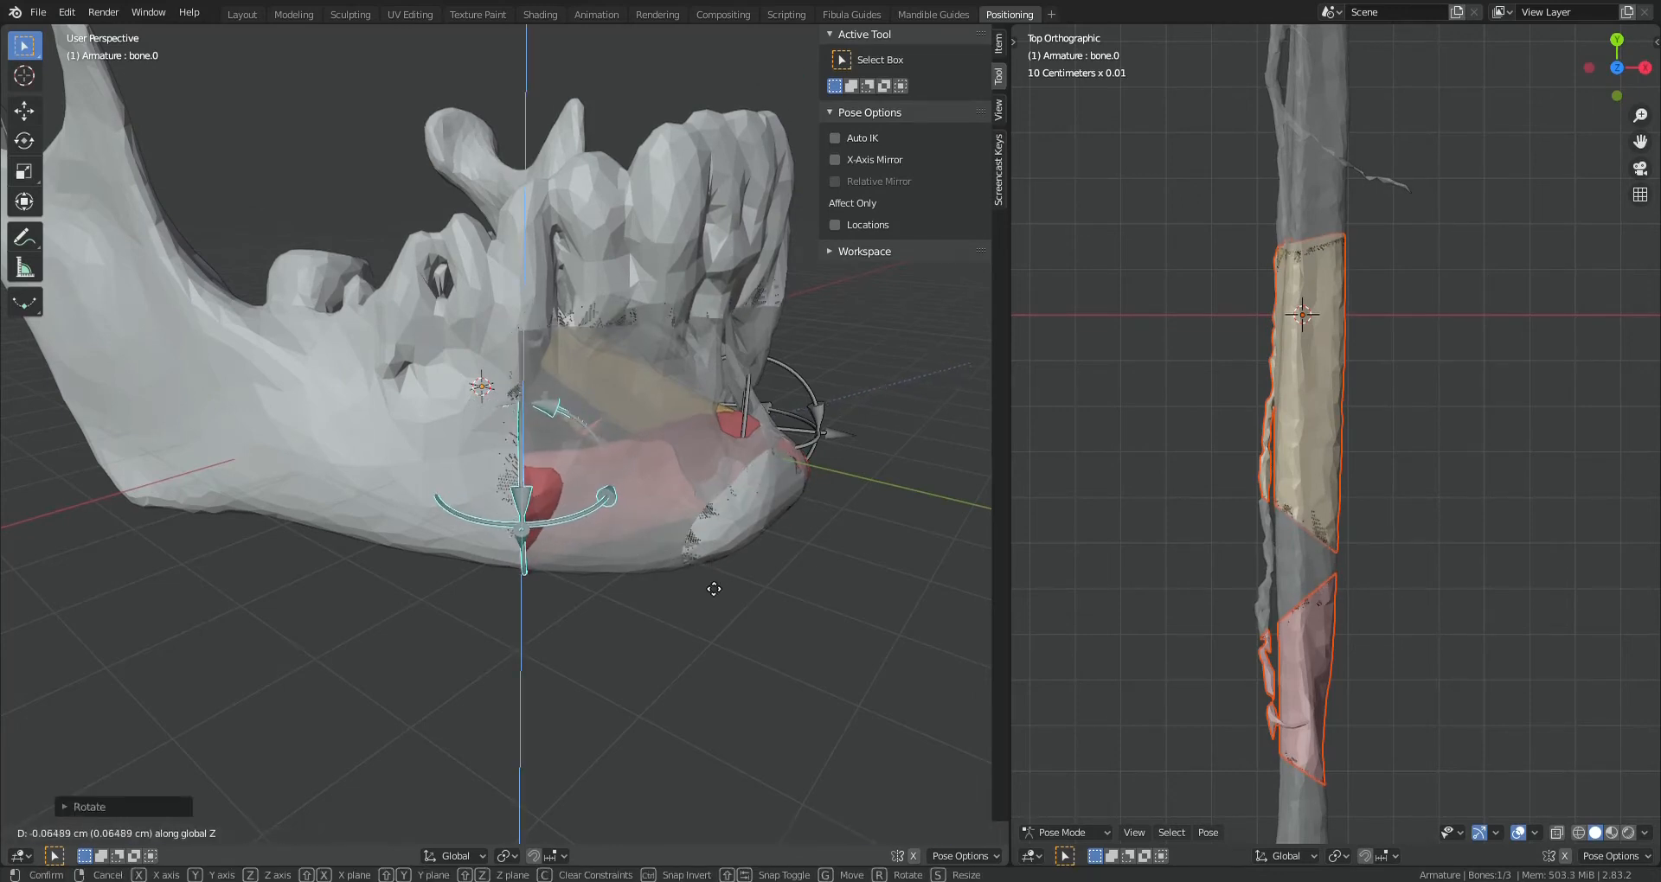
{"action": "left_click", "coordinate": [712, 588]}
{"action": "middle_click_drag", "start_coordinate": [704, 575], "coordinate": [699, 486]}
{"action": "key", "text": "g"}
{"action": "key", "text": "z"}
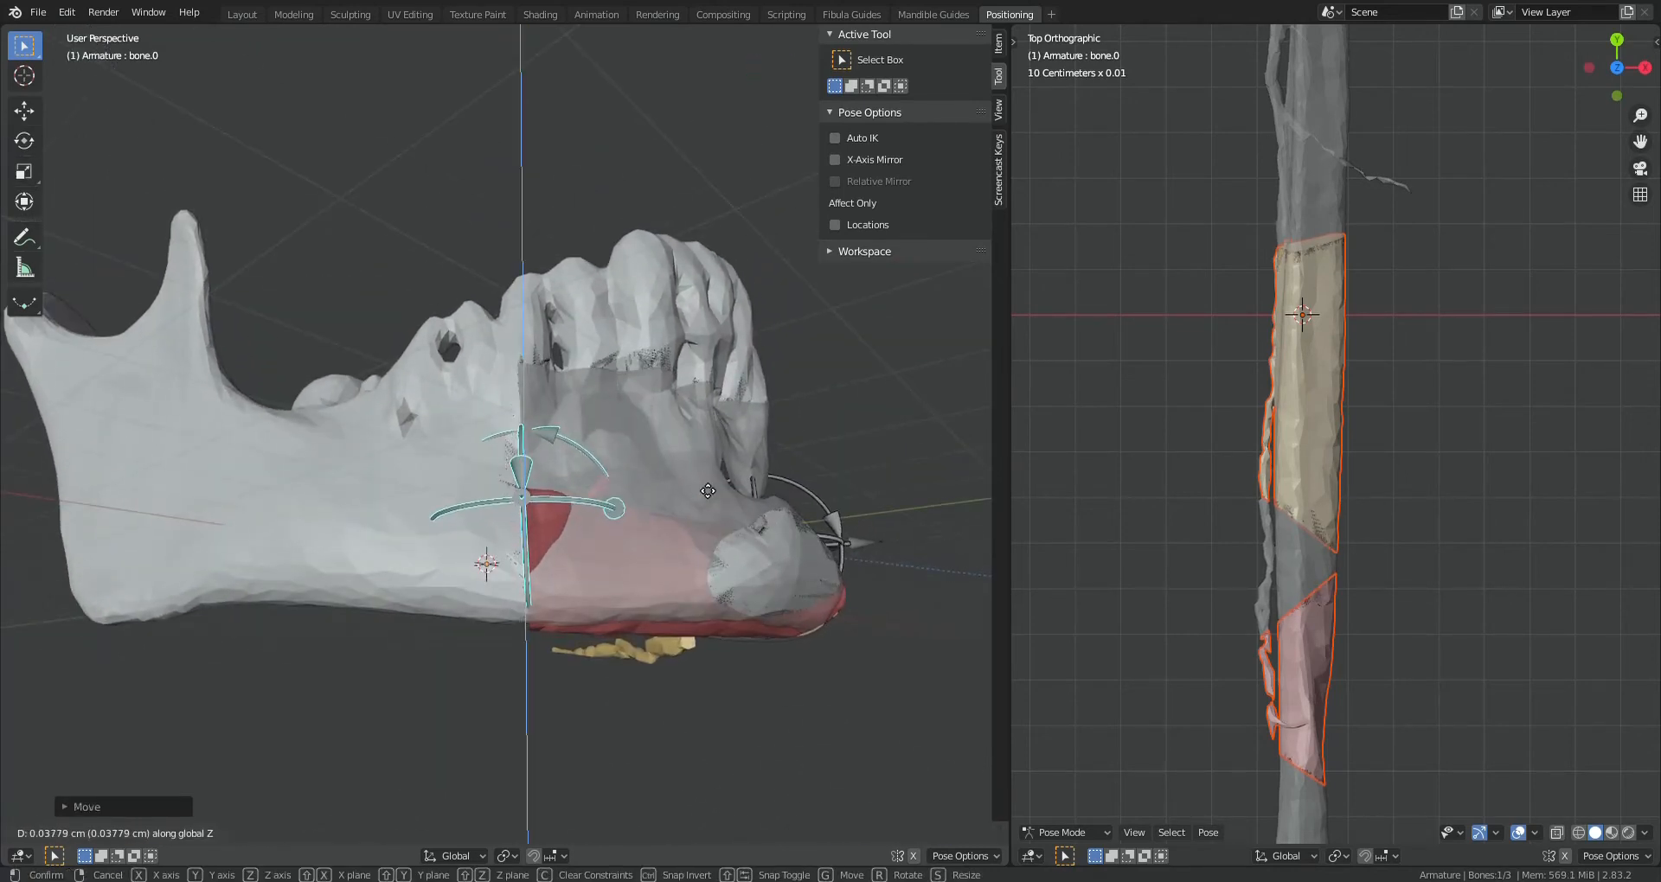
{"action": "left_click", "coordinate": [708, 488]}
{"action": "mouse_move", "coordinate": [719, 541]}
{"action": "middle_mouse_down"}
{"action": "mouse_move", "coordinate": [666, 532]}
{"action": "mouse_move", "coordinate": [730, 552]}
{"action": "mouse_move", "coordinate": [667, 521]}
{"action": "mouse_move", "coordinate": [718, 534]}
{"action": "middle_mouse_up"}
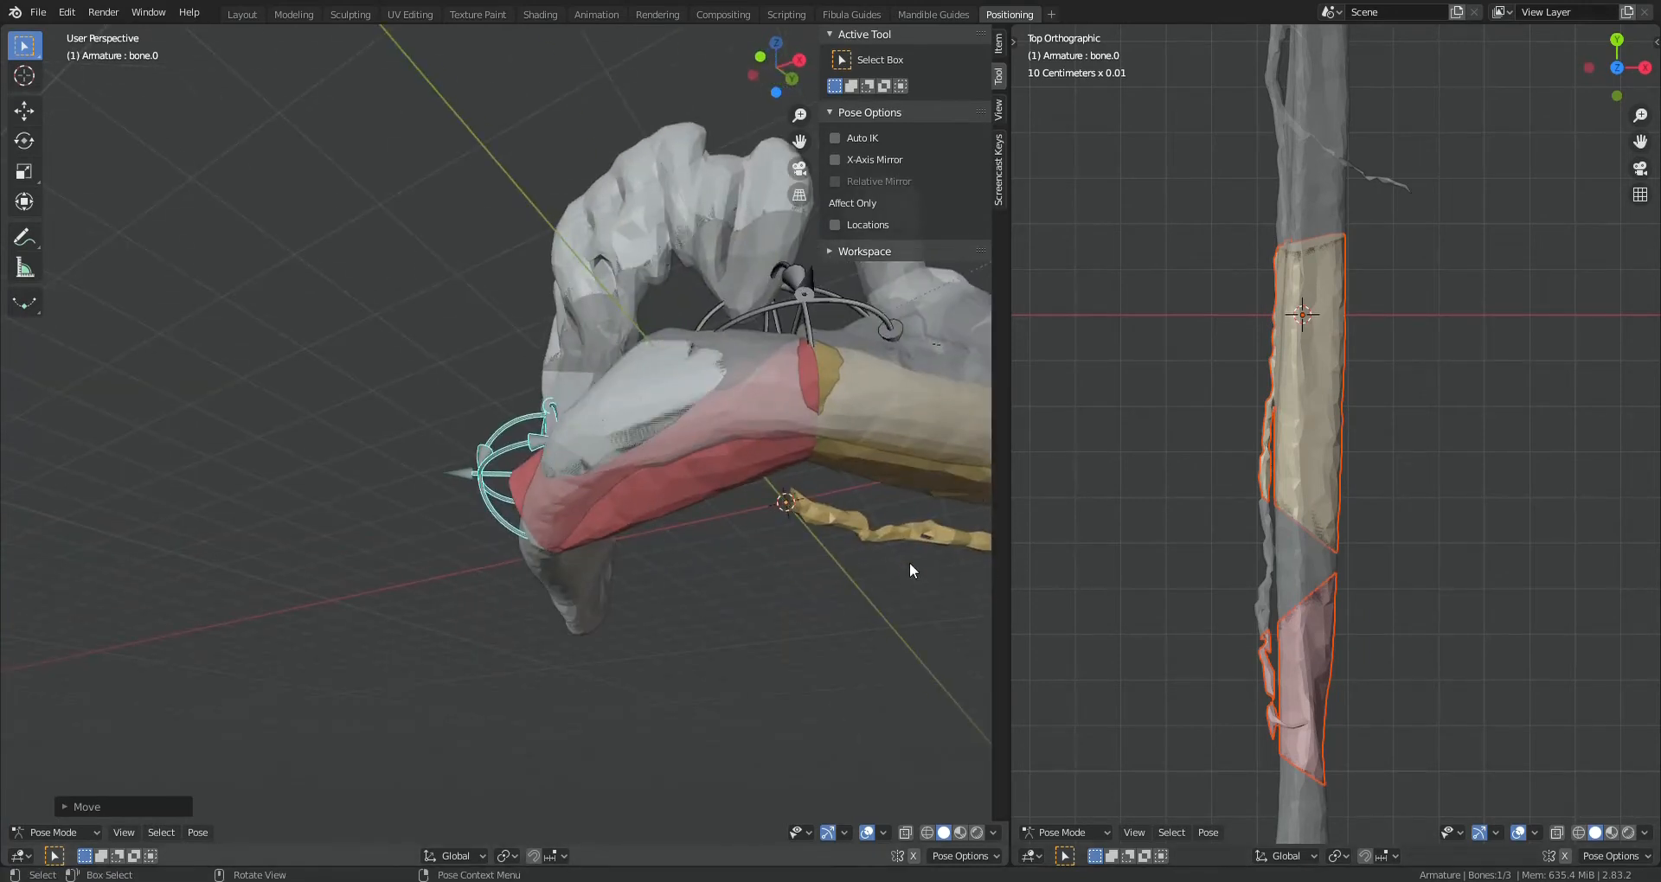
Slide the yellow fibula segment about -0.18 cm along its local Y axis to adjust the gap to the red segment
{"action": "middle_click_drag", "start_coordinate": [911, 562], "coordinate": [704, 533], "text": "shift"}
{"action": "left_click", "coordinate": [705, 517]}
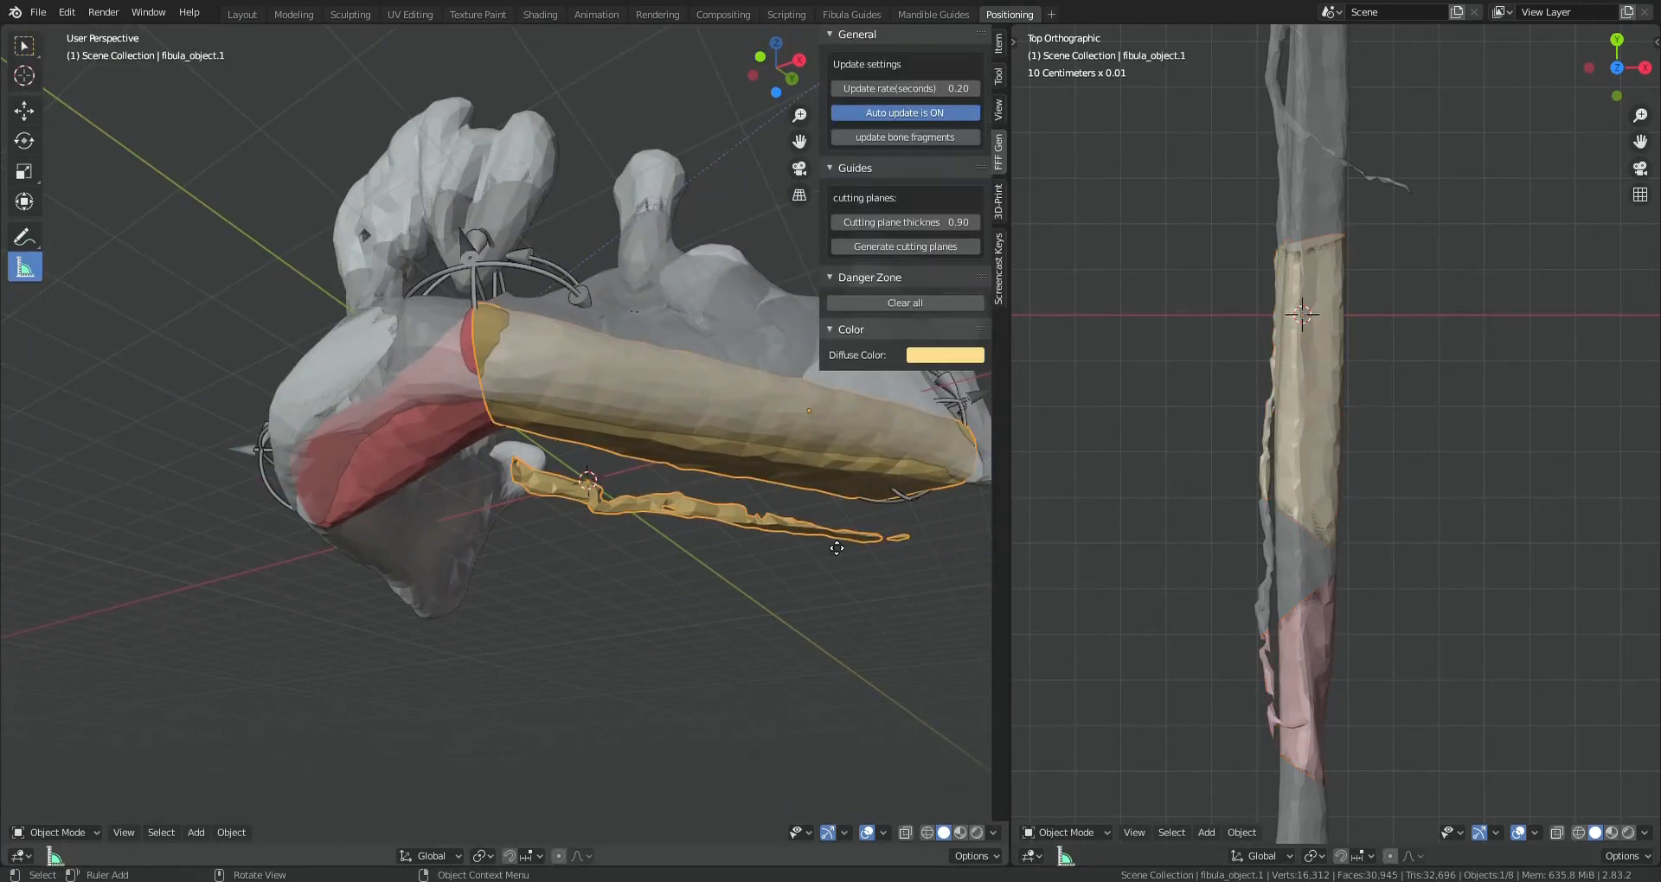
{"action": "key", "text": "g"}
{"action": "key", "text": "y"}
{"action": "key", "text": "y"}
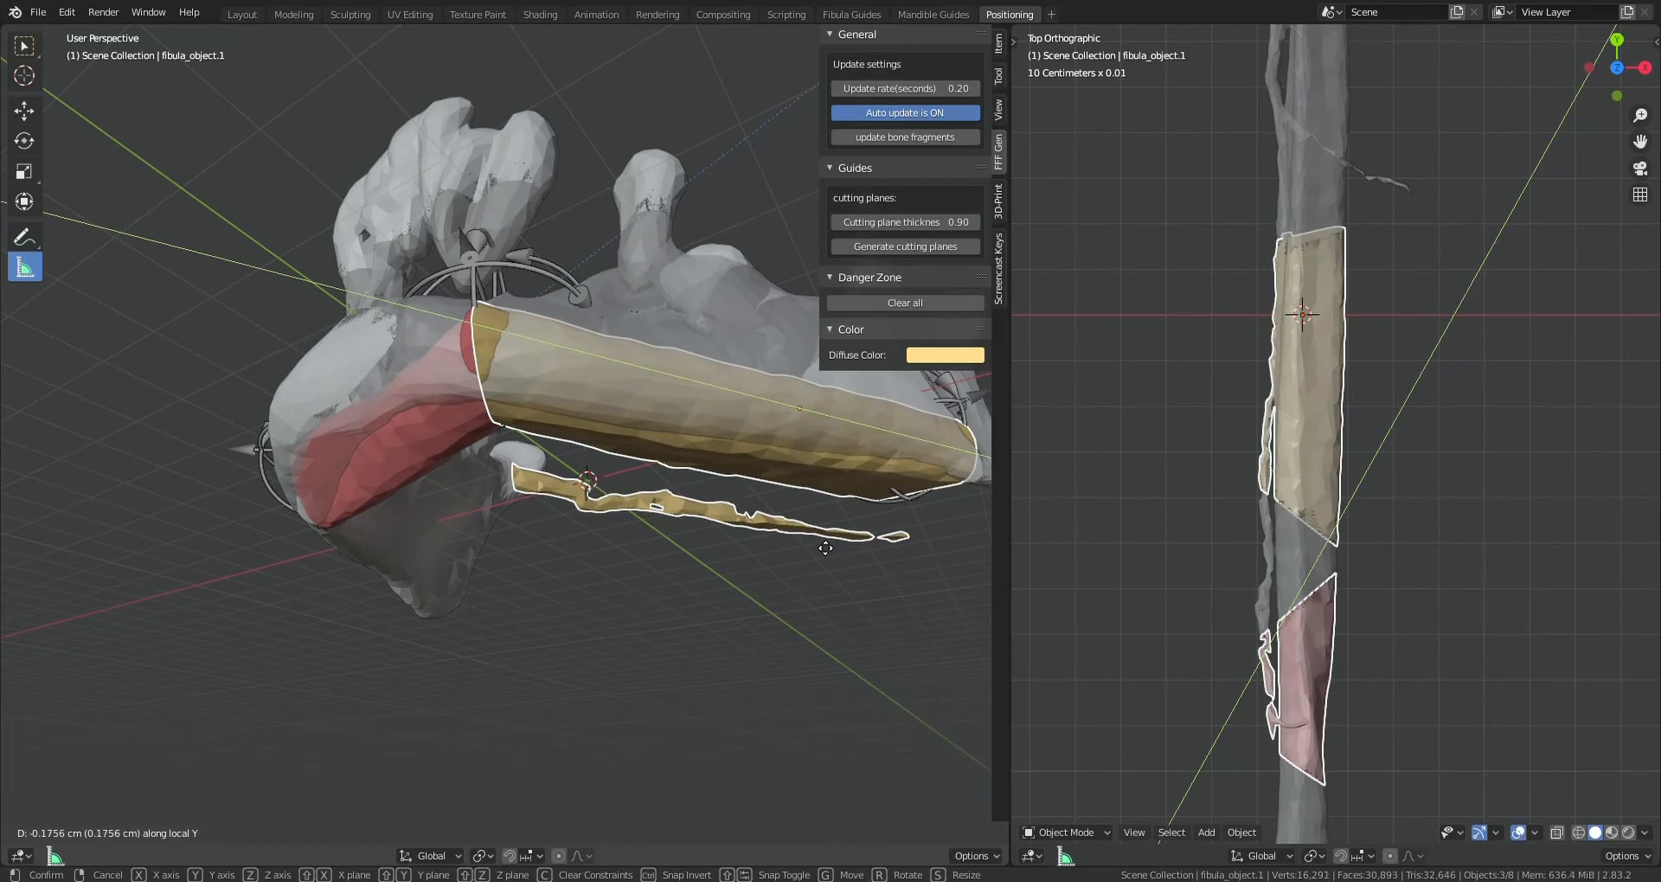
{"action": "left_click", "coordinate": [825, 548]}
Measure the gap between the yellow and red segments on the fibula and remove the measurement
{"action": "middle_click_drag", "start_coordinate": [1217, 584], "coordinate": [1150, 526], "text": "shift"}
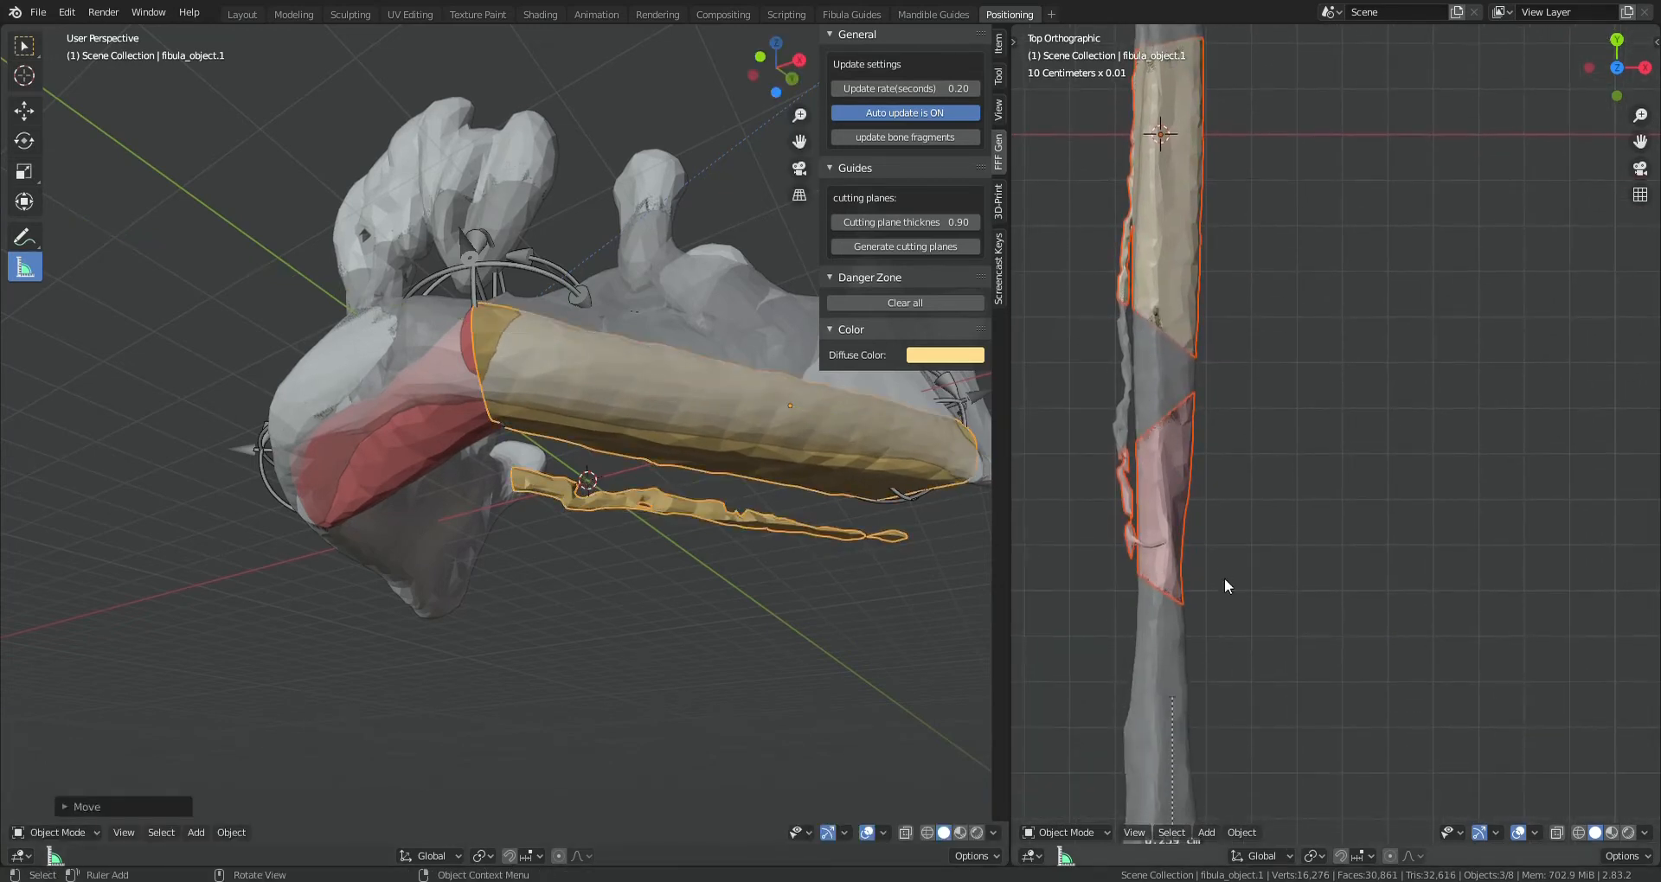
{"action": "scroll", "coordinate": [1223, 578], "scroll_direction": "down", "scroll_amount": 1}
{"action": "scroll", "coordinate": [1222, 570], "scroll_direction": "up", "scroll_amount": 1}
{"action": "left_click_drag", "start_coordinate": [1196, 386], "coordinate": [1194, 387]}
{"action": "scroll", "coordinate": [1330, 424], "scroll_direction": "up", "scroll_amount": 4}
{"action": "middle_click_drag", "start_coordinate": [1176, 394], "coordinate": [1308, 442], "text": "shift"}
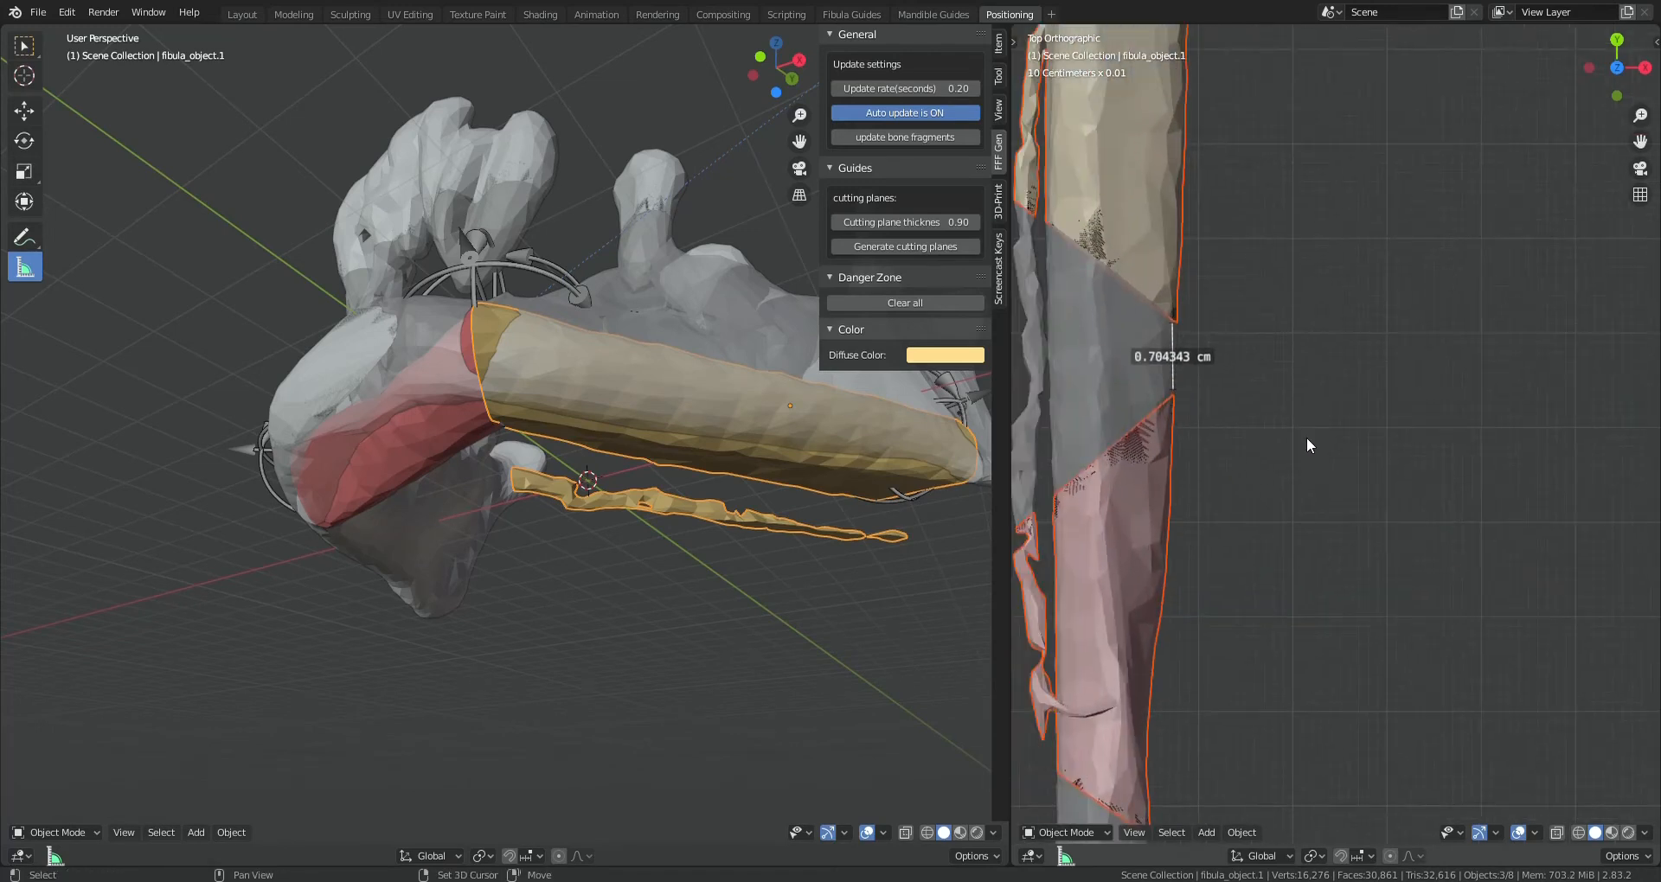
{"action": "key", "text": "Delete"}
Delete the leftover ruler from the mandible view, undoing the accidental angle measurement on it
{"action": "scroll", "coordinate": [808, 437], "scroll_direction": "down", "scroll_amount": 7}
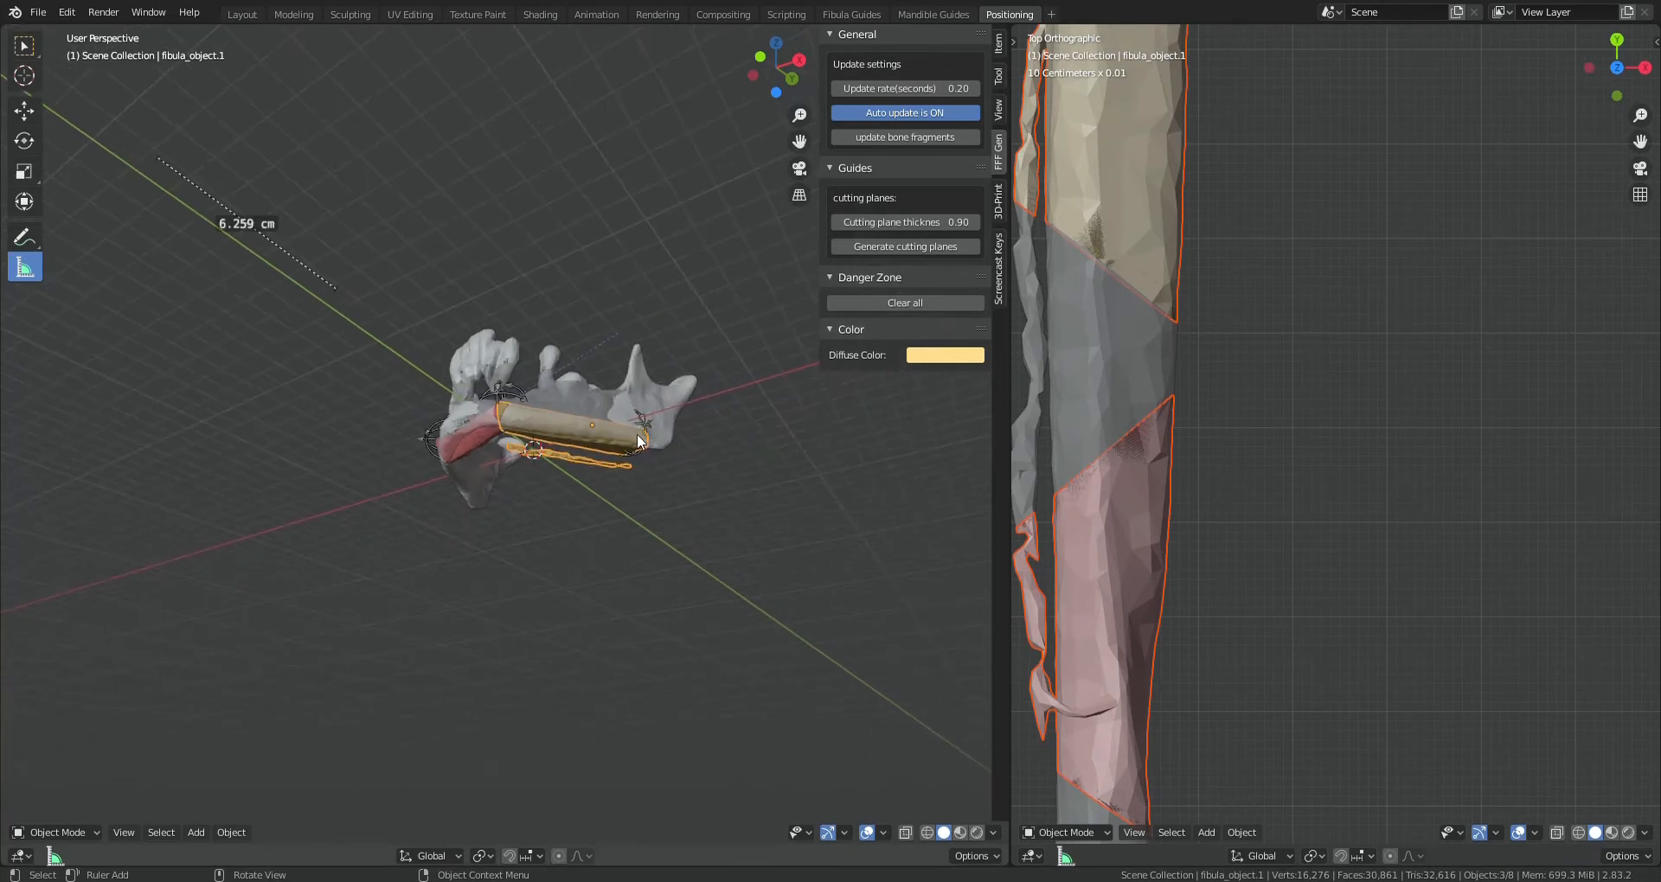
{"action": "middle_click_drag", "start_coordinate": [637, 438], "coordinate": [663, 493]}
{"action": "scroll", "coordinate": [653, 472], "scroll_direction": "up", "scroll_amount": 1}
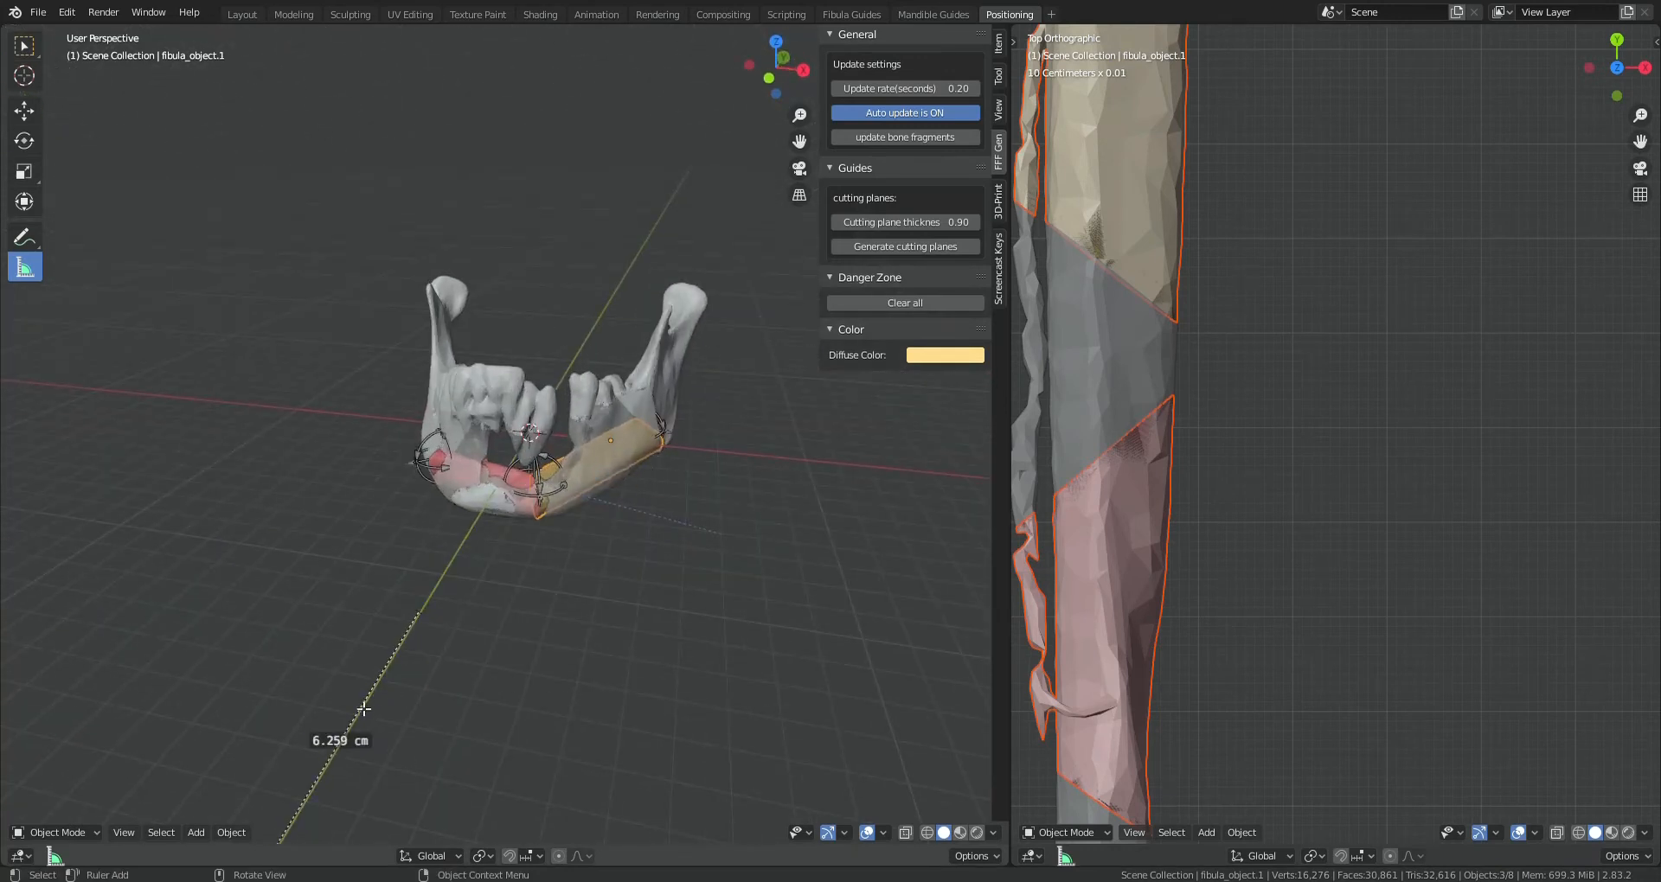
{"action": "left_click_drag", "start_coordinate": [365, 717], "coordinate": [438, 737]}
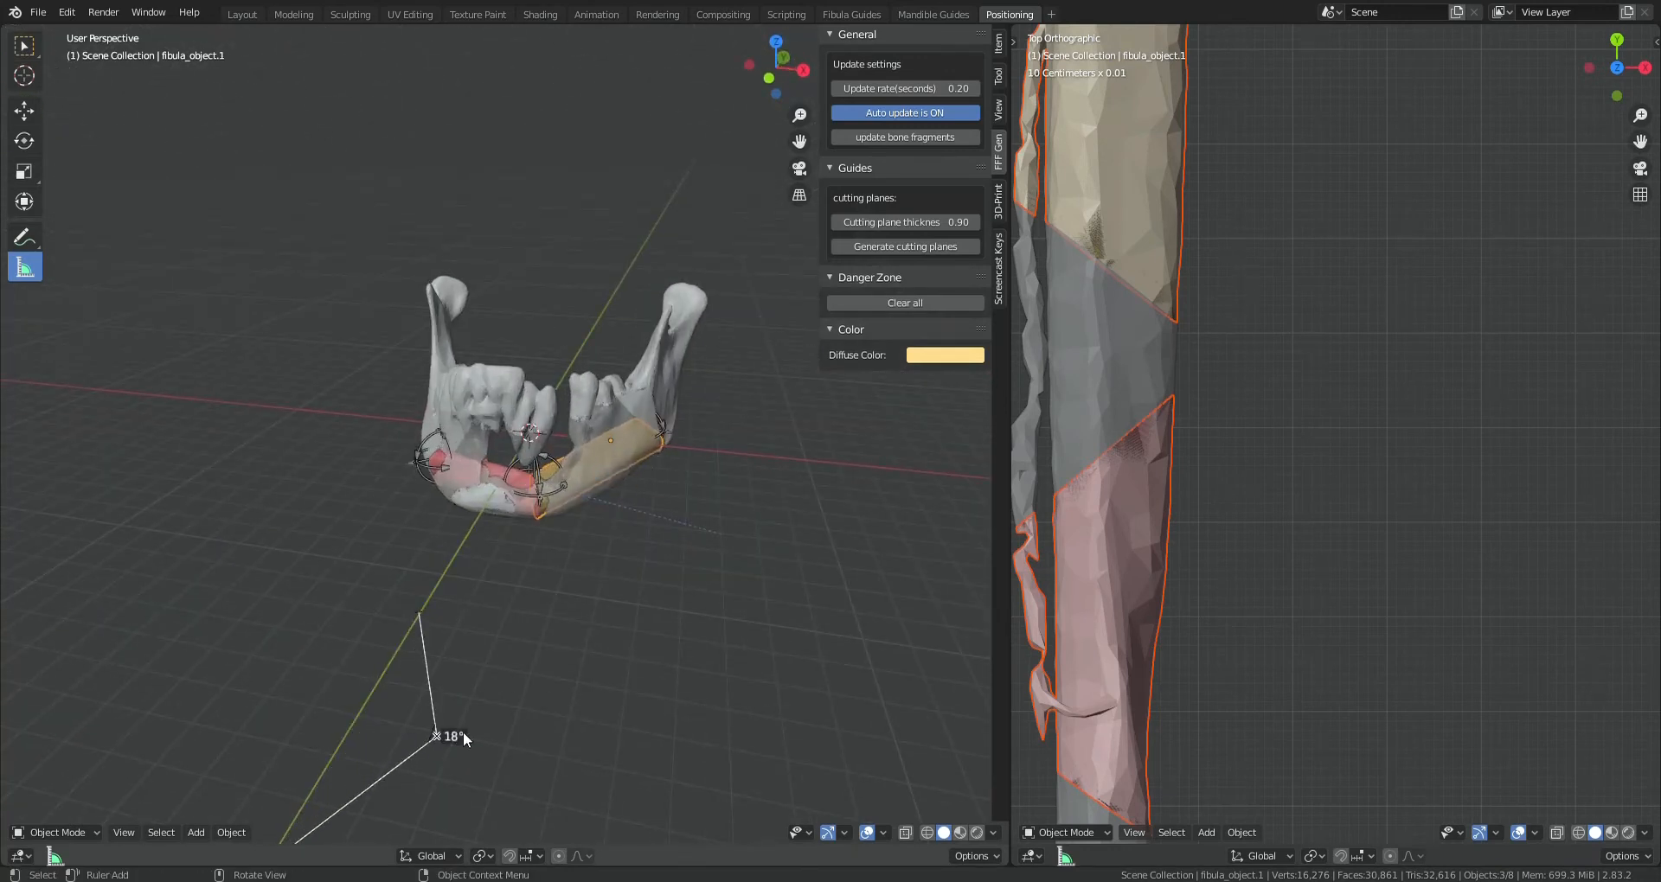
{"action": "key", "text": "ctrl+z"}
{"action": "key", "text": "Delete"}
{"action": "middle_click_drag", "start_coordinate": [464, 735], "coordinate": [573, 620]}
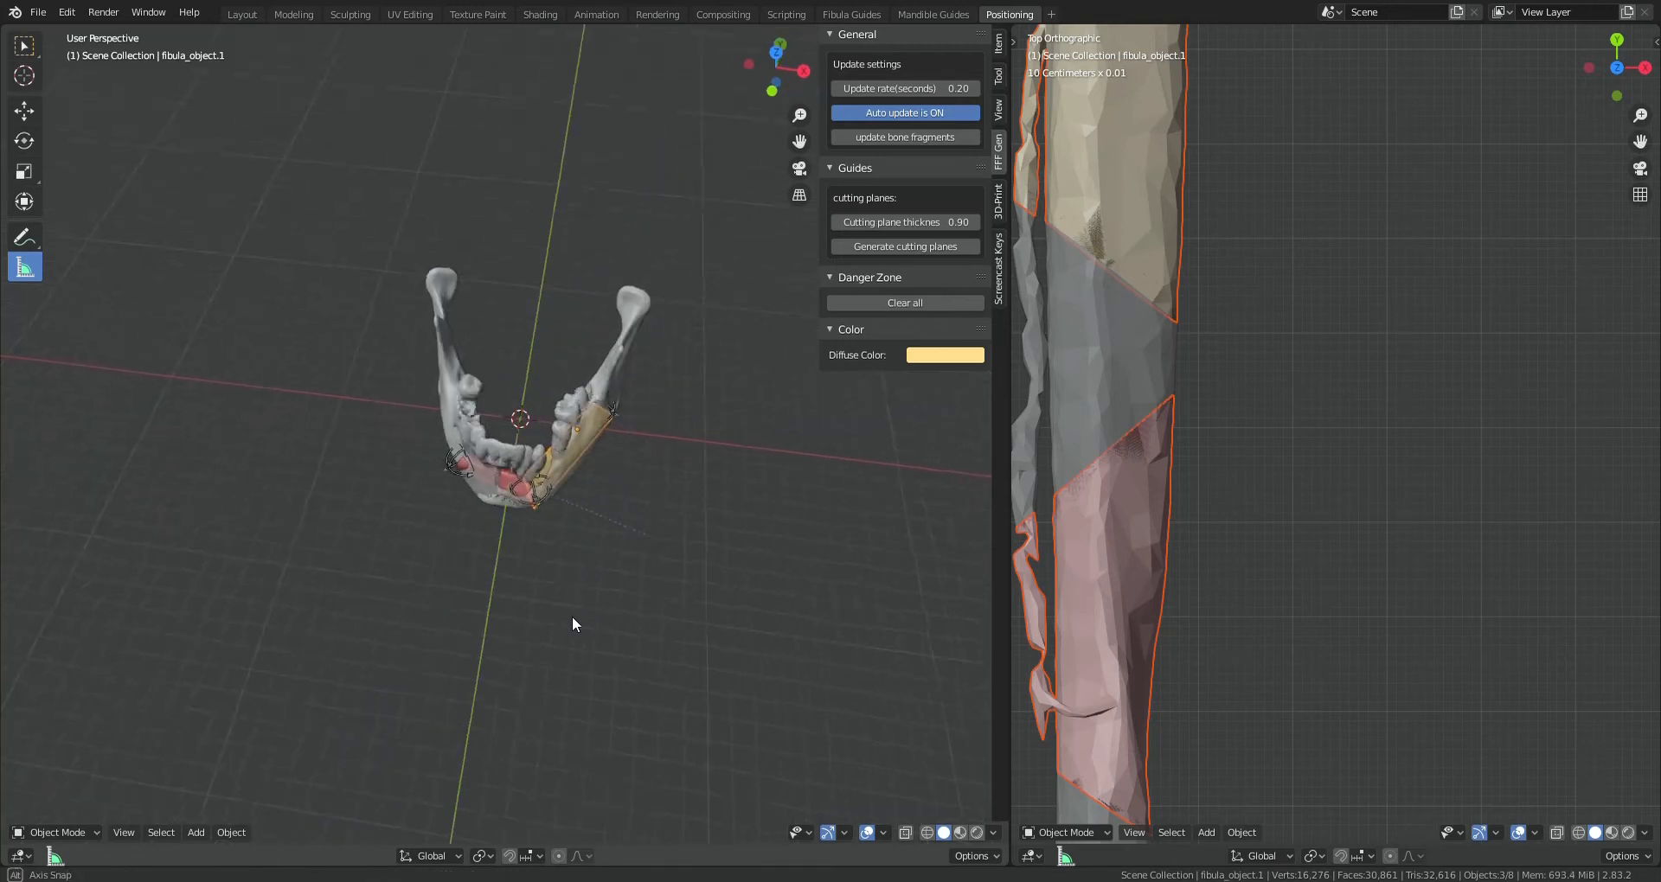
Inspect both segments in the mandible from above and the cutting plane thickness setting
{"action": "scroll", "coordinate": [1166, 604], "scroll_direction": "down", "scroll_amount": 5}
{"action": "middle_click_drag", "start_coordinate": [849, 594], "coordinate": [832, 571]}
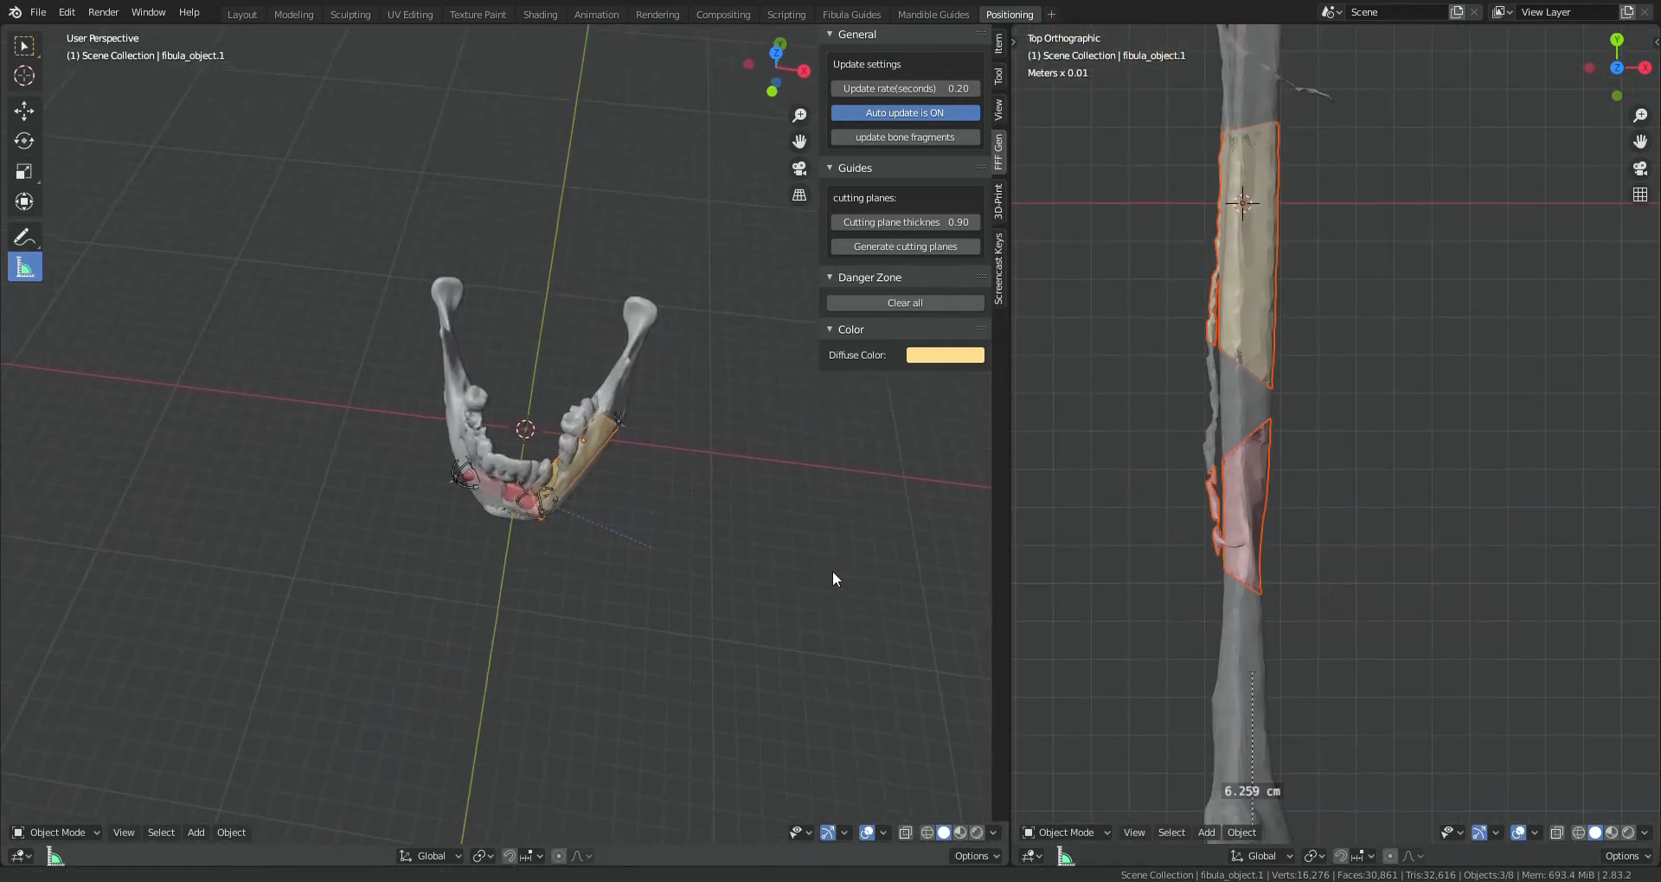
{"action": "scroll", "coordinate": [833, 571], "scroll_direction": "up", "scroll_amount": 2}
{"action": "middle_click_drag", "start_coordinate": [596, 474], "coordinate": [645, 521], "text": "shift"}
{"action": "scroll", "coordinate": [750, 547], "scroll_direction": "up", "scroll_amount": 1}
{"action": "middle_click_drag", "start_coordinate": [750, 547], "coordinate": [568, 484], "text": "shift"}
{"action": "key", "text": "KP_7"}
{"action": "scroll", "coordinate": [657, 474], "scroll_direction": "up", "scroll_amount": 4}
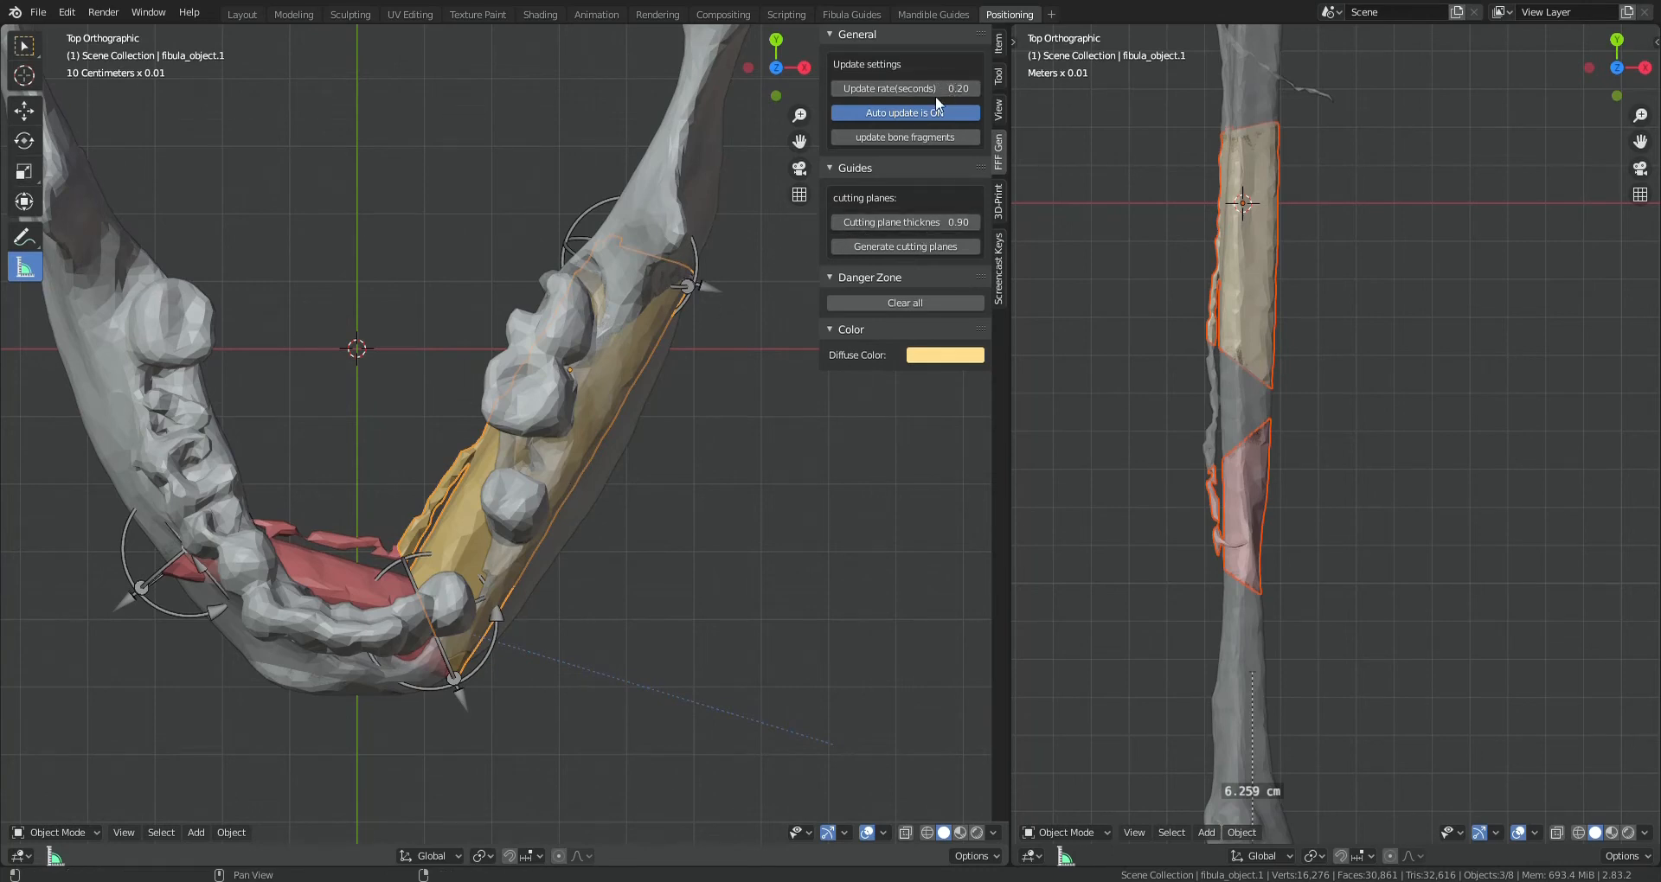
{"action": "left_click", "coordinate": [935, 223]}
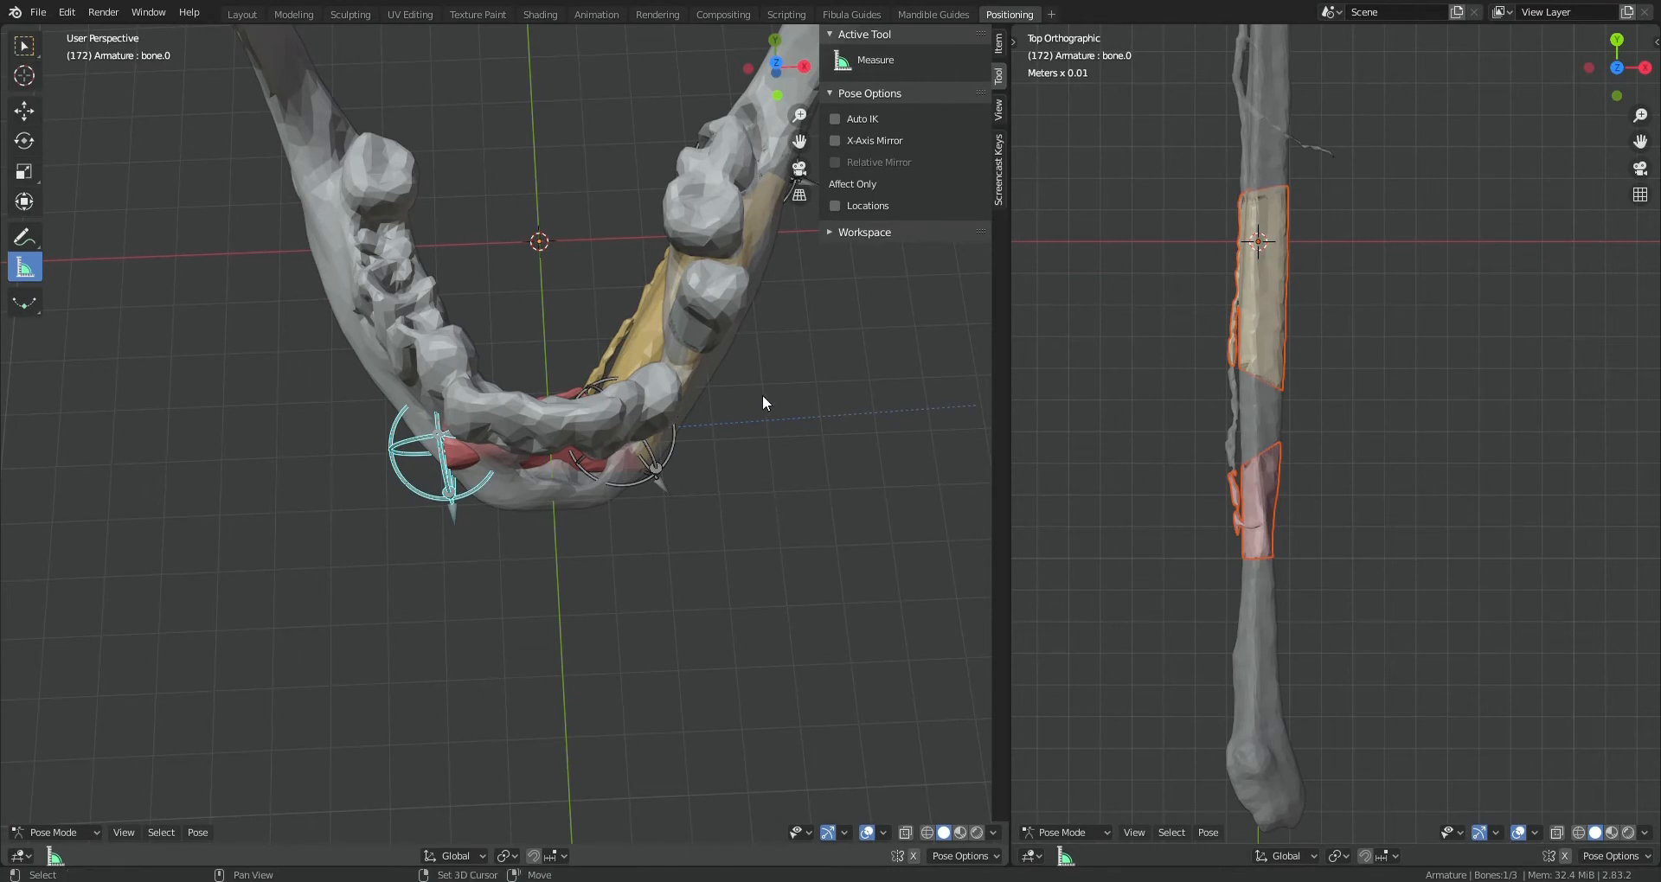
Inspect how both fibula segments sit in the mandible from above, checking their alignment beneath the teeth
{"action": "middle_click_drag", "start_coordinate": [763, 398], "coordinate": [778, 555], "text": "shift"}
{"action": "scroll", "coordinate": [780, 620], "scroll_direction": "up", "scroll_amount": 2}
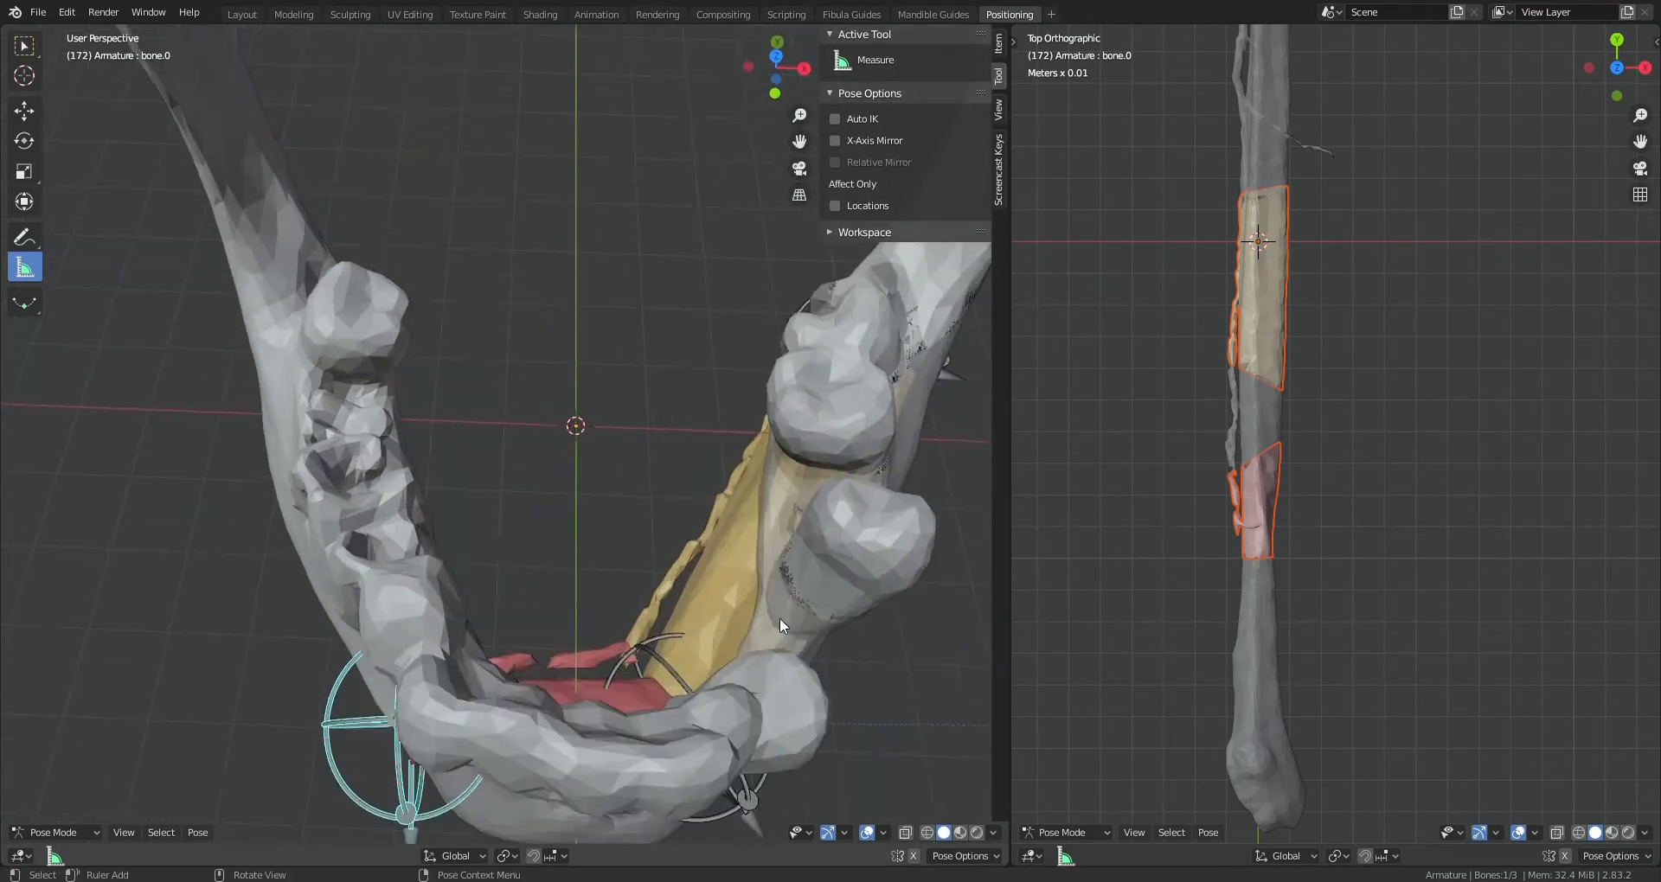
{"action": "middle_click_drag", "start_coordinate": [780, 619], "coordinate": [798, 459]}
{"action": "scroll", "coordinate": [792, 495], "scroll_direction": "down", "scroll_amount": 4}
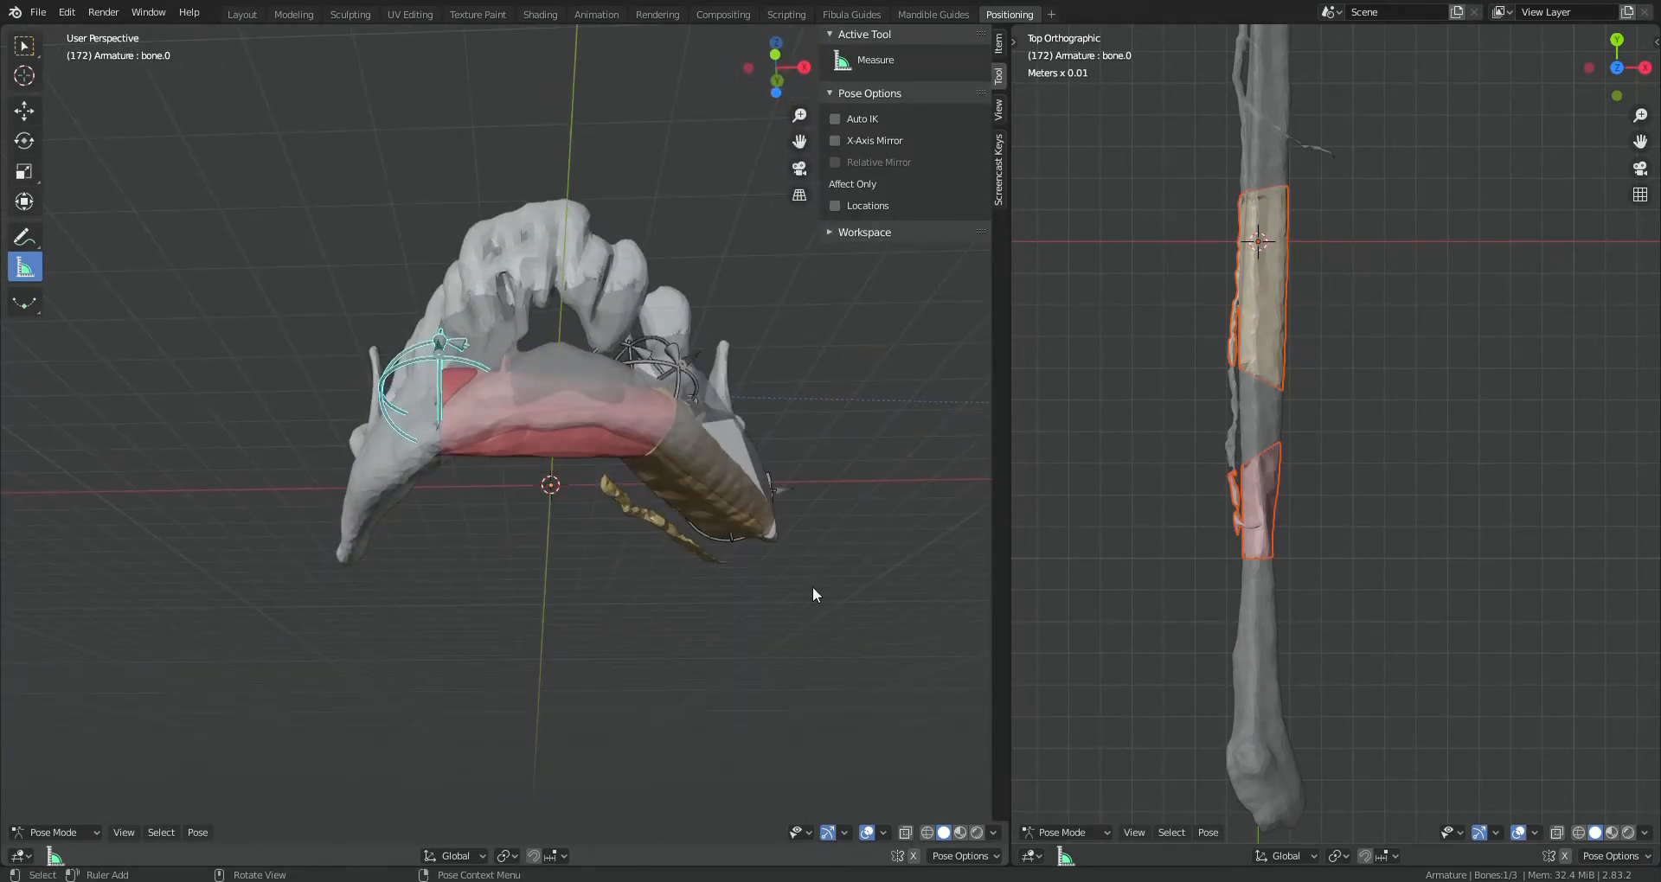
{"action": "middle_click_drag", "start_coordinate": [812, 587], "coordinate": [715, 649]}
{"action": "scroll", "coordinate": [741, 559], "scroll_direction": "up", "scroll_amount": 2}
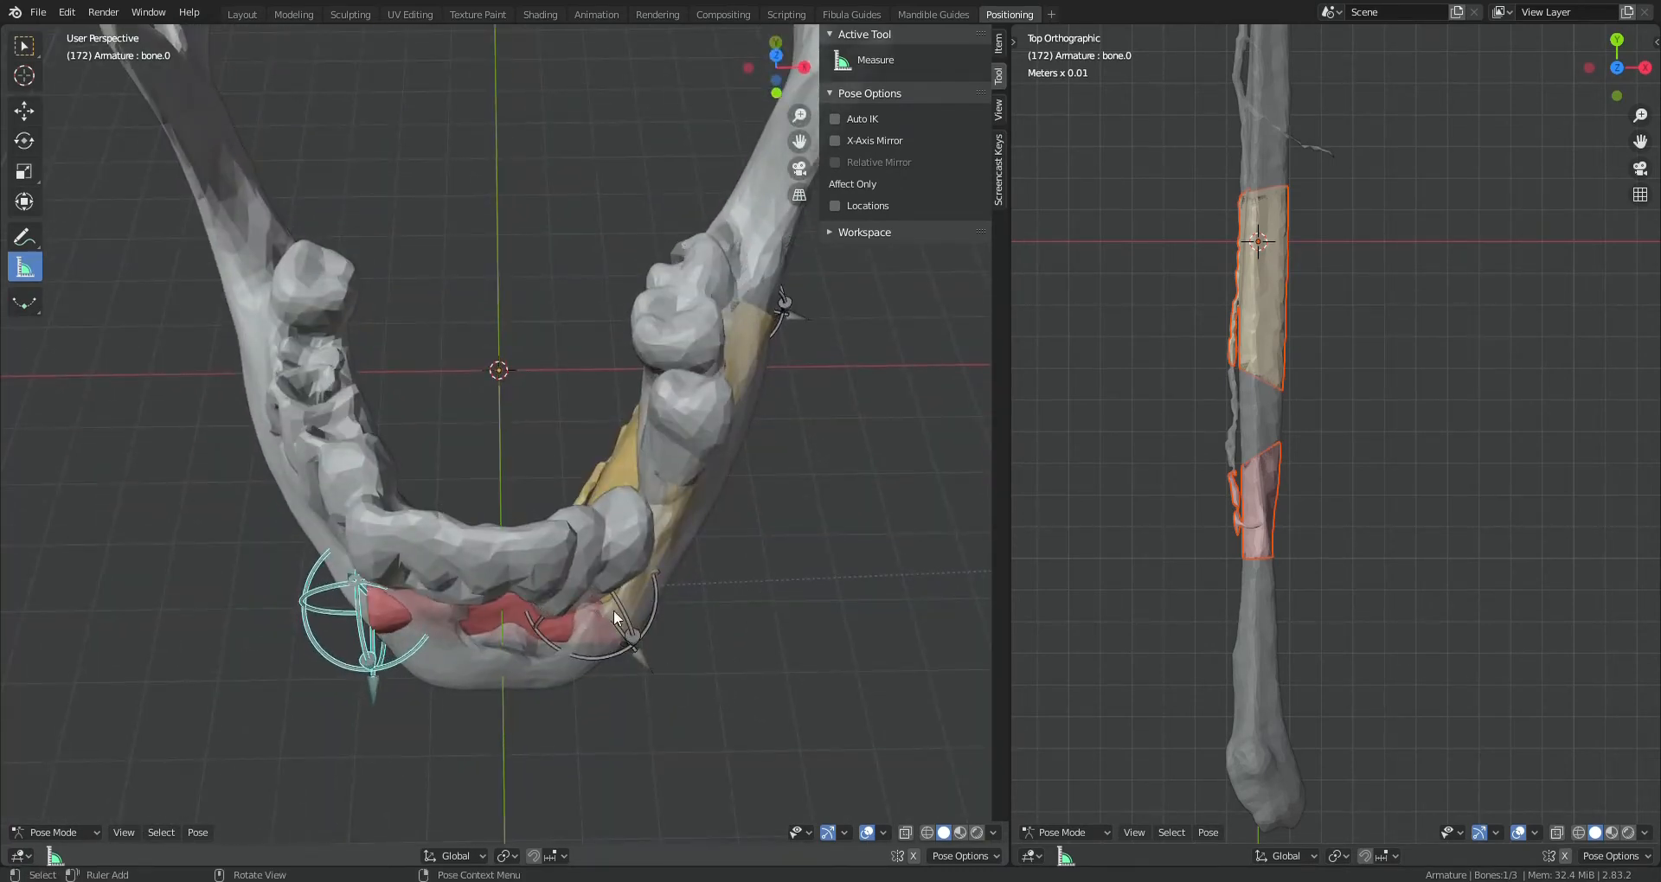
{"action": "middle_click_drag", "start_coordinate": [603, 606], "coordinate": [603, 630]}
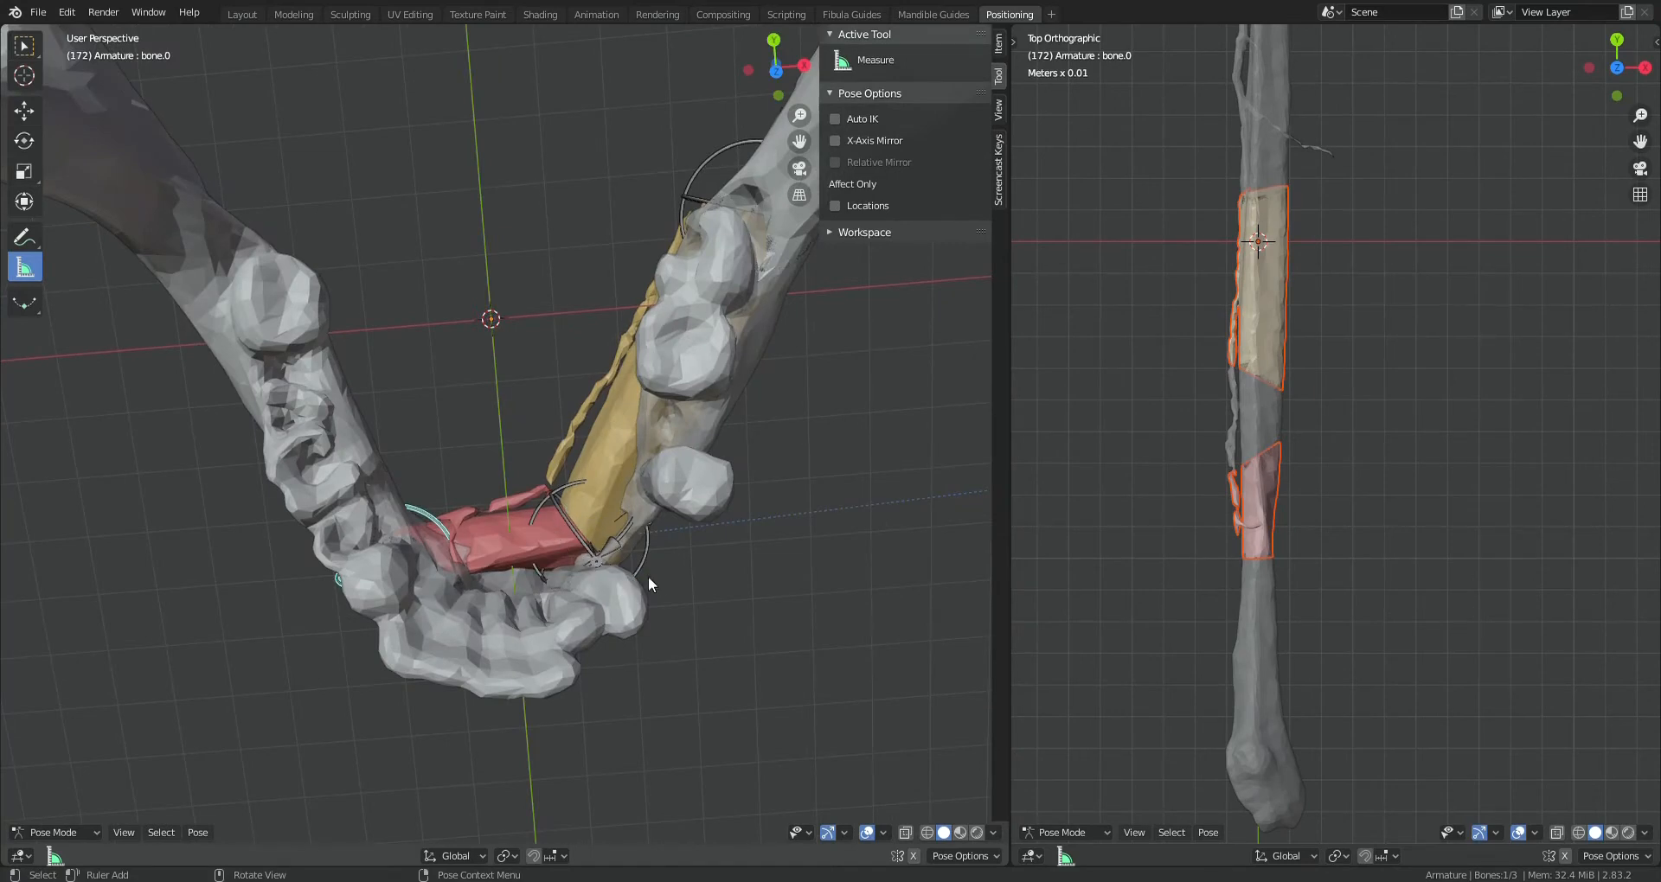
{"action": "middle_click_drag", "start_coordinate": [722, 628], "coordinate": [749, 664]}
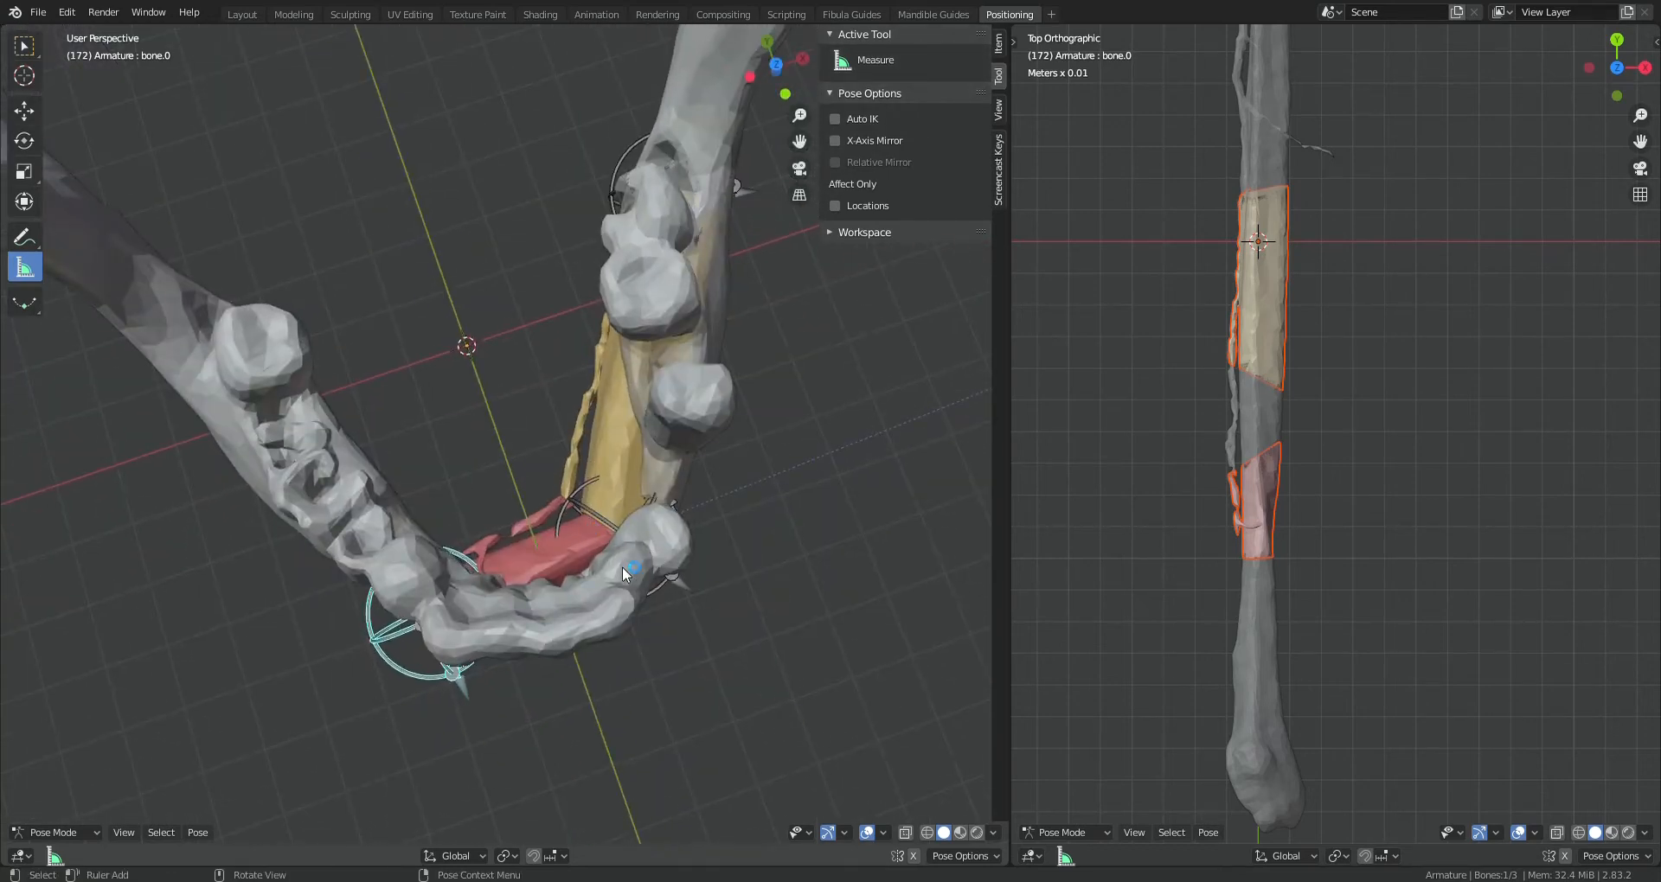
{"action": "middle_click_drag", "start_coordinate": [748, 572], "coordinate": [405, 457]}
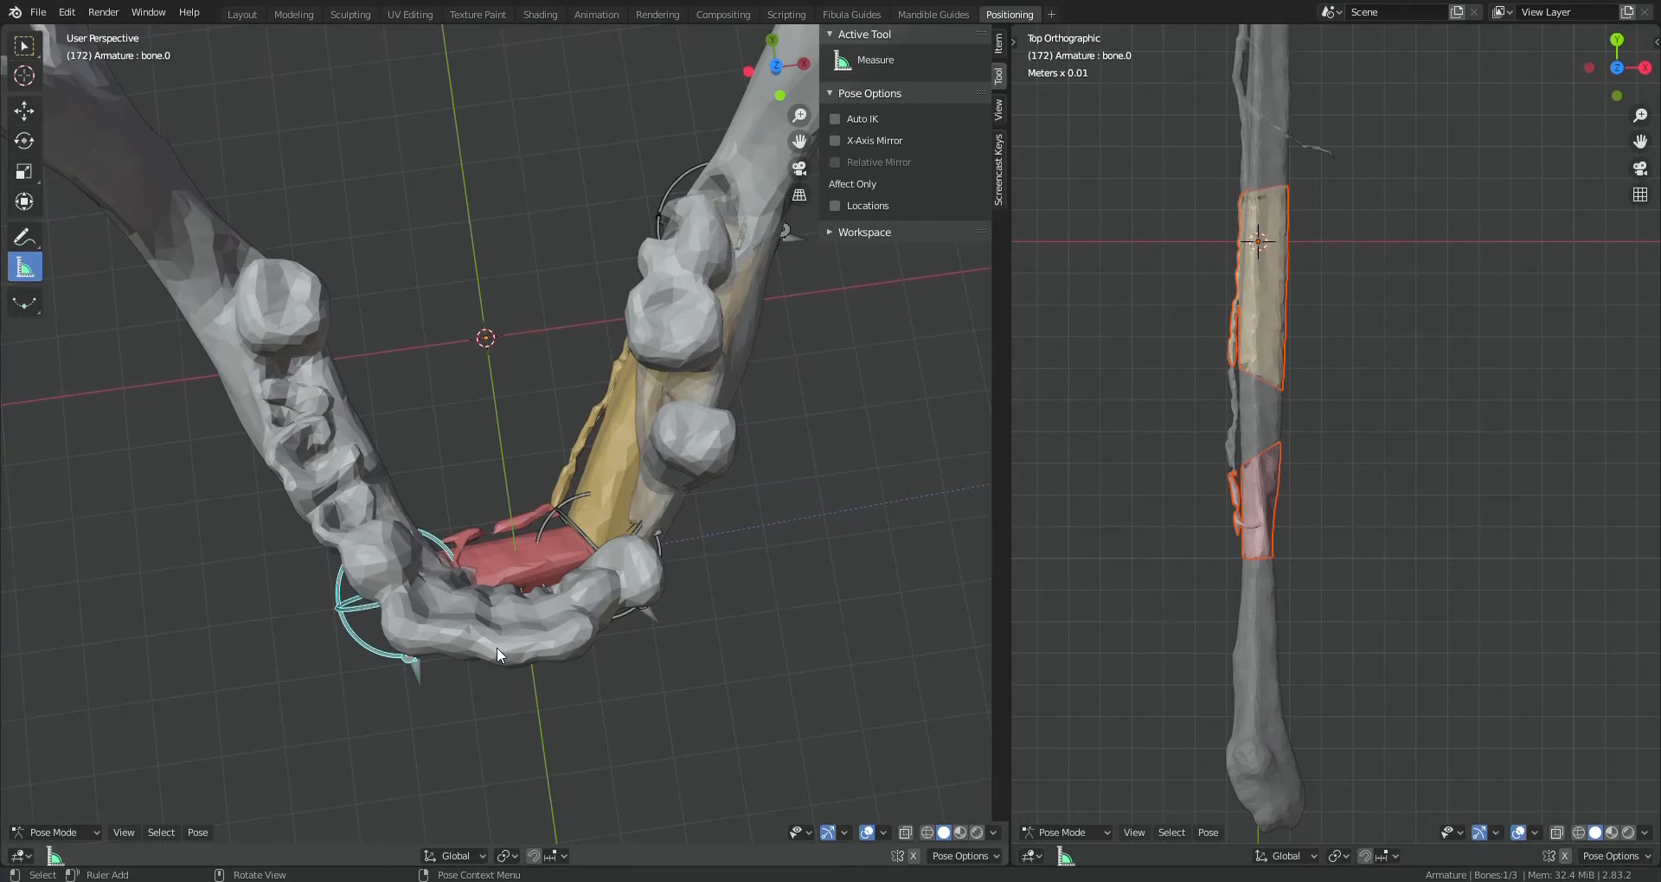
{"action": "middle_click_drag", "start_coordinate": [723, 636], "coordinate": [657, 602]}
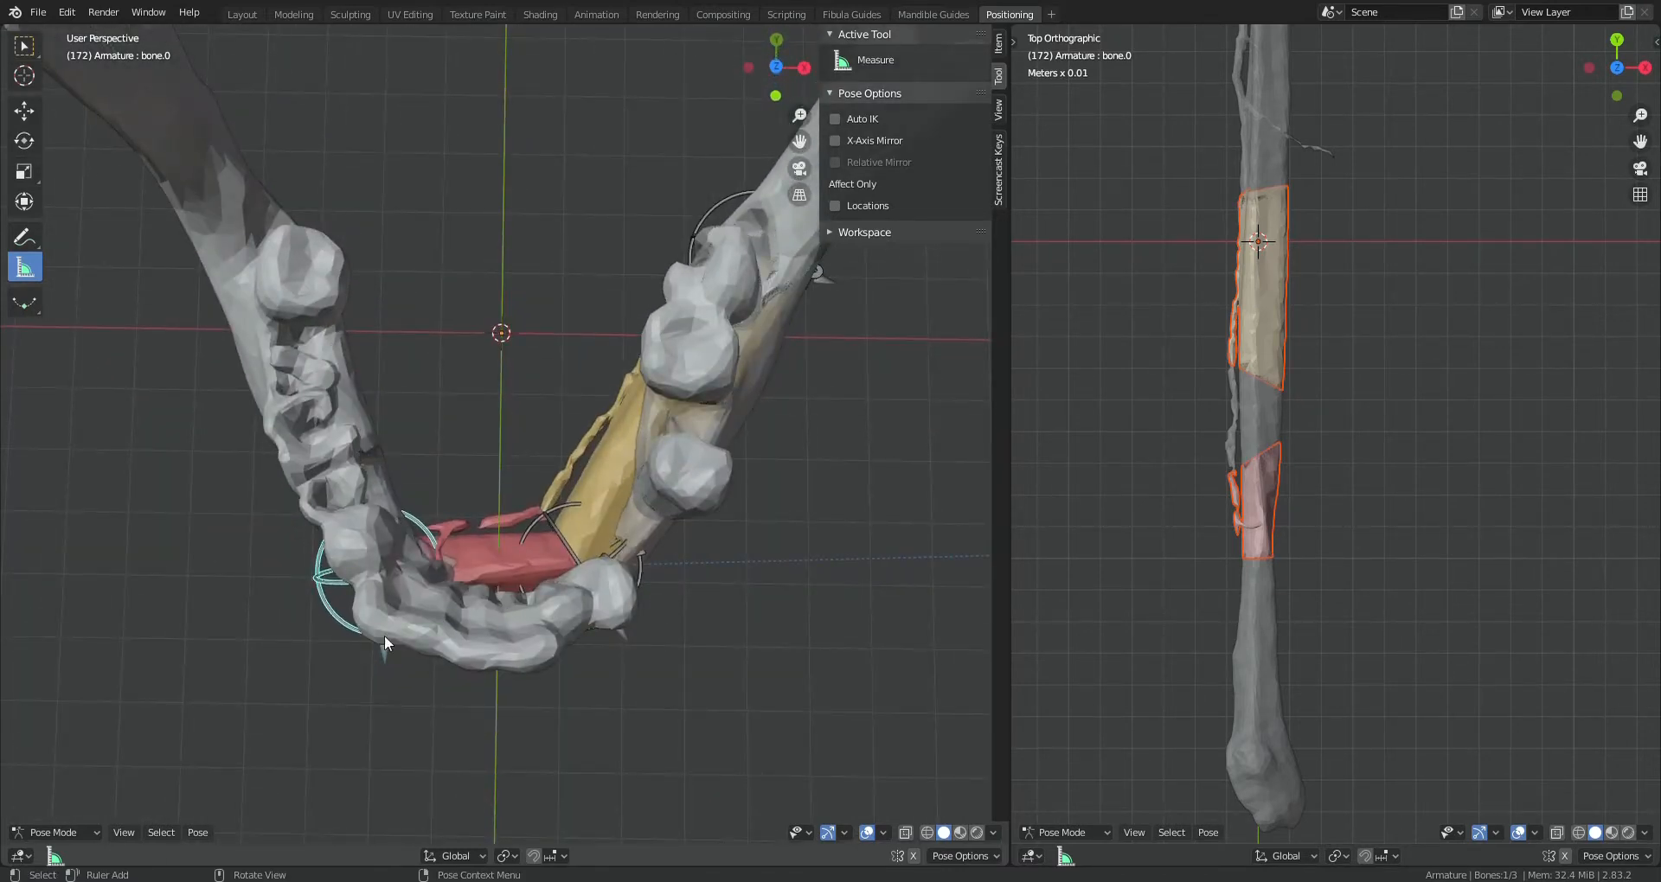
Inspect the junction and outer contour of both segments from below, from the front and from the side
{"action": "middle_click_drag", "start_coordinate": [455, 594], "coordinate": [626, 457]}
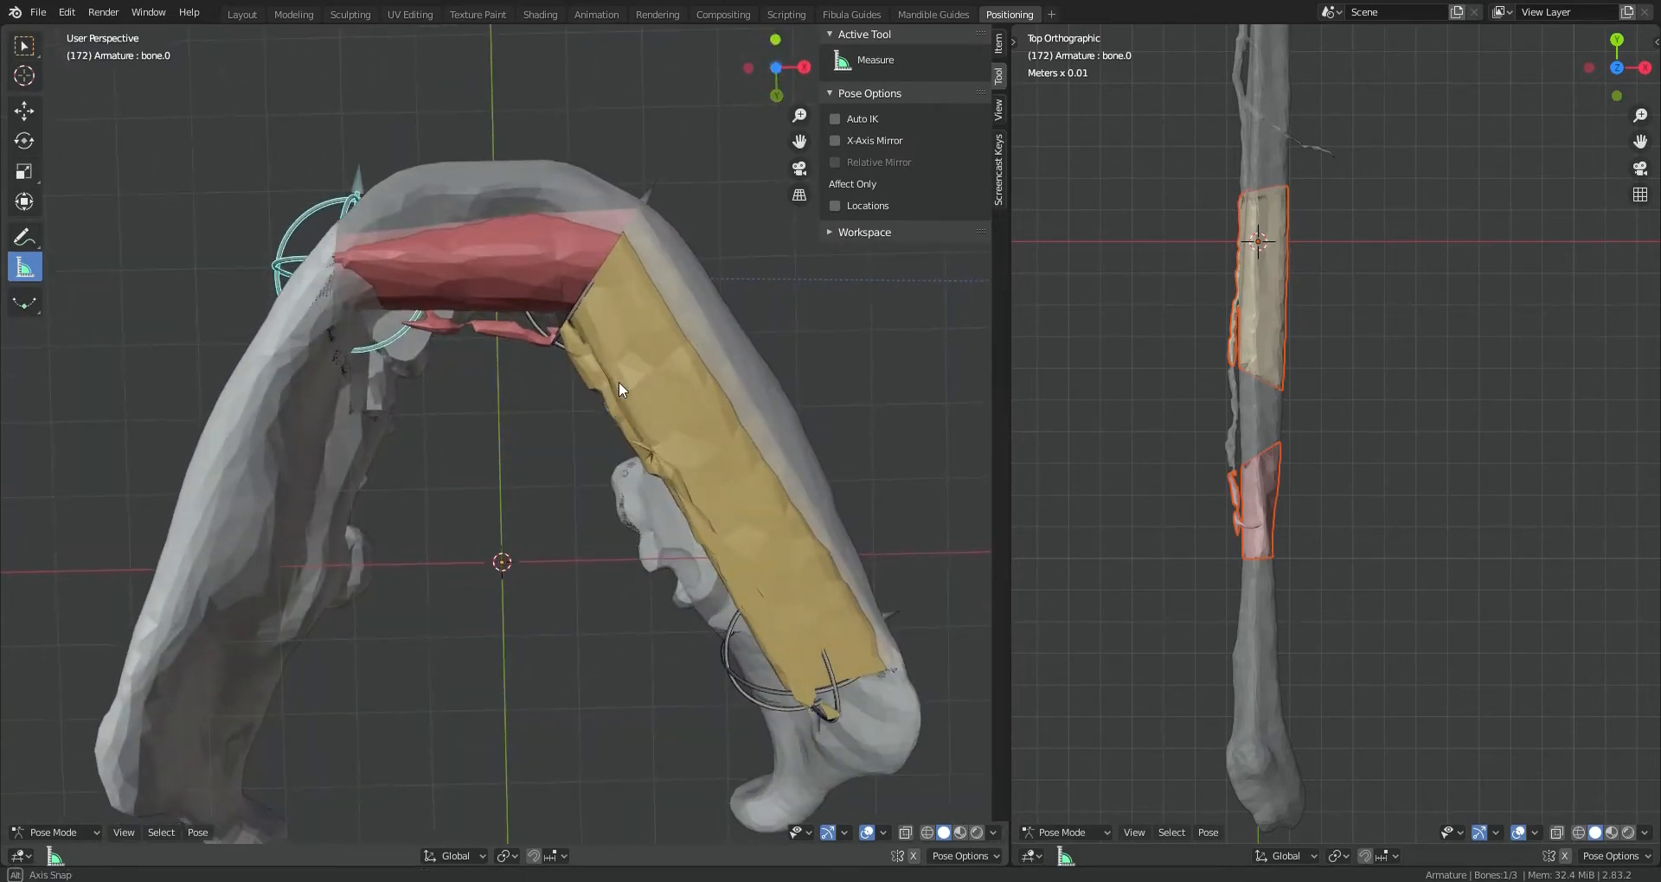
{"action": "middle_click_drag", "start_coordinate": [619, 382], "coordinate": [500, 303]}
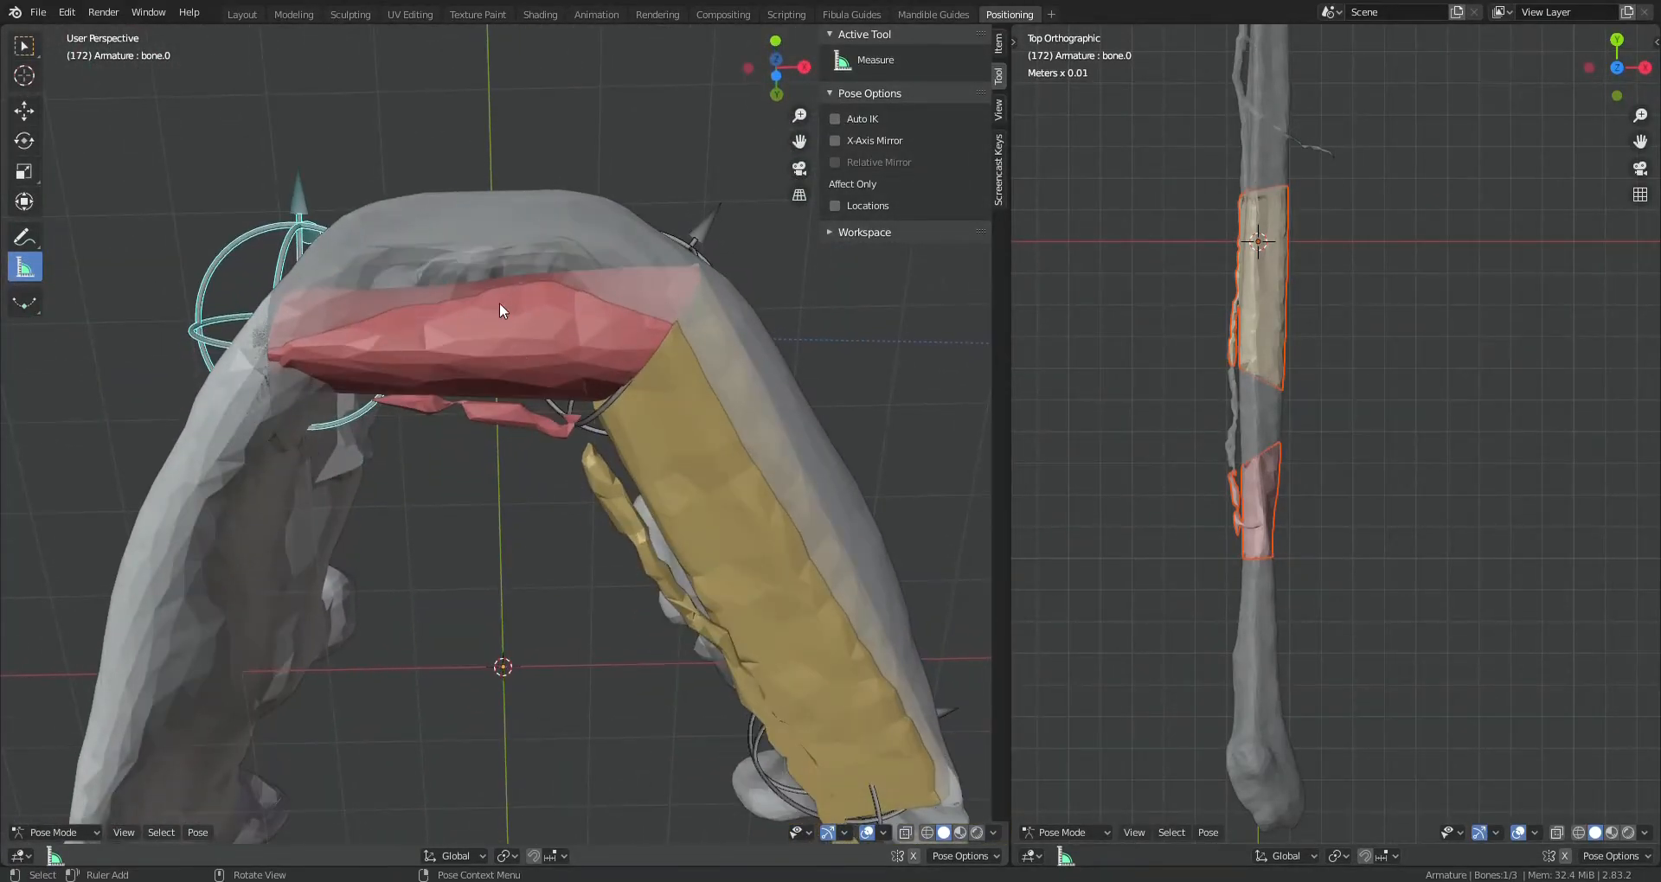
{"action": "middle_click_drag", "start_coordinate": [485, 208], "coordinate": [508, 320]}
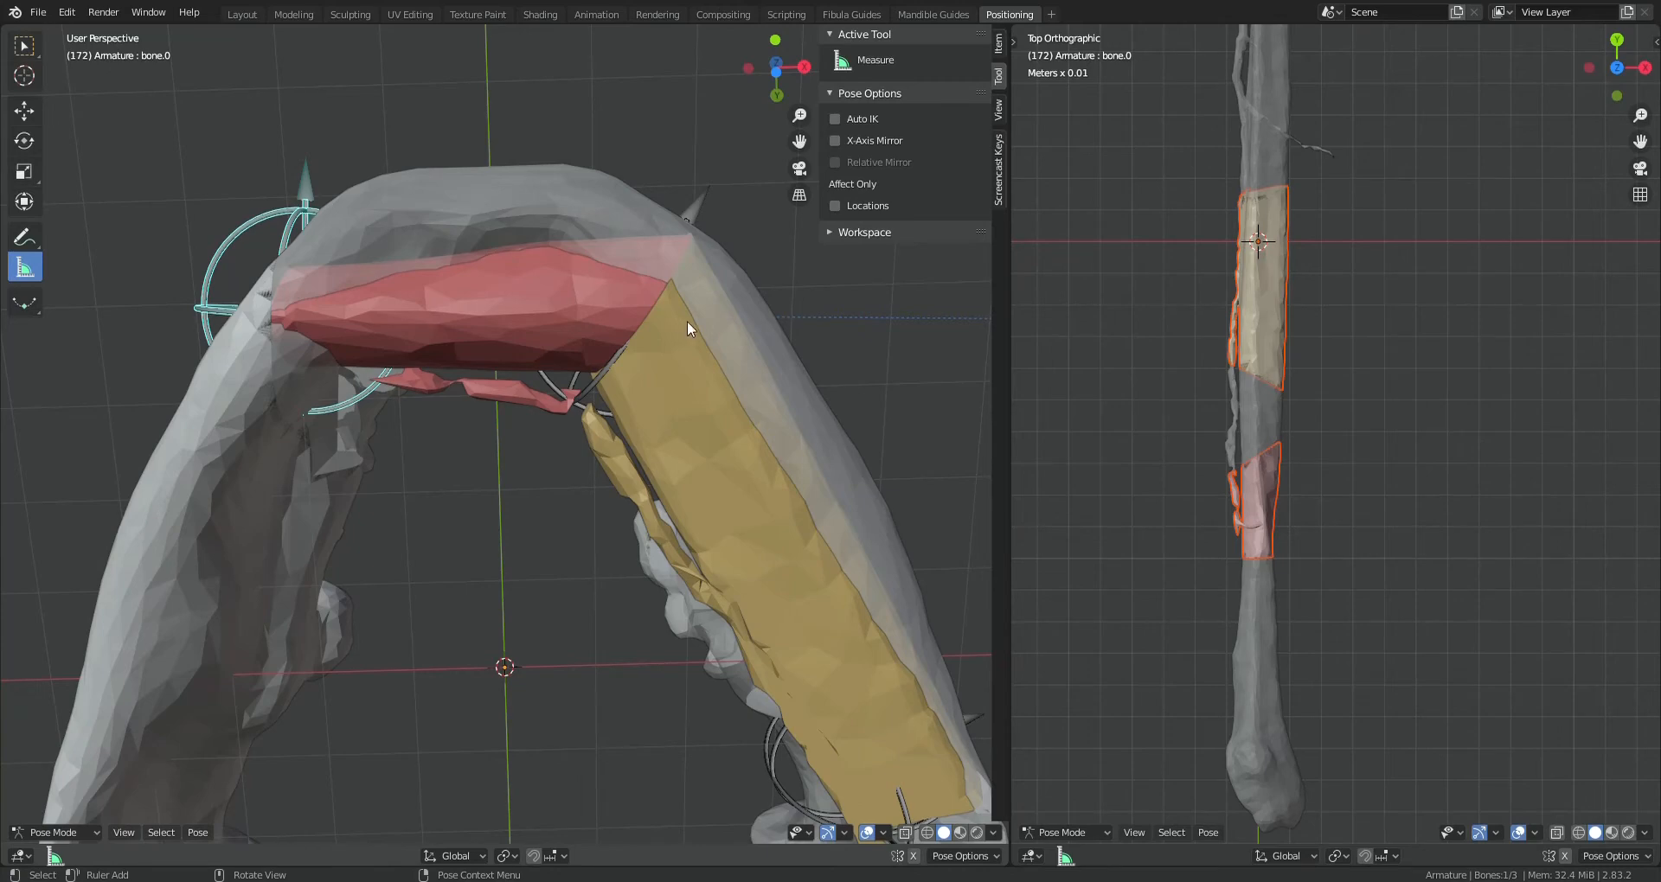
{"action": "middle_click_drag", "start_coordinate": [500, 173], "coordinate": [515, 320]}
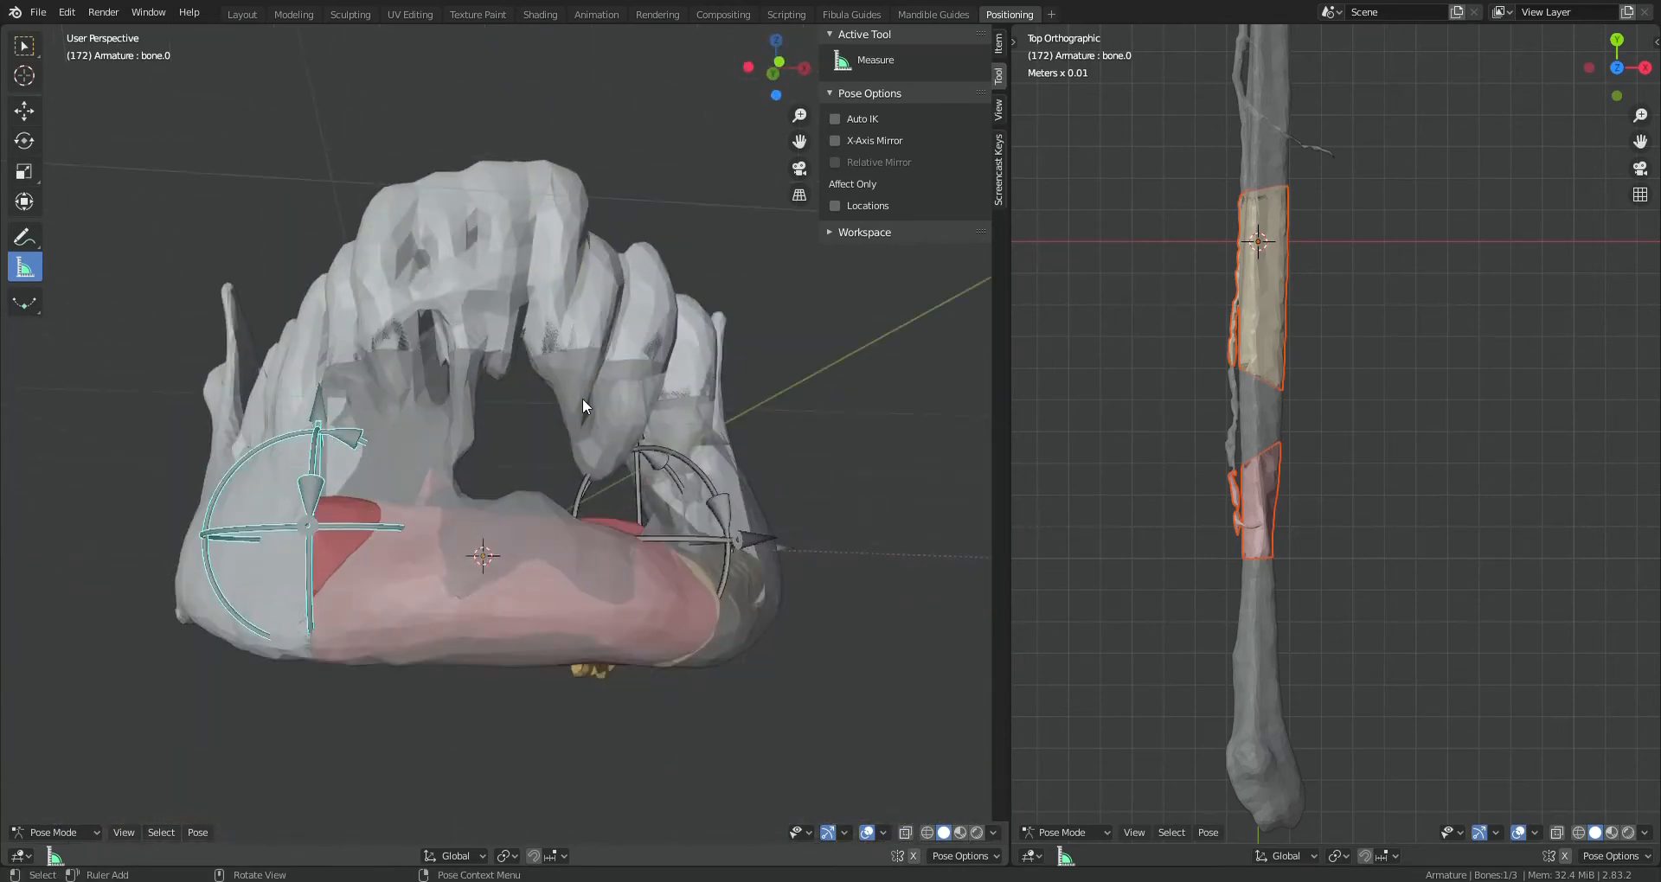
{"action": "middle_click_drag", "start_coordinate": [583, 398], "coordinate": [640, 502]}
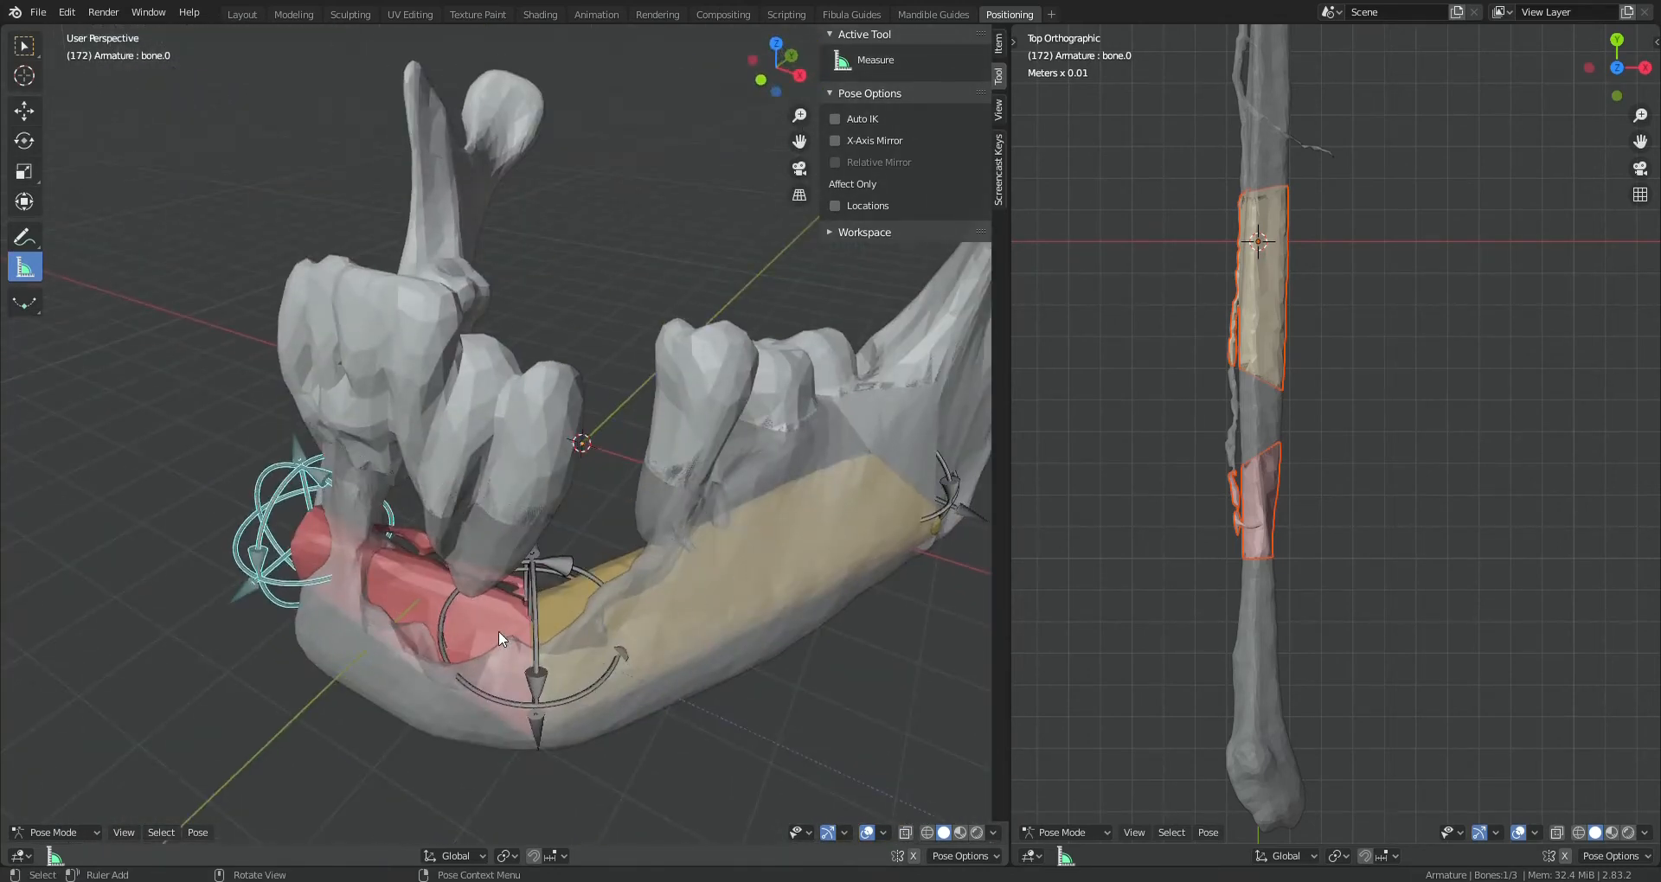
{"action": "middle_click_drag", "start_coordinate": [499, 635], "coordinate": [611, 527]}
{"action": "scroll", "coordinate": [675, 599], "scroll_direction": "up", "scroll_amount": 3}
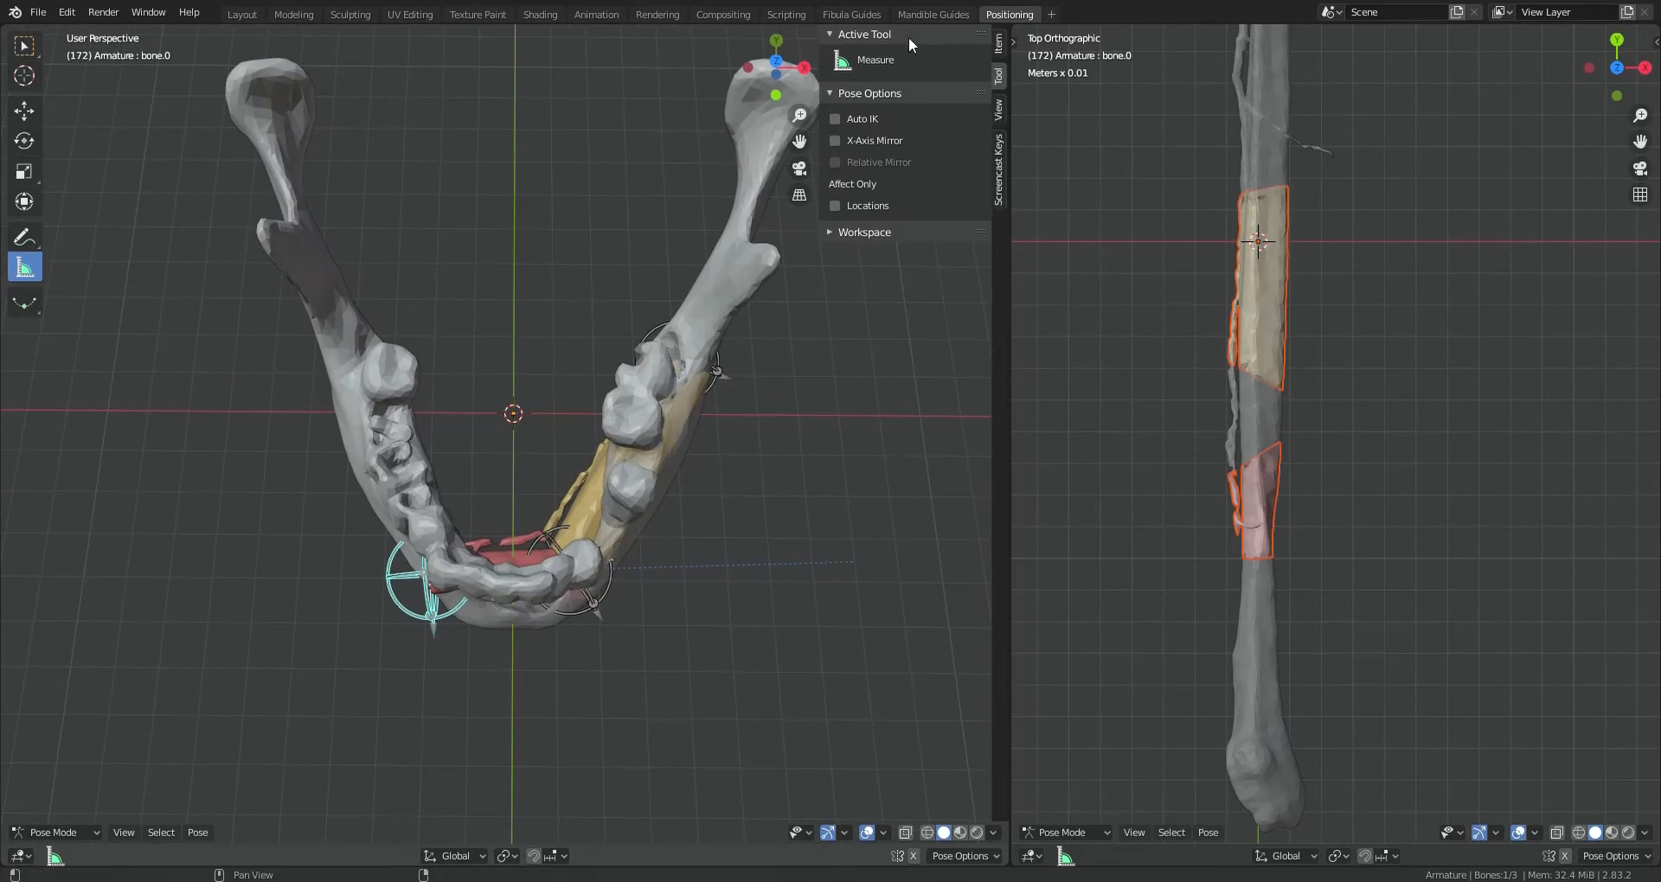
Leave pose mode and generate the cutting planes for the two fibula segments
{"action": "left_click", "coordinate": [584, 473]}
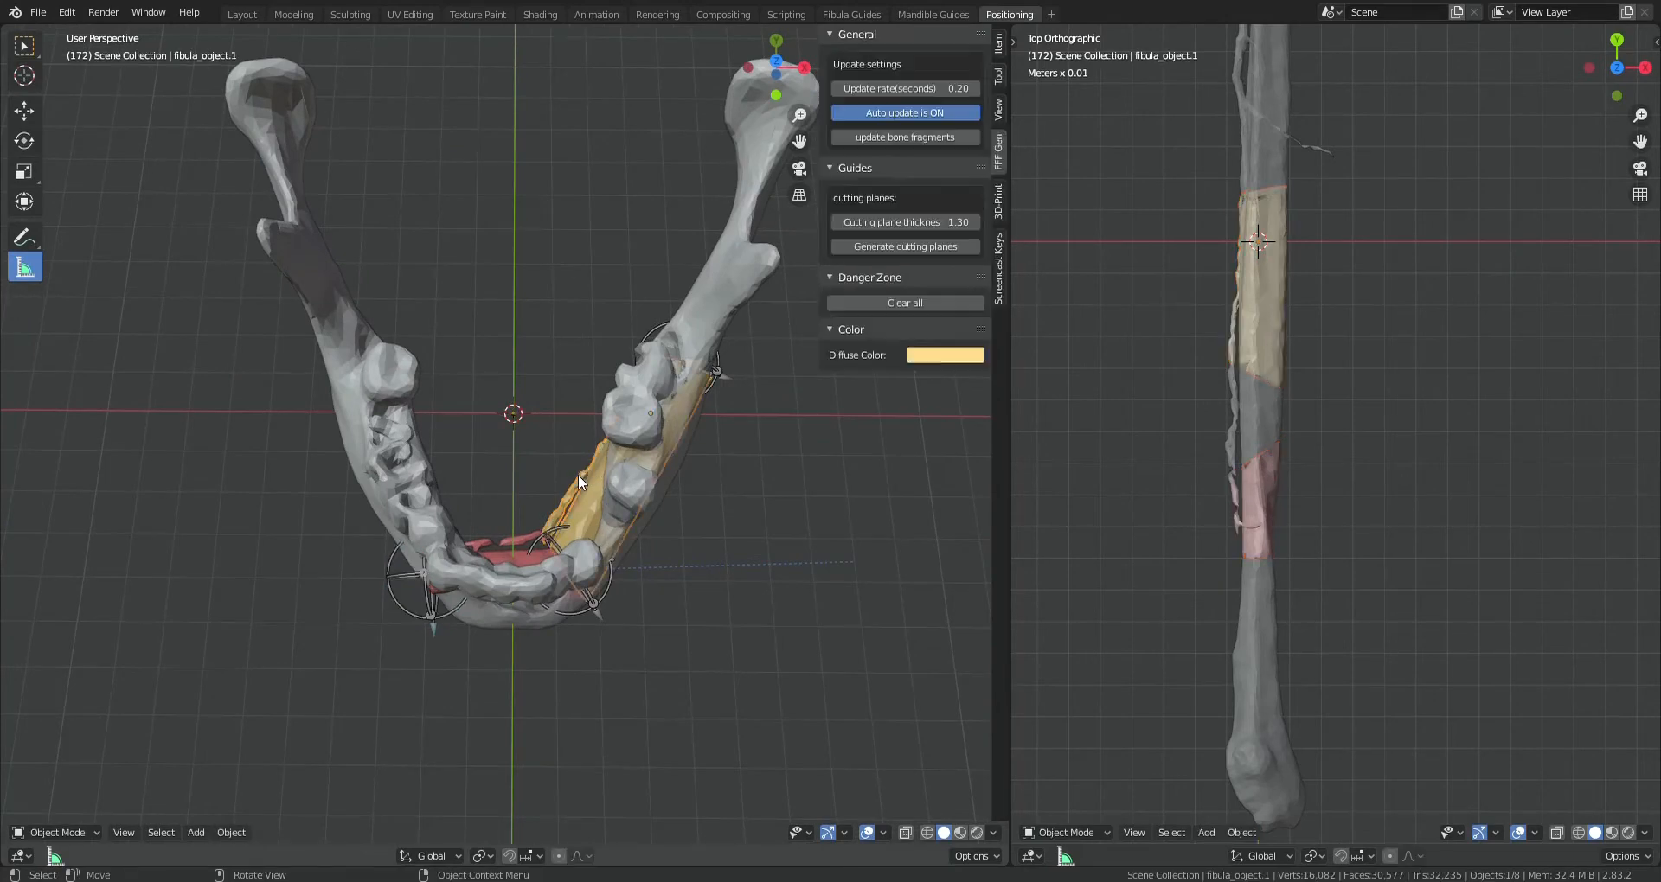
{"action": "left_click", "coordinate": [852, 14]}
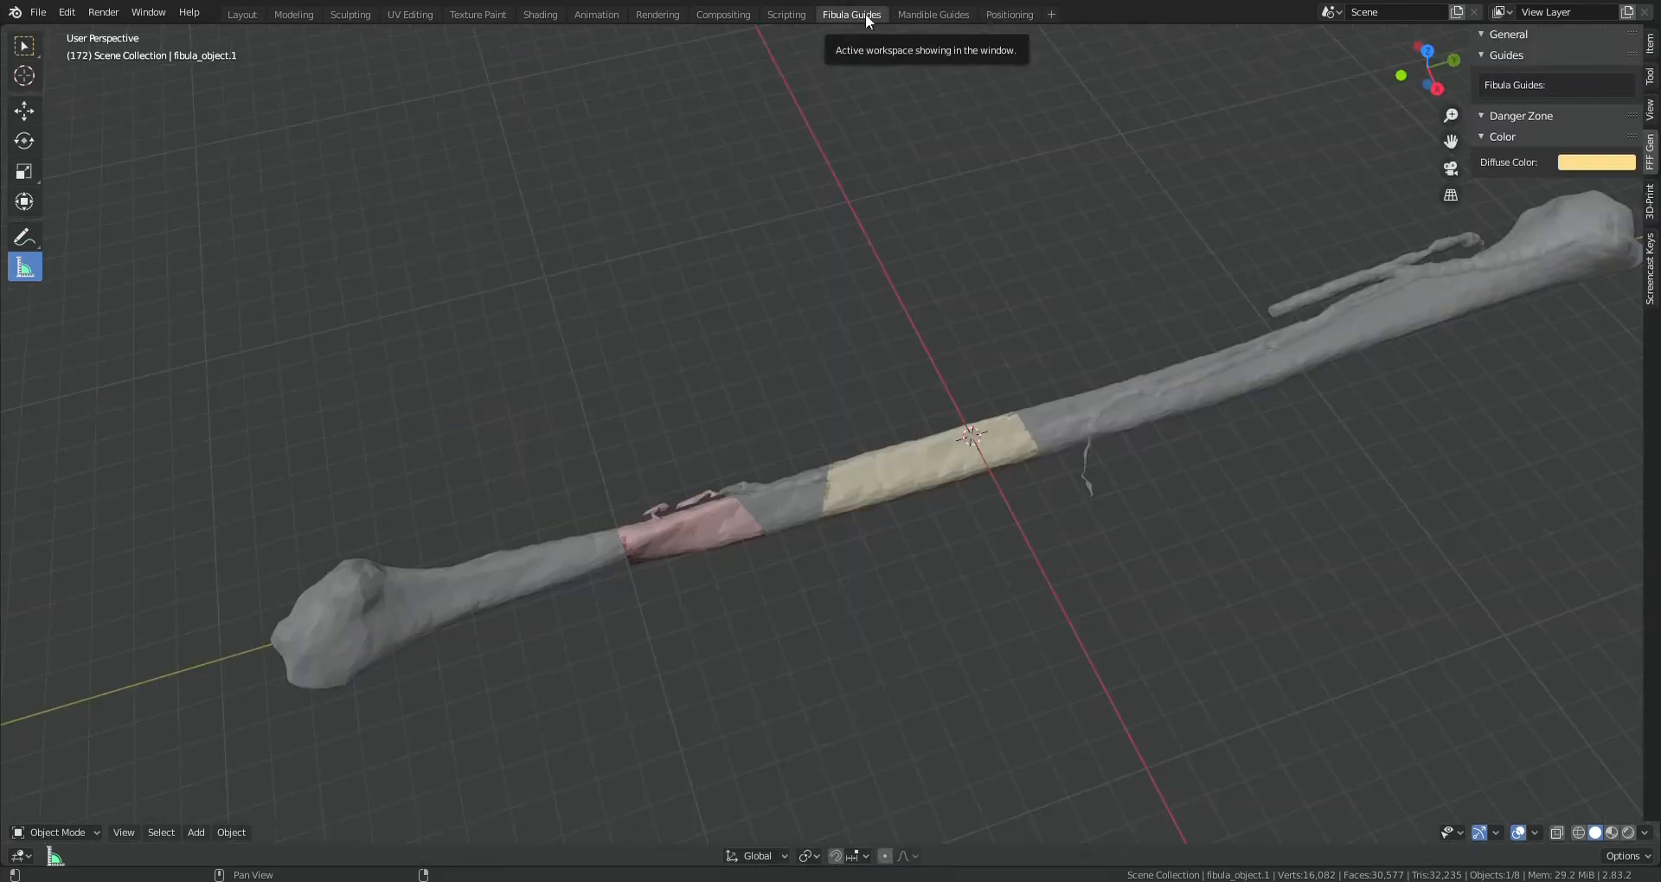
{"action": "left_click", "coordinate": [1010, 15]}
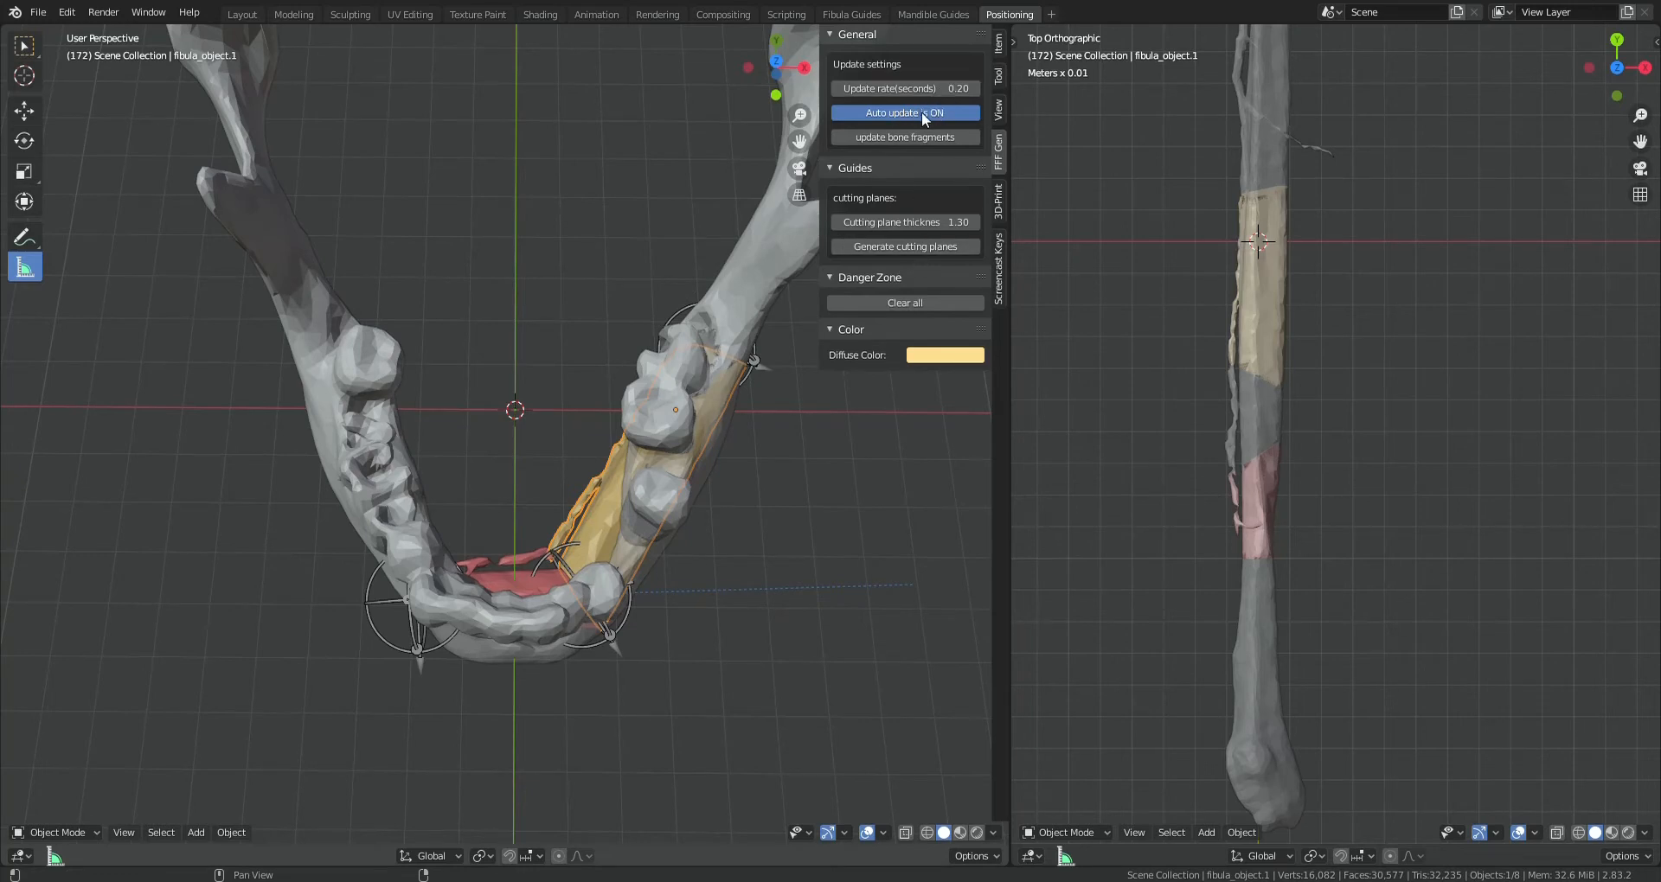
{"action": "scroll", "coordinate": [1290, 444], "scroll_direction": "up", "scroll_amount": 2}
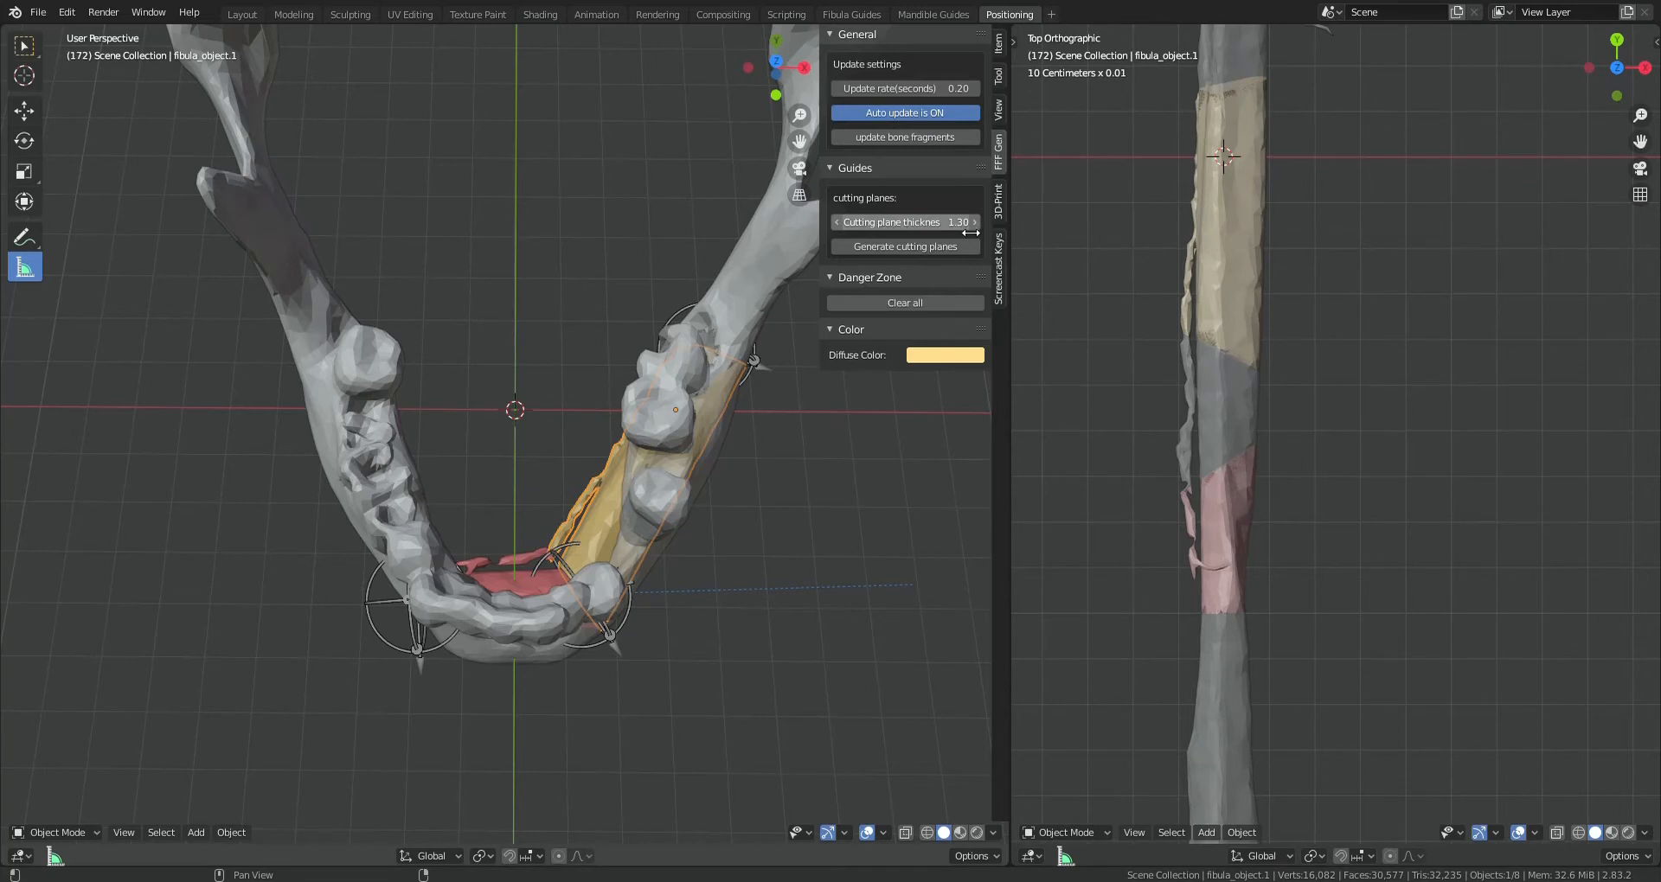
{"action": "left_click", "coordinate": [915, 246]}
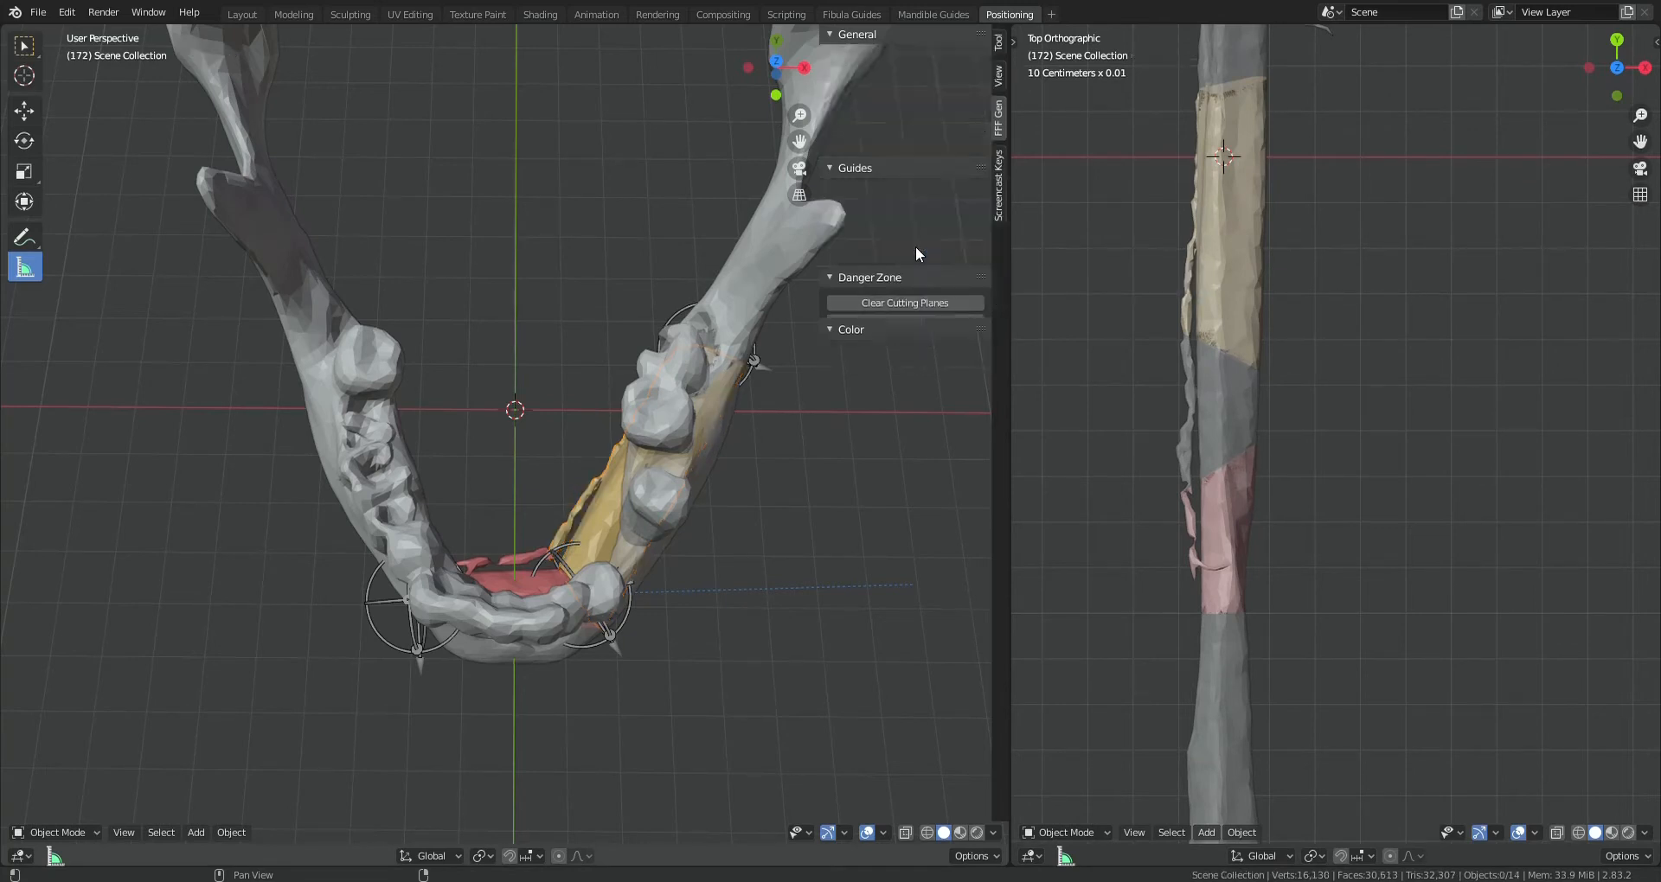
In the Fibula Guides workspace, move the cutting plane at the yellow segment's outer end slightly outward along global Y
{"action": "left_click", "coordinate": [834, 13]}
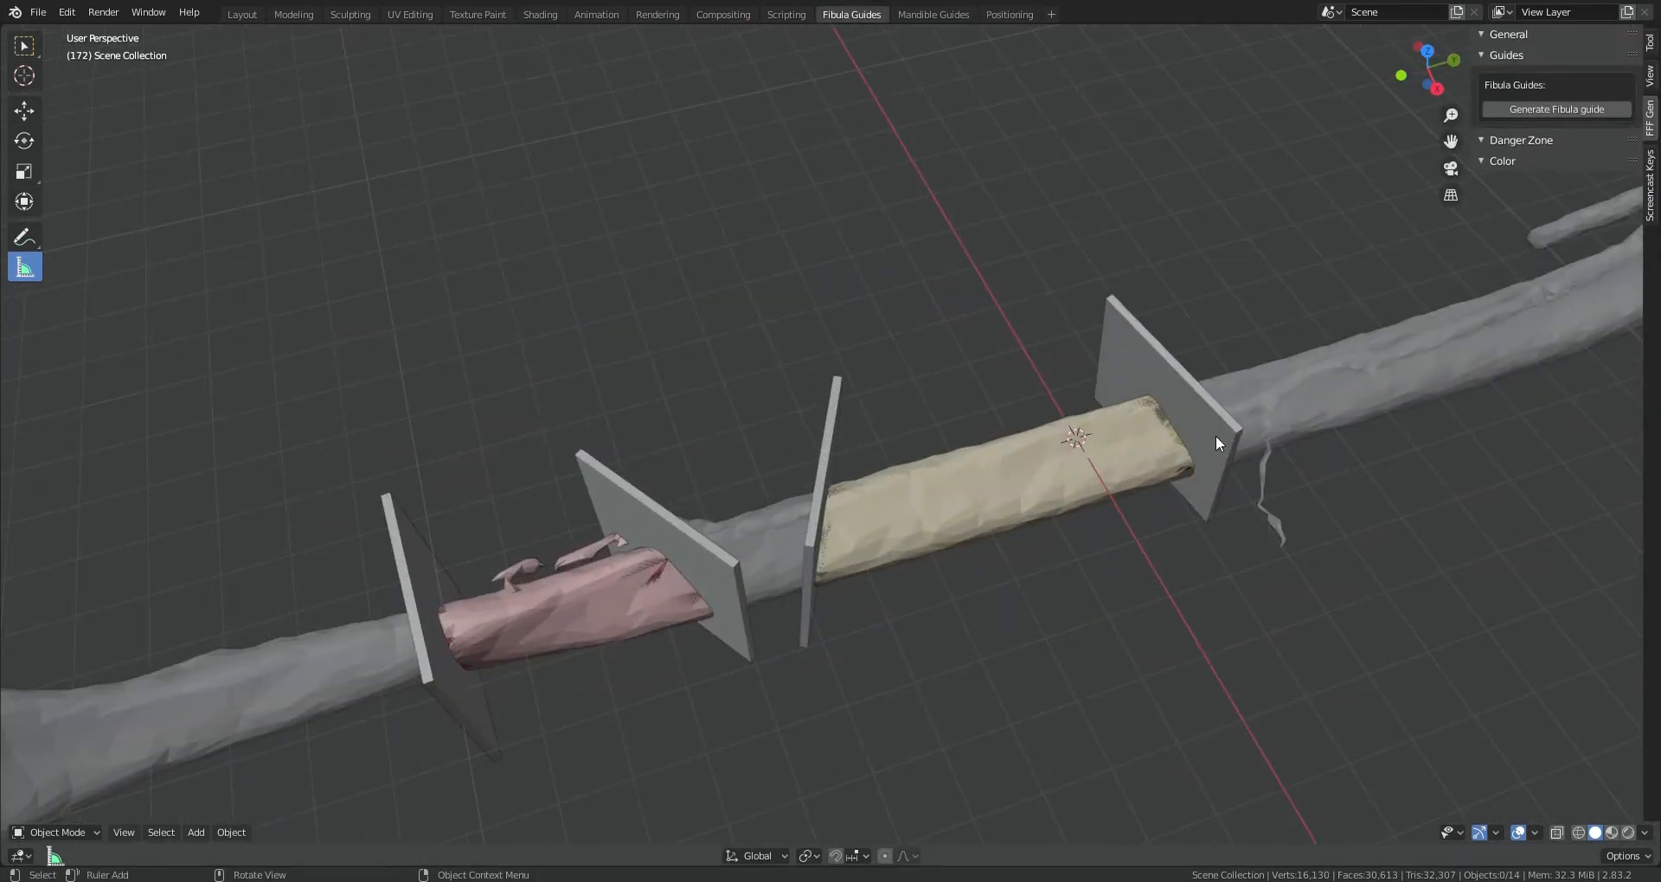
{"action": "left_click", "coordinate": [1217, 435]}
{"action": "key", "text": "KP_7"}
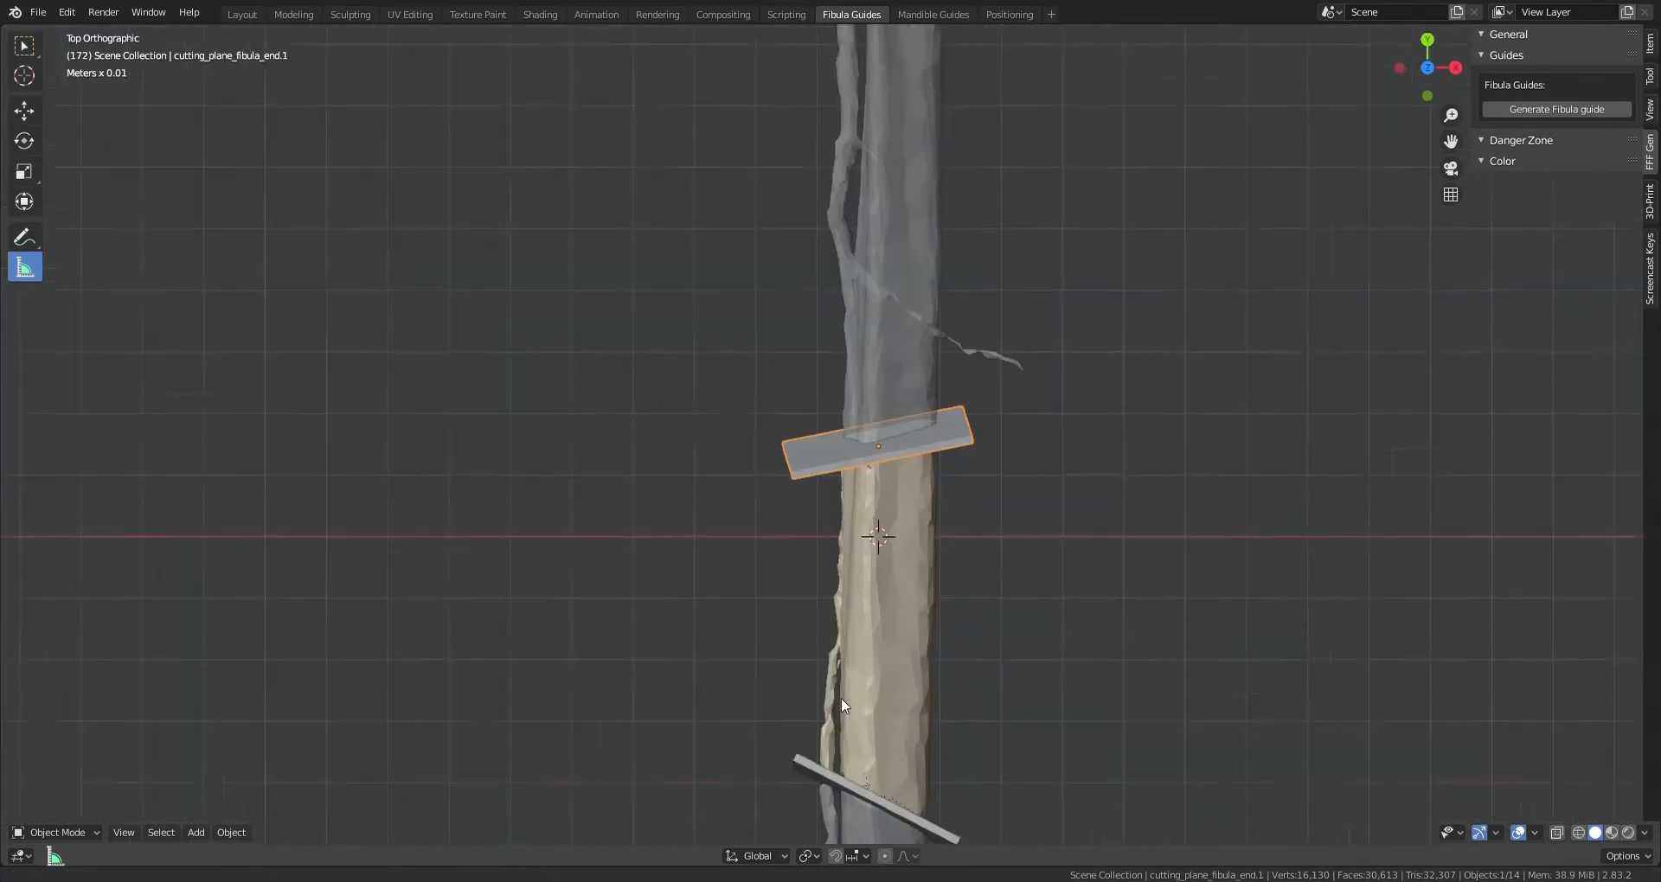
{"action": "middle_click_drag", "start_coordinate": [840, 698], "coordinate": [746, 843], "text": "shift"}
{"action": "middle_click_drag", "start_coordinate": [994, 434], "coordinate": [984, 112], "text": "shift"}
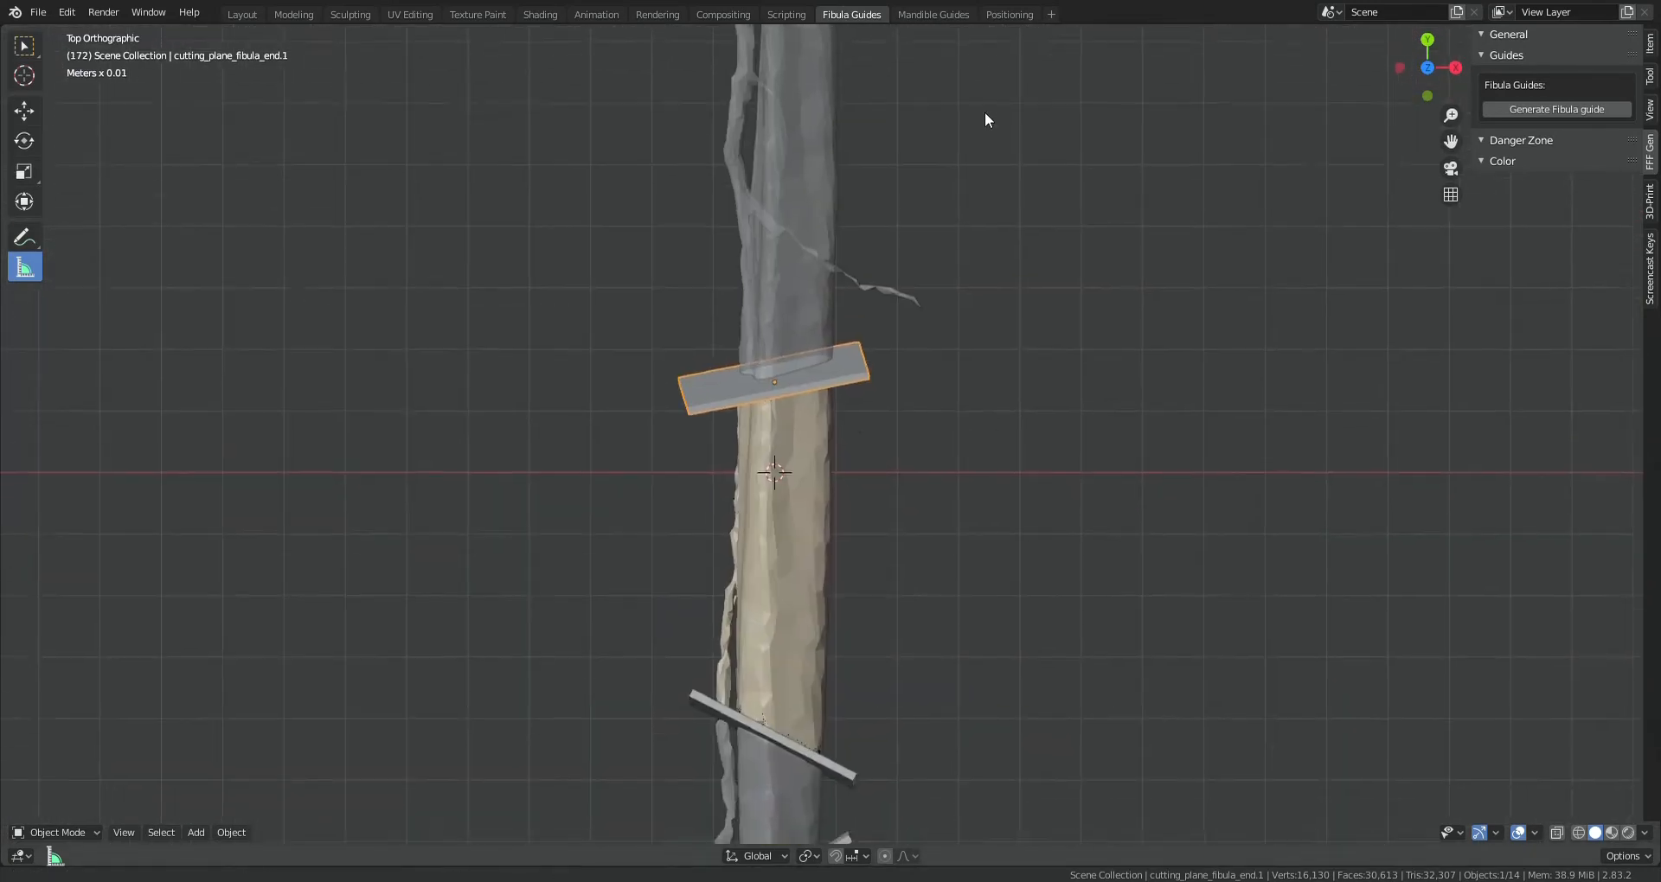
{"action": "scroll", "coordinate": [995, 190], "scroll_direction": "up", "scroll_amount": 3}
{"action": "key", "text": "g"}
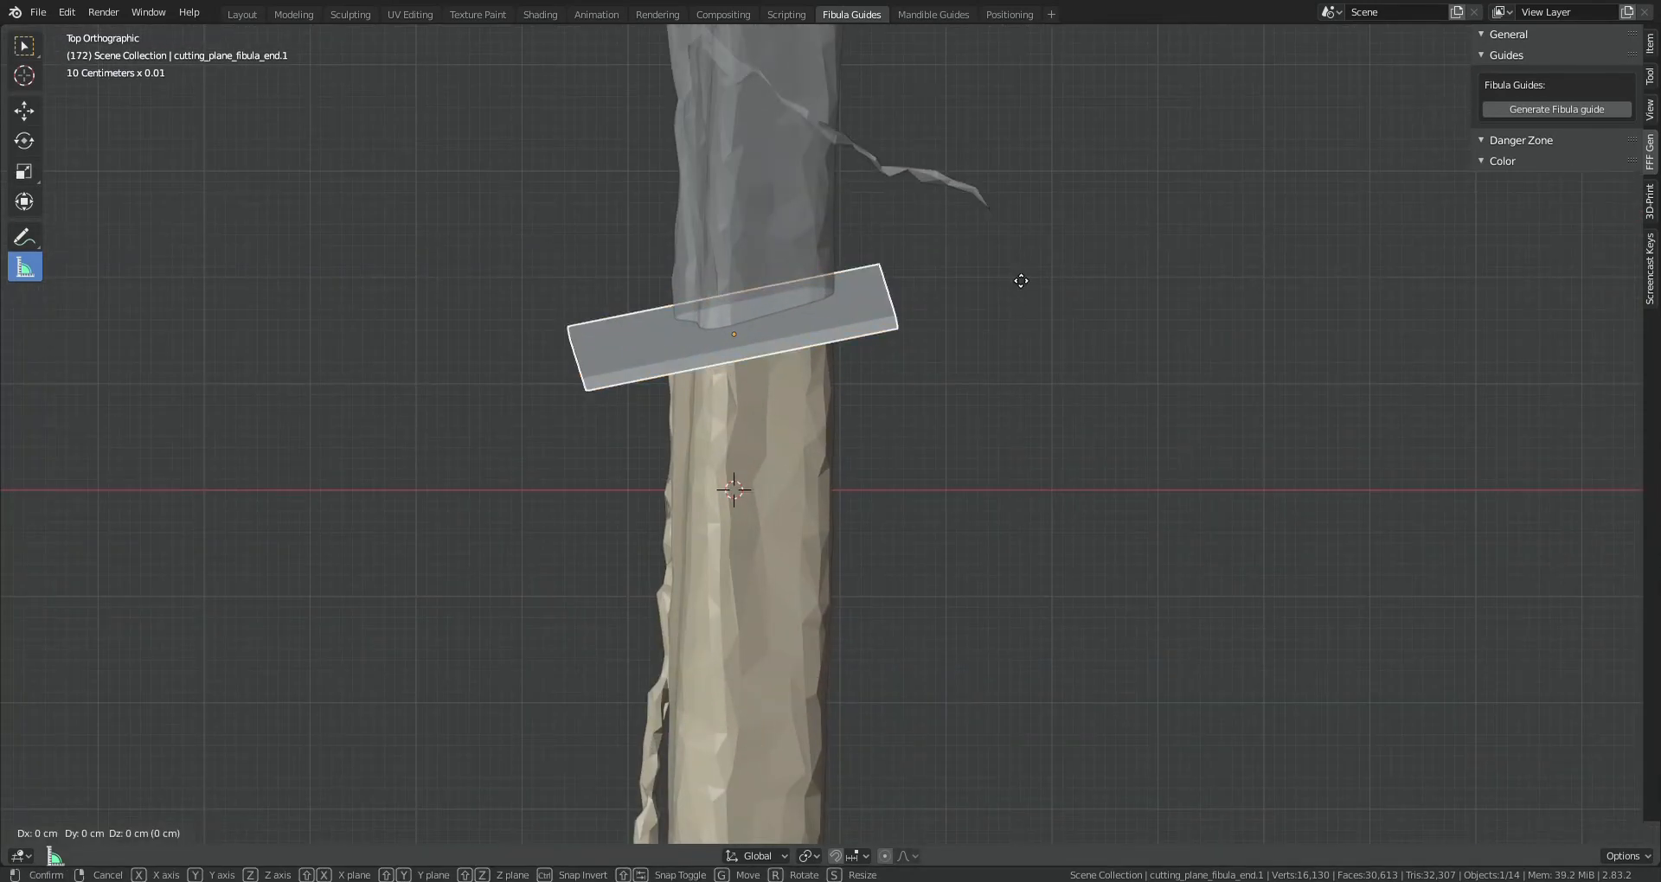
{"action": "key", "text": "y"}
{"action": "left_click", "coordinate": [1017, 268]}
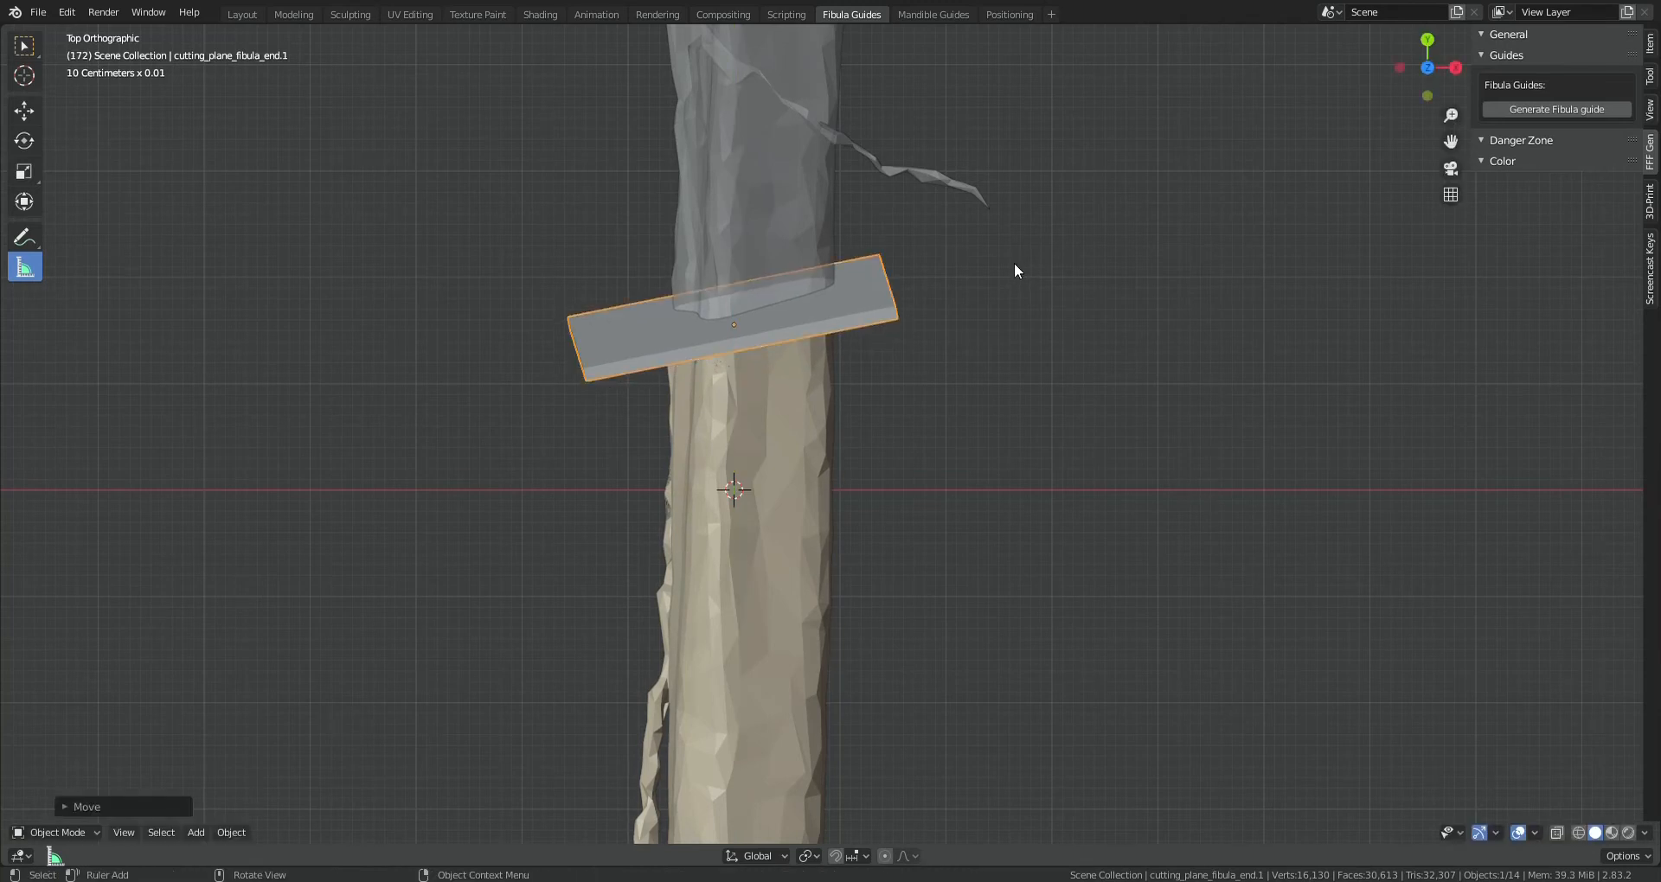
Move the cutting plane at the red segment's outer end slightly outward along global Y and check its fit against the bone
{"action": "middle_click_drag", "start_coordinate": [1014, 263], "coordinate": [540, 352]}
{"action": "left_click", "coordinate": [299, 200]}
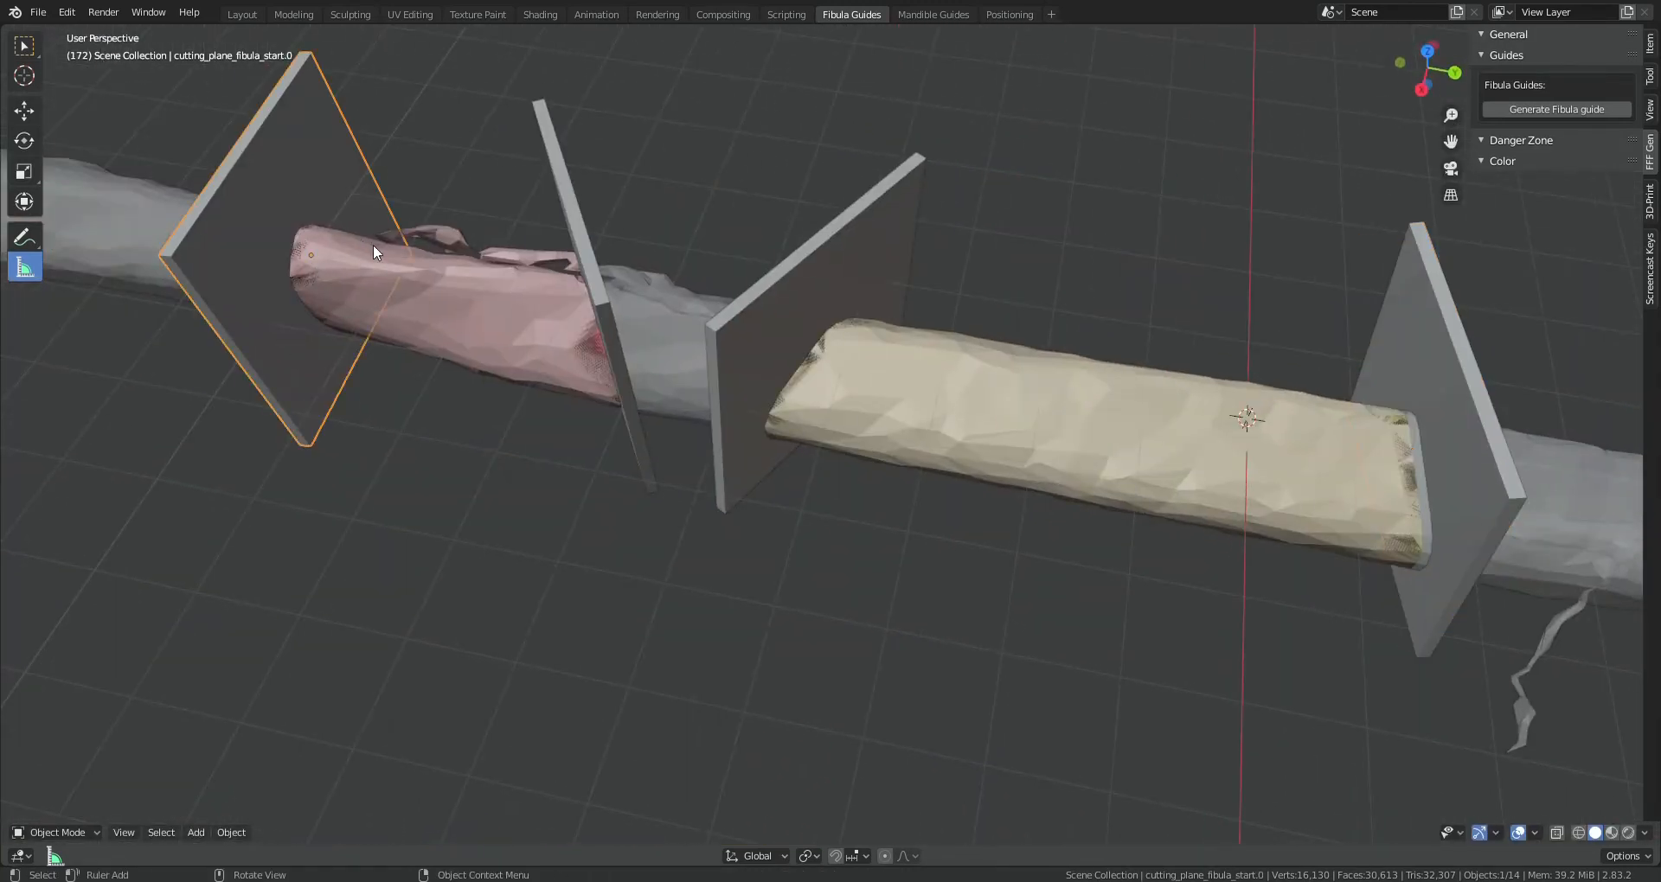
{"action": "key", "text": "KP_7"}
{"action": "middle_click_drag", "start_coordinate": [895, 644], "coordinate": [901, 456], "text": "shift"}
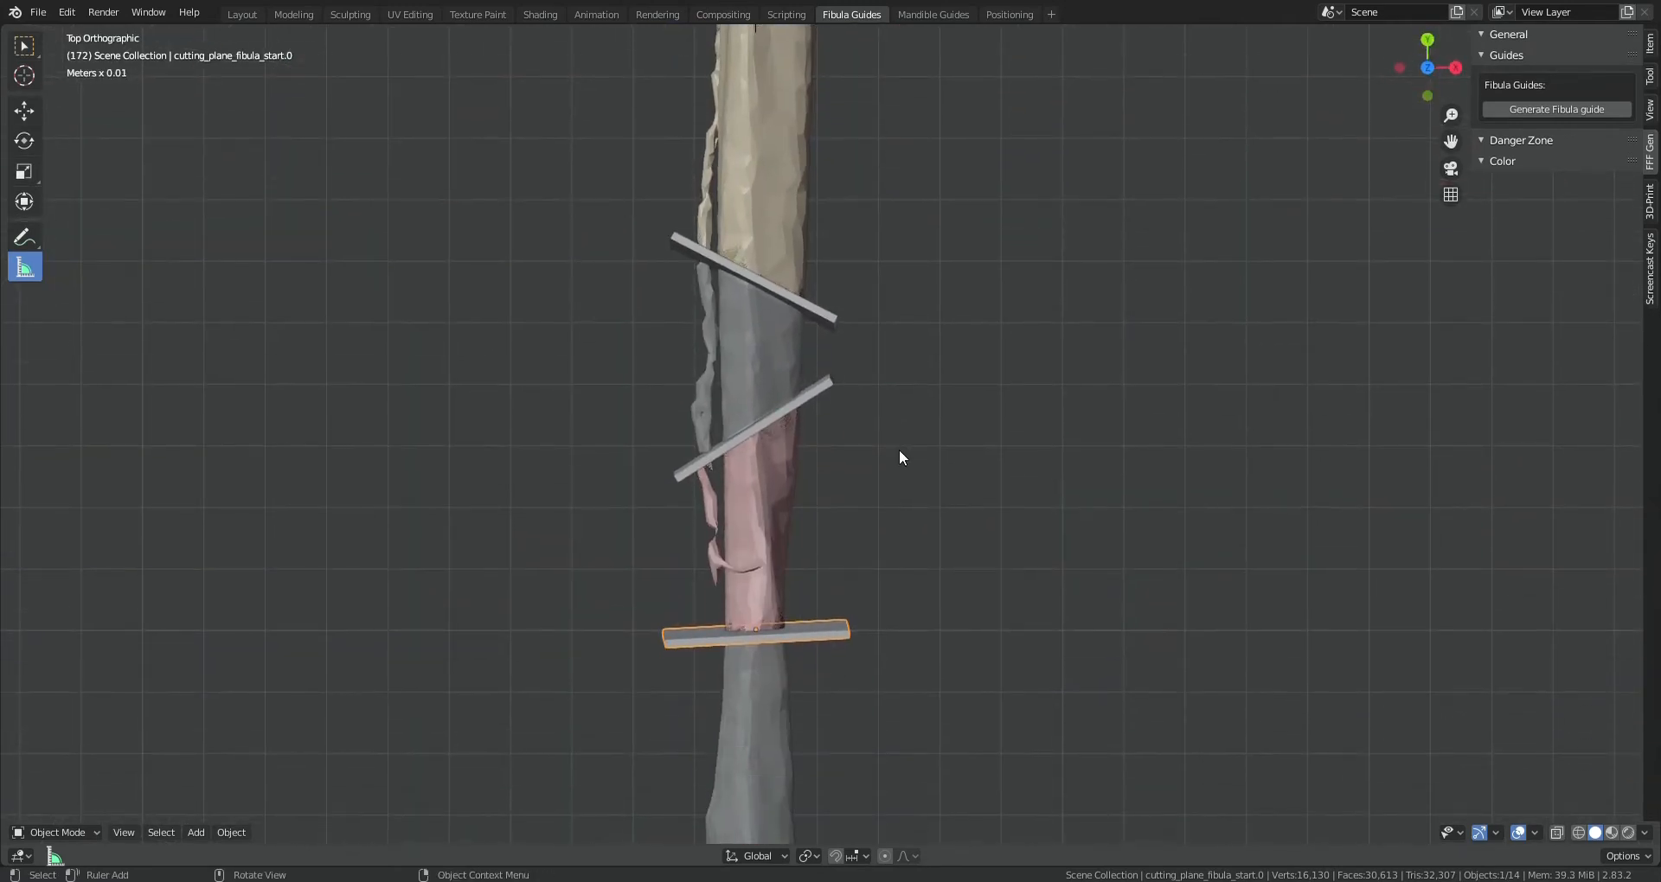
{"action": "key", "text": "g"}
{"action": "key", "text": "y"}
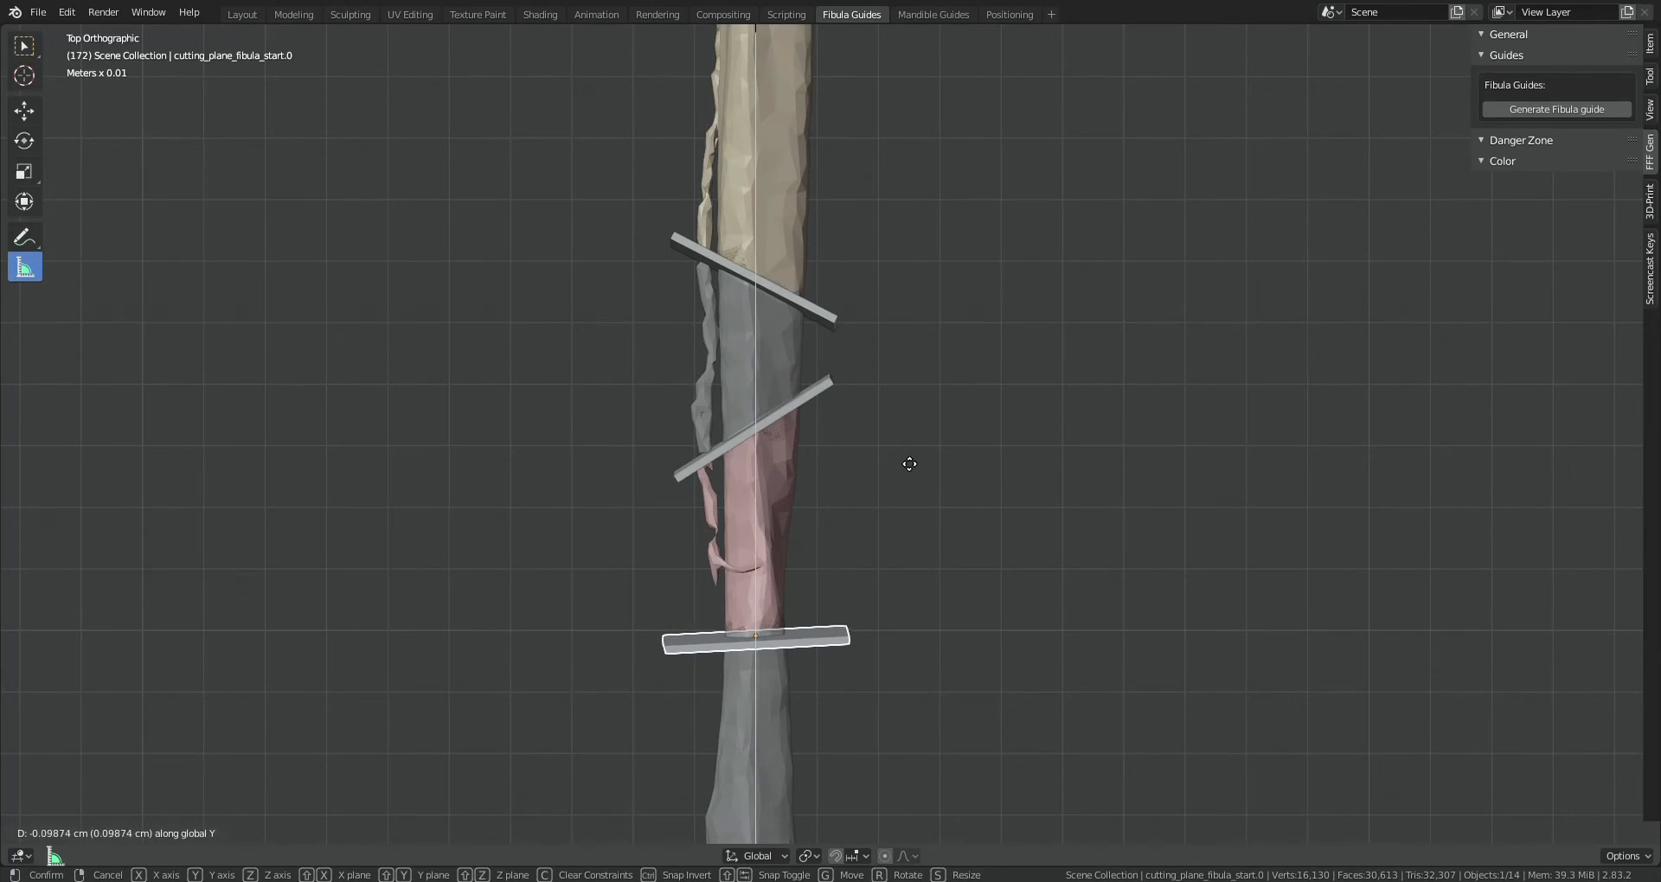
{"action": "left_click", "coordinate": [889, 491]}
{"action": "scroll", "coordinate": [888, 490], "scroll_direction": "up", "scroll_amount": 3}
{"action": "middle_click_drag", "start_coordinate": [852, 688], "coordinate": [905, 447], "text": "shift"}
{"action": "scroll", "coordinate": [905, 447], "scroll_direction": "up", "scroll_amount": 3}
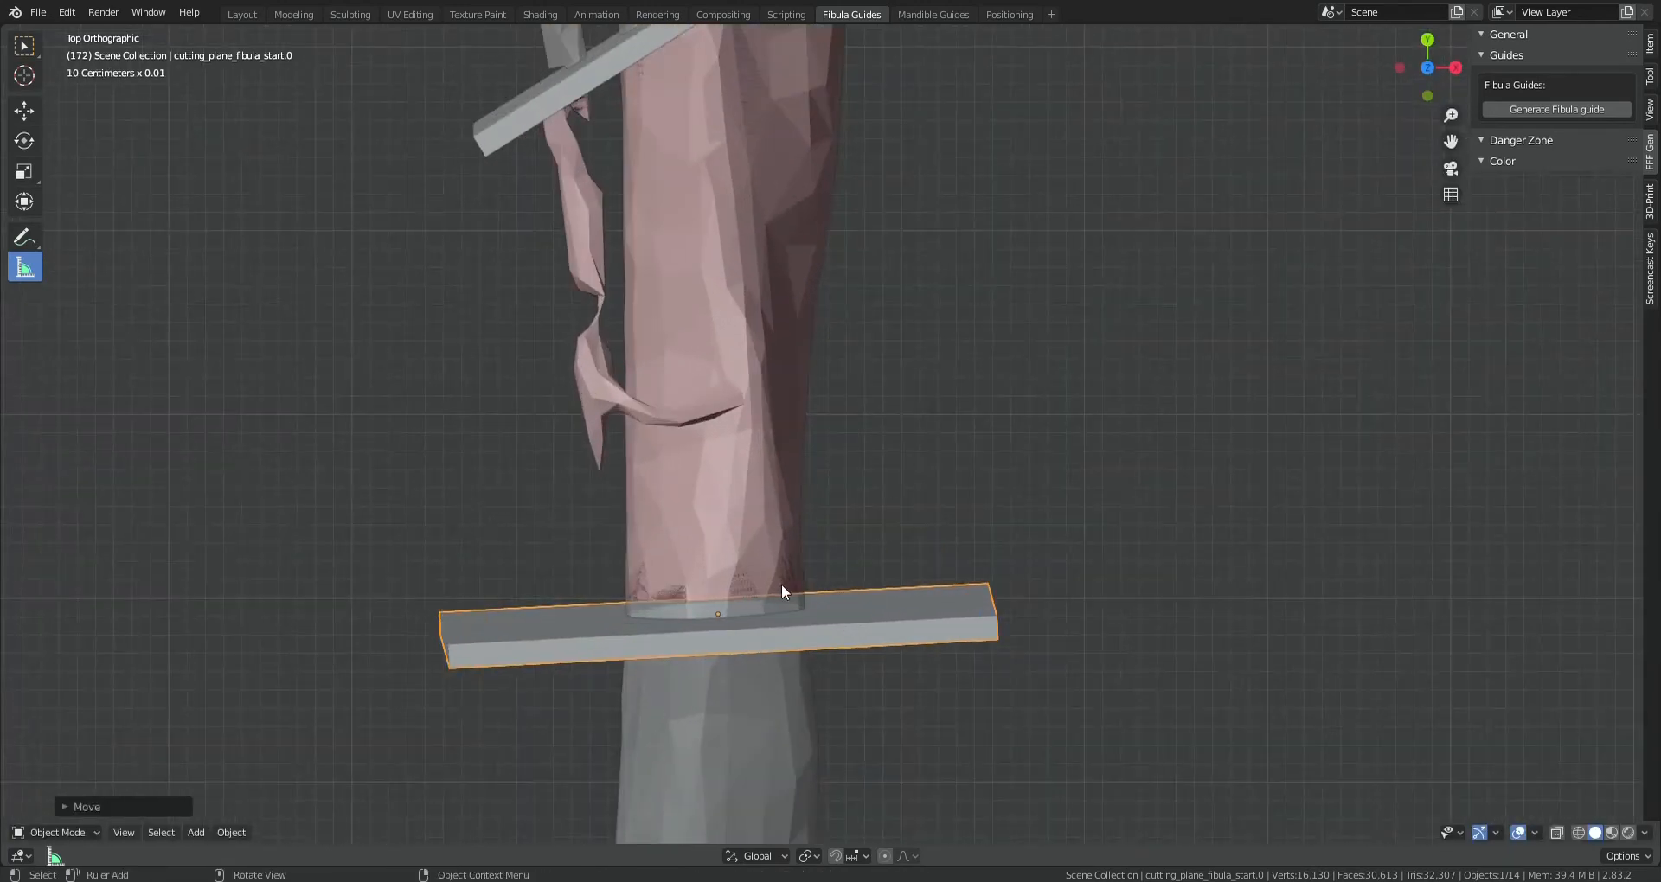
{"action": "middle_click_drag", "start_coordinate": [1035, 357], "coordinate": [967, 464], "text": "shift"}
{"action": "scroll", "coordinate": [1023, 355], "scroll_direction": "down", "scroll_amount": 3}
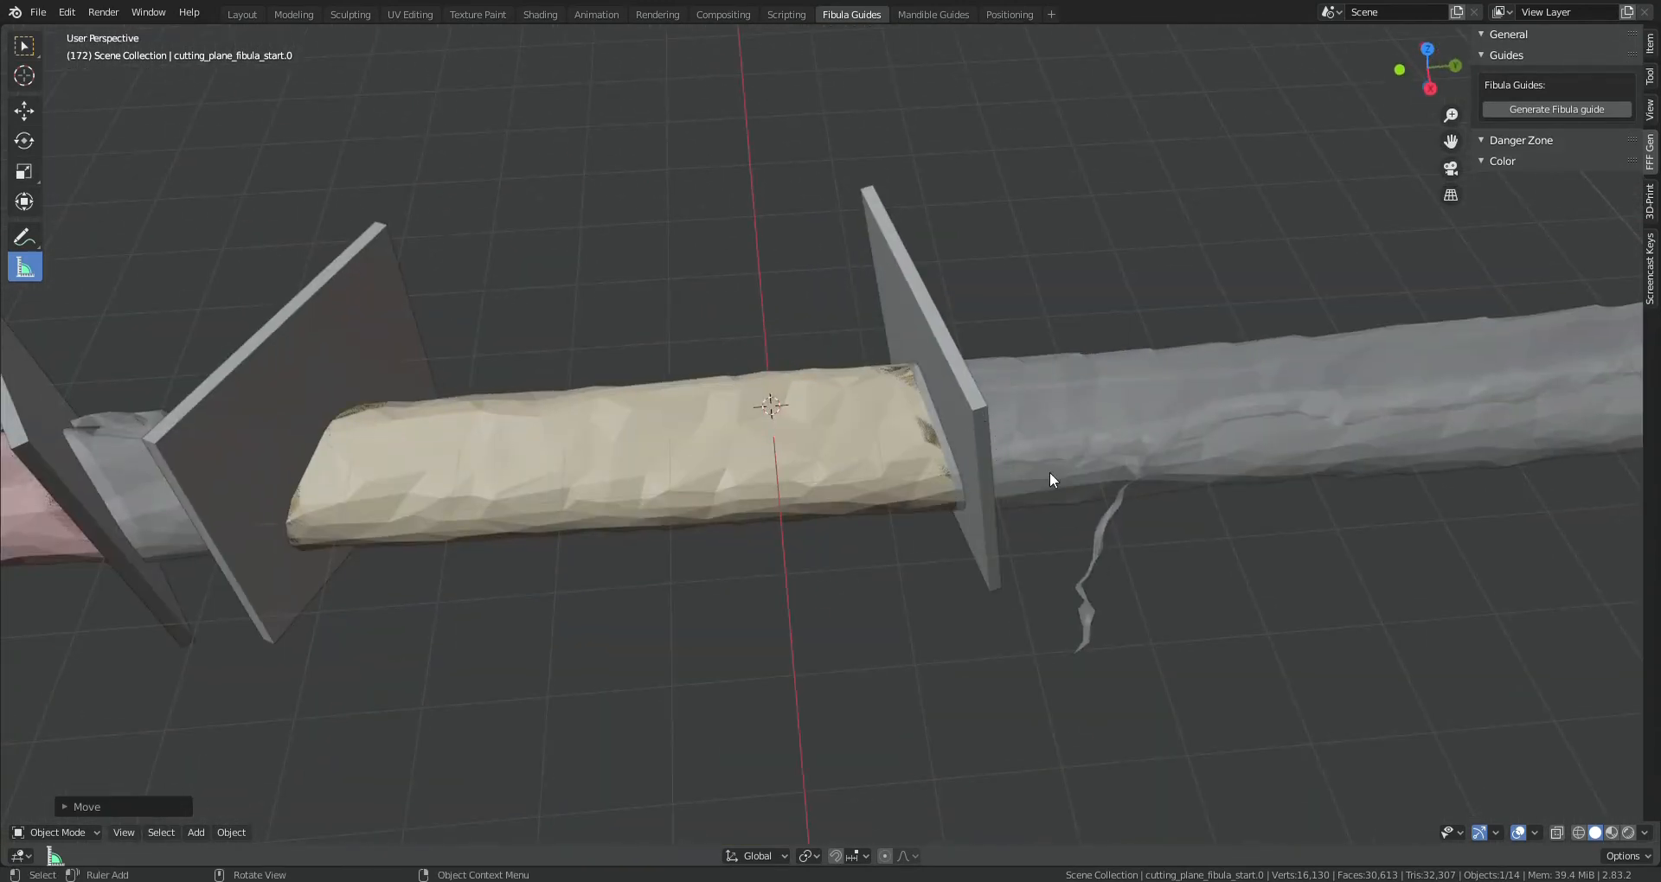
Generate the fibula guide from the four cutting planes
{"action": "scroll", "coordinate": [1050, 480], "scroll_direction": "down", "scroll_amount": 3}
{"action": "middle_click_drag", "start_coordinate": [713, 475], "coordinate": [1008, 481], "text": "shift"}
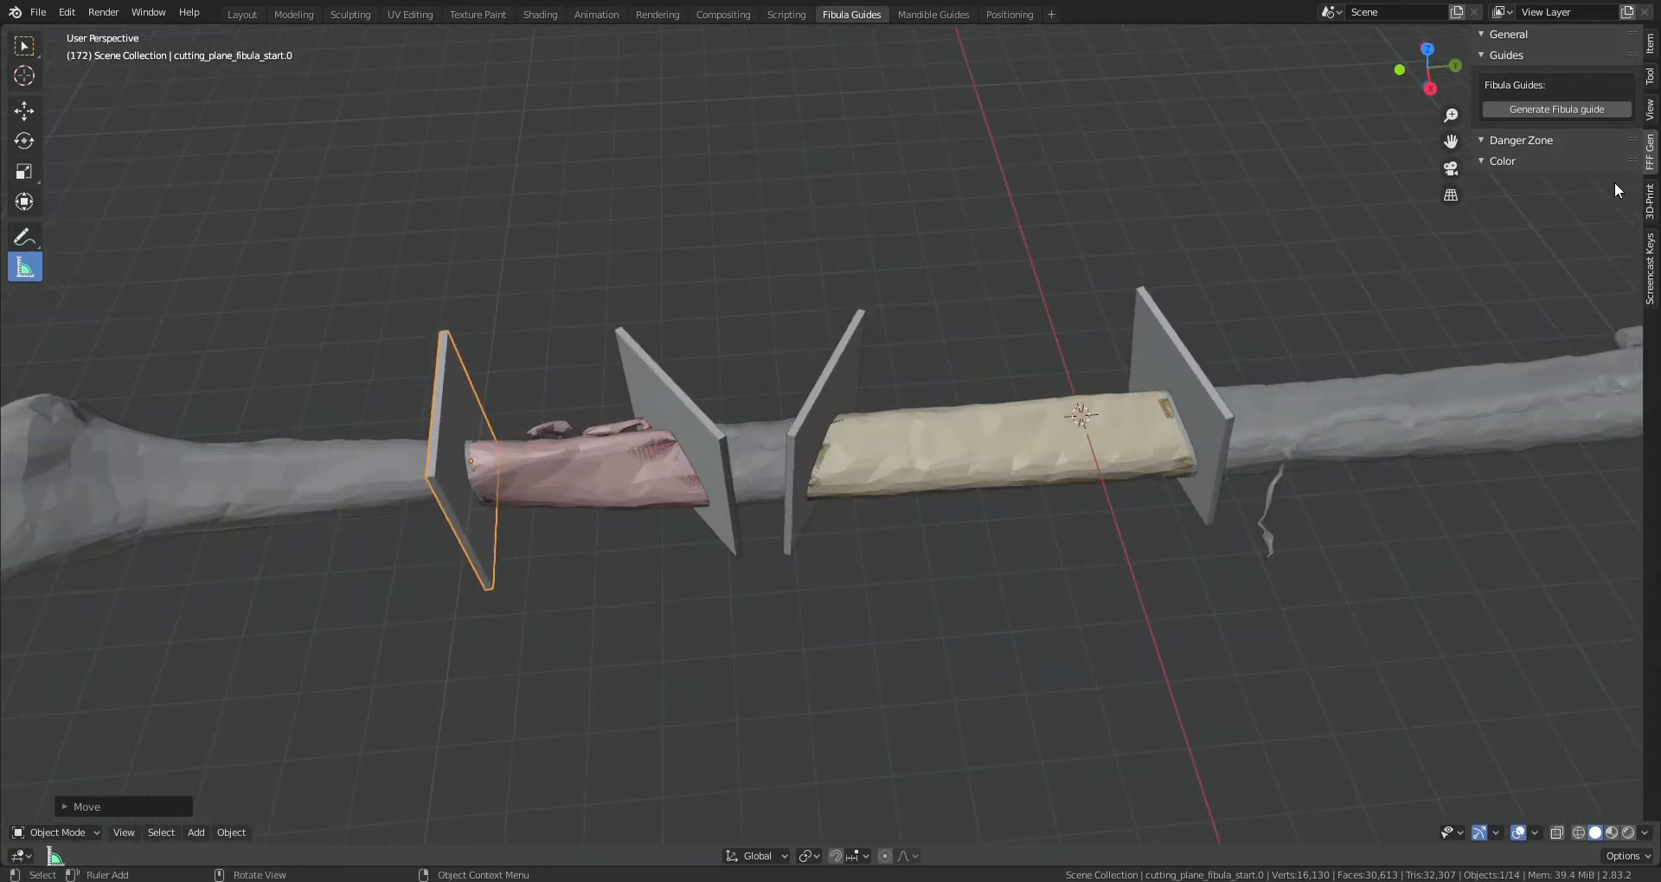
{"action": "left_click", "coordinate": [1510, 113]}
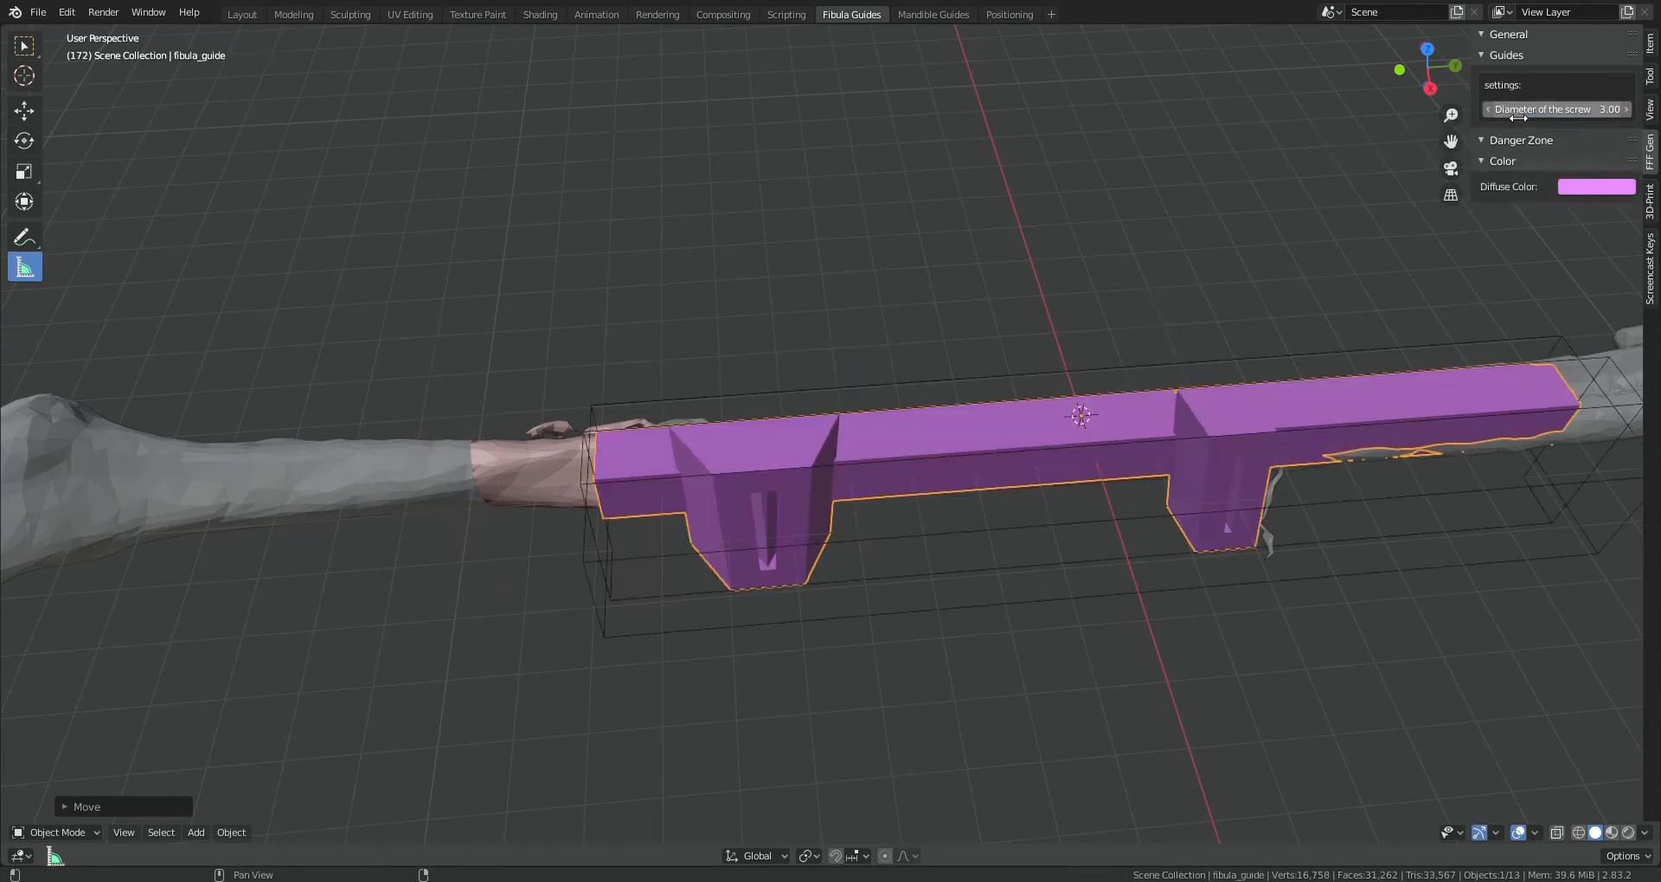
Slide the fibula guide along its local Y axis toward the red segment until it spans the cuts of both segments
{"action": "middle_click_drag", "start_coordinate": [1208, 367], "coordinate": [1175, 456]}
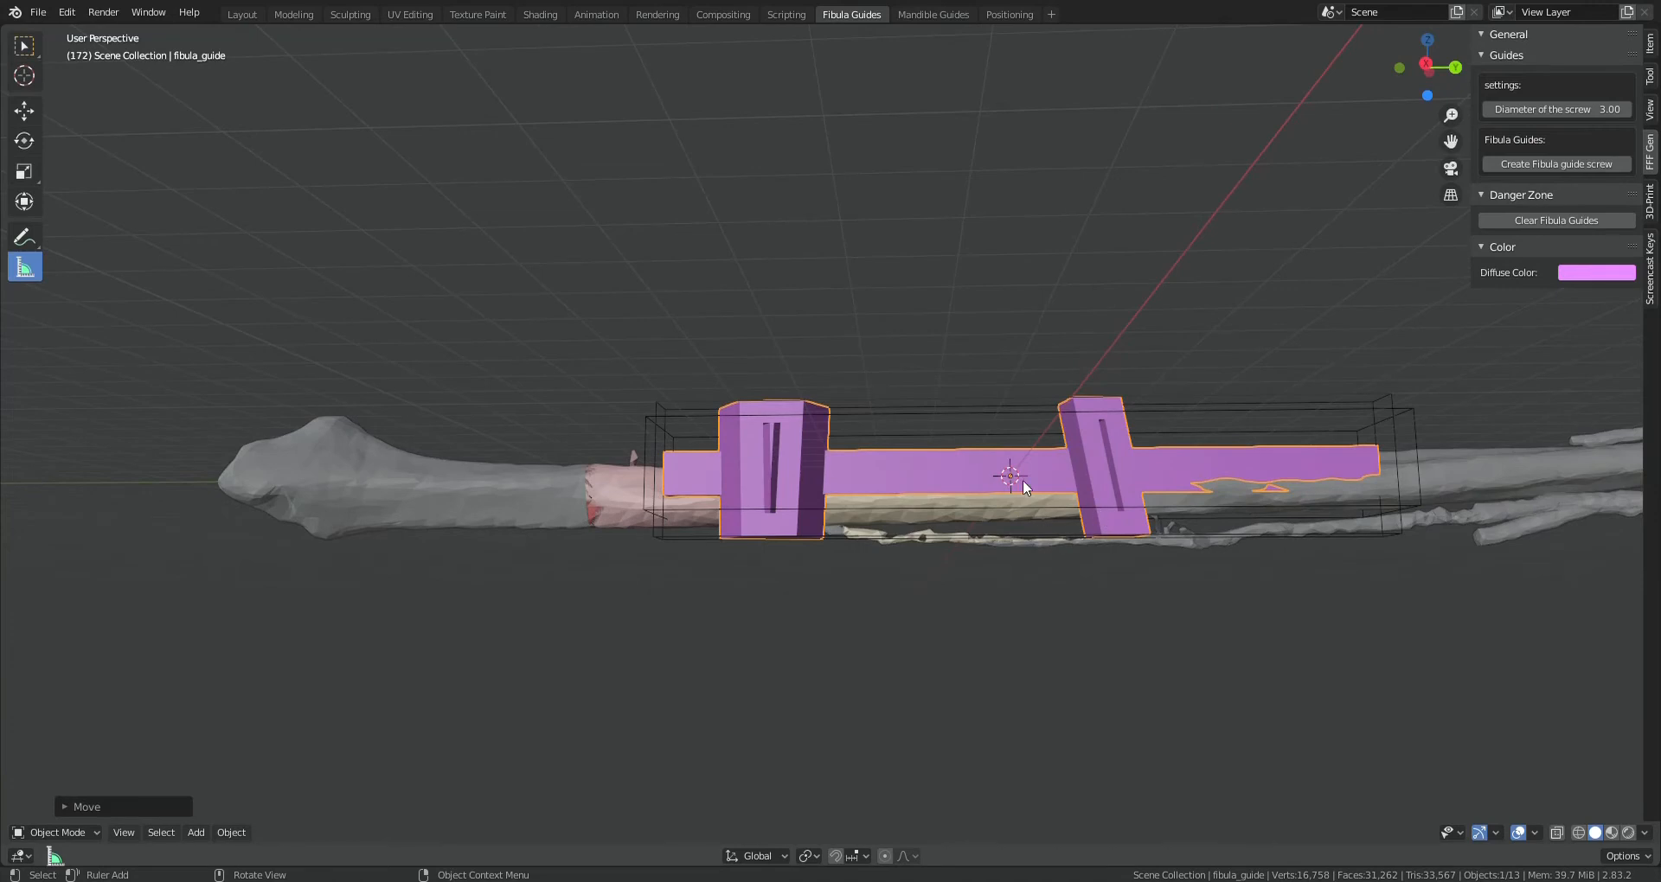
{"action": "middle_click_drag", "start_coordinate": [1022, 480], "coordinate": [955, 557]}
{"action": "scroll", "coordinate": [955, 557], "scroll_direction": "up", "scroll_amount": 3}
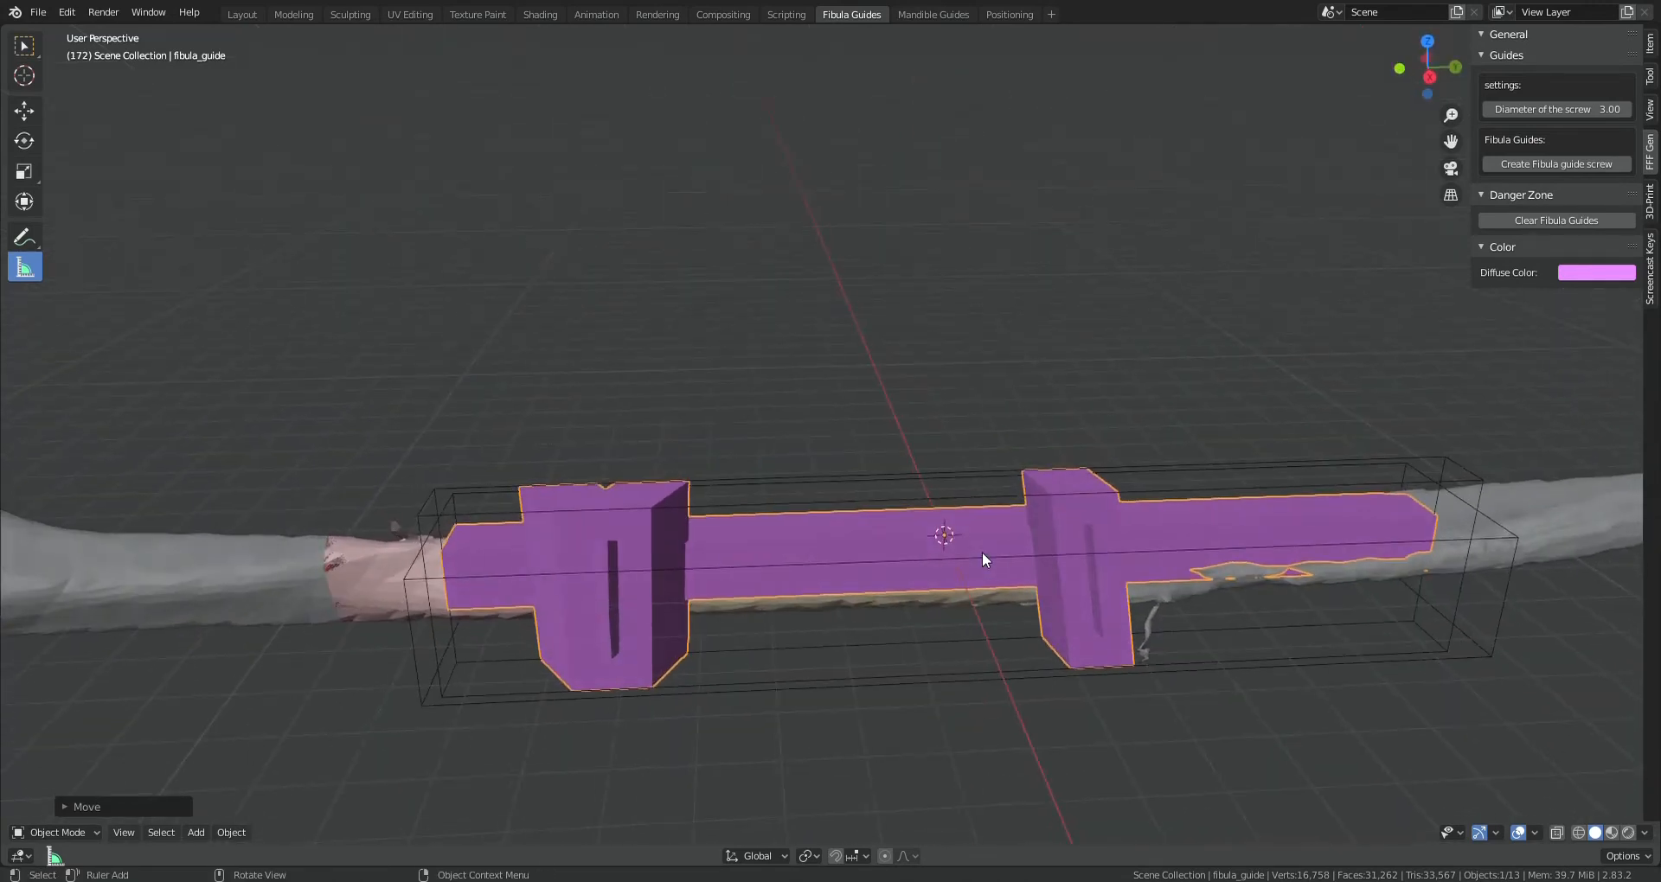
{"action": "key", "text": "g"}
{"action": "key", "text": "y"}
{"action": "key", "text": "y"}
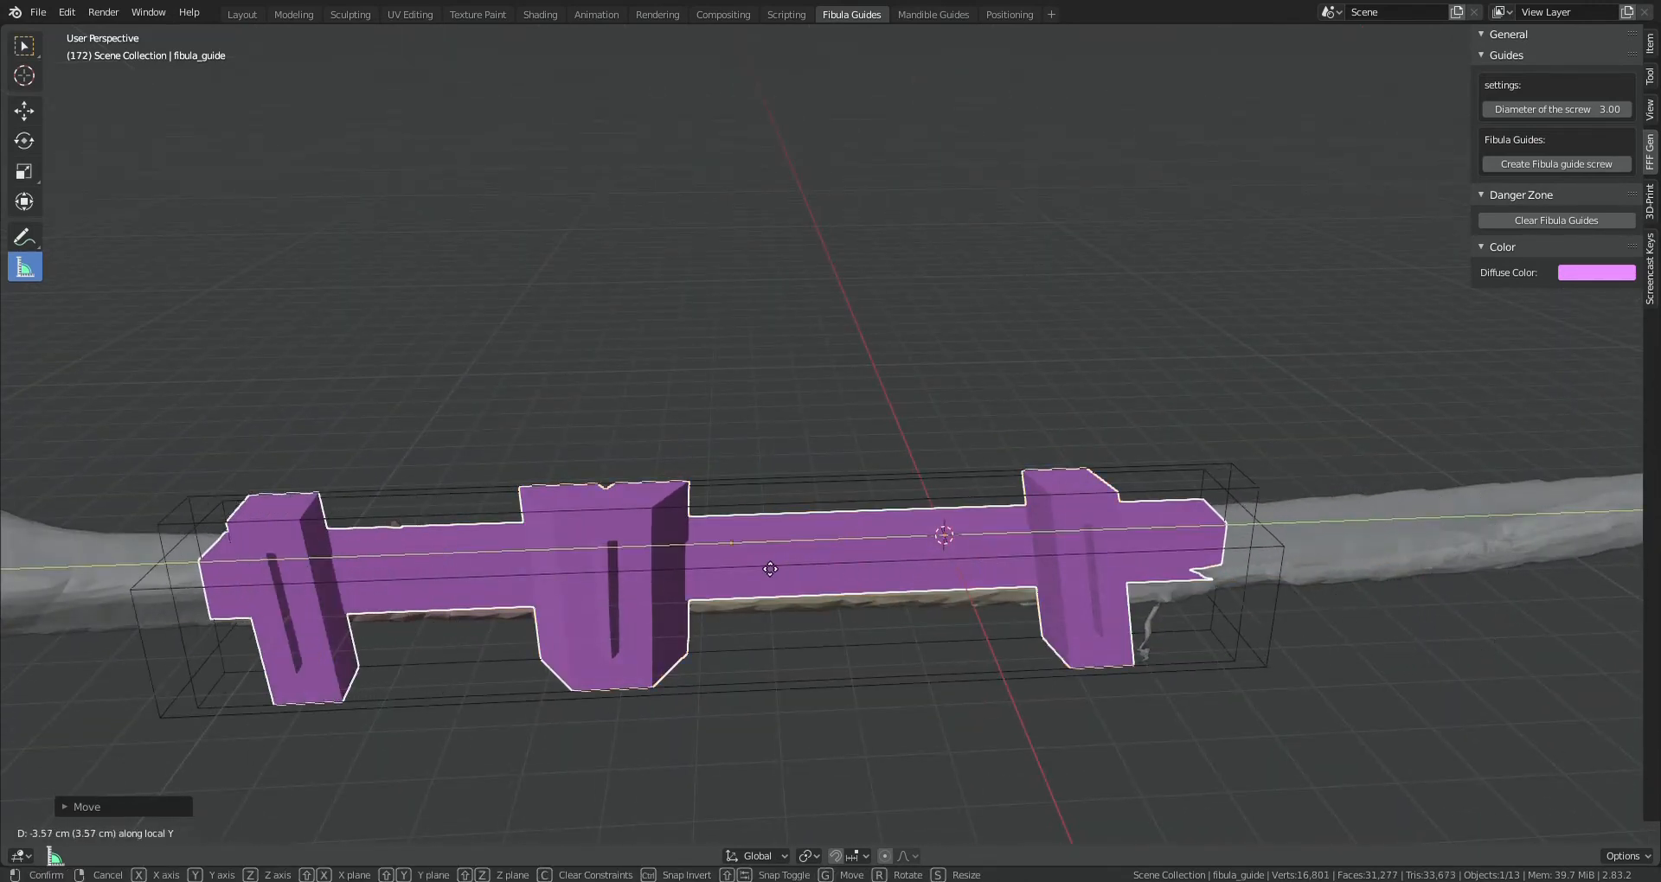
{"action": "left_click", "coordinate": [754, 571]}
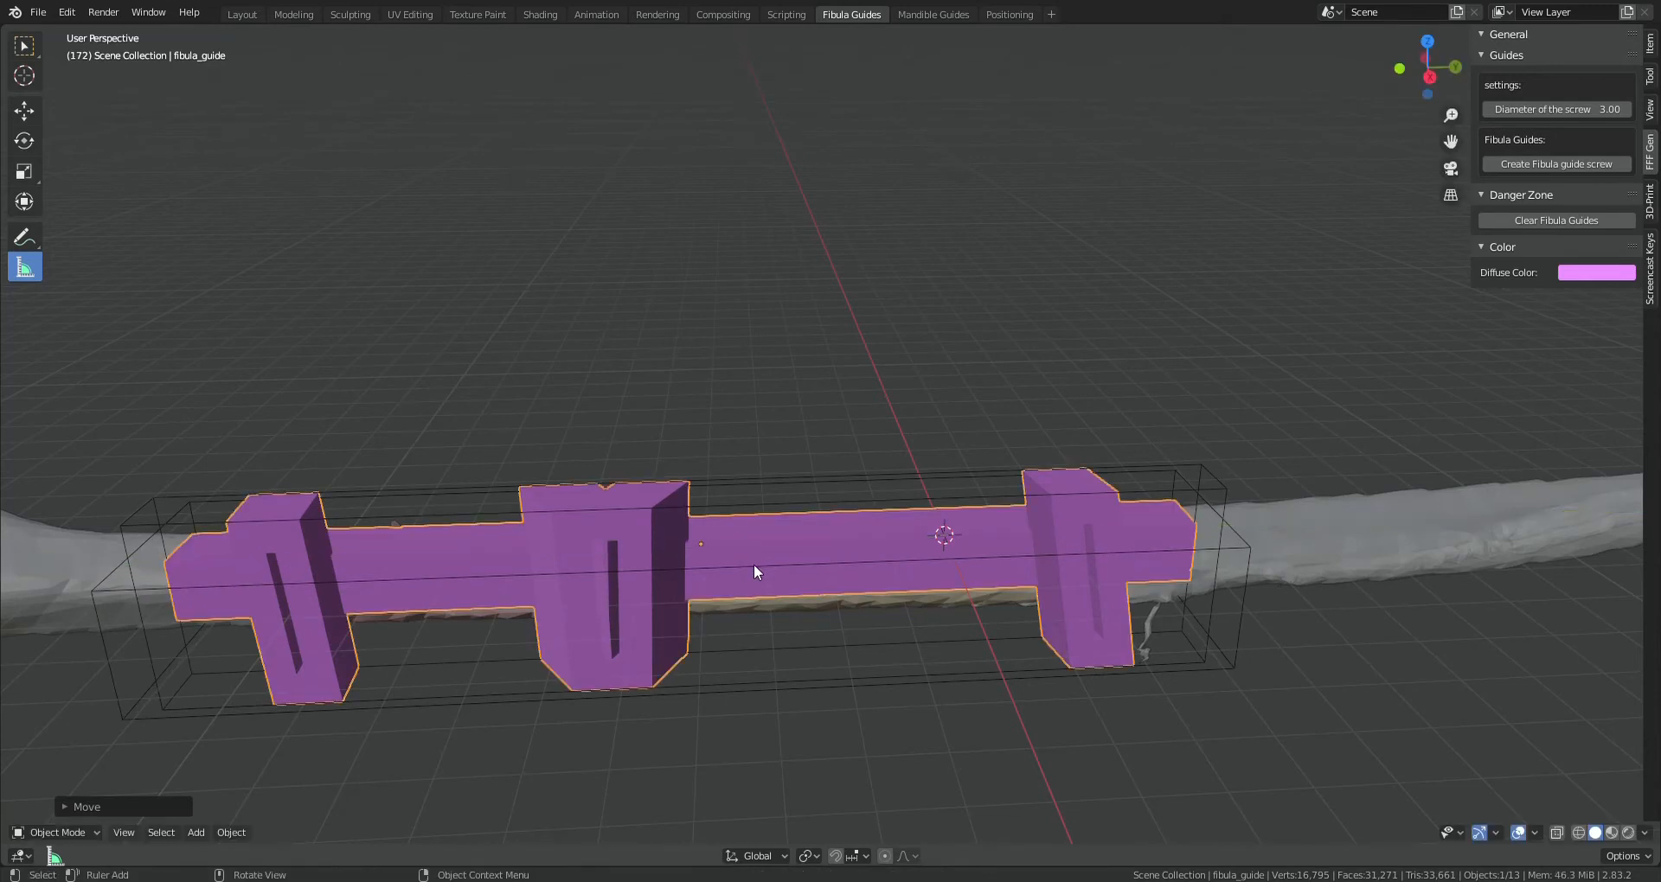
Scale the fibula guide slightly along its local Z axis and inspect its fit around the bone
{"action": "middle_click_drag", "start_coordinate": [755, 568], "coordinate": [883, 442]}
{"action": "key", "text": "s"}
{"action": "key", "text": "z"}
{"action": "key", "text": "z"}
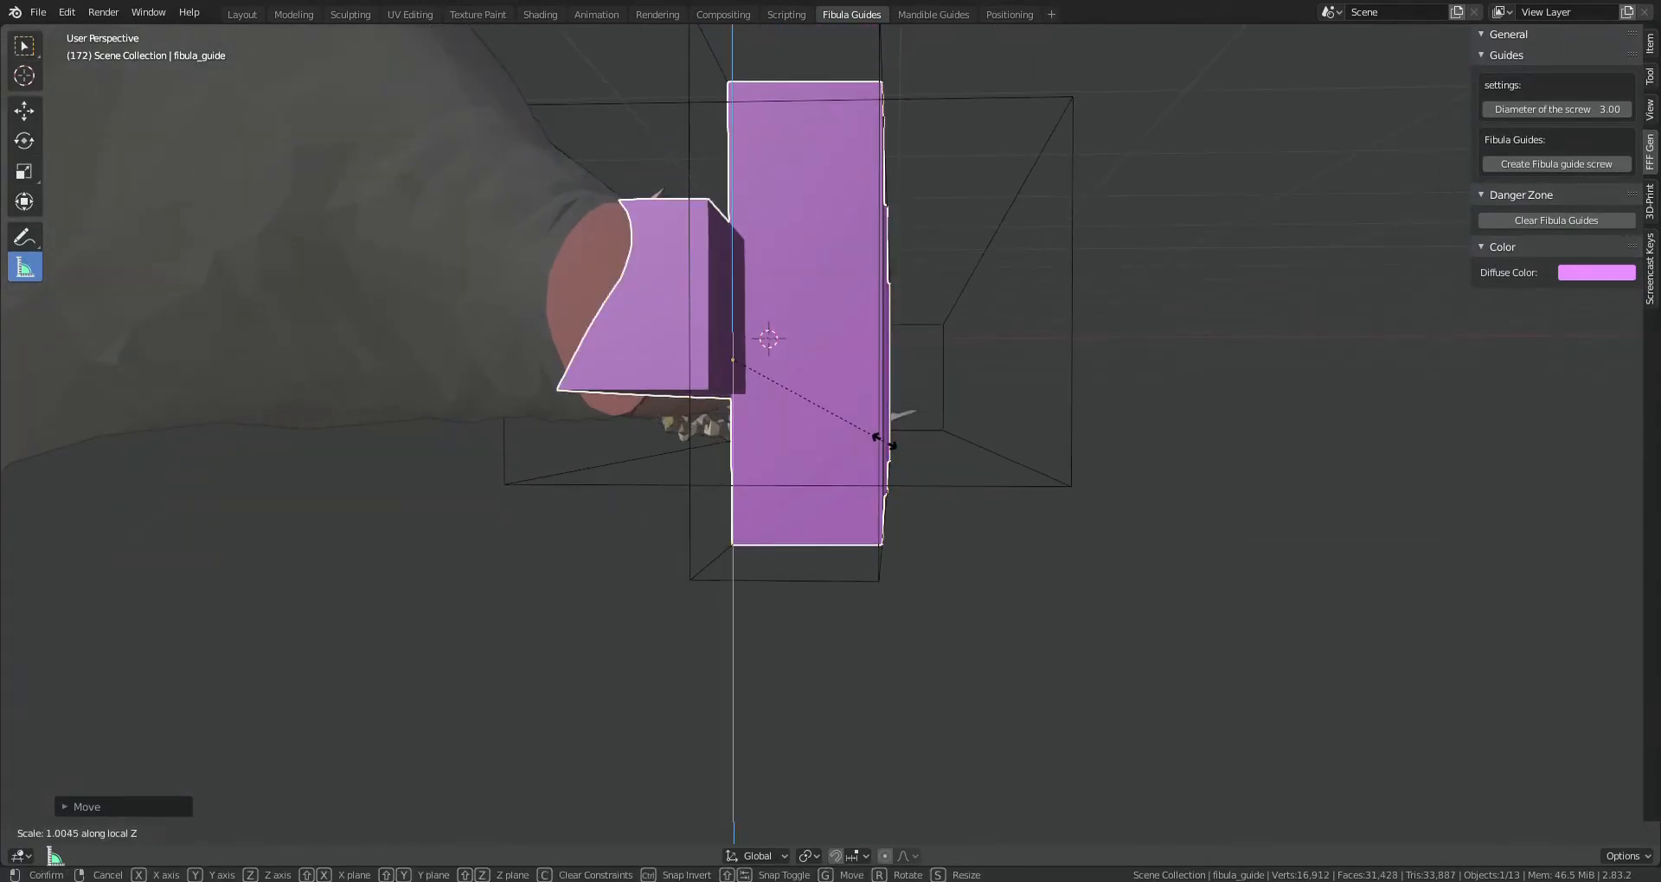
{"action": "left_click", "coordinate": [930, 430]}
{"action": "middle_click_drag", "start_coordinate": [930, 430], "coordinate": [1194, 497]}
{"action": "key", "text": "r"}
{"action": "key", "text": "x"}
{"action": "key", "text": "x"}
{"action": "key", "text": "Escape"}
Shift the fibula guide along its local X axis to adjust its depth against the bone
{"action": "left_click", "coordinate": [826, 406]}
{"action": "key", "text": "g"}
{"action": "key", "text": "x"}
{"action": "key", "text": "x"}
{"action": "left_click", "coordinate": [865, 406]}
{"action": "key", "text": "g"}
{"action": "key", "text": "x"}
{"action": "key", "text": "x"}
{"action": "left_click", "coordinate": [1049, 436]}
Rescale the guide along its local X axis and reposition it along that same axis
{"action": "key", "text": "s"}
{"action": "key", "text": "x"}
{"action": "key", "text": "x"}
{"action": "left_click", "coordinate": [906, 448]}
{"action": "left_click", "coordinate": [1100, 419]}
{"action": "scroll", "coordinate": [972, 310], "scroll_direction": "up", "scroll_amount": 5}
{"action": "key", "text": "g"}
{"action": "key", "text": "x"}
{"action": "key", "text": "x"}
{"action": "left_click", "coordinate": [1069, 456]}
Rotate the fibula guide about its local X and Z axes to follow the bone, and nudge it into position
{"action": "key", "text": "r"}
{"action": "key", "text": "x"}
{"action": "key", "text": "x"}
{"action": "left_click", "coordinate": [1222, 481]}
{"action": "key", "text": "r"}
{"action": "key", "text": "z"}
{"action": "key", "text": "z"}
{"action": "left_click", "coordinate": [1025, 562]}
{"action": "key", "text": "g"}
{"action": "left_click", "coordinate": [1009, 568]}
Fine-tune the fibula guide's tilt about its local X axis and shift it slightly to stay centred on the bone
{"action": "scroll", "coordinate": [960, 509], "scroll_direction": "up", "scroll_amount": 3}
{"action": "scroll", "coordinate": [962, 509], "scroll_direction": "down", "scroll_amount": 2}
{"action": "key", "text": "r"}
{"action": "key", "text": "x"}
{"action": "key", "text": "x"}
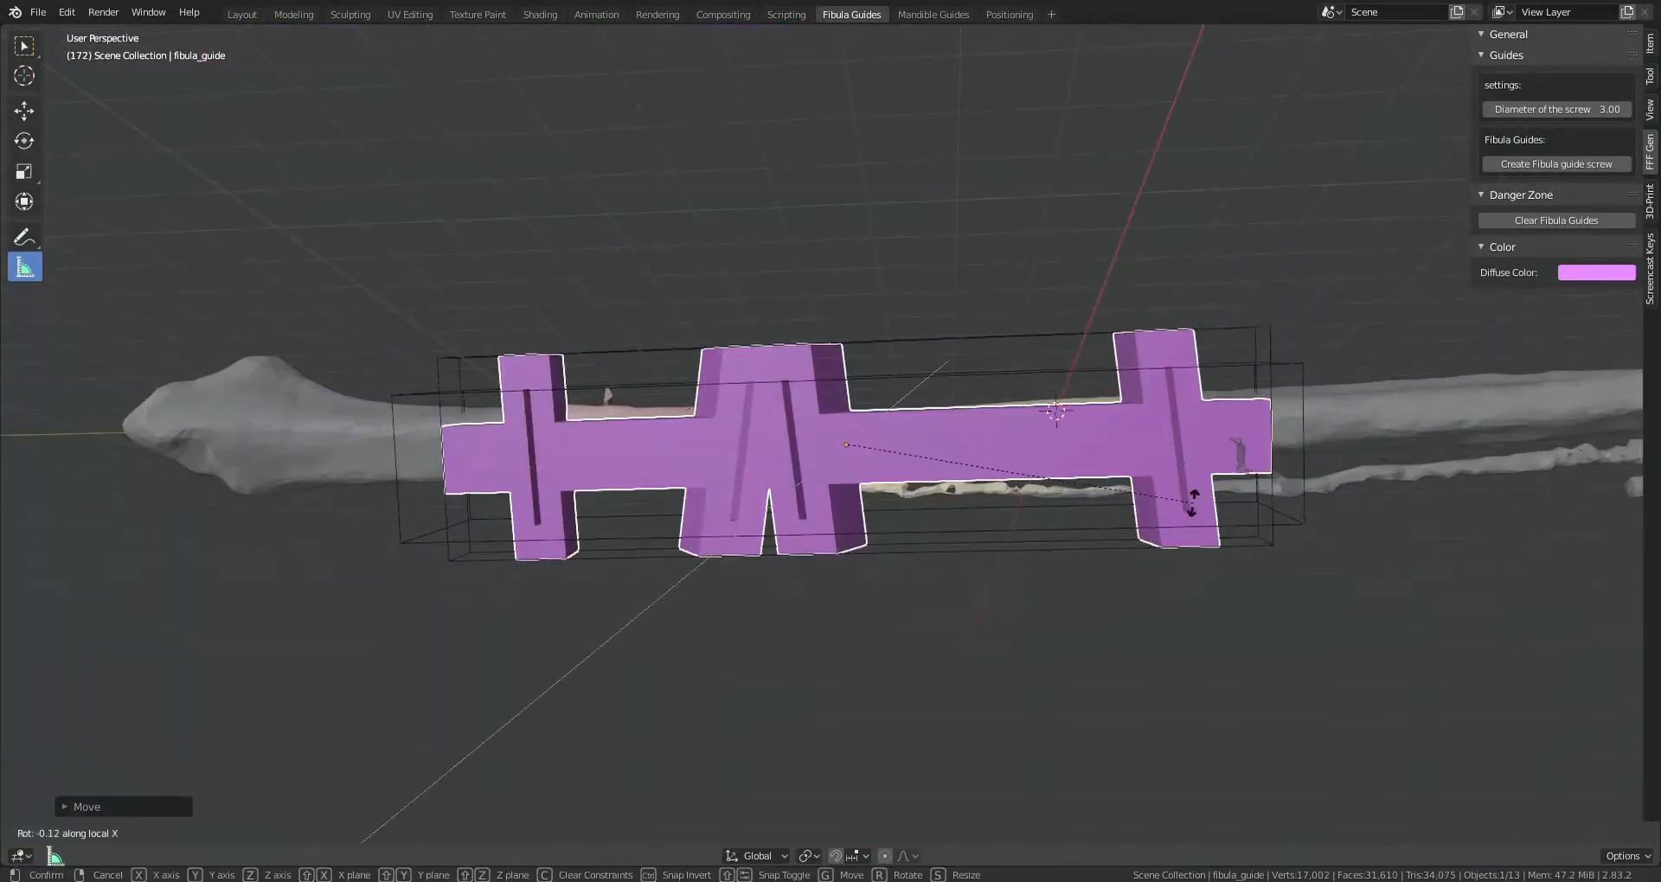
{"action": "left_click", "coordinate": [1192, 501]}
{"action": "key", "text": "g"}
{"action": "left_click", "coordinate": [912, 475]}
Adjust the fibula guide's scale and position along its local Z axis and check the bone contact in cross-section
{"action": "key", "text": "s"}
{"action": "key", "text": "z"}
{"action": "key", "text": "z"}
{"action": "left_click", "coordinate": [917, 479]}
{"action": "key", "text": "g"}
{"action": "key", "text": "z"}
{"action": "key", "text": "z"}
{"action": "left_click", "coordinate": [915, 484]}
{"action": "scroll", "coordinate": [758, 521], "scroll_direction": "up", "scroll_amount": 5}
{"action": "middle_click_drag", "start_coordinate": [915, 484], "coordinate": [960, 520]}
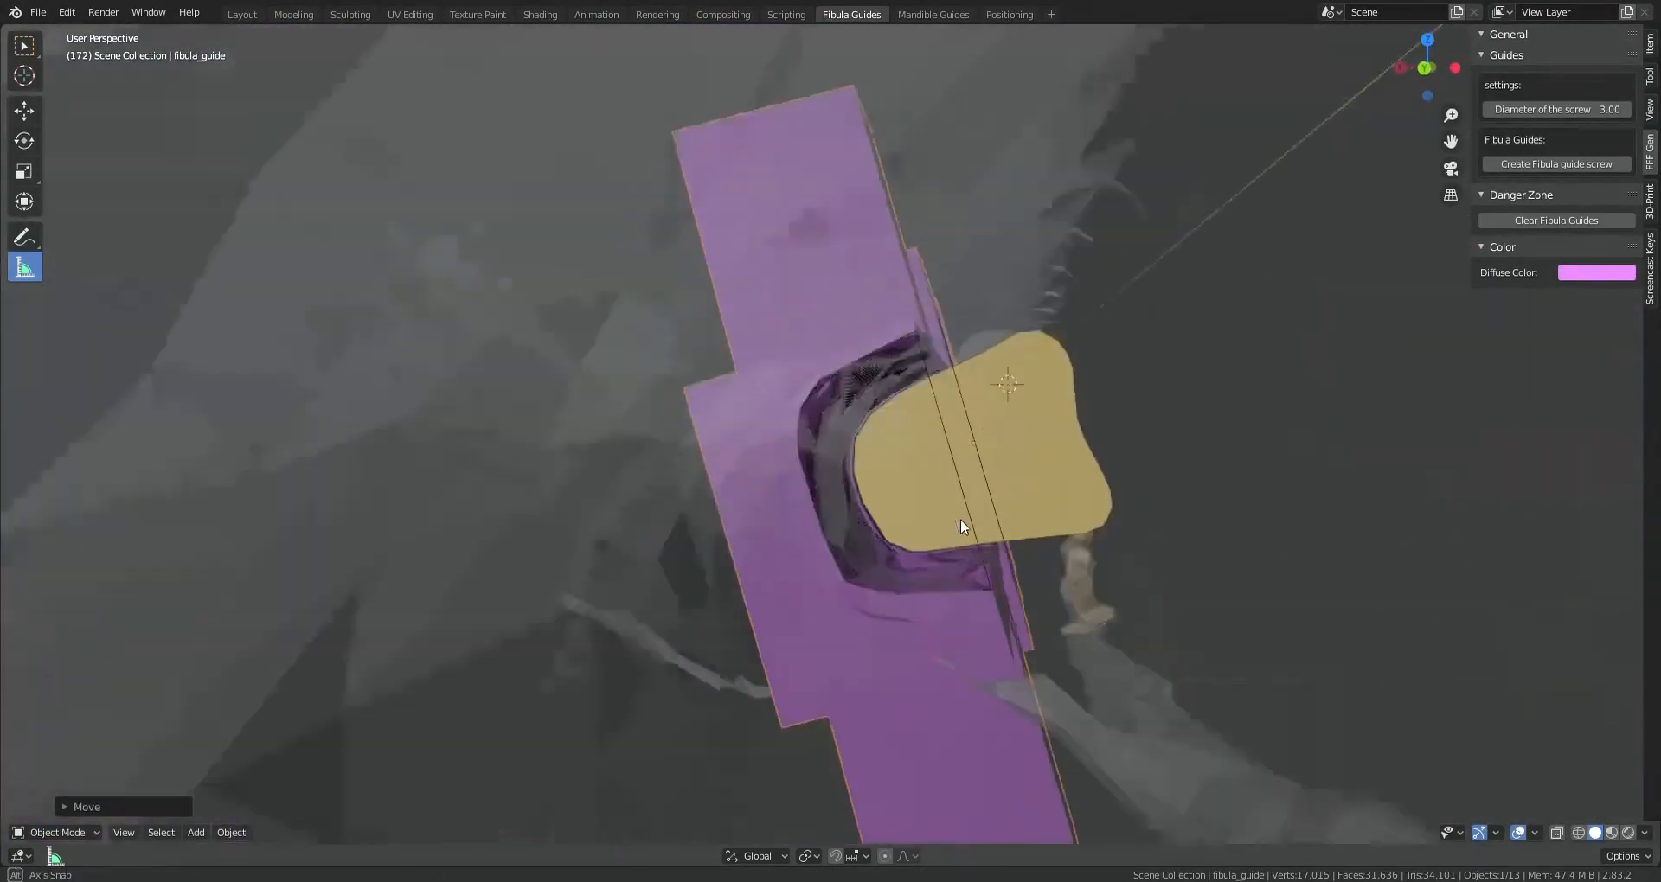
{"action": "scroll", "coordinate": [960, 519], "scroll_direction": "down", "scroll_amount": 5}
Reposition and rescale the union limit box along its local Z axis to trim the guide's end arms
{"action": "left_click", "coordinate": [1365, 361]}
{"action": "middle_click_drag", "start_coordinate": [1365, 362], "coordinate": [1012, 432], "text": "shift"}
{"action": "key", "text": "g"}
{"action": "key", "text": "z"}
{"action": "key", "text": "z"}
{"action": "left_click", "coordinate": [1048, 627]}
{"action": "key", "text": "s"}
{"action": "key", "text": "z"}
{"action": "key", "text": "z"}
{"action": "left_click", "coordinate": [969, 605]}
Nudge the union limit box along its local Z axis to set where the guide's arms end
{"action": "key", "text": "g"}
{"action": "key", "text": "z"}
{"action": "key", "text": "z"}
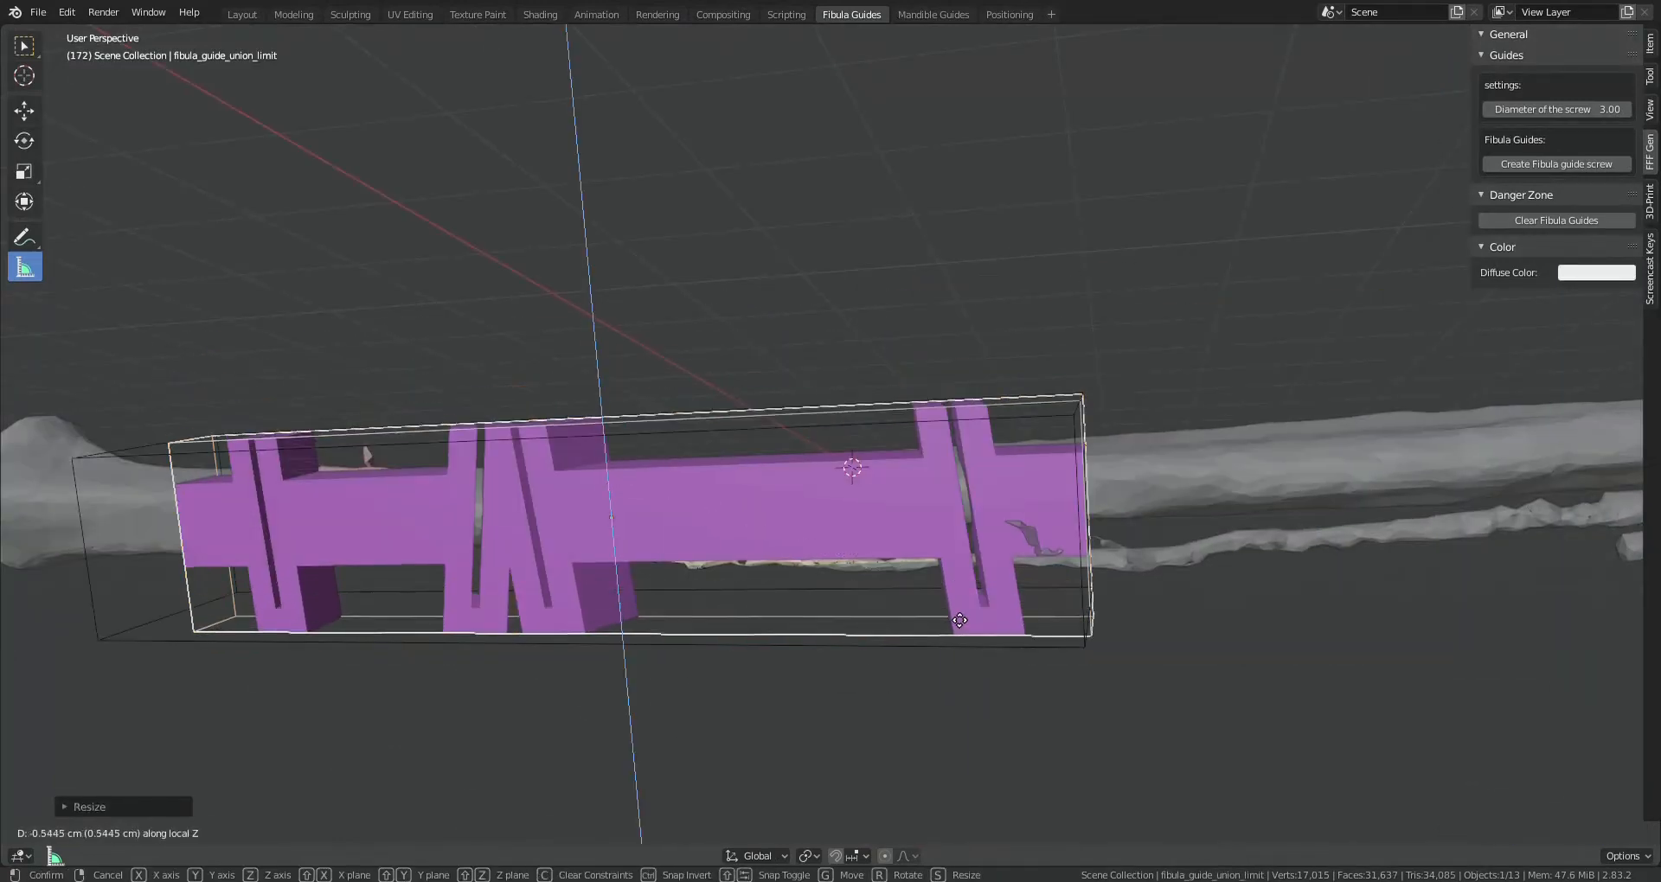
{"action": "left_click", "coordinate": [1025, 657]}
{"action": "scroll", "coordinate": [1026, 657], "scroll_direction": "up", "scroll_amount": 1}
{"action": "middle_click_drag", "start_coordinate": [1025, 660], "coordinate": [1051, 636]}
{"action": "key", "text": "g"}
{"action": "key", "text": "z"}
{"action": "key", "text": "z"}
{"action": "left_click", "coordinate": [1073, 632]}
Select the difference limit box and move it along its local Z axis to adjust the cutting slots' extent
{"action": "left_click", "coordinate": [1260, 671]}
{"action": "key", "text": "g"}
{"action": "key", "text": "z"}
{"action": "key", "text": "z"}
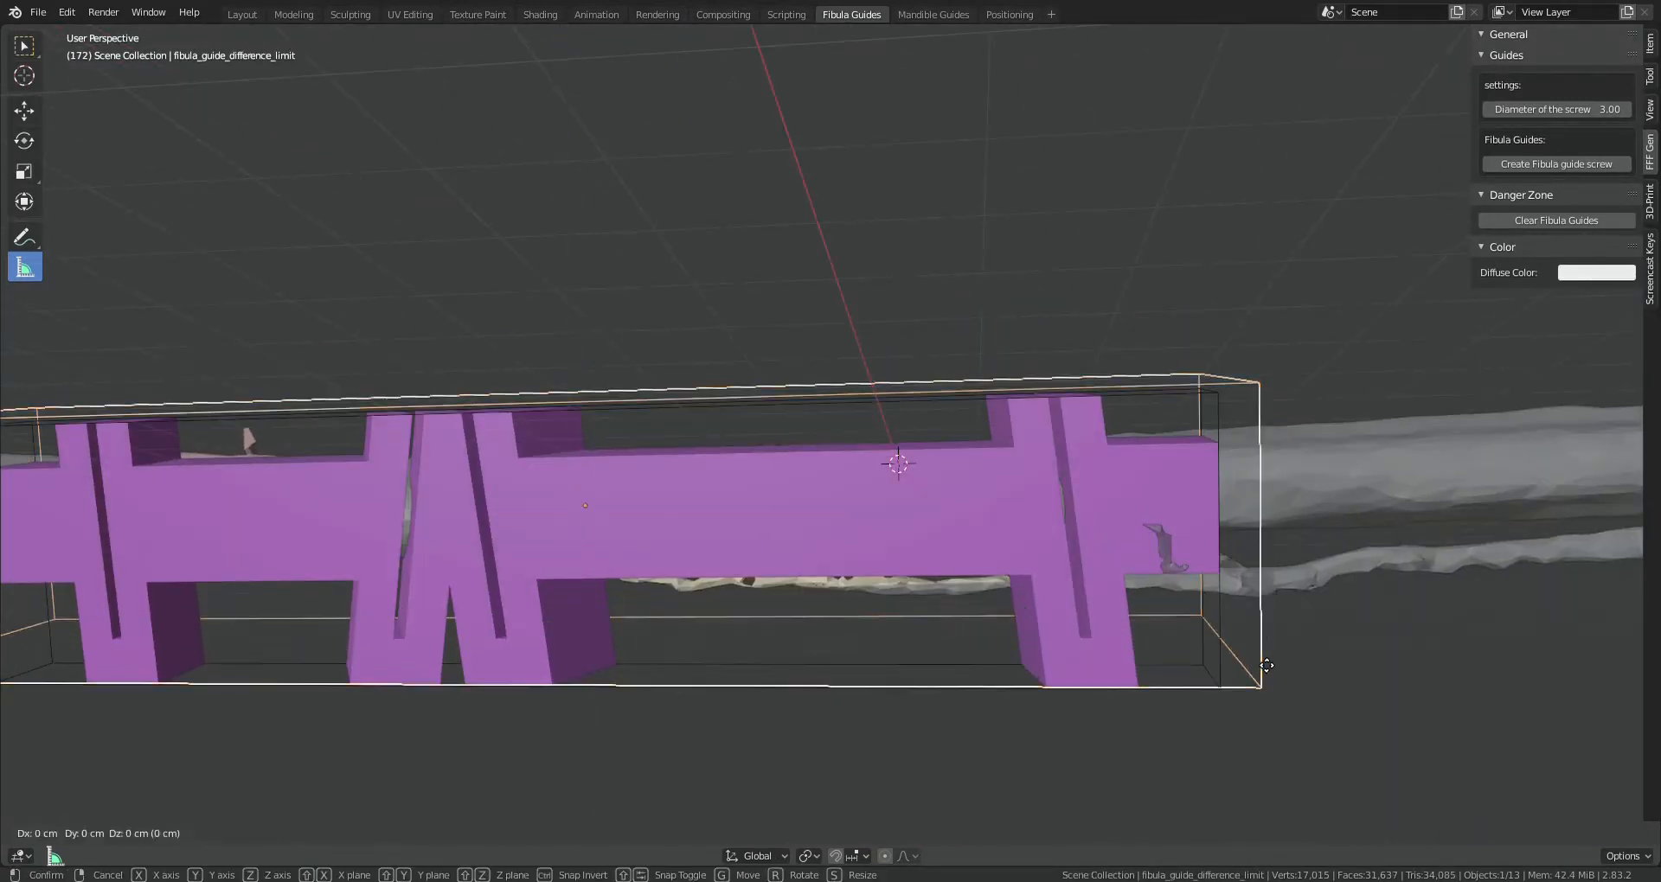
{"action": "left_click", "coordinate": [1265, 668]}
{"action": "scroll", "coordinate": [1228, 653], "scroll_direction": "up", "scroll_amount": 4}
{"action": "key", "text": "g"}
{"action": "key", "text": "z"}
{"action": "key", "text": "z"}
{"action": "left_click", "coordinate": [844, 632]}
Fine-tune the difference limit box along its local Z axis, checking the slot near the red segment's outer end
{"action": "scroll", "coordinate": [839, 633], "scroll_direction": "down", "scroll_amount": 4}
{"action": "middle_click_drag", "start_coordinate": [735, 627], "coordinate": [835, 632]}
{"action": "scroll", "coordinate": [837, 633], "scroll_direction": "up", "scroll_amount": 4}
{"action": "key", "text": "g"}
{"action": "key", "text": "z"}
{"action": "key", "text": "z"}
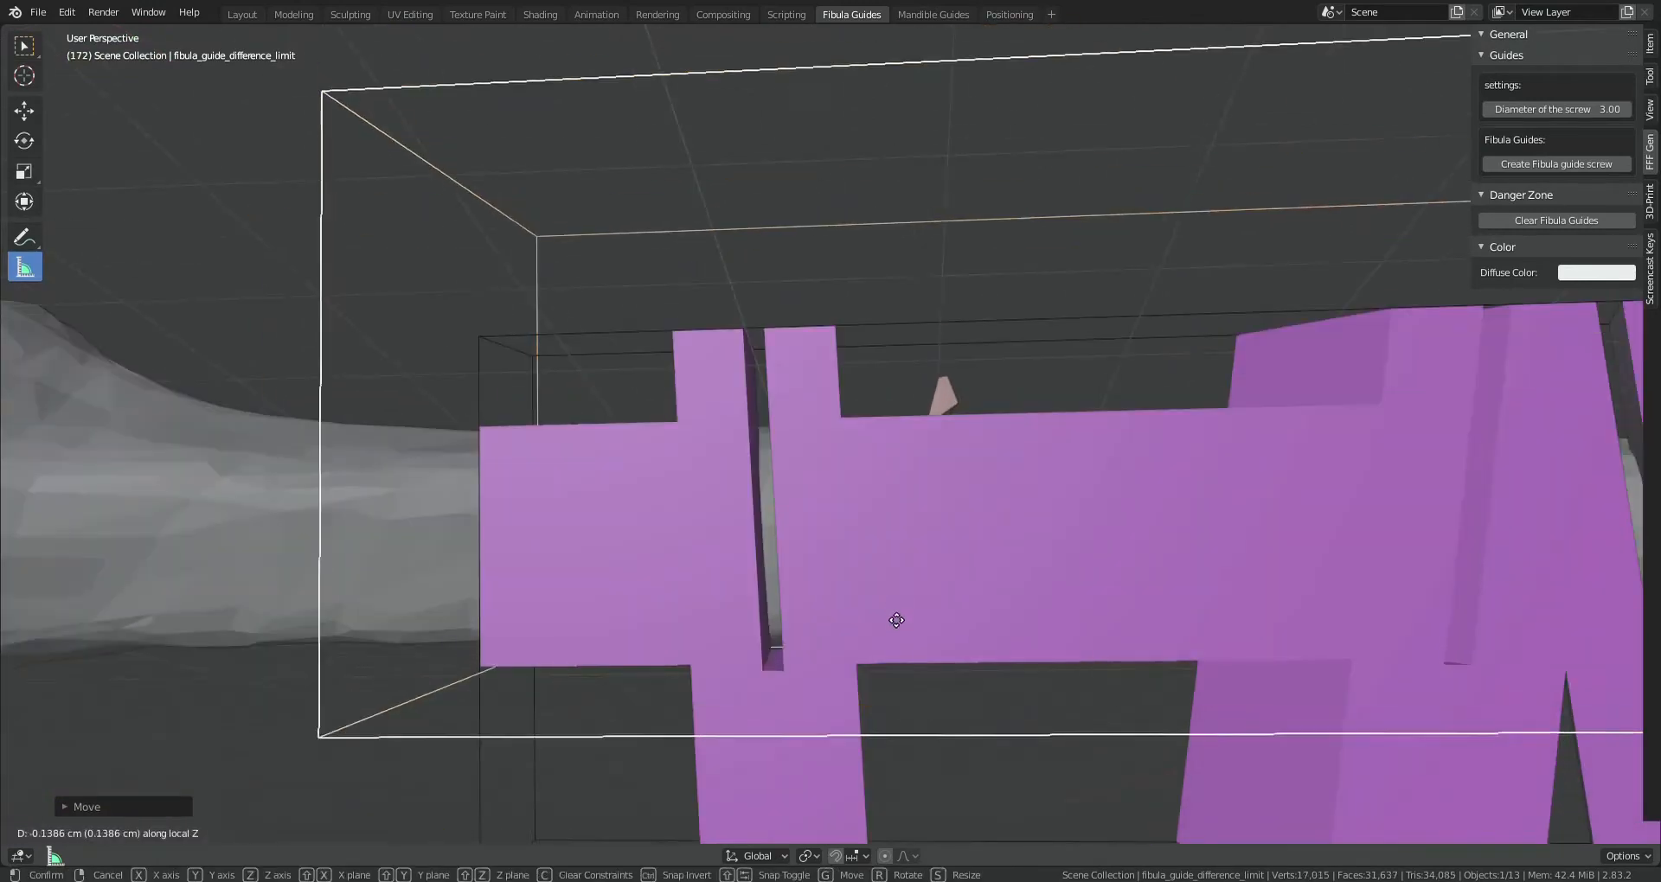
{"action": "left_click", "coordinate": [895, 620]}
{"action": "middle_click_drag", "start_coordinate": [1072, 636], "coordinate": [1131, 604]}
{"action": "scroll", "coordinate": [1021, 658], "scroll_direction": "down", "scroll_amount": 4}
Move and rescale the guide's limit box along its local Z axis to refine the height of the arms
{"action": "left_click", "coordinate": [1078, 716]}
{"action": "key", "text": "g"}
{"action": "key", "text": "z"}
{"action": "key", "text": "z"}
{"action": "left_click", "coordinate": [1069, 662]}
{"action": "key", "text": "s"}
{"action": "key", "text": "z"}
{"action": "key", "text": "z"}
{"action": "left_click", "coordinate": [1009, 611]}
{"action": "scroll", "coordinate": [978, 636], "scroll_direction": "up", "scroll_amount": 4}
{"action": "scroll", "coordinate": [1186, 670], "scroll_direction": "down", "scroll_amount": 4}
Rotate the selected guide part about its local X axis and rescale it along that axis
{"action": "left_click", "coordinate": [1176, 659]}
{"action": "key", "text": "r"}
{"action": "key", "text": "x"}
{"action": "key", "text": "x"}
{"action": "left_click", "coordinate": [1155, 649]}
{"action": "key", "text": "s"}
{"action": "key", "text": "x"}
{"action": "key", "text": "x"}
{"action": "left_click", "coordinate": [662, 547]}
Rotate the selected fibula guide part about its local Z axis
{"action": "key", "text": "r"}
{"action": "key", "text": "z"}
{"action": "key", "text": "z"}
{"action": "left_click", "coordinate": [893, 586]}
Rotate the fibula guide about its local Y and X axes and reposition it against the bone
{"action": "key", "text": "r"}
{"action": "key", "text": "z"}
{"action": "key", "text": "z"}
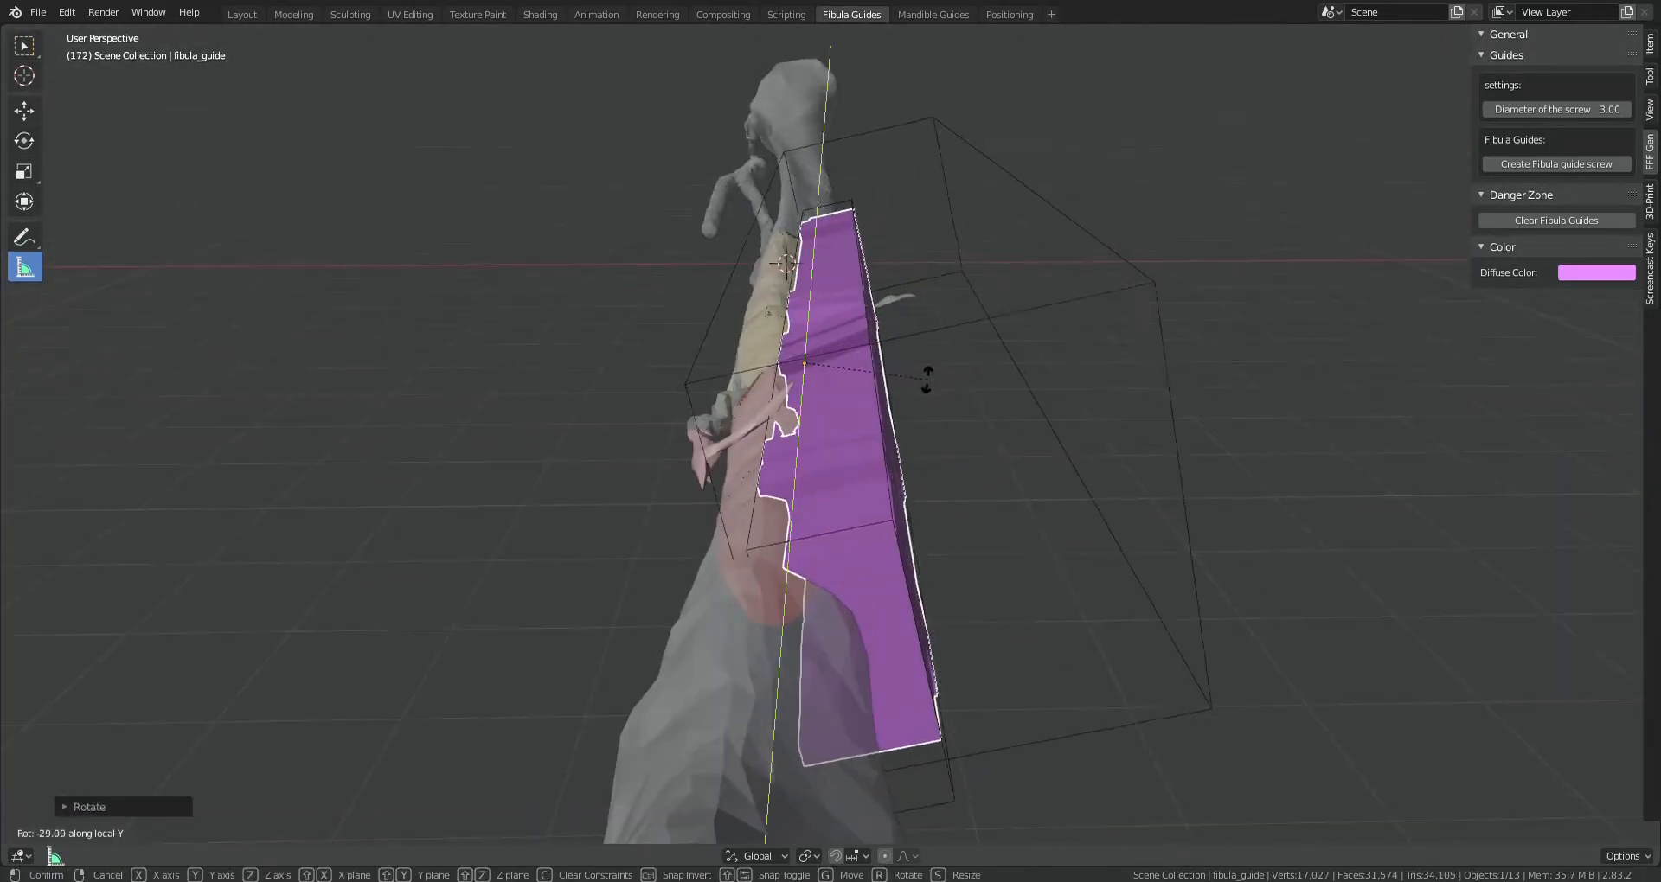
{"action": "left_click", "coordinate": [926, 377]}
{"action": "middle_click_drag", "start_coordinate": [927, 377], "coordinate": [943, 416]}
{"action": "key", "text": "r"}
{"action": "key", "text": "x"}
{"action": "key", "text": "x"}
{"action": "key", "text": "g"}
{"action": "left_click", "coordinate": [1105, 453]}
Rescale the selected guide part along its local Y axis and move it along that axis
{"action": "scroll", "coordinate": [1149, 517], "scroll_direction": "down", "scroll_amount": 6}
{"action": "scroll", "coordinate": [1195, 513], "scroll_direction": "up", "scroll_amount": 4}
{"action": "key", "text": "s"}
{"action": "key", "text": "y"}
{"action": "key", "text": "y"}
{"action": "left_click", "coordinate": [1171, 529]}
{"action": "key", "text": "g"}
{"action": "key", "text": "y"}
{"action": "key", "text": "y"}
{"action": "left_click", "coordinate": [1102, 550]}
Move the selected guide part along its local X axis and rescale it along the same axis
{"action": "key", "text": "g"}
{"action": "key", "text": "x"}
{"action": "key", "text": "x"}
{"action": "left_click", "coordinate": [1121, 502]}
{"action": "key", "text": "s"}
{"action": "key", "text": "x"}
{"action": "key", "text": "x"}
{"action": "left_click", "coordinate": [1141, 497]}
Create two 3.00 diameter fibula guide screw holes, one at the guide's end beyond the yellow segment and one over the yellow segment
{"action": "scroll", "coordinate": [905, 381], "scroll_direction": "down", "scroll_amount": 5}
{"action": "left_click", "coordinate": [1557, 164]}
{"action": "key", "text": "KP_3"}
{"action": "key", "text": "g"}
{"action": "left_click", "coordinate": [1112, 440]}
{"action": "left_click", "coordinate": [1556, 165]}
{"action": "key", "text": "g"}
{"action": "left_click", "coordinate": [978, 454]}
Create a third fibula guide screw hole and position it over the red segment
{"action": "left_click", "coordinate": [1556, 164]}
{"action": "key", "text": "g"}
{"action": "left_click", "coordinate": [544, 468]}
{"action": "middle_click_drag", "start_coordinate": [544, 468], "coordinate": [772, 469], "text": "shift"}
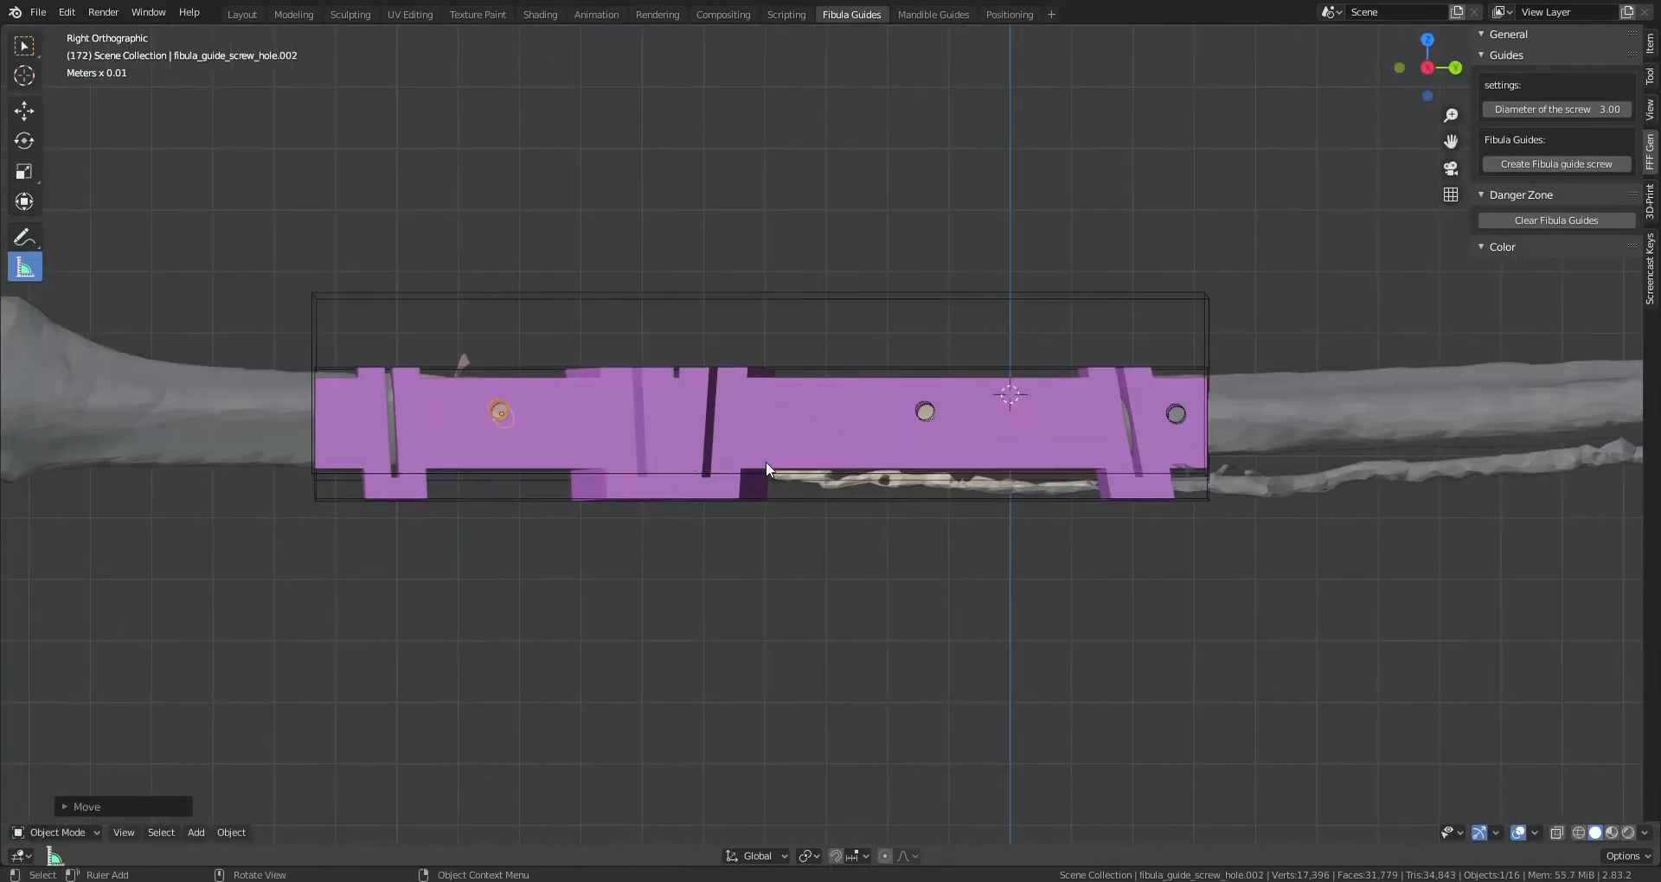
{"action": "key", "text": "g"}
{"action": "left_click", "coordinate": [771, 474]}
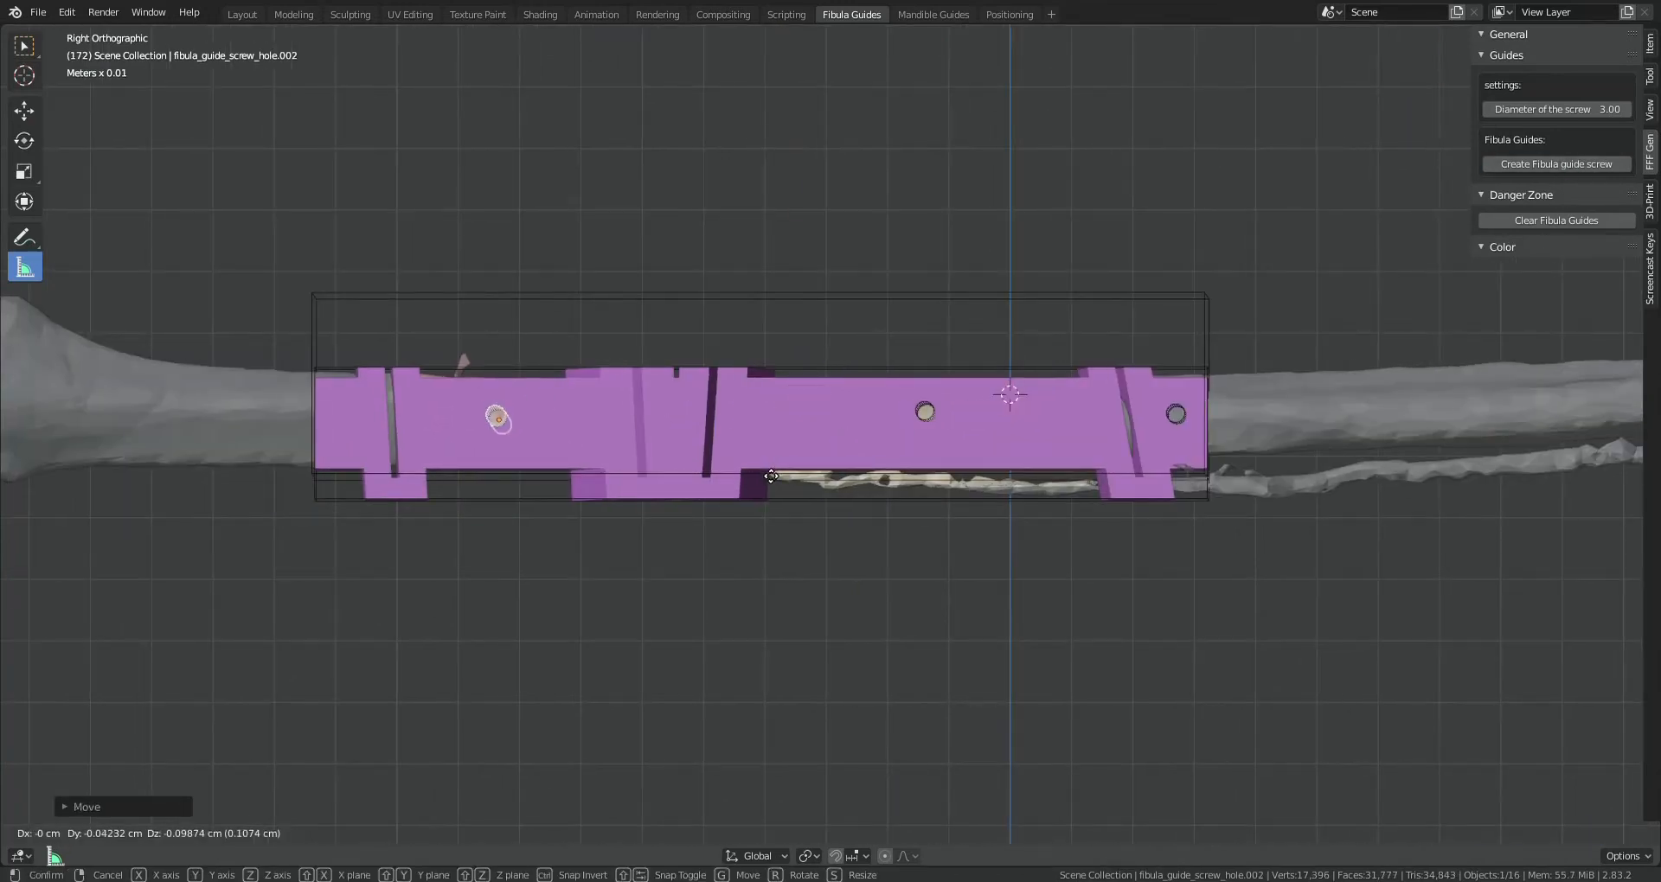
Shift the screw hole over the yellow segment slightly down toward the guide's centerline
{"action": "left_click", "coordinate": [932, 418]}
{"action": "key", "text": "g"}
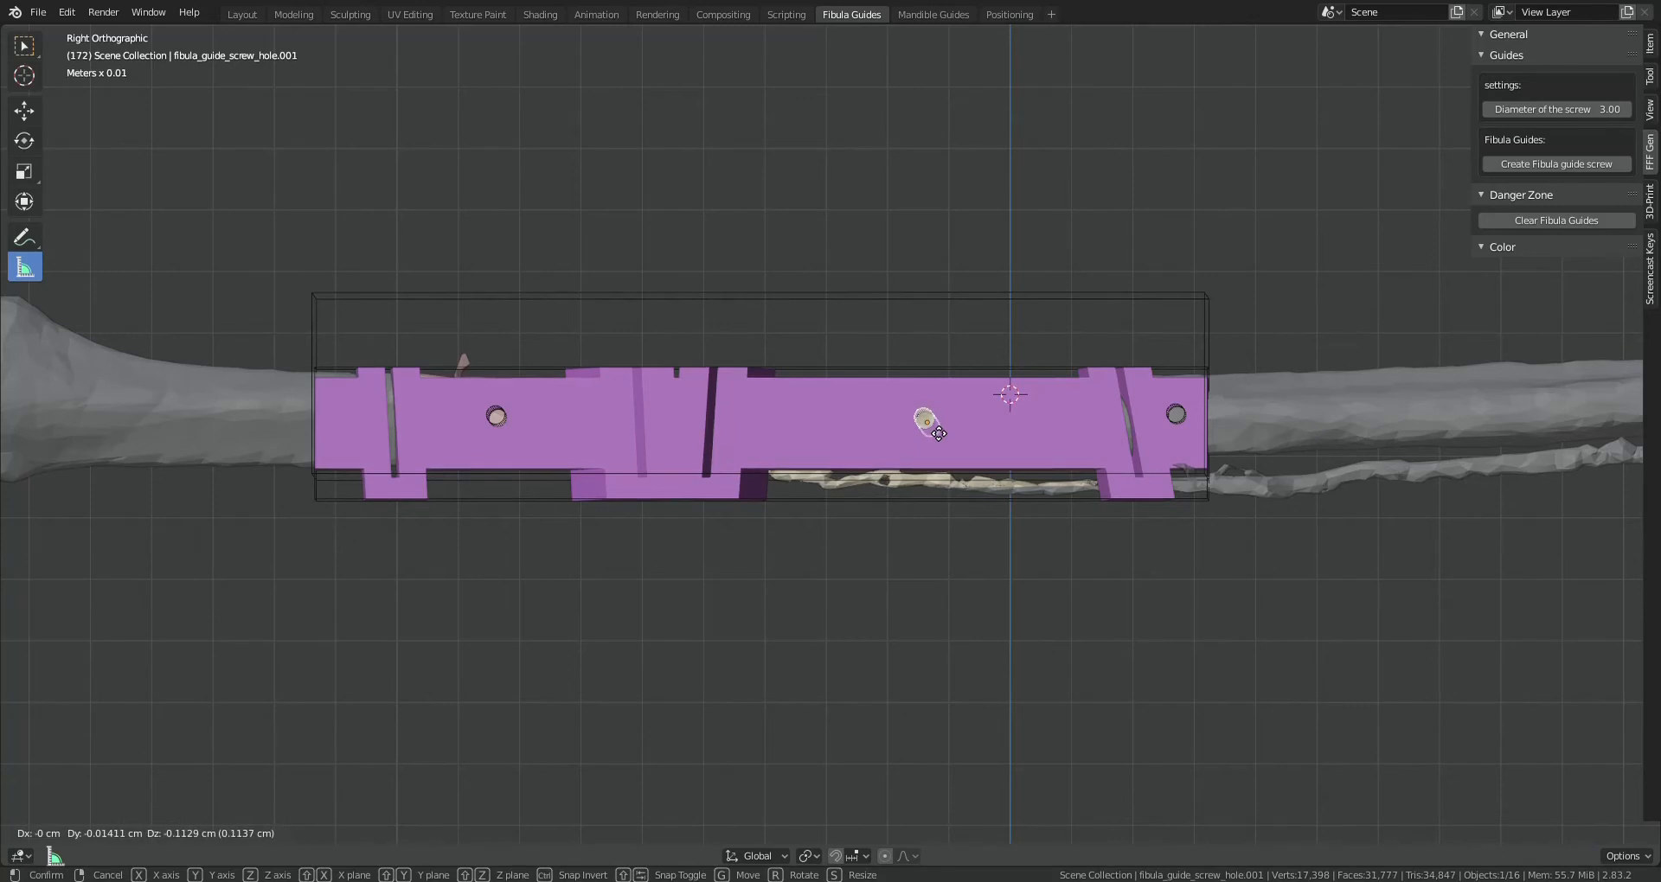
{"action": "left_click", "coordinate": [947, 430]}
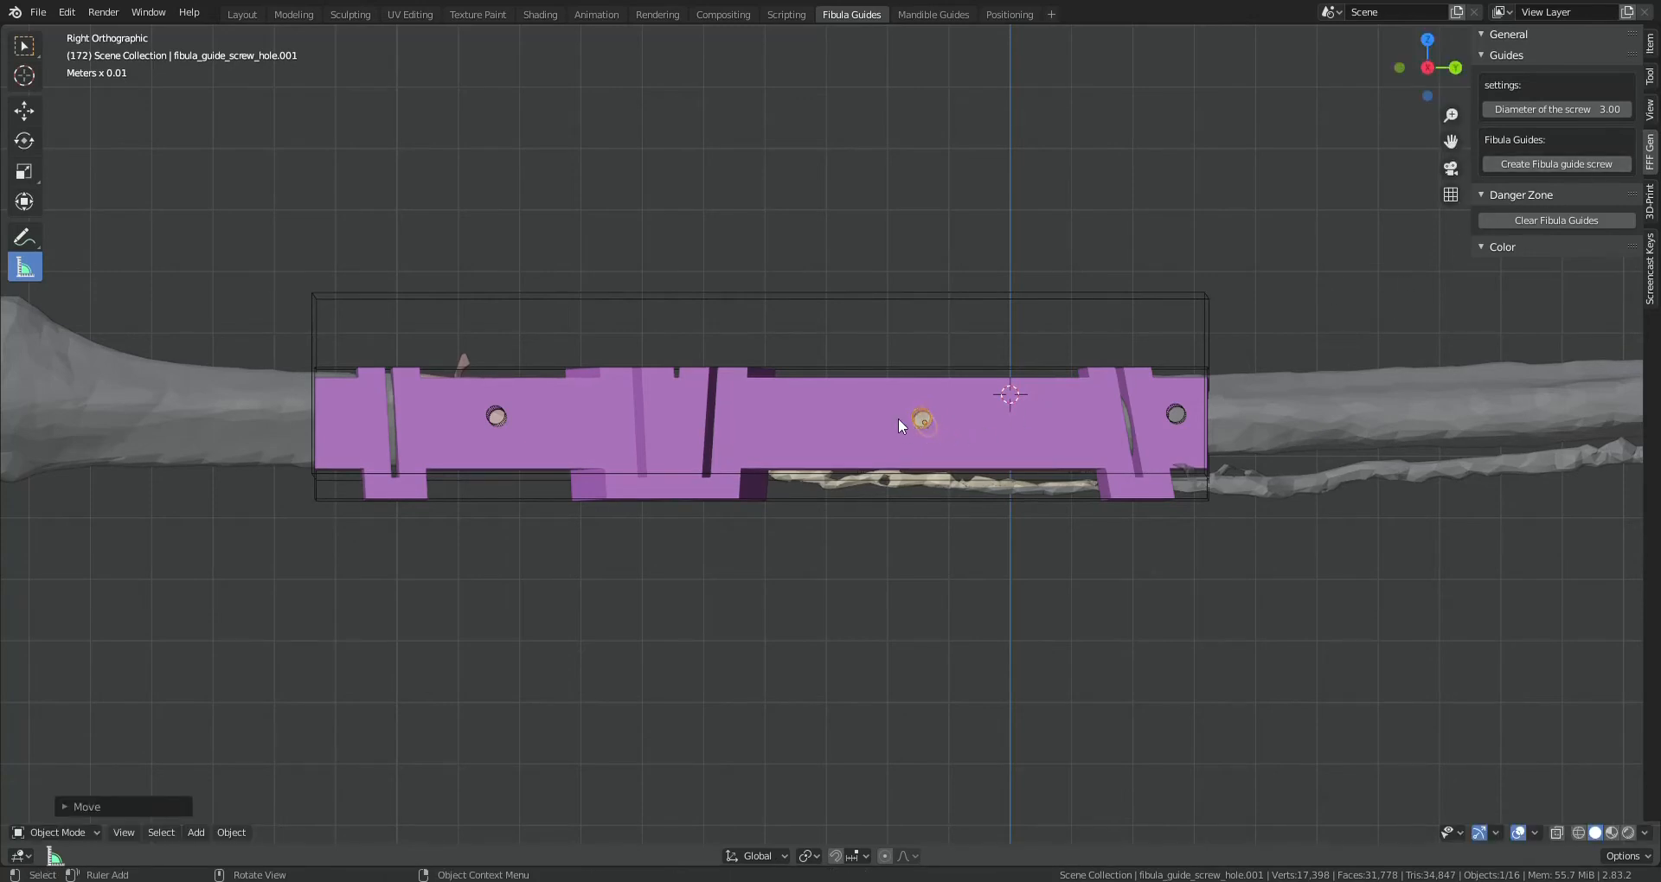
Create a fourth fibula guide screw hole and place it at the guide's end beyond the red segment's outer slot
{"action": "middle_click_drag", "start_coordinate": [912, 439], "coordinate": [1056, 450], "text": "shift"}
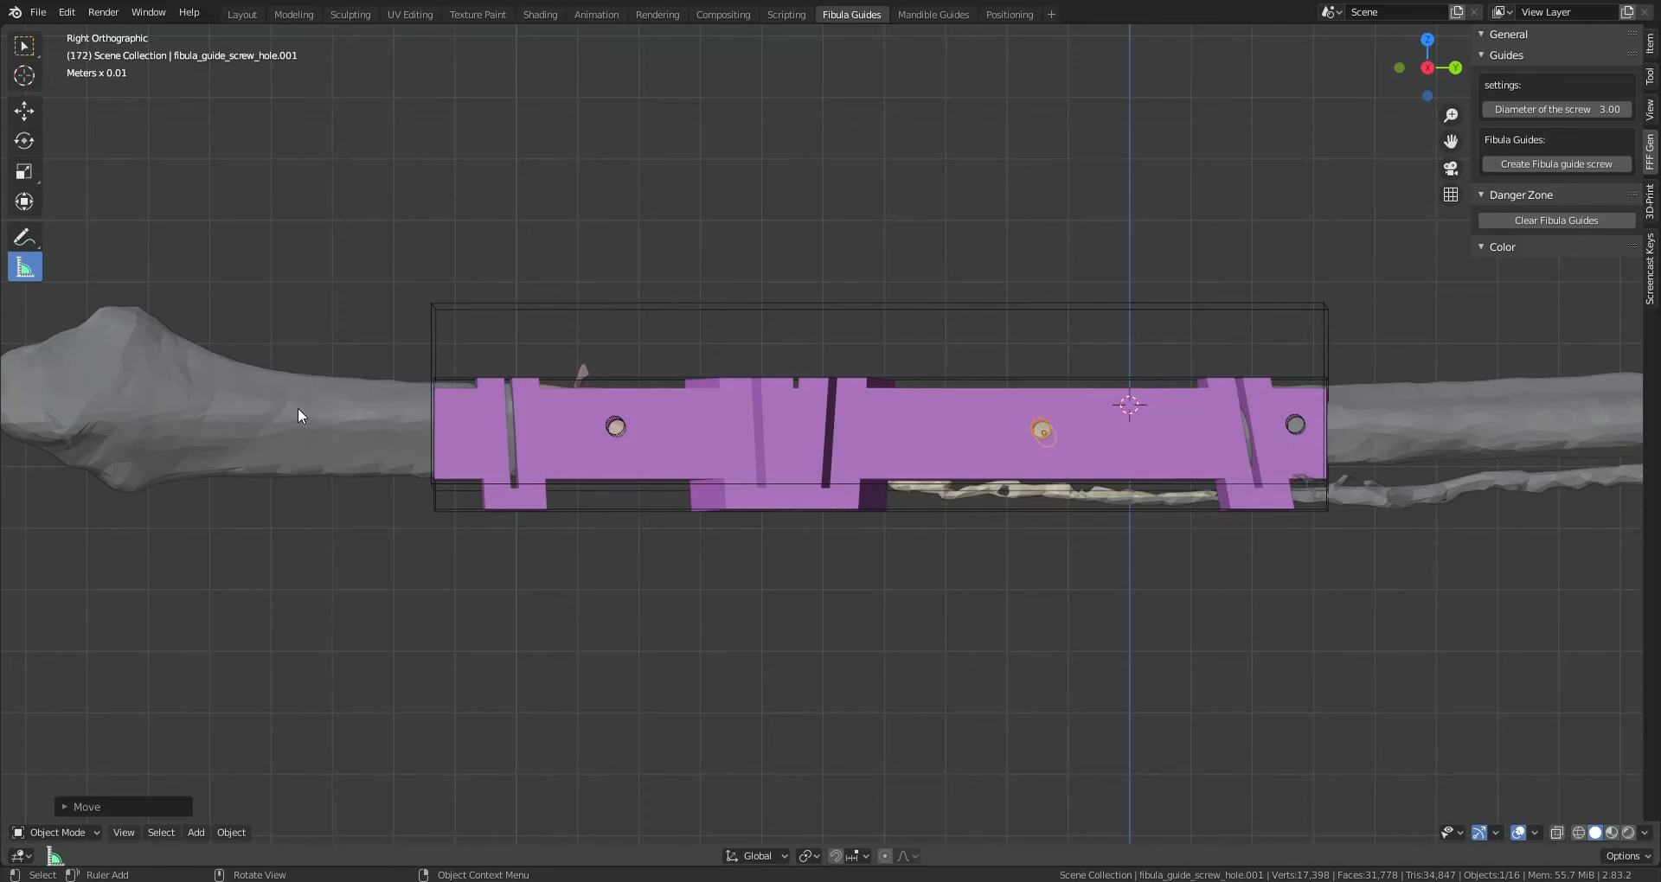
{"action": "scroll", "coordinate": [432, 427], "scroll_direction": "down", "scroll_amount": 5}
{"action": "scroll", "coordinate": [450, 433], "scroll_direction": "up", "scroll_amount": 3}
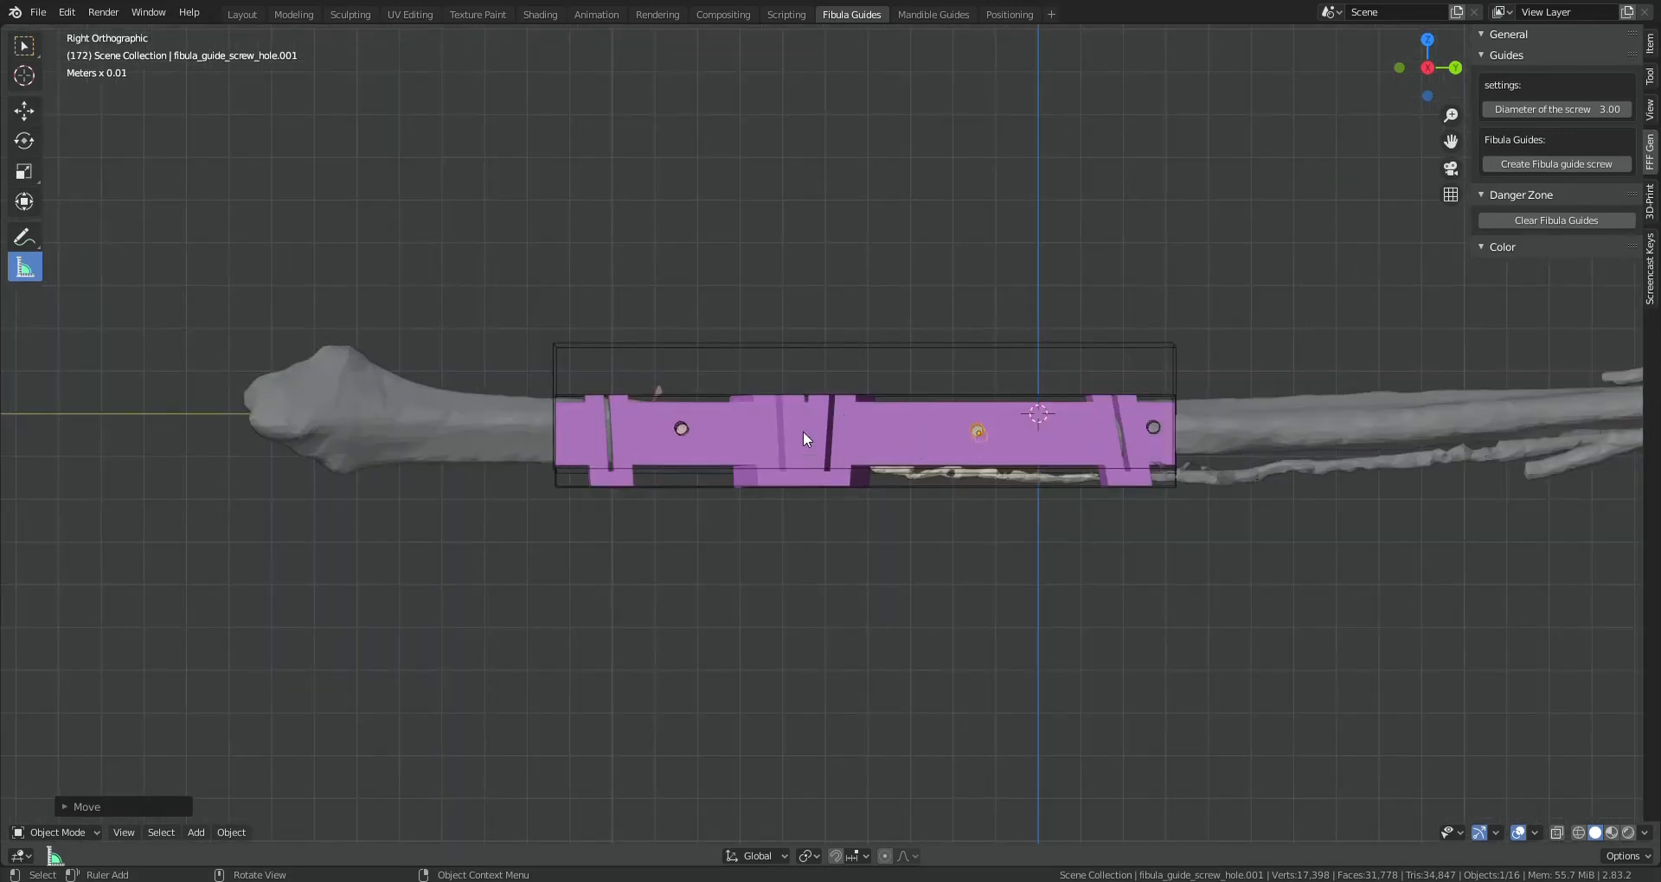
{"action": "scroll", "coordinate": [859, 491], "scroll_direction": "up", "scroll_amount": 4}
{"action": "mouse_move", "coordinate": [859, 491]}
{"action": "middle_mouse_down"}
{"action": "mouse_move", "coordinate": [880, 469]}
{"action": "mouse_move", "coordinate": [870, 490]}
{"action": "middle_mouse_up"}
{"action": "scroll", "coordinate": [870, 490], "scroll_direction": "down", "scroll_amount": 4}
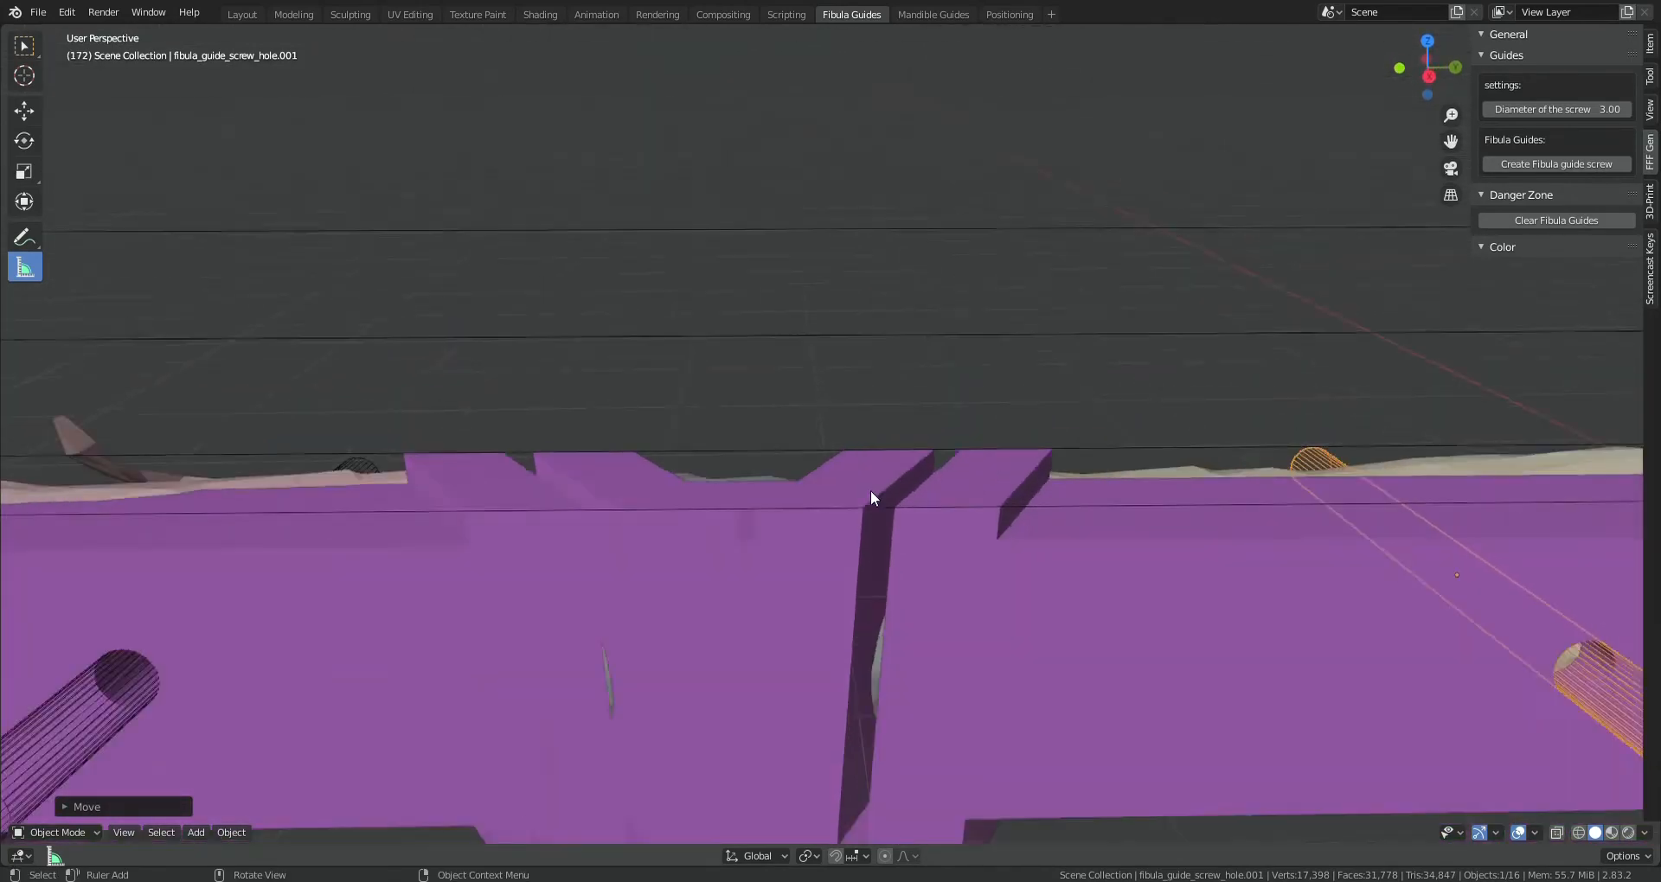
{"action": "key", "text": "KP_3"}
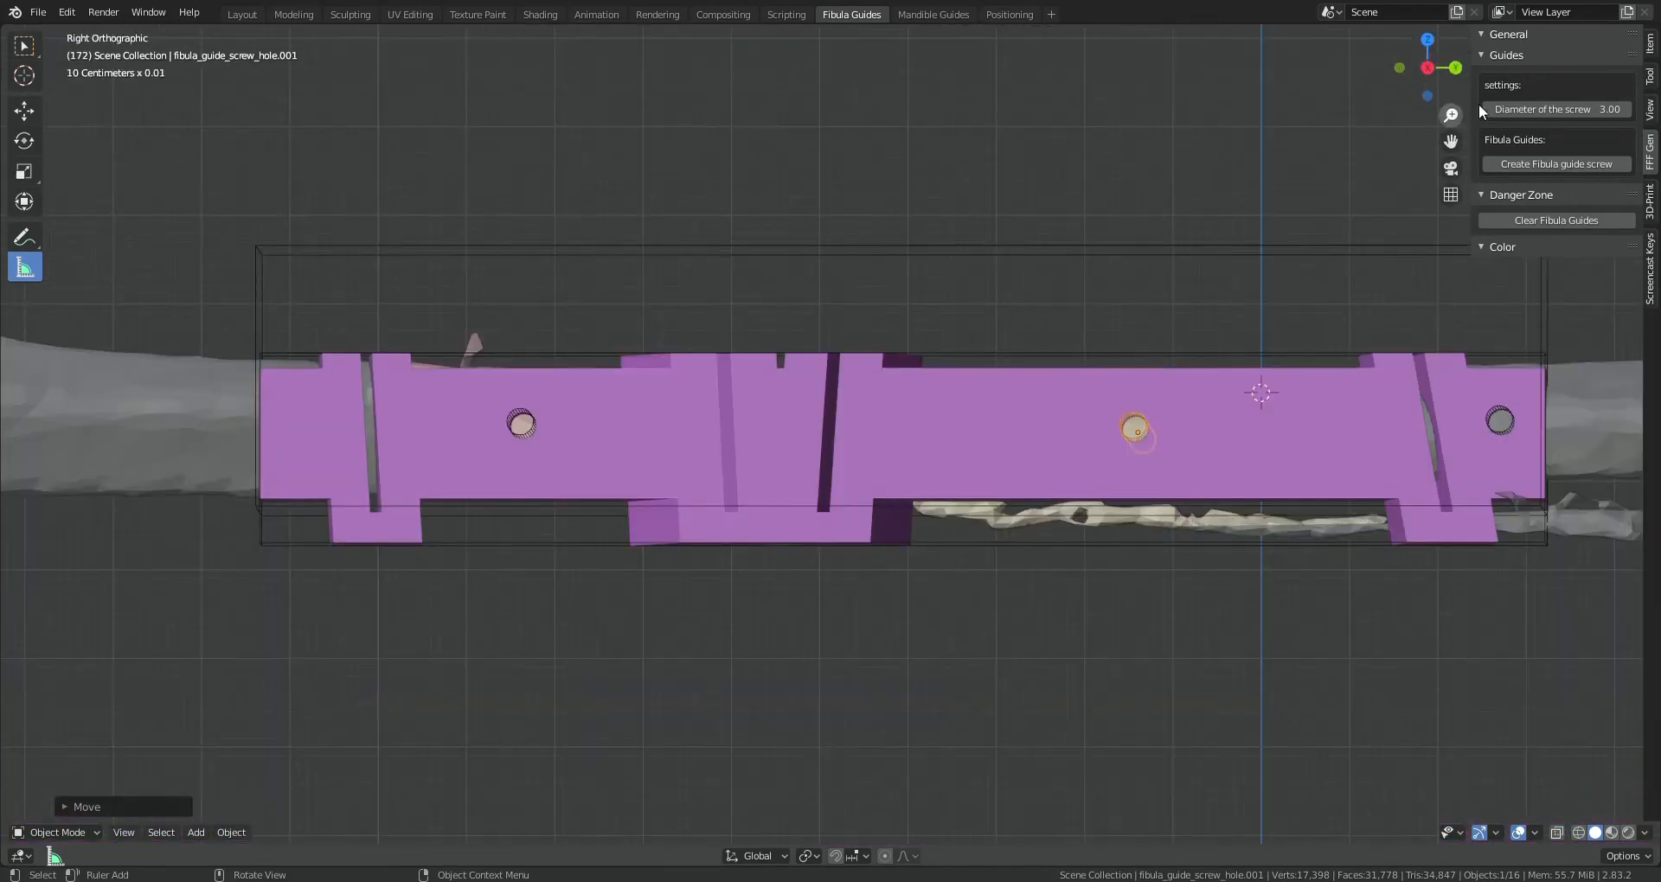
{"action": "left_click", "coordinate": [1578, 164]}
{"action": "key", "text": "g"}
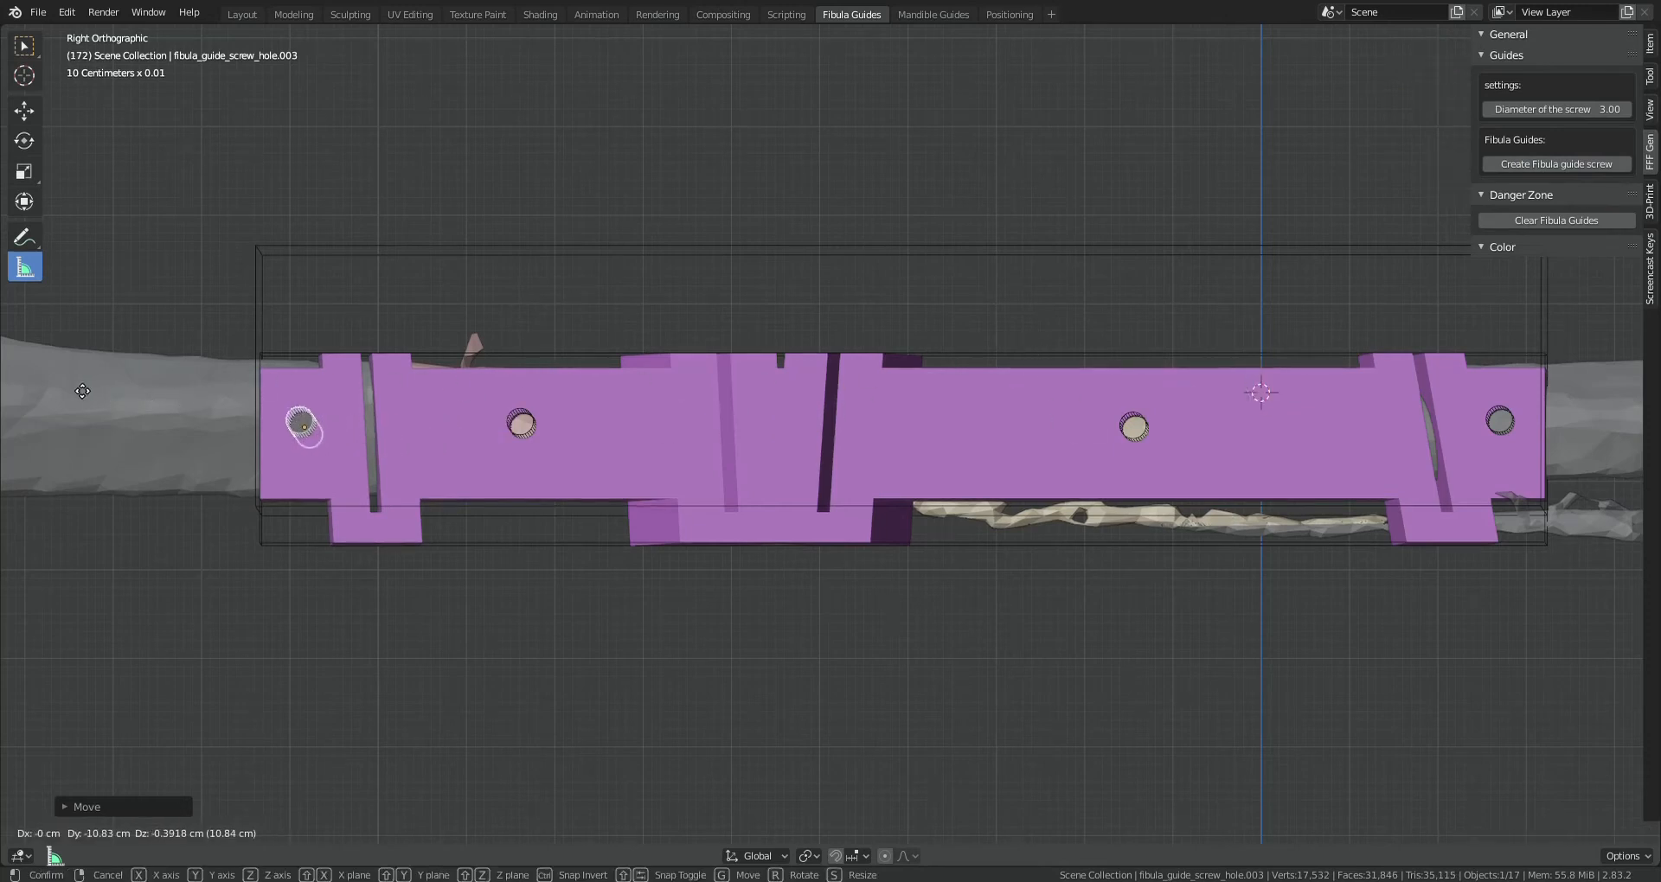
{"action": "left_click", "coordinate": [76, 390]}
{"action": "middle_click_drag", "start_coordinate": [273, 423], "coordinate": [376, 421], "text": "shift"}
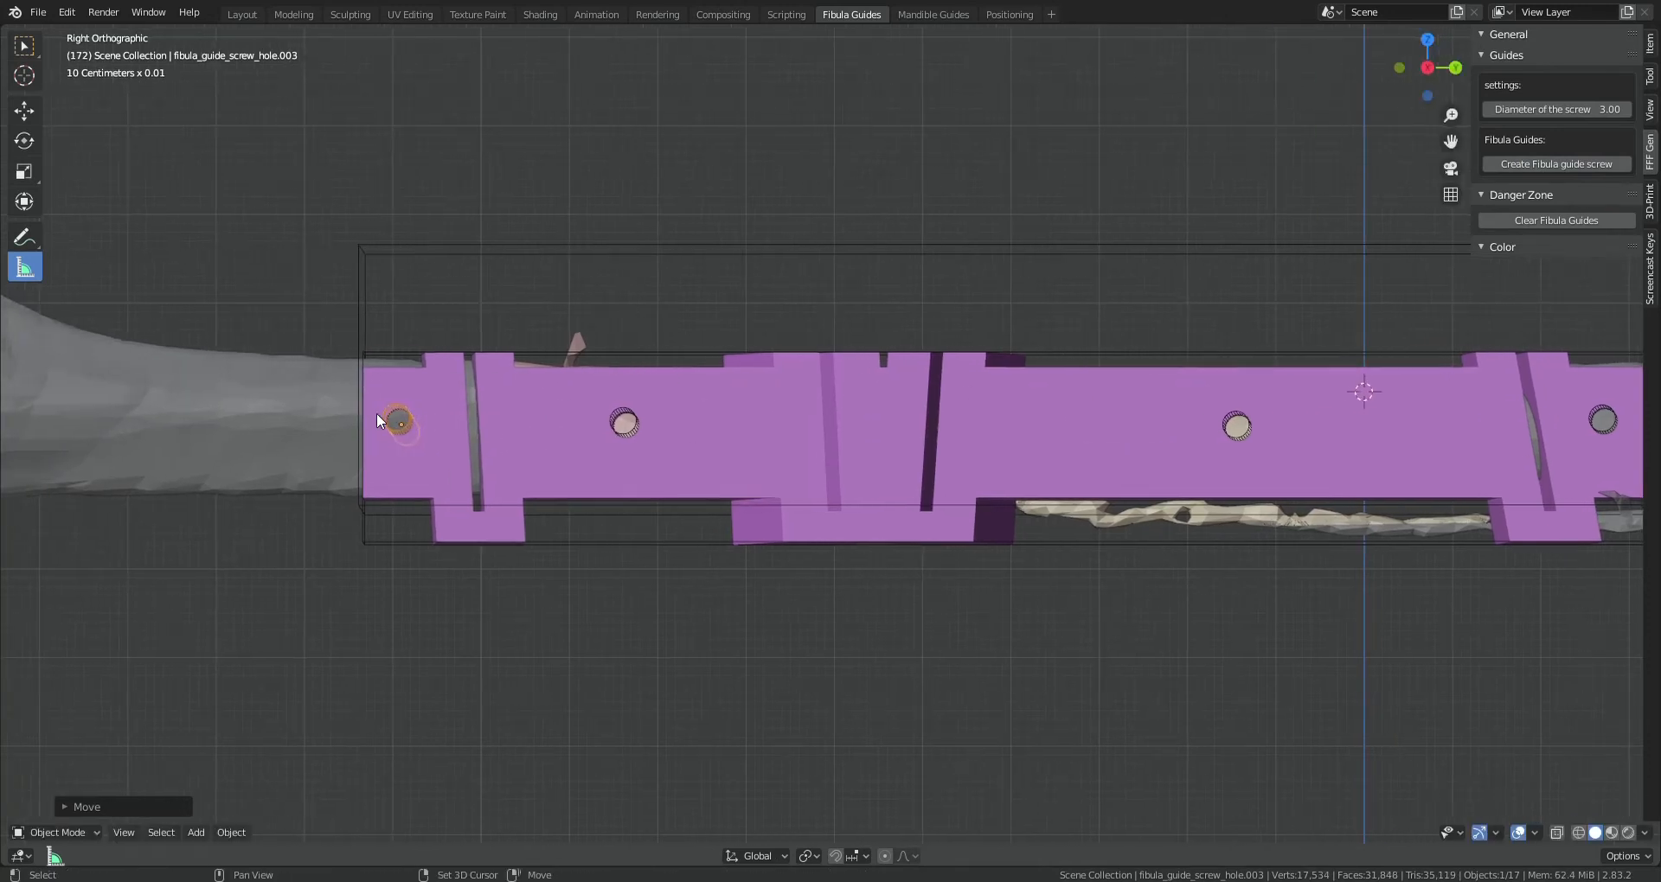
{"action": "scroll", "coordinate": [383, 412], "scroll_direction": "down", "scroll_amount": 2}
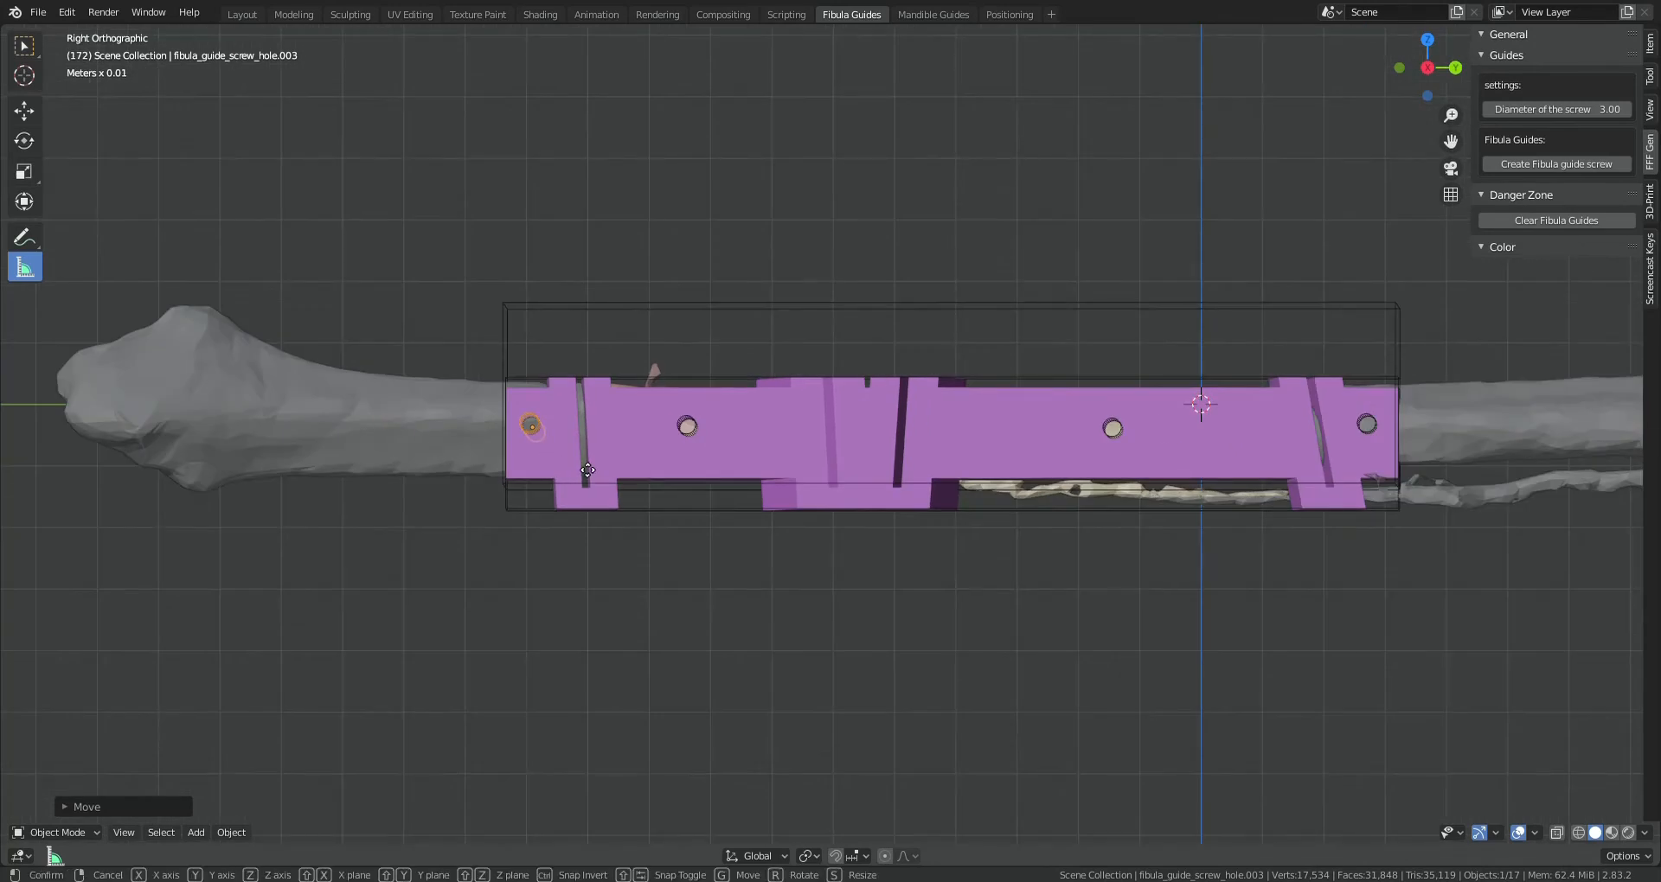
Fine-tune the positions of the screw hole over the red segment and the neighboring one at the guide's end
{"action": "left_click", "coordinate": [687, 434]}
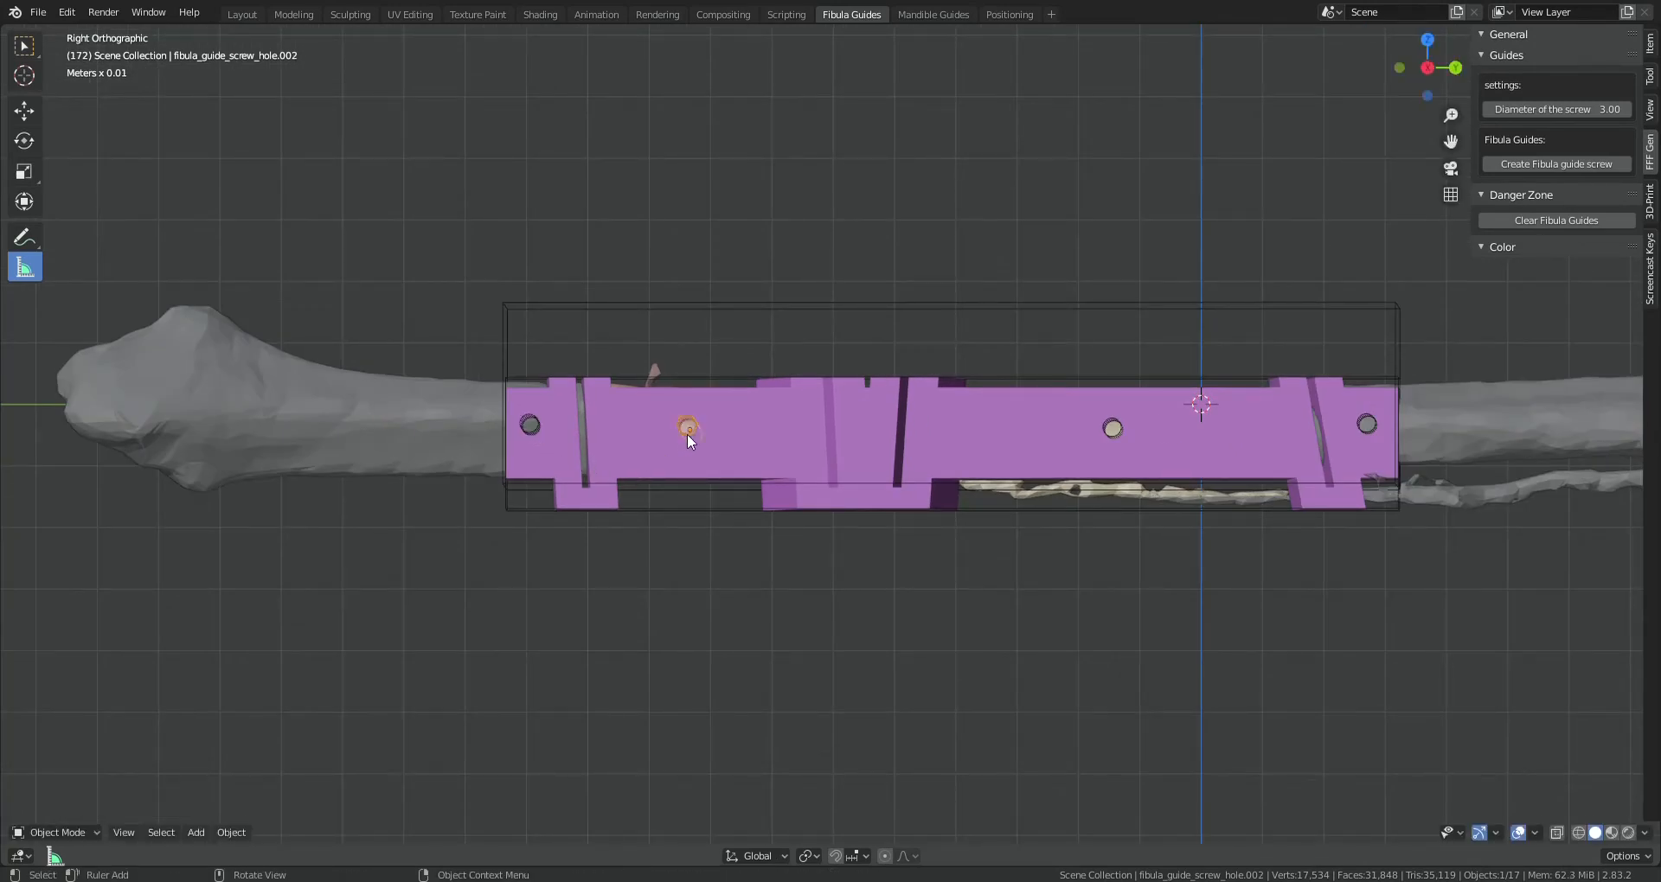
{"action": "key", "text": "g"}
{"action": "left_click", "coordinate": [696, 445]}
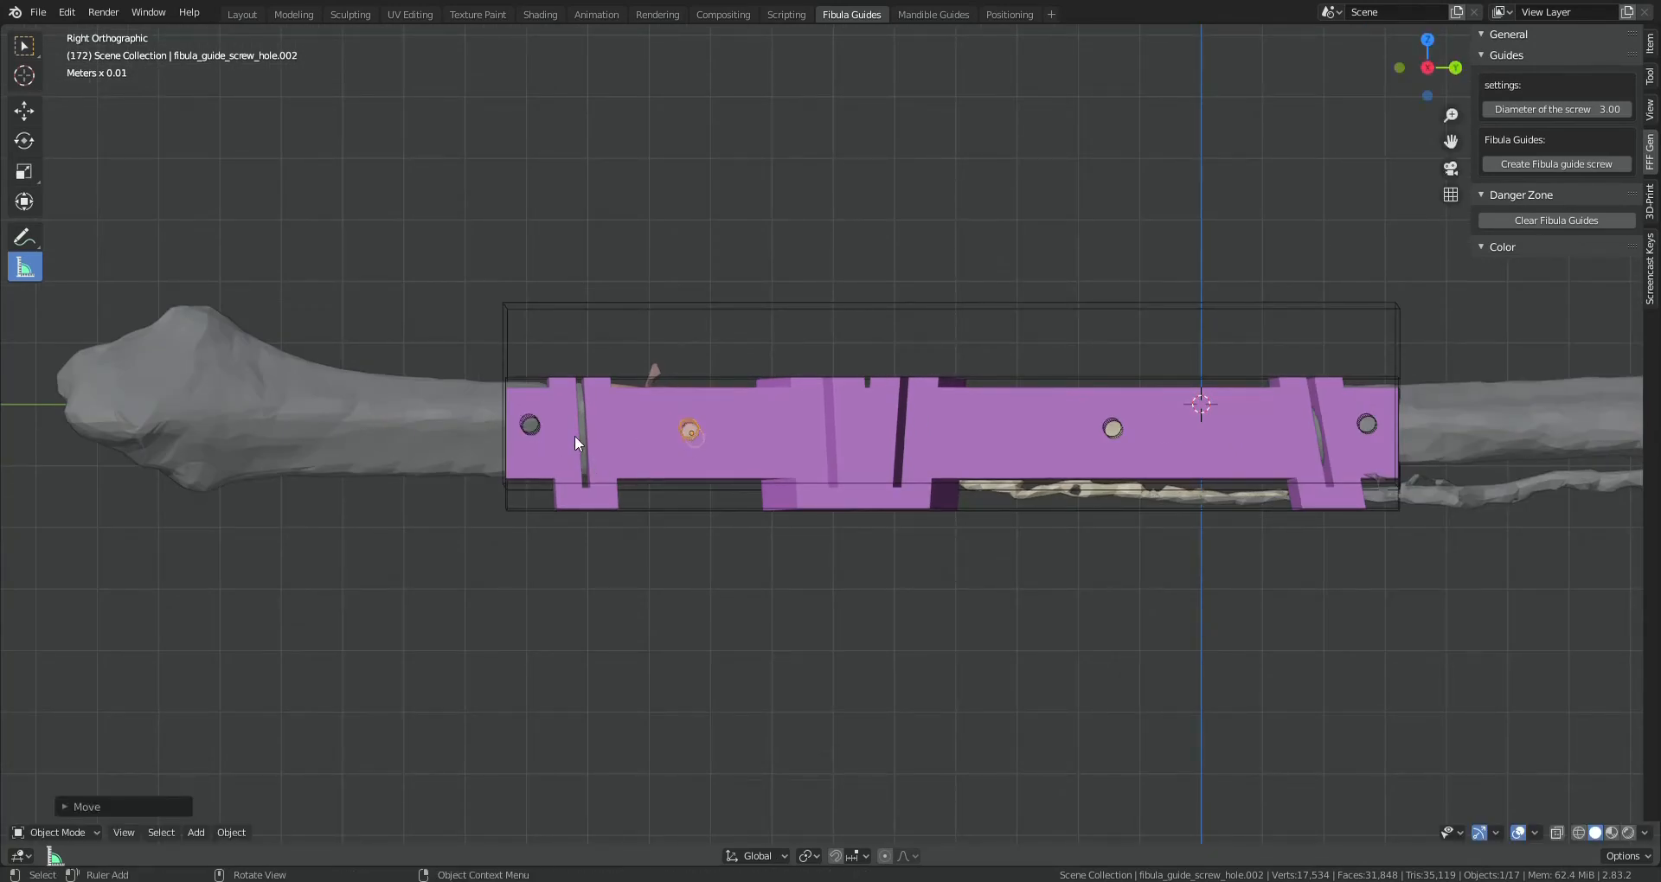
{"action": "left_click", "coordinate": [530, 431]}
{"action": "key", "text": "g"}
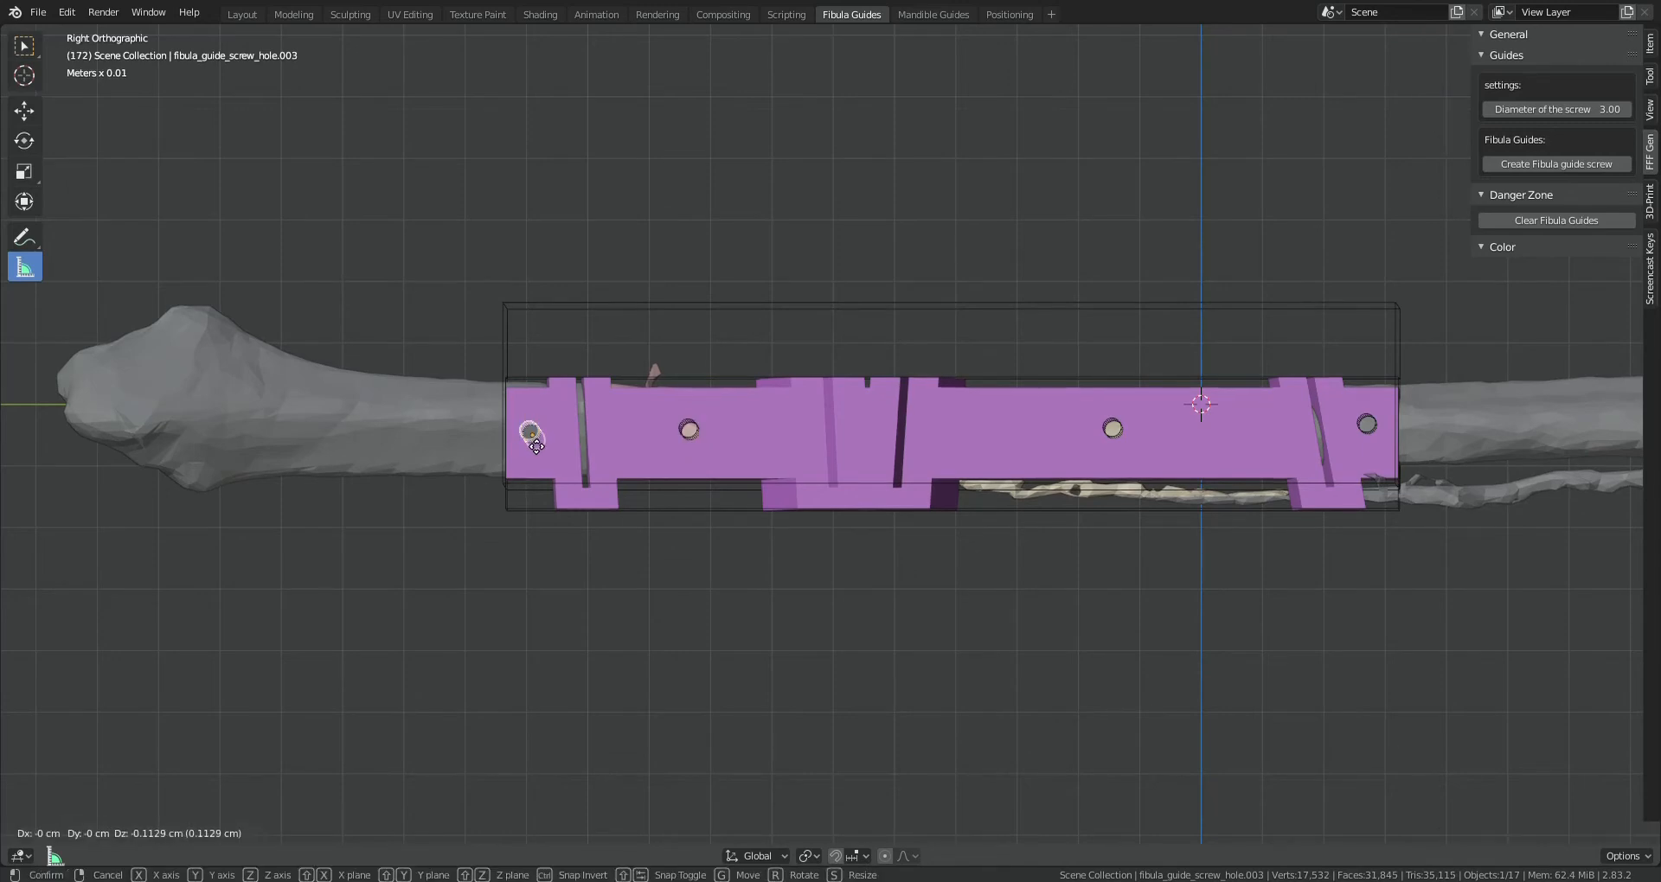
{"action": "left_click", "coordinate": [536, 445]}
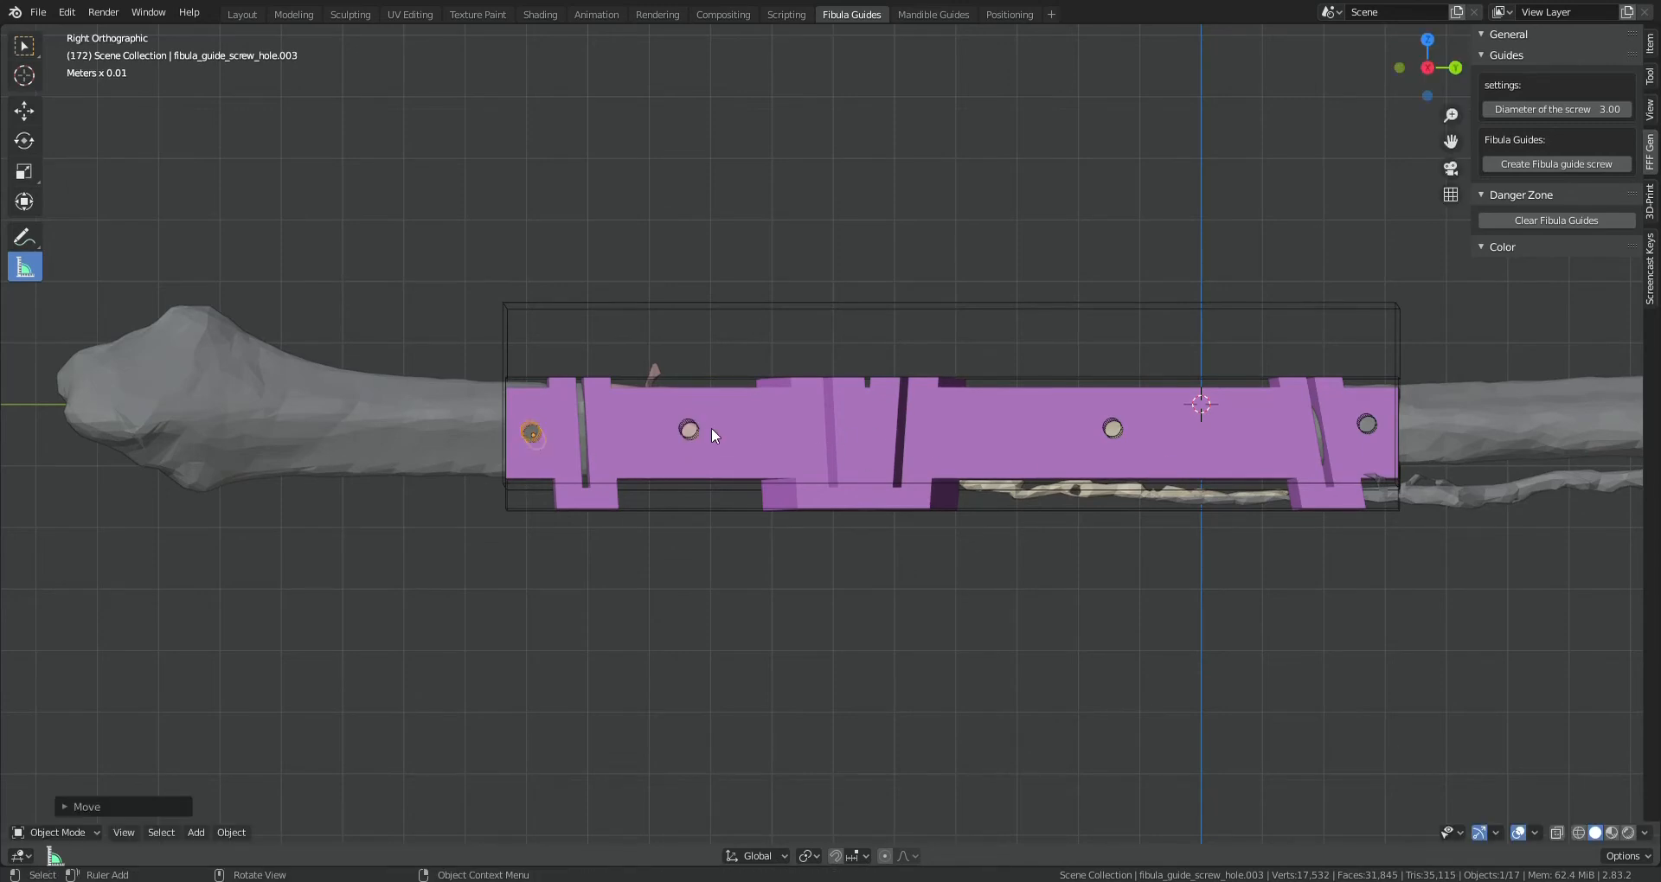
{"action": "left_click", "coordinate": [687, 433]}
{"action": "key", "text": "g"}
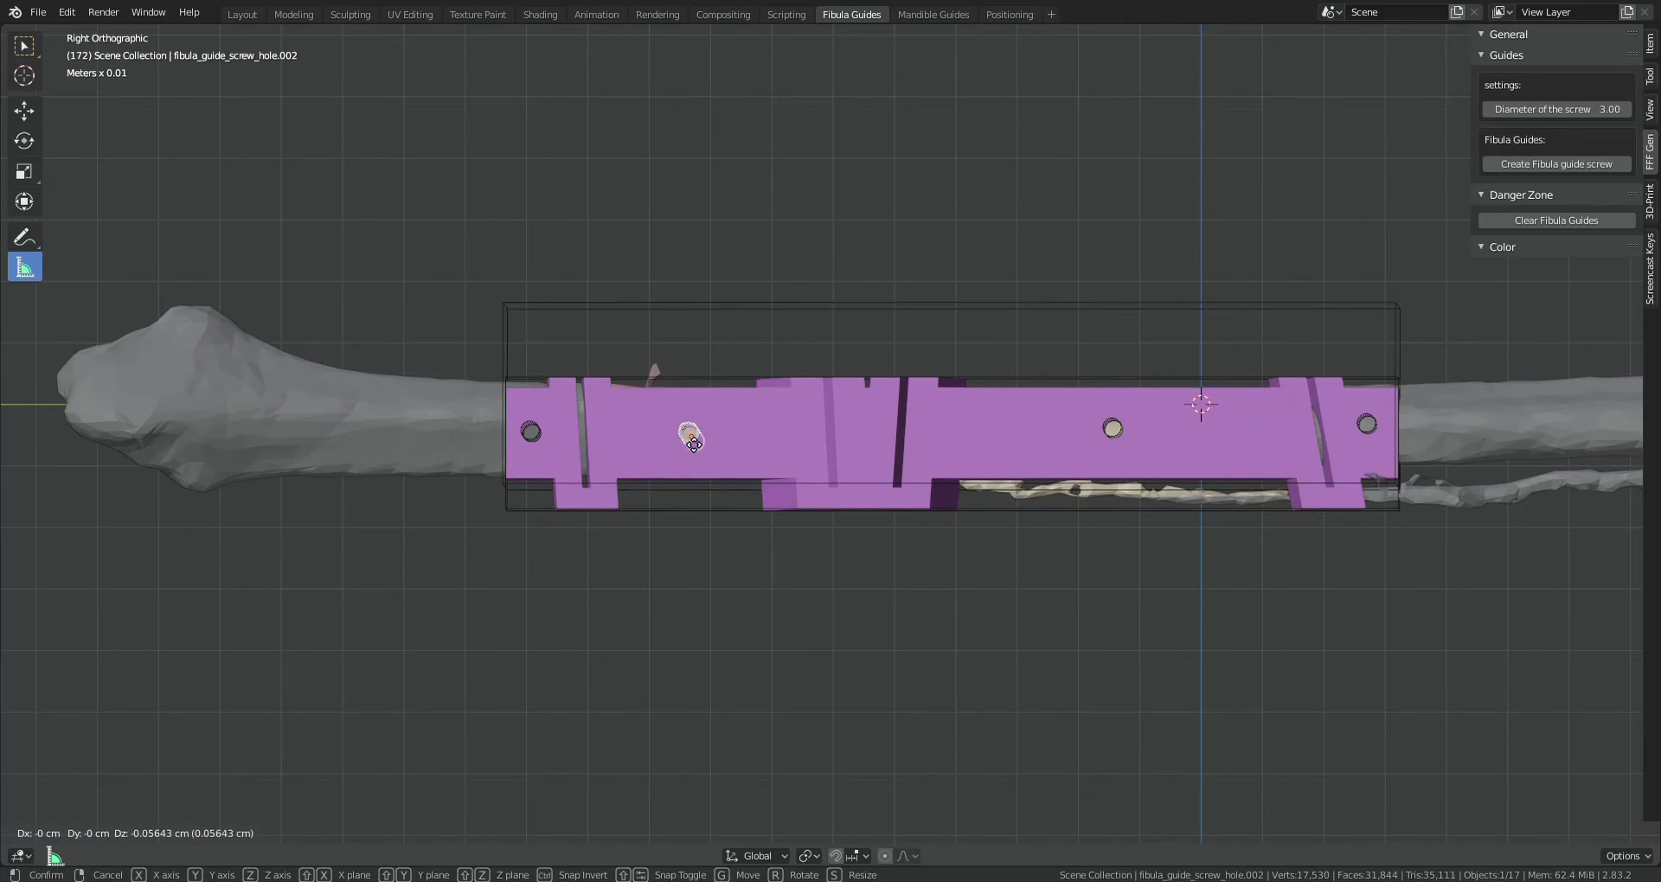
{"action": "left_click", "coordinate": [693, 443]}
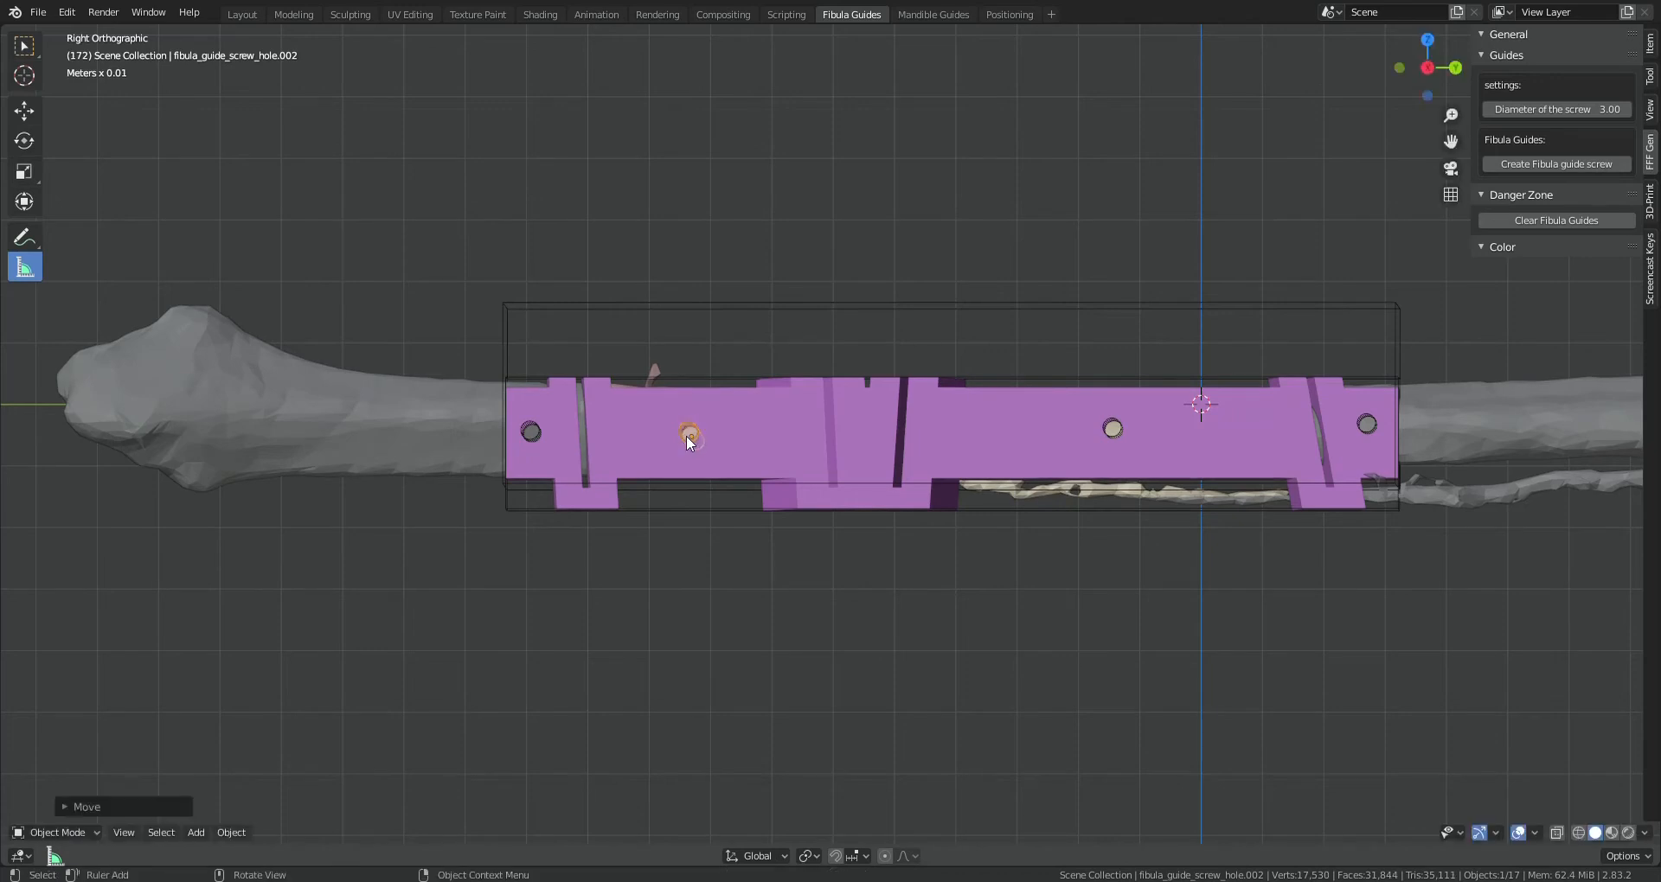
{"action": "scroll", "coordinate": [1042, 479], "scroll_direction": "down", "scroll_amount": 1}
Nudge the screw hole over the yellow segment downward and adjust the one at the adjacent guide end
{"action": "left_click", "coordinate": [1067, 434]}
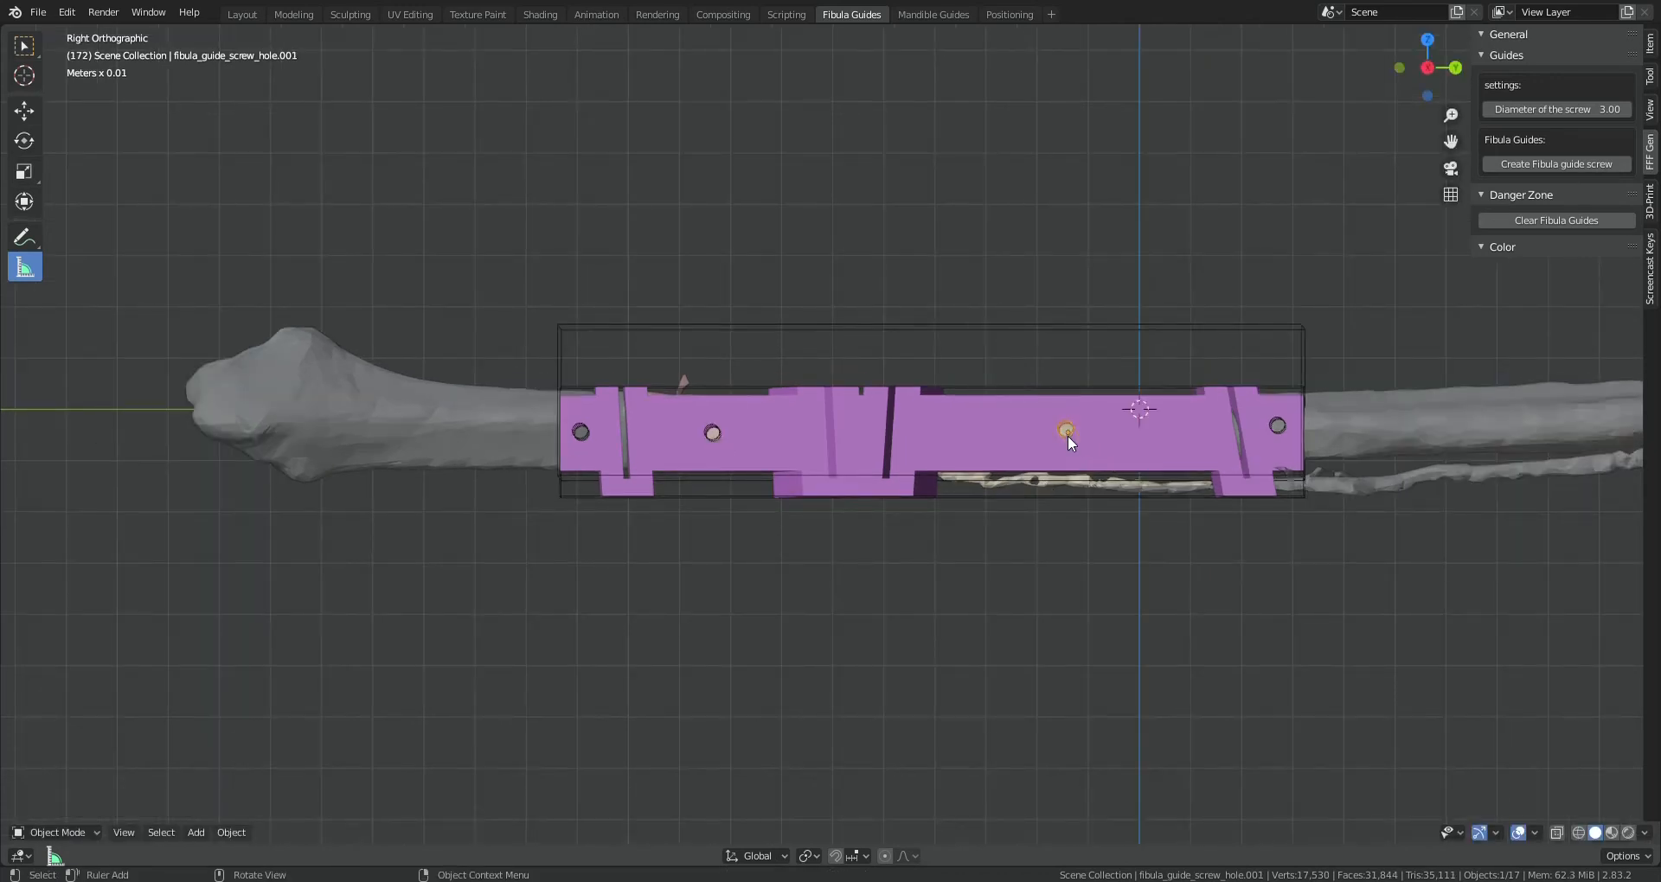
{"action": "key", "text": "g"}
{"action": "key", "text": "z"}
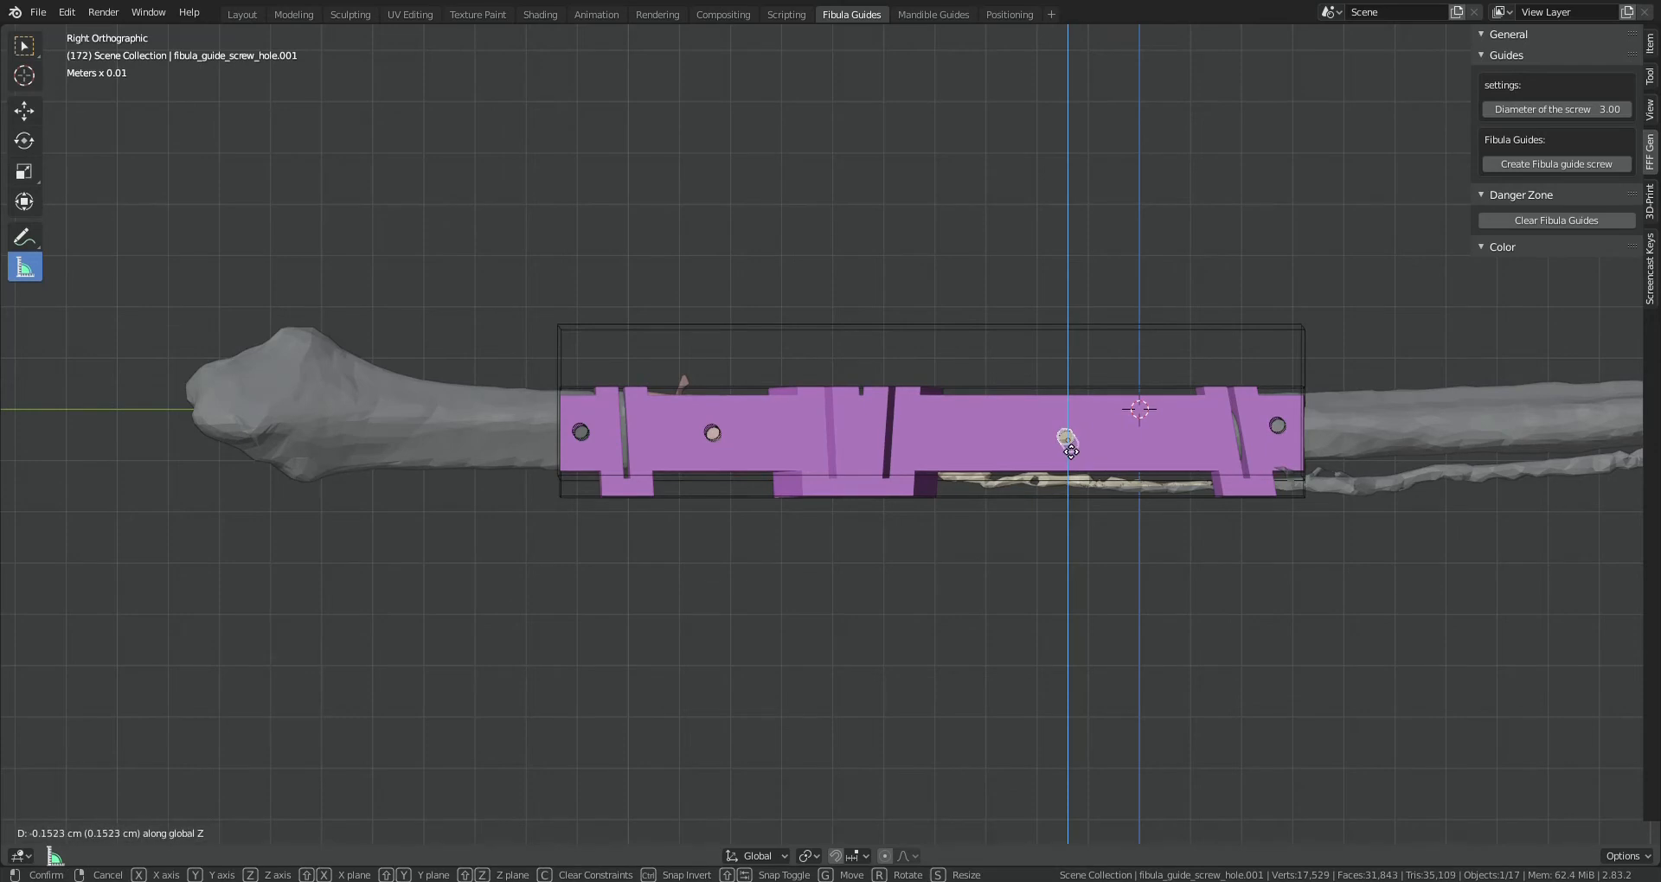
{"action": "left_click", "coordinate": [1063, 447]}
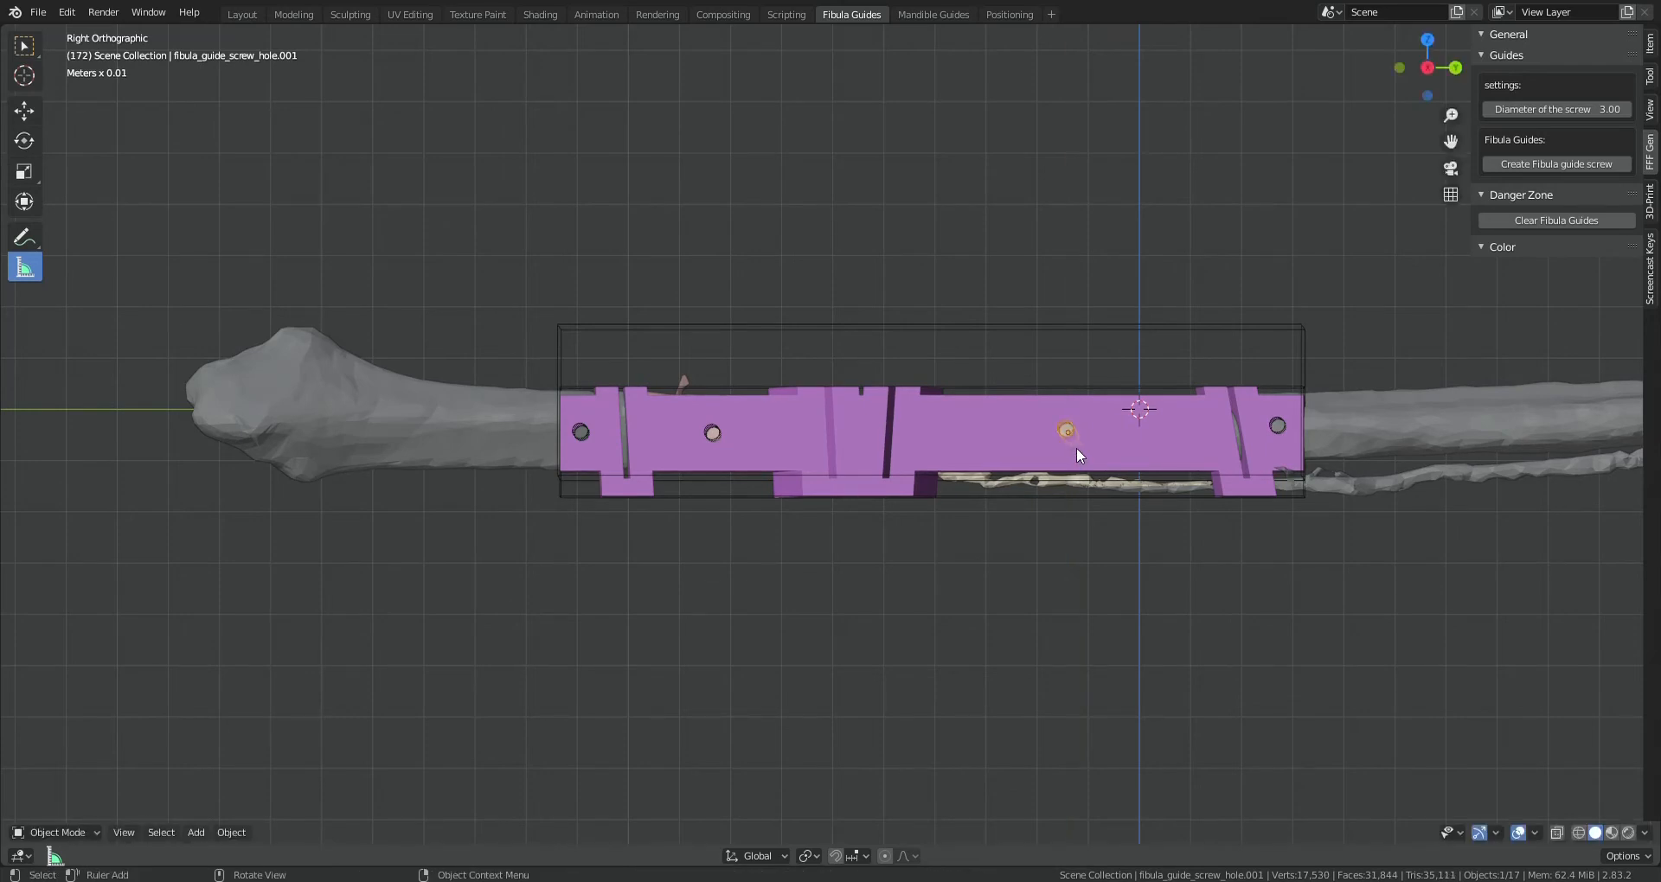
{"action": "key", "text": "g"}
{"action": "left_click", "coordinate": [1078, 460]}
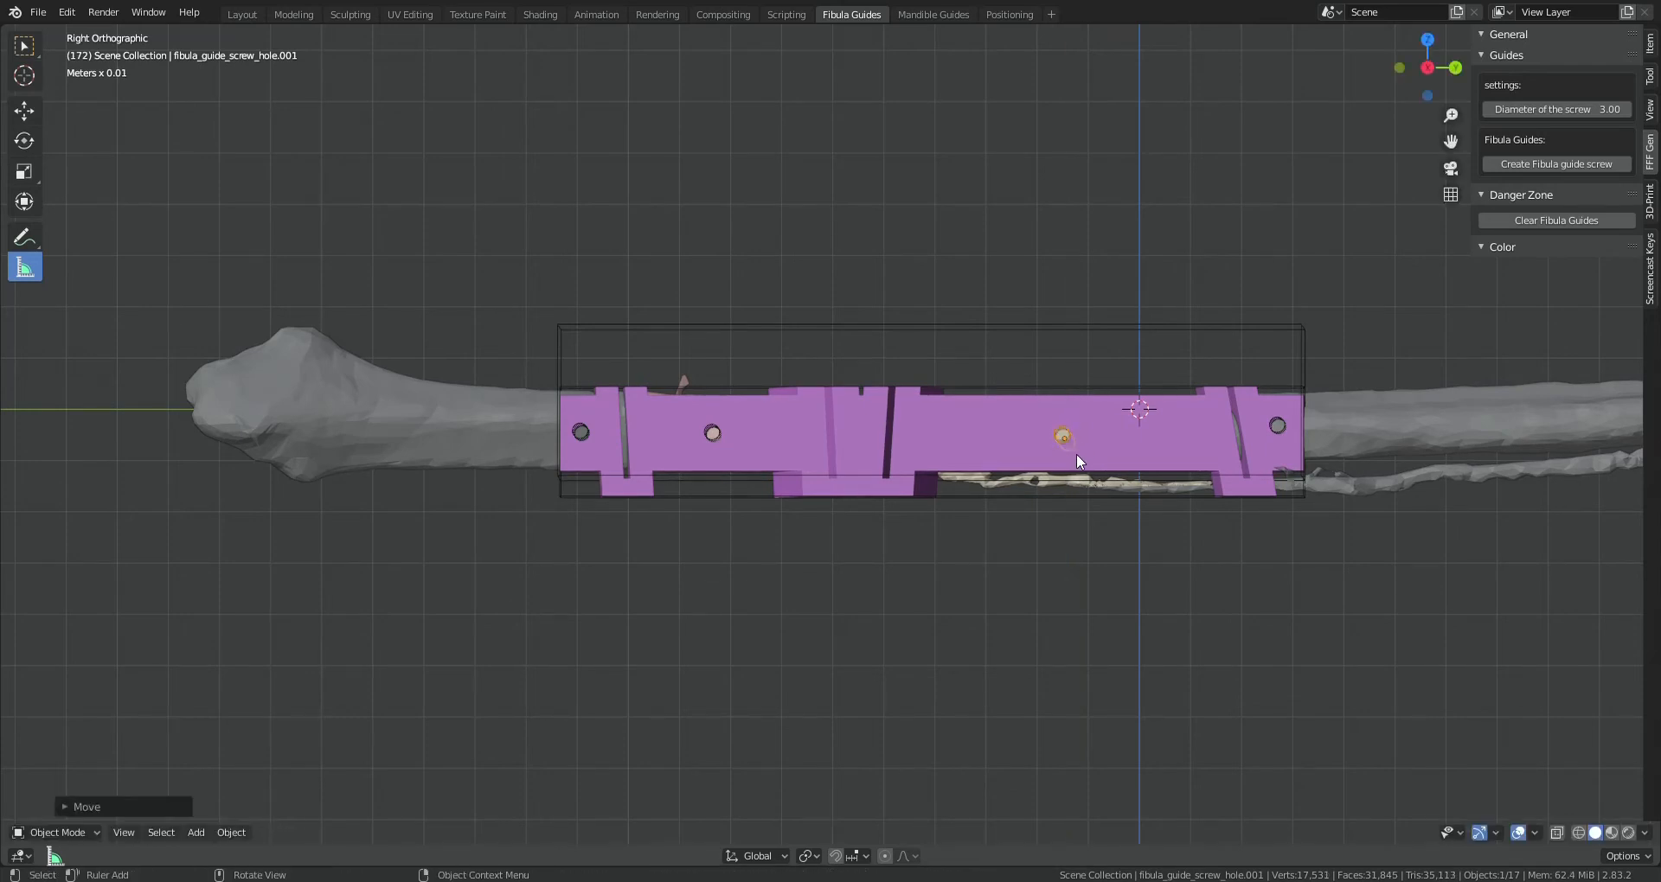
{"action": "left_click", "coordinate": [1280, 429]}
{"action": "key", "text": "g"}
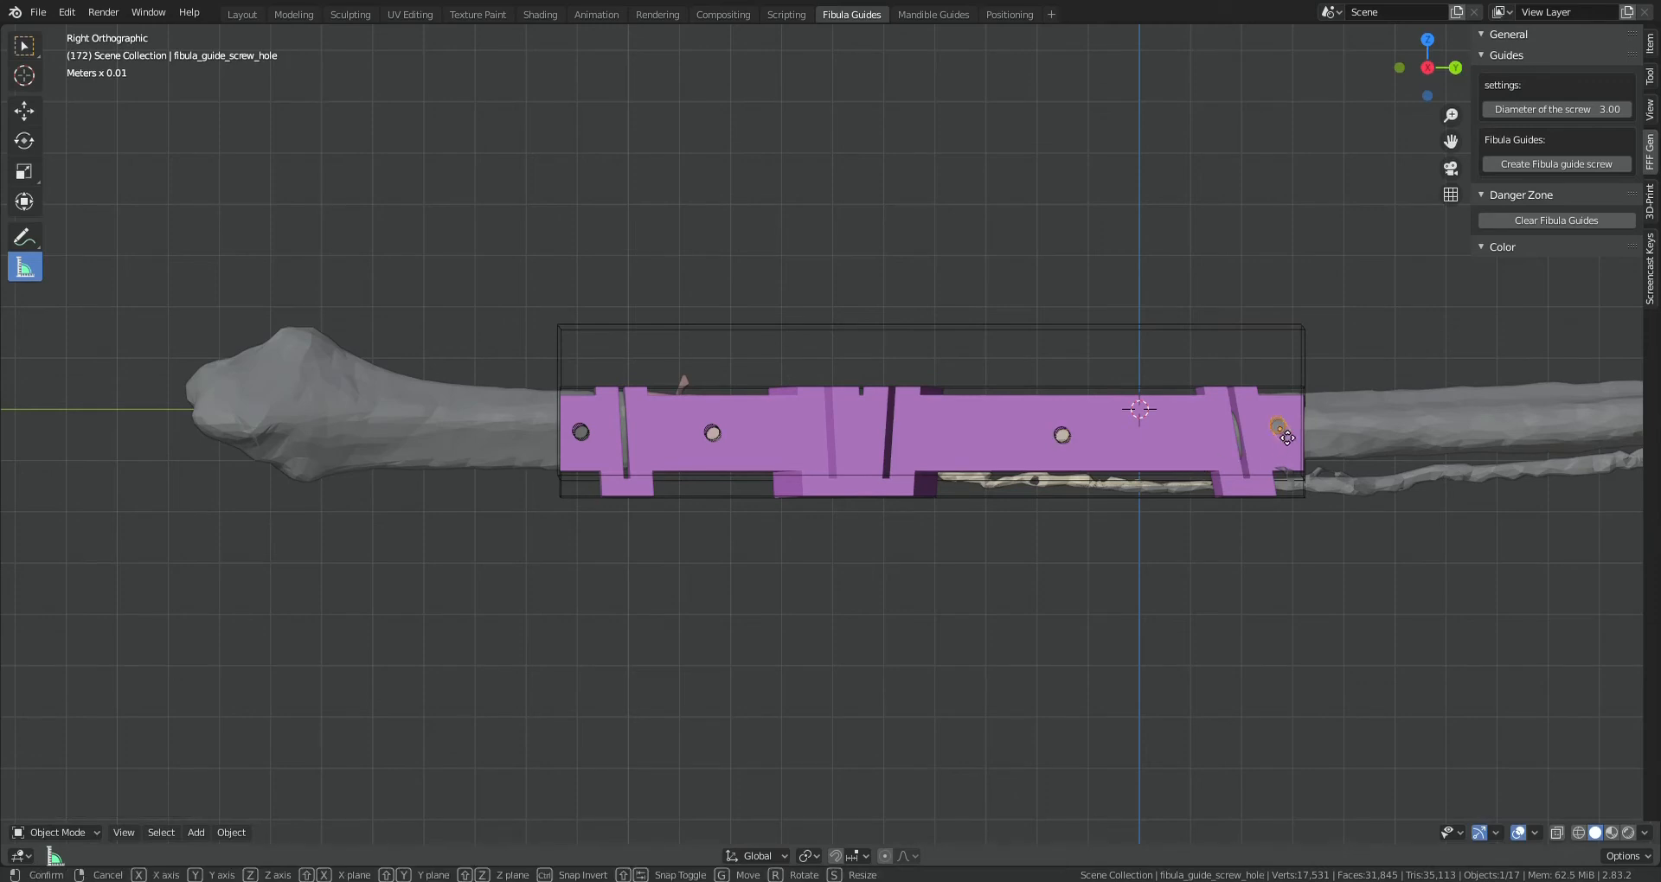
{"action": "left_click", "coordinate": [1285, 435]}
Select the finished fibula guide and export it in STL format
{"action": "middle_click_drag", "start_coordinate": [1374, 474], "coordinate": [911, 416]}
{"action": "middle_click_drag", "start_coordinate": [934, 431], "coordinate": [869, 434]}
{"action": "scroll", "coordinate": [870, 434], "scroll_direction": "up", "scroll_amount": 1}
{"action": "middle_click_drag", "start_coordinate": [1166, 437], "coordinate": [822, 397]}
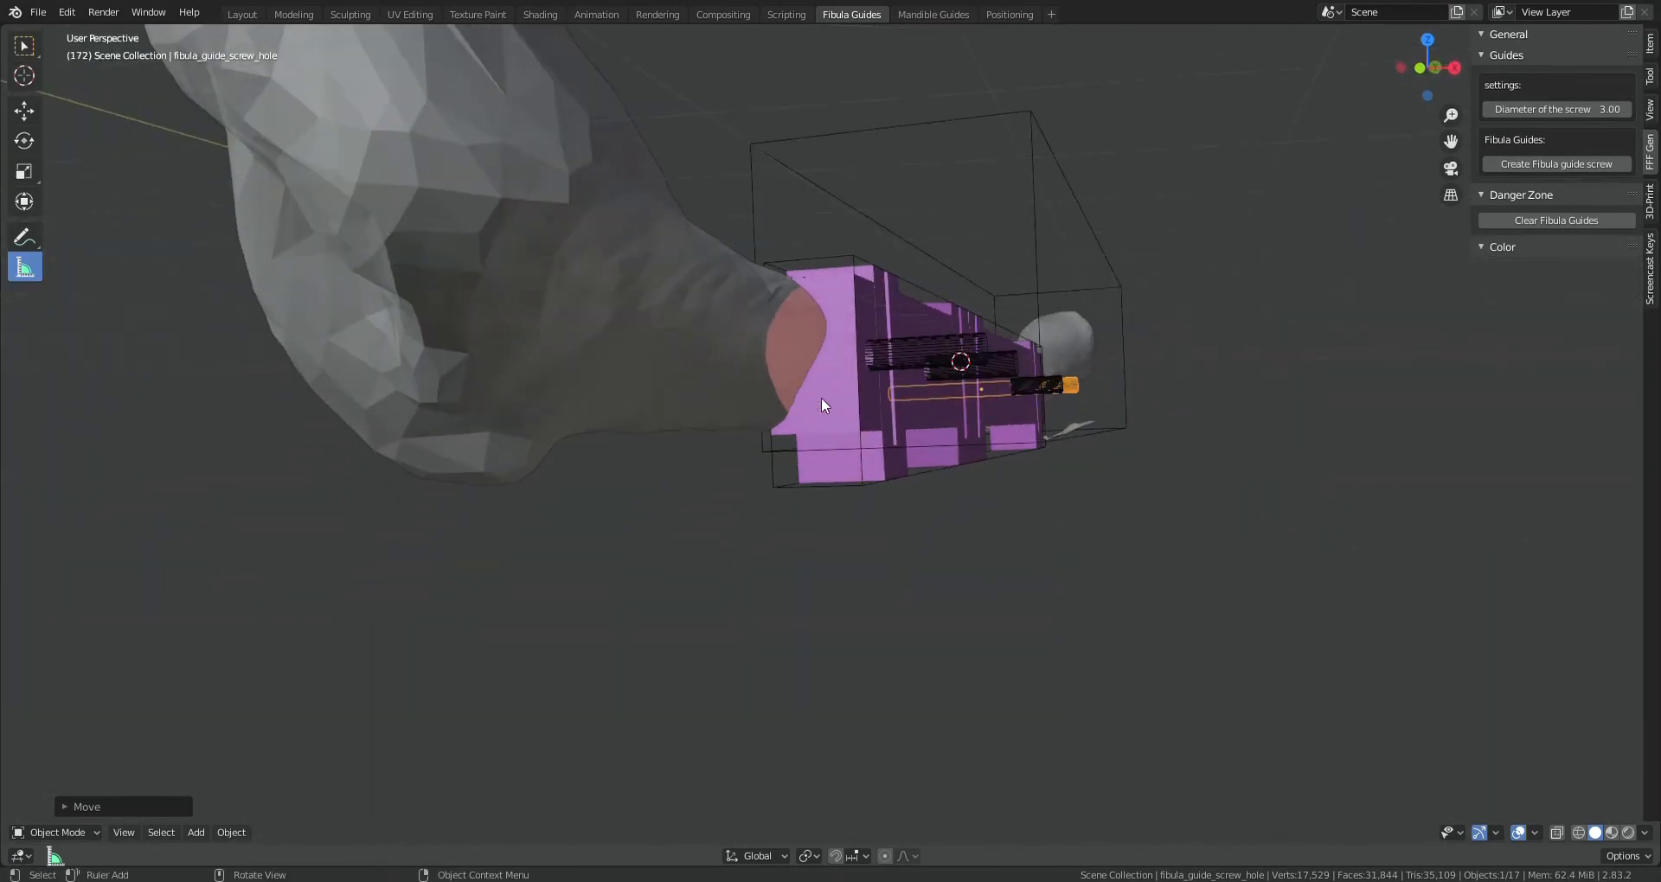
{"action": "middle_click_drag", "start_coordinate": [1042, 393], "coordinate": [1114, 354]}
{"action": "scroll", "coordinate": [1160, 375], "scroll_direction": "up", "scroll_amount": 3}
{"action": "left_click", "coordinate": [1080, 391]}
{"action": "scroll", "coordinate": [1180, 386], "scroll_direction": "up", "scroll_amount": 3}
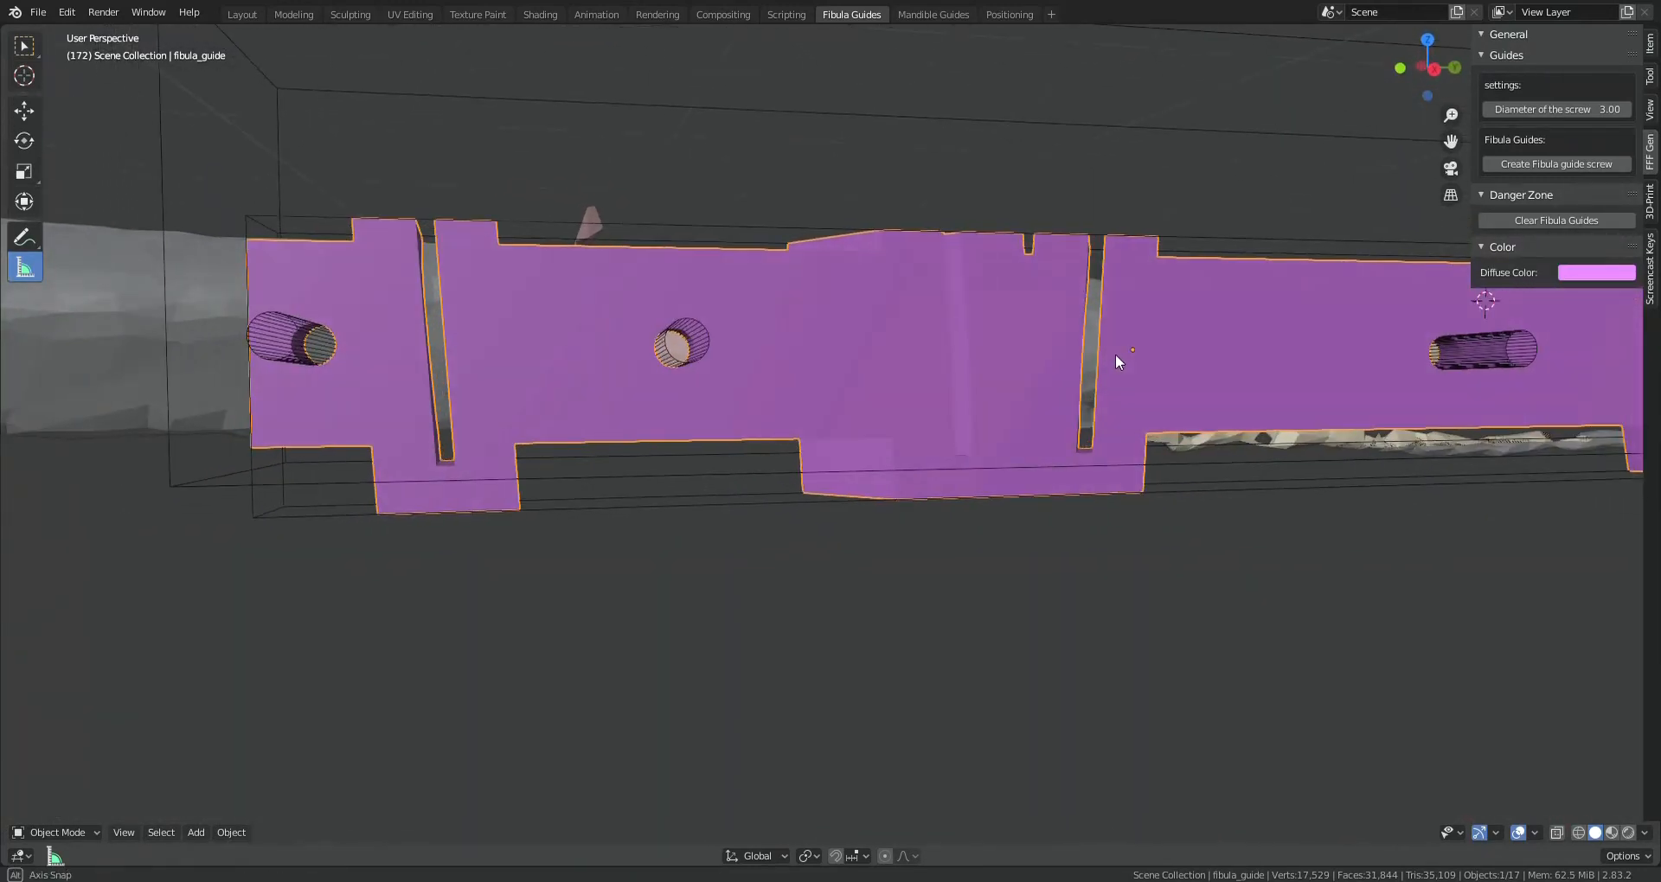
{"action": "middle_click_drag", "start_coordinate": [609, 450], "coordinate": [941, 467]}
{"action": "scroll", "coordinate": [1071, 349], "scroll_direction": "down", "scroll_amount": 5}
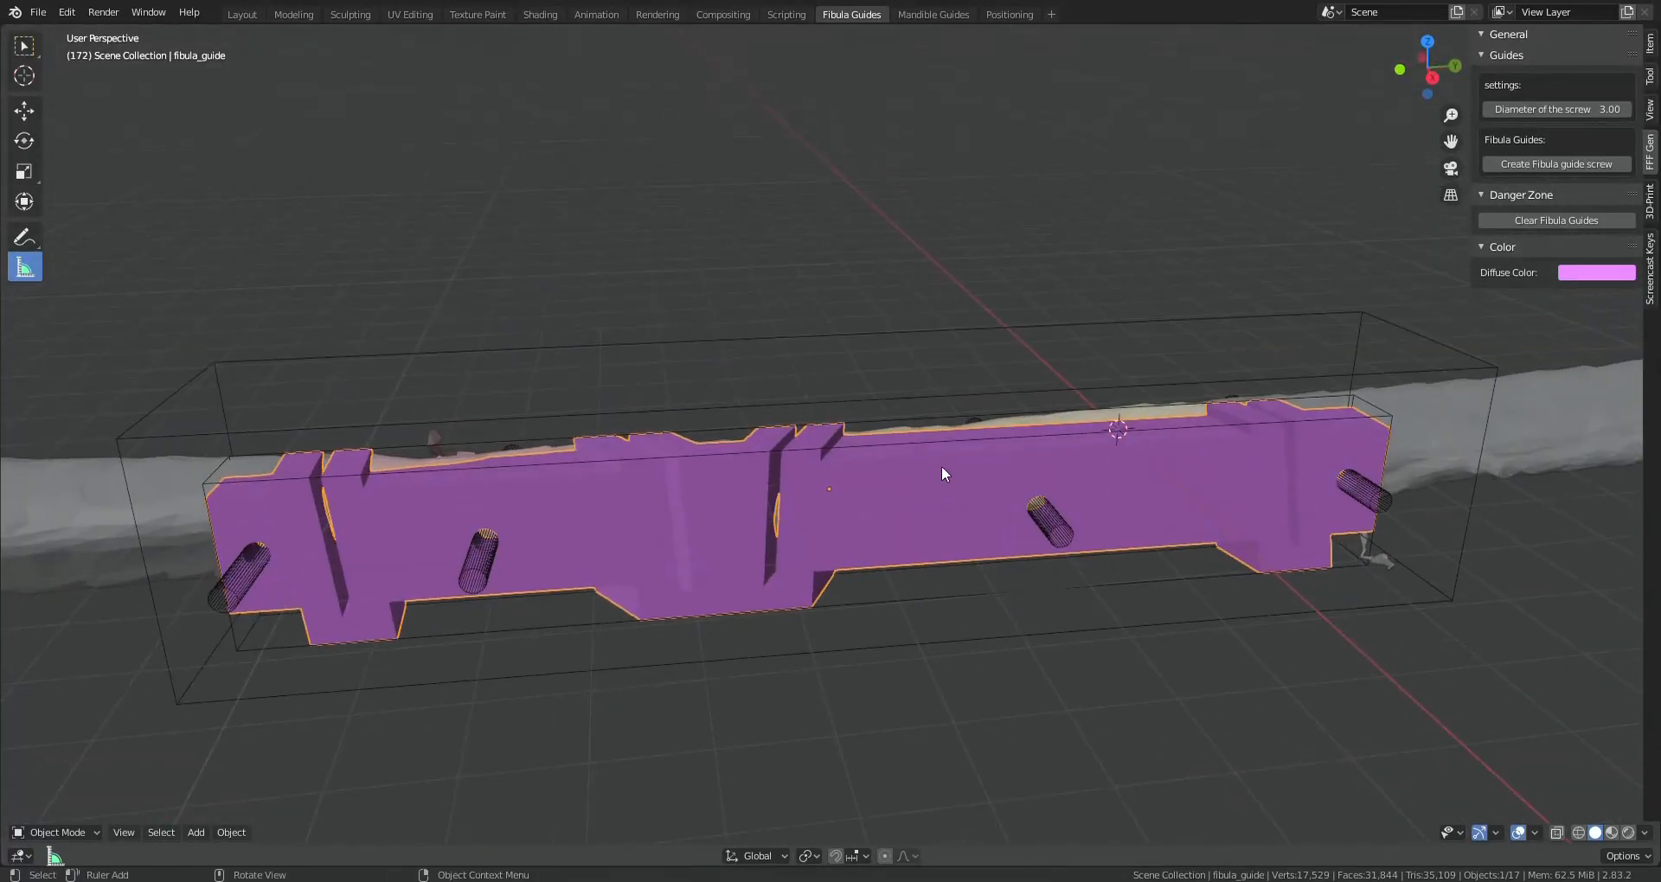
{"action": "left_click", "coordinate": [38, 12]}
{"action": "mouse_move", "coordinate": [59, 264]}
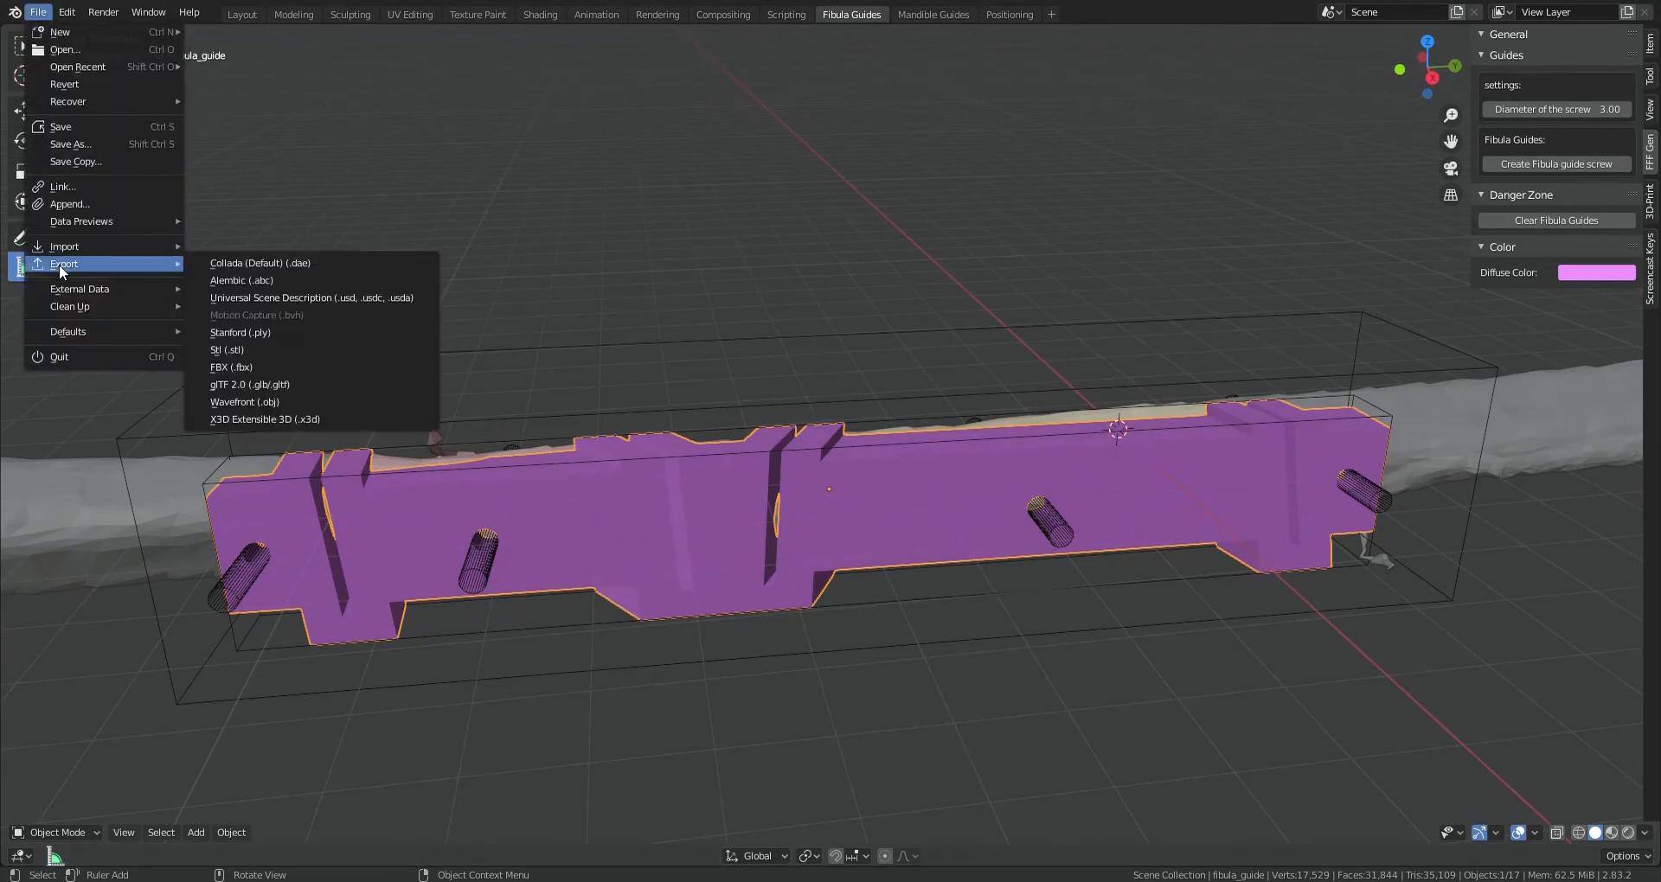
{"action": "left_click", "coordinate": [241, 352]}
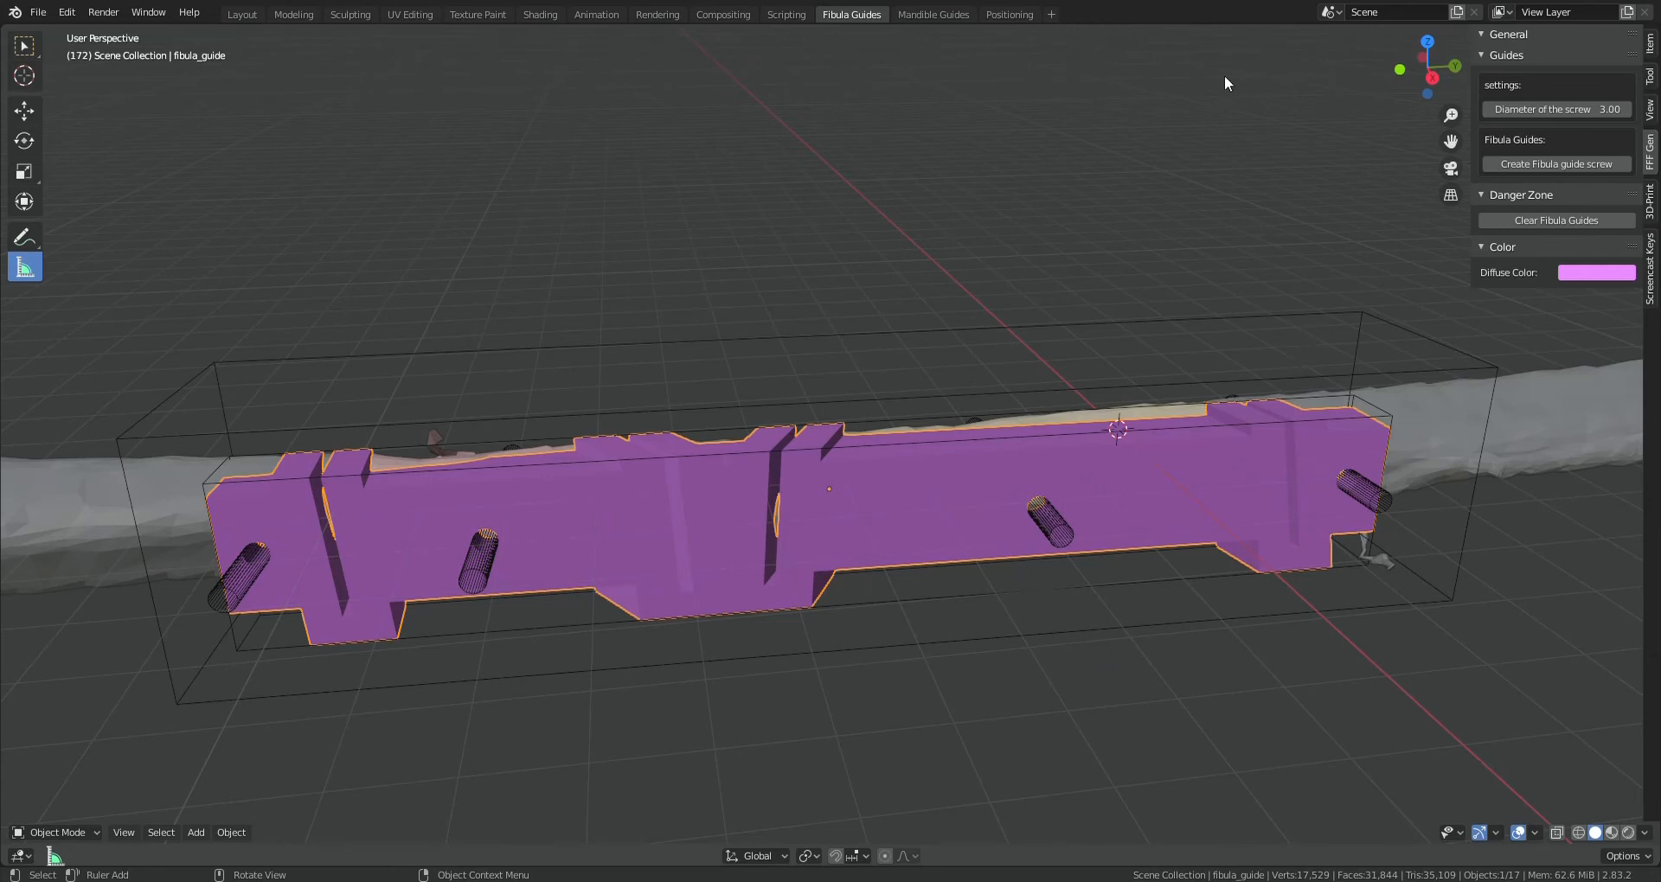
Switch to the Mandible Guides workspace and create the mandible guides
{"action": "left_click", "coordinate": [925, 14]}
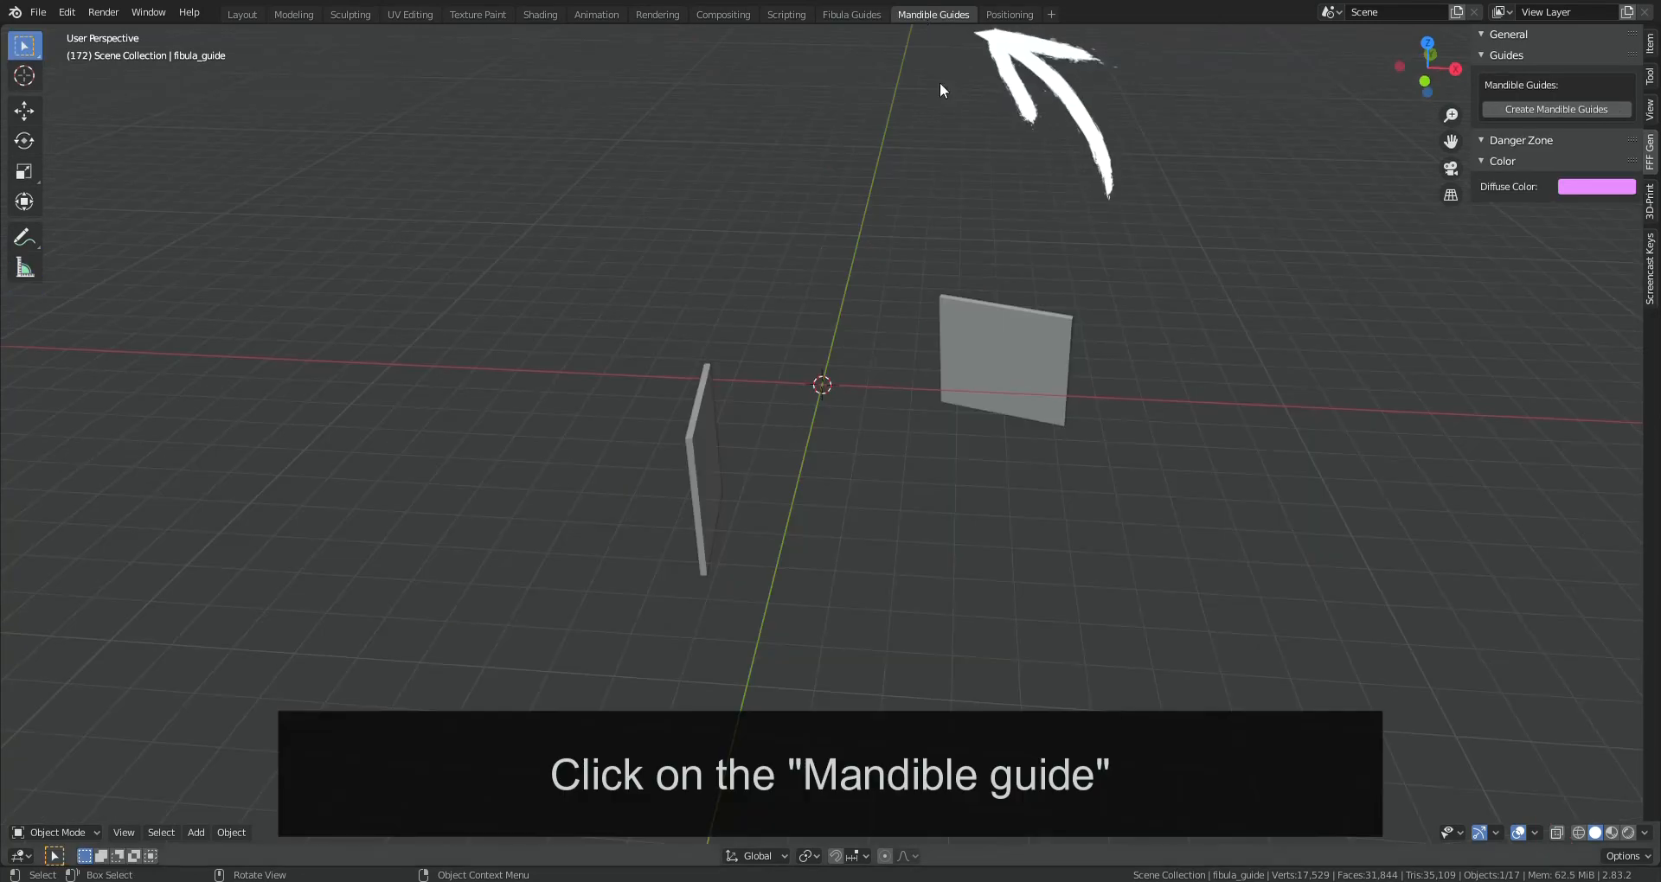
{"action": "left_click", "coordinate": [1513, 112]}
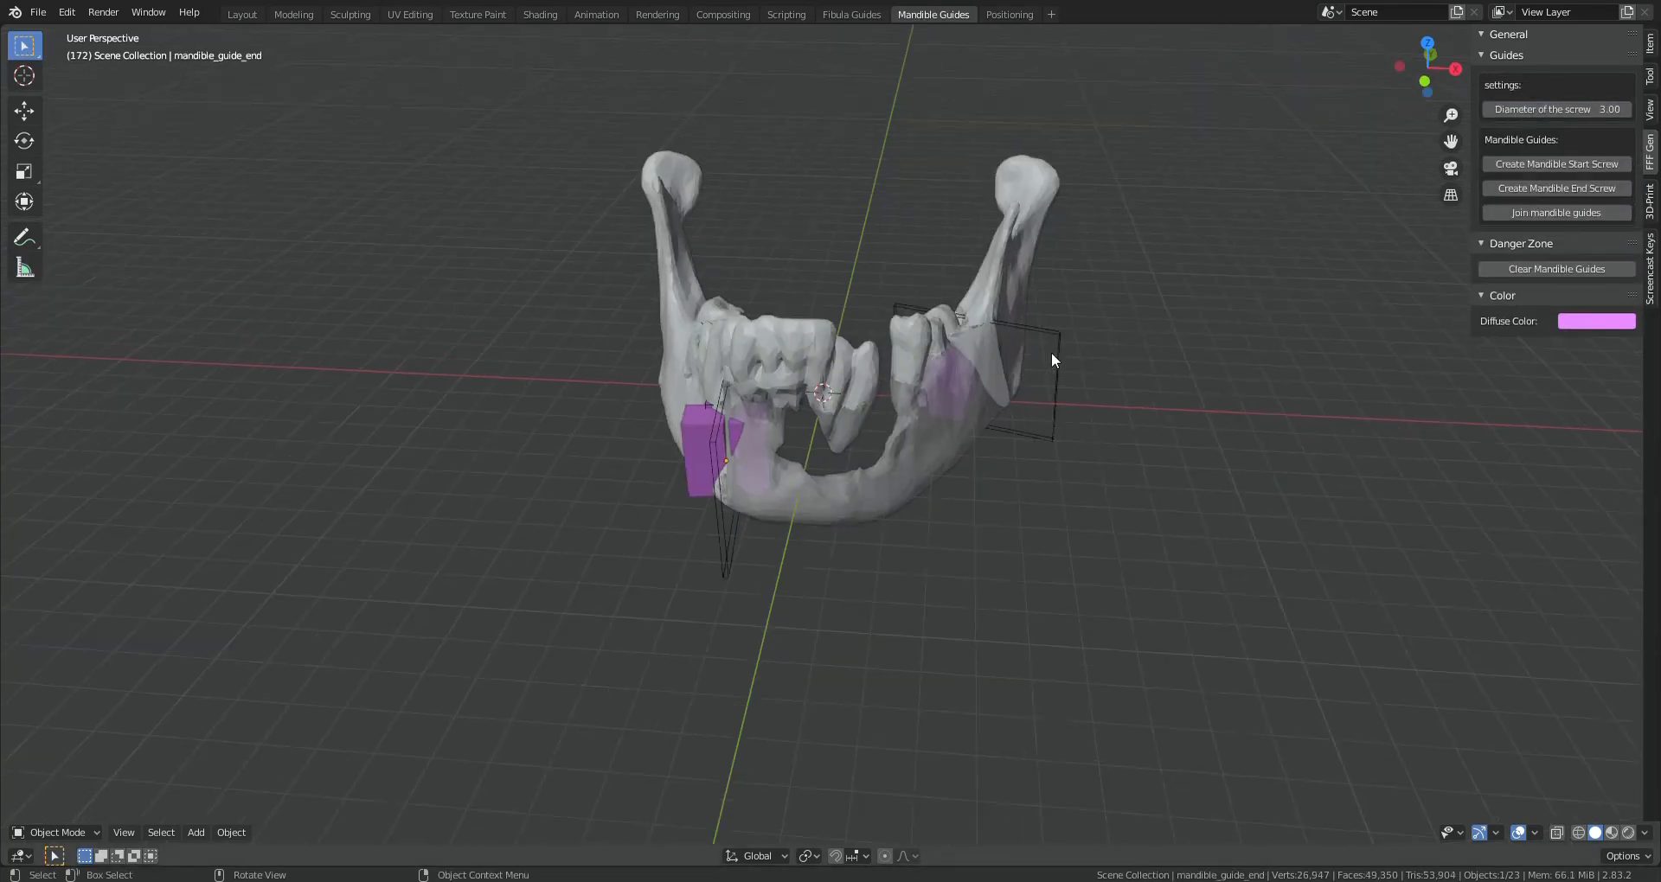
Move the start mandible guide about 1.79 cm along its local X axis to the outer side of the mandible
{"action": "middle_click_drag", "start_coordinate": [1051, 354], "coordinate": [865, 433]}
{"action": "scroll", "coordinate": [1011, 486], "scroll_direction": "up", "scroll_amount": 3}
{"action": "scroll", "coordinate": [1046, 474], "scroll_direction": "down", "scroll_amount": 1}
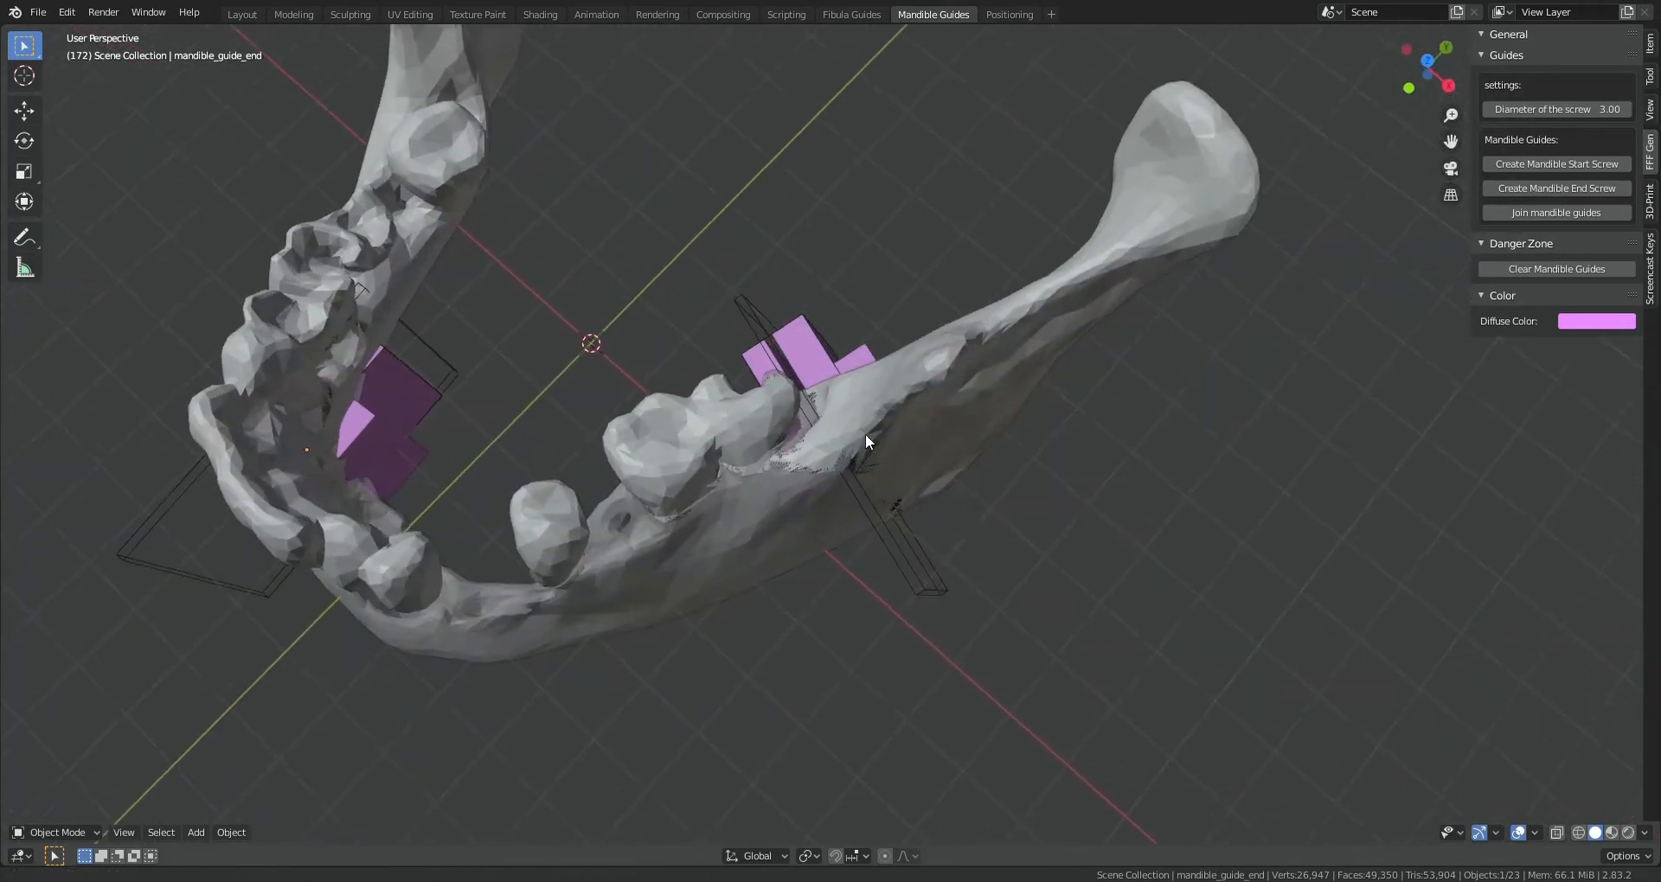
{"action": "scroll", "coordinate": [865, 433], "scroll_direction": "up", "scroll_amount": 1}
{"action": "left_click", "coordinate": [853, 346]}
{"action": "key", "text": "KP_7"}
{"action": "key", "text": "g"}
{"action": "key", "text": "x"}
{"action": "key", "text": "x"}
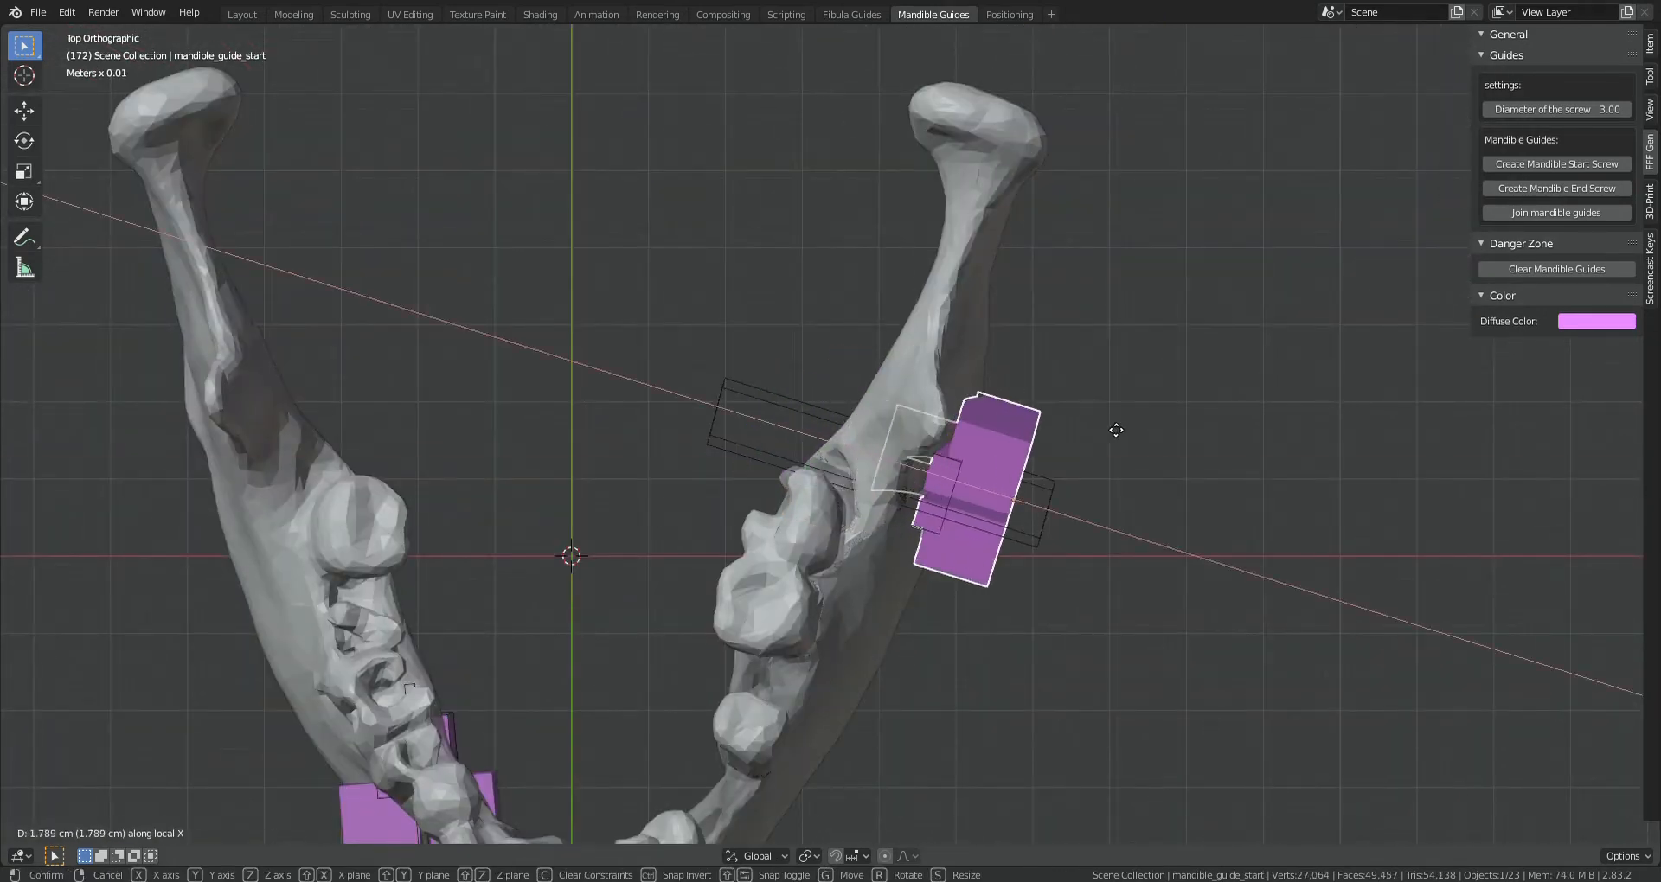
{"action": "left_click", "coordinate": [1116, 430]}
Move the start guide's union block outward along its local X axis to the outer side of the mandible and resize it
{"action": "middle_click_drag", "start_coordinate": [1114, 427], "coordinate": [948, 242]}
{"action": "left_click", "coordinate": [949, 243]}
{"action": "key", "text": "g"}
{"action": "key", "text": "x"}
{"action": "key", "text": "x"}
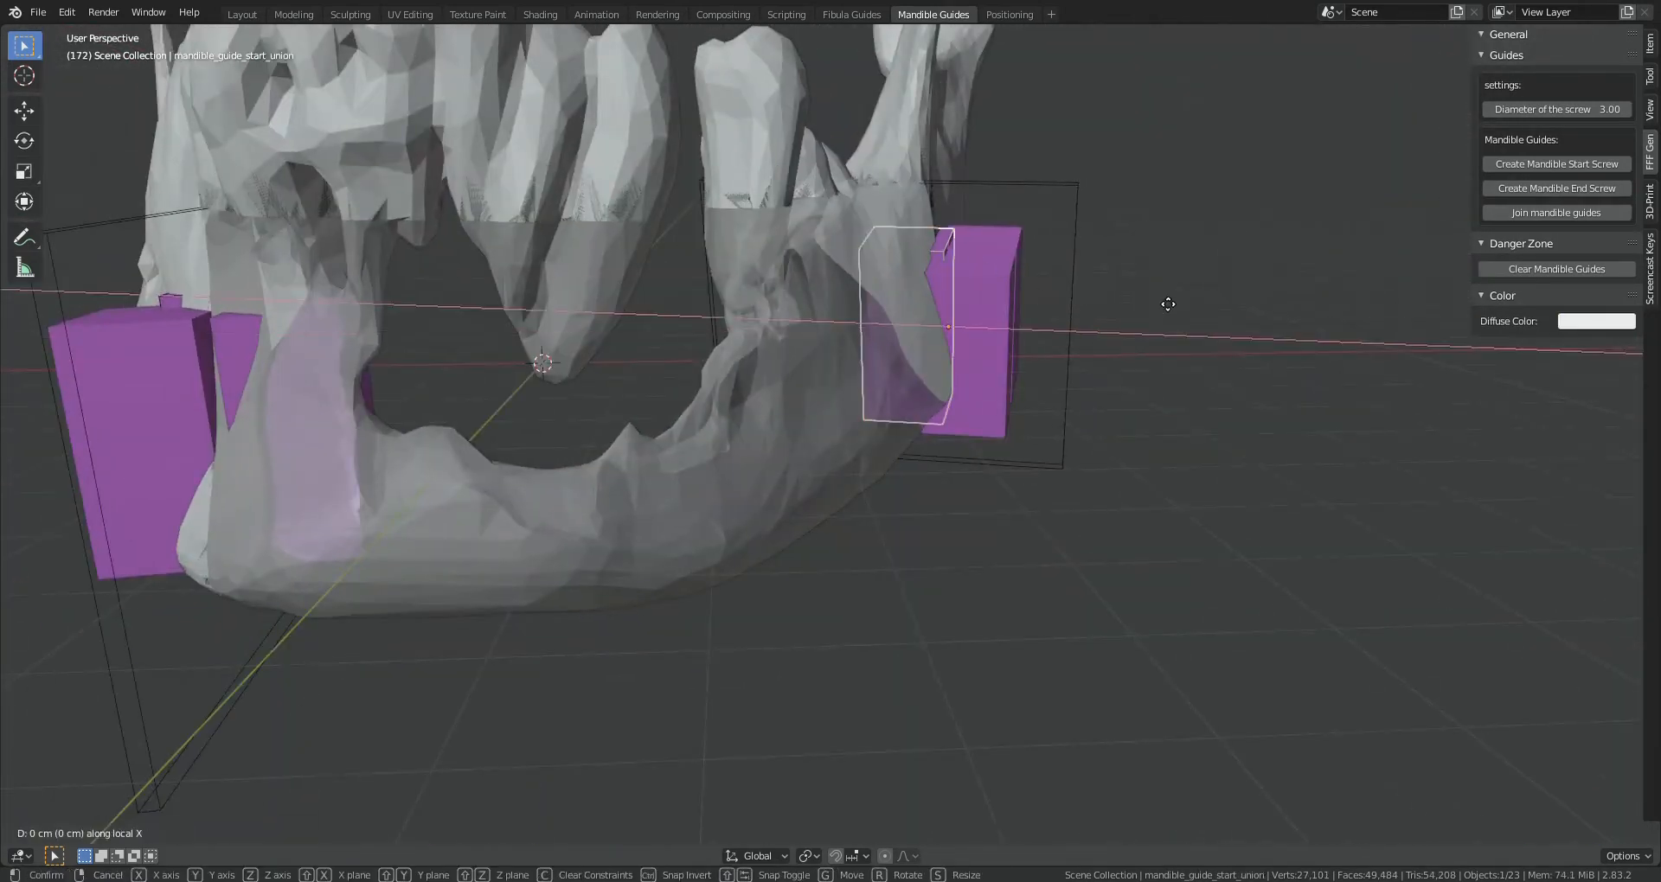
{"action": "left_click", "coordinate": [1168, 307]}
{"action": "scroll", "coordinate": [1166, 308], "scroll_direction": "up", "scroll_amount": 3}
{"action": "middle_click_drag", "start_coordinate": [1166, 308], "coordinate": [1043, 508]}
{"action": "key", "text": "g"}
{"action": "key", "text": "x"}
{"action": "key", "text": "x"}
{"action": "left_click", "coordinate": [1223, 419]}
{"action": "scroll", "coordinate": [1159, 488], "scroll_direction": "up", "scroll_amount": 3}
{"action": "key", "text": "s"}
{"action": "left_click", "coordinate": [1172, 479]}
Stretch the start mandible guide along its local Z axis and shift it along the same axis to cover the bone height
{"action": "scroll", "coordinate": [1156, 521], "scroll_direction": "down", "scroll_amount": 3}
{"action": "left_click", "coordinate": [1156, 522]}
{"action": "key", "text": "s"}
{"action": "key", "text": "z"}
{"action": "key", "text": "z"}
{"action": "left_click", "coordinate": [949, 429]}
{"action": "key", "text": "g"}
{"action": "key", "text": "z"}
{"action": "key", "text": "z"}
{"action": "left_click", "coordinate": [1009, 397]}
Rotate the start guide about the Y axis and move it along its local X axis towards the bone
{"action": "key", "text": "r"}
{"action": "key", "text": "y"}
{"action": "left_click", "coordinate": [1009, 458]}
{"action": "key", "text": "g"}
{"action": "key", "text": "x"}
{"action": "key", "text": "x"}
{"action": "left_click", "coordinate": [943, 460]}
Fine-tune the start guide's tilt about its local Y axis and slide it along its local Z axis
{"action": "key", "text": "r"}
{"action": "key", "text": "y"}
{"action": "key", "text": "y"}
{"action": "left_click", "coordinate": [995, 483]}
{"action": "key", "text": "g"}
{"action": "key", "text": "z"}
{"action": "key", "text": "z"}
{"action": "left_click", "coordinate": [839, 435]}
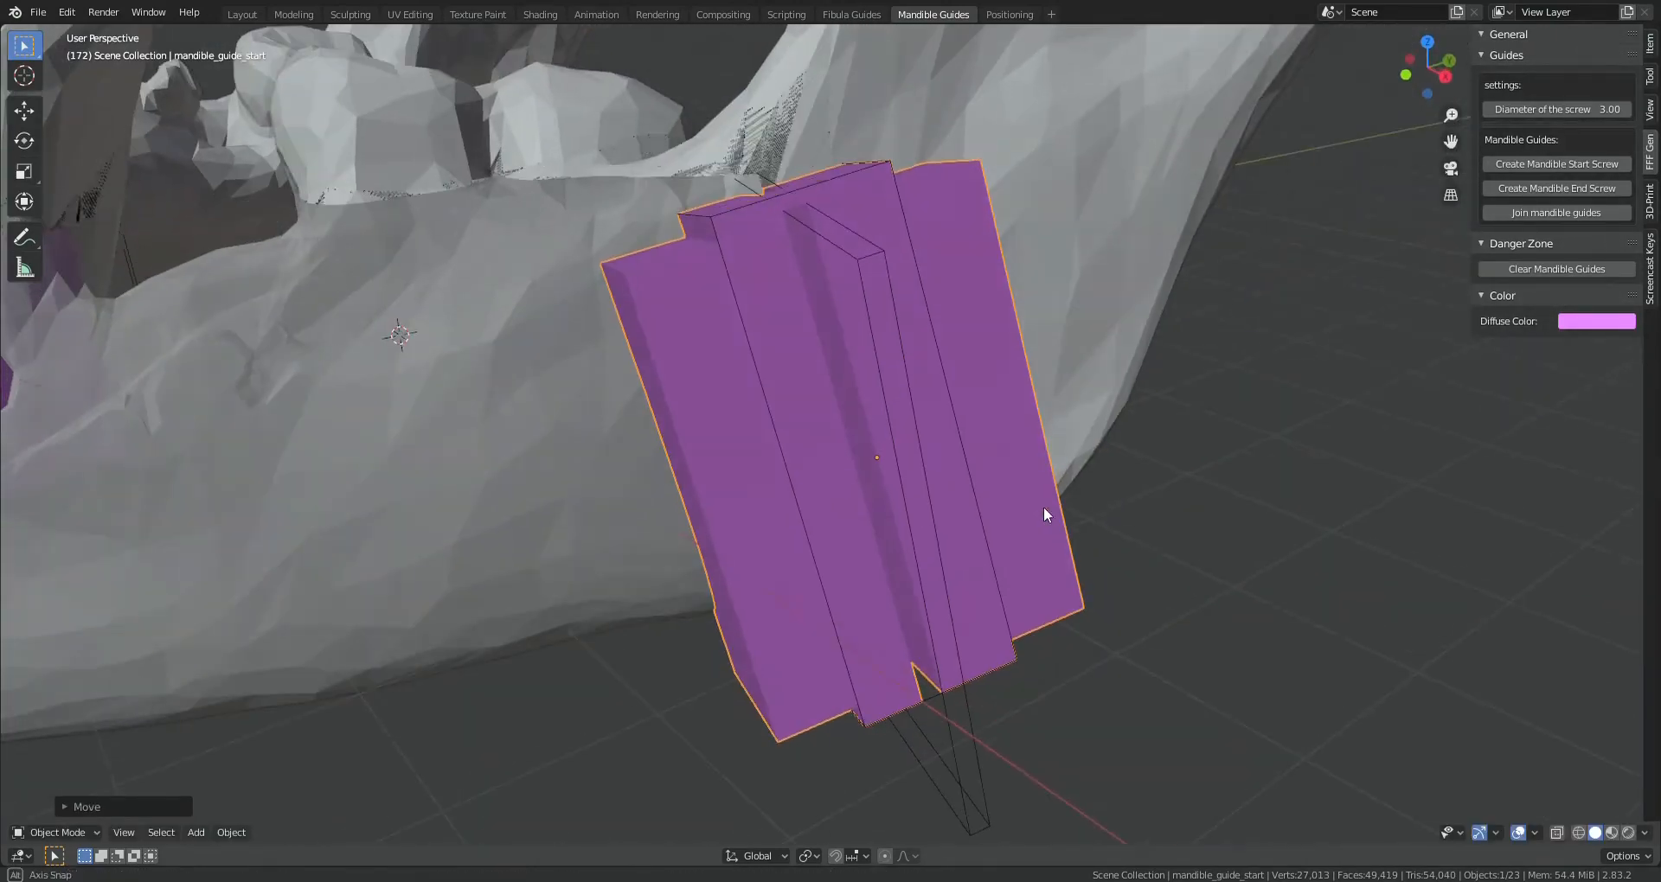
Select the start guide's slot cutter and slide it along its local Z axis to centre the saw slot on the guide
{"action": "left_click", "coordinate": [907, 385]}
{"action": "middle_click_drag", "start_coordinate": [1094, 459], "coordinate": [1047, 429]}
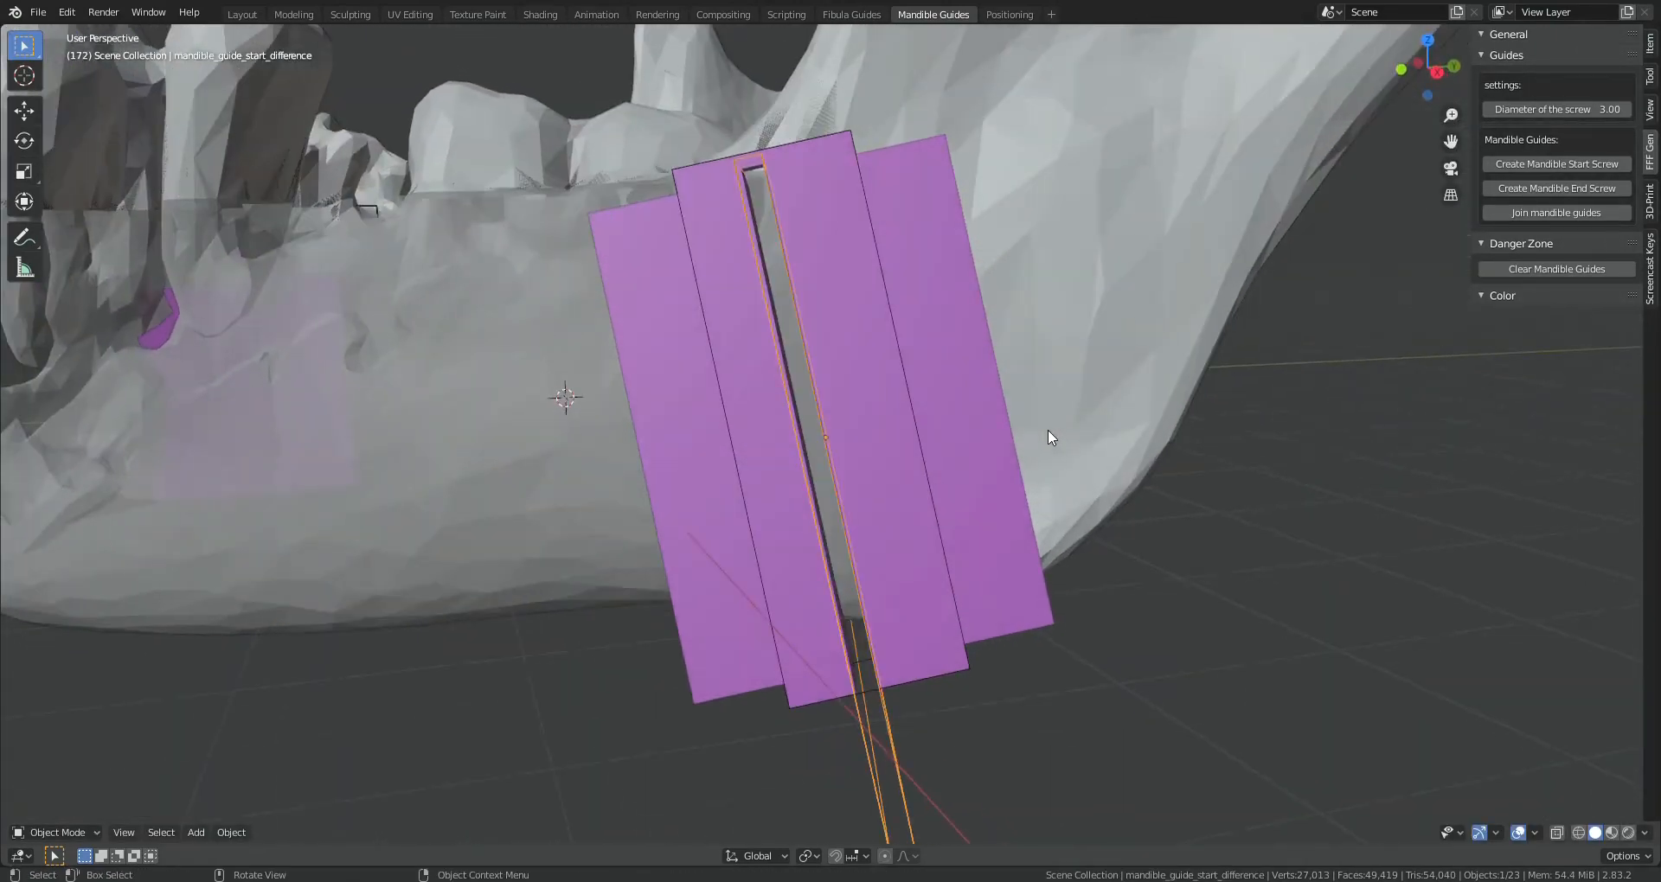
{"action": "key", "text": "g"}
{"action": "key", "text": "z"}
{"action": "key", "text": "z"}
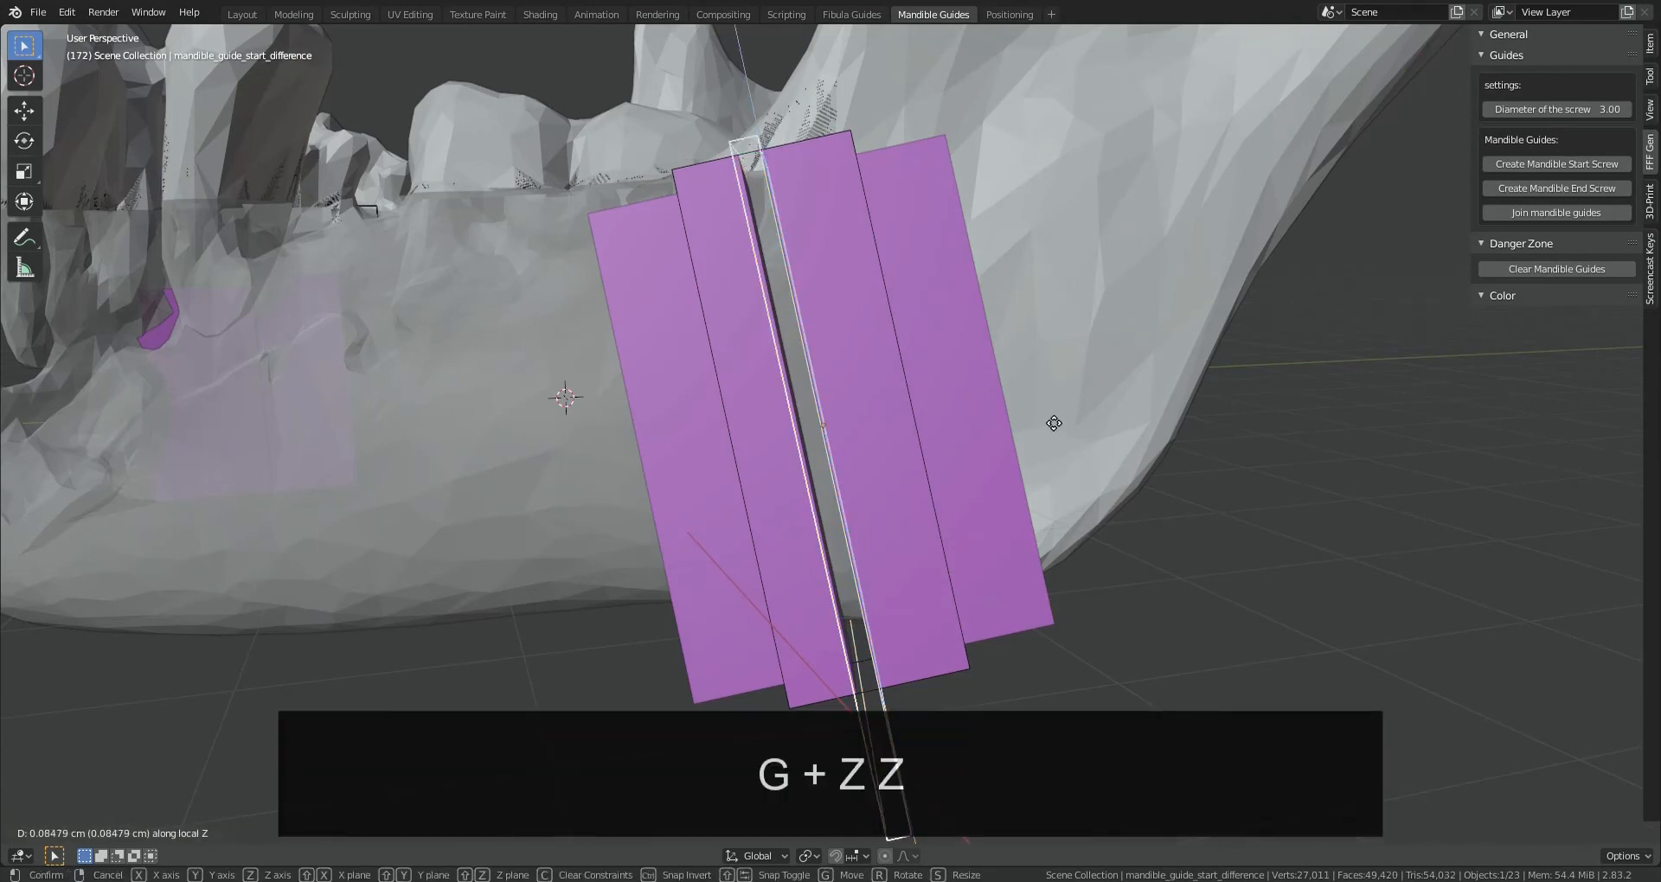
{"action": "left_click", "coordinate": [1027, 331]}
{"action": "middle_click_drag", "start_coordinate": [1013, 465], "coordinate": [999, 434]}
{"action": "key", "text": "g"}
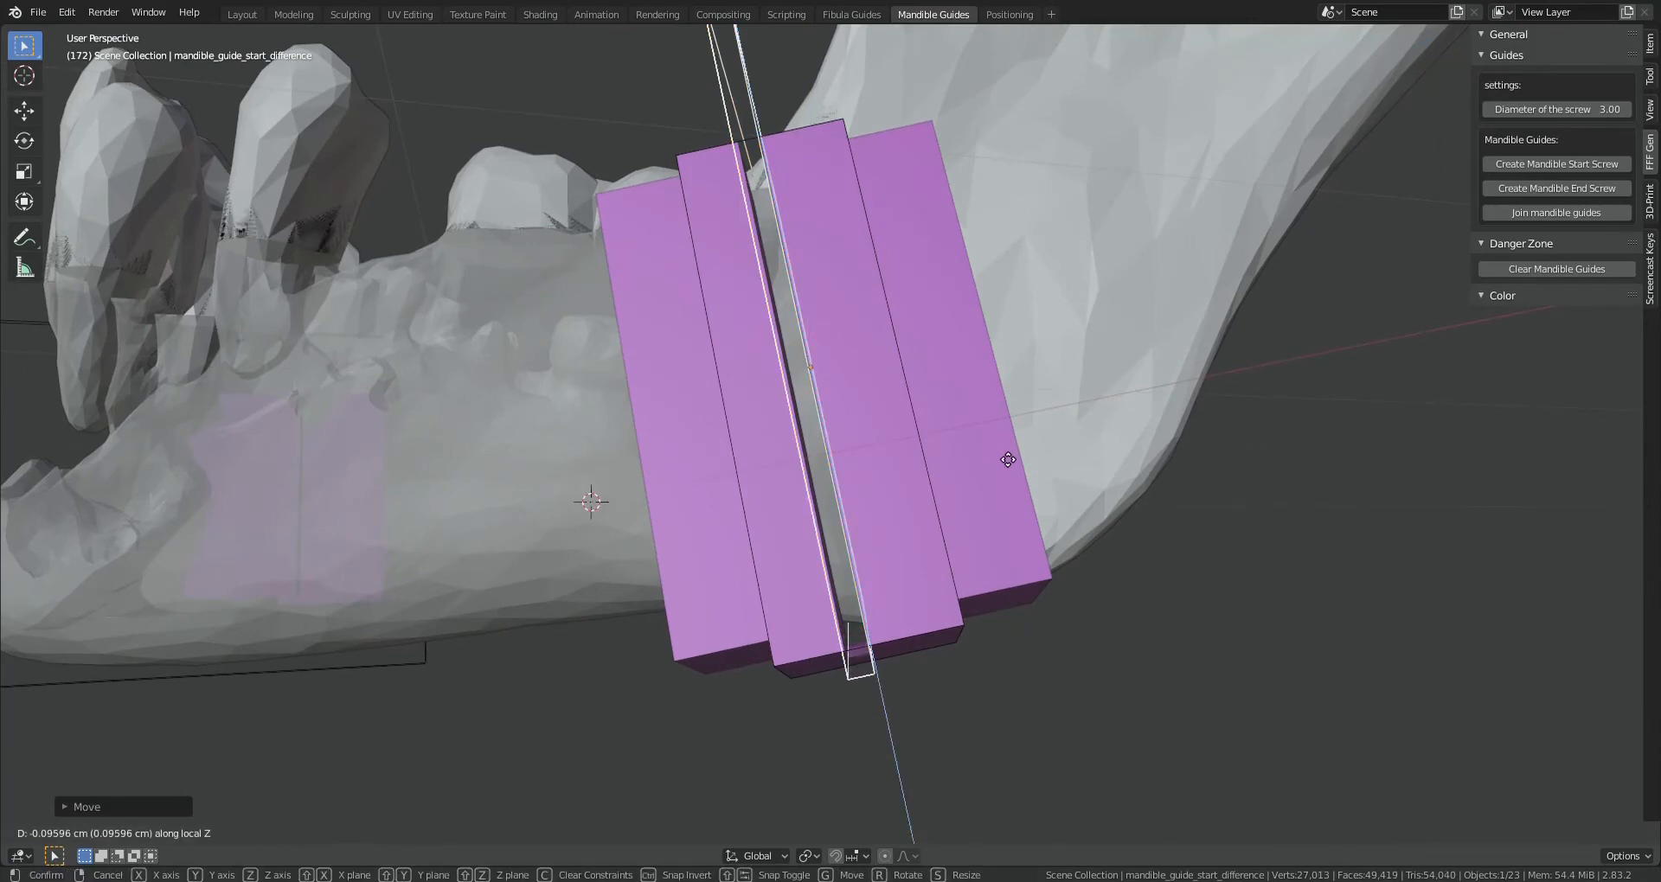
{"action": "left_click", "coordinate": [1000, 453]}
Lengthen the start guide along its local Z axis and shift it upward along that axis
{"action": "middle_click_drag", "start_coordinate": [1000, 454], "coordinate": [994, 504]}
{"action": "left_click", "coordinate": [993, 504]}
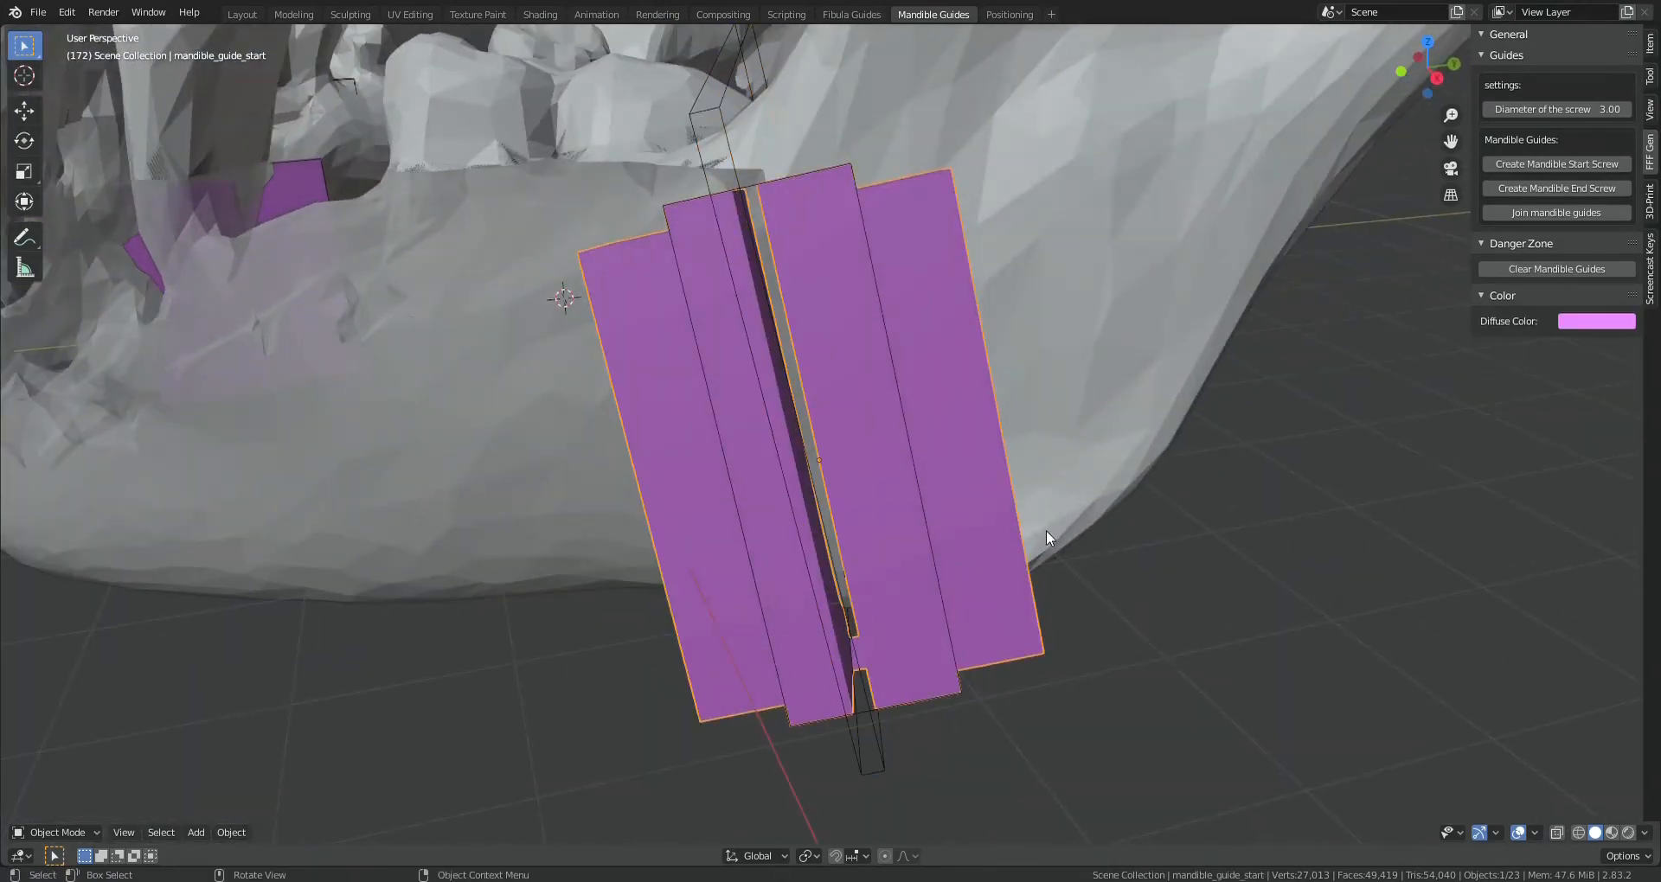
{"action": "key", "text": "s"}
{"action": "key", "text": "z"}
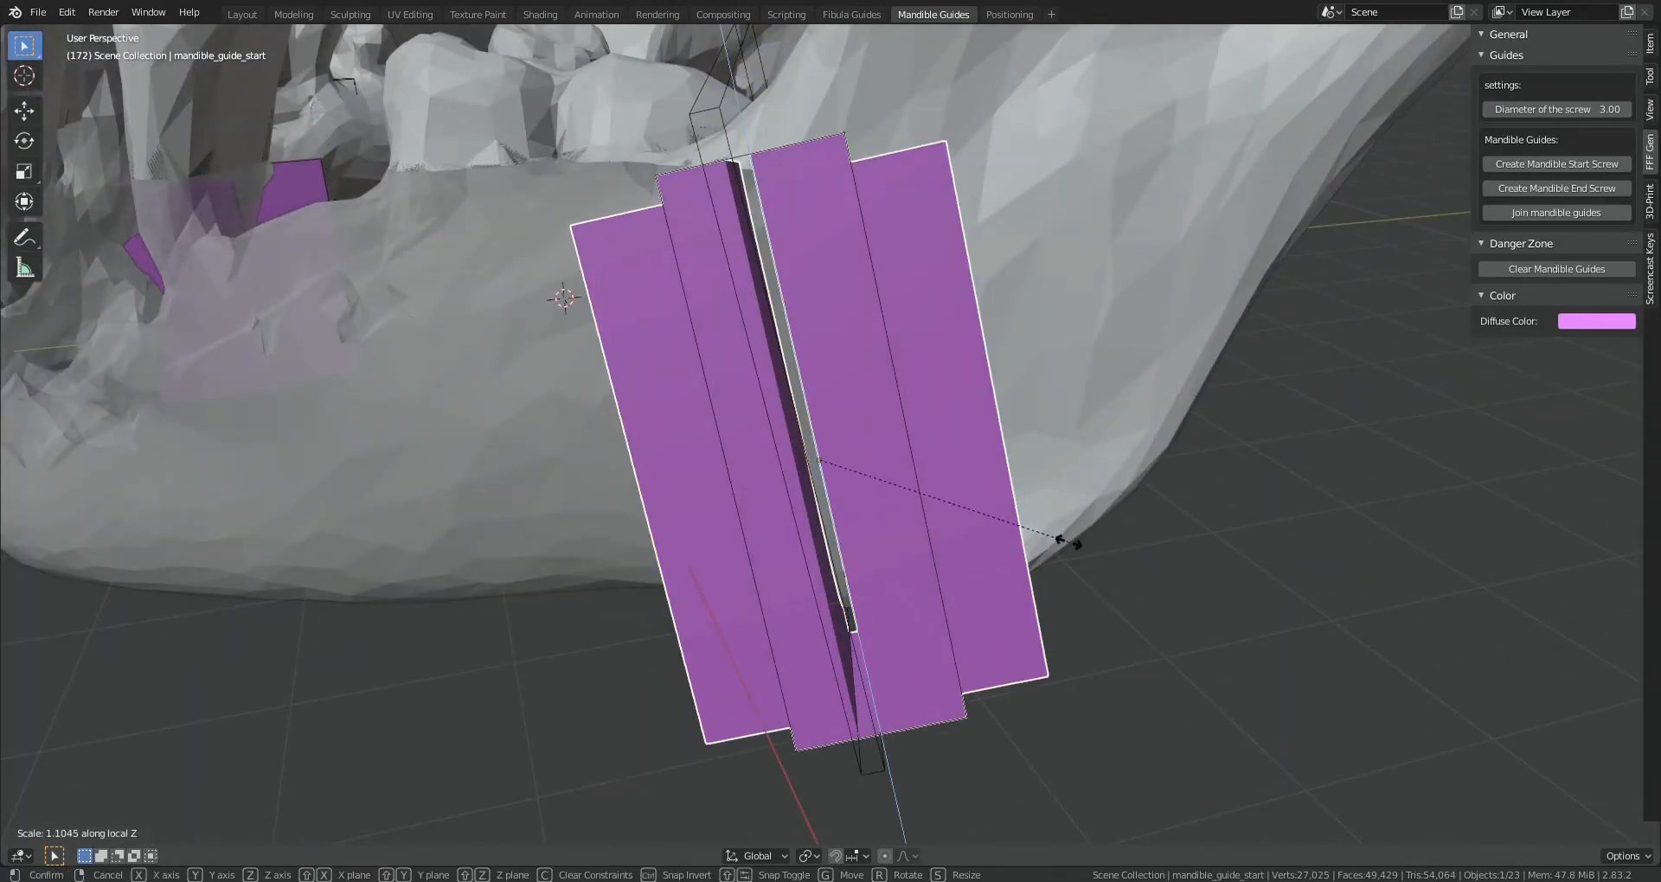
{"action": "left_click", "coordinate": [1087, 542]}
{"action": "key", "text": "g"}
{"action": "key", "text": "z"}
{"action": "key", "text": "z"}
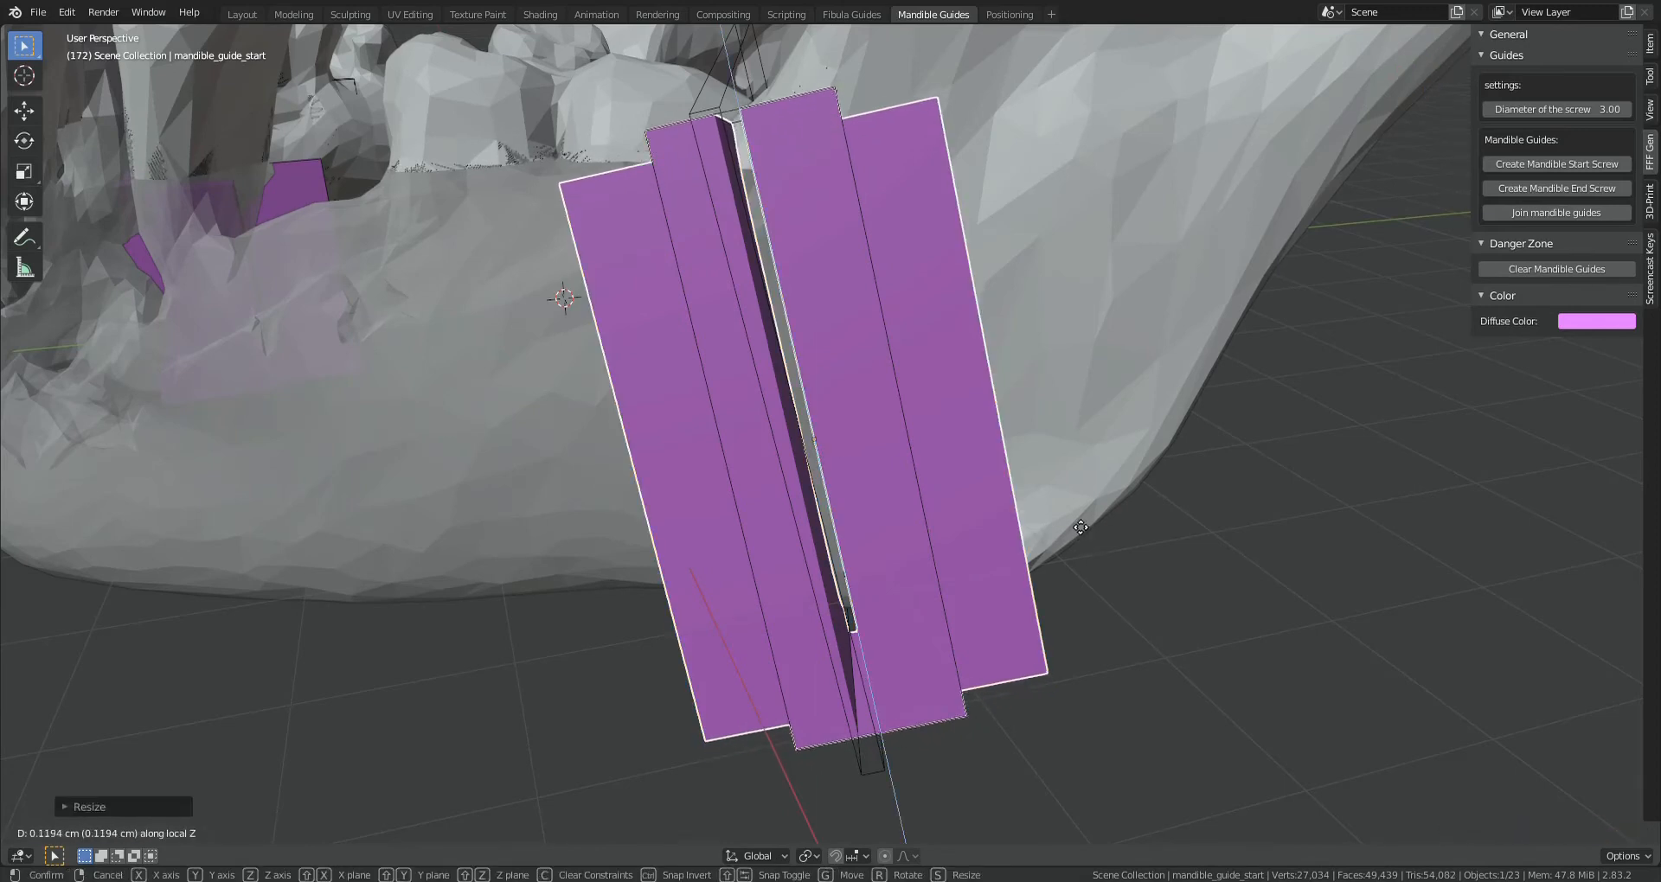
{"action": "left_click", "coordinate": [1071, 504]}
Nudge the start guide's slot cutter slightly upward
{"action": "middle_click_drag", "start_coordinate": [1071, 504], "coordinate": [994, 655]}
{"action": "left_click", "coordinate": [881, 711]}
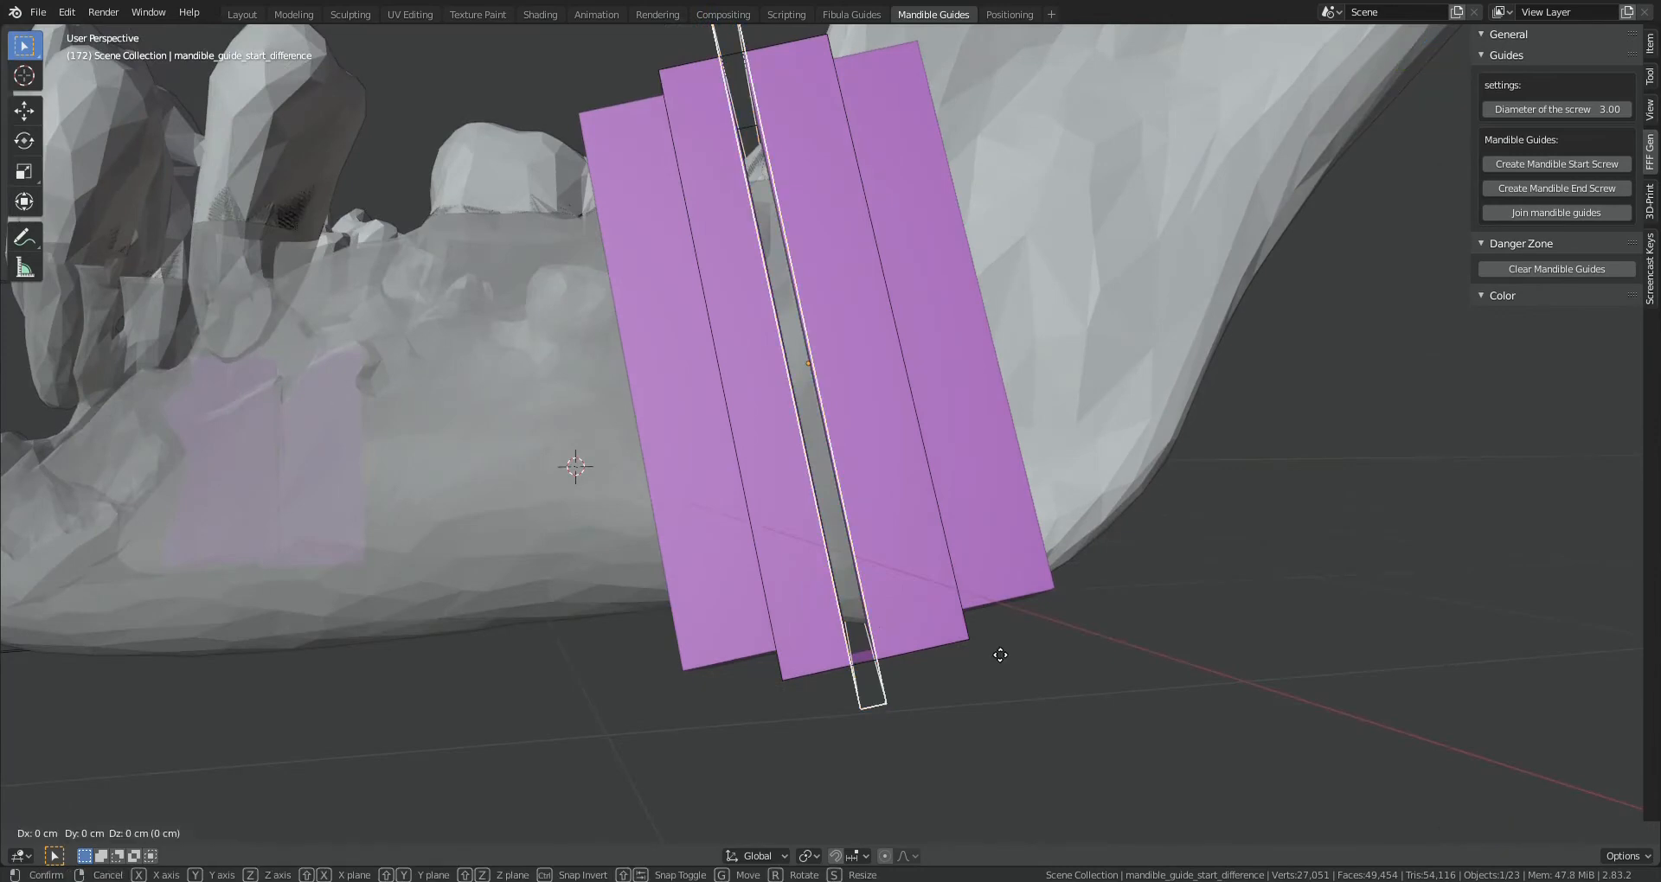
{"action": "left_click", "coordinate": [999, 645]}
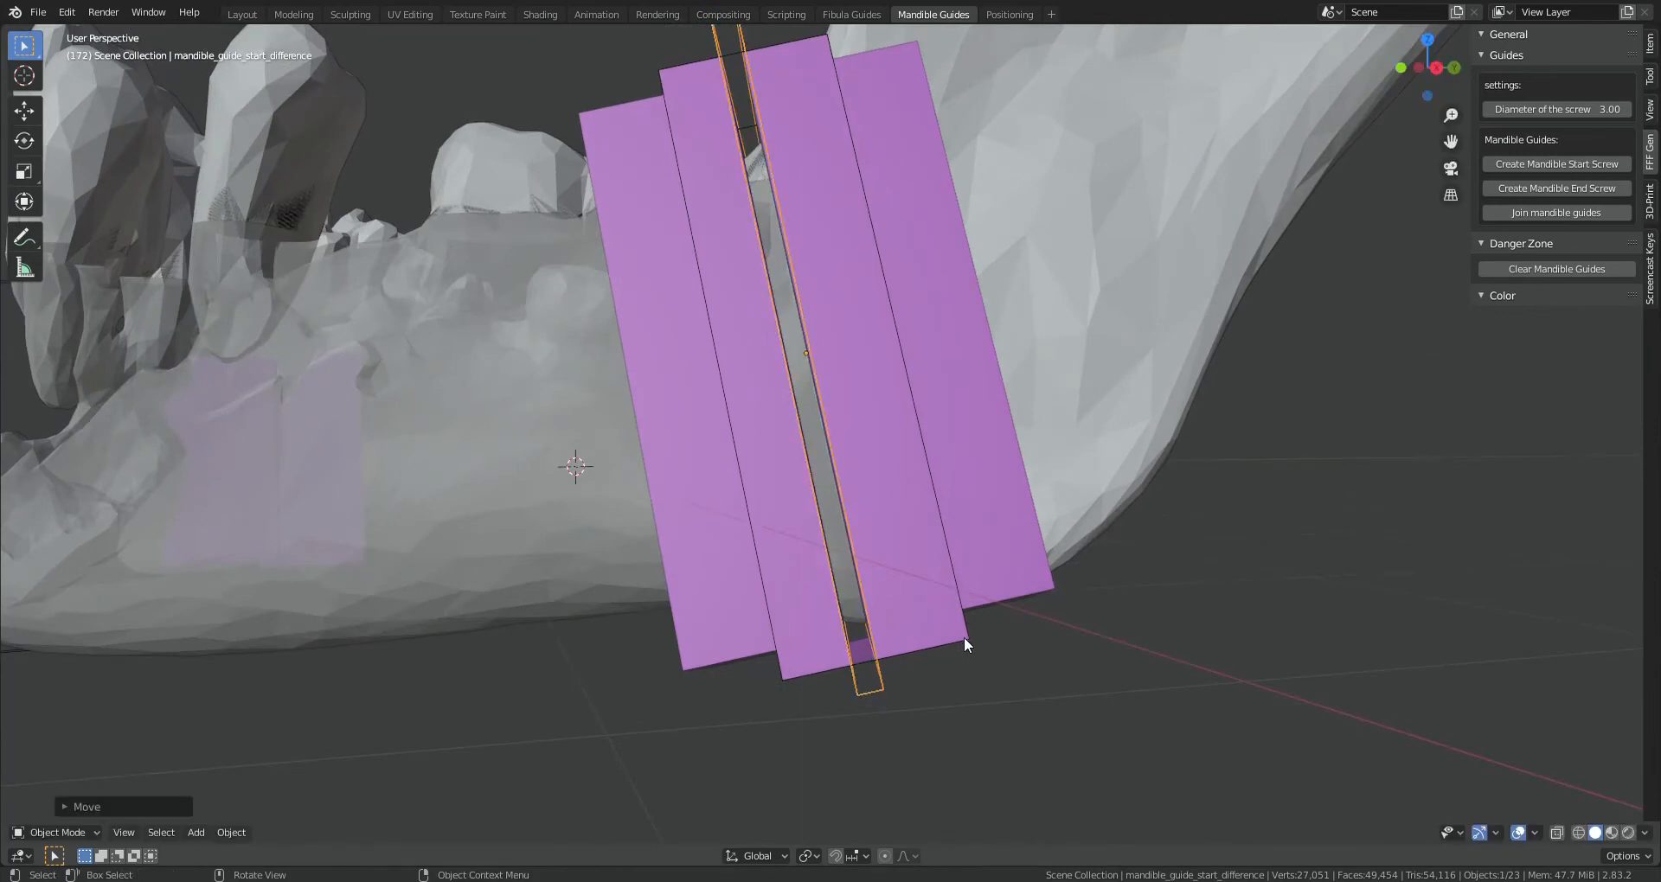
Lengthen the start guide along its Z axis and move it about 0.2 cm downward along local Z
{"action": "left_click", "coordinate": [963, 637]}
{"action": "key", "text": "s"}
{"action": "key", "text": "z"}
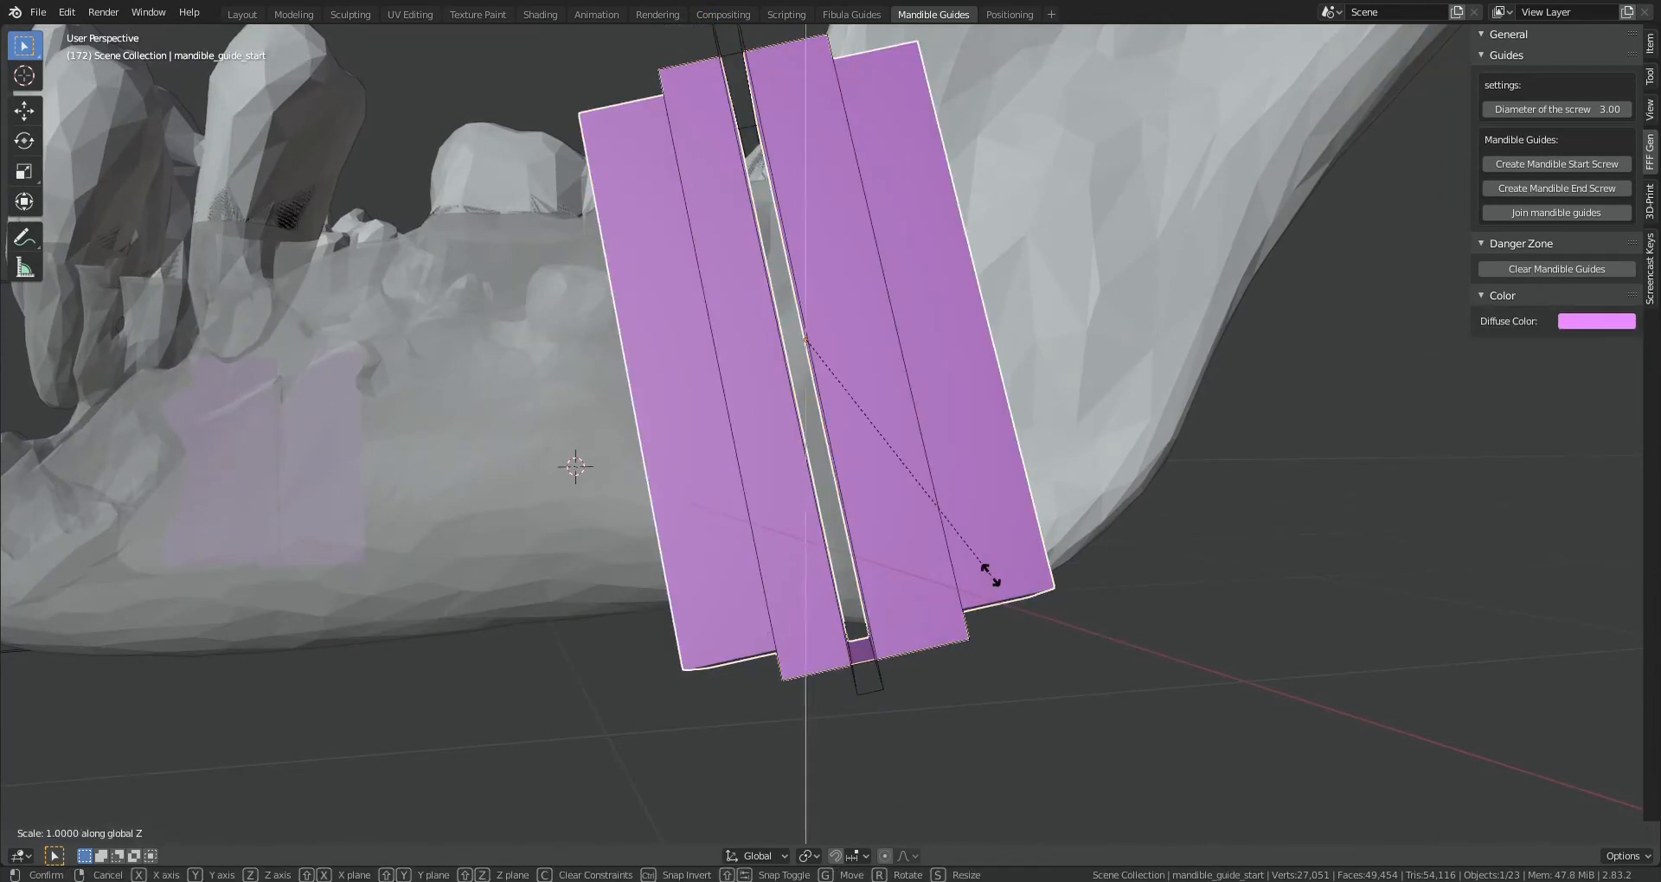
{"action": "left_click", "coordinate": [1026, 590]}
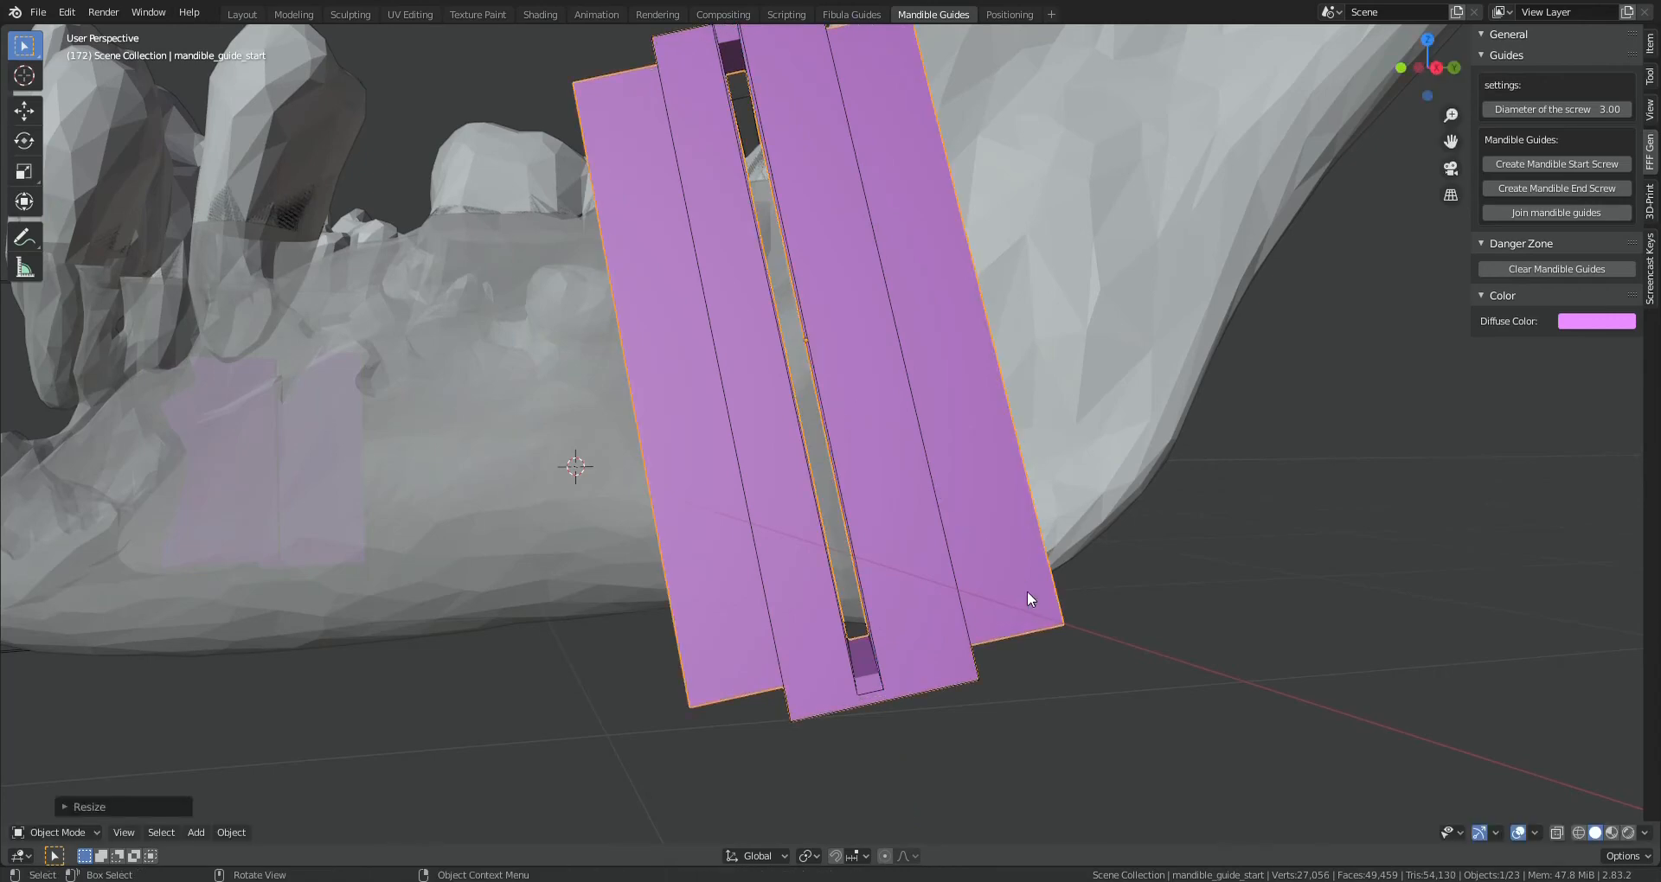
{"action": "key", "text": "g"}
{"action": "key", "text": "z"}
{"action": "key", "text": "z"}
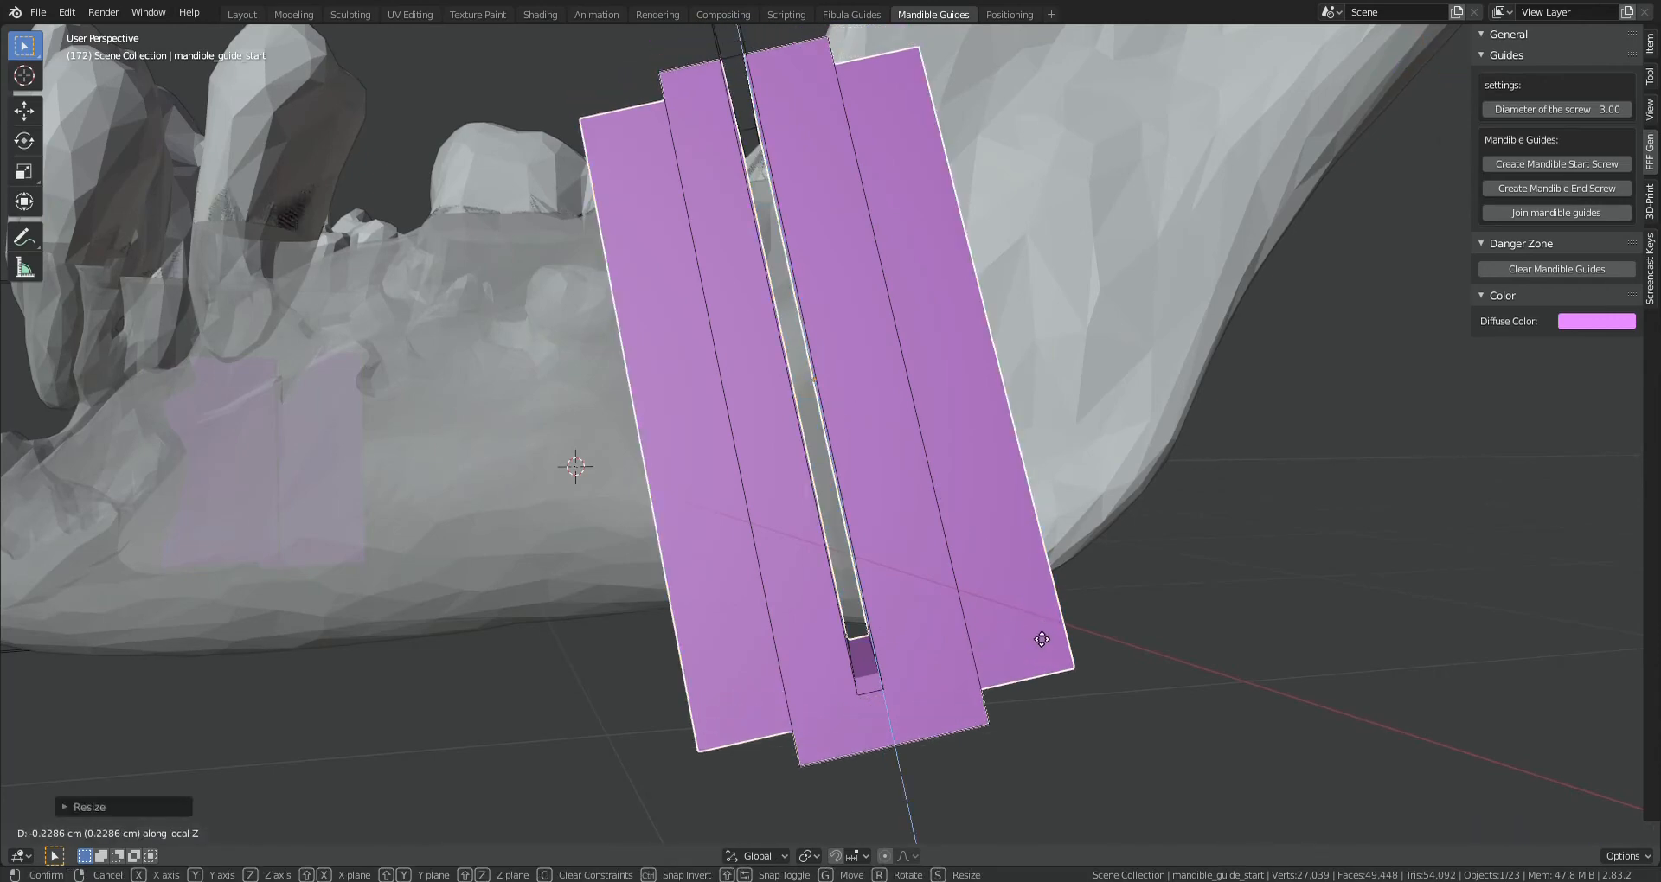
{"action": "left_click", "coordinate": [1034, 636]}
Reduce the start guide's thickness along its local X axis on the side facing the bone
{"action": "middle_click_drag", "start_coordinate": [1034, 635], "coordinate": [416, 483]}
{"action": "middle_click_drag", "start_coordinate": [775, 415], "coordinate": [932, 429]}
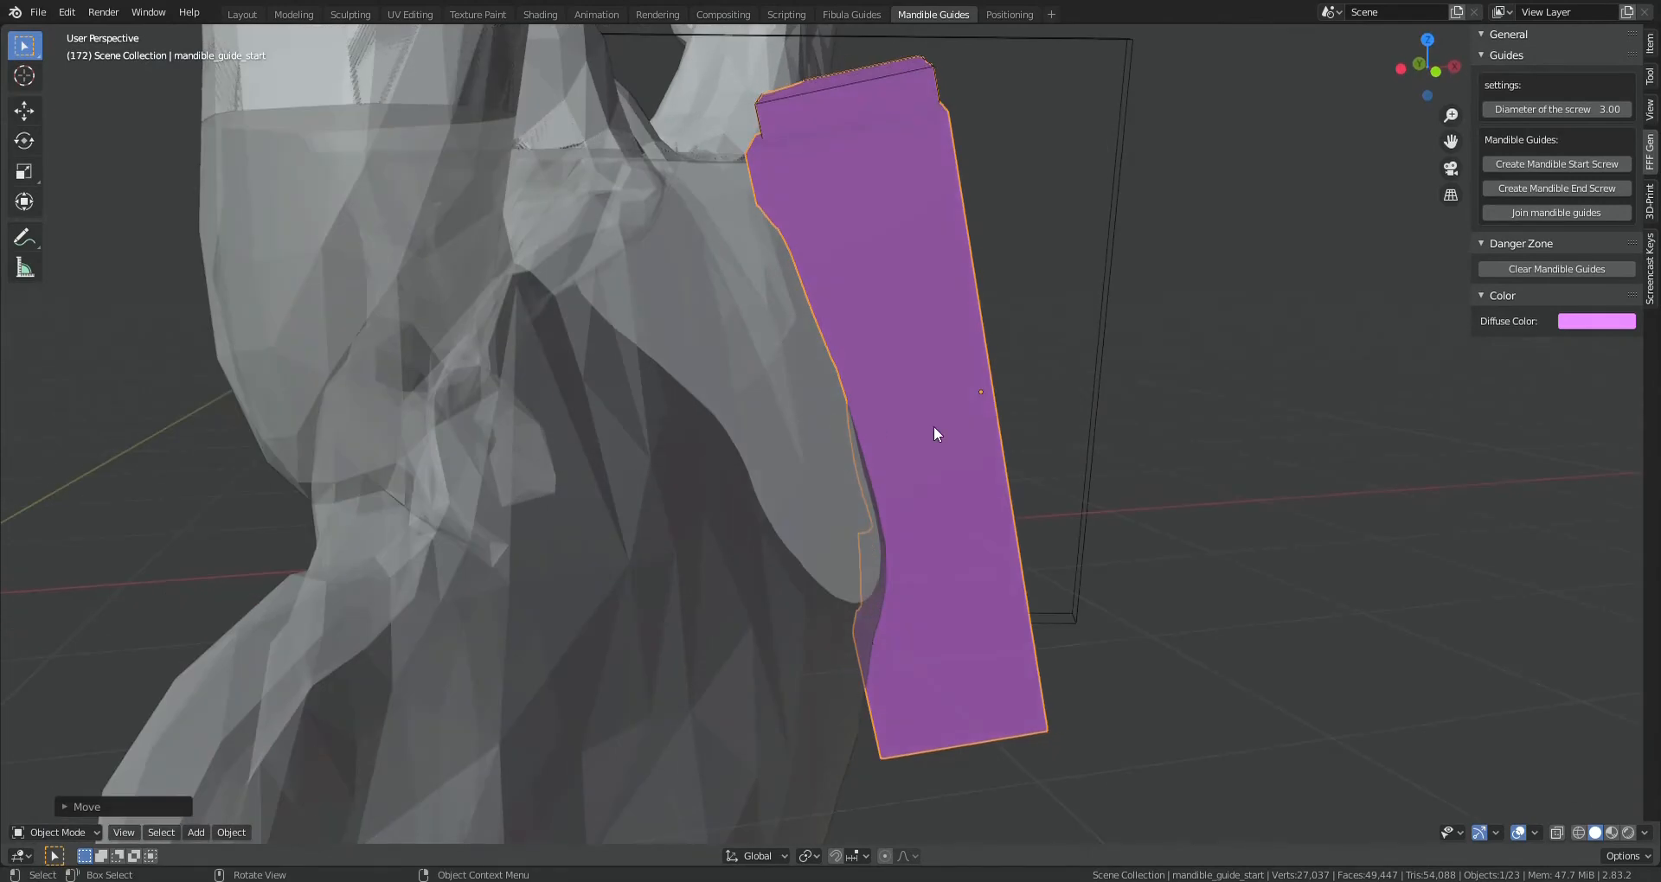
{"action": "key", "text": "s"}
{"action": "key", "text": "x"}
{"action": "key", "text": "x"}
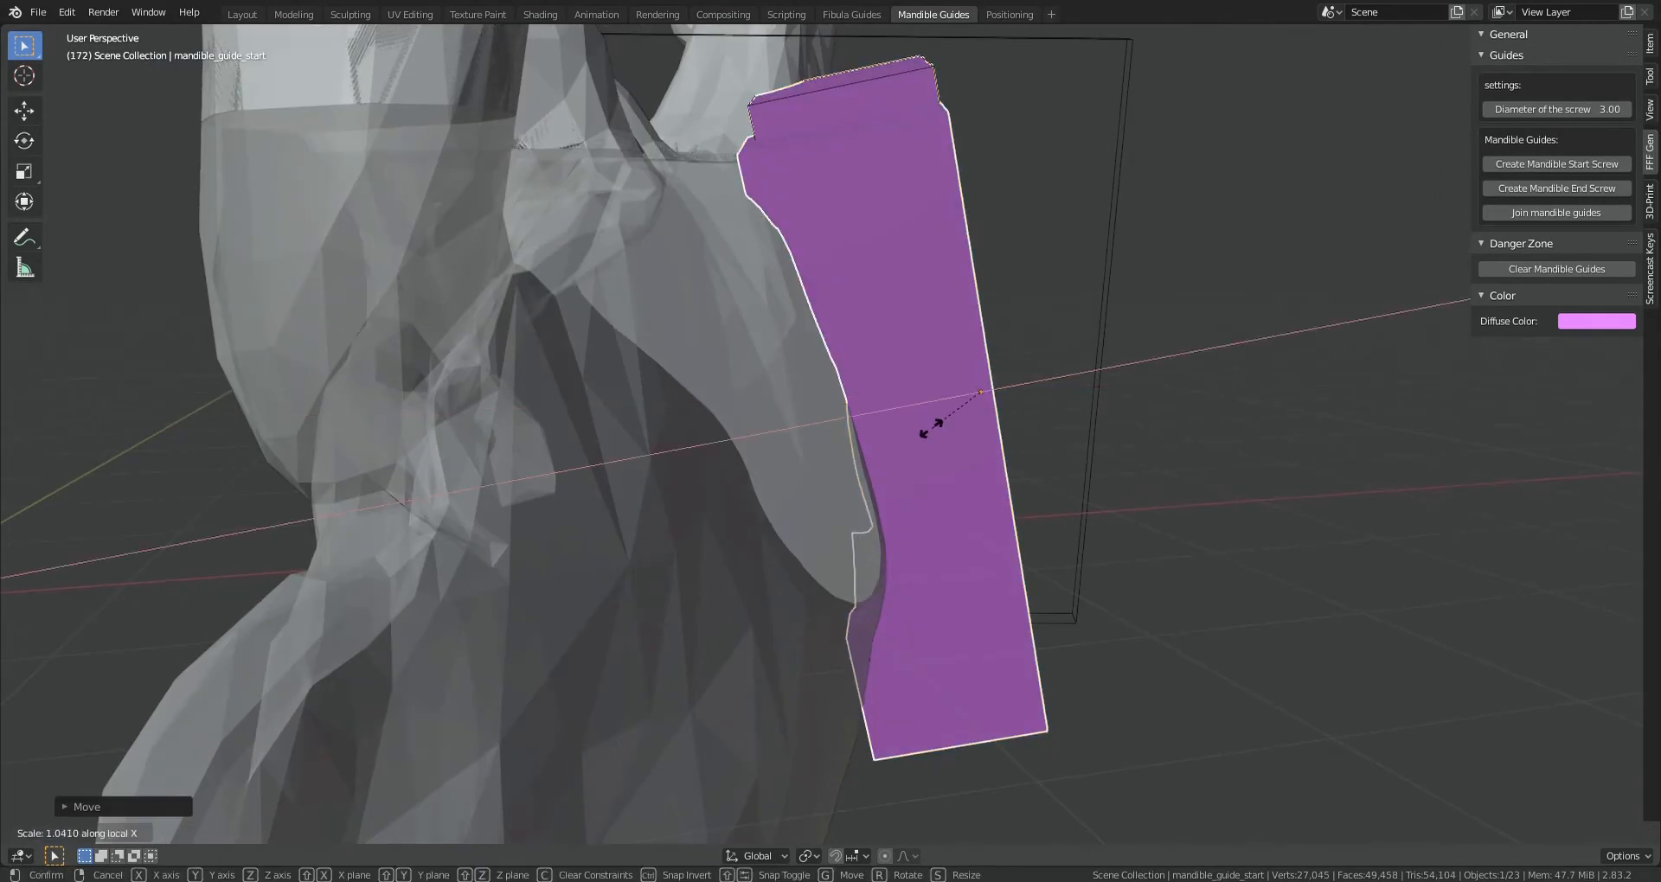
{"action": "left_click", "coordinate": [941, 418]}
Shift the start guide along its local X axis to set it against the outer bone surface
{"action": "key", "text": "g"}
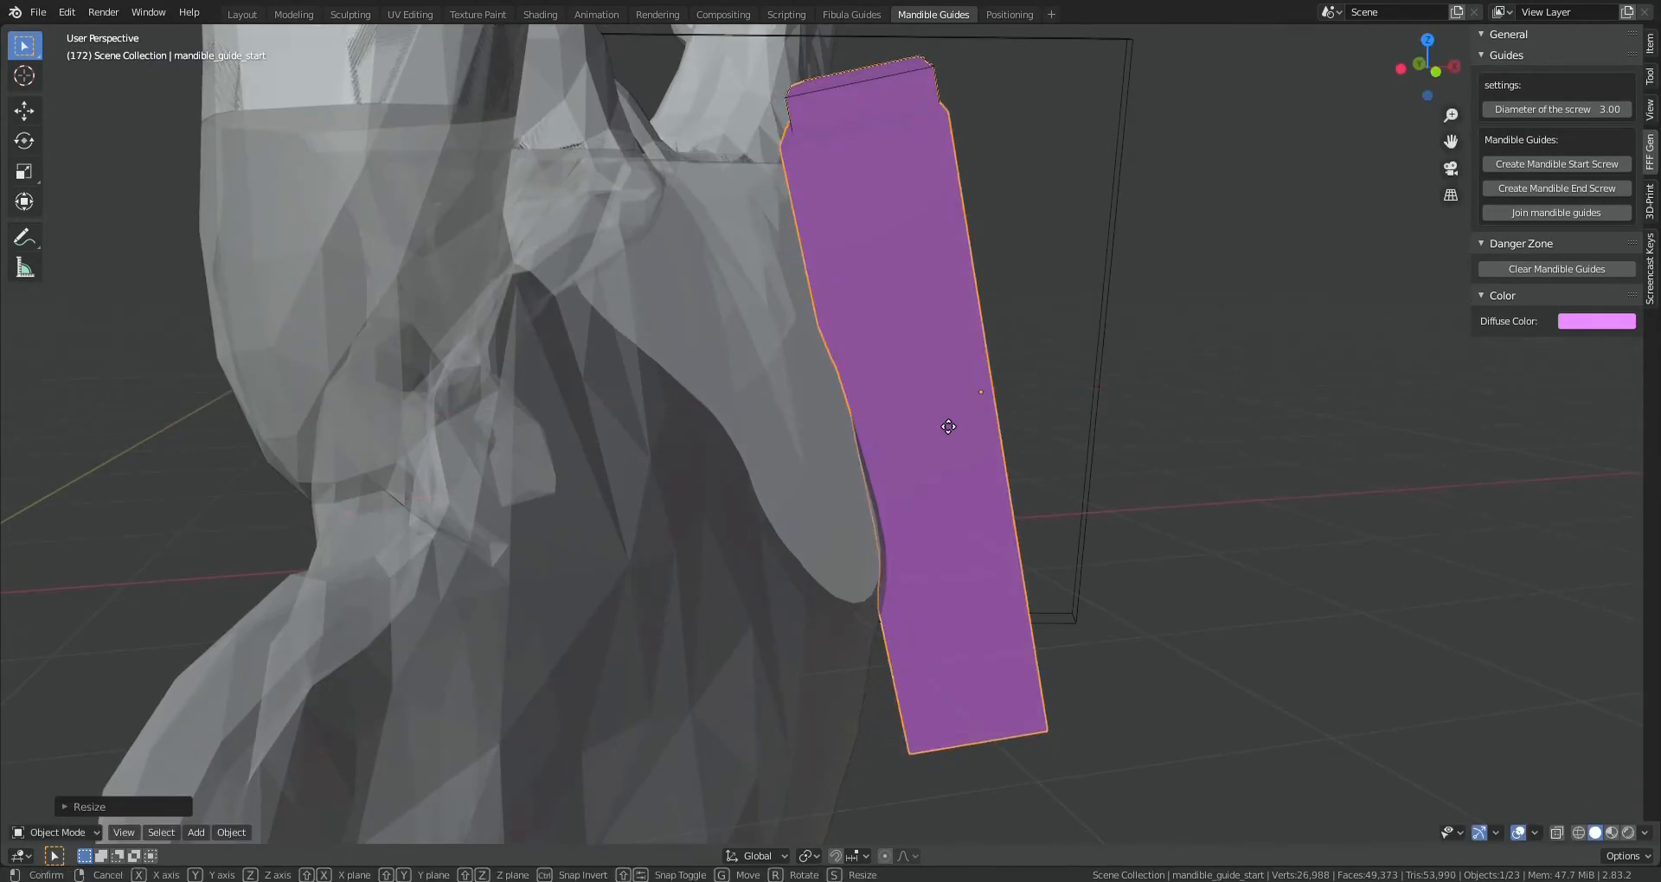
{"action": "key", "text": "x"}
{"action": "key", "text": "x"}
{"action": "left_click", "coordinate": [922, 424]}
{"action": "middle_click_drag", "start_coordinate": [939, 374], "coordinate": [632, 372]}
{"action": "key", "text": "g"}
{"action": "key", "text": "x"}
{"action": "key", "text": "x"}
{"action": "left_click", "coordinate": [645, 385]}
Examine the start guide from several sides for overhanging parts that would block its seating on the bone
{"action": "scroll", "coordinate": [735, 390], "scroll_direction": "down", "scroll_amount": 3}
{"action": "middle_click_drag", "start_coordinate": [735, 389], "coordinate": [1004, 363]}
{"action": "scroll", "coordinate": [966, 360], "scroll_direction": "up", "scroll_amount": 4}
{"action": "left_click", "coordinate": [873, 699]}
{"action": "middle_click_drag", "start_coordinate": [900, 697], "coordinate": [941, 695]}
{"action": "scroll", "coordinate": [977, 675], "scroll_direction": "down", "scroll_amount": 4}
{"action": "middle_click_drag", "start_coordinate": [995, 623], "coordinate": [967, 662]}
{"action": "left_click", "coordinate": [951, 535]}
{"action": "middle_click_drag", "start_coordinate": [934, 536], "coordinate": [974, 449]}
{"action": "left_click", "coordinate": [975, 449]}
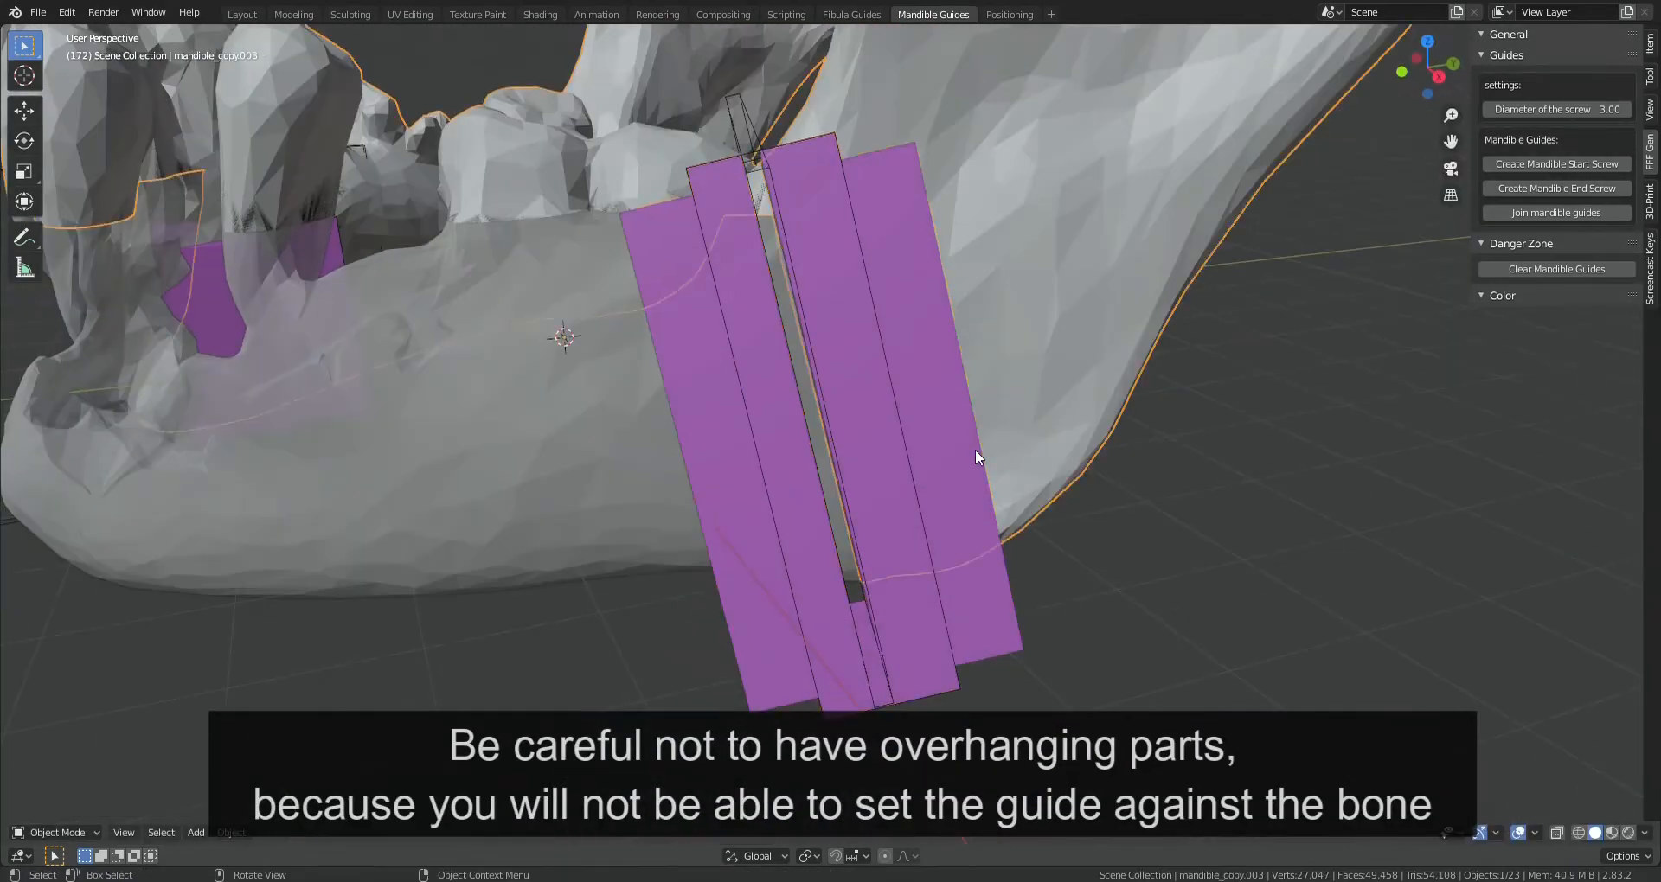
Adjust the start guide's position along its local Y axis relative to the saw slot
{"action": "left_click", "coordinate": [974, 449]}
{"action": "key", "text": "g"}
{"action": "key", "text": "y"}
{"action": "key", "text": "y"}
{"action": "left_click", "coordinate": [930, 541]}
{"action": "key", "text": "g"}
{"action": "key", "text": "y"}
{"action": "key", "text": "y"}
{"action": "left_click", "coordinate": [922, 535]}
Rotate the start guide slightly and reposition it to fit the curve of the outer mandible surface
{"action": "middle_click_drag", "start_coordinate": [870, 500], "coordinate": [770, 577]}
{"action": "left_click", "coordinate": [770, 579]}
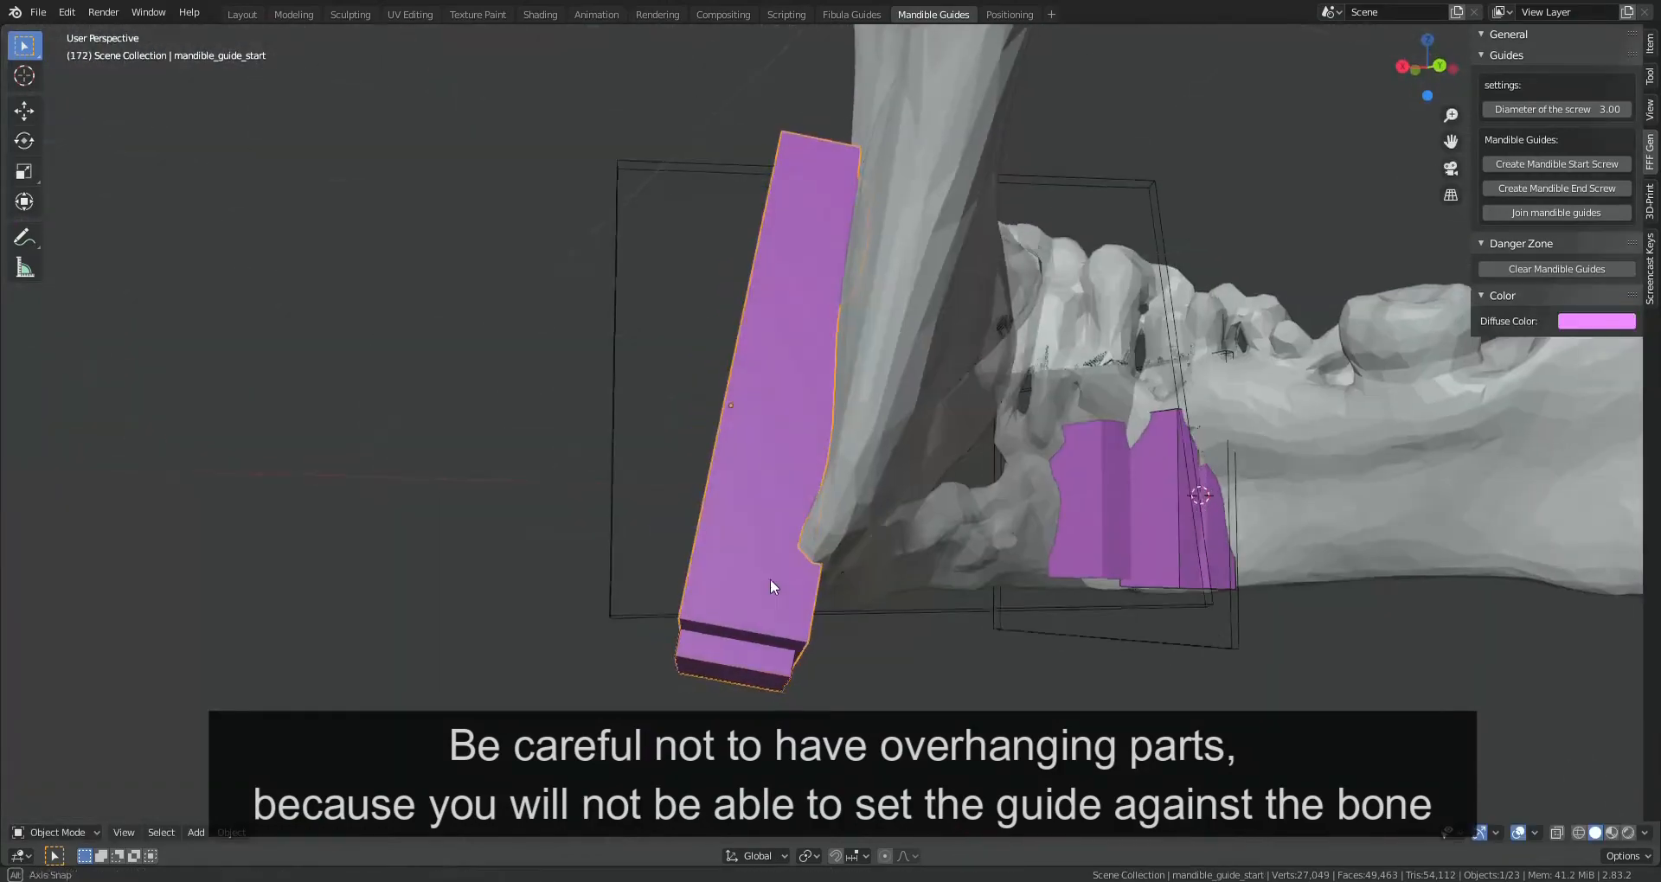
{"action": "key", "text": "r"}
{"action": "left_click", "coordinate": [1220, 670]}
{"action": "key", "text": "g"}
{"action": "left_click", "coordinate": [1227, 675]}
Scale the start guide's union block along its local Y axis and nudge the slot cutter
{"action": "middle_click_drag", "start_coordinate": [1212, 670], "coordinate": [1007, 609]}
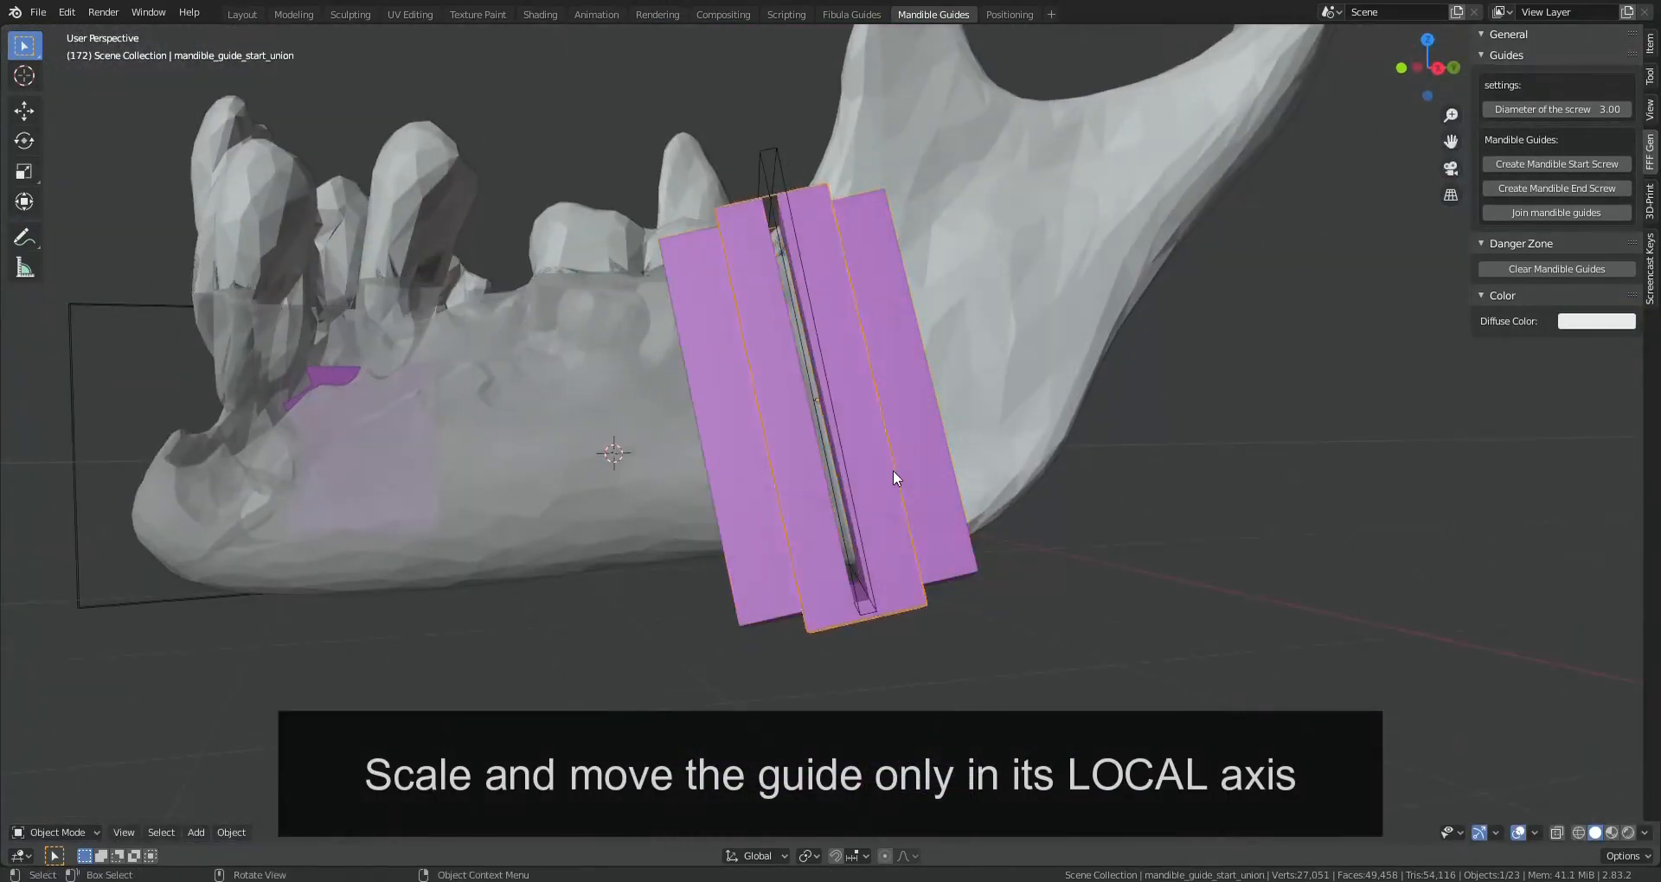
{"action": "key", "text": "s"}
{"action": "key", "text": "y"}
{"action": "key", "text": "y"}
{"action": "left_click", "coordinate": [907, 521]}
{"action": "middle_click_drag", "start_coordinate": [908, 524], "coordinate": [960, 508]}
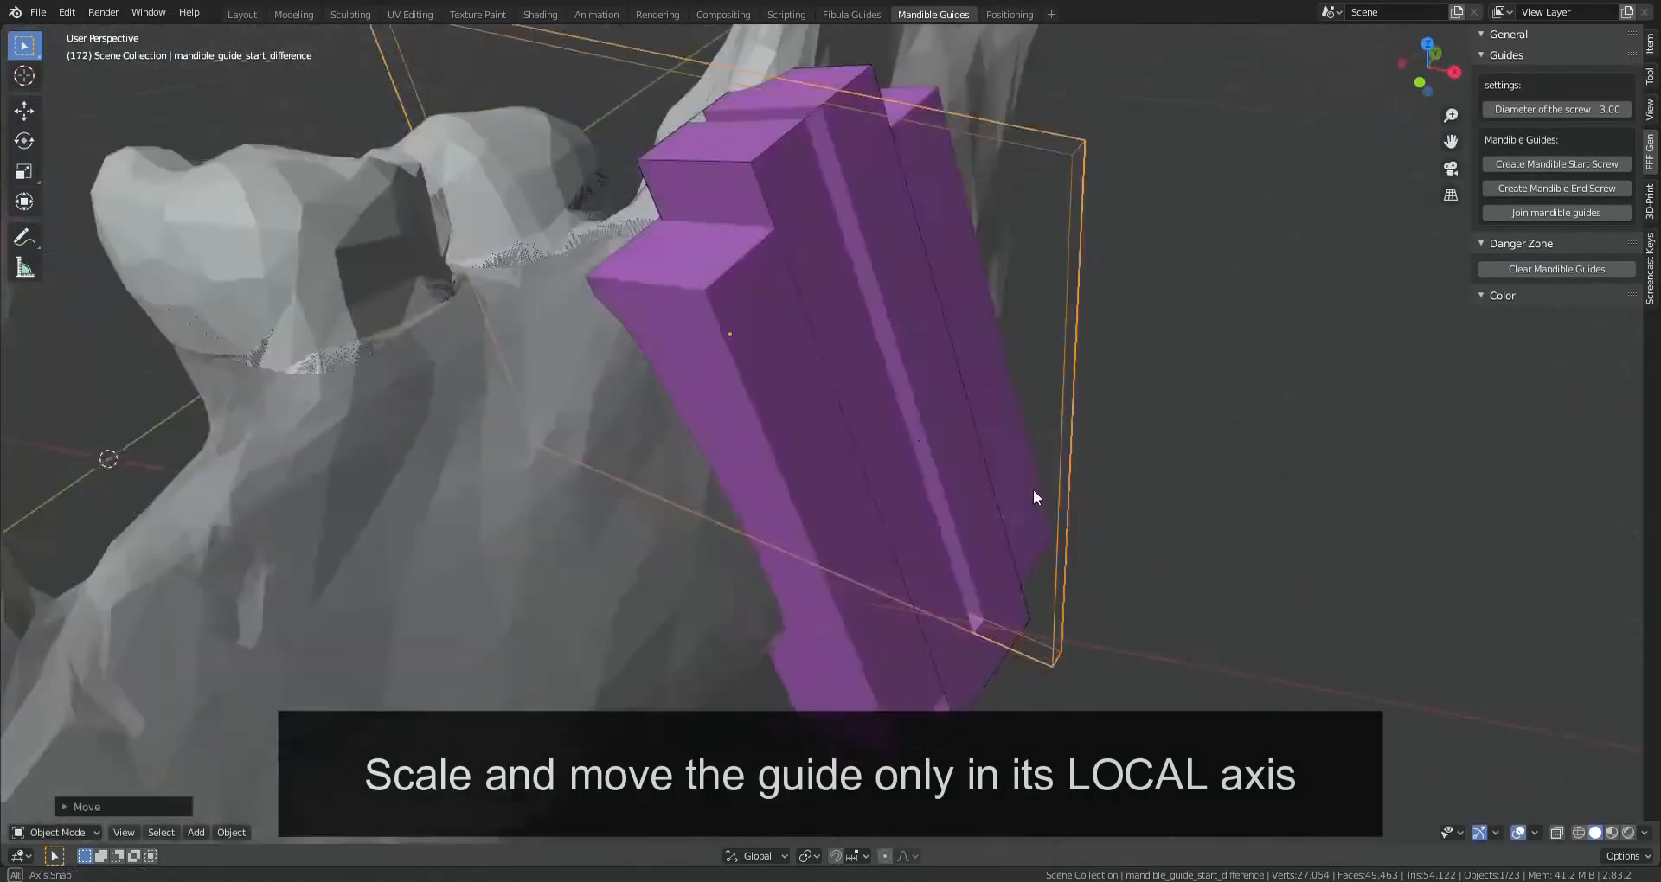
In top view, move the end mandible guide along its local X axis to the outer side of the bone and rotate it
{"action": "scroll", "coordinate": [1033, 490], "scroll_direction": "down", "scroll_amount": 6}
{"action": "middle_click_drag", "start_coordinate": [1033, 490], "coordinate": [988, 543]}
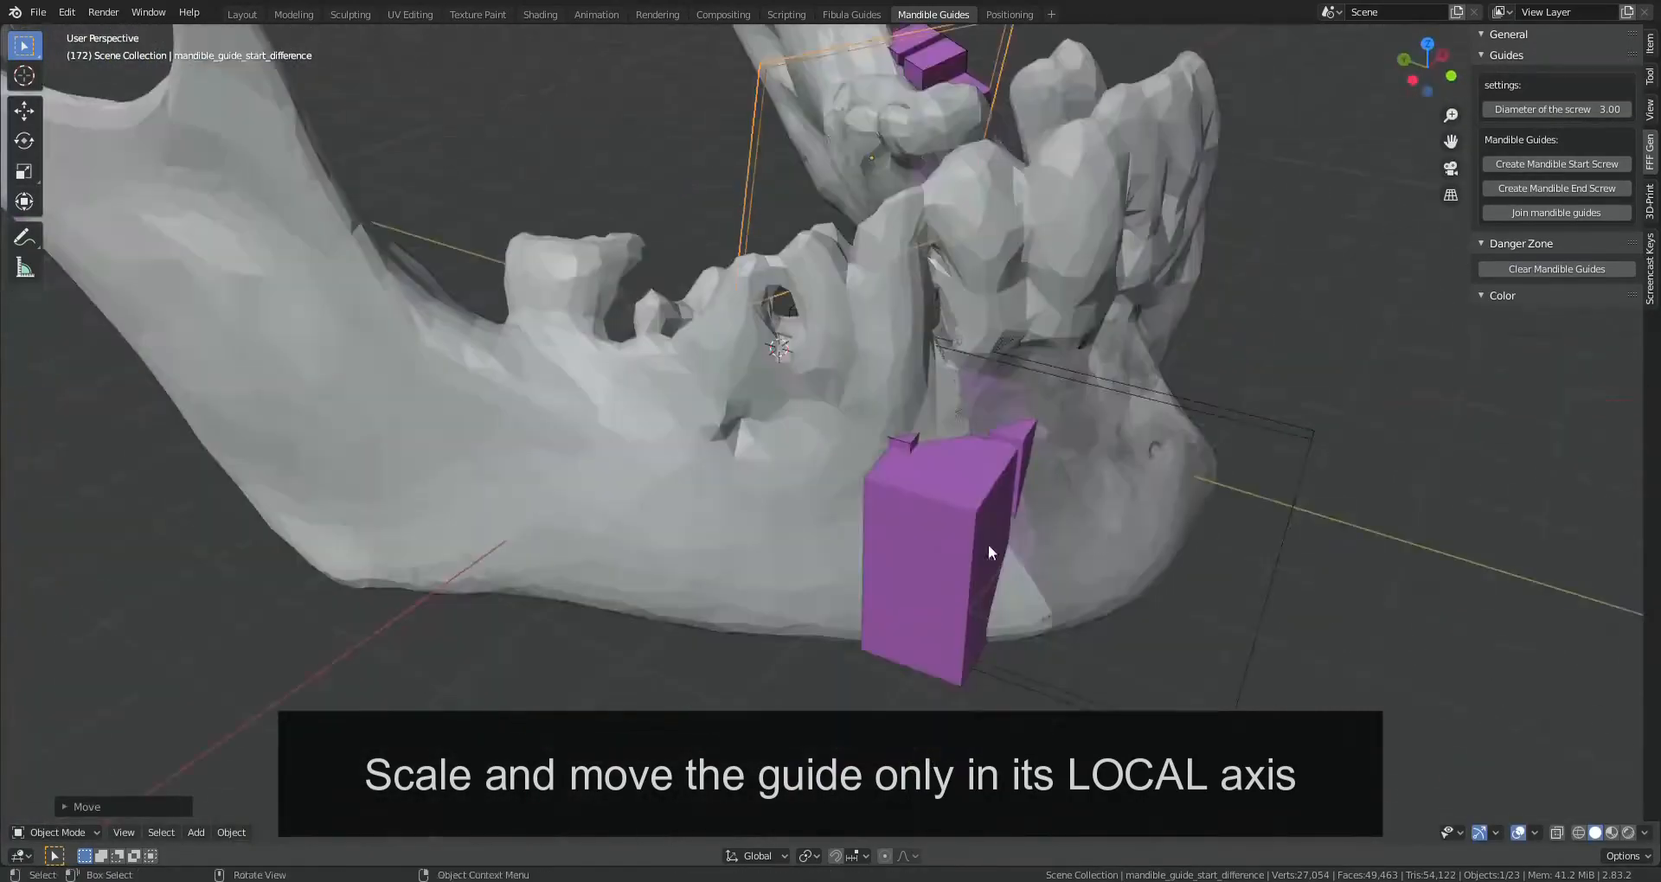
{"action": "left_click", "coordinate": [988, 544]}
{"action": "key", "text": "KP_7"}
{"action": "key", "text": "g"}
{"action": "key", "text": "x"}
{"action": "key", "text": "x"}
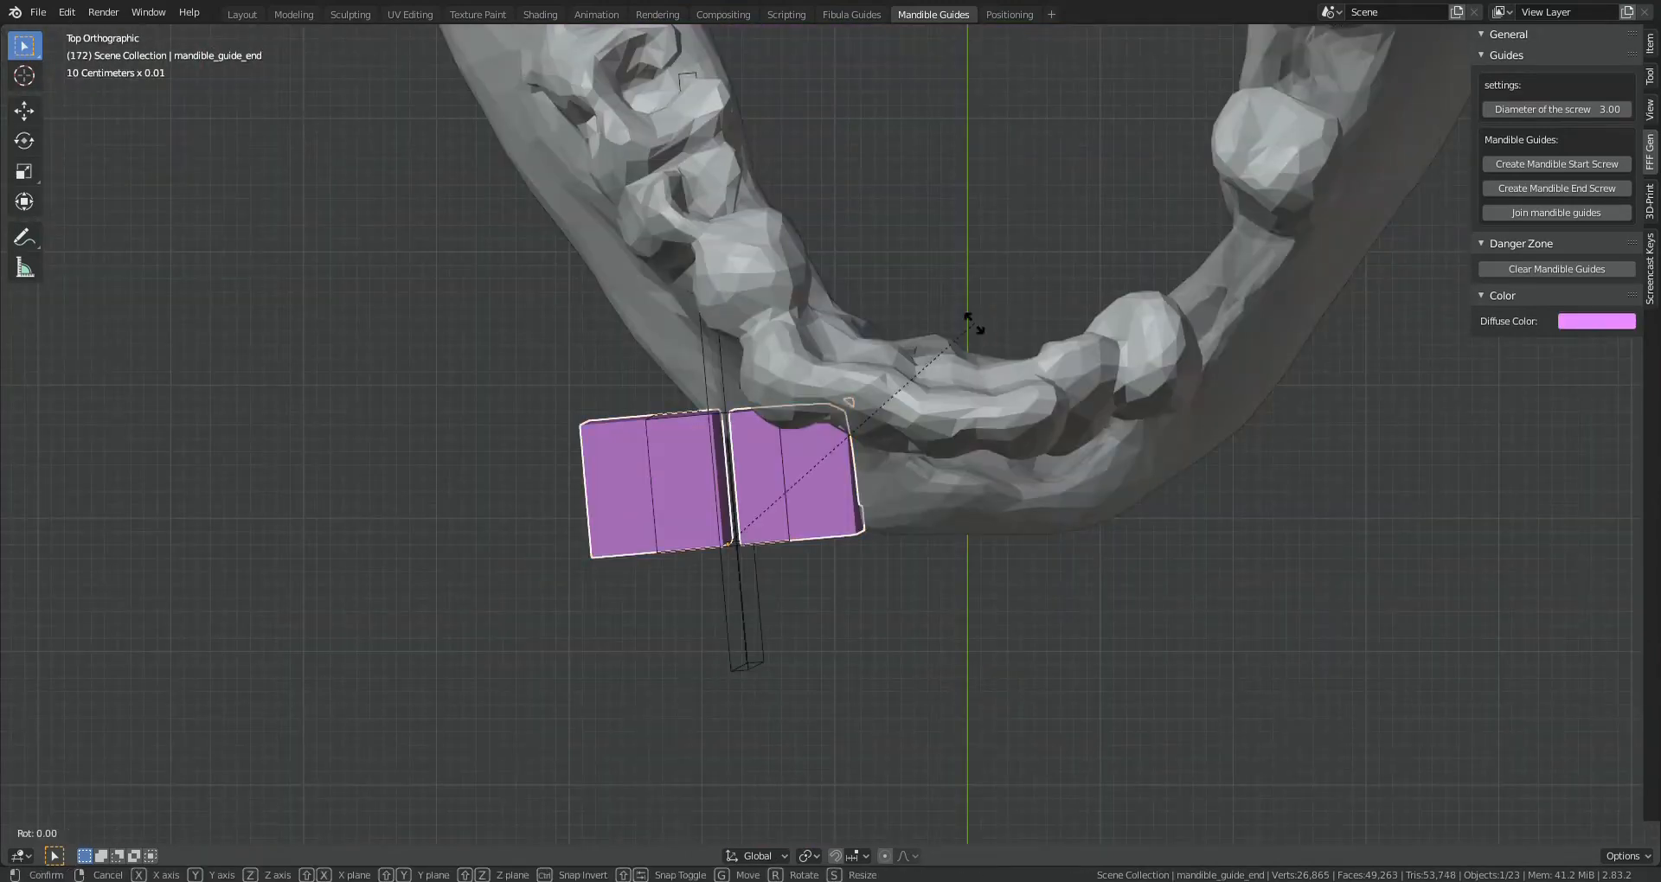
{"action": "key", "text": "r"}
{"action": "left_click", "coordinate": [916, 535]}
Shift the end guide along its local Y axis, then resize and reposition it against the front of the mandible
{"action": "key", "text": "g"}
{"action": "key", "text": "y"}
{"action": "key", "text": "y"}
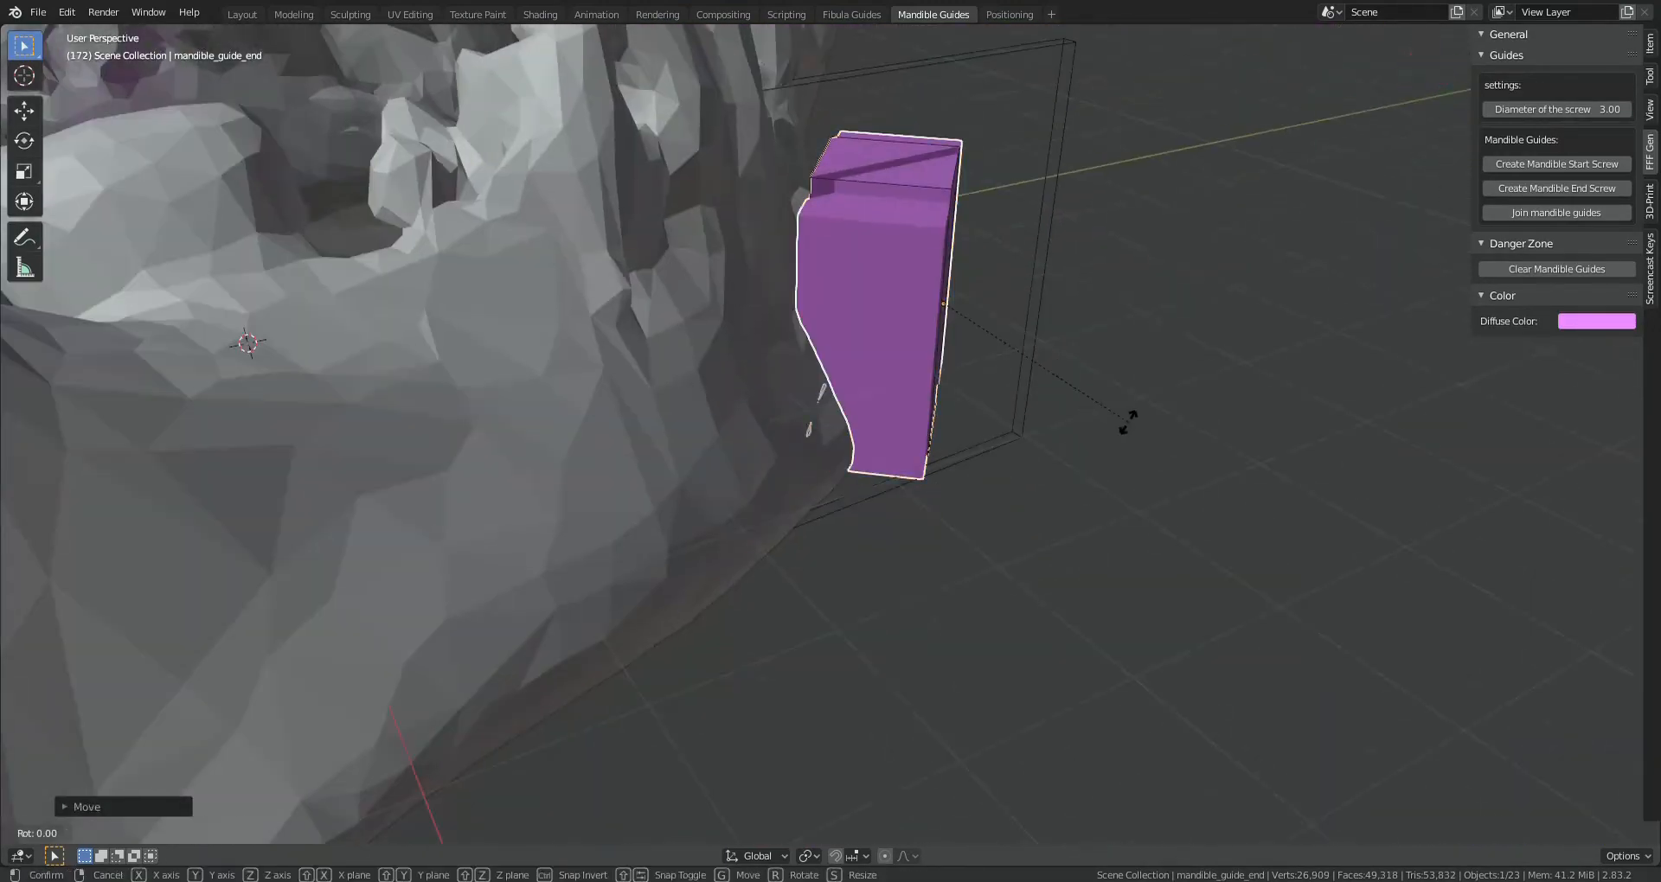
{"action": "key", "text": "s"}
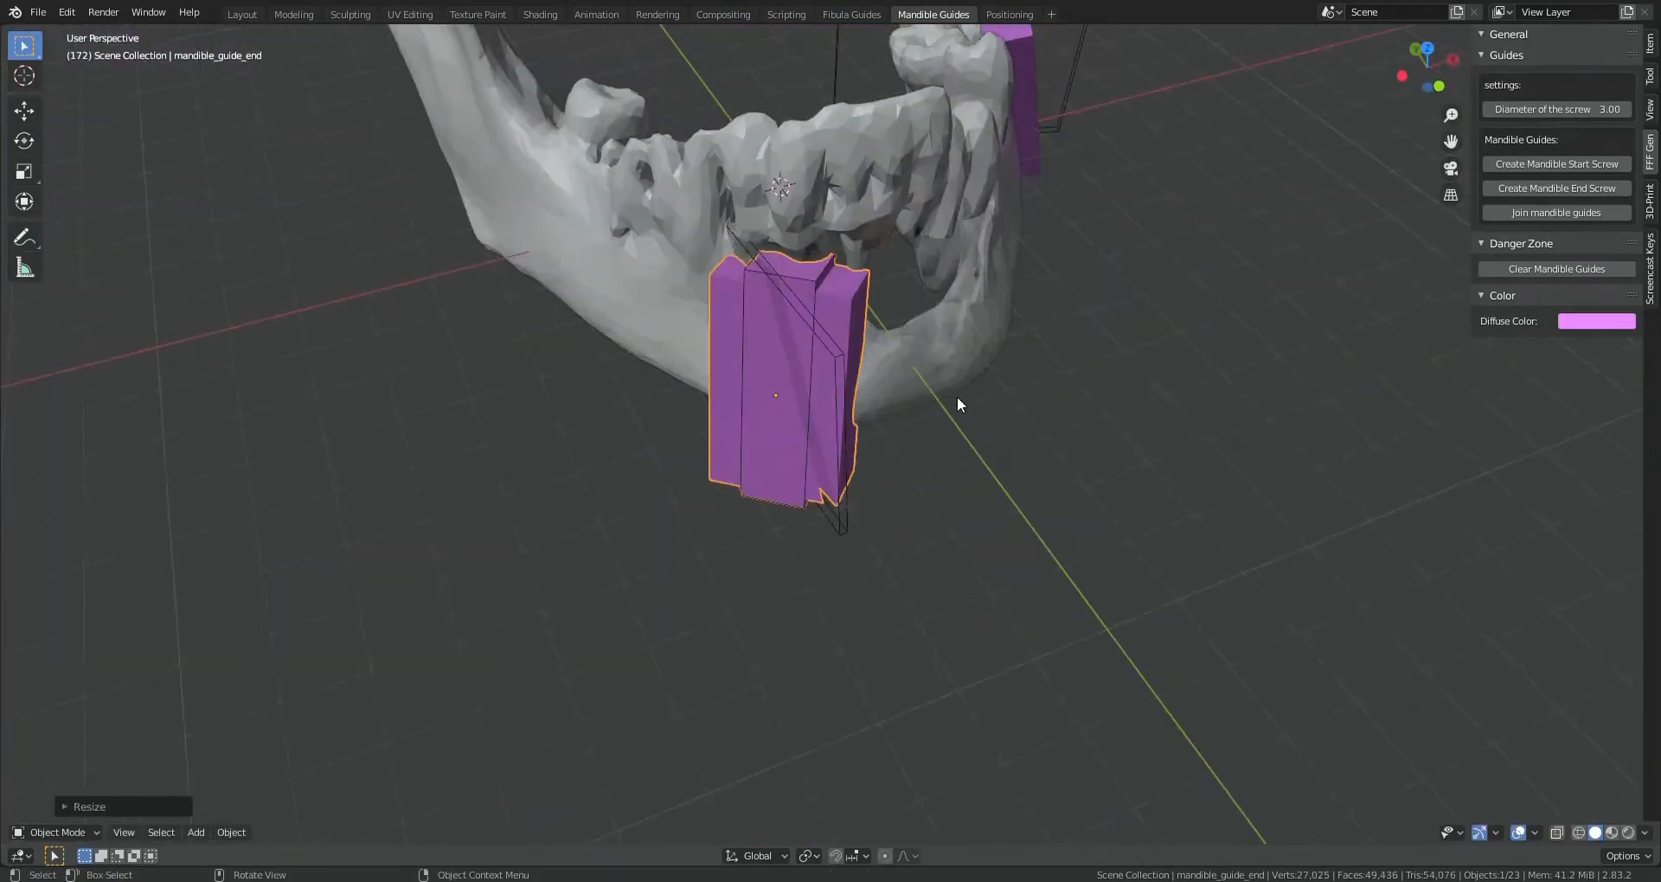
{"action": "key", "text": "g"}
{"action": "left_click", "coordinate": [932, 363]}
Stretch the end guide along its local Z axis and resize its union block to enclose it
{"action": "middle_click_drag", "start_coordinate": [932, 364], "coordinate": [879, 409]}
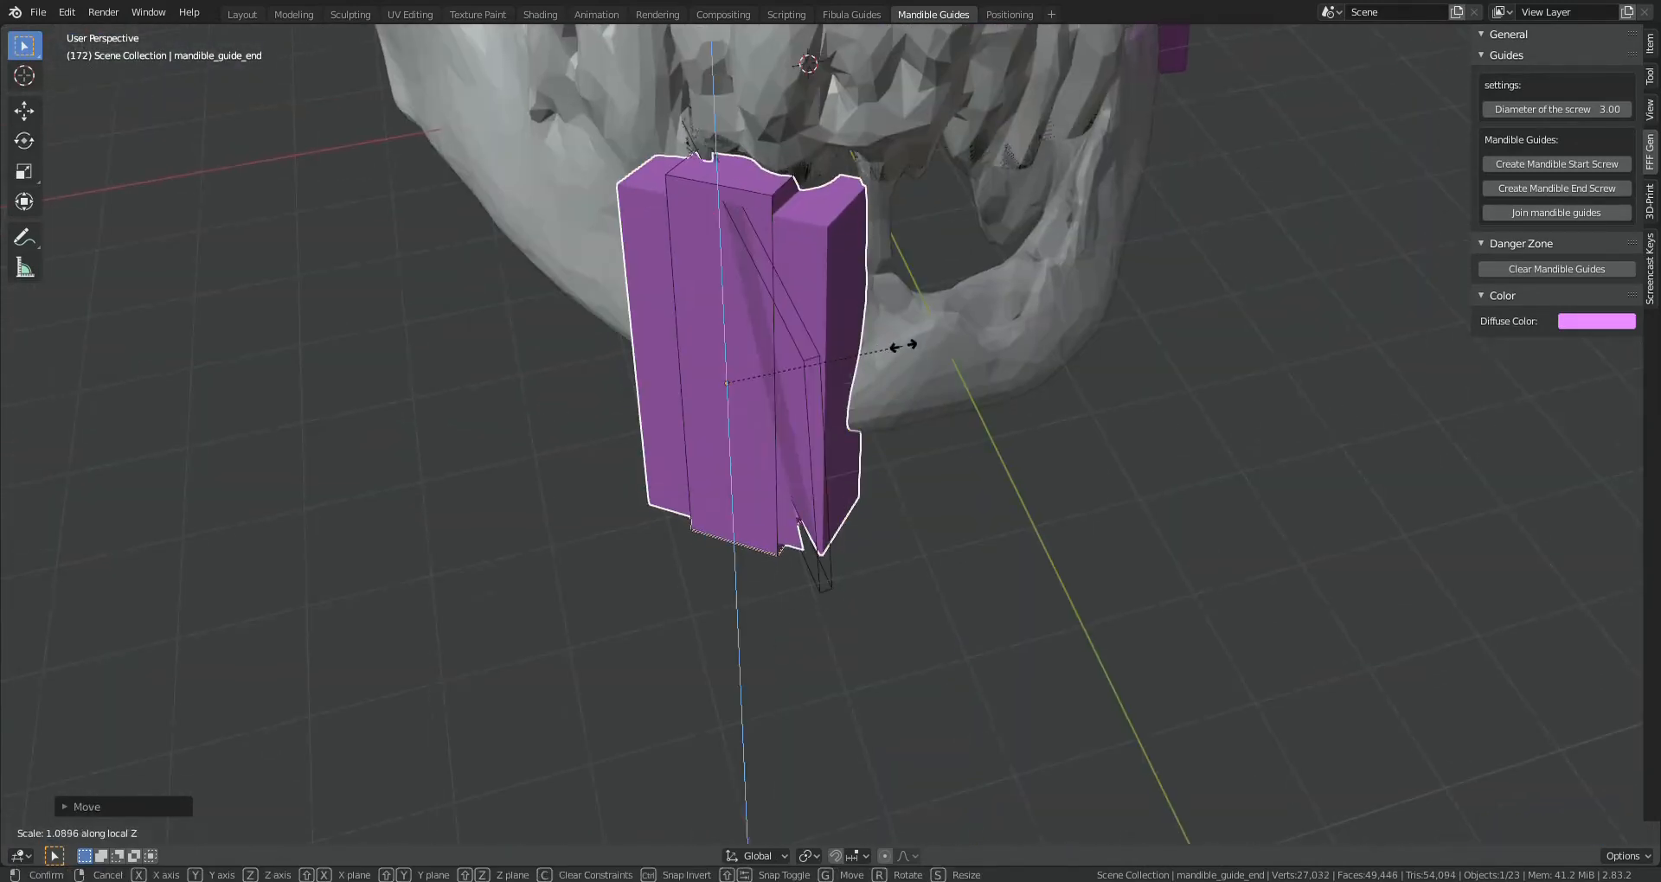
{"action": "key", "text": "s"}
{"action": "key", "text": "z"}
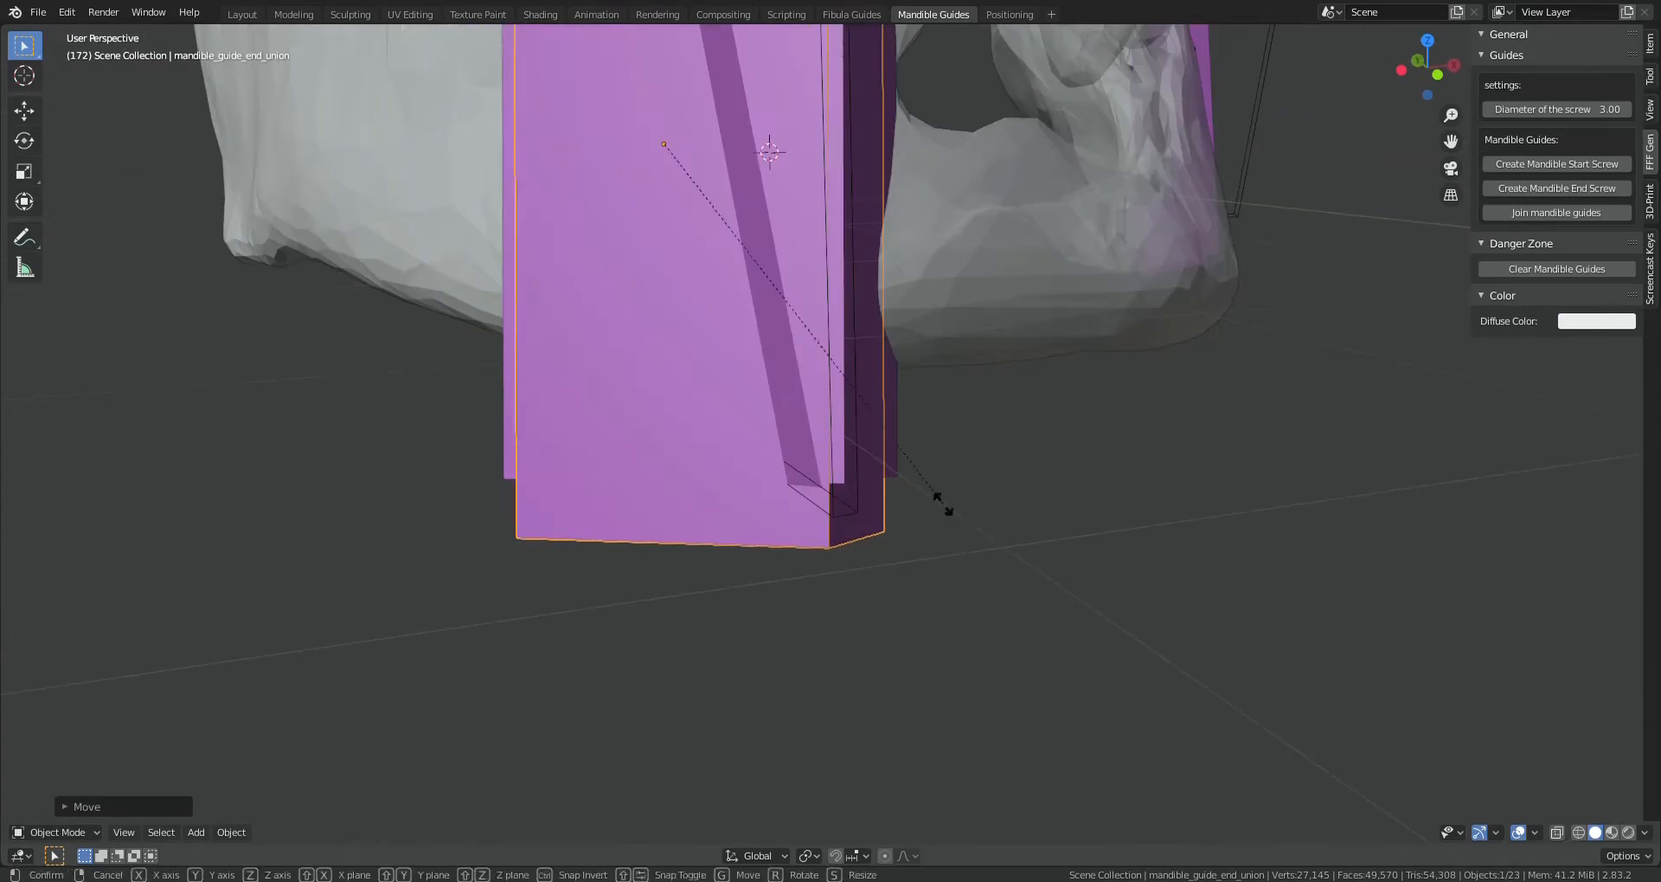
{"action": "left_click", "coordinate": [943, 505]}
Examine the end guide's fit around the front teeth and lower bone edge from several sides
{"action": "scroll", "coordinate": [910, 333], "scroll_direction": "down", "scroll_amount": 3}
{"action": "middle_click_drag", "start_coordinate": [910, 333], "coordinate": [859, 339]}
{"action": "scroll", "coordinate": [946, 269], "scroll_direction": "up", "scroll_amount": 3}
{"action": "scroll", "coordinate": [899, 422], "scroll_direction": "up", "scroll_amount": 3}
{"action": "middle_click_drag", "start_coordinate": [977, 332], "coordinate": [864, 468]}
{"action": "scroll", "coordinate": [900, 452], "scroll_direction": "down", "scroll_amount": 5}
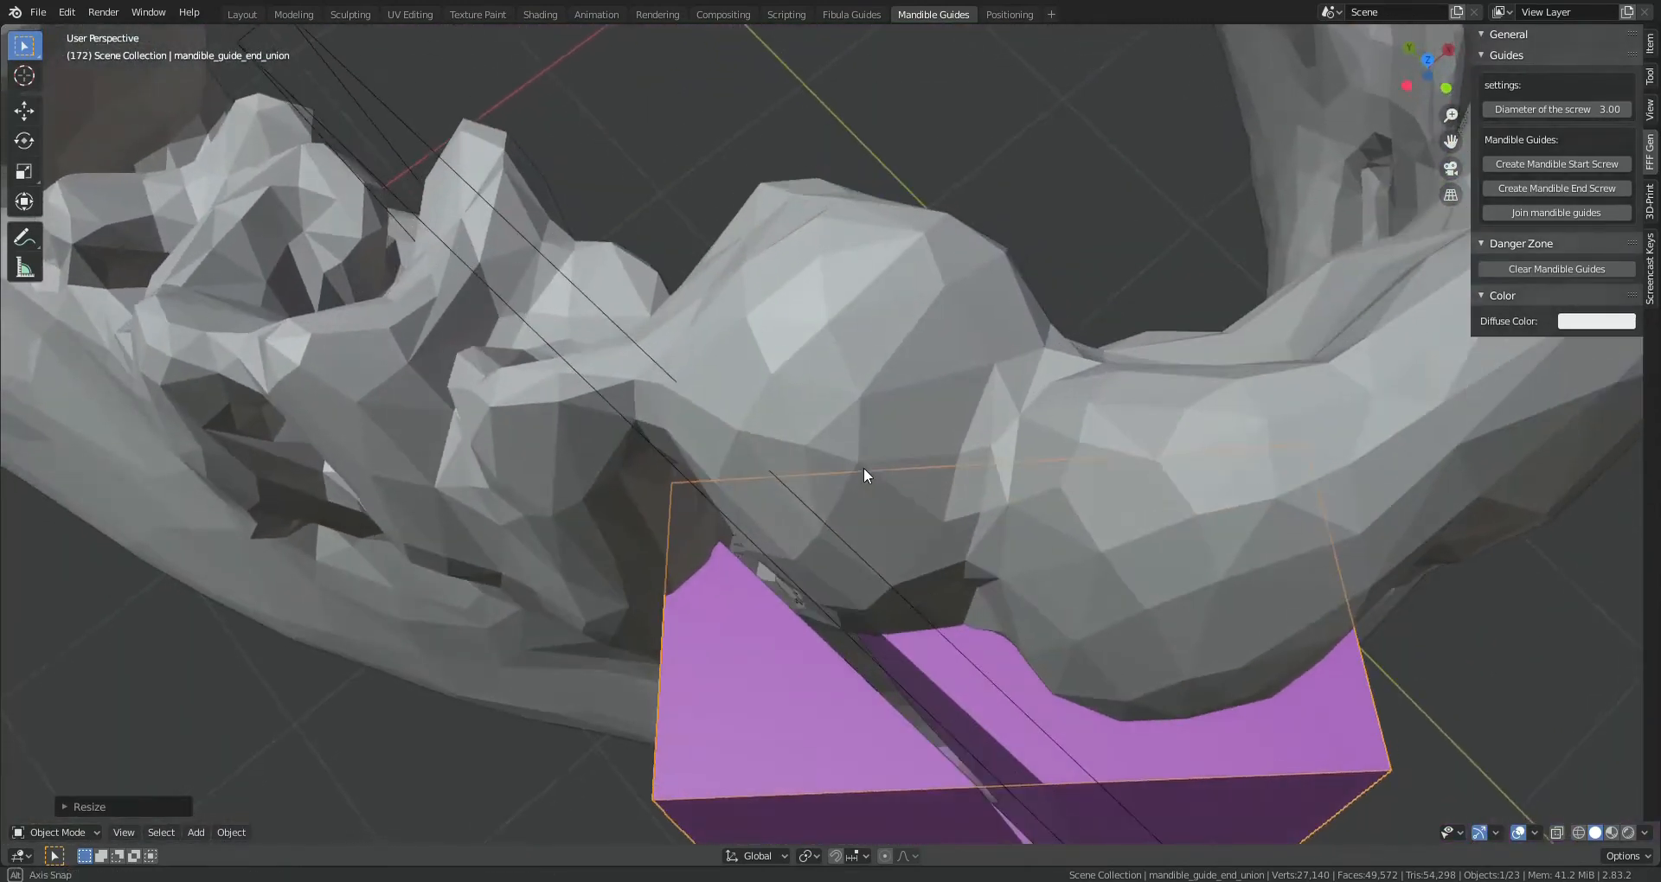
{"action": "scroll", "coordinate": [767, 573], "scroll_direction": "down", "scroll_amount": 6}
{"action": "middle_click_drag", "start_coordinate": [765, 515], "coordinate": [882, 458]}
{"action": "scroll", "coordinate": [883, 458], "scroll_direction": "up", "scroll_amount": 1}
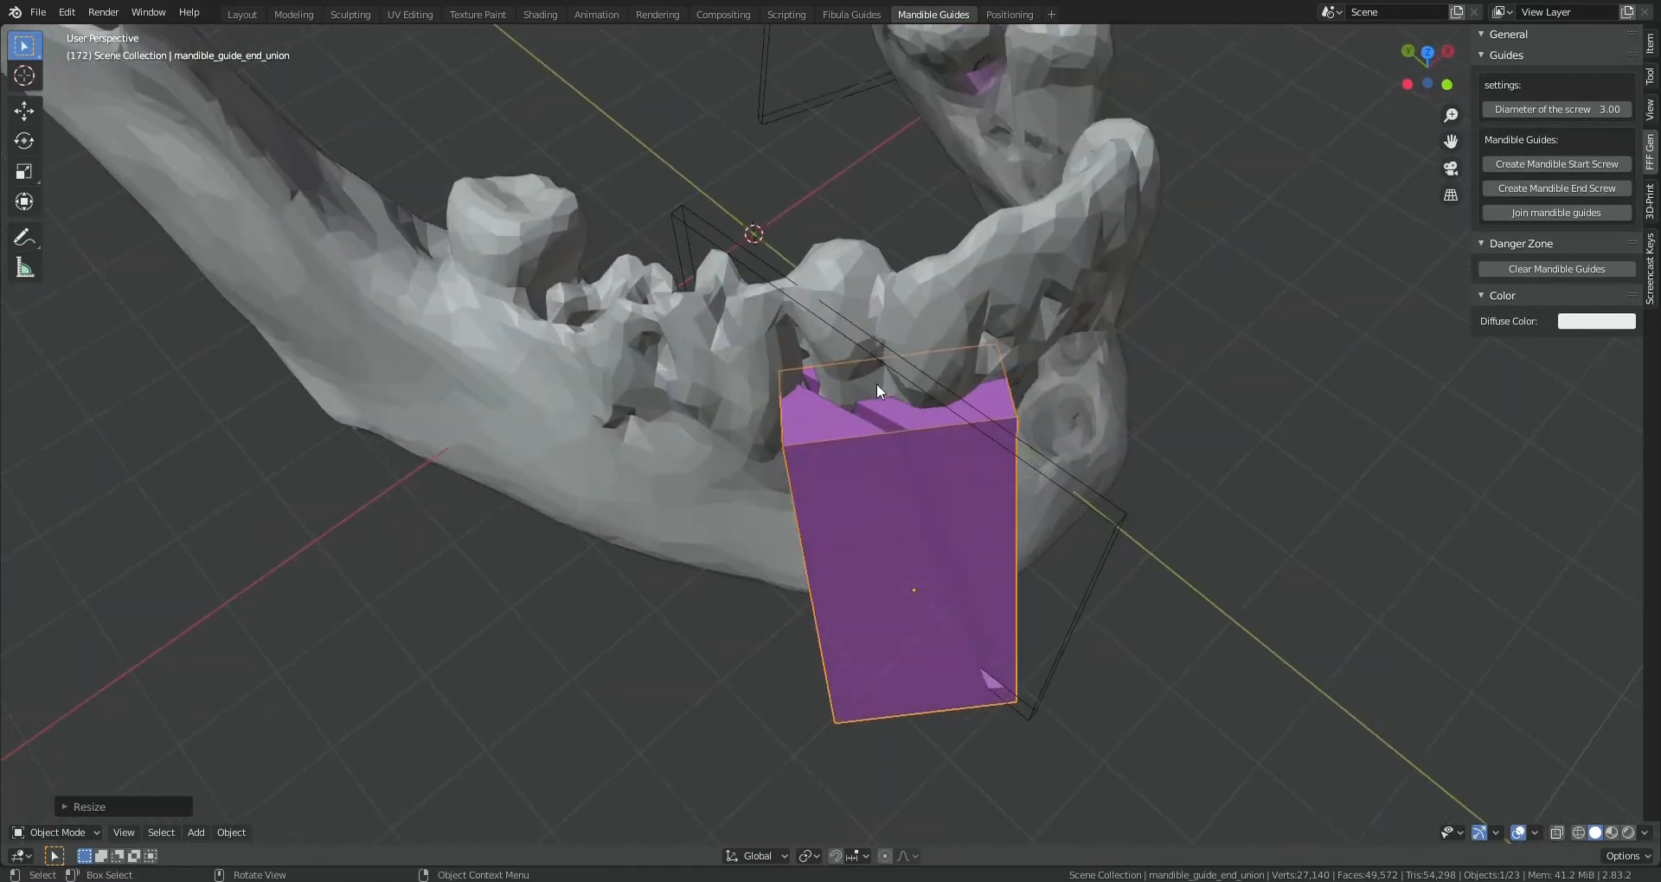
{"action": "scroll", "coordinate": [877, 379], "scroll_direction": "down", "scroll_amount": 1}
{"action": "middle_click_drag", "start_coordinate": [881, 374], "coordinate": [820, 362]}
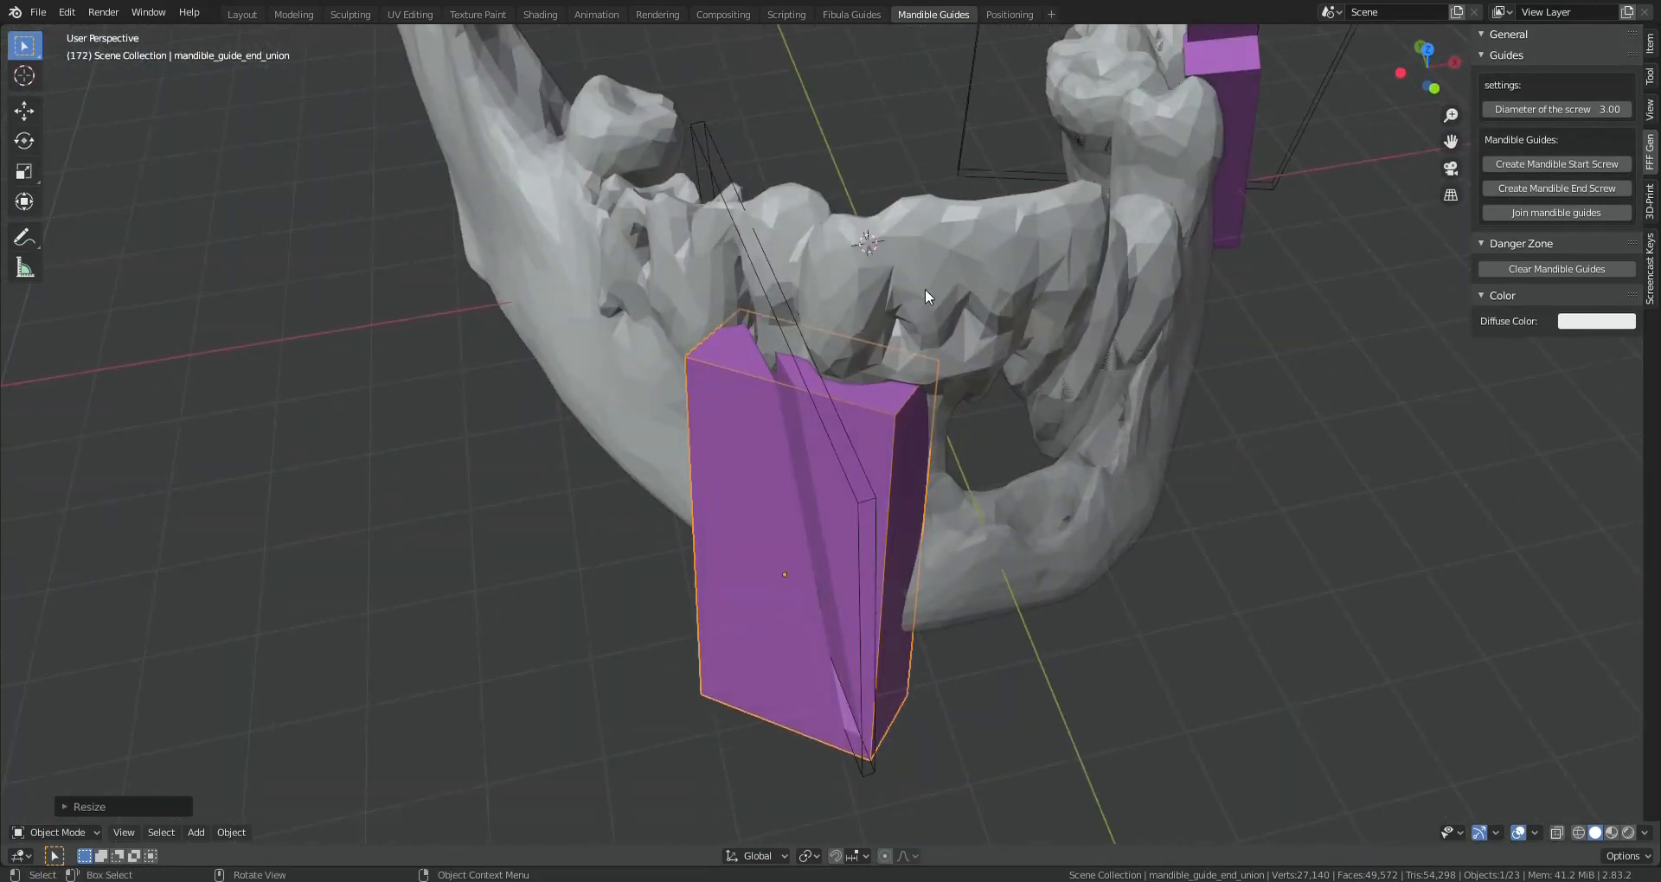
{"action": "middle_click_drag", "start_coordinate": [706, 262], "coordinate": [760, 356]}
{"action": "middle_click_drag", "start_coordinate": [720, 407], "coordinate": [818, 392]}
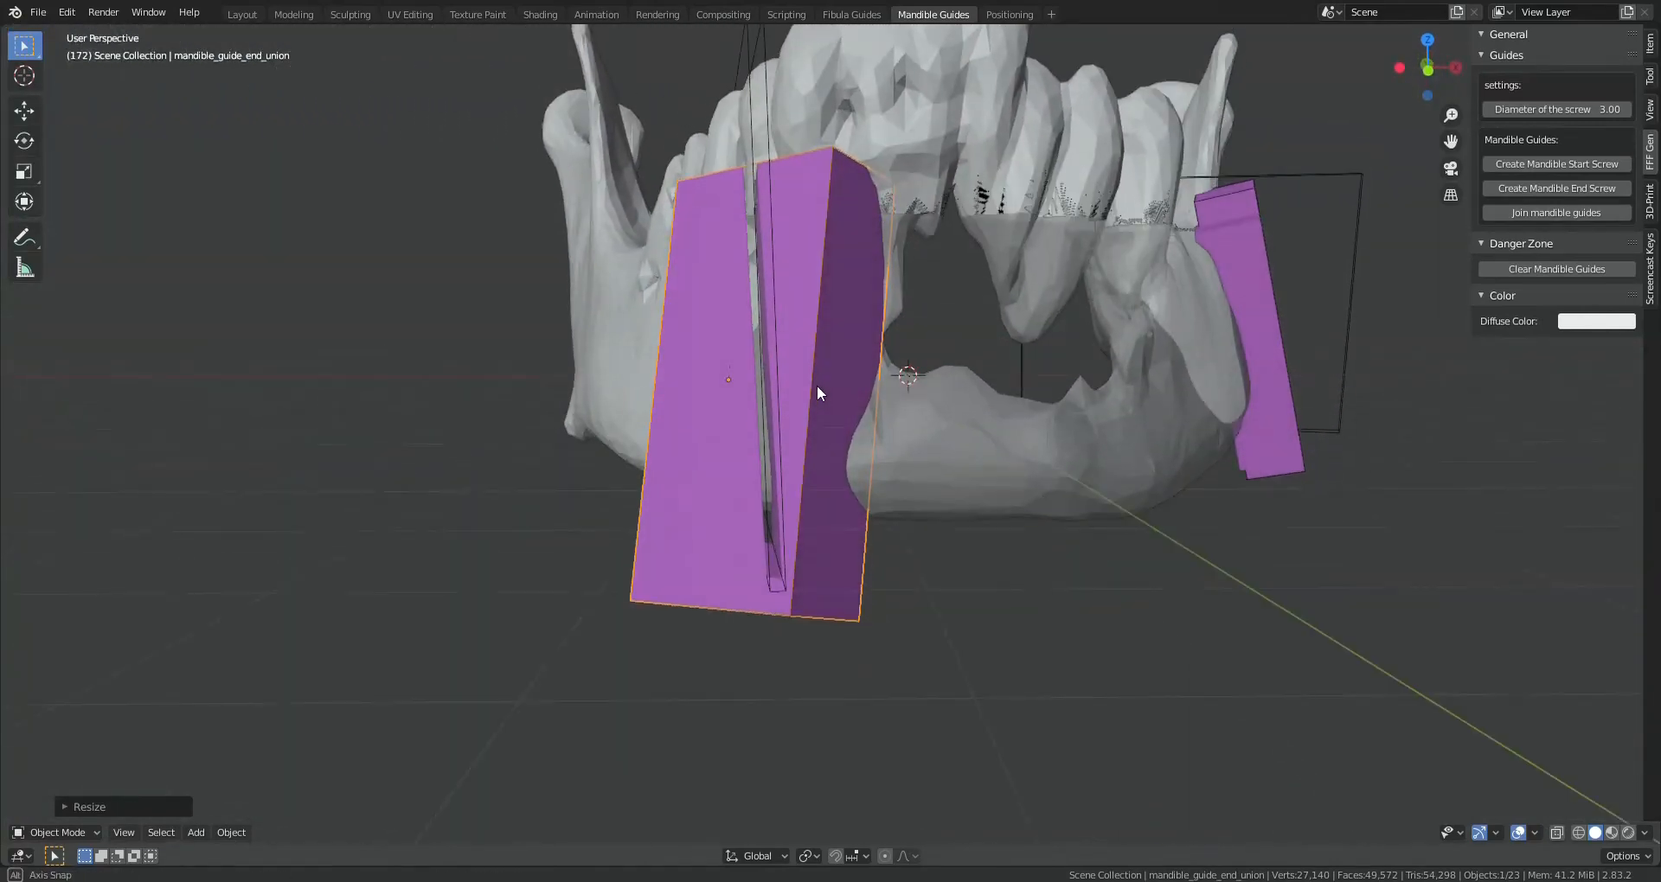
{"action": "middle_click_drag", "start_coordinate": [875, 567], "coordinate": [1072, 640]}
{"action": "left_click", "coordinate": [849, 656]}
{"action": "scroll", "coordinate": [1049, 623], "scroll_direction": "up", "scroll_amount": 3}
{"action": "scroll", "coordinate": [1074, 637], "scroll_direction": "down", "scroll_amount": 5}
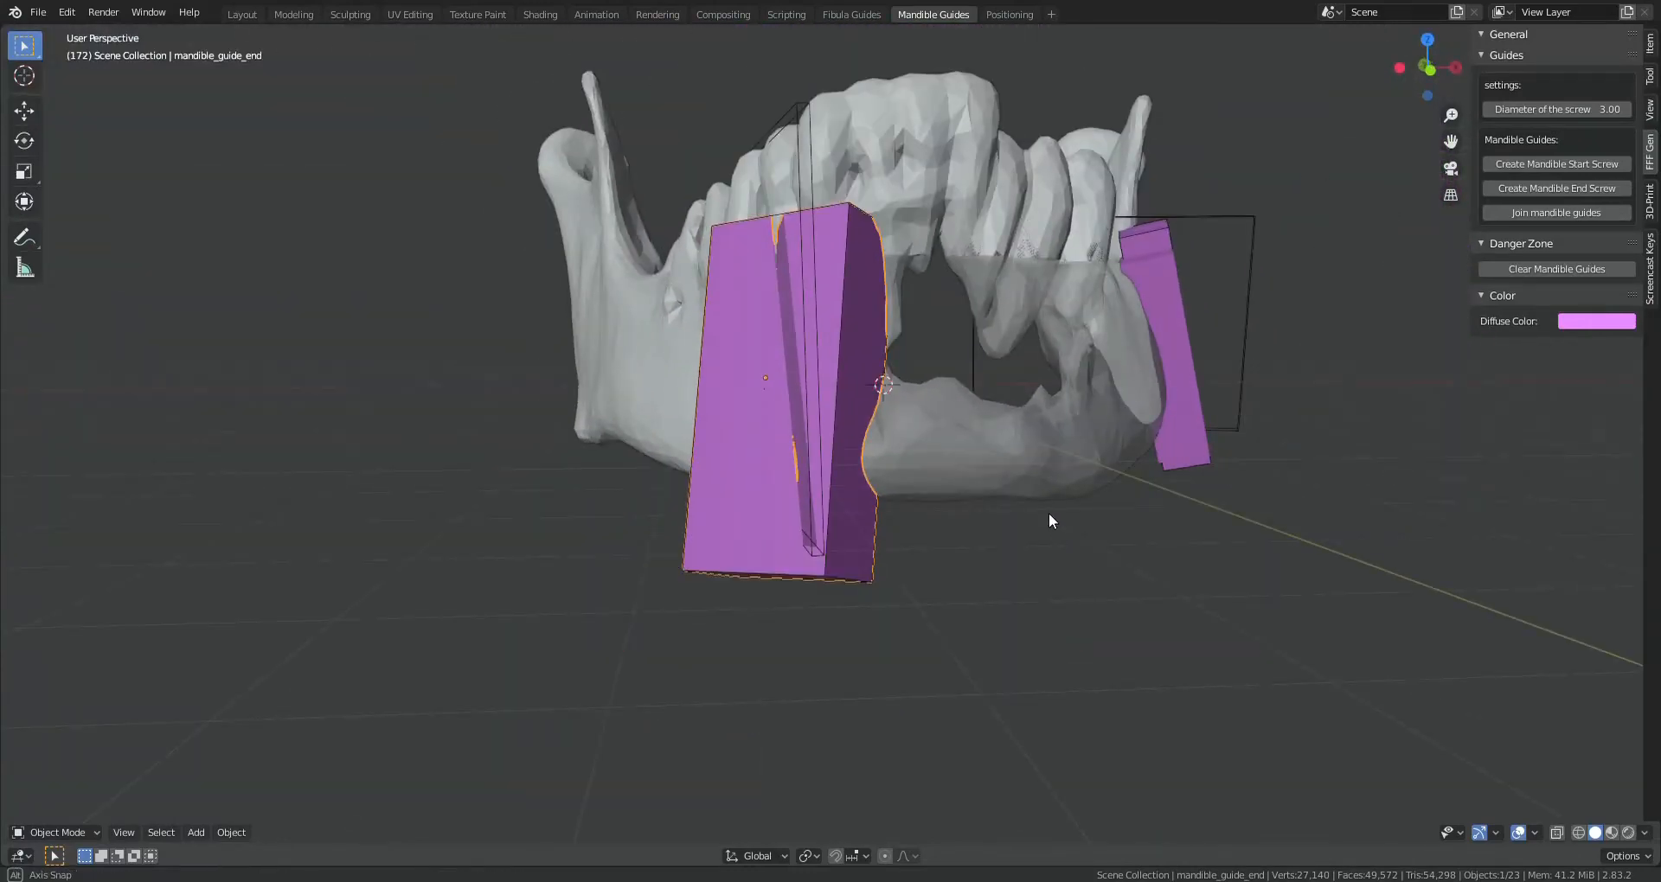
Create a 3.00 diameter start screw hole and place it on the upper front flange of the start guide
{"action": "scroll", "coordinate": [1044, 545], "scroll_direction": "up", "scroll_amount": 3}
{"action": "left_click", "coordinate": [1571, 162]}
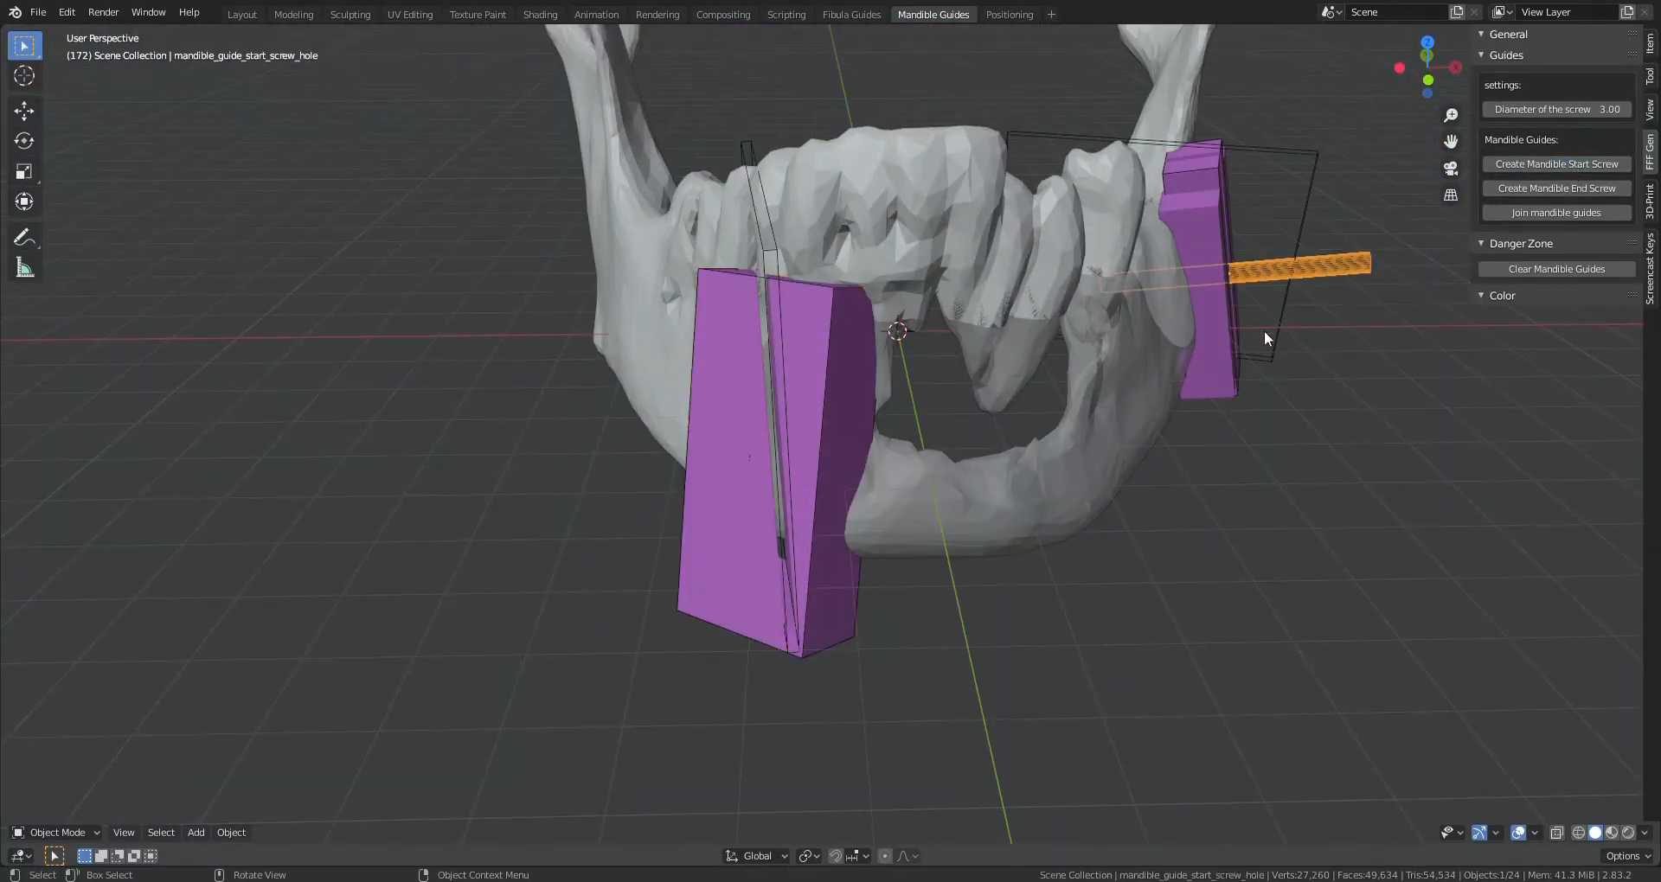
{"action": "middle_click_drag", "start_coordinate": [1264, 330], "coordinate": [1167, 315]}
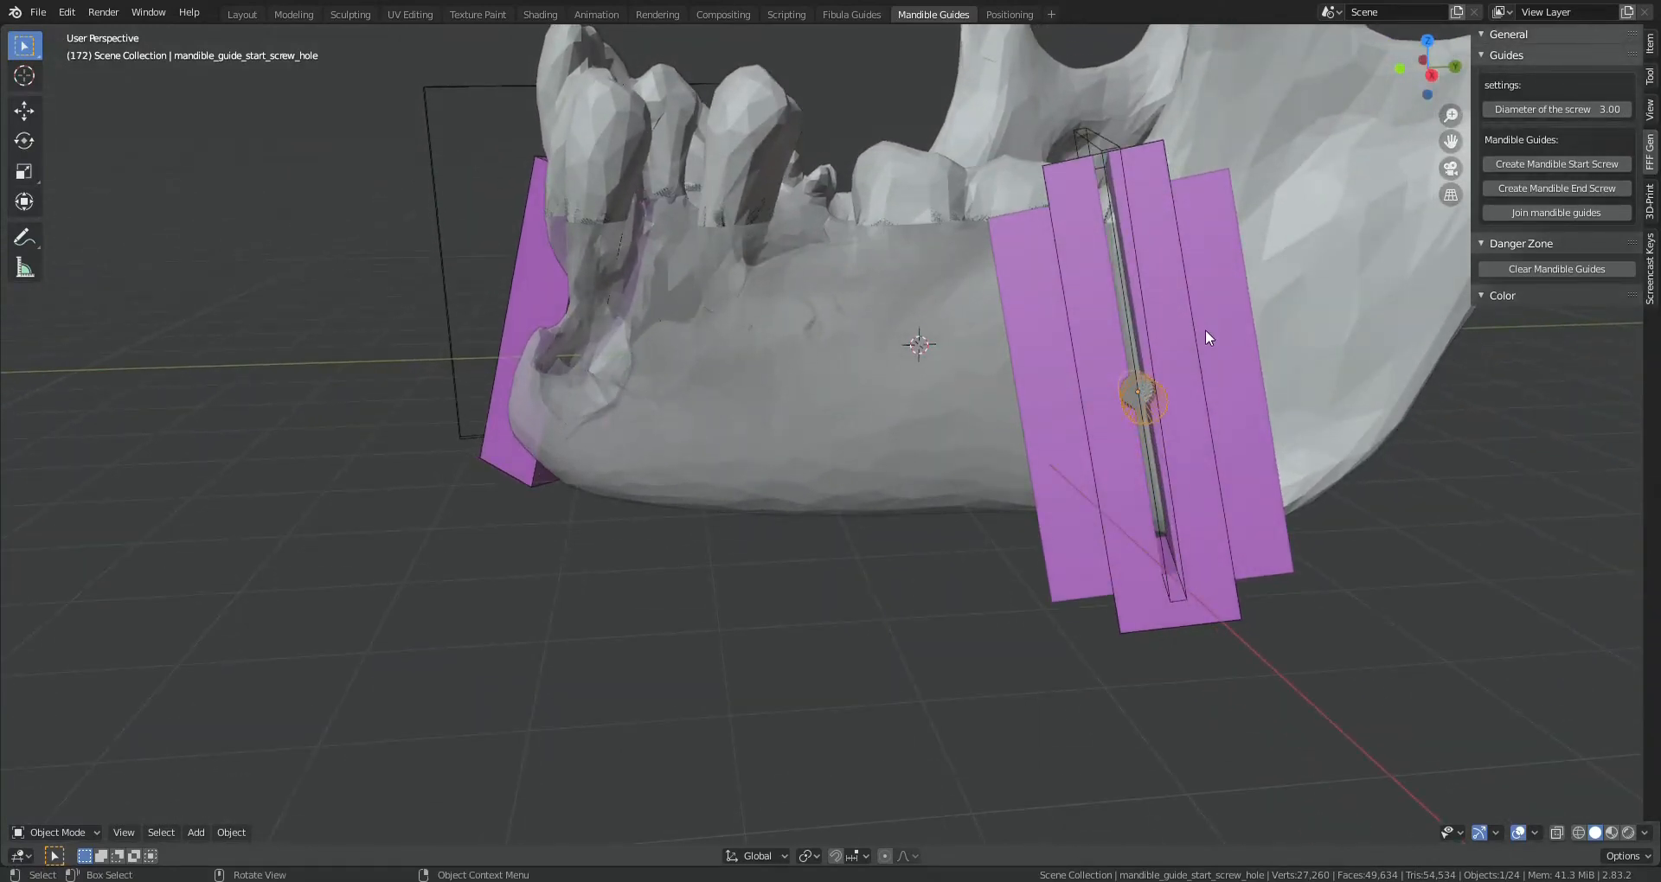
{"action": "key", "text": "g"}
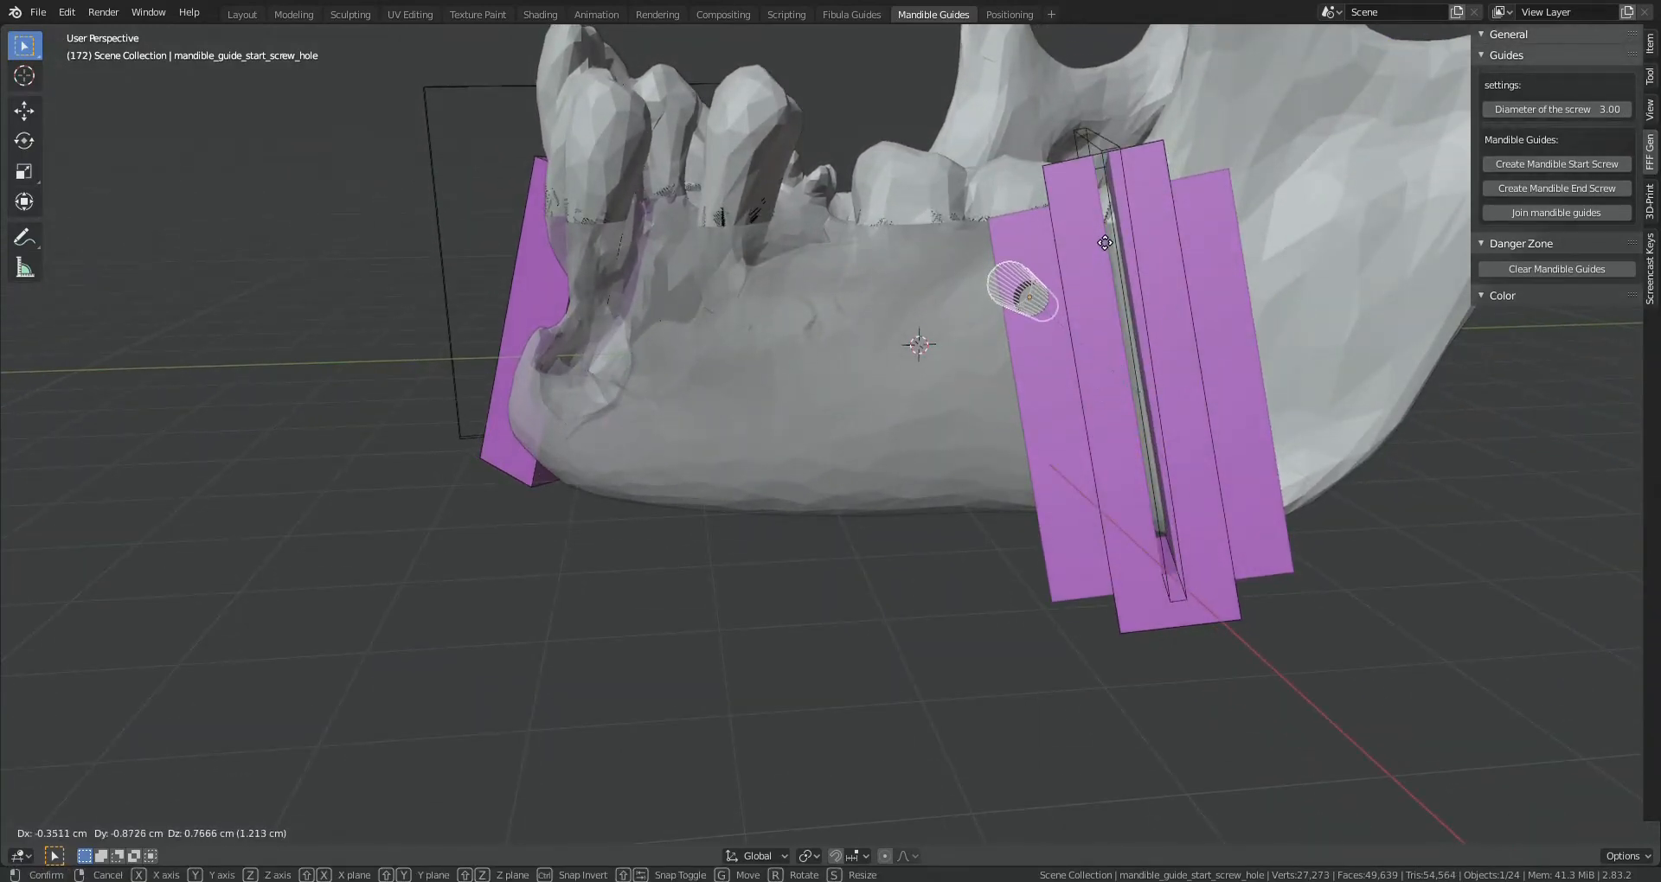
{"action": "middle_click_drag", "start_coordinate": [1142, 277], "coordinate": [1150, 277]}
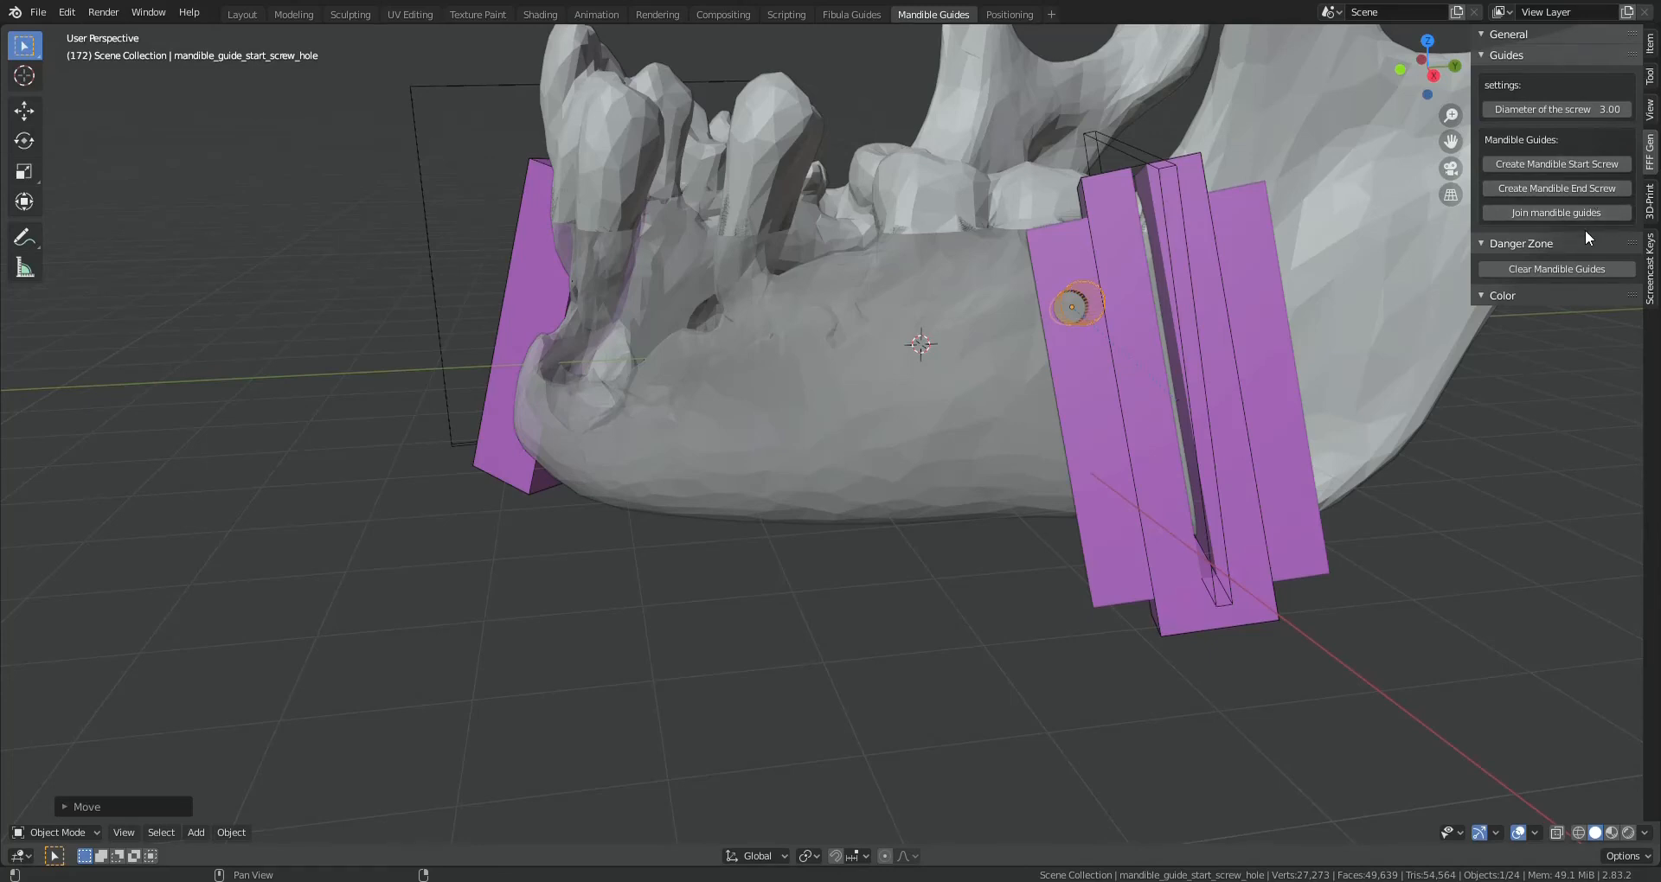
Fine-tune the position of the first screw hole on the start guide's upper front flange
{"action": "middle_click_drag", "start_coordinate": [1255, 272], "coordinate": [1230, 285]}
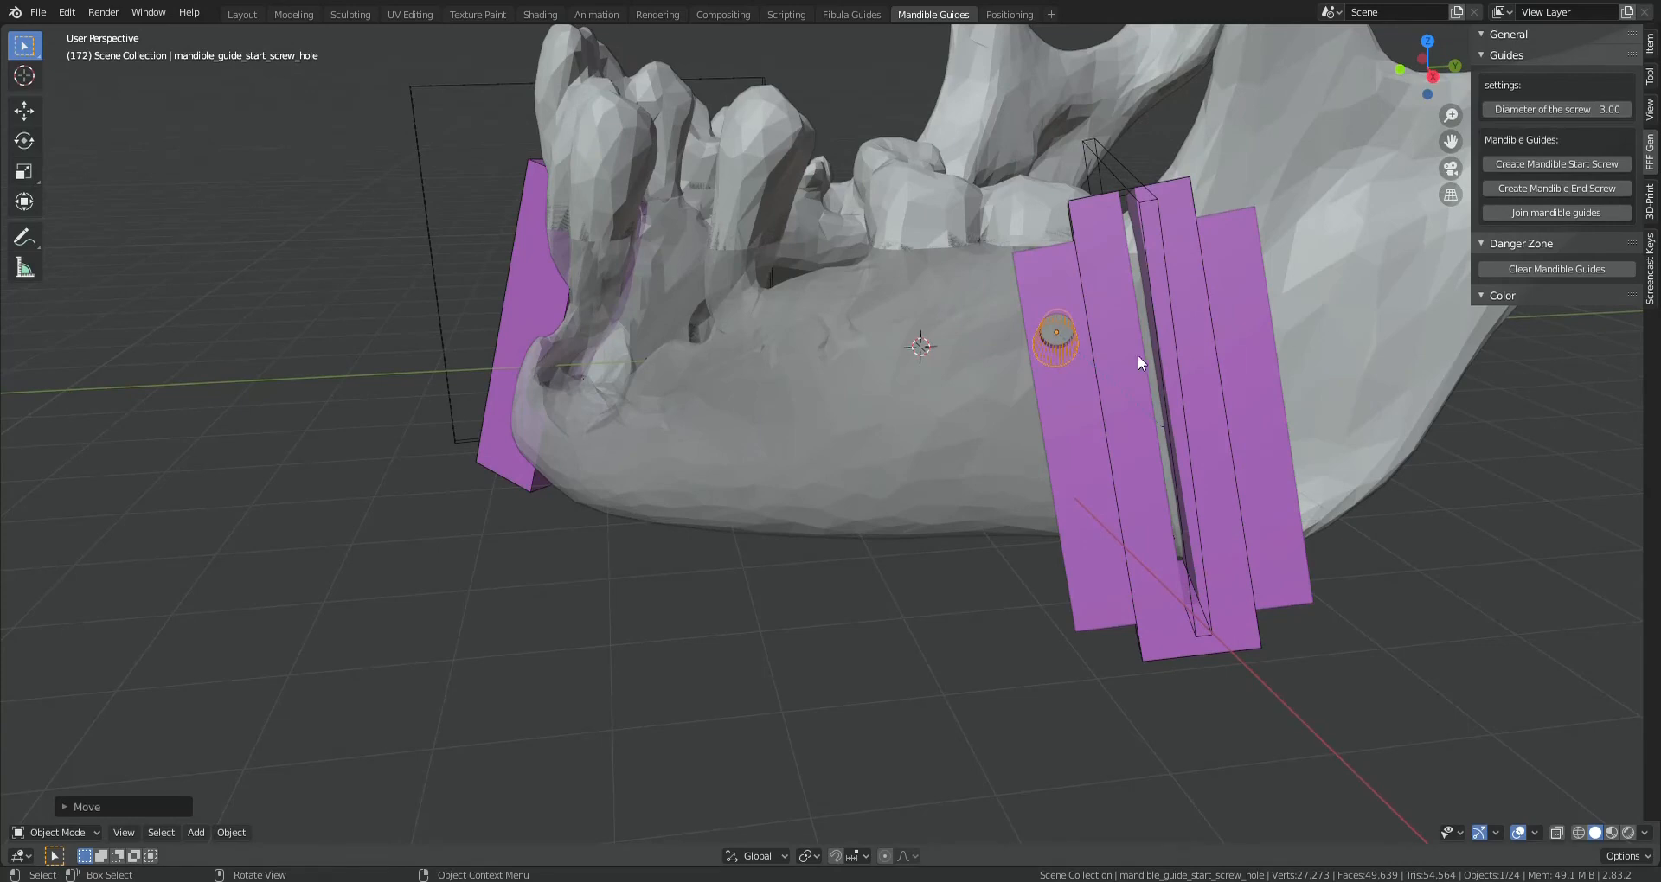
{"action": "middle_click_drag", "start_coordinate": [1138, 354], "coordinate": [1138, 350]}
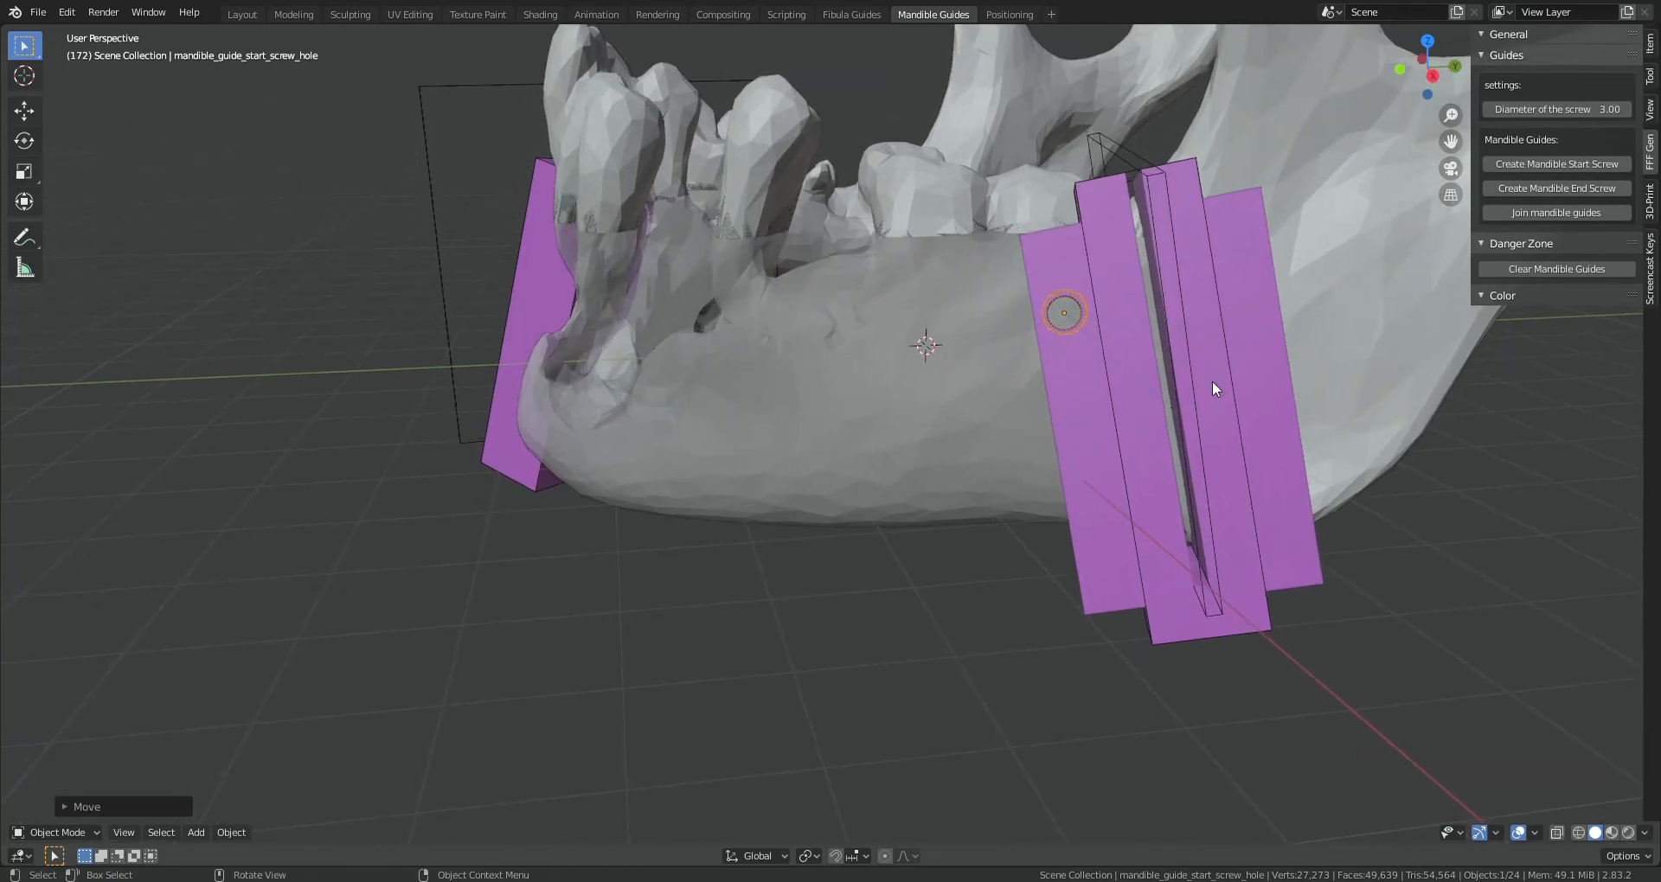
{"action": "key", "text": "g"}
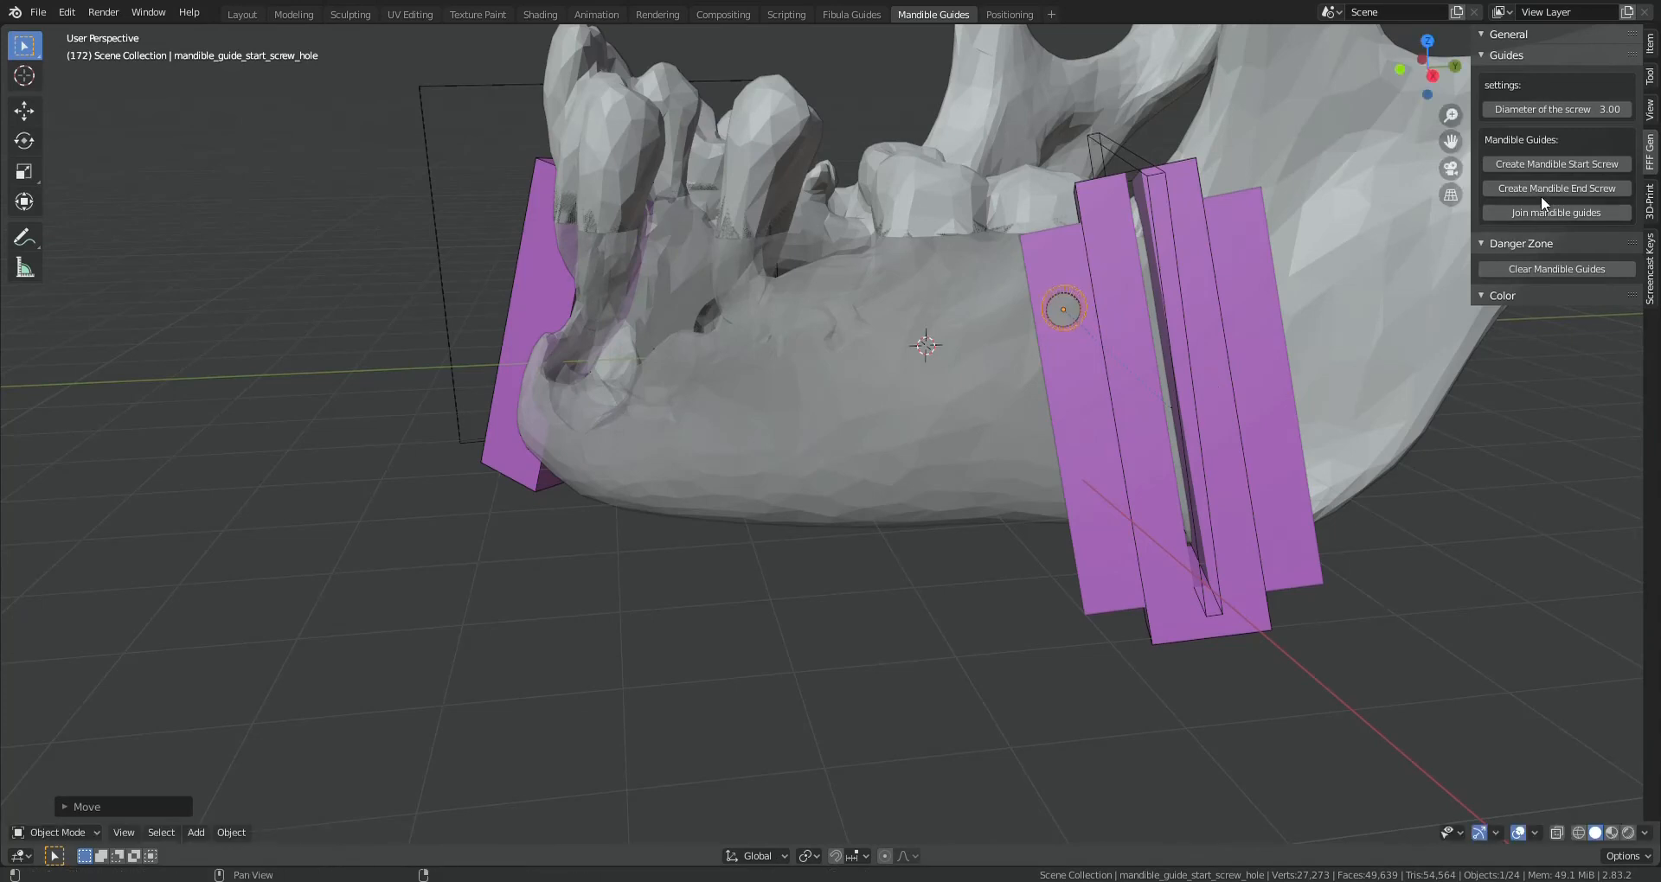
Create a second 3.00 diameter start screw hole and place it below the first one on the start guide's front flange
{"action": "left_click", "coordinate": [1552, 164]}
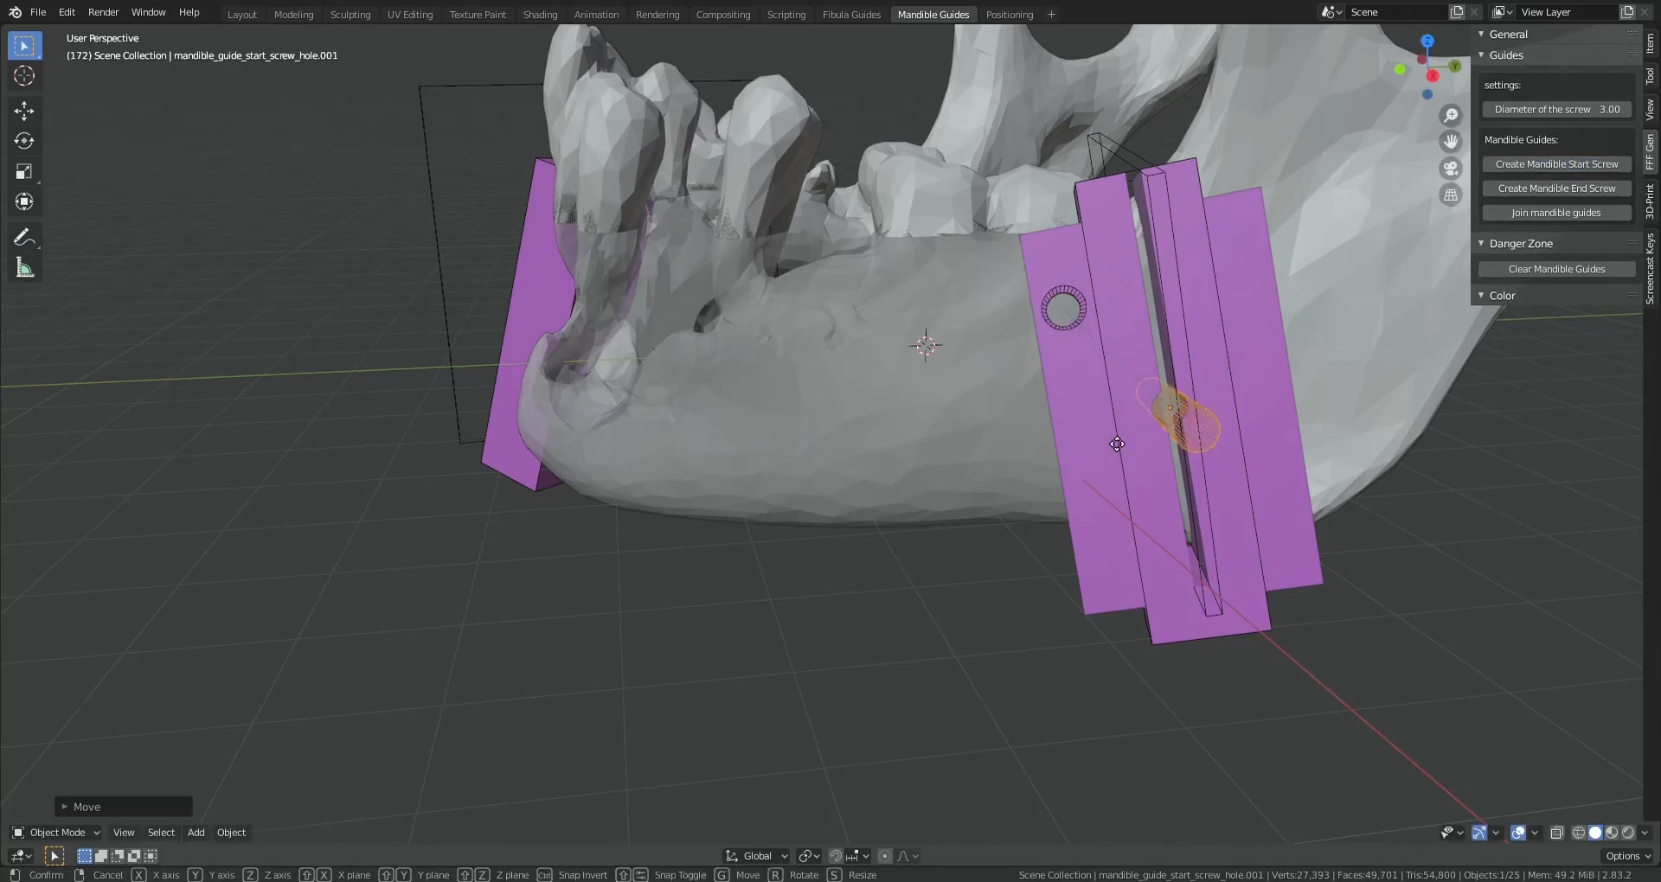
{"action": "key", "text": "g"}
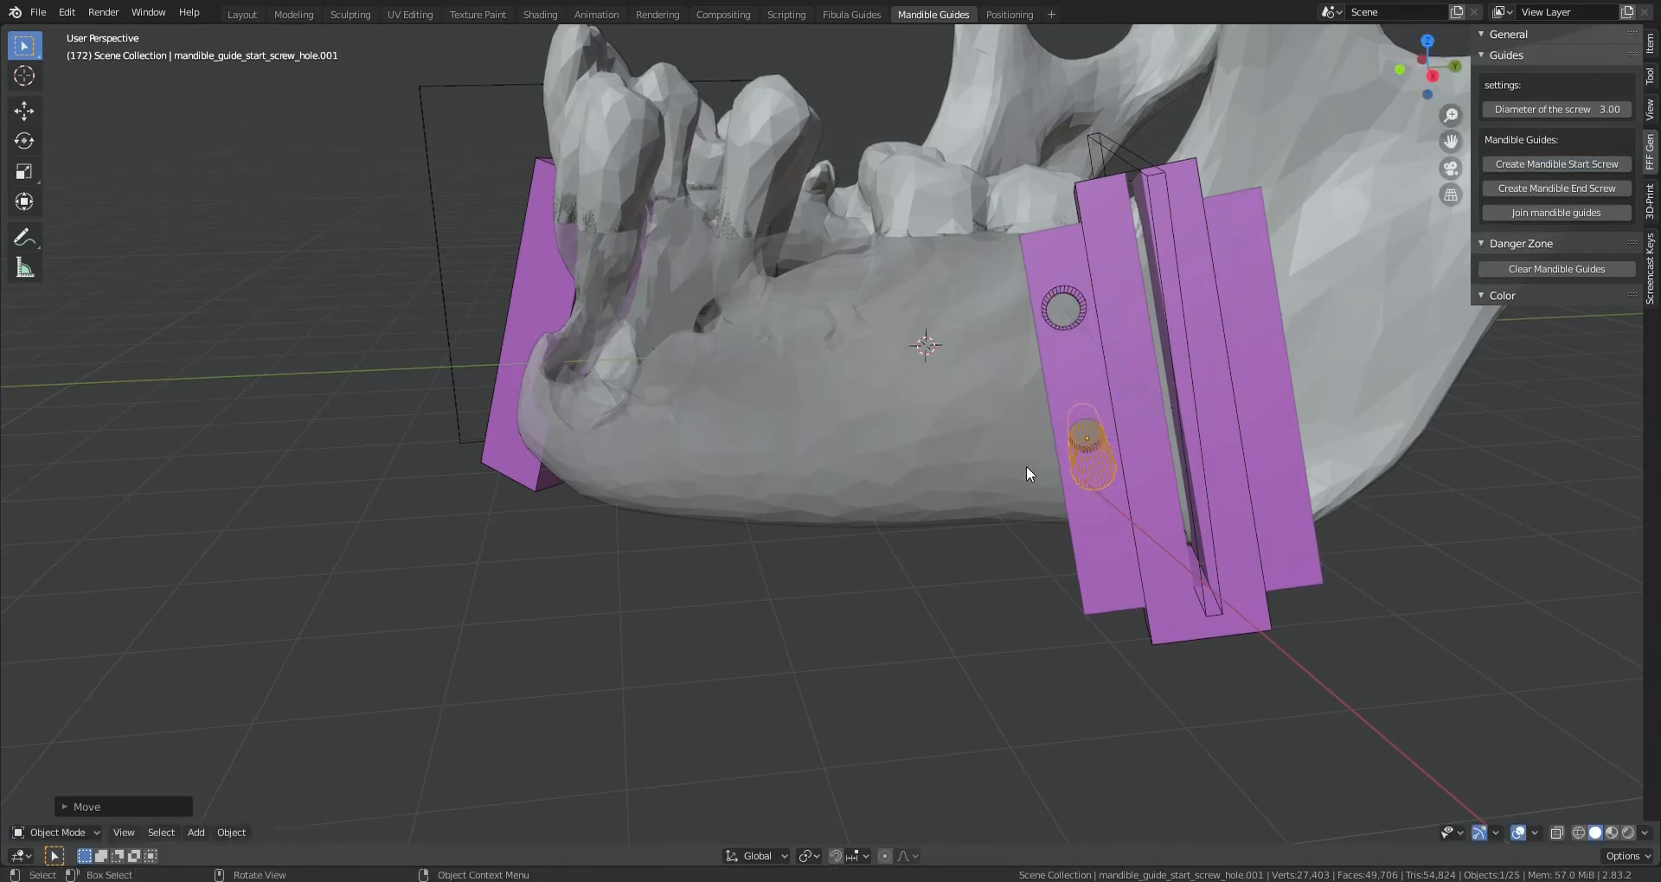
{"action": "middle_click_drag", "start_coordinate": [1027, 467], "coordinate": [1067, 480]}
{"action": "key", "text": "g"}
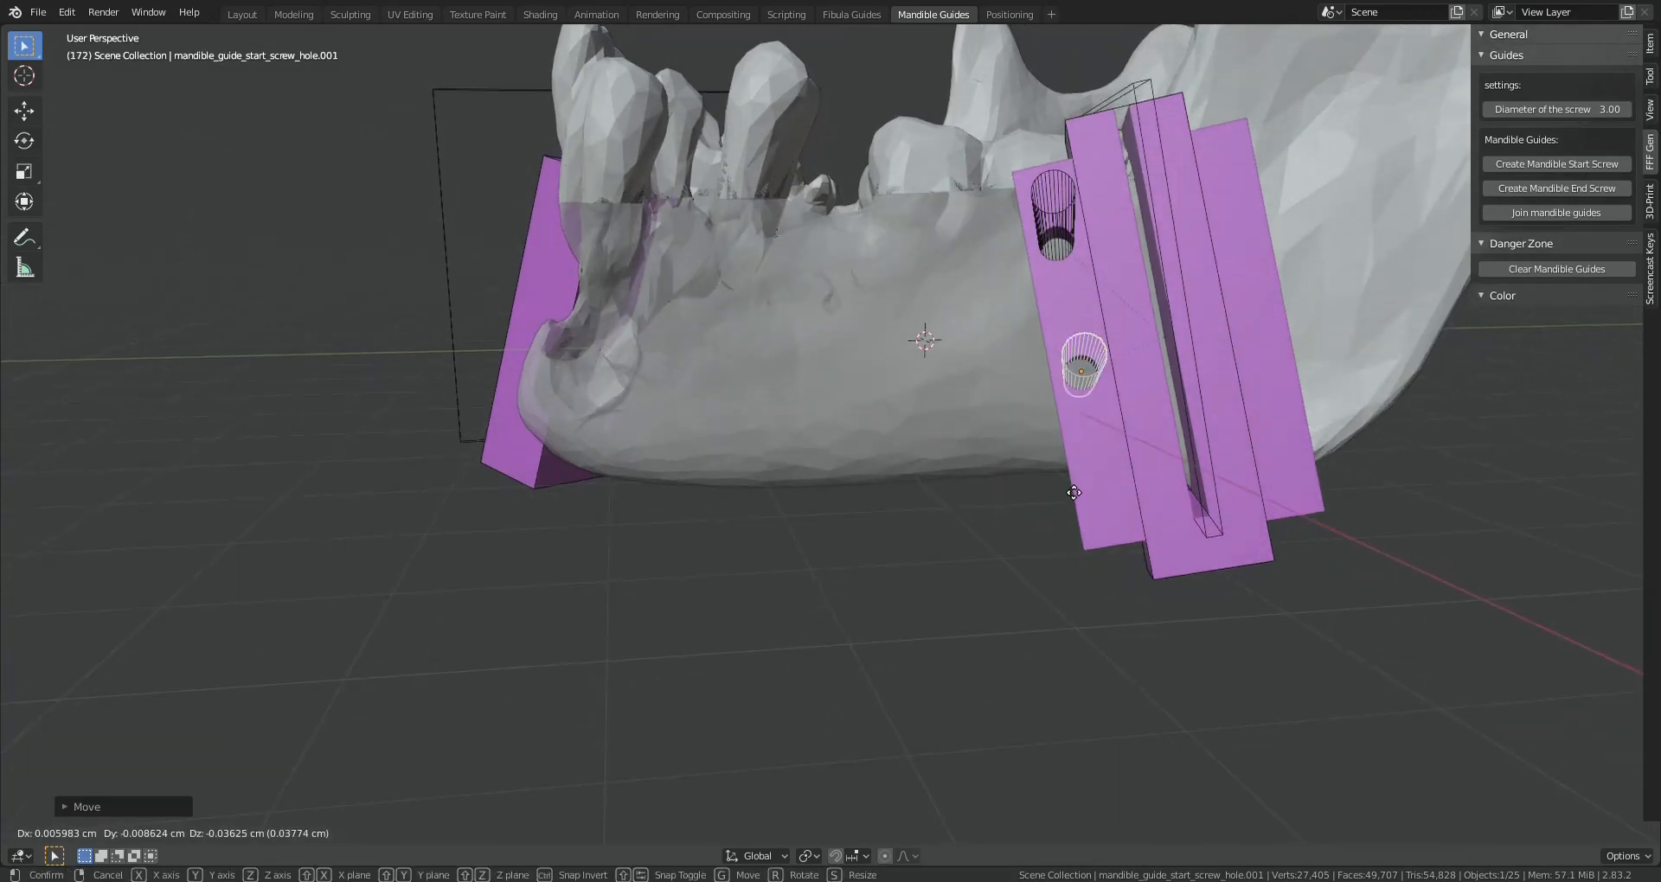
Create a 3.00 diameter end screw hole and place it near the upper outer corner of the end guide
{"action": "middle_click_drag", "start_coordinate": [1076, 509], "coordinate": [1349, 501]}
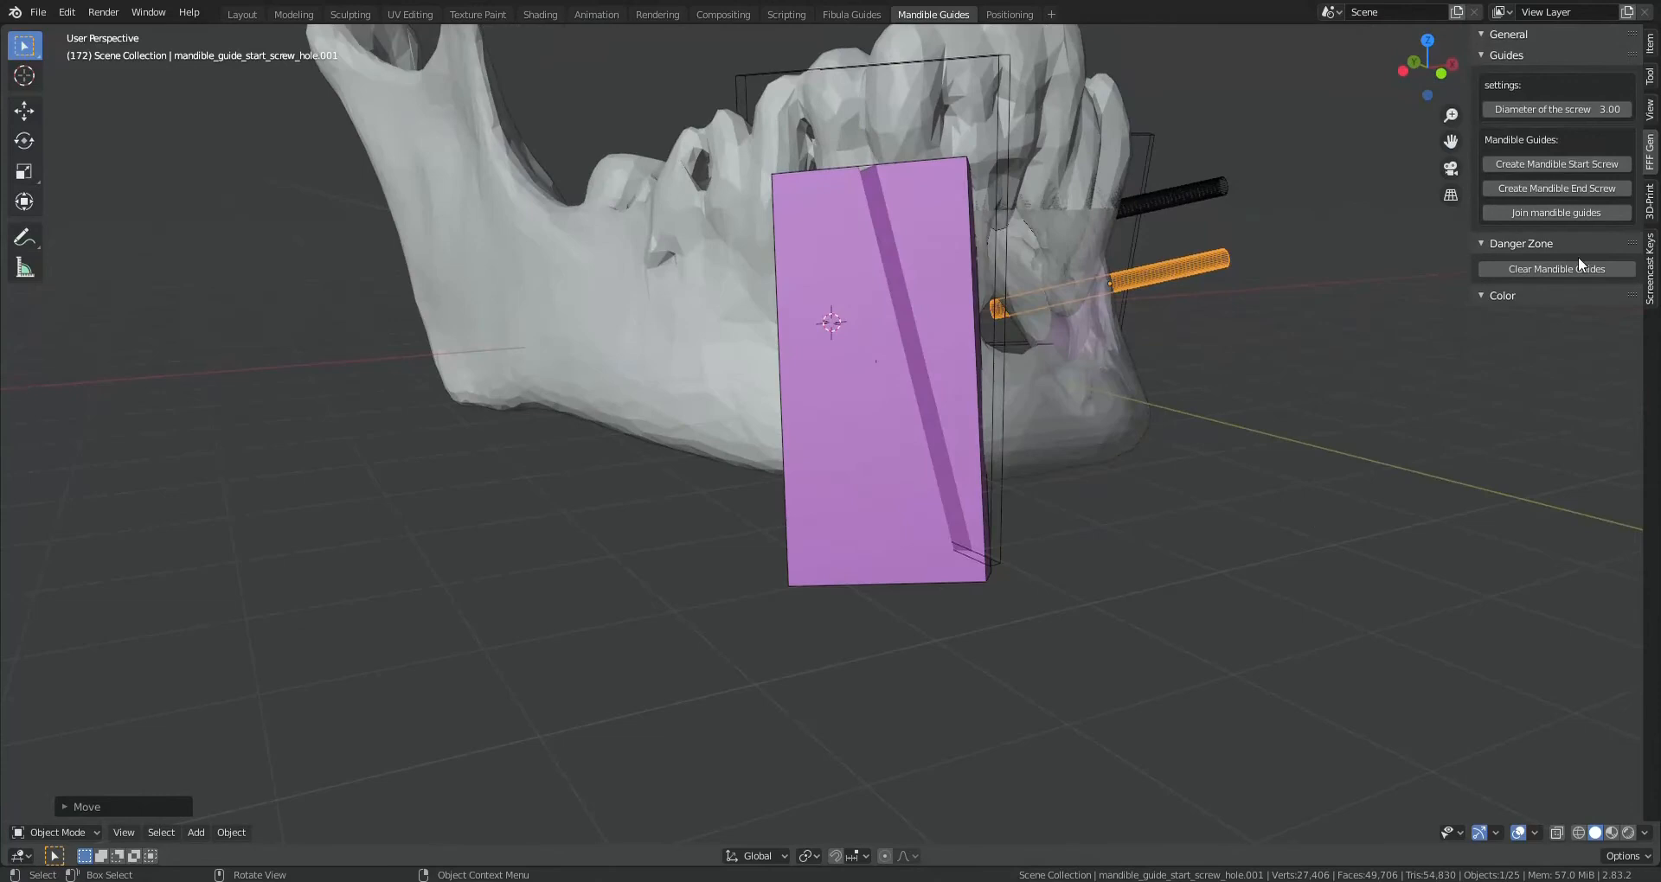
{"action": "left_click", "coordinate": [1597, 190]}
{"action": "middle_click_drag", "start_coordinate": [1133, 321], "coordinate": [1142, 334]}
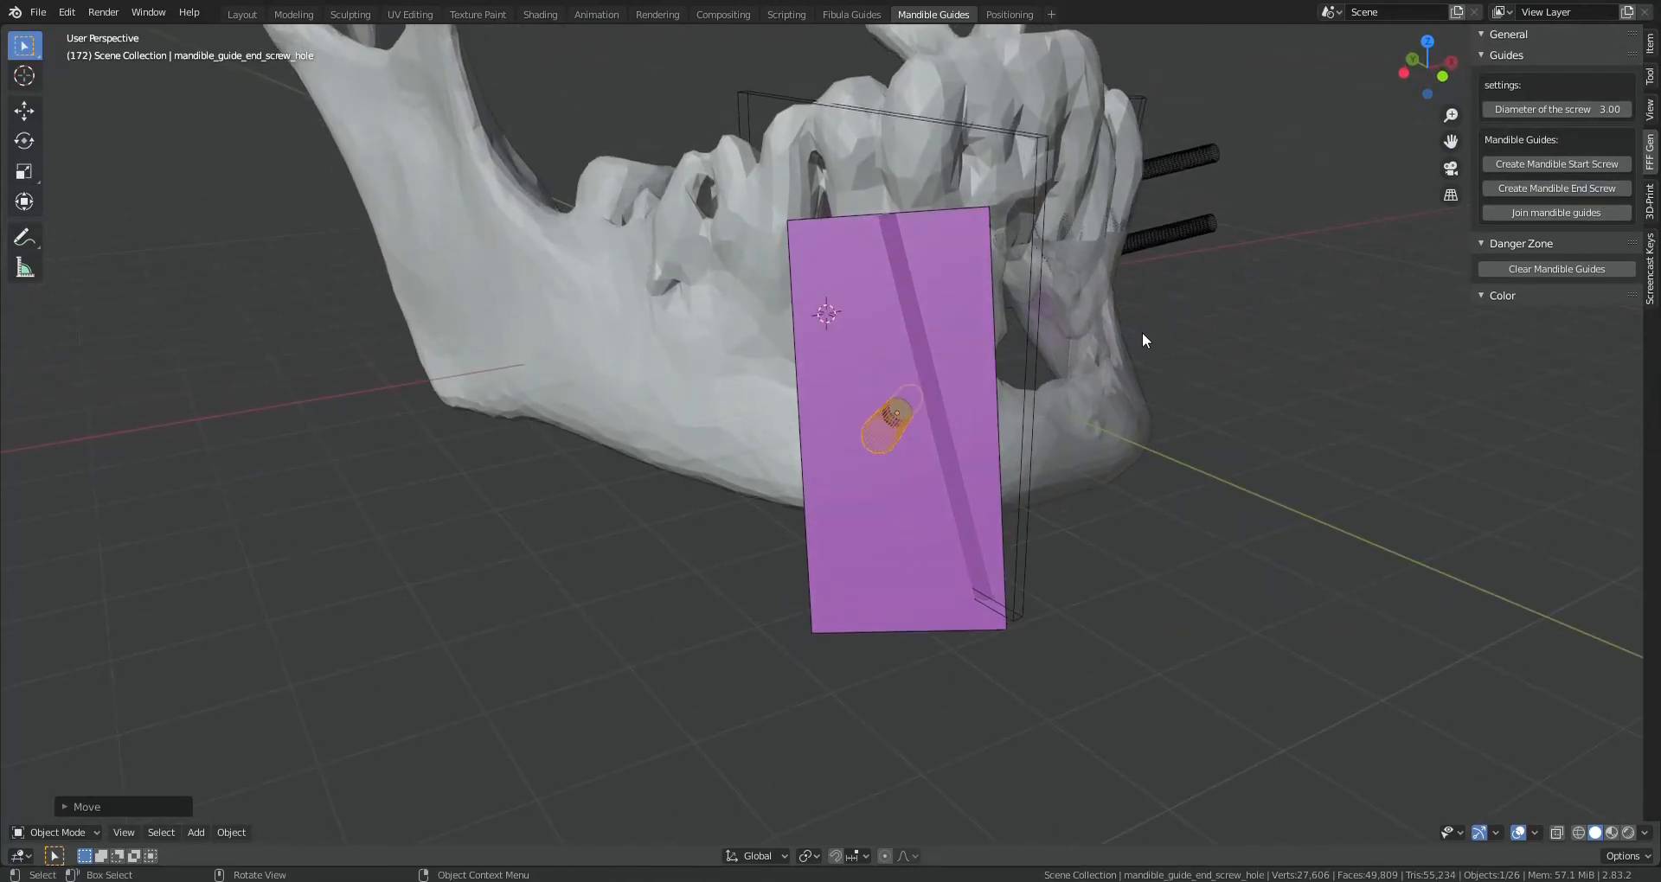
{"action": "key", "text": "g"}
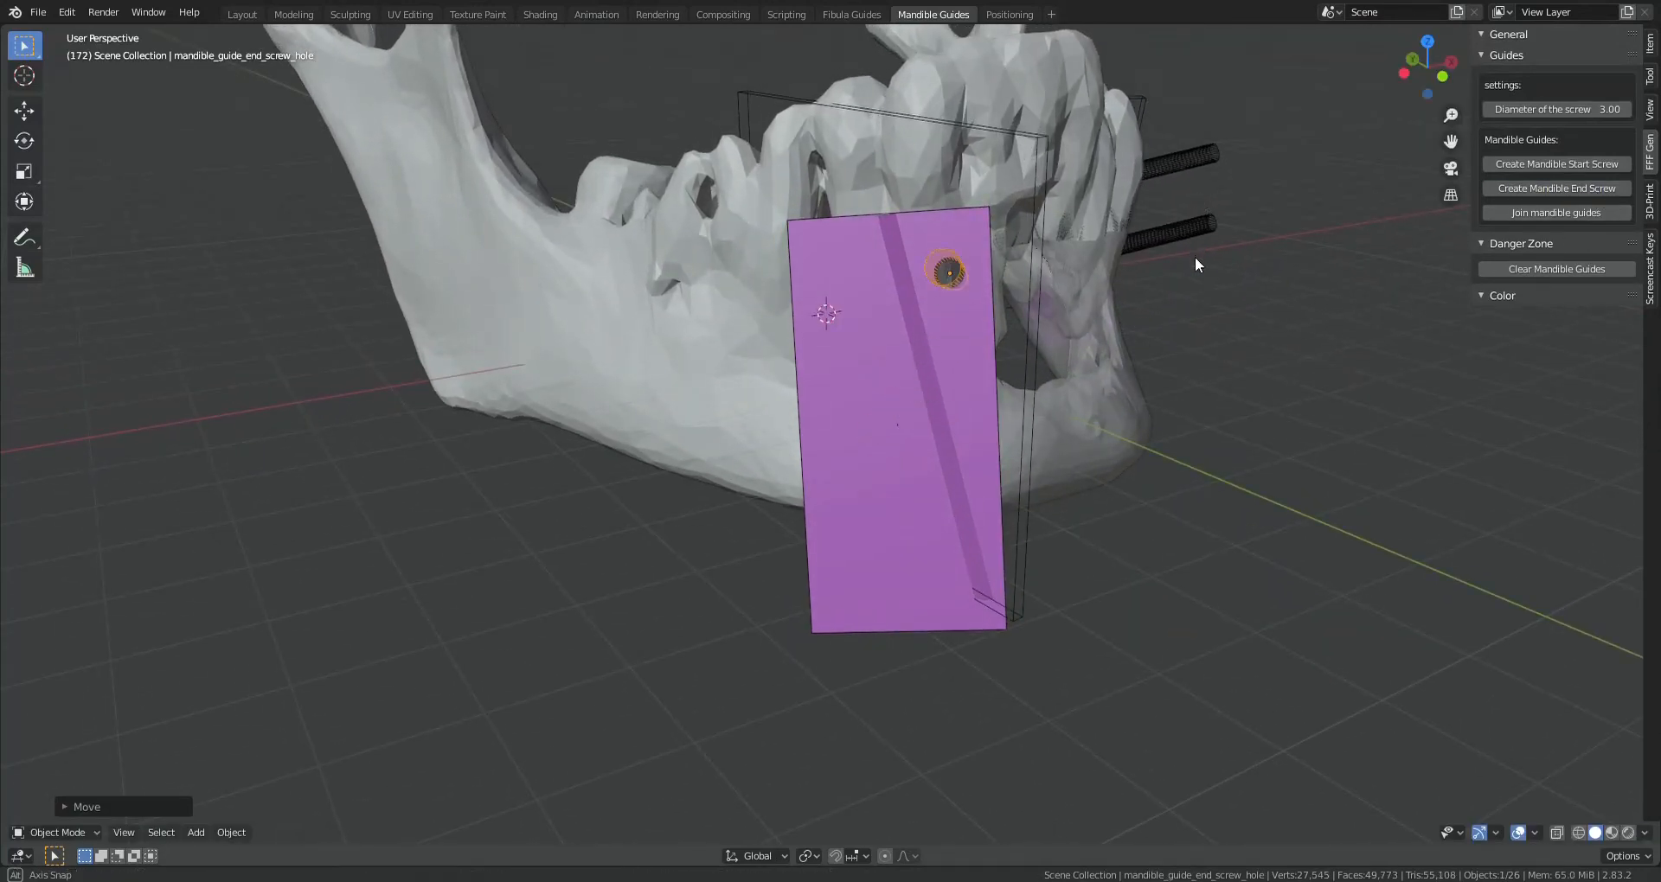
Join the start and end mandible guides with a connecting bar
{"action": "middle_click_drag", "start_coordinate": [1195, 257], "coordinate": [1040, 308]}
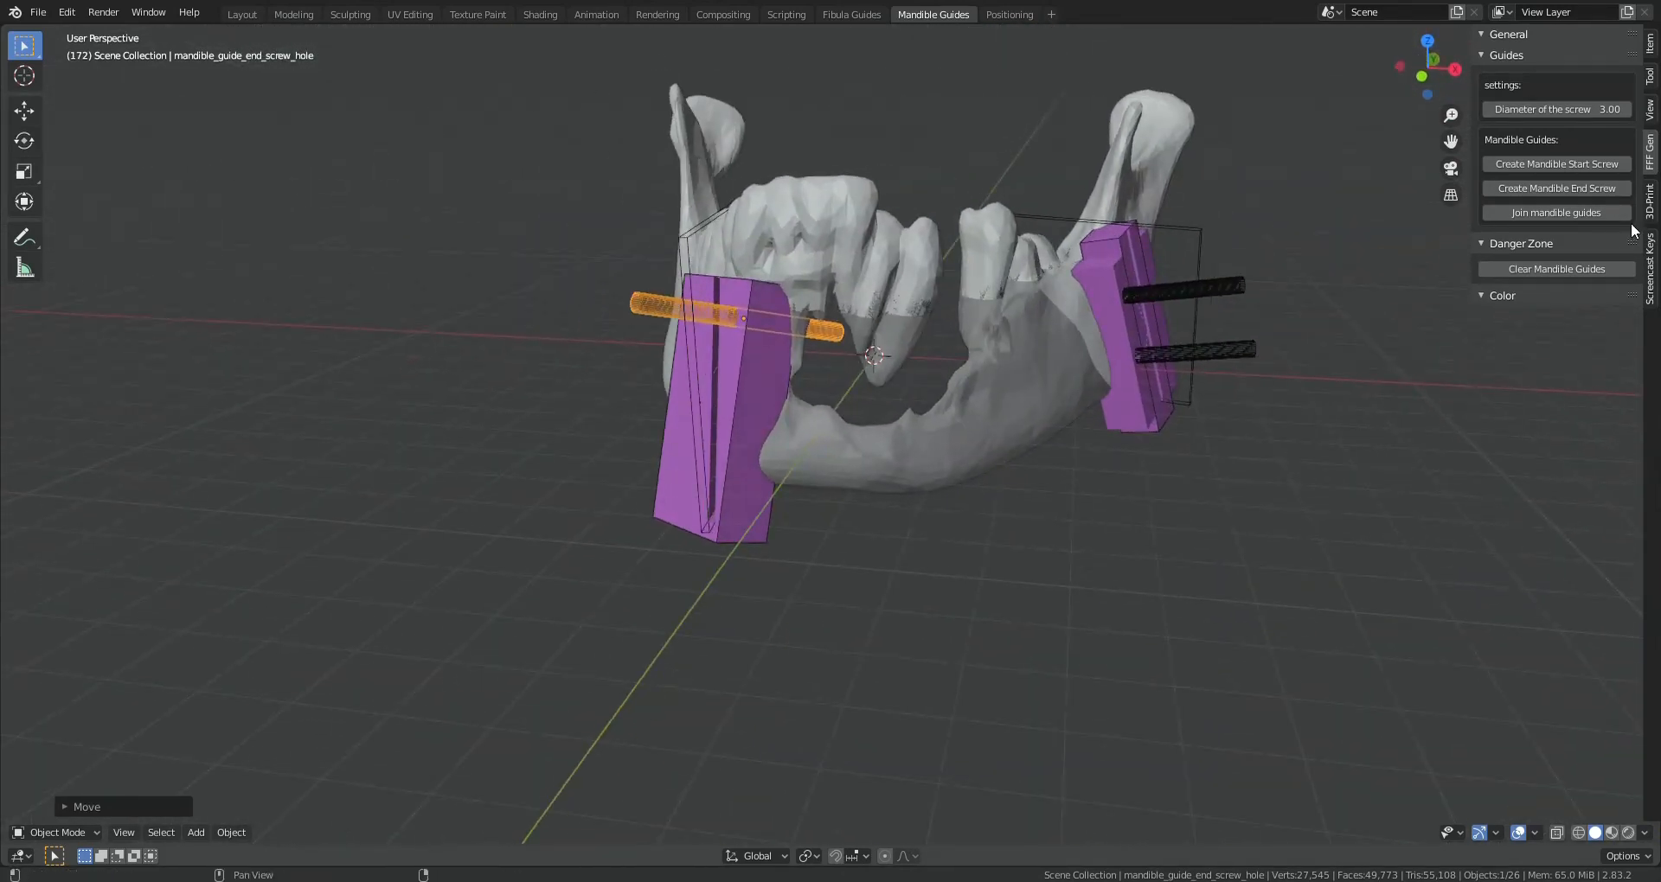
{"action": "left_click", "coordinate": [1592, 211]}
{"action": "middle_click_drag", "start_coordinate": [1145, 365], "coordinate": [1070, 447]}
Divide the connecting bar with cross cuts and move its sections to follow the mandible's curve as seen from below
{"action": "key", "text": "ctrl+KP_7"}
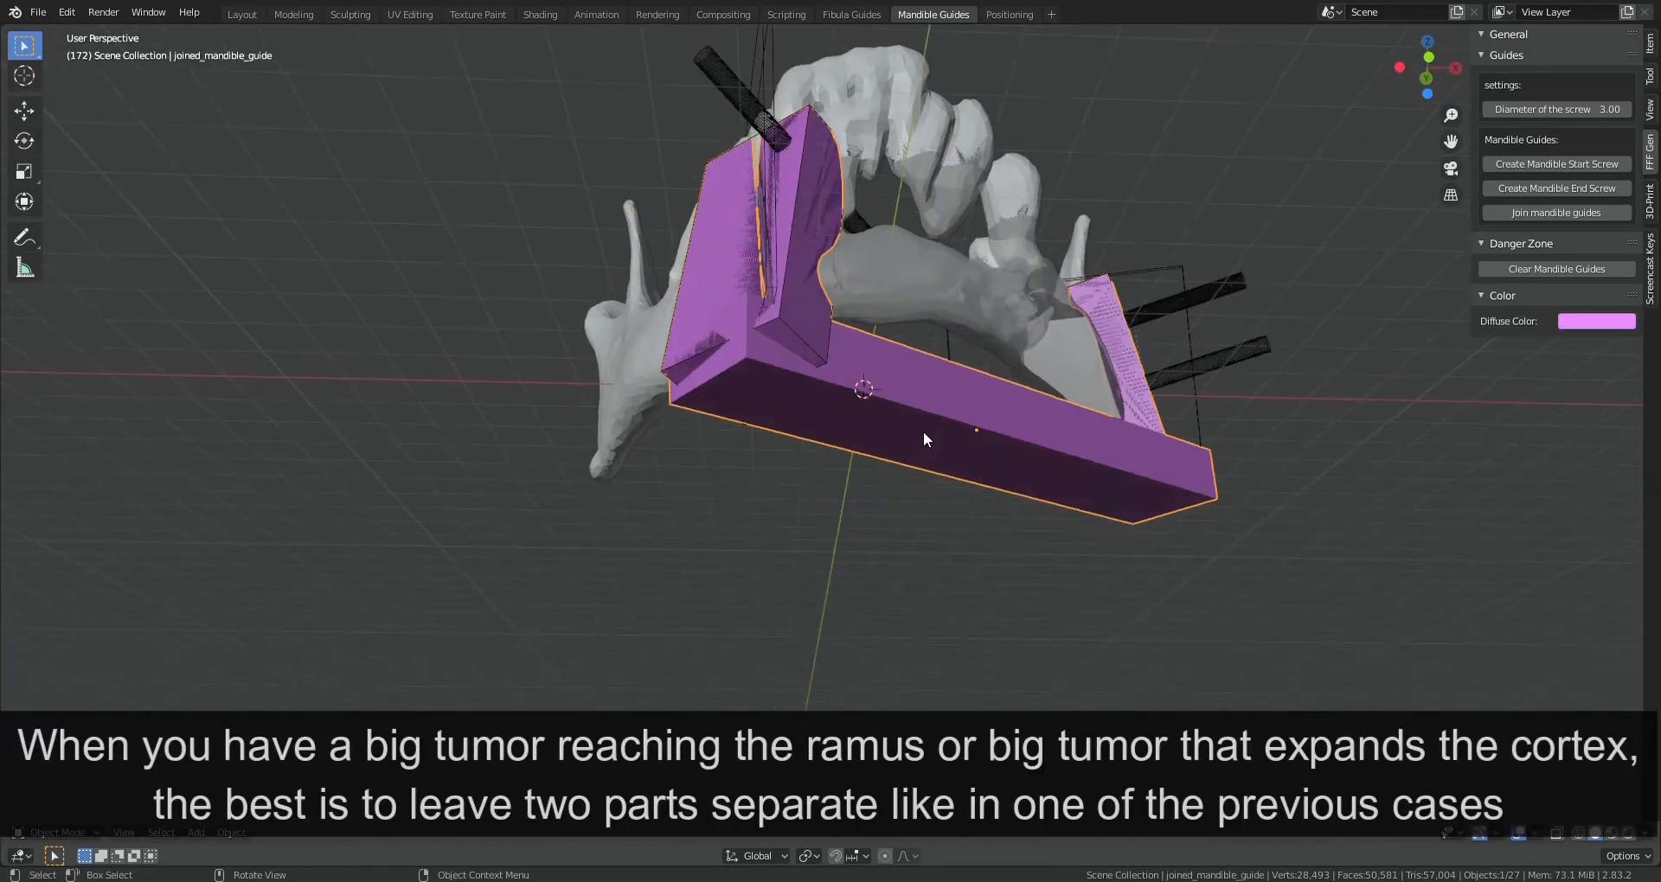
{"action": "key", "text": "Tab"}
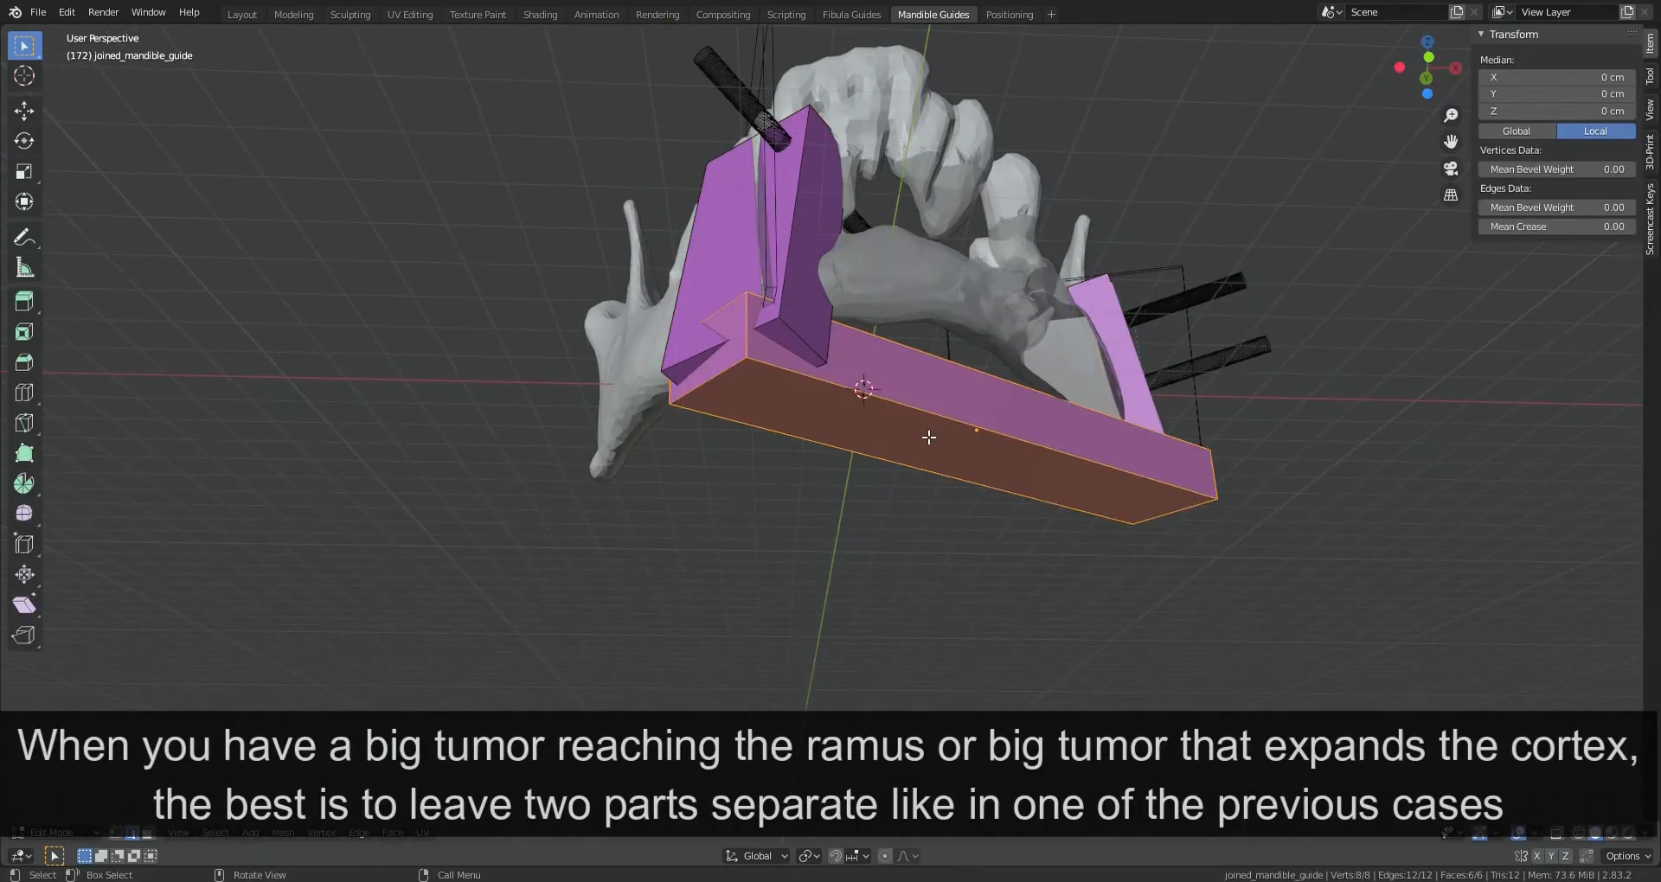
{"action": "key", "text": "ctrl+KP_7"}
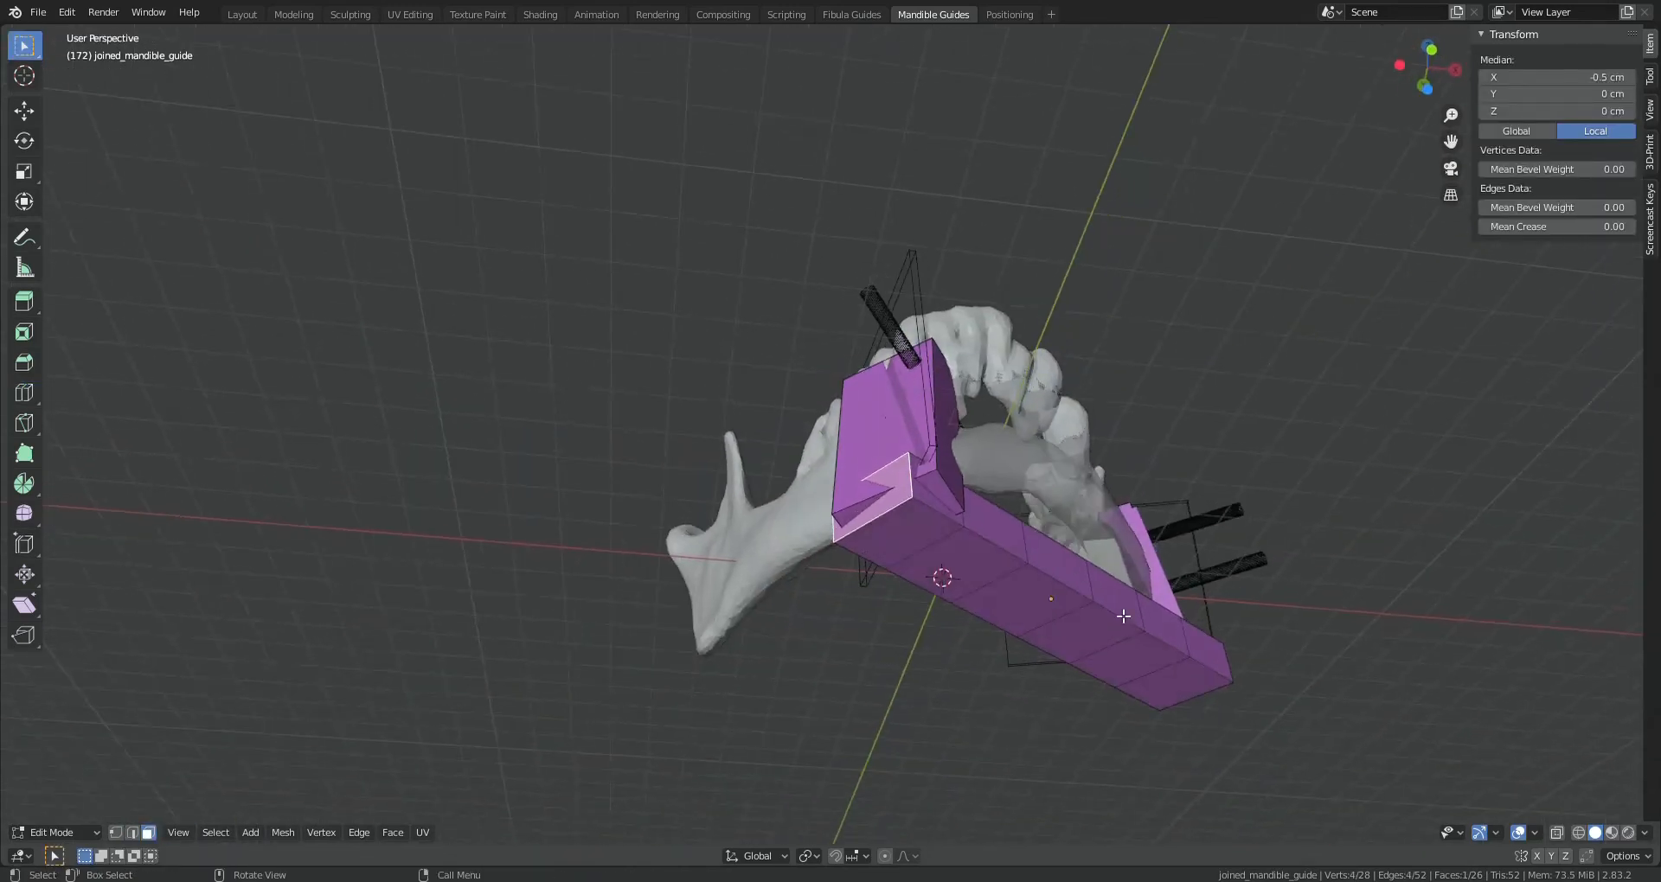
{"action": "left_click", "coordinate": [1146, 740]}
{"action": "key", "text": "g"}
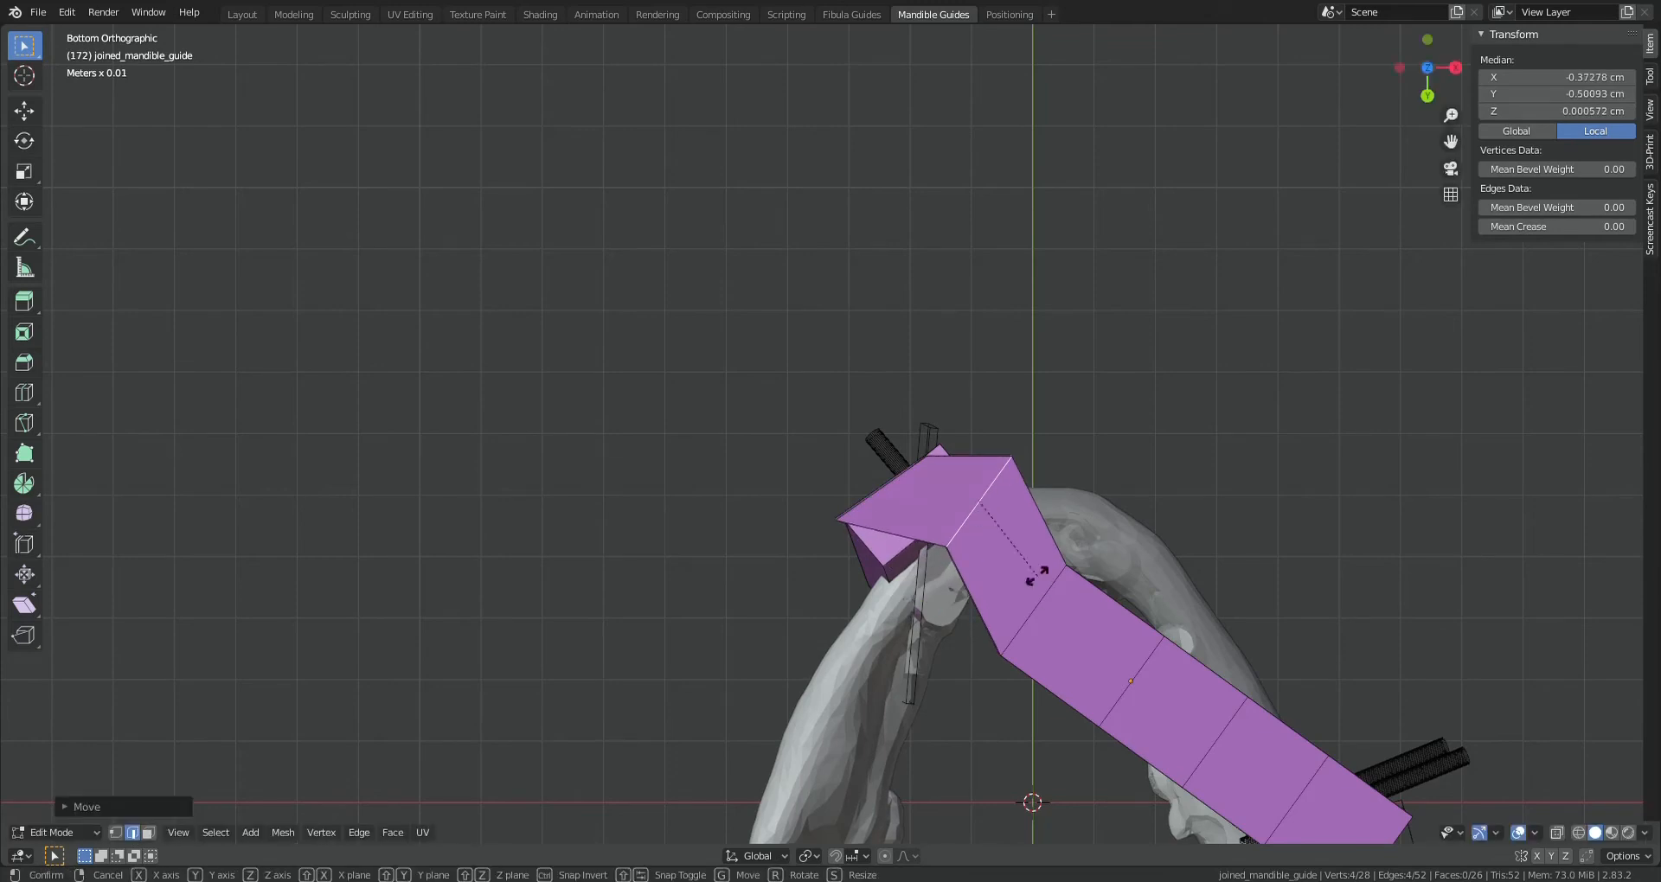
{"action": "left_click", "coordinate": [1530, 528]}
{"action": "left_click", "coordinate": [1531, 528]}
{"action": "middle_click_drag", "start_coordinate": [1212, 784], "coordinate": [1034, 557], "text": "shift"}
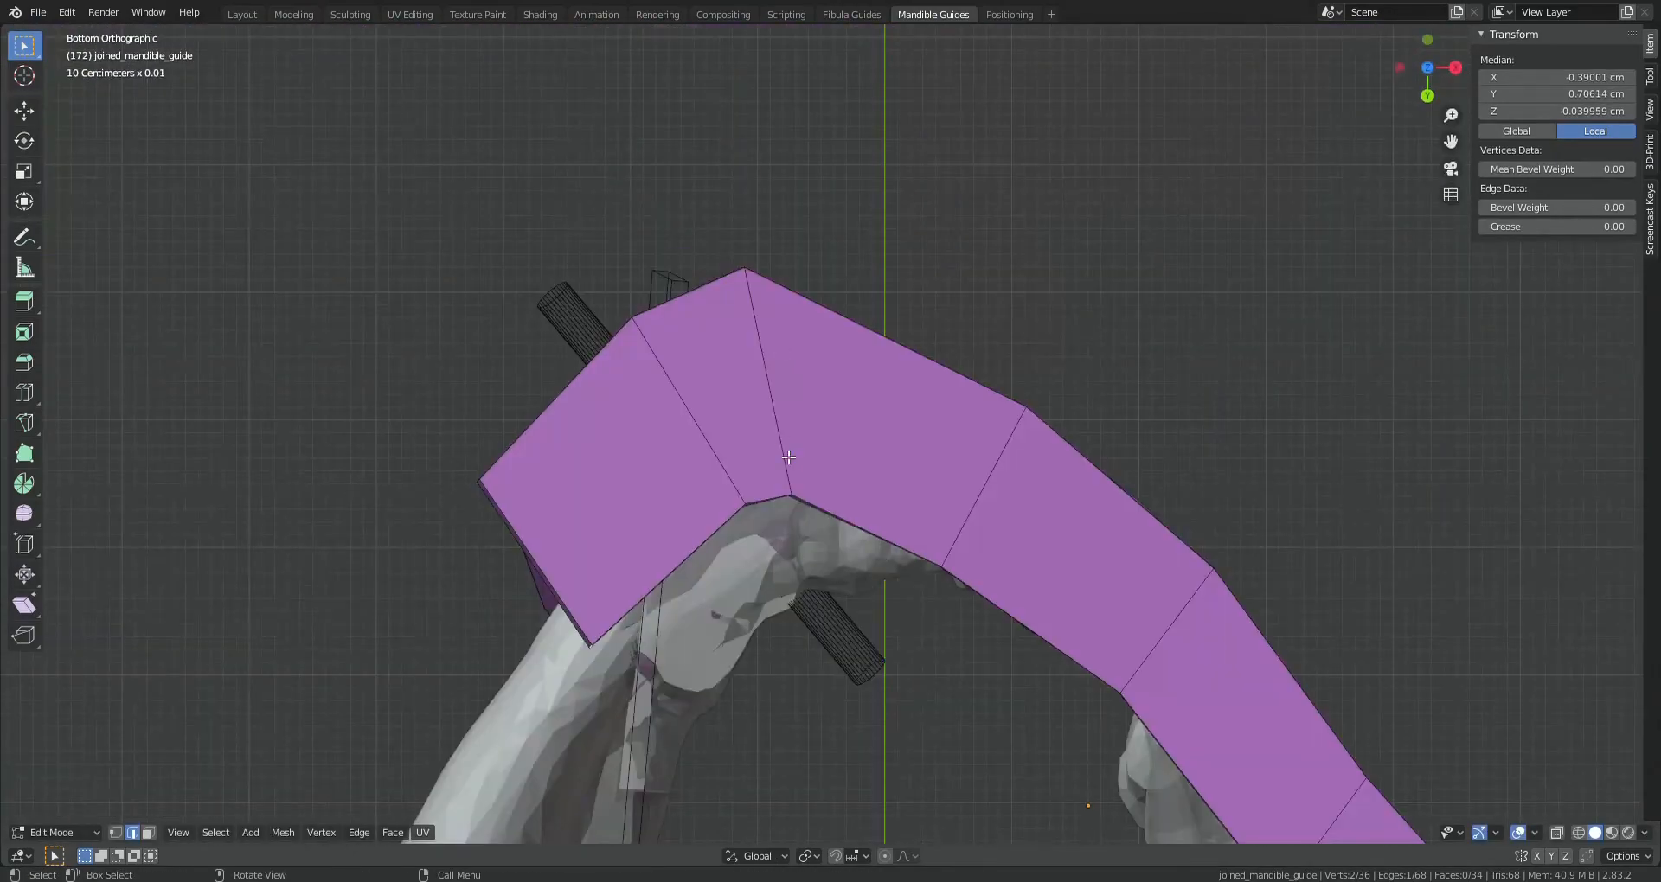
Shift the connecting bar's edges along the local Z axis to fit them beneath the mandible's lower border
{"action": "middle_click_drag", "start_coordinate": [744, 467], "coordinate": [767, 419]}
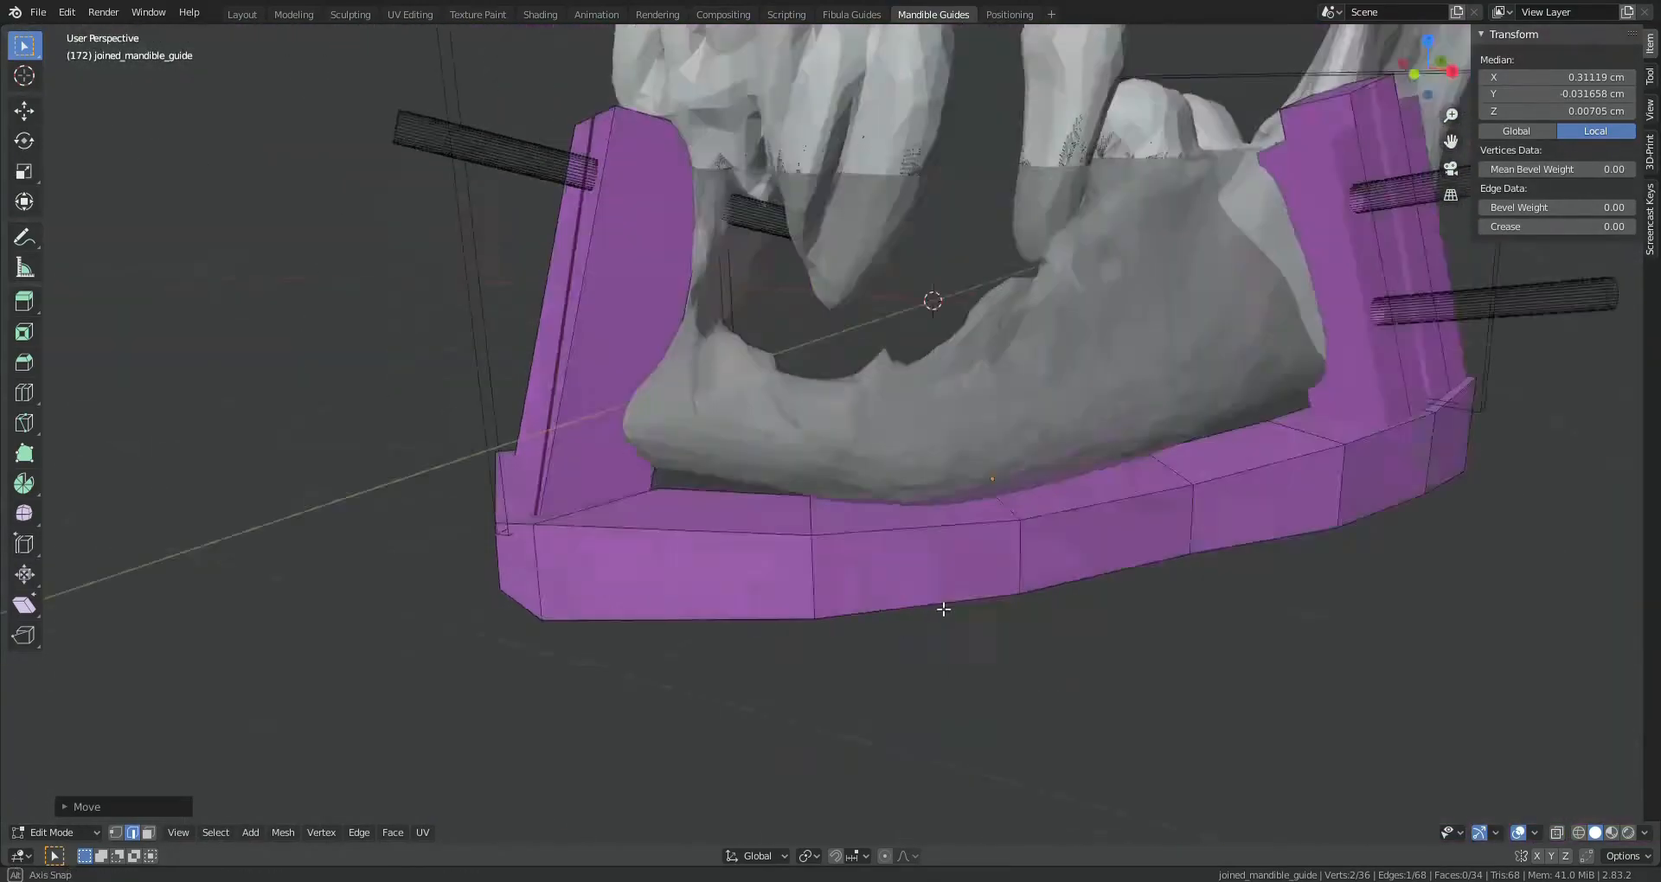
{"action": "key", "text": "g"}
{"action": "key", "text": "z"}
{"action": "key", "text": "z"}
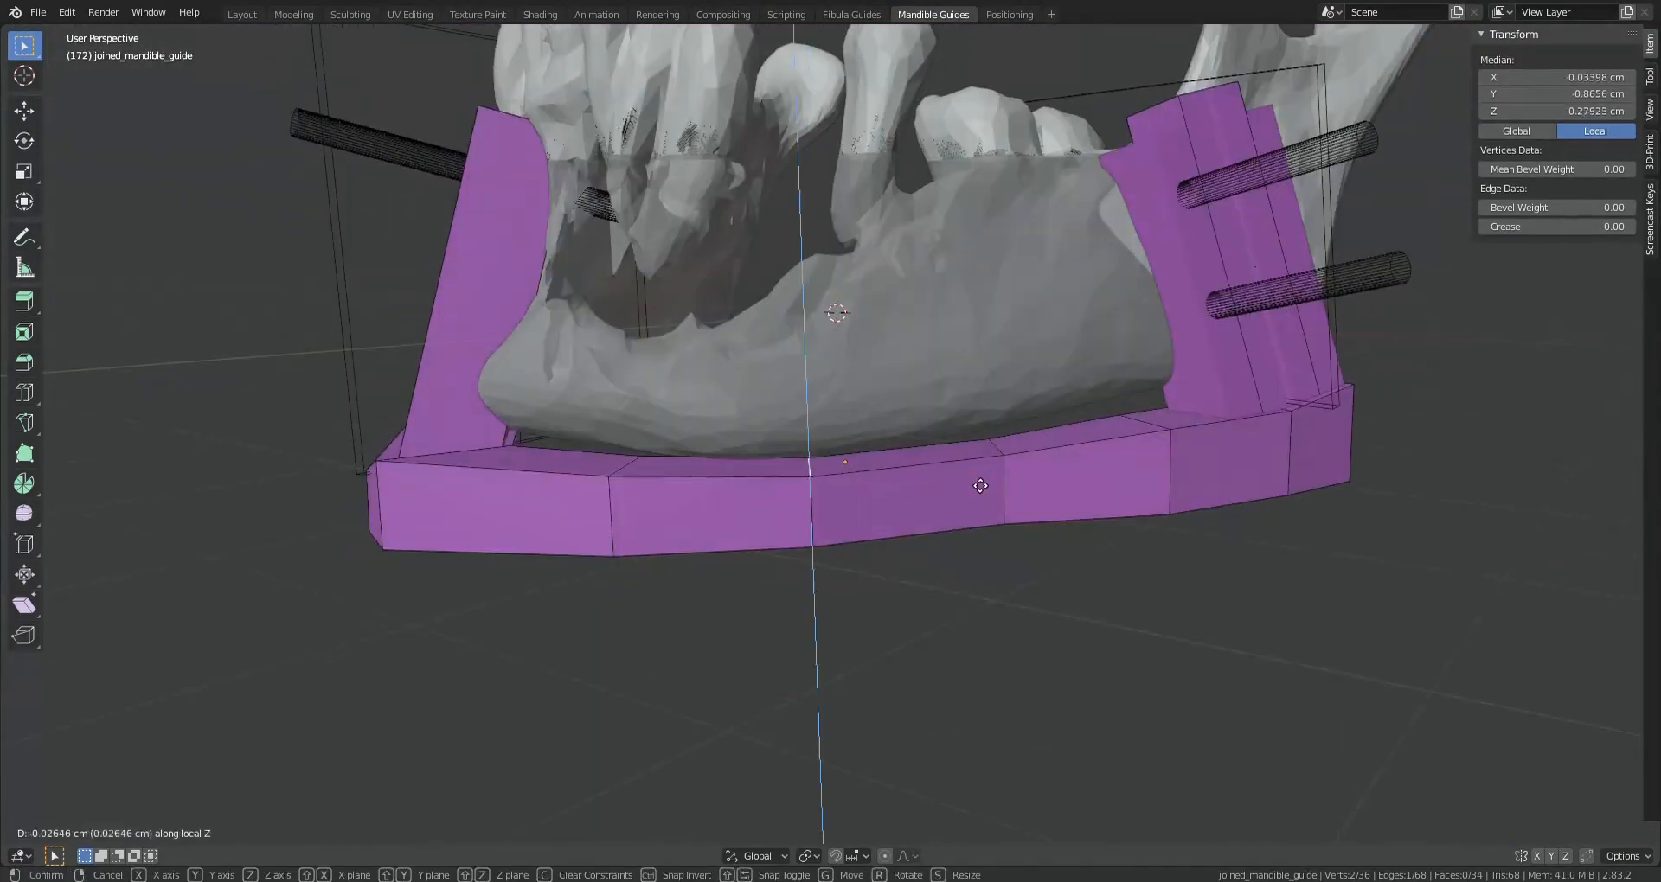
{"action": "left_click", "coordinate": [826, 522]}
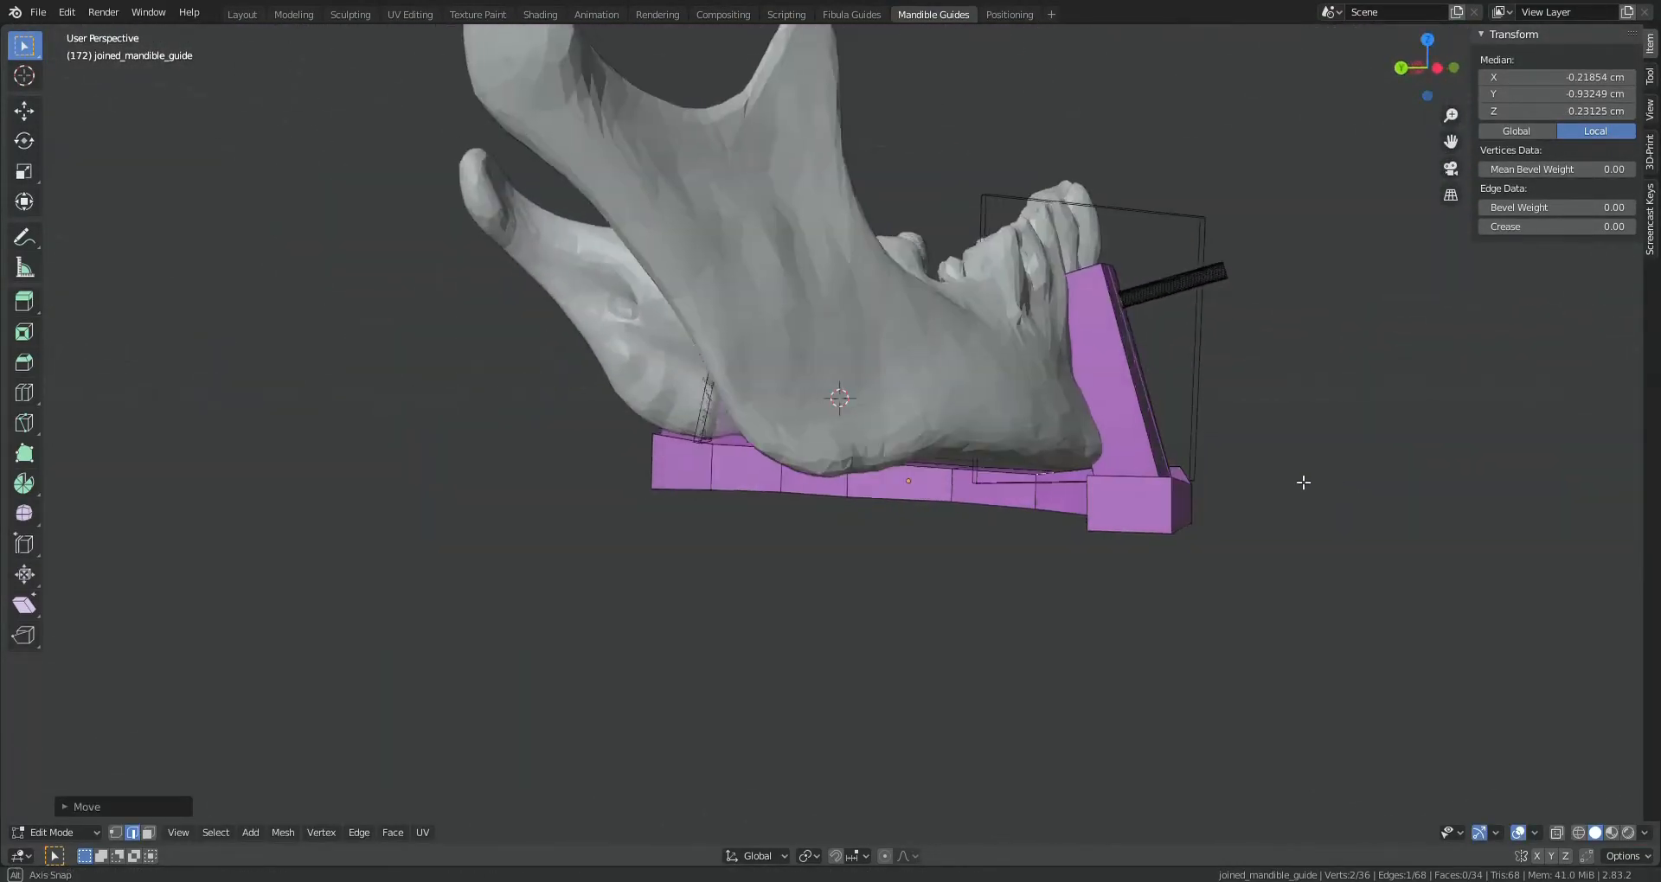
{"action": "middle_click_drag", "start_coordinate": [1029, 514], "coordinate": [1096, 493]}
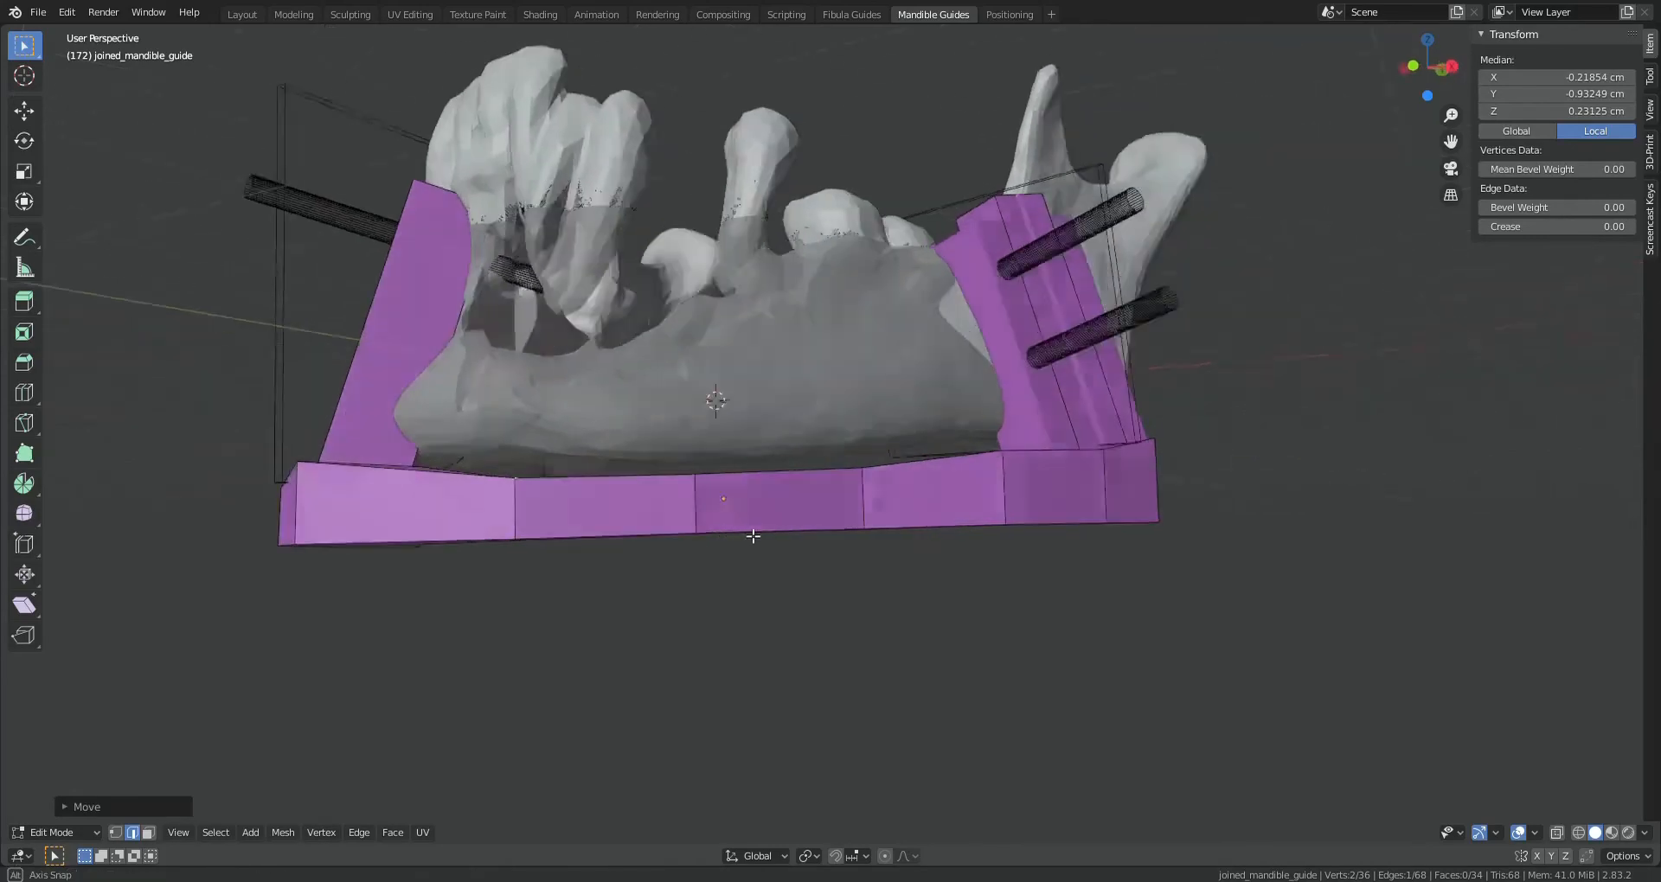
{"action": "middle_click_drag", "start_coordinate": [814, 537], "coordinate": [799, 594]}
Round two selected edges of the connecting bar with a multi-segment bevel
{"action": "scroll", "coordinate": [909, 529], "scroll_direction": "up", "scroll_amount": 3}
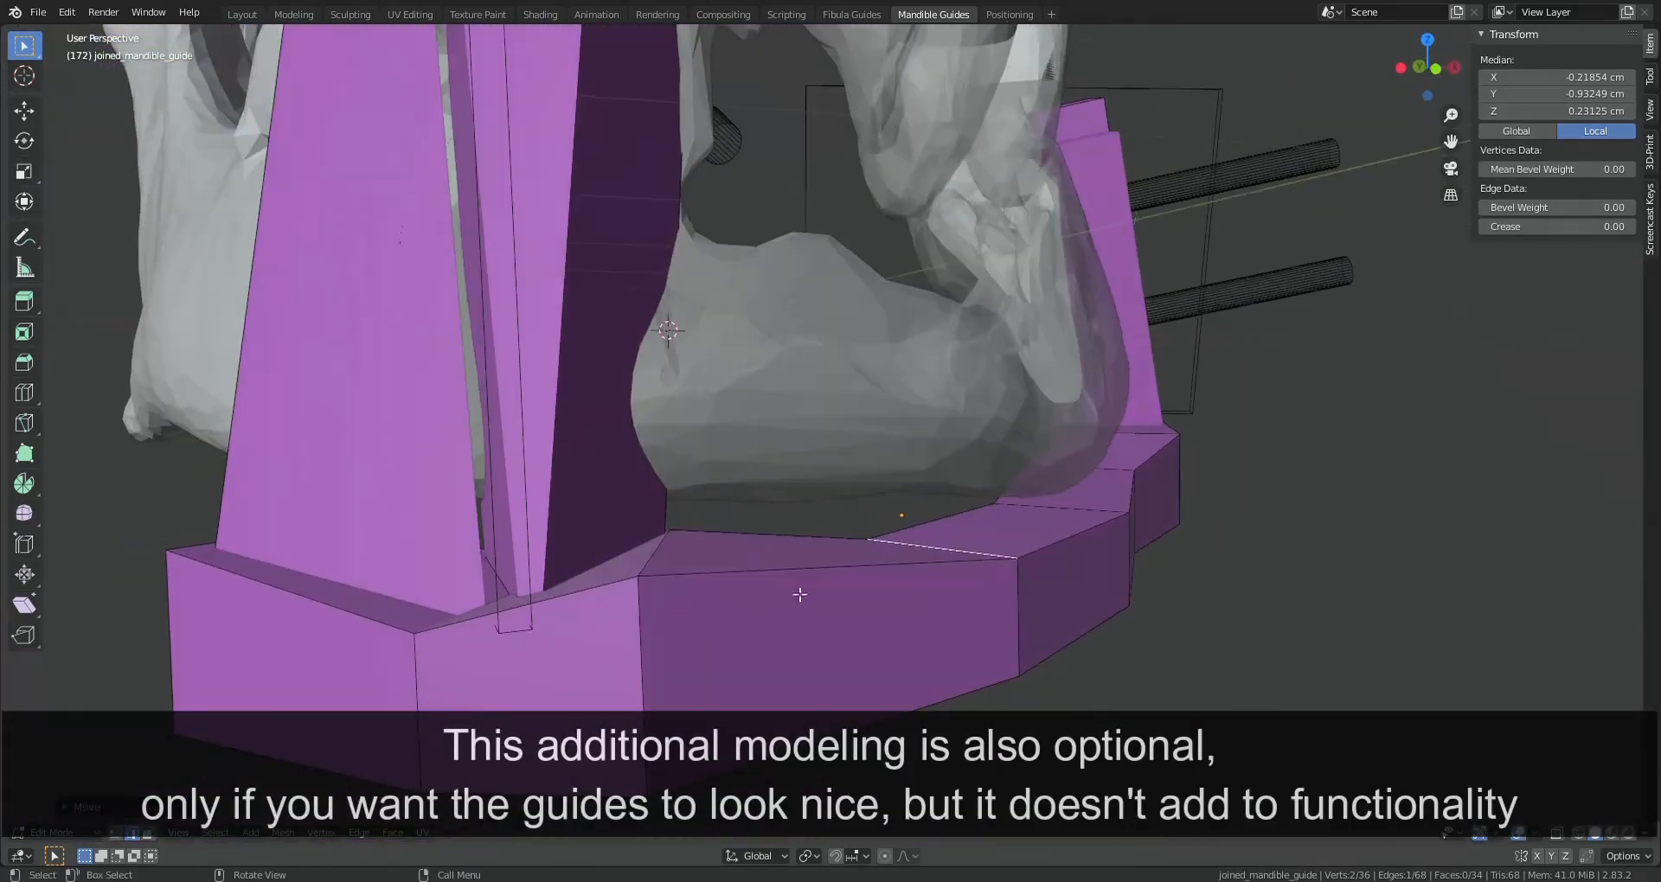
{"action": "middle_click_drag", "start_coordinate": [444, 644], "coordinate": [986, 571]}
{"action": "left_click", "coordinate": [965, 453]}
{"action": "middle_click_drag", "start_coordinate": [966, 453], "coordinate": [1071, 467]}
{"action": "left_click", "coordinate": [1058, 415]}
{"action": "scroll", "coordinate": [1071, 467], "scroll_direction": "up", "scroll_amount": 1}
{"action": "left_click", "coordinate": [650, 372], "text": "shift"}
{"action": "key", "text": "ctrl+b"}
{"action": "scroll", "coordinate": [606, 354], "scroll_direction": "up", "scroll_amount": 6}
{"action": "left_click", "coordinate": [606, 354]}
Try to bevel another pair of edges on the connecting bar
{"action": "scroll", "coordinate": [735, 338], "scroll_direction": "down", "scroll_amount": 5}
{"action": "middle_click_drag", "start_coordinate": [735, 338], "coordinate": [1141, 485]}
{"action": "left_click", "coordinate": [1292, 520]}
{"action": "left_click", "coordinate": [957, 497], "text": "shift"}
{"action": "key", "text": "ctrl+b"}
{"action": "left_click", "coordinate": [940, 494]}
{"action": "middle_click_drag", "start_coordinate": [939, 493], "coordinate": [779, 432]}
{"action": "key", "text": "ctrl+z"}
{"action": "key", "text": "ctrl+z"}
{"action": "key", "text": "ctrl+z"}
{"action": "key", "text": "ctrl+z"}
Select the upper edge run along the connecting bar's outer side and round it with a multi-segment bevel
{"action": "scroll", "coordinate": [968, 593], "scroll_direction": "up", "scroll_amount": 4}
{"action": "left_click", "coordinate": [1001, 493]}
{"action": "key", "text": "g"}
{"action": "left_click", "coordinate": [557, 371], "text": "alt"}
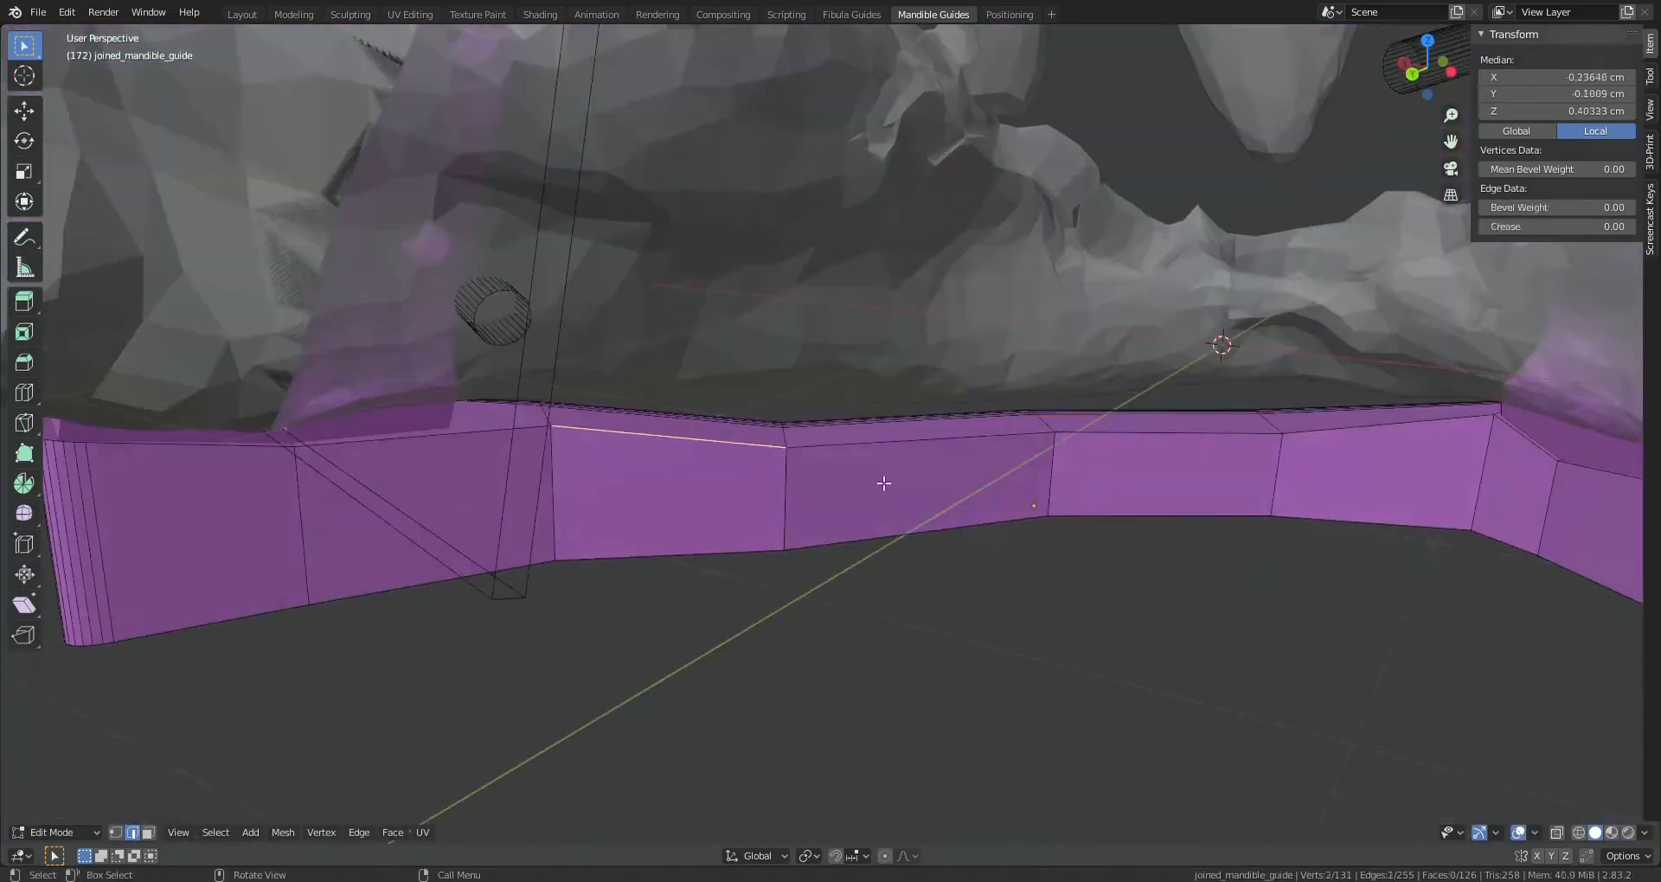
{"action": "scroll", "coordinate": [884, 483], "scroll_direction": "down", "scroll_amount": 3}
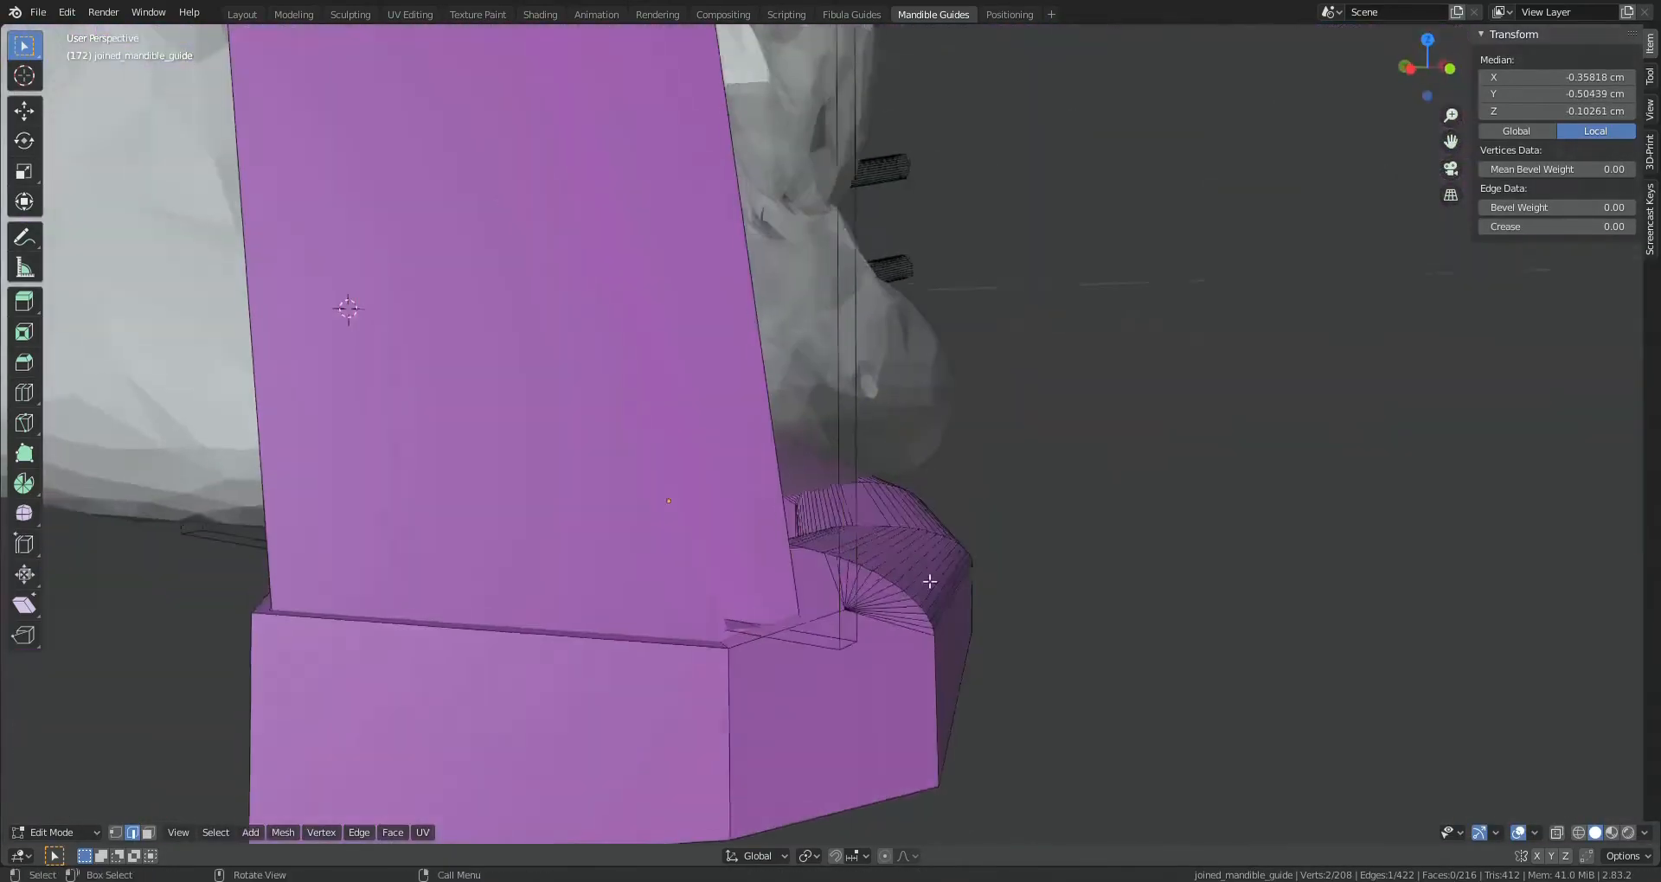
{"action": "middle_click_drag", "start_coordinate": [929, 581], "coordinate": [677, 625]}
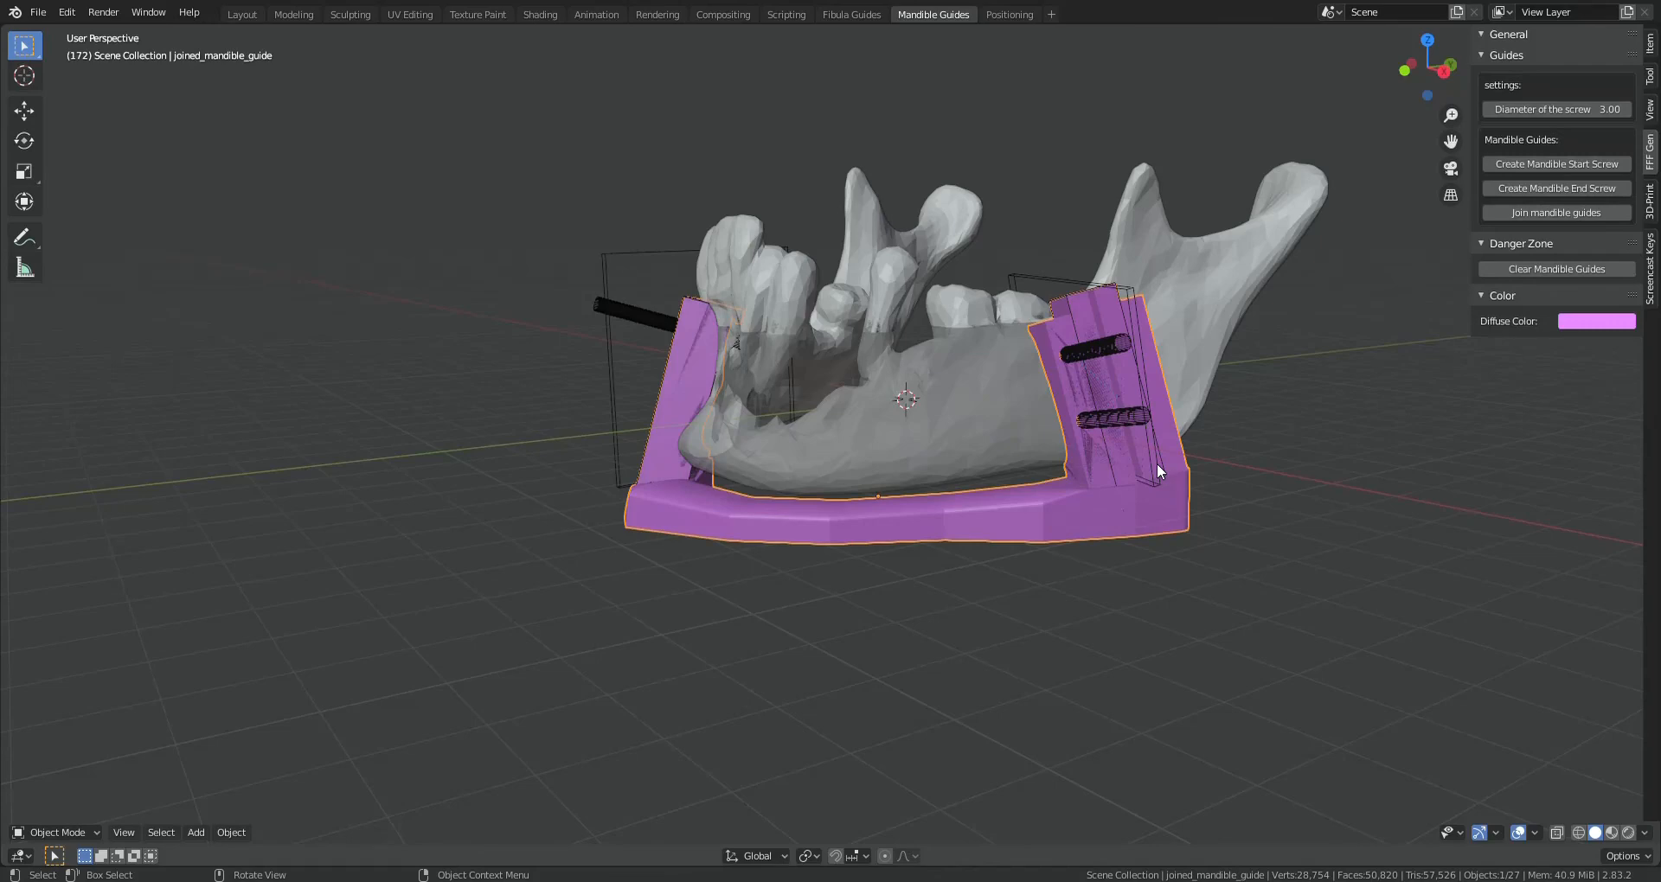
Examine the joined guide from several sides, checking the rounded bar, both cutting slots and the screw hole positions
{"action": "scroll", "coordinate": [1157, 465], "scroll_direction": "up", "scroll_amount": 3}
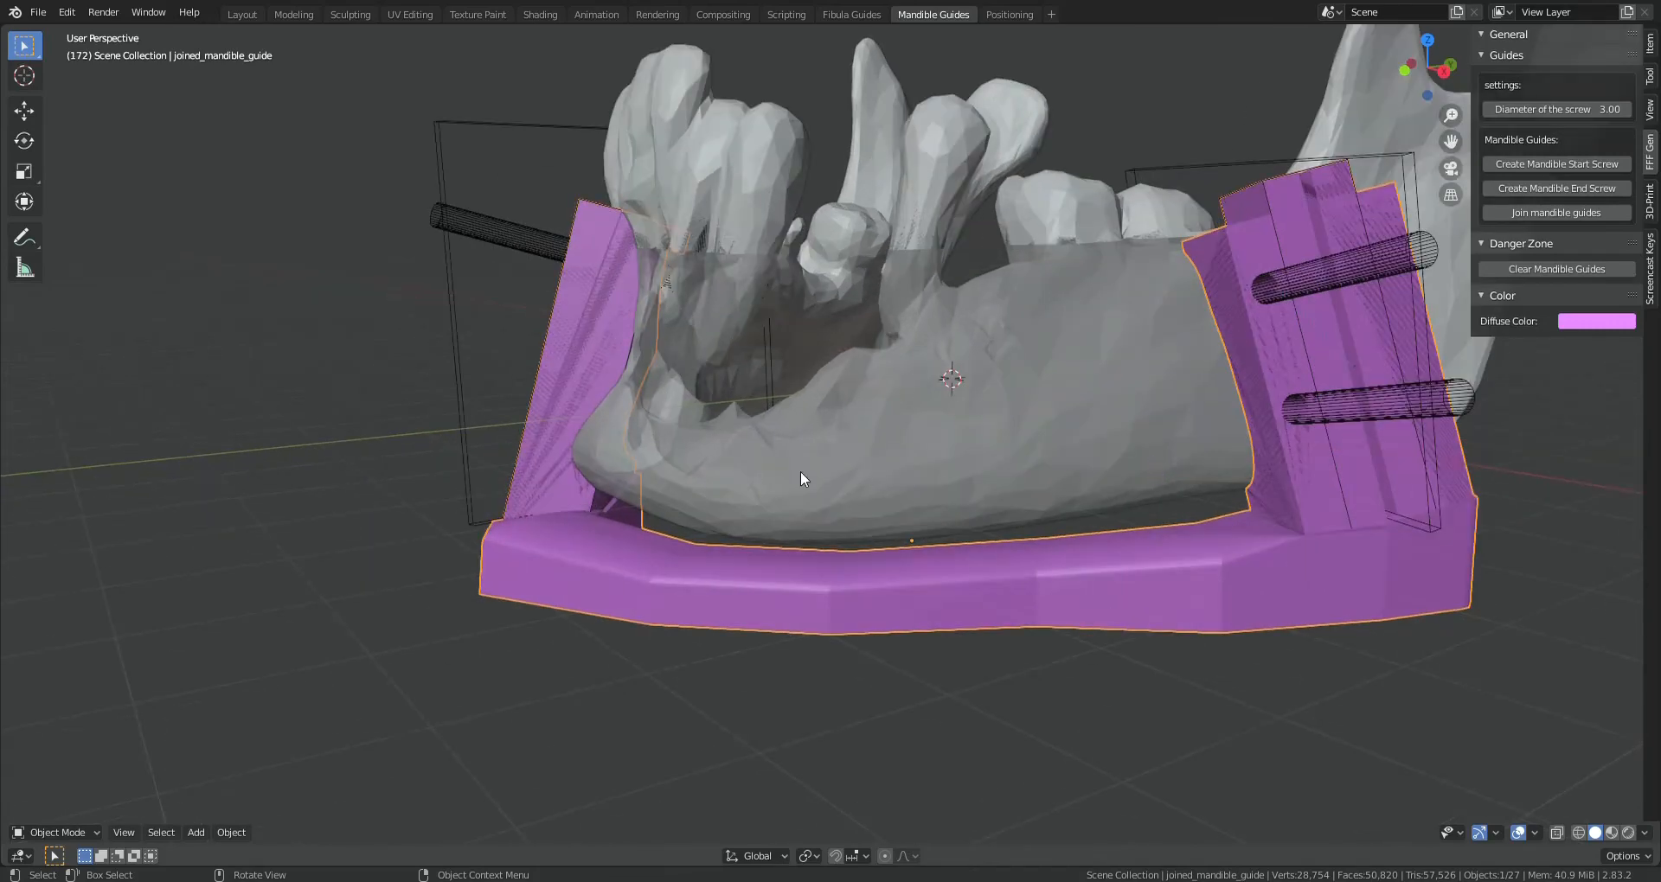
{"action": "middle_click_drag", "start_coordinate": [801, 471], "coordinate": [882, 409]}
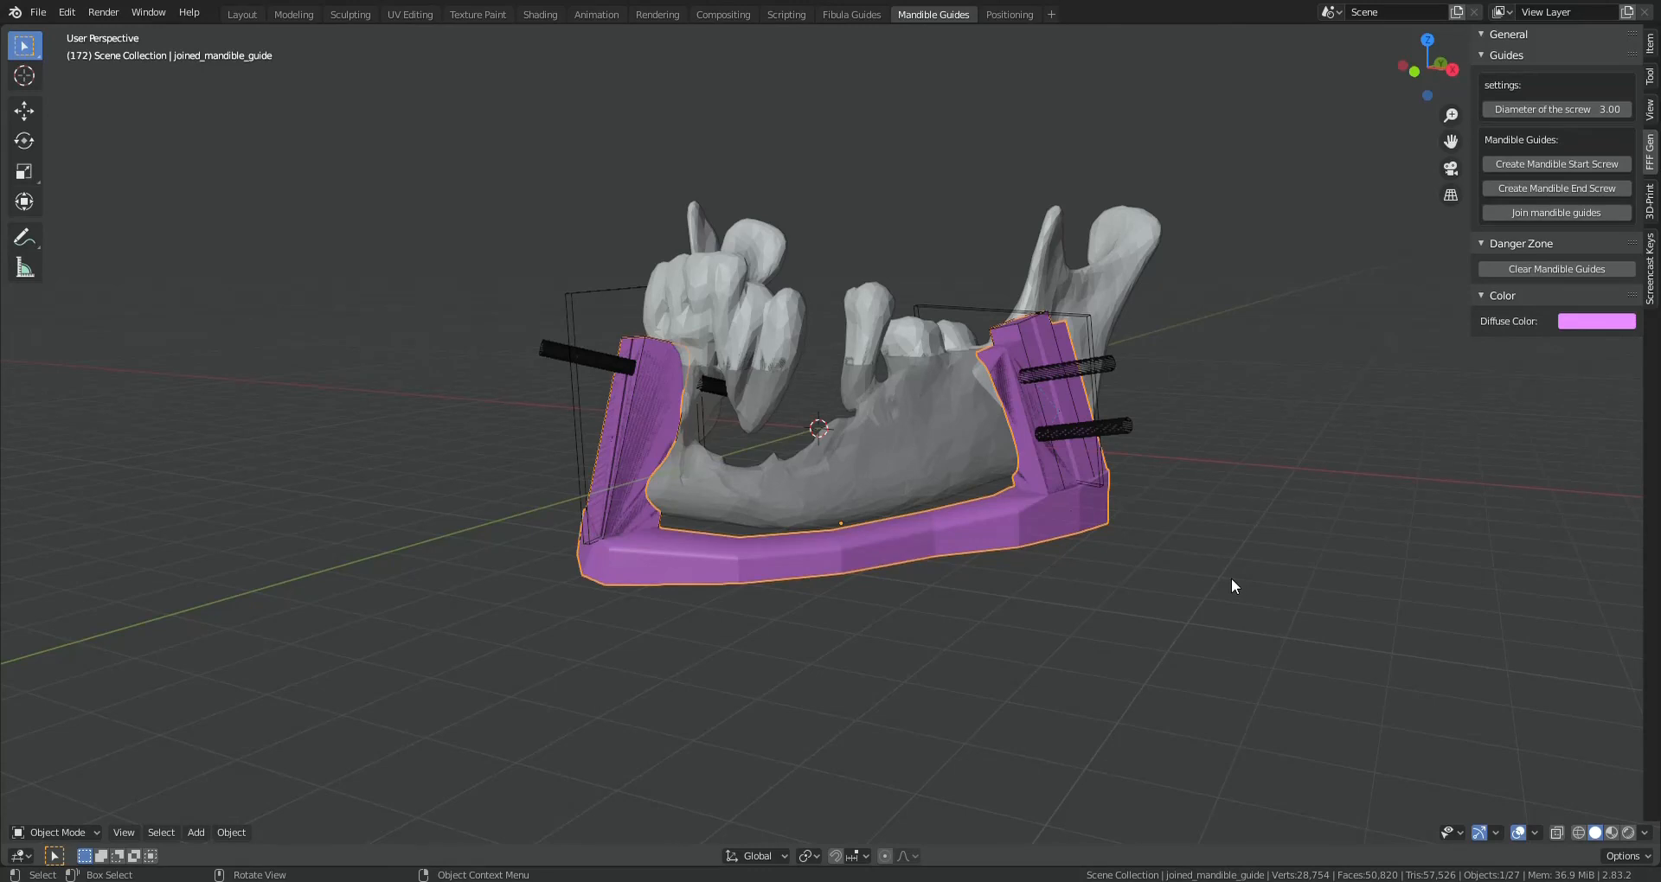
{"action": "mouse_move", "coordinate": [1209, 547]}
{"action": "middle_mouse_down"}
{"action": "mouse_move", "coordinate": [1248, 575]}
{"action": "mouse_move", "coordinate": [1219, 585]}
{"action": "mouse_move", "coordinate": [1204, 558]}
{"action": "mouse_move", "coordinate": [1088, 544]}
{"action": "mouse_move", "coordinate": [1232, 553]}
{"action": "middle_mouse_up"}
{"action": "middle_click_drag", "start_coordinate": [1103, 539], "coordinate": [1106, 595]}
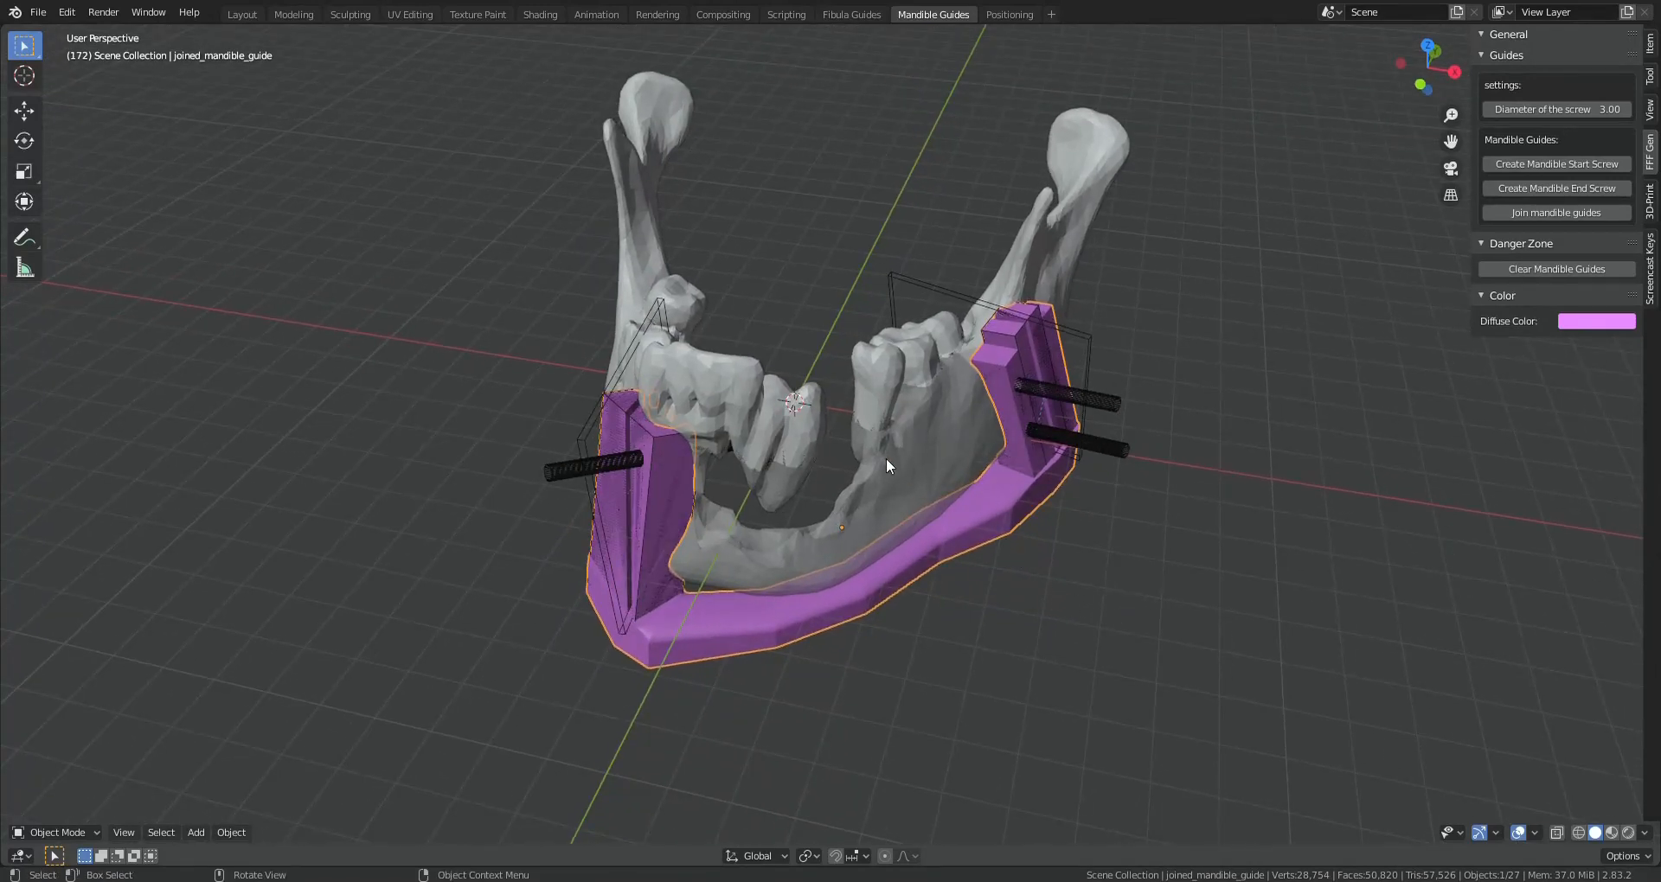
{"action": "middle_click_drag", "start_coordinate": [1063, 554], "coordinate": [1090, 556]}
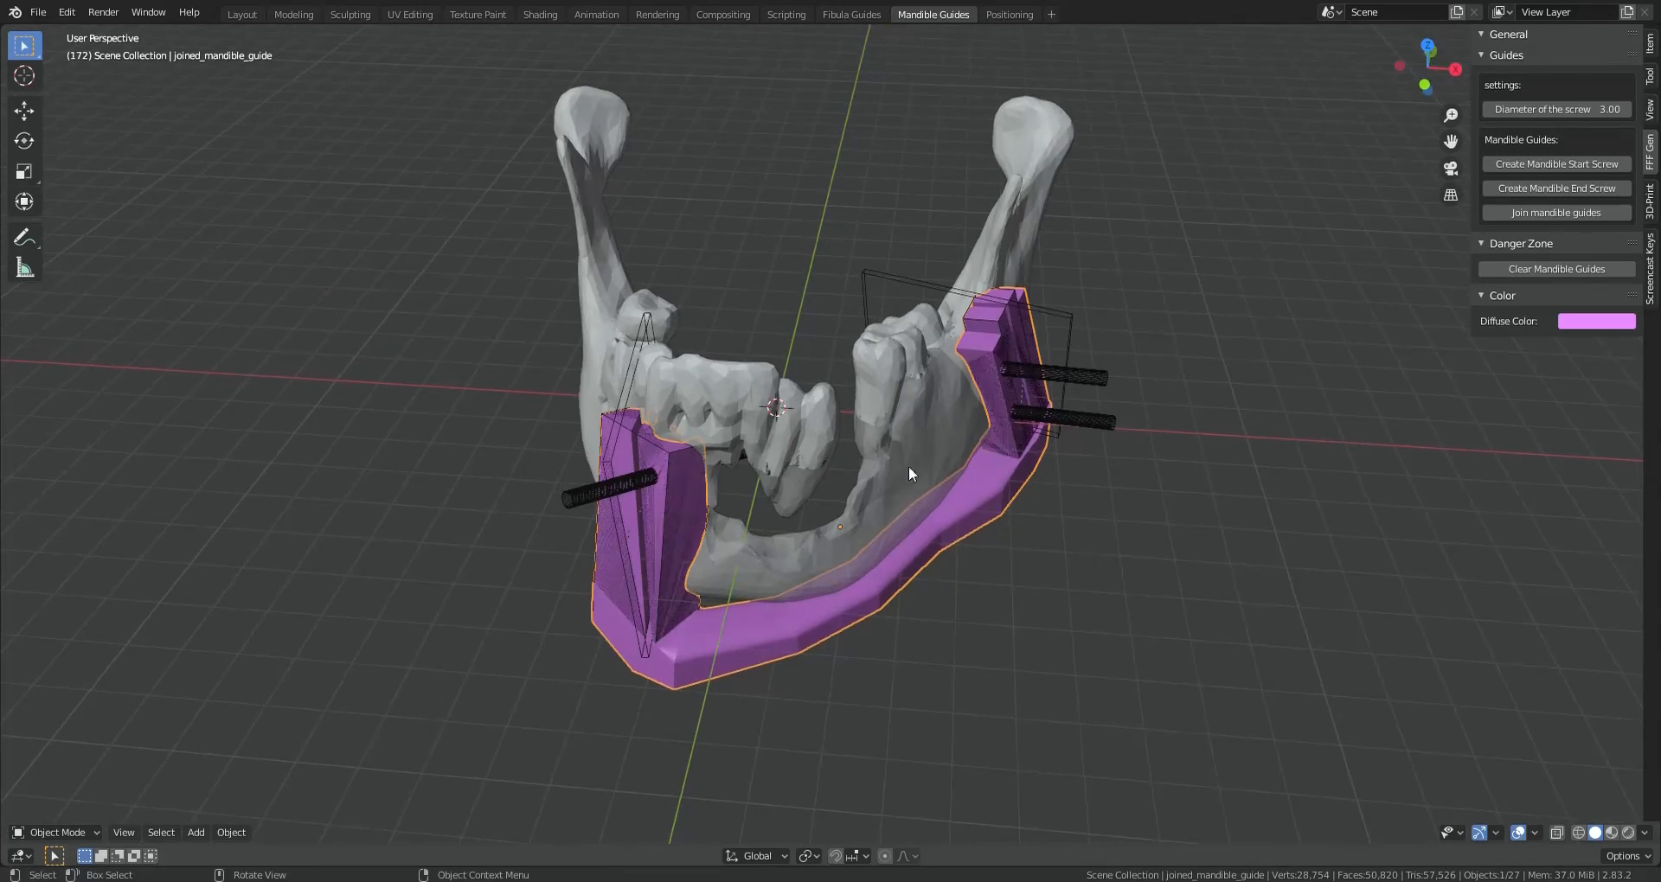
{"action": "middle_click_drag", "start_coordinate": [908, 466], "coordinate": [953, 500]}
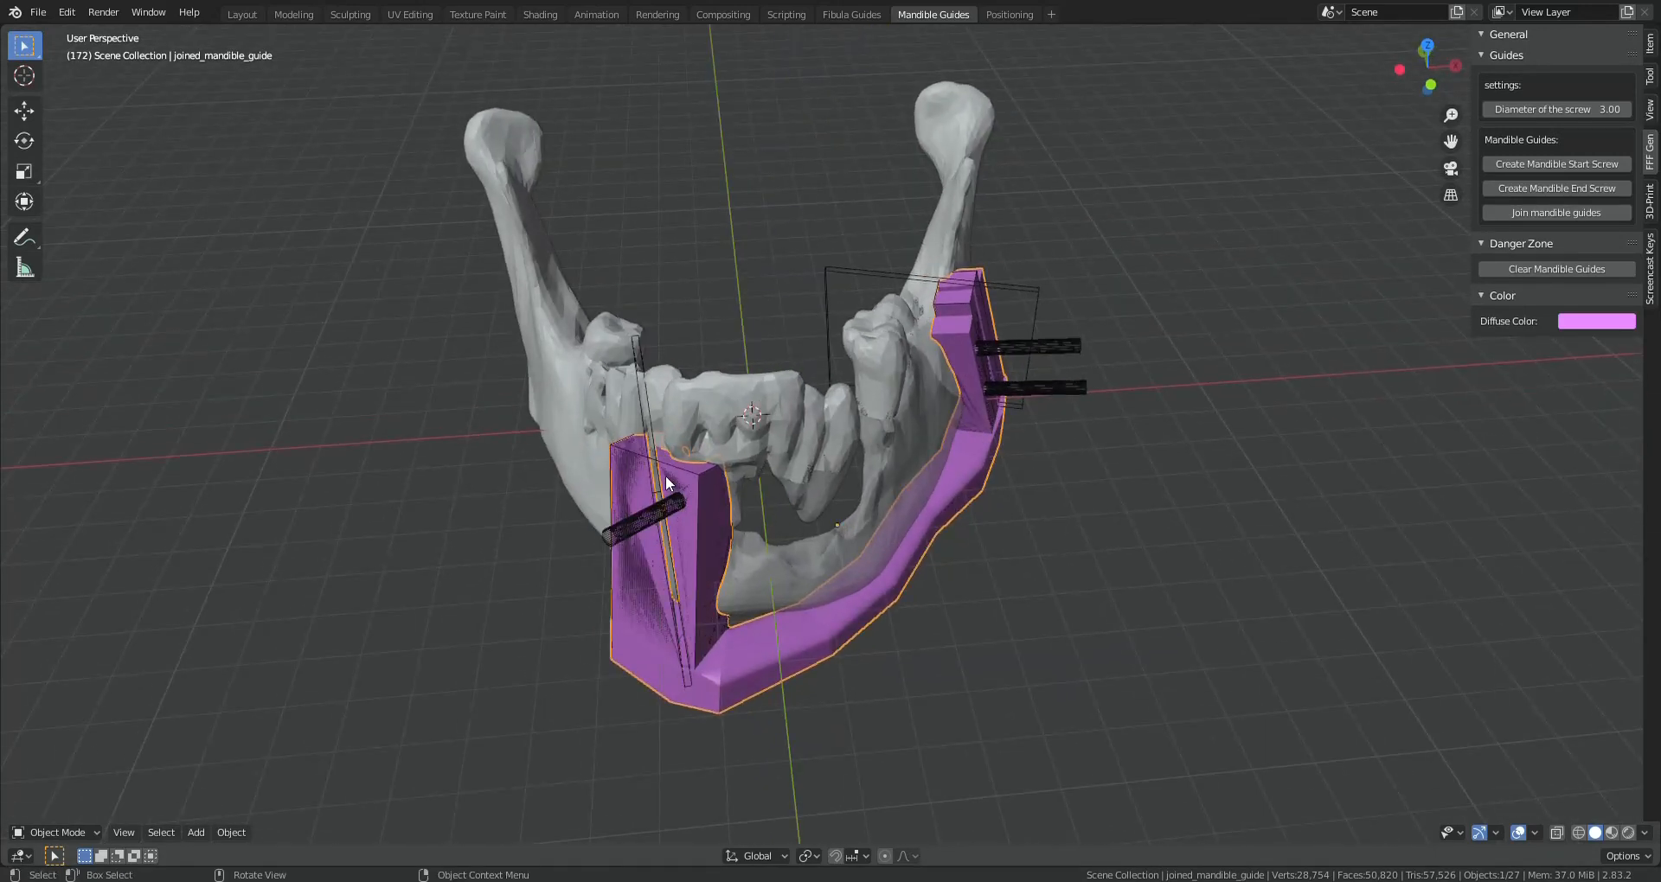
{"action": "mouse_move", "coordinate": [666, 475]}
{"action": "middle_mouse_down"}
{"action": "mouse_move", "coordinate": [730, 491]}
{"action": "mouse_move", "coordinate": [698, 502]}
{"action": "mouse_move", "coordinate": [651, 455]}
{"action": "middle_mouse_up"}
{"action": "mouse_move", "coordinate": [668, 510]}
{"action": "middle_mouse_down"}
{"action": "mouse_move", "coordinate": [676, 532]}
{"action": "mouse_move", "coordinate": [682, 511]}
{"action": "middle_mouse_up"}
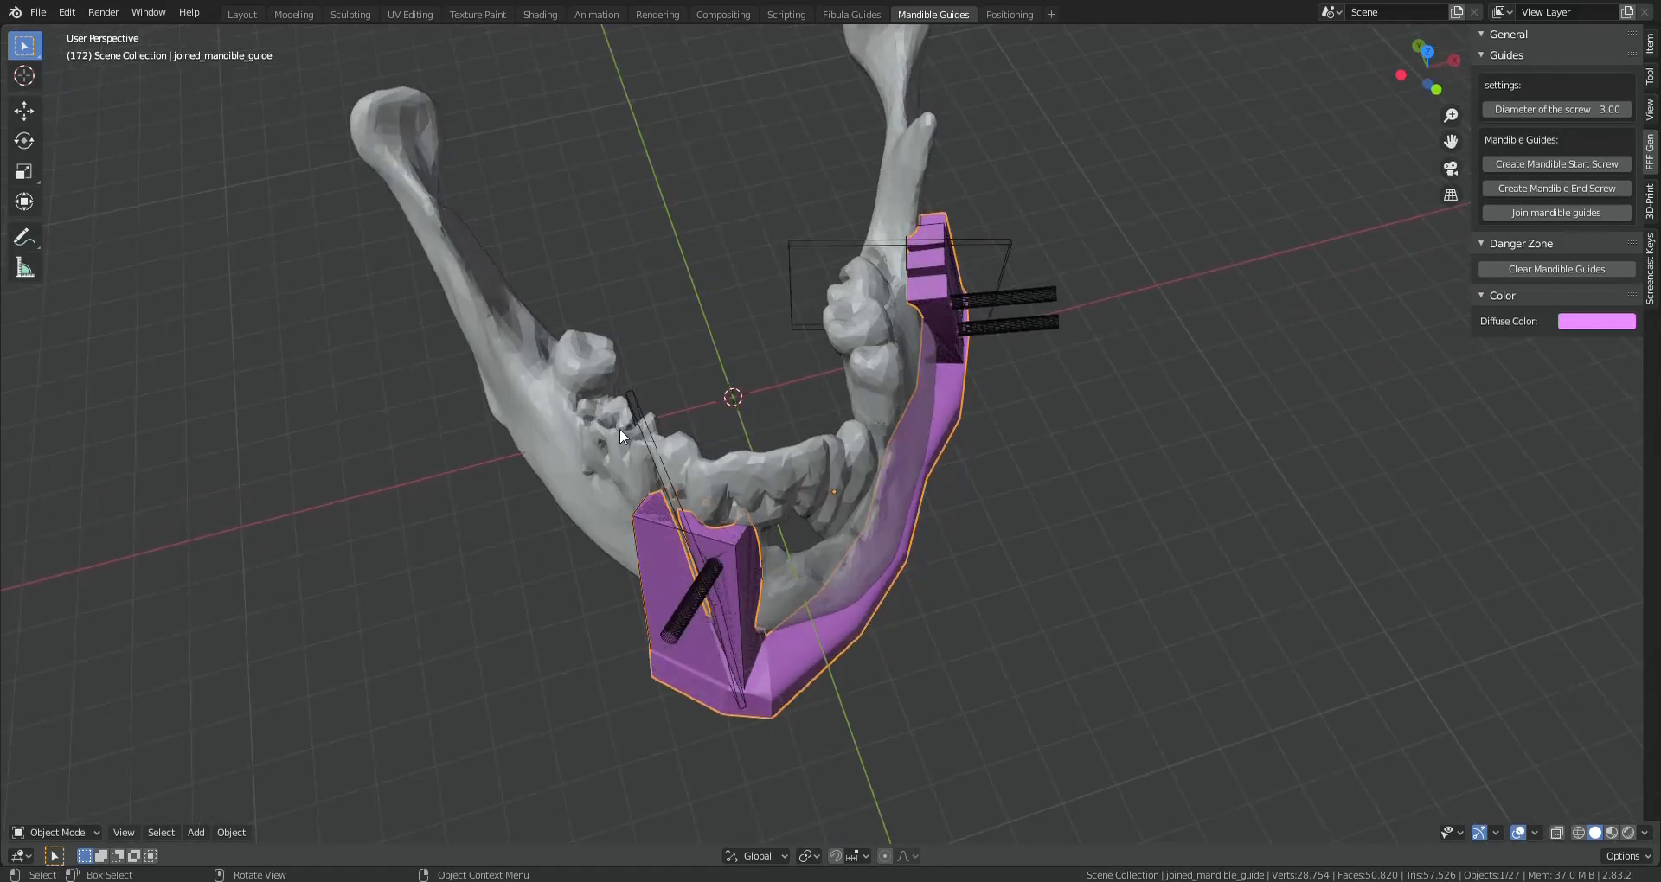
{"action": "middle_click_drag", "start_coordinate": [620, 428], "coordinate": [1037, 496]}
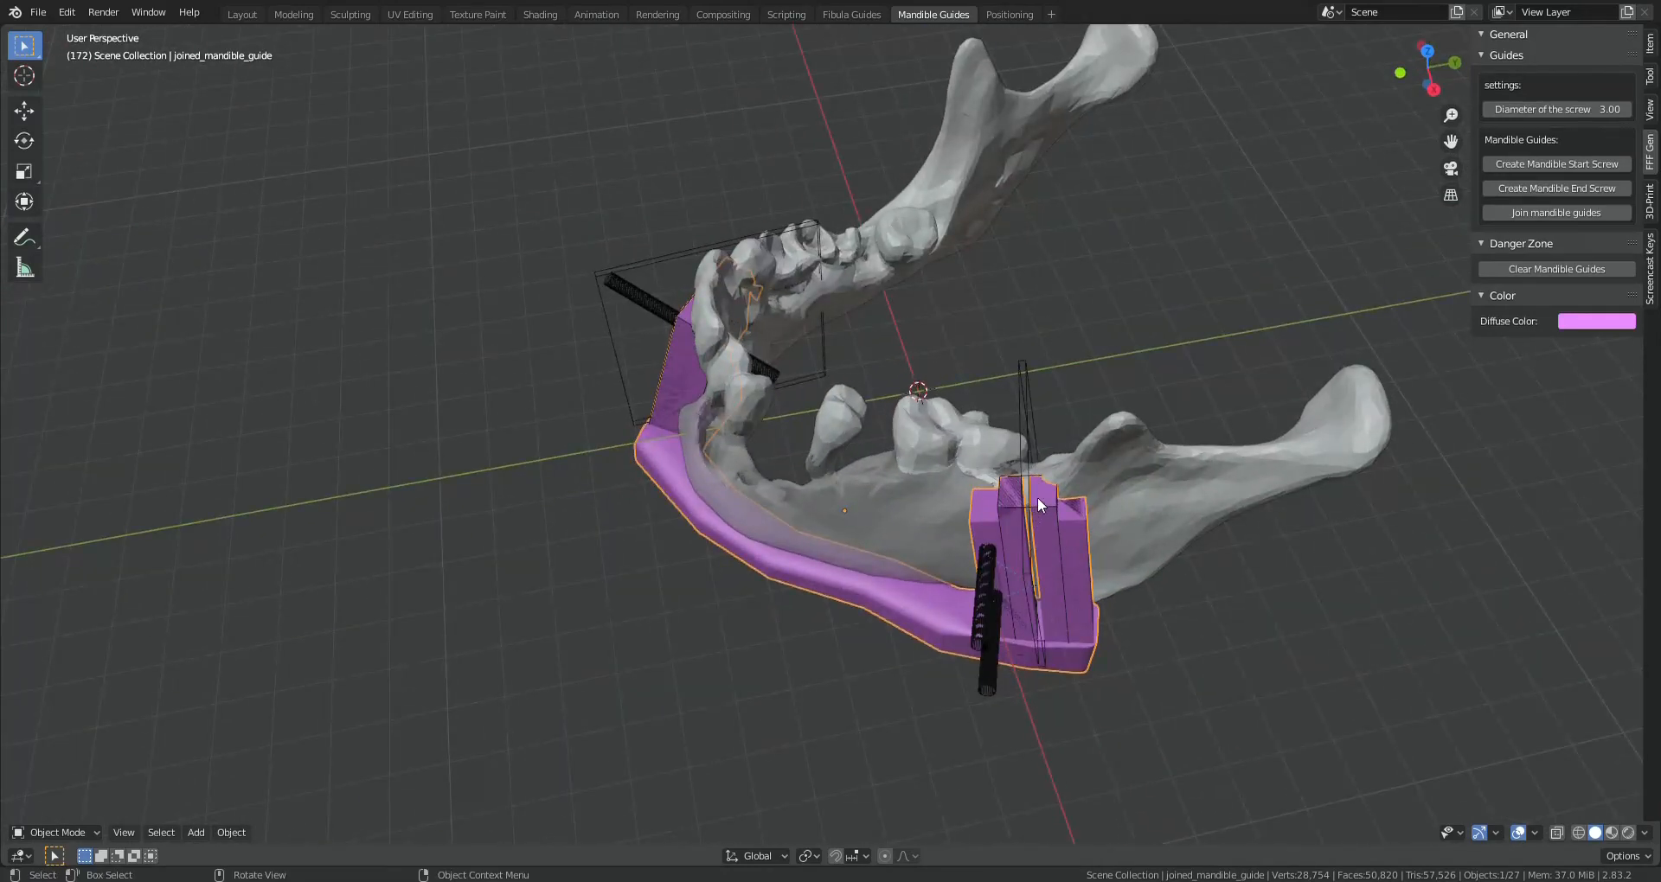
{"action": "middle_click_drag", "start_coordinate": [1058, 560], "coordinate": [1062, 546]}
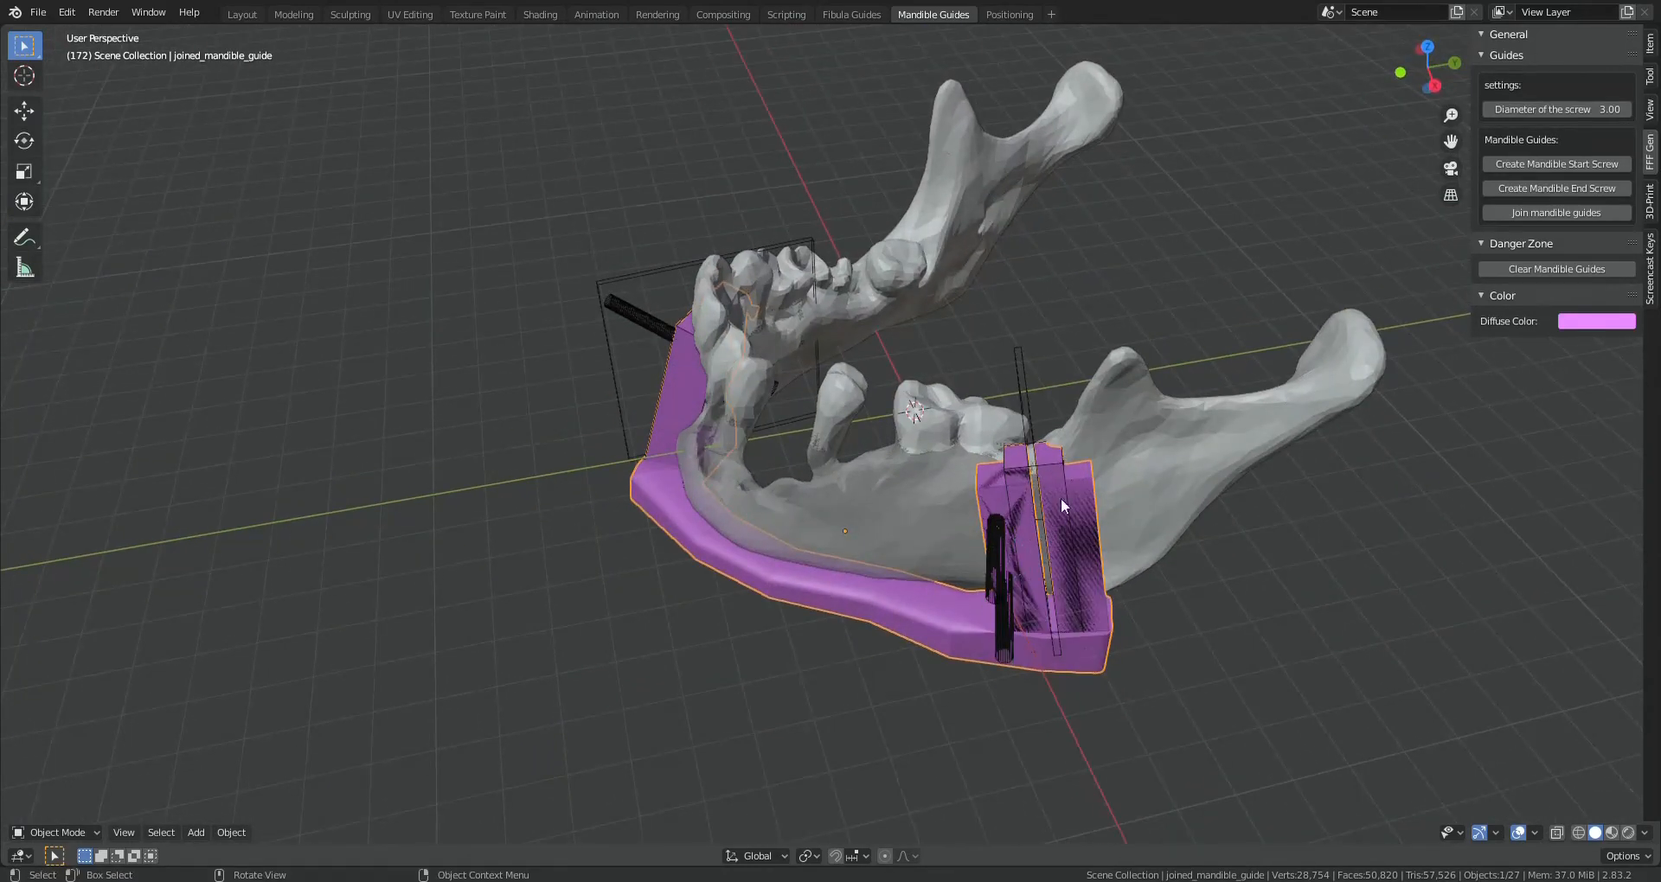
{"action": "middle_click_drag", "start_coordinate": [1053, 465], "coordinate": [877, 563]}
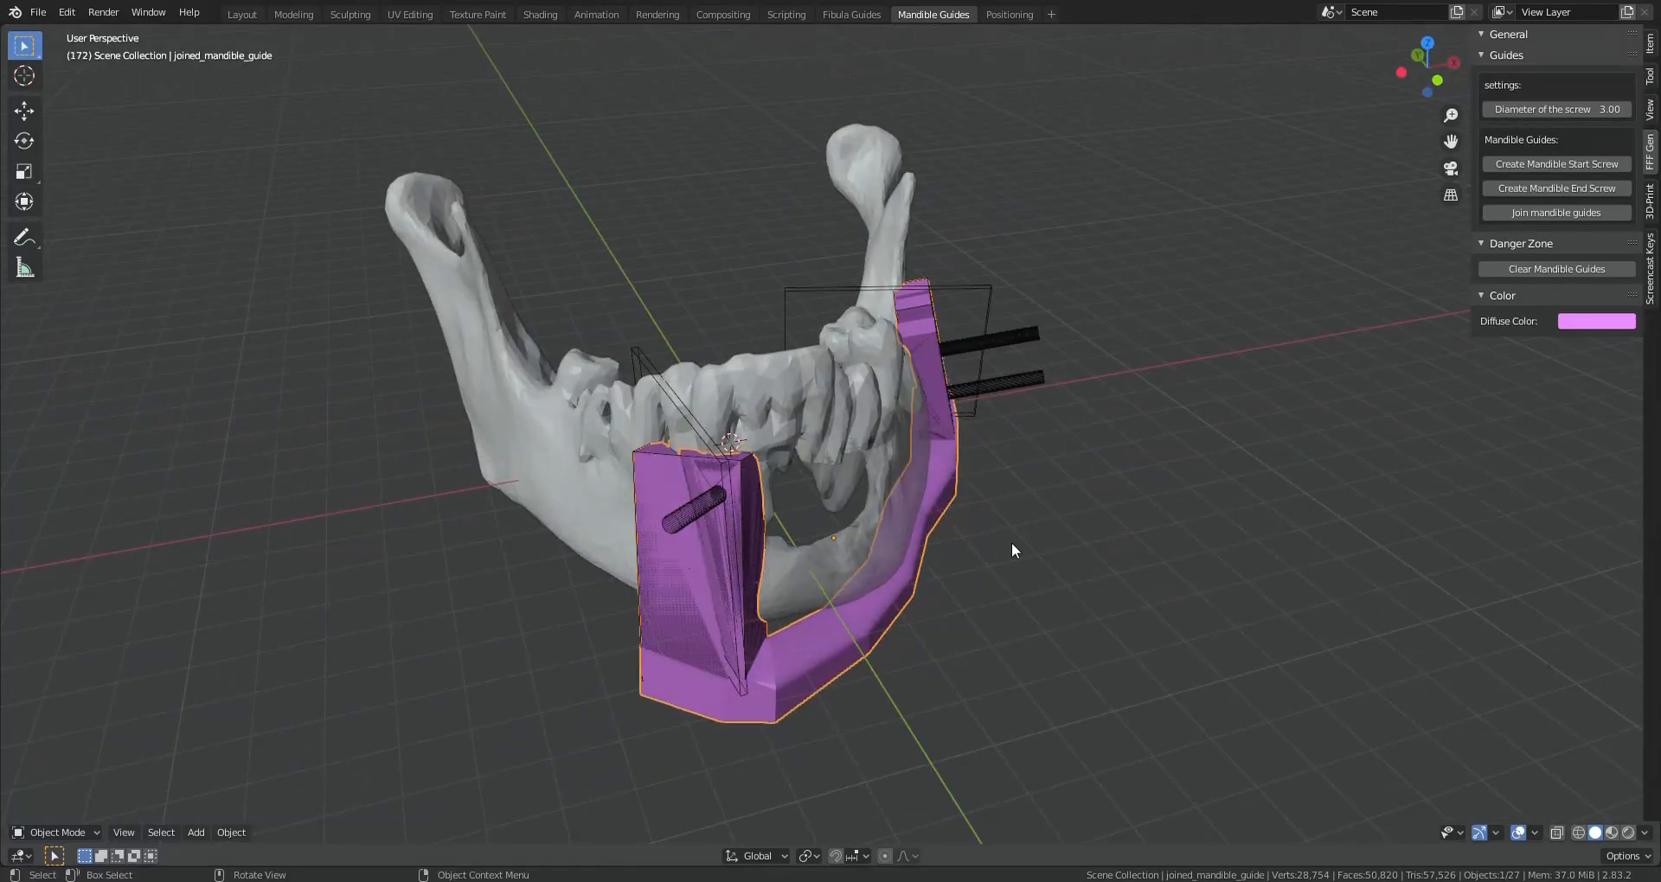
{"action": "middle_click_drag", "start_coordinate": [1011, 542], "coordinate": [926, 532]}
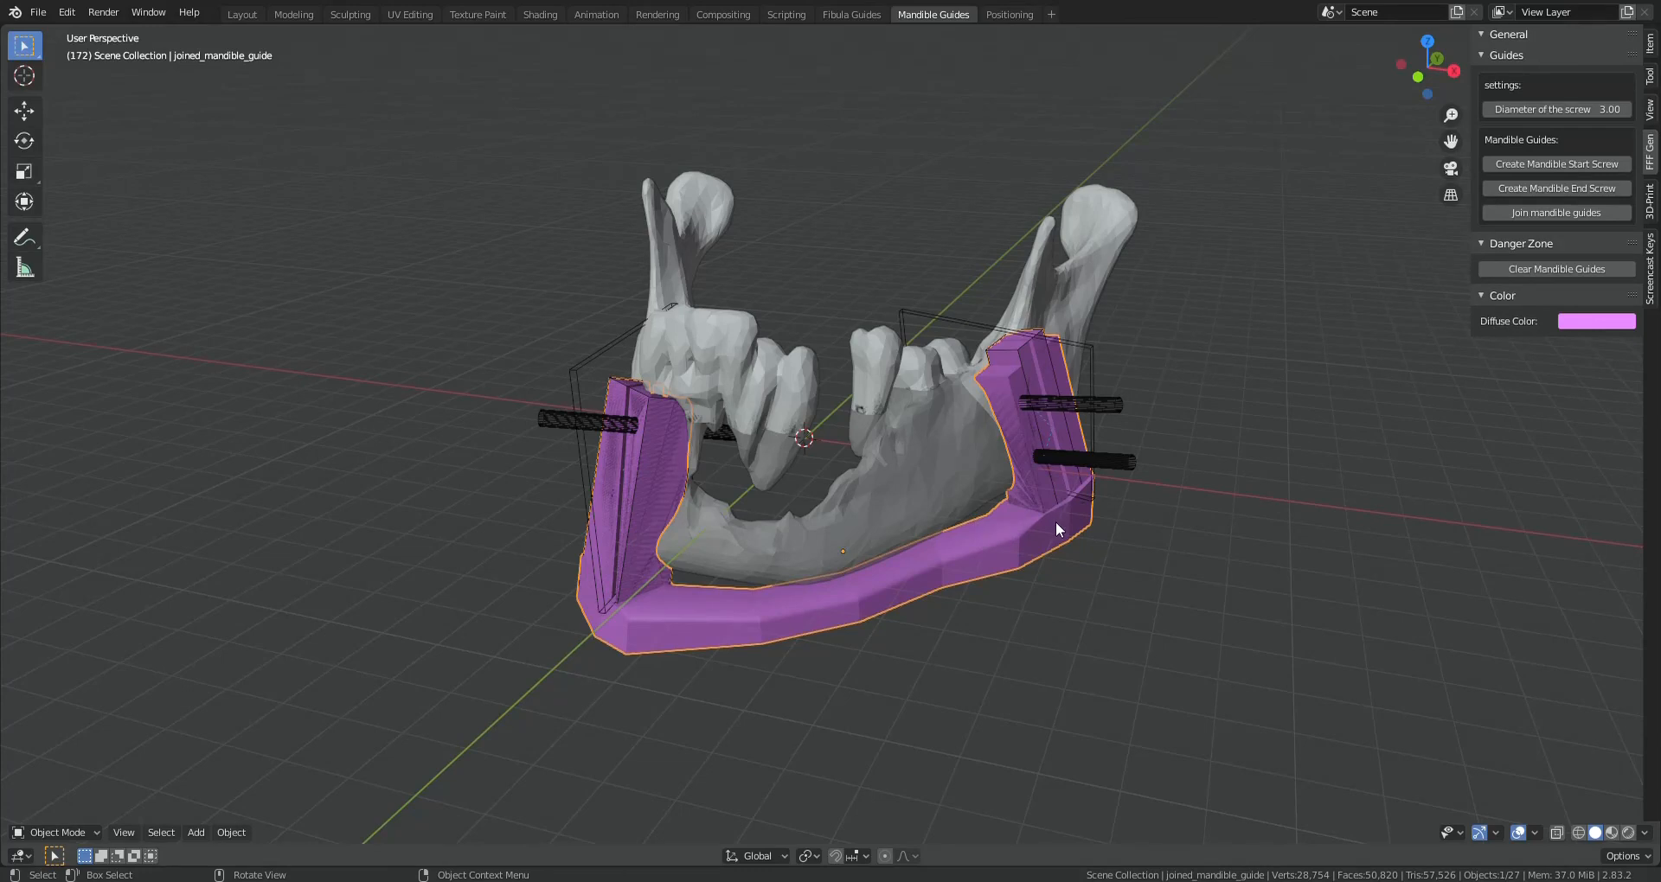
{"action": "middle_click_drag", "start_coordinate": [962, 554], "coordinate": [938, 538]}
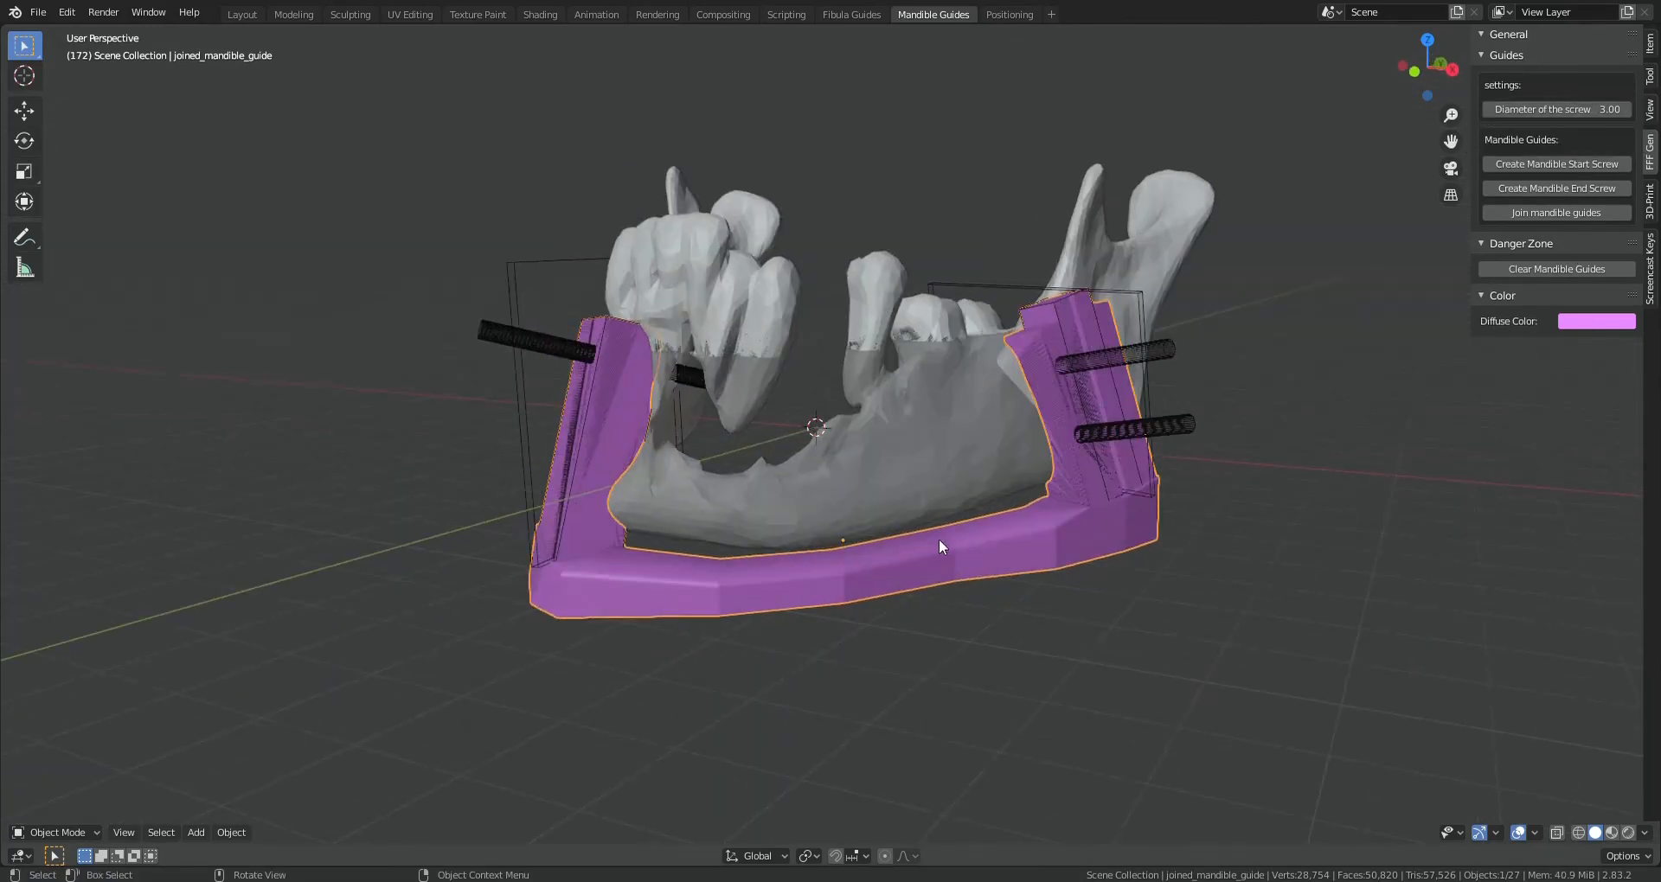